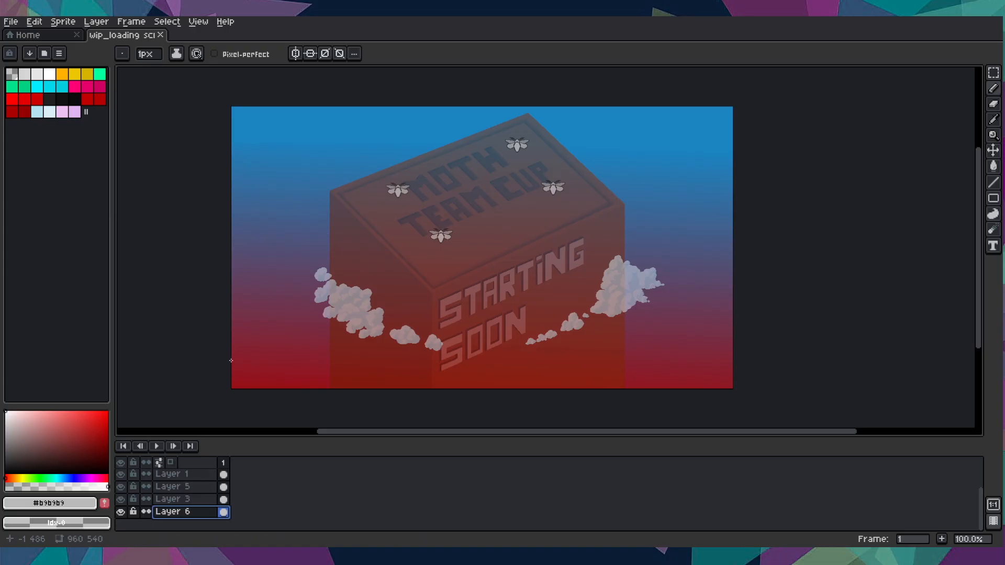
- Examine the whole loading-screen artwork at full opacity, including the box, clouds and gradient background
scroll(231, 360, up, 1)
scroll(231, 360, down, 2)
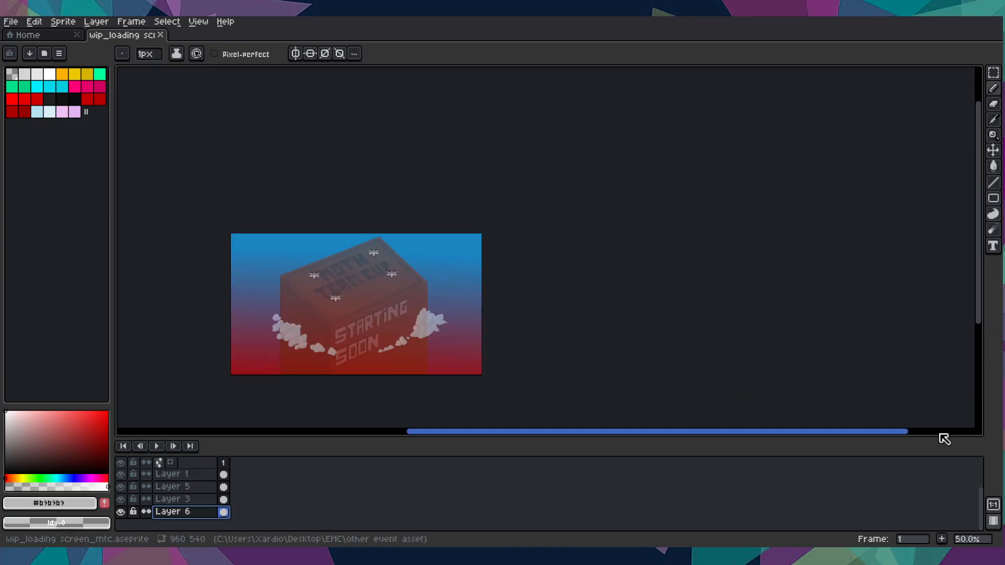
click(994, 521)
drag(835, 414, 840, 392)
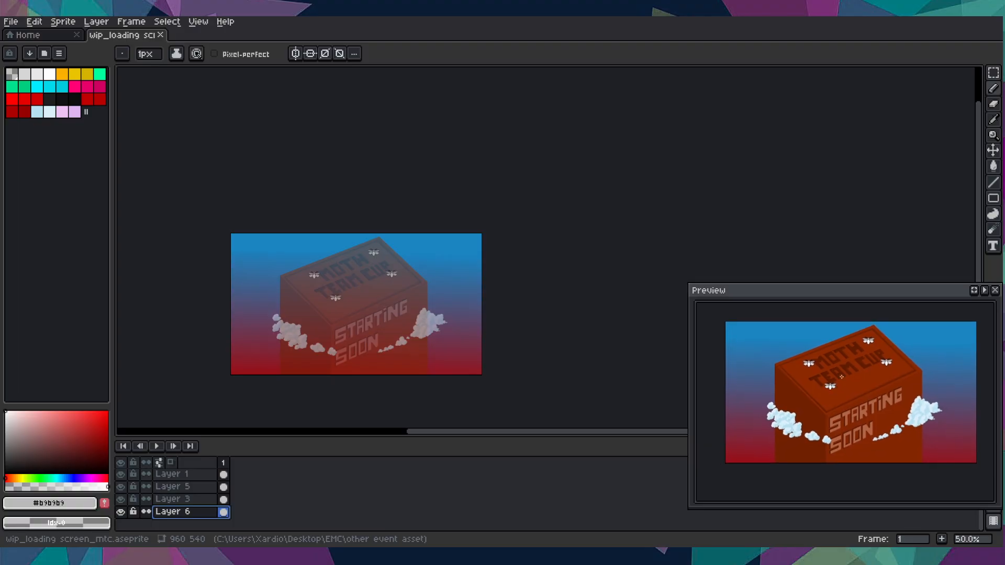
click(998, 292)
scroll(354, 291, up, 3)
drag(354, 291, 476, 236)
scroll(476, 236, down, 2)
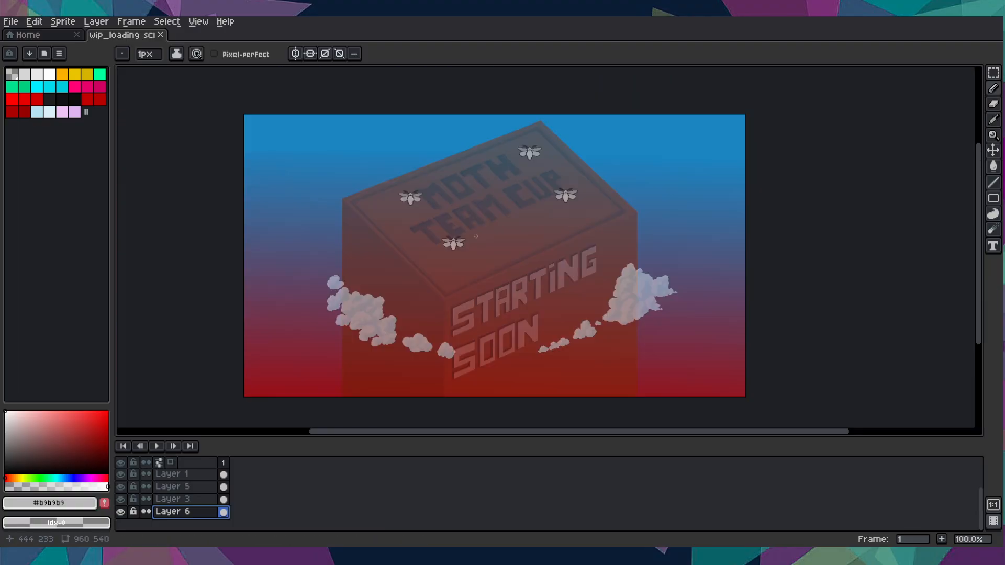
- Add a new empty layer directly above Layer 6, which holds the gradient background
right_click(206, 516)
mouse_move(262, 465)
click(308, 465)
scroll(236, 482, down, 1)
drag(302, 314, 322, 318)
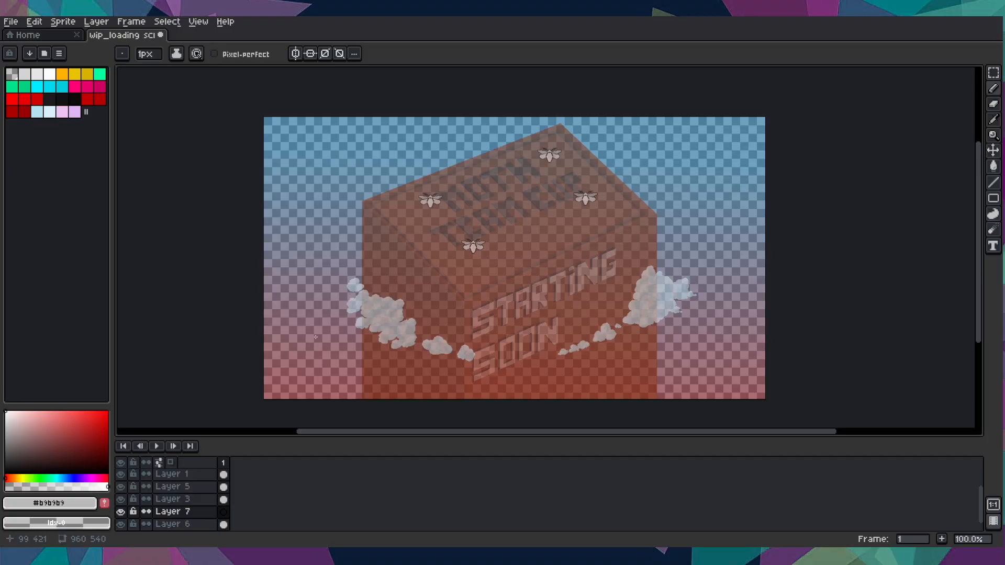
- Draw a pale blue horizontal line across the full canvas width, slightly below mid-height, on the new layer
click(50, 112)
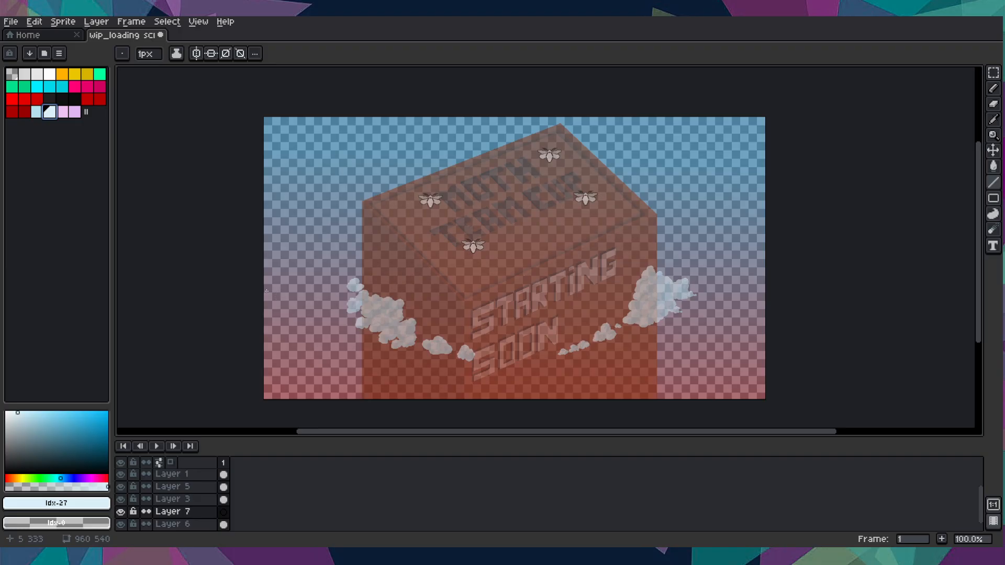
drag(264, 290, 850, 290)
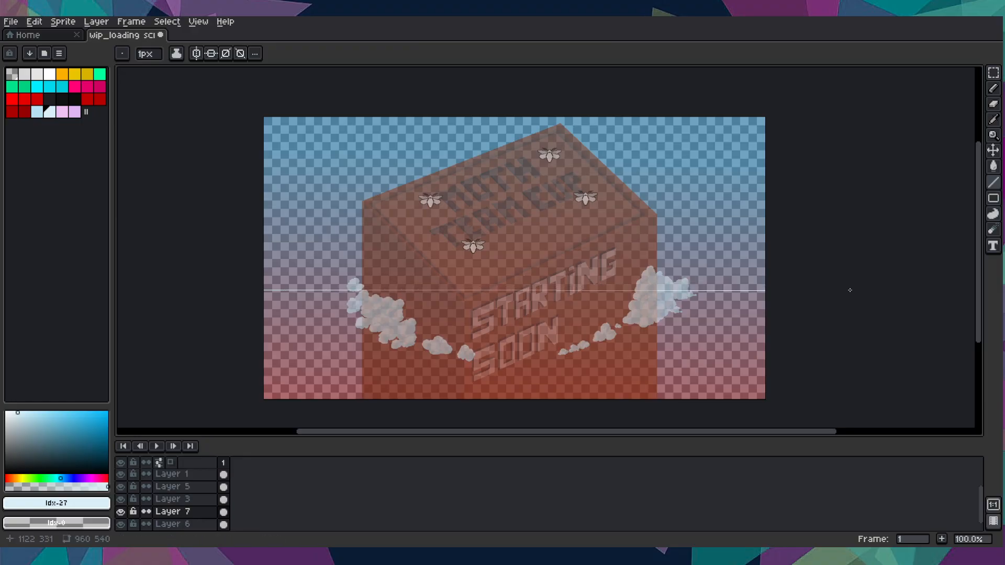
- Try to fill the area below the horizontal line with pale blue, and undo the fill
key(g)
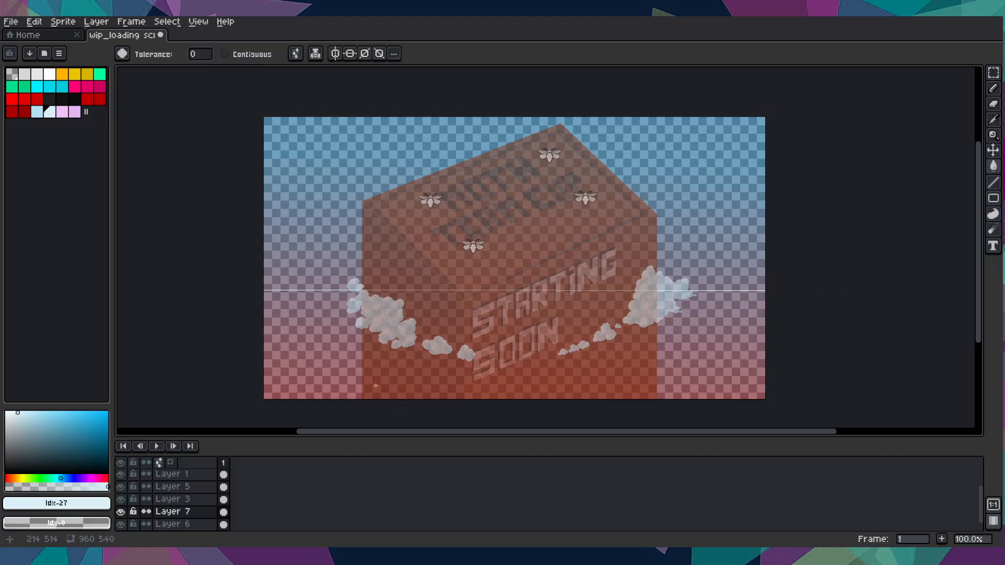
click(322, 355)
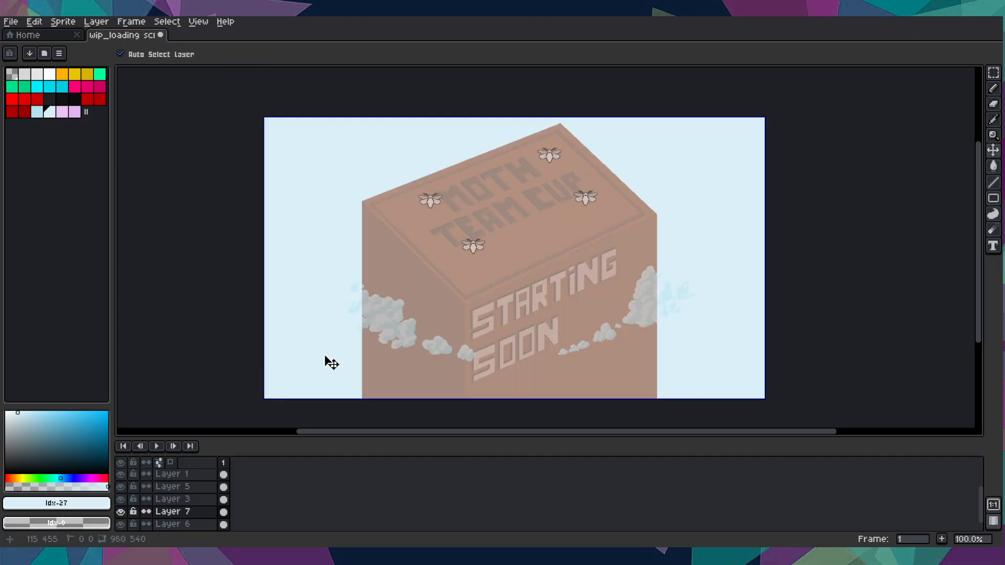
key(ctrl+z)
scroll(263, 257, up, 3)
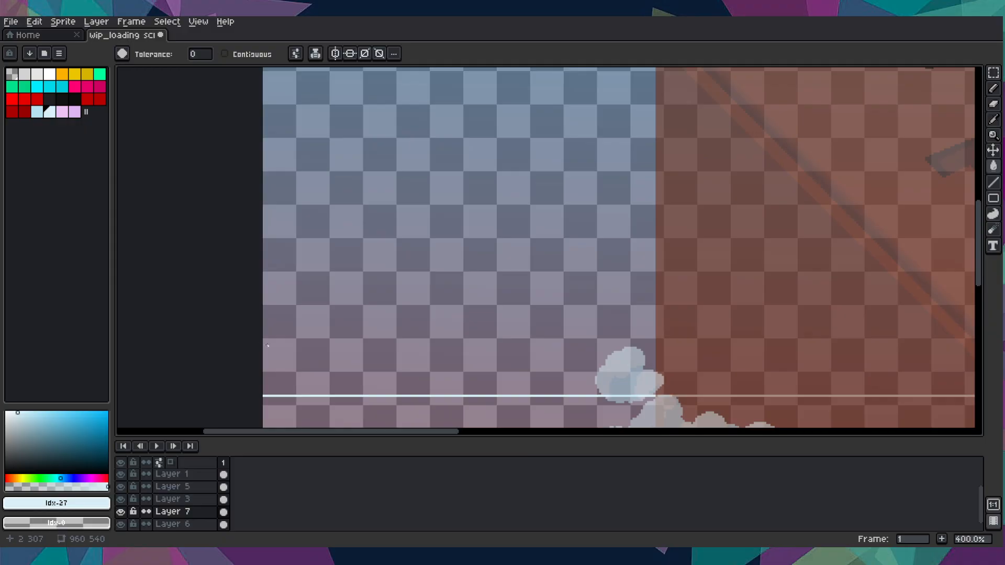
scroll(257, 309, down, 3)
- Fill only the area below the horizontal line with pale blue using Contiguous mode, and preview the artwork
click(226, 53)
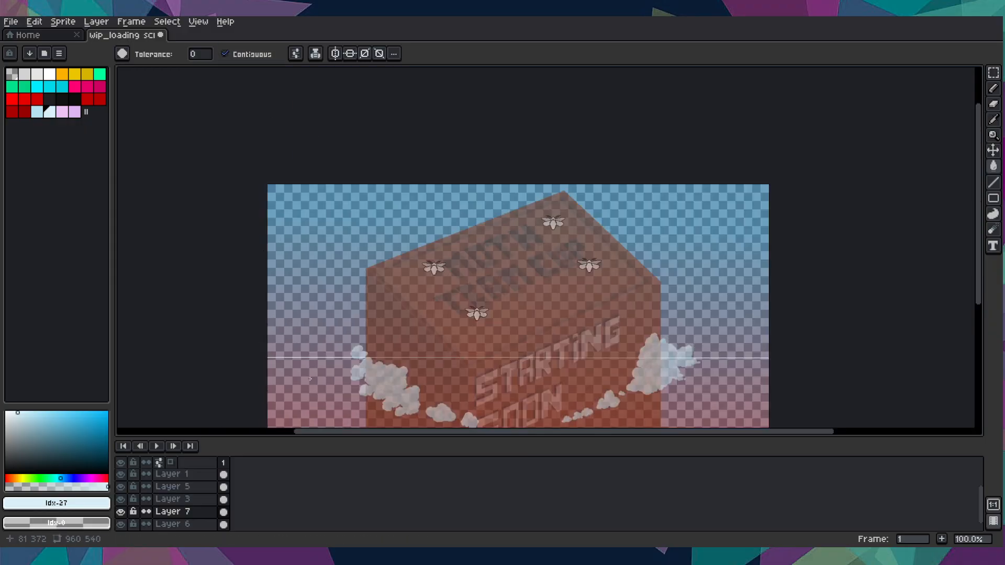
click(293, 398)
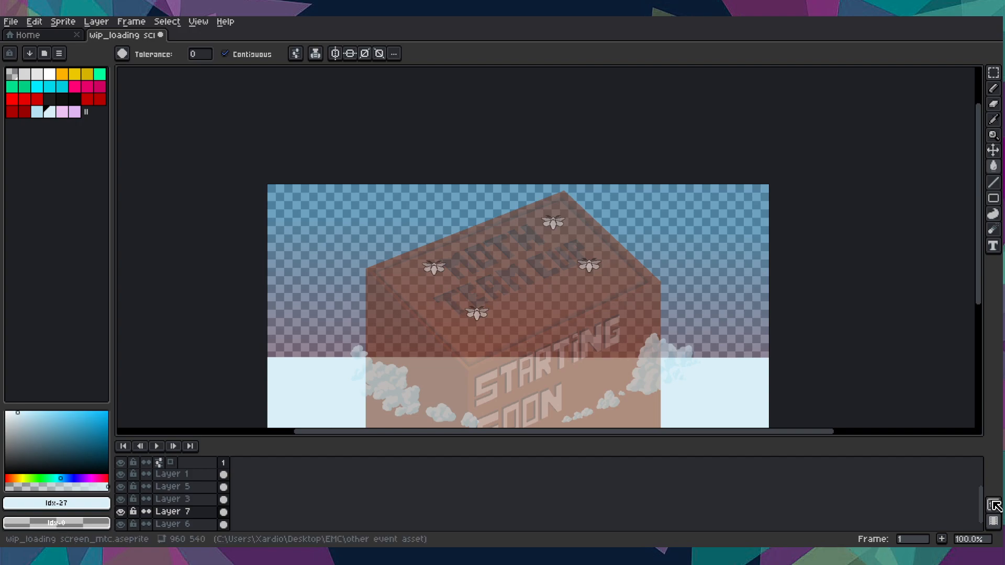
key(F7)
scroll(929, 429, down, 1)
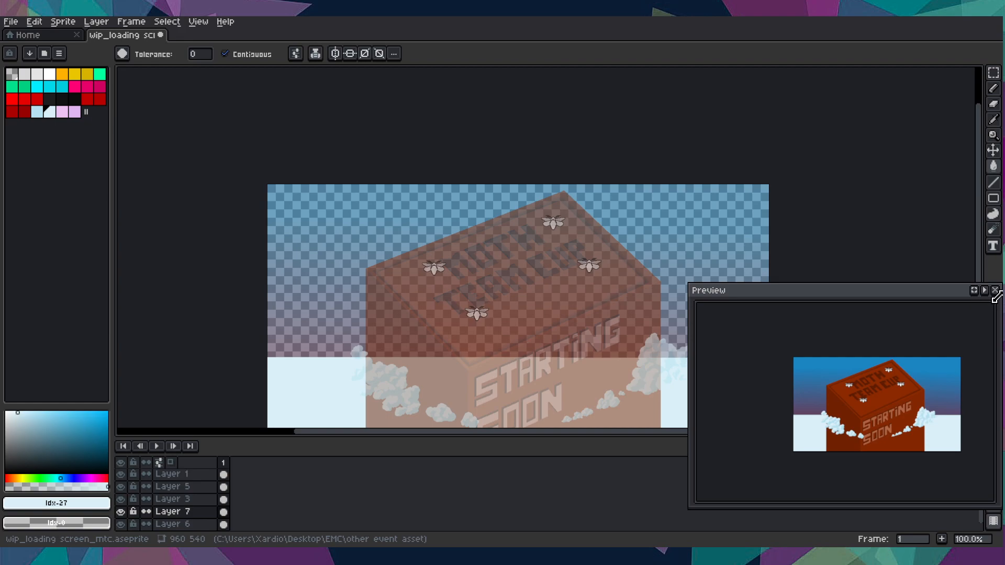
click(995, 291)
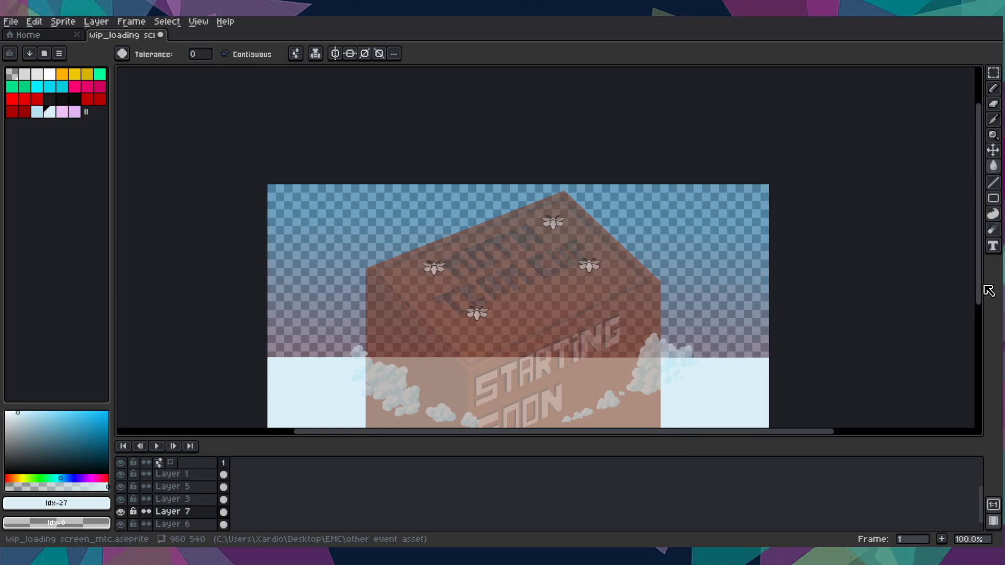
- Undo the pale blue fill and the horizontal line, so the new layer is empty again
key(ctrl+z)
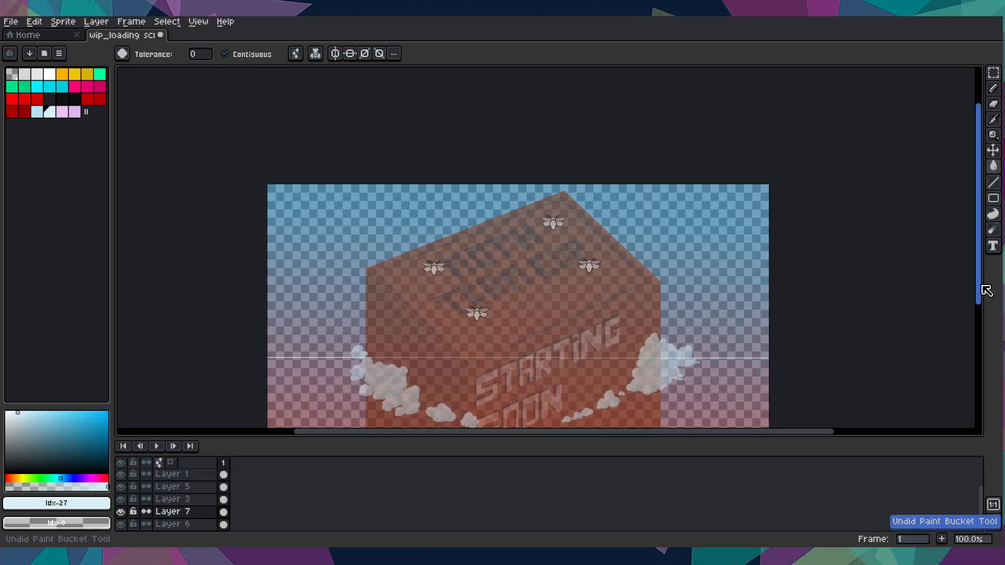
drag(878, 307, 950, 253)
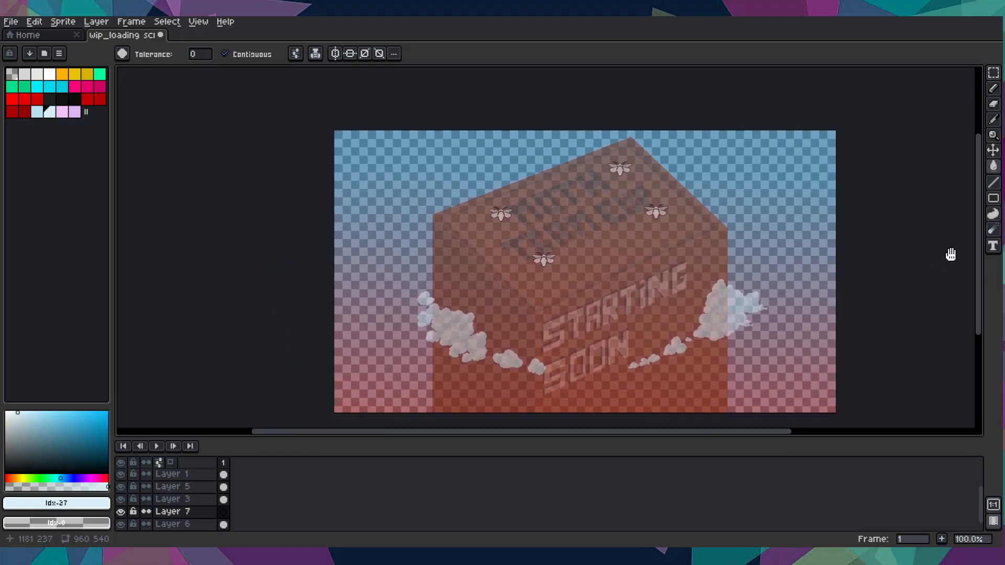
- Sample the brown #822700 from the large box's right face on Layer 3 as the drawing colour
click(178, 487)
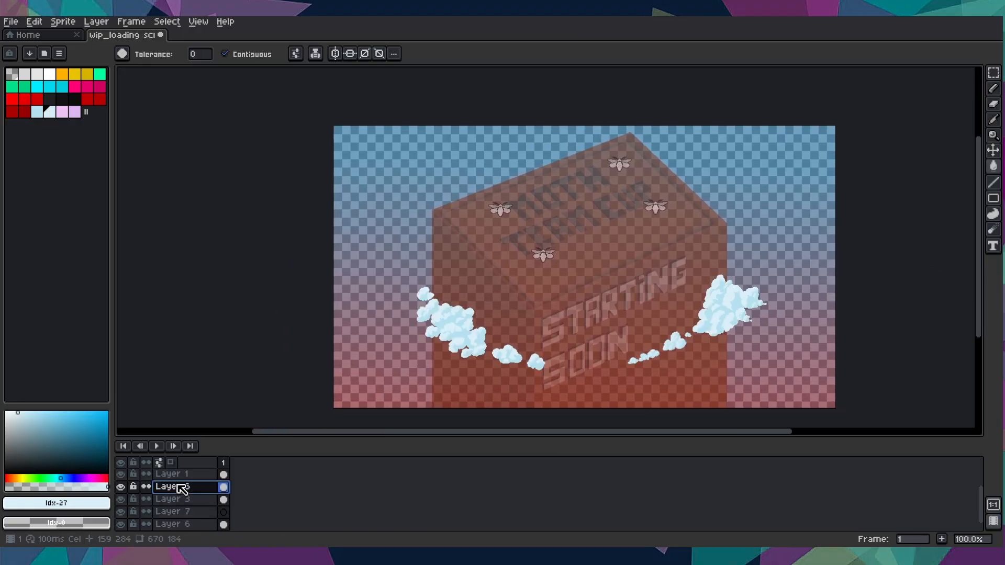
click(183, 500)
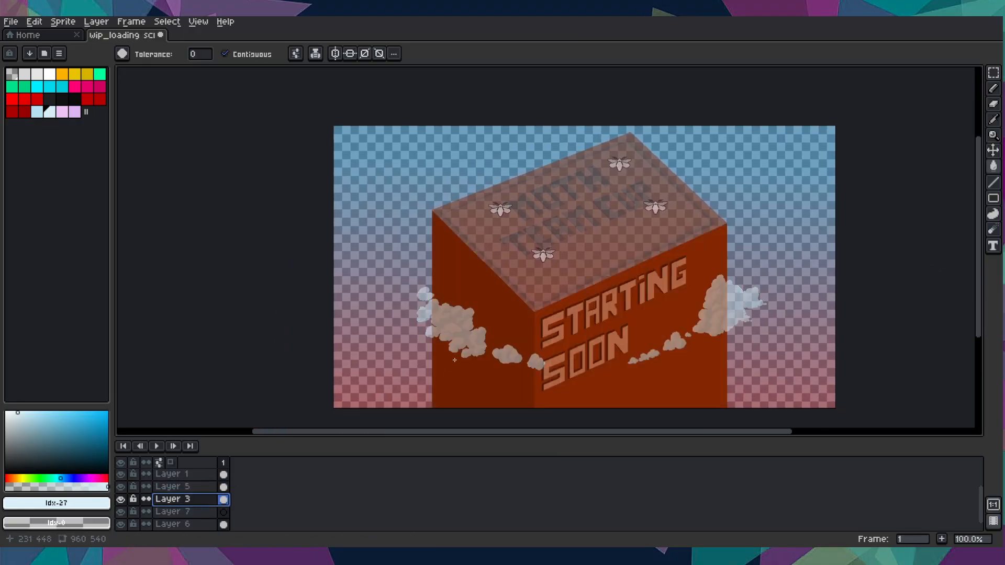
scroll(506, 350, up, 2)
drag(636, 320, 524, 318)
scroll(485, 313, up, 1)
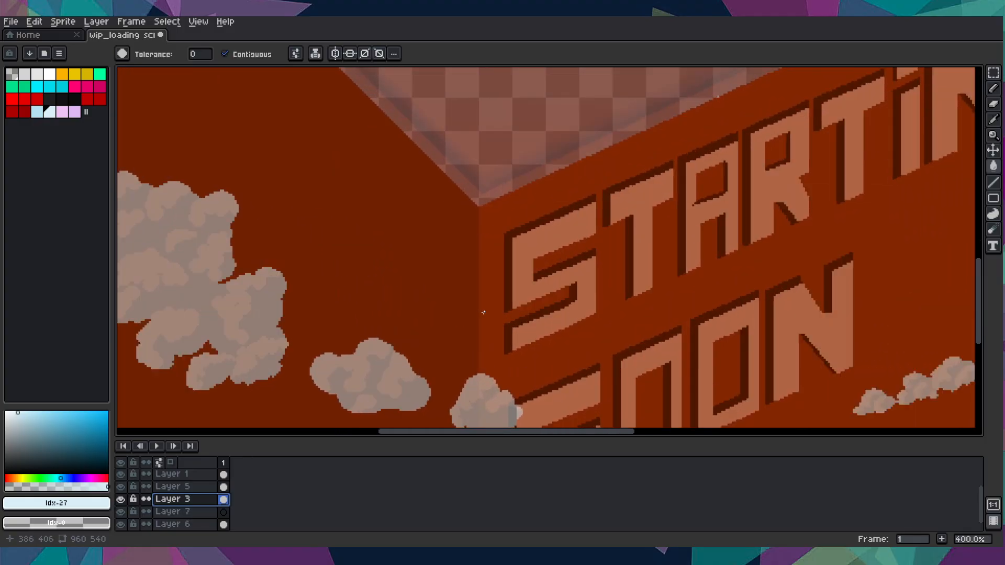
key(i)
click(493, 297)
scroll(497, 292, down, 2)
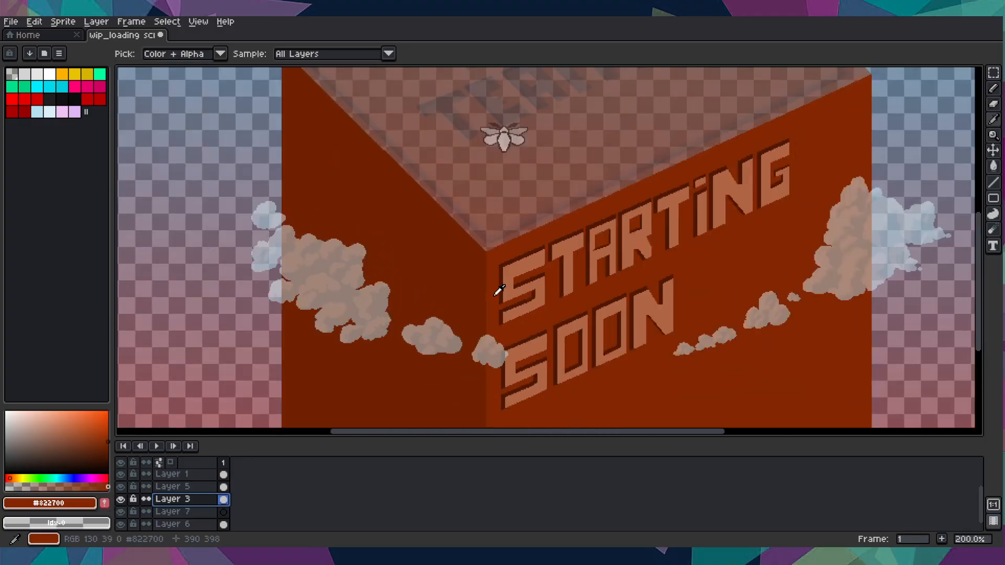
scroll(499, 291, down, 1)
- Draw a vertical brown line on Layer 7 in the empty area left of the large box with the Line tool
key(b)
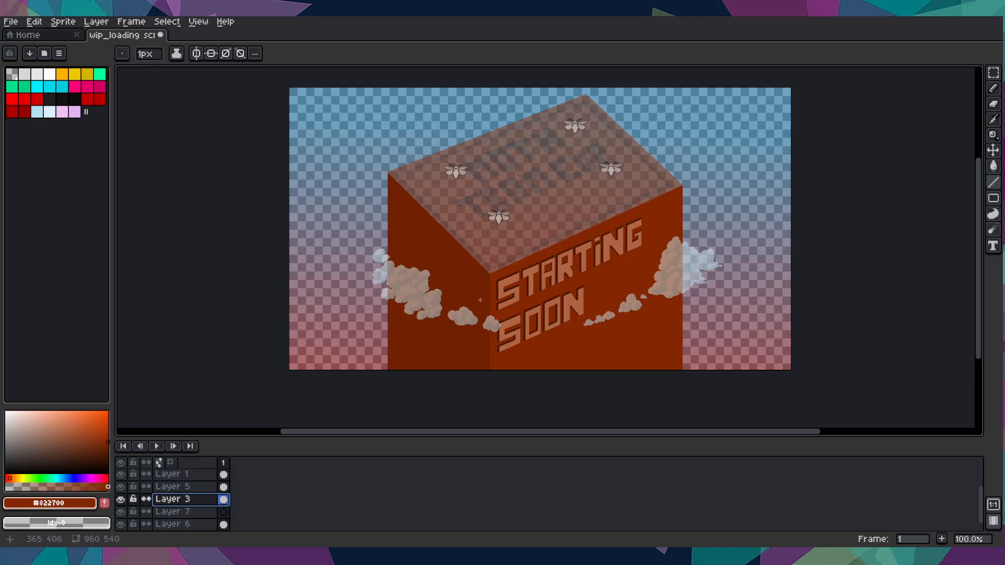
key(Down)
key(Down)
key(Up)
scroll(311, 205, up, 2)
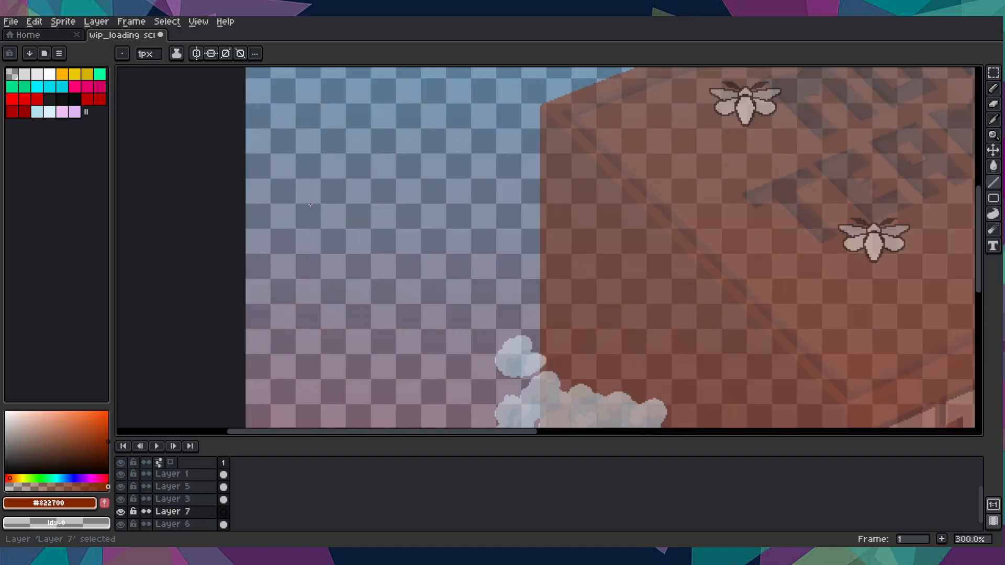
drag(400, 146, 408, 256)
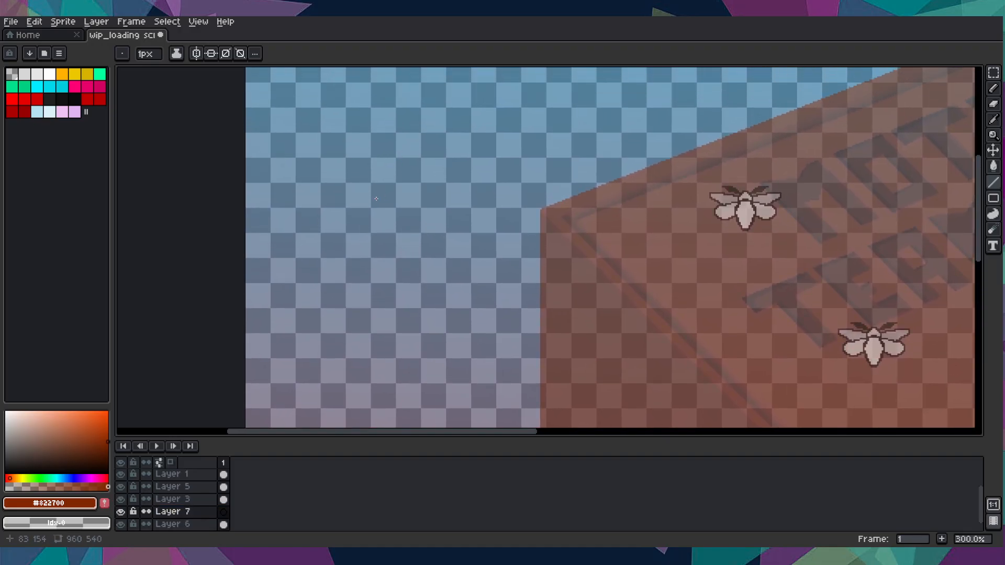
mouse_move(376, 194)
mouse_down()
mouse_move(363, 428)
mouse_move(392, 427)
mouse_move(355, 427)
mouse_move(393, 304)
mouse_move(390, 71)
mouse_move(369, 165)
mouse_move(364, 308)
mouse_move(382, 383)
mouse_move(365, 423)
mouse_move(378, 428)
mouse_move(393, 371)
mouse_move(379, 331)
mouse_up()
scroll(387, 332, down, 2)
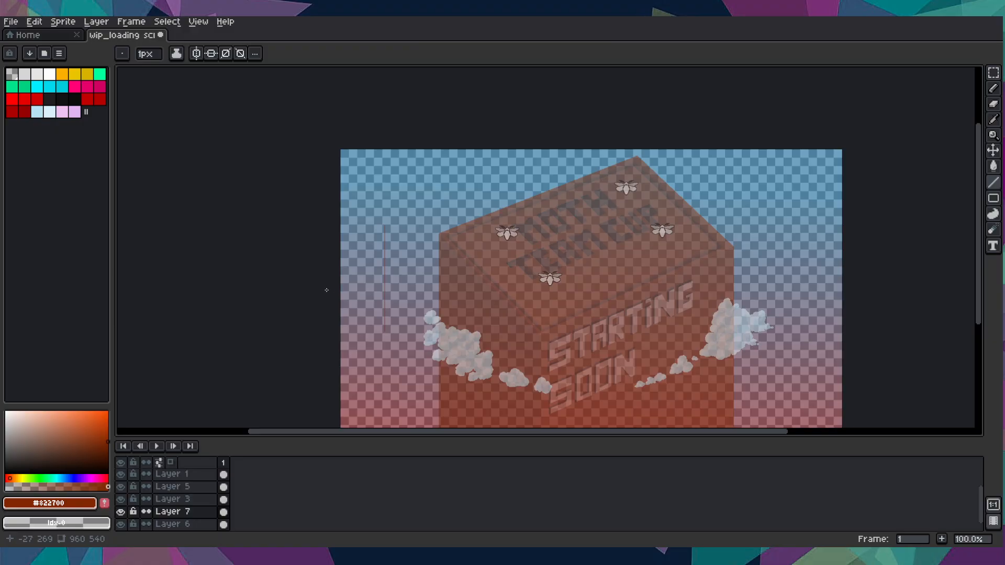
- Draw a gently rising top edge from the vertical line and a second vertical edge to outline a narrow box face
scroll(350, 149, up, 5)
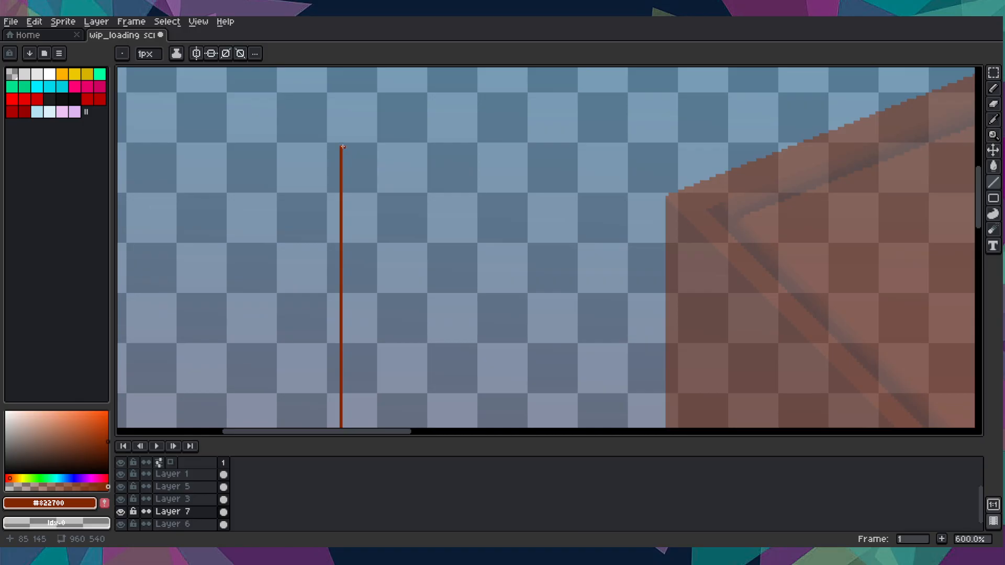
mouse_move(499, 226)
mouse_down()
mouse_move(503, 198)
mouse_move(299, 112)
mouse_move(190, 135)
mouse_move(164, 154)
mouse_move(491, 128)
mouse_move(495, 425)
mouse_move(476, 337)
mouse_move(491, 258)
mouse_up()
scroll(491, 257, down, 5)
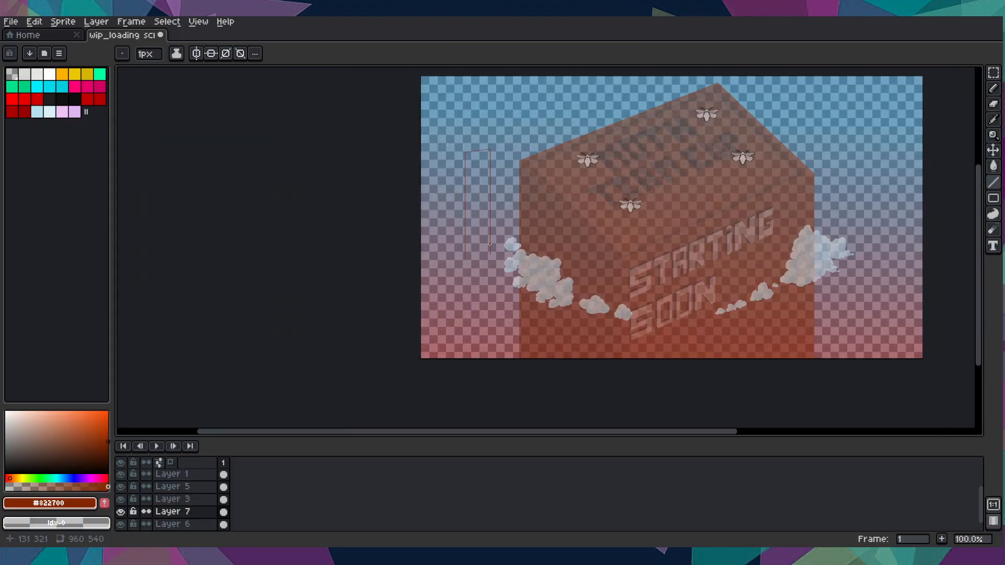
scroll(489, 247, up, 5)
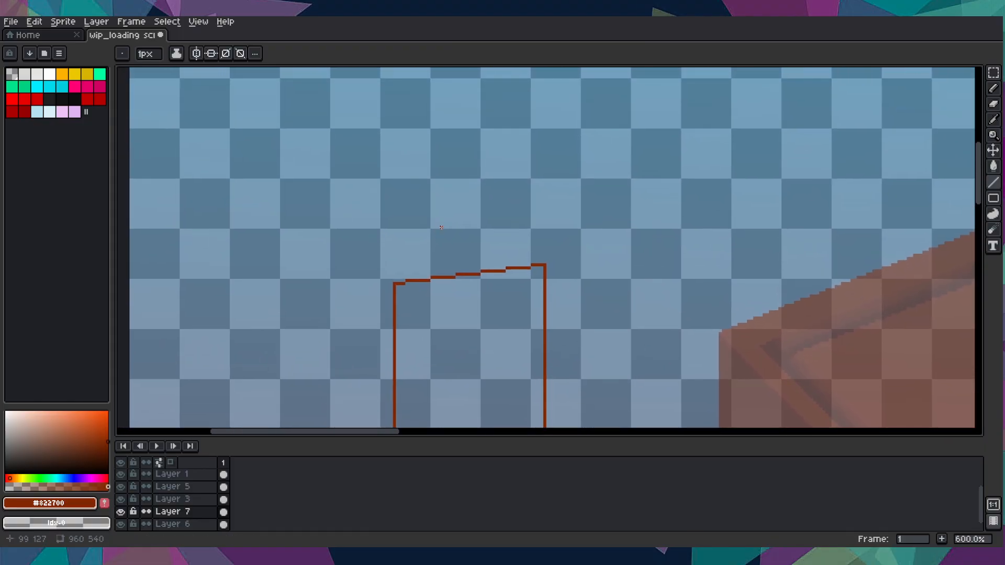
- Draw the remaining edges of the narrow box's top face to close it as a flat four-sided shape
scroll(411, 250, up, 3)
drag(680, 270, 452, 205)
drag(379, 313, 203, 246)
drag(203, 246, 456, 208)
scroll(369, 256, down, 3)
scroll(366, 256, down, 4)
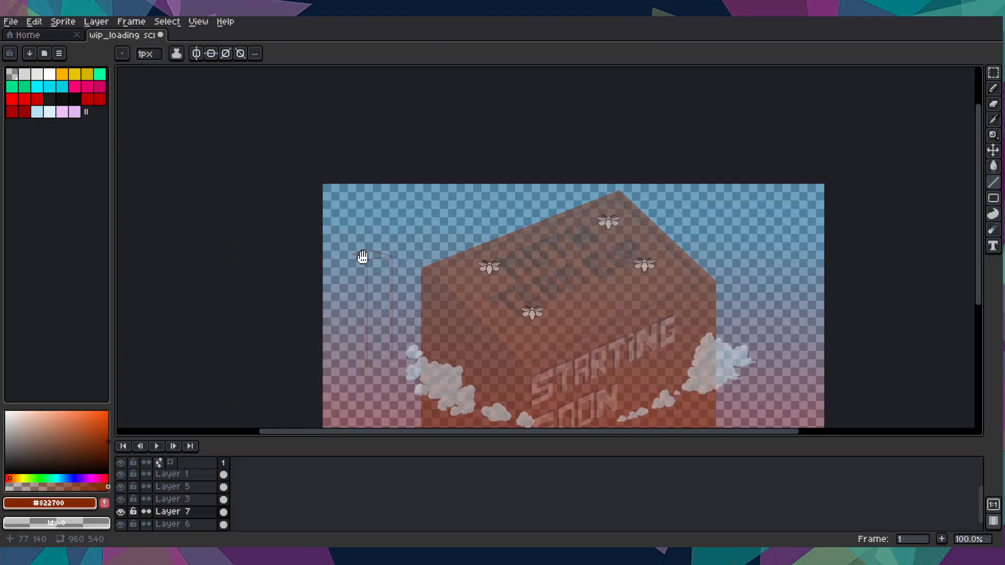
- Examine the narrow box outline at several zoom levels and compare its perspective with the large box
scroll(363, 257, down, 2)
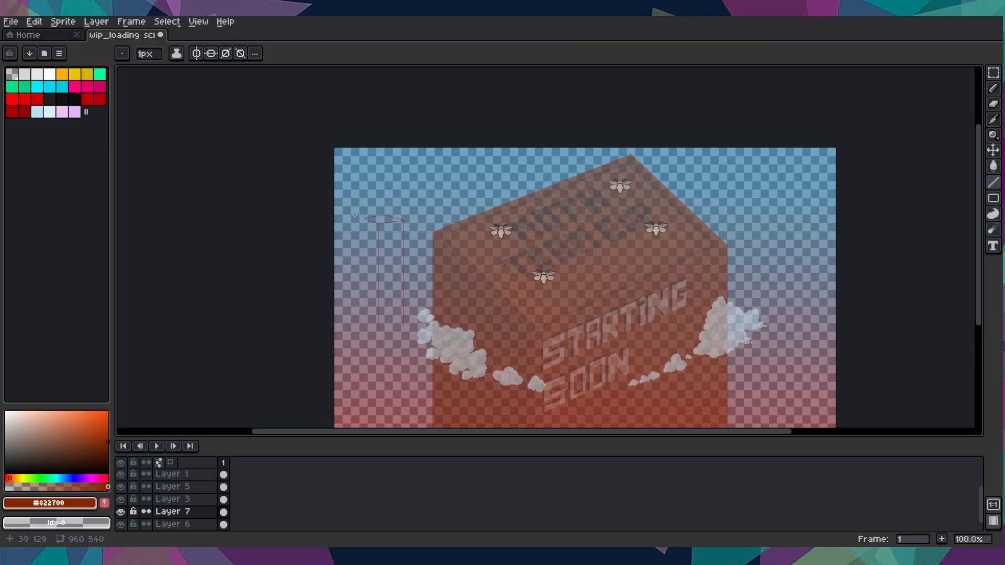
scroll(355, 216, up, 1)
scroll(355, 216, down, 2)
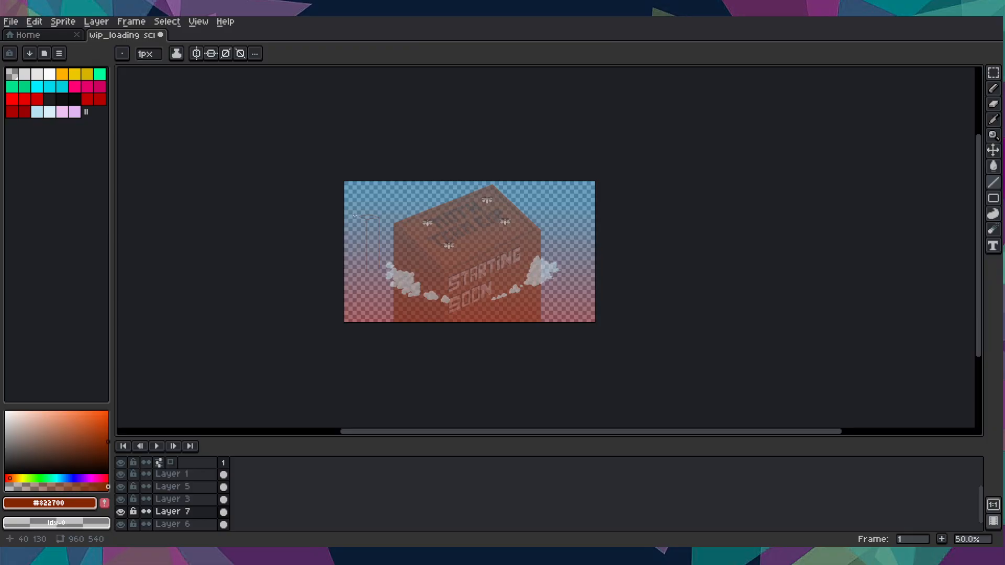
scroll(354, 215, up, 4)
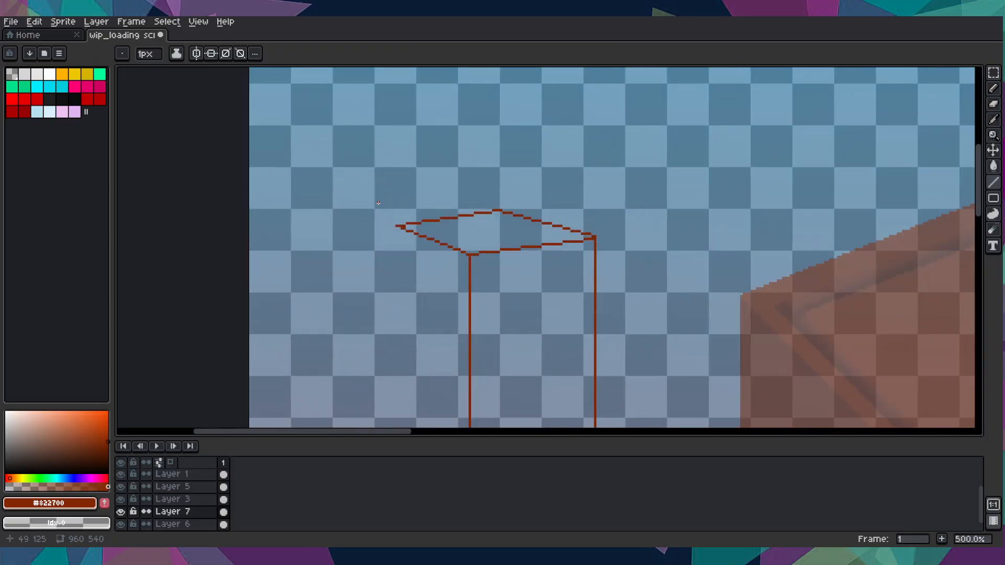
scroll(433, 218, down, 2)
scroll(433, 218, down, 1)
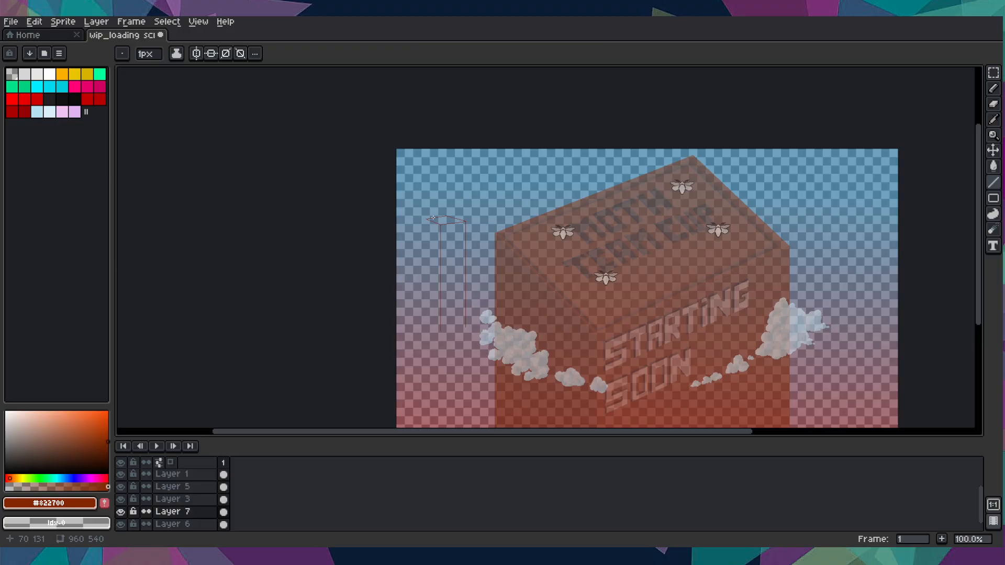
scroll(434, 218, up, 3)
scroll(434, 218, down, 2)
scroll(433, 217, up, 3)
scroll(434, 218, down, 3)
- Undo the narrow box's top-face edges and its second vertical edge, keeping only the first vertical line
key(ctrl+z)
key(ctrl+z)
key(ctrl+z)
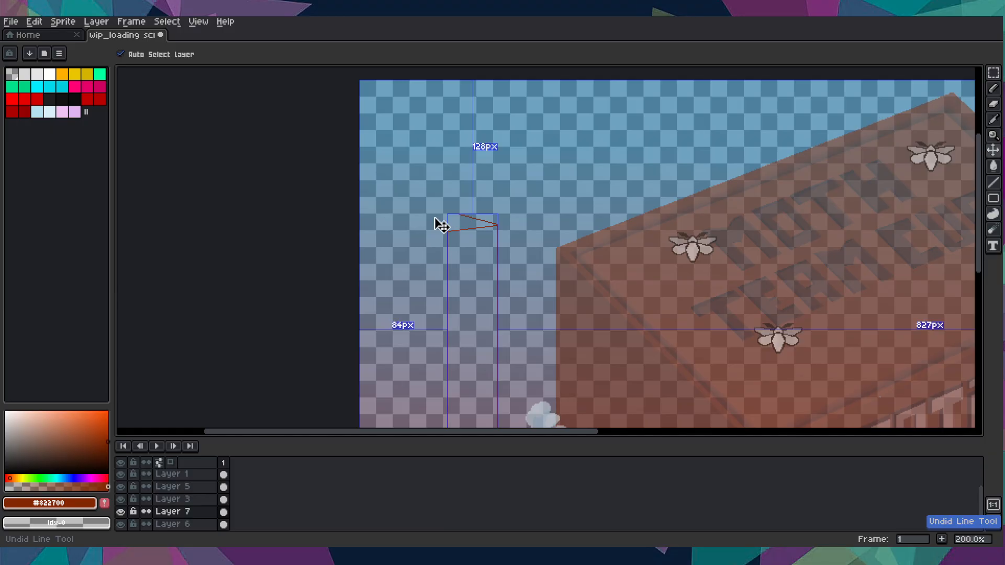
key(ctrl+z)
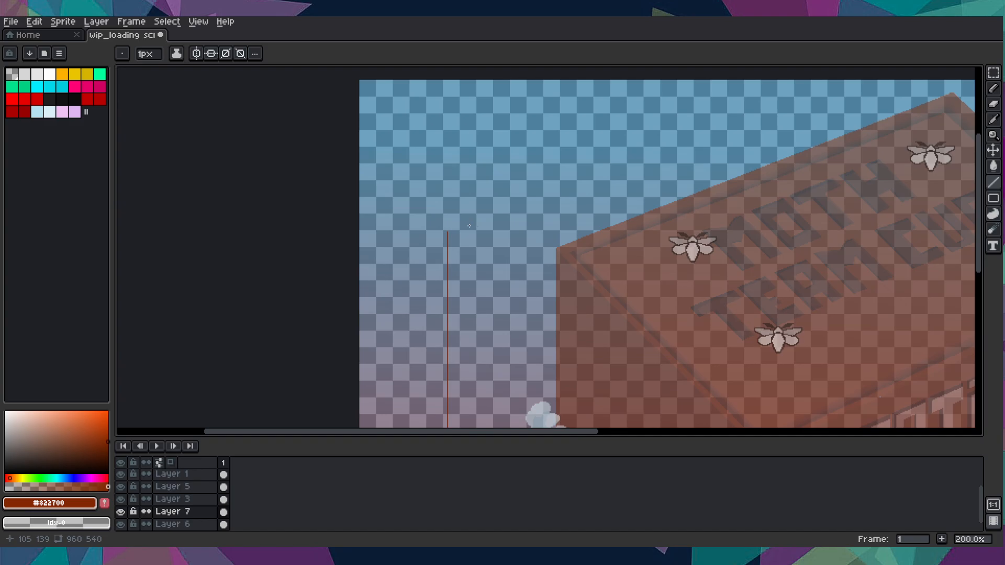
- Draw four connected edges from the vertical line's upper end to form the narrow box's slanted top face
scroll(442, 236, up, 7)
mouse_move(442, 236)
mouse_down()
mouse_move(700, 104)
mouse_move(764, 91)
mouse_move(786, 100)
mouse_move(540, 149)
mouse_move(558, 235)
mouse_up()
scroll(786, 99, down, 7)
scroll(453, 251, up, 4)
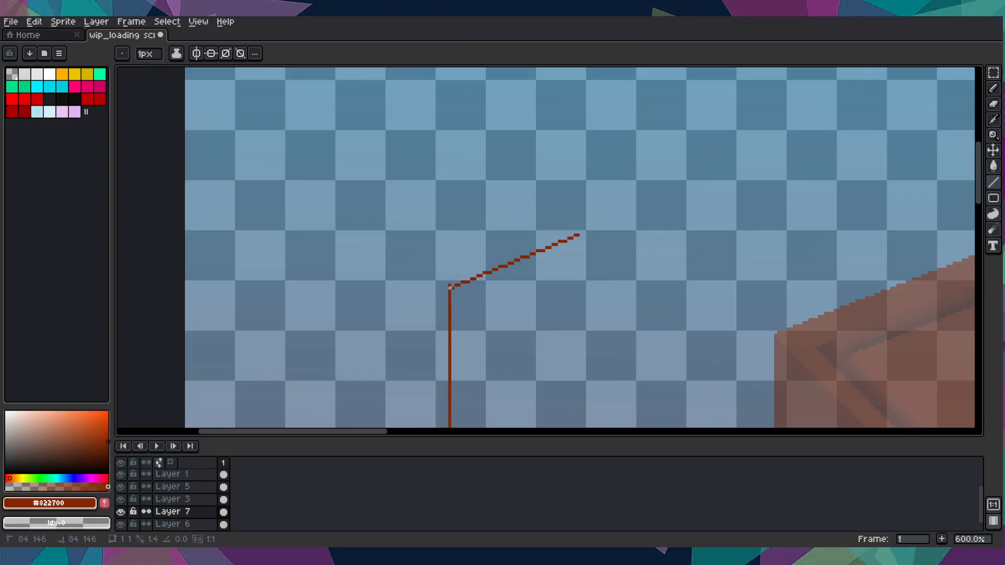
drag(450, 288, 507, 134)
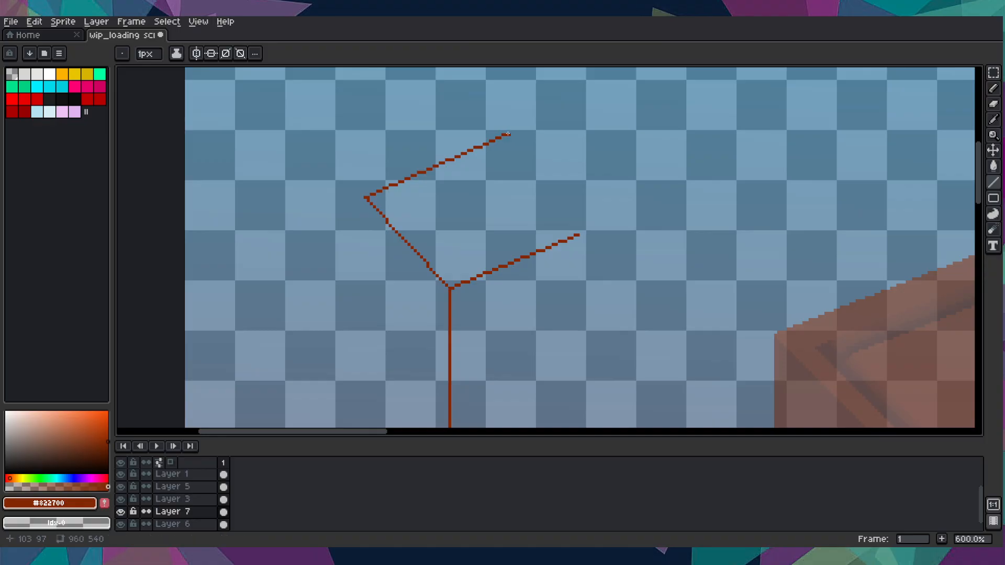
mouse_move(579, 234)
mouse_down()
mouse_move(531, 153)
mouse_move(502, 134)
mouse_move(454, 167)
mouse_up()
scroll(507, 135, up, 5)
scroll(472, 156, down, 12)
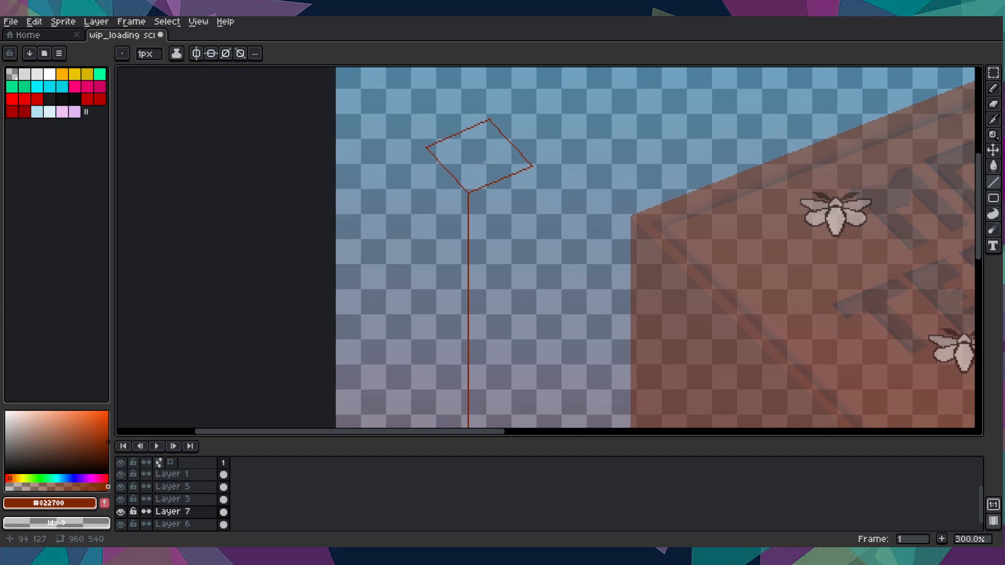
scroll(484, 163, up, 6)
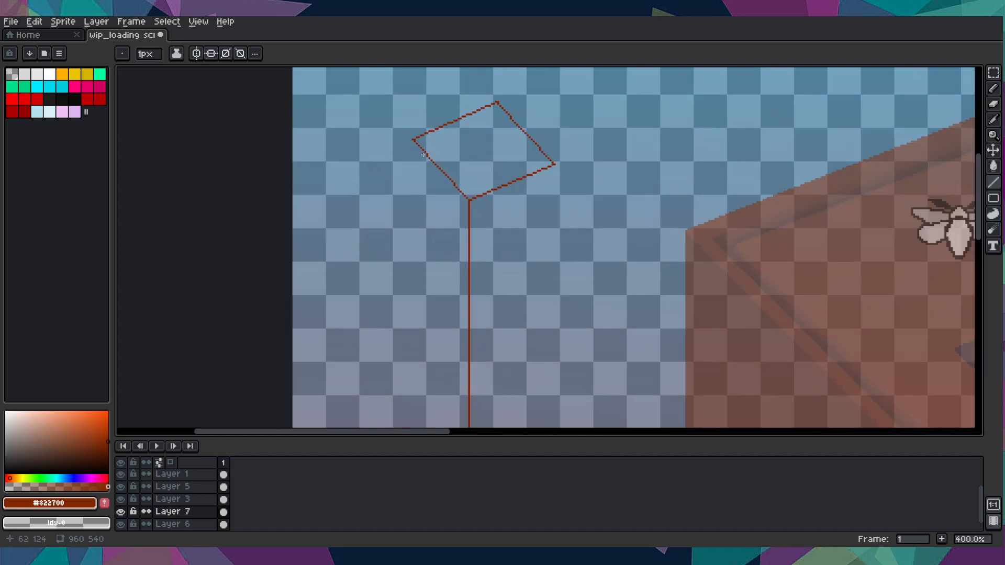
- Draw the narrow box's outer vertical edge from the leftmost corner of its top face down to near the first vertical line's end
drag(408, 137, 406, 386)
scroll(422, 371, down, 4)
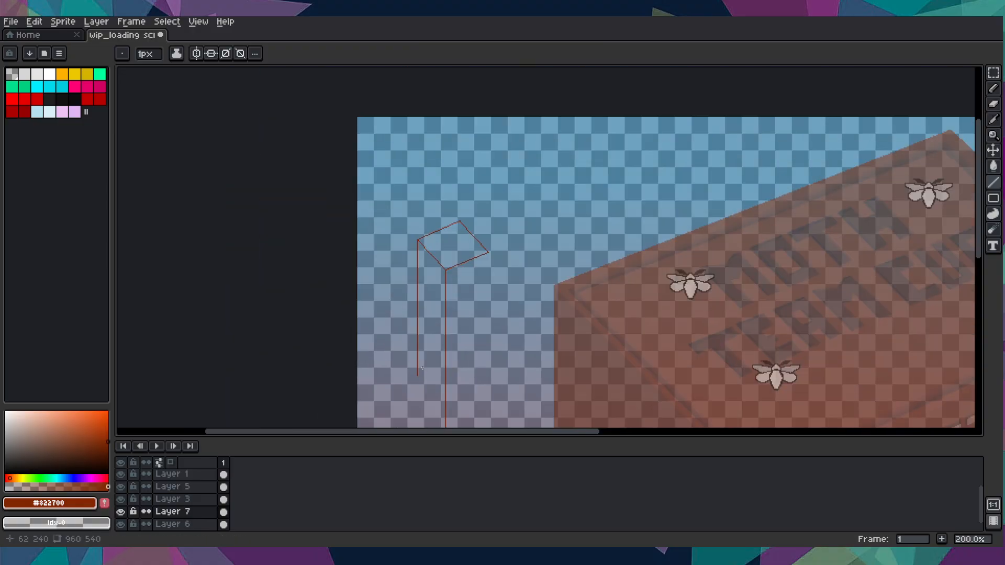
scroll(421, 370, up, 4)
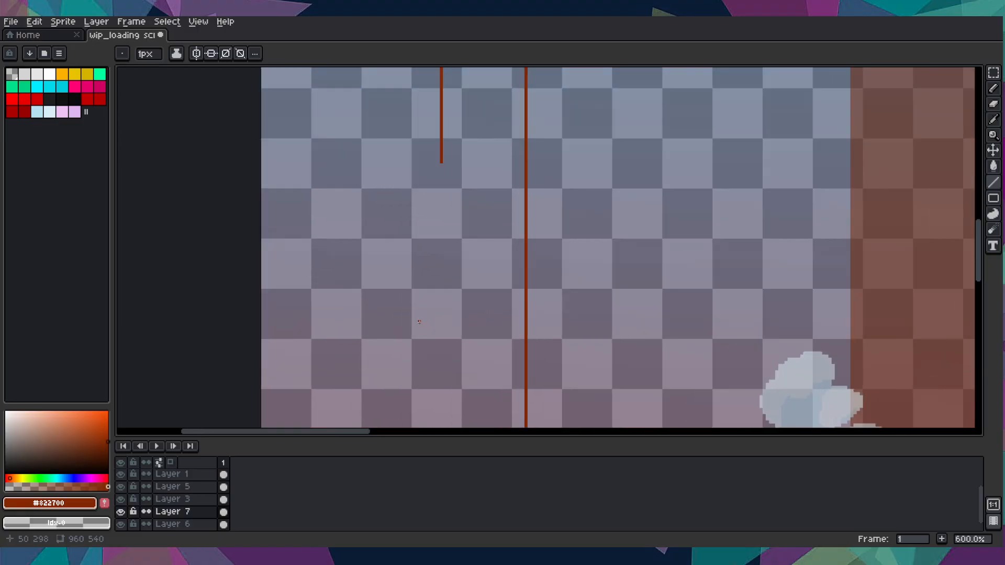
scroll(426, 261, down, 3)
scroll(460, 246, up, 3)
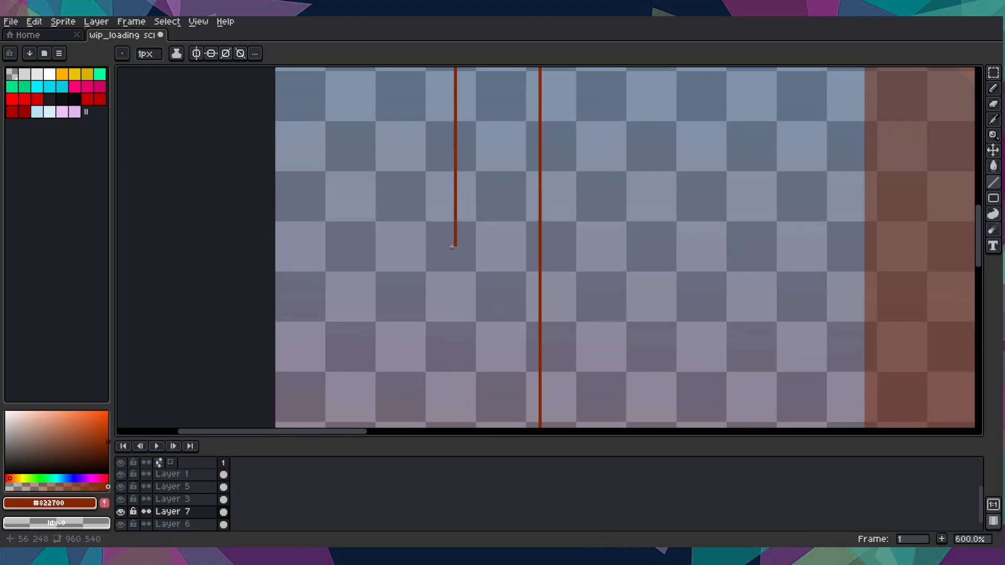
drag(456, 246, 456, 398)
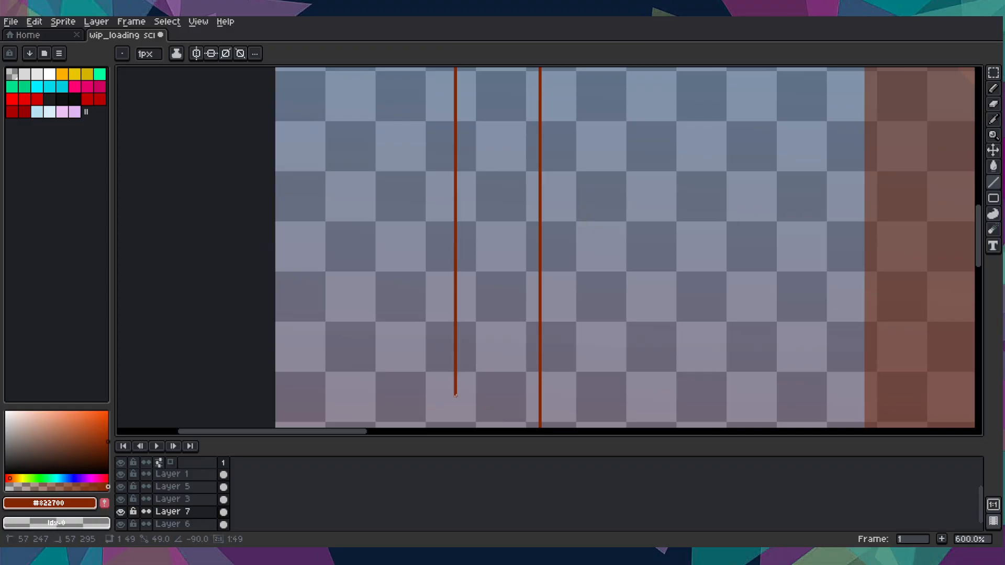
scroll(501, 318, down, 3)
scroll(479, 309, up, 4)
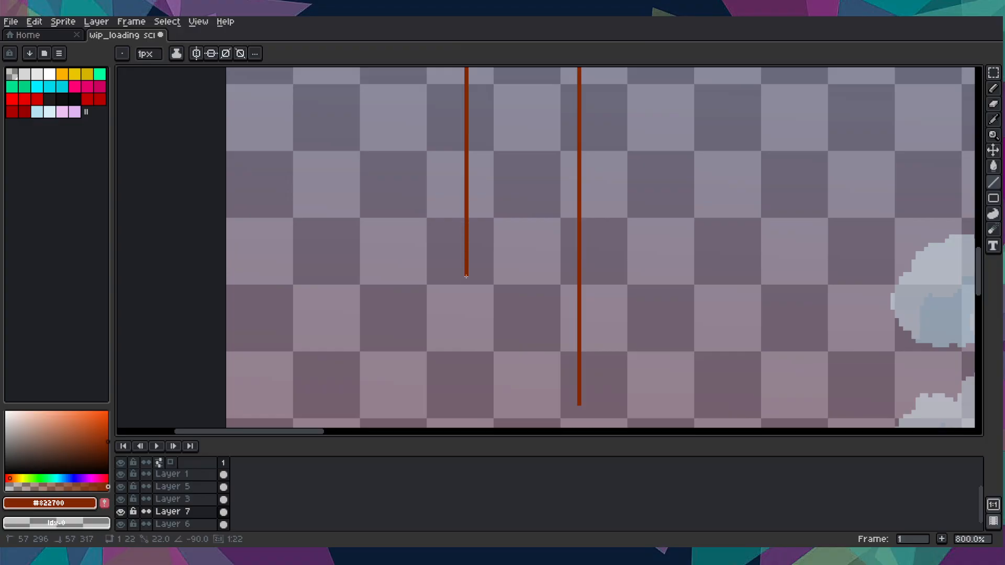
shift+click(466, 345)
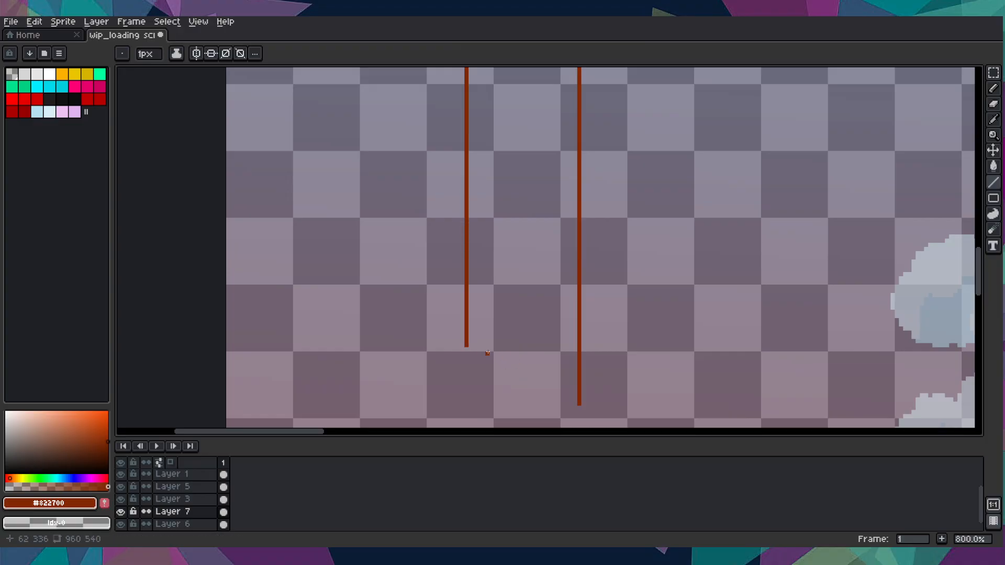
- Draw the third vertical edge of the narrow box down from the rightmost corner of its top face
scroll(469, 346, down, 3)
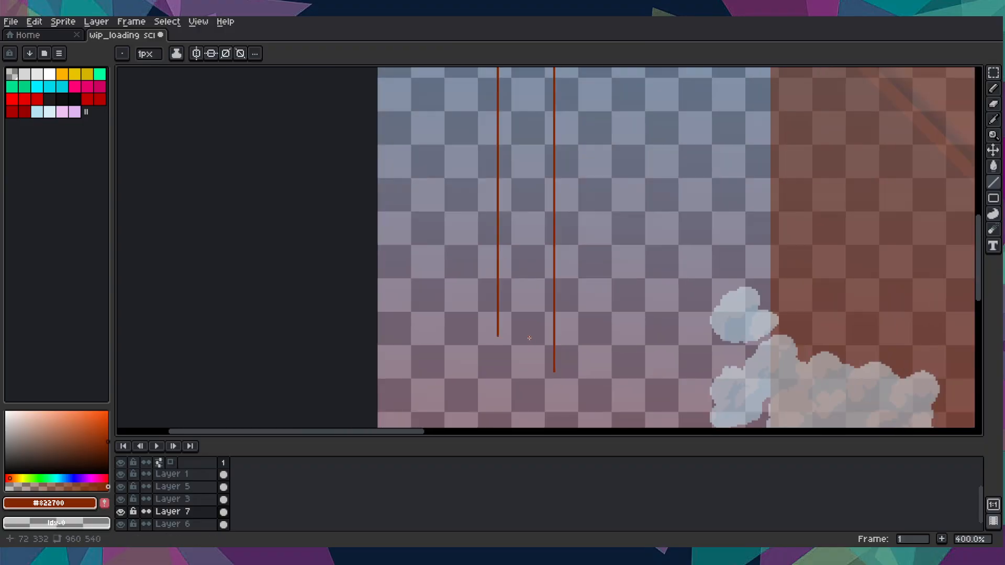
drag(527, 313, 478, 130)
scroll(478, 130, up, 3)
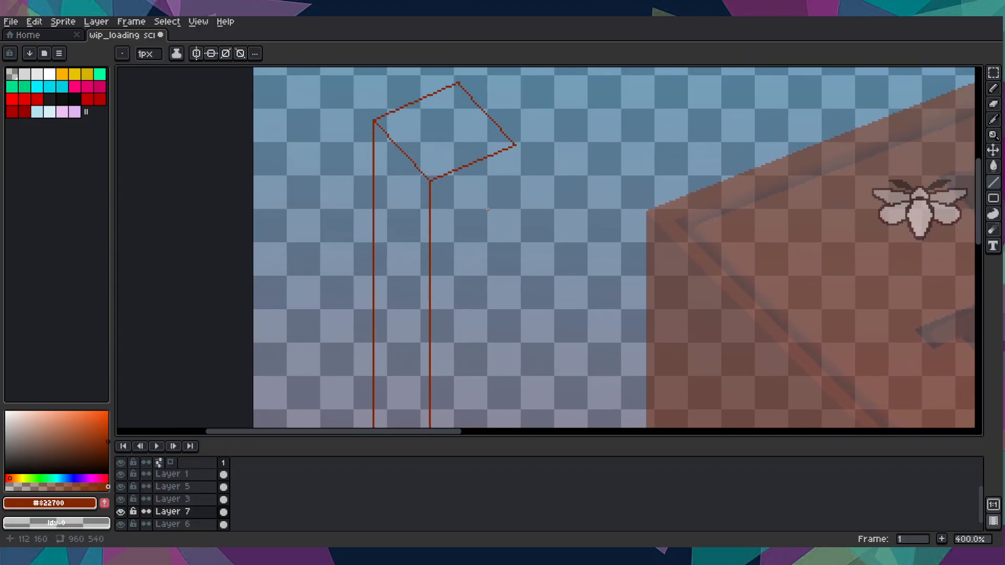
scroll(534, 151, up, 3)
click(490, 145)
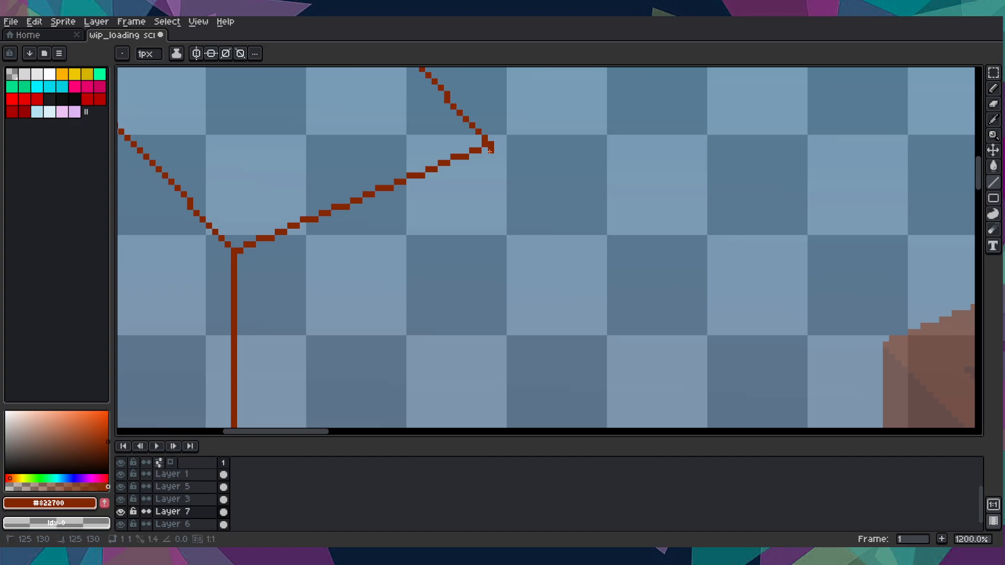
scroll(493, 362, down, 4)
drag(495, 354, 496, 265)
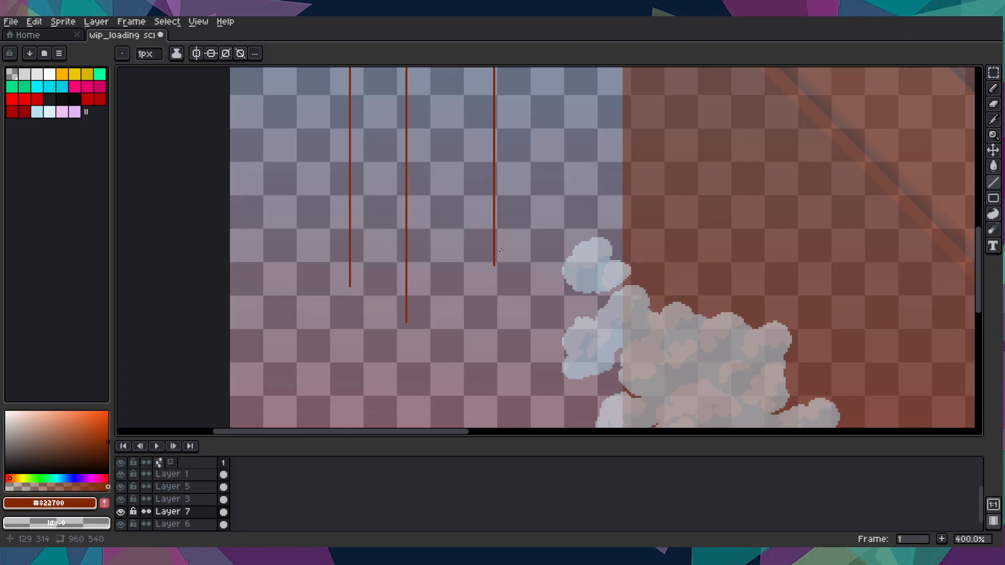
scroll(501, 250, down, 4)
scroll(501, 250, up, 5)
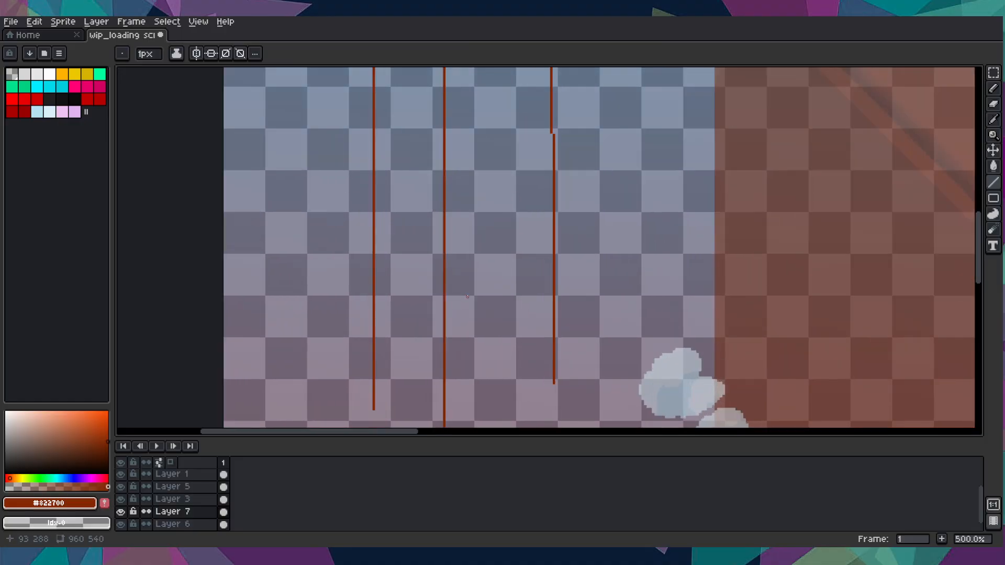
- Connect the lower ends of the three vertical lines with two slanted edges to close the narrow box's base
drag(467, 297, 458, 191)
scroll(356, 285, up, 4)
drag(351, 287, 319, 163)
mouse_move(335, 204)
mouse_down()
mouse_move(472, 340)
mouse_move(504, 303)
mouse_move(521, 303)
mouse_move(768, 144)
mouse_up()
scroll(768, 144, down, 4)
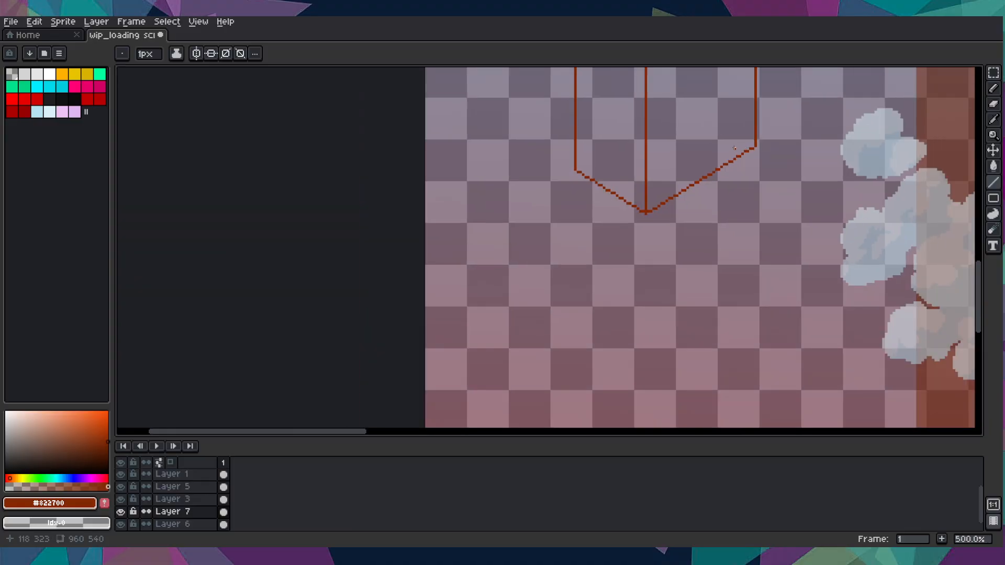
- Fill both side faces and the top face of the narrow box with the colour #822700
key(g)
click(673, 133)
scroll(636, 131, down, 3)
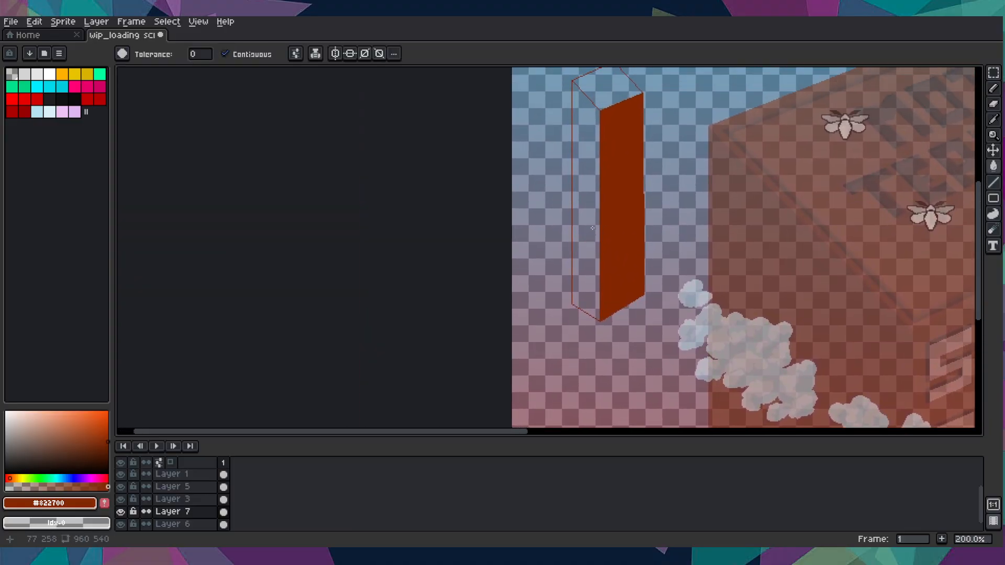
click(587, 199)
drag(608, 187, 600, 251)
click(603, 155)
- Undo the narrow box's top-face fill and open the preview window for the whole artwork
scroll(604, 156, down, 4)
scroll(604, 156, up, 3)
scroll(604, 156, down, 4)
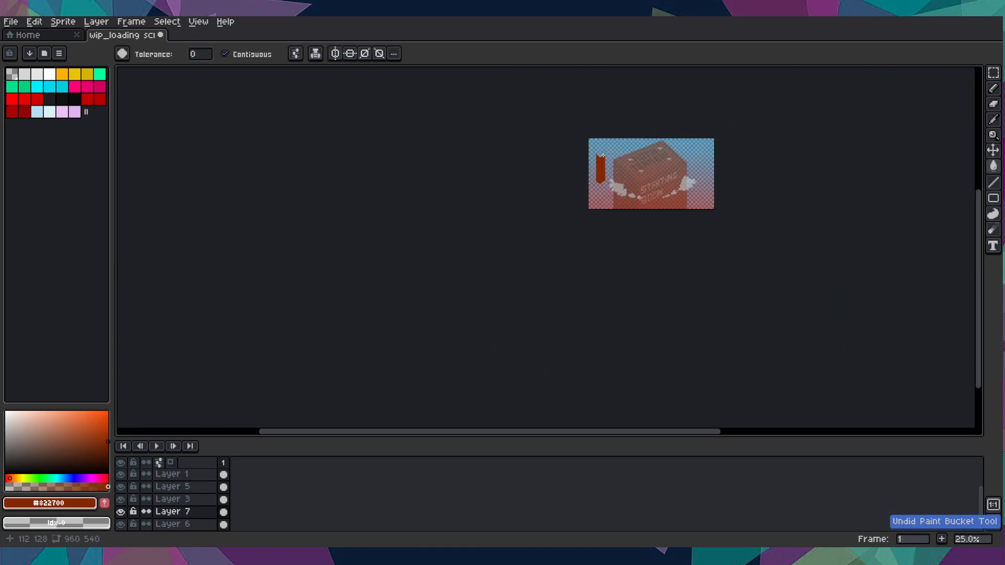
scroll(602, 160, up, 2)
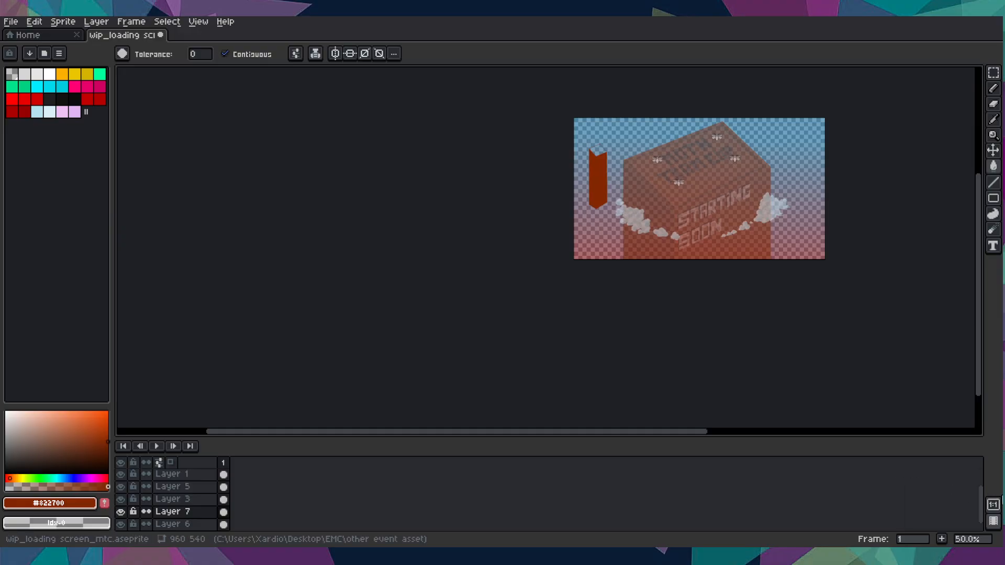
key(F7)
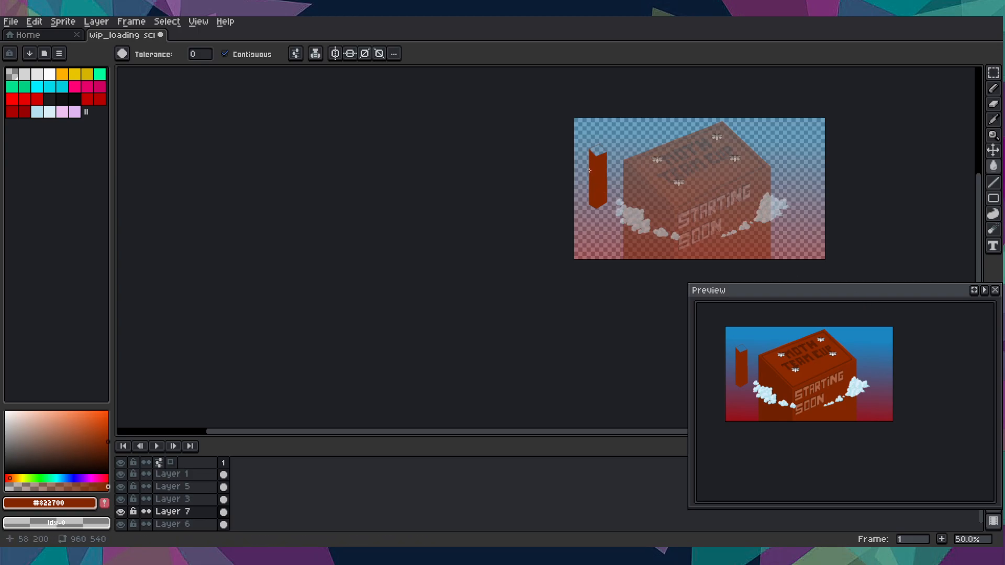
scroll(598, 164, up, 2)
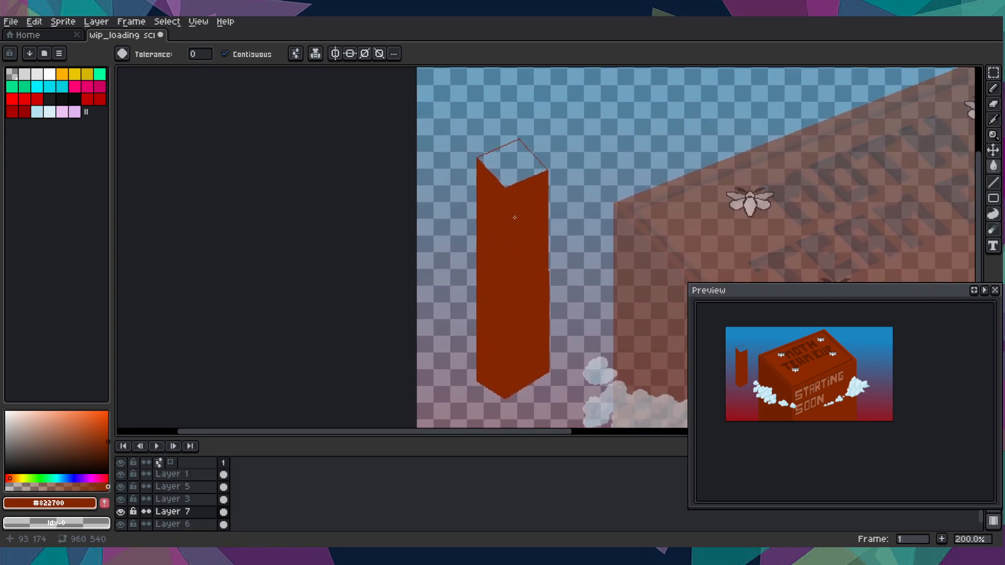
- Undo all remaining fills and outline edges of the narrow box on Layer 7
key(v)
key(ctrl+z)
key(ctrl+z)
key(ctrl+z)
key(ctrl+z)
key(ctrl+z)
key(ctrl+z)
key(ctrl+z)
key(ctrl+z)
key(ctrl+z)
key(ctrl+z)
key(ctrl+z)
key(ctrl+z)
key(ctrl+z)
key(ctrl+z)
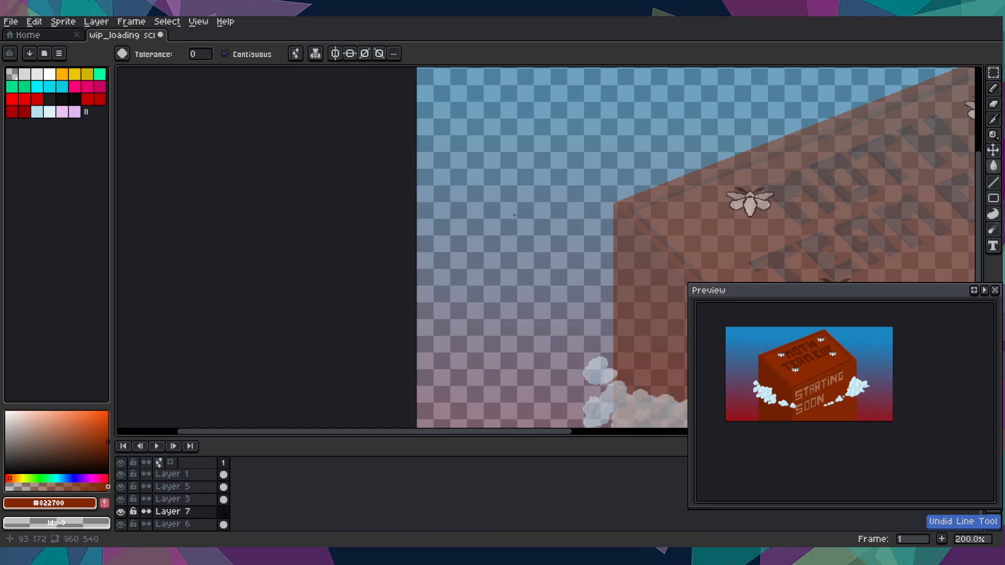
- Examine the large box, its clouds and the empty background on both sides at several zoom levels
scroll(516, 215, down, 3)
drag(518, 215, 489, 206)
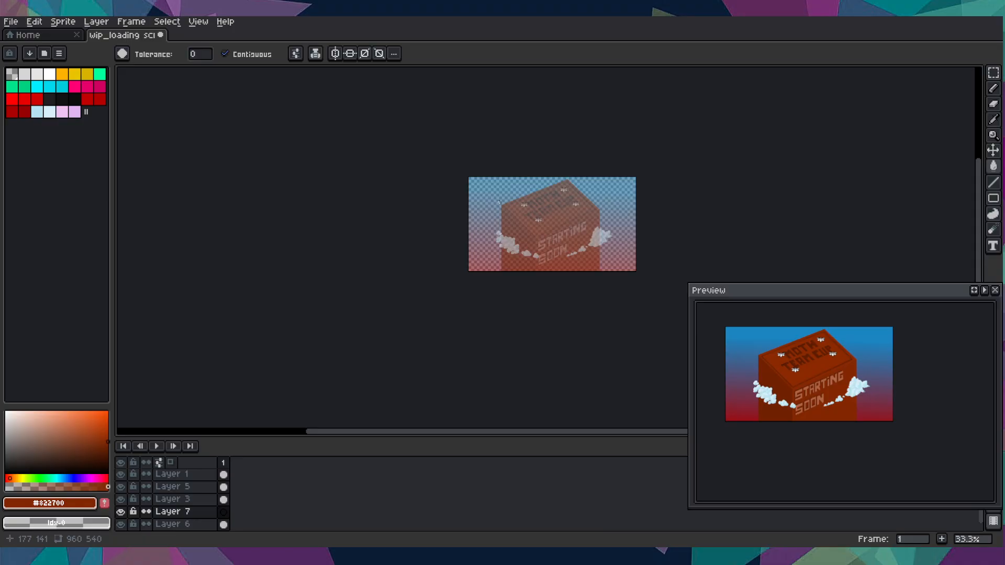
scroll(469, 177, up, 1)
scroll(555, 222, up, 1)
drag(549, 310, 418, 305)
scroll(417, 306, up, 1)
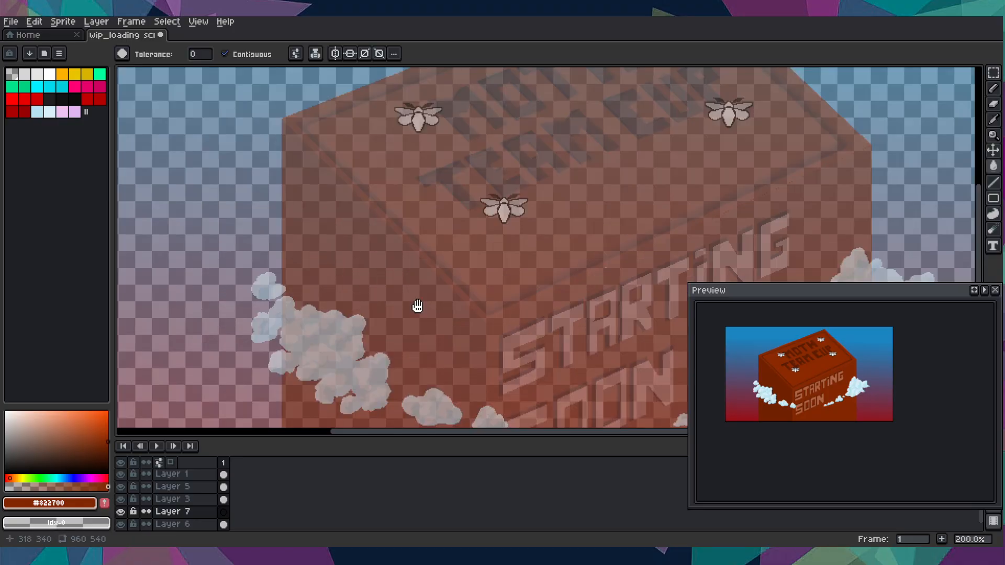
scroll(417, 306, down, 1)
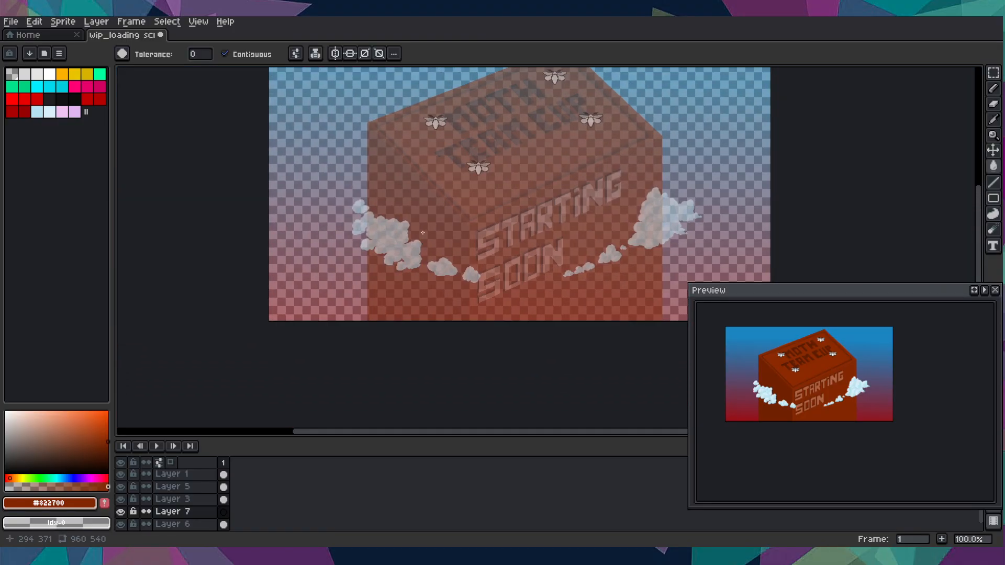
scroll(529, 234, up, 1)
scroll(529, 234, down, 2)
scroll(530, 234, up, 1)
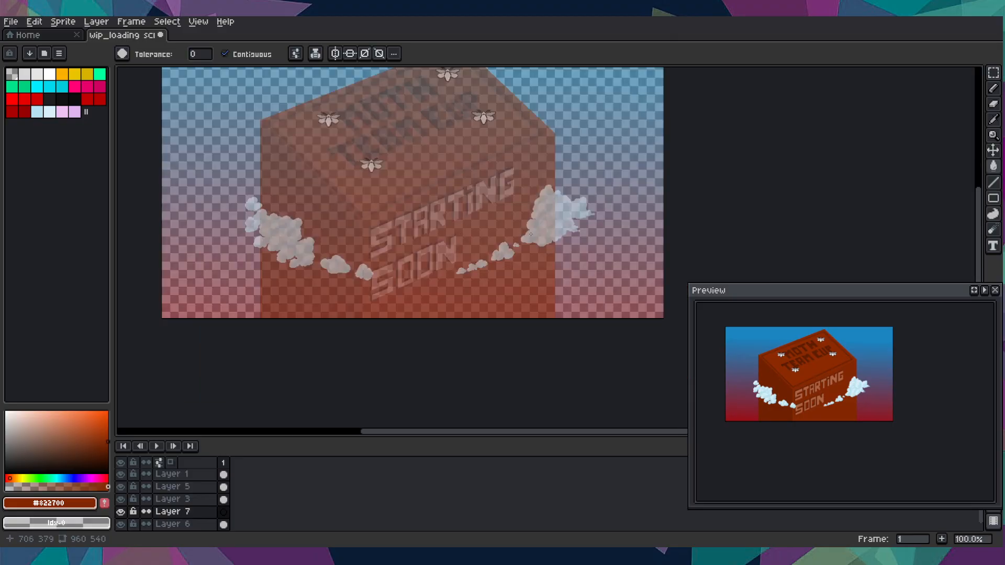
drag(528, 234, 363, 264)
scroll(364, 265, up, 1)
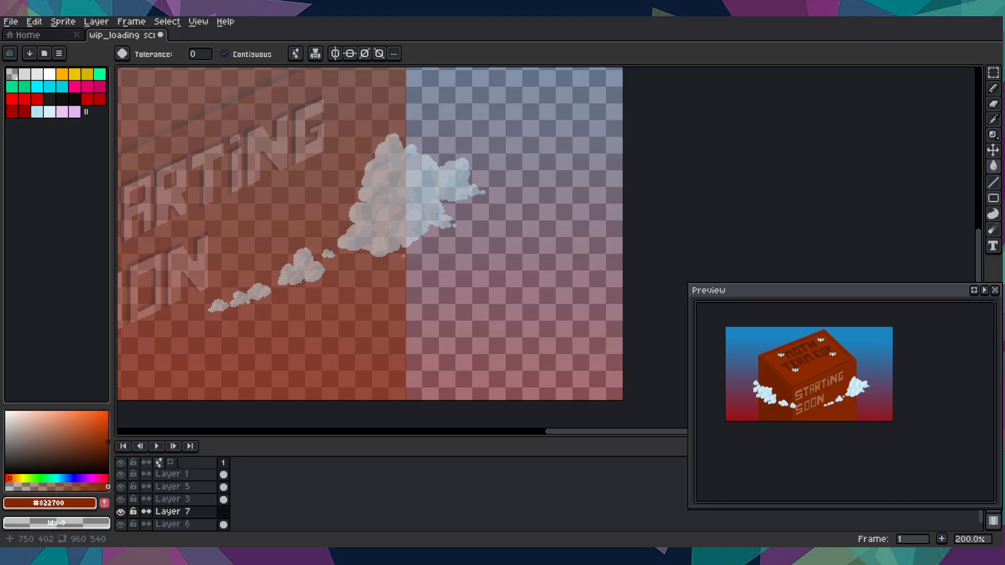
scroll(404, 256, down, 1)
scroll(543, 171, up, 2)
scroll(550, 114, down, 2)
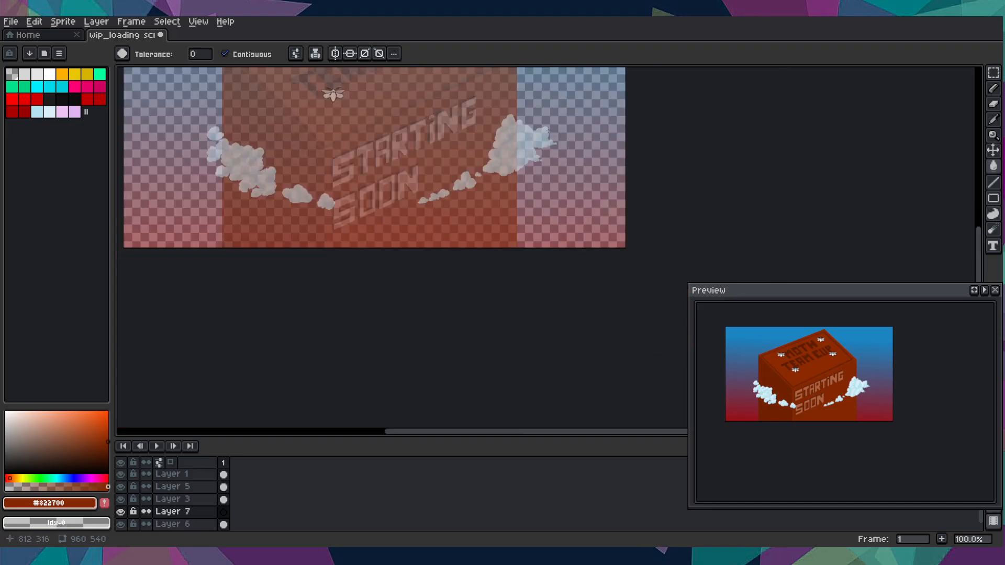
scroll(540, 126, up, 1)
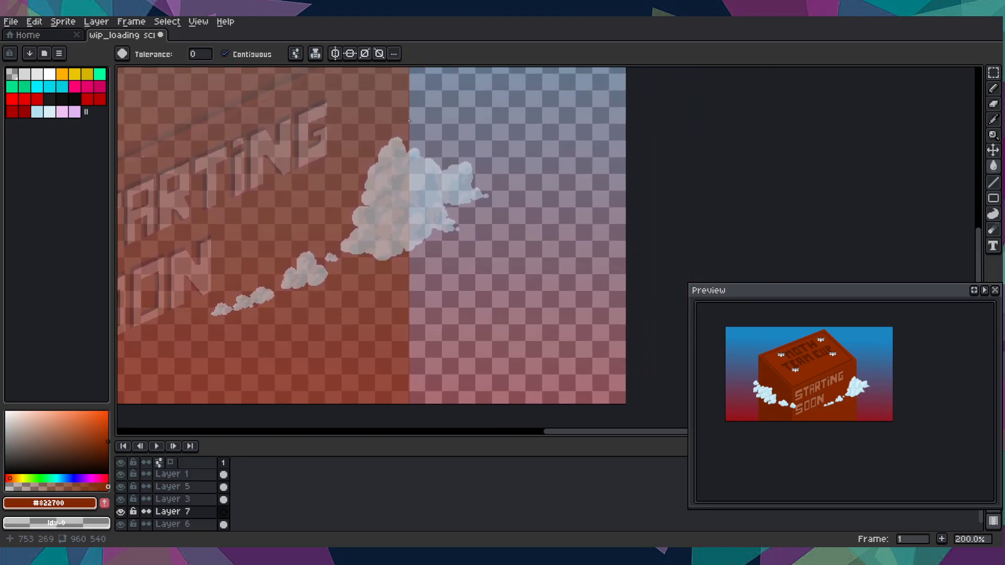
click(410, 121)
key(ctrl+z)
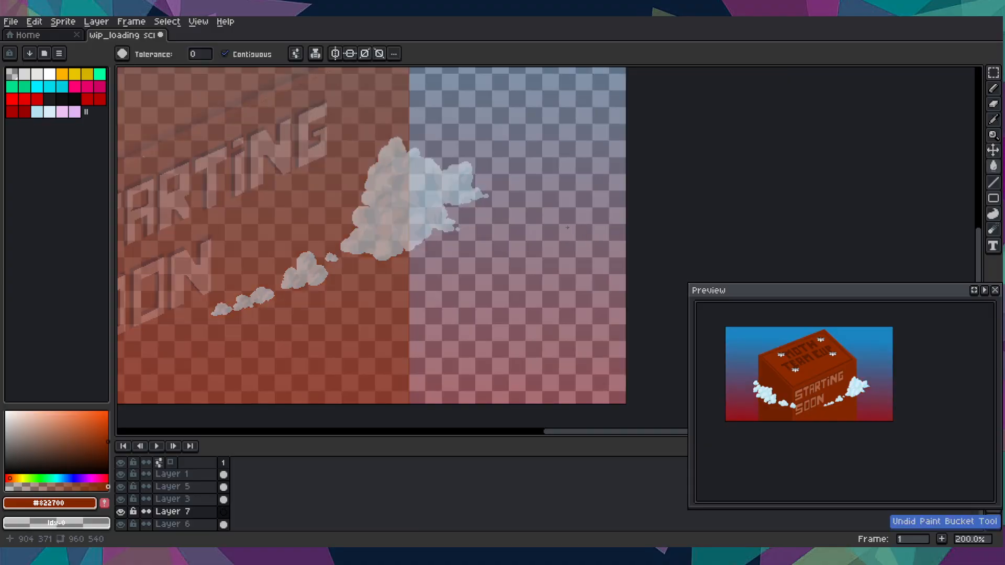
- Draw a long line rising from behind the large box towards the canvas's right edge, with a downward edge from each end
key(m)
key(b)
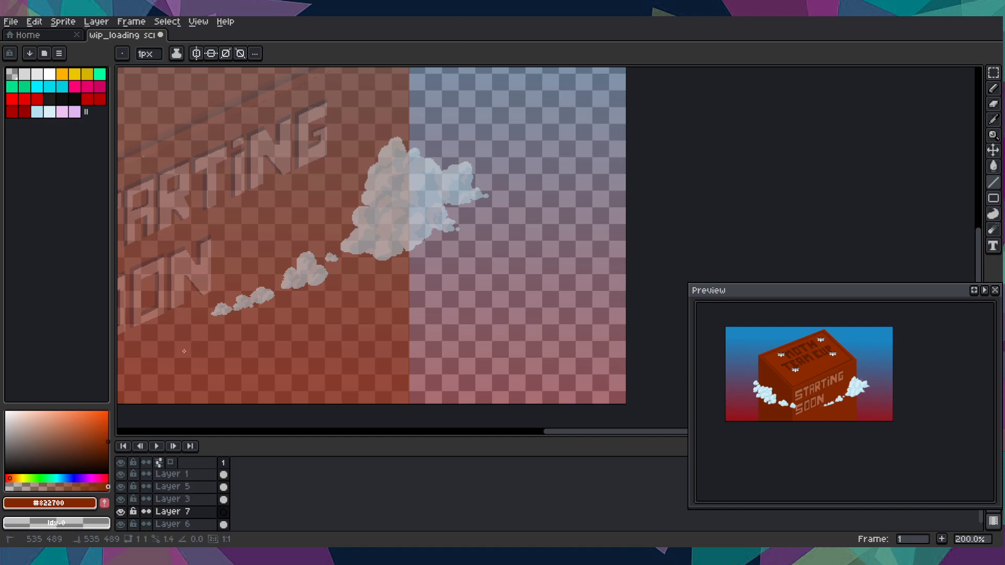
shift+click(575, 147)
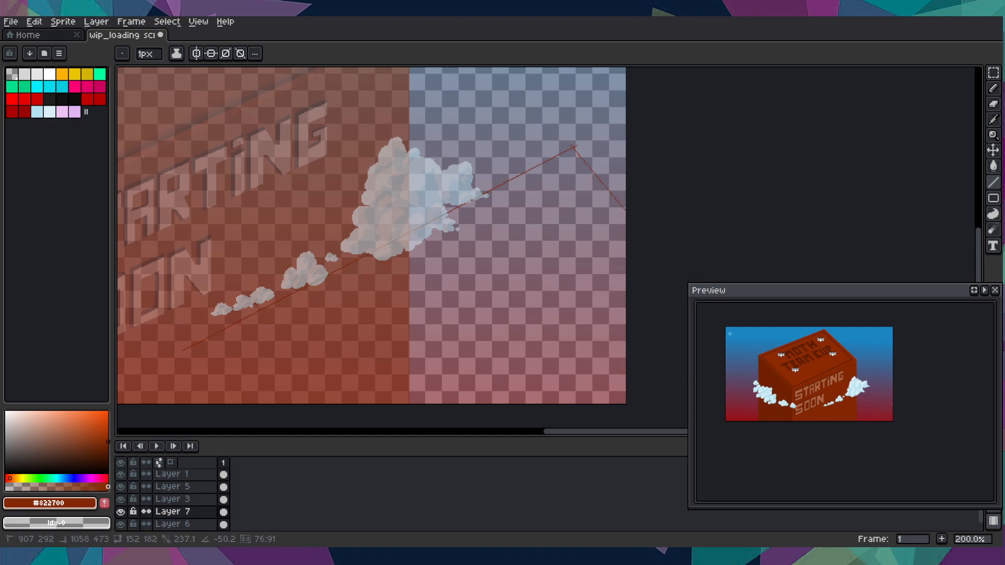
drag(181, 355, 273, 428)
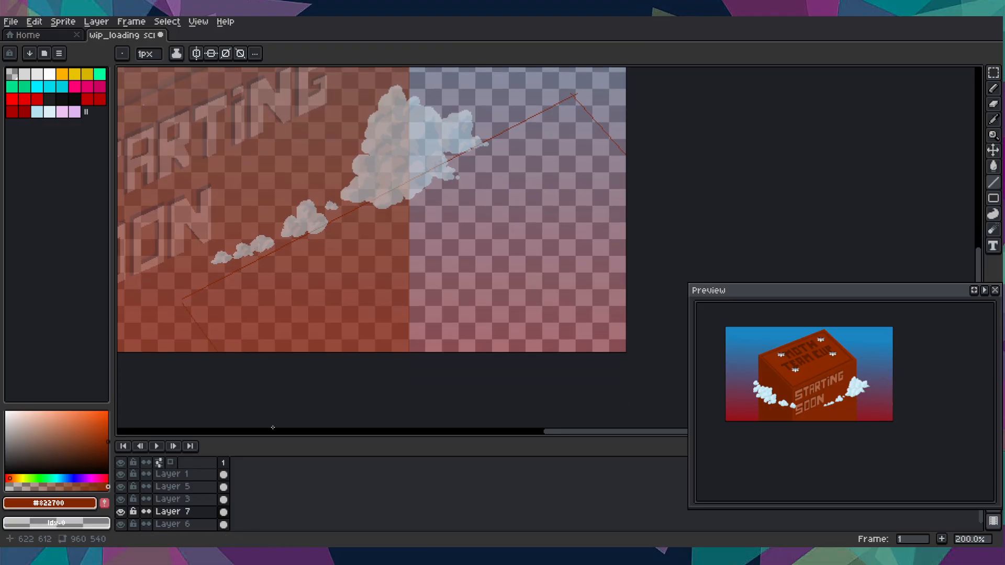
- Undo the outline lines of the box behind the large box's right side on Layer 7
scroll(333, 356, down, 1)
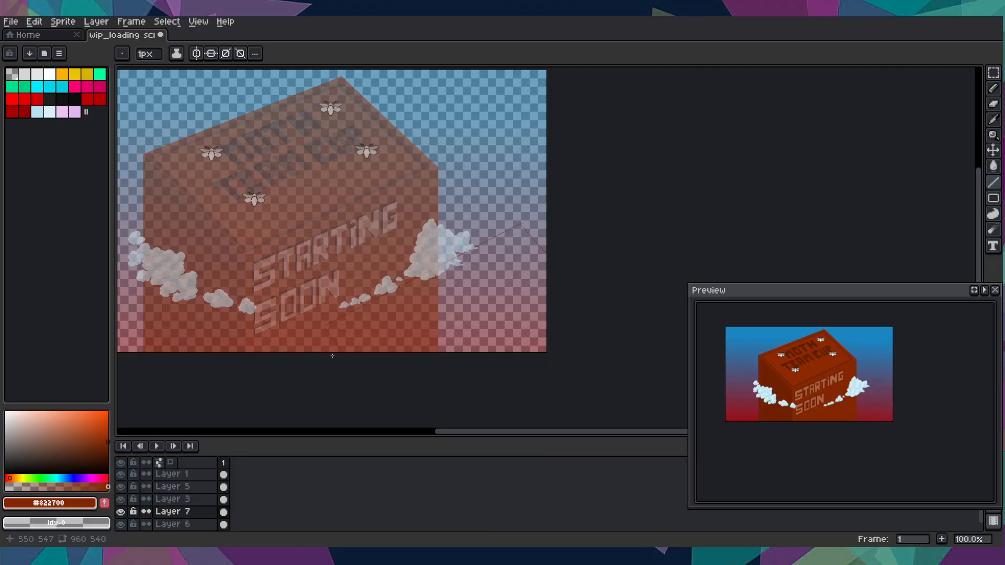
key(v)
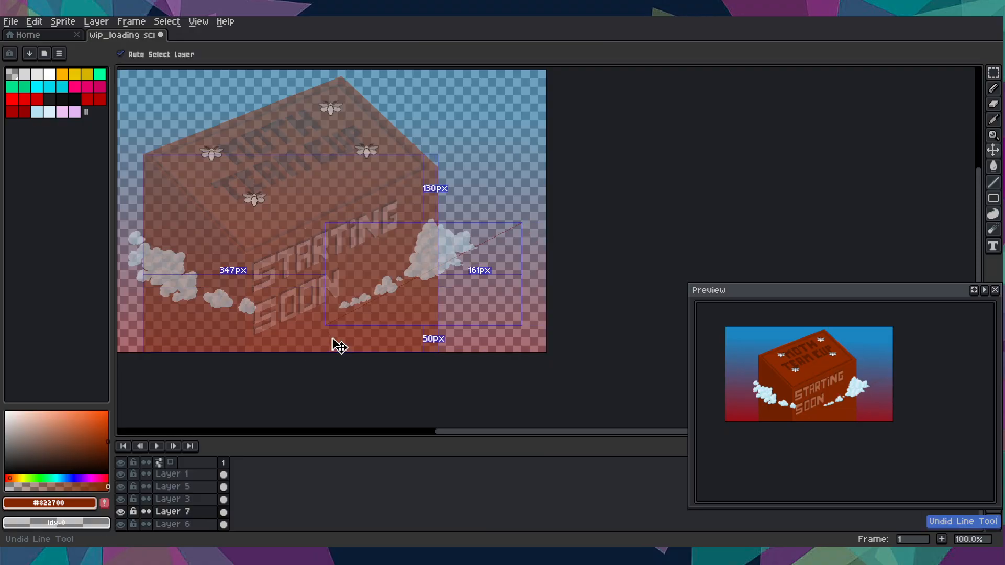
drag(337, 344, 611, 367)
- Draw an edge about 192 px long slanting down behind the left clouds, and another from its upper end to the canvas's left edge
scroll(409, 261, up, 3)
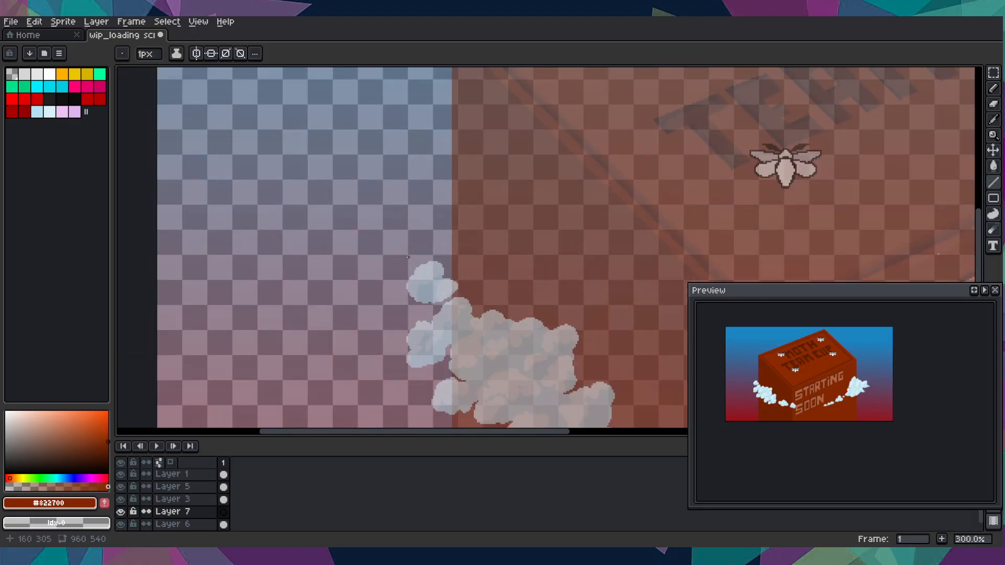
drag(409, 260, 649, 413)
key(l)
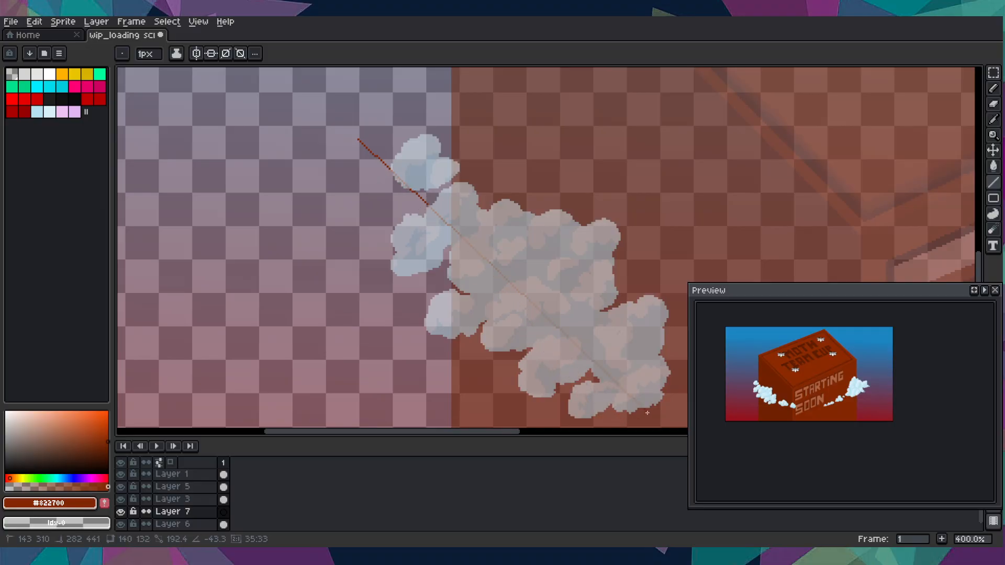
drag(648, 413, 648, 413)
drag(392, 332, 536, 306)
drag(504, 115, 117, 193)
scroll(164, 220, down, 2)
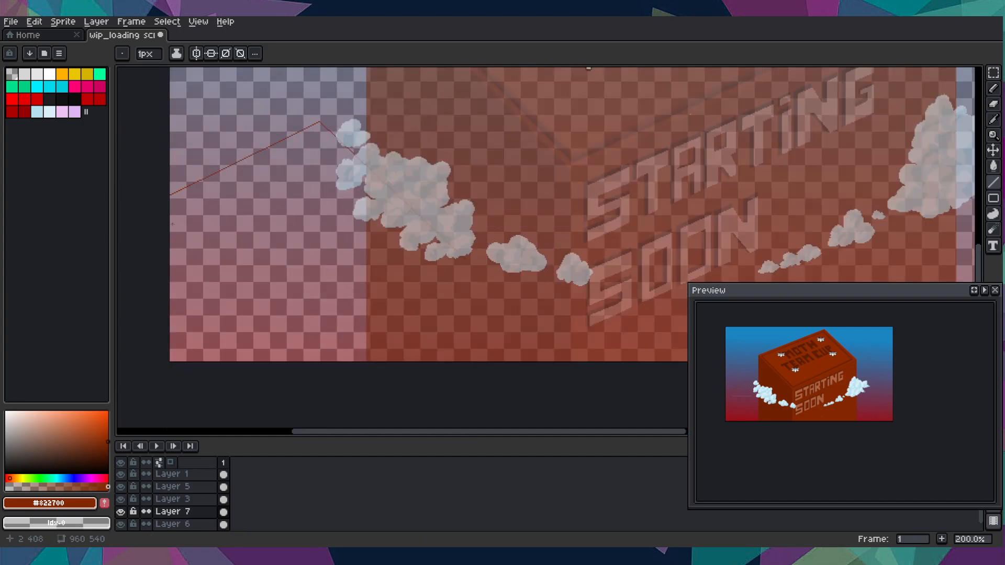
- Draw a lower edge slanting down from the canvas's left edge towards the large box and check the outline against the whole artwork
mouse_move(168, 198)
mouse_down()
mouse_move(372, 361)
mouse_move(475, 276)
mouse_move(504, 289)
mouse_move(465, 257)
mouse_up()
scroll(408, 267, down, 3)
scroll(408, 267, up, 3)
scroll(409, 267, down, 1)
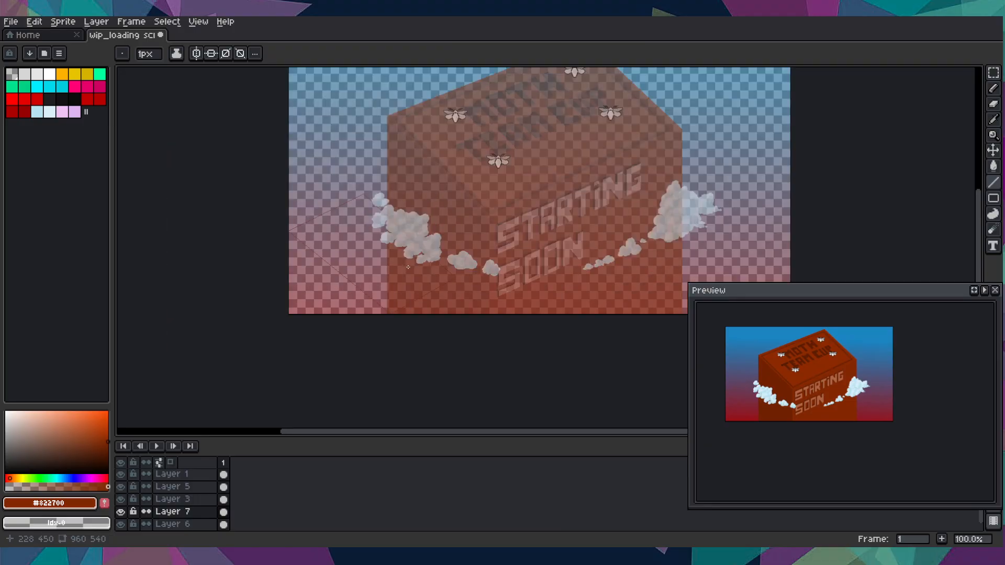
drag(408, 268, 411, 336)
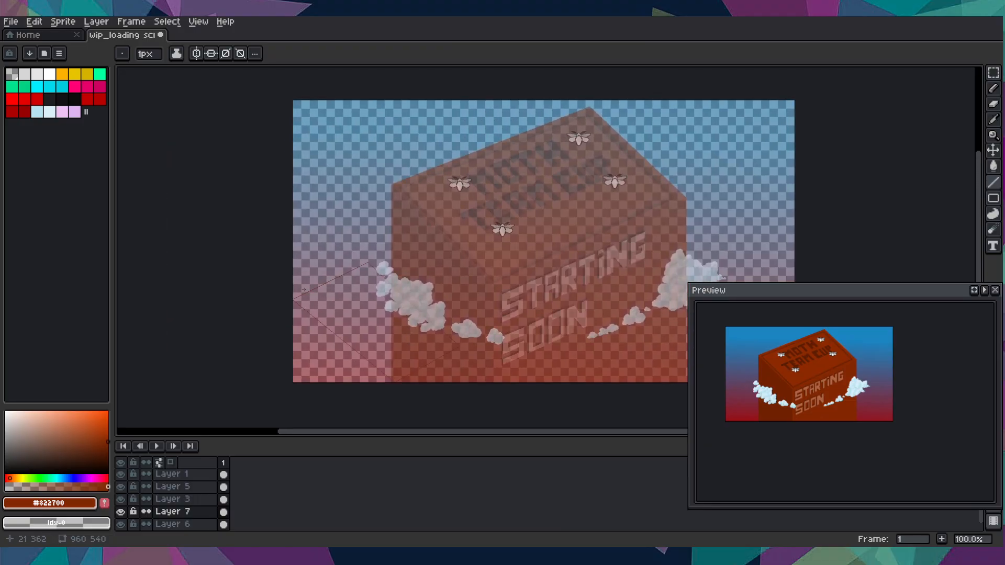
scroll(411, 337, up, 2)
scroll(299, 282, down, 2)
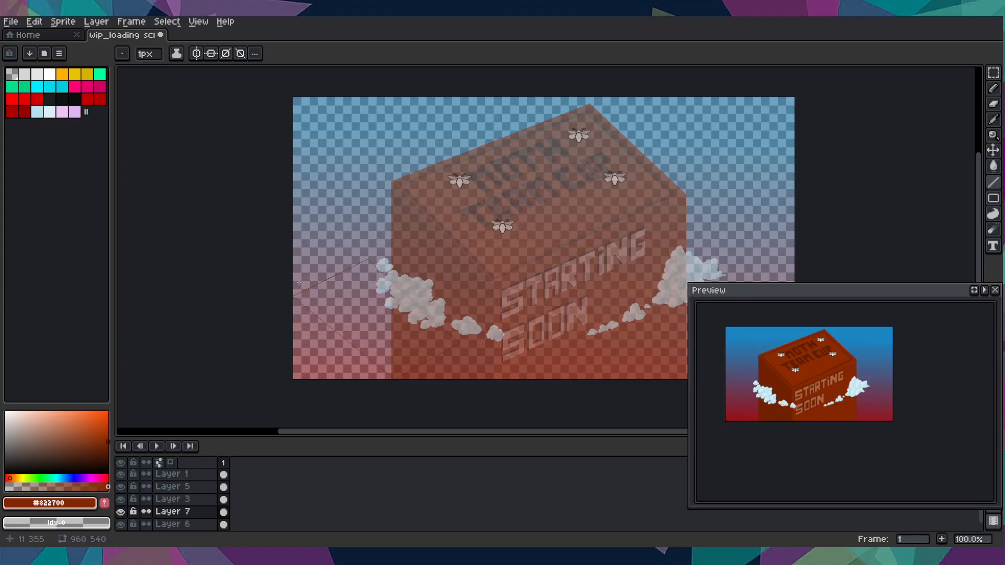
- Undo all the outline edges drawn on the large box's left side
key(ctrl)
key(ctrl)
key(ctrl+z)
key(ctrl+z)
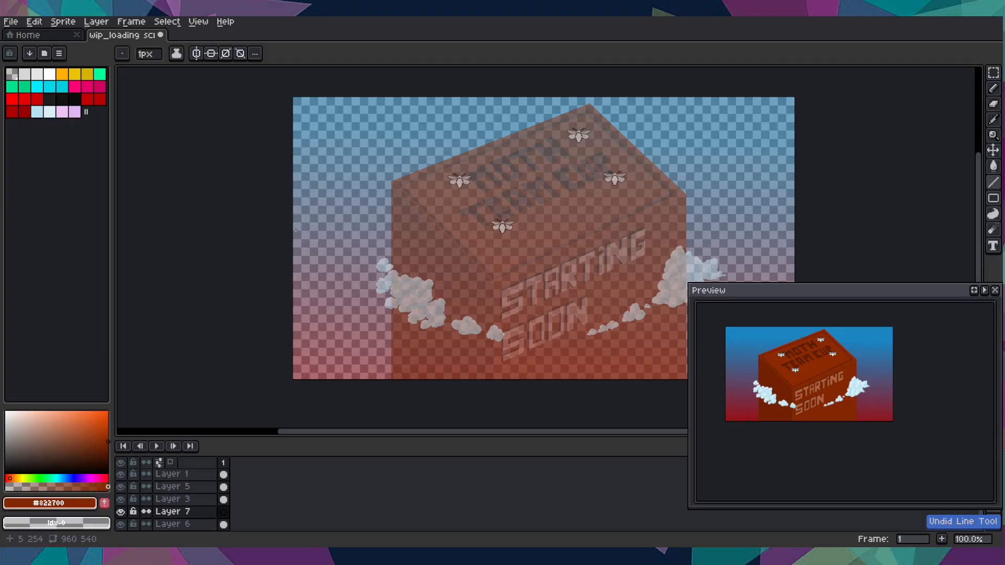
- Examine the empty background beside the large box's upper left corner at several zoom levels
scroll(306, 288, up, 1)
scroll(307, 218, down, 2)
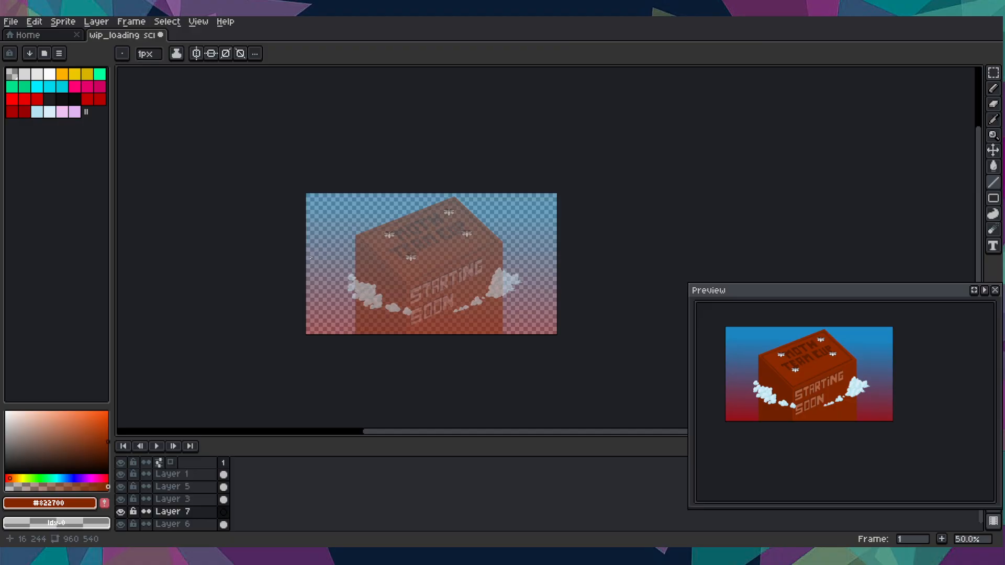
scroll(310, 258, up, 3)
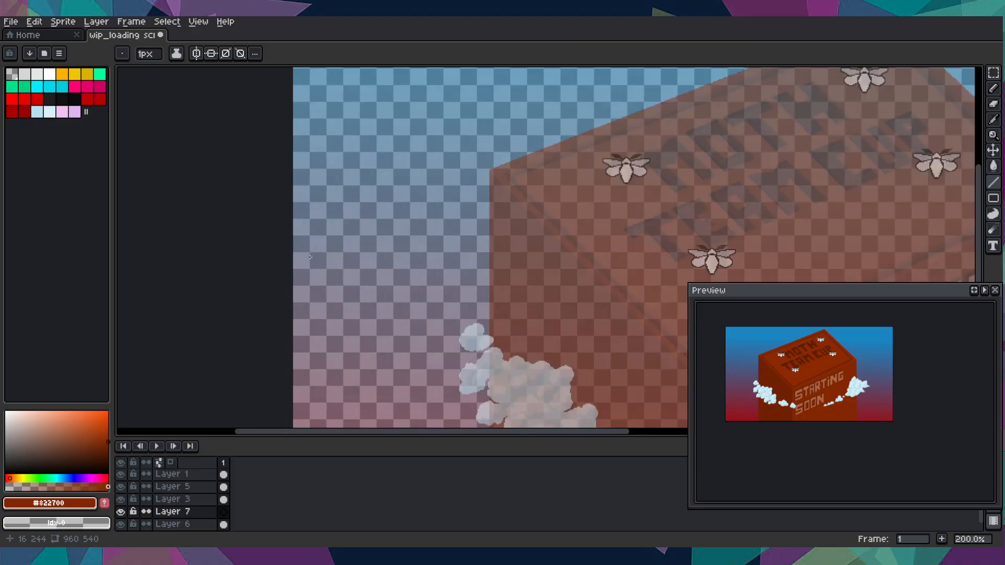
scroll(311, 258, down, 1)
scroll(311, 261, up, 1)
drag(310, 262, 275, 240)
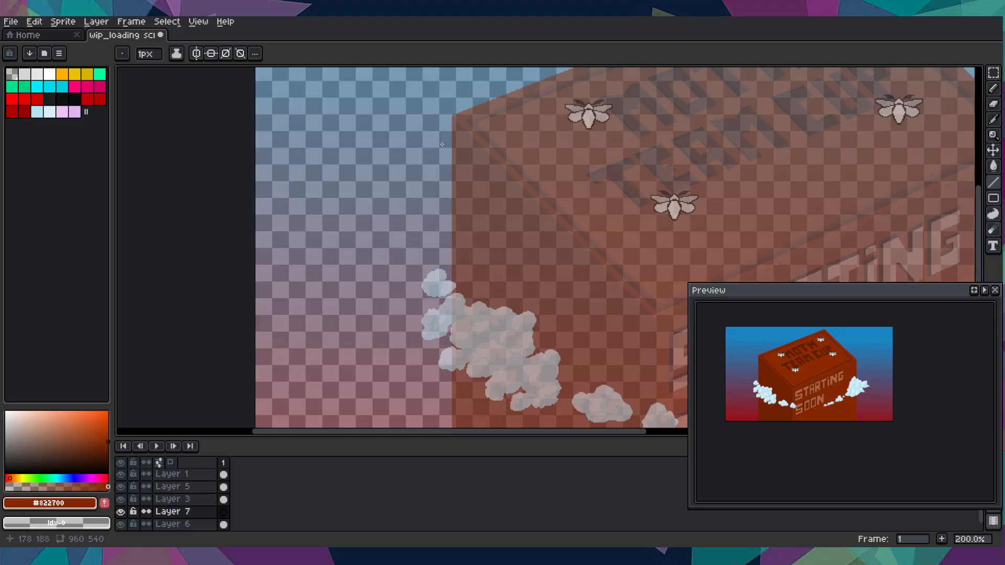
scroll(408, 189, up, 3)
scroll(409, 188, left, 1)
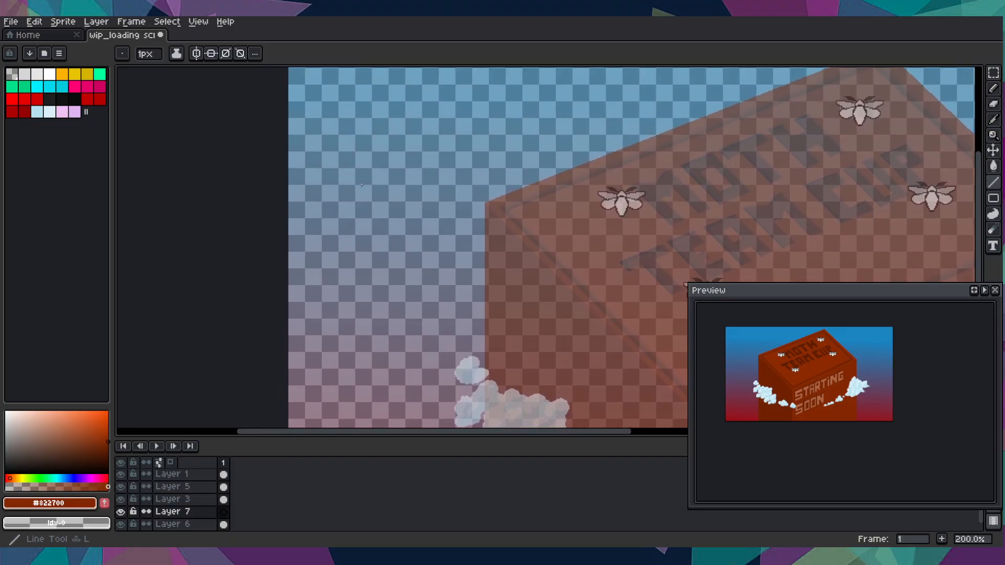
scroll(428, 192, up, 1)
scroll(428, 193, up, 1)
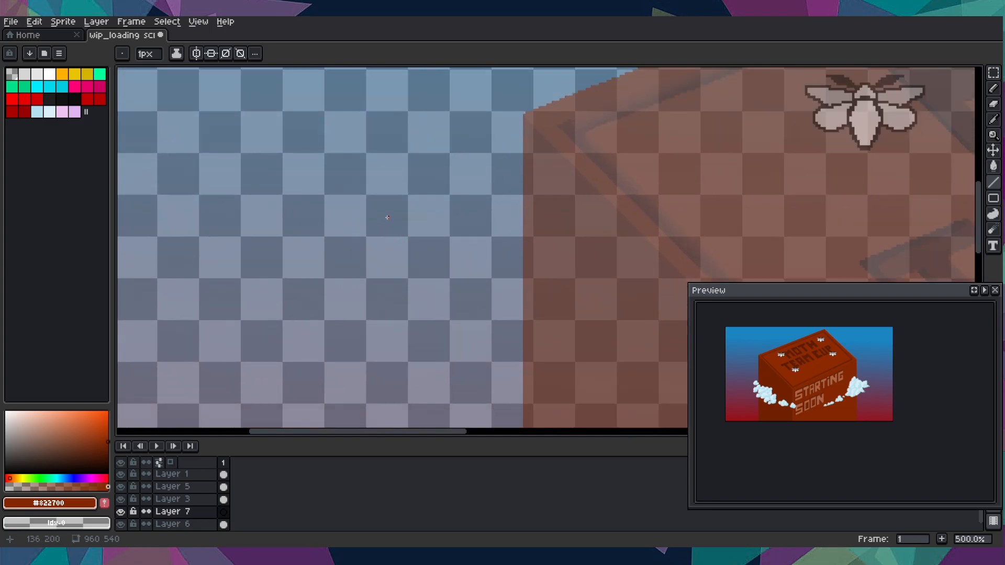
scroll(387, 217, down, 1)
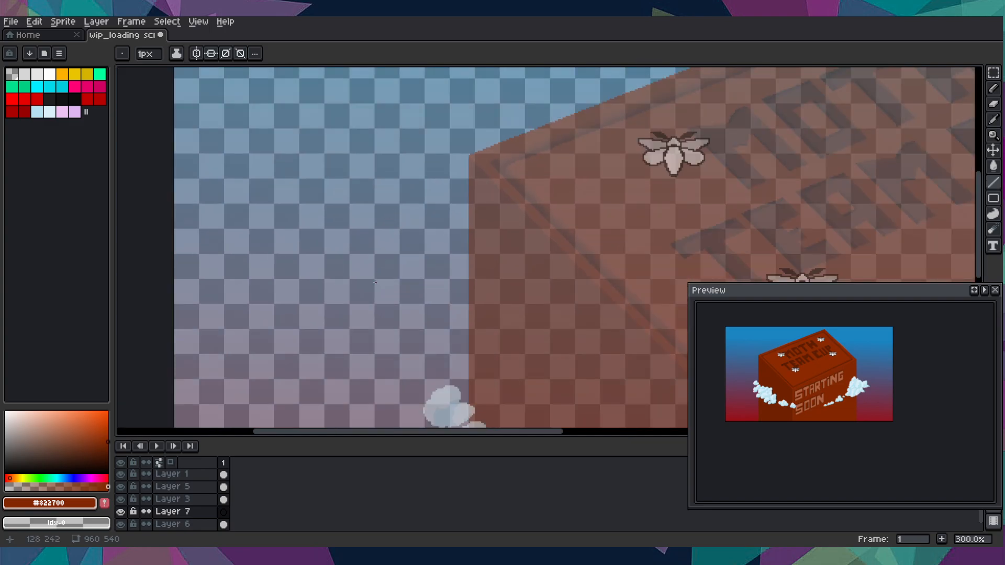
- Draw a background box top's lower edge rising behind the large box, and its left edge from the lower corner up towards the canvas's left border
drag(367, 304, 605, 199)
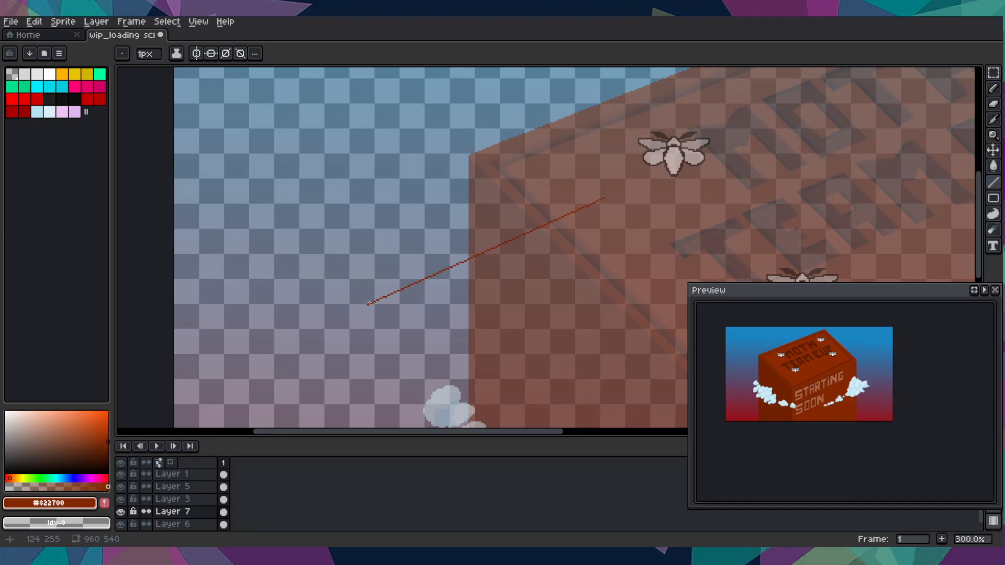
scroll(370, 304, up, 2)
drag(363, 306, 117, 81)
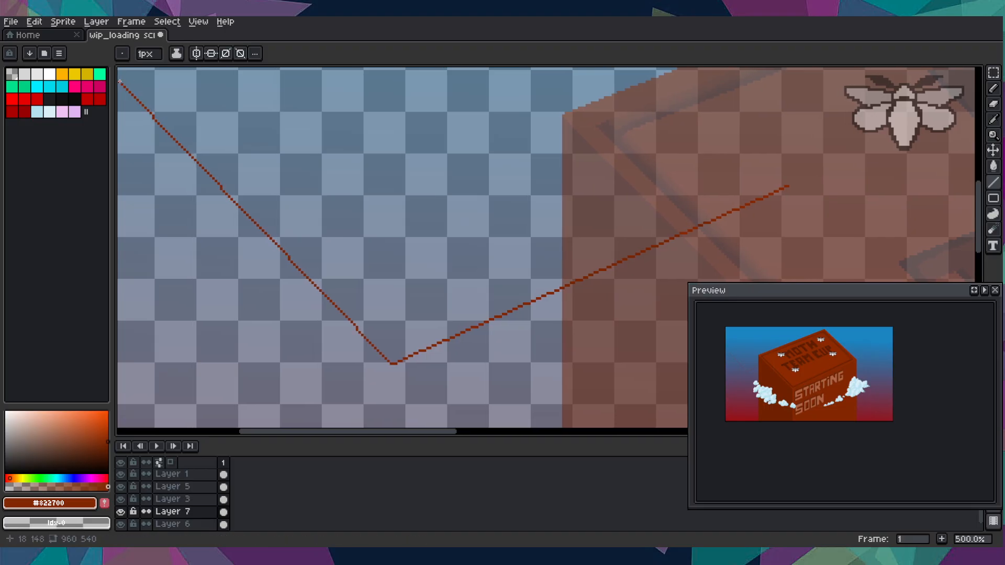
scroll(225, 113, down, 2)
scroll(257, 177, up, 1)
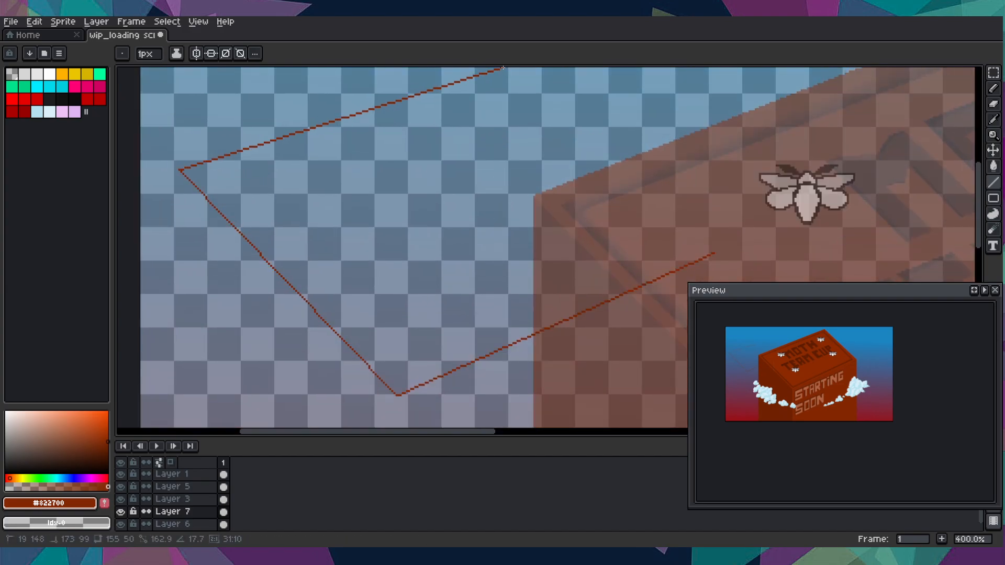
- Draw the box top's right edge from behind the large box up and left, parallel to its left edge
scroll(717, 250, up, 2)
scroll(706, 245, up, 3)
drag(699, 246, 327, 143)
scroll(537, 70, down, 3)
scroll(538, 69, down, 1)
scroll(254, 88, down, 4)
scroll(266, 109, up, 1)
scroll(327, 142, up, 2)
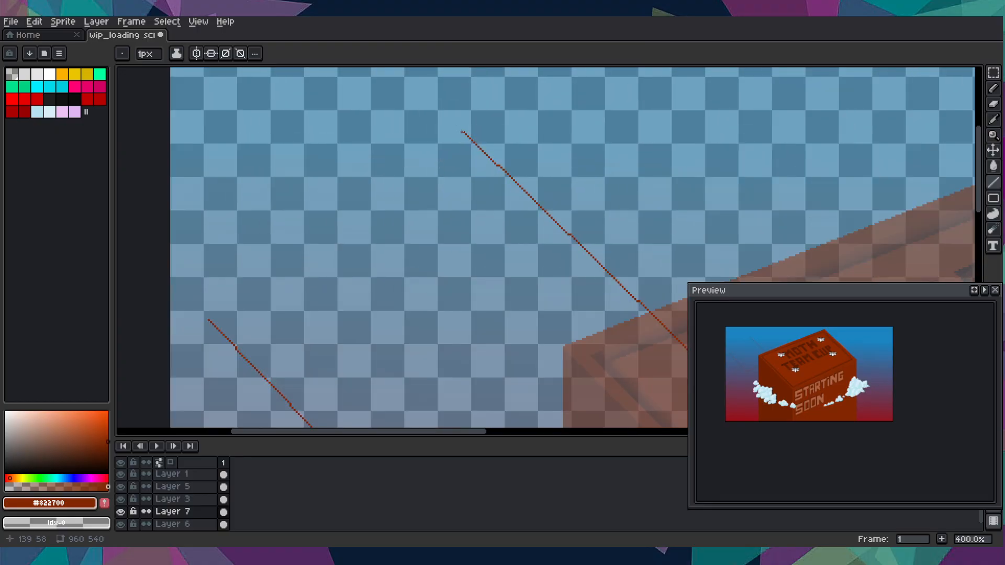
- Draw the box top's upper edge about 152 px long to the canvas's left border and extend the left edge to that border
drag(462, 132, 175, 258)
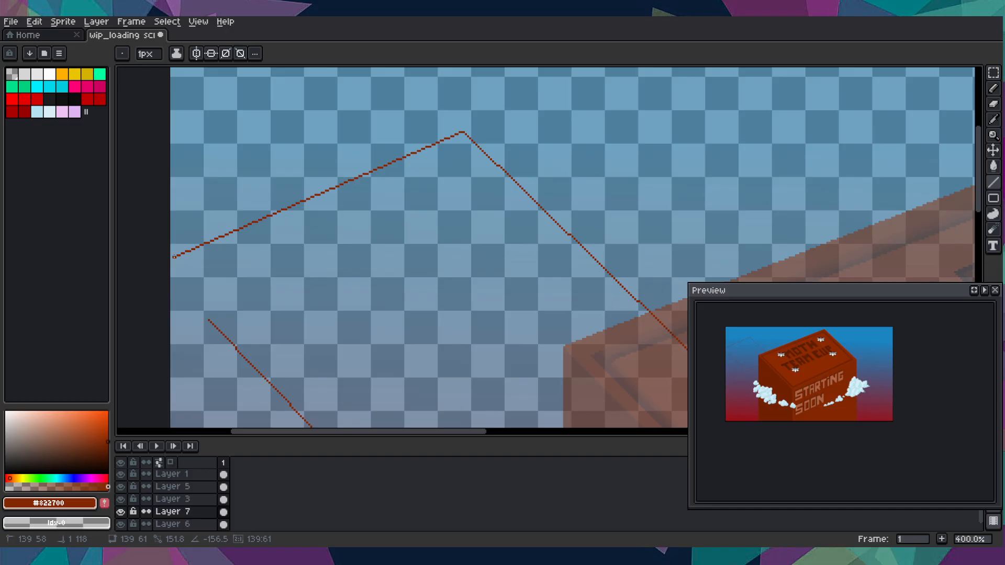
mouse_move(174, 257)
mouse_down()
mouse_move(165, 256)
mouse_move(182, 261)
mouse_move(180, 285)
mouse_move(169, 276)
mouse_up()
drag(169, 274, 174, 253)
scroll(205, 320, up, 5)
mouse_move(195, 338)
mouse_down()
mouse_move(117, 103)
mouse_move(148, 103)
mouse_move(118, 94)
mouse_move(117, 127)
mouse_move(168, 141)
mouse_up()
- Fill the outlined background box top with #822700
scroll(168, 141, down, 6)
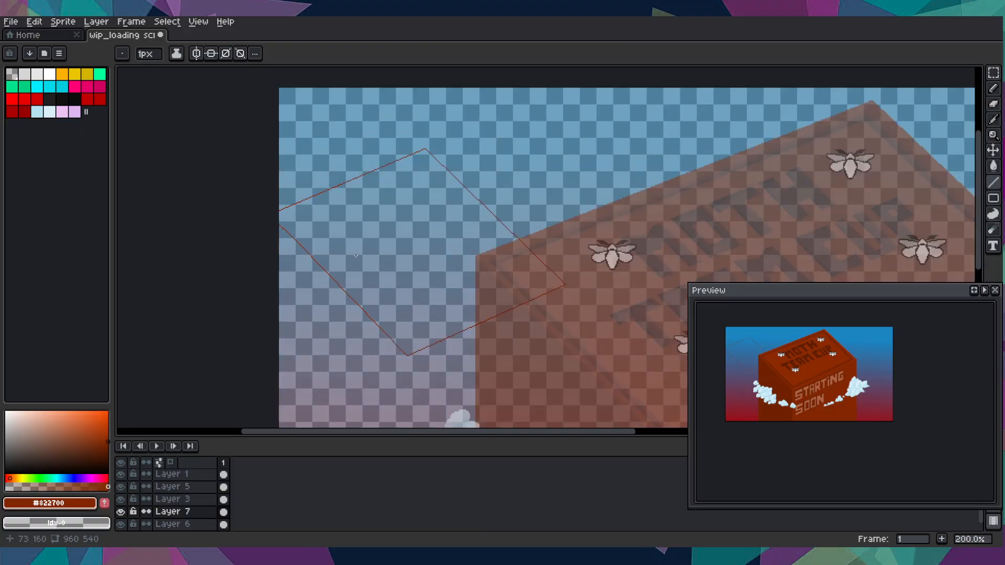
key(g)
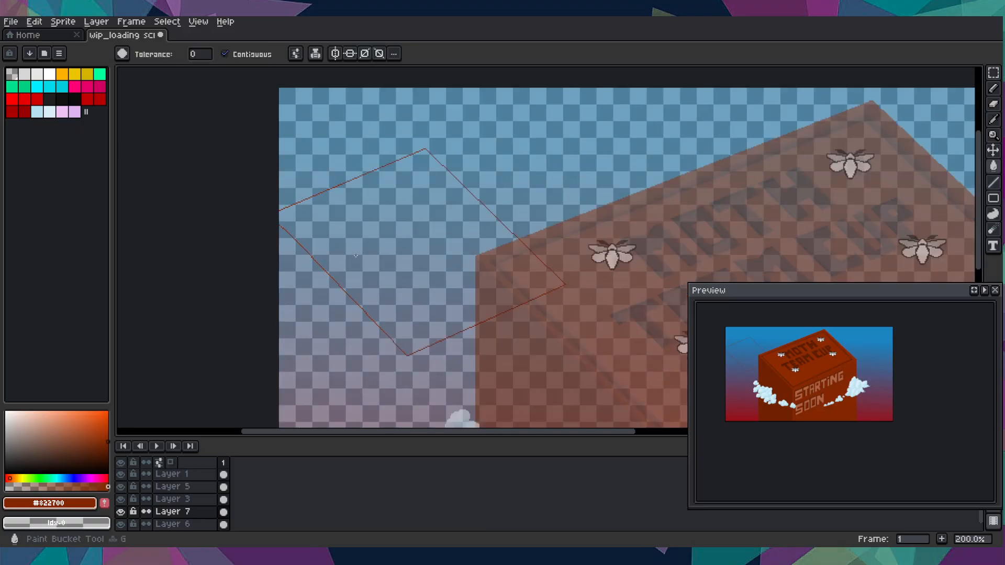
click(356, 256)
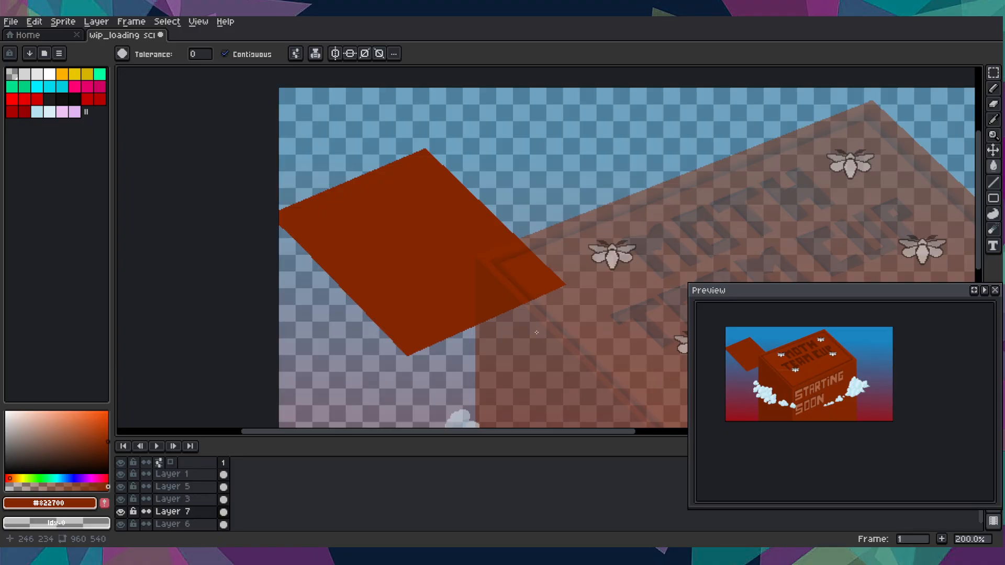
- Sample #8c2a00 from the large box's top on Layer 1 and refill the background box's top face on Layer 7 with it
scroll(810, 389, up, 2)
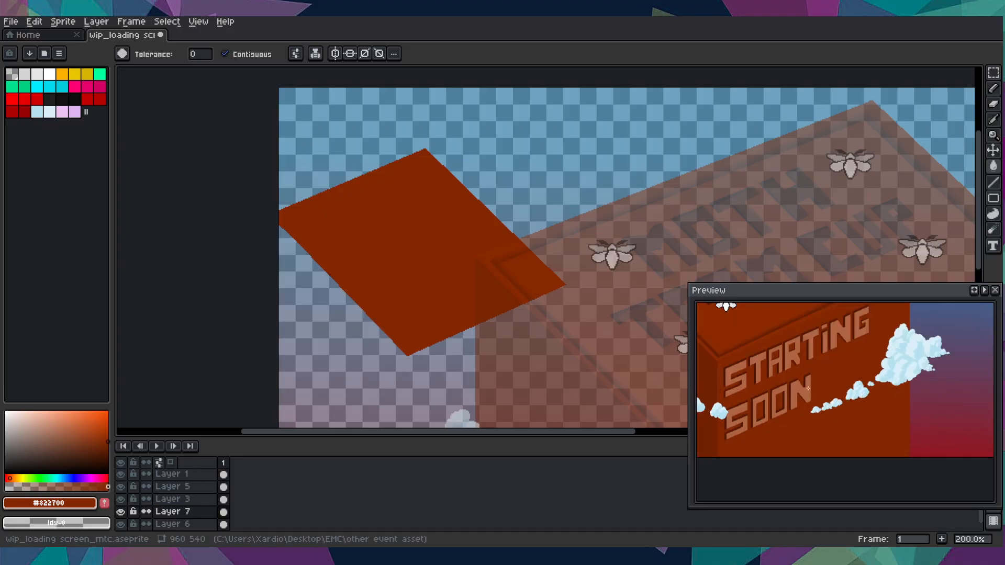
mouse_move(507, 347)
mouse_down()
mouse_move(489, 321)
mouse_move(497, 365)
mouse_up()
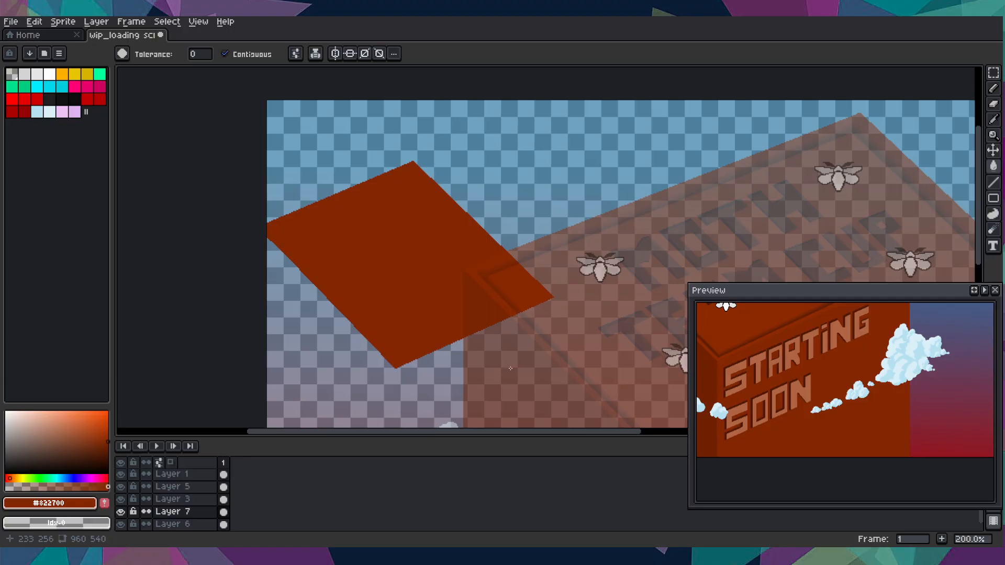
key(Up)
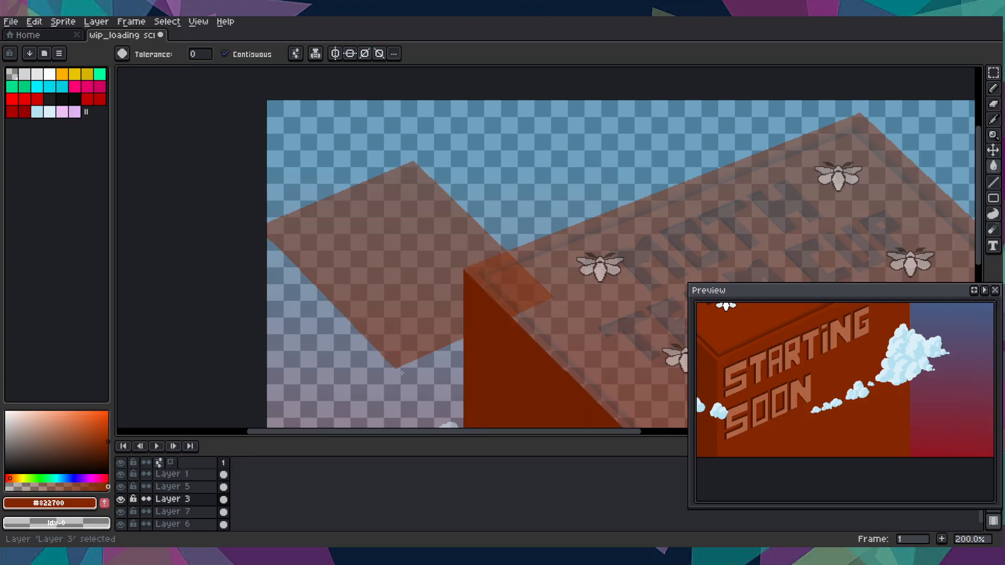
key(Up)
key(Up)
key(i)
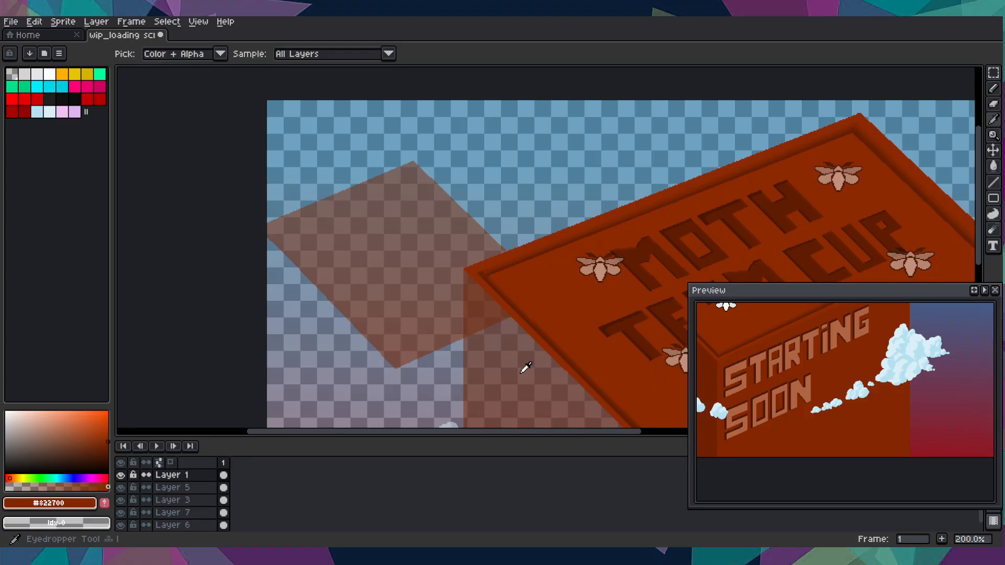
click(586, 302)
key(Down)
key(Down)
key(Down)
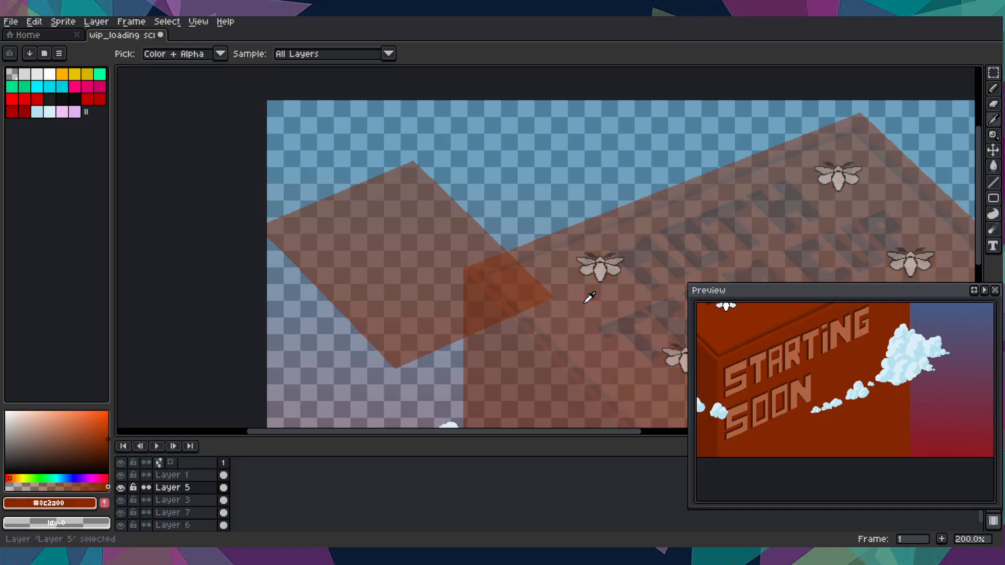
key(g)
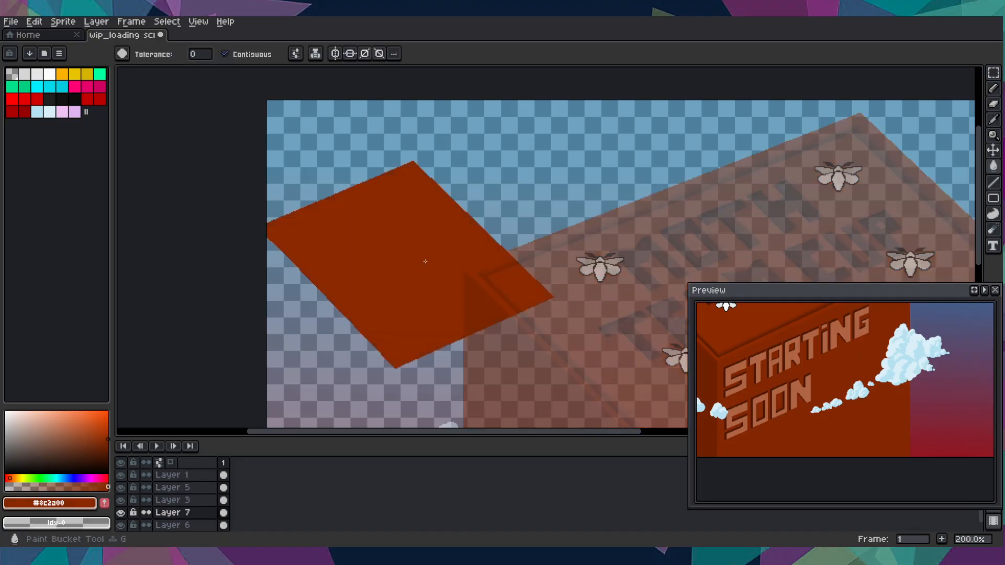
- Sample #822700 from the large box's front face on Layer 3 and return to Layer 7 at the background box top's lower corner
key(Down)
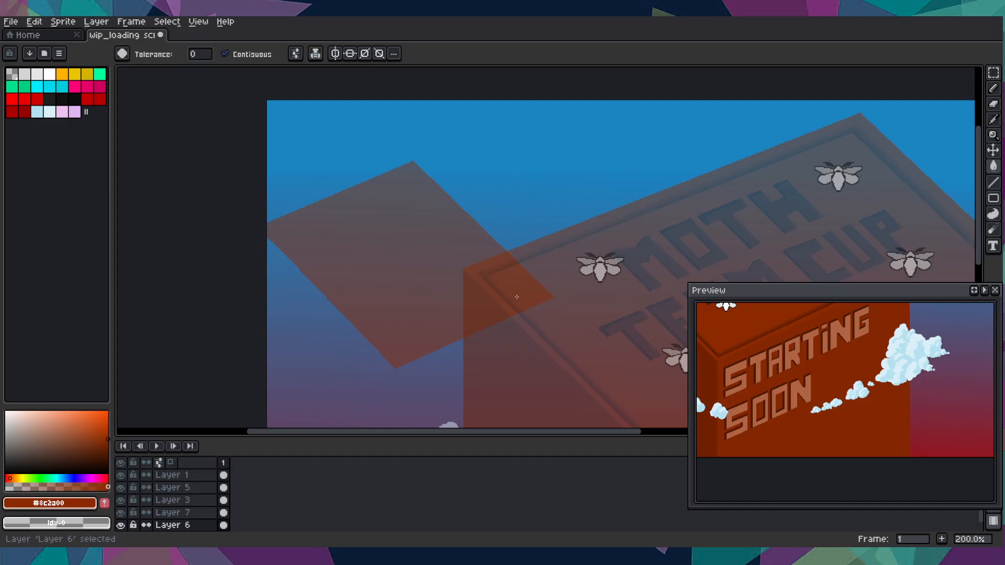
key(Up)
key(Up)
scroll(472, 252, down, 5)
scroll(471, 251, right, 3)
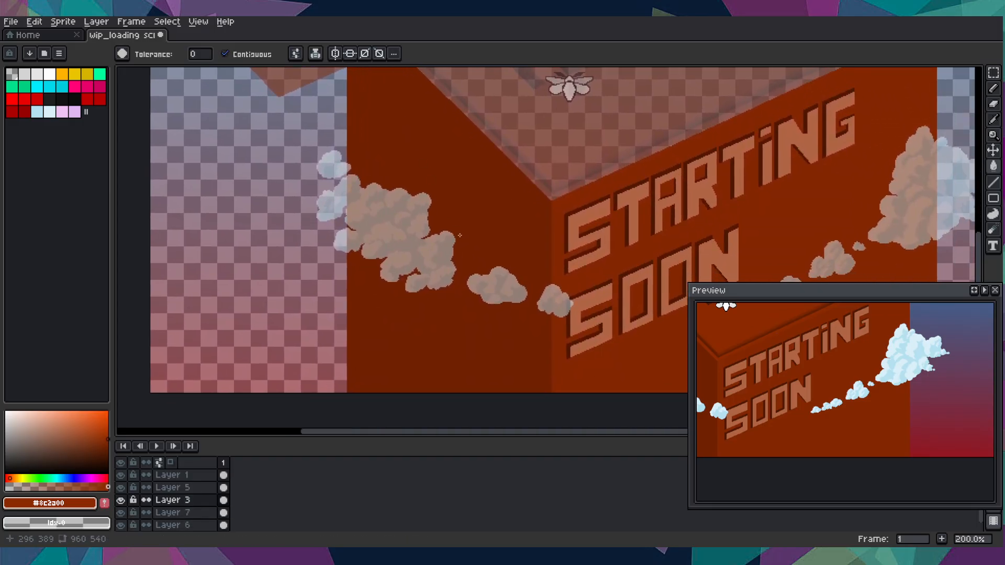
key(i)
click(591, 268)
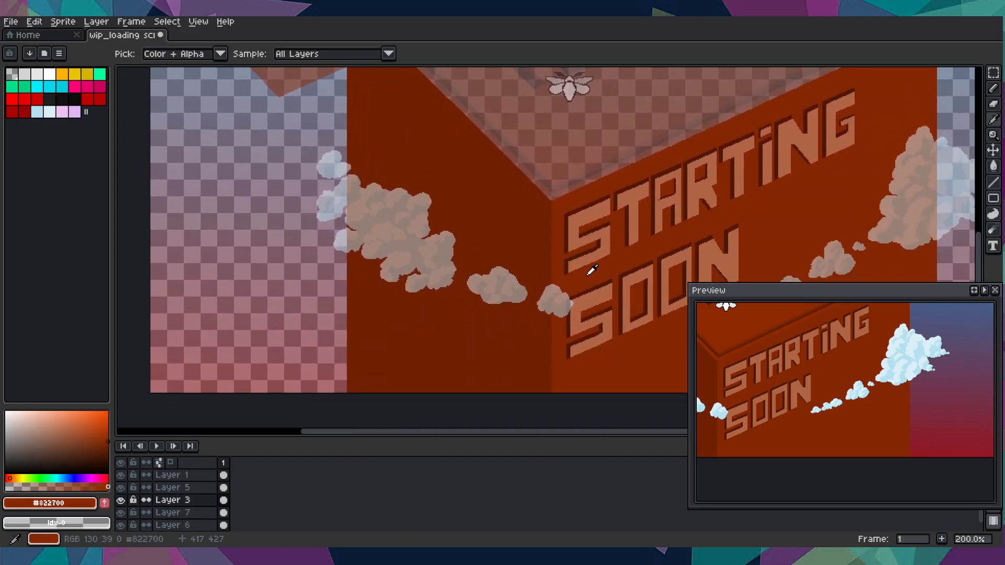
key(b)
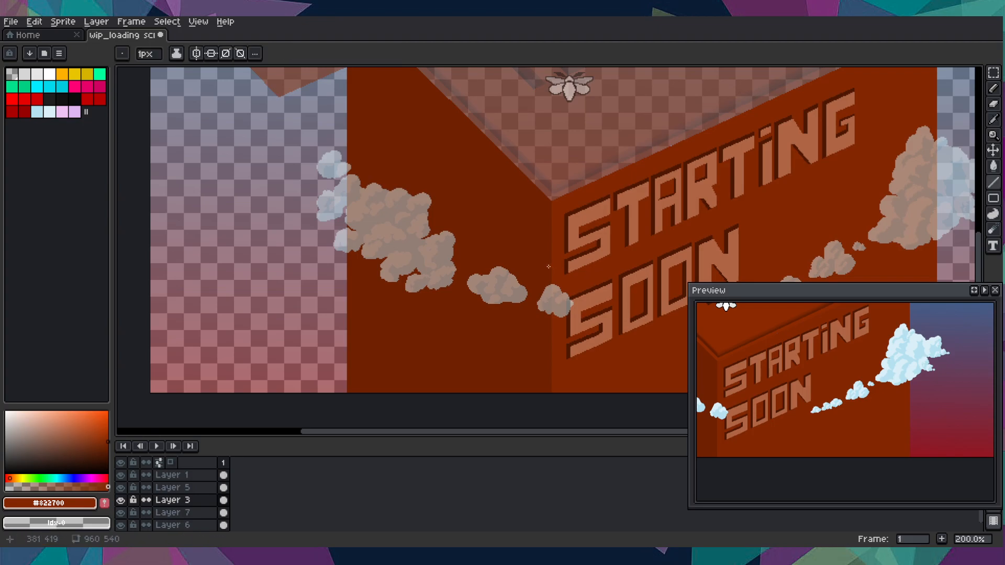
key(Down)
scroll(314, 156, up, 4)
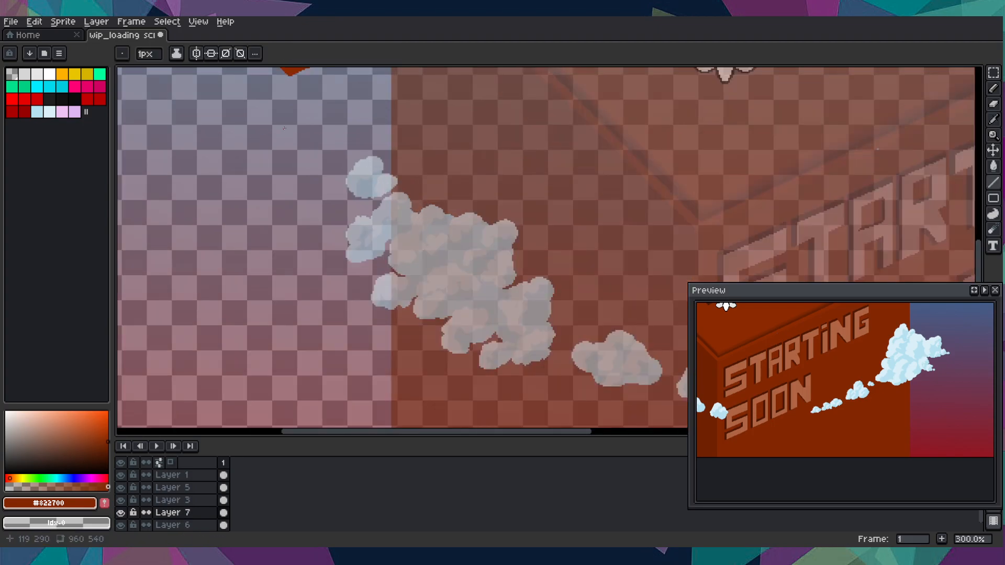
scroll(314, 155, up, 1)
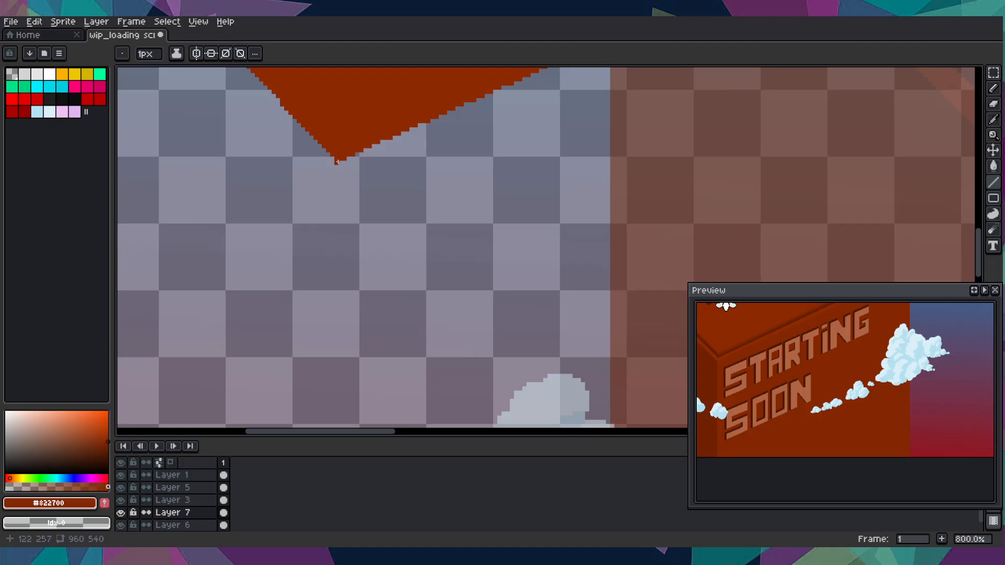
- Draw a vertical #822700 edge about 368 px long from the background box top's lower corner past the canvas's bottom border on Layer 7
mouse_move(340, 160)
mouse_down()
mouse_move(346, 427)
mouse_move(330, 427)
mouse_move(345, 418)
mouse_up()
scroll(346, 426, down, 4)
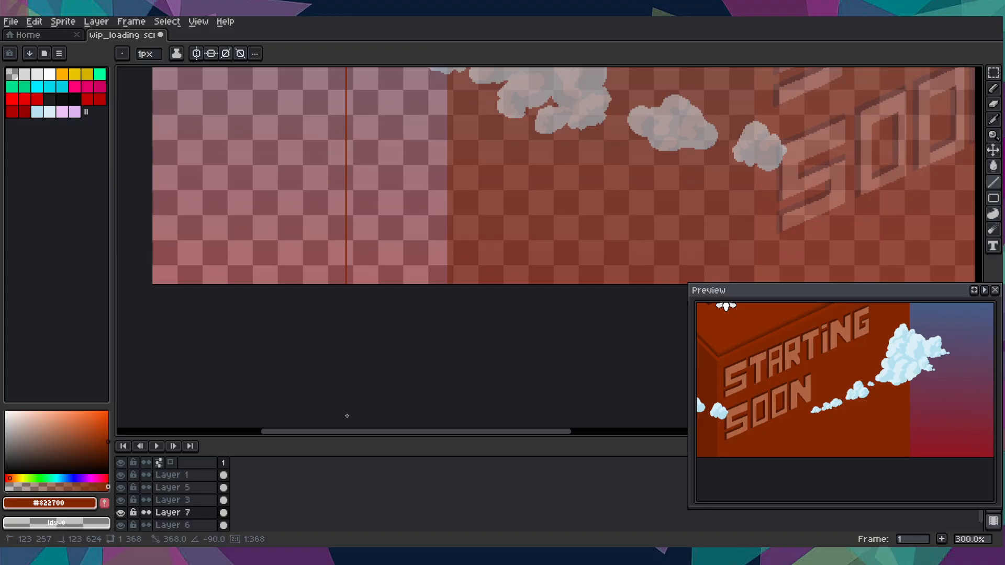
drag(435, 225, 406, 426)
scroll(343, 276, down, 1)
drag(331, 164, 298, 258)
scroll(413, 130, up, 4)
scroll(500, 135, up, 2)
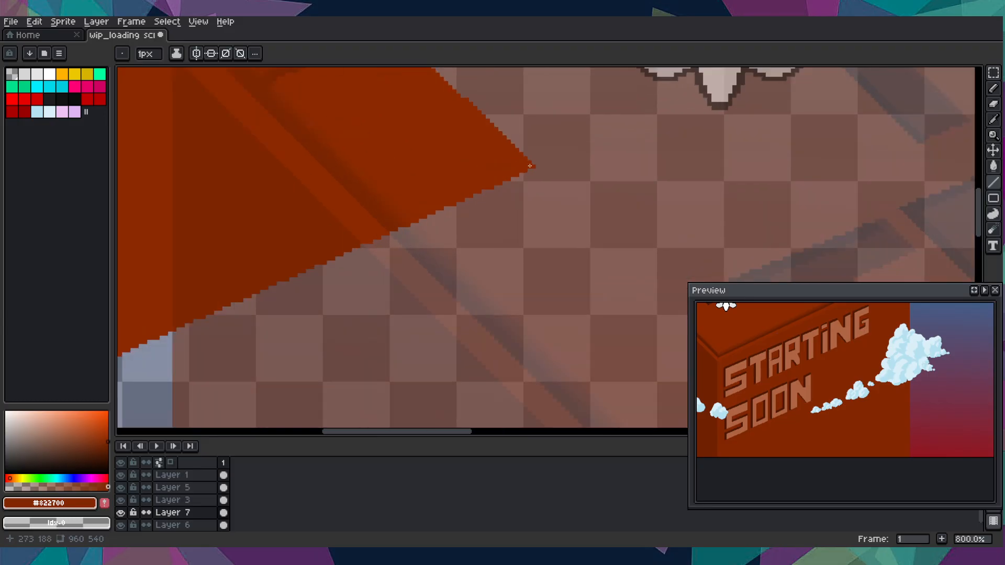
scroll(524, 157, up, 4)
click(549, 182)
scroll(549, 182, down, 6)
drag(549, 182, 569, 426)
scroll(570, 427, down, 3)
scroll(570, 427, up, 2)
scroll(592, 314, left, 3)
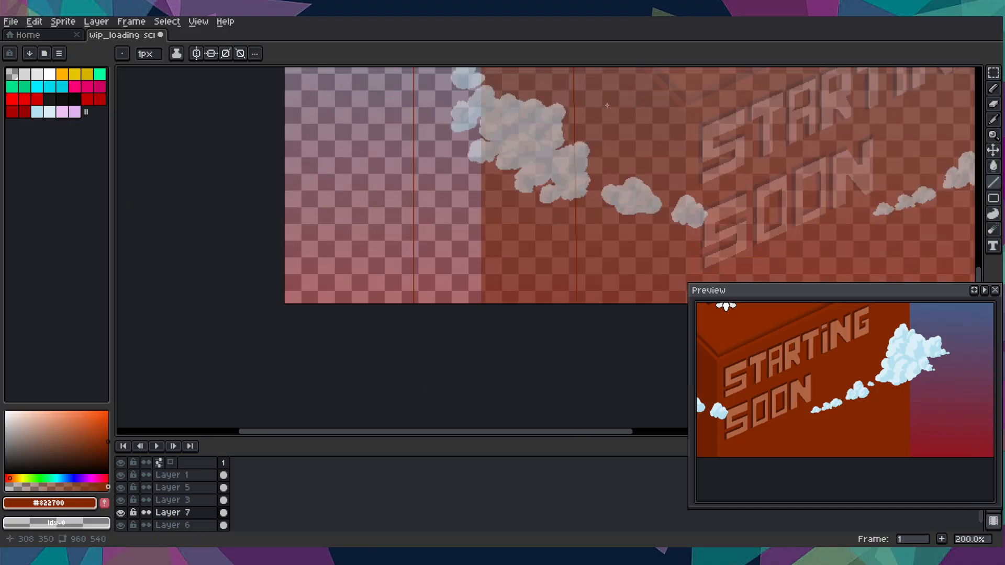
scroll(603, 235, up, 5)
scroll(569, 103, right, 3)
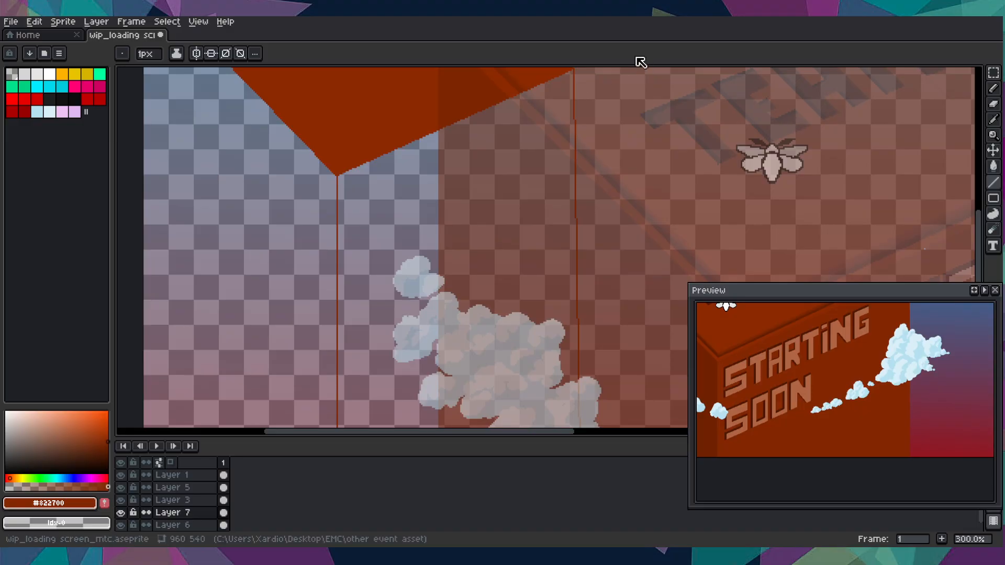
scroll(572, 117, up, 2)
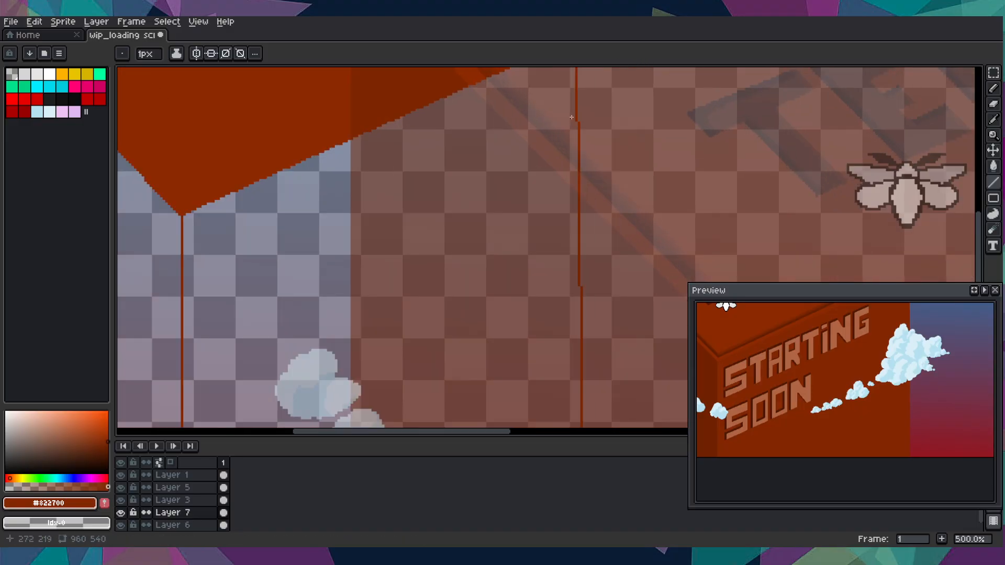
key(ctrl+z)
- Draw a straight vertical #822700 edge from the background box top's right corner down to the canvas's bottom border
scroll(595, 218, up, 3)
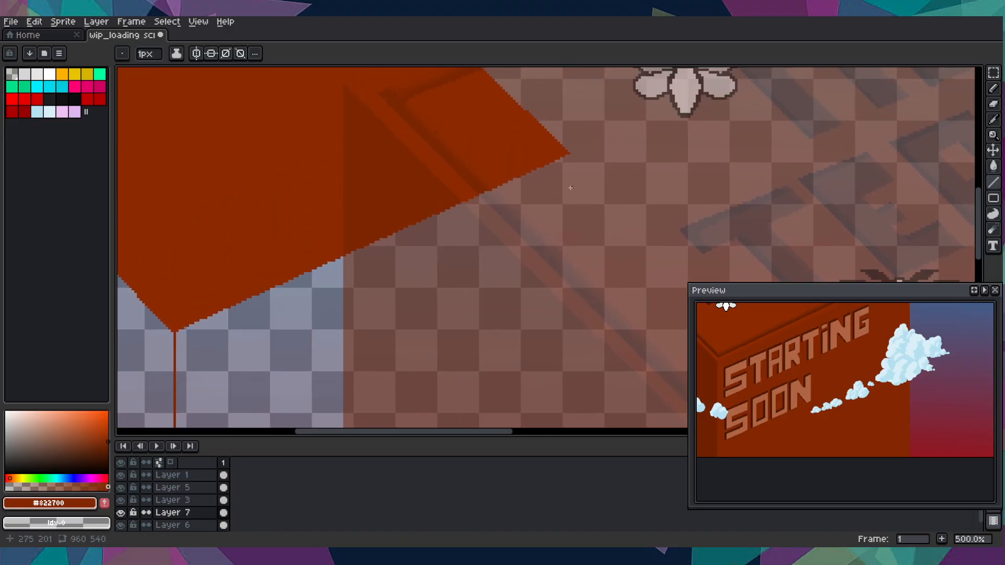
scroll(571, 188, up, 10)
mouse_move(608, 183)
mouse_down()
mouse_move(580, 427)
mouse_move(565, 407)
mouse_move(570, 389)
mouse_move(590, 389)
mouse_move(588, 256)
mouse_move(595, 275)
mouse_move(611, 271)
mouse_up()
scroll(602, 243, down, 7)
scroll(581, 427, down, 4)
scroll(589, 387, up, 4)
scroll(611, 272, down, 6)
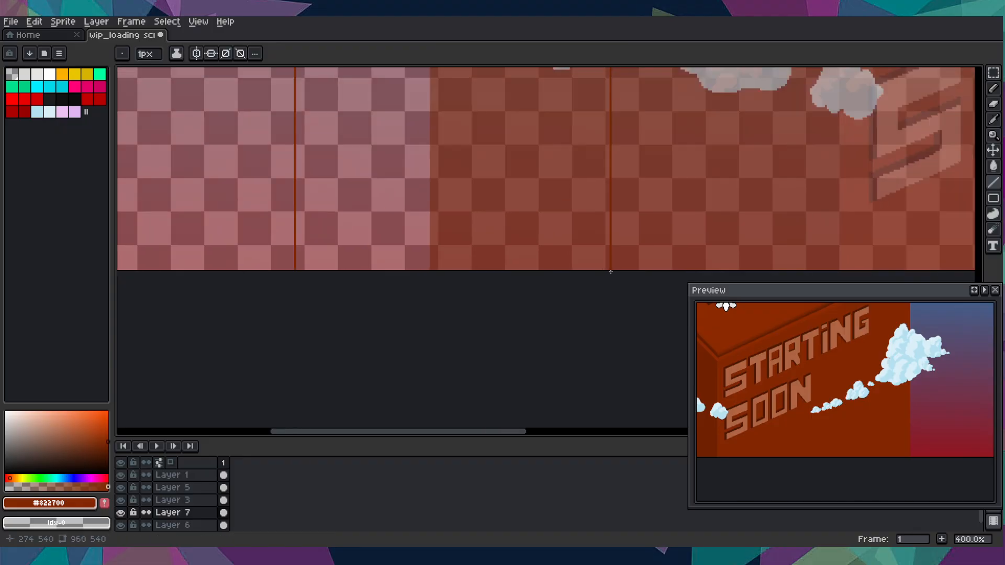
- Fill the background box's front face with #822700 and fit the whole artwork in the preview
scroll(600, 206, up, 4)
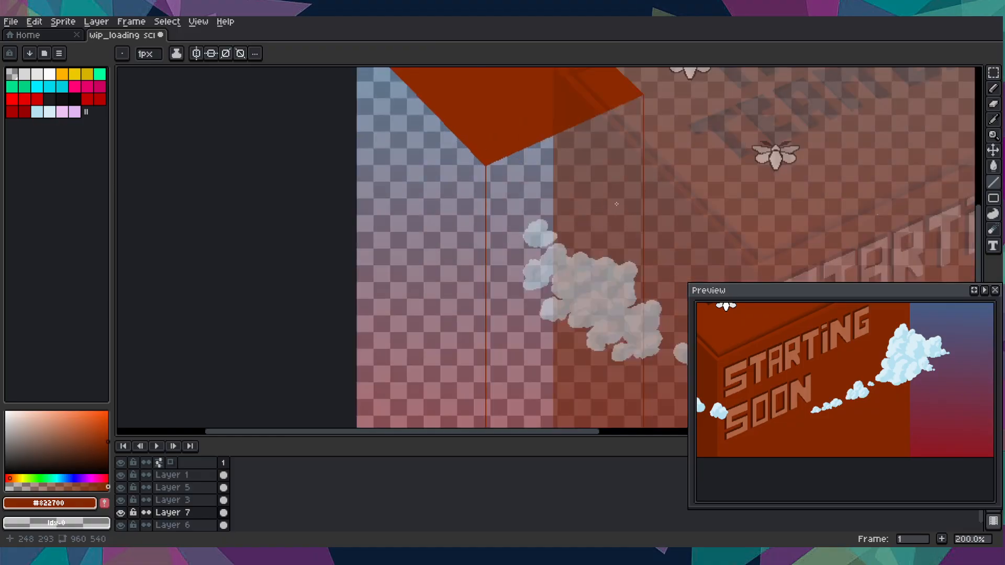
drag(523, 199, 523, 206)
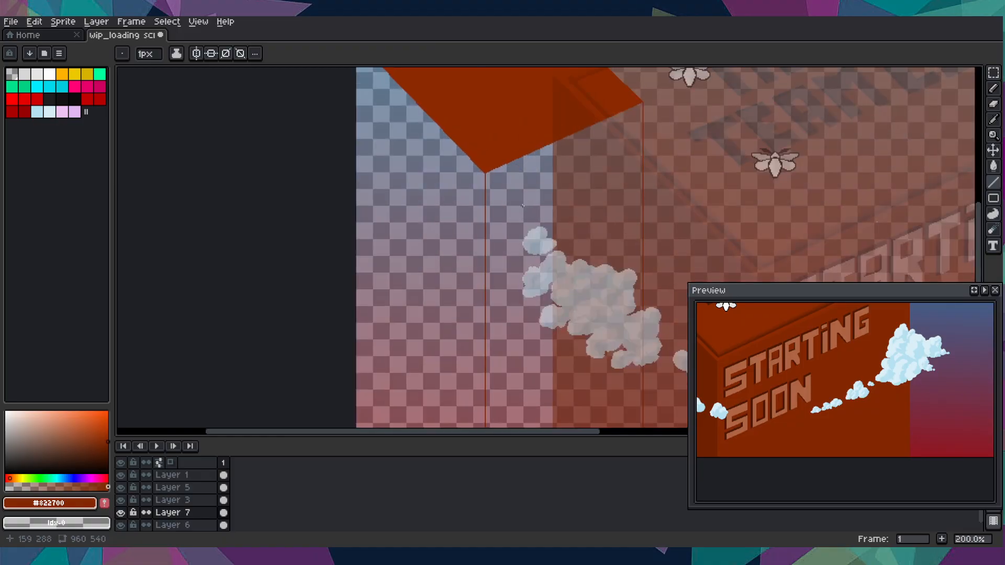
key(g)
click(523, 198)
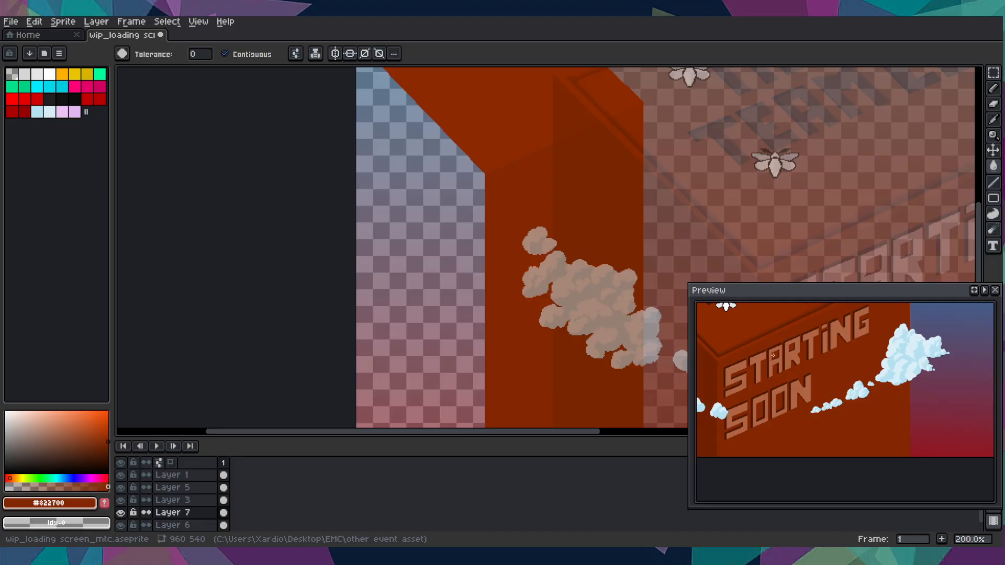
scroll(825, 356, down, 4)
scroll(825, 357, up, 1)
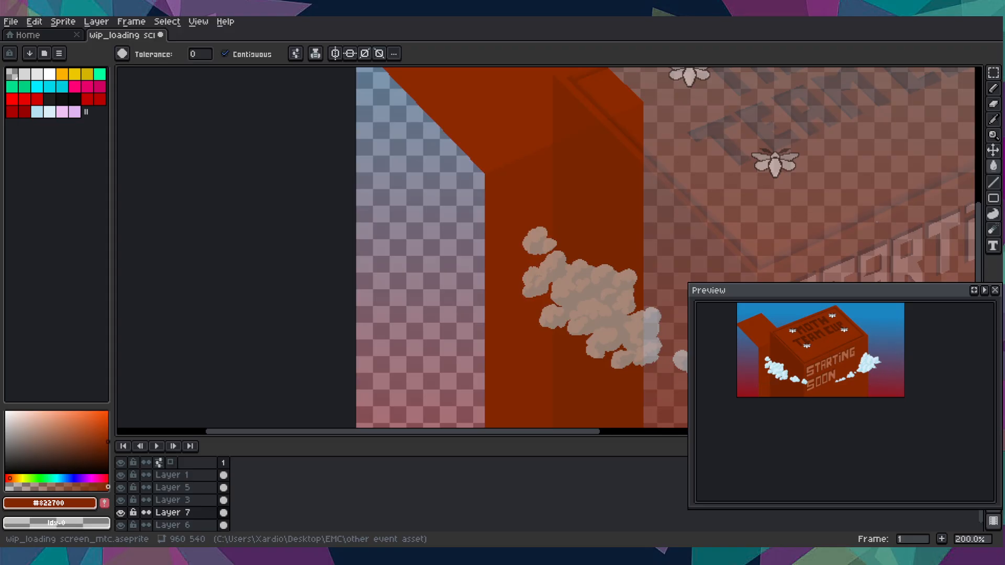
- Sample #6F2100 from the large box's left side face on Layer 3
drag(437, 220, 424, 237)
scroll(425, 237, up, 3)
scroll(445, 314, down, 6)
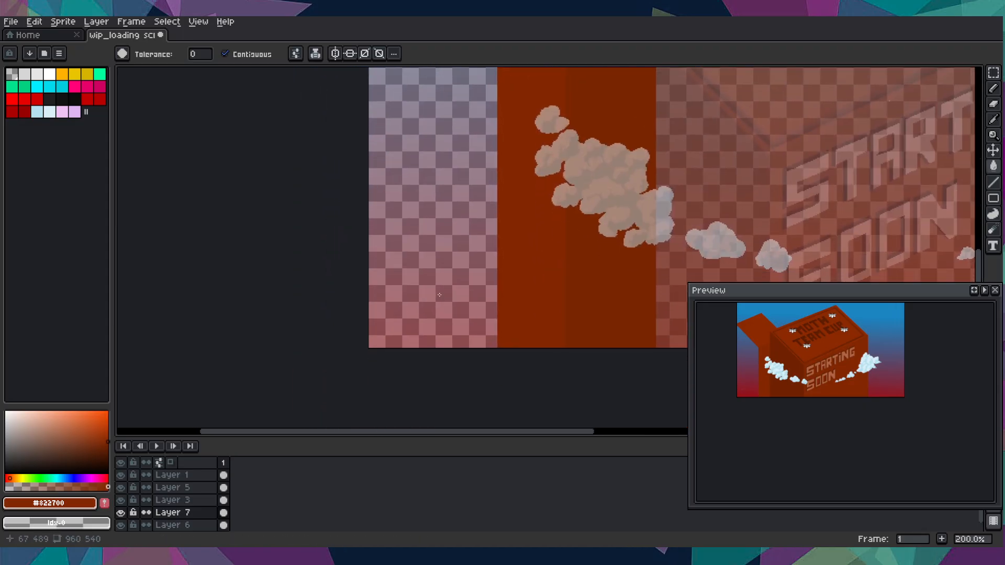
scroll(439, 295, down, 3)
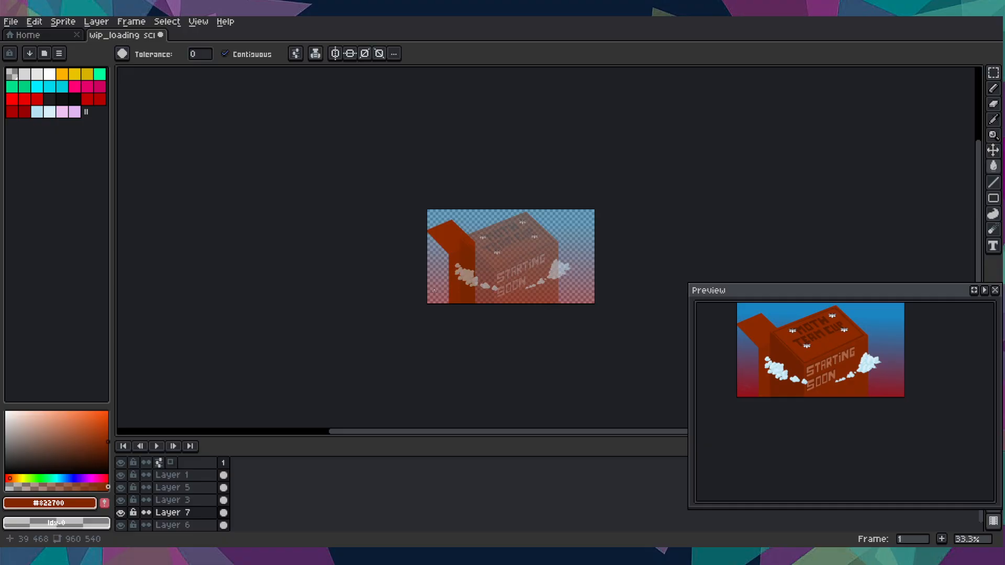
click(173, 500)
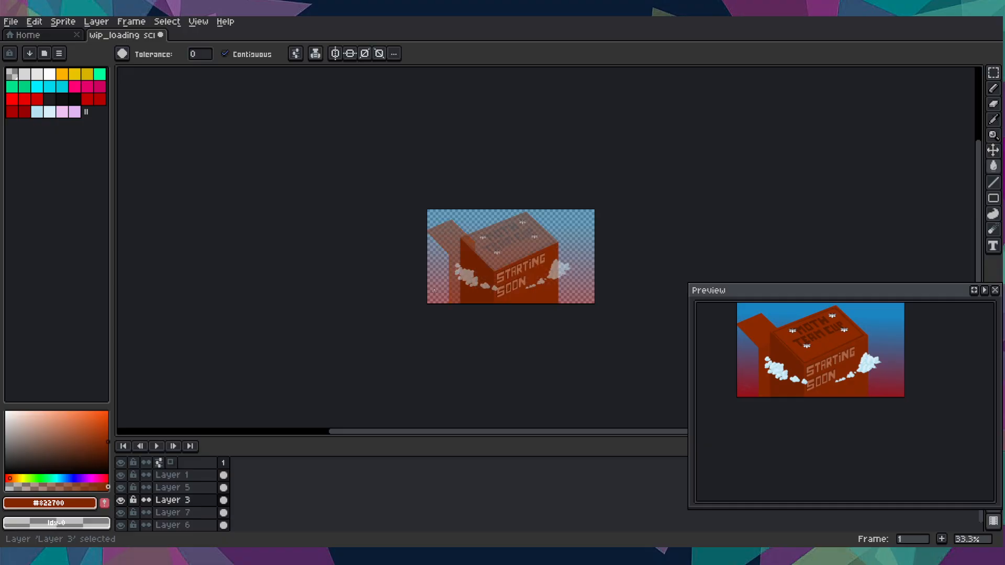
scroll(436, 290, up, 3)
scroll(442, 298, down, 3)
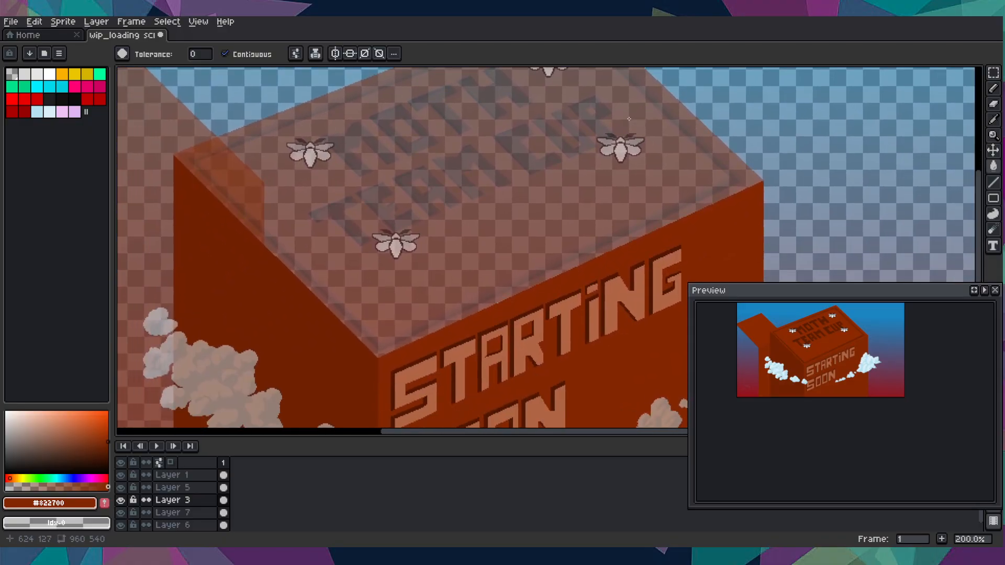
key(i)
click(327, 337)
scroll(329, 332, down, 3)
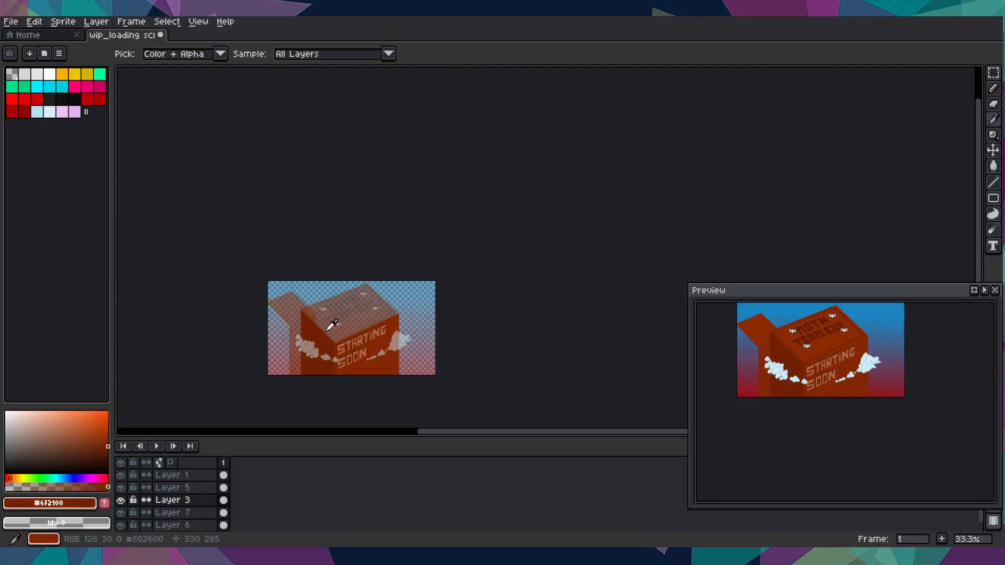
- Fill the background box's left side face on Layer 7 with #6F2100
key(g)
scroll(322, 327, up, 3)
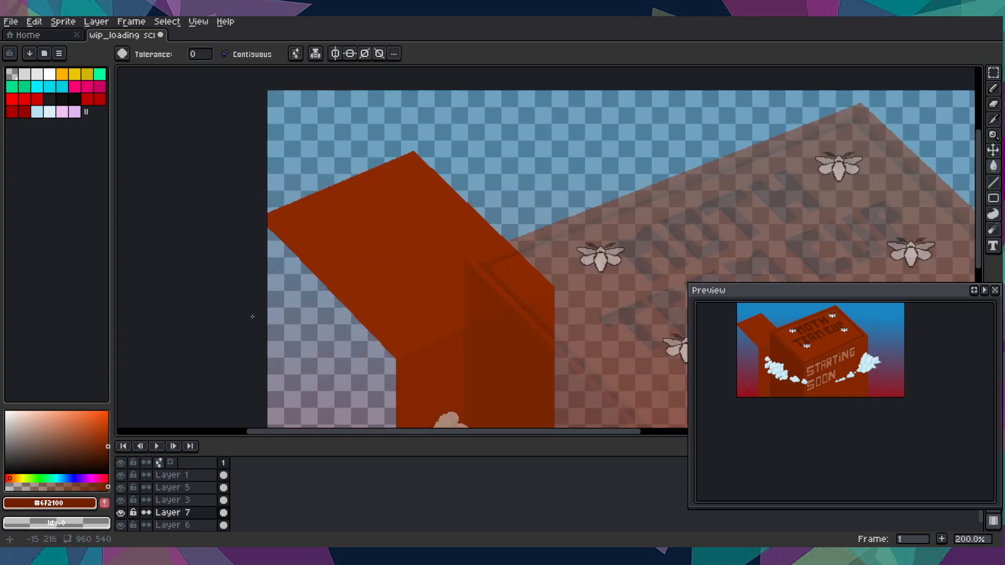
scroll(322, 327, down, 5)
scroll(523, 330, up, 1)
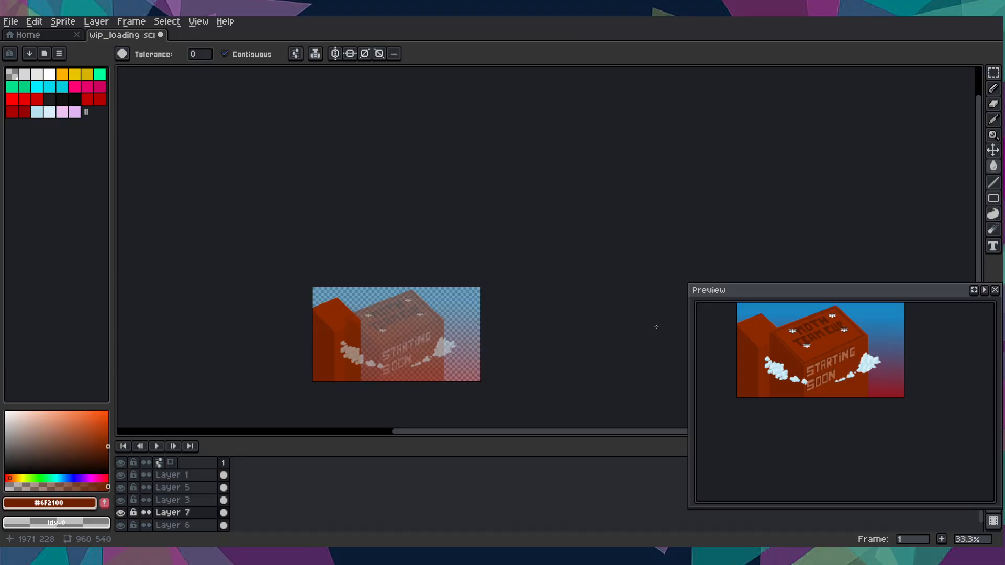
- Select the 285 × 540 px area around the background box and place a copy of it at X 670, Y 162
key(v)
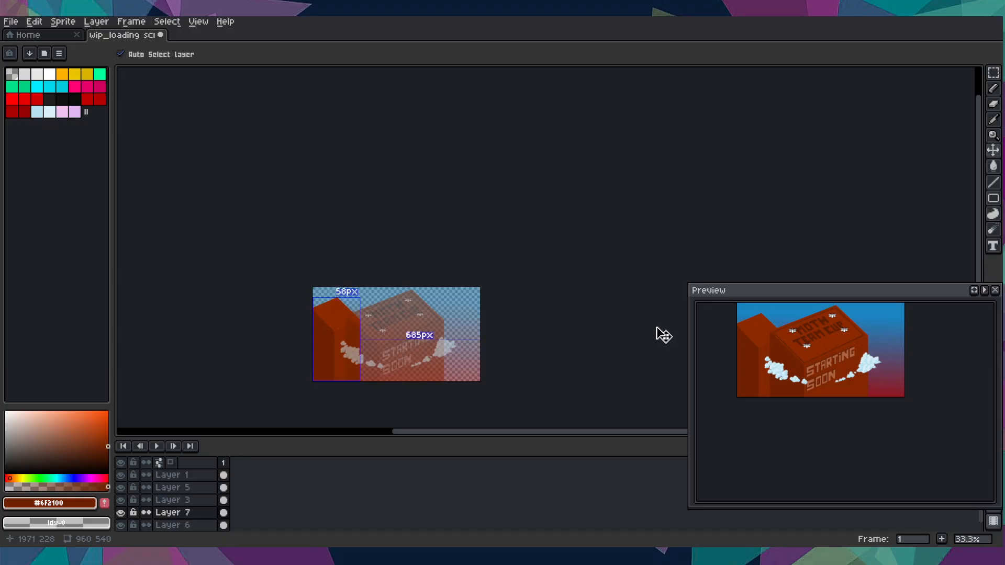
scroll(343, 353, up, 2)
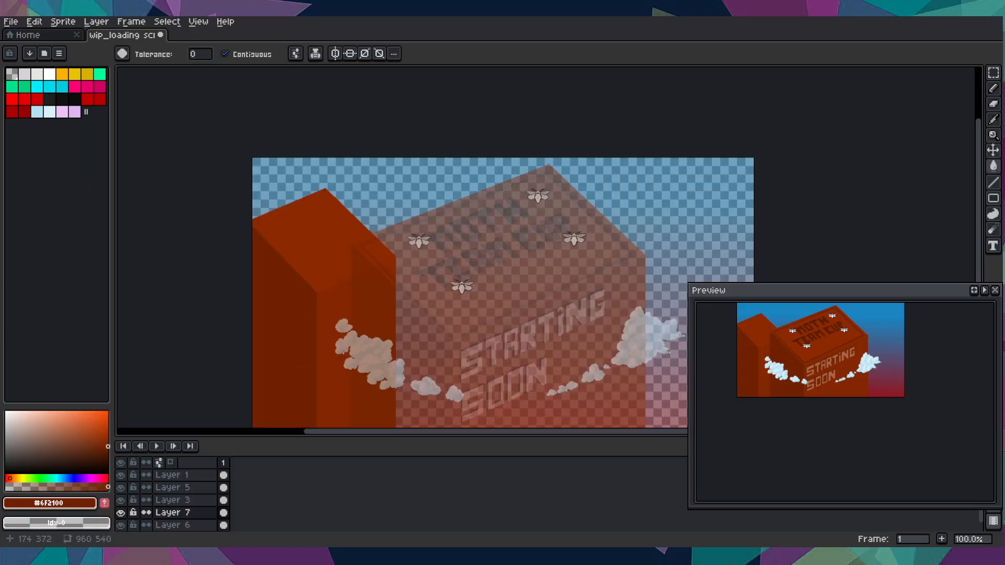
scroll(344, 353, down, 1)
key(m)
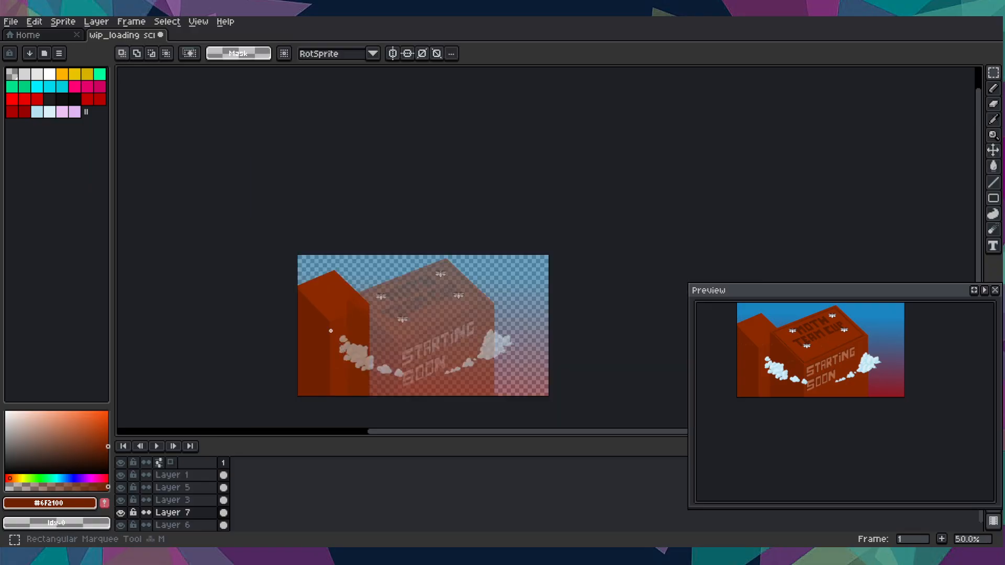
drag(258, 196, 372, 406)
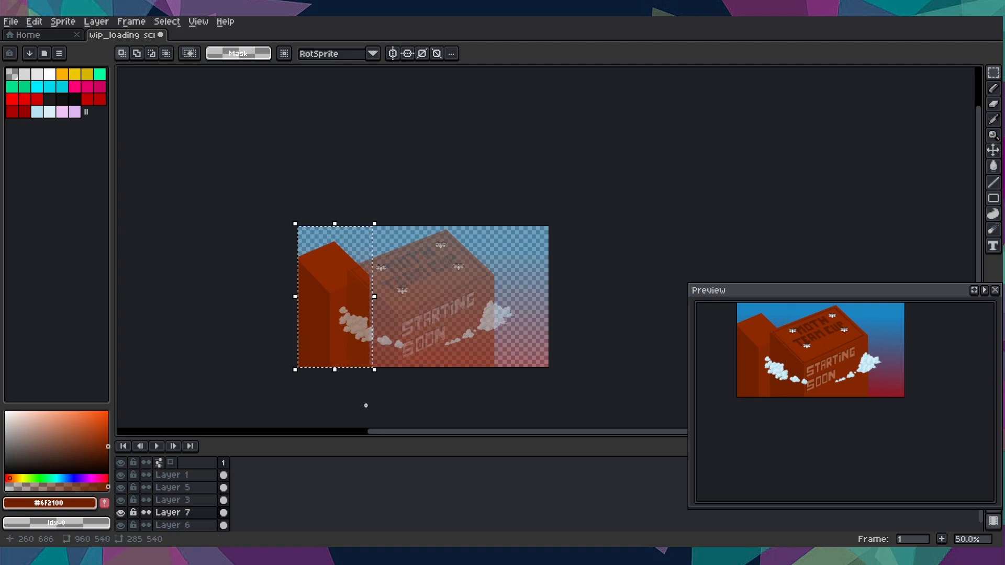
drag(359, 327, 534, 368)
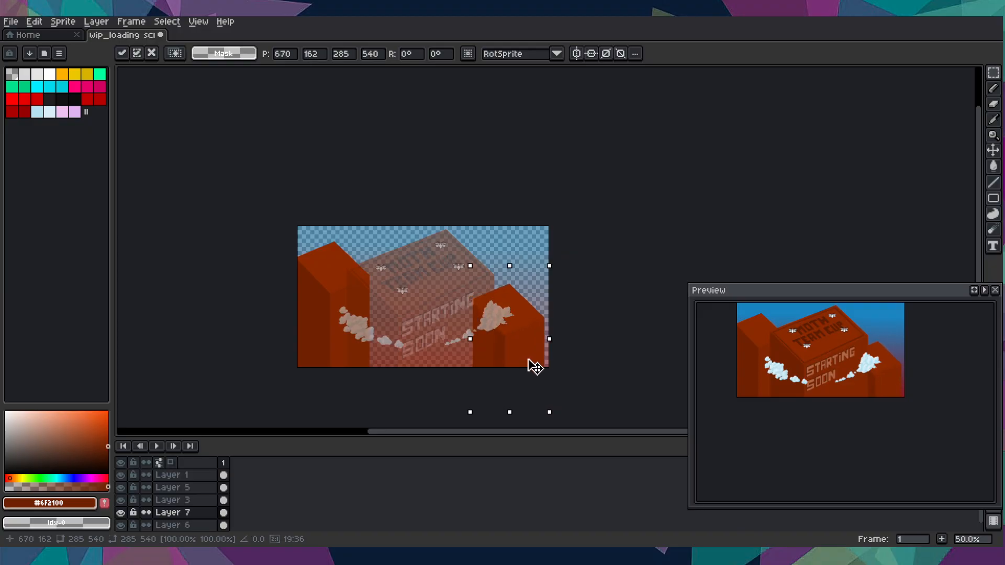
key(Escape)
- Try another copy of the background box at X 288, Y -218 behind the large box's top and delete it
drag(337, 292, 381, 242)
drag(381, 244, 409, 240)
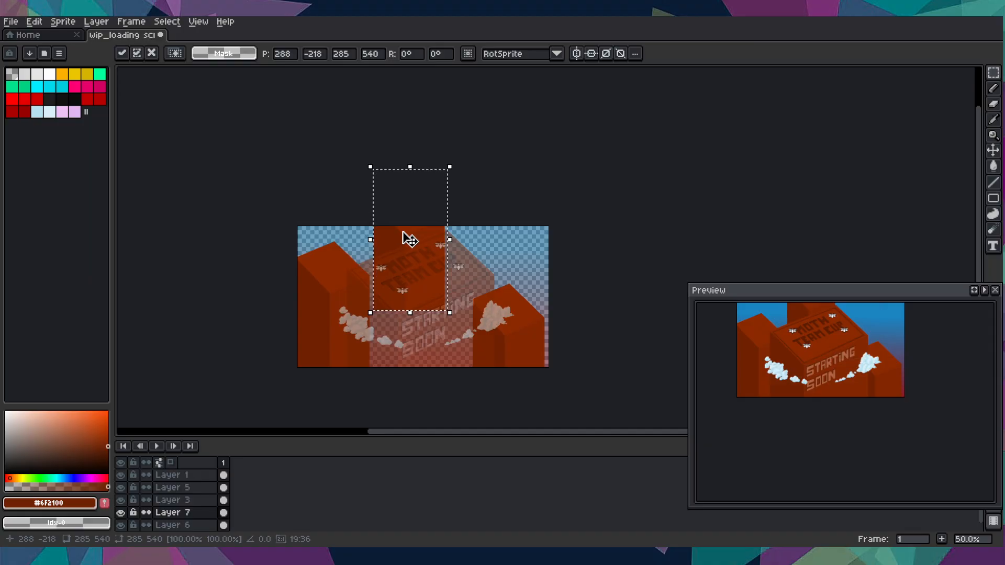
drag(887, 381, 893, 403)
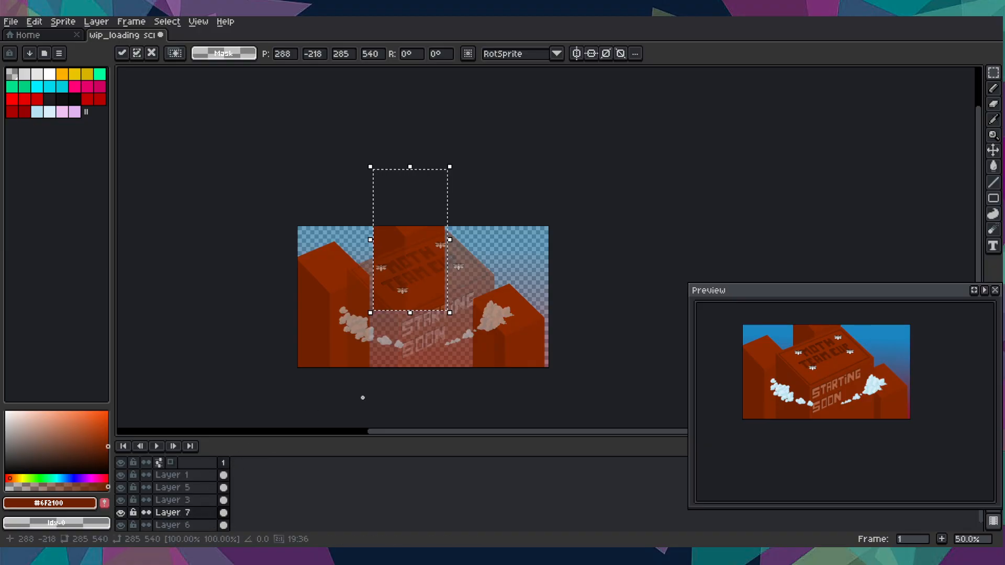
key(Delete)
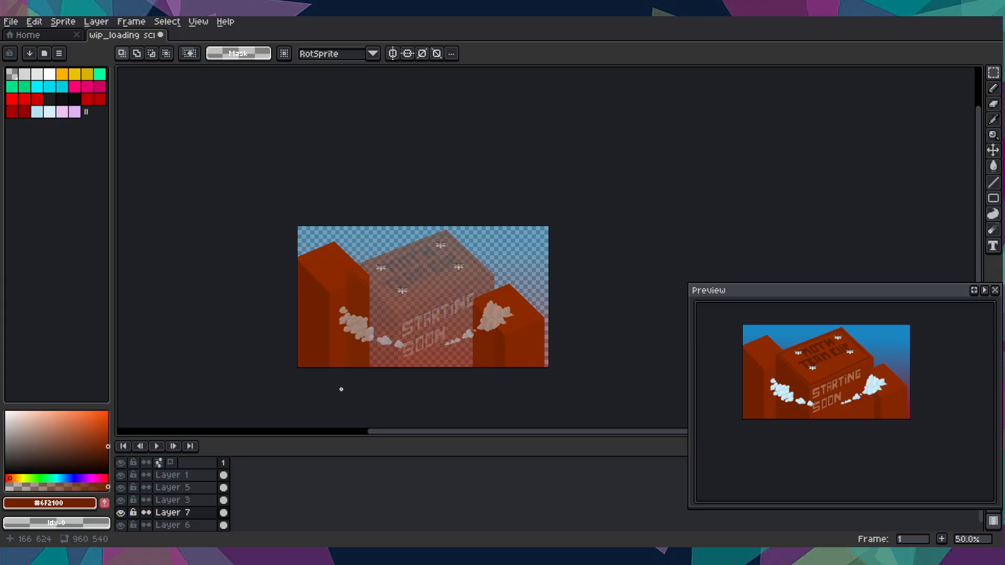
- Undo the box copy, fills and edge lines on Layer 7 until the layer is empty
key(ctrl+z)
key(ctrl+z)
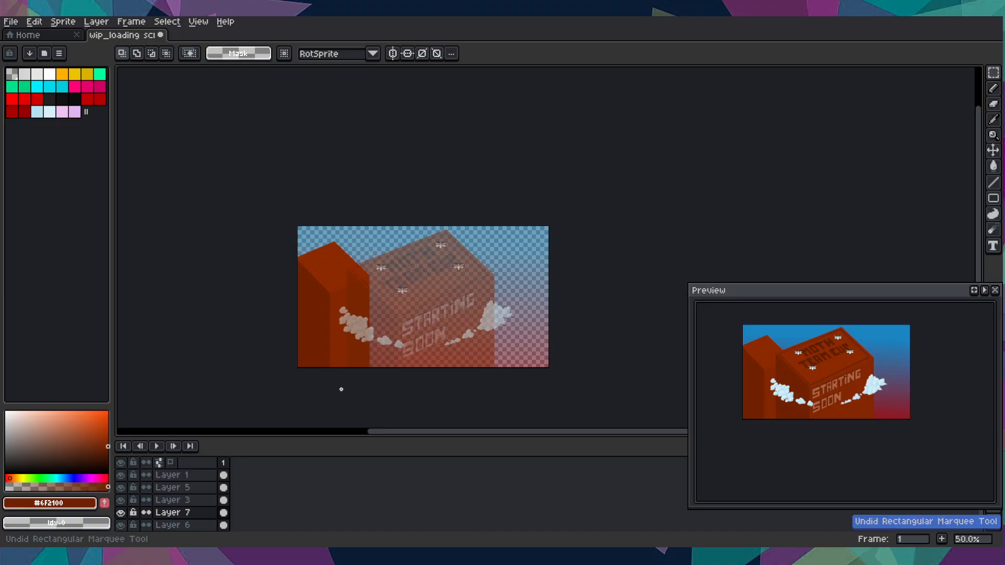
key(ctrl+z)
key(ctrl+z)
key(ctrl+z)
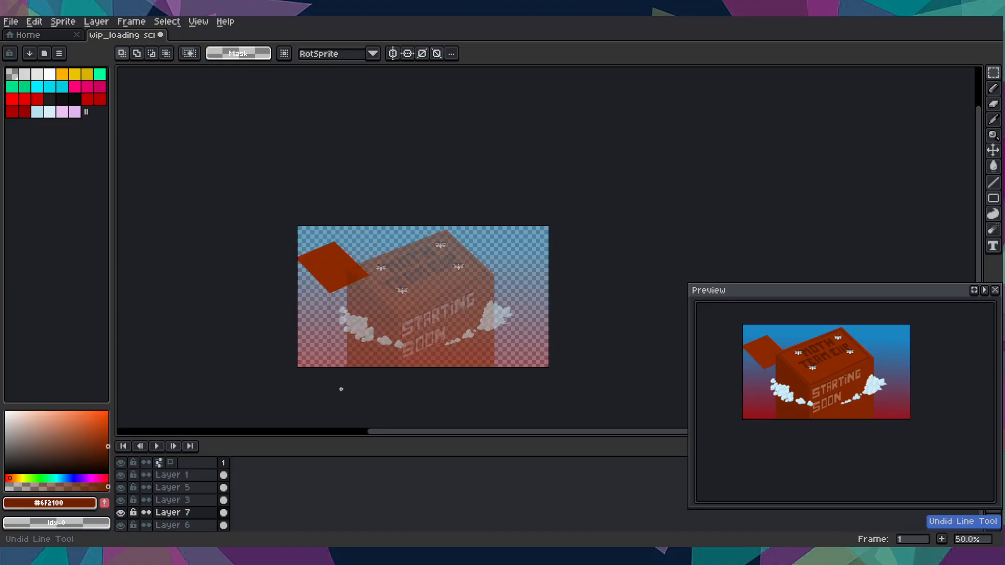
key(ctrl+z)
key(ctrl+z)
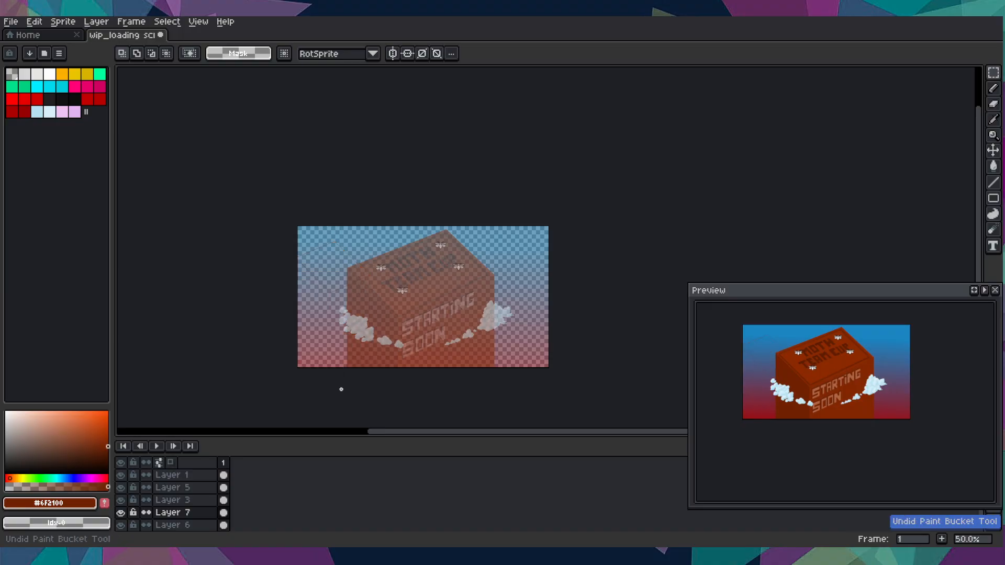
key(ctrl+z)
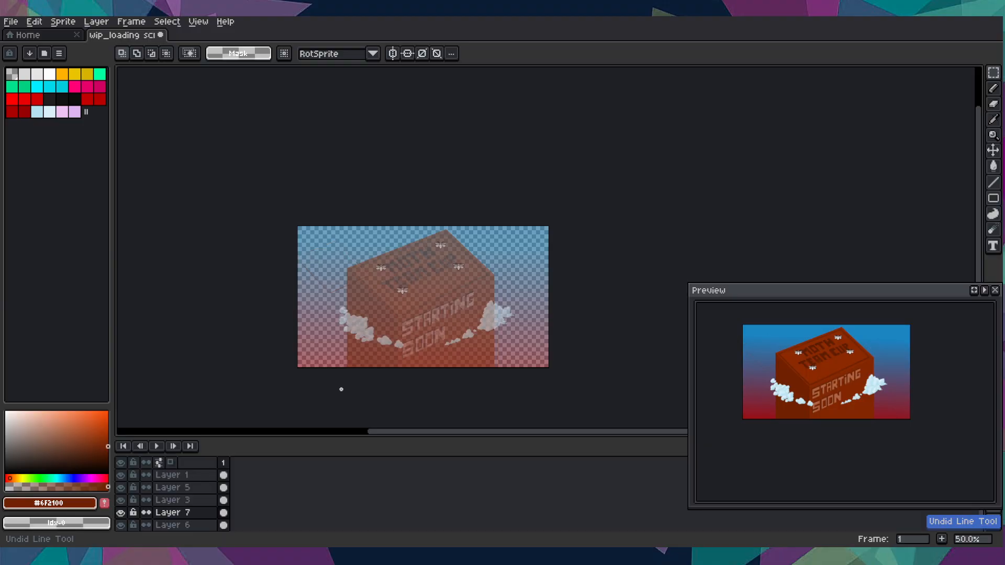
key(ctrl+z)
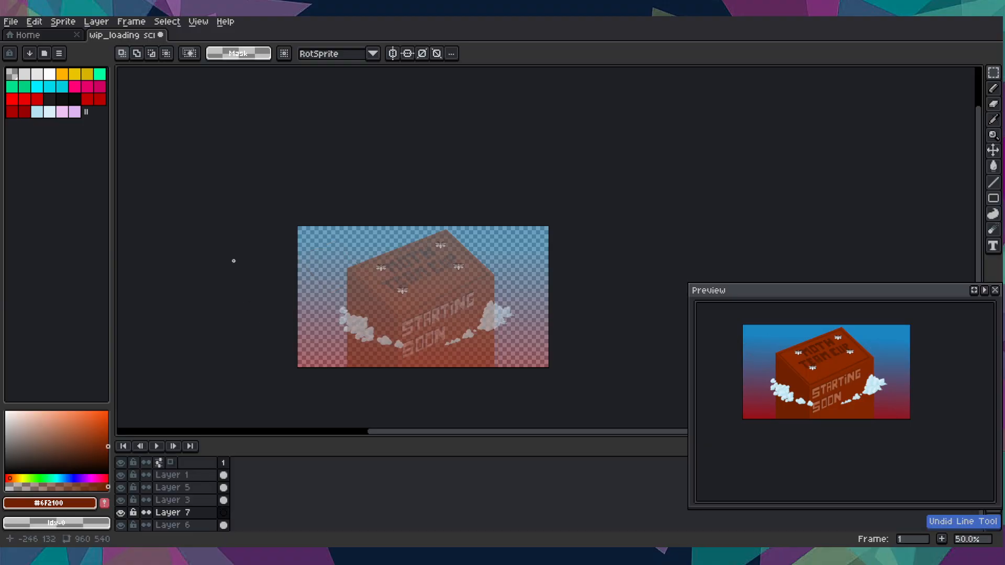
- Take the dark brown #6F2100 of the large box's left side on Layer 3 as the line colour for Layer 7
scroll(236, 272, up, 4)
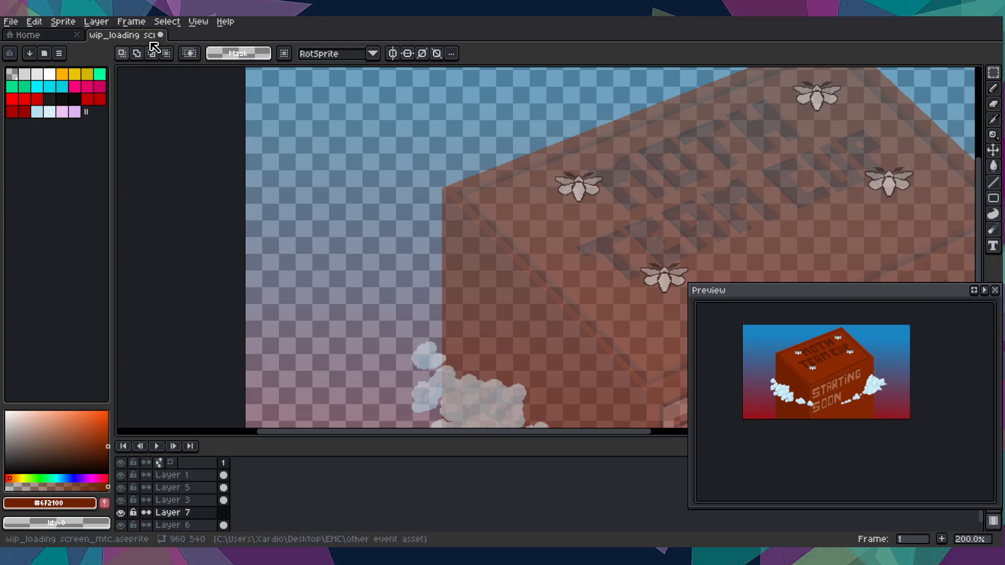
scroll(305, 162, up, 3)
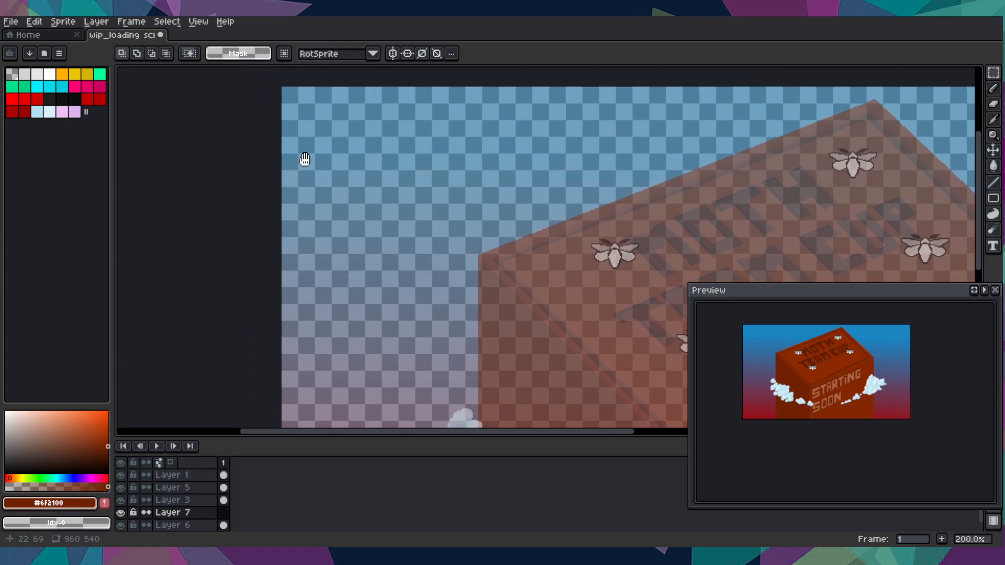
drag(314, 173, 139, 92)
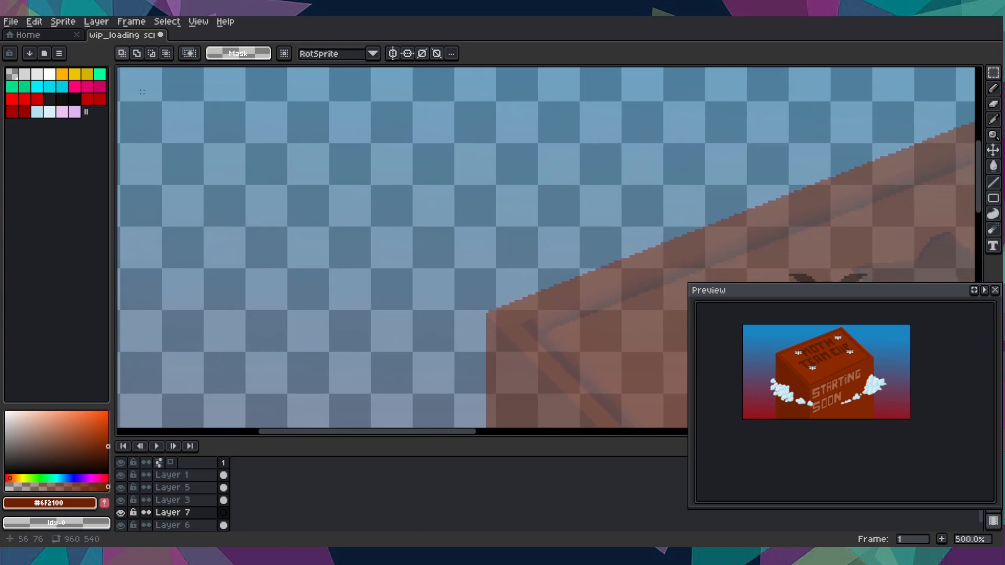
key(Up)
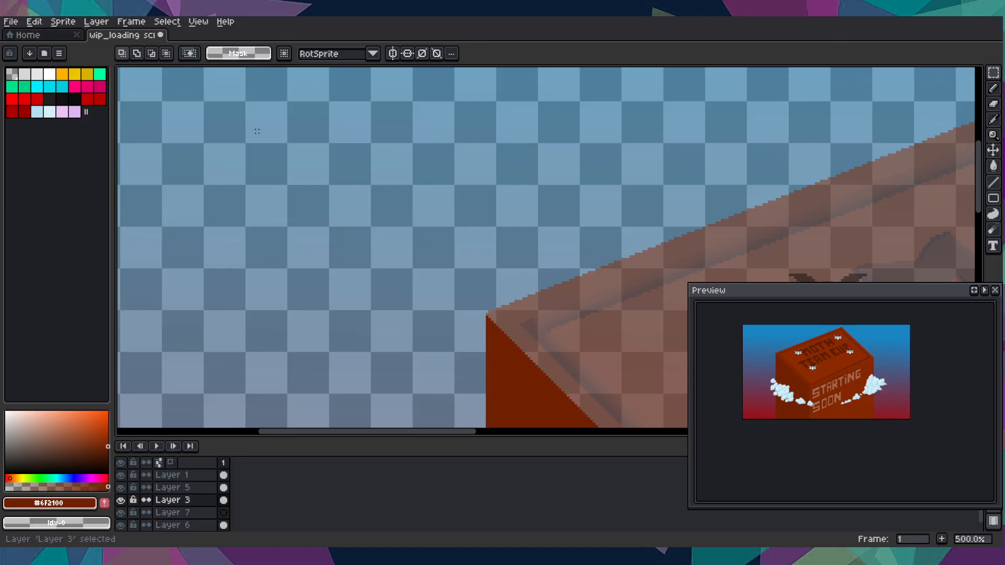
drag(295, 219, 127, 68)
key(i)
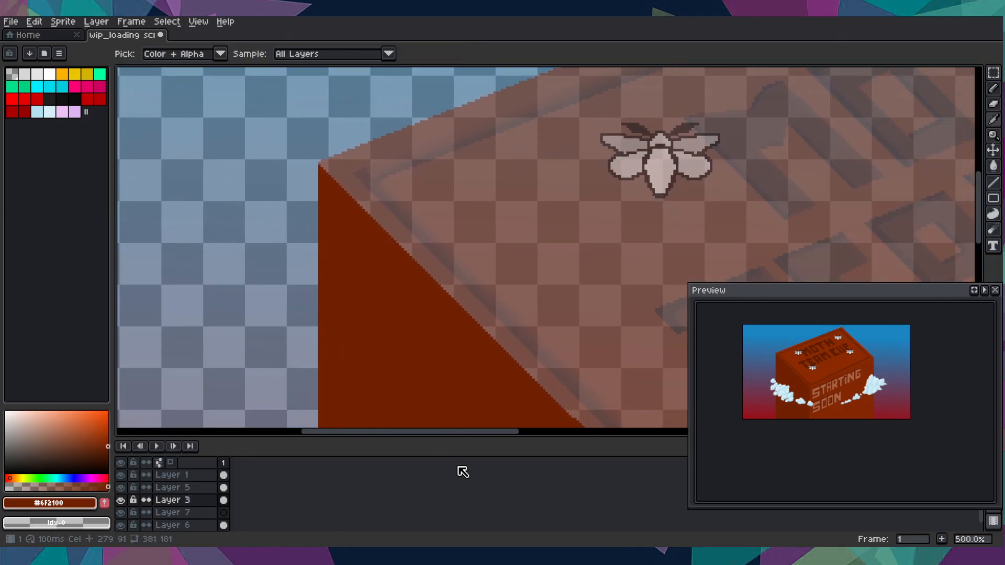
scroll(421, 350, down, 2)
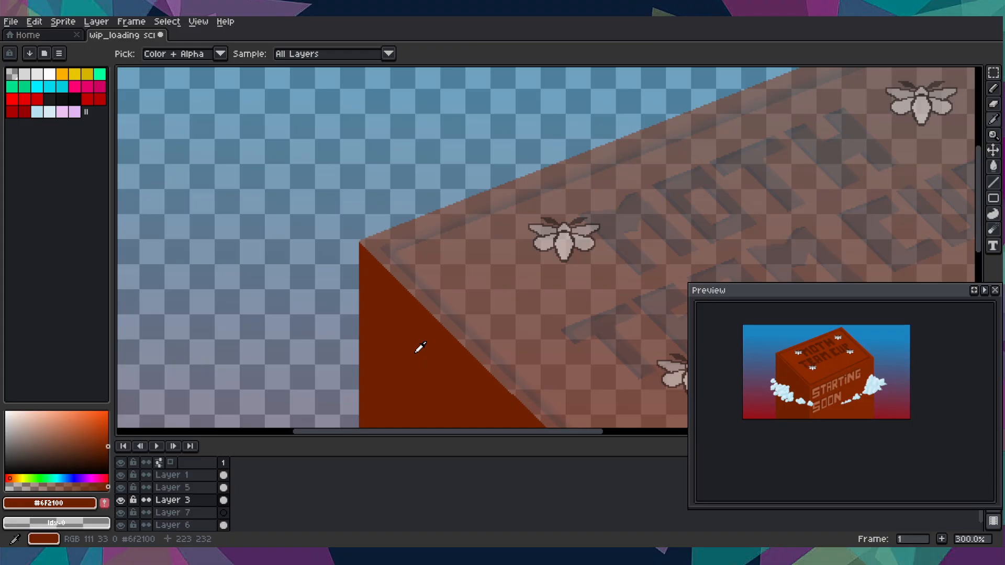
key(Down)
scroll(373, 352, up, 4)
scroll(373, 352, left, 4)
key(l)
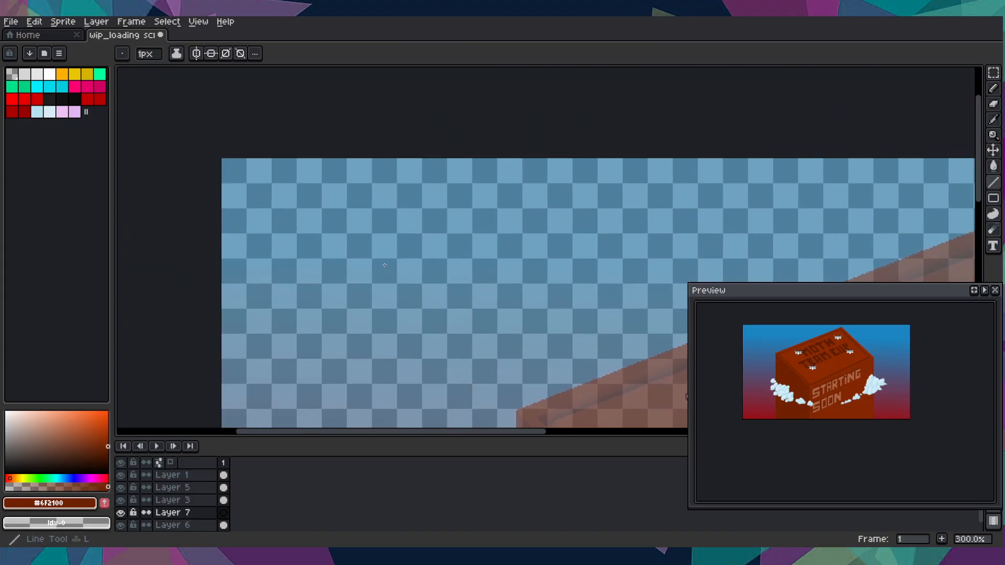
- Draw a diamond outline about 75 px wide near the canvas's upper-left corner on Layer 7 as a small box's top face
scroll(383, 265, up, 1)
drag(298, 297, 384, 247)
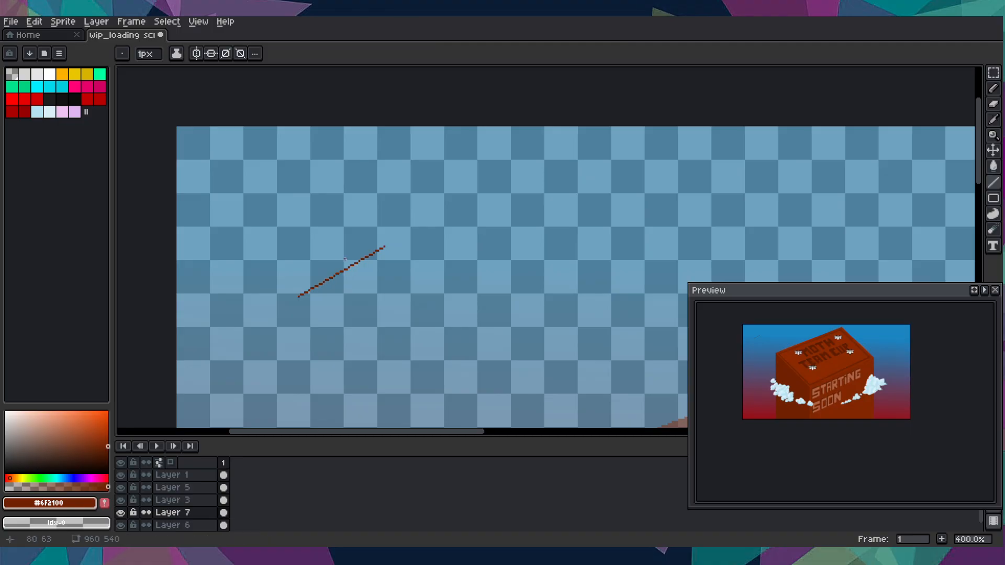
scroll(299, 297, up, 6)
drag(286, 333, 158, 157)
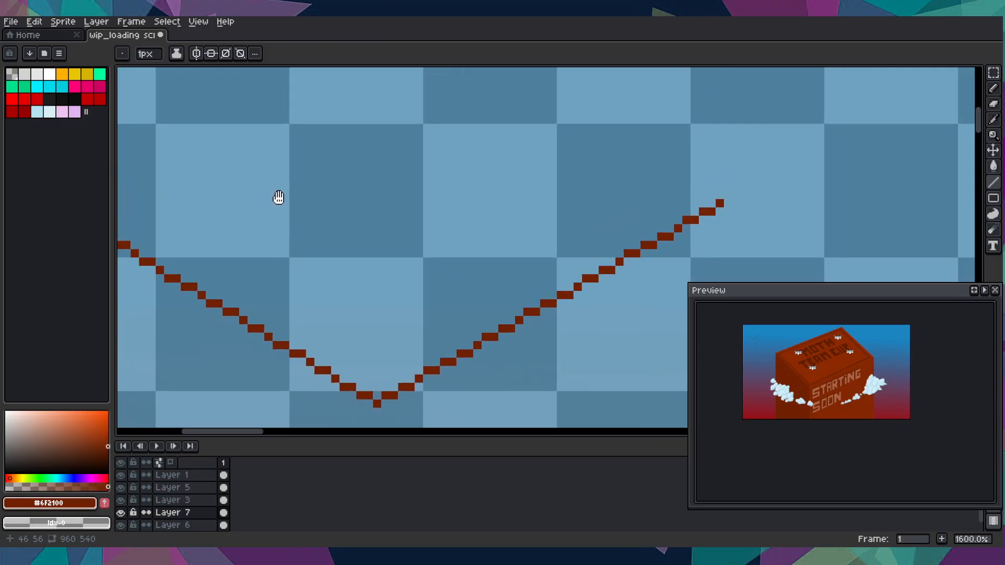
drag(710, 199, 434, 85)
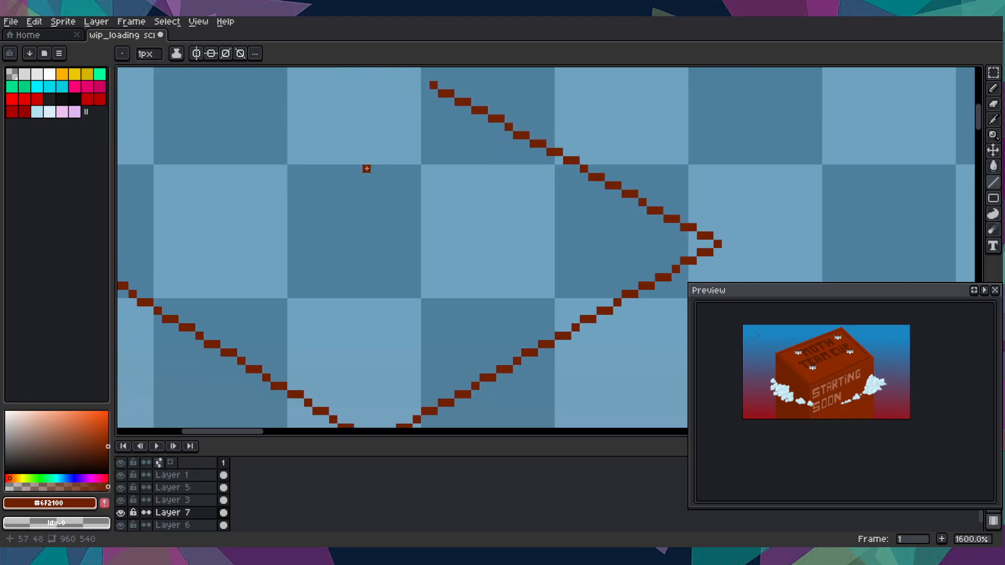
drag(375, 166, 530, 180)
drag(254, 278, 570, 80)
drag(554, 175, 543, 77)
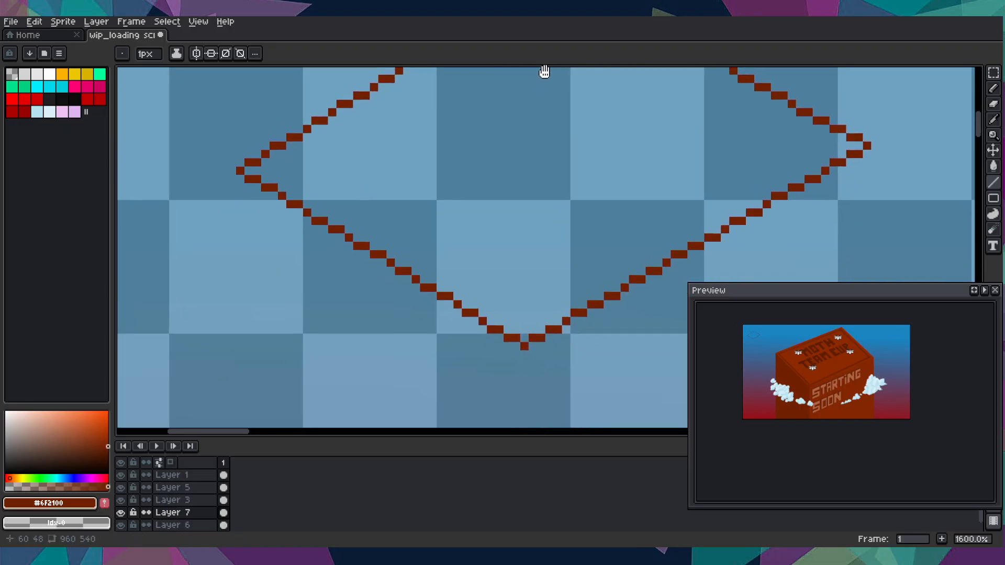
- Draw the small box's vertical and lower edges below the diamond, with side faces about 26 px high
scroll(543, 78, down, 3)
drag(438, 219, 410, 153)
drag(389, 79, 415, 205)
drag(416, 205, 531, 156)
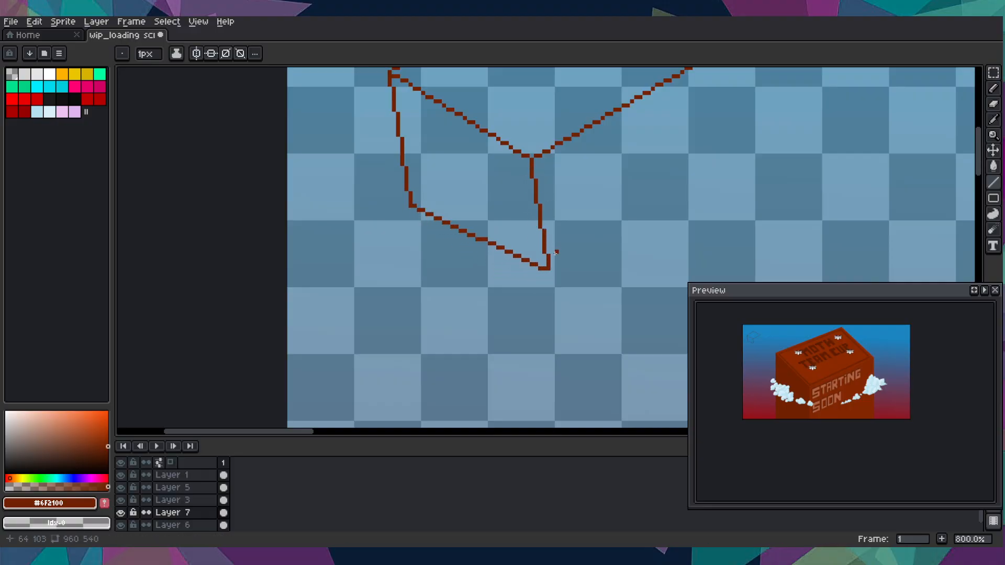
mouse_move(548, 268)
mouse_down()
mouse_move(725, 105)
mouse_move(855, 70)
mouse_move(909, 96)
mouse_move(709, 232)
mouse_move(715, 136)
mouse_move(703, 116)
mouse_up()
scroll(702, 116, down, 4)
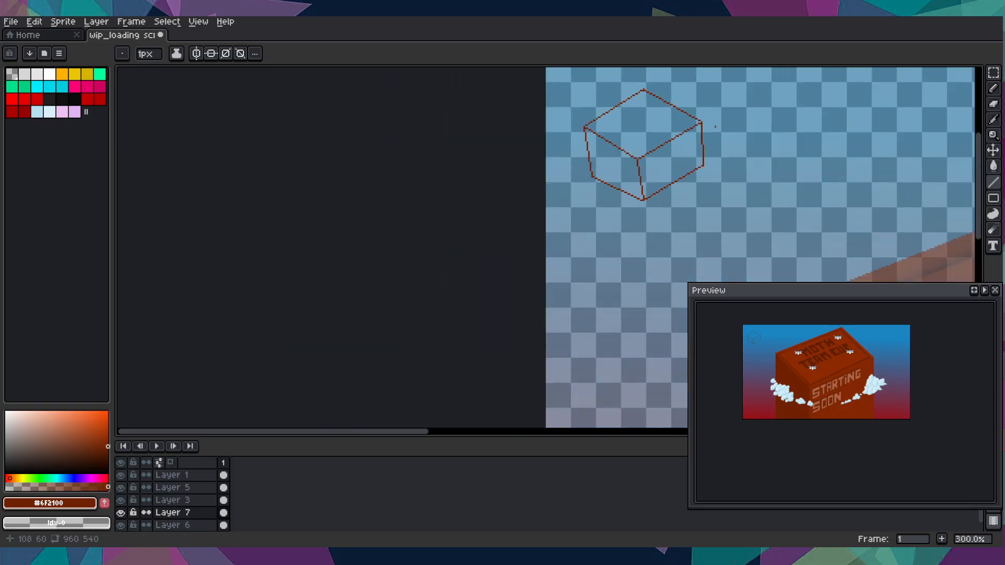
- Fill the small box's left side face on Layer 7 with #6F2100
scroll(632, 166, up, 1)
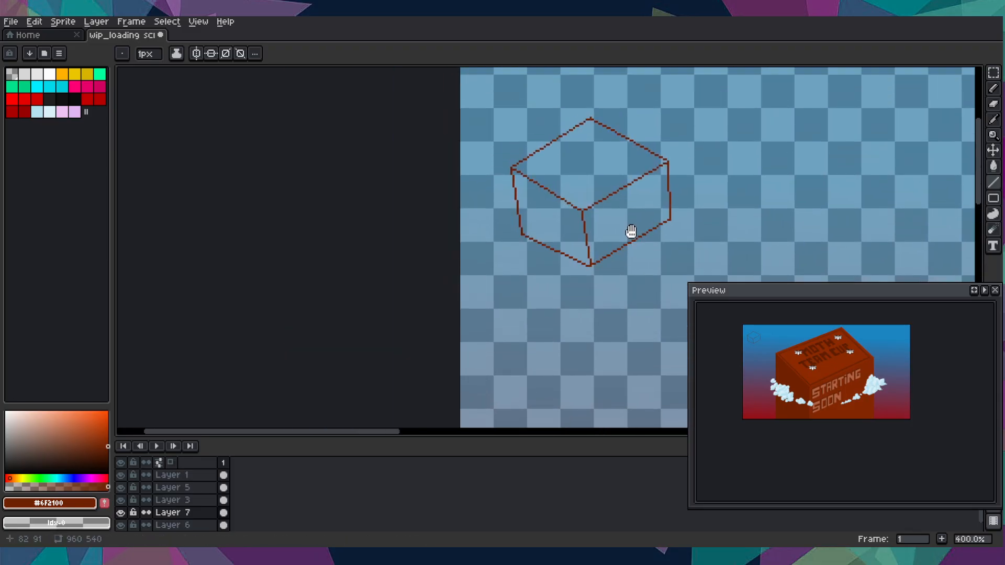
key(g)
click(553, 256)
scroll(553, 256, down, 3)
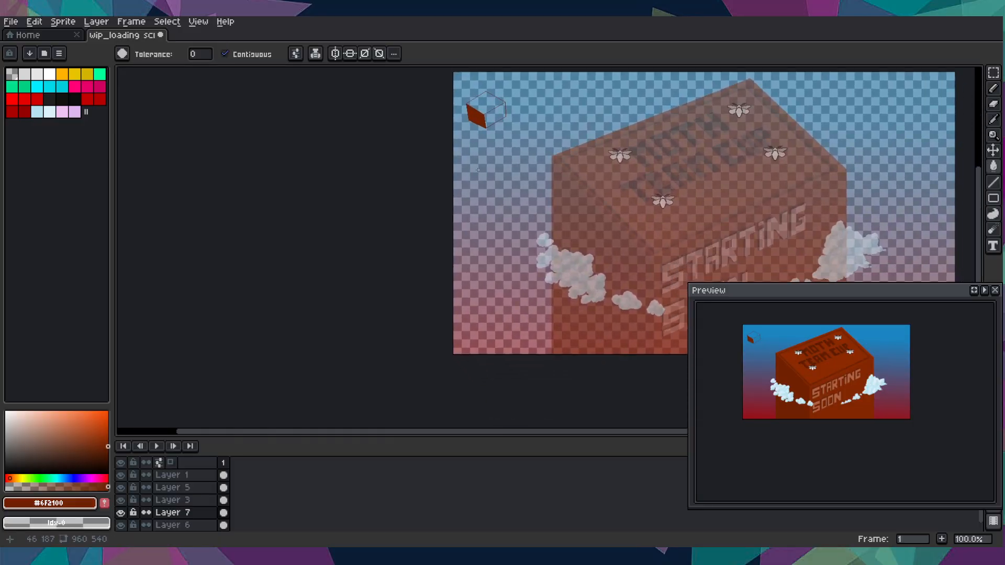
drag(532, 208, 492, 210)
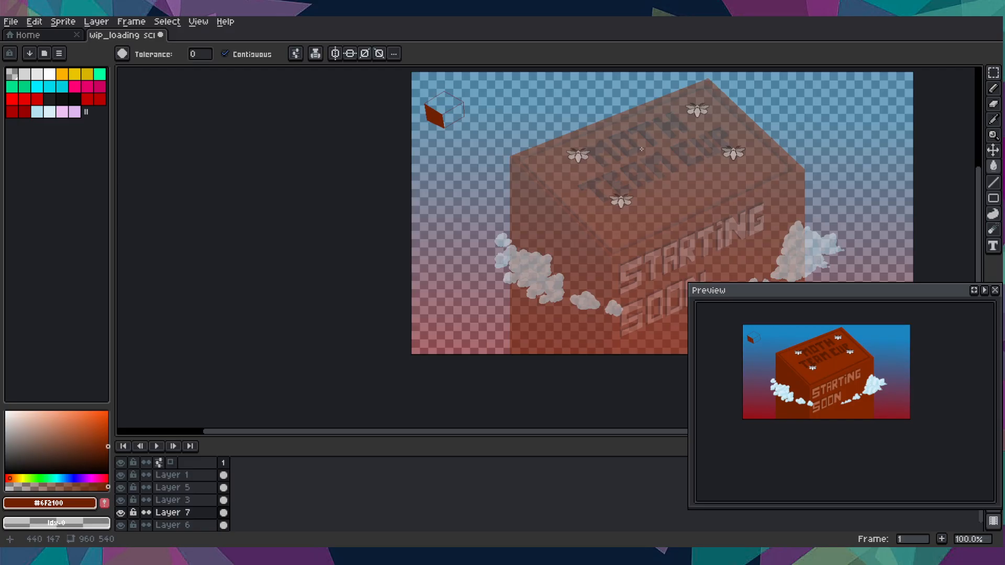
- Sample the brown #8C2A00 from the large box's top face on Layer 1
click(181, 487)
scroll(183, 489, up, 1)
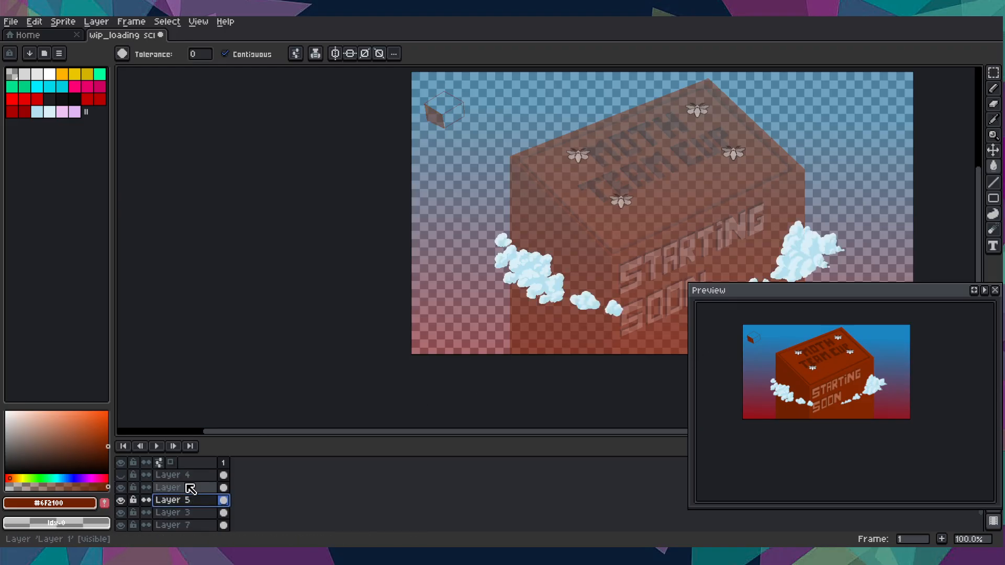
click(190, 487)
scroll(708, 157, up, 2)
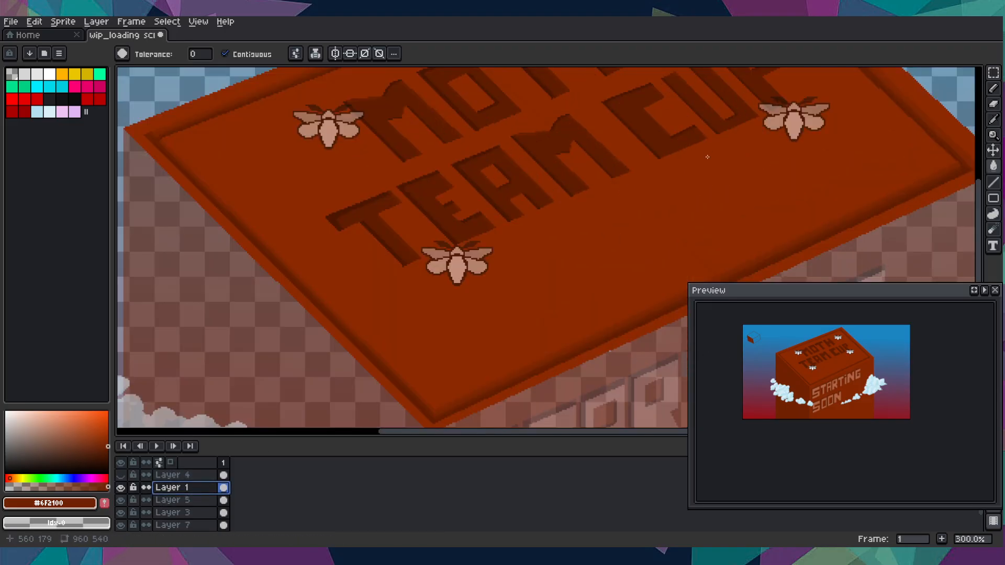
key(i)
click(544, 284)
scroll(545, 284, down, 3)
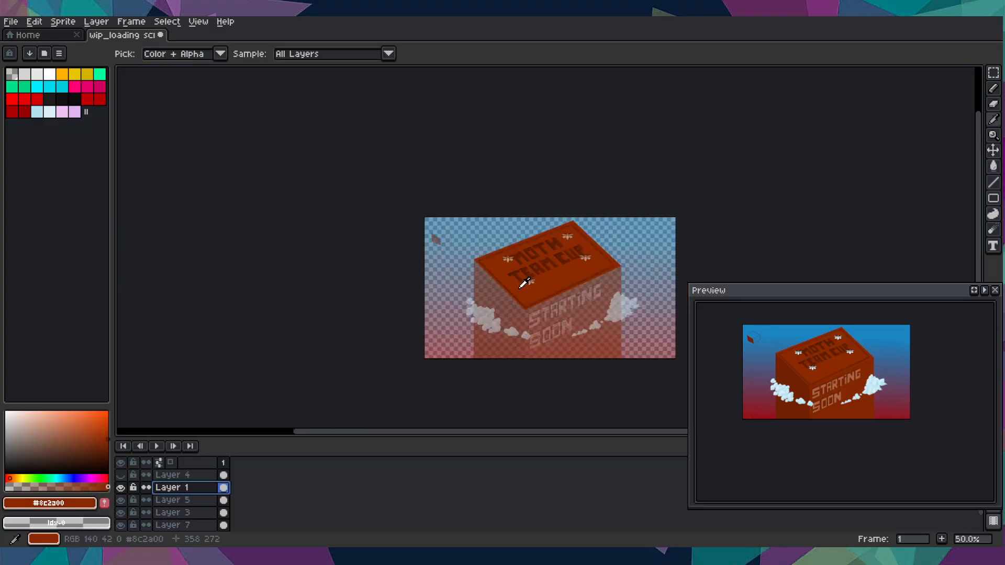
- Fill the small box's top face on Layer 7 with #8C2A00
key(Down)
key(Down)
key(Down)
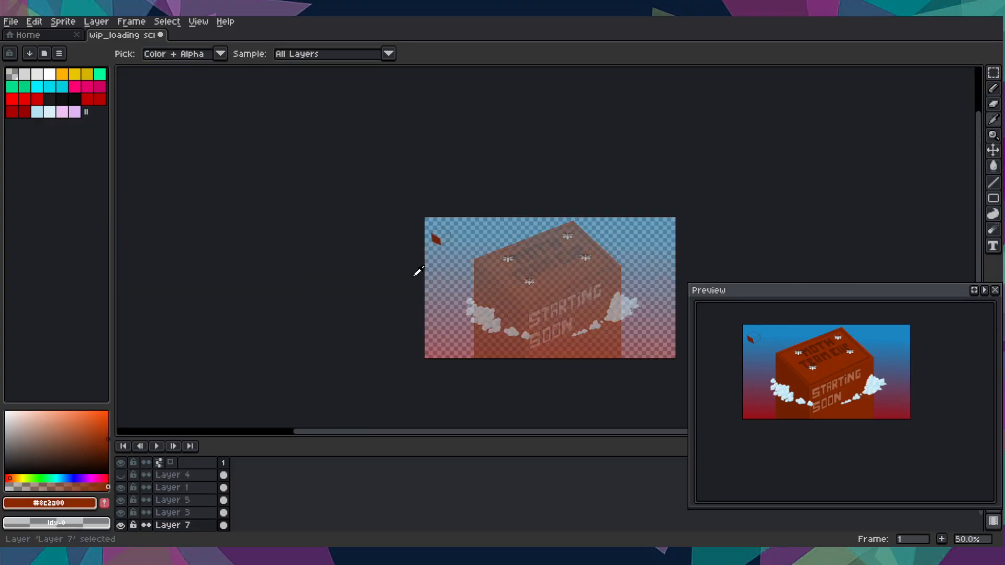
scroll(419, 240, up, 2)
scroll(507, 241, up, 3)
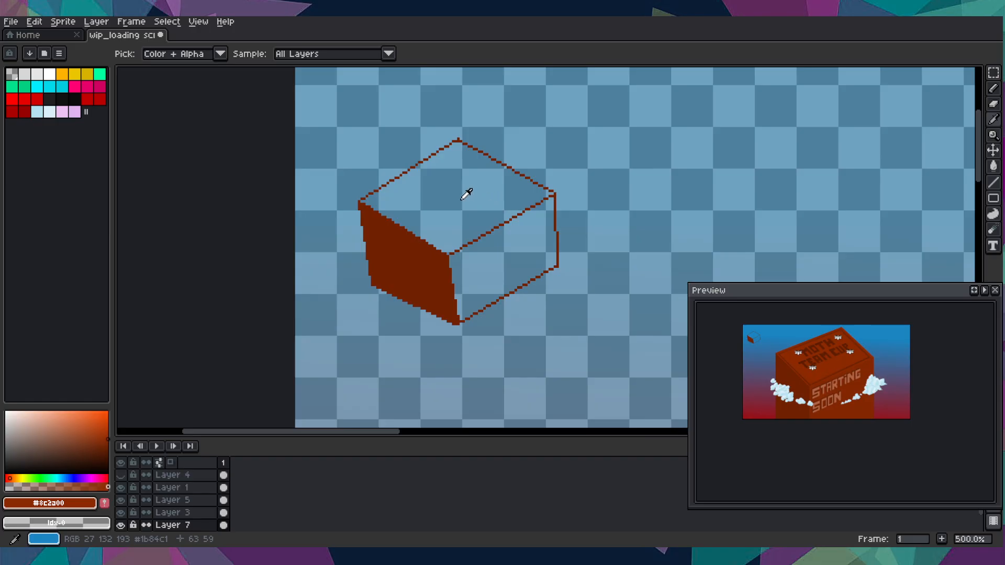
key(g)
click(465, 193)
scroll(460, 191, down, 2)
scroll(456, 190, up, 4)
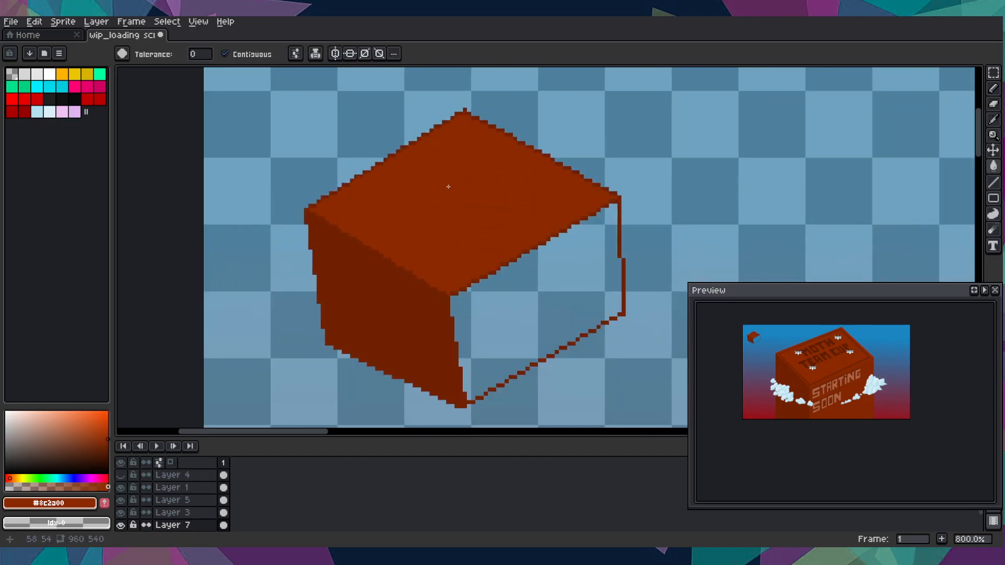
- Sample the brown #822700 from the large box's right side face on Layer 3
scroll(448, 186, down, 6)
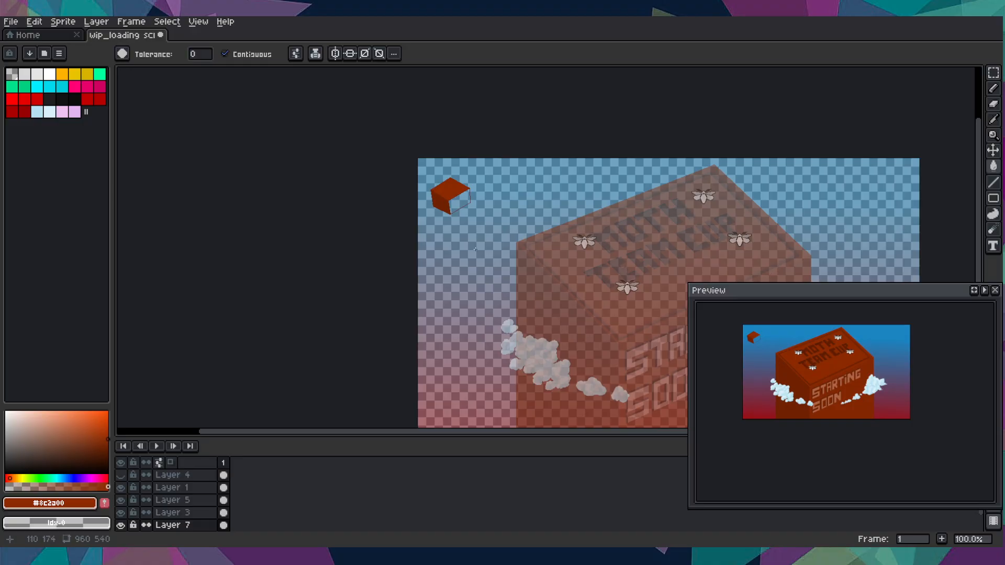
drag(469, 249, 391, 163)
key(Down)
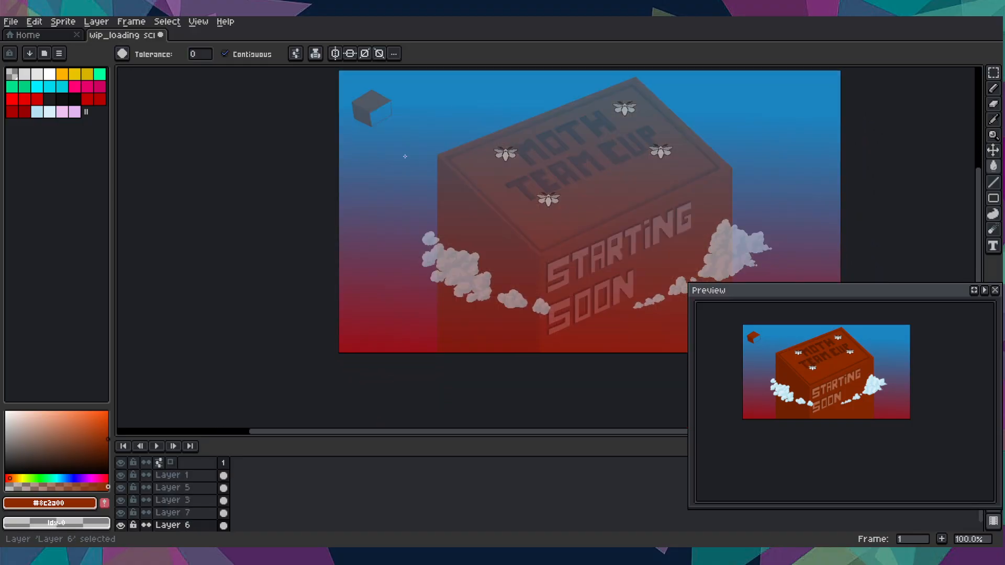
key(Up)
key(Up)
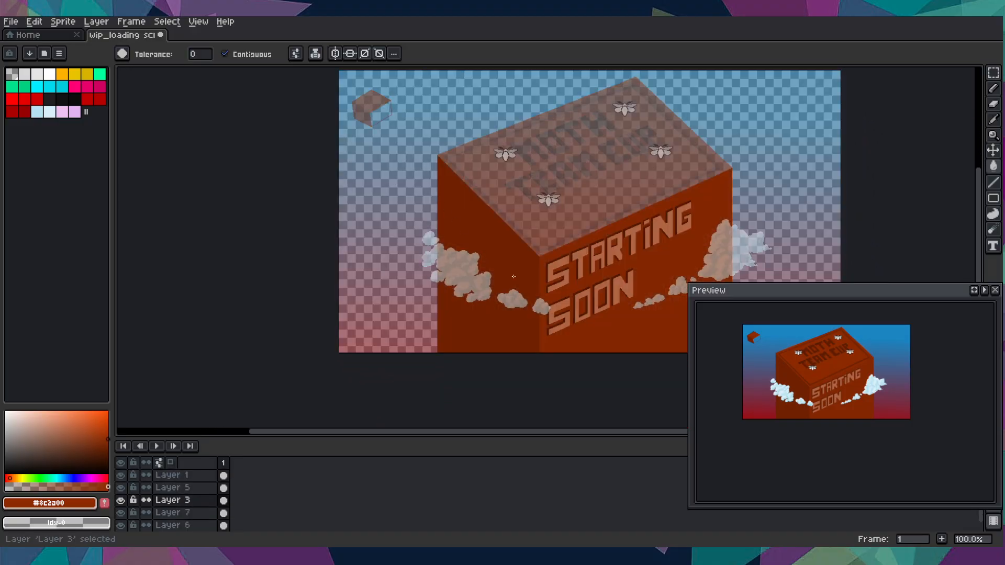
alt+click(607, 330)
key(Up)
key(Up)
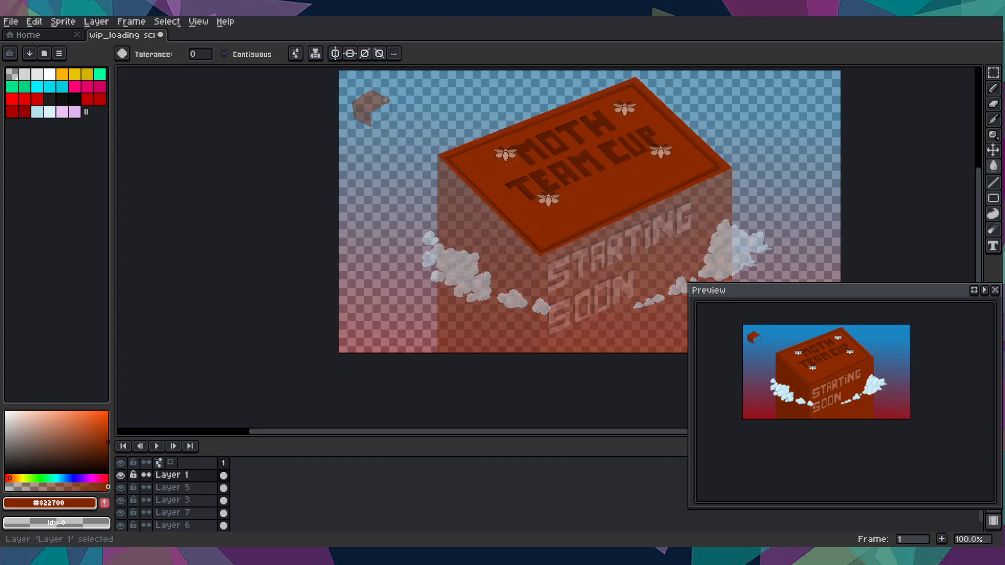
- Fill the small box's right side face on Layer 7 with #822700
key(Down)
key(Down)
key(Down)
scroll(377, 95, up, 5)
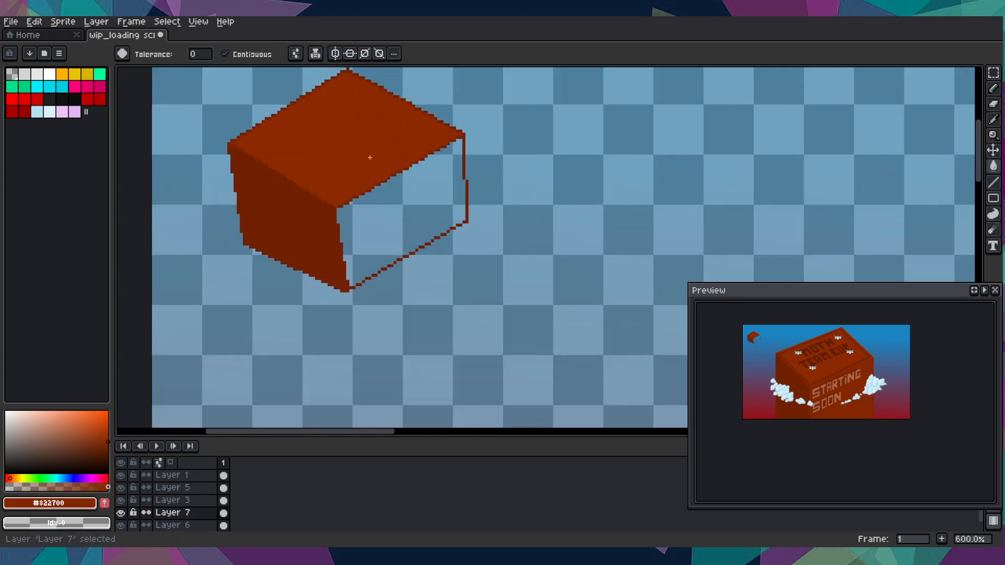
click(379, 241)
scroll(379, 239, down, 3)
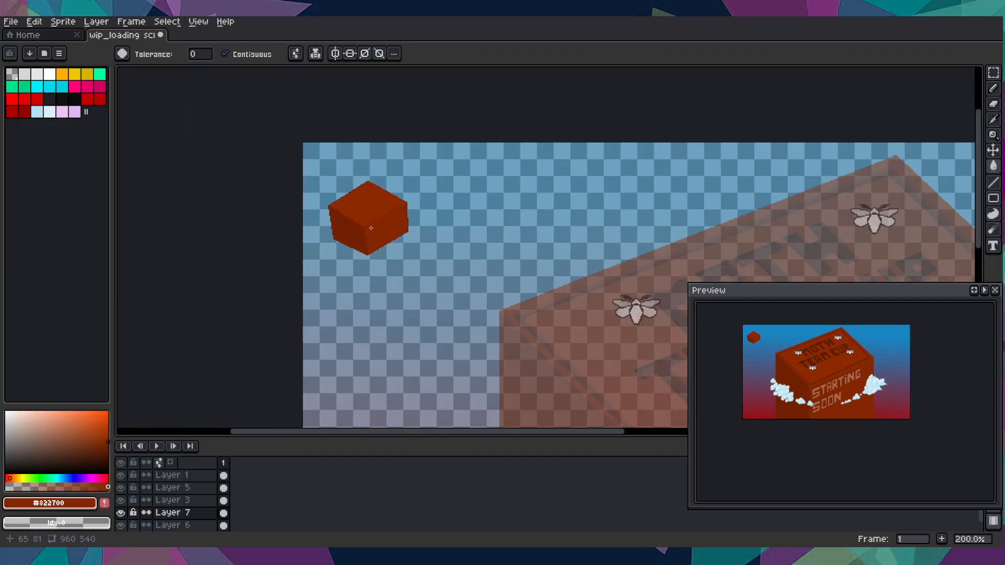
- Recolour the right face's upper and outer vertical edge lines on the small box with #822700
scroll(368, 229, up, 3)
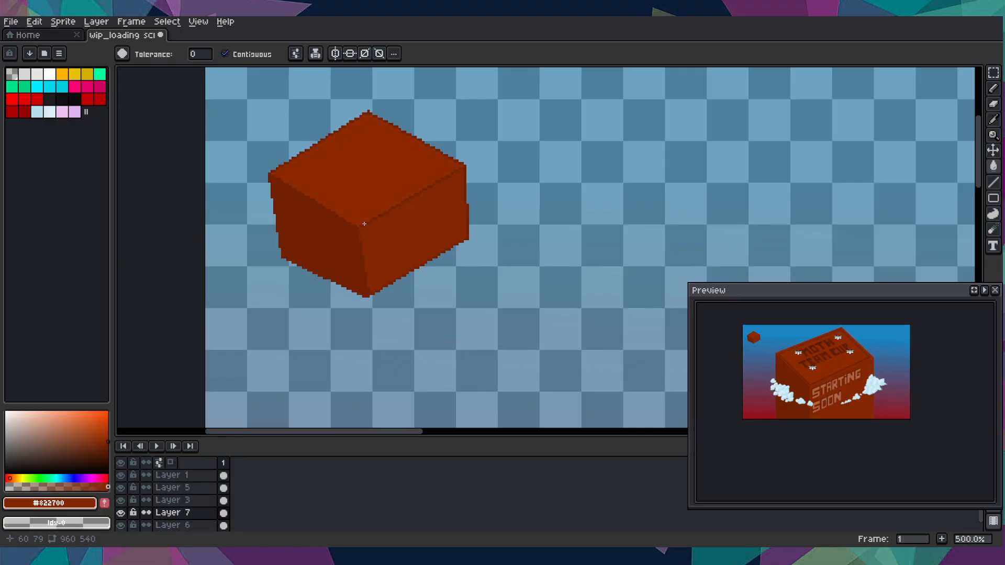
scroll(364, 223, up, 7)
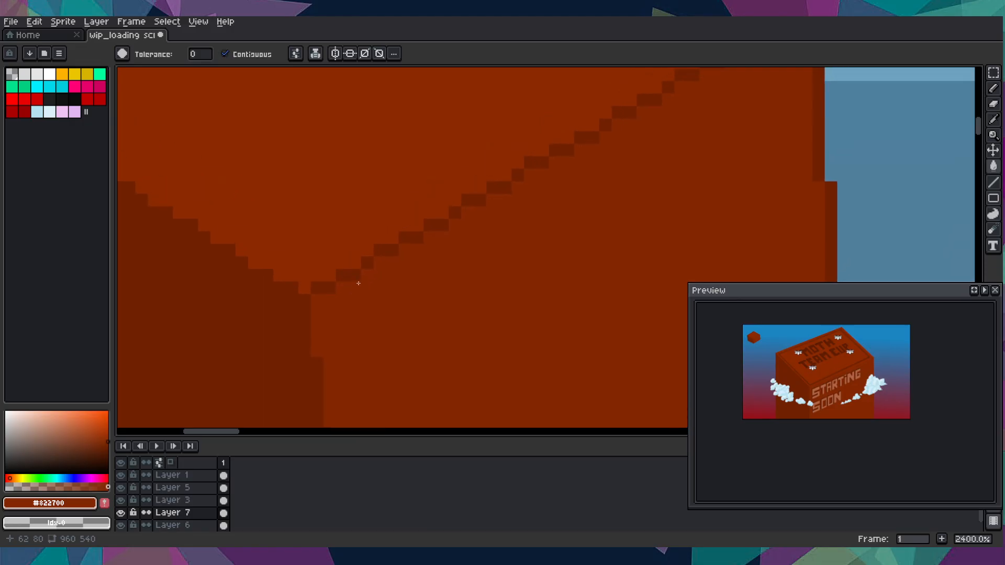
key(l)
mouse_move(319, 295)
mouse_down()
mouse_move(306, 292)
mouse_move(345, 313)
mouse_move(623, 277)
mouse_move(698, 229)
mouse_move(623, 434)
mouse_move(623, 255)
mouse_up()
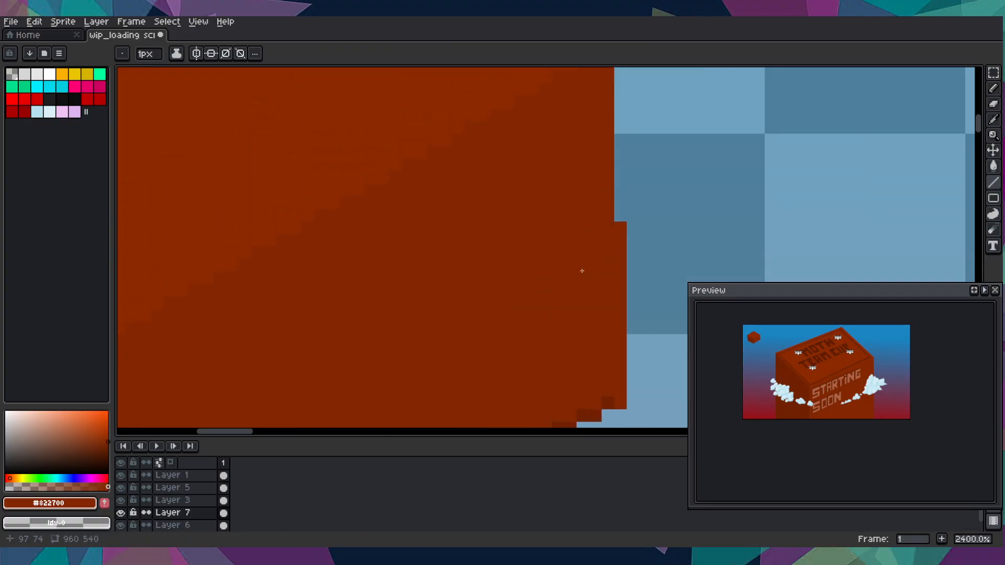
- Draw over the right face's dark lower edge on the small box with #822700, including the leftover dark pixels
scroll(568, 246, down, 6)
scroll(568, 246, up, 6)
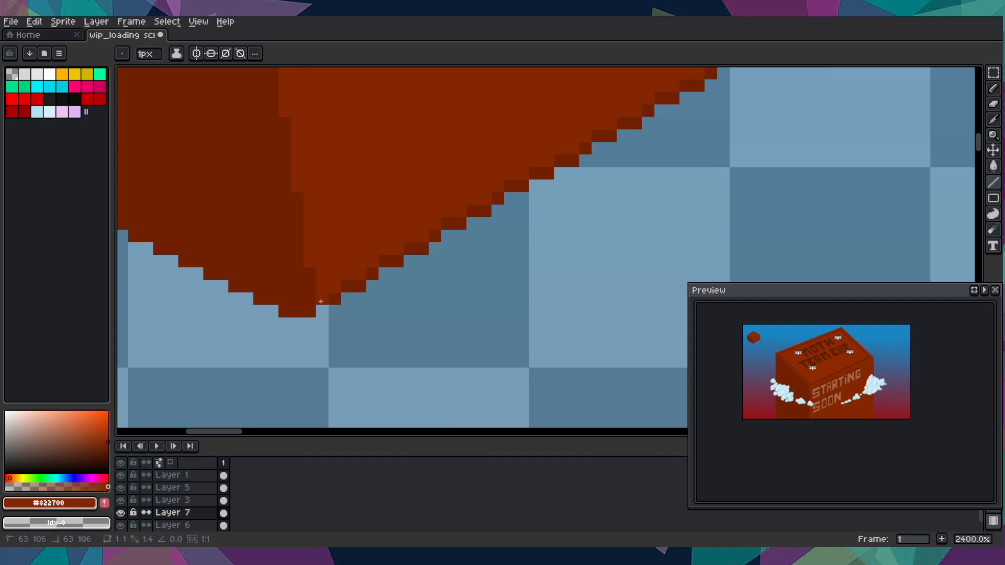
scroll(631, 84, up, 3)
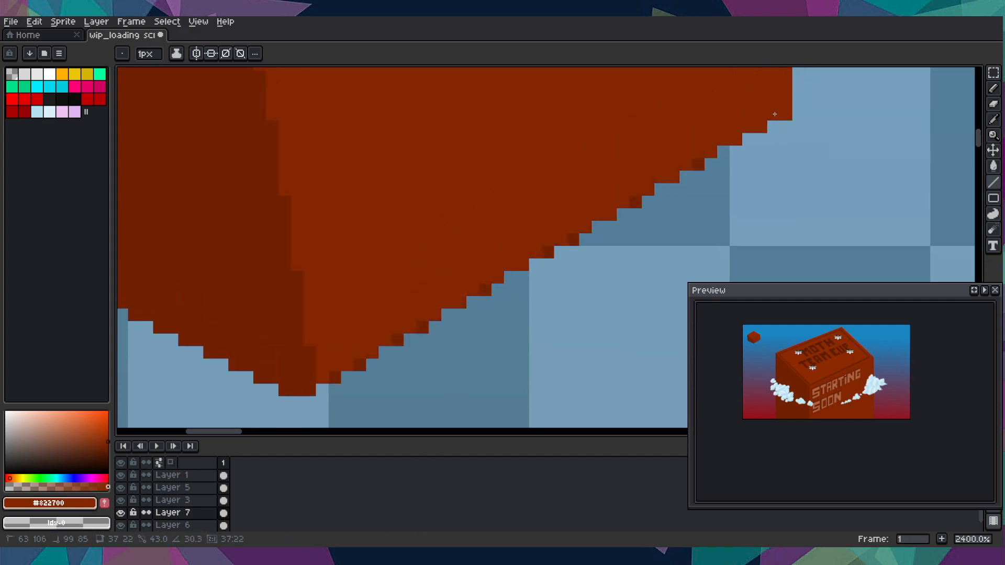
mouse_move(693, 163)
mouse_down()
mouse_move(686, 176)
mouse_move(327, 377)
mouse_up()
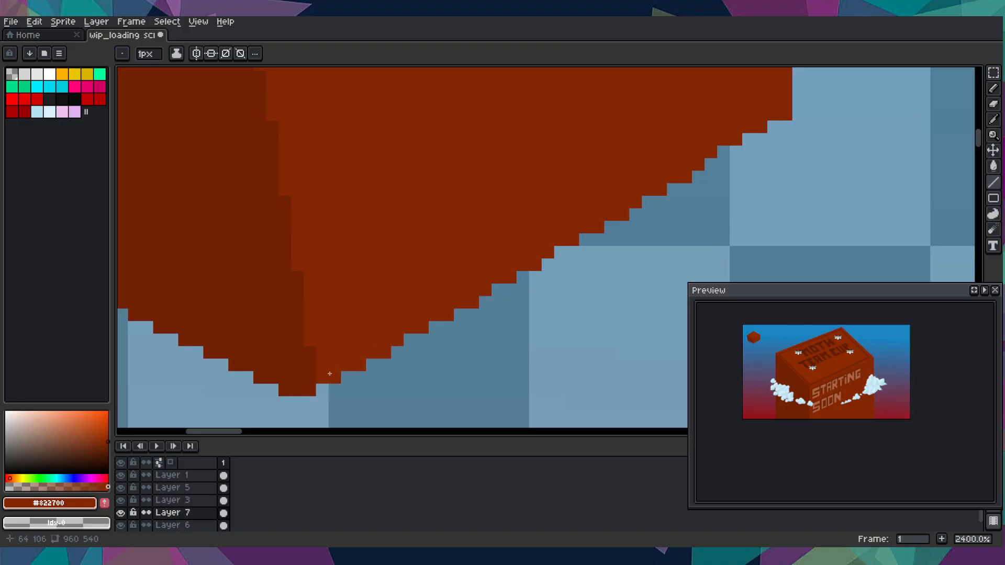
scroll(320, 388, down, 6)
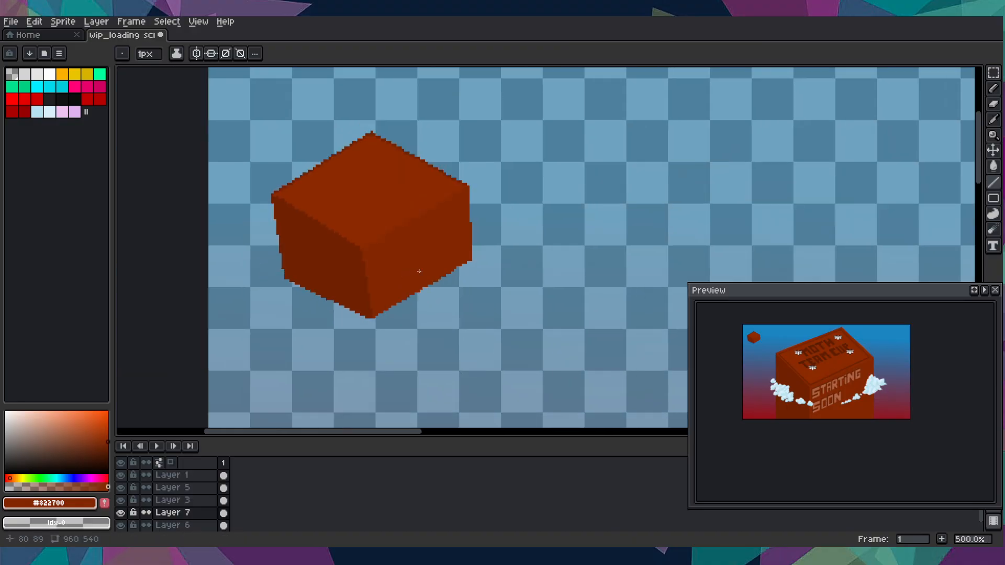
- Extend the small box's right face downward with a lower #822700 edge line to the bottom corner, and fill the gap
scroll(617, 224, up, 6)
scroll(661, 247, down, 4)
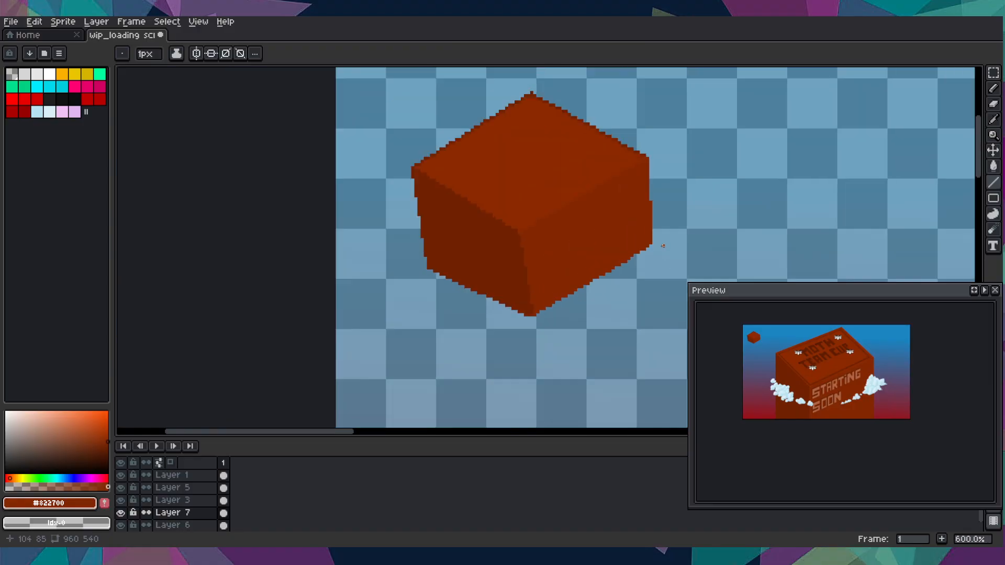
scroll(597, 216, up, 1)
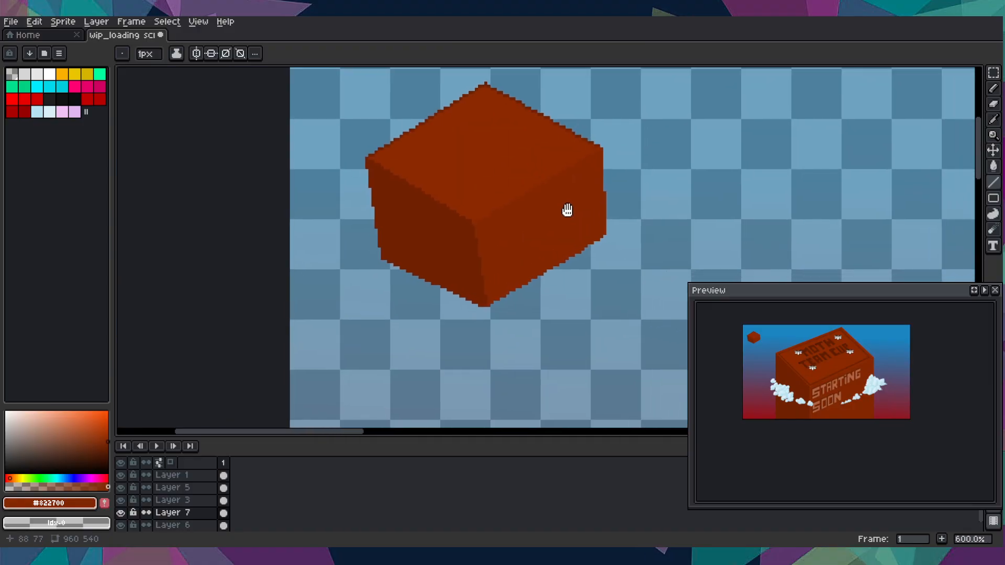
scroll(596, 215, up, 5)
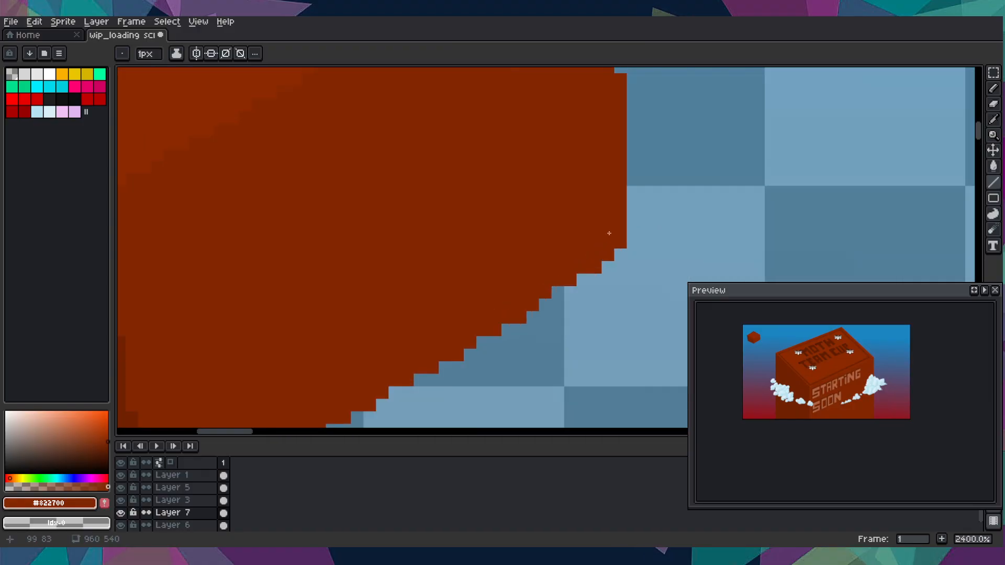
mouse_move(620, 267)
mouse_down()
mouse_move(619, 341)
mouse_move(223, 427)
mouse_move(136, 413)
mouse_move(324, 385)
mouse_move(289, 401)
mouse_move(287, 415)
mouse_up()
drag(278, 416, 281, 352)
key(g)
click(353, 321)
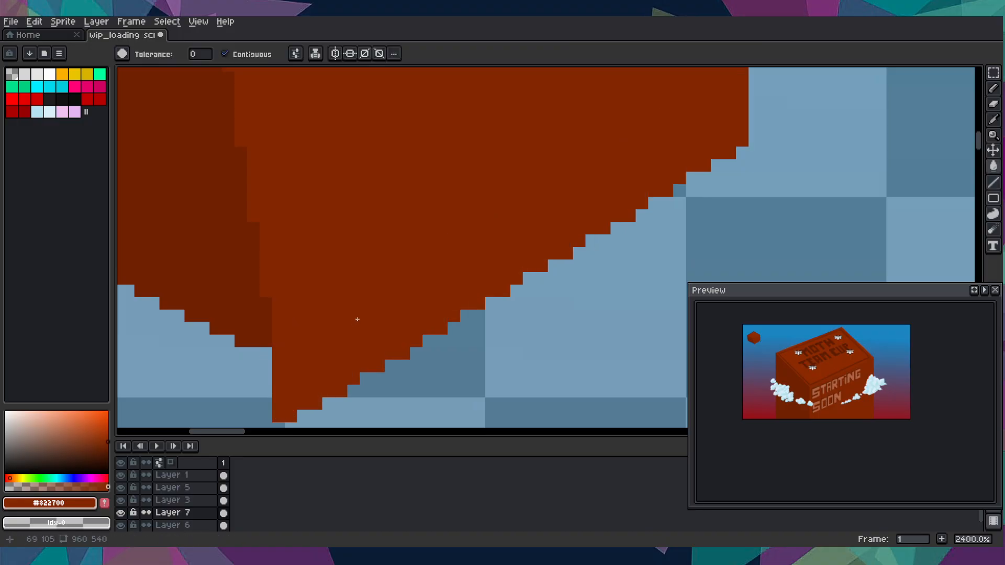
- Try to draw a #822700 line down the short inner edge at the small box's bottom corner
scroll(353, 314, down, 5)
scroll(353, 313, up, 10)
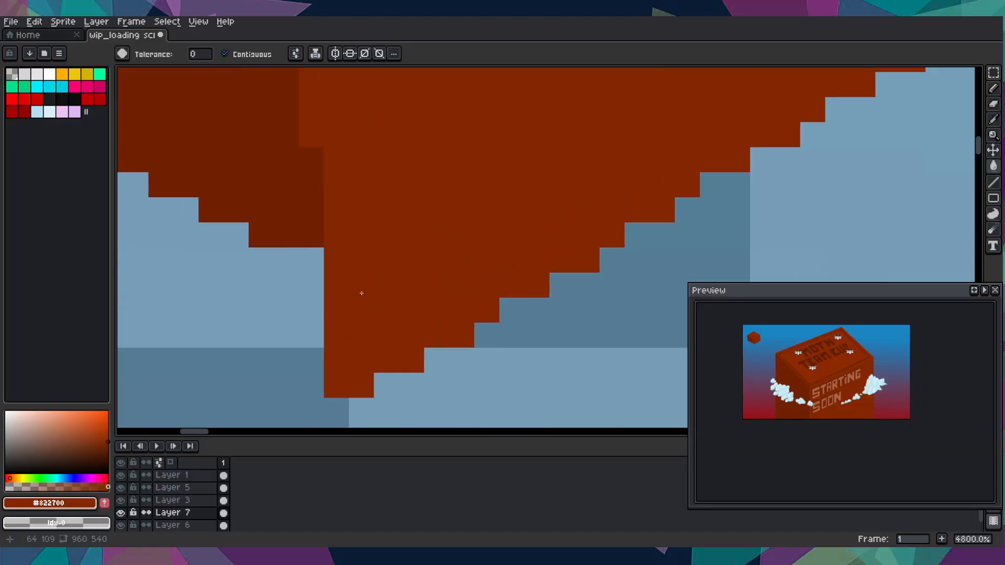
key(l)
mouse_move(321, 258)
mouse_down()
mouse_move(351, 399)
mouse_move(334, 361)
mouse_up()
key(ctrl+z)
key(ctrl+z)
key(ctrl+y)
scroll(334, 360, down, 8)
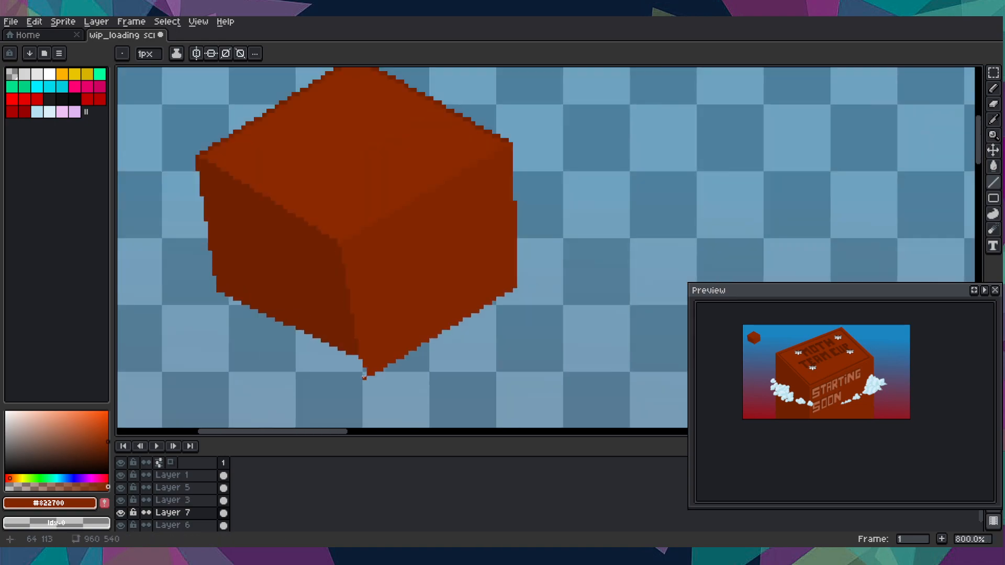
- Extend the small box's left face down to the bottom corner with #6F2100 edge lines, and fill the gap with that colour
scroll(358, 392, up, 4)
scroll(345, 325, up, 1)
alt+click(345, 239)
drag(345, 240, 361, 236)
click(425, 367)
key(shift)
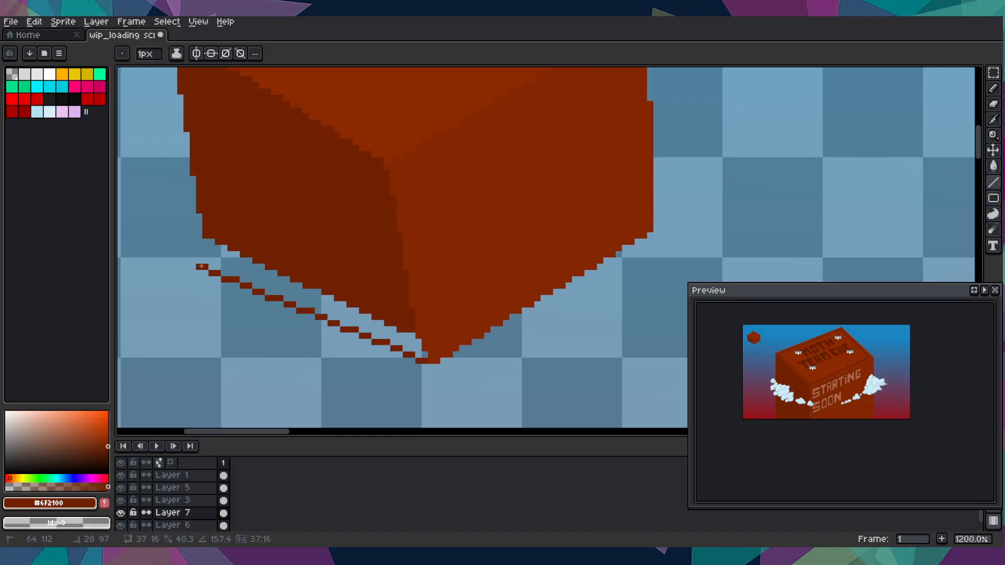
shift+click(207, 266)
shift+click(207, 237)
key(g)
click(264, 279)
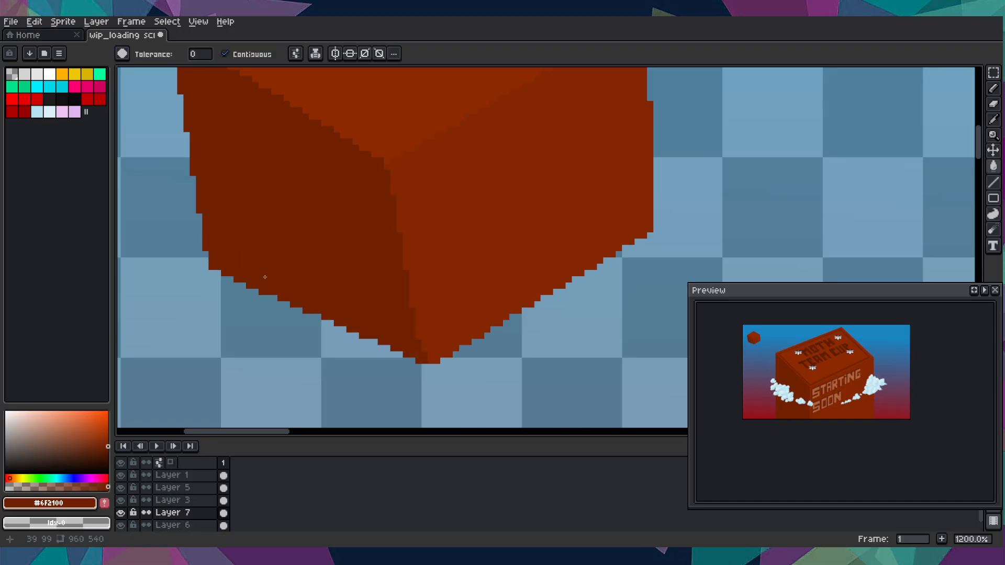
- Examine the small box's shape and shading against the large box and the sky
scroll(262, 277, down, 5)
scroll(259, 272, up, 4)
scroll(259, 272, down, 8)
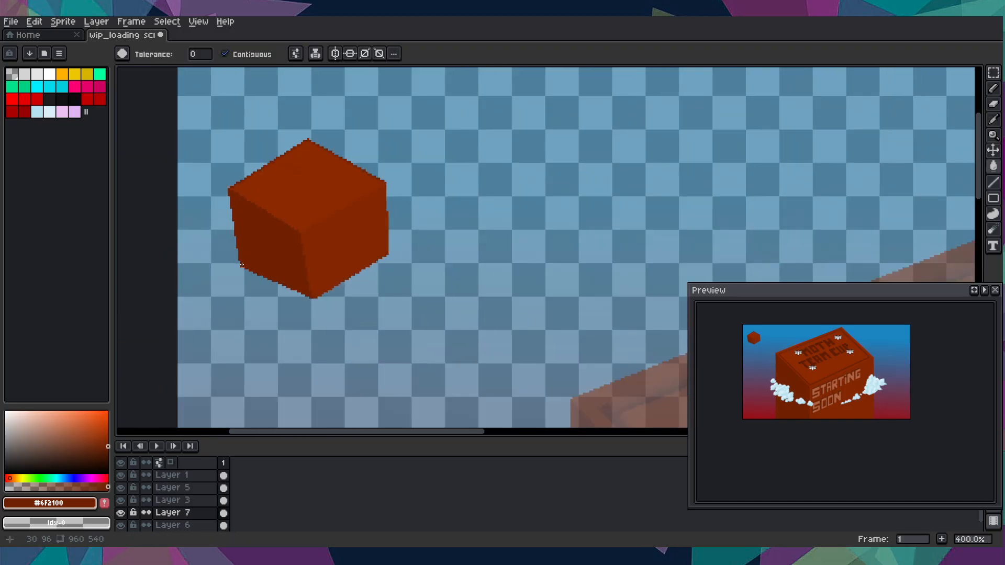
scroll(256, 272, up, 3)
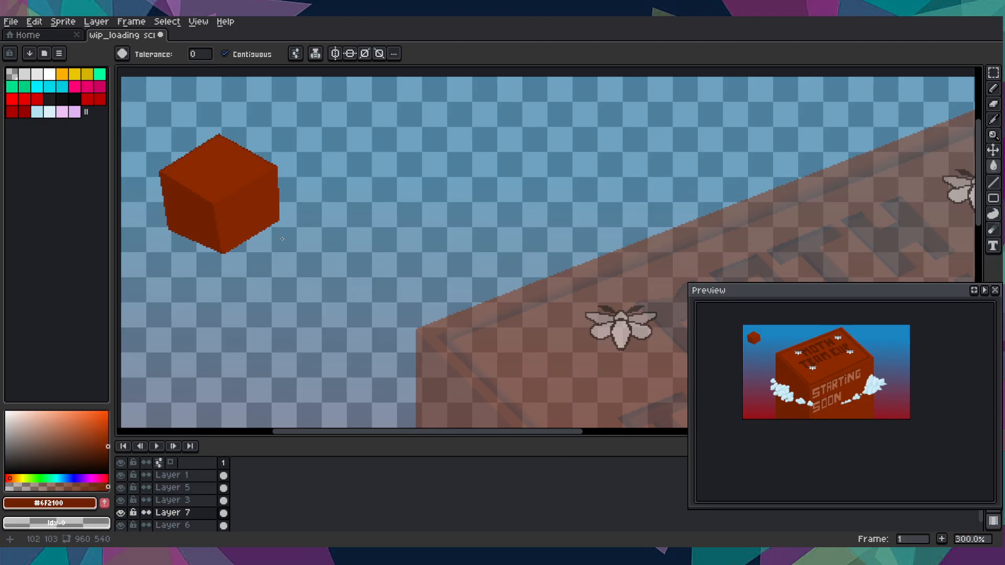
scroll(292, 235, down, 4)
scroll(291, 235, up, 3)
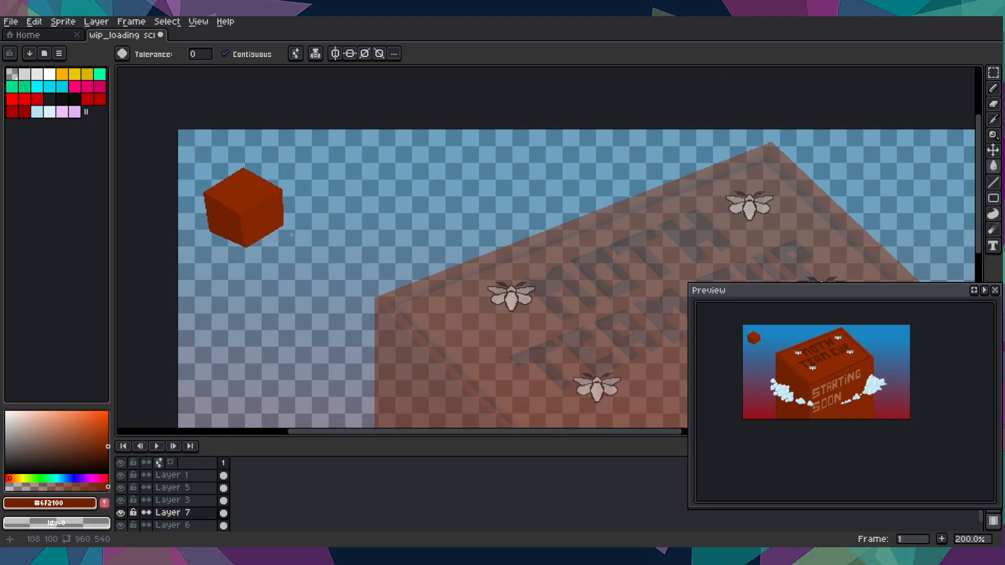
scroll(291, 234, up, 1)
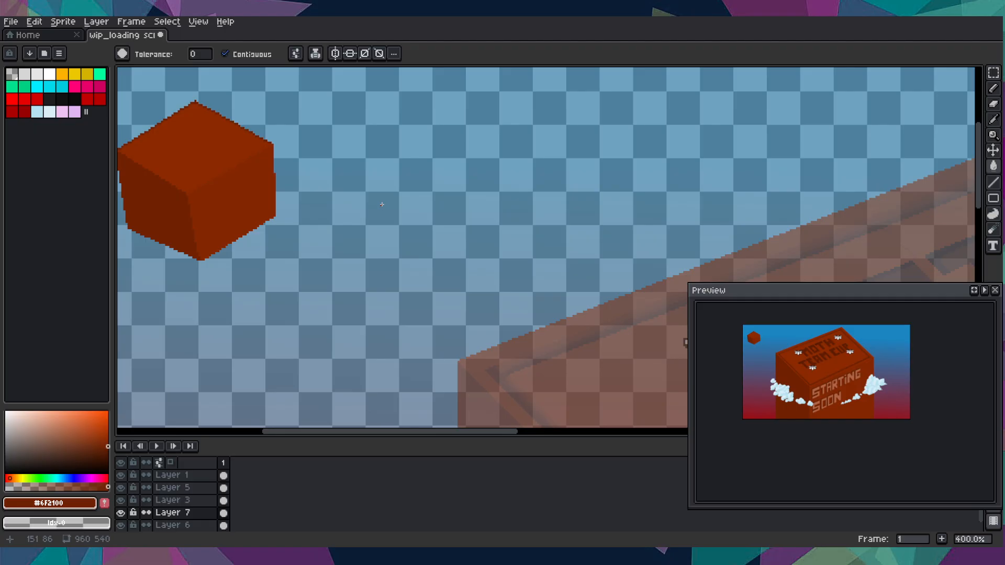
drag(382, 205, 517, 186)
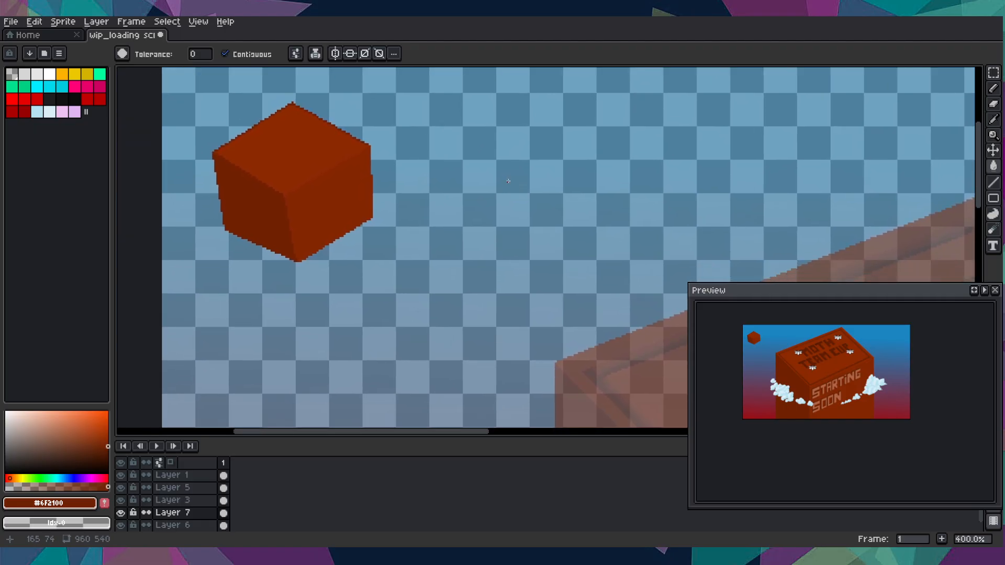
- Sample #8c2a00 from the small box's top face and draw over the dark outline on its upper right edge
scroll(507, 258, up, 2)
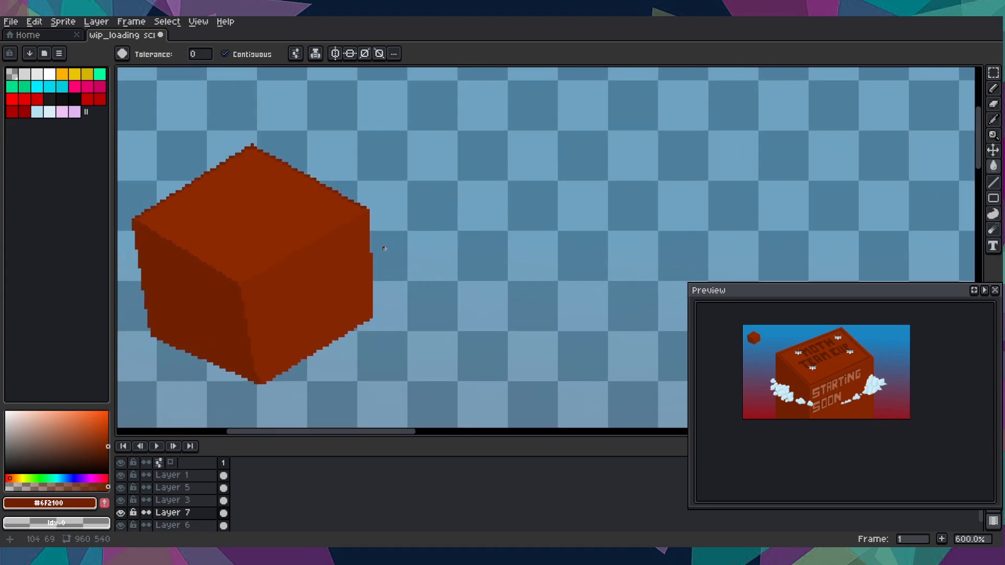
scroll(409, 270, up, 3)
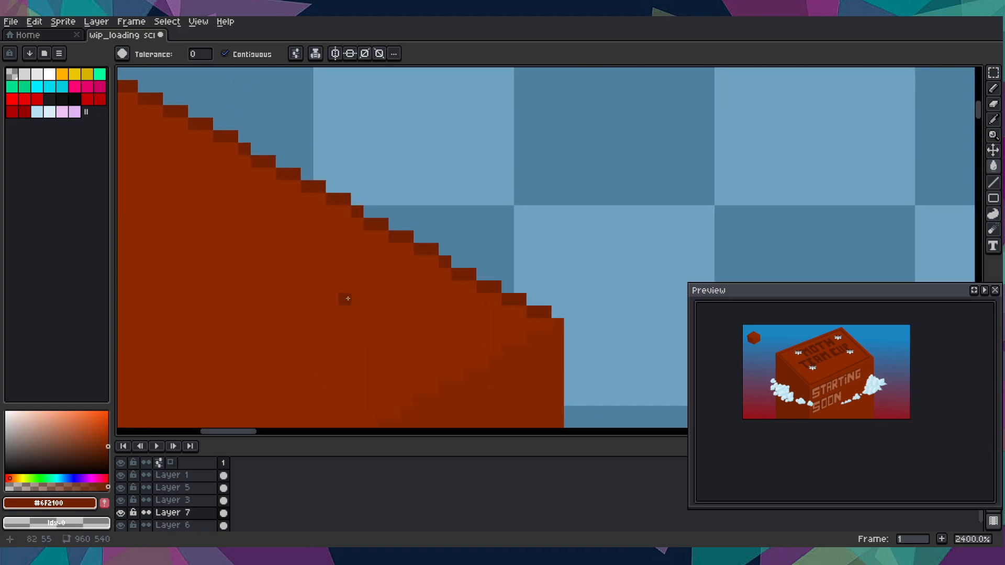
key(i)
click(359, 293)
key(b)
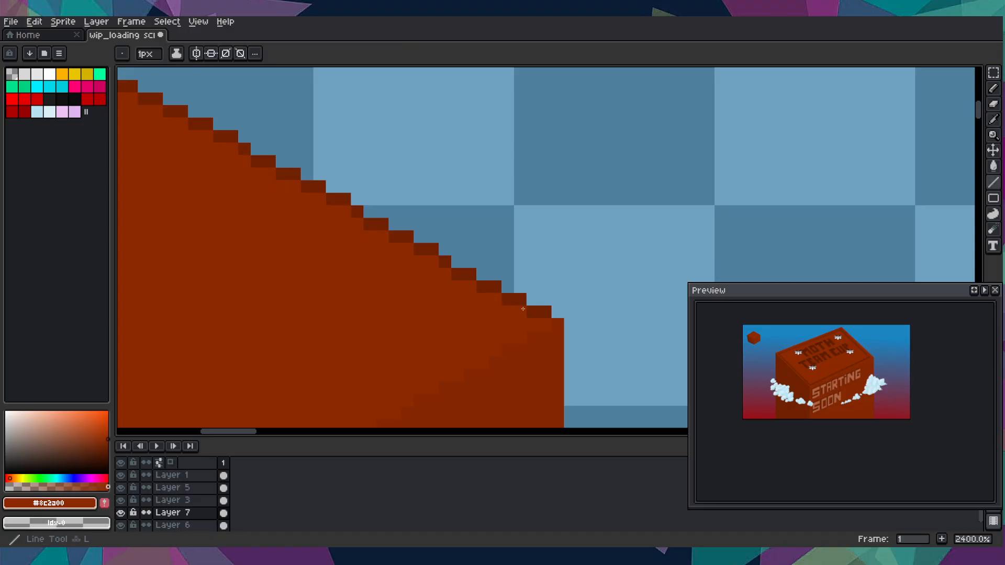
drag(252, 183, 218, 157)
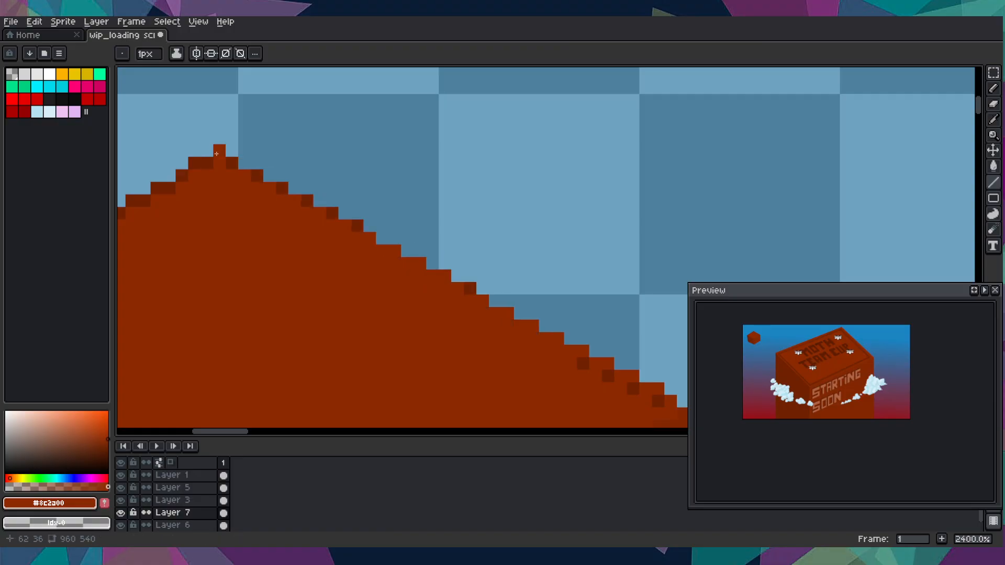
scroll(550, 294, down, 2)
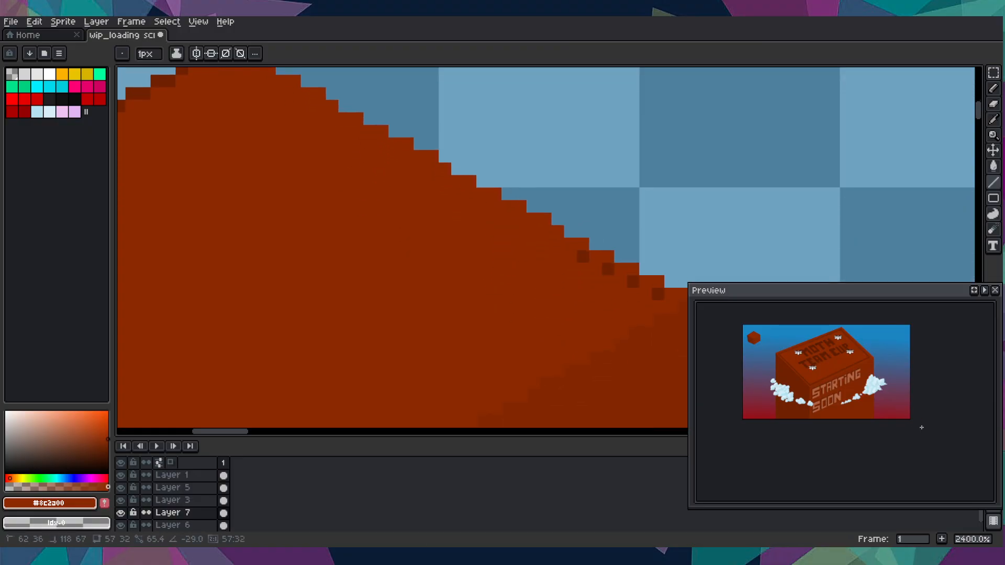
scroll(478, 272, down, 5)
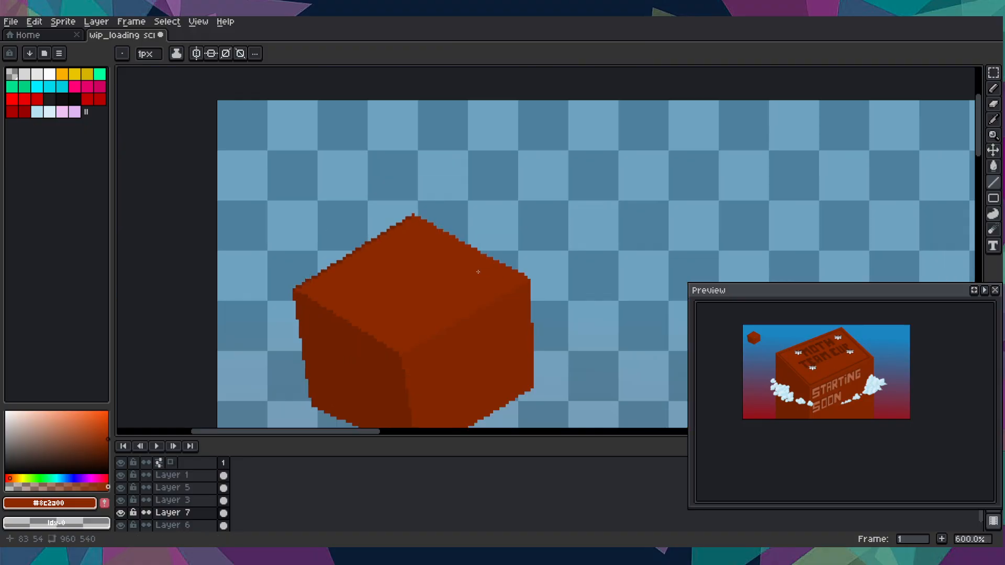
- Draw over the dark outline on the top face's upper left edge with #8c2a00, up to the peak
scroll(310, 253, up, 6)
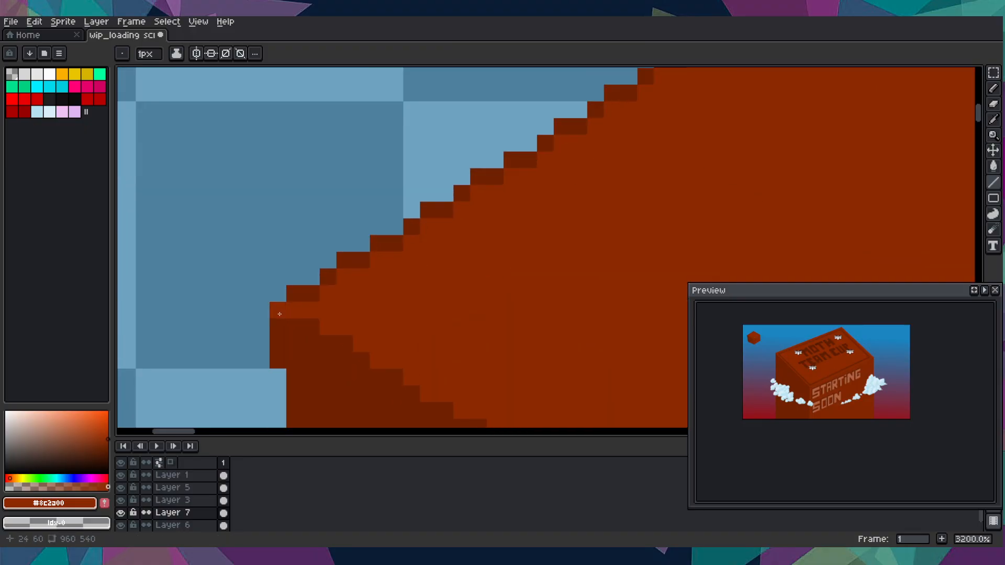
scroll(650, 223, up, 2)
scroll(650, 223, right, 3)
drag(655, 223, 673, 208)
scroll(656, 241, down, 3)
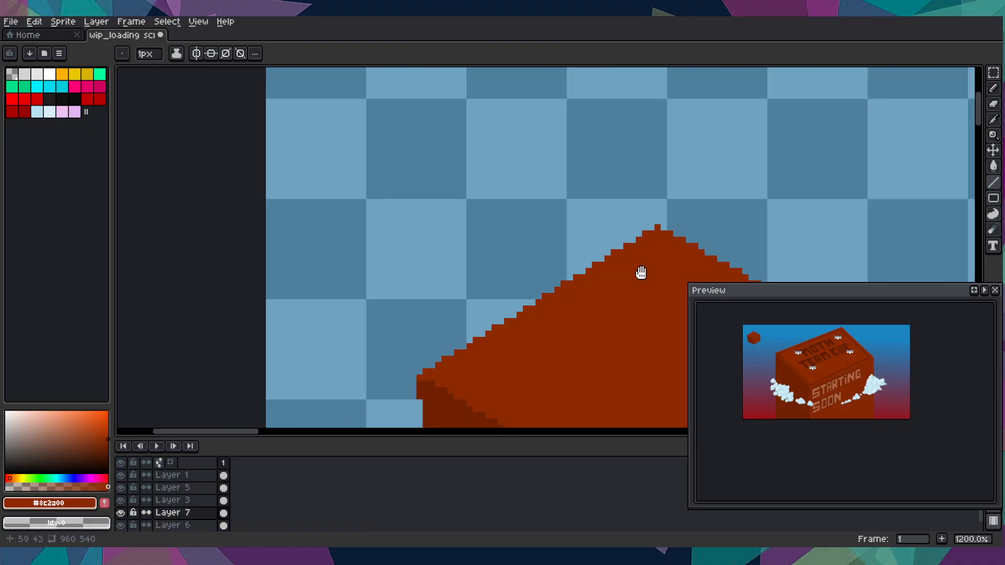
- Fill the small box's top face with a dark grey of hue 18°, saturation 1% and value 33%
scroll(489, 199, down, 8)
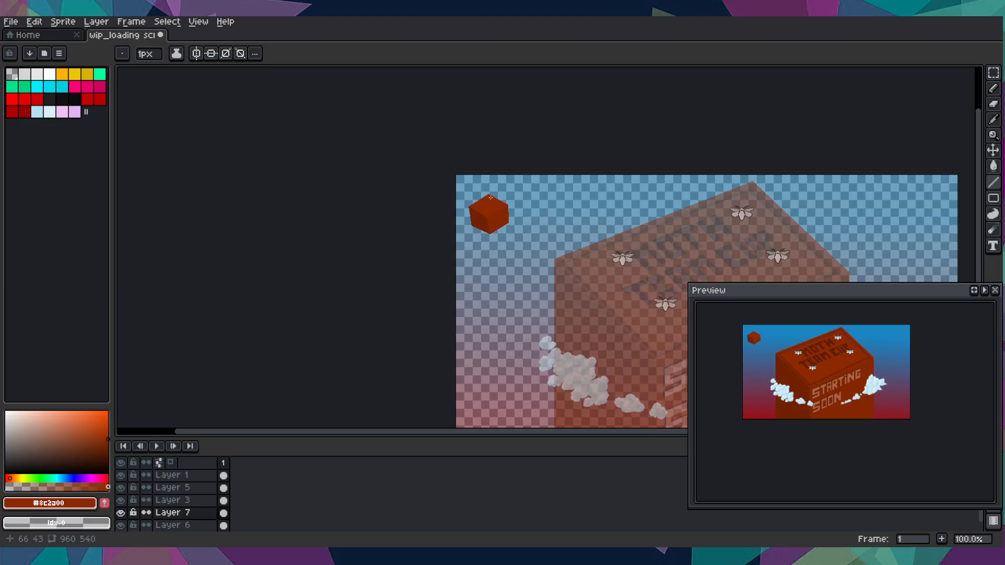
scroll(490, 197, up, 4)
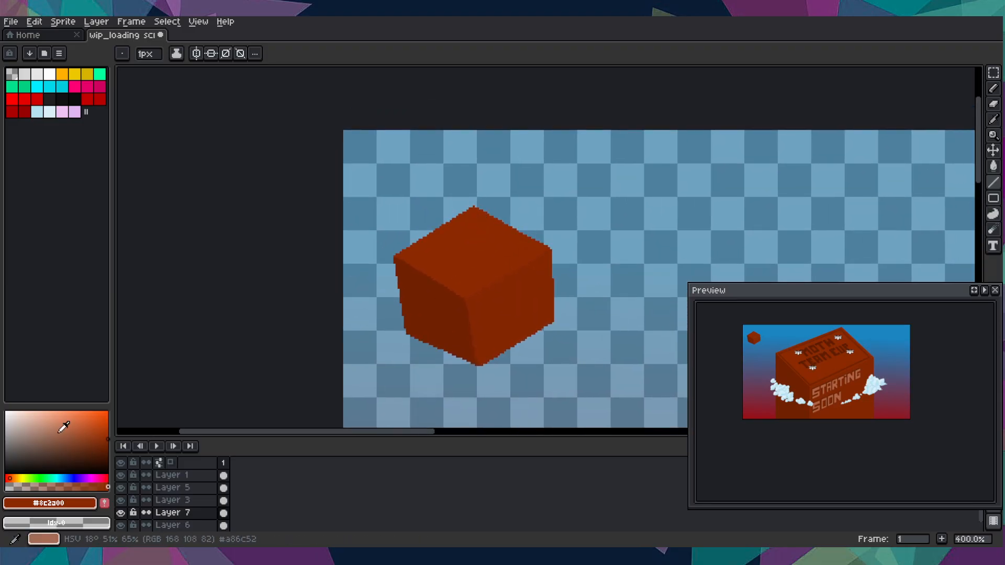
click(7, 454)
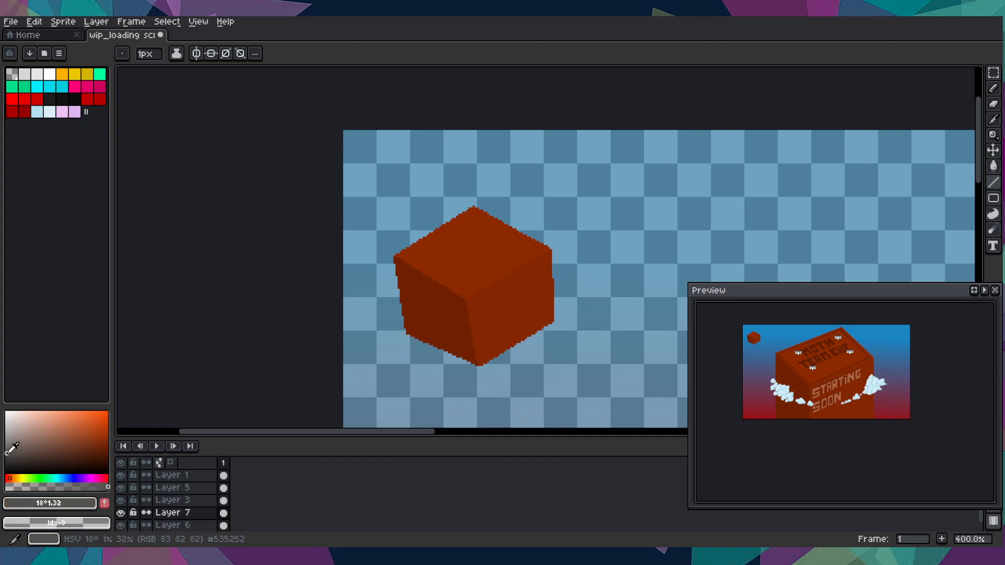
key(g)
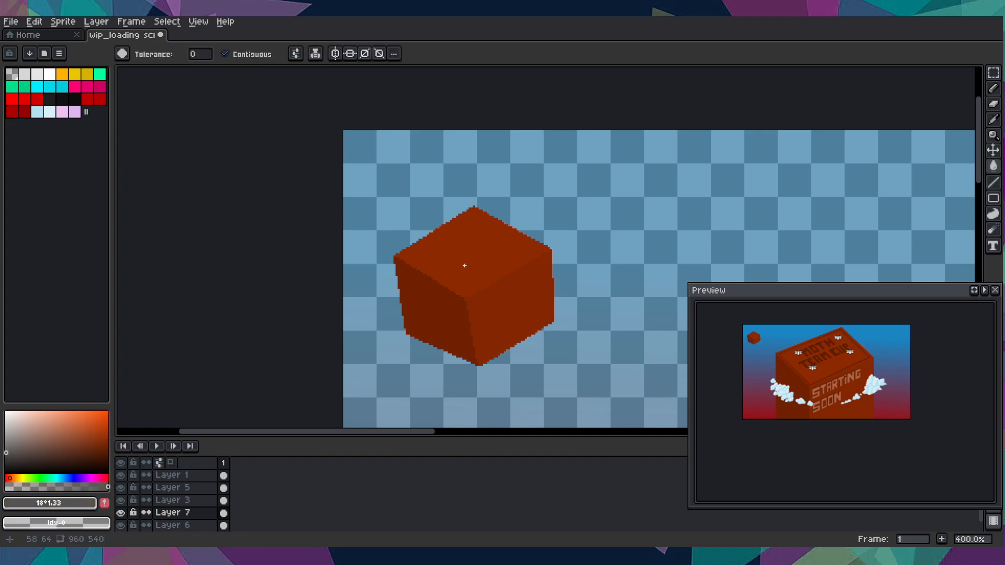
scroll(464, 265, up, 2)
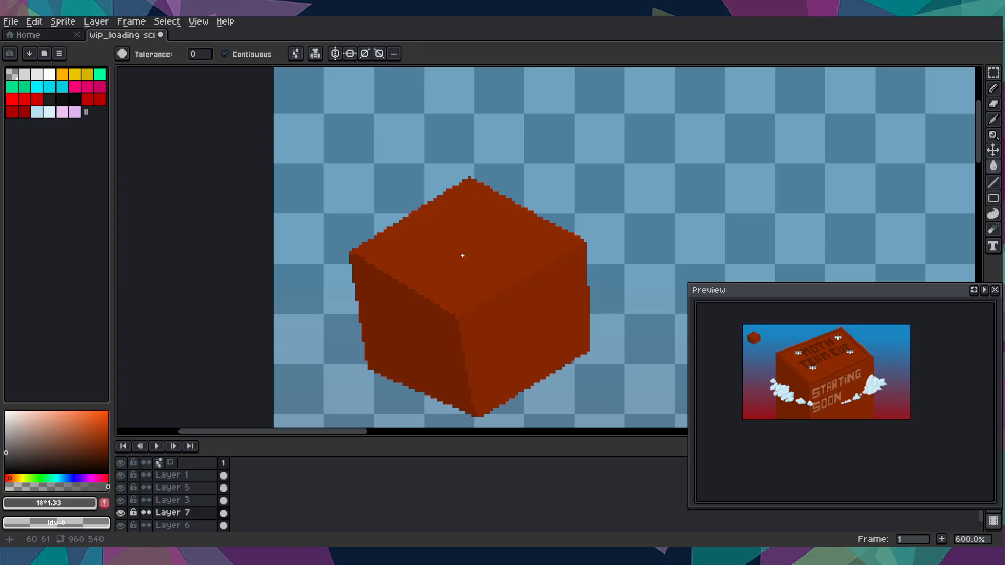
click(463, 256)
- Fill the small box's right face with grey at 29% value and its left face with darker grey at 25% value
click(5, 455)
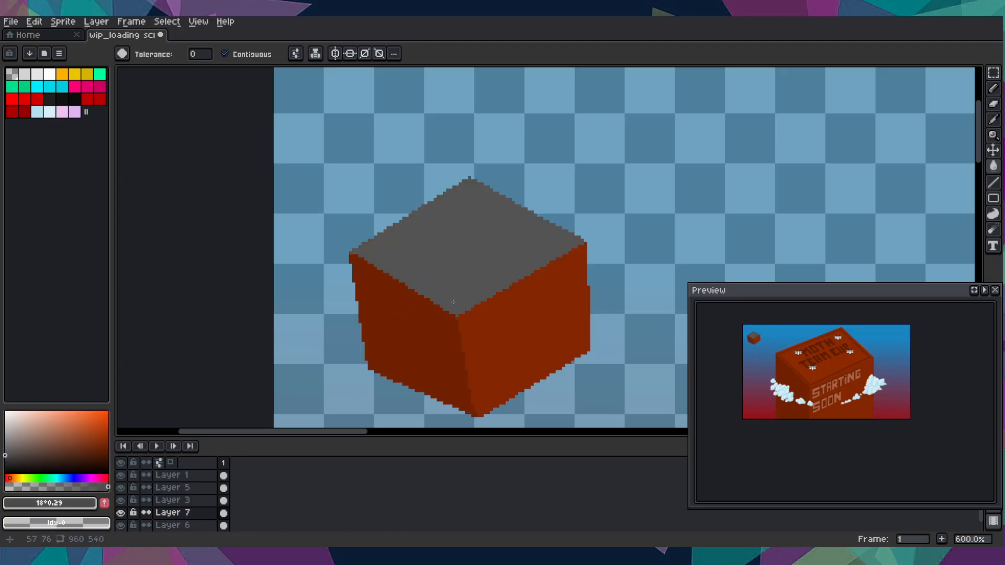
click(516, 323)
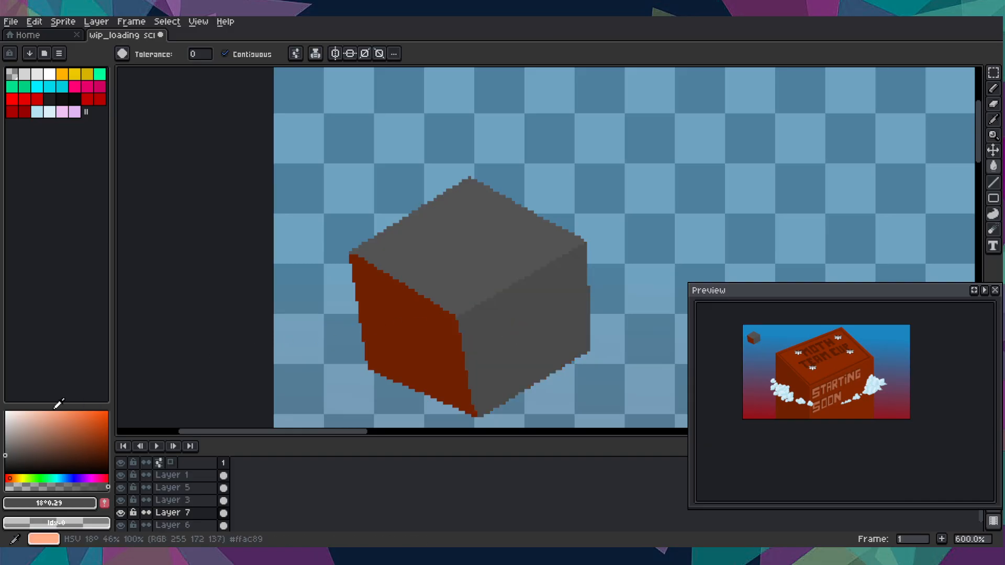
click(6, 458)
click(396, 323)
scroll(396, 323, down, 5)
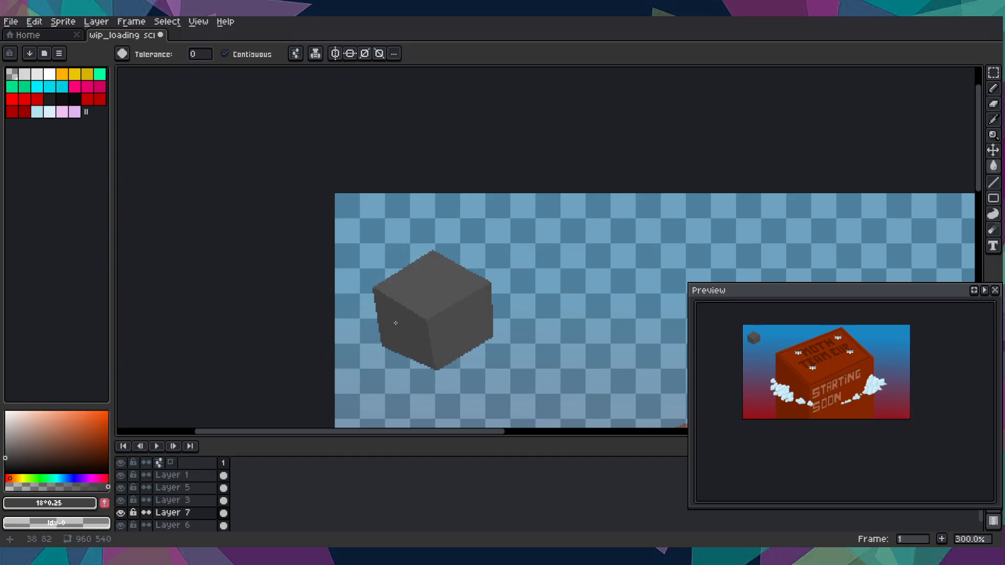
- Sample #555454 from the grey box's top face and outline a tall, narrow tilted face for a second box below it
scroll(394, 322, up, 1)
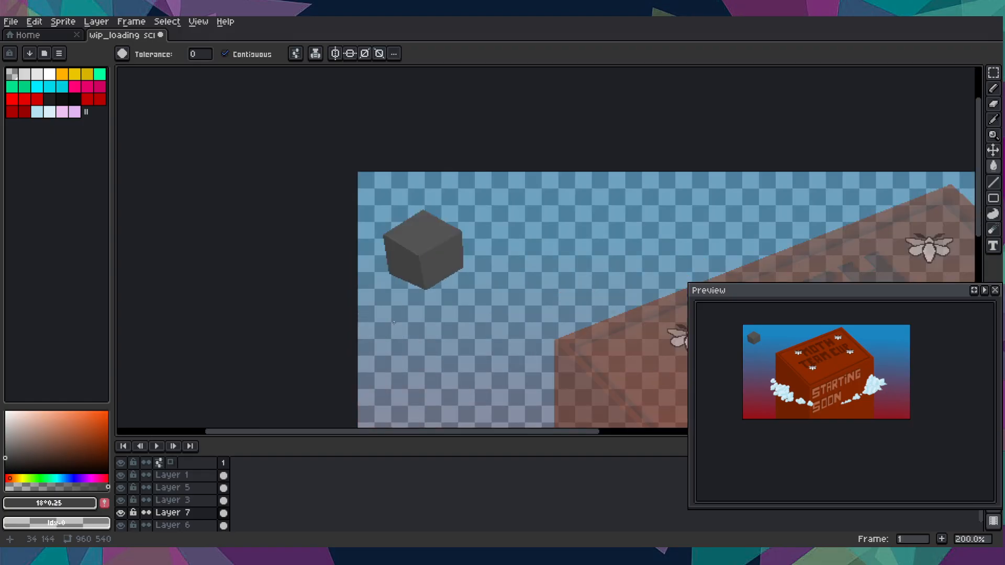
scroll(396, 321, up, 1)
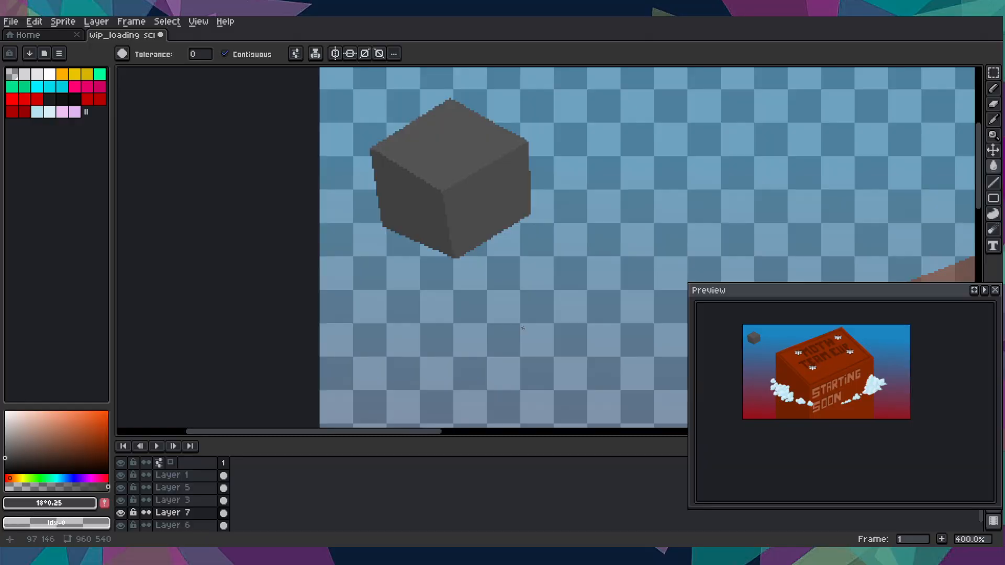
scroll(522, 328, up, 1)
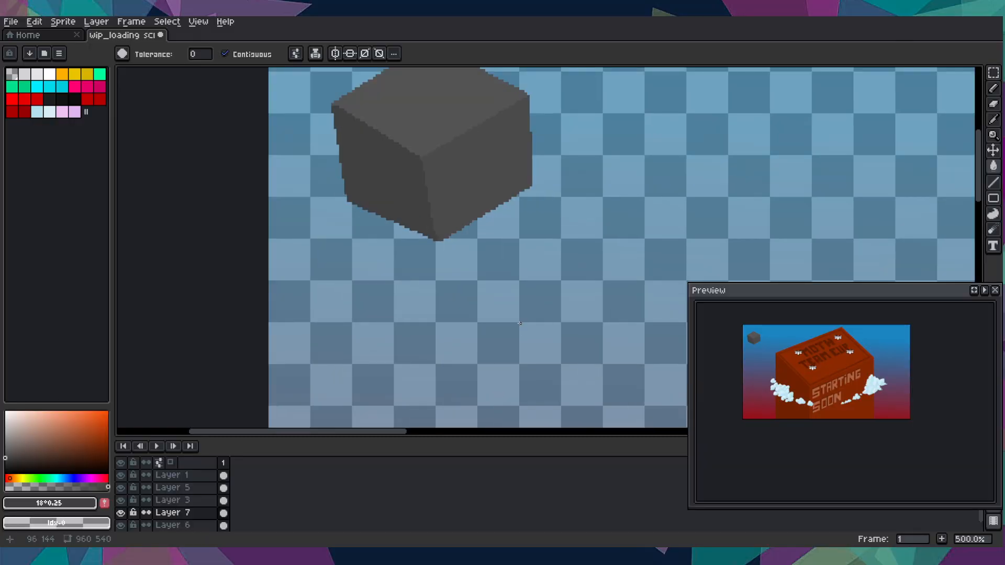
key(i)
click(413, 134)
drag(417, 254, 375, 65)
key(l)
mouse_move(348, 109)
mouse_down()
mouse_move(399, 287)
mouse_move(383, 288)
mouse_move(442, 259)
mouse_move(421, 268)
mouse_move(434, 278)
mouse_move(417, 275)
mouse_move(440, 269)
mouse_move(397, 78)
mouse_move(343, 112)
mouse_move(349, 92)
mouse_move(340, 98)
mouse_up()
drag(340, 98, 358, 156)
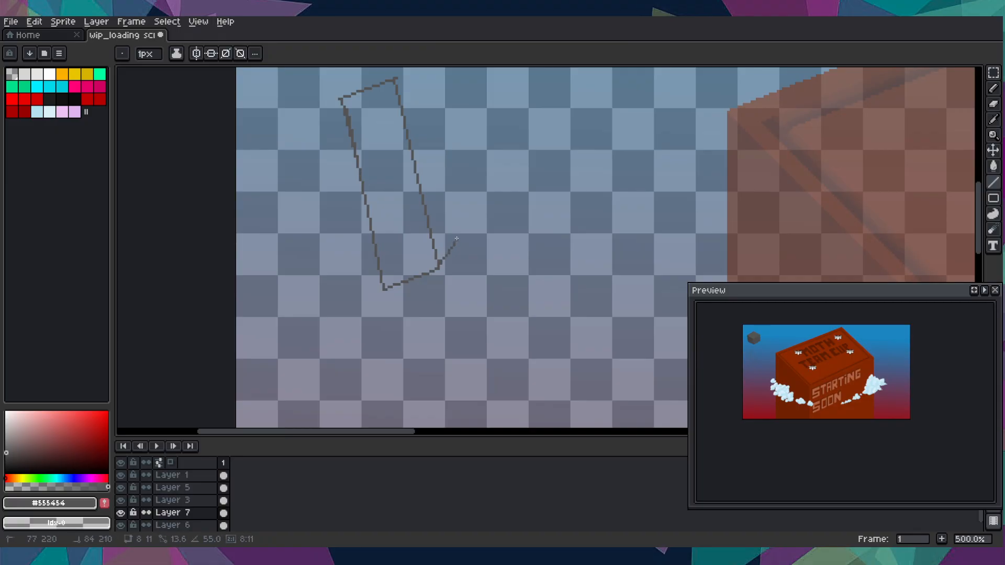
- Complete the tall tilted box's outline with #555454 lines for a narrow right side face and a small slanted top face
drag(458, 236, 458, 236)
drag(458, 236, 417, 106)
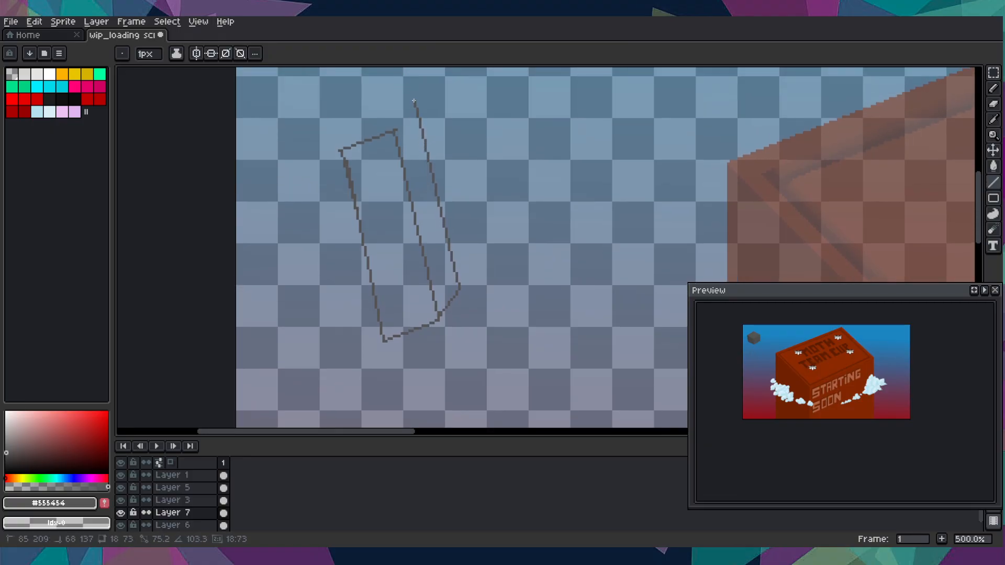
key(ctrl+z)
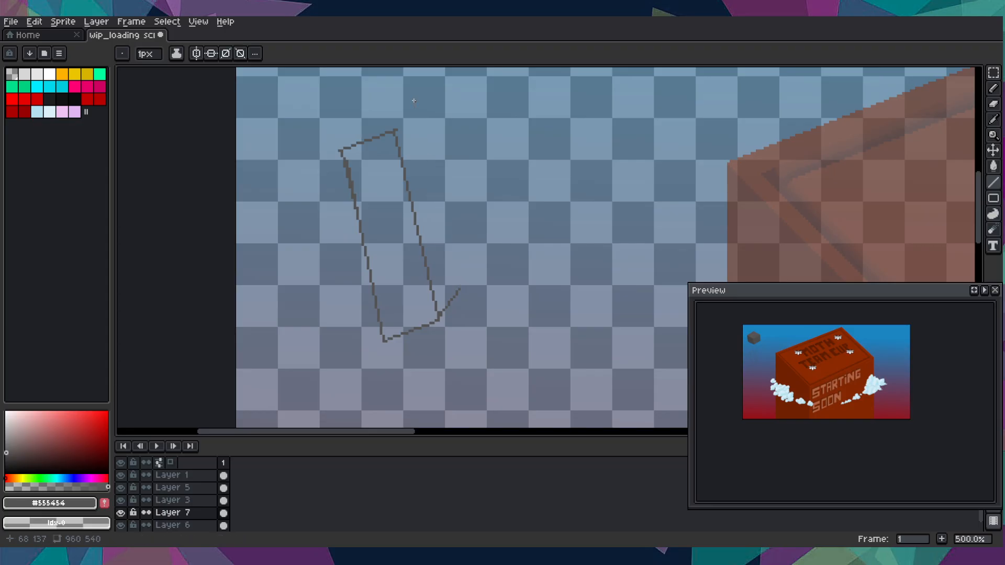
scroll(442, 313, up, 4)
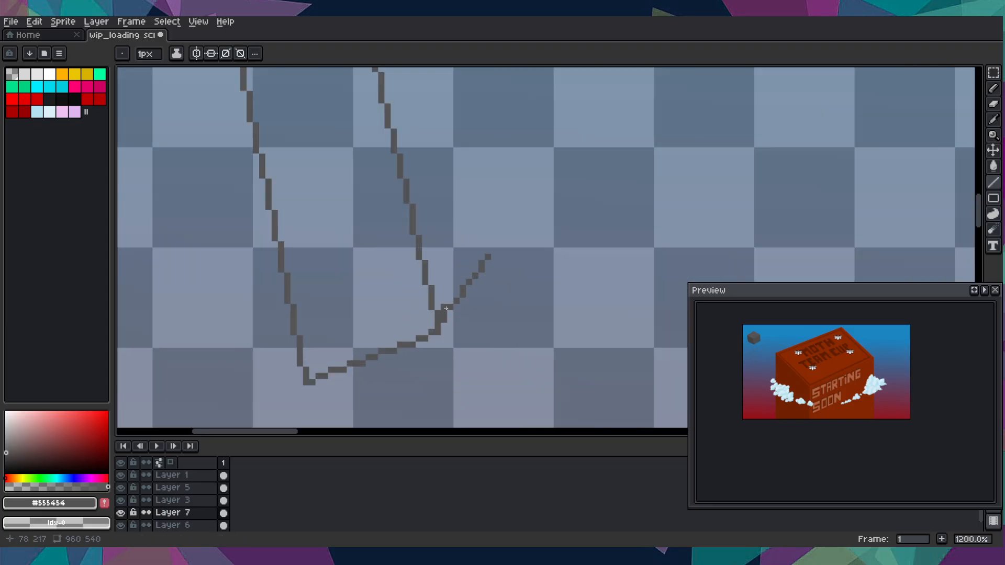
mouse_move(443, 314)
mouse_down()
mouse_move(490, 253)
mouse_move(439, 326)
mouse_move(476, 256)
mouse_move(464, 246)
mouse_up()
scroll(474, 213, down, 1)
drag(472, 203, 398, 71)
drag(395, 63, 473, 182)
drag(372, 250, 464, 240)
scroll(474, 176, down, 4)
- Fill the tall box's top face with #555454 and its narrow right face with #404040 sampled from the small box's left face
key(i)
key(g)
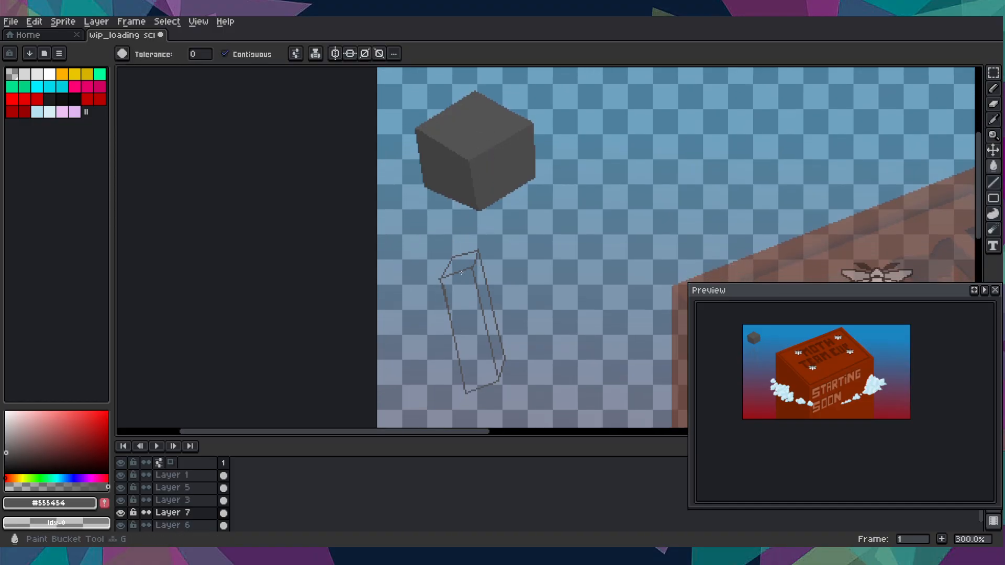
click(460, 262)
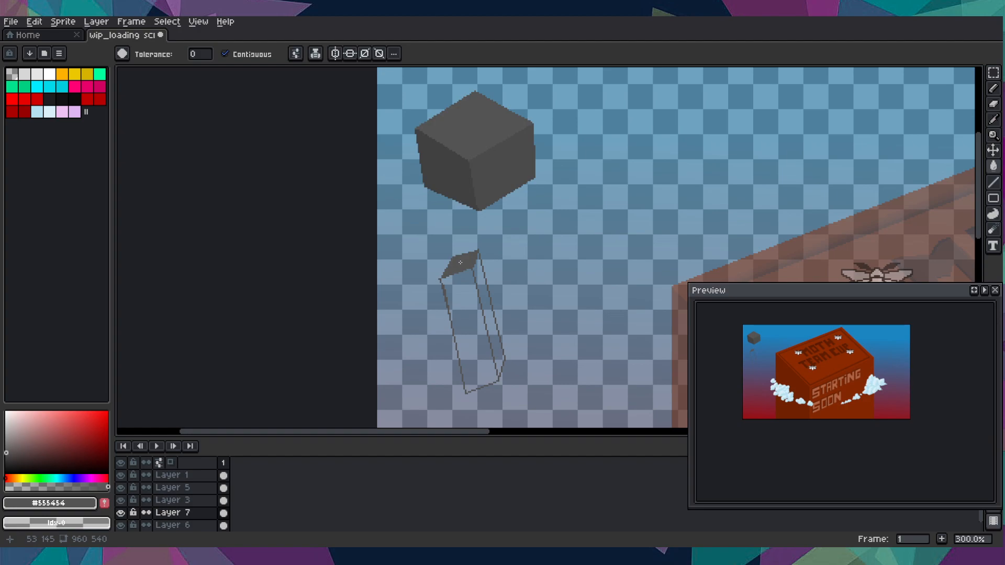
key(i)
click(459, 190)
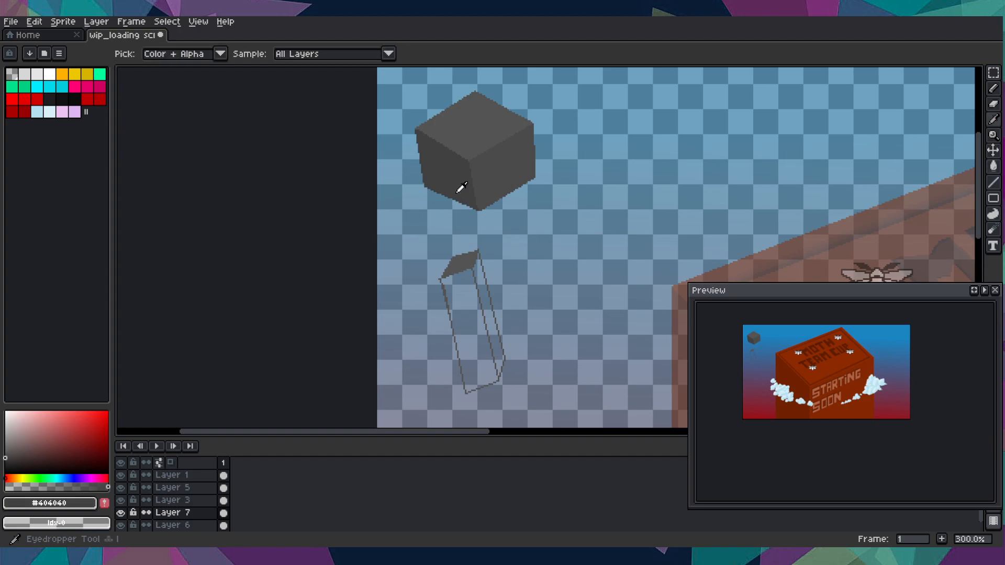
key(g)
click(493, 328)
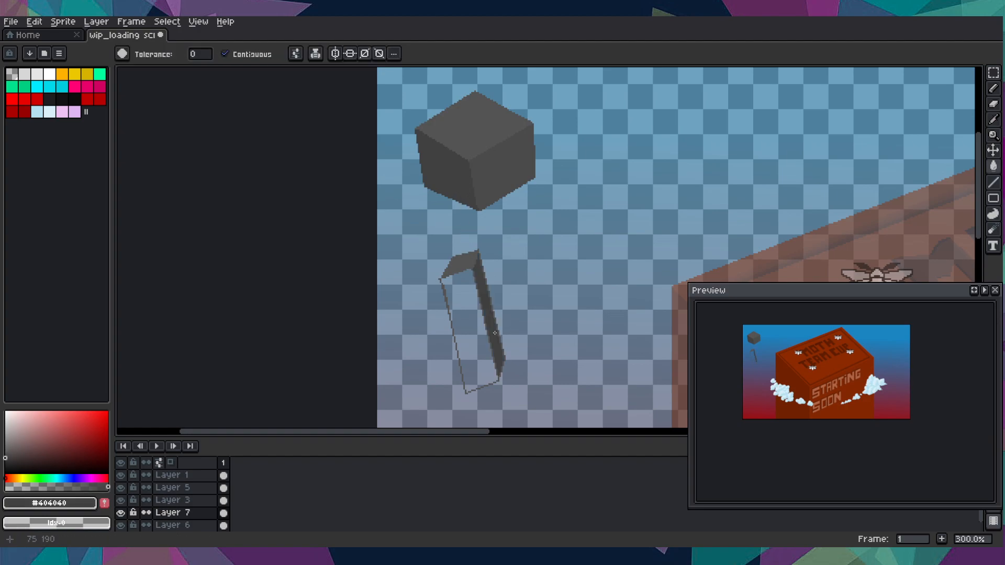
- Sample #4a4a4a from the small box's right face and fill the tall box's front face with it
key(i)
click(508, 175)
key(g)
click(461, 330)
key(1)
key(3)
key(1)
key(3)
scroll(471, 330, up, 1)
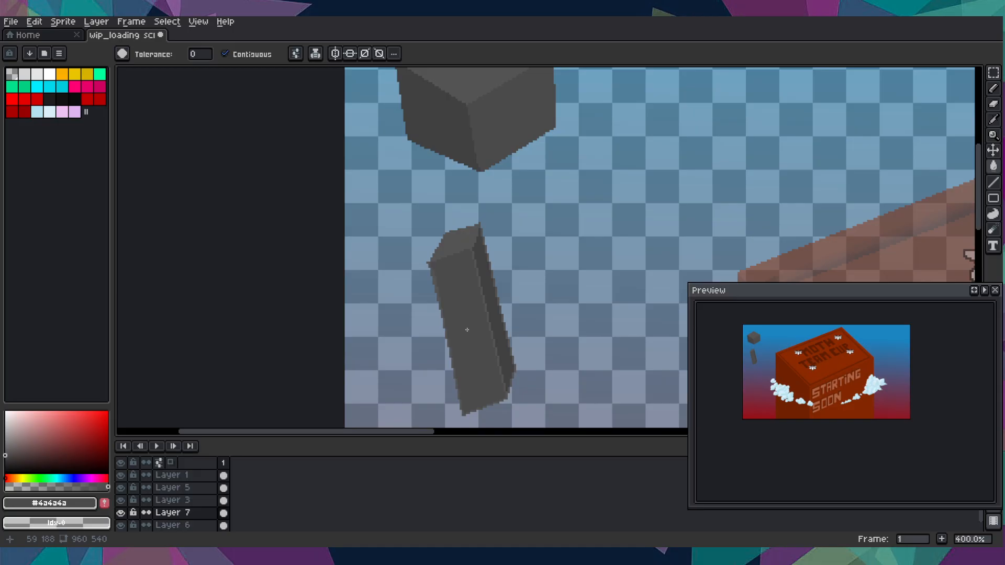
- Draw over the lighter outline along the tall box's front-left edge with #4a4a4a
drag(471, 330, 449, 254)
key(l)
scroll(439, 272, up, 2)
mouse_move(429, 295)
mouse_down()
mouse_move(417, 294)
mouse_move(453, 421)
mouse_up()
scroll(403, 255, up, 1)
drag(424, 331, 433, 405)
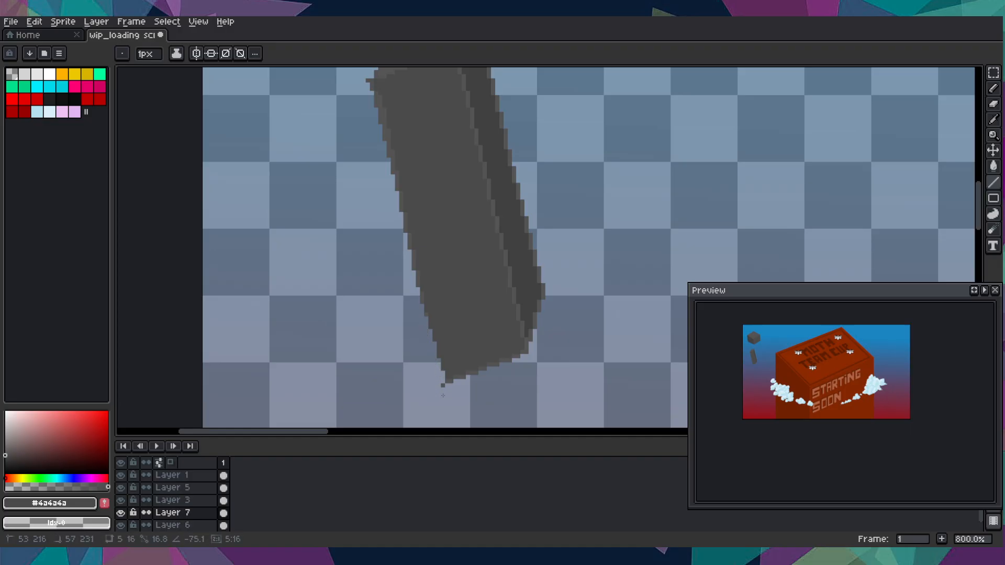
scroll(443, 386, down, 3)
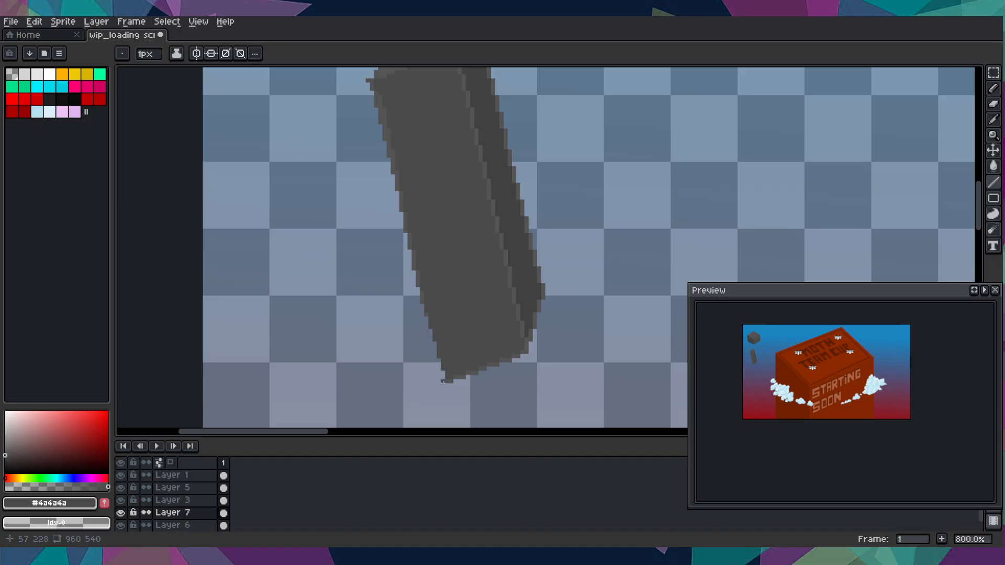
scroll(502, 259, up, 3)
scroll(490, 278, down, 3)
scroll(486, 294, up, 3)
- Sample #404040 from the tall box's right face and draw over the lighter outline along that face's outer edges
alt+click(458, 290)
scroll(426, 285, up, 4)
drag(406, 154, 433, 285)
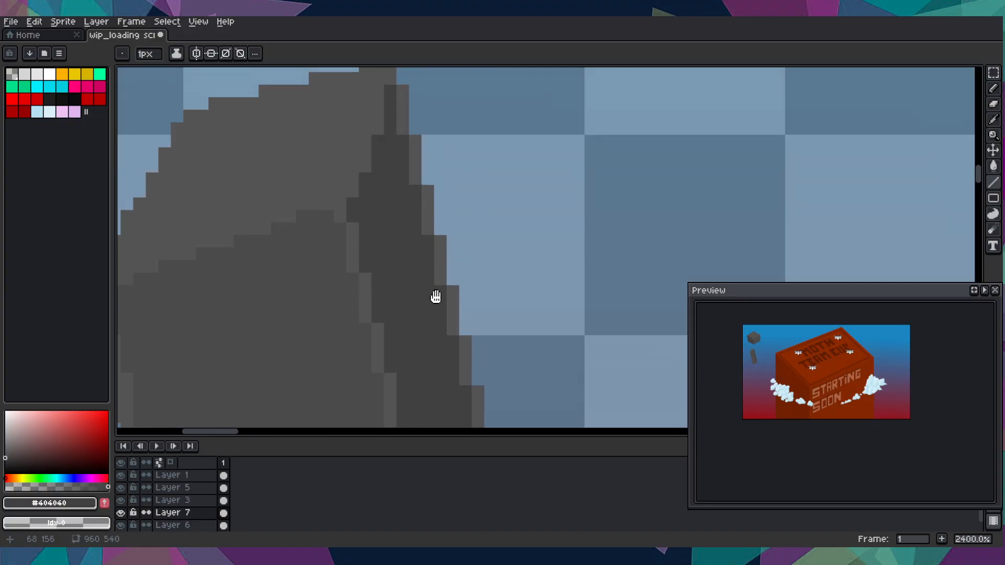
mouse_move(406, 142)
mouse_down()
mouse_move(435, 285)
mouse_move(576, 424)
mouse_move(692, 427)
mouse_move(610, 288)
mouse_move(447, 162)
mouse_move(479, 193)
mouse_move(488, 162)
mouse_move(525, 316)
mouse_up()
scroll(479, 193, down, 7)
scroll(476, 134, up, 7)
scroll(524, 316, down, 5)
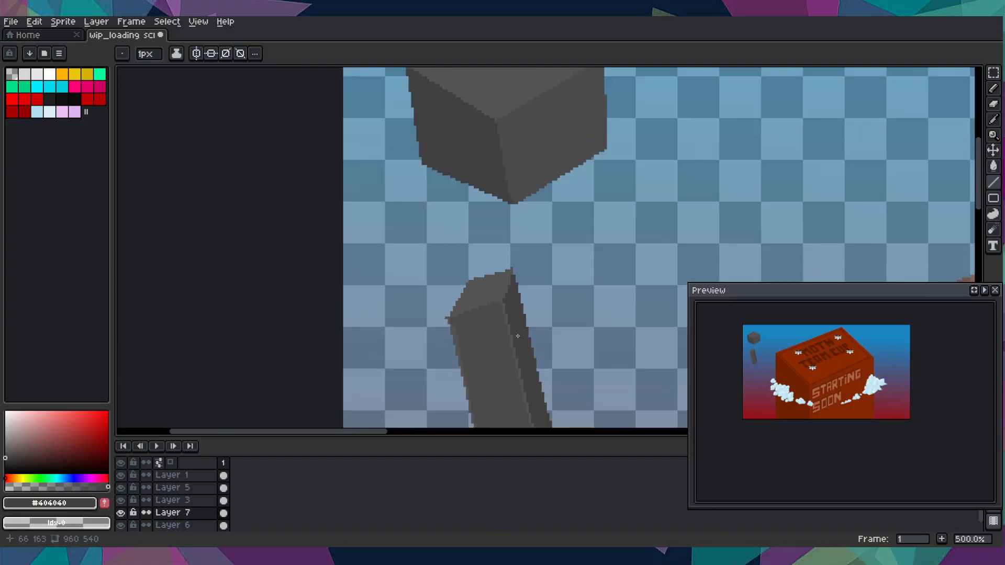
scroll(440, 128, up, 4)
scroll(431, 412, up, 7)
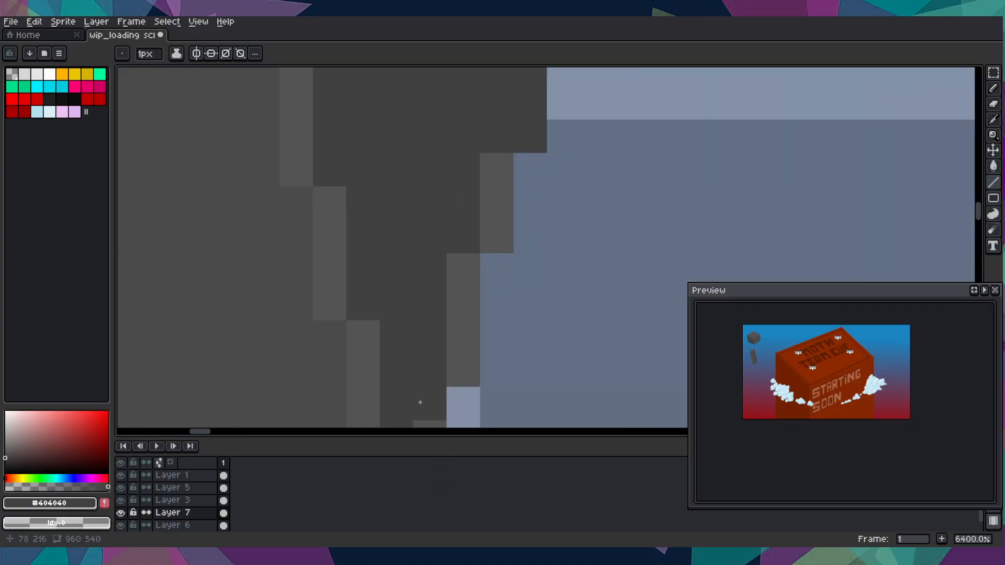
drag(393, 304, 464, 191)
scroll(465, 192, down, 2)
scroll(464, 190, down, 4)
scroll(451, 190, up, 3)
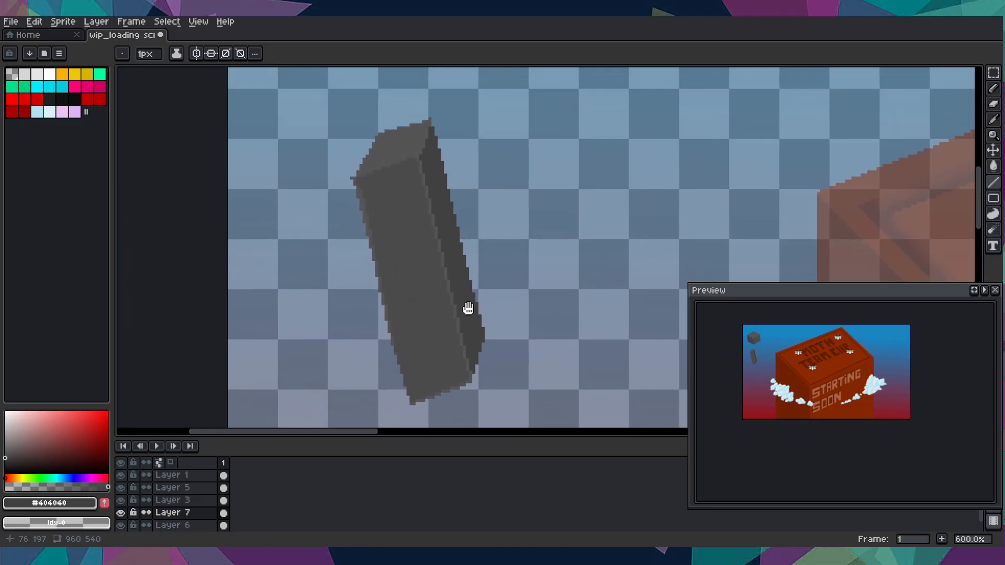
- Sample #4a4a4a, clean up the stray pixels at the front face's upper left corner and fill its left outline with that grey
scroll(417, 175, up, 3)
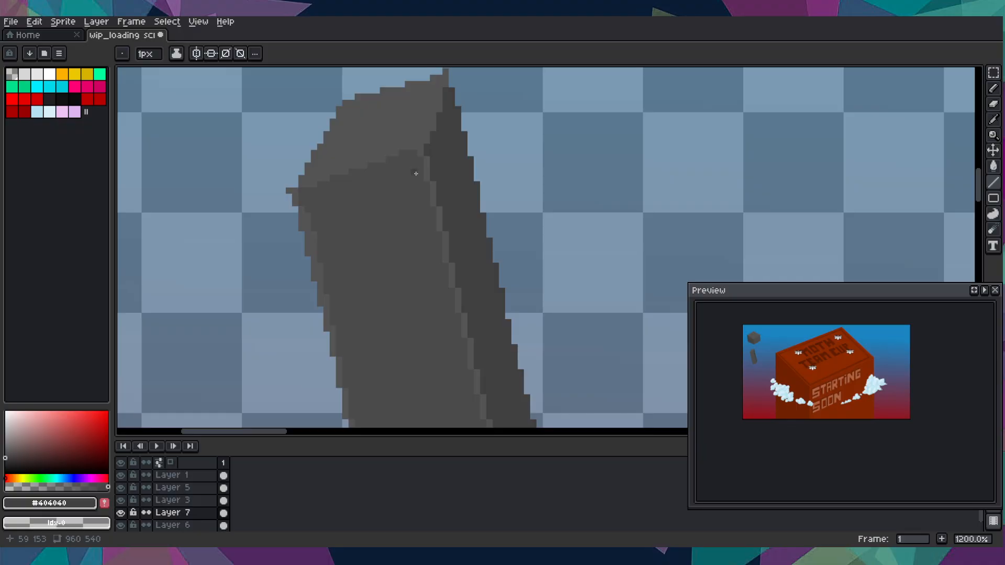
key(i)
click(409, 187)
drag(359, 251, 423, 214)
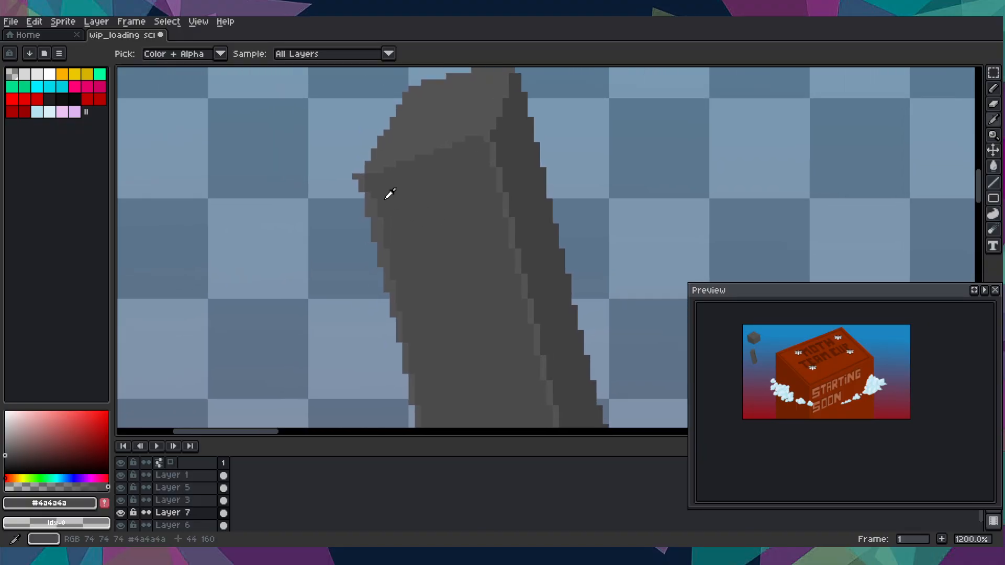
key(b)
scroll(350, 183, up, 4)
key(ctrl+z)
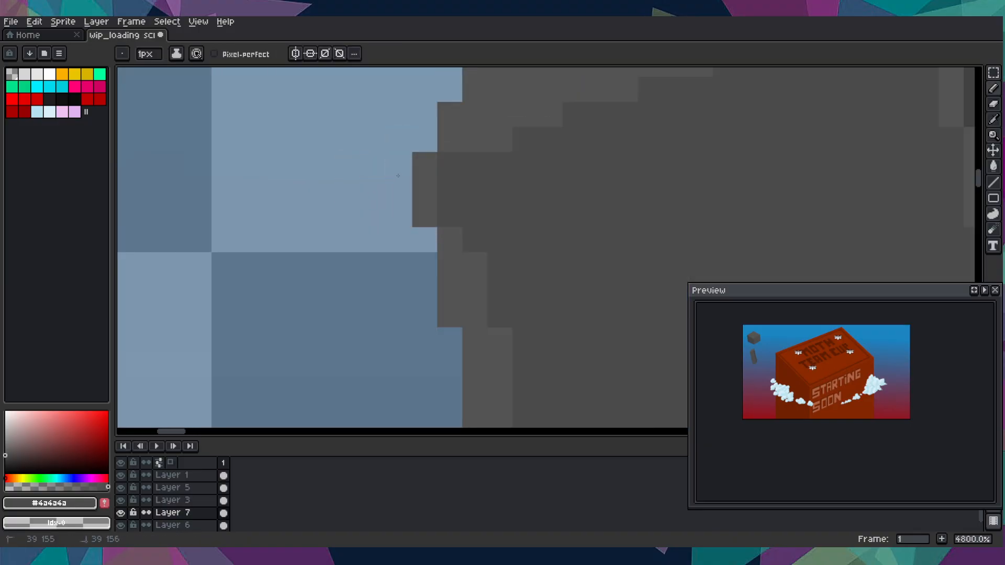
key(ctrl+z)
scroll(422, 230, down, 8)
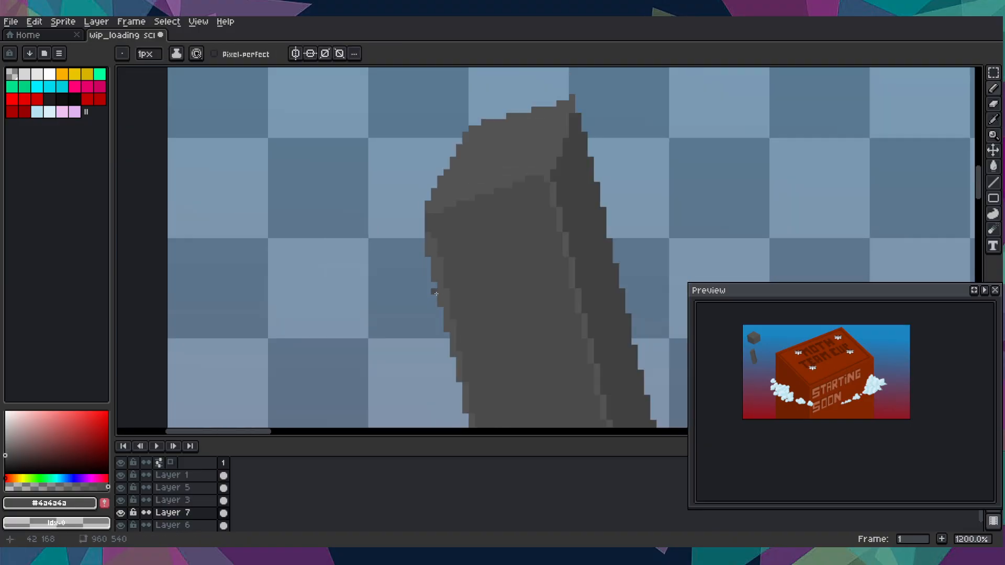
scroll(422, 235, up, 3)
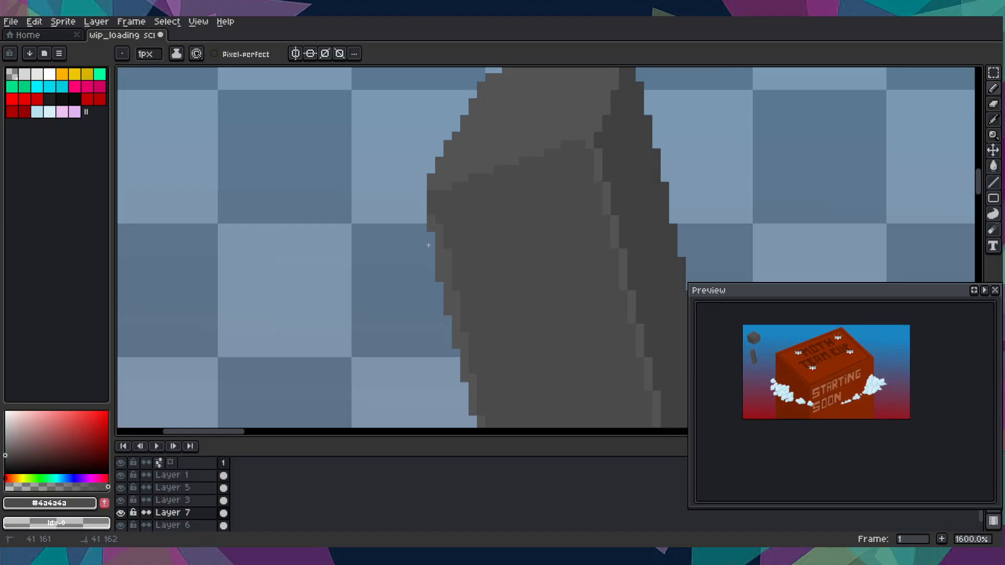
key(g)
click(439, 273)
scroll(445, 298, down, 4)
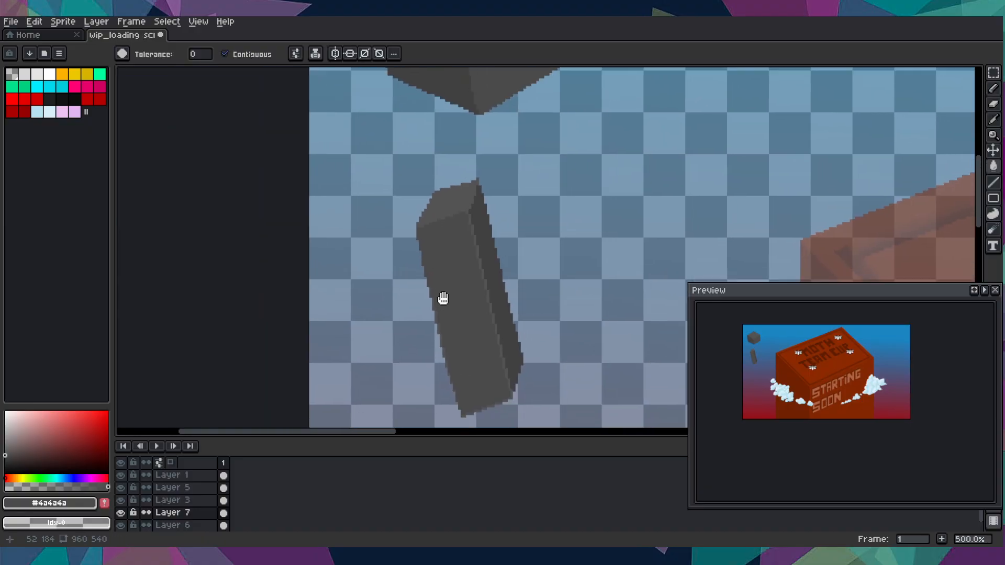
- Draw over the lighter outline along the front face's bottom edge and its shared edge with the right face using #4a4a4a
scroll(447, 308, up, 8)
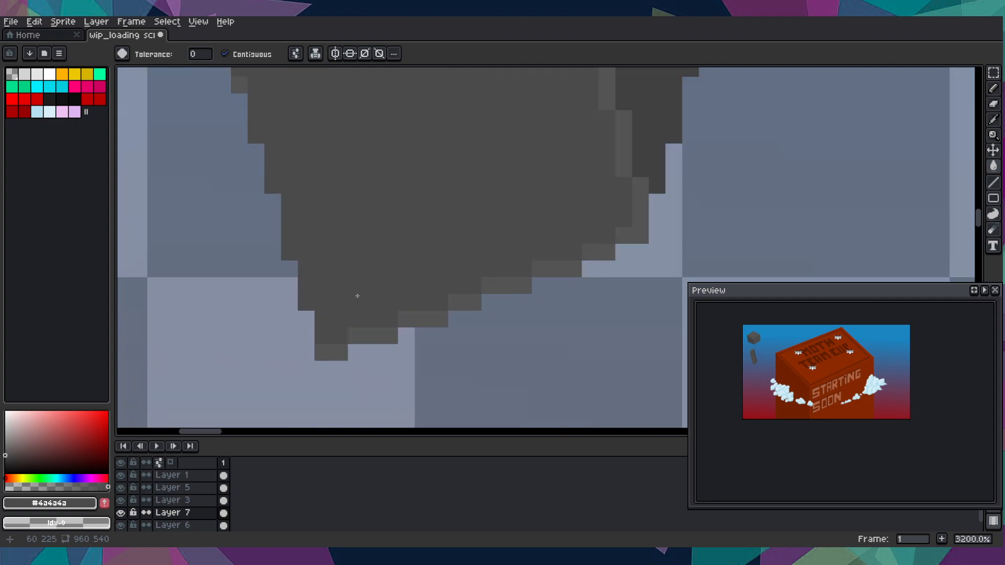
key(b)
scroll(344, 335, up, 1)
mouse_move(314, 352)
mouse_down()
mouse_move(723, 170)
mouse_move(780, 179)
mouse_up()
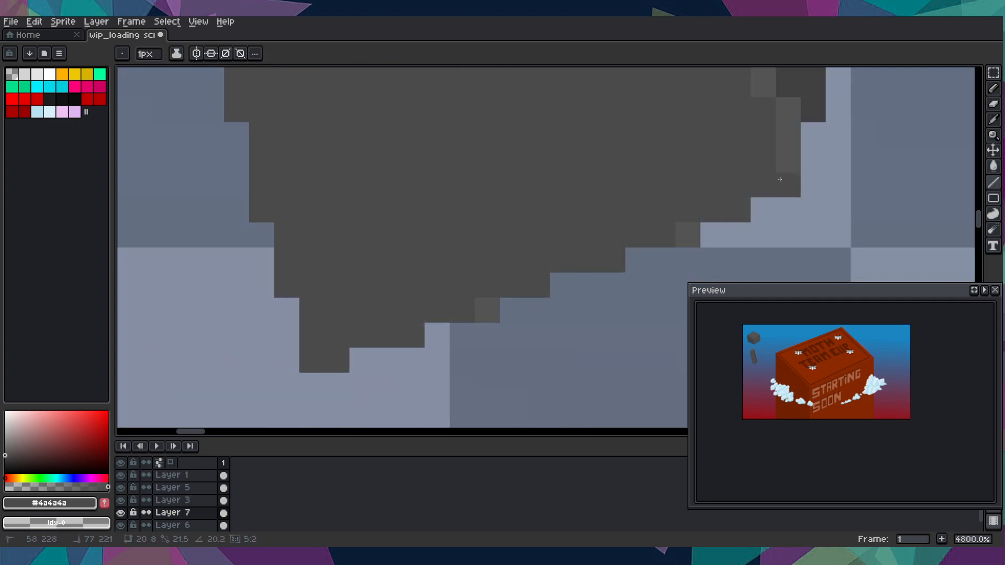
click(488, 310)
click(687, 234)
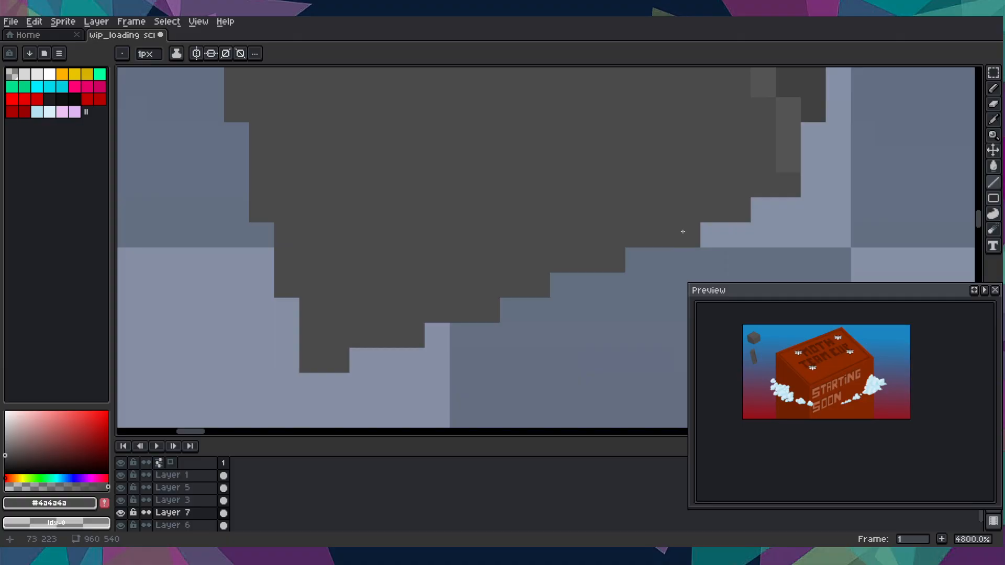
scroll(679, 167, down, 2)
mouse_move(680, 167)
mouse_down()
mouse_move(631, 246)
mouse_move(584, 295)
mouse_move(483, 69)
mouse_move(426, 67)
mouse_move(500, 147)
mouse_move(506, 204)
mouse_move(631, 417)
mouse_up()
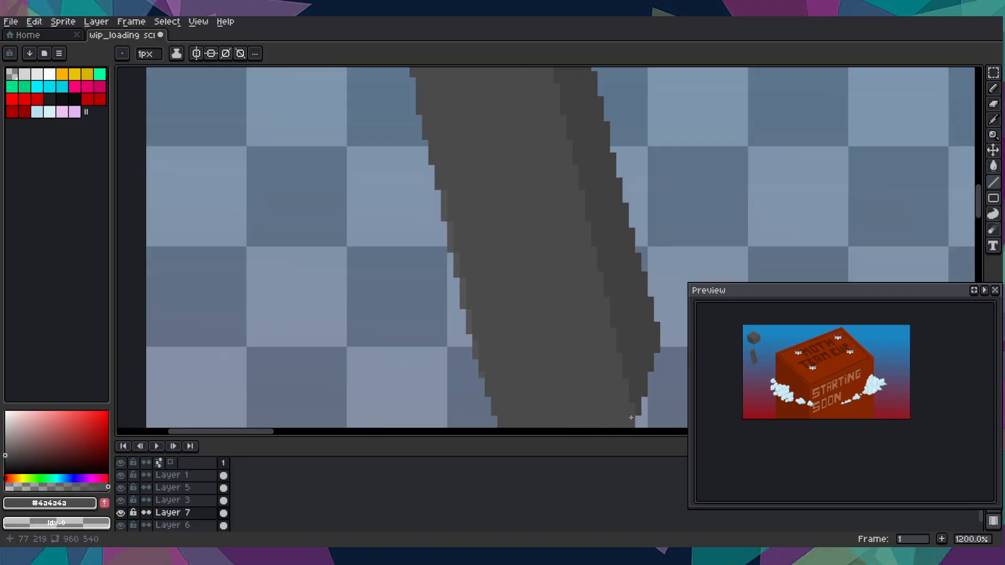
- Touch up the remaining lighter and uneven pixels along the lower part of the tall box's left edge with #4a4a4a
scroll(514, 298, down, 7)
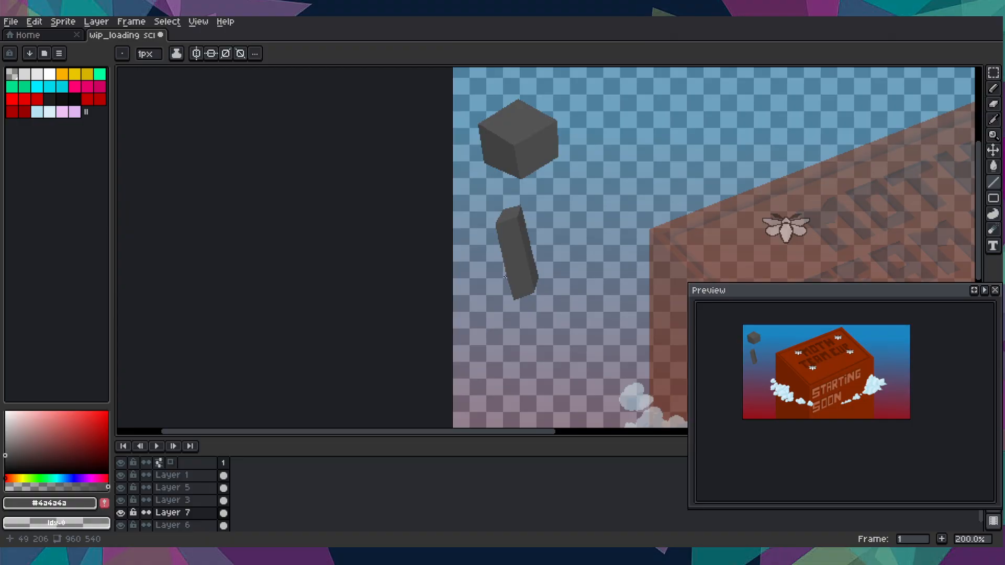
scroll(500, 260, up, 3)
drag(500, 259, 415, 123)
scroll(472, 208, up, 4)
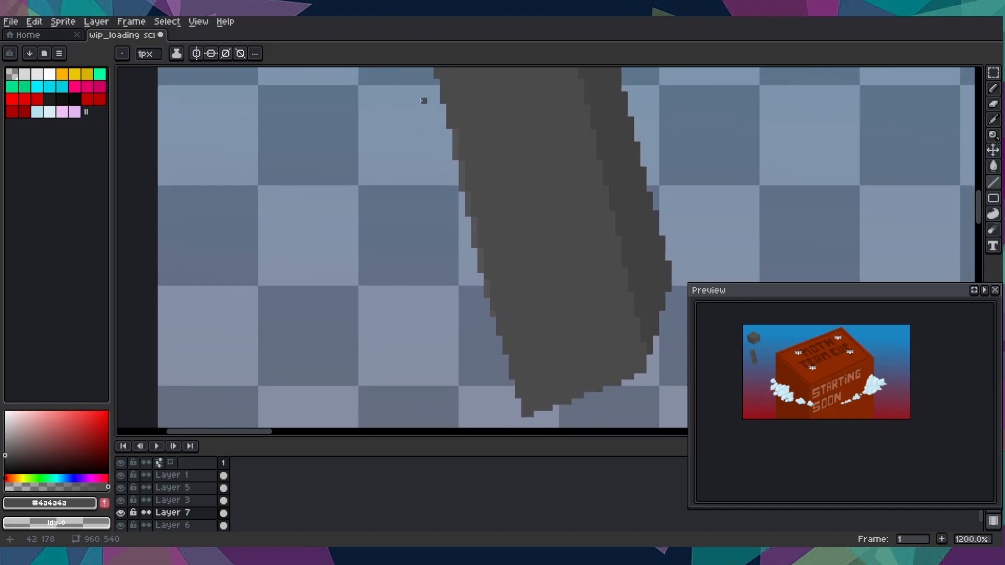
mouse_move(470, 214)
mouse_down()
mouse_move(495, 353)
mouse_move(505, 353)
mouse_move(488, 362)
mouse_up()
key(shift)
scroll(467, 244, up, 4)
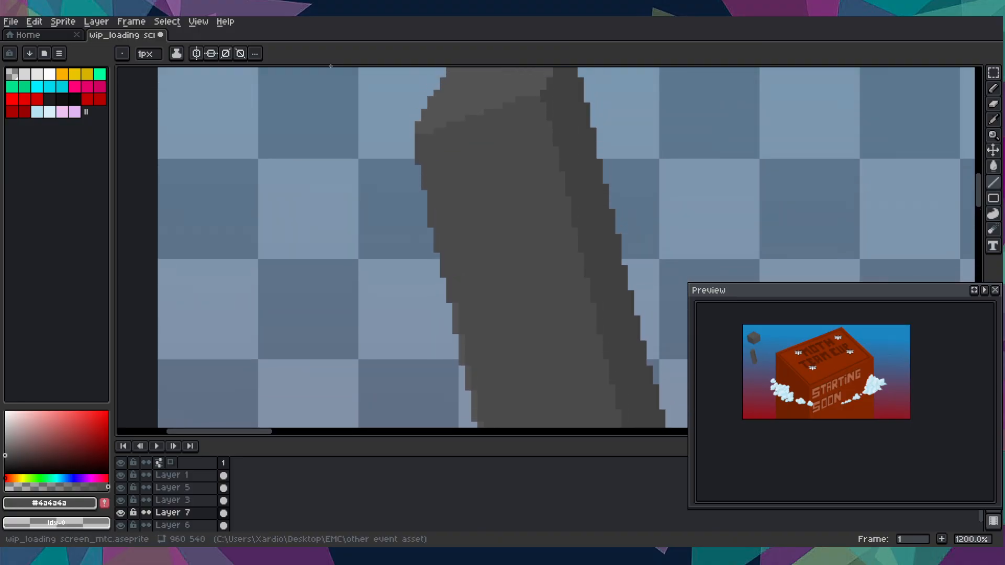
scroll(412, 186, down, 5)
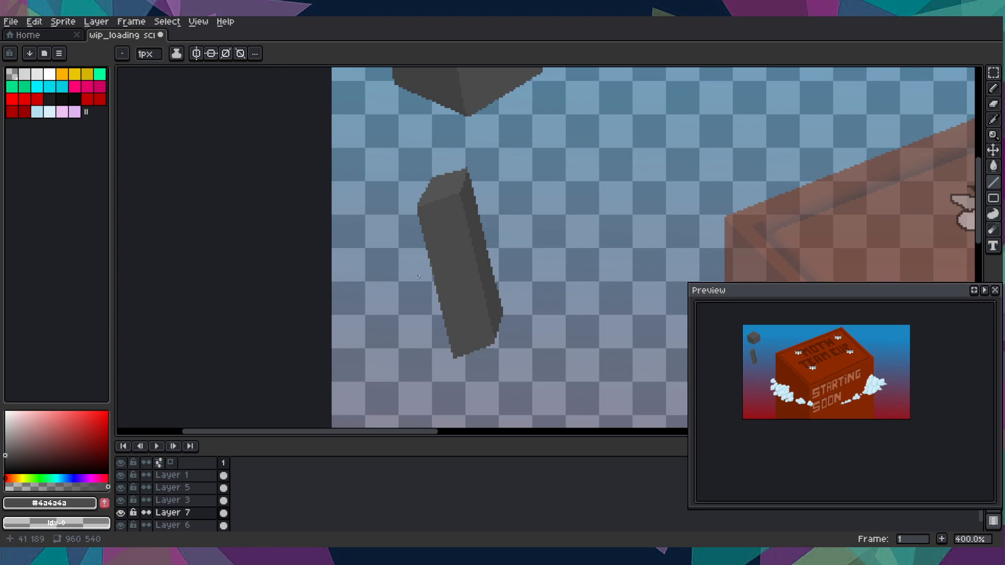
scroll(419, 276, up, 2)
key(alt)
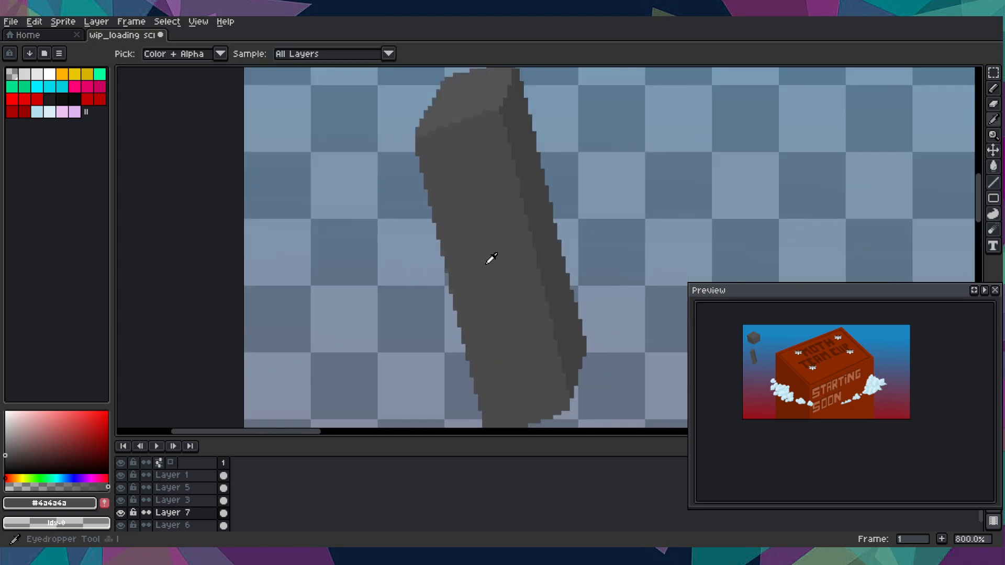
scroll(489, 260, up, 1)
scroll(457, 241, up, 5)
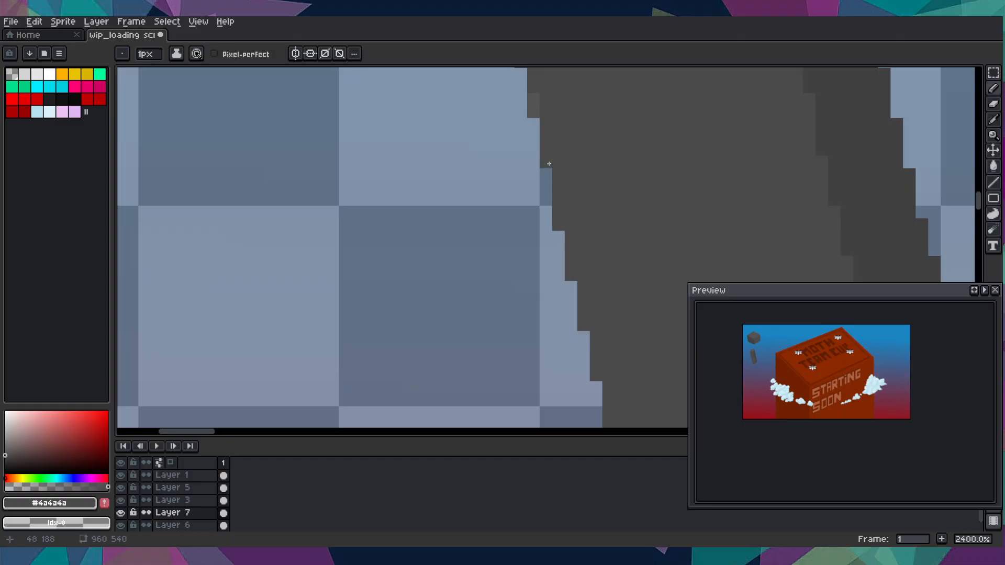
scroll(531, 107, down, 8)
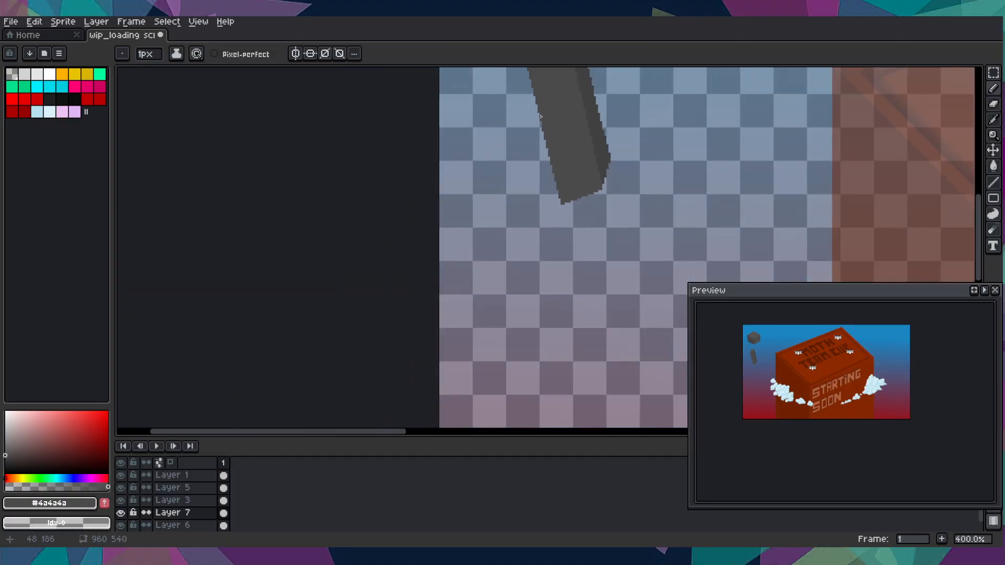
scroll(483, 304, down, 3)
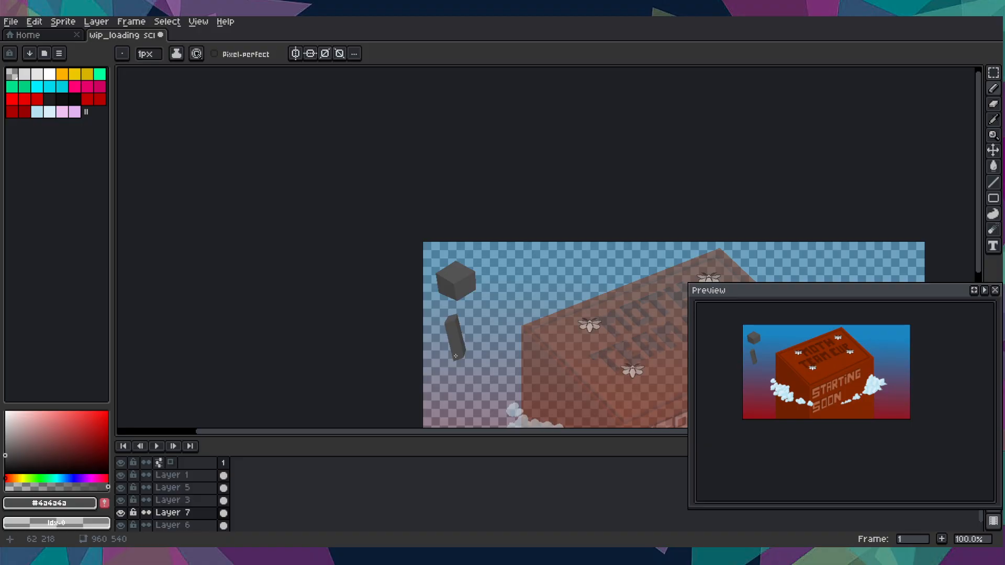
scroll(455, 356, up, 2)
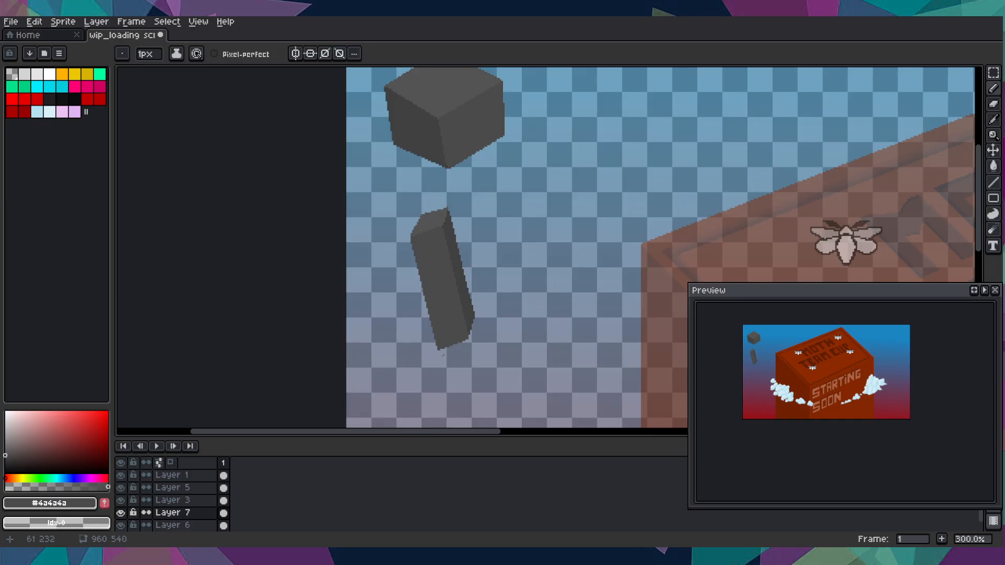
drag(520, 185, 498, 249)
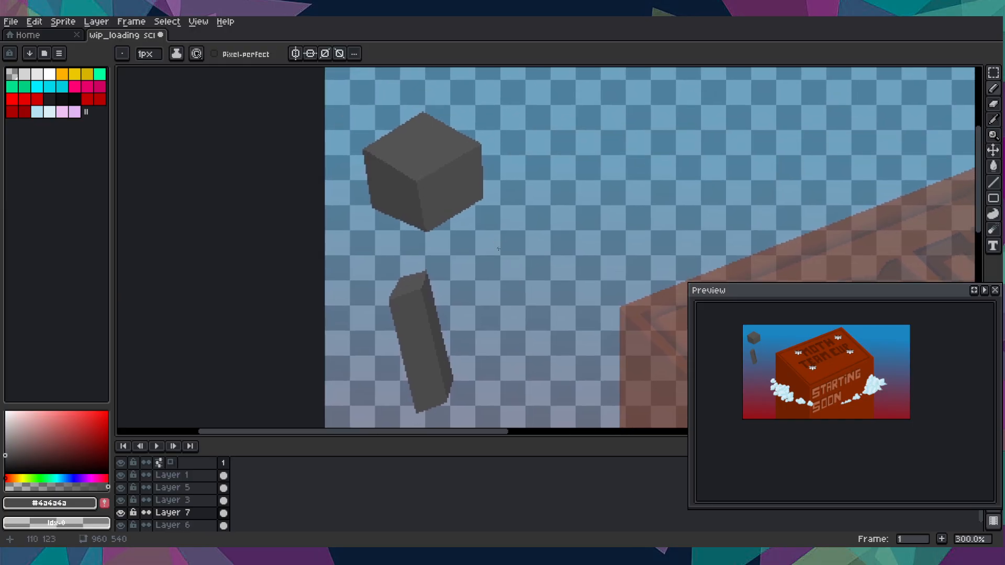
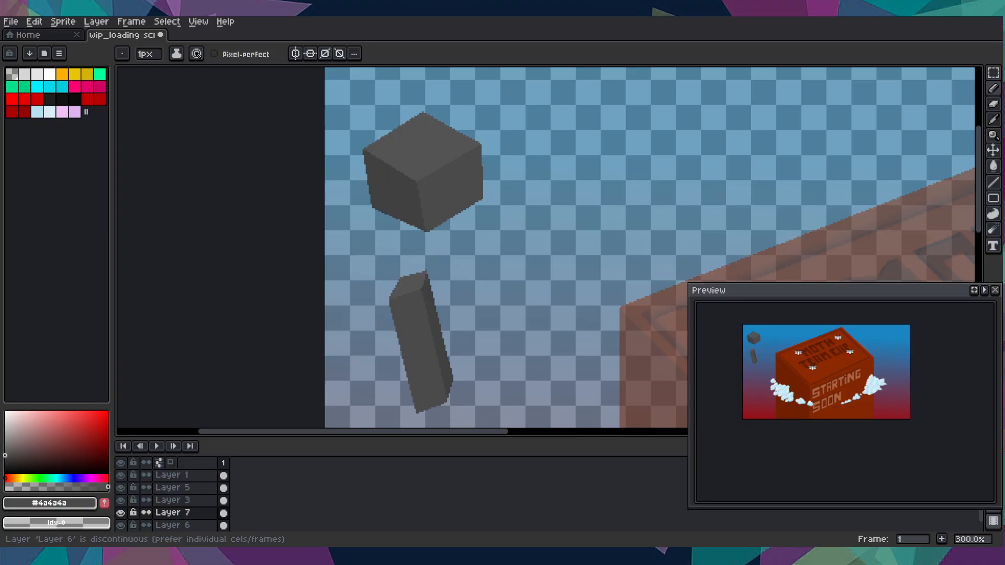
scroll(453, 176, up, 4)
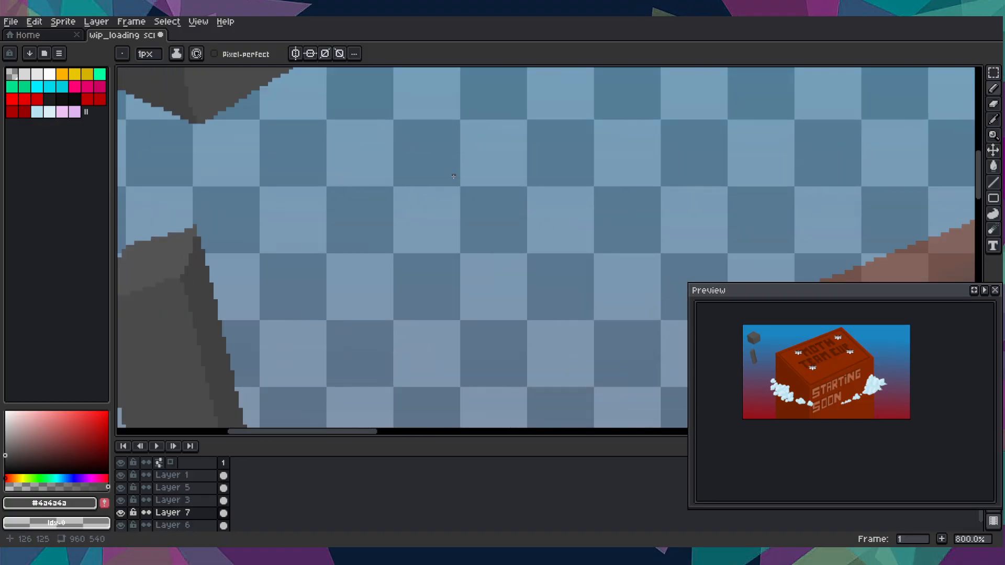
mouse_move(453, 176)
mouse_down()
mouse_move(410, 192)
mouse_move(359, 272)
mouse_up()
scroll(419, 171, up, 1)
key(ctrl+z)
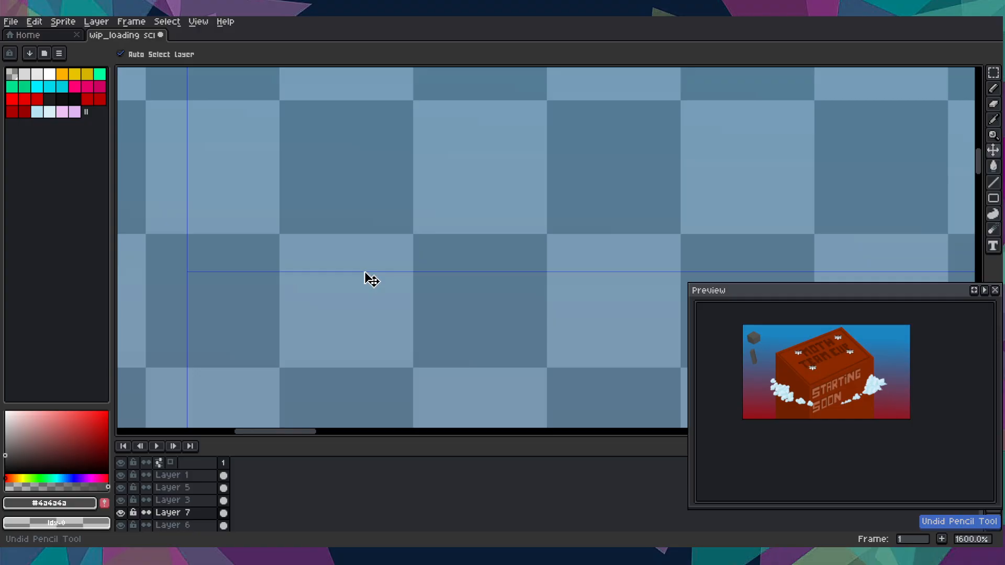
- Draw a small faceted rock wireframe in #4a4a4a with the Line tool, right of the gap between the cube and tall box
key(l)
mouse_move(450, 155)
mouse_down()
mouse_move(356, 268)
mouse_move(459, 339)
mouse_move(554, 210)
mouse_move(497, 203)
mouse_move(450, 155)
mouse_up()
mouse_move(354, 256)
mouse_down()
mouse_move(319, 196)
mouse_move(318, 153)
mouse_move(442, 152)
mouse_up()
mouse_move(307, 157)
mouse_down()
mouse_move(235, 314)
mouse_move(326, 371)
mouse_move(361, 379)
mouse_move(356, 279)
mouse_move(365, 388)
mouse_move(356, 385)
mouse_move(431, 373)
mouse_move(462, 345)
mouse_up()
scroll(457, 342, down, 3)
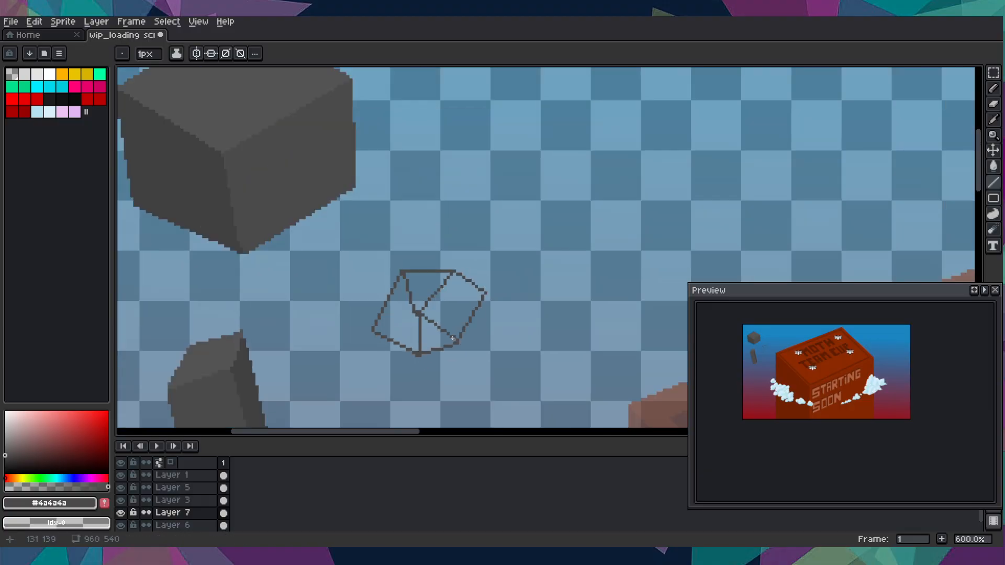
- Cut off the pointed left corner of the rock's outline, replacing it with a short steep edge
scroll(451, 338, down, 1)
scroll(407, 323, up, 5)
mouse_move(324, 313)
mouse_down()
mouse_move(341, 402)
mouse_move(313, 349)
mouse_move(332, 402)
mouse_move(335, 389)
mouse_move(353, 387)
mouse_move(328, 318)
mouse_up()
scroll(319, 395, down, 6)
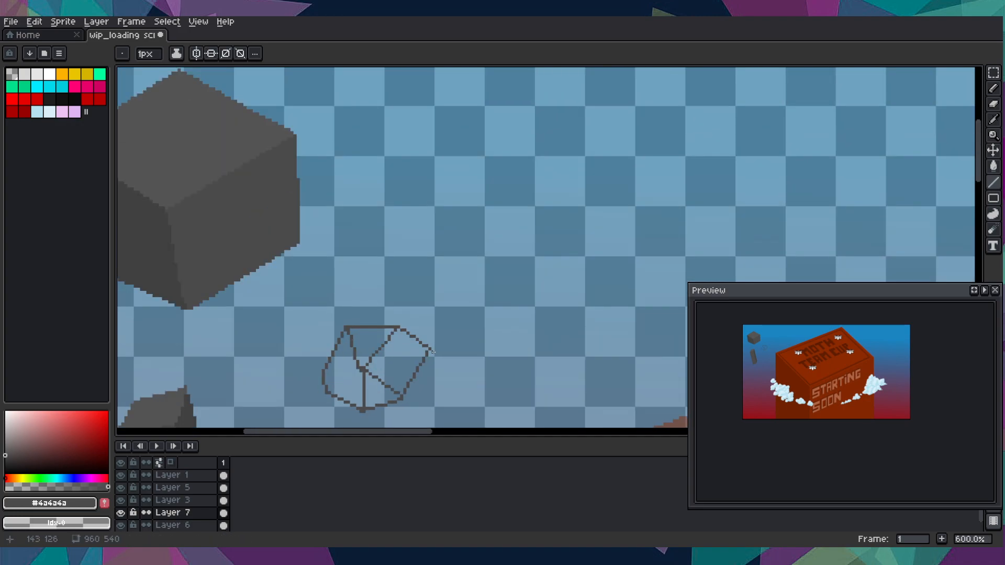
- Redraw the rock's upper right outline closer to its centre and erase the old protruding corner
scroll(365, 403, up, 4)
drag(384, 403, 365, 309)
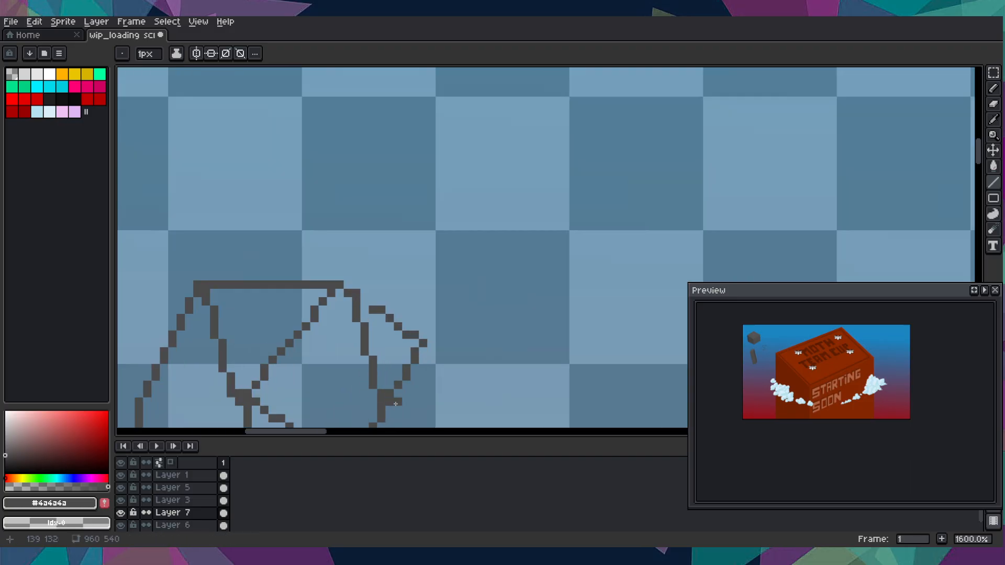
mouse_move(398, 385)
mouse_down()
mouse_move(412, 335)
mouse_move(383, 315)
mouse_up()
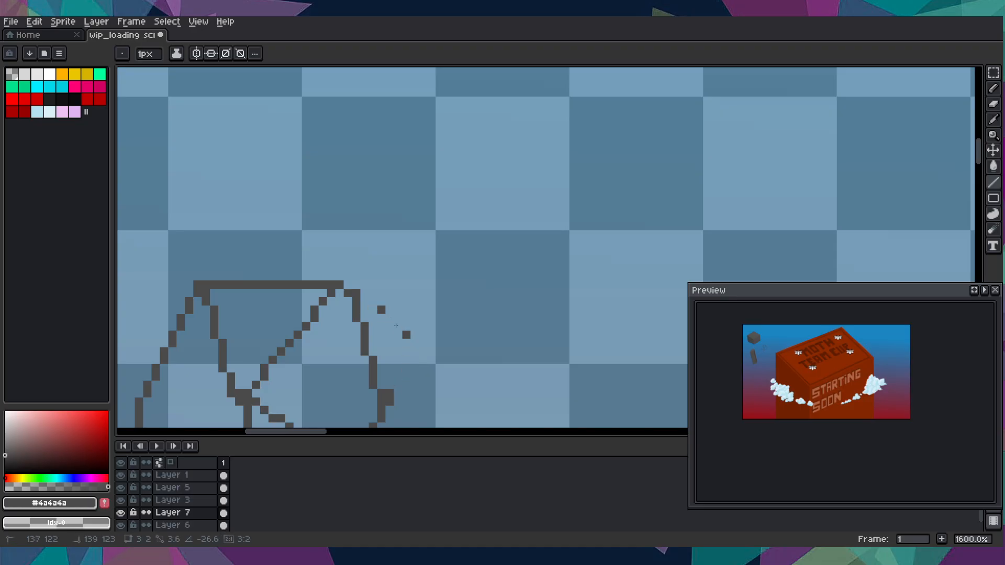
scroll(384, 317, down, 8)
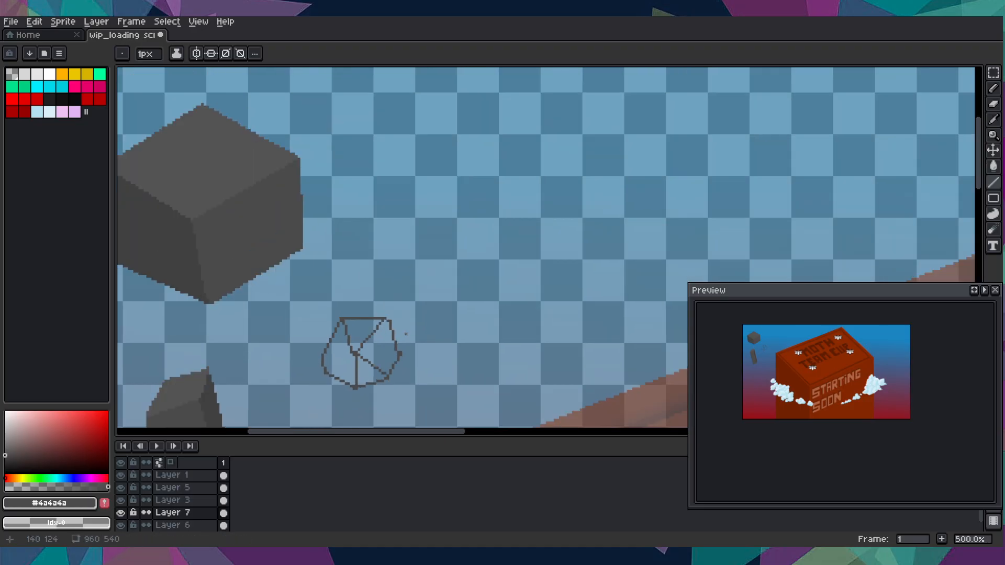
- Add inner facet edges on the rock's left side, redraw its left outline further inward and erase the old outline
scroll(385, 341, up, 8)
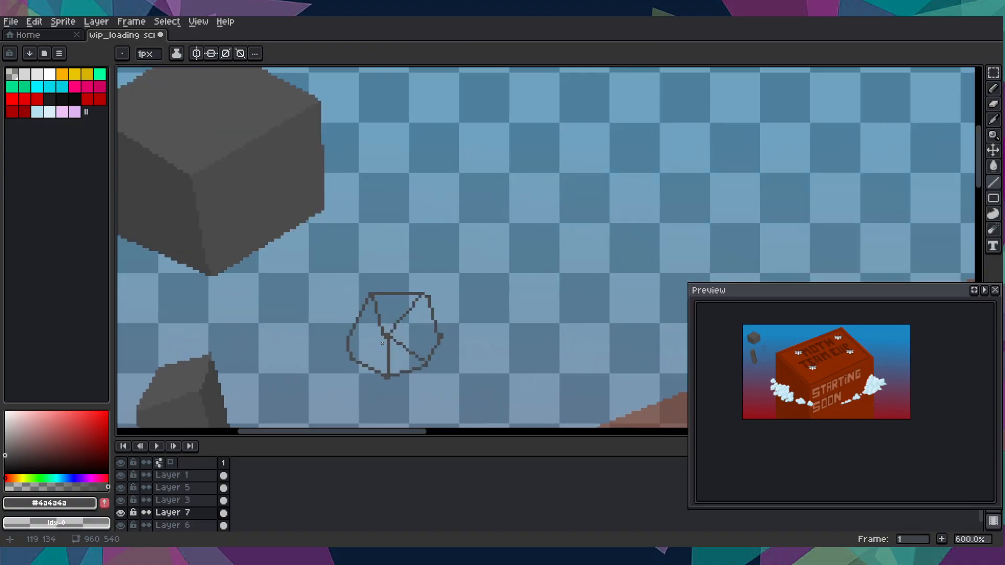
mouse_move(293, 190)
mouse_down()
mouse_move(371, 327)
mouse_move(344, 425)
mouse_up()
drag(359, 308, 437, 289)
scroll(449, 287, down, 7)
scroll(448, 314, up, 6)
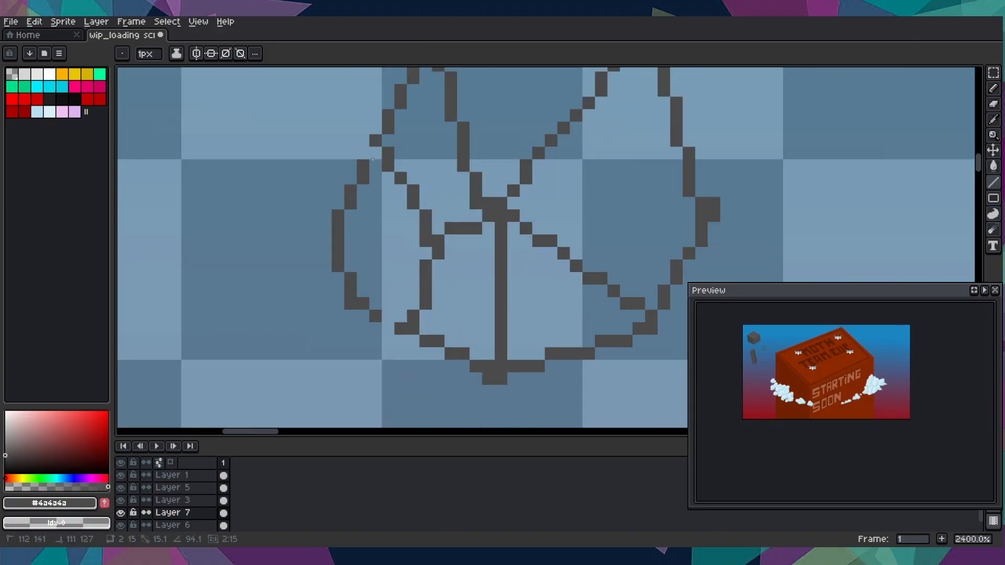
mouse_move(376, 154)
mouse_down()
mouse_move(388, 305)
mouse_move(402, 320)
mouse_move(348, 238)
mouse_move(341, 142)
mouse_move(354, 254)
mouse_move(338, 269)
mouse_move(350, 307)
mouse_up()
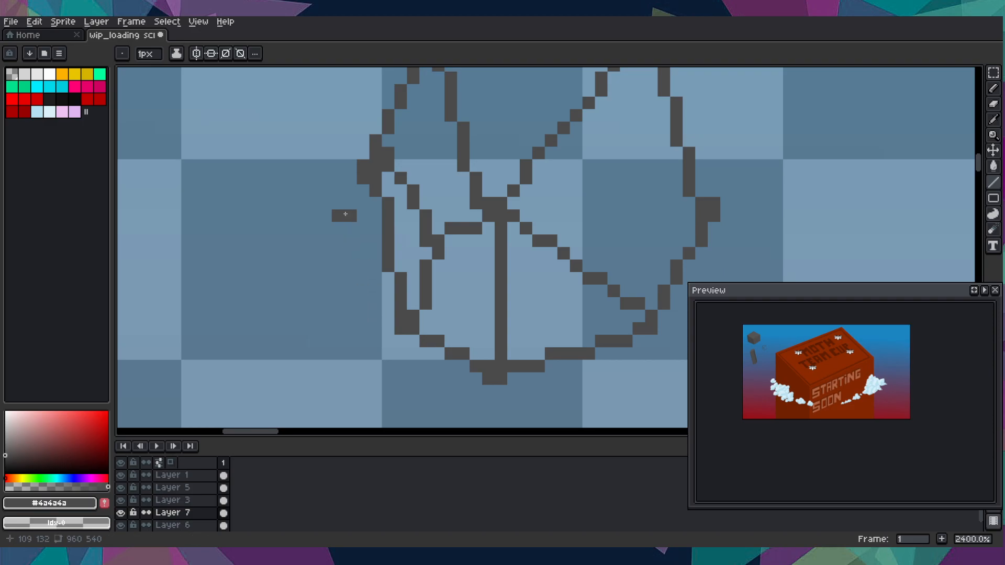
scroll(364, 168, down, 6)
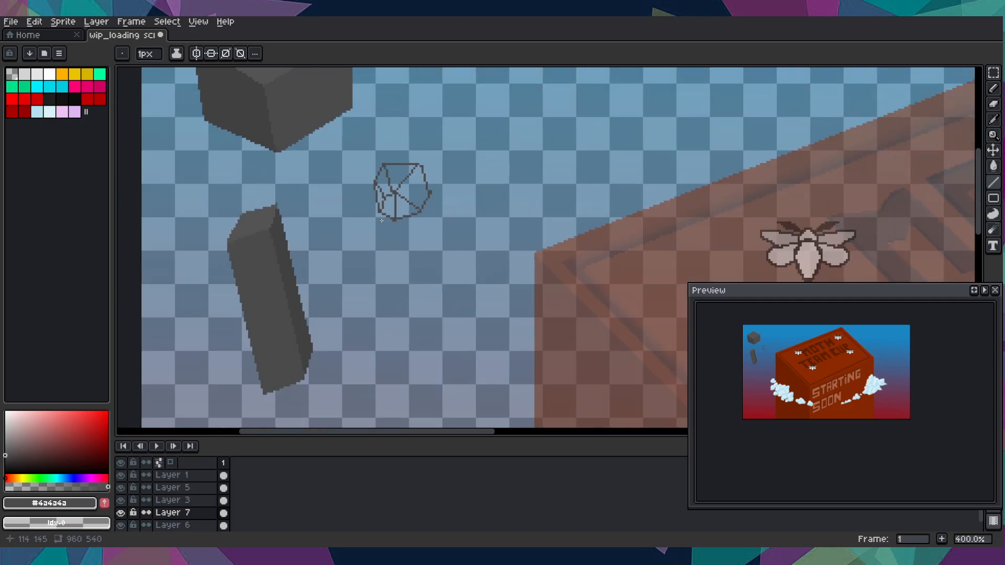
- Connect the rock's left inner vertex to its bottom vertex with a diagonal line and erase the former lower left inner edge
scroll(381, 220, up, 9)
drag(399, 237, 466, 370)
mouse_move(366, 246)
mouse_down()
mouse_move(387, 249)
mouse_move(384, 317)
mouse_up()
scroll(388, 310, down, 6)
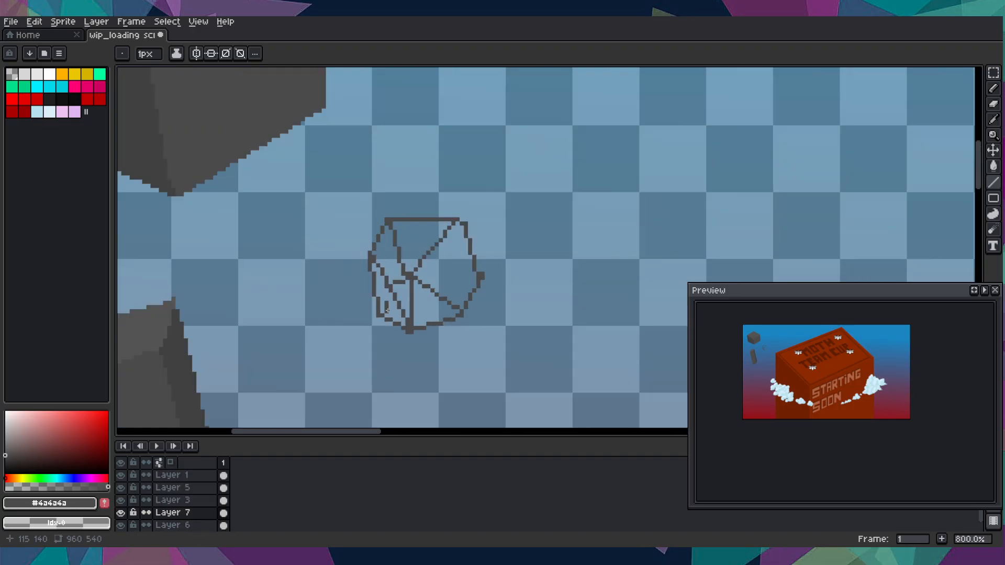
scroll(386, 310, up, 4)
right_click(388, 294)
scroll(395, 289, down, 6)
scroll(397, 306, down, 1)
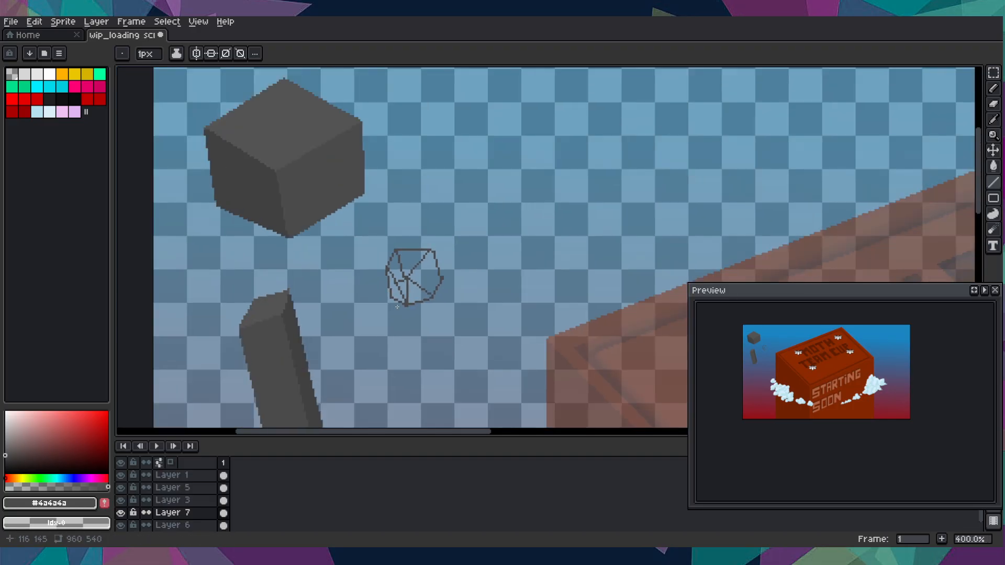
- Replace the rock's central vertical edge with a diagonal line from the bottom vertex to the lower right inner edge
scroll(395, 285, up, 7)
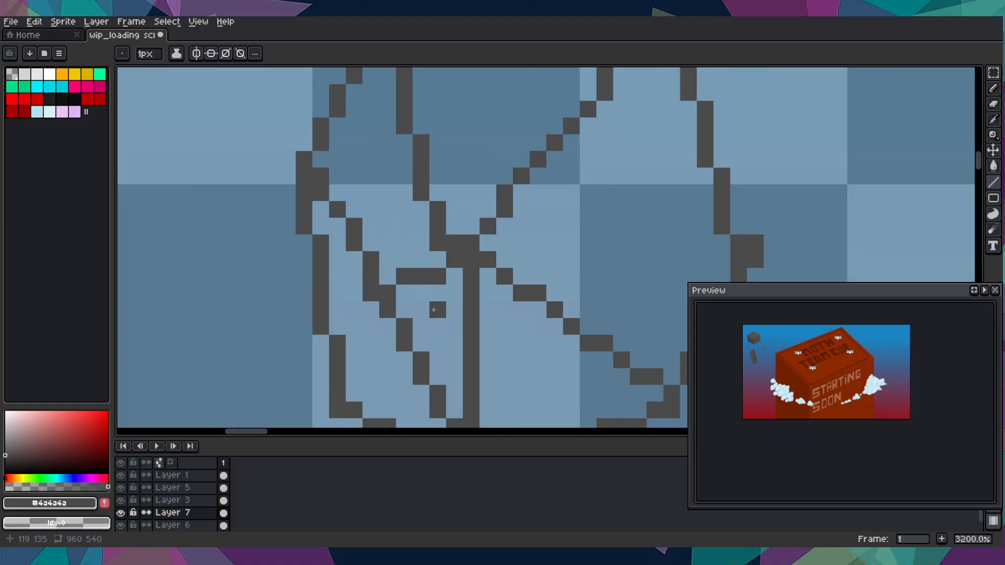
click(349, 225)
right_click(350, 226)
mouse_move(331, 176)
mouse_down()
mouse_move(331, 281)
mouse_move(422, 241)
mouse_up()
scroll(421, 242, down, 8)
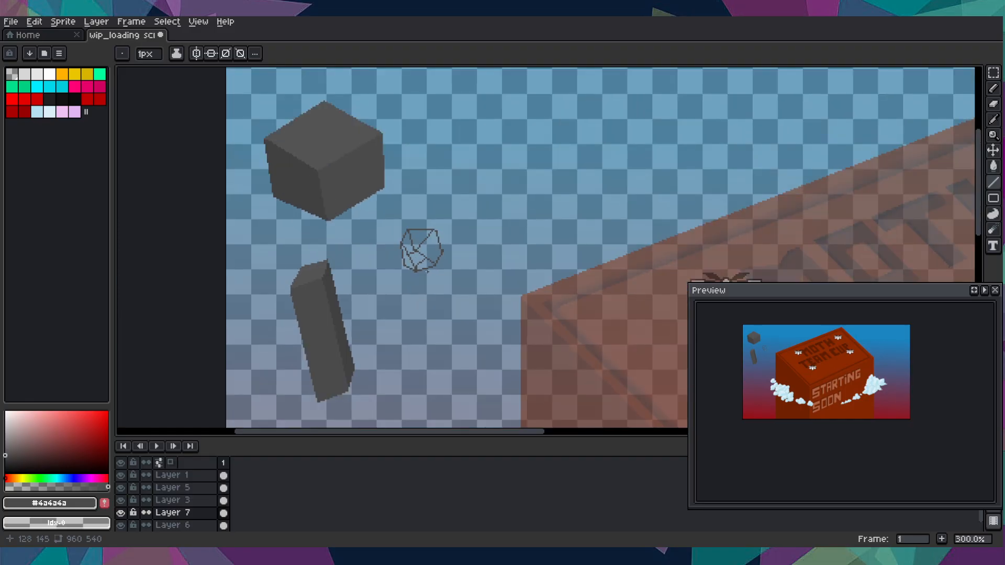
- Fill the rock's lower left facet with #4a4a4a using the Paint Bucket
scroll(427, 271, down, 3)
scroll(426, 271, up, 2)
scroll(425, 271, up, 7)
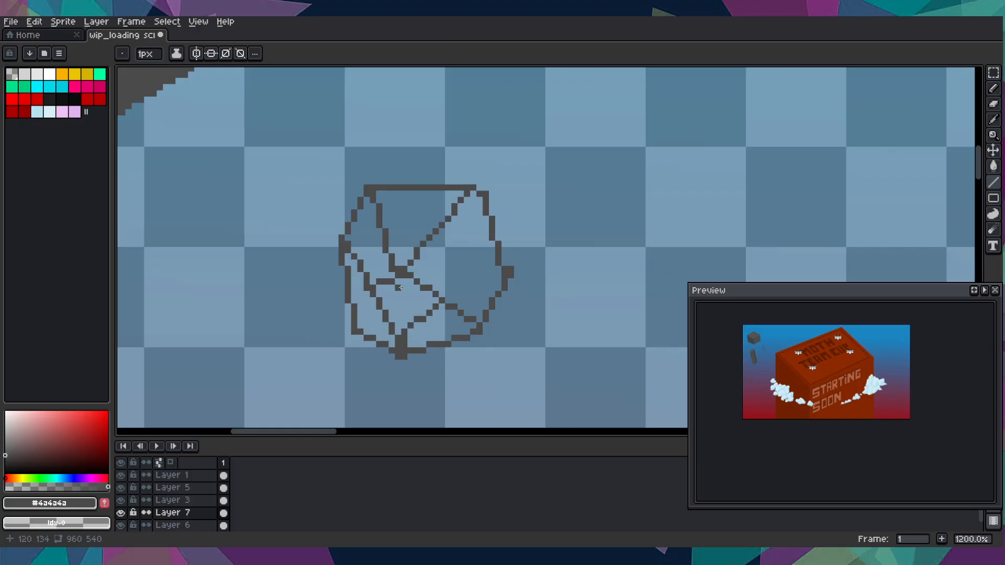
scroll(400, 288, up, 3)
key(g)
click(327, 325)
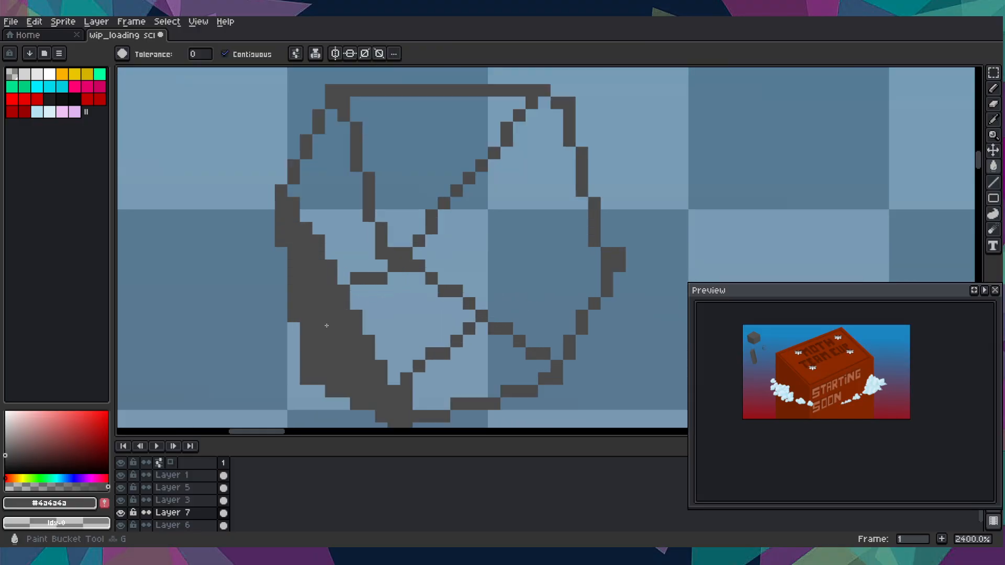
- Sample #555454 from the tall box's top face and fill the rock's lower centre and top facets with it
scroll(327, 325, down, 4)
drag(214, 314, 326, 281)
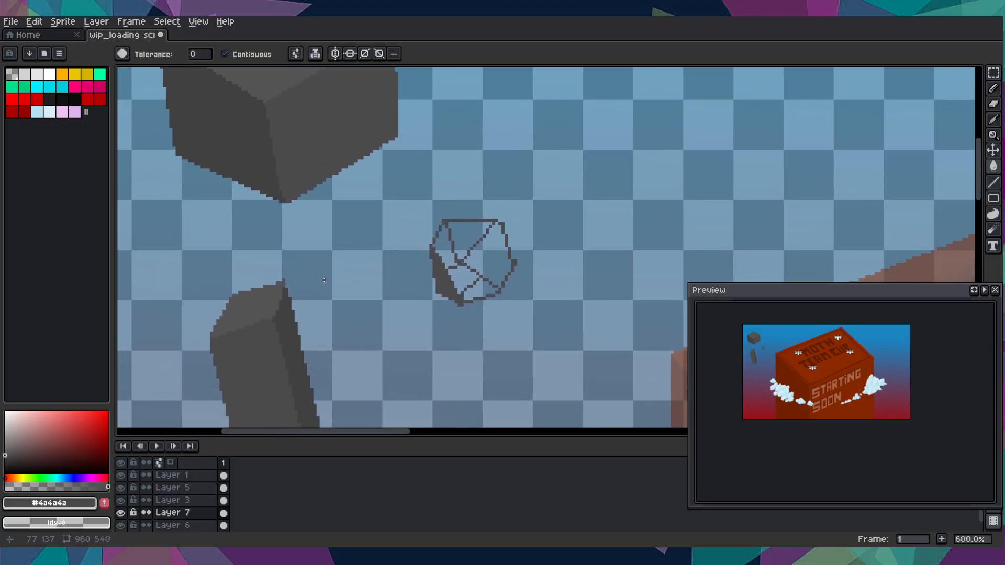
scroll(324, 280, up, 1)
alt+click(225, 320)
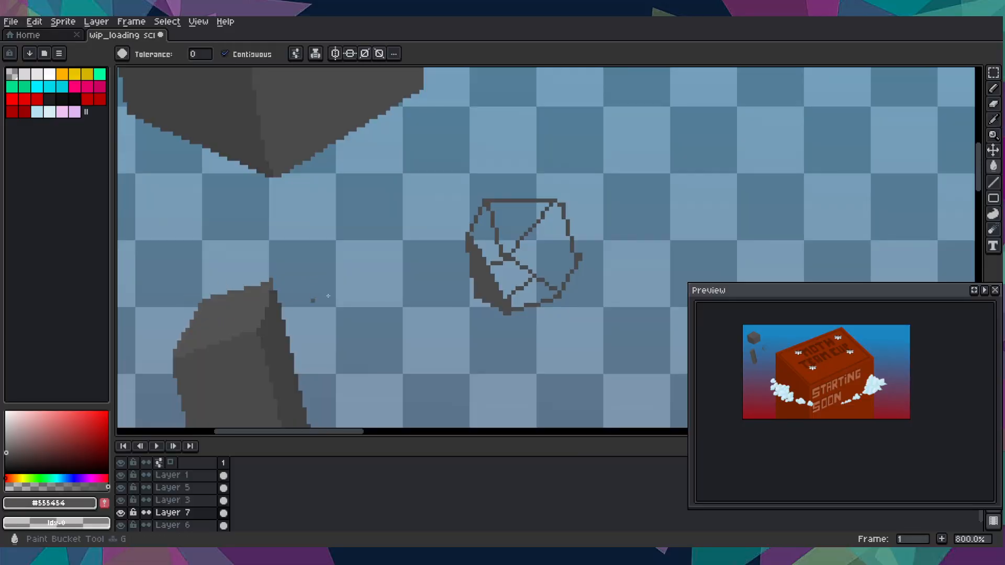
scroll(475, 272, up, 4)
click(582, 297)
scroll(581, 297, down, 3)
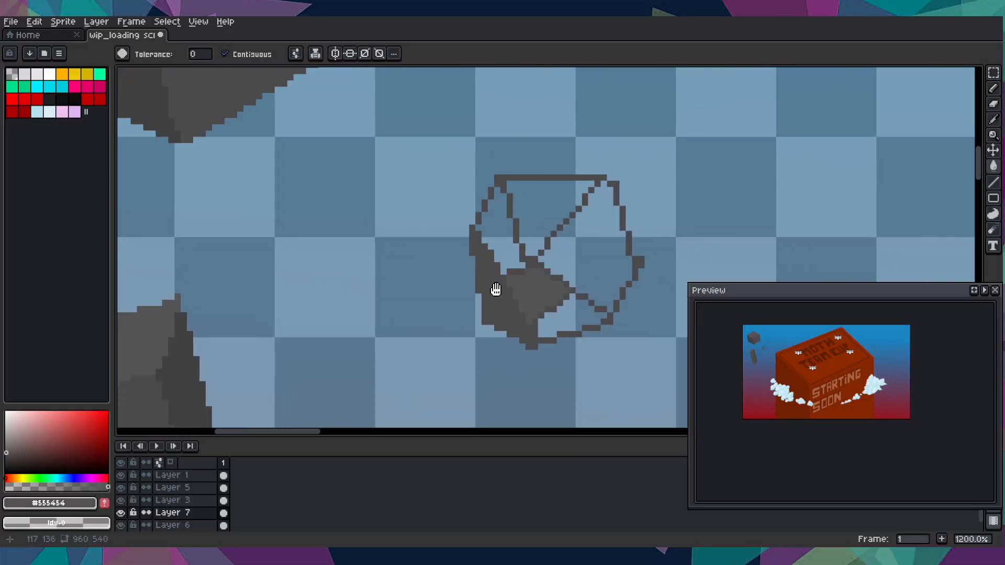
drag(435, 278, 476, 301)
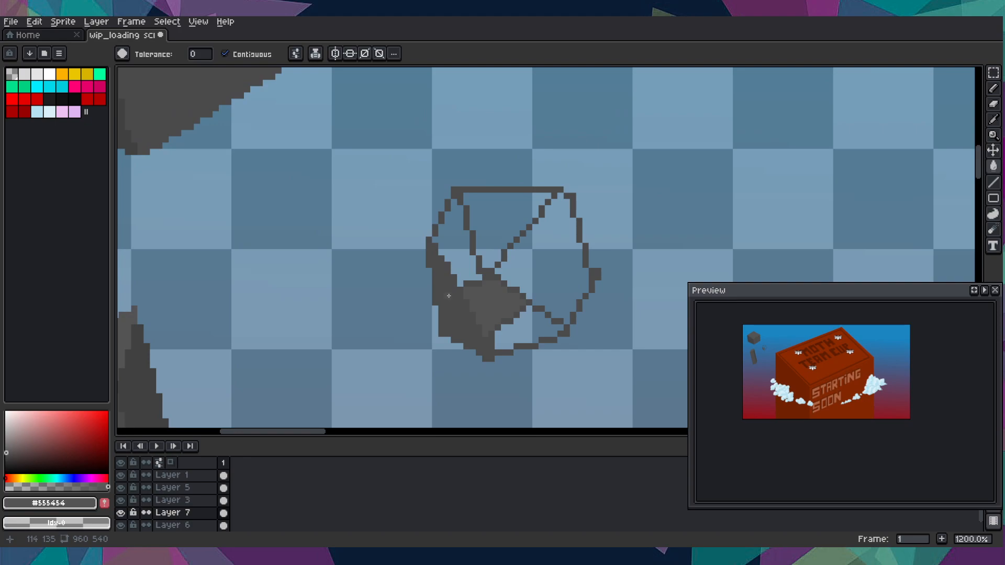
scroll(448, 296, down, 1)
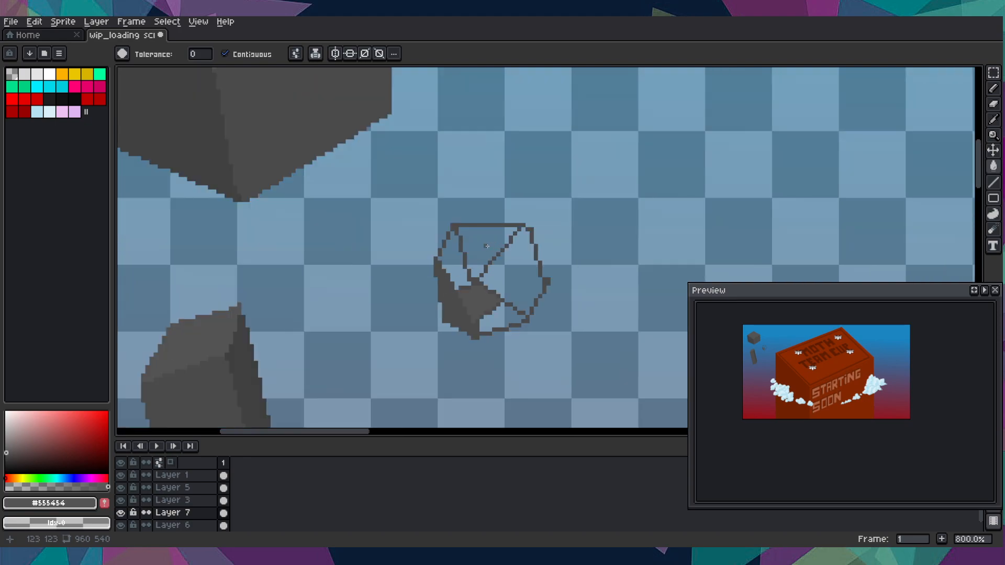
click(487, 246)
- Sample #4a4a4a from the cube's right face and fill the rock's upper left facet with it
drag(363, 242, 407, 298)
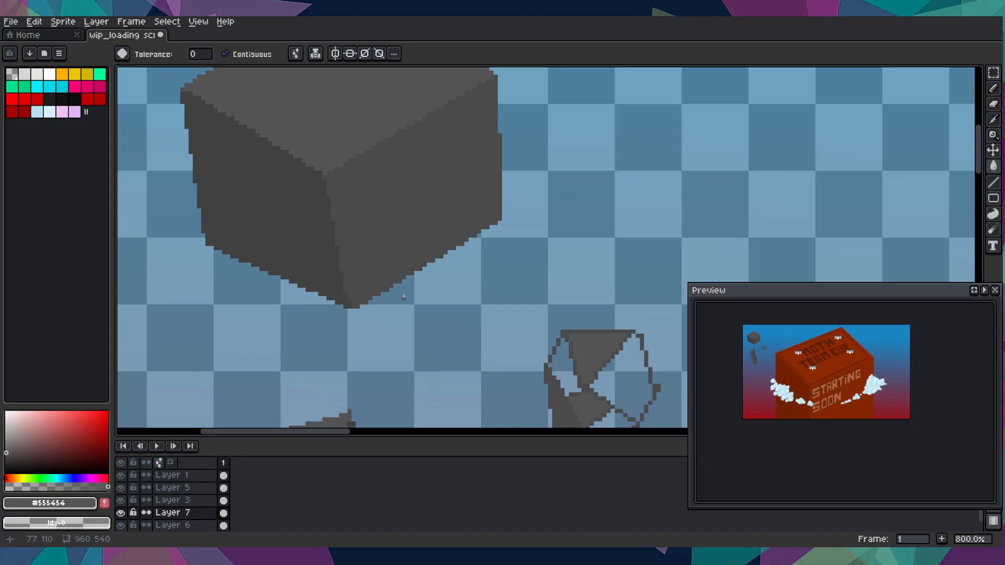
alt+click(388, 262)
drag(398, 246, 313, 179)
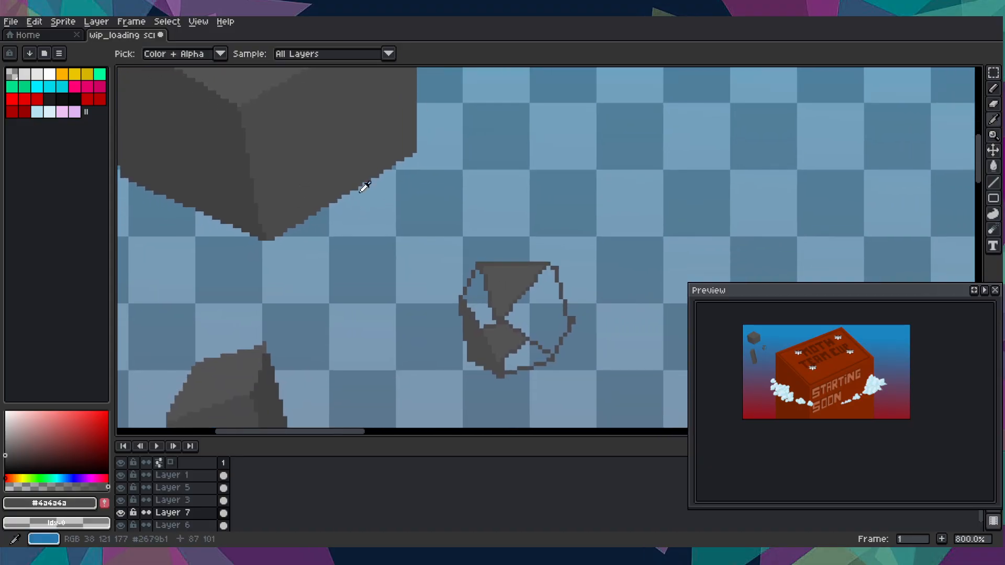
click(474, 298)
- Try filling the rock's large right facet and lower right facet with #4a4a4a, and undo both fills
click(542, 335)
click(526, 357)
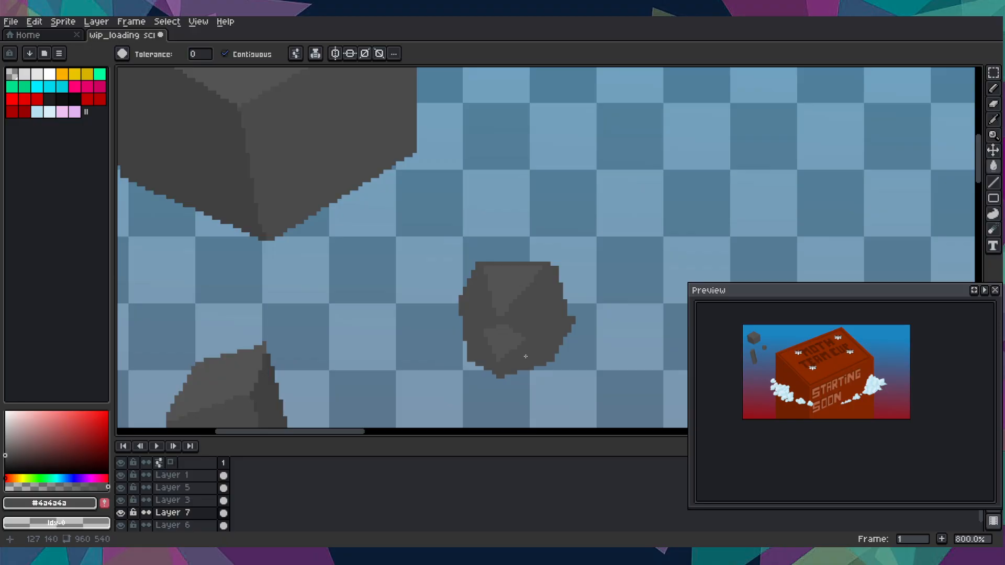
key(ctrl+z)
key(ctrl+z)
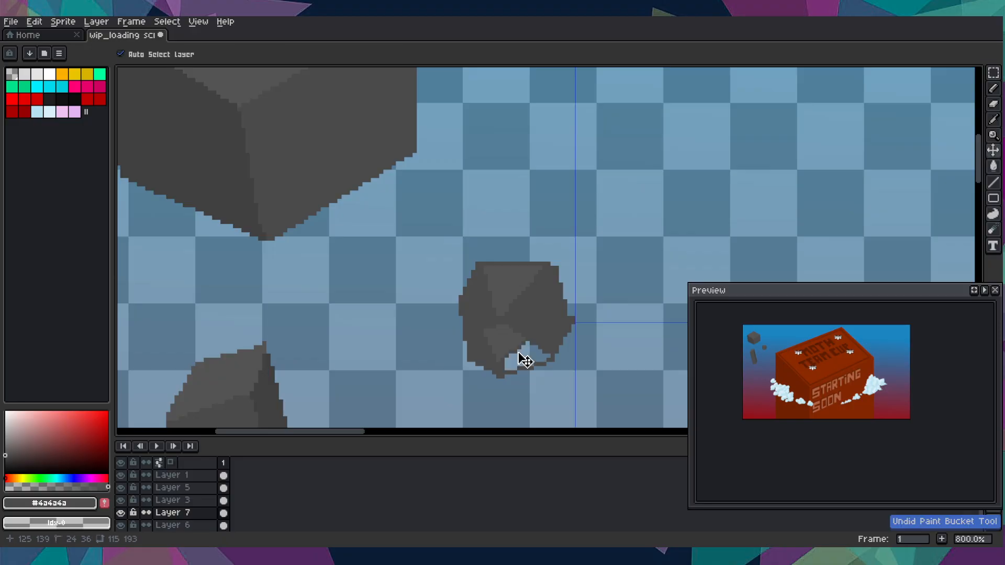
- Sample #404040 from the cube's left face, trace the inner edges of the rock's lower left facet and fill that facet
key(i)
click(181, 143)
drag(271, 251, 219, 220)
scroll(244, 235, up, 4)
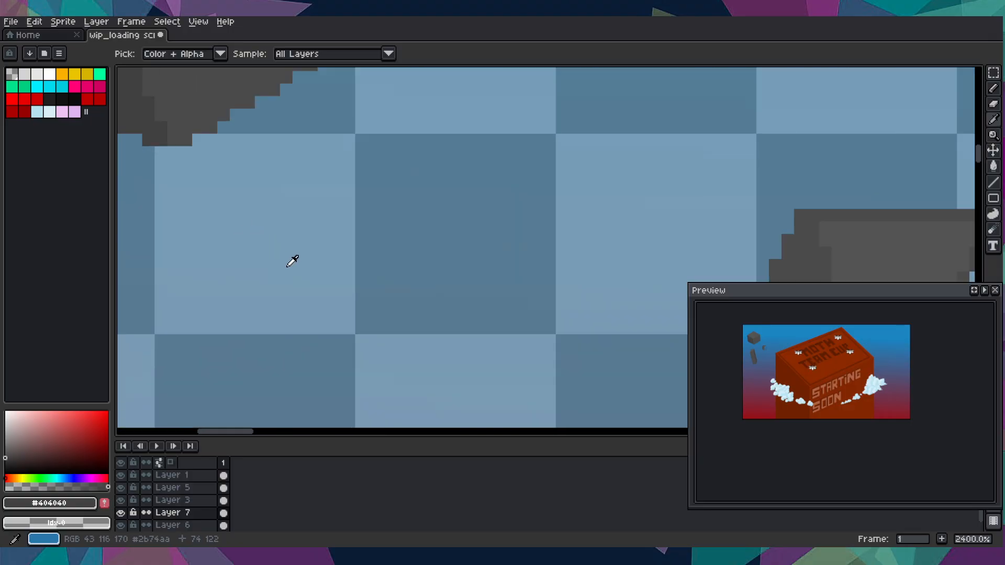
key(g)
drag(286, 266, 118, 101)
mouse_move(449, 247)
mouse_down()
mouse_move(400, 242)
mouse_move(221, 180)
mouse_up()
key(l)
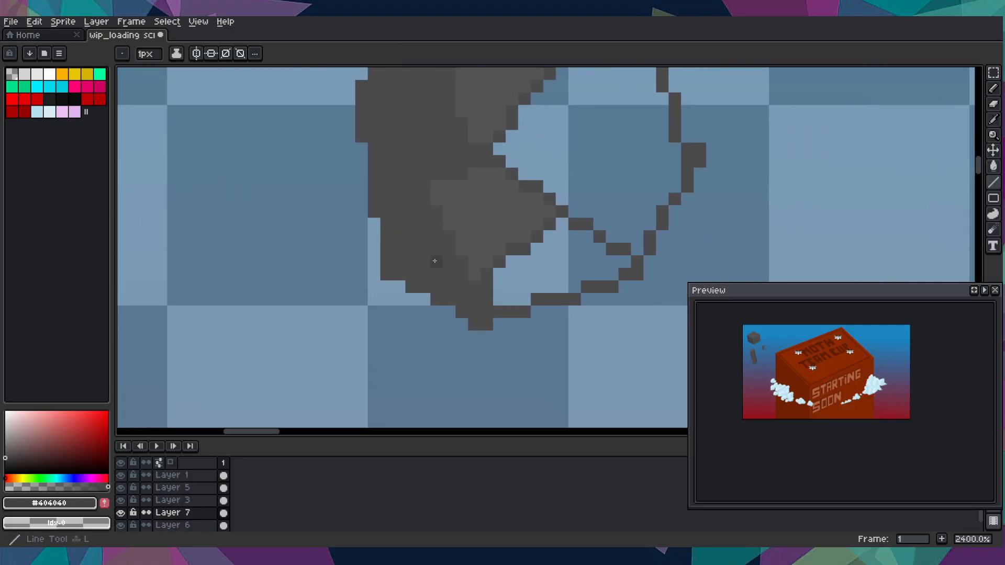
scroll(433, 259, up, 3)
mouse_move(513, 369)
mouse_down()
mouse_move(511, 294)
mouse_move(493, 301)
mouse_move(439, 220)
mouse_move(392, 100)
mouse_move(288, 128)
mouse_up()
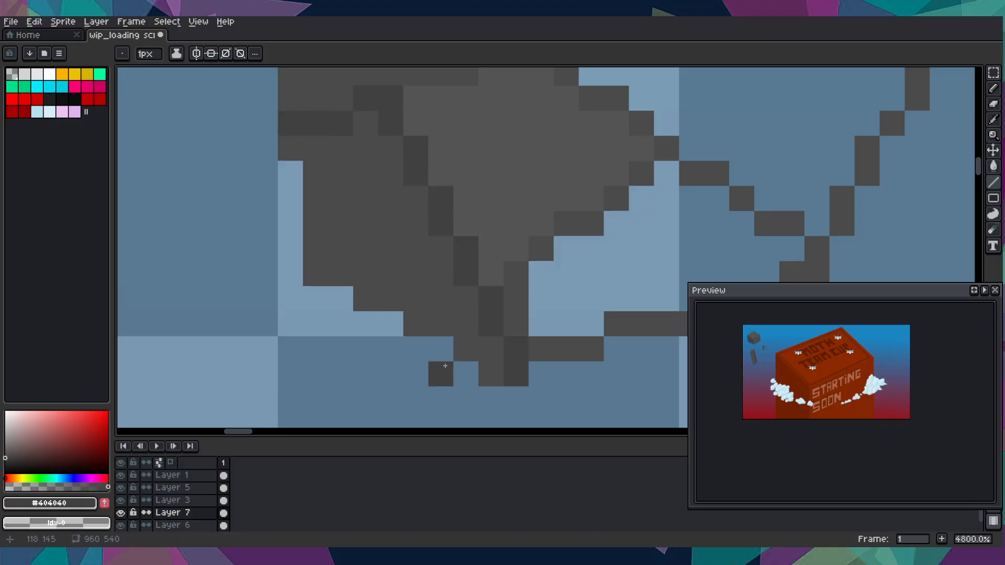
key(g)
click(405, 255)
scroll(405, 255, down, 10)
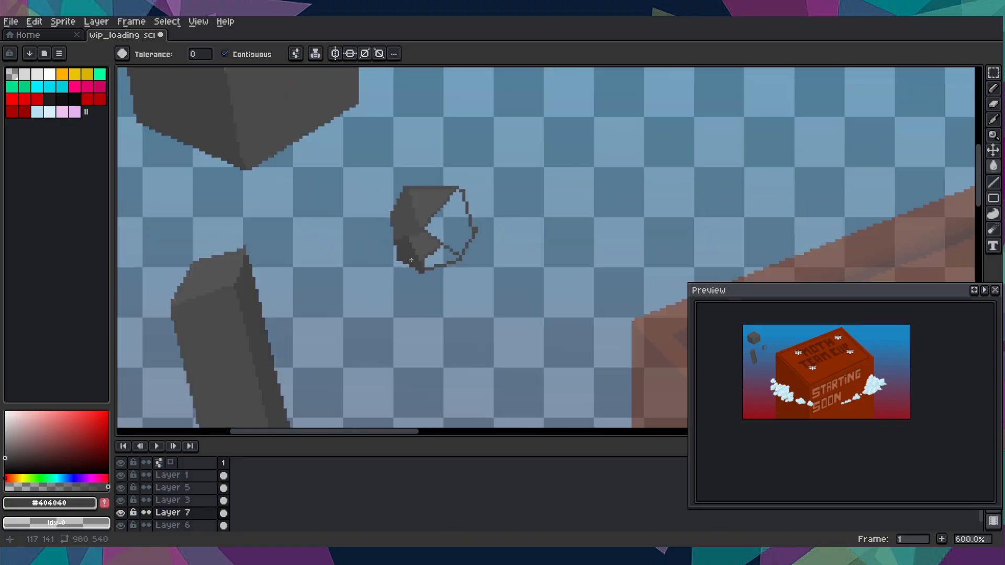
- Try filling the rock's large right facet with #404040 and undo the fill
scroll(417, 255, up, 4)
drag(417, 255, 368, 279)
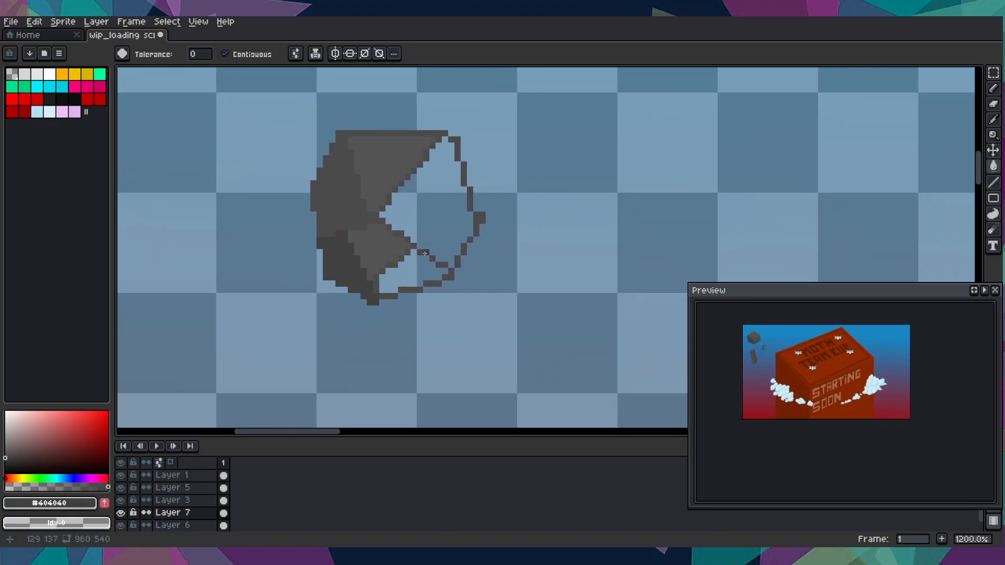
click(445, 228)
scroll(444, 230, down, 3)
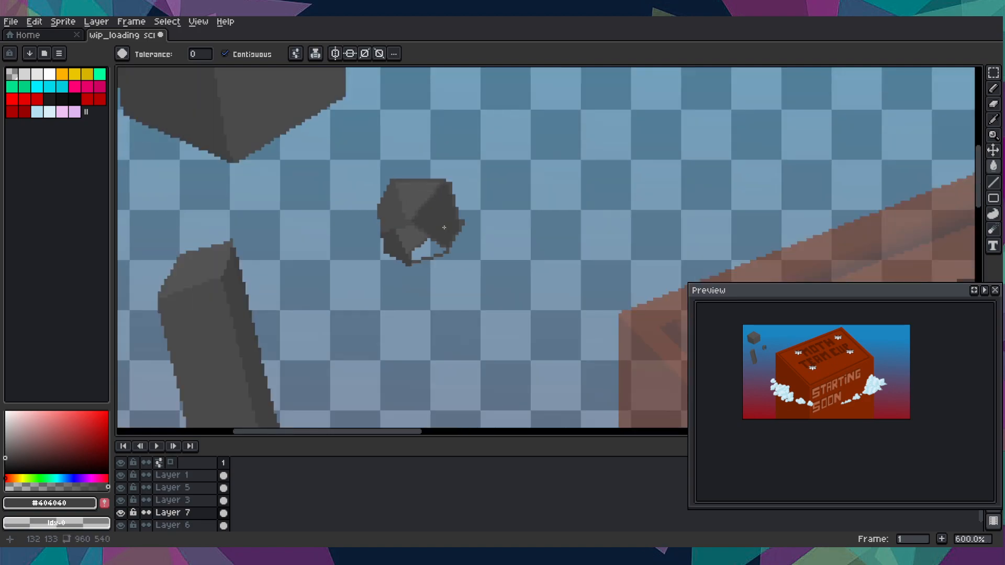
scroll(445, 239, up, 7)
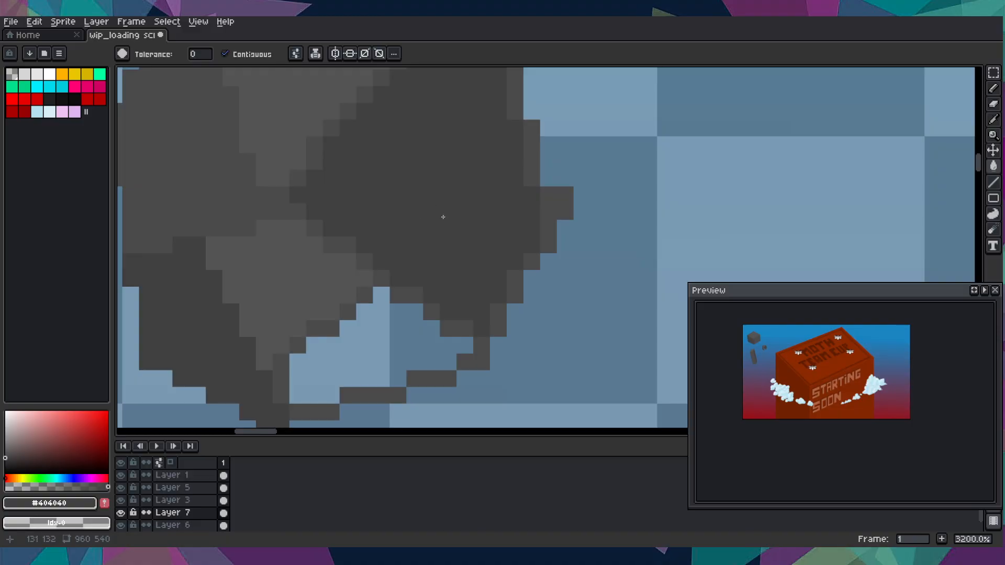
drag(443, 217, 443, 249)
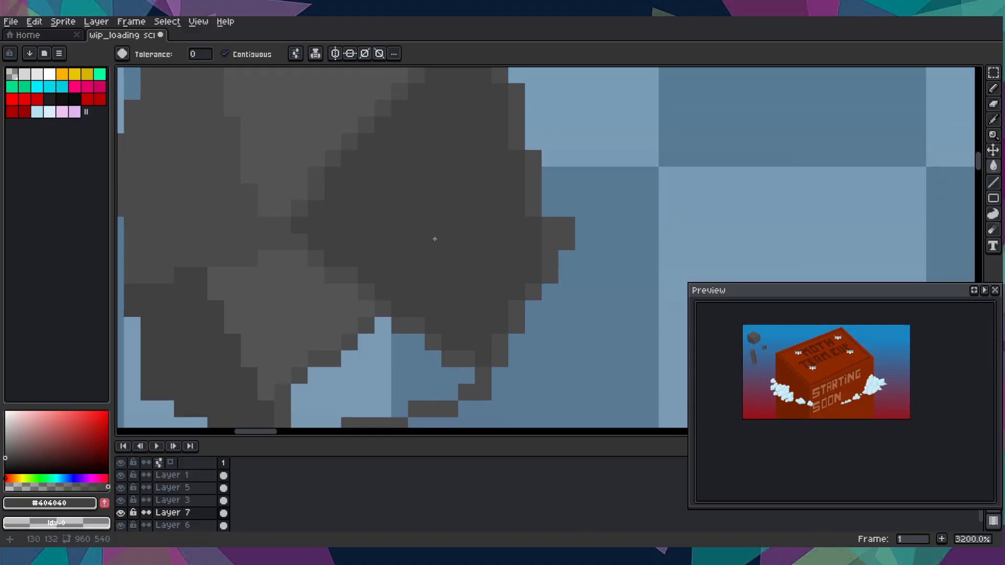
key(ctrl+z)
- Sample #4a4a4a, draw dividing edges inside the rock's large right facet and fill its inner part with that colour
key(i)
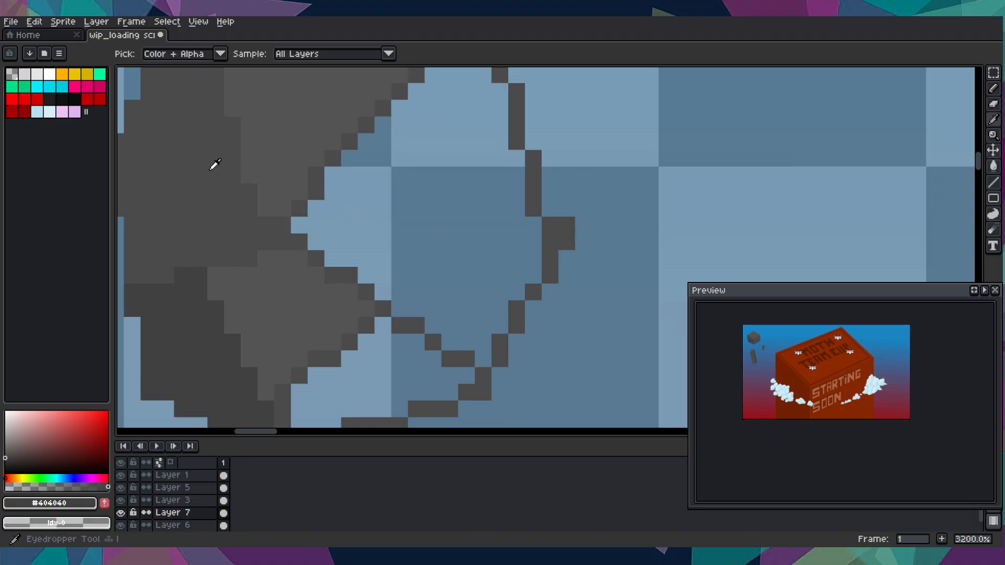
key(b)
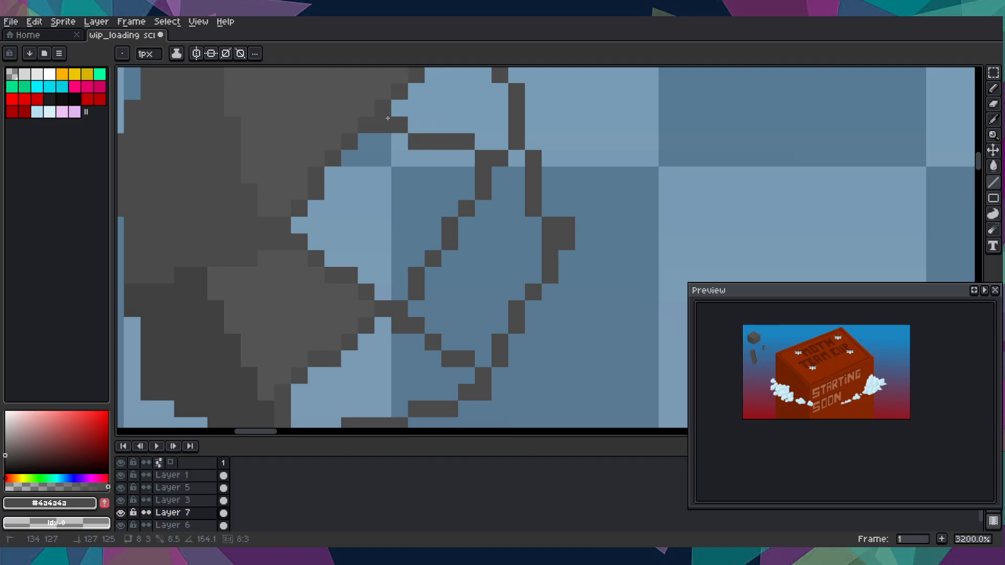
scroll(481, 193, down, 7)
scroll(481, 193, up, 7)
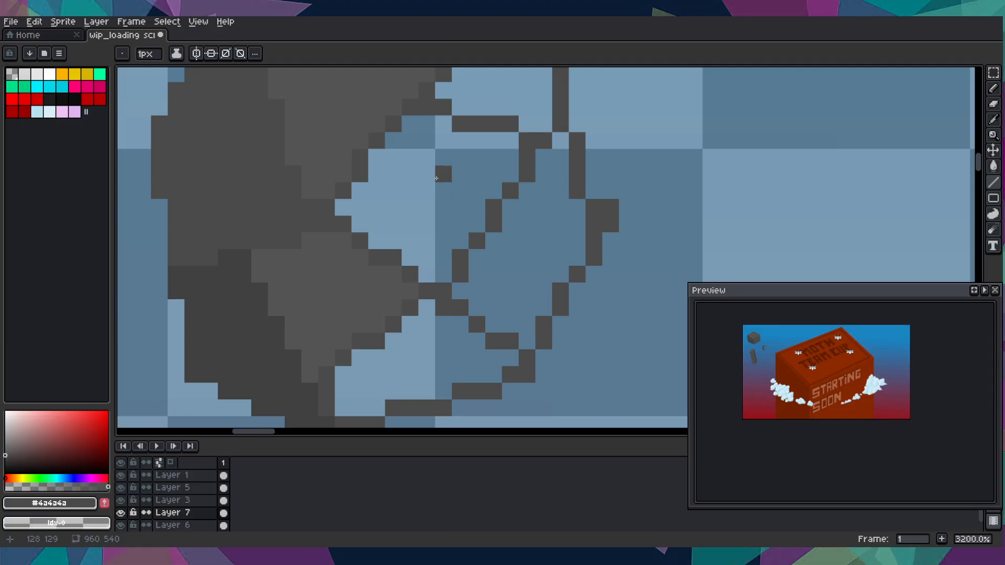
key(g)
click(430, 173)
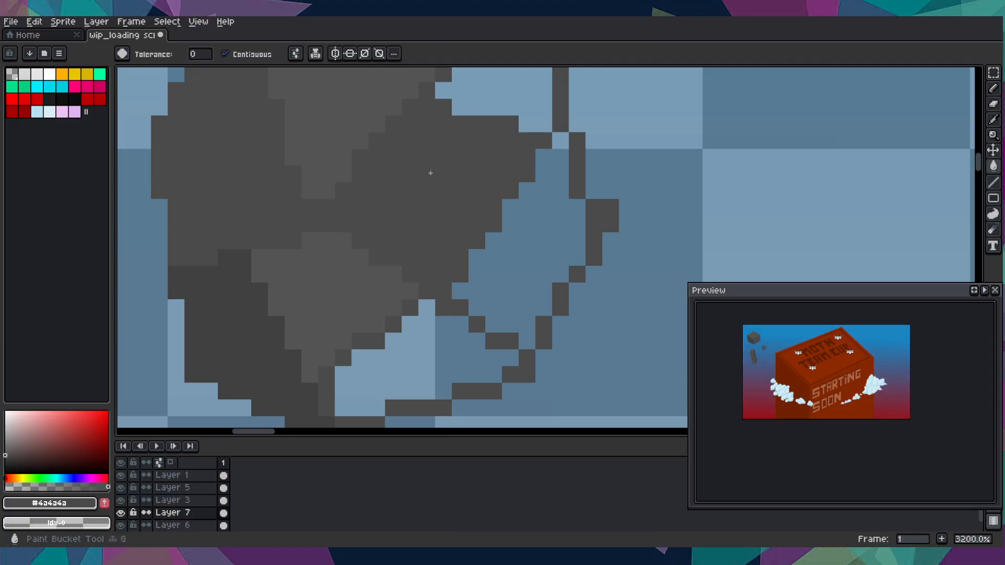
- Sample #404040 and fill the rock's outer right, upper right and lower right facets with it
key(i)
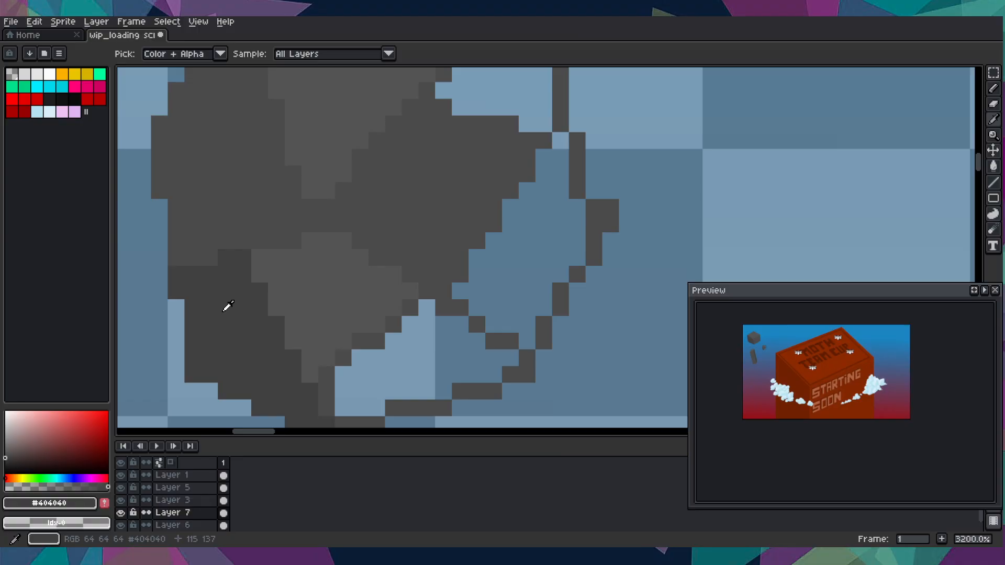
key(g)
click(518, 213)
click(508, 89)
scroll(508, 89, down, 5)
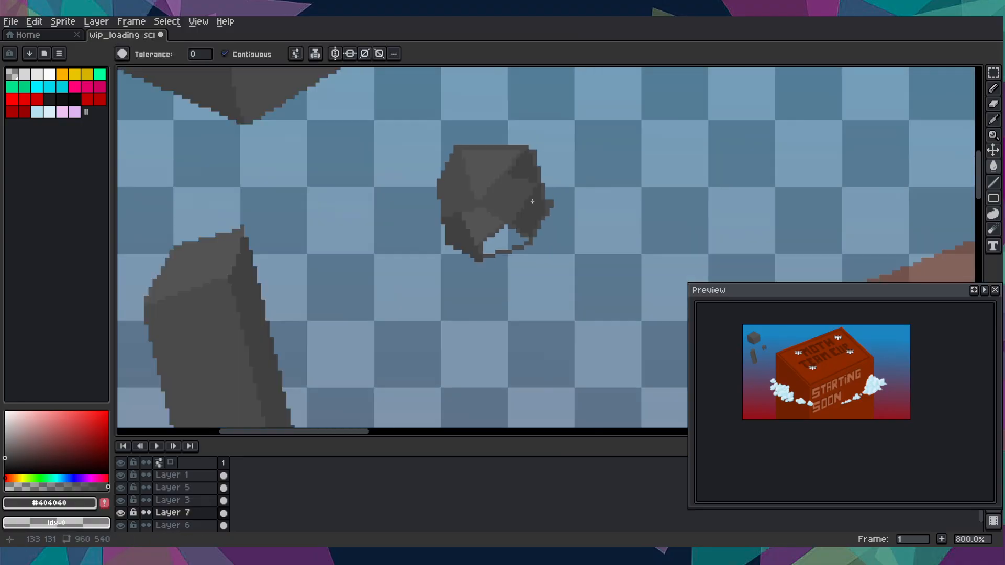
scroll(495, 234, up, 4)
click(494, 234)
scroll(495, 234, down, 9)
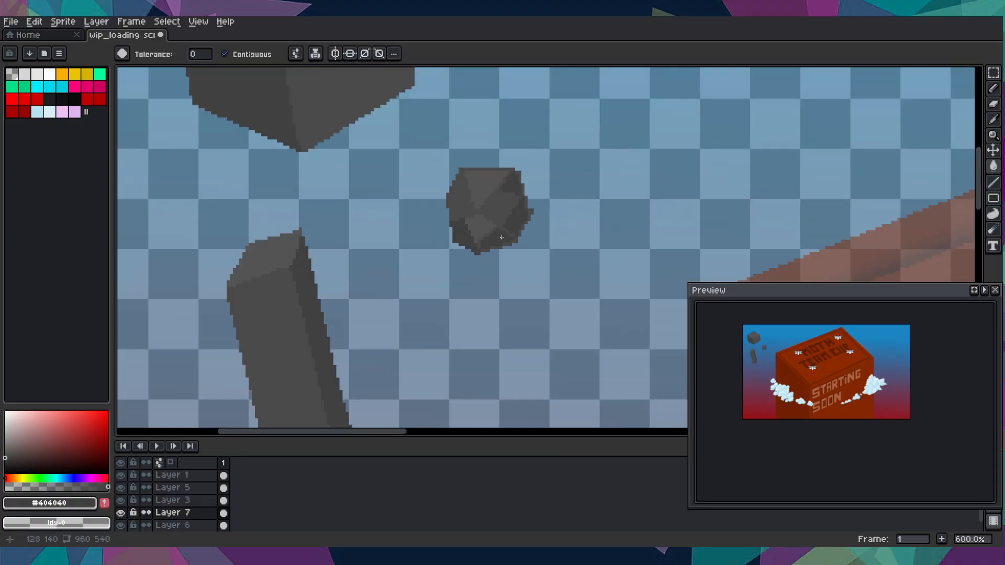
- Repaint the lower right facet's outer bottom edge with #404040 using the Pencil
scroll(497, 222, up, 3)
scroll(497, 222, up, 7)
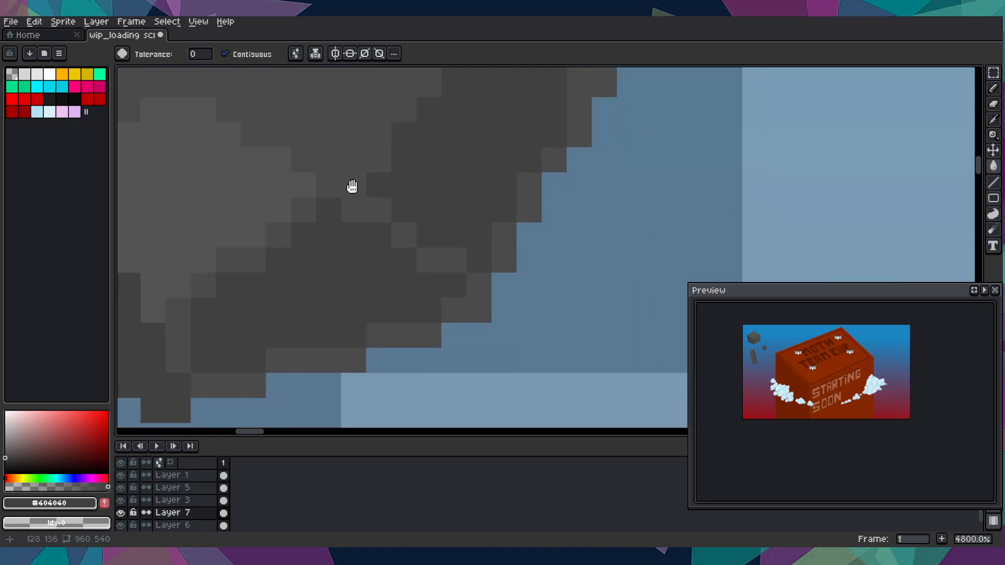
mouse_move(352, 186)
mouse_down()
mouse_move(379, 112)
mouse_move(448, 67)
mouse_up()
key(b)
click(291, 264)
shift+click(570, 181)
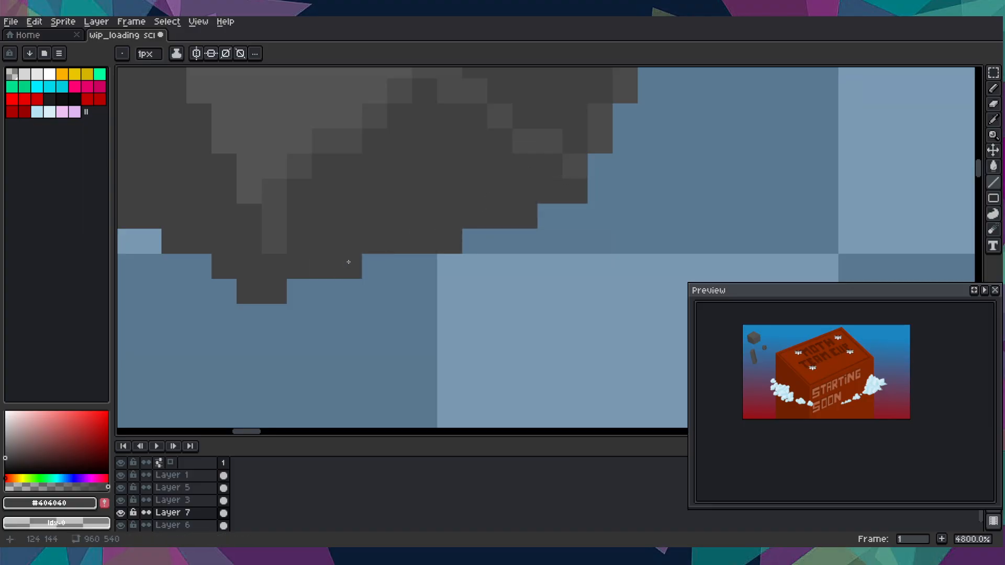
- Repaint the lower right facet's inner borders with #404040, blending it into the dark facets on either side
drag(351, 202, 379, 335)
drag(303, 364, 311, 324)
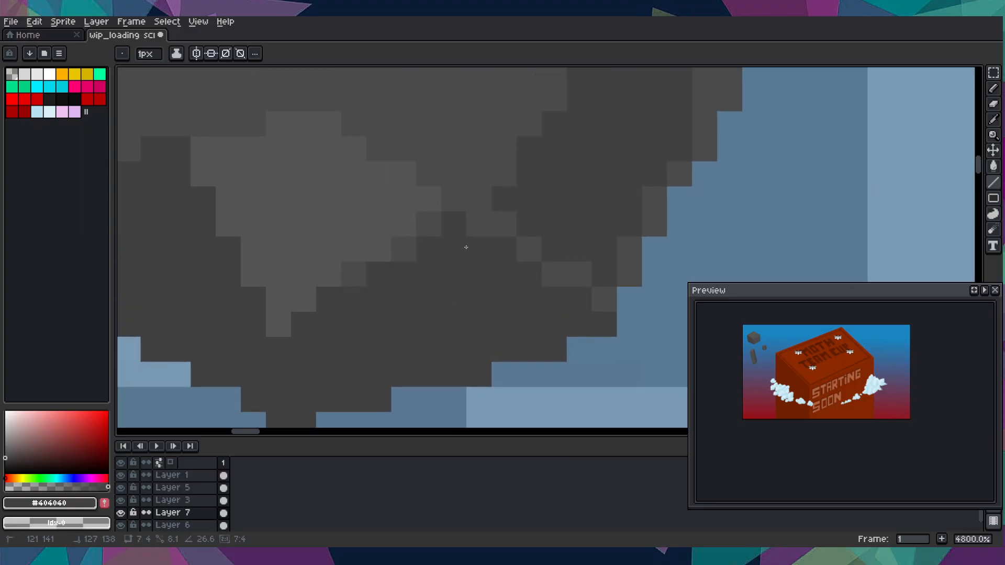
shift+click(464, 199)
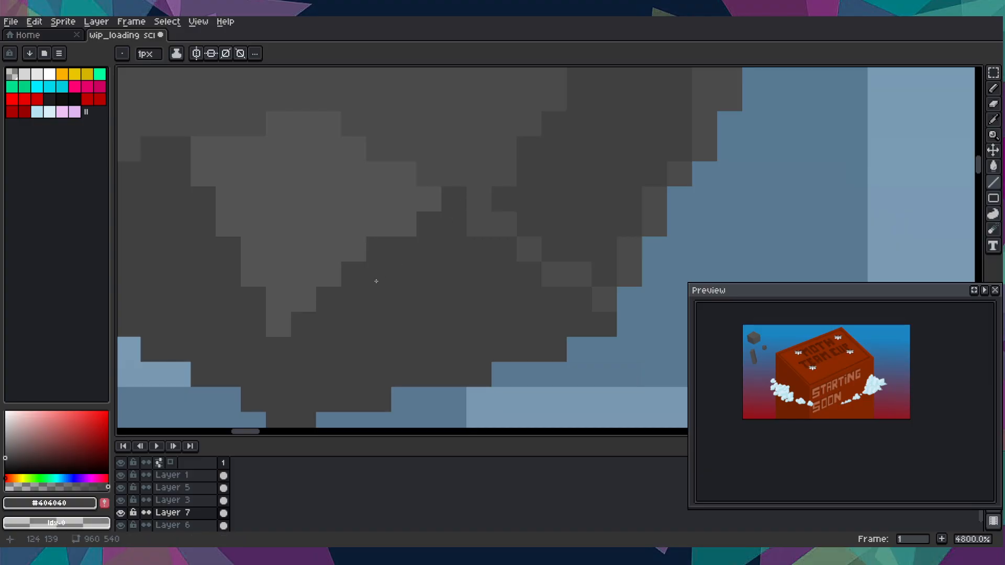
mouse_move(469, 209)
mouse_down()
mouse_move(555, 283)
mouse_move(604, 305)
mouse_up()
click(473, 220)
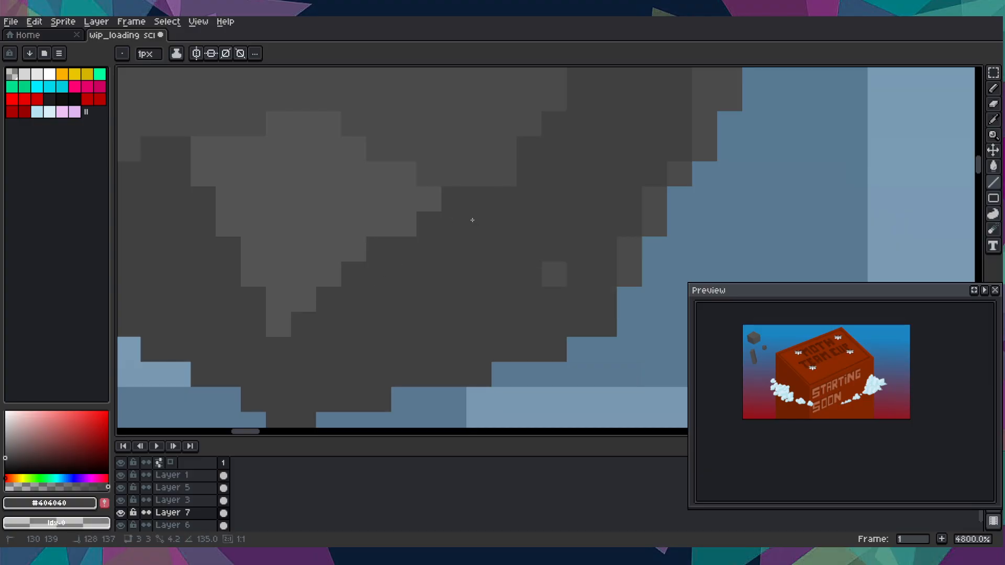
click(566, 275)
- Repaint the rock's lower right outline up to the protruding right corner with #404040
scroll(554, 271, down, 3)
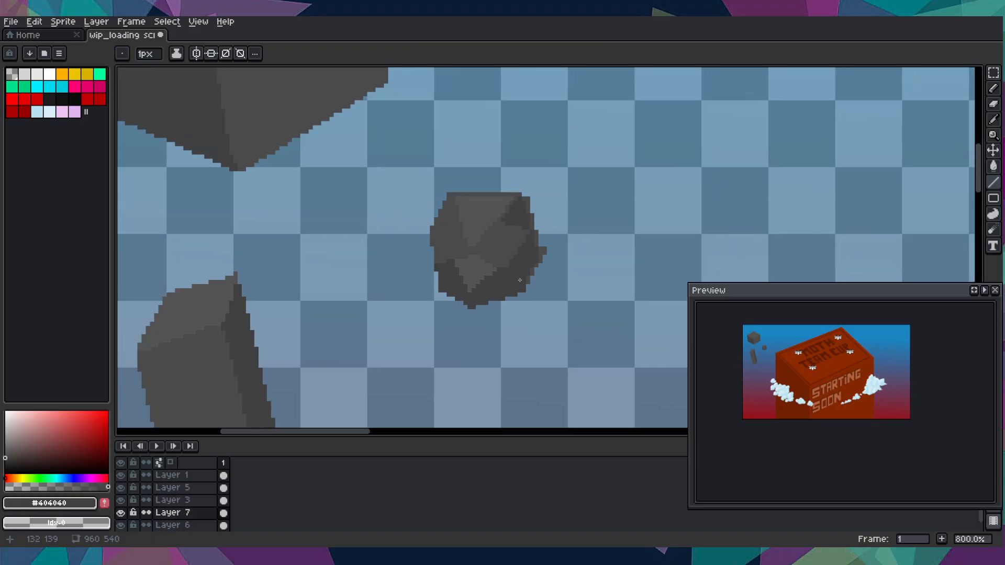
scroll(528, 278, up, 3)
click(523, 301)
shift+click(622, 120)
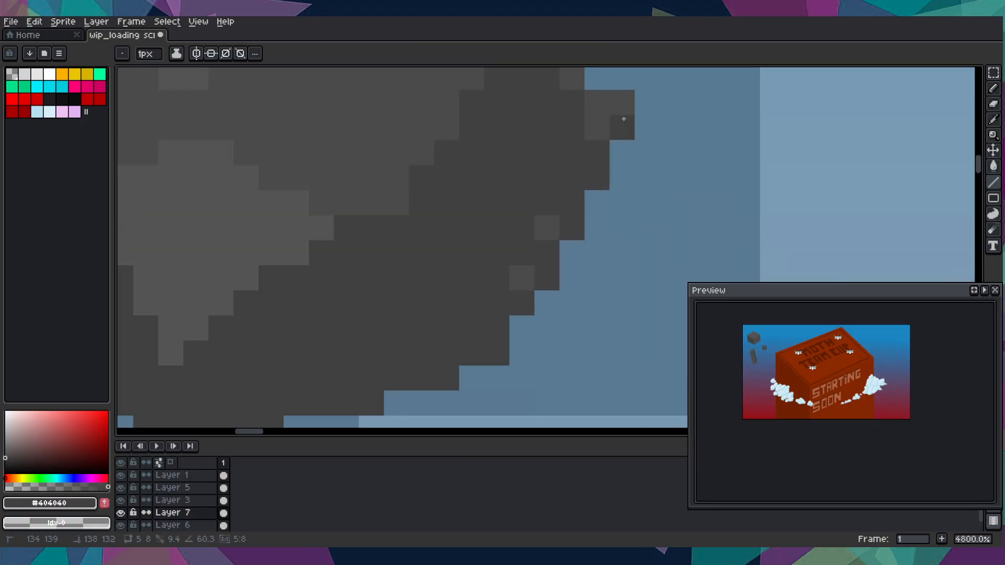
click(547, 228)
click(596, 127)
click(617, 104)
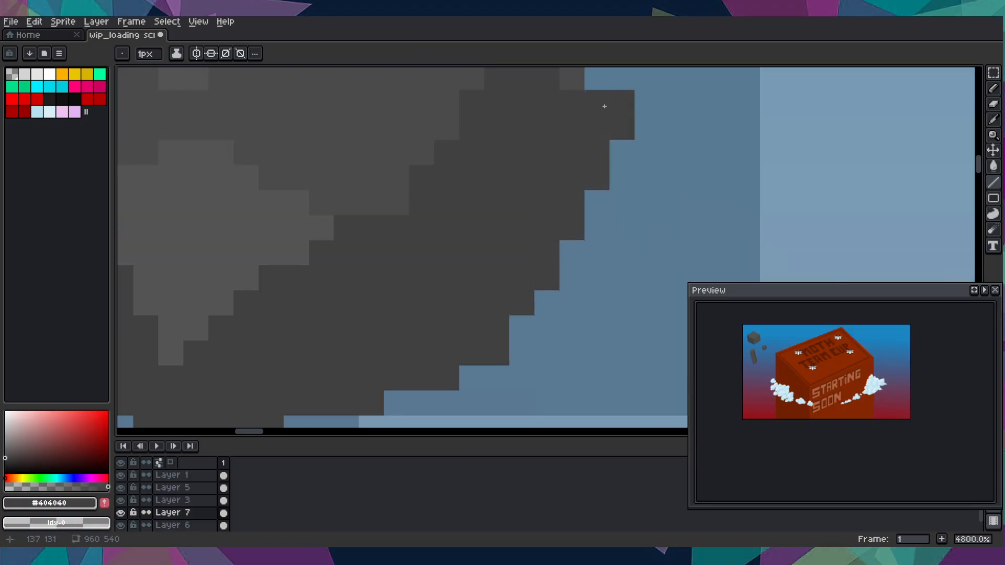
- Repaint the outer and inner borders of the rock's upper right facet with #404040
drag(590, 108, 539, 325)
mouse_move(514, 274)
mouse_down()
mouse_move(518, 293)
mouse_move(520, 207)
mouse_move(519, 245)
mouse_up()
mouse_move(520, 293)
mouse_down()
mouse_move(520, 236)
mouse_move(507, 339)
mouse_move(501, 227)
mouse_move(478, 215)
mouse_move(460, 134)
mouse_move(433, 144)
mouse_move(532, 183)
mouse_move(480, 213)
mouse_move(454, 248)
mouse_up()
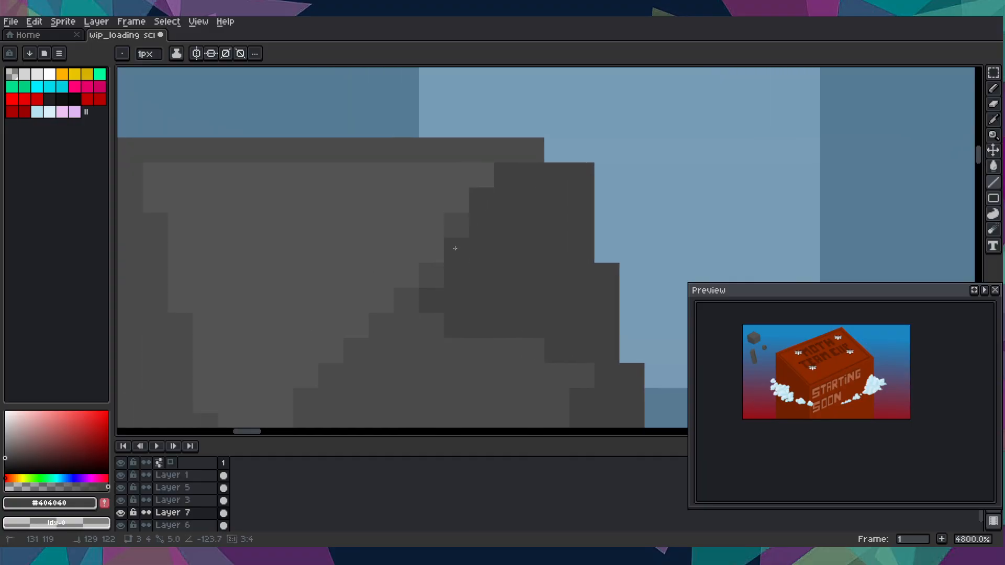
scroll(493, 244, down, 6)
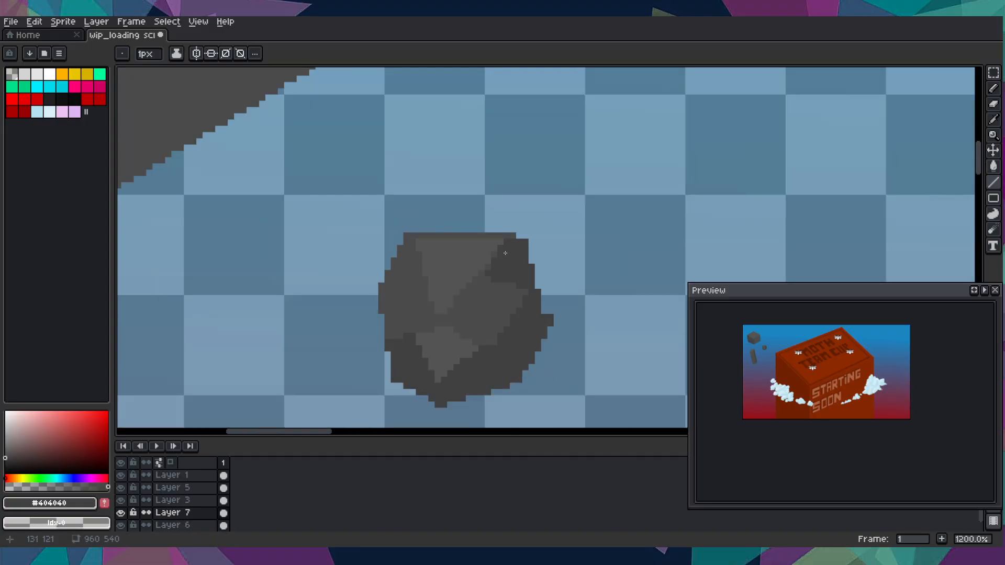
scroll(505, 254, up, 6)
drag(485, 267, 446, 349)
- Paint the rock's top edge with a straight #404040 line
mouse_move(540, 201)
mouse_down()
mouse_move(116, 205)
mouse_move(145, 208)
mouse_up()
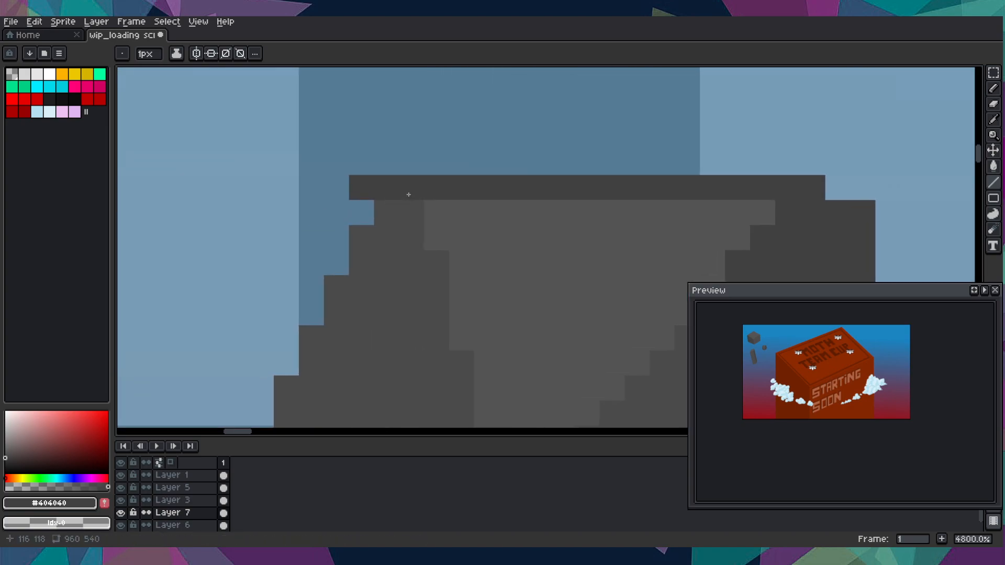
scroll(354, 270, down, 6)
drag(354, 271, 348, 190)
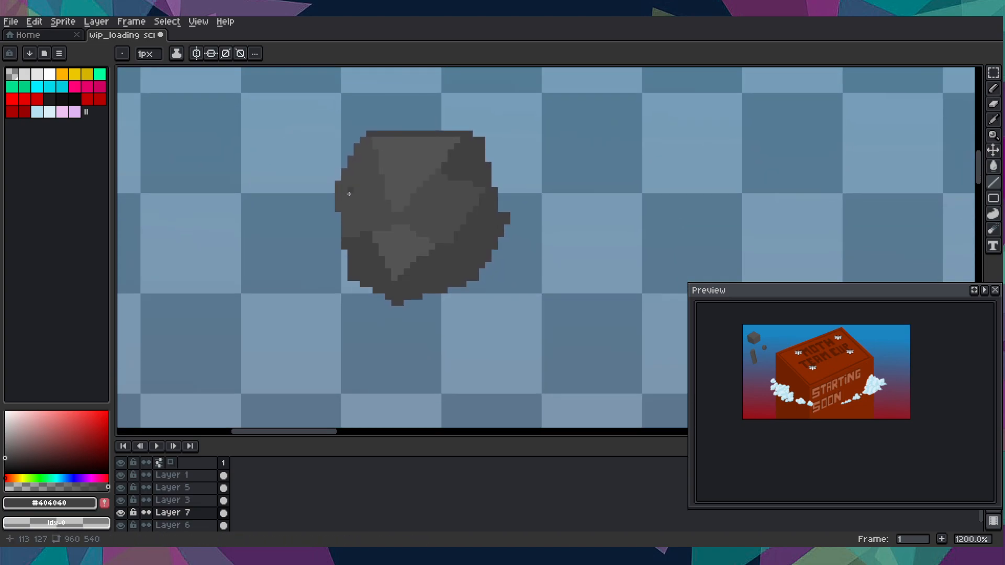
drag(355, 236, 338, 191)
- Sample #555454 from the rock's light lower facet and extend that facet down to the bottom tip
scroll(369, 236, up, 3)
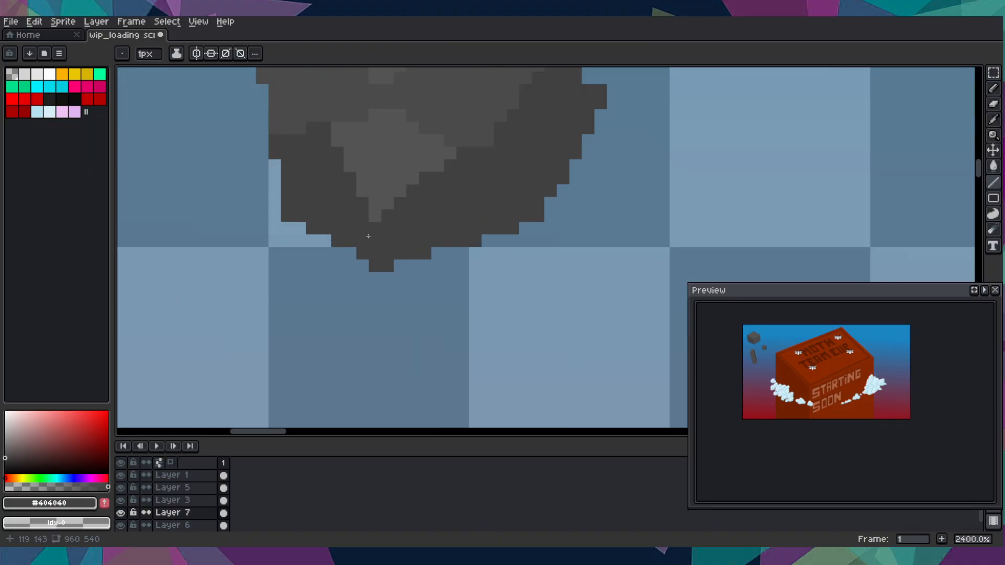
drag(392, 233, 385, 265)
scroll(399, 236, up, 3)
alt+click(409, 147)
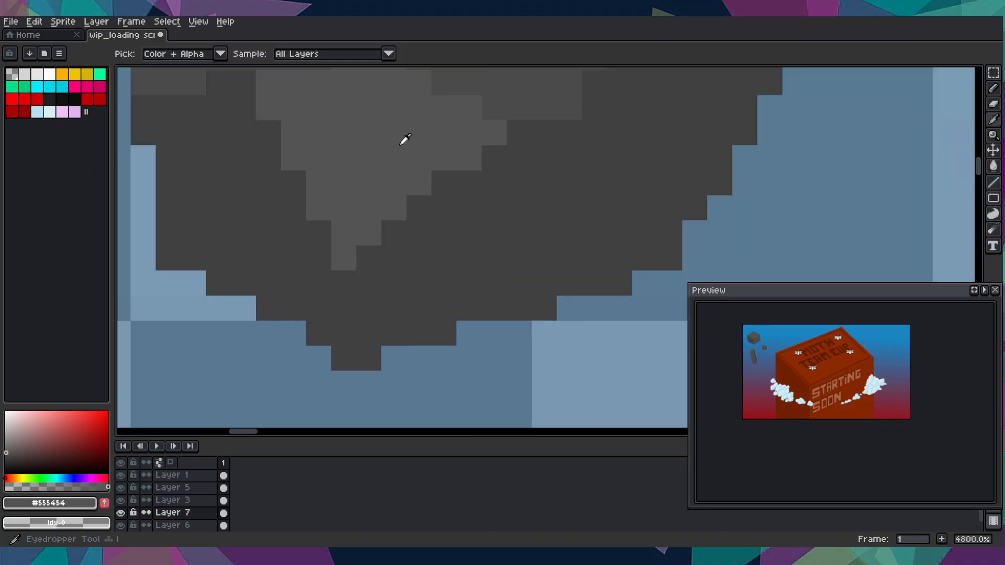
shift+click(351, 358)
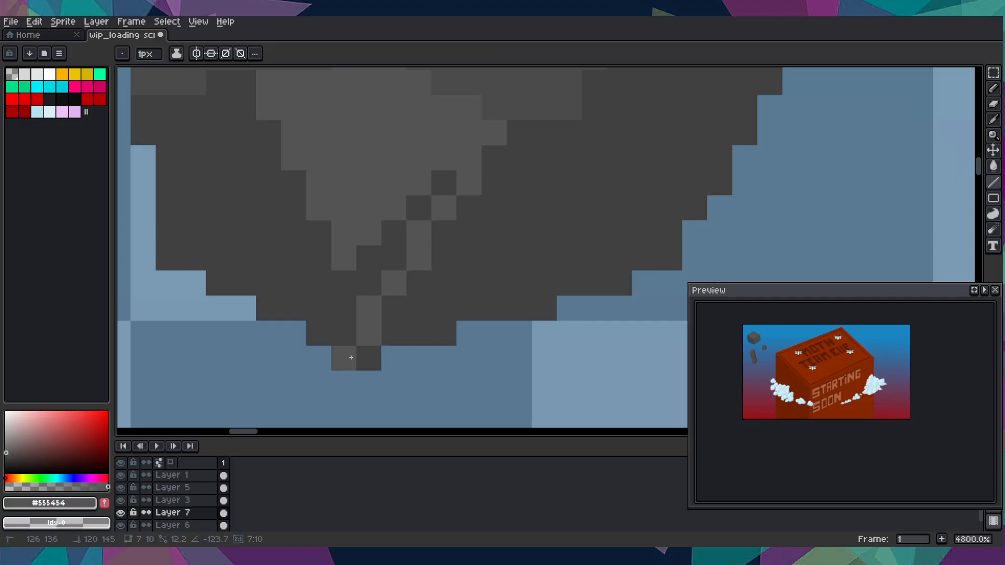
mouse_move(343, 355)
mouse_down()
mouse_move(318, 197)
mouse_move(353, 277)
mouse_move(417, 226)
mouse_move(437, 186)
mouse_move(368, 288)
mouse_up()
- Repaint the rock's top edge with #555454 to match the light top facet
scroll(369, 287, down, 7)
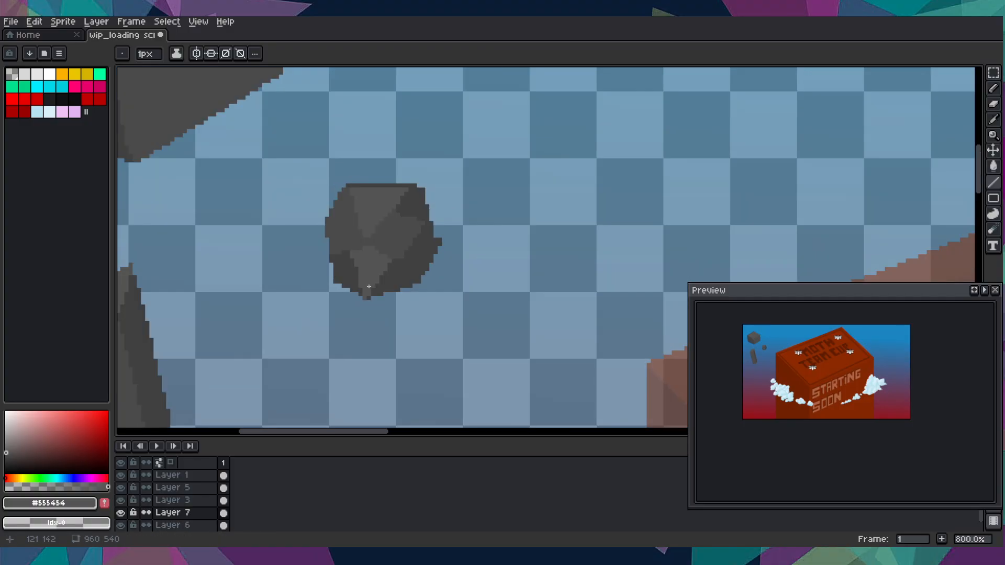
scroll(369, 287, up, 1)
scroll(378, 259, up, 3)
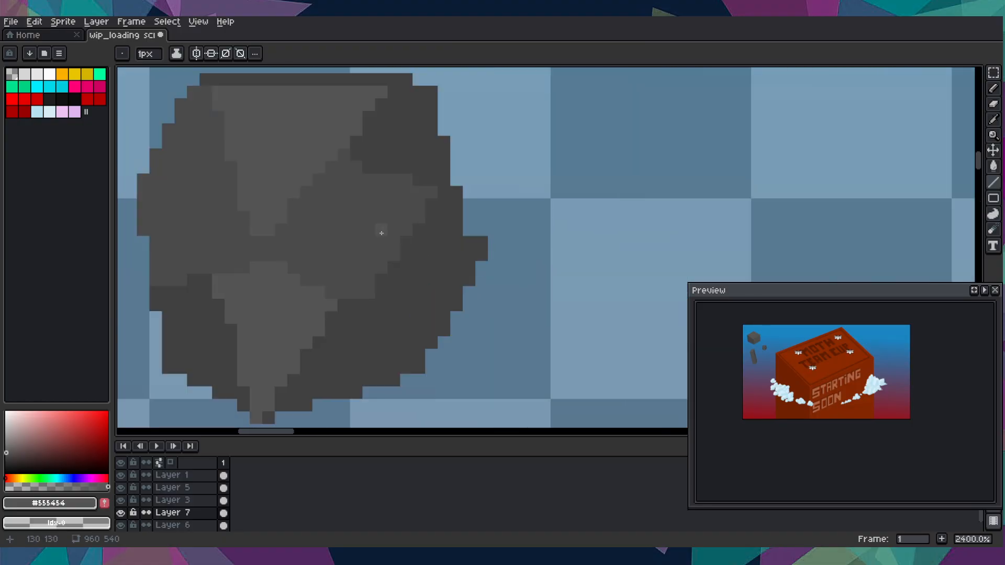
drag(364, 175, 409, 292)
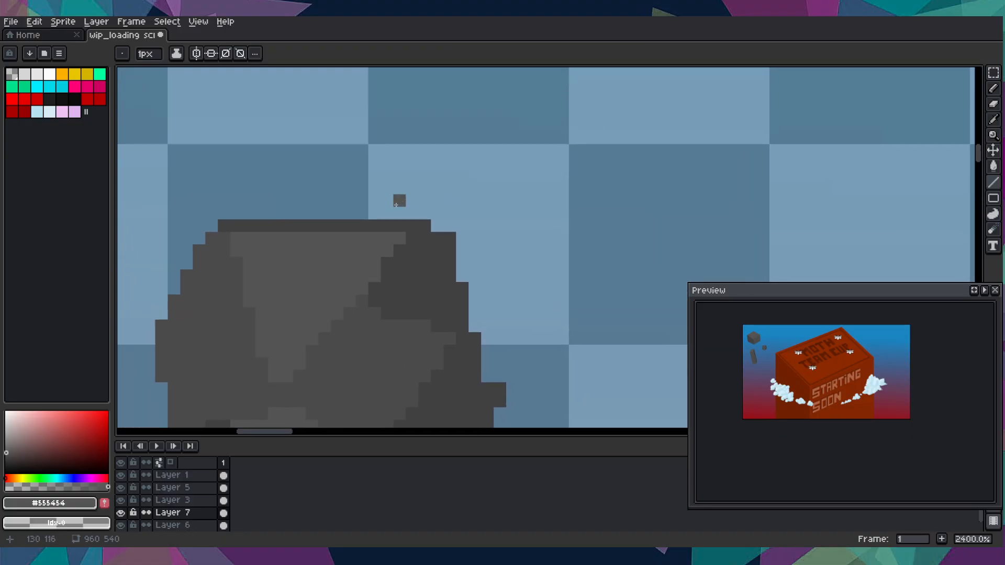
drag(425, 226, 225, 227)
- Extend the light top and lower facets with #555454 pixels so that they meet at the rock's centre
scroll(309, 291, down, 5)
scroll(306, 288, up, 5)
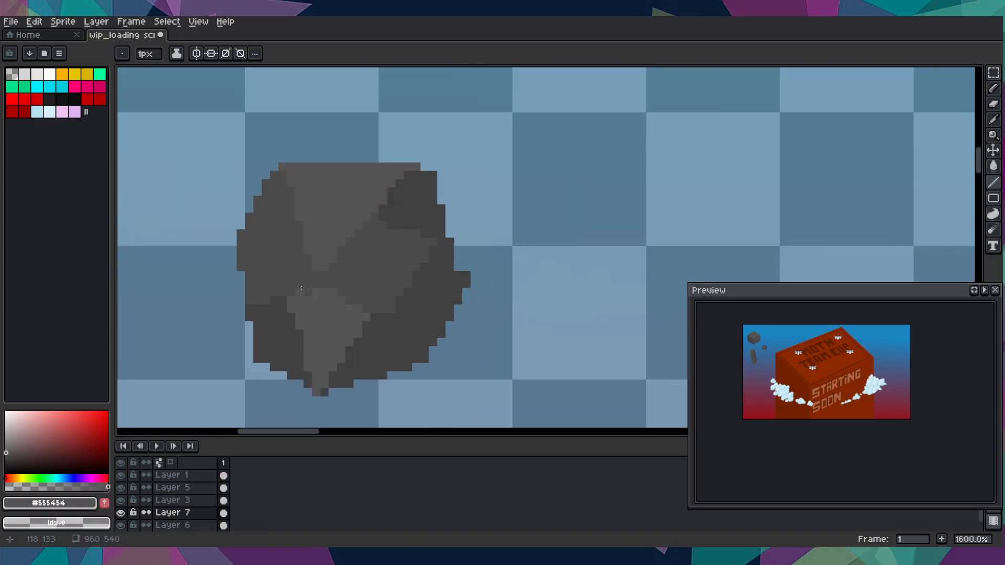
drag(282, 300, 338, 267)
click(335, 282)
click(371, 308)
click(309, 294)
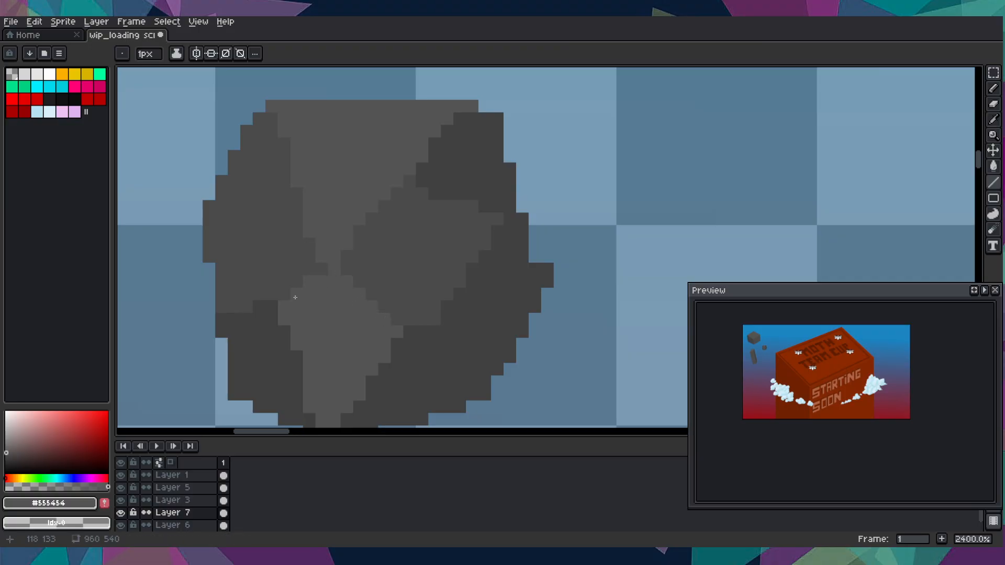
- Erase the bulging outline pixels along the rock's left edge
scroll(296, 297, down, 8)
scroll(335, 330, up, 2)
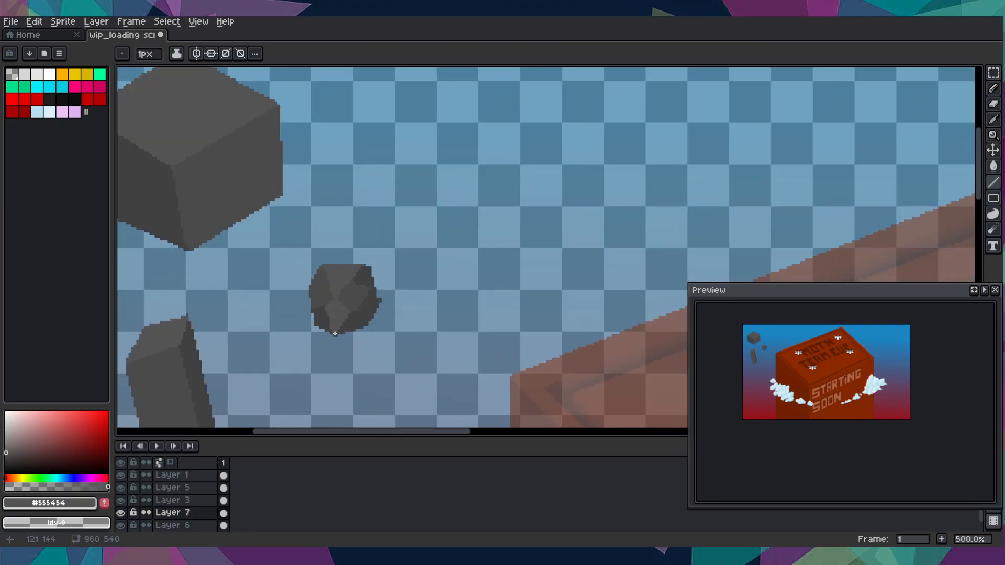
scroll(335, 334, down, 2)
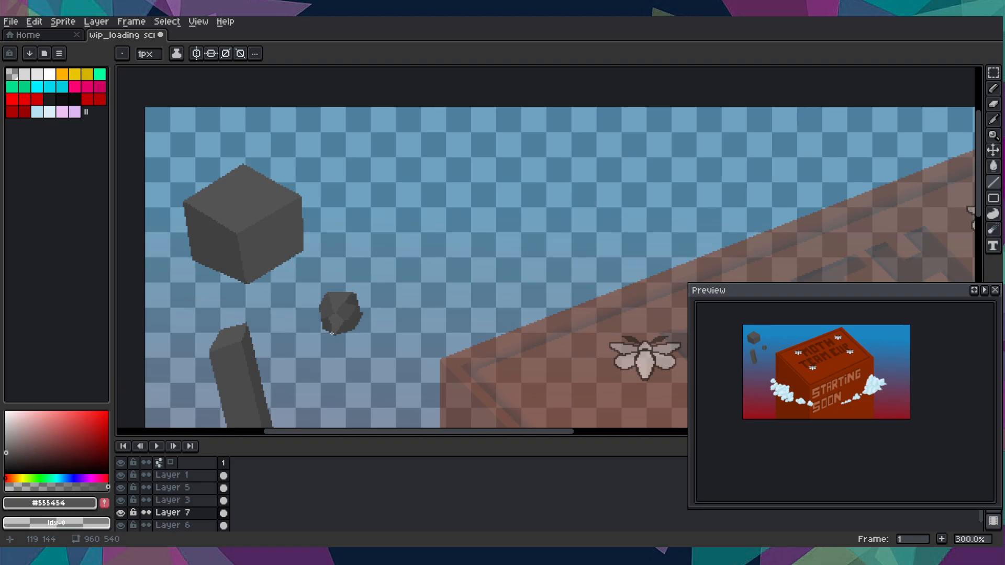
scroll(332, 333, up, 7)
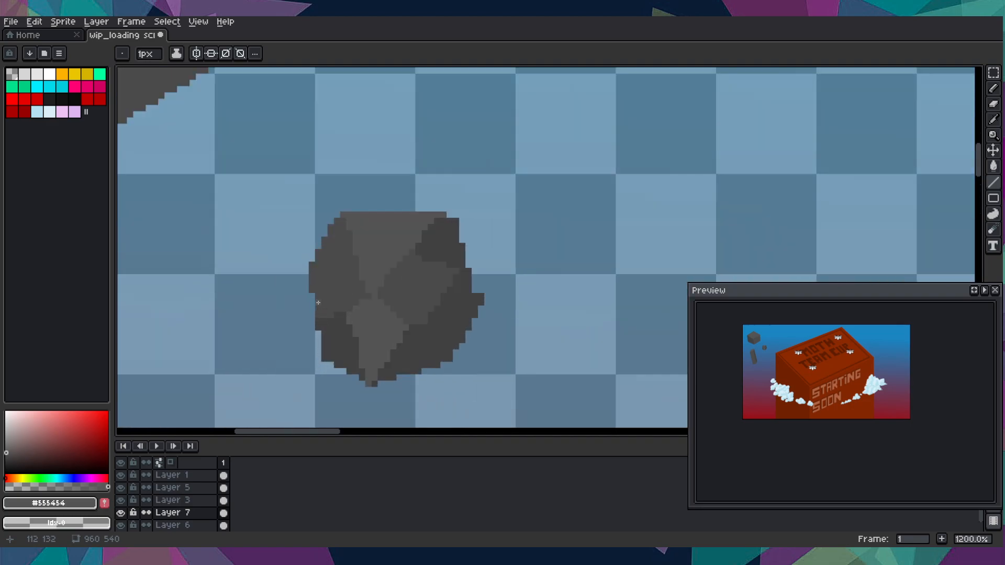
mouse_move(294, 293)
mouse_down()
mouse_move(345, 156)
mouse_move(323, 178)
mouse_up()
right_click(323, 179)
drag(318, 278, 287, 257)
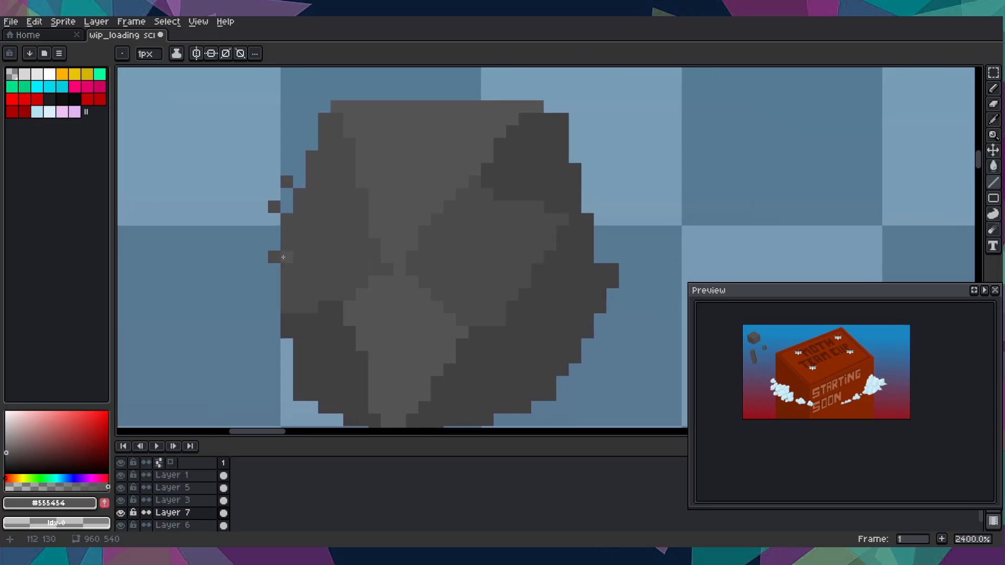
- Sample #4a4a4a and build a protruding corner lower on the rock's left edge
key(i)
click(318, 206)
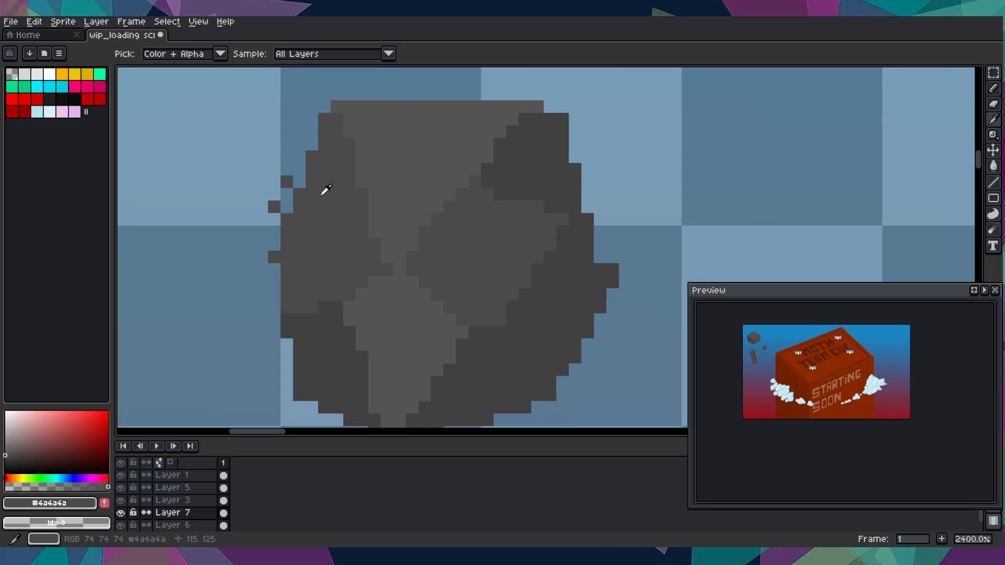
key(b)
drag(276, 228, 263, 295)
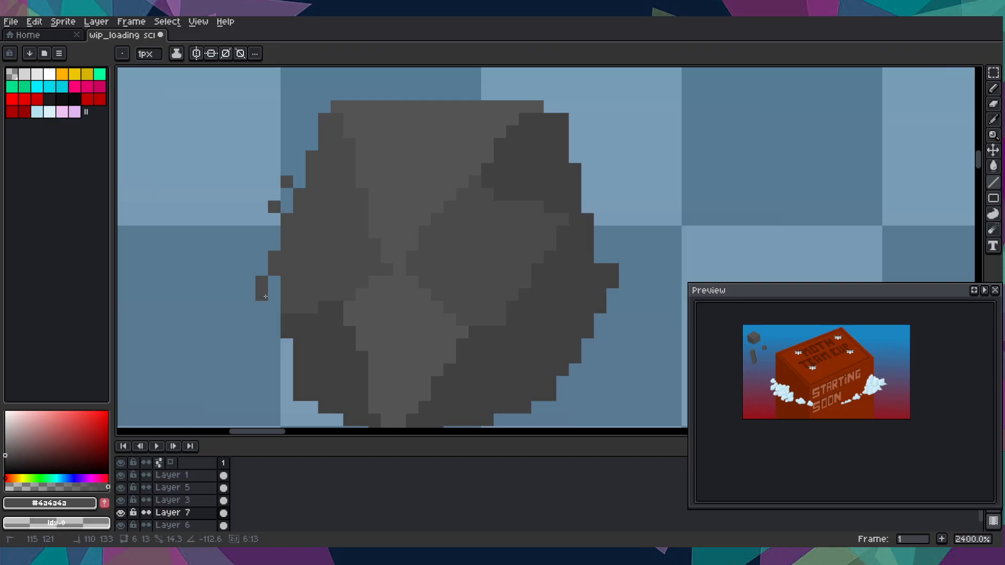
click(274, 308)
click(262, 307)
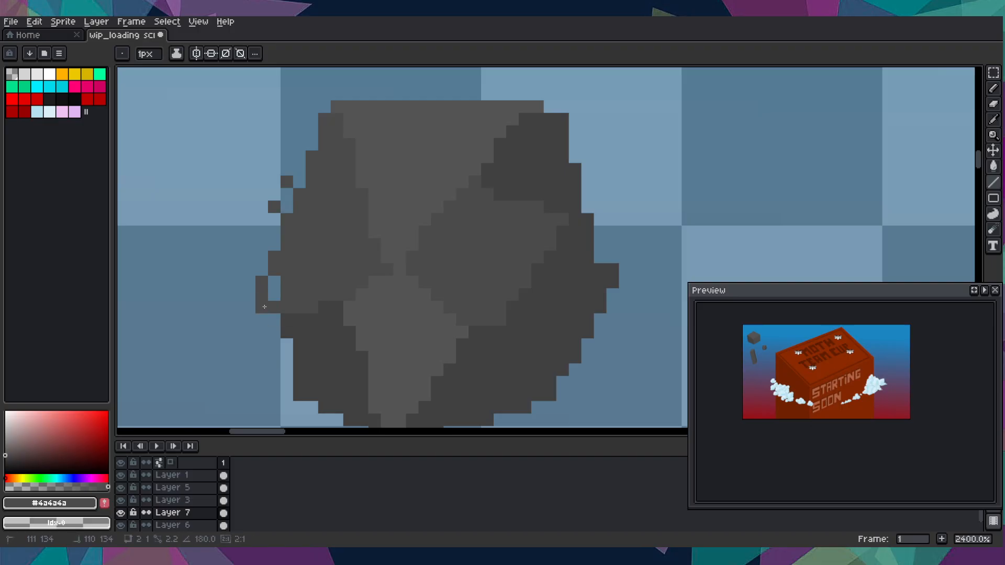
click(274, 283)
- Erase the stray pixels beside the rock's upper left edge
click(275, 220)
right_click(278, 220)
right_click(287, 182)
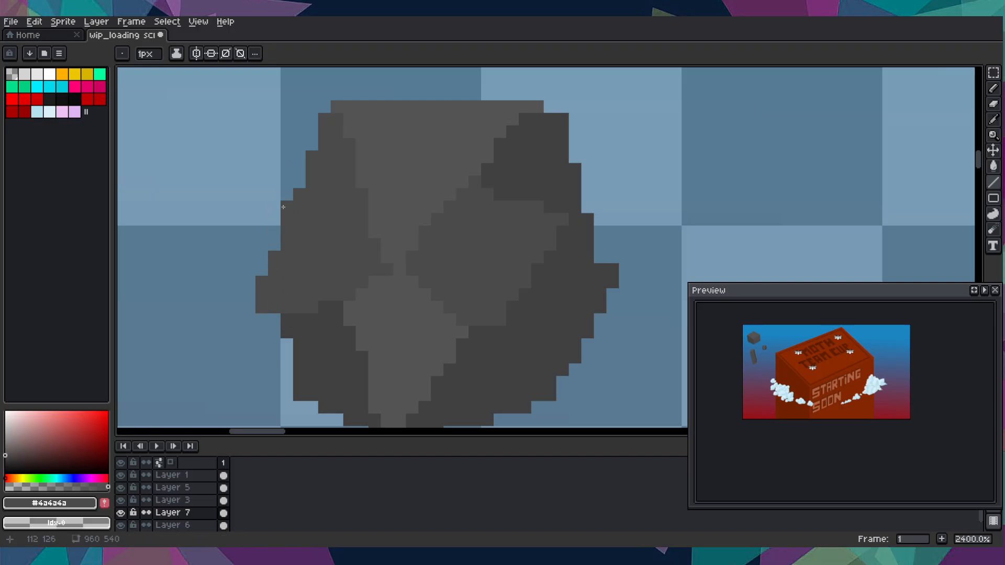
- Sample #404040 and extend the rock's dark lower left facet outward to meet the protruding corner on its left edge
drag(276, 265, 288, 197)
key(i)
click(329, 278)
key(b)
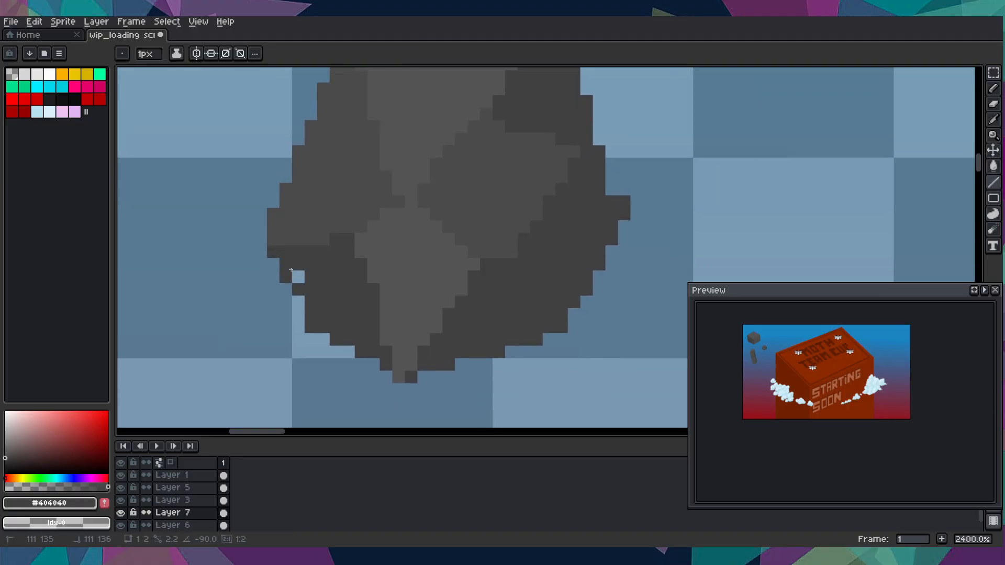
scroll(301, 261, down, 6)
scroll(335, 297, down, 1)
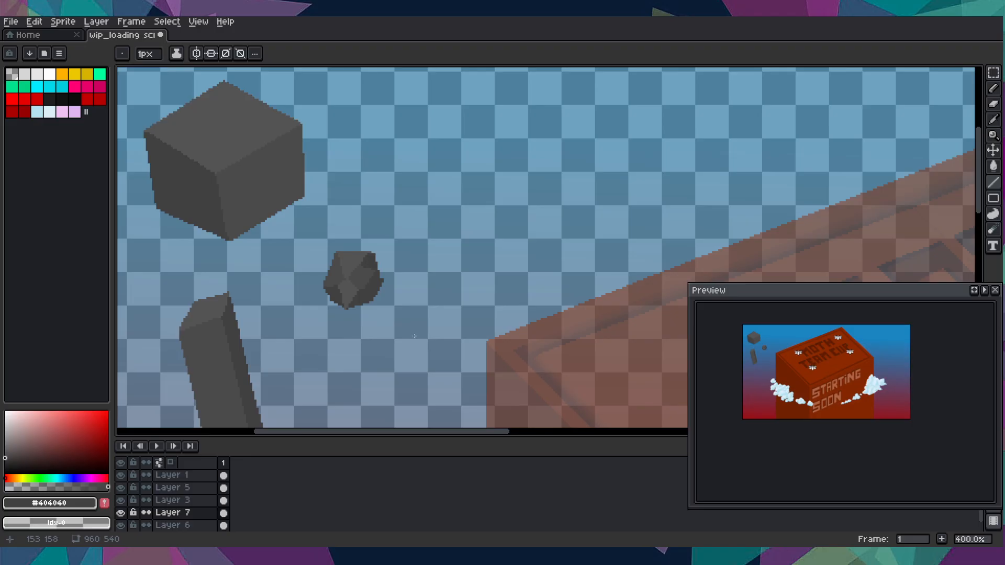
scroll(414, 333, down, 2)
scroll(425, 320, up, 1)
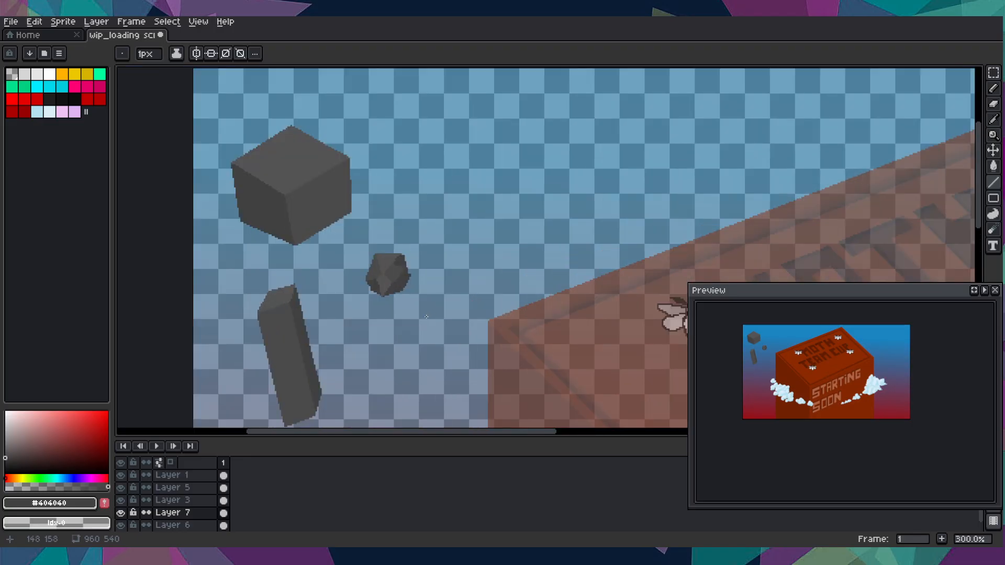
scroll(434, 294, down, 2)
scroll(442, 271, up, 1)
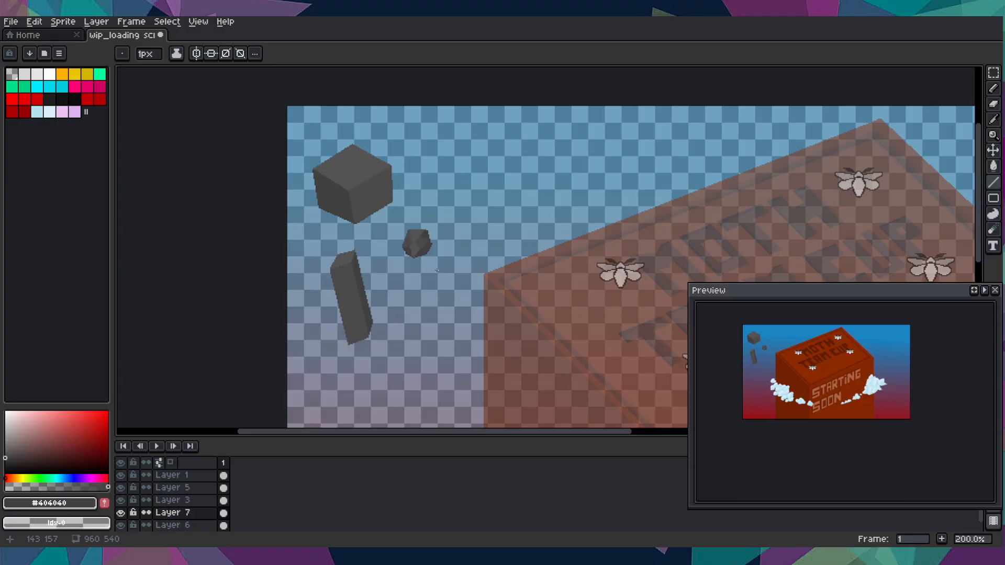
- Sample #4a4a4a, outline a tilted rectangle below the narrow box and fill it as the front face of another floating box
scroll(375, 333, up, 2)
drag(406, 333, 394, 197)
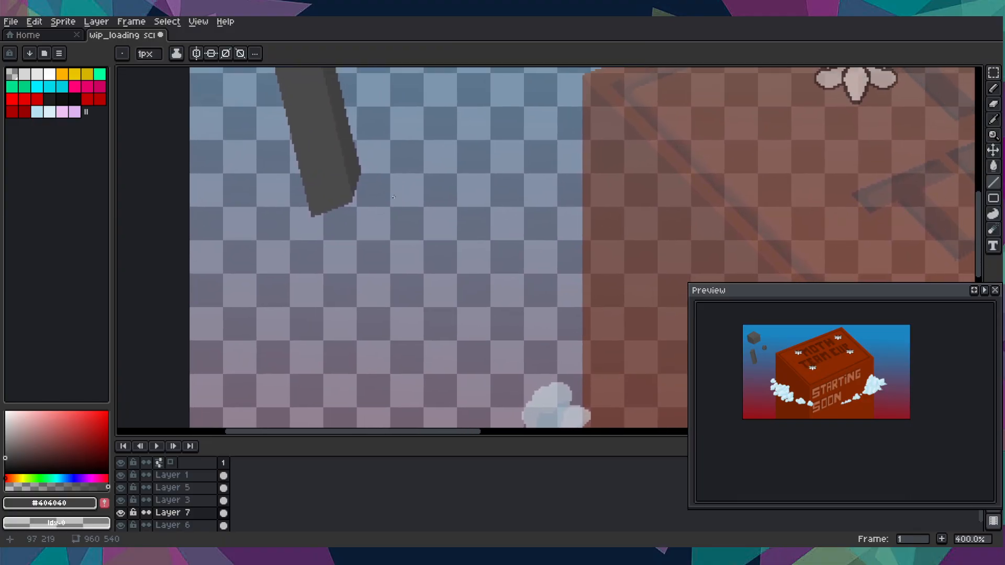
alt+click(327, 164)
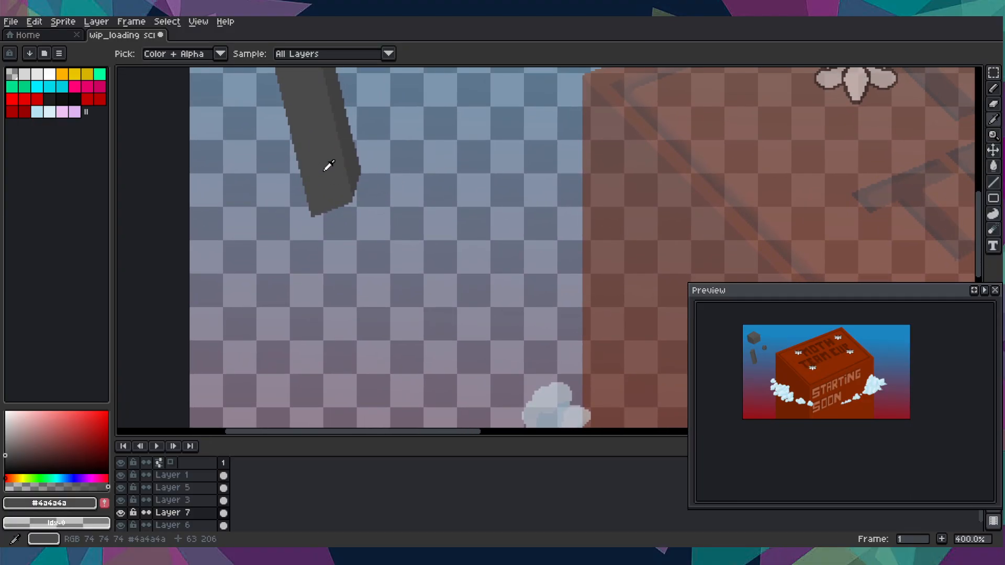
key(l)
mouse_move(299, 269)
mouse_down()
mouse_move(361, 403)
mouse_move(350, 410)
mouse_move(355, 423)
mouse_move(445, 381)
mouse_move(377, 232)
mouse_move(390, 233)
mouse_move(301, 269)
mouse_up()
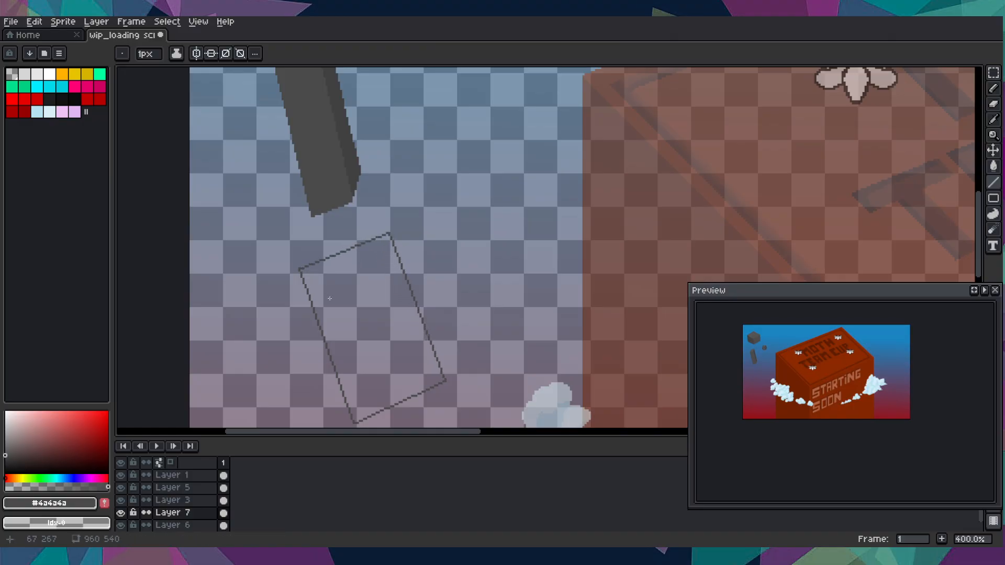
key(g)
click(358, 280)
scroll(358, 280, up, 3)
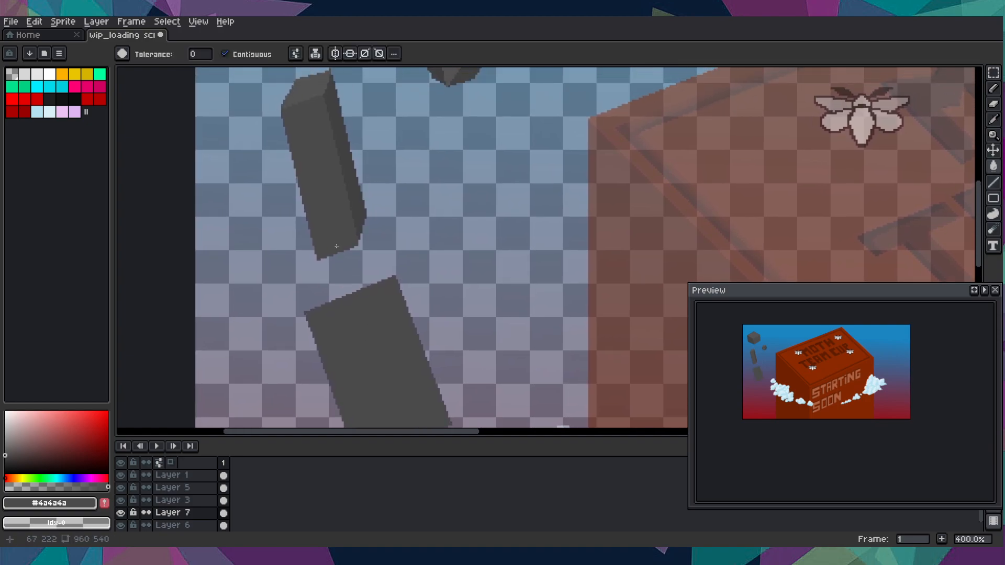
- Sample #555454 from the narrow box's top, then outline and fill a slim top face along the tilted rectangle's upper edge
key(i)
click(304, 88)
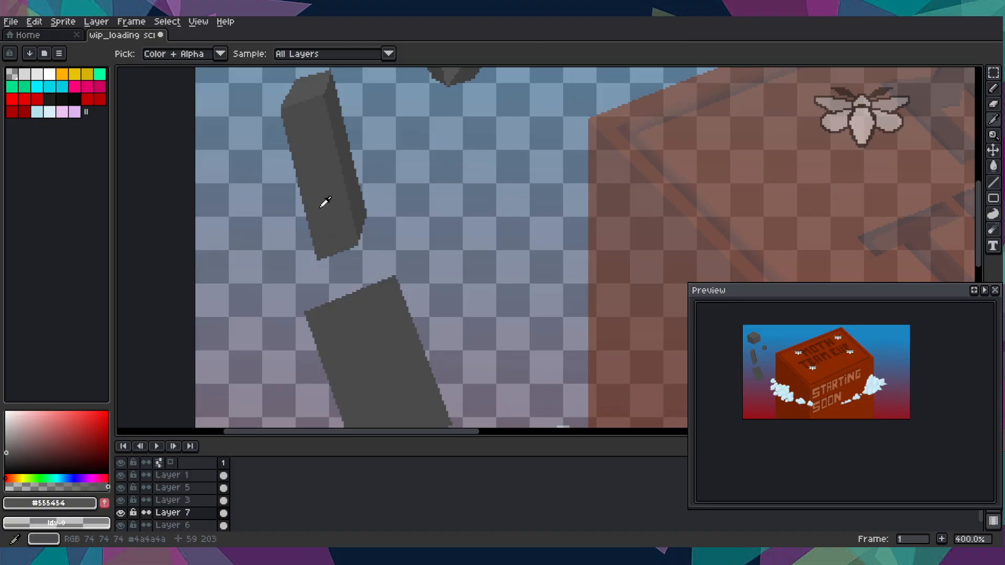
scroll(337, 275, up, 2)
key(l)
scroll(320, 286, up, 1)
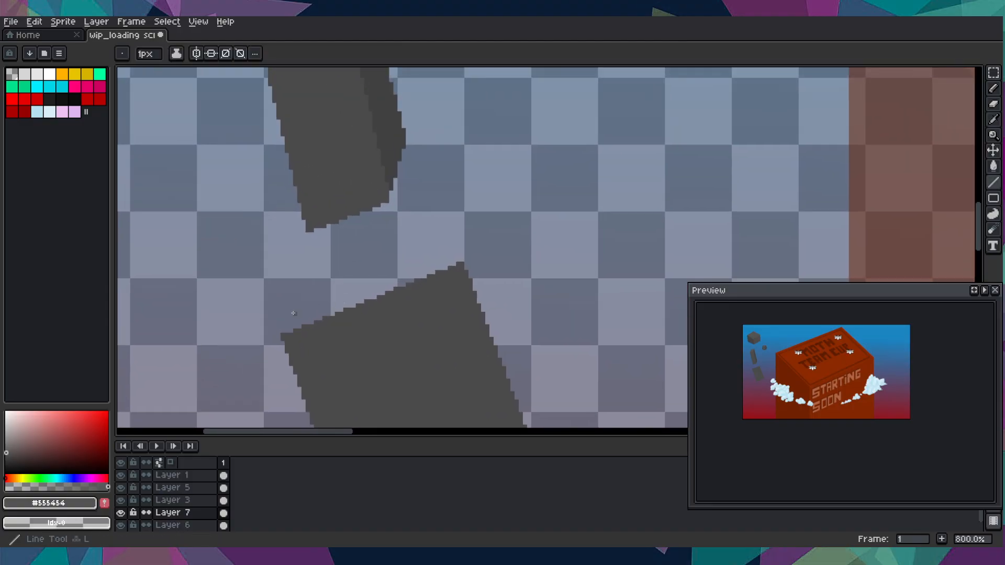
scroll(285, 323, up, 5)
mouse_move(277, 350)
mouse_down()
mouse_move(361, 232)
mouse_move(346, 261)
mouse_move(338, 244)
mouse_move(779, 86)
mouse_move(859, 99)
mouse_move(851, 105)
mouse_move(865, 96)
mouse_move(816, 197)
mouse_up()
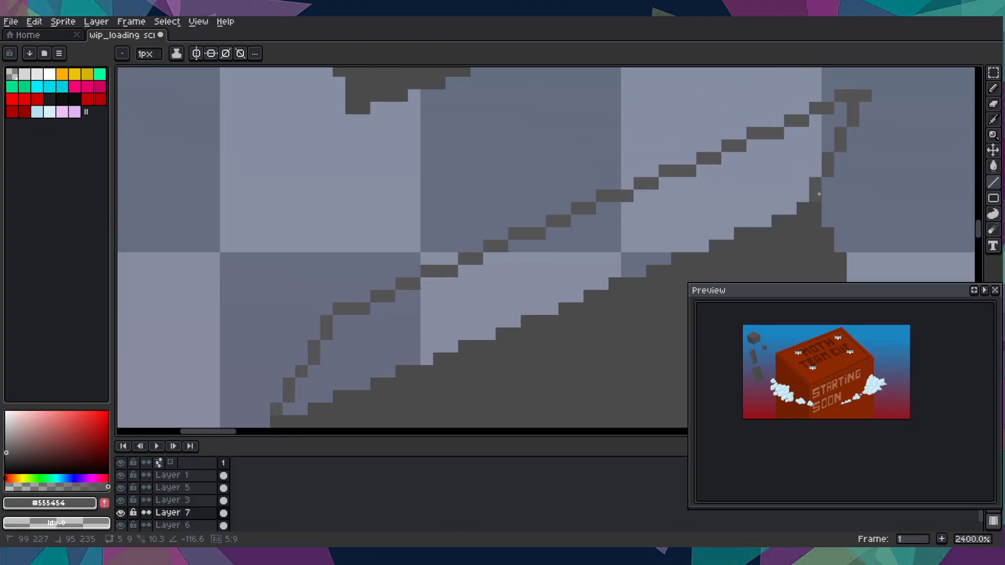
key(g)
click(706, 199)
scroll(705, 199, down, 6)
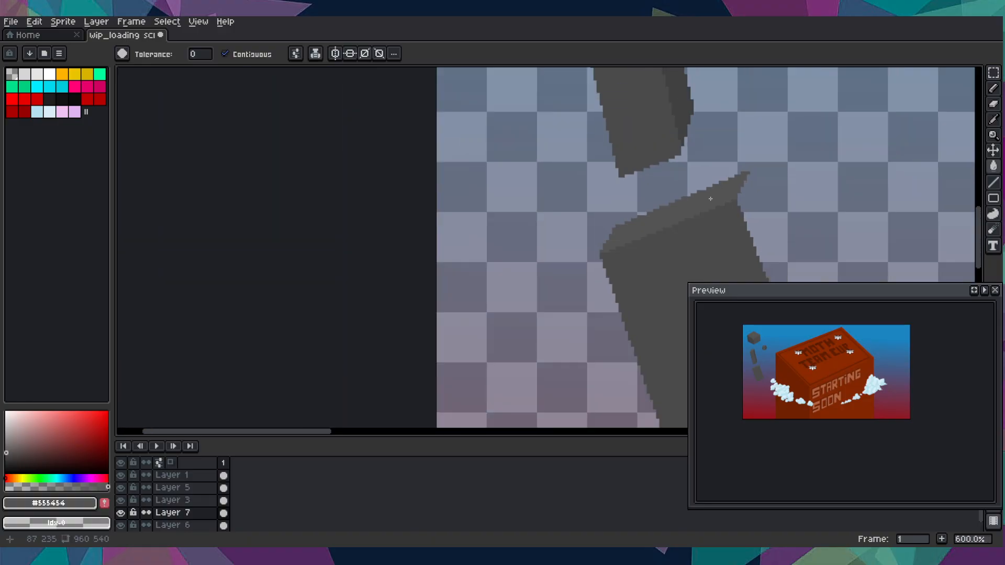
- Sample #404040, then outline and fill a narrow side face along the tilted box's right edge
key(i)
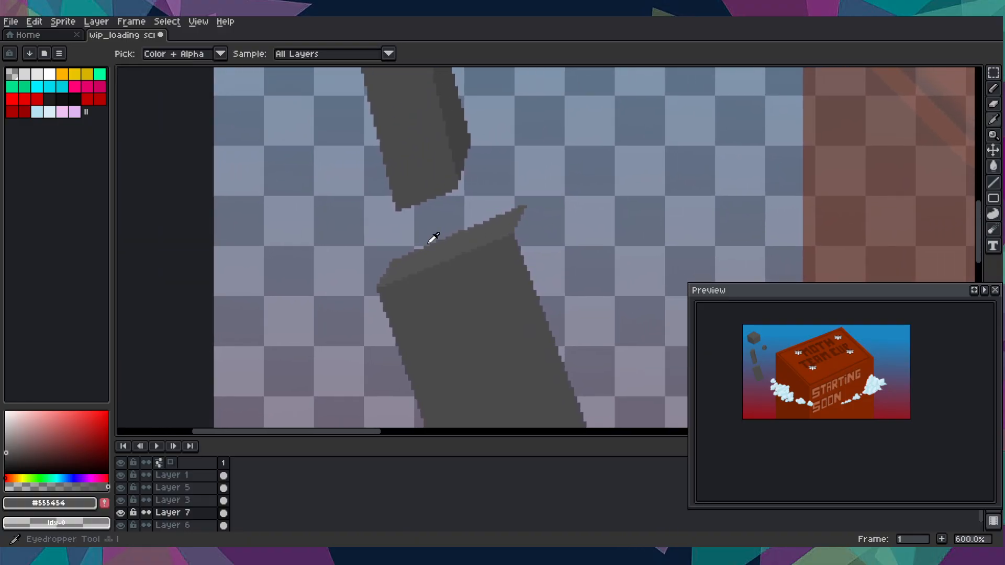
click(460, 134)
drag(491, 254, 323, 157)
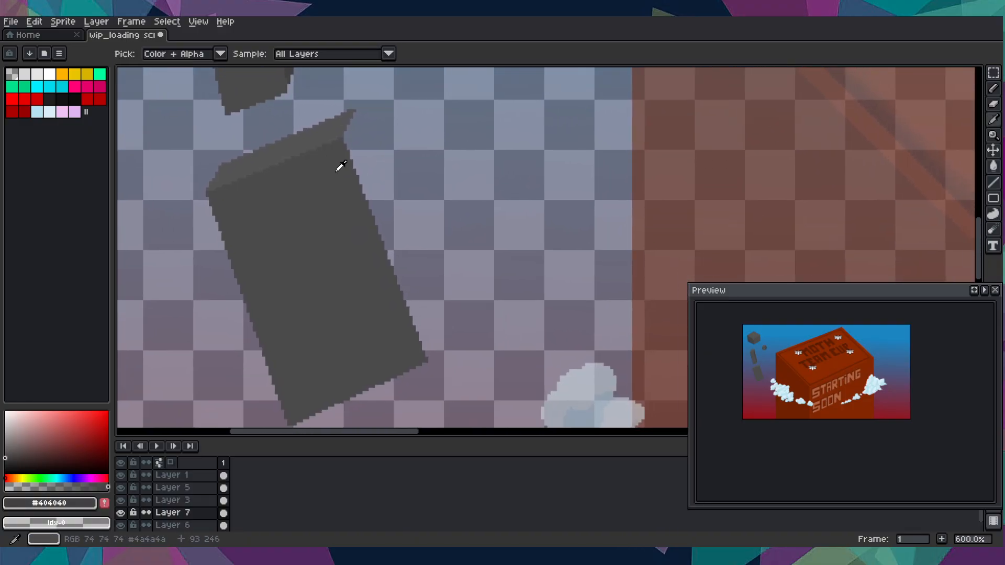
key(b)
scroll(386, 325, up, 3)
click(470, 387)
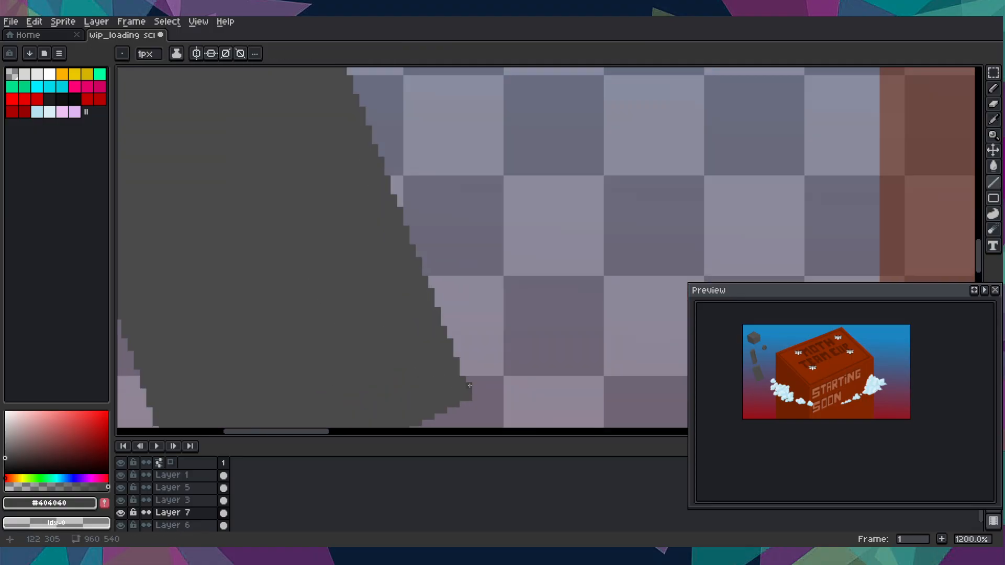
shift+click(494, 324)
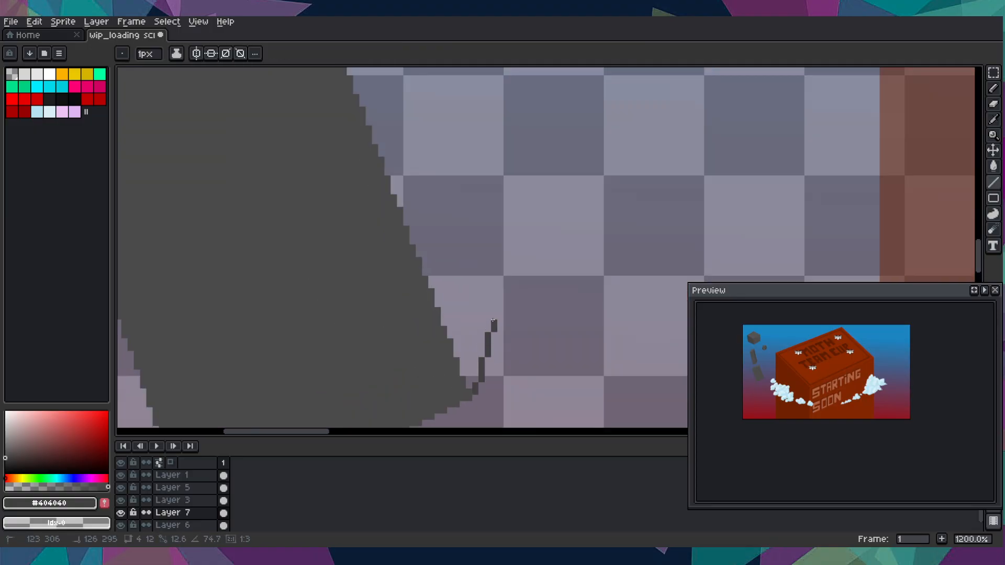
mouse_move(494, 321)
mouse_down()
mouse_move(386, 86)
mouse_move(292, 79)
mouse_move(331, 73)
mouse_up()
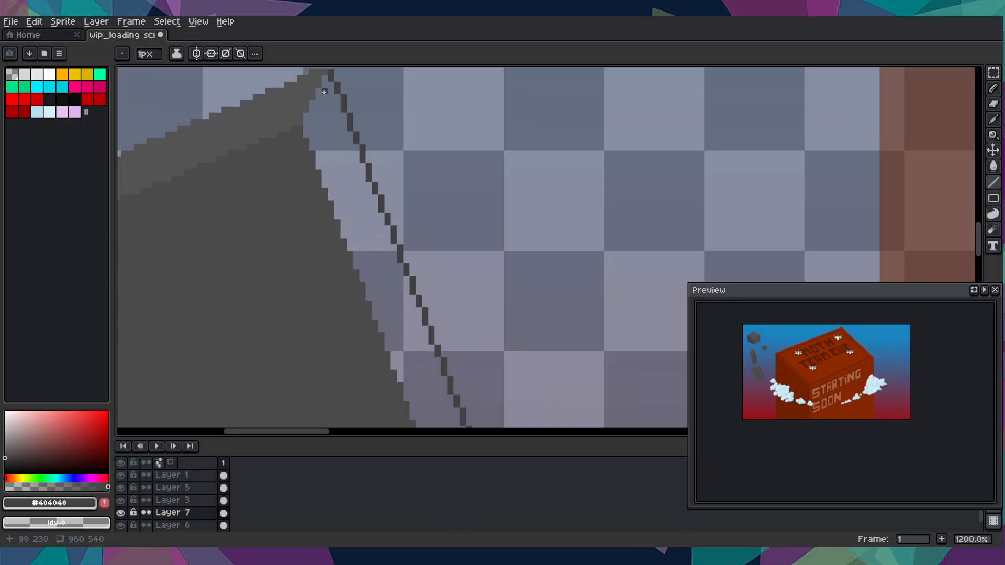
key(g)
click(325, 155)
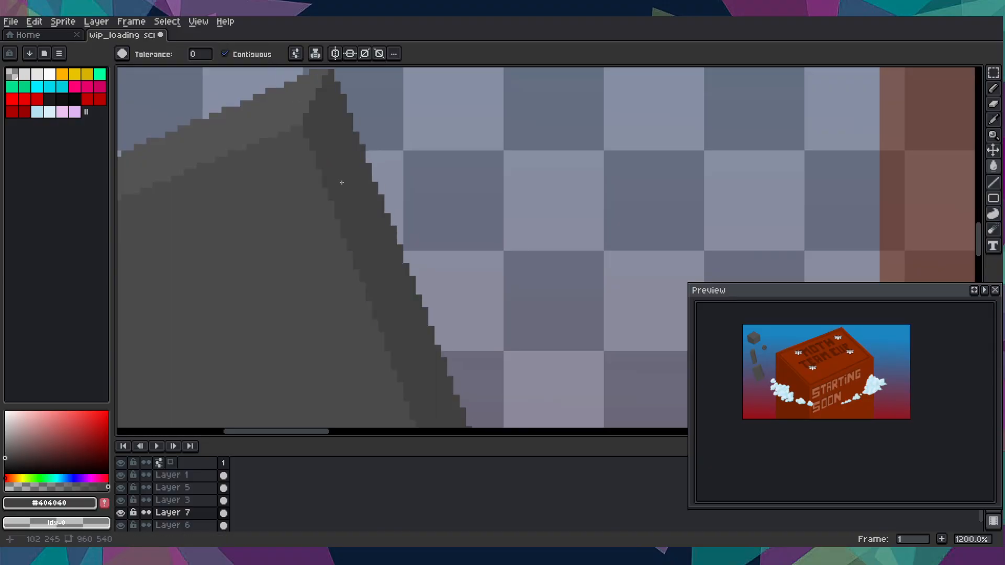
scroll(346, 199, down, 3)
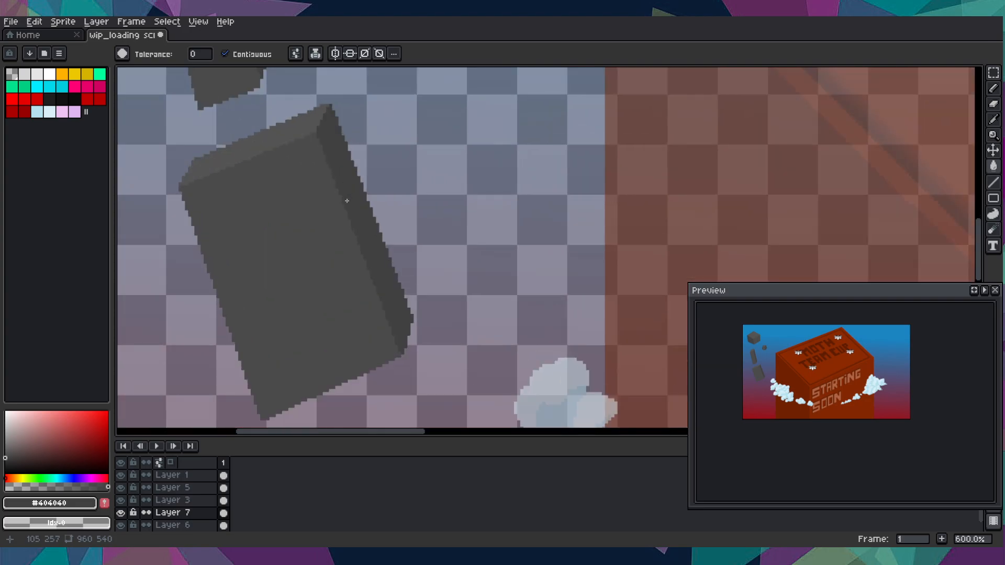
drag(347, 201, 296, 200)
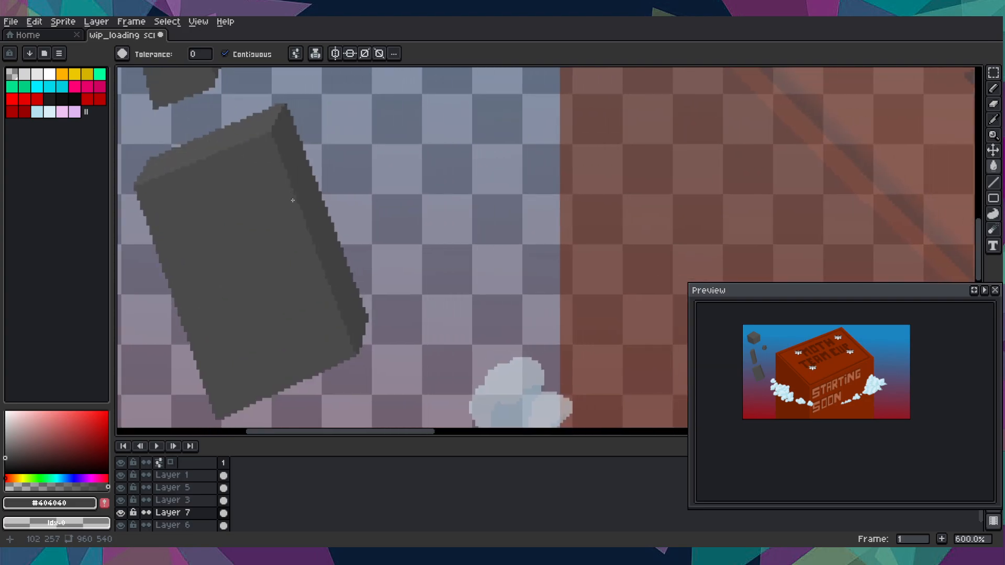
- Undo and redraw the outer edge of the tilted box's #404040 side face to refine its lower corner
scroll(298, 117, up, 4)
scroll(290, 101, down, 1)
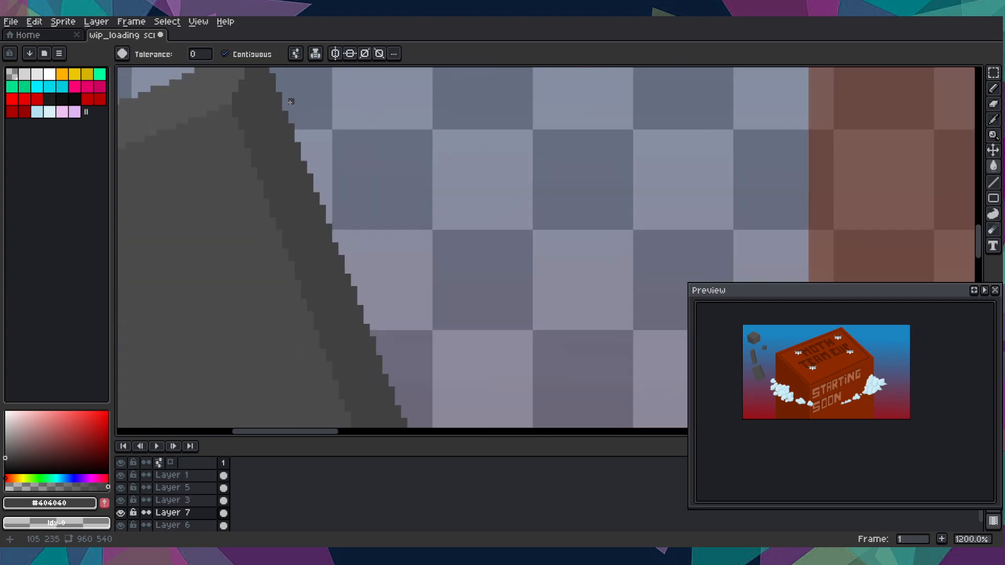
scroll(341, 189, down, 1)
scroll(403, 385, up, 1)
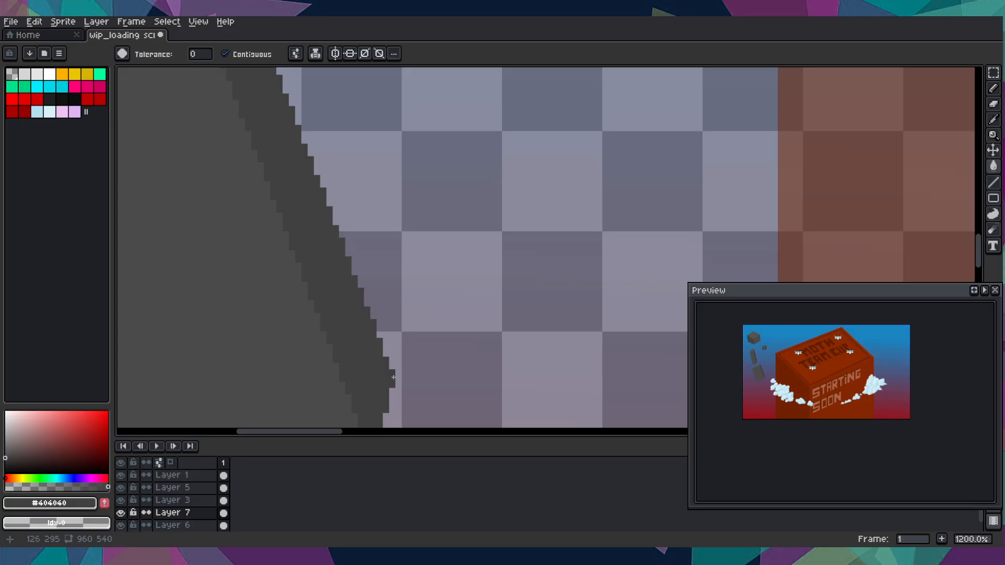
click(393, 373)
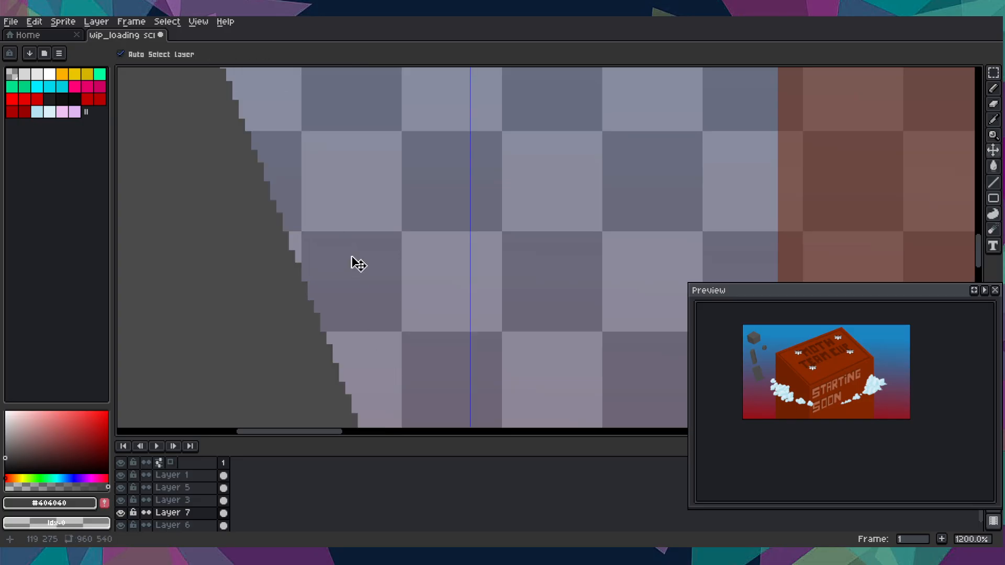
key(ctrl+z)
key(b)
key(shift)
shift+click(305, 175)
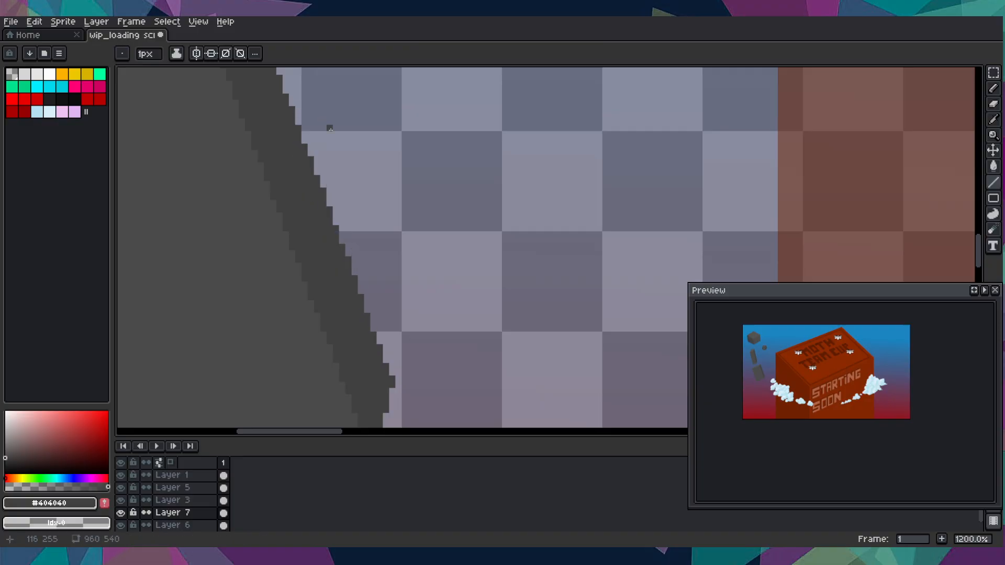
- Touch up the stepped pixels along the tilted box's bottom edge
scroll(330, 131, down, 5)
scroll(339, 154, down, 2)
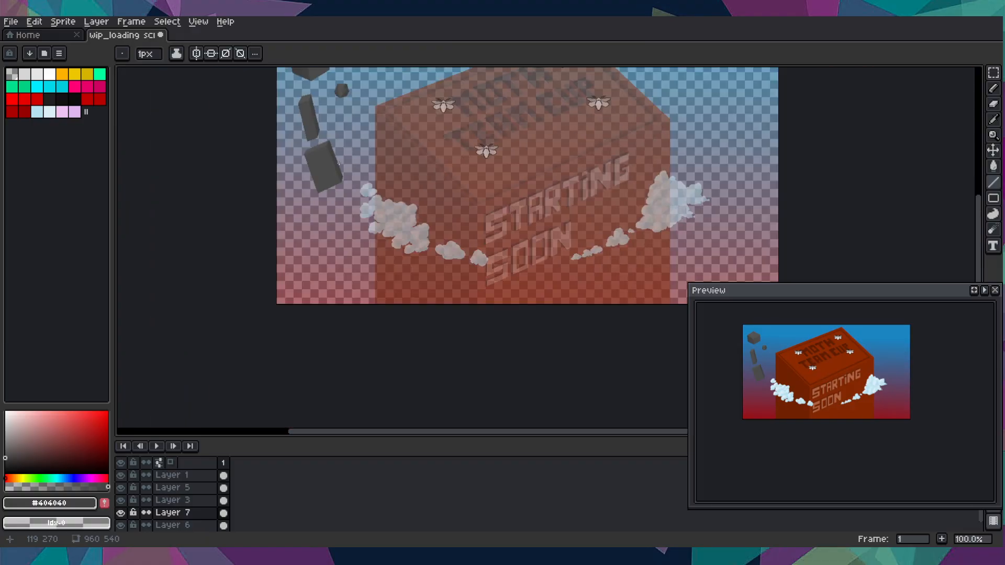
scroll(325, 173, up, 3)
scroll(317, 183, up, 1)
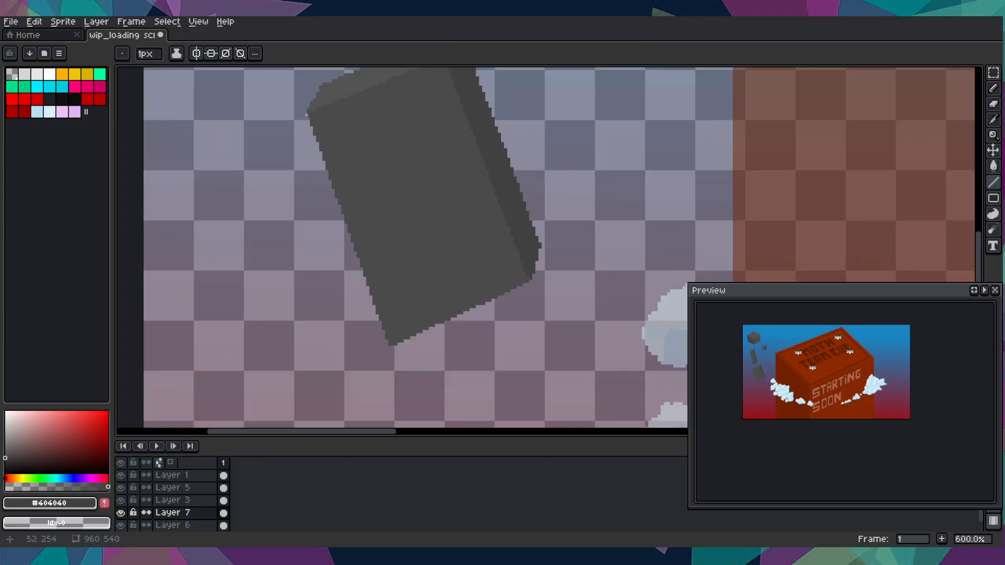
drag(385, 340, 528, 284)
scroll(443, 341, up, 5)
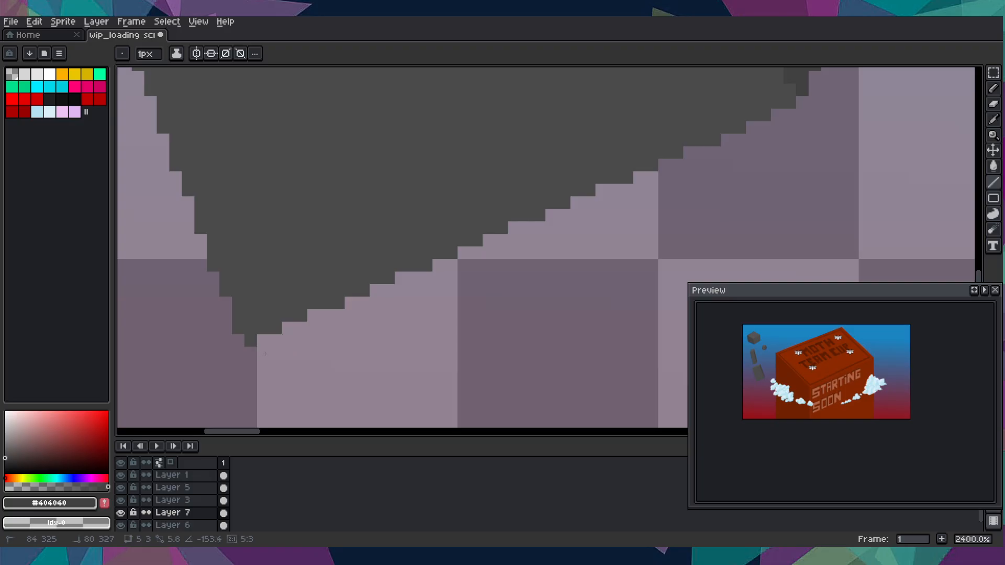
scroll(348, 361, down, 8)
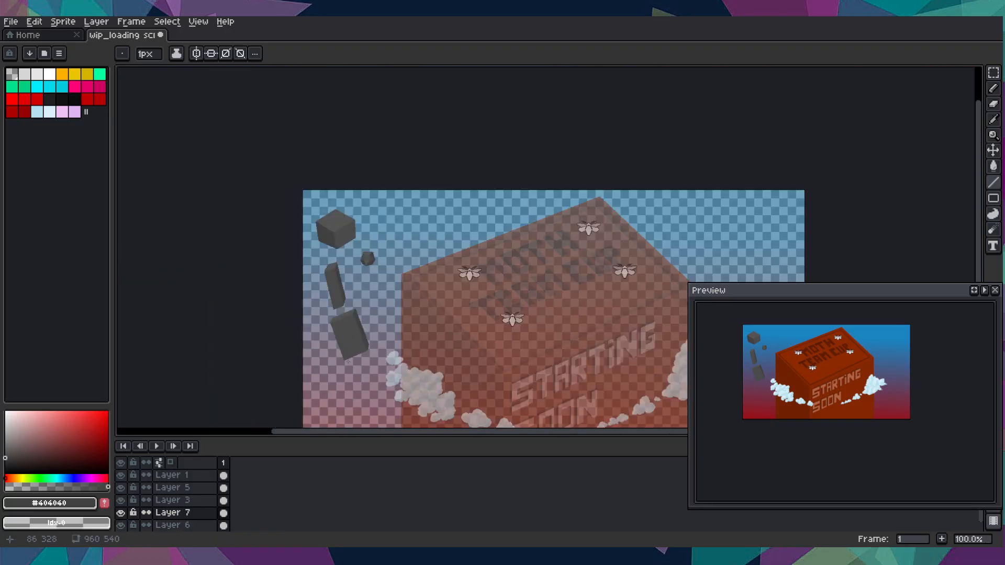
drag(343, 360, 349, 329)
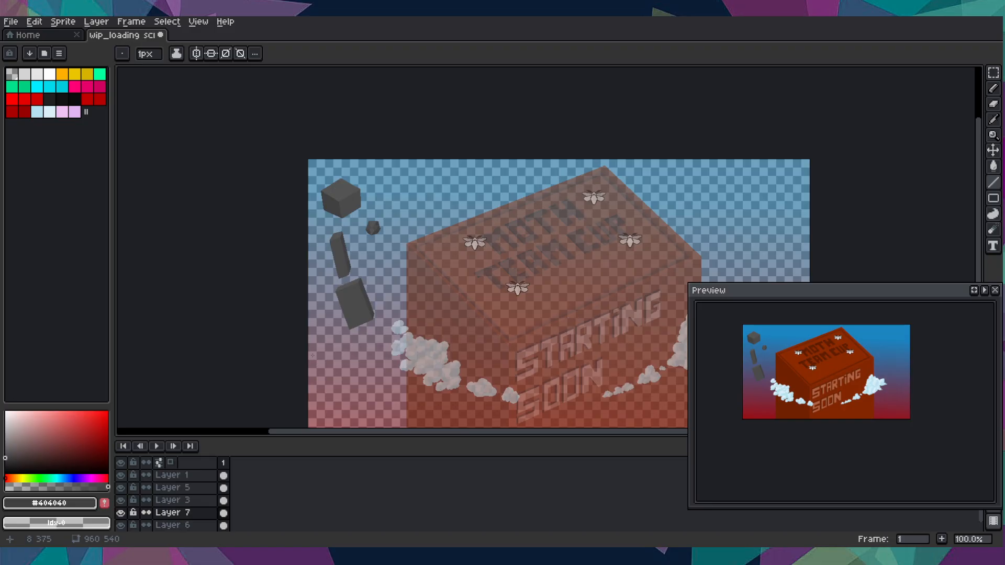
drag(332, 350, 335, 299)
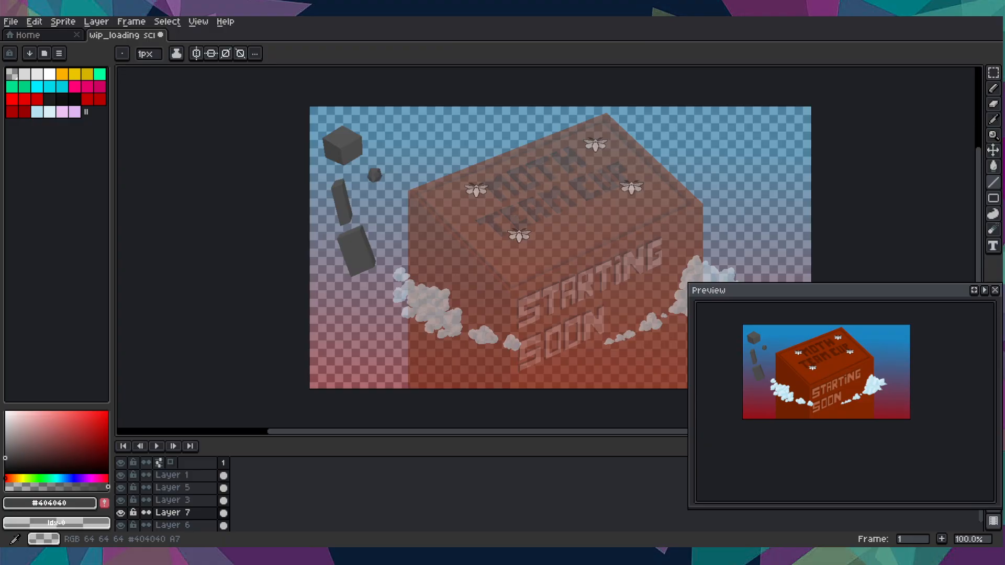
scroll(314, 293, up, 2)
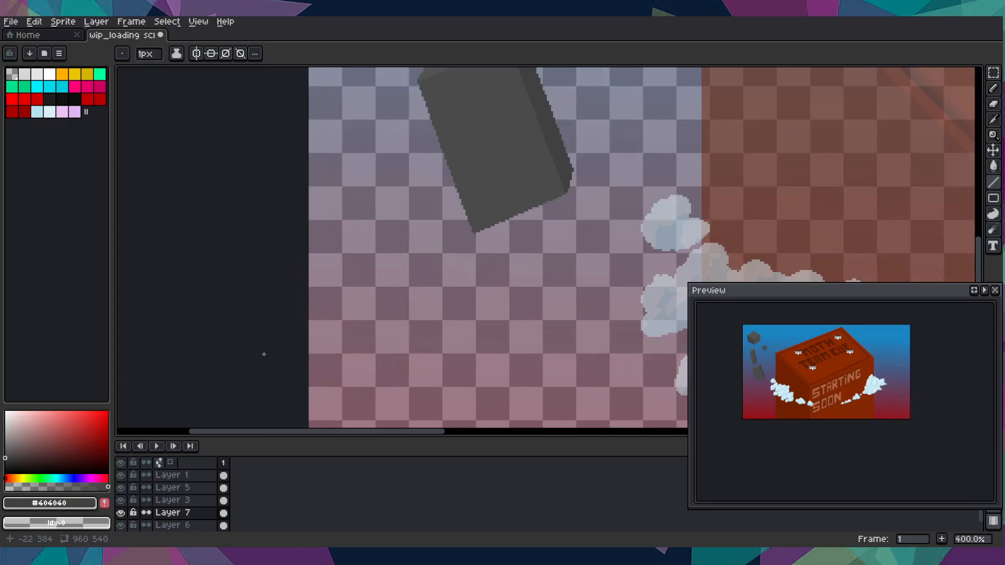
scroll(291, 262, down, 2)
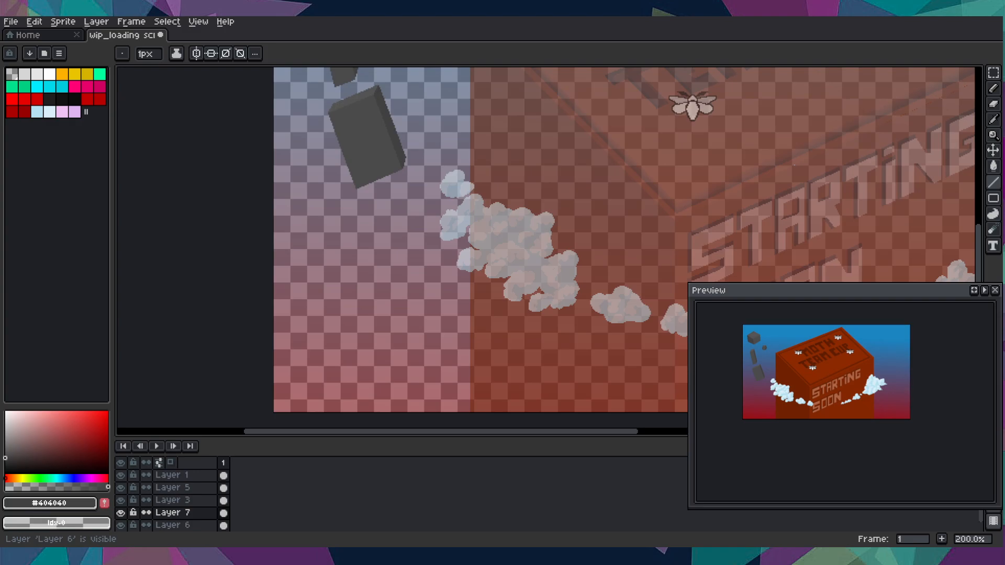
scroll(376, 299, down, 1)
scroll(375, 300, up, 2)
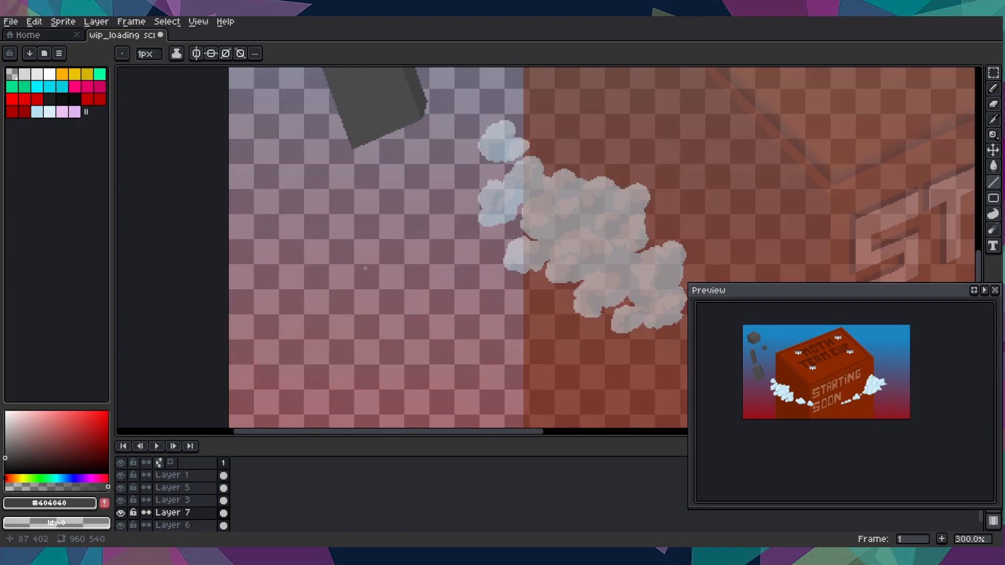
scroll(343, 234, down, 2)
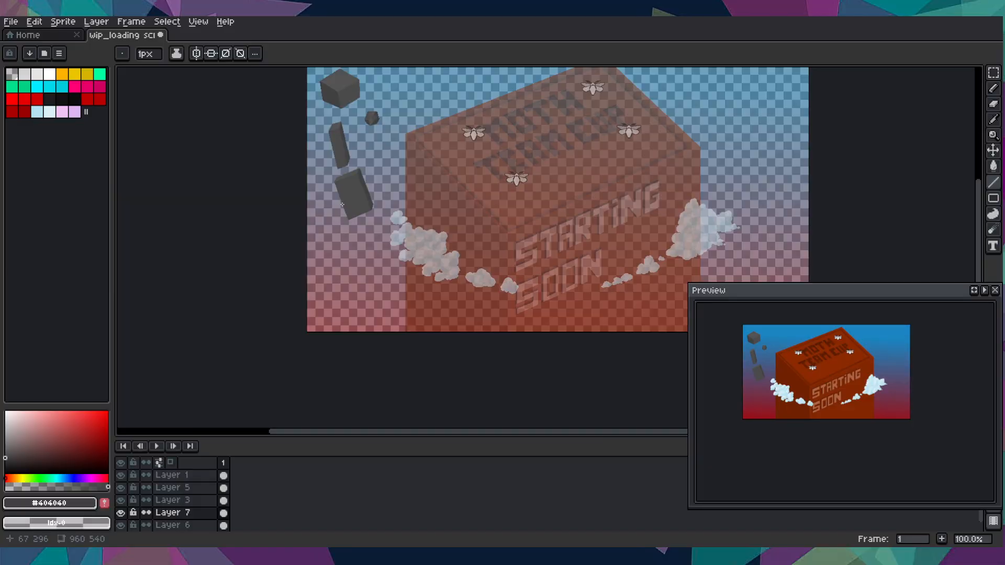
- Trim the lower part of the large cube's left edge with a short erasing line
scroll(311, 97, up, 3)
drag(382, 112, 344, 274)
scroll(343, 274, up, 4)
drag(509, 310, 217, 149)
scroll(218, 148, up, 5)
scroll(214, 151, down, 12)
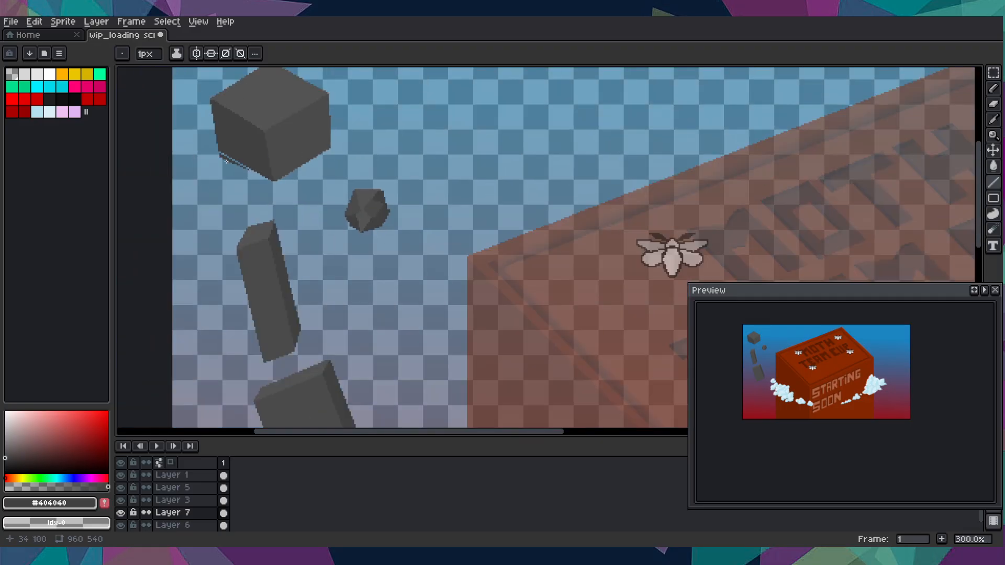
scroll(231, 174, up, 5)
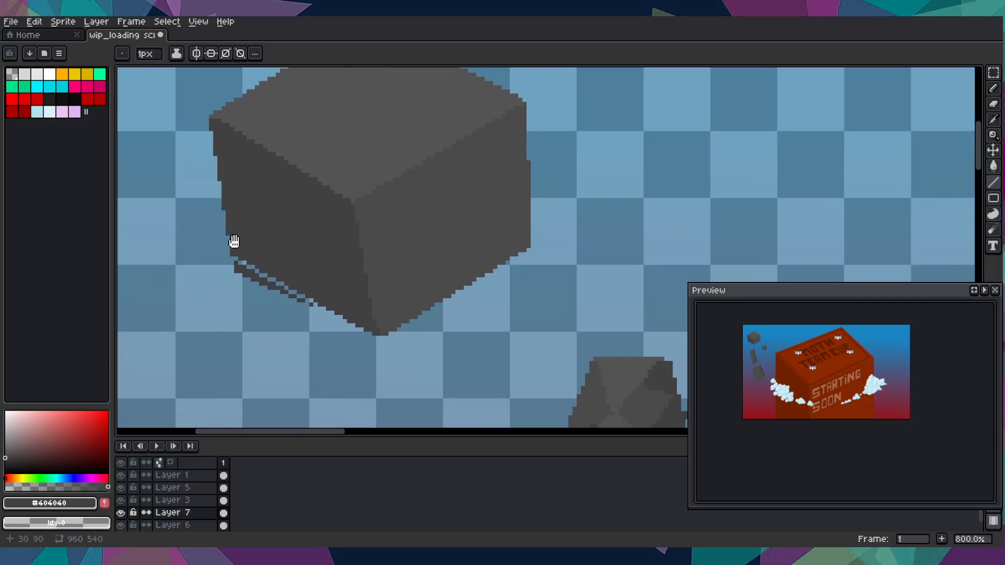
mouse_move(203, 115)
mouse_down()
mouse_move(237, 259)
mouse_move(223, 261)
mouse_up()
scroll(237, 259, up, 1)
mouse_move(215, 219)
mouse_down()
mouse_move(221, 212)
mouse_move(221, 227)
mouse_up()
right_click(219, 219)
scroll(219, 219, up, 1)
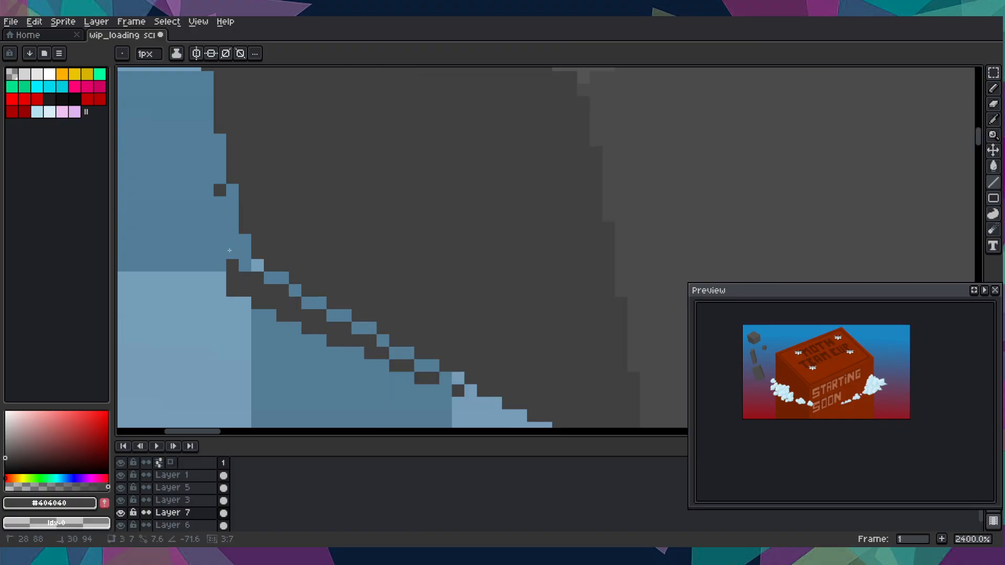
- Remove the band of stray pixels below the lower-left edge of the cube's dark face
drag(216, 199, 220, 189)
key(g)
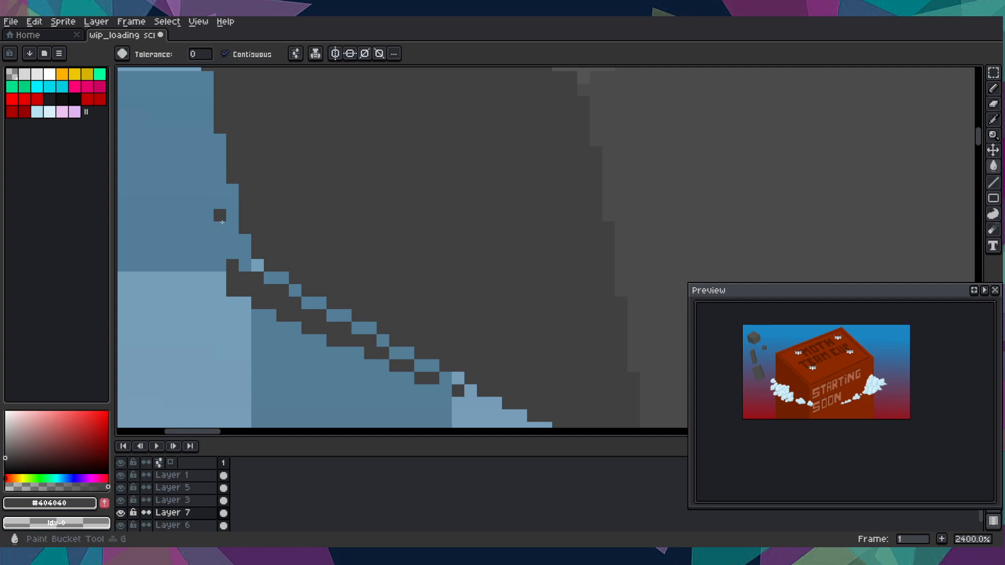
click(231, 241)
click(371, 353)
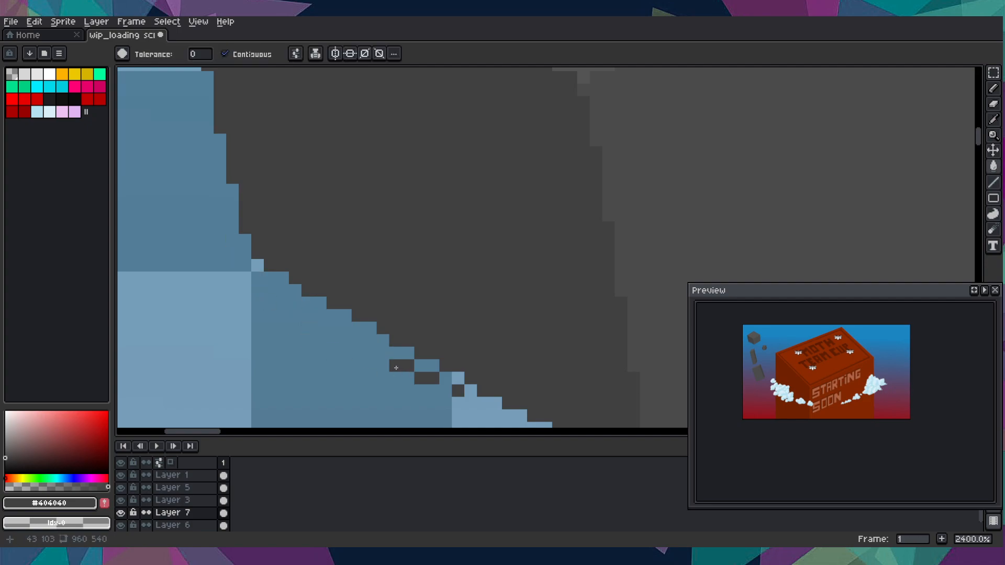
key(e)
drag(396, 368, 435, 379)
scroll(461, 391, down, 11)
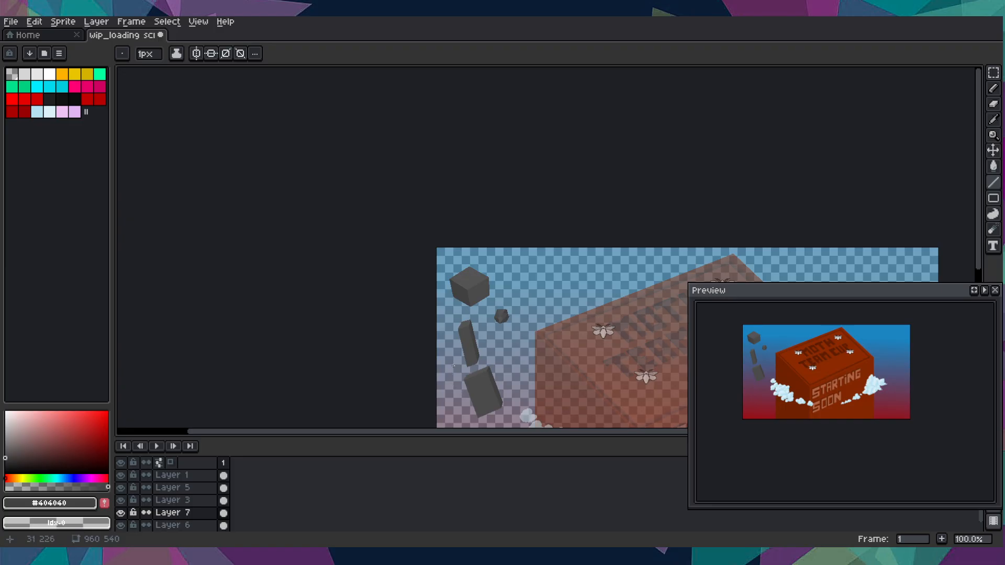
- Sample #4a4a4a from the cube's right face and extend its lower right edge with an 11-pixel vertical line
scroll(508, 283, up, 3)
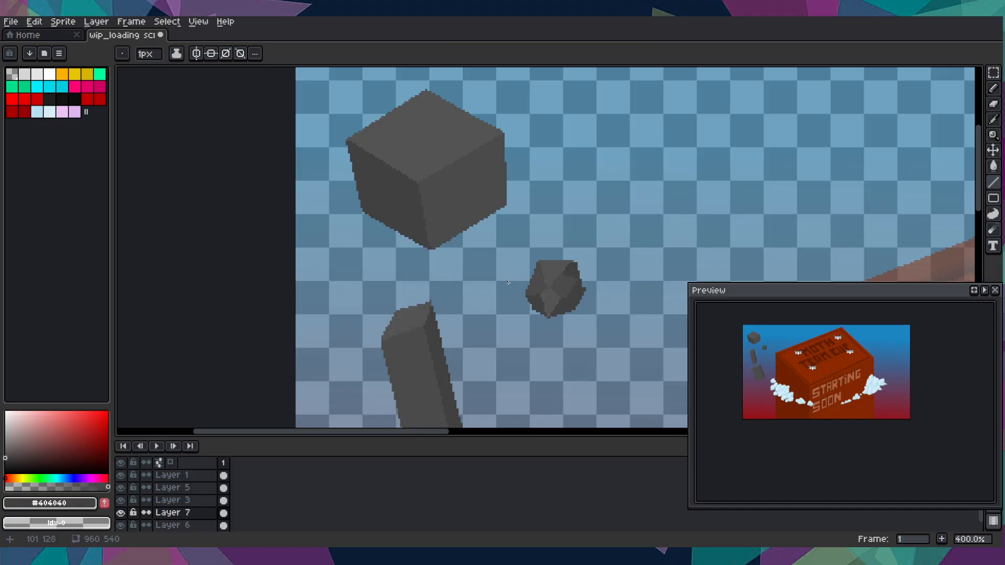
scroll(510, 204, up, 4)
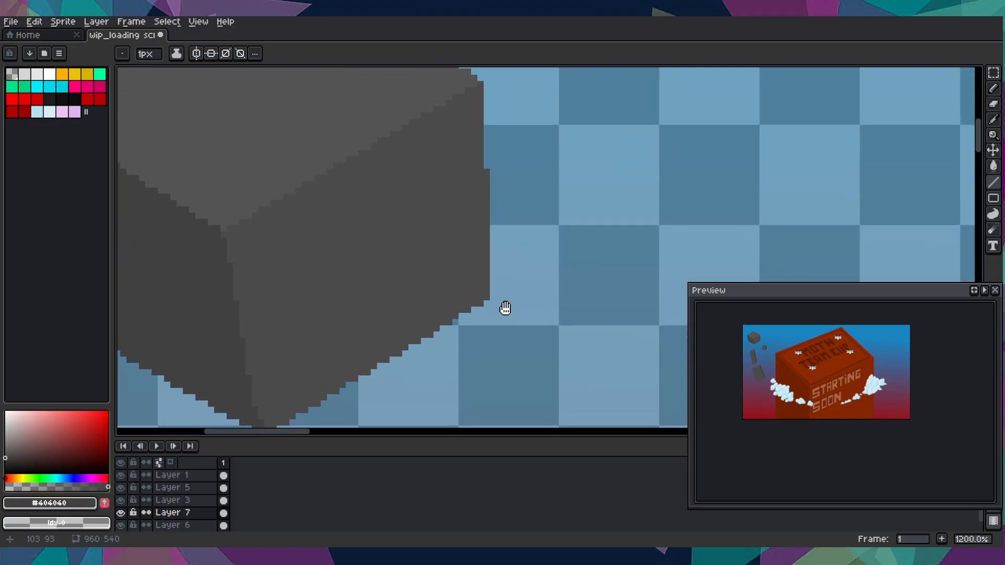
alt+click(478, 193)
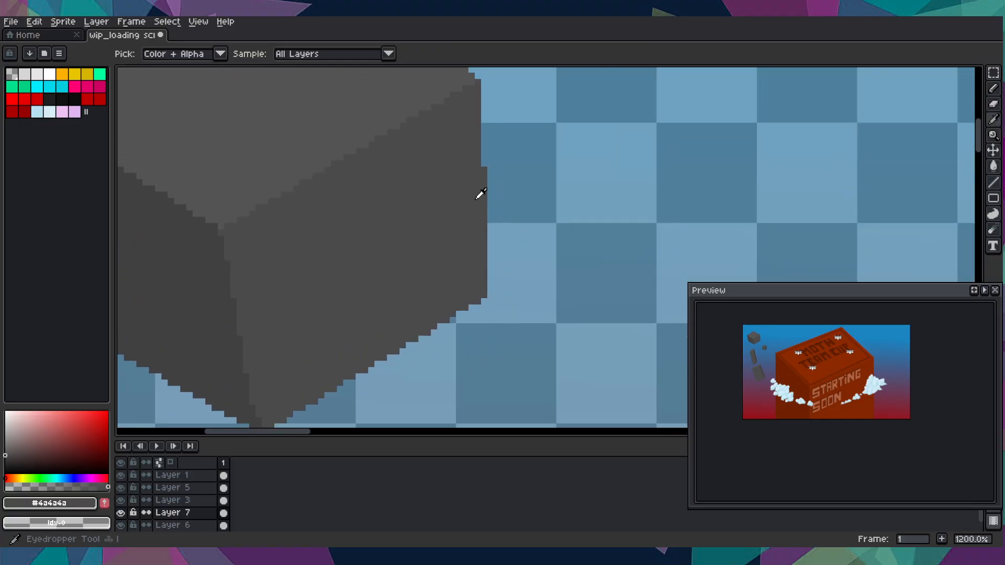
drag(491, 227, 489, 288)
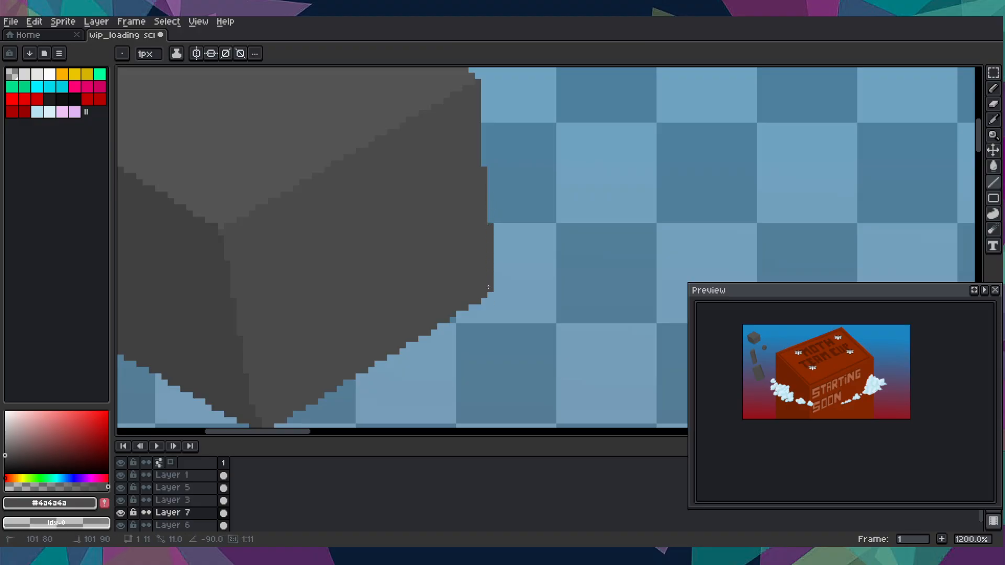
scroll(489, 287, down, 3)
scroll(496, 222, up, 3)
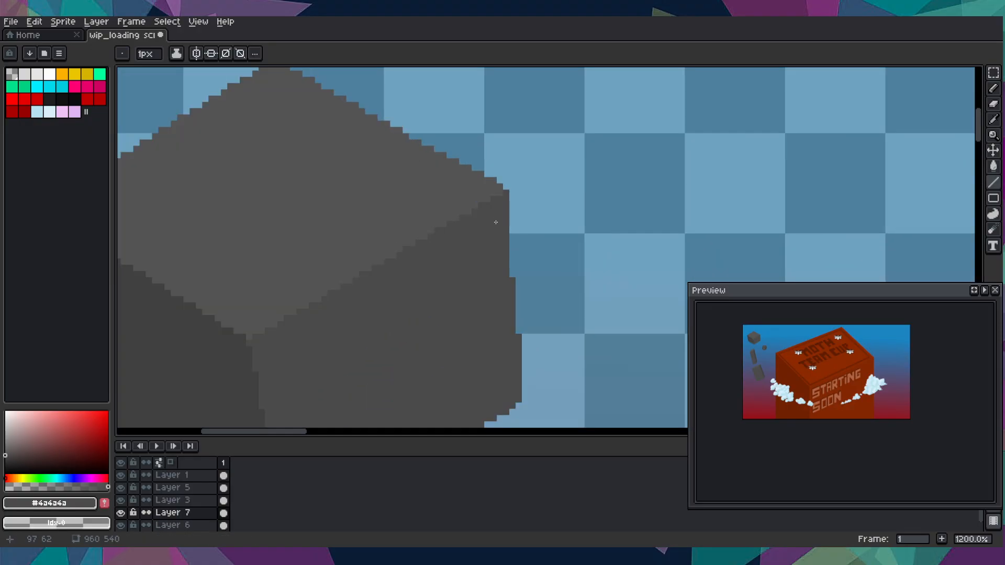
- Even out the stepping on the upper part of the cube's right edge with a 3-pixel vertical line
scroll(495, 222, up, 1)
mouse_move(516, 271)
mouse_down()
mouse_move(516, 309)
mouse_move(516, 297)
mouse_up()
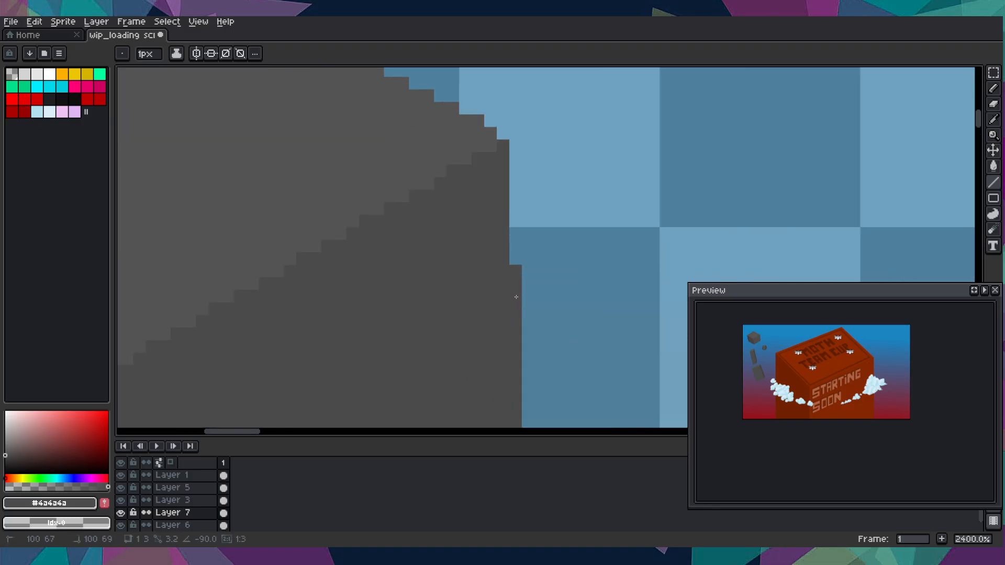
scroll(516, 297, down, 2)
scroll(517, 297, right, 1)
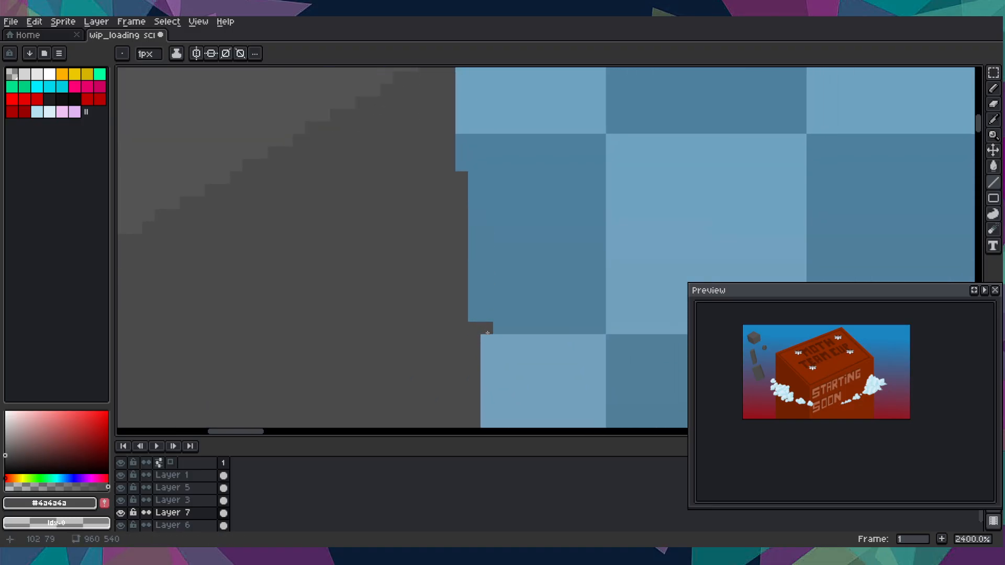
scroll(487, 331, down, 5)
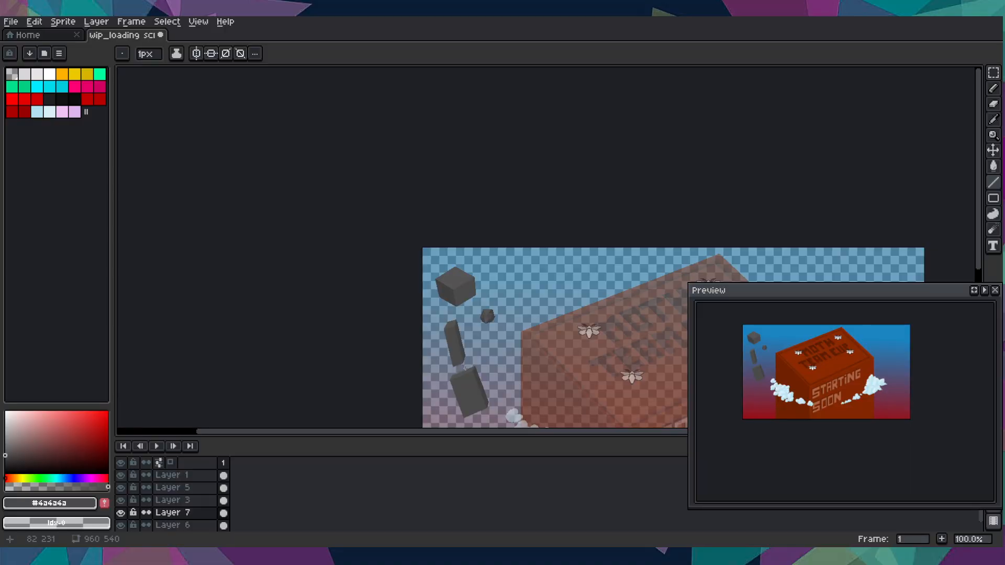
scroll(465, 368, down, 2)
scroll(434, 290, up, 4)
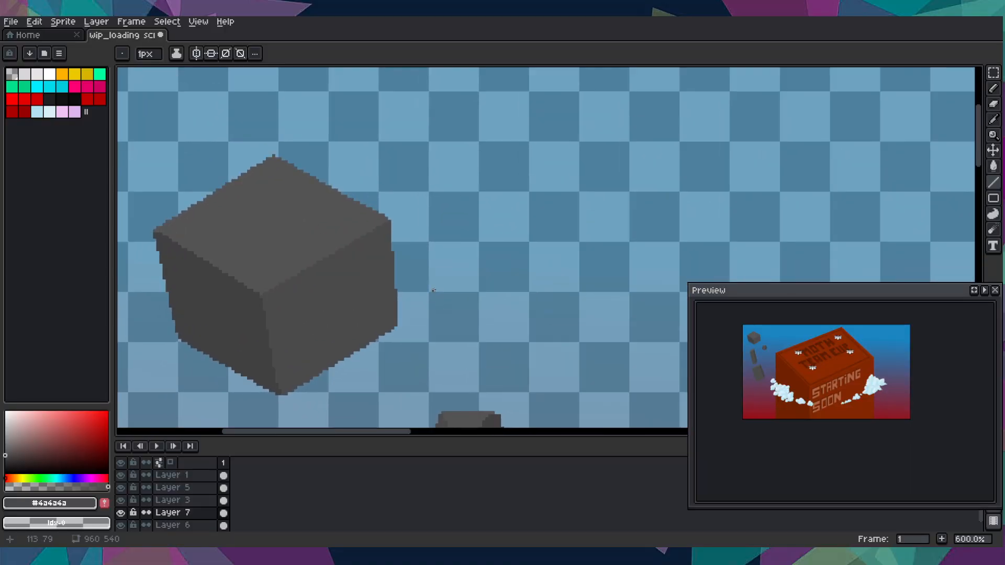
scroll(434, 290, up, 4)
drag(342, 367, 343, 339)
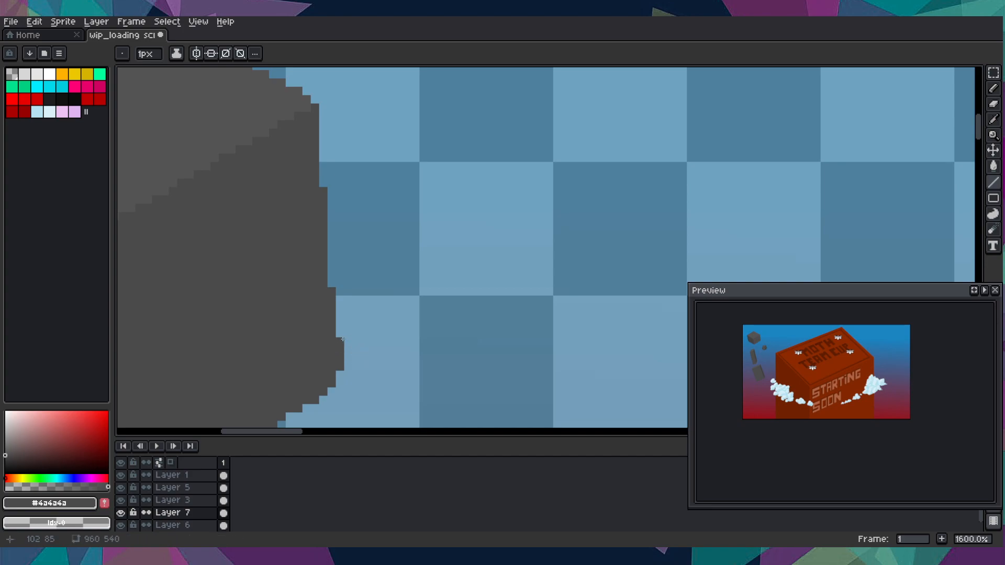
scroll(346, 377, down, 8)
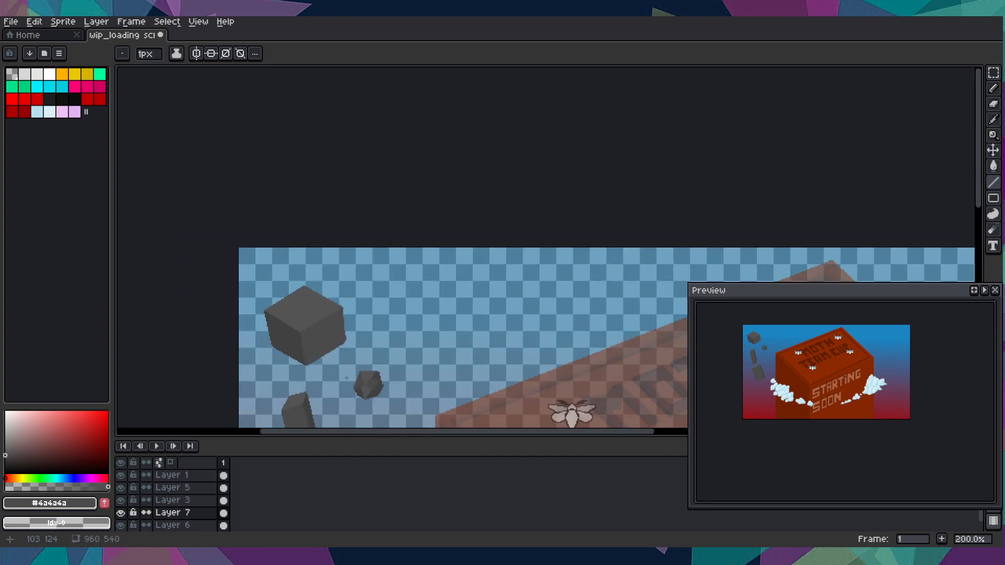
key(v)
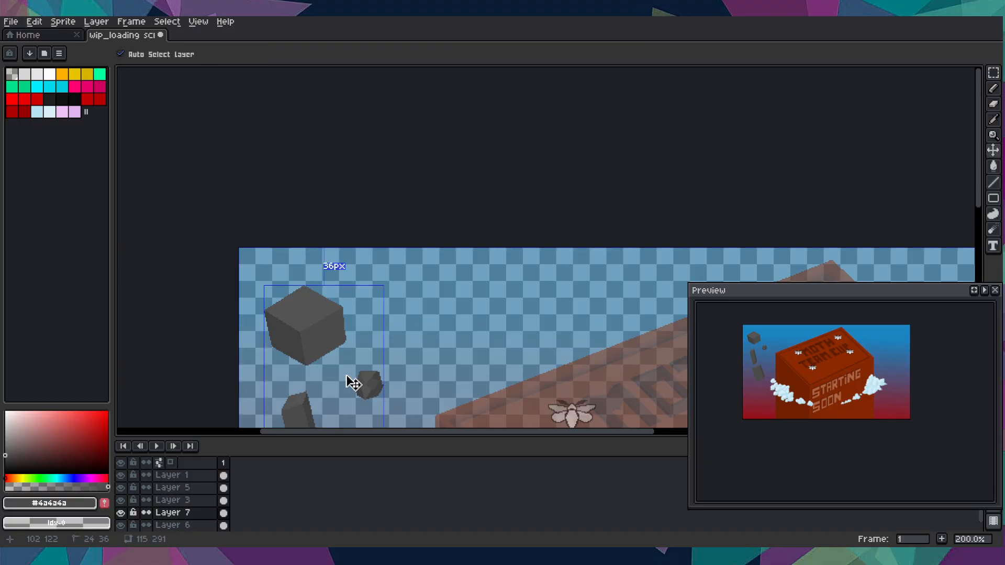
key(ctrl+z)
key(b)
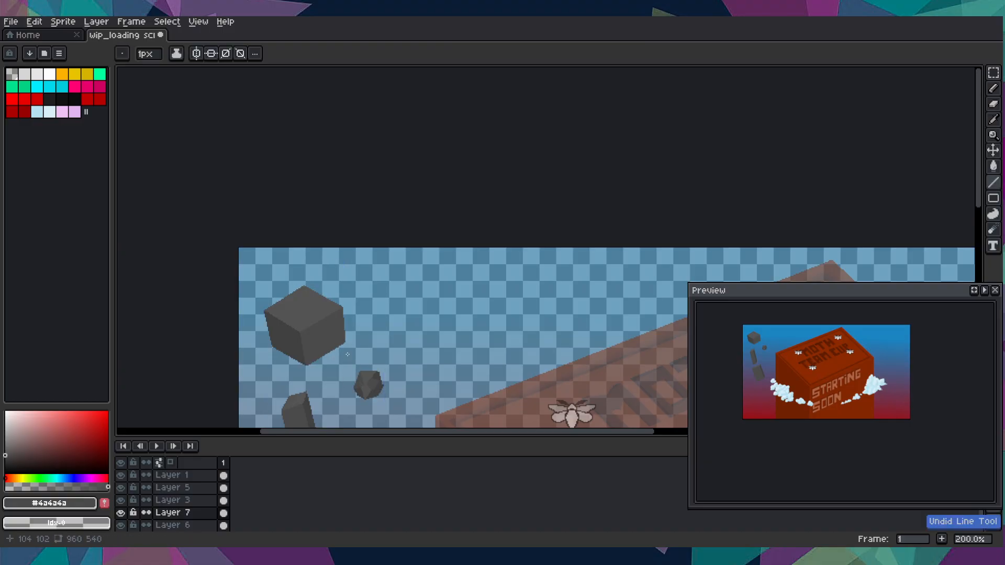
- Sample #404040 from the tilted box's side face and draw a flat ellipse outline about 24 × 8 px below the box
scroll(335, 366, down, 3)
scroll(306, 344, up, 1)
scroll(306, 343, up, 3)
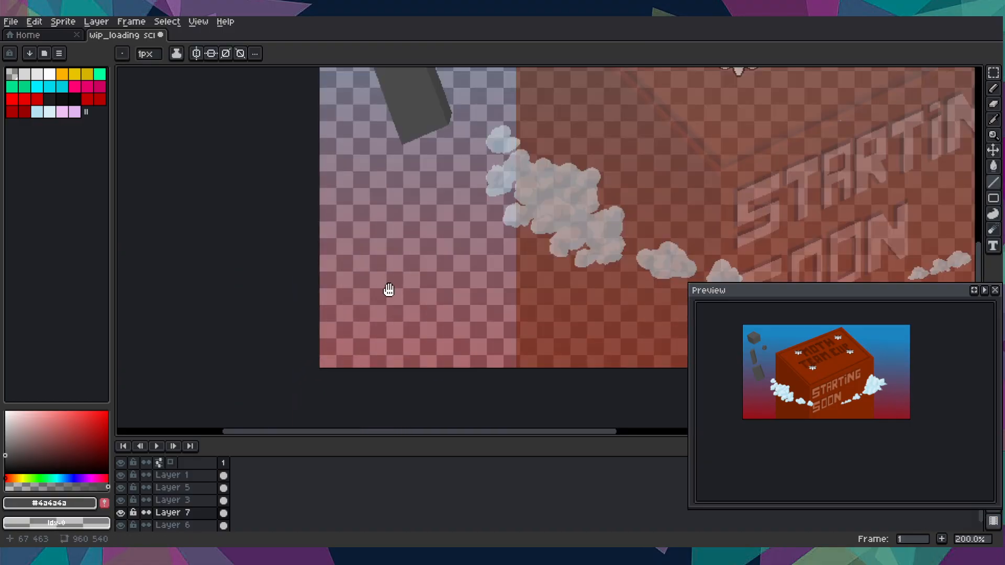
key(l)
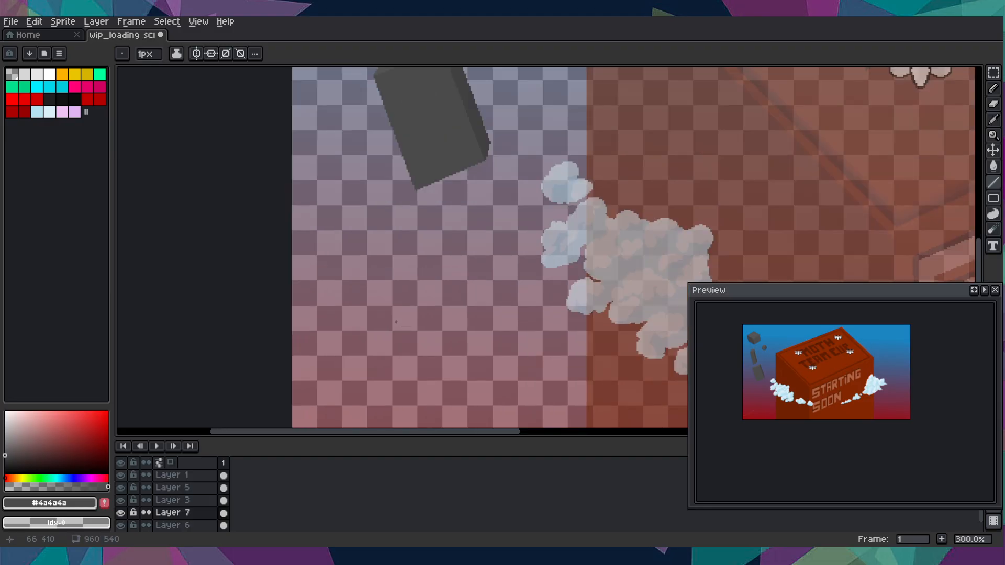
scroll(395, 322, up, 1)
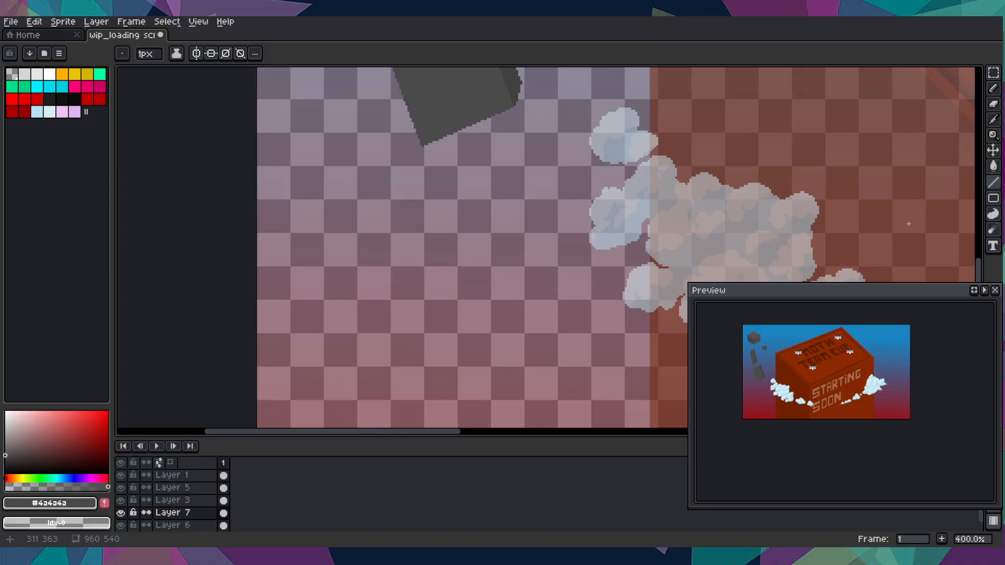
key(shift+u)
drag(935, 147, 859, 340)
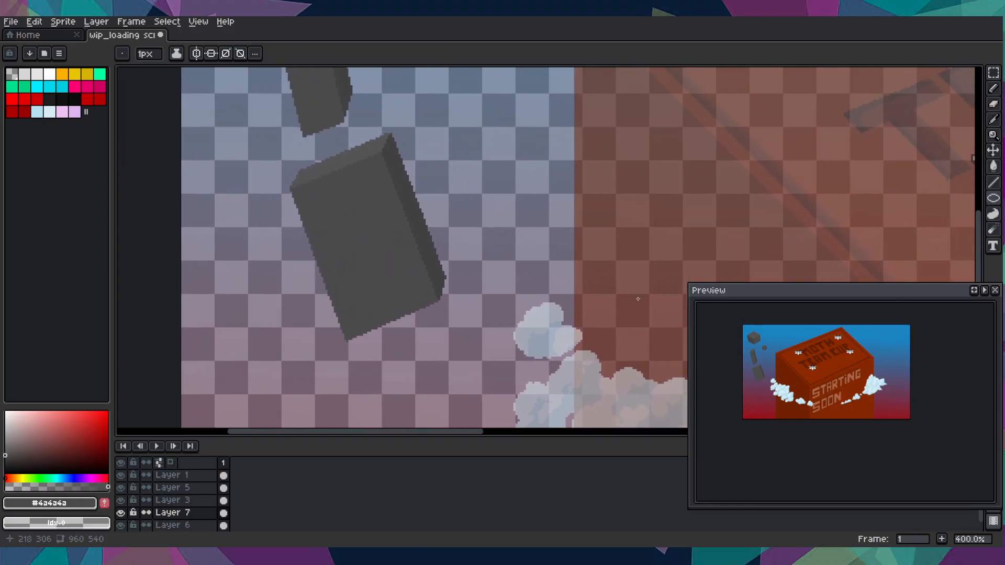
key(i)
click(431, 235)
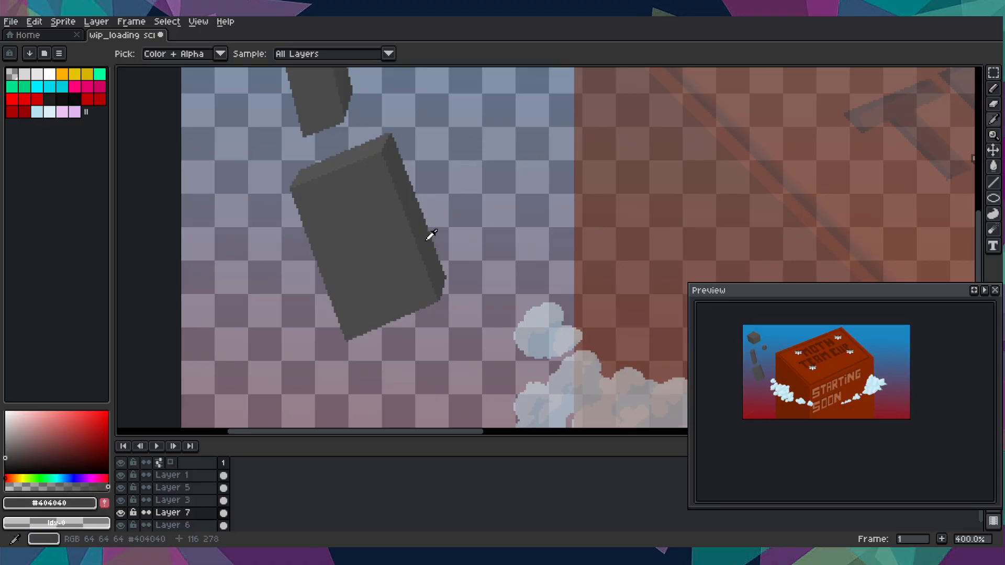
drag(384, 332, 411, 189)
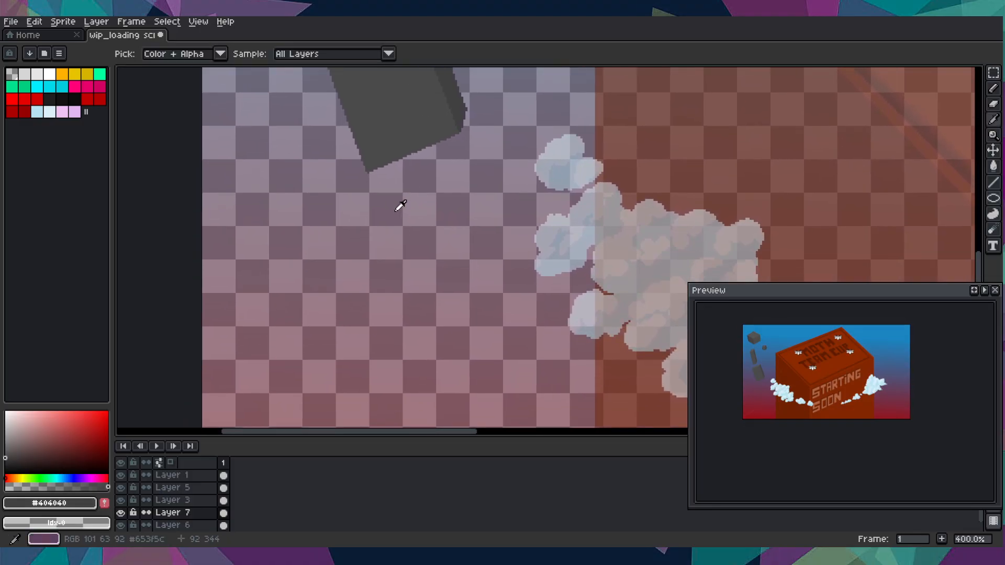
key(u)
drag(290, 261, 340, 275)
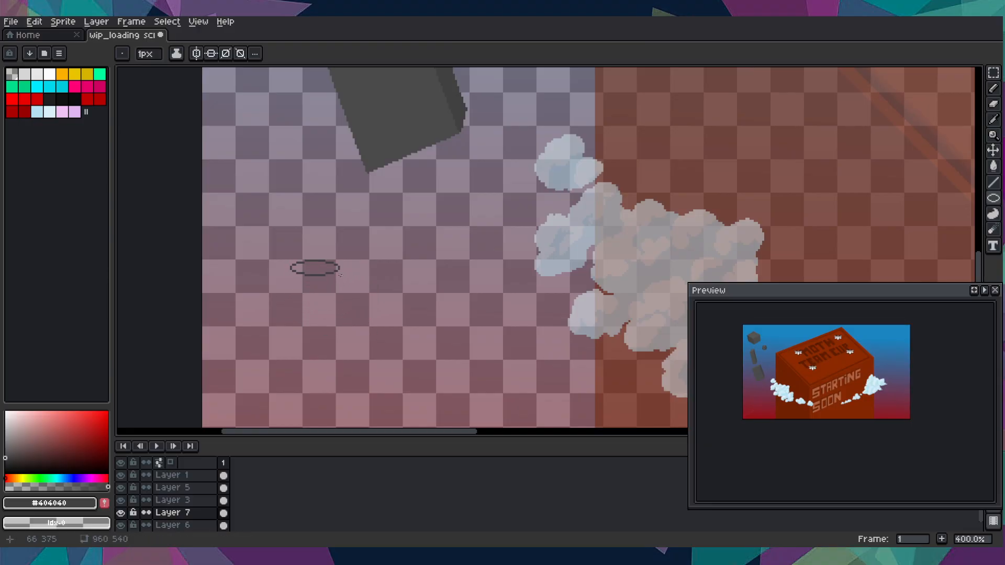
- Sample #4a4a4a from the tilted box's front, then select the ellipse and place an overlapping copy slightly up and left at 40, 365
key(i)
click(411, 112)
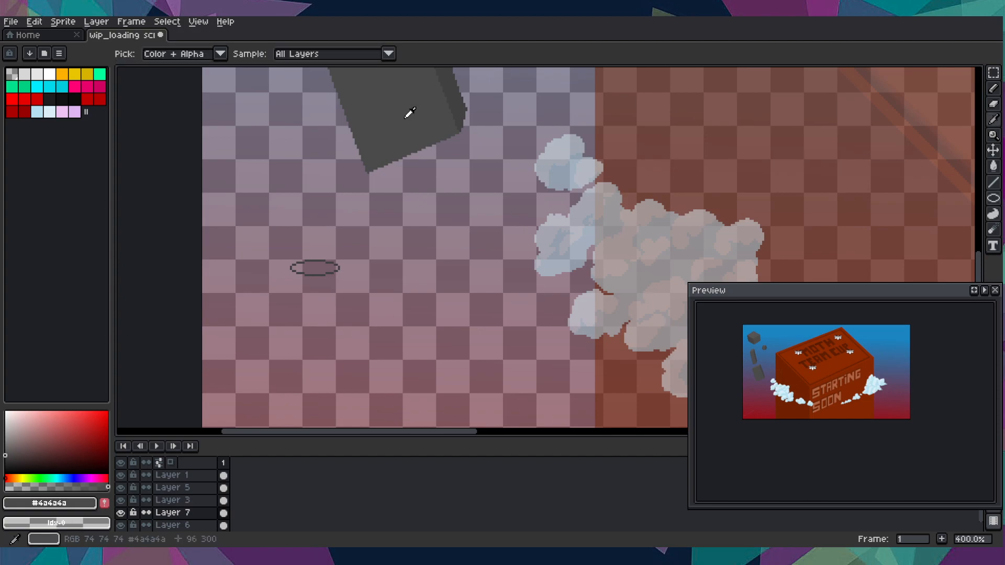
key(m)
scroll(304, 216, up, 3)
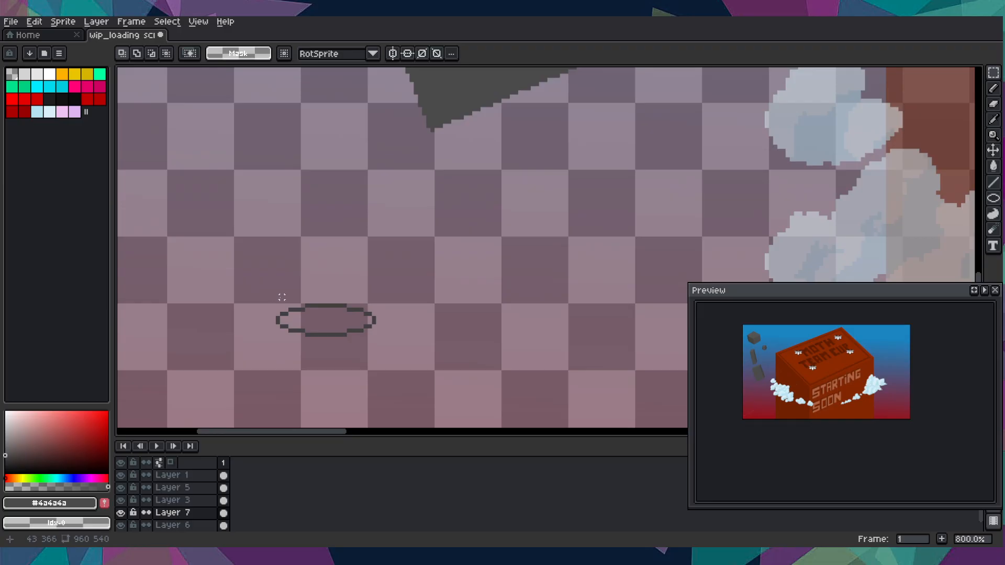
drag(277, 305, 375, 335)
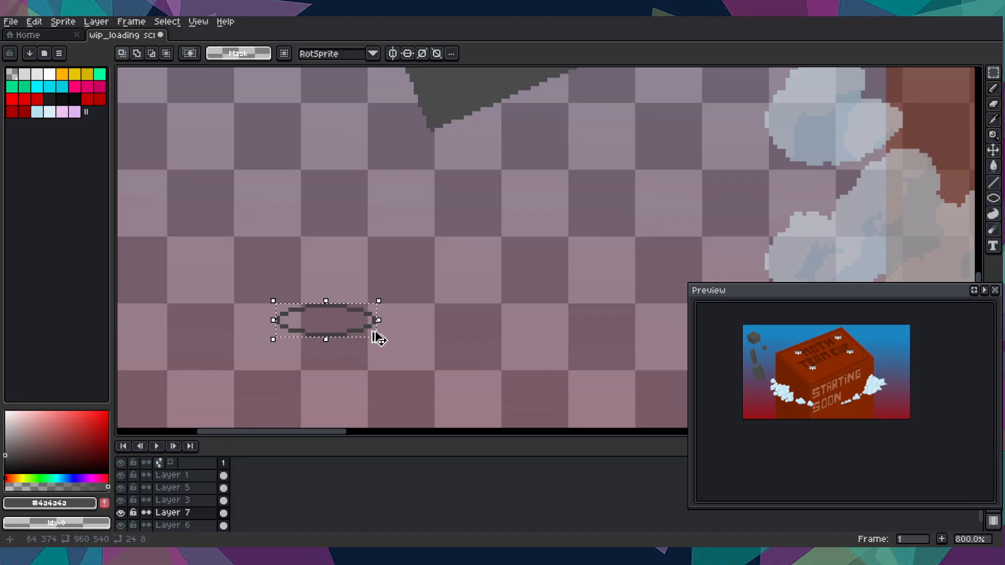
click(361, 330)
drag(361, 330, 354, 318)
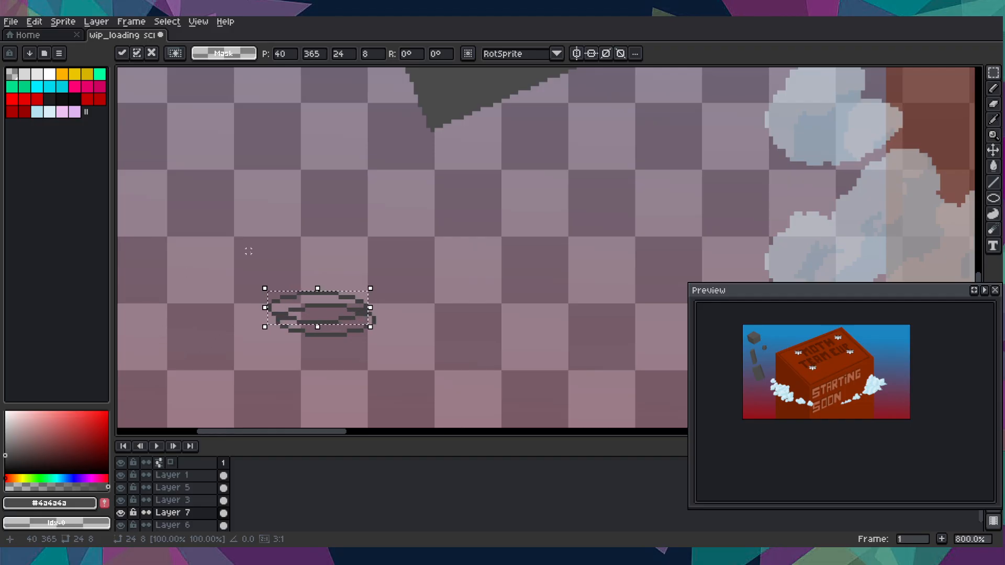
- Block in the interior of the upper ellipse with #4a4a4a using pencil strokes and a bucket fill
drag(511, 190, 495, 293)
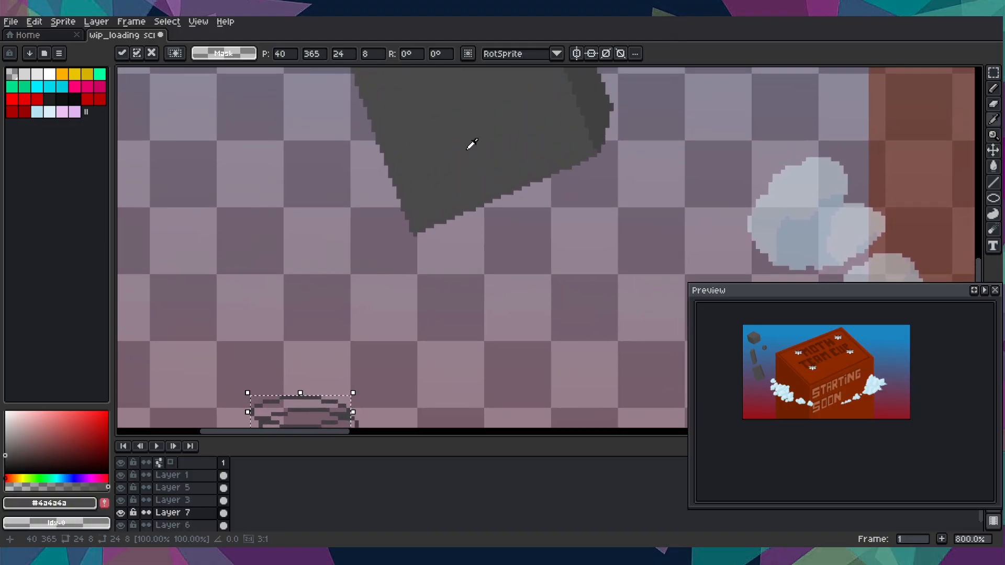
drag(462, 158, 467, 124)
key(g)
scroll(322, 361, up, 5)
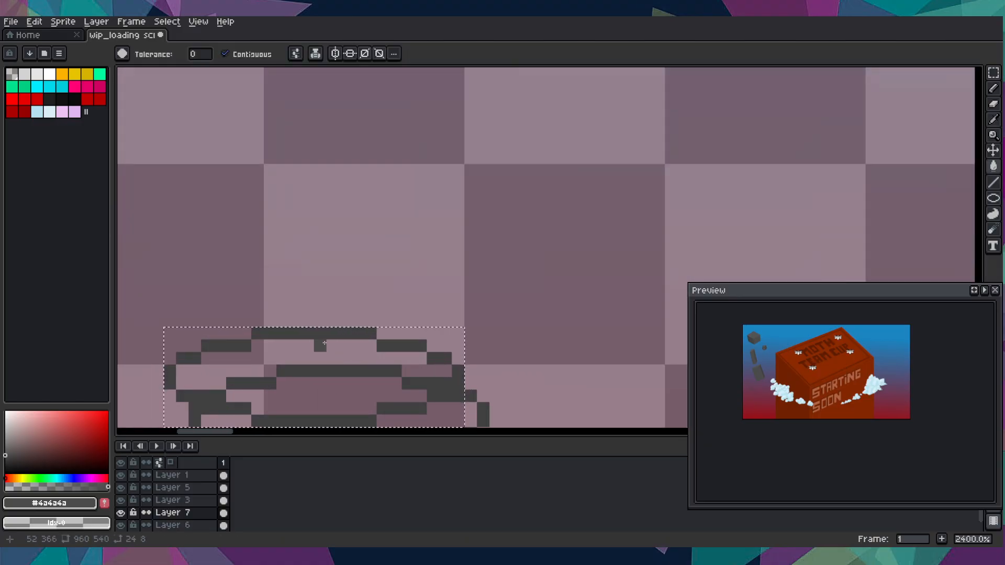
key(b)
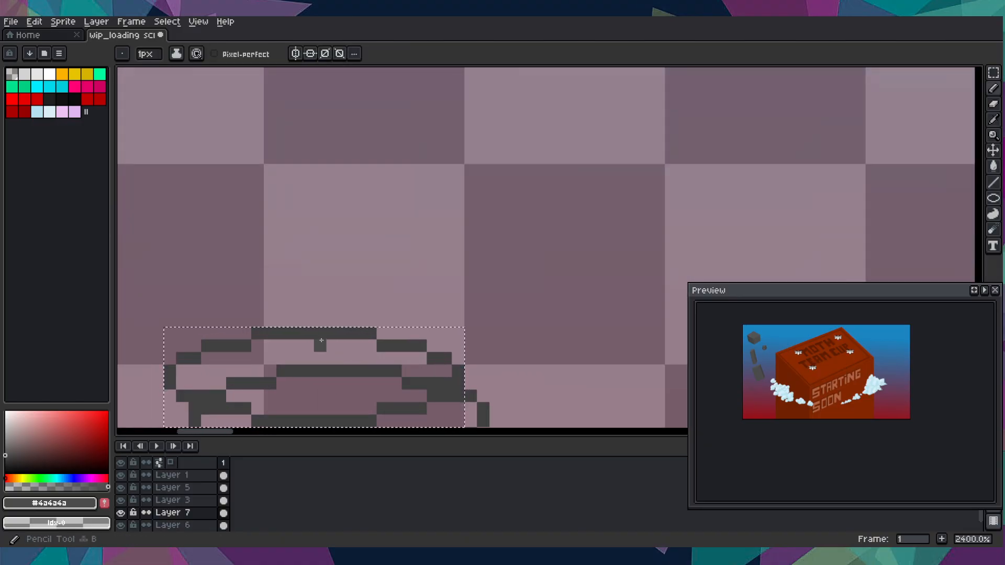
drag(275, 337, 335, 238)
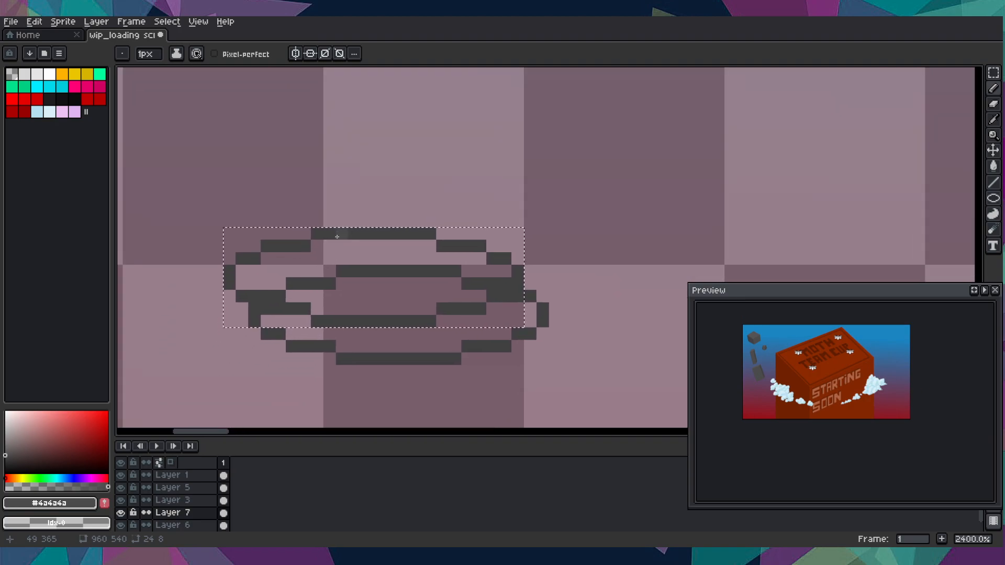
drag(330, 308, 417, 305)
drag(501, 282, 459, 276)
mouse_move(349, 281)
mouse_down()
mouse_move(303, 289)
mouse_move(414, 296)
mouse_up()
key(g)
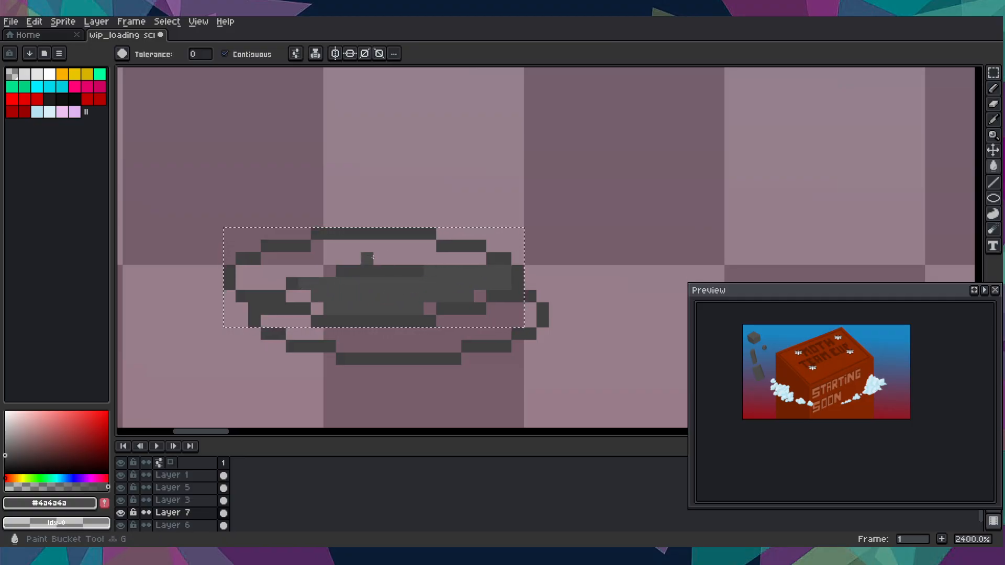
click(339, 276)
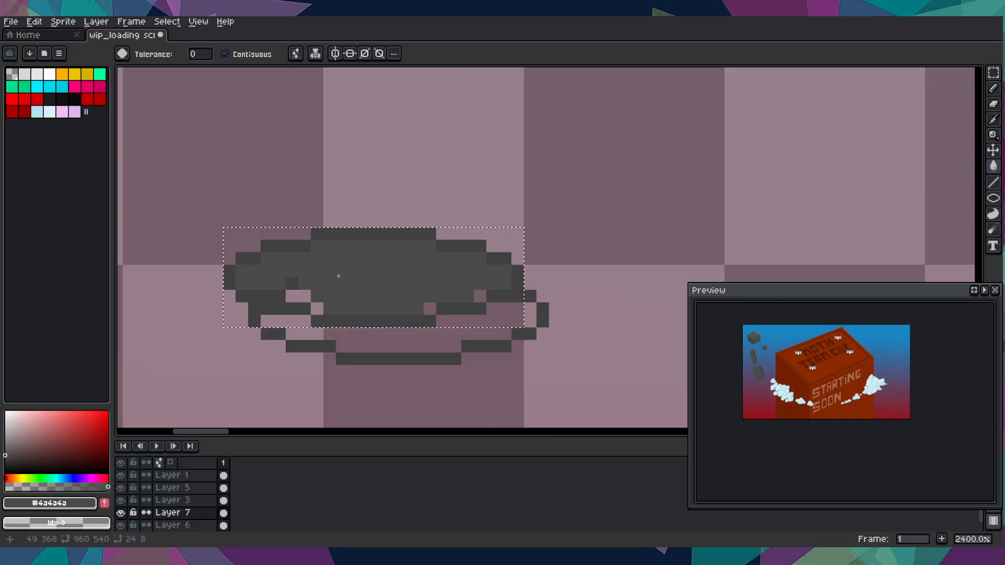
- Paint the remaining gaps and the darker outline of the upper ellipse with #4a4a4a to make a solid disc top
key(b)
click(318, 311)
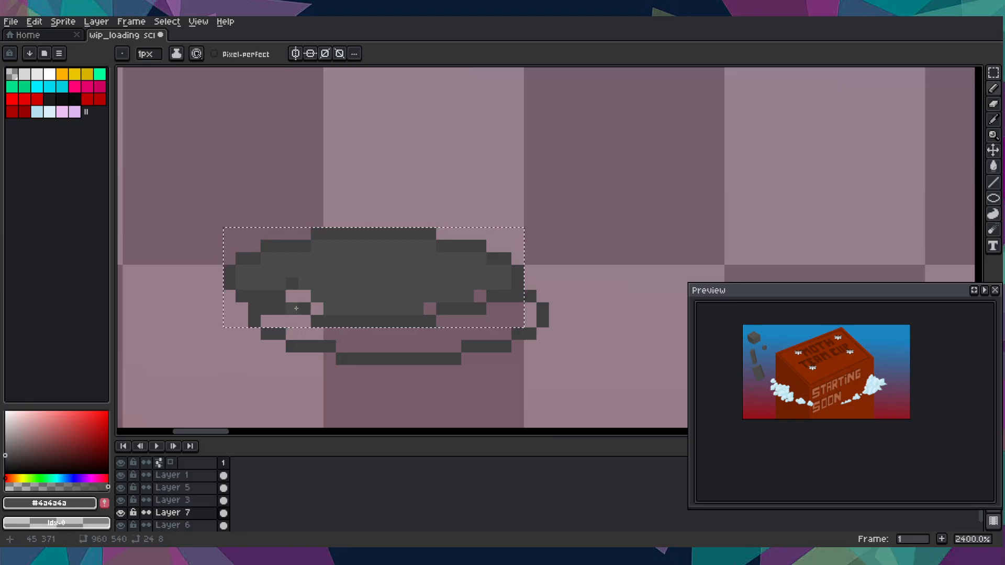
mouse_move(302, 307)
mouse_down()
mouse_move(250, 297)
mouse_move(309, 297)
mouse_move(290, 284)
mouse_move(317, 318)
mouse_move(417, 318)
mouse_up()
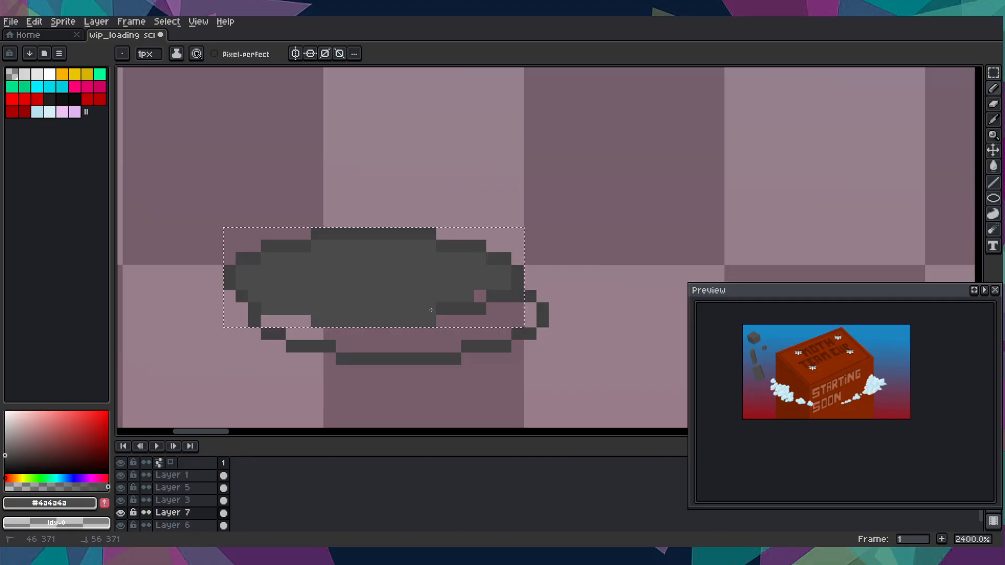
mouse_move(480, 297)
mouse_down()
mouse_move(517, 283)
mouse_move(501, 262)
mouse_move(474, 251)
mouse_up()
mouse_move(414, 236)
mouse_down()
mouse_move(322, 235)
mouse_move(270, 254)
mouse_up()
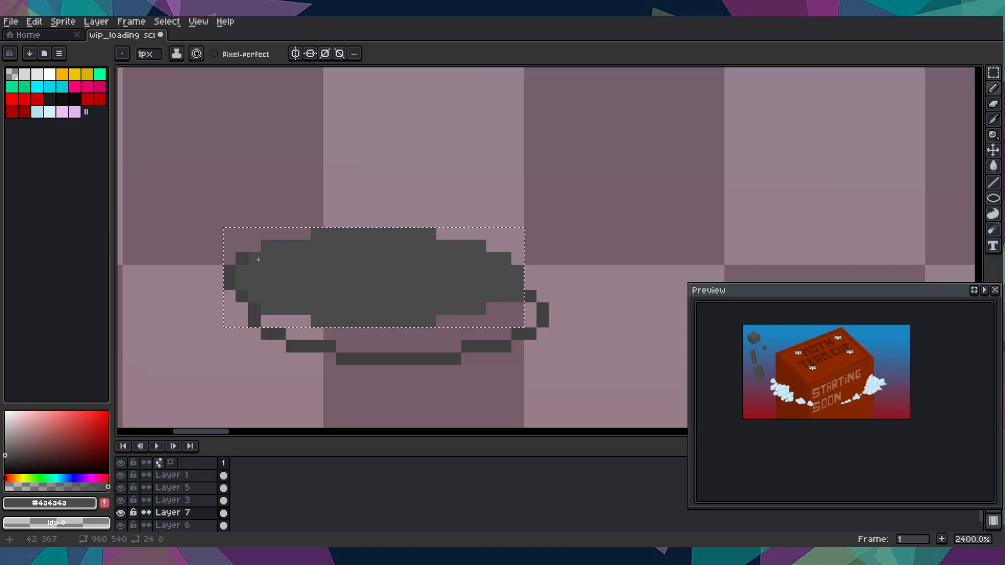
drag(237, 286, 257, 305)
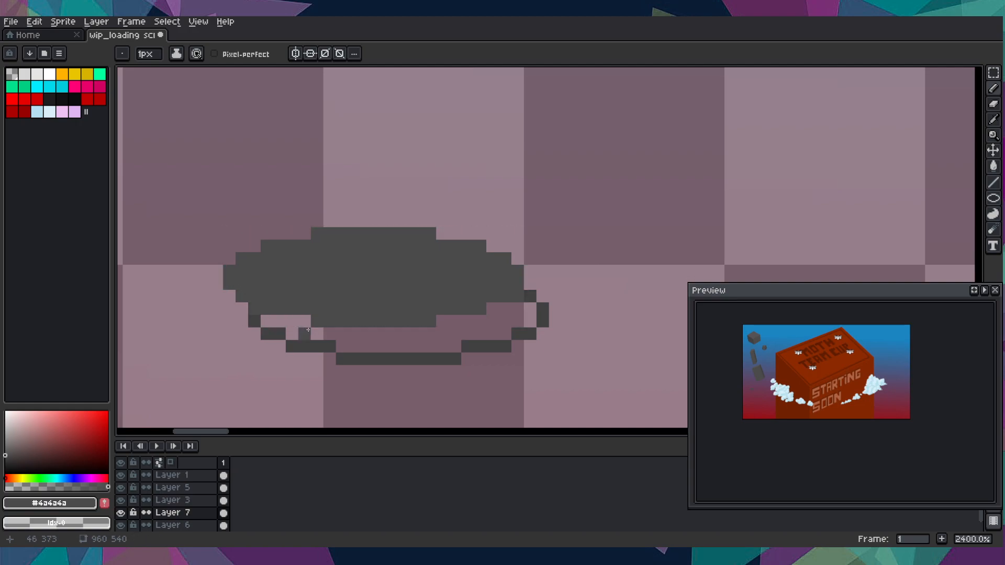
- Sample #404040 from the tilted box's side face and fill the disc's rim between the two ellipses with it
scroll(309, 332, down, 3)
scroll(314, 335, up, 3)
scroll(329, 340, right, 2)
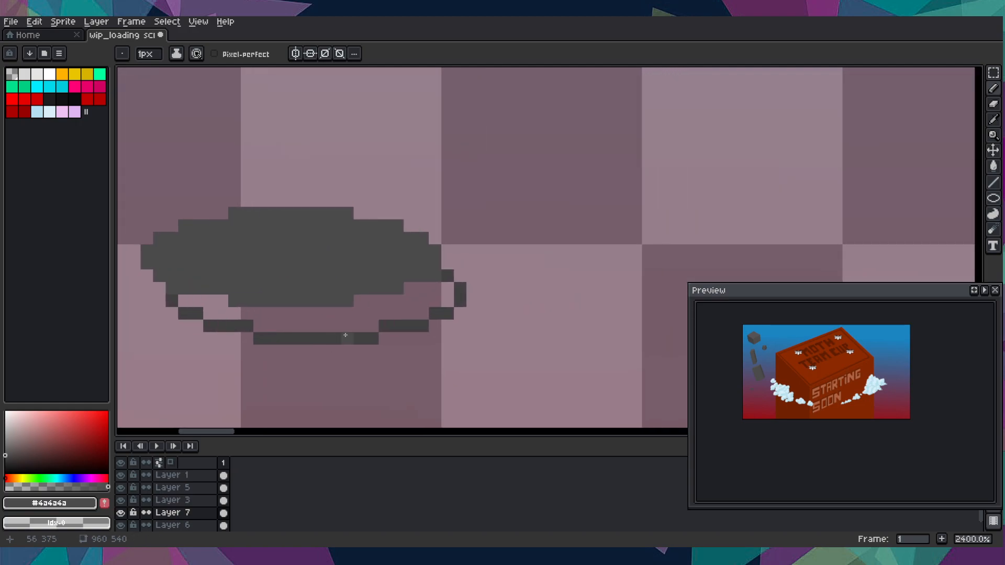
scroll(420, 264, down, 2)
drag(458, 219, 440, 410)
scroll(483, 287, down, 2)
drag(479, 287, 430, 334)
key(i)
drag(557, 189, 572, 352)
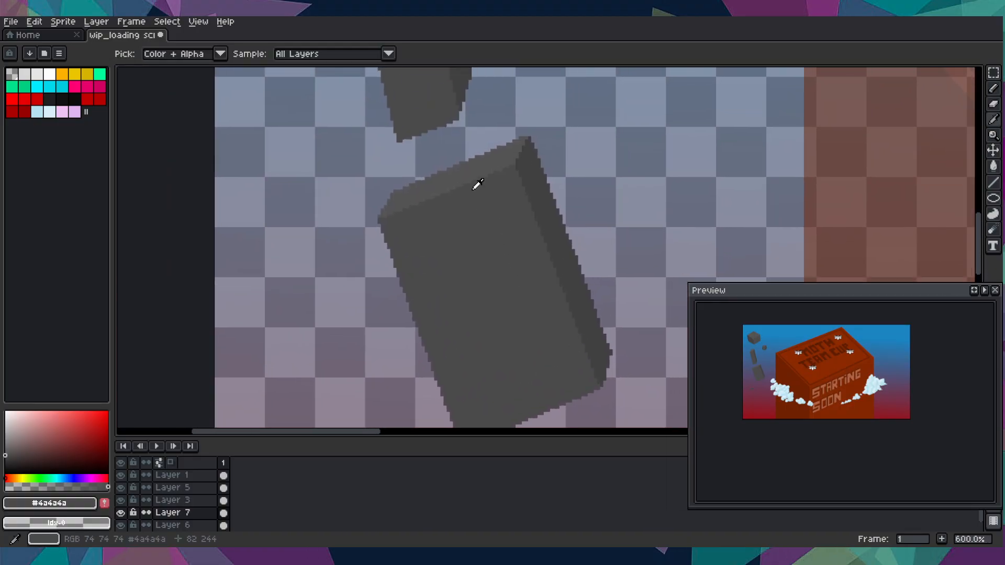
drag(380, 381, 321, 87)
drag(443, 134, 410, 290)
click(497, 194)
drag(354, 328, 342, 169)
scroll(294, 299, up, 5)
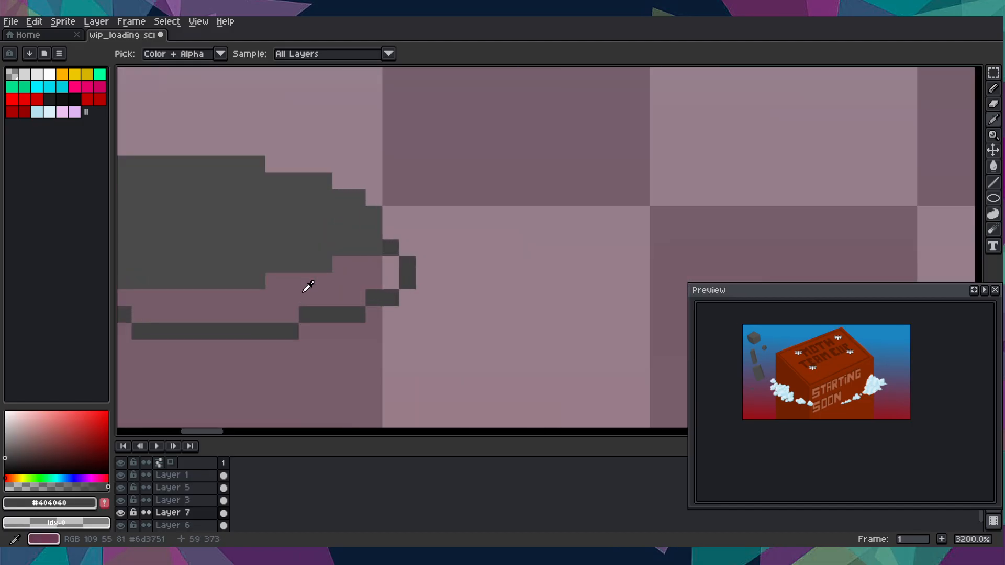
drag(308, 287, 283, 263)
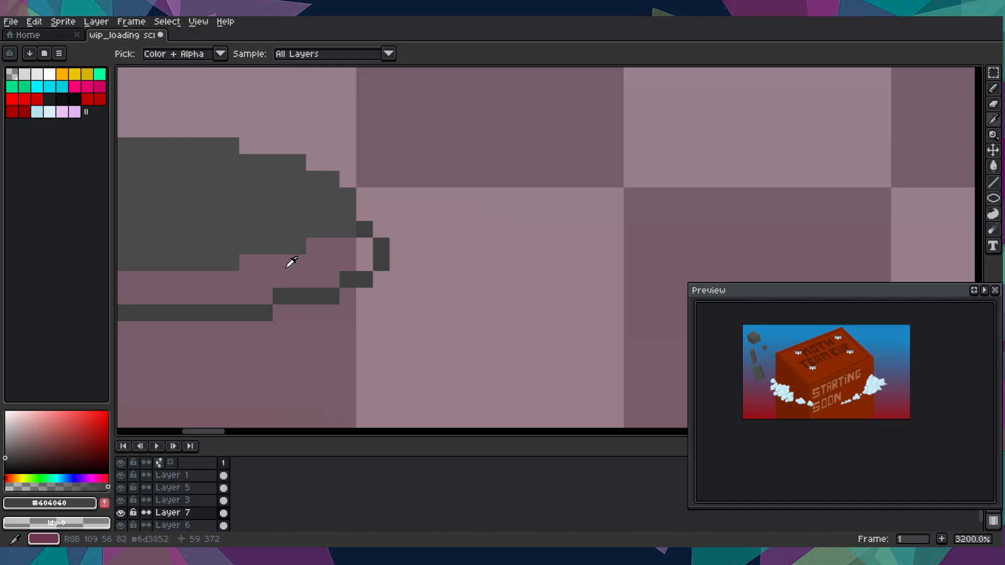
key(g)
click(293, 263)
scroll(301, 266, down, 4)
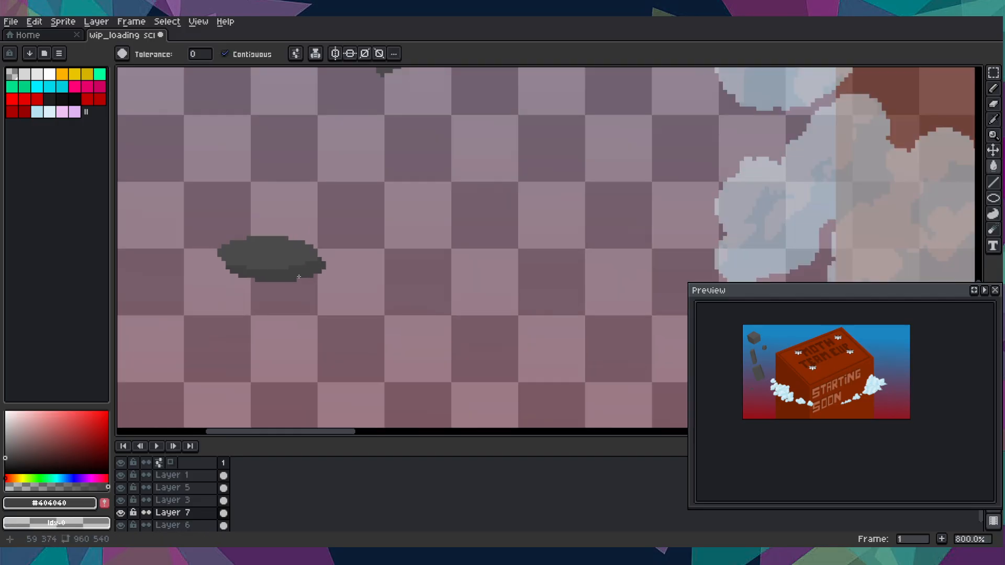
- Erase the rim pixels sticking out past the disc's right end and trim its lower right edge to match the top
scroll(298, 276, up, 6)
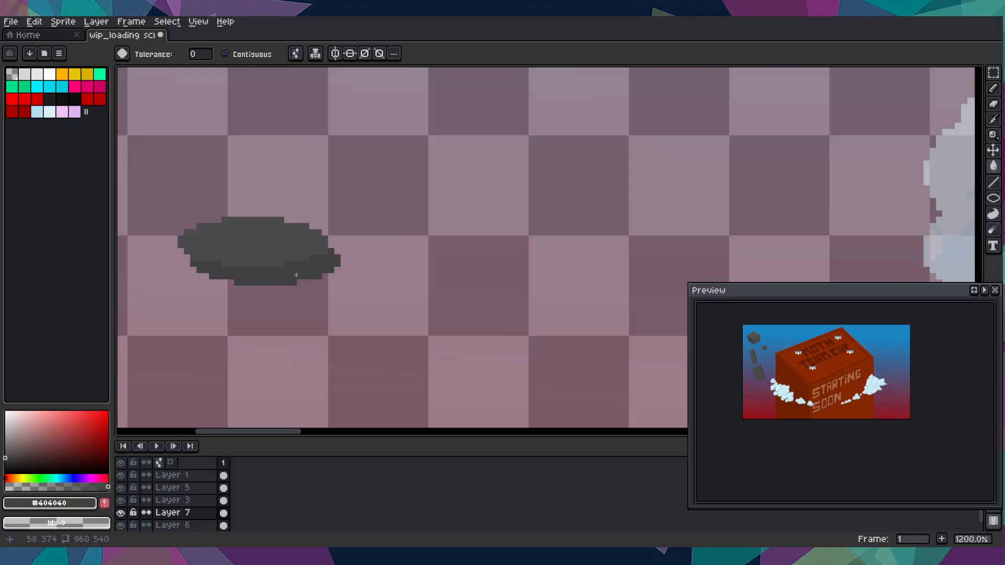
drag(284, 244, 266, 244)
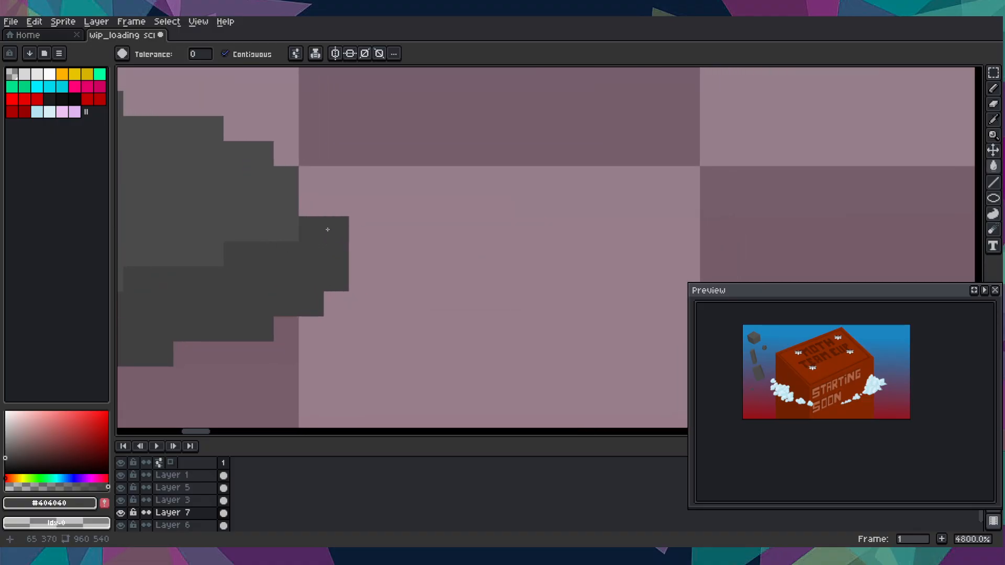
key(e)
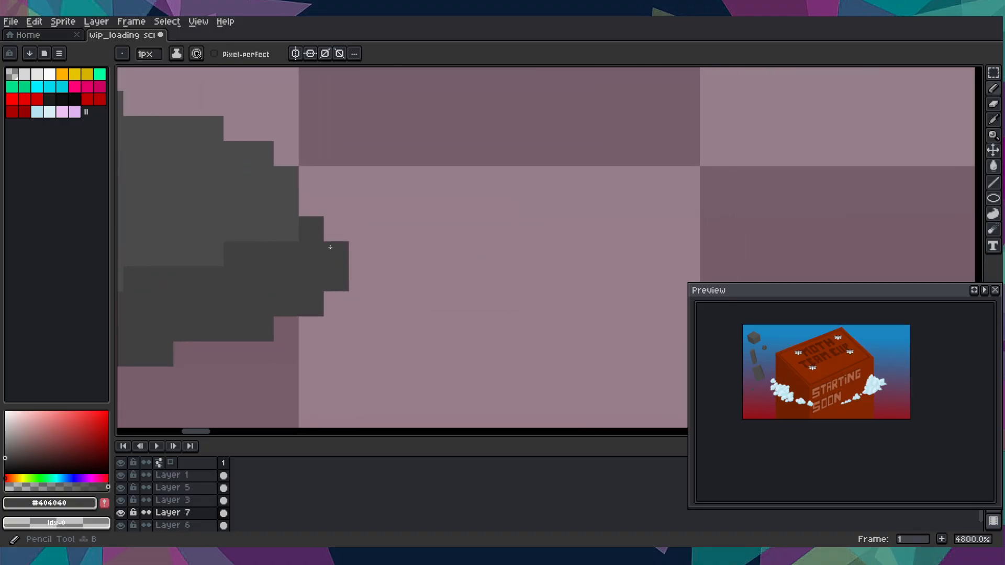
drag(311, 229, 358, 306)
scroll(358, 306, down, 4)
scroll(358, 306, up, 4)
drag(347, 269, 348, 286)
scroll(347, 310, down, 4)
scroll(325, 319, up, 5)
mouse_move(325, 319)
mouse_down()
mouse_move(341, 297)
mouse_move(225, 341)
mouse_up()
scroll(286, 365, down, 4)
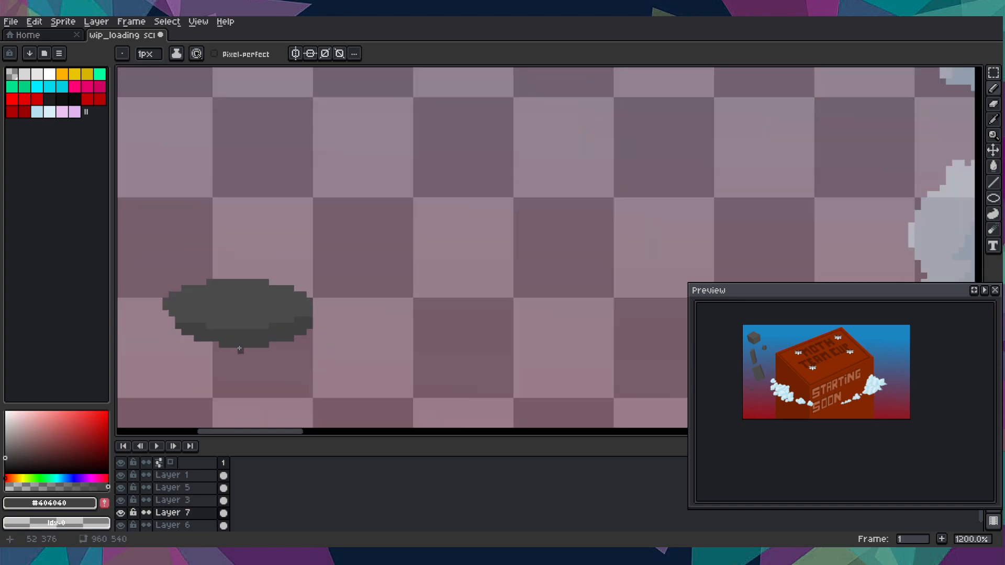
- Extend the rim along the disc's left and lower left edge with #404040 pixels to even out its outline
scroll(241, 350, up, 3)
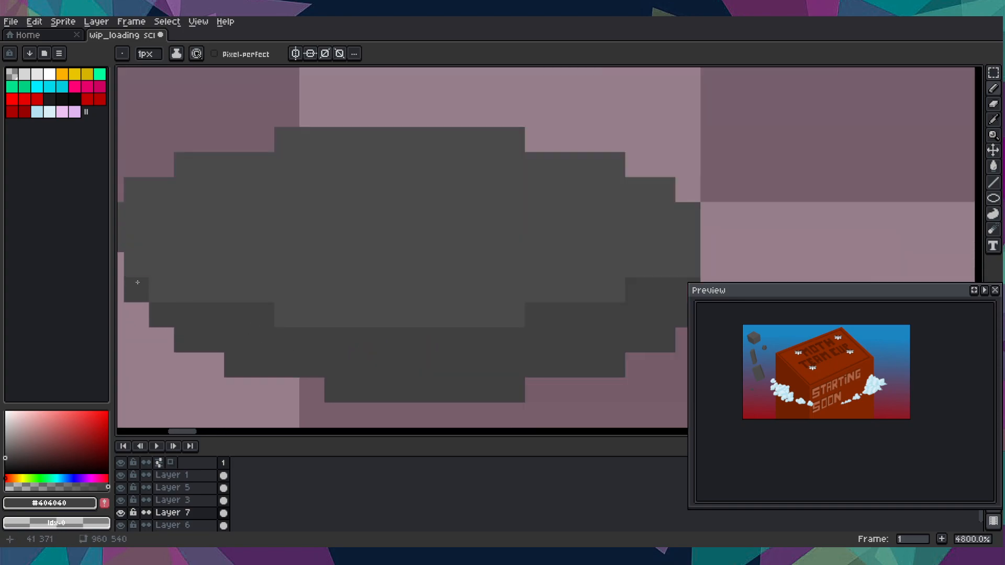
mouse_move(146, 291)
mouse_down()
mouse_move(143, 312)
mouse_move(160, 301)
mouse_move(204, 303)
mouse_up()
drag(179, 267, 176, 290)
click(220, 346)
click(271, 370)
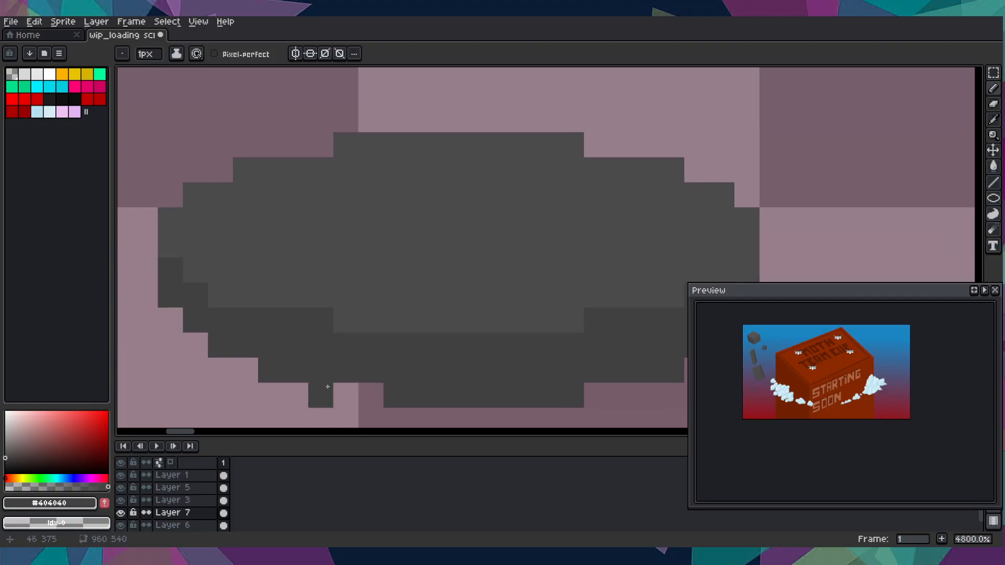
scroll(361, 389, down, 7)
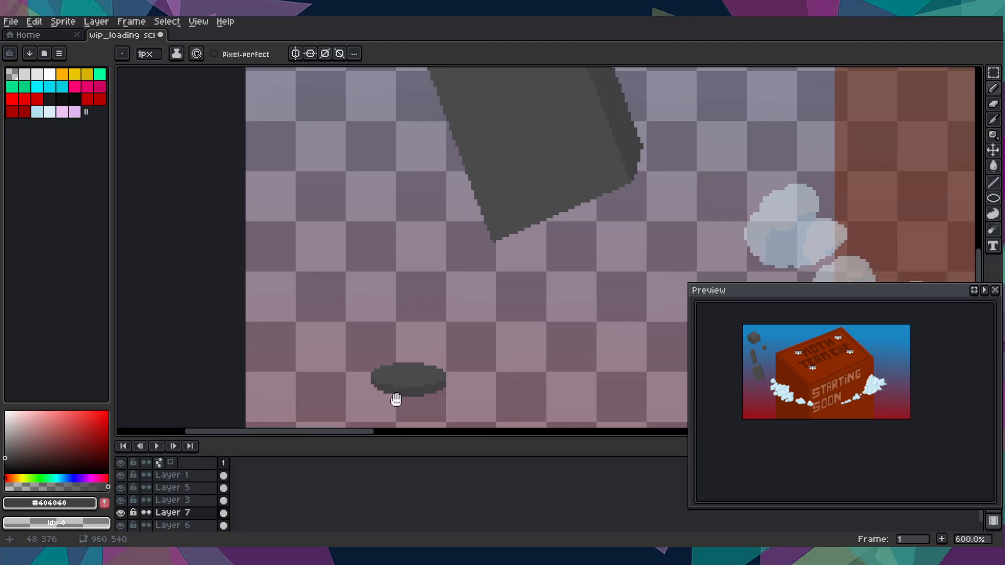
scroll(409, 334, up, 3)
scroll(409, 335, up, 1)
scroll(408, 334, up, 5)
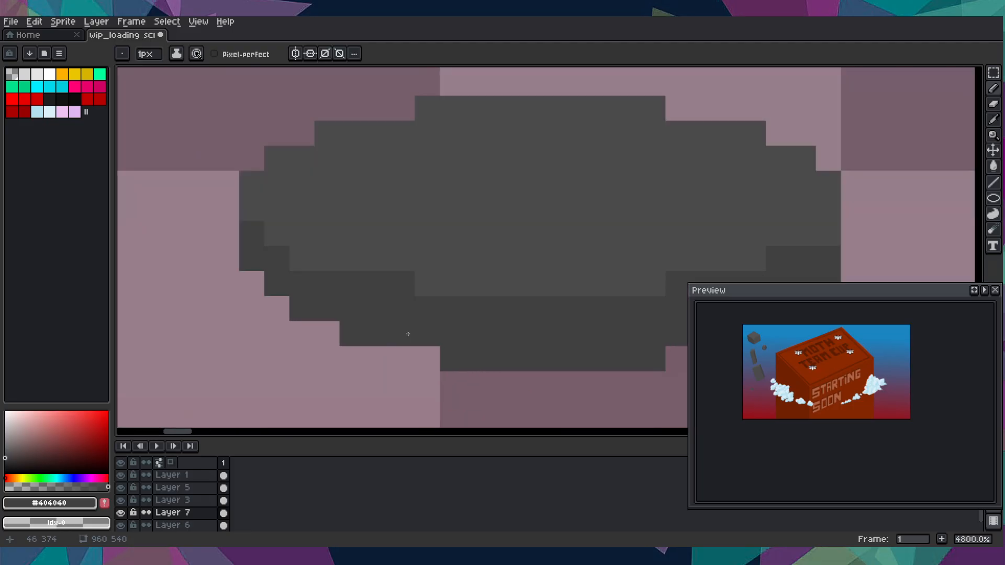
- Add #404040 pixels along the stepped lower-left edge of the small grey disc's rim
click(277, 309)
click(327, 334)
click(403, 359)
scroll(420, 381, down, 10)
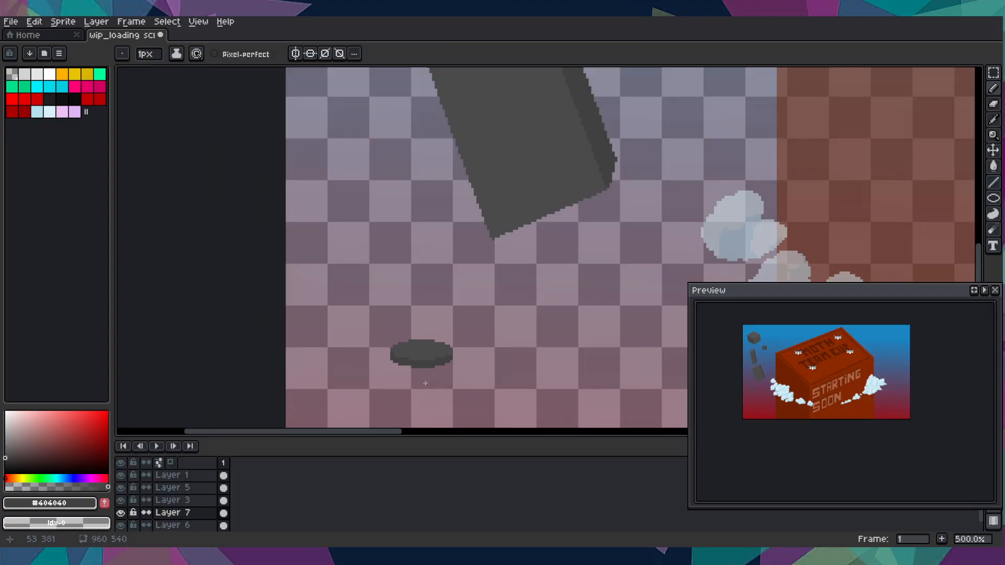
scroll(426, 383, up, 7)
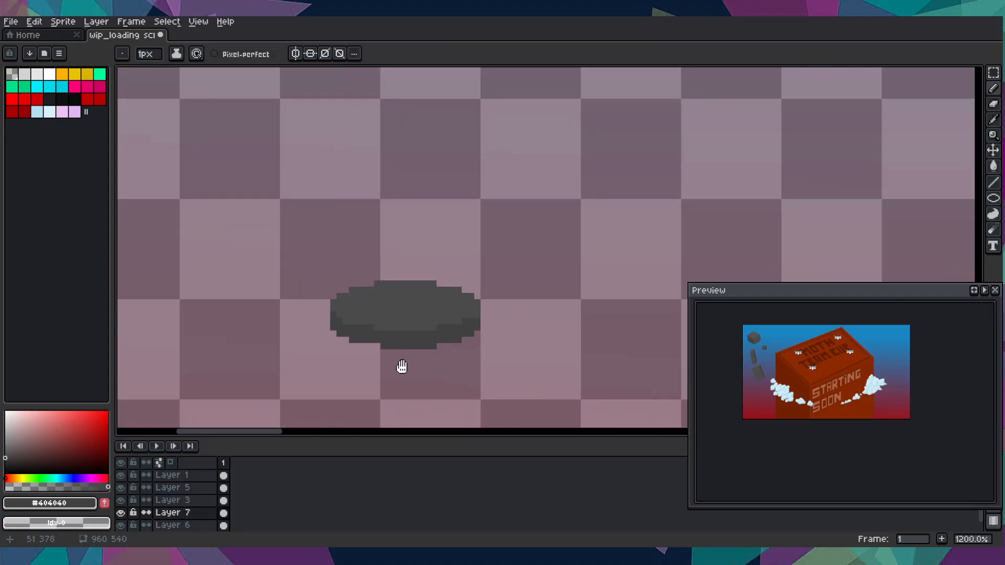
scroll(511, 265, up, 3)
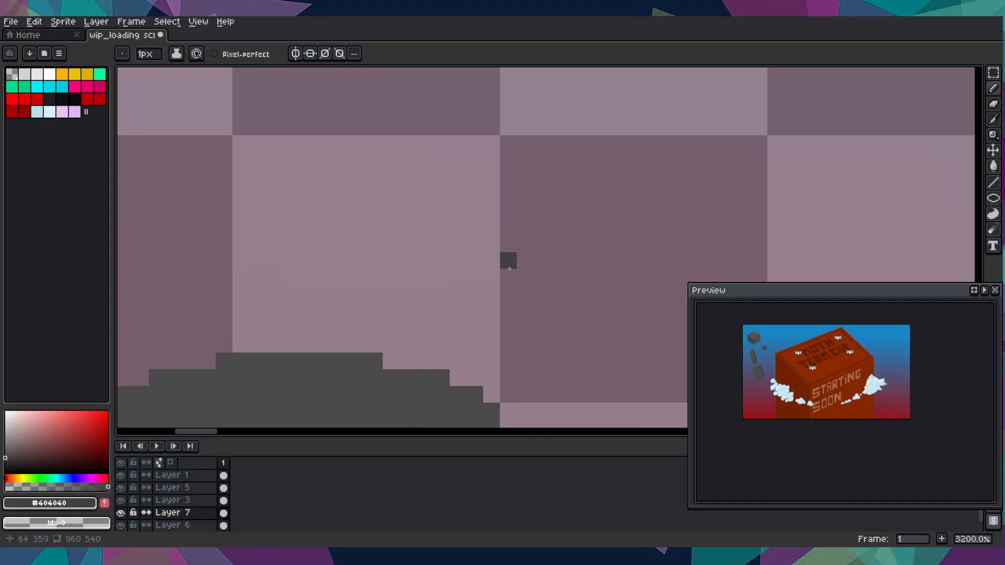
scroll(511, 267, down, 3)
scroll(534, 278, up, 4)
scroll(490, 349, down, 4)
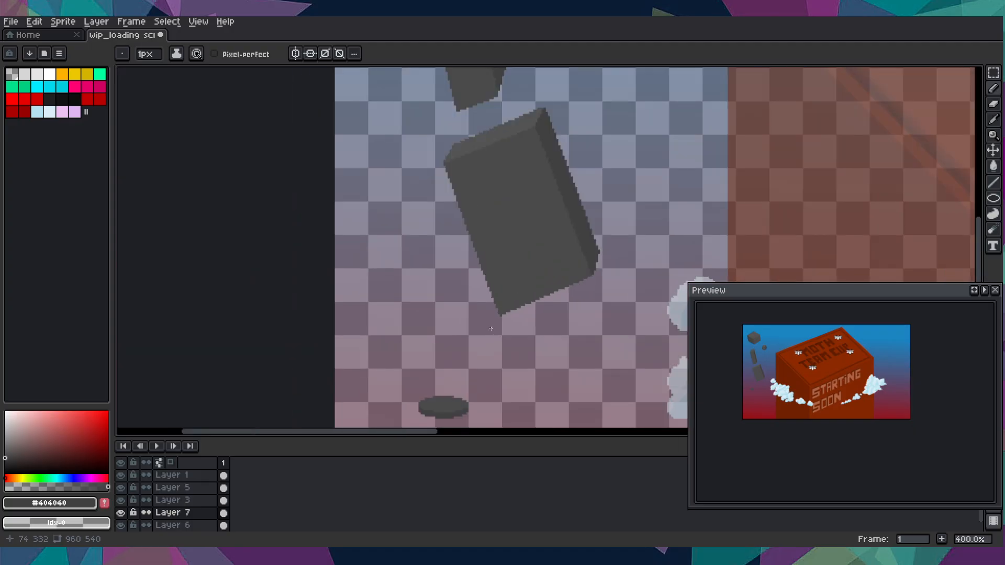
- Sample #555454 from the large slab's top face and fill the disc's top surface with it
key(i)
click(494, 135)
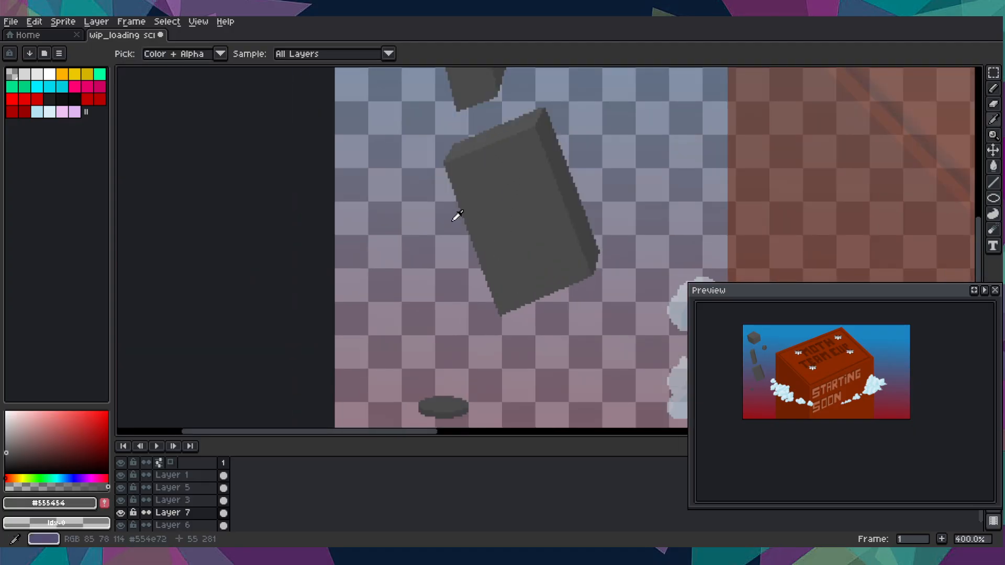
key(g)
click(445, 401)
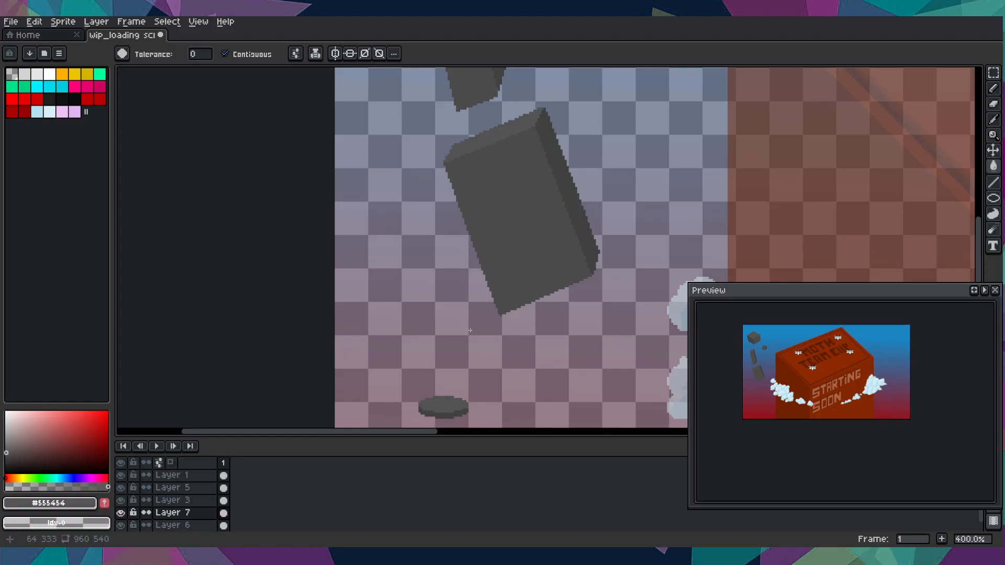
- Sample #4a4a4a from the slab's front face and pencil short vertical shading bands onto both sides of the disc's rim
drag(471, 331, 437, 324)
key(i)
click(524, 164)
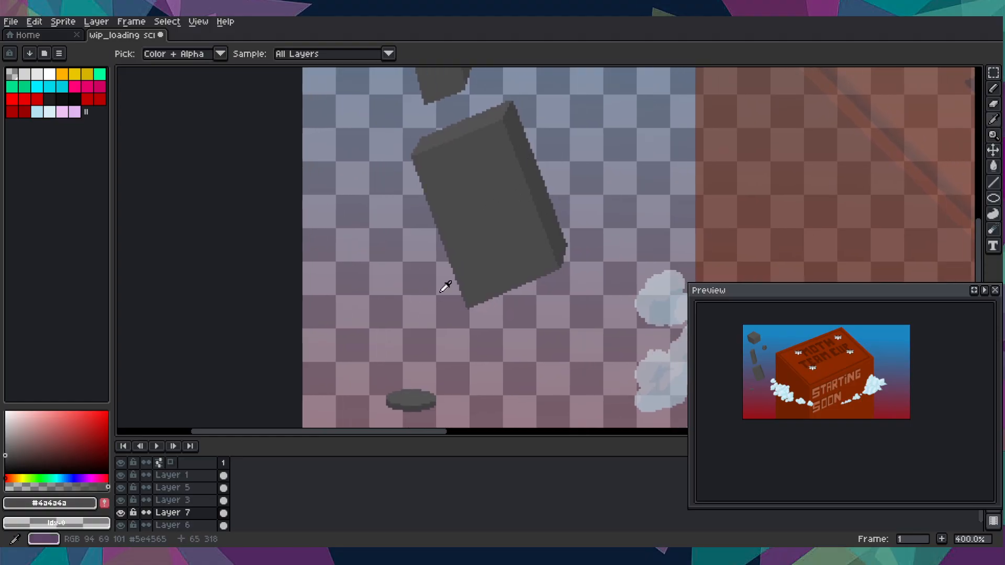
drag(445, 287, 460, 94)
key(b)
scroll(458, 267, up, 9)
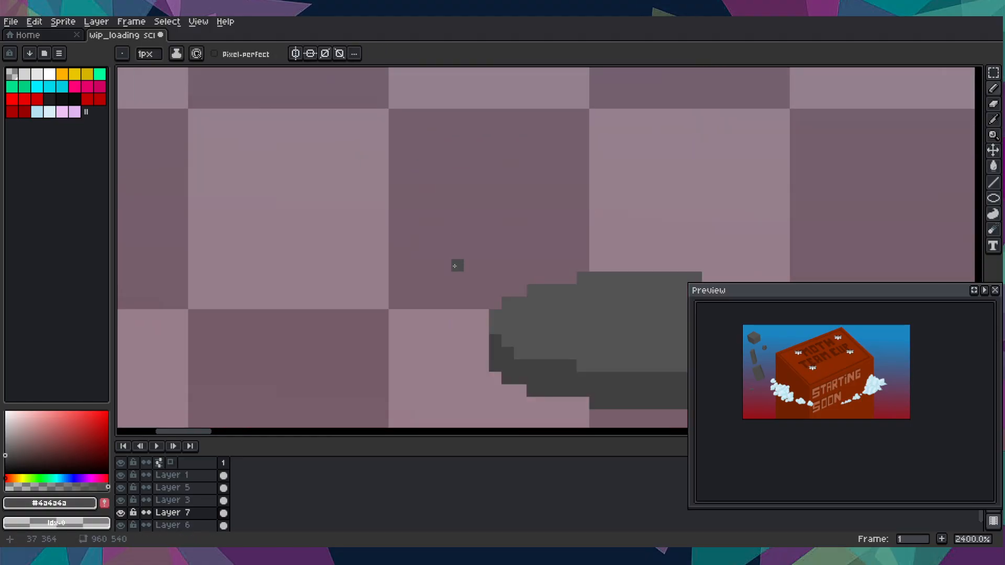
scroll(461, 268, up, 3)
mouse_move(366, 253)
mouse_down()
mouse_move(366, 277)
mouse_move(388, 261)
mouse_move(390, 309)
mouse_up()
drag(316, 235, 315, 283)
mouse_move(641, 233)
mouse_down()
mouse_move(631, 285)
mouse_move(588, 255)
mouse_move(580, 304)
mouse_move(512, 286)
mouse_move(575, 262)
mouse_move(428, 270)
mouse_move(420, 280)
mouse_move(466, 302)
mouse_move(531, 297)
mouse_move(419, 307)
mouse_move(507, 271)
mouse_move(514, 295)
mouse_move(485, 271)
mouse_move(494, 338)
mouse_move(438, 300)
mouse_move(436, 320)
mouse_move(475, 301)
mouse_move(526, 305)
mouse_move(443, 302)
mouse_move(491, 313)
mouse_move(389, 287)
mouse_move(389, 320)
mouse_move(448, 254)
mouse_move(431, 258)
mouse_move(427, 296)
mouse_move(455, 303)
mouse_up()
scroll(493, 270, down, 5)
scroll(484, 281, up, 5)
scroll(472, 299, down, 4)
scroll(526, 304, up, 4)
scroll(455, 303, down, 8)
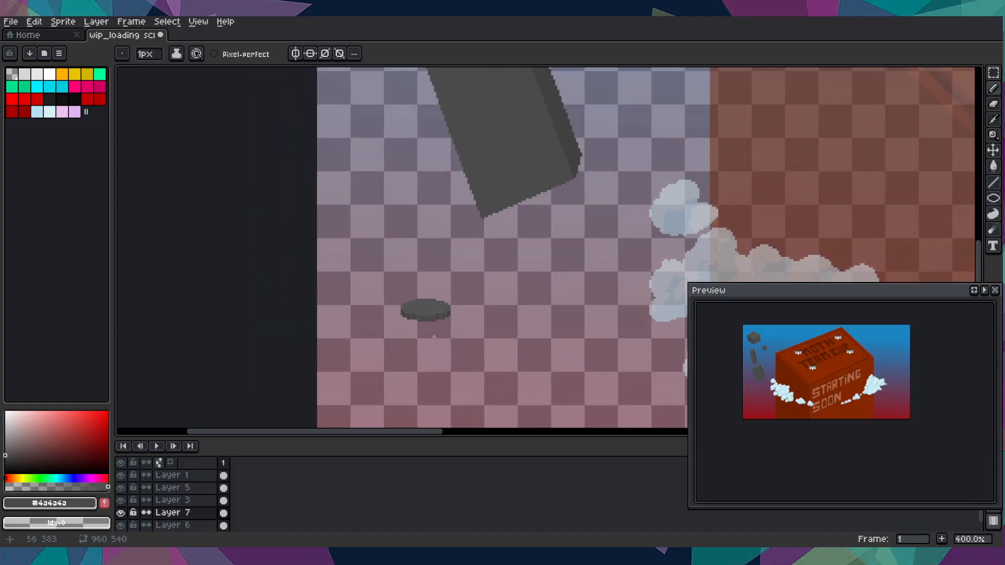
- Select the disc with a 24 by 11 pixel marquee, move it up to position 31, 323 below the slab, and apply the move
scroll(434, 337, down, 2)
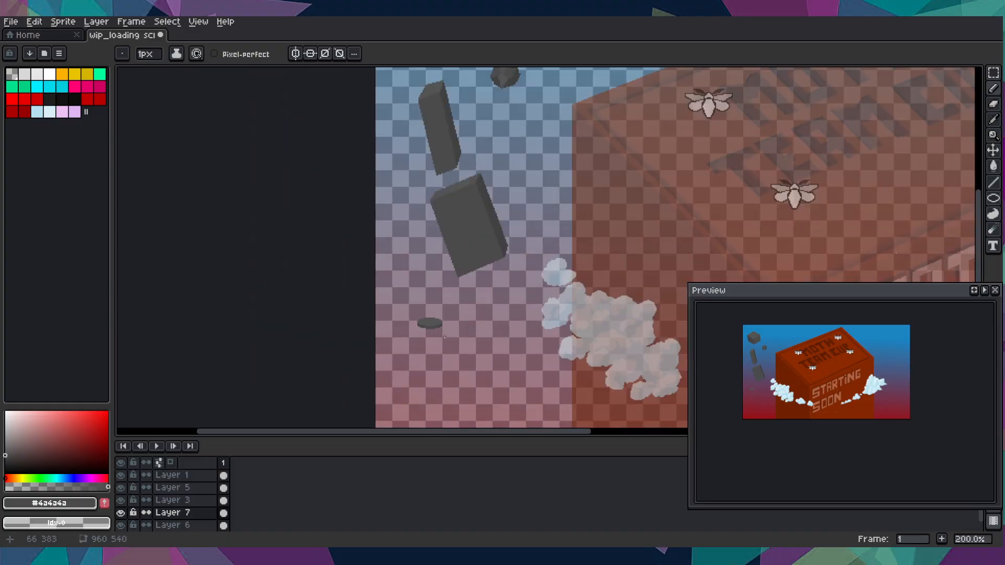
scroll(445, 333, up, 2)
scroll(431, 319, down, 1)
scroll(430, 319, up, 1)
key(m)
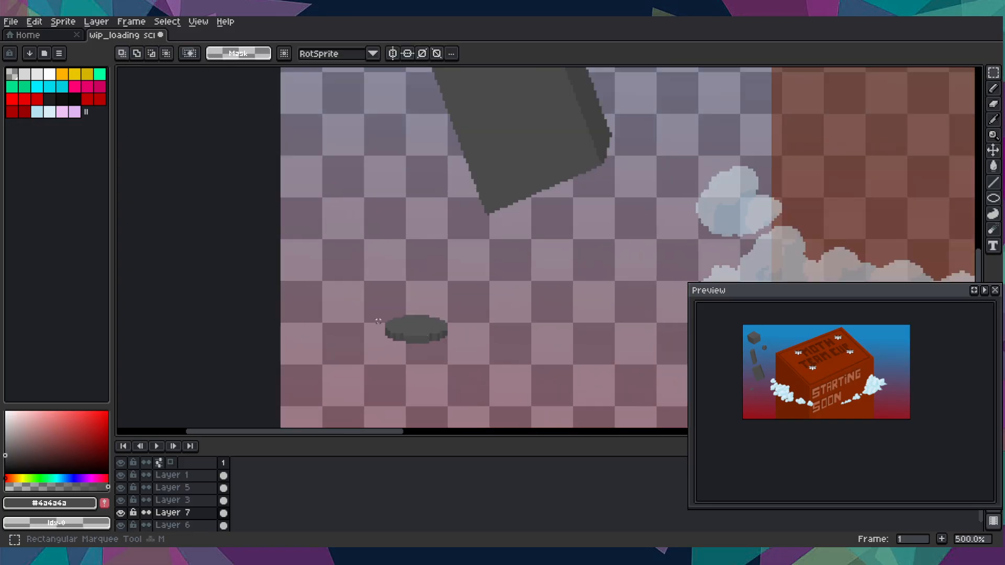
scroll(377, 320, up, 3)
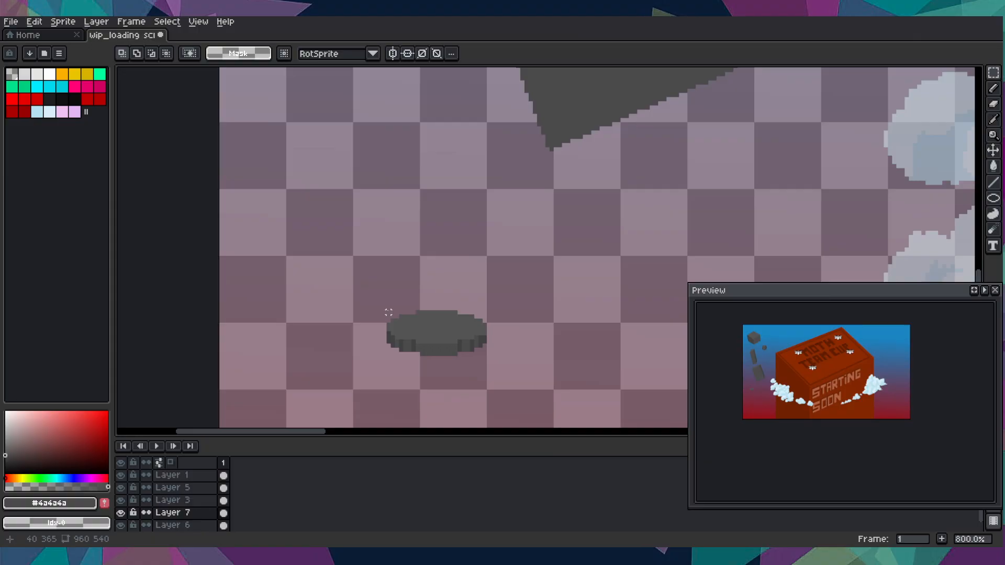
drag(389, 312, 432, 161)
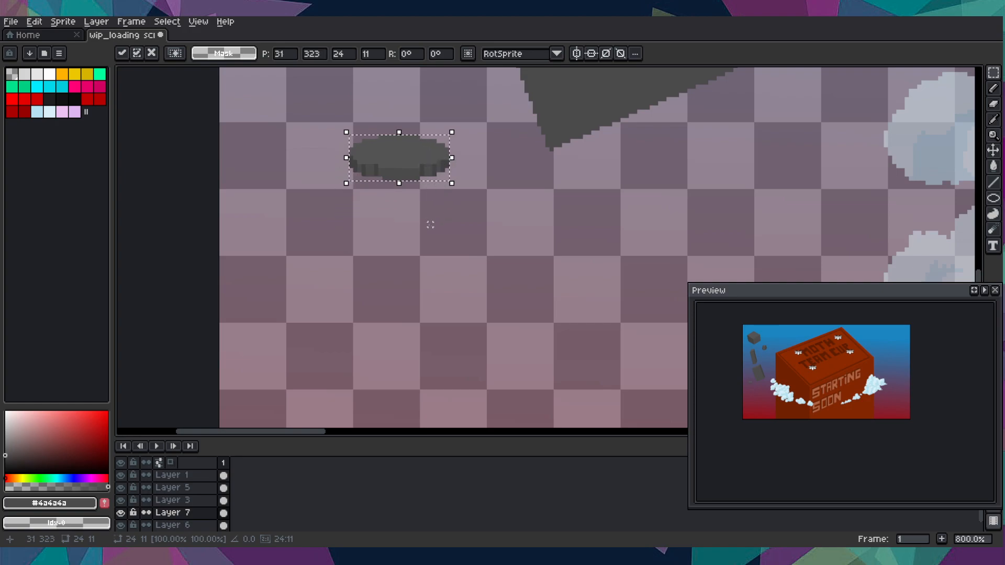
scroll(741, 400, up, 2)
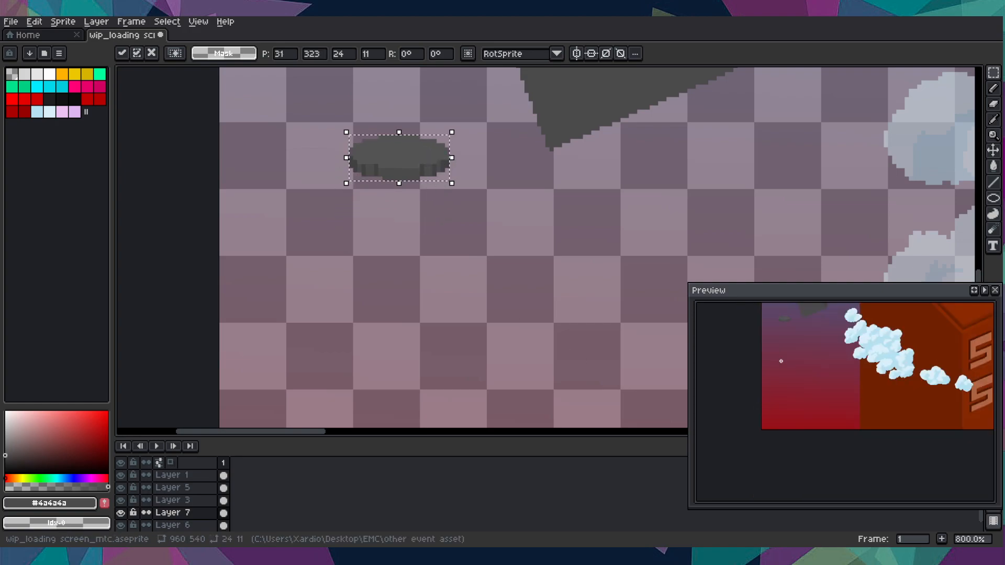
scroll(781, 362, down, 2)
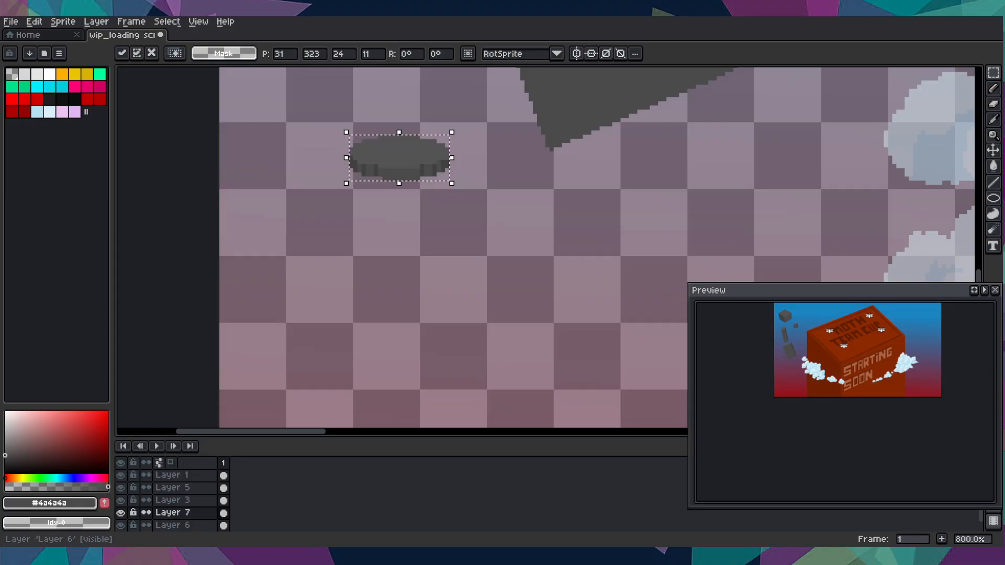
scroll(511, 237, down, 7)
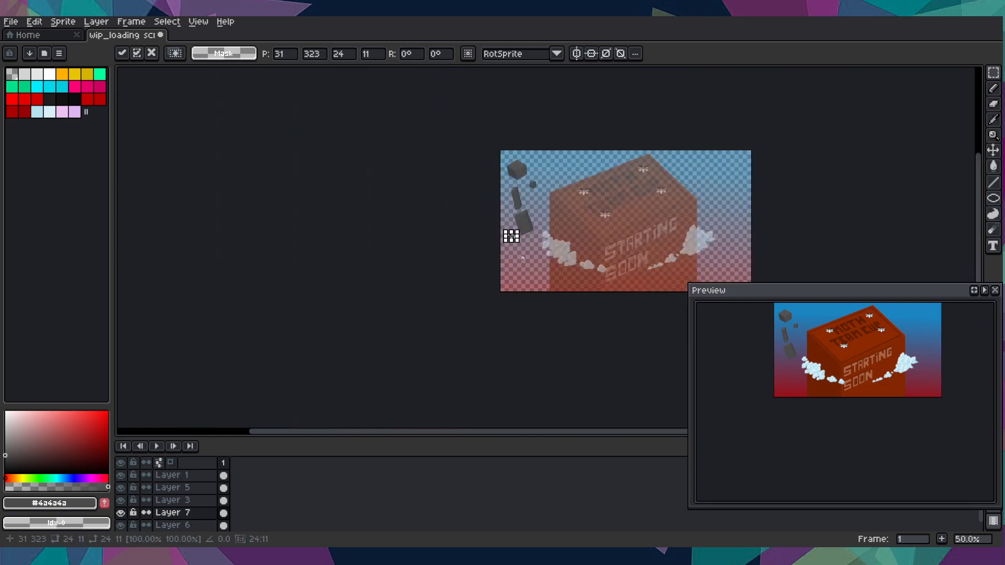
scroll(511, 237, up, 4)
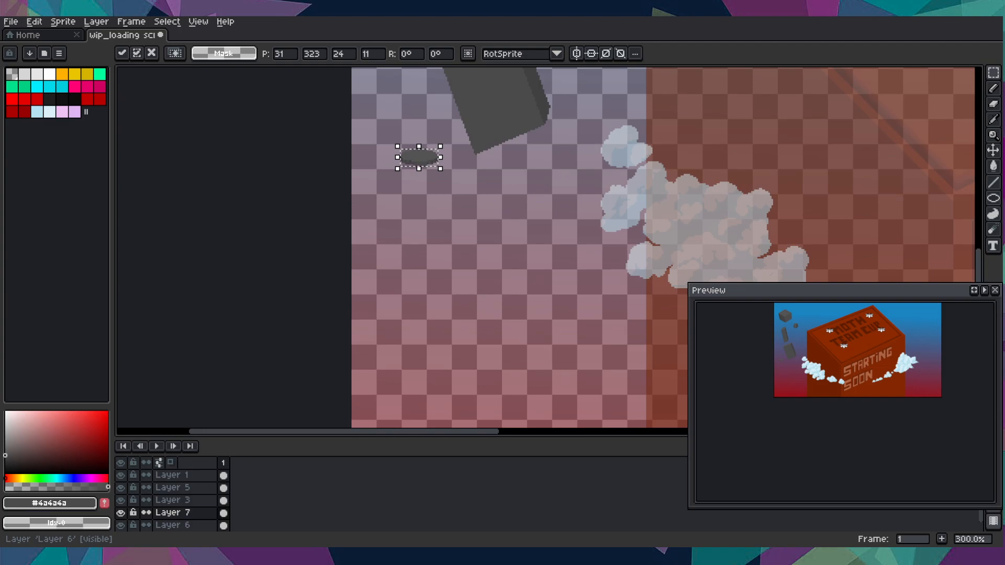
scroll(486, 379, down, 1)
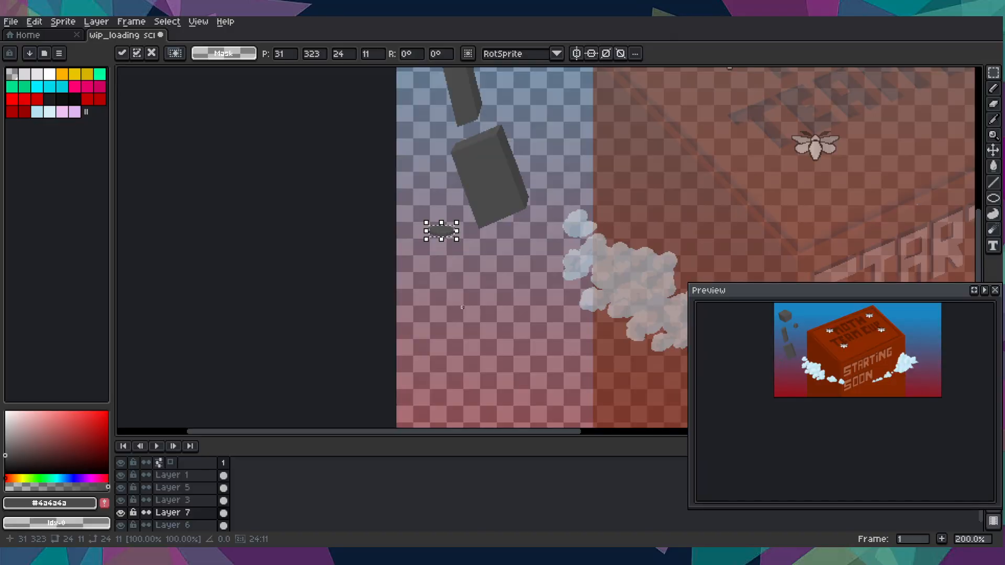
key(Return)
scroll(471, 314, up, 2)
scroll(396, 295, up, 1)
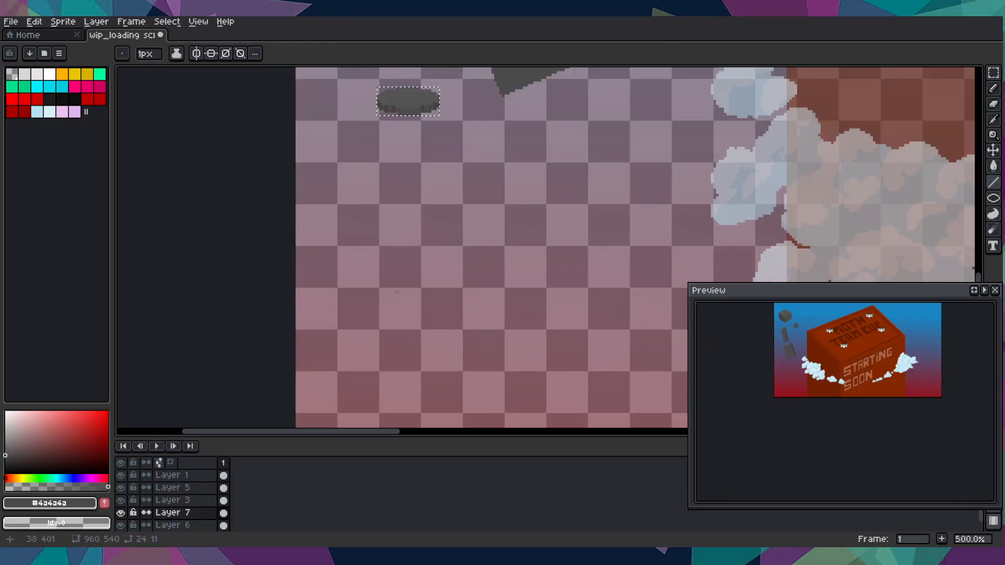
- Deselect the disc and draw a closed angular rock outline about 110 pixels wide beneath it with #4a4a4a straight lines
key(l)
drag(492, 279, 480, 330)
key(i)
key(ctrl+d)
key(b)
mouse_move(331, 355)
mouse_down()
mouse_move(463, 384)
mouse_move(546, 349)
mouse_move(611, 299)
mouse_up()
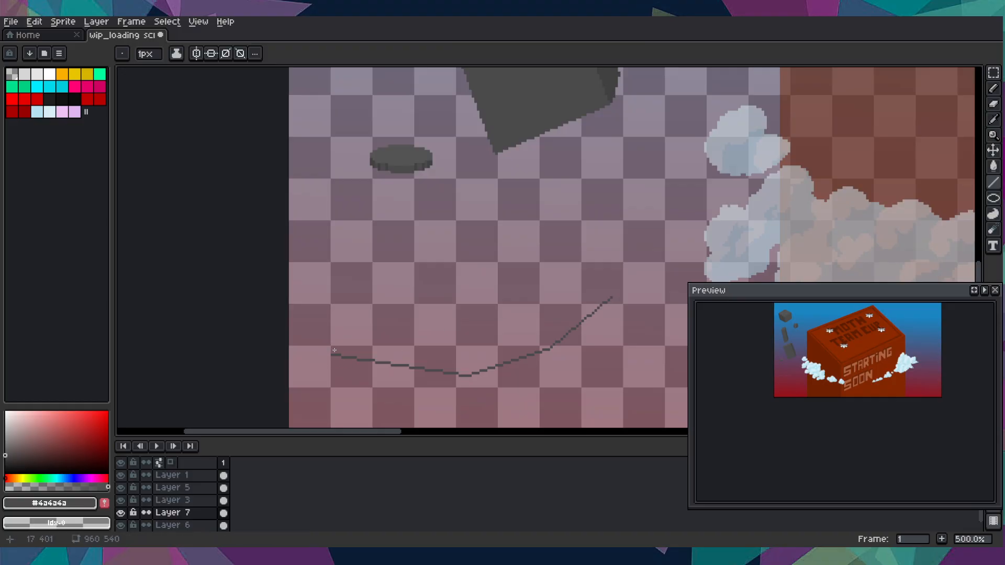
mouse_move(336, 356)
mouse_down()
mouse_move(370, 274)
mouse_move(335, 288)
mouse_move(396, 224)
mouse_move(506, 195)
mouse_move(587, 230)
mouse_move(618, 292)
mouse_up()
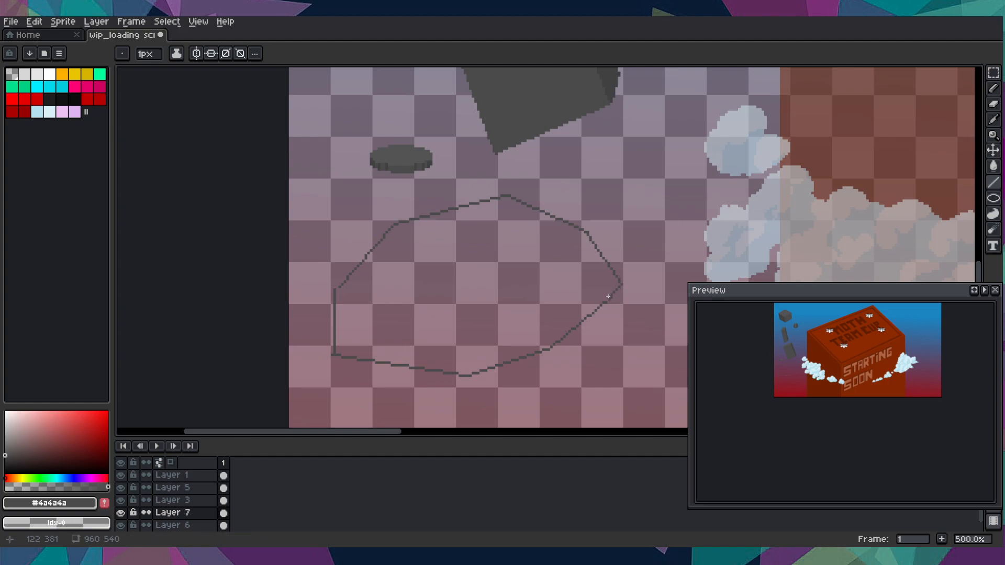
- Draw straight facet edges inside the rock's upper half, forming a large top facet, a narrow upper-right facet and a four-sided middle facet
scroll(523, 292, up, 3)
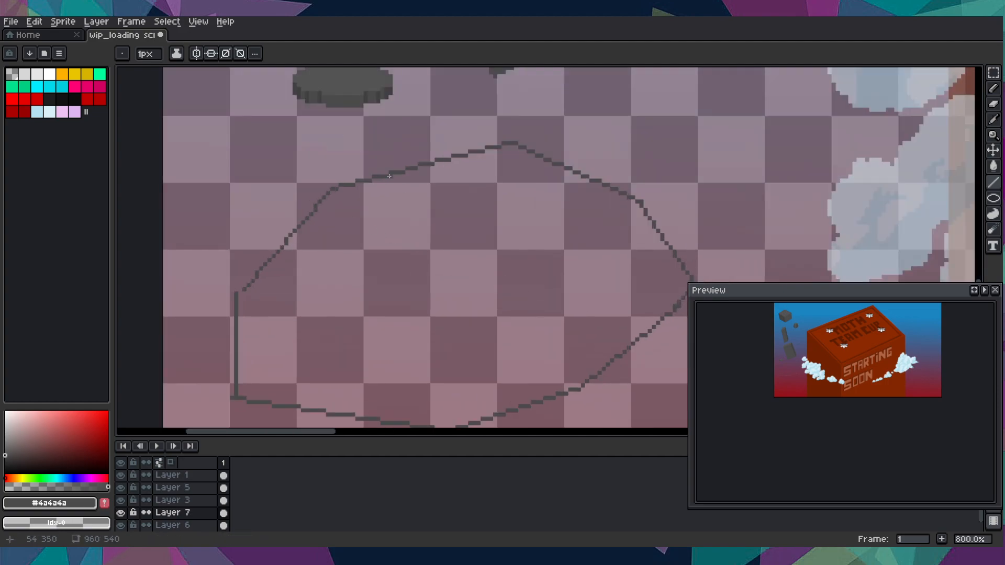
drag(334, 185, 480, 281)
drag(479, 281, 514, 143)
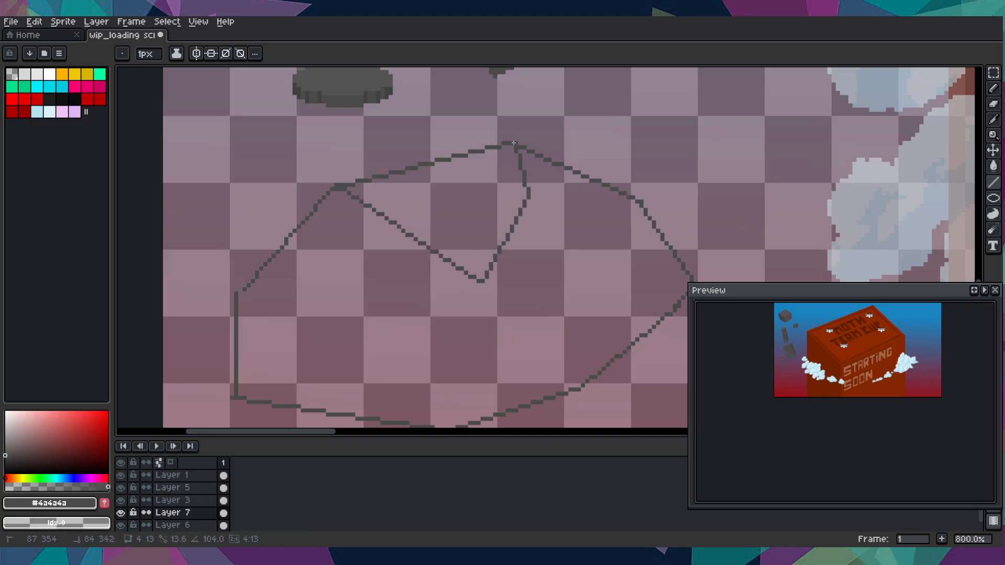
drag(529, 188, 623, 219)
drag(623, 218, 640, 203)
mouse_move(482, 281)
mouse_down()
mouse_move(571, 314)
mouse_move(632, 214)
mouse_up()
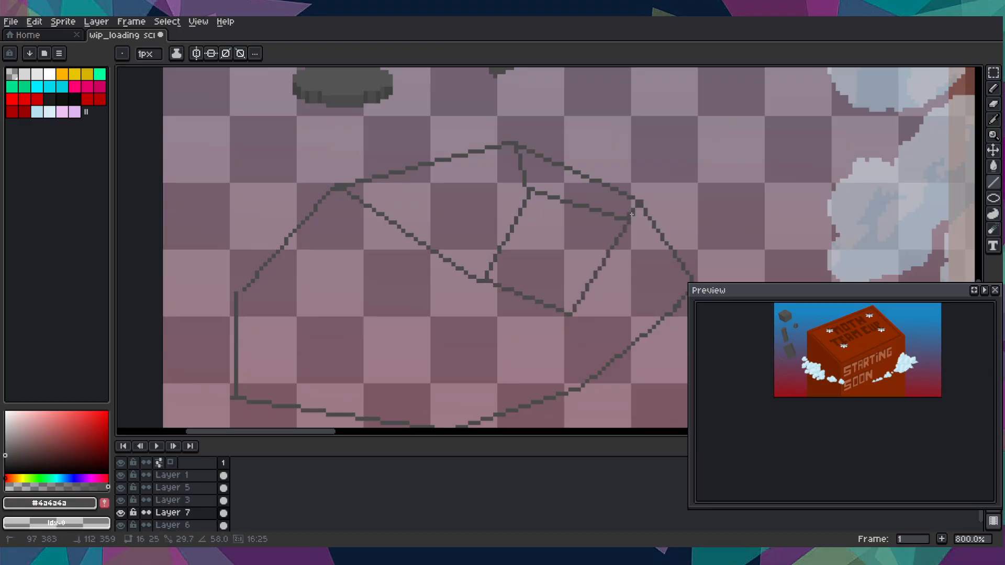
- Draw the remaining facet edges from the rock's inner corners out to its right, lower and left outline
drag(571, 314, 649, 331)
drag(570, 312, 558, 392)
drag(478, 280, 352, 339)
drag(352, 339, 239, 294)
drag(354, 337, 325, 410)
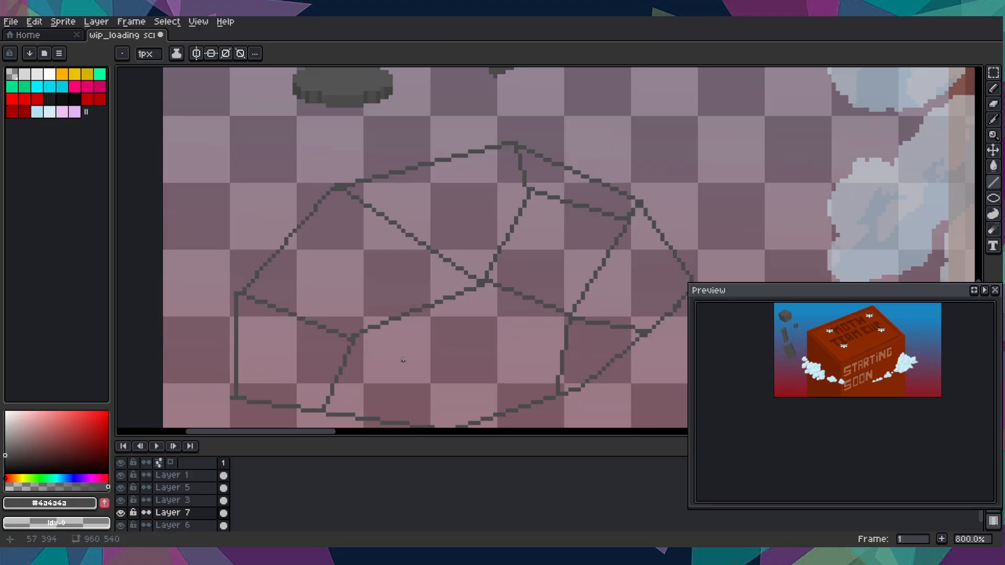
- Sample #555454 from the slab's top face and fill the rock's large top facet and narrow upper-right facet
scroll(420, 334, down, 6)
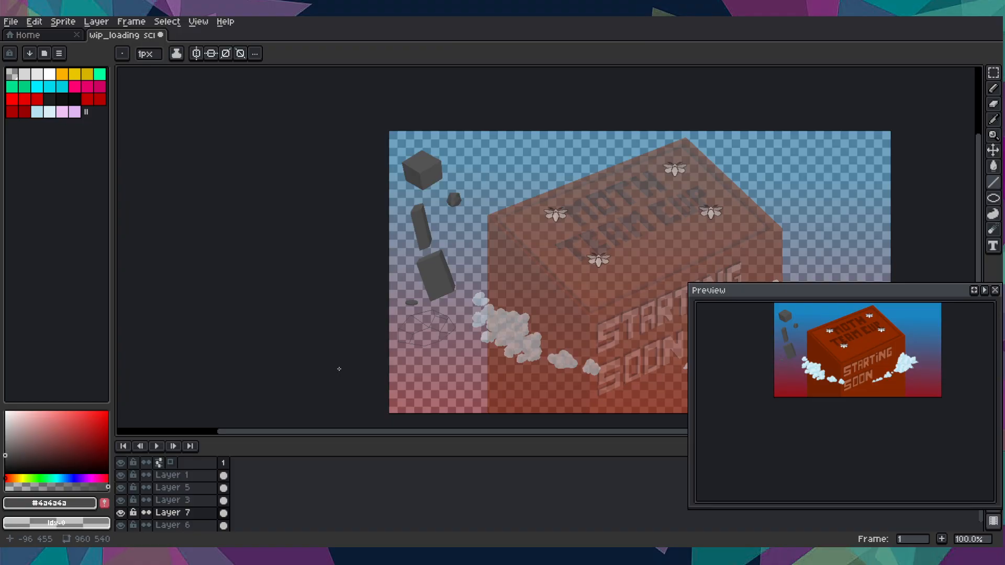
scroll(339, 369, up, 2)
scroll(376, 341, up, 1)
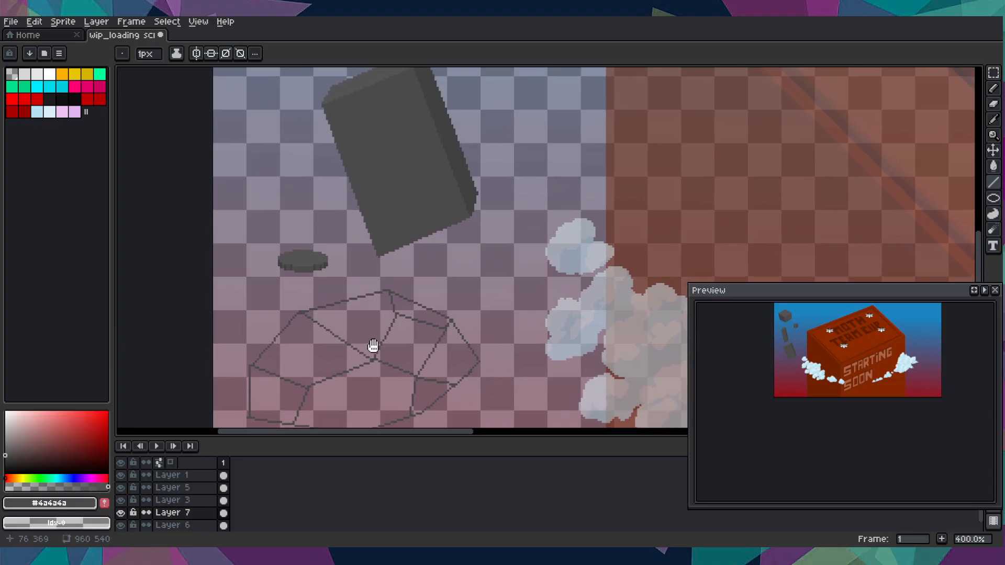
drag(376, 340, 374, 369)
key(i)
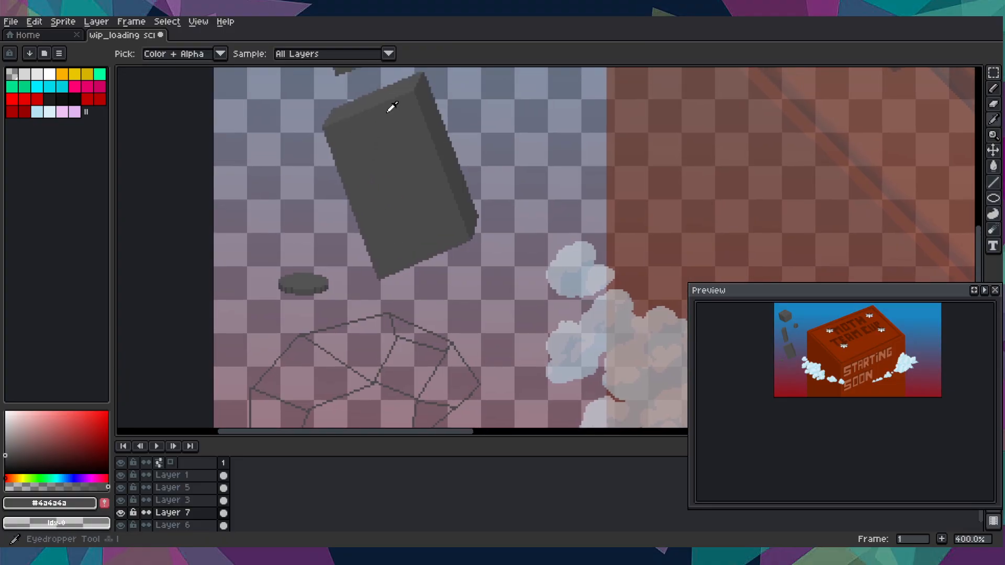
click(377, 94)
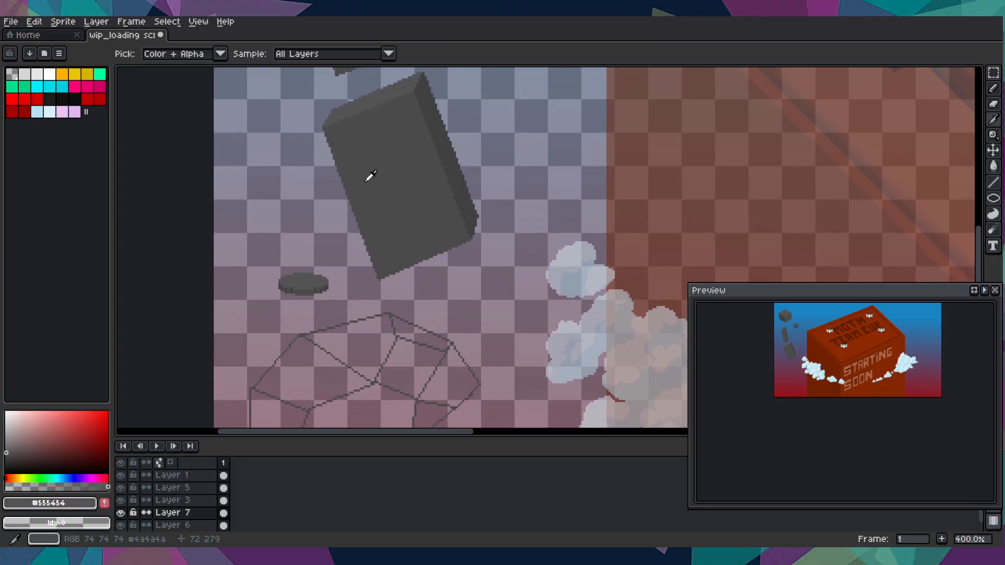
scroll(373, 181, up, 2)
scroll(325, 225, down, 1)
key(g)
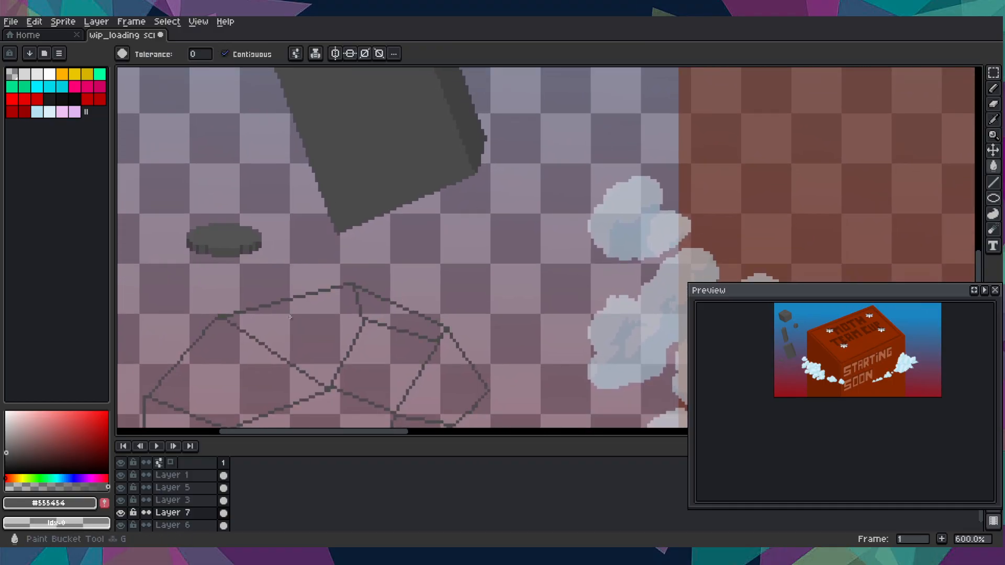
click(291, 317)
scroll(341, 258, down, 2)
scroll(341, 258, left, 2)
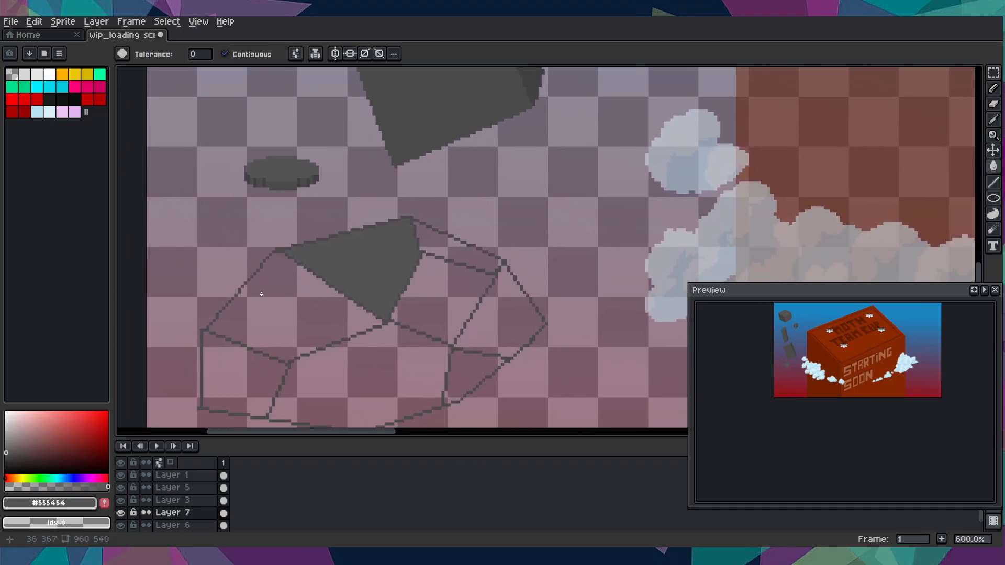
scroll(265, 285, up, 1)
scroll(265, 285, right, 2)
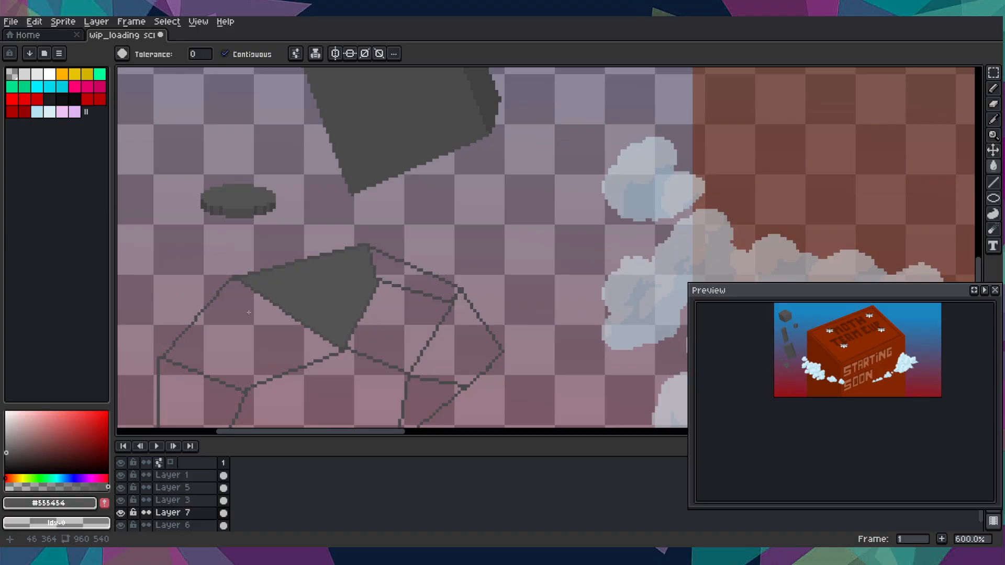
click(401, 273)
- Draw #555454 lines over the rock's upper-right outline and the edge between its two filled facets to blend them in
scroll(403, 280, up, 4)
scroll(366, 285, up, 1)
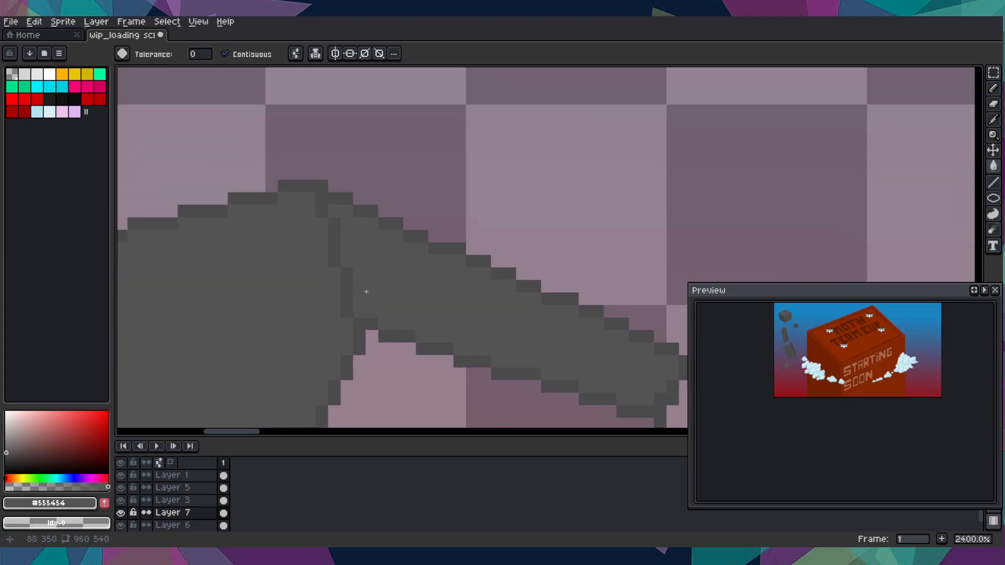
scroll(293, 296, right, 3)
key(l)
drag(581, 368, 208, 195)
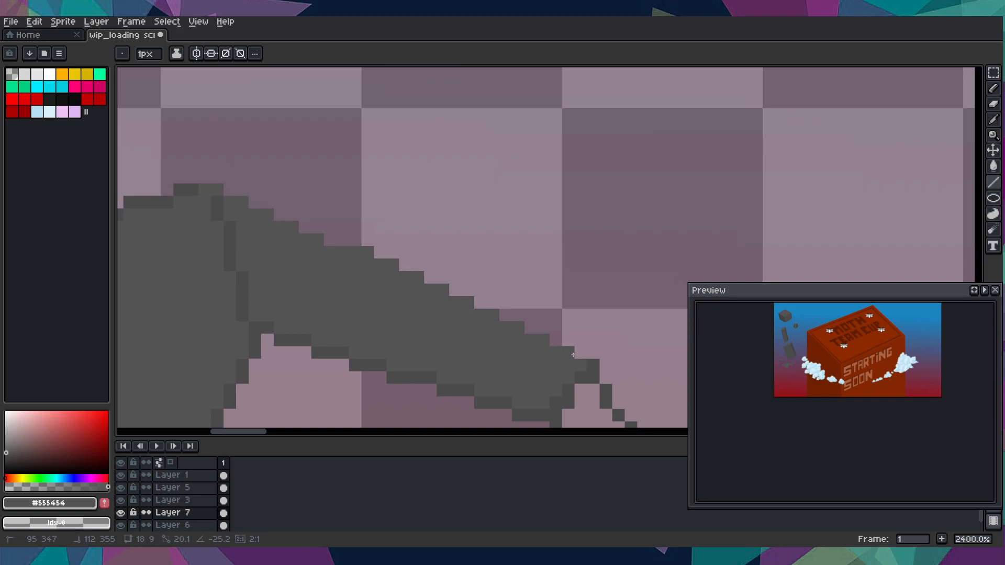
drag(405, 323, 614, 334)
drag(426, 212, 436, 265)
scroll(440, 267, down, 7)
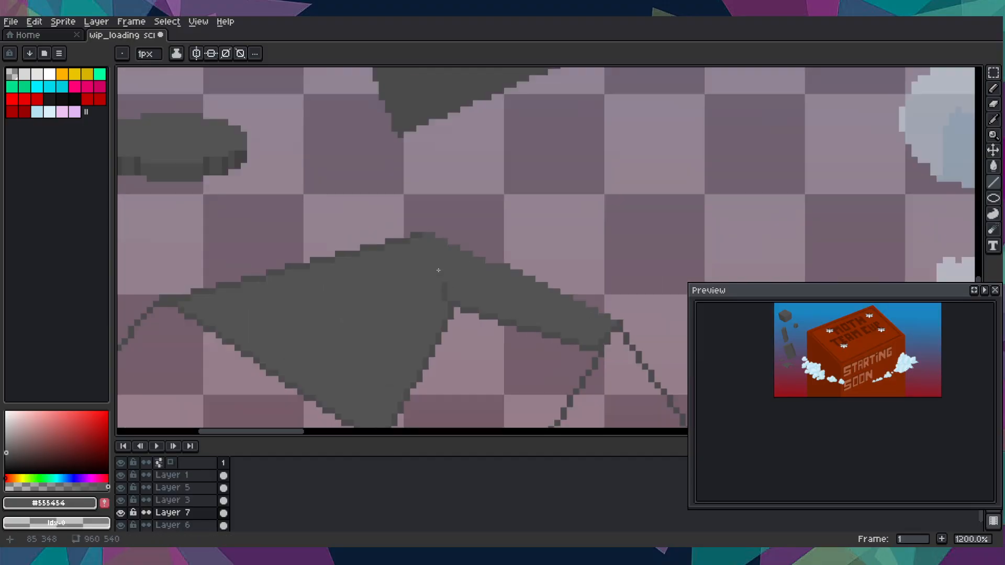
- Draw #555454 lines over the large top facet's upper-left outline and its lower-left edge to blend them in
scroll(414, 253, up, 5)
mouse_move(427, 217)
mouse_down()
mouse_move(129, 301)
mouse_move(126, 425)
mouse_up()
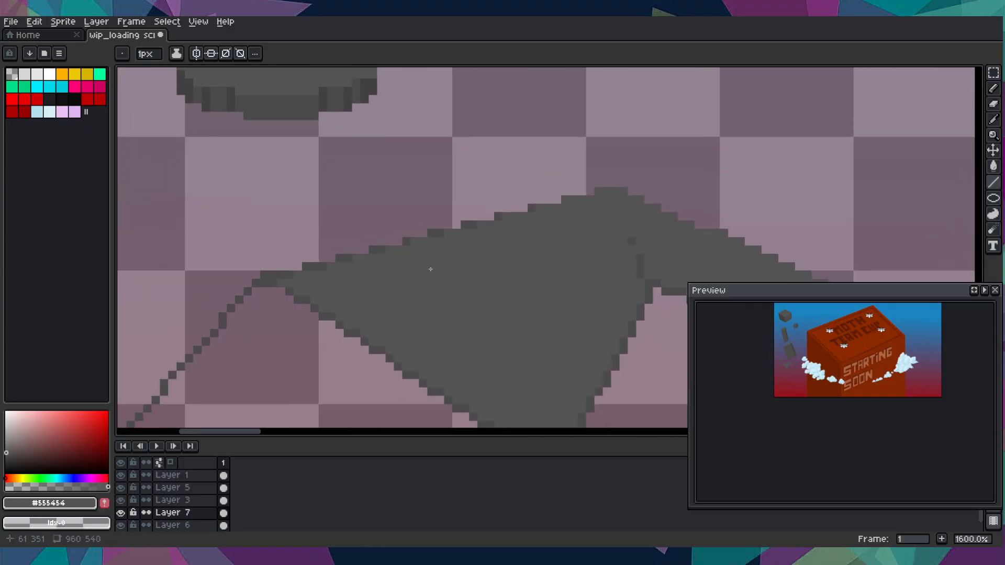
mouse_move(528, 211)
mouse_down()
mouse_move(263, 283)
mouse_move(280, 263)
mouse_move(232, 244)
mouse_move(378, 364)
mouse_move(478, 408)
mouse_move(518, 356)
mouse_move(553, 278)
mouse_move(523, 285)
mouse_up()
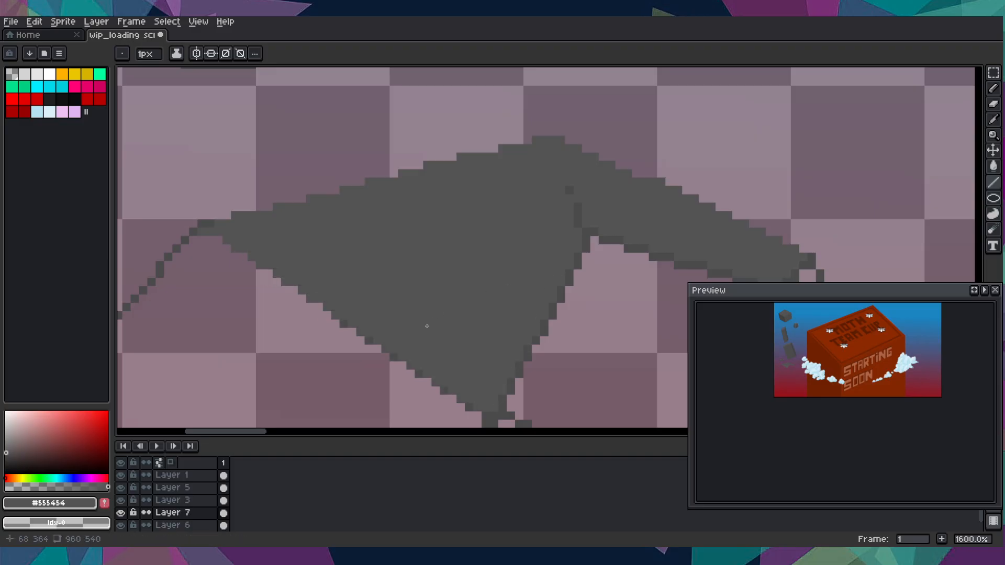
drag(344, 323, 477, 398)
- Sample #4a4a4a and fill the rock's four-sided middle facet and large left facet with it
scroll(476, 398, down, 5)
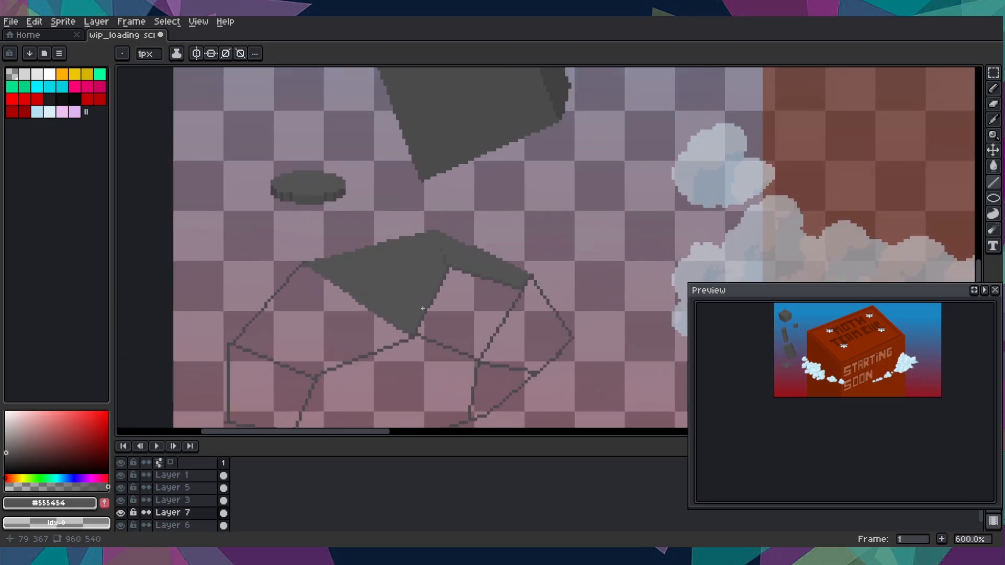
scroll(343, 297, up, 5)
scroll(351, 298, up, 2)
key(i)
click(406, 278)
key(g)
click(421, 283)
scroll(466, 319, down, 4)
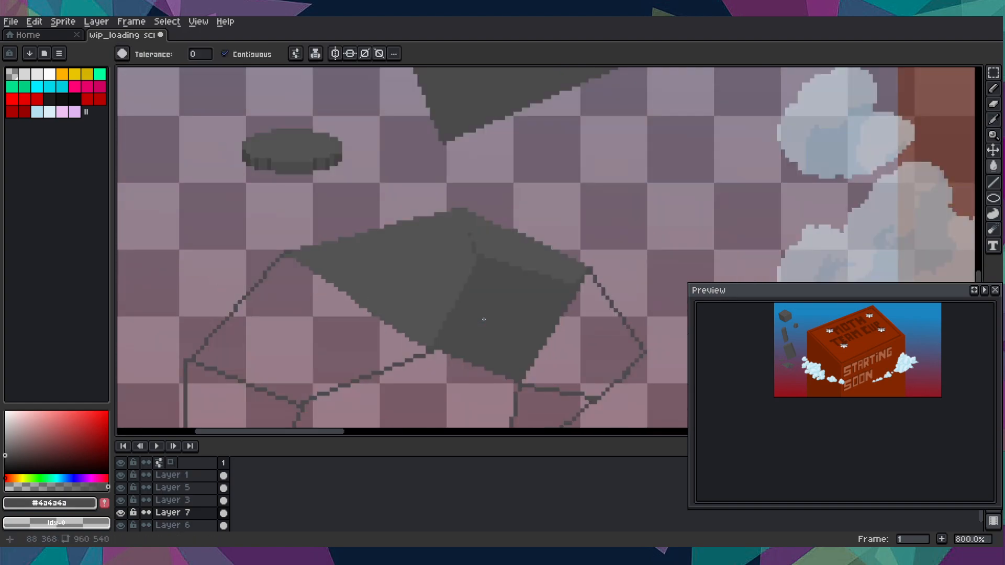
click(380, 277)
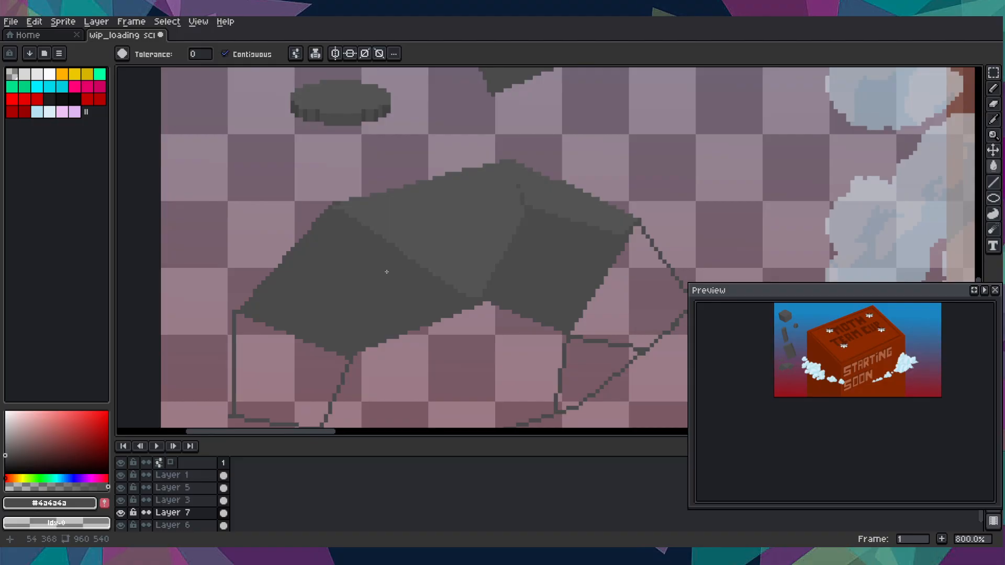
- Sample #404040 from the slab's dark side and fill the rock's right, lower-right, bottom and lower-left facets
drag(387, 272, 360, 420)
key(i)
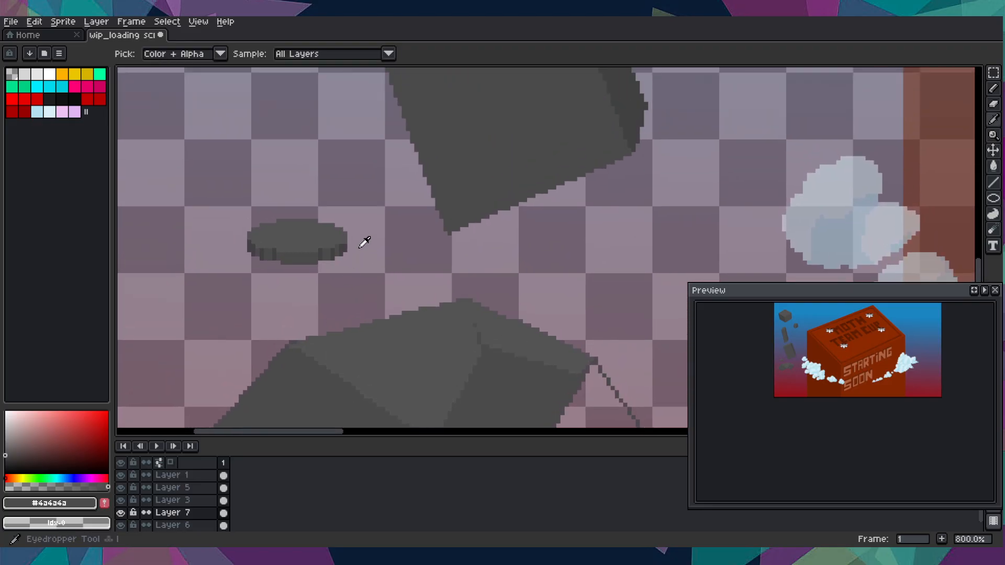
click(347, 235)
scroll(354, 231, down, 5)
key(g)
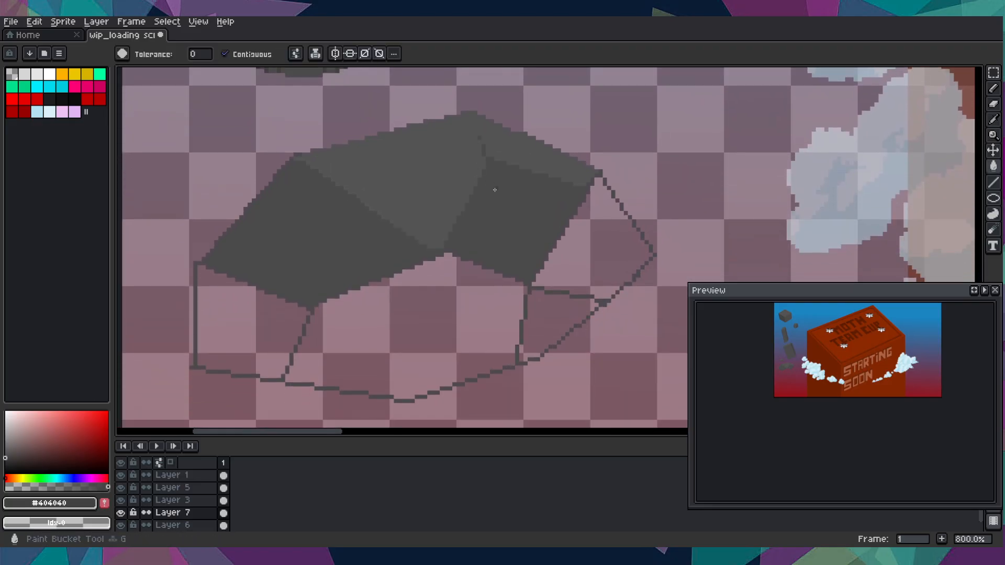
click(618, 230)
click(559, 302)
click(324, 346)
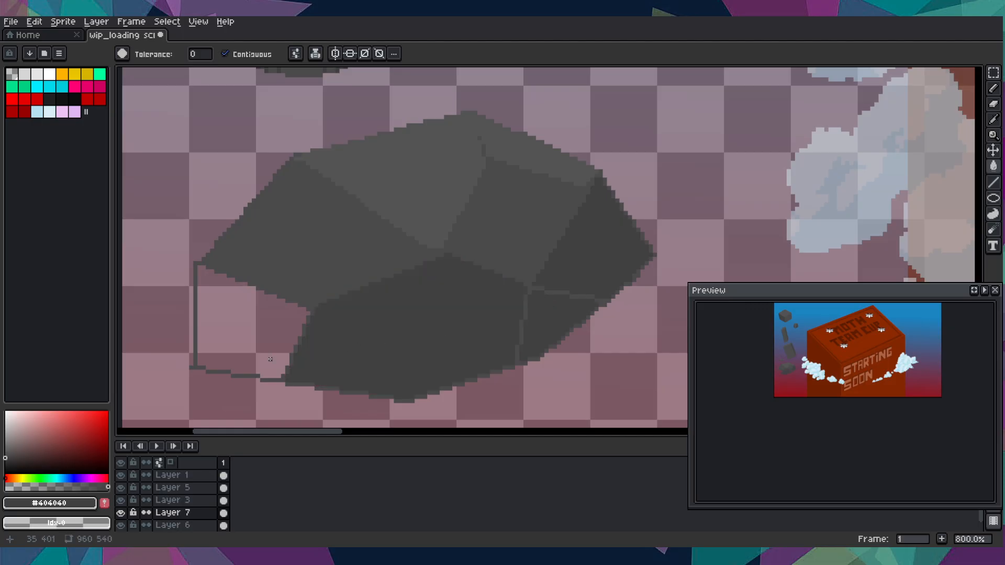
click(271, 359)
- Paint #404040 over the lower part of the edge between the lower-left and bottom facets, leaving a short crack below their upper corner
scroll(315, 356, down, 5)
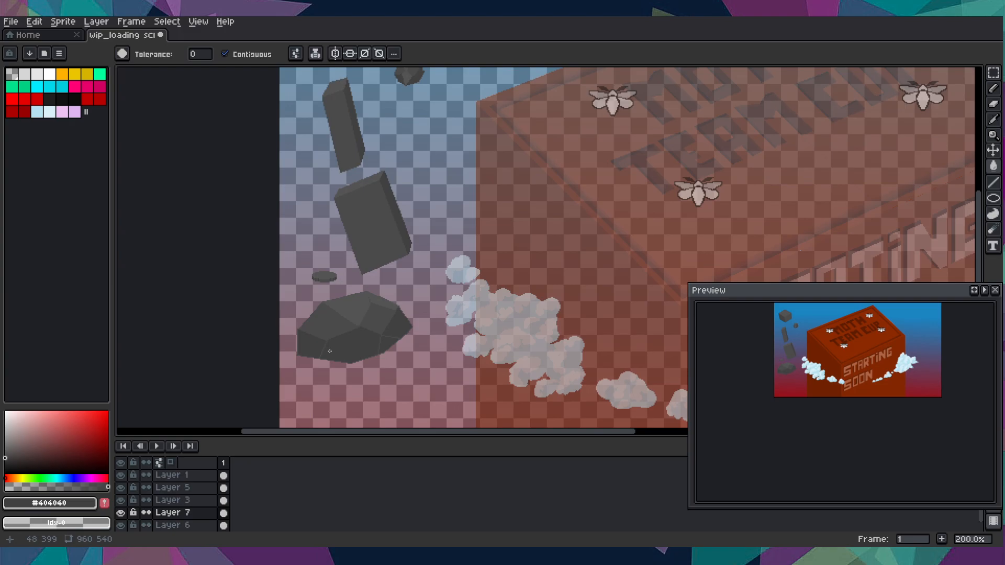
scroll(330, 351, up, 6)
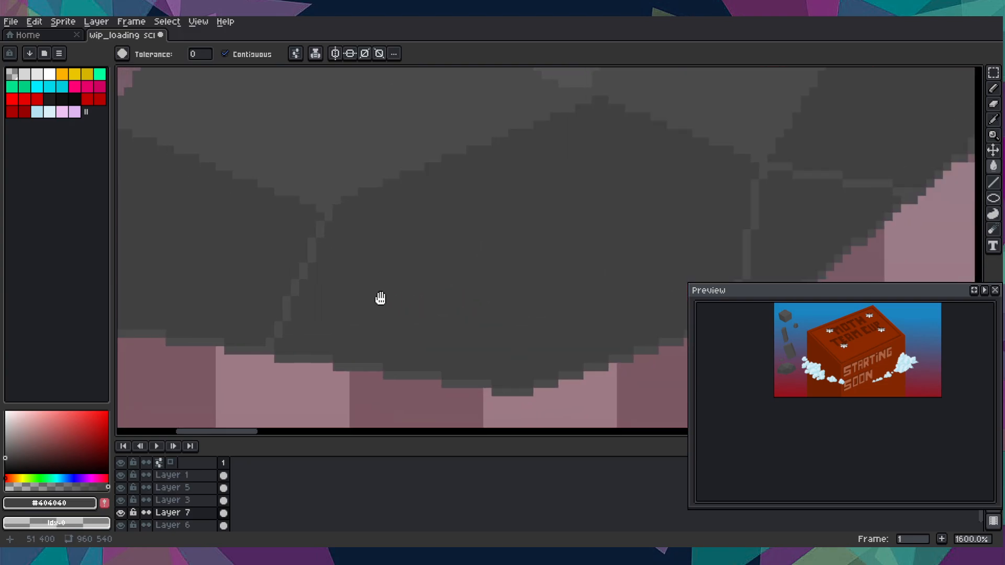
scroll(380, 299, up, 1)
key(i)
drag(338, 293, 390, 216)
scroll(390, 215, up, 1)
key(b)
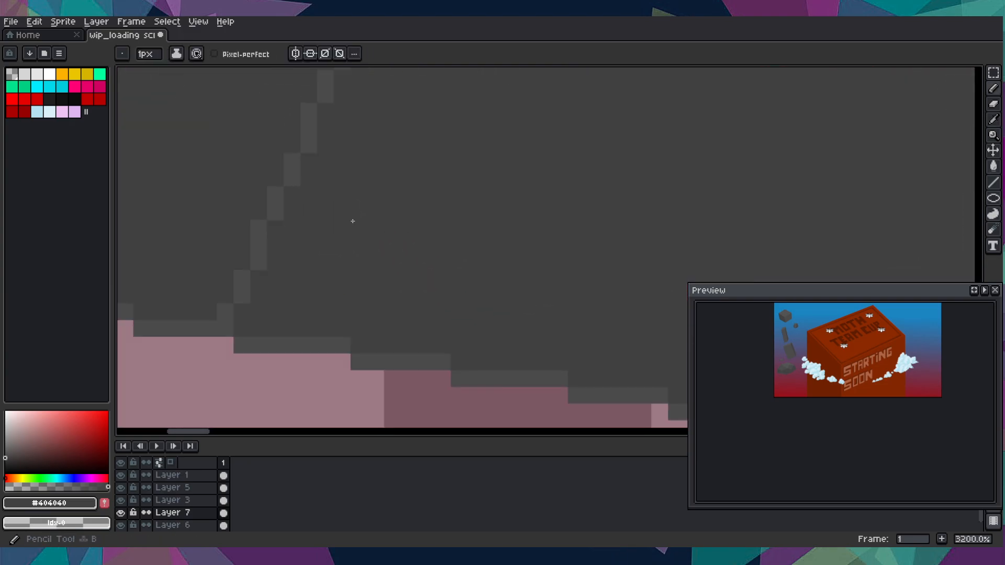
mouse_move(285, 183)
mouse_down()
mouse_move(254, 269)
mouse_move(247, 222)
mouse_move(260, 224)
mouse_move(255, 268)
mouse_move(264, 249)
mouse_move(258, 236)
mouse_move(307, 228)
mouse_up()
scroll(255, 267, down, 6)
scroll(308, 229, up, 4)
scroll(241, 209, down, 1)
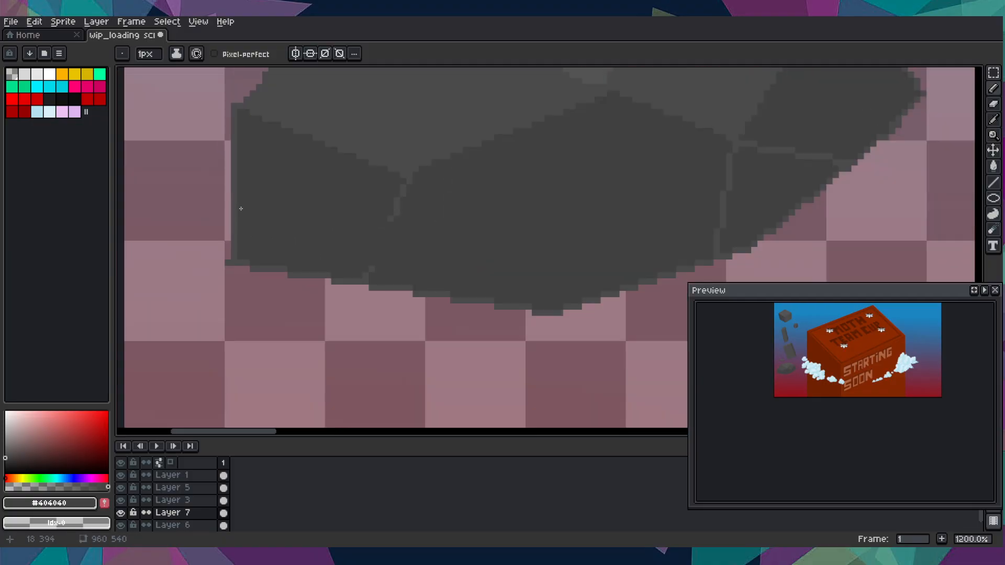
- Draw #404040 lines over the lower-left facet's left and bottom outline, and cover the leftover pixels of its inner edge
scroll(305, 280, up, 1)
scroll(281, 220, up, 2)
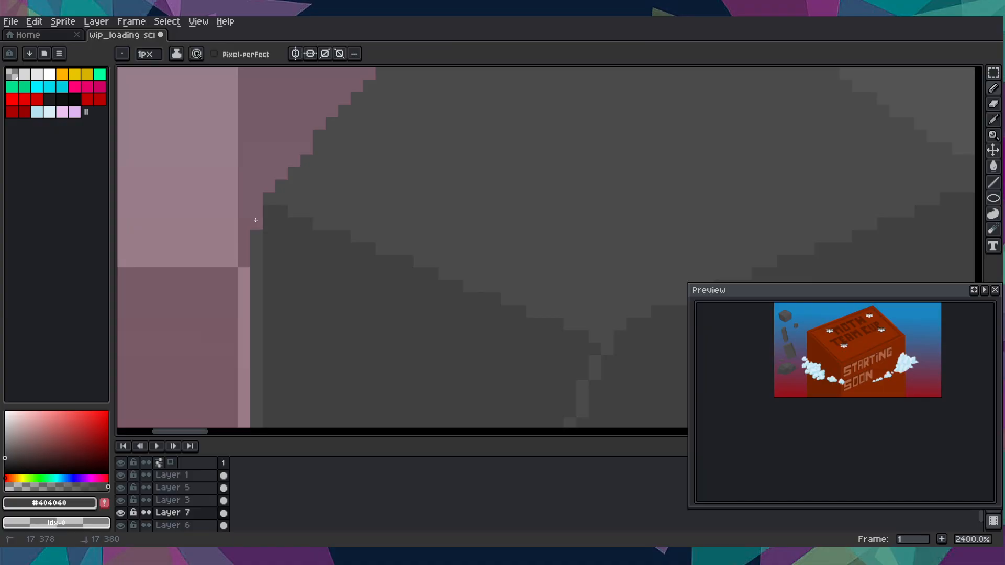
key(shift)
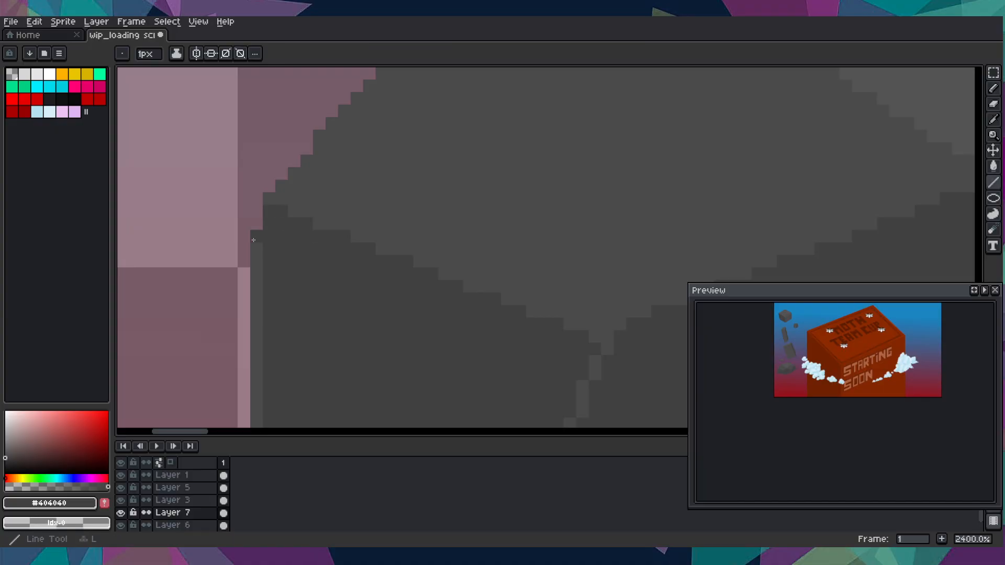
scroll(256, 272, down, 3)
click(244, 313)
click(268, 331)
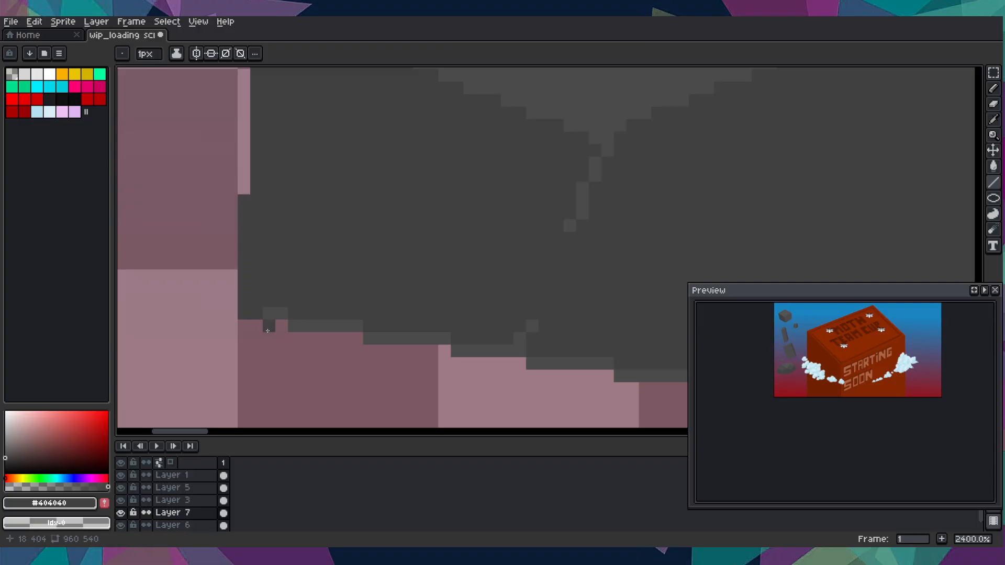
mouse_move(266, 309)
mouse_down()
mouse_move(479, 353)
mouse_move(528, 331)
mouse_move(297, 263)
mouse_up()
click(521, 338)
mouse_move(298, 309)
mouse_down()
mouse_move(630, 348)
mouse_move(667, 365)
mouse_move(616, 361)
mouse_move(499, 316)
mouse_move(343, 308)
mouse_up()
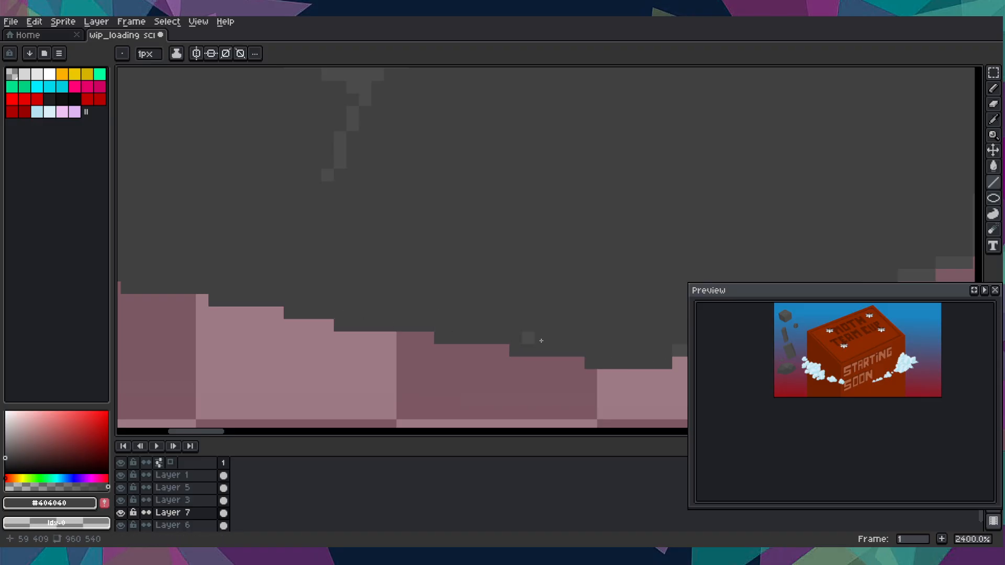
- Cover the rest of the rock's bottom outline with #404040 and shorten the edge between the bottom and lower-right facets to a crack
mouse_move(644, 284)
mouse_down()
mouse_move(448, 275)
mouse_move(379, 340)
mouse_move(471, 342)
mouse_move(663, 279)
mouse_move(404, 370)
mouse_up()
drag(493, 263, 303, 393)
click(448, 394)
drag(447, 394, 476, 248)
click(461, 275)
click(448, 351)
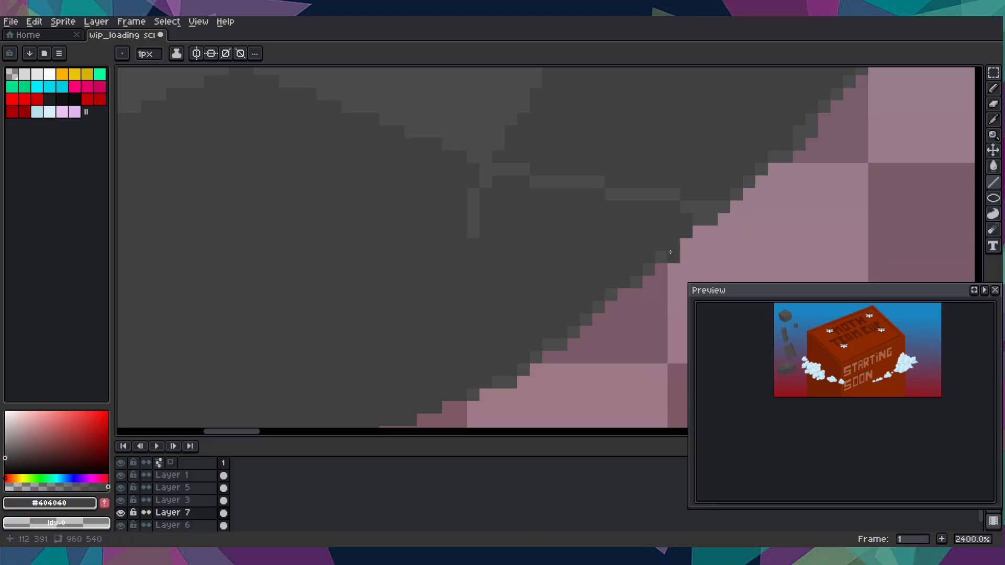
- Draw #404040 lines over the rock's lower-right outline and shorten the edge between the right and lower-right facets
drag(661, 252, 504, 373)
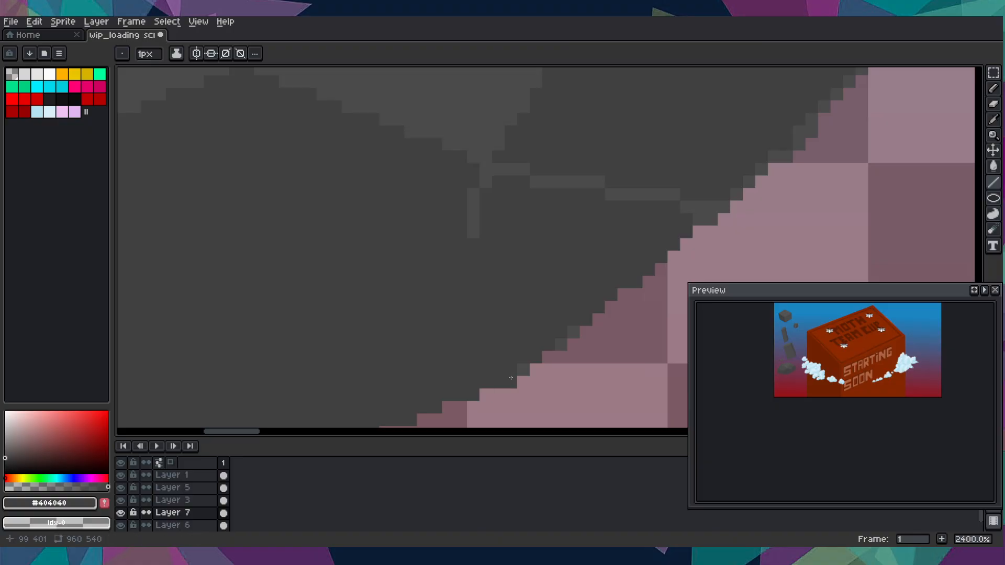
drag(574, 274, 496, 366)
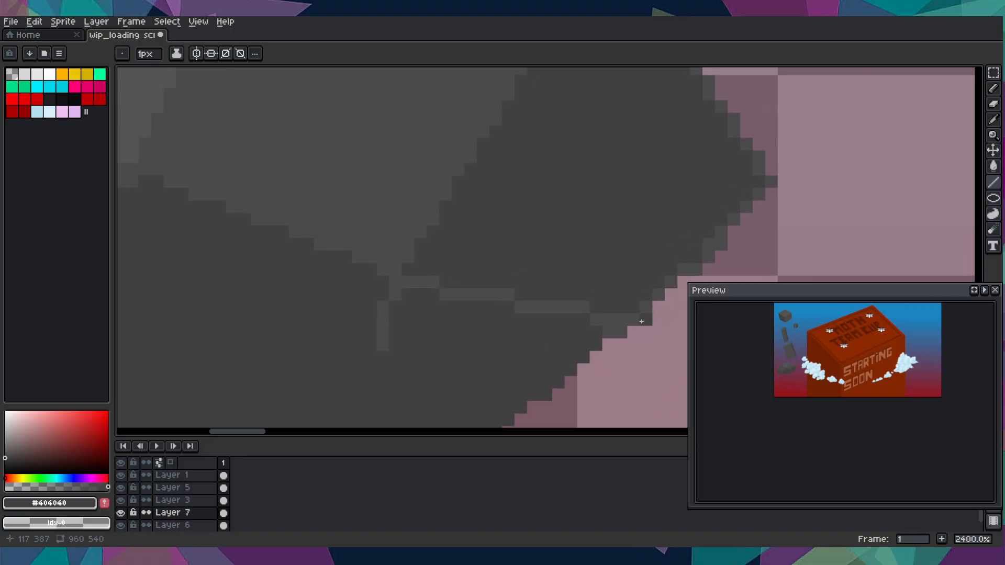
mouse_move(609, 321)
mouse_down()
mouse_move(611, 329)
mouse_move(523, 298)
mouse_move(597, 302)
mouse_up()
scroll(598, 302, down, 7)
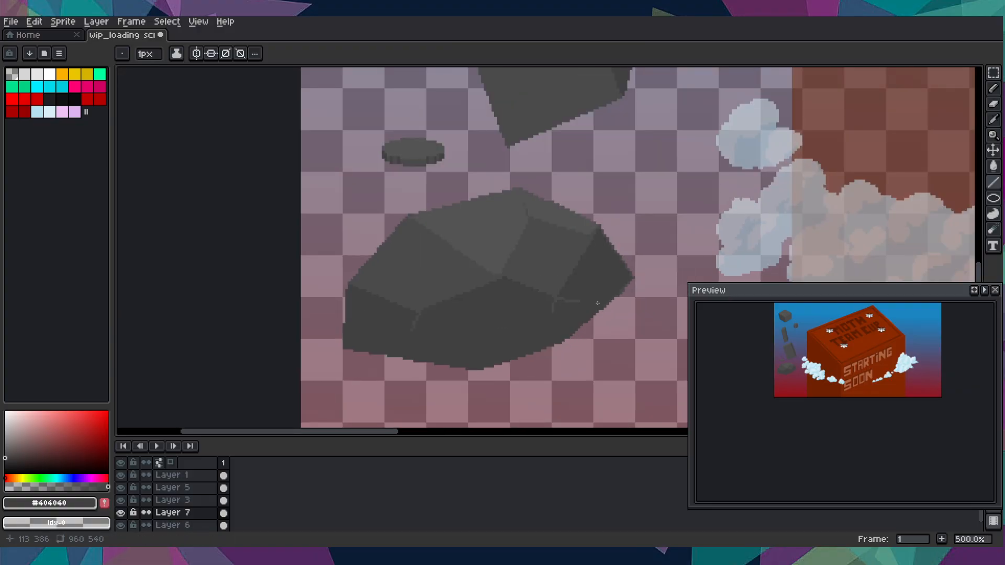
- Draw #404040 lines over the outline above and below the rock's rightmost corner to blend it into the right facet
scroll(598, 303, down, 2)
scroll(576, 299, right, 2)
scroll(536, 293, up, 6)
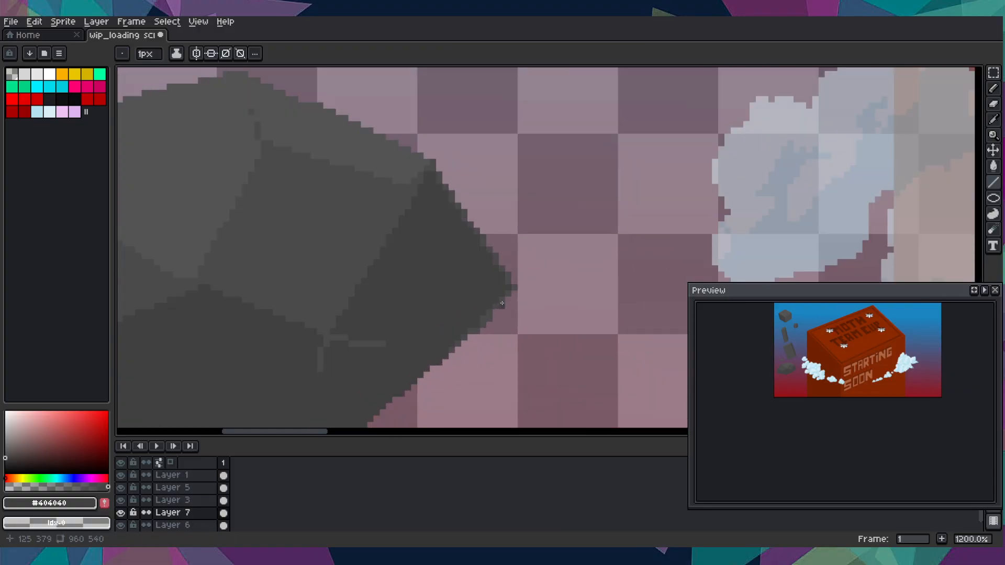
scroll(489, 273, up, 1)
scroll(398, 251, up, 3)
mouse_move(350, 327)
mouse_down()
mouse_move(457, 250)
mouse_move(506, 181)
mouse_move(474, 212)
mouse_up()
drag(414, 296, 448, 262)
drag(471, 144, 459, 296)
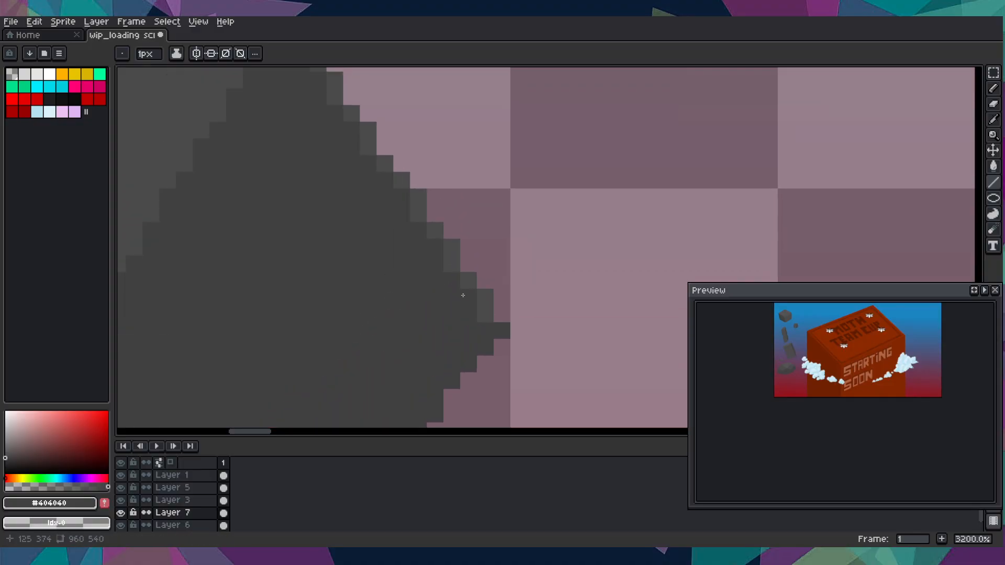
mouse_move(435, 230)
mouse_down()
mouse_move(359, 108)
mouse_move(403, 226)
mouse_up()
mouse_move(539, 405)
mouse_down()
mouse_move(403, 231)
mouse_move(336, 123)
mouse_up()
scroll(376, 229, down, 8)
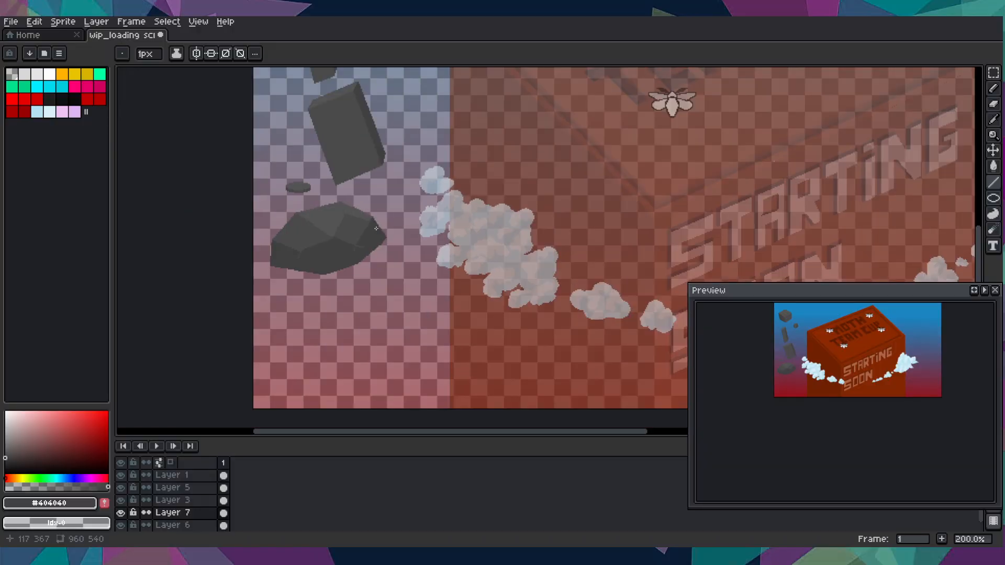
- Sample #4a4a4a from the left facet and draw a diagonal crack from its lower edge down into the lower-left facet
scroll(296, 270, up, 5)
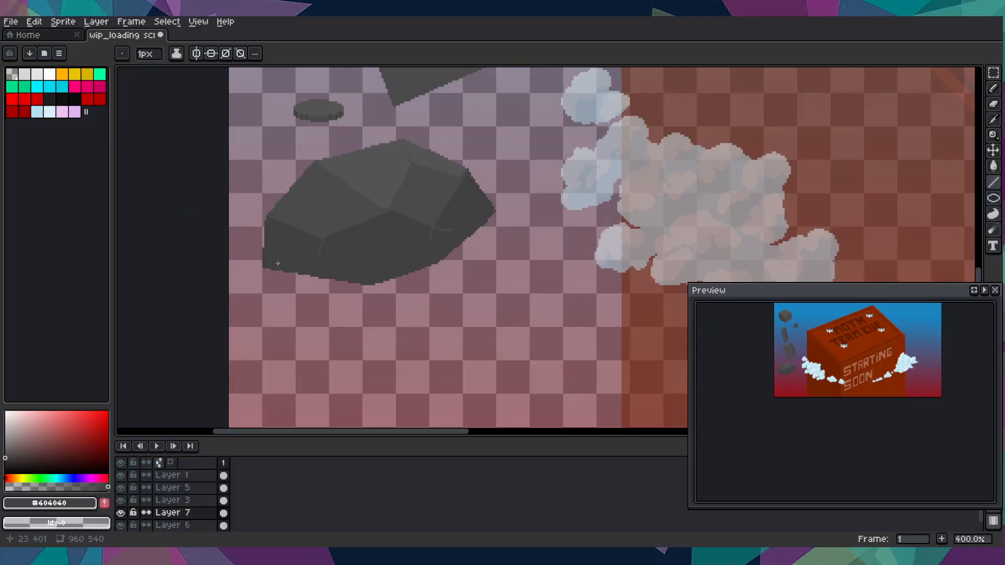
scroll(390, 279, up, 1)
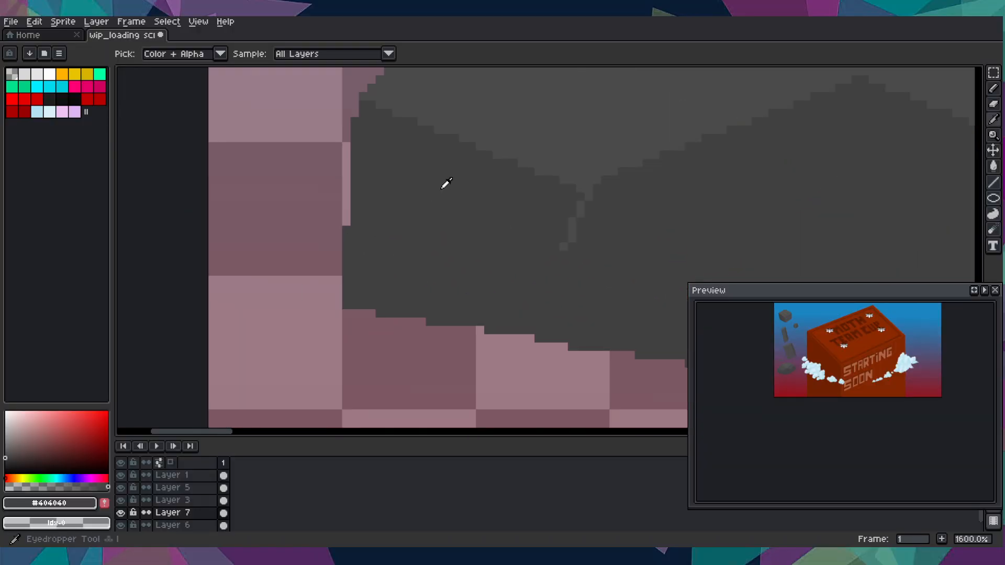
alt+click(473, 129)
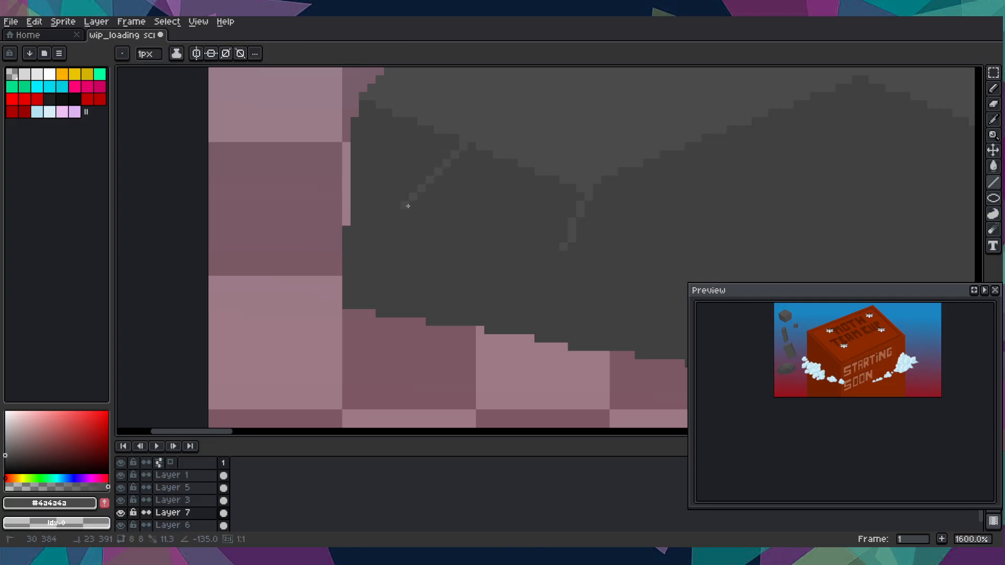
drag(387, 212, 452, 145)
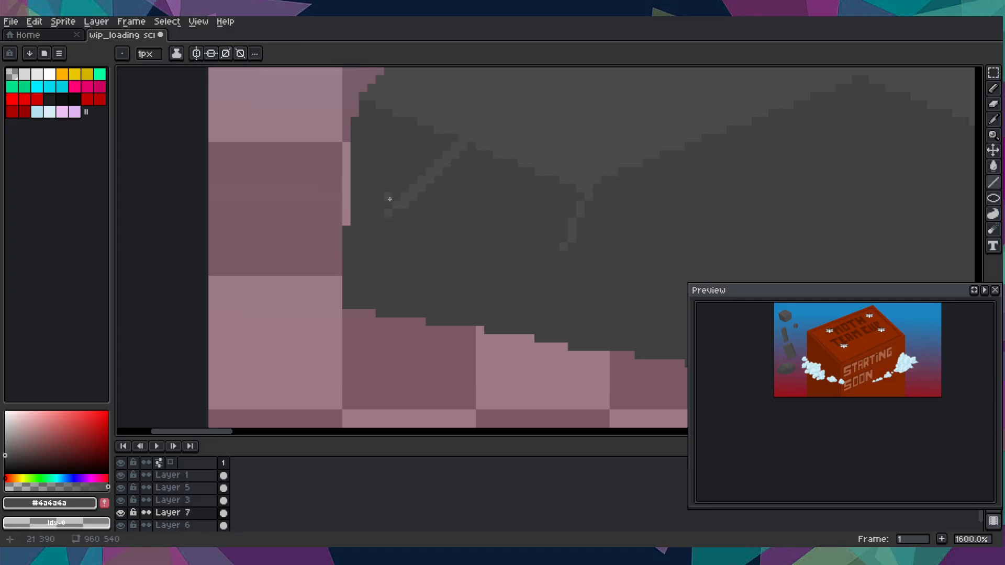
- Outline a notch between the diagonal crack and the left facet's lower edge and fill it with #4a4a4a
mouse_move(389, 201)
mouse_down()
mouse_move(379, 179)
mouse_move(422, 122)
mouse_move(406, 163)
mouse_up()
key(g)
click(412, 173)
click(411, 147)
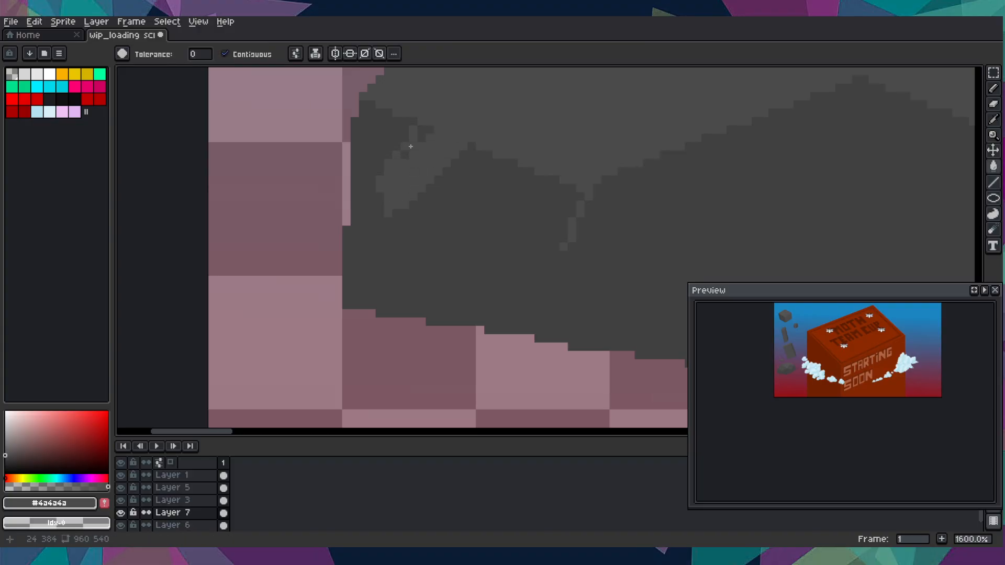
- Undo the notch's fill and its outline beside the diagonal crack
scroll(403, 154, down, 6)
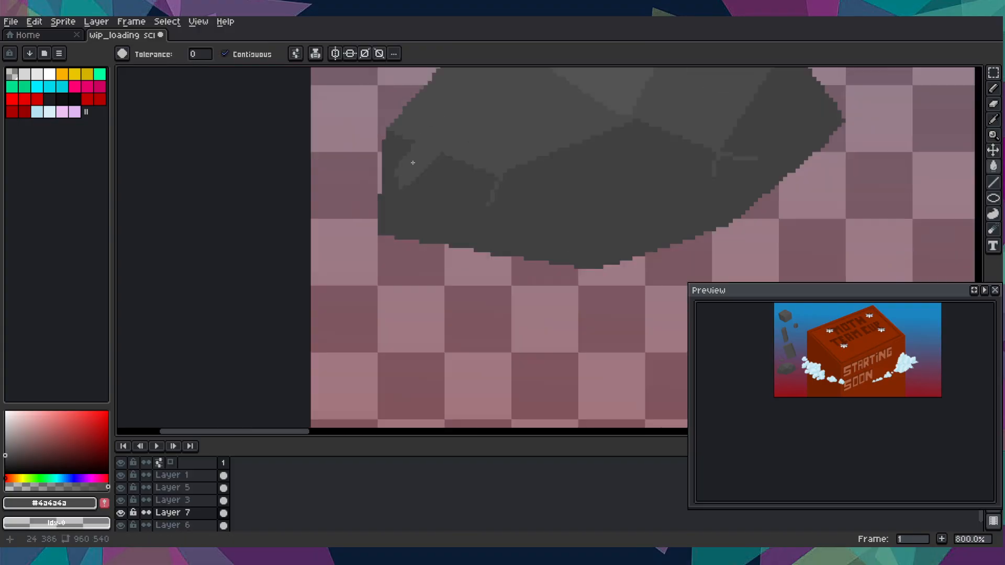
scroll(453, 202, down, 3)
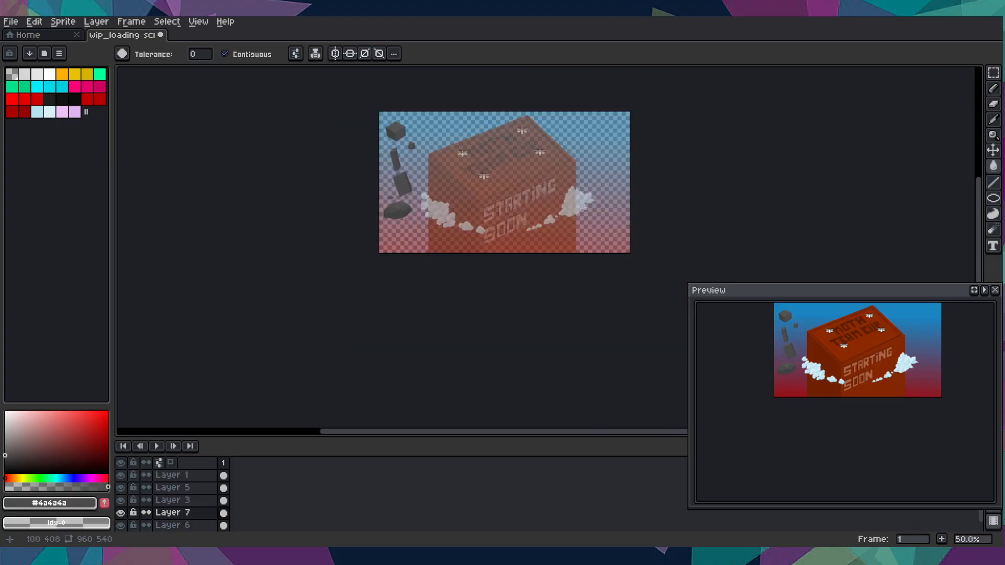
scroll(403, 241, up, 2)
scroll(403, 241, up, 2)
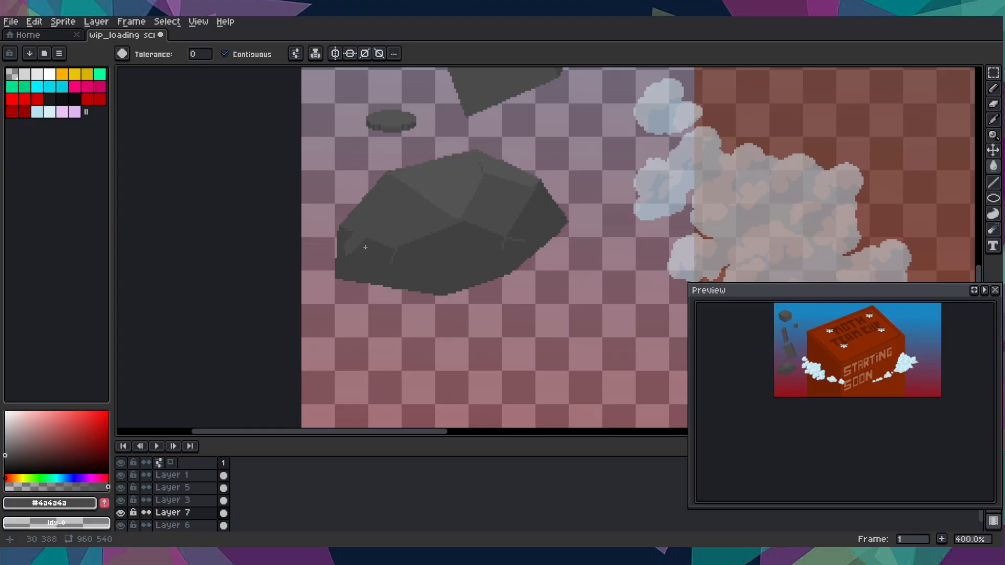
scroll(349, 251, down, 1)
scroll(361, 264, up, 1)
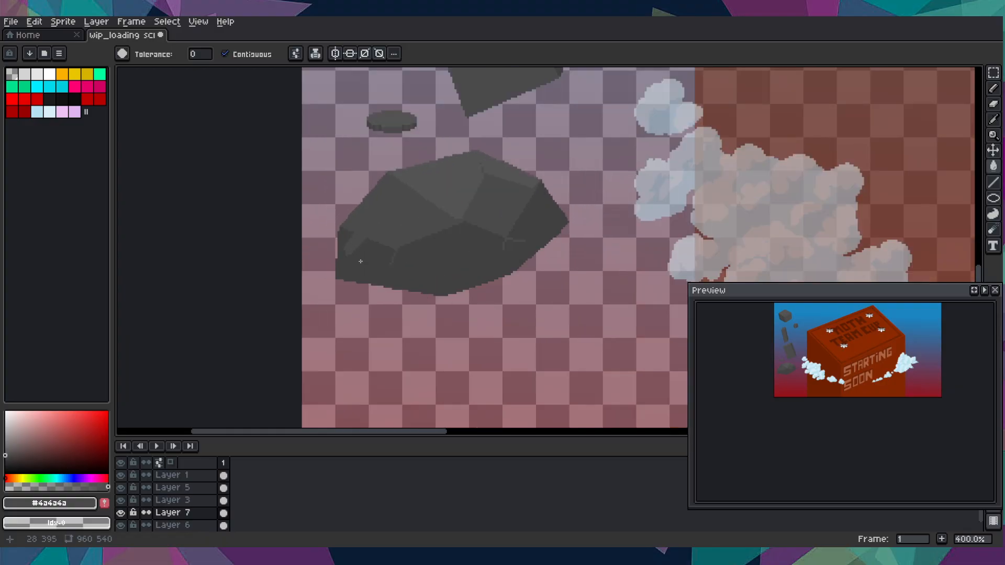
key(v)
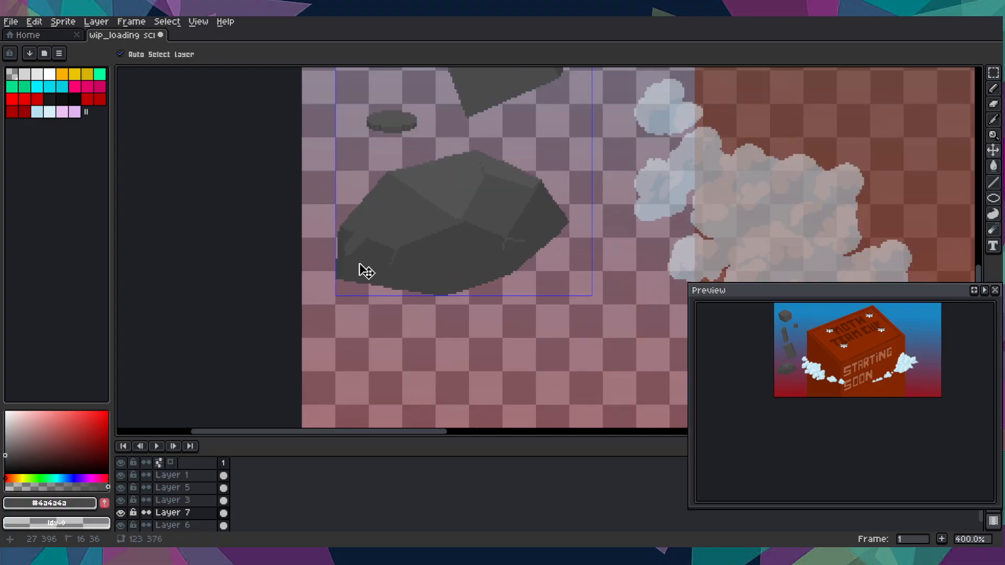
key(ctrl+z)
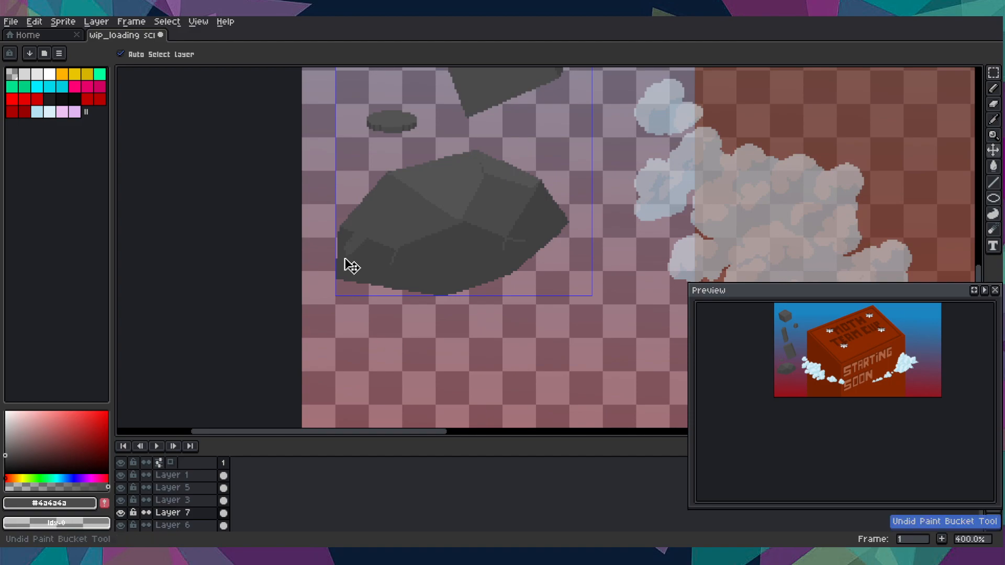
key(ctrl+z)
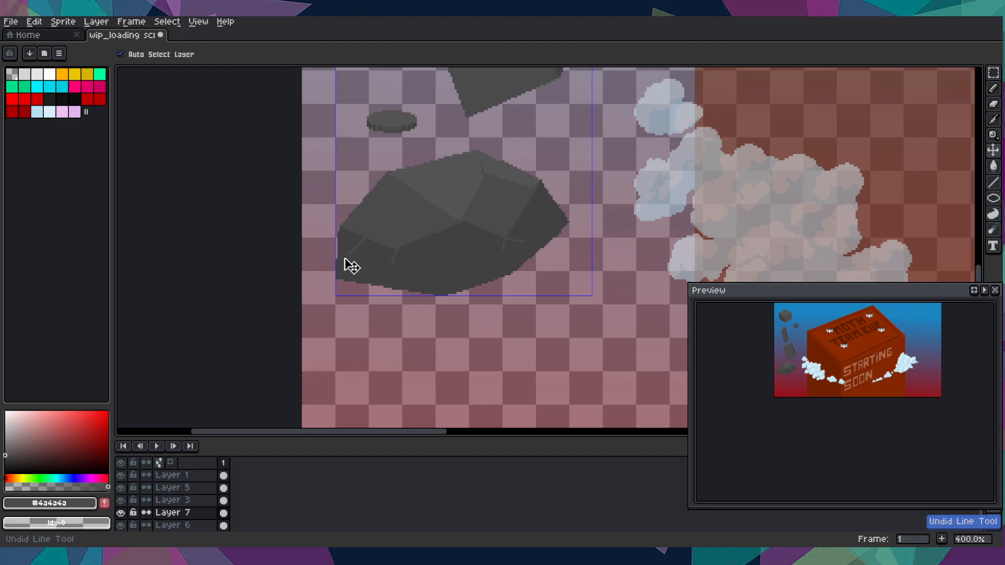
- Select the whole canvas on Layer 6 and delete the blue-to-red gradient background
key(g)
scroll(409, 330, down, 2)
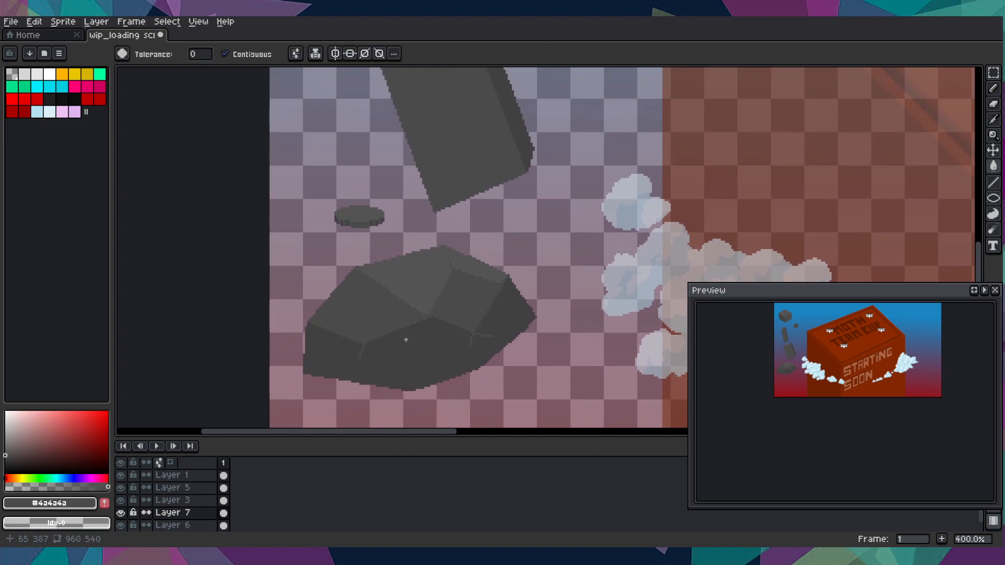
scroll(409, 334, down, 1)
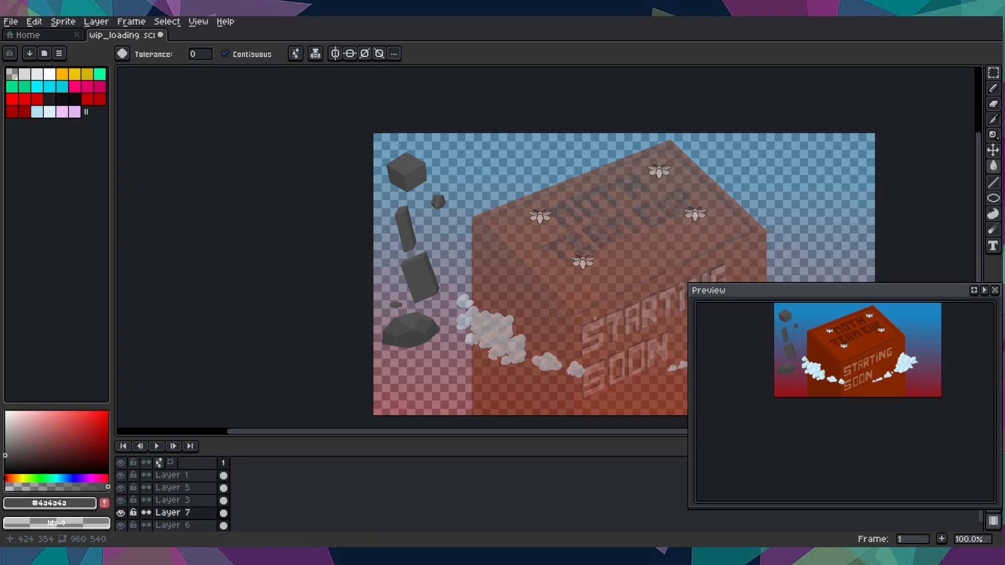
click(168, 526)
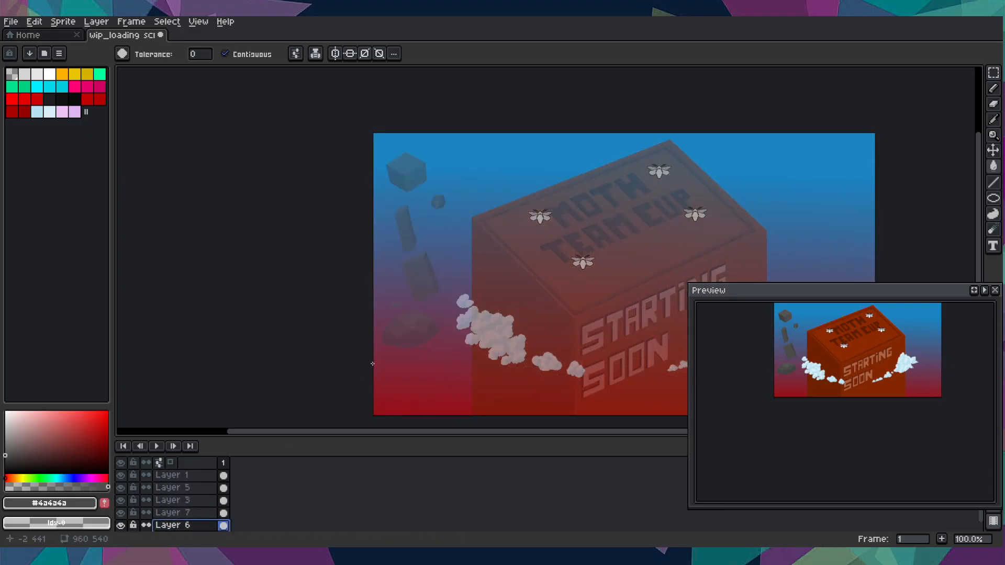
drag(371, 363, 231, 332)
scroll(253, 352, down, 2)
scroll(324, 329, up, 1)
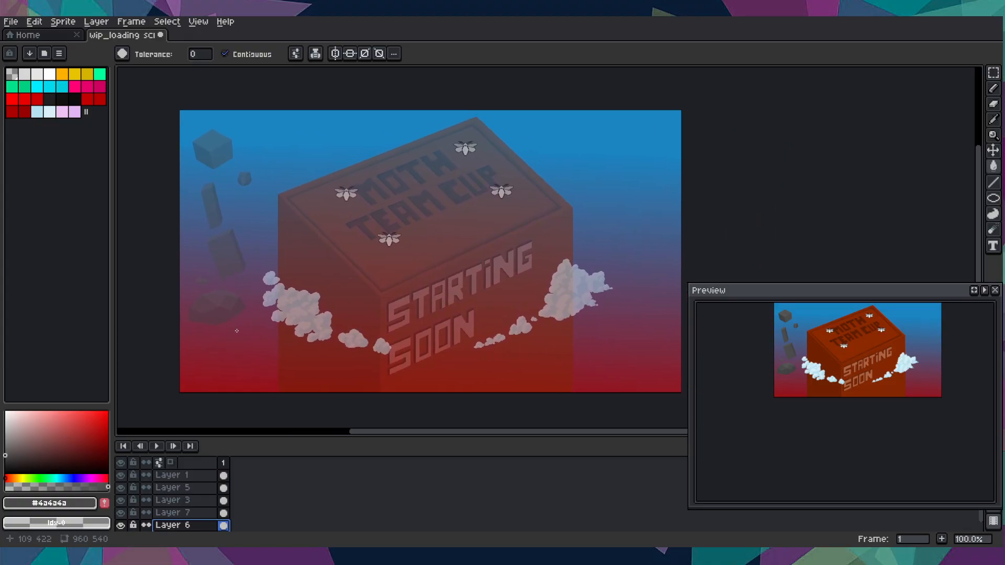
key(m)
mouse_move(149, 83)
mouse_down()
mouse_move(222, 160)
mouse_move(638, 387)
mouse_move(698, 406)
mouse_up()
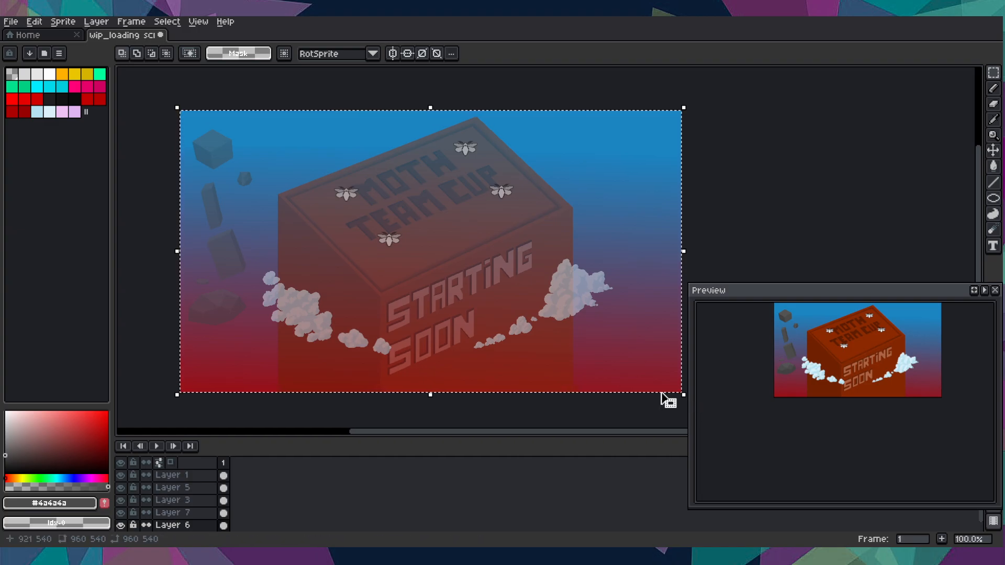
key(Delete)
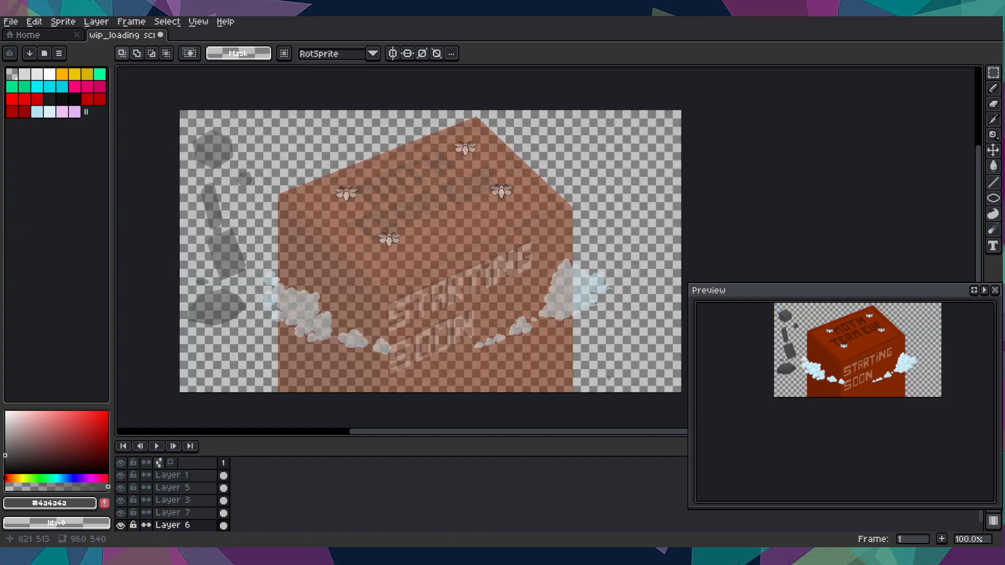
- Set the drawing colour to the cyan palette entry Idx-12 and hide Layer 7 with the floating debris
scroll(457, 340, up, 2)
scroll(457, 340, left, 2)
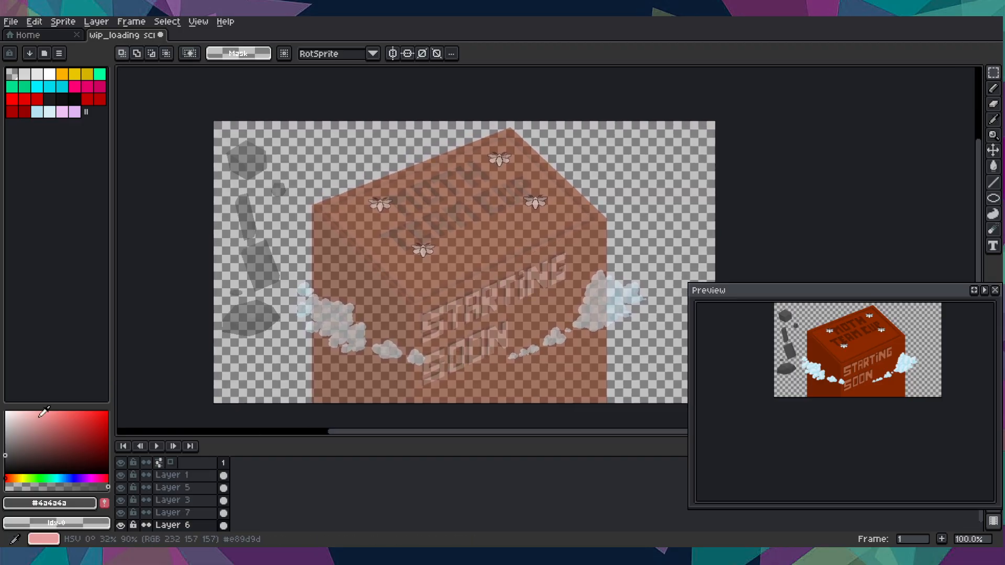
click(62, 86)
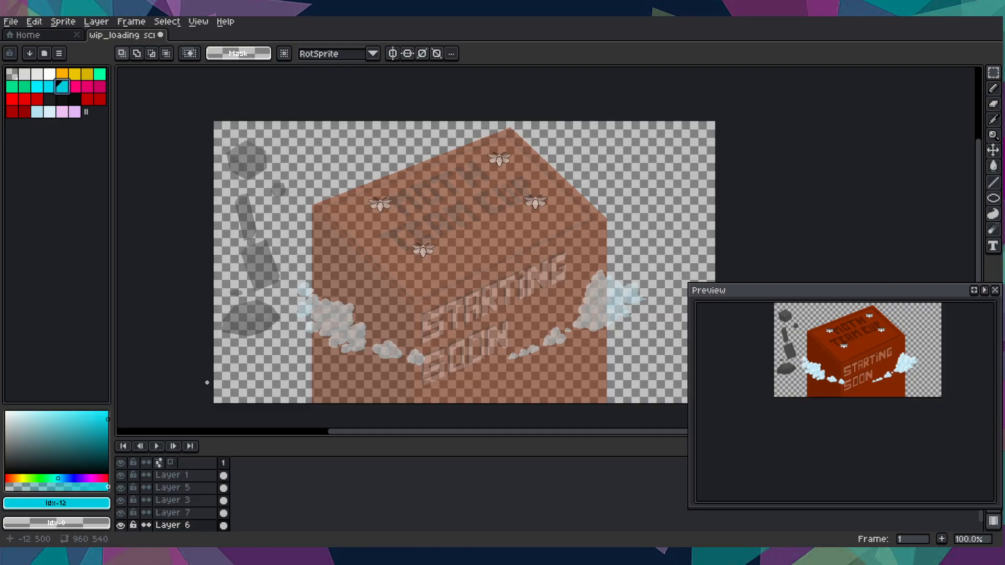
scroll(207, 419, up, 2)
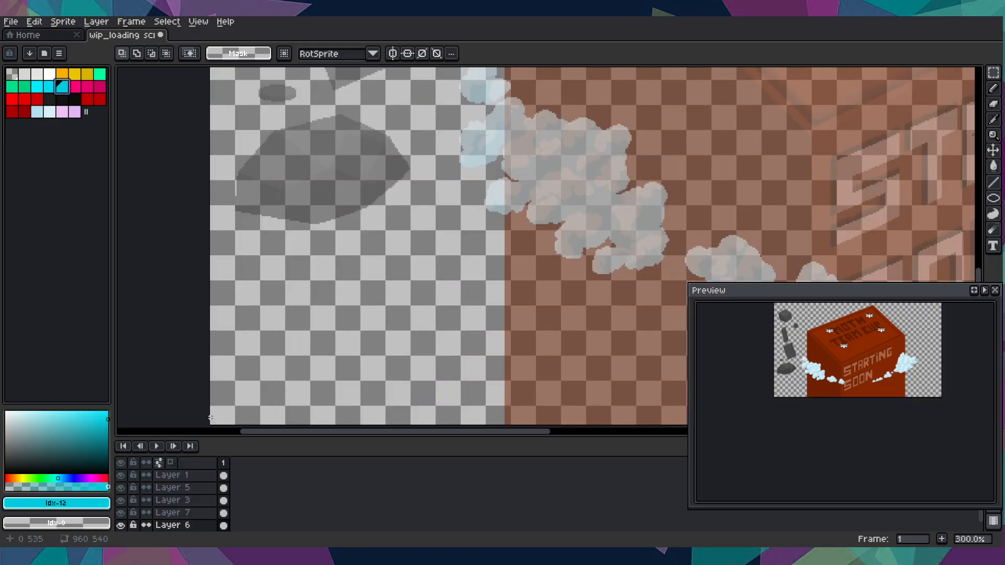
key(l)
scroll(147, 472, down, 1)
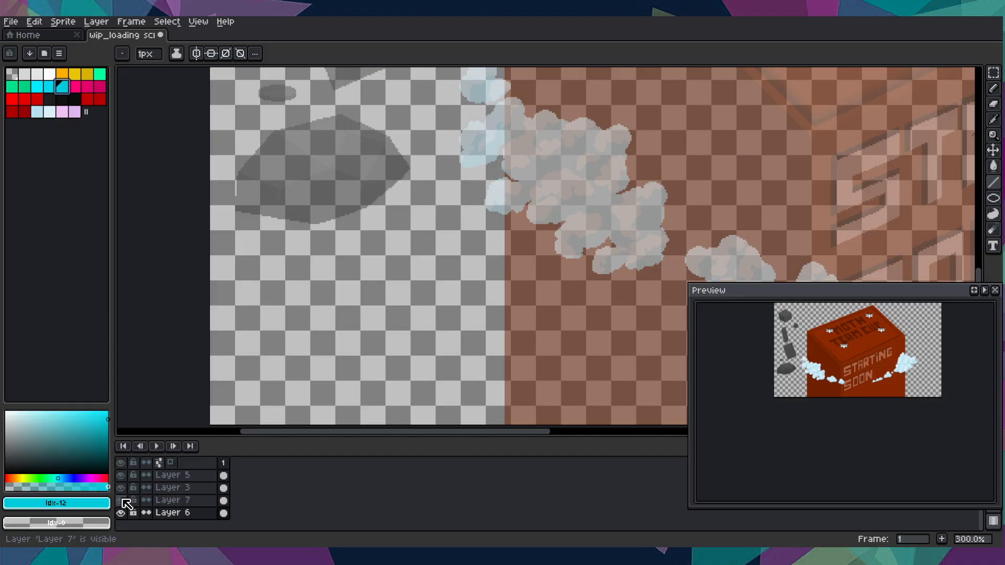
scroll(127, 503, up, 1)
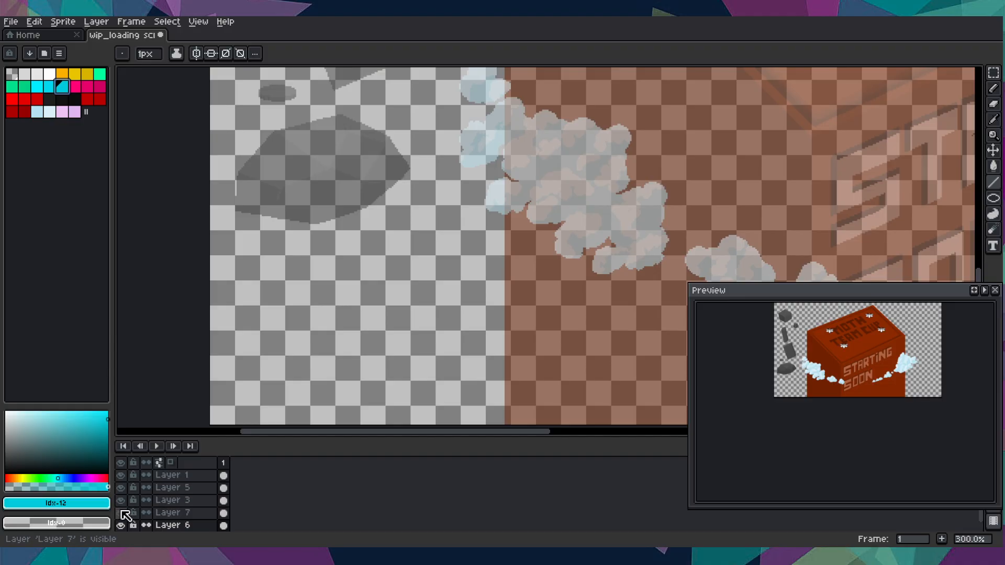
click(120, 513)
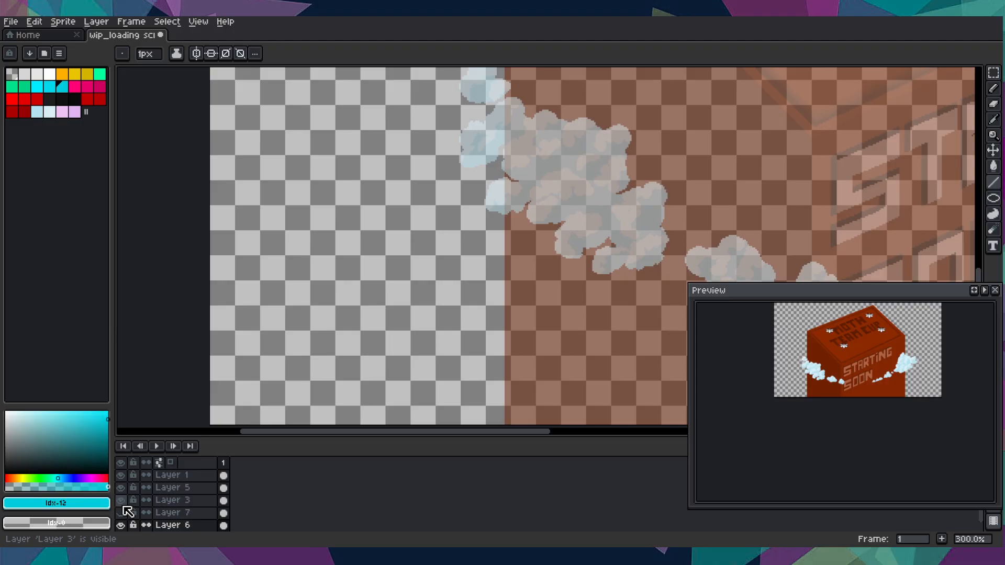
scroll(127, 512, down, 1)
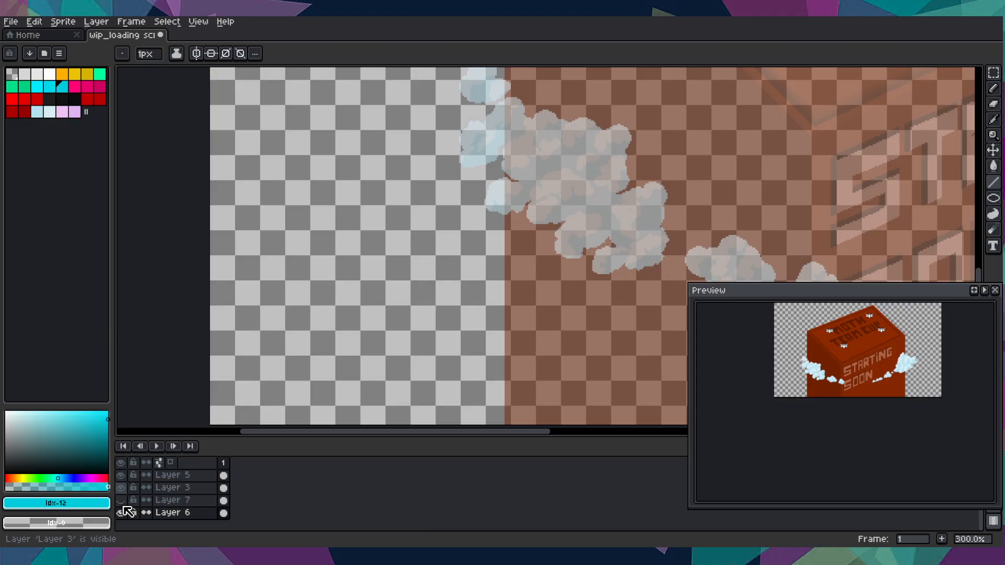
scroll(321, 359, down, 3)
scroll(321, 360, up, 4)
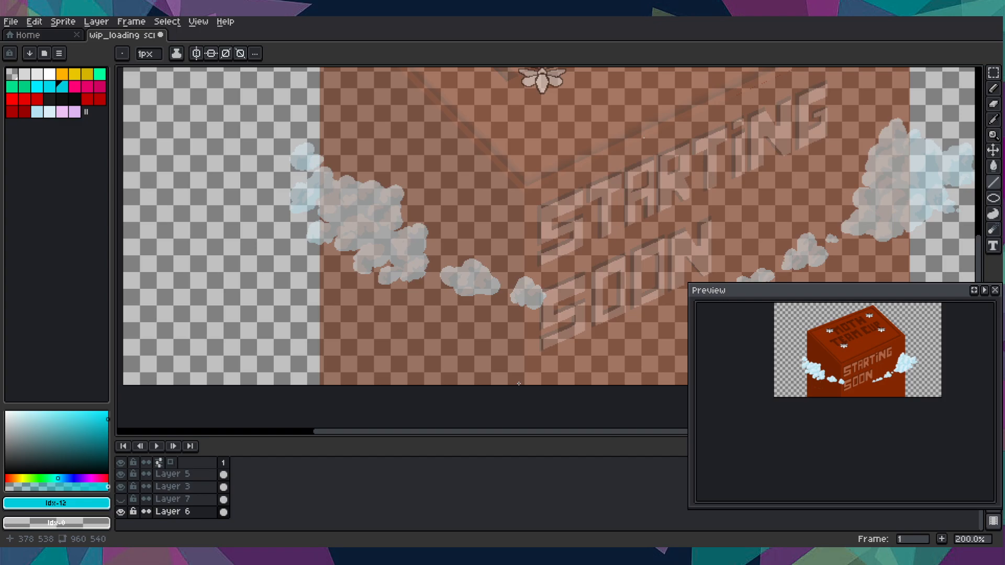
drag(515, 312, 118, 67)
key(v)
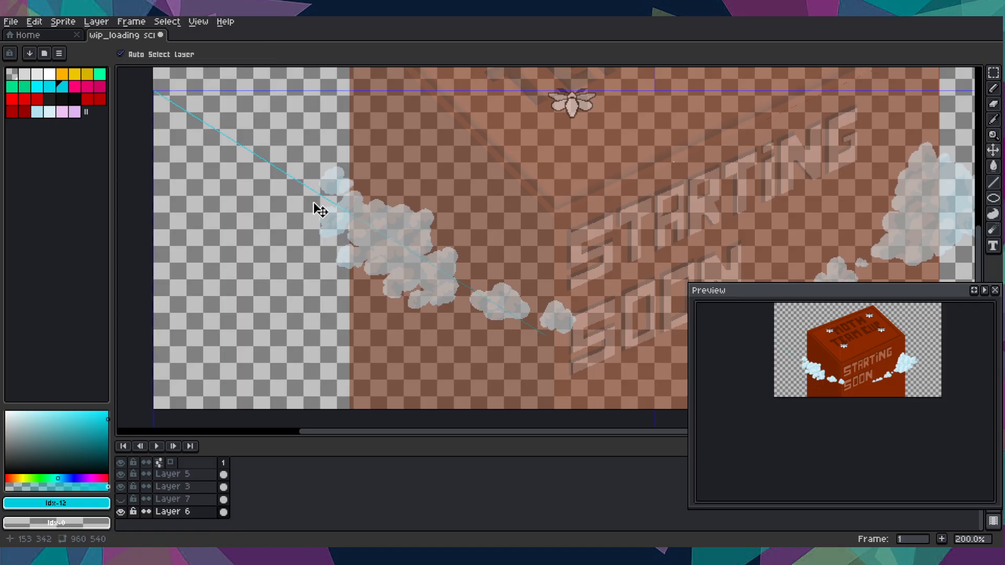
key(ctrl+z)
key(l)
scroll(157, 115, up, 2)
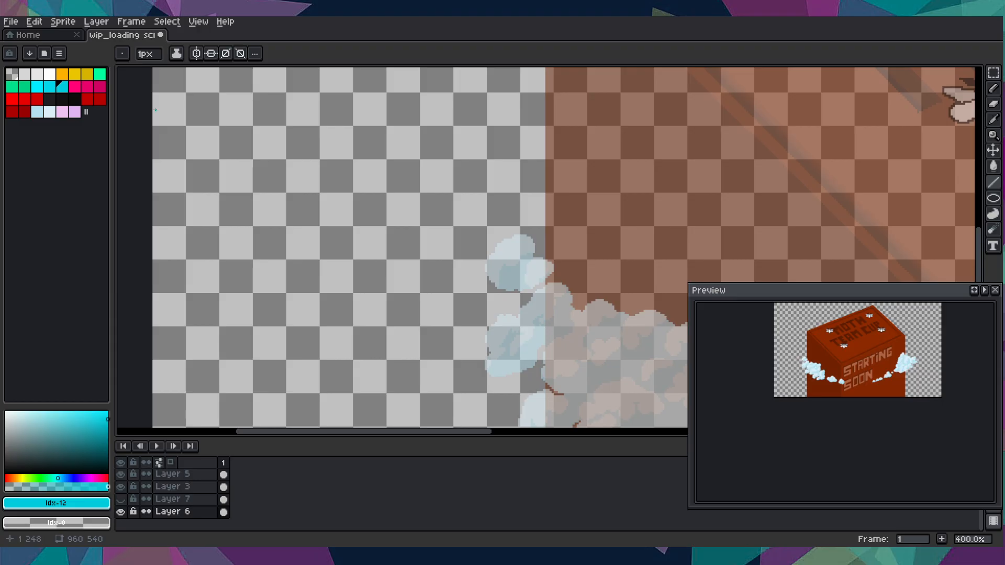
scroll(148, 107, up, 2)
mouse_move(152, 107)
mouse_down()
mouse_move(661, 415)
mouse_move(675, 270)
mouse_move(746, 280)
mouse_up()
drag(787, 316, 669, 325)
scroll(661, 295, down, 6)
scroll(669, 325, up, 1)
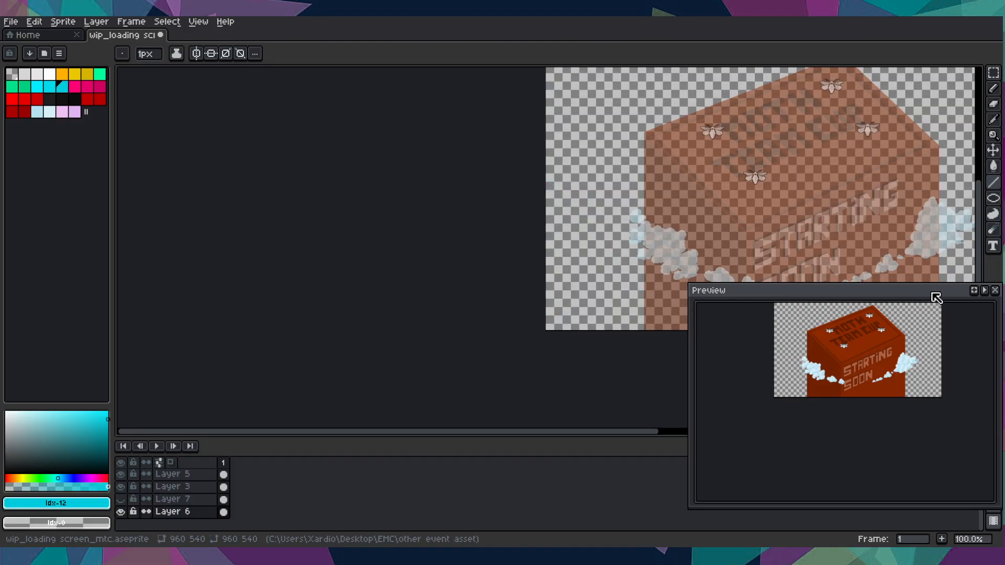
- Close the preview and draw a 1 px cyan diagonal on Layer 6 from the canvas's left edge down to its bottom edge
click(995, 290)
scroll(482, 232, up, 2)
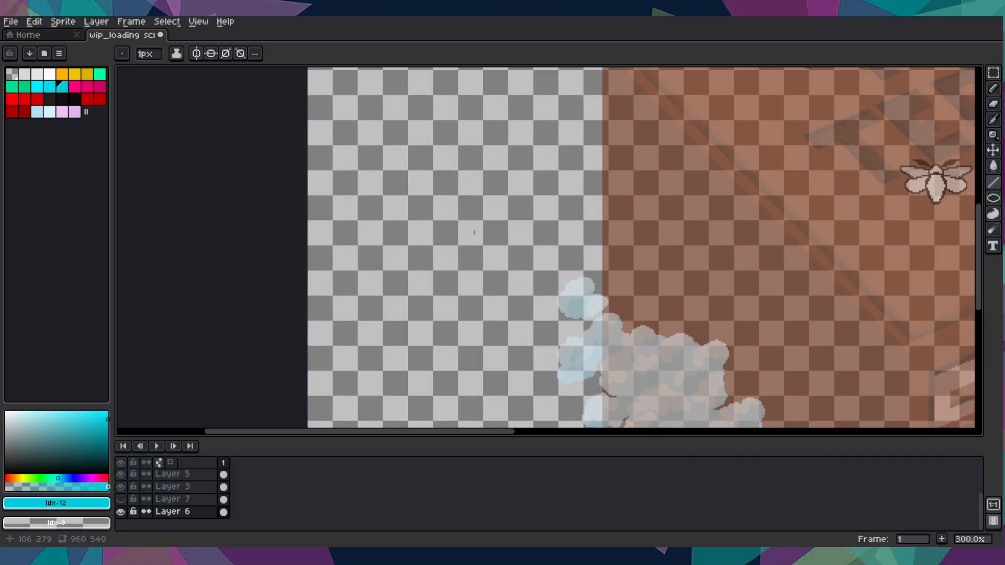
drag(308, 95, 970, 401)
scroll(966, 400, down, 1)
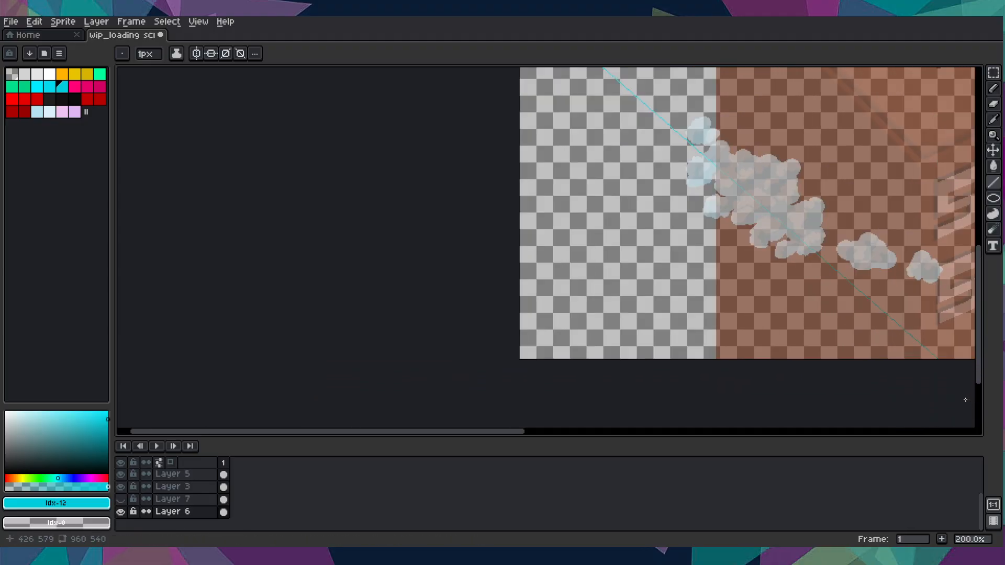
- Select the area around the cyan diagonal and place a copy of the line two pixels below the original
scroll(691, 370, down, 1)
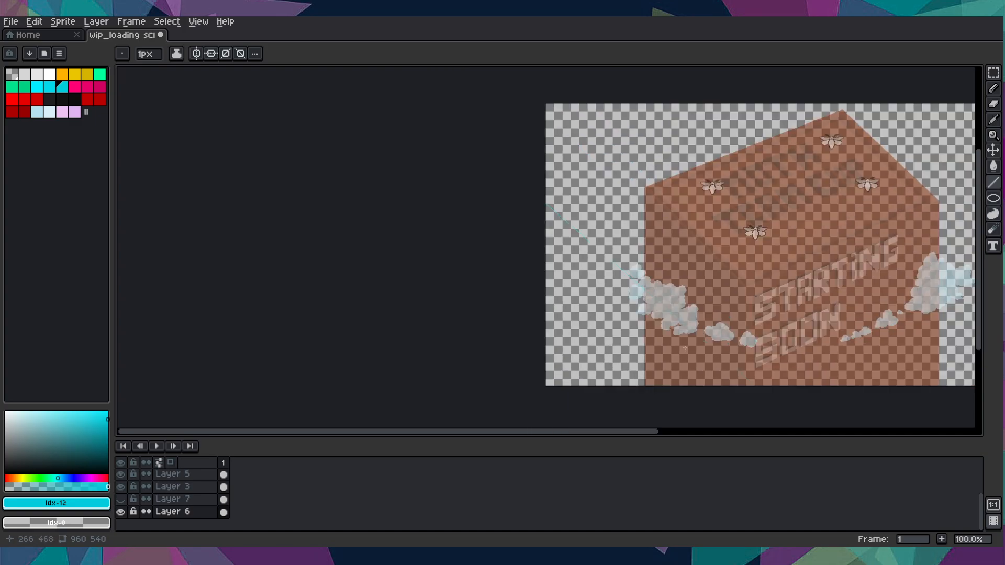
scroll(685, 348, up, 1)
scroll(677, 340, down, 1)
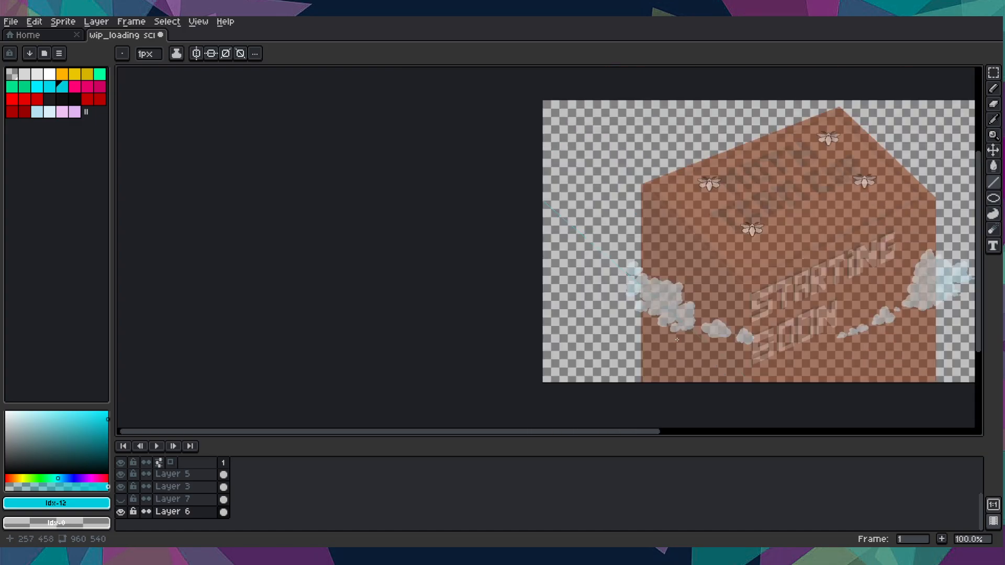
drag(677, 340, 596, 325)
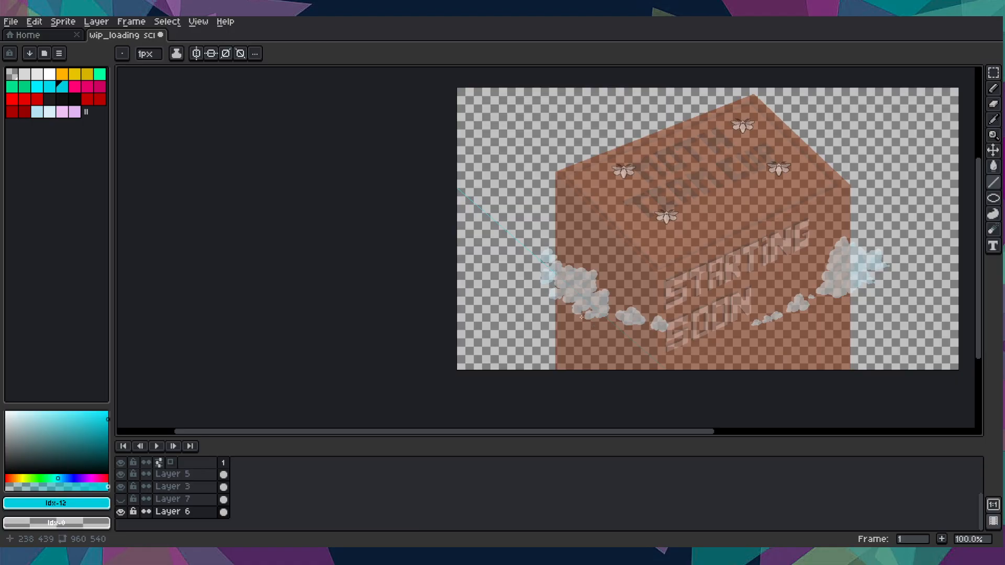
scroll(453, 211, up, 8)
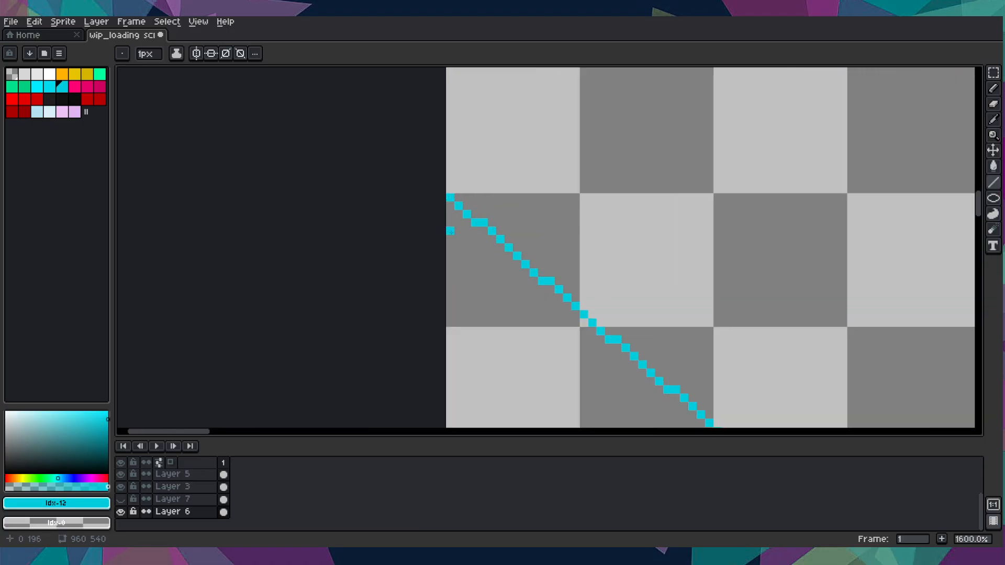
scroll(451, 232, down, 3)
scroll(426, 186, down, 2)
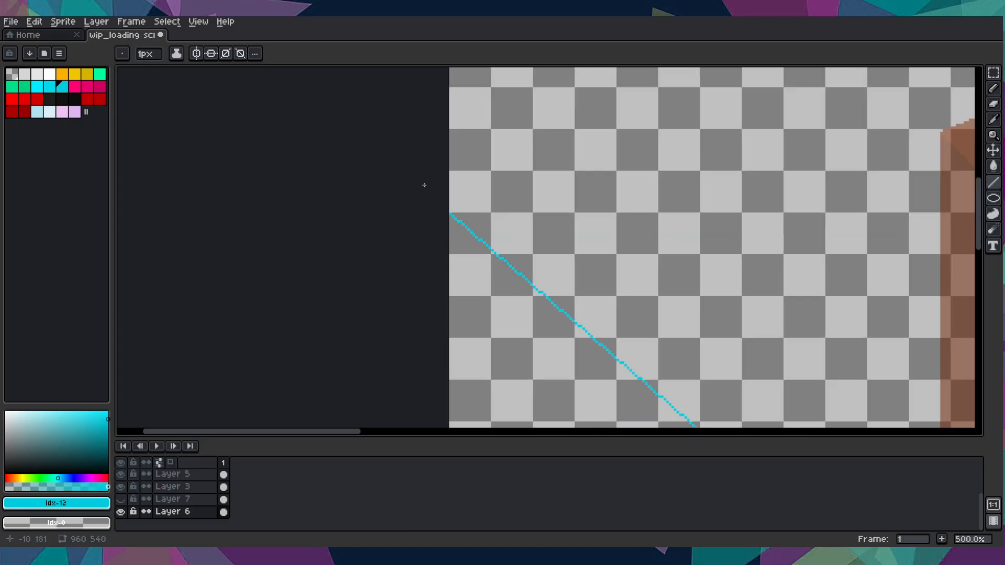
key(m)
scroll(362, 144, down, 3)
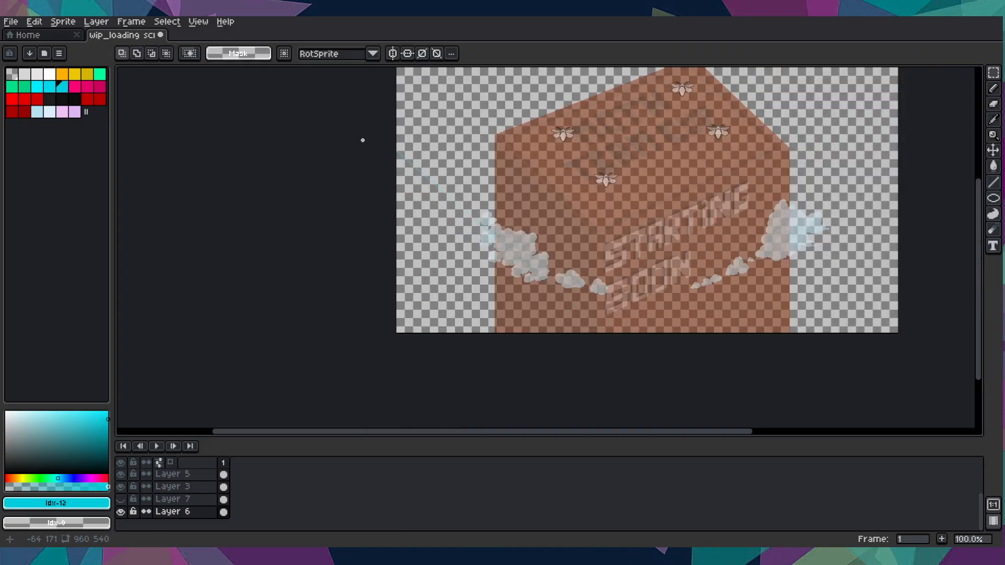
drag(394, 122, 691, 377)
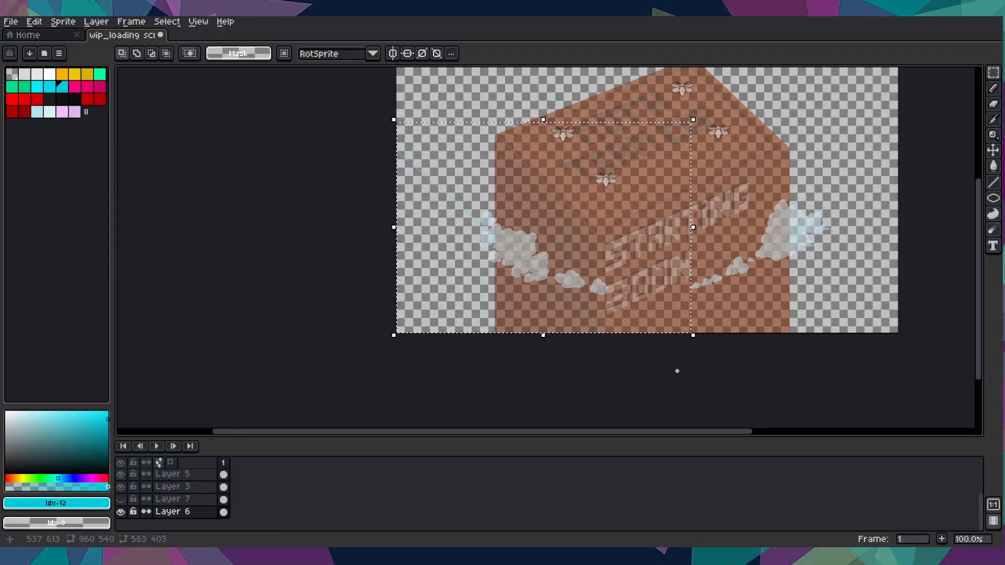
key(ctrl+t)
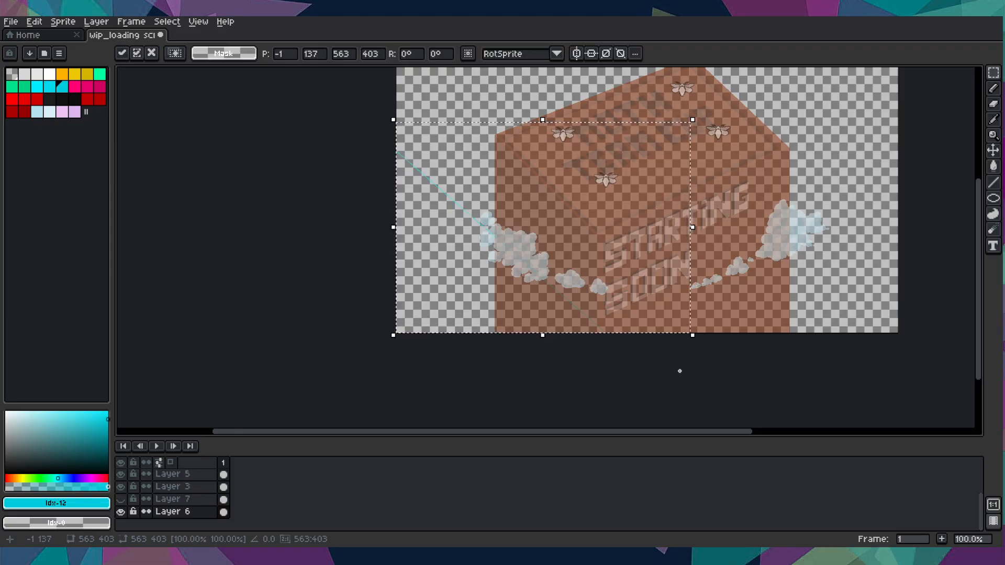
key(Down)
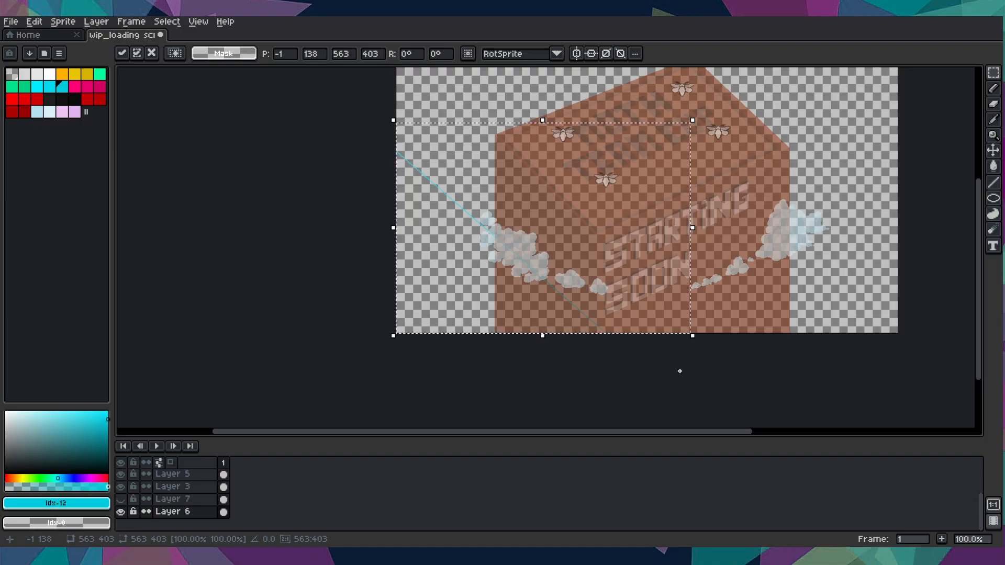
click(606, 365)
- Draw a cyan line along the gap between the two parallel diagonals to merge them into one solid band
scroll(623, 314, up, 7)
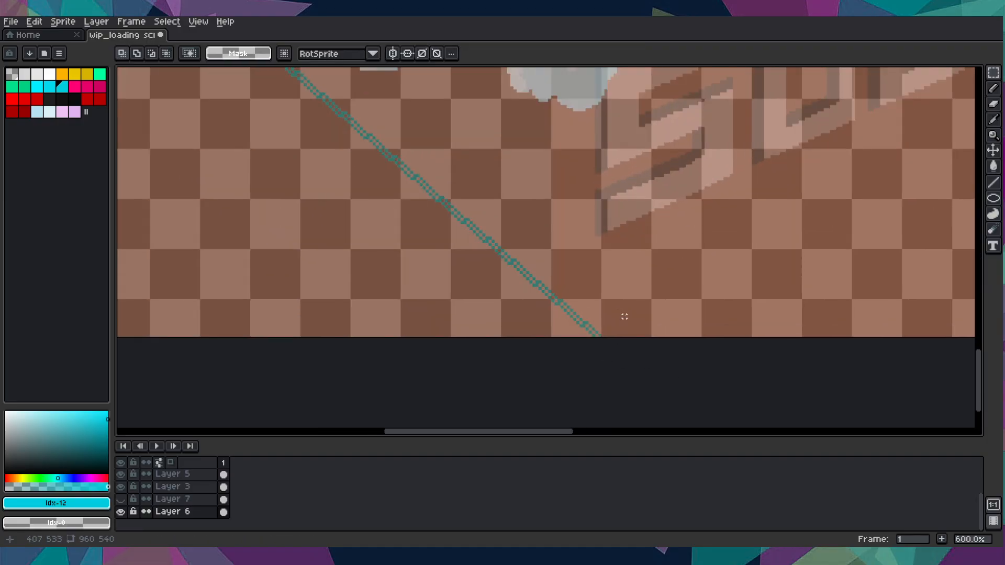
scroll(624, 314, down, 12)
scroll(576, 256, up, 5)
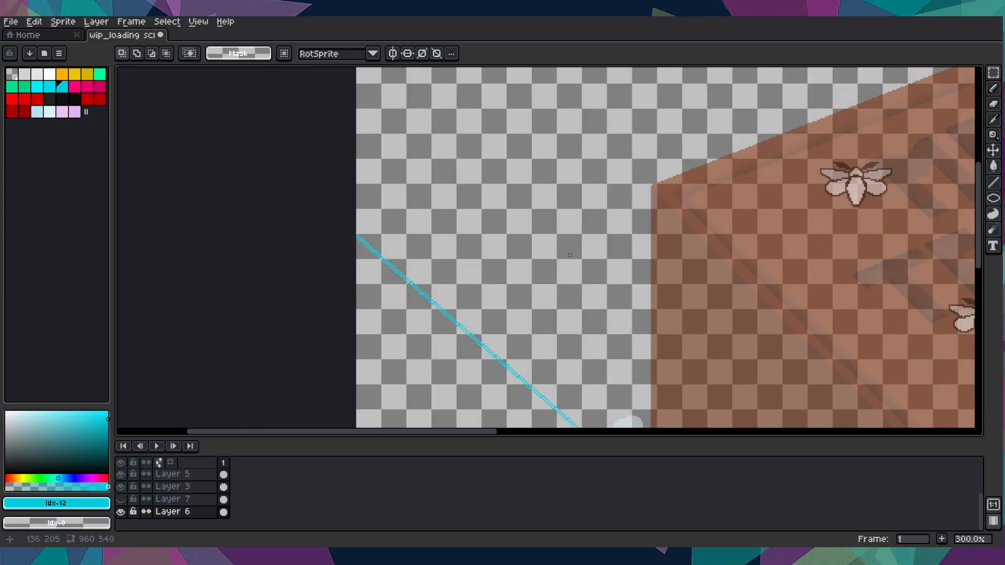
scroll(381, 195, up, 9)
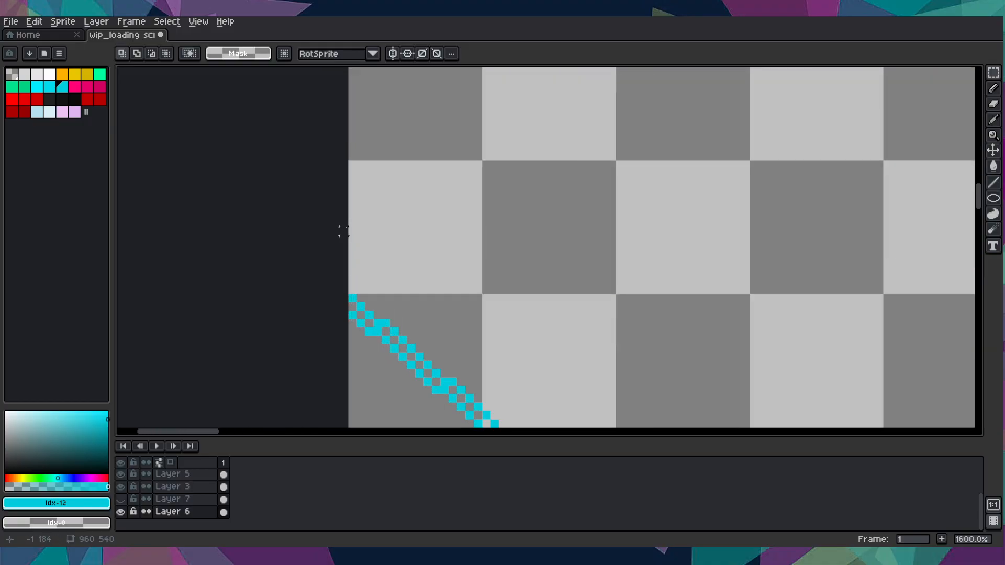
key(l)
drag(354, 330, 613, 317)
scroll(806, 395, down, 7)
scroll(755, 366, up, 5)
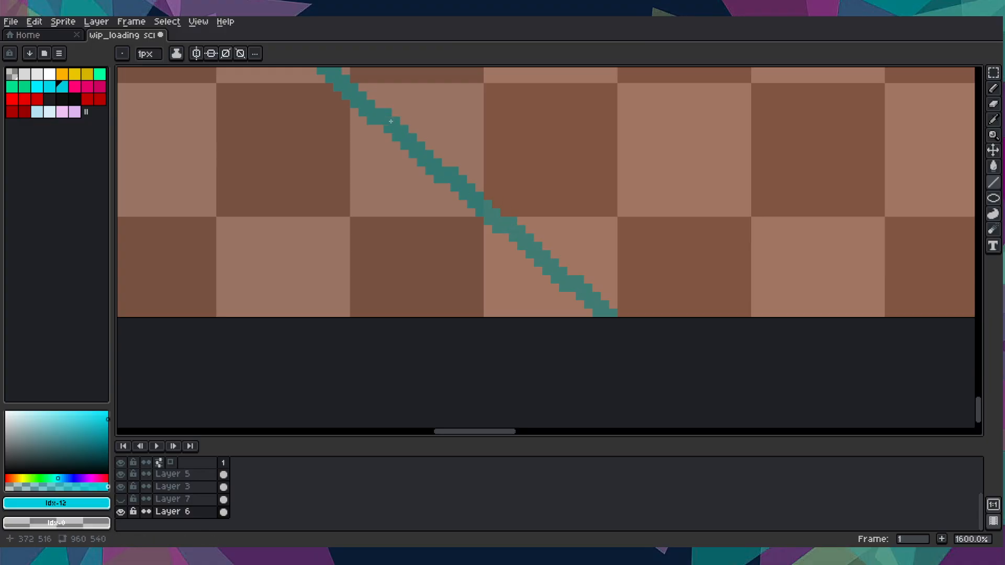
drag(434, 134, 606, 287)
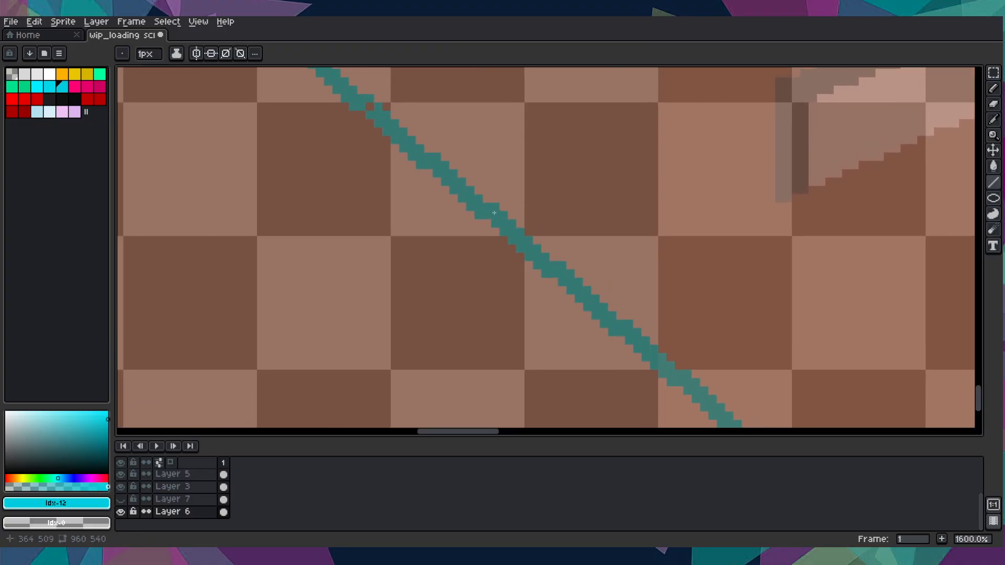
scroll(494, 212, down, 9)
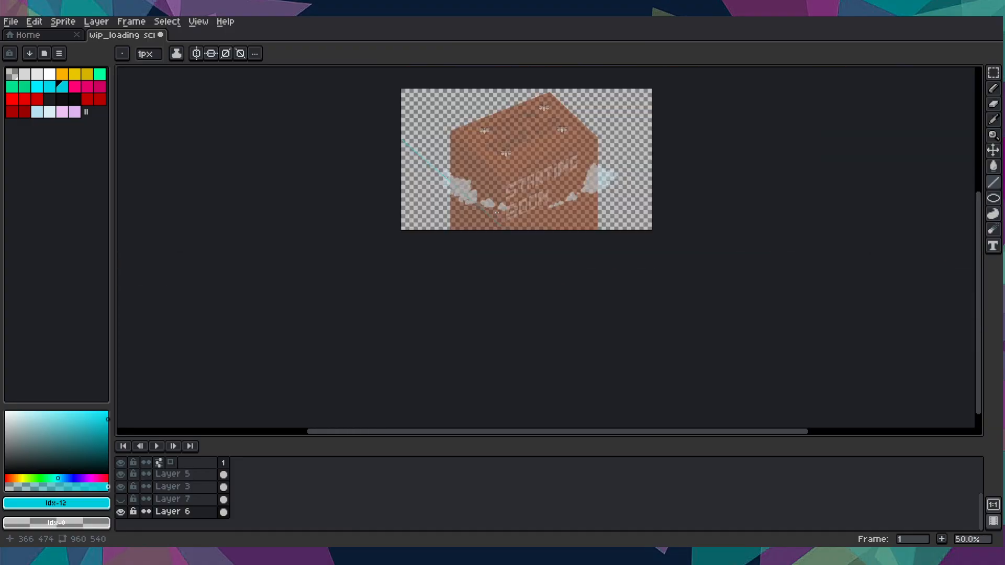
scroll(478, 195, up, 5)
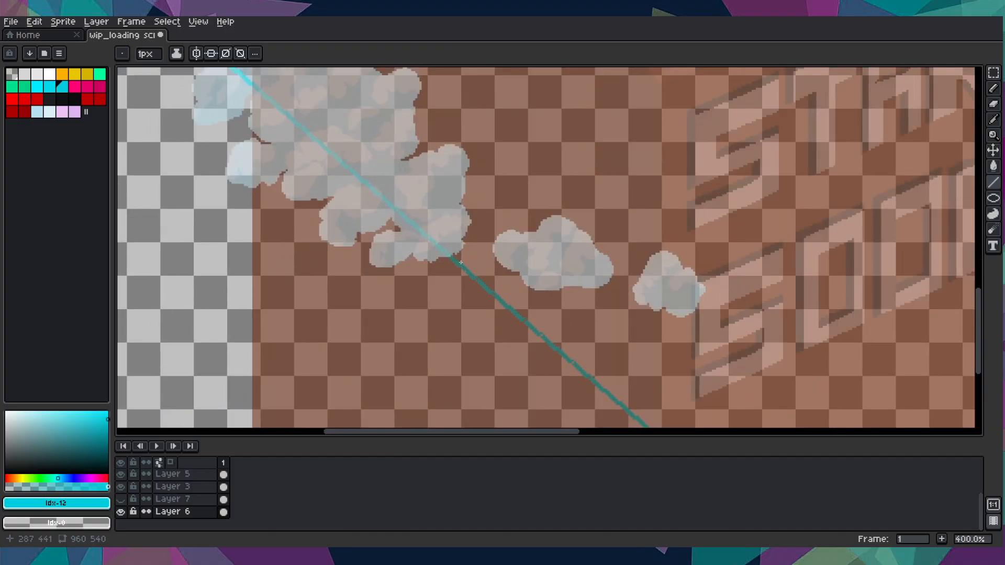
- Fill the missing pixels along the lower part of the cyan diagonal band on Layer 6
scroll(517, 341, up, 6)
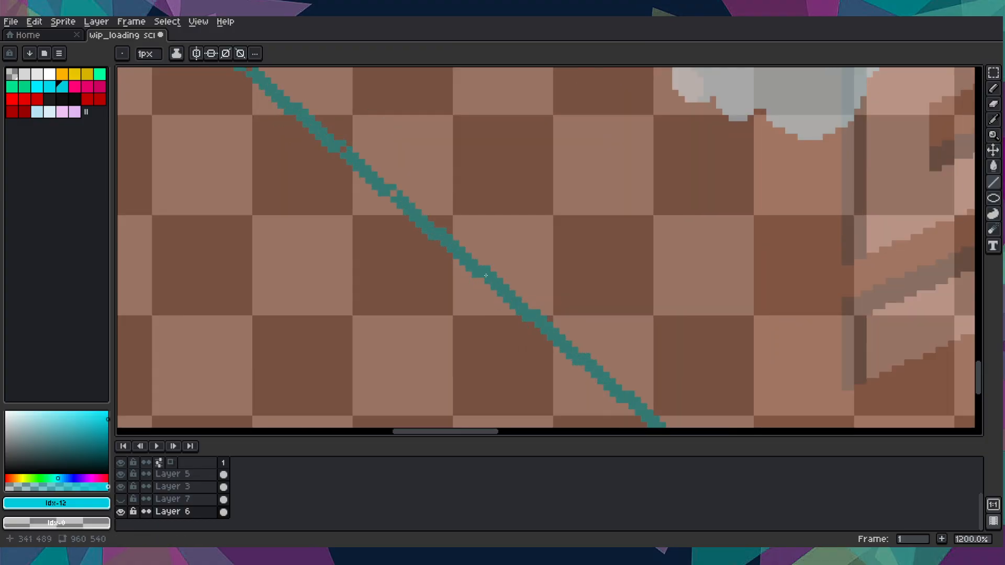
drag(397, 186, 522, 264)
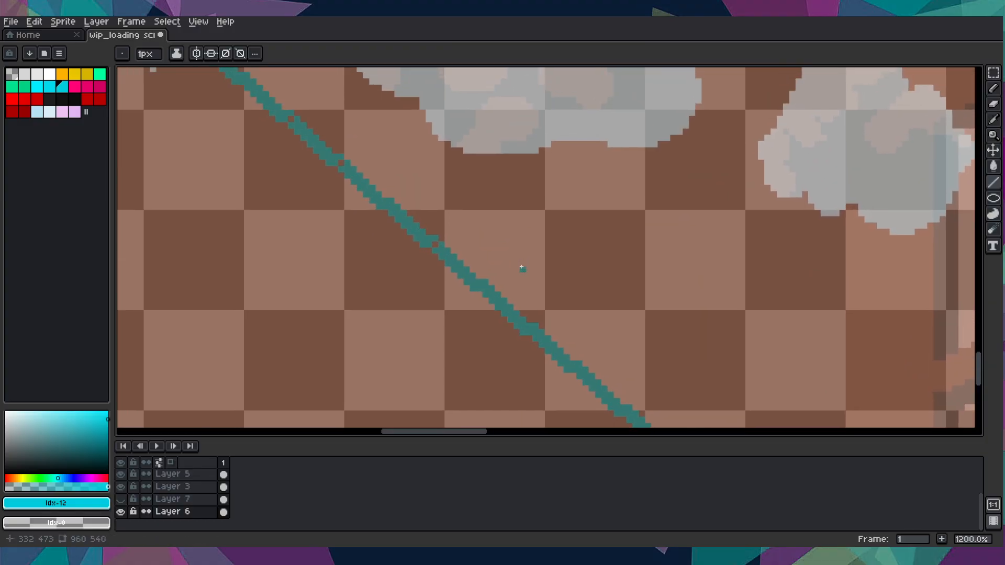
drag(442, 233, 460, 271)
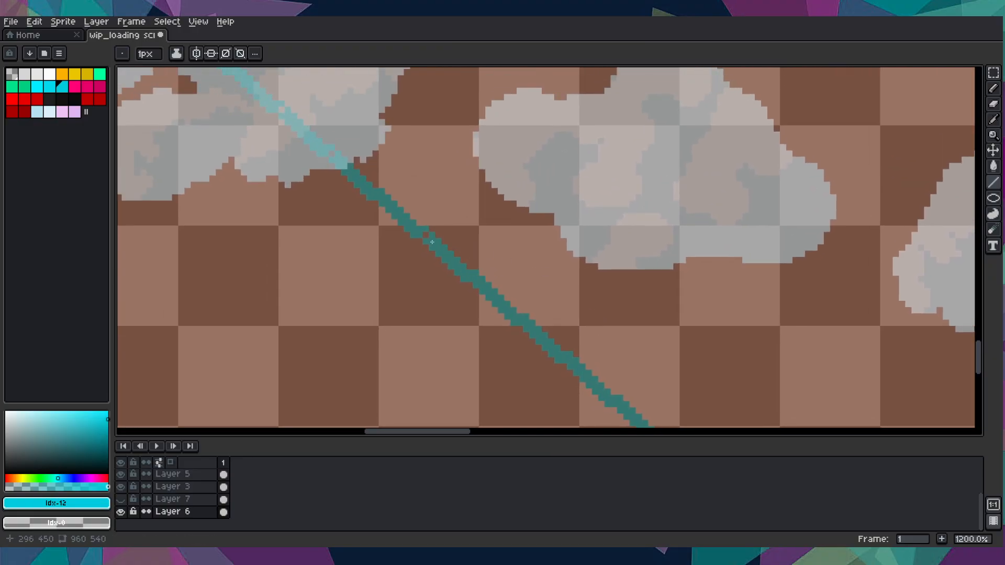
drag(425, 238, 473, 270)
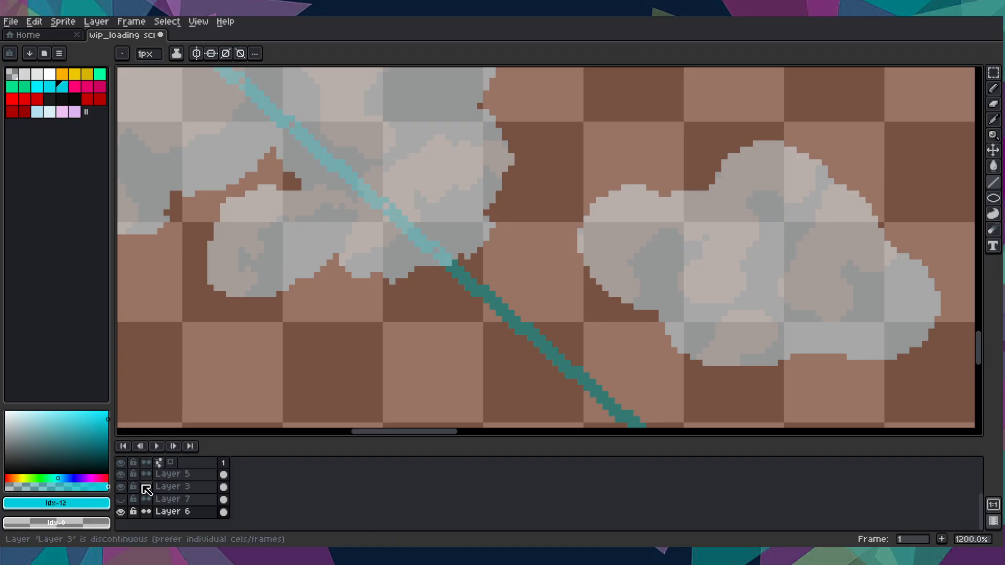
- Hide Layer 5 with the clouds and fill the remaining pixel gaps along the rest of the cyan band
key(shift+n)
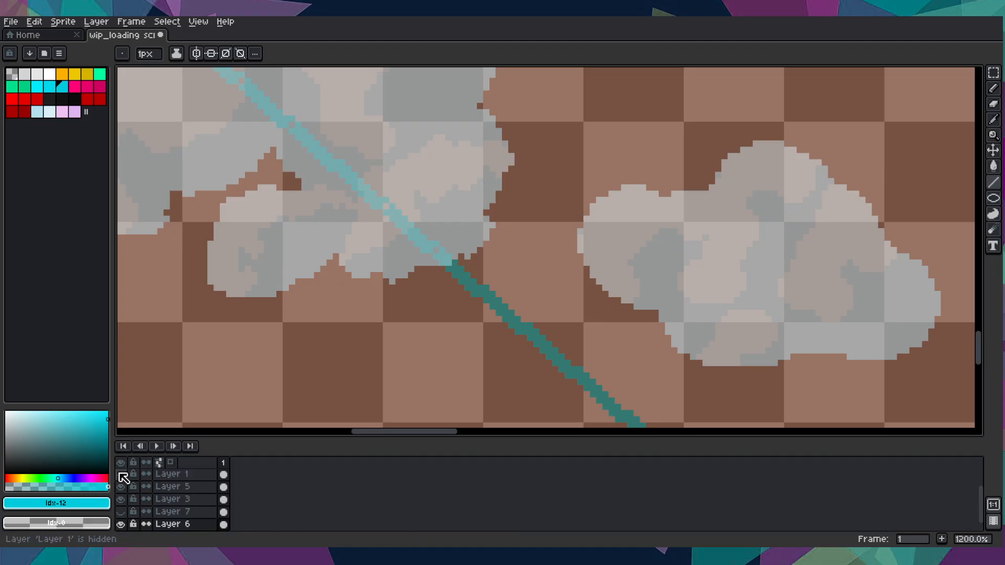
click(121, 487)
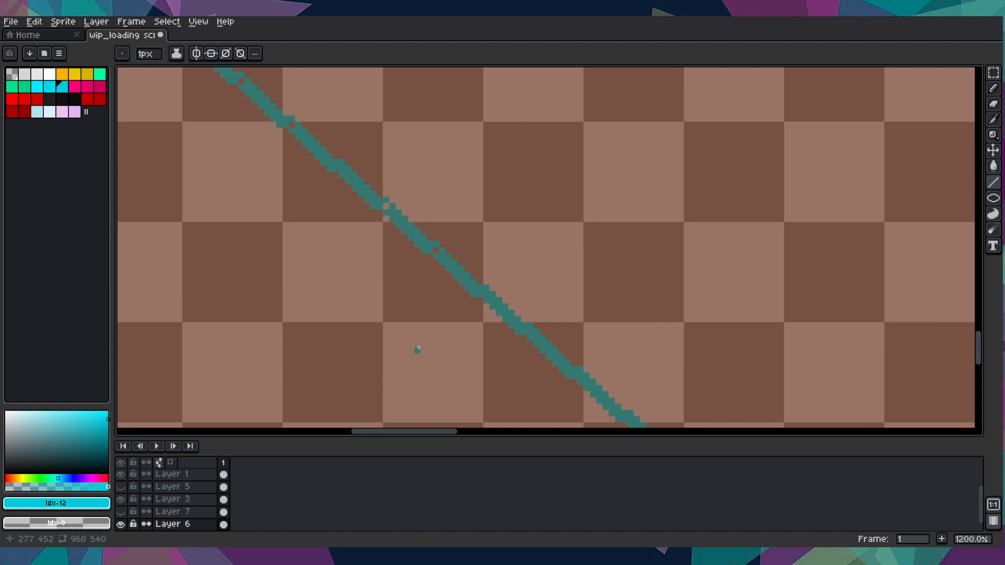
scroll(417, 254, up, 3)
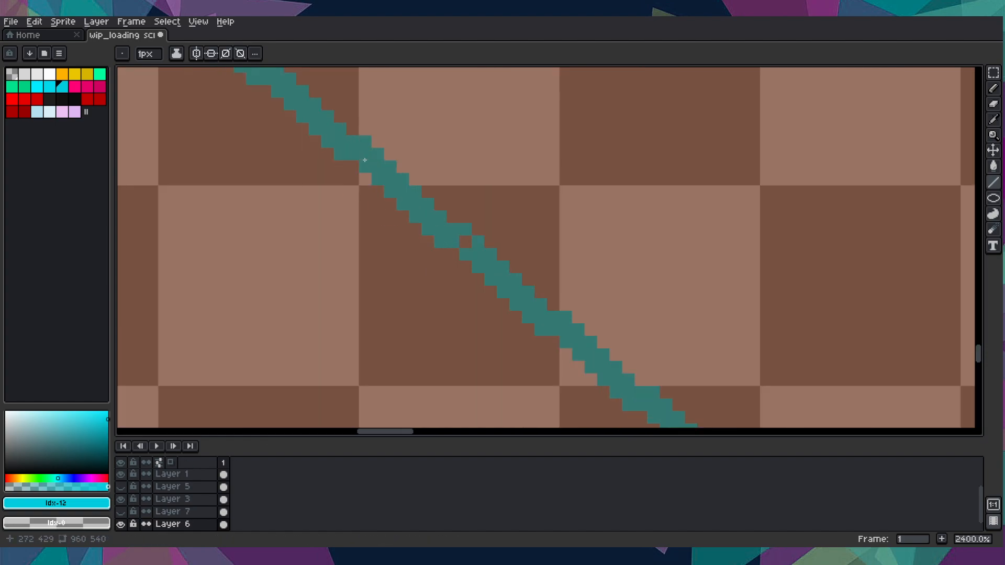
scroll(366, 157, down, 4)
scroll(472, 307, up, 3)
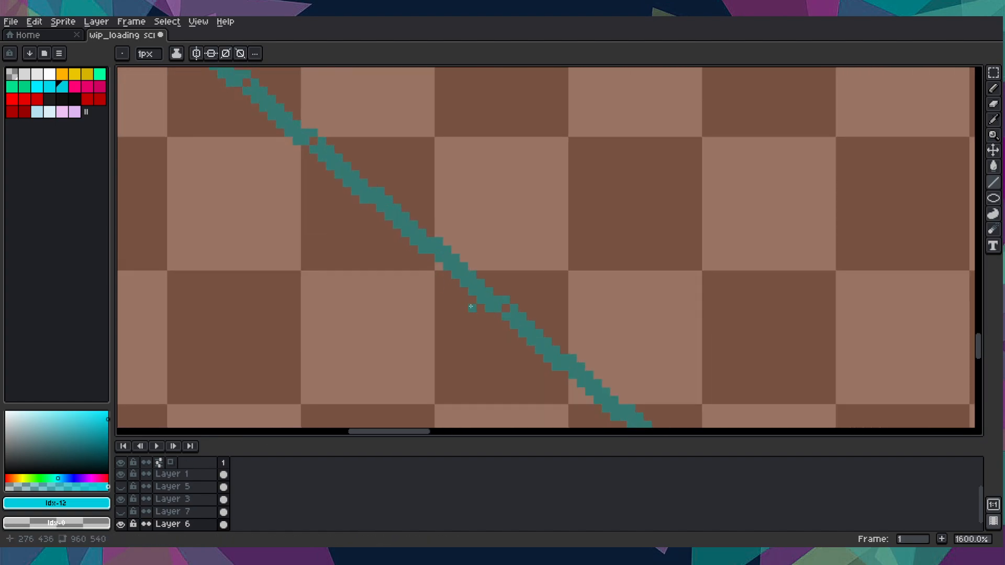
drag(390, 208, 487, 287)
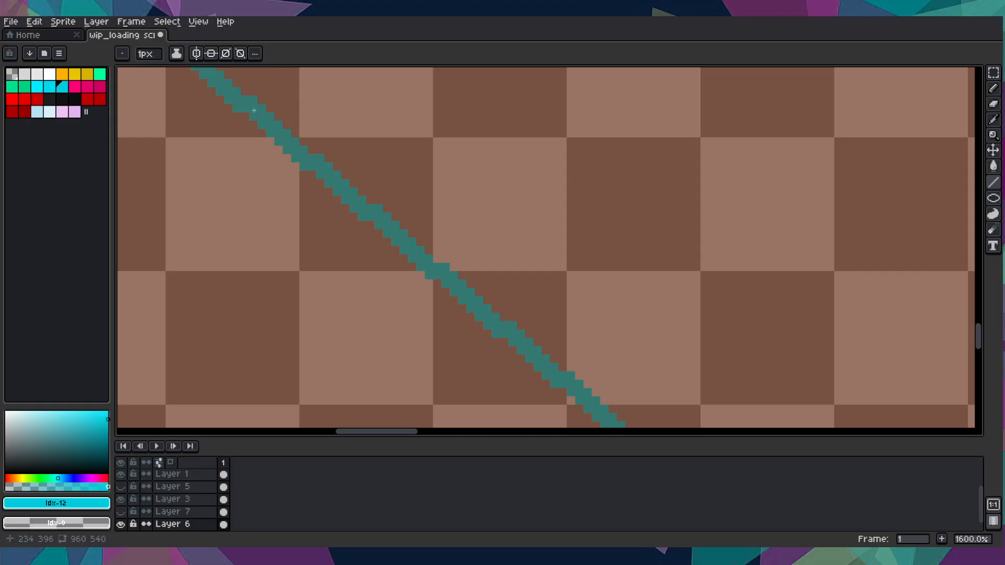
drag(254, 111, 565, 340)
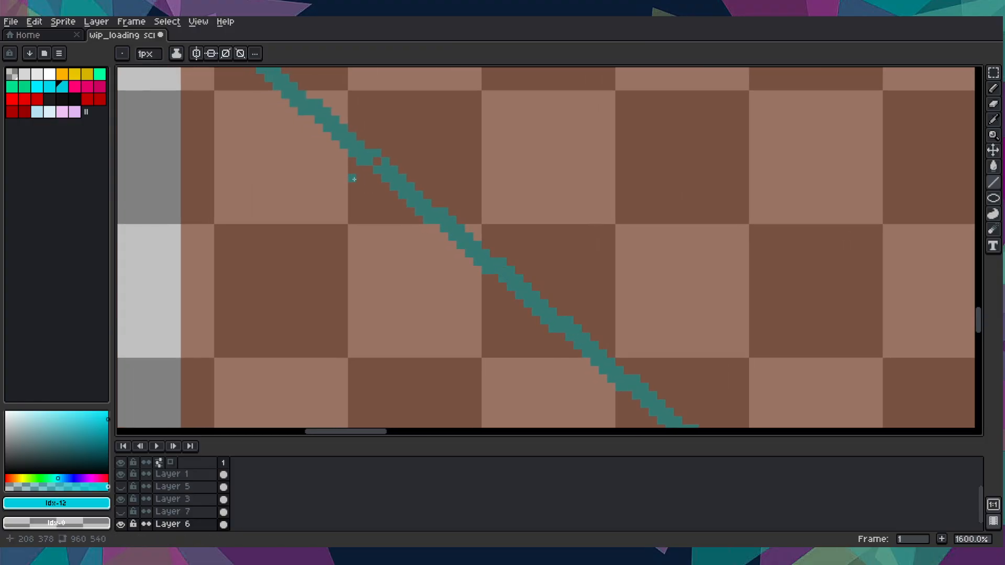
drag(373, 164, 512, 291)
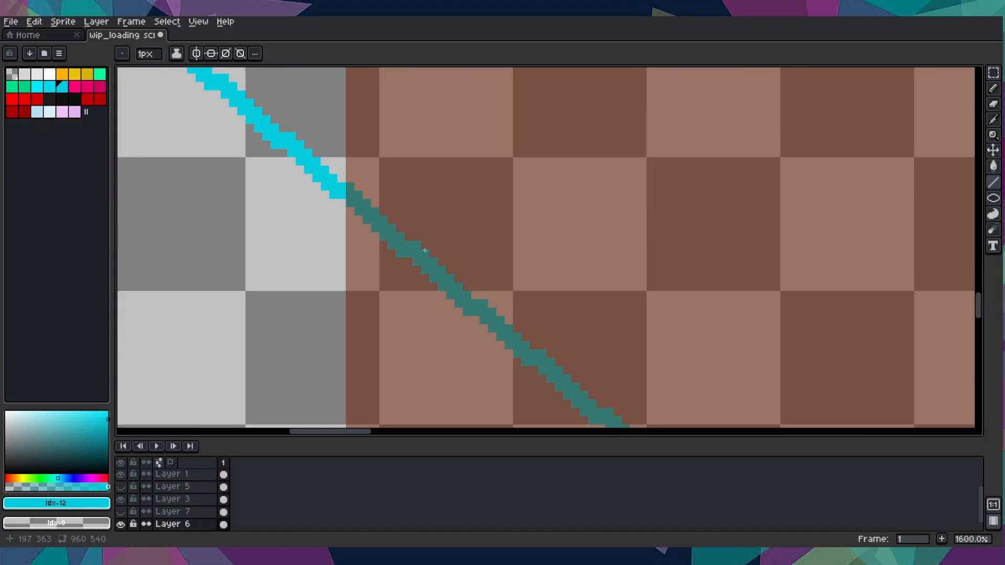
- Select the full-width 960 × 448 px lower canvas area and place a copy of the cyan band 142 px to the left, then deselect
scroll(363, 205, down, 3)
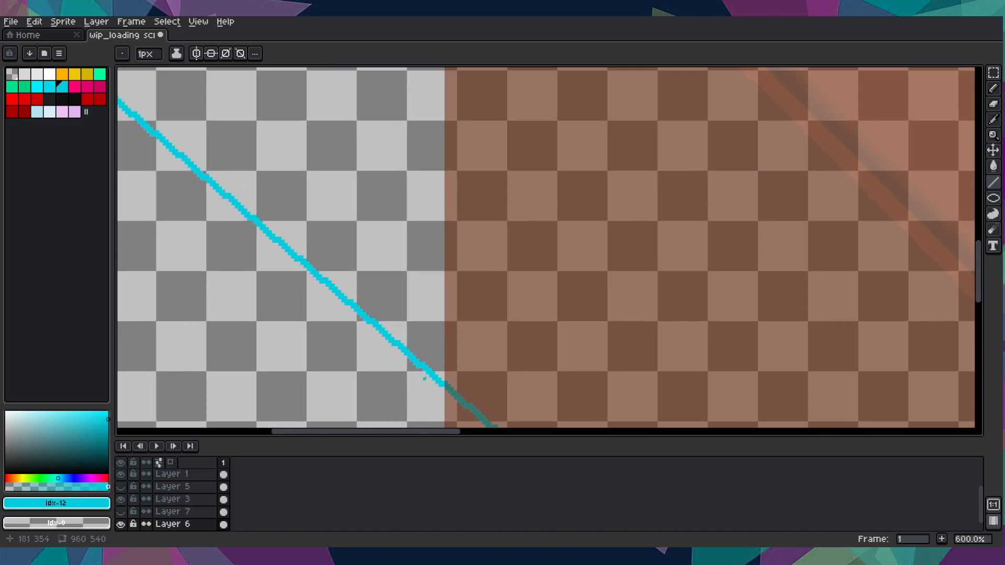
scroll(372, 324, down, 1)
drag(243, 174, 539, 366)
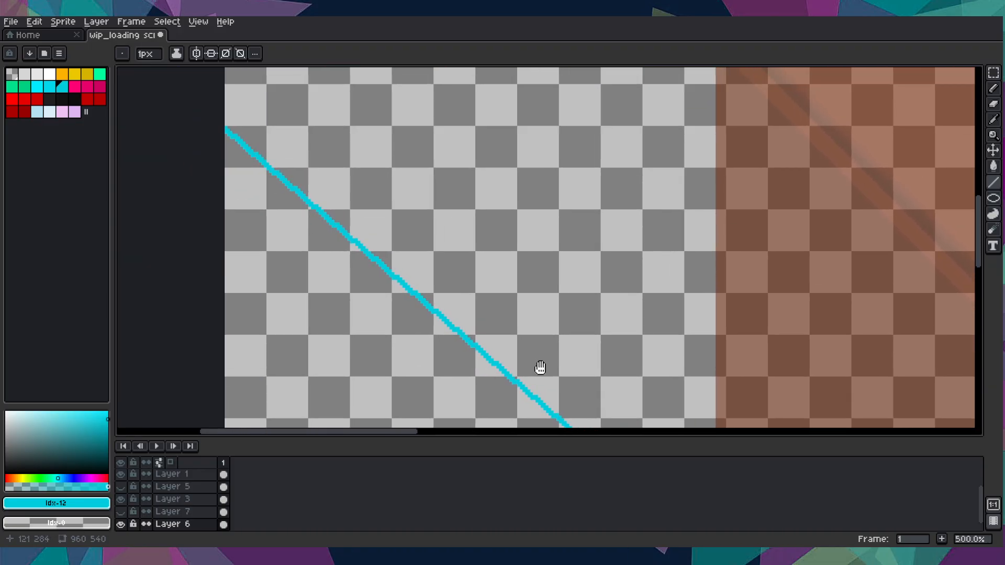
scroll(538, 366, down, 3)
scroll(401, 94, up, 1)
scroll(419, 111, down, 2)
scroll(442, 145, up, 1)
scroll(443, 143, down, 1)
mouse_move(444, 137)
mouse_down()
mouse_move(437, 189)
mouse_move(418, 221)
mouse_up()
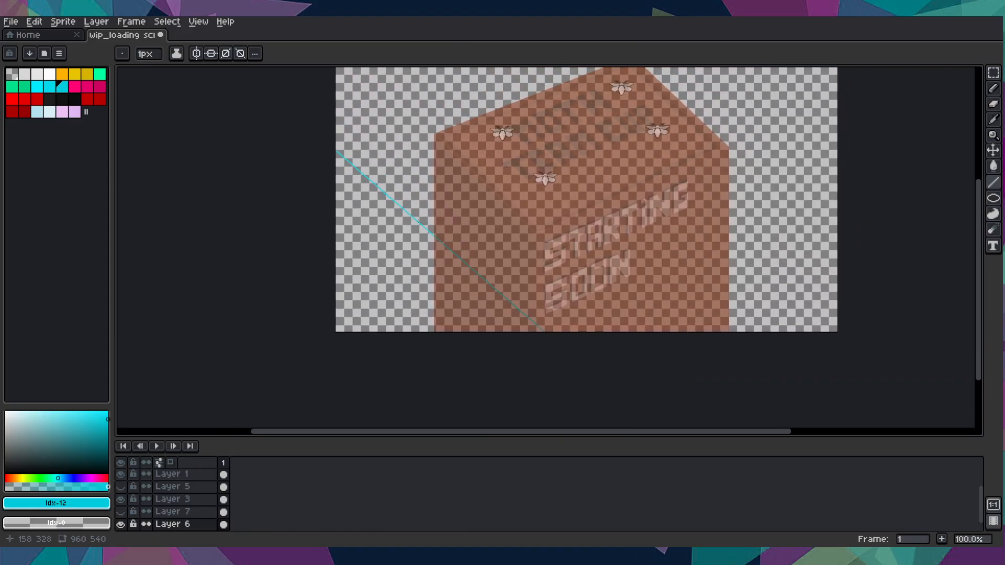
key(m)
drag(314, 97, 838, 381)
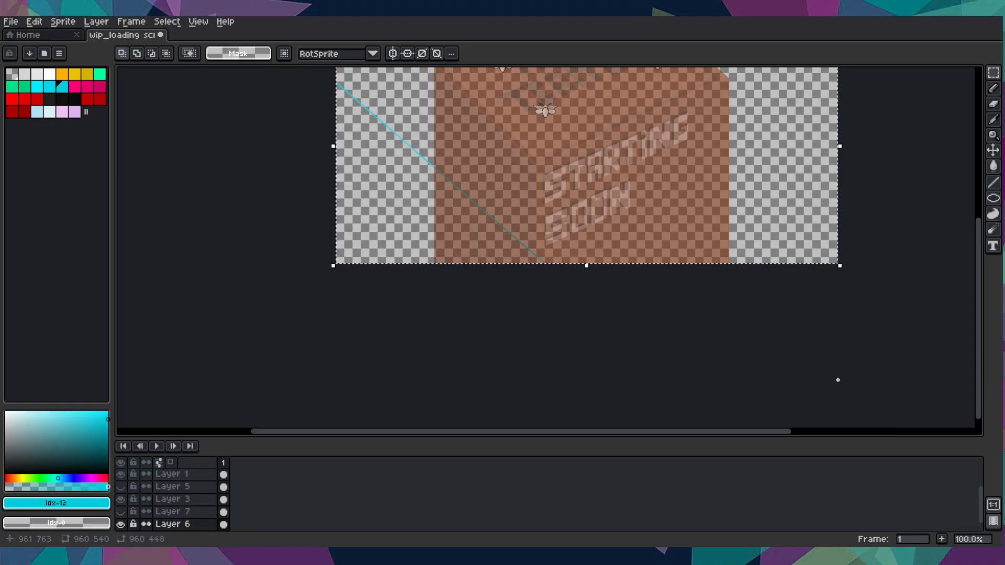
key(ctrl+t)
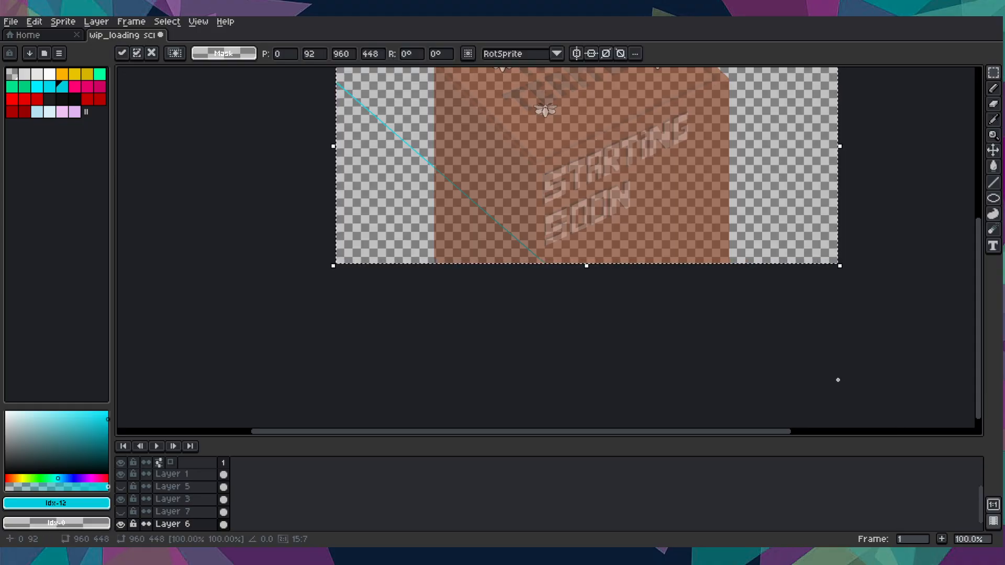
key(Left)
key(Left)
key(Left)
key(Left)
key(Left)
key(Left)
key(Left)
key(Left)
key(Left)
key(Left)
key(Left)
key(Left)
key(Left)
key(Left)
key(Left)
key(Left)
key(Left)
key(Left)
key(Left)
key(Left)
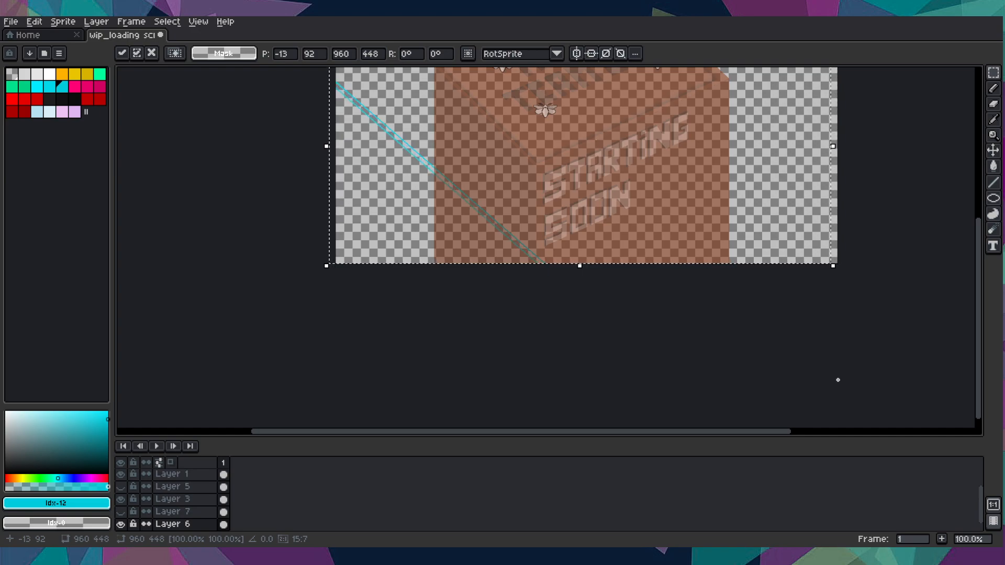
key(Left)
key(Left)
key(Left)
key(Left)
key(Left)
key(Left)
key(Left)
key(Left)
key(Left)
key(Left)
key(Left)
key(Left)
key(Left)
key(Left)
key(Left)
key(Left)
key(Left)
key(Left)
key(Left)
key(Left)
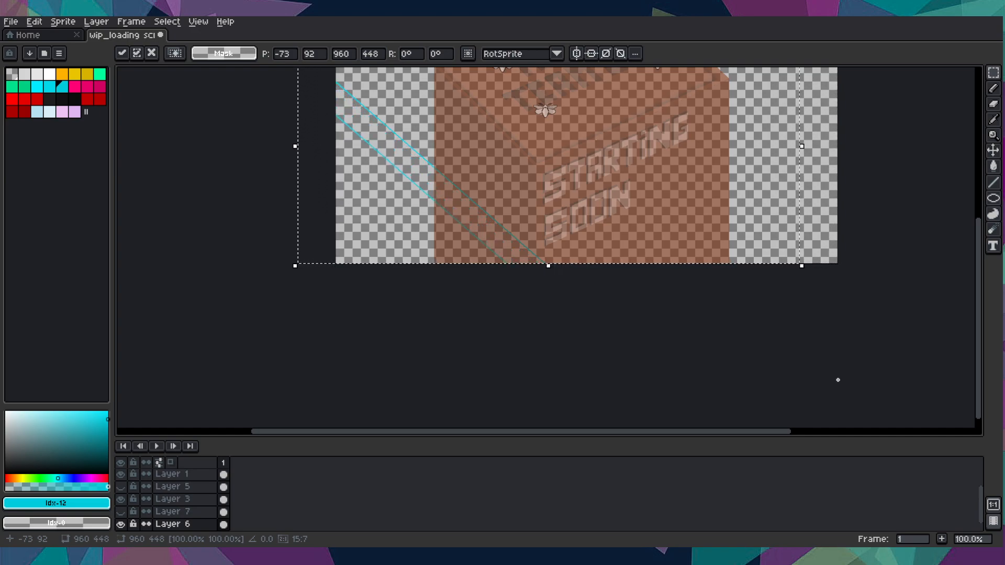
key(Left)
key(Left)
key(Left)
key(Left)
key(Left)
key(Left)
key(Left)
key(Left)
key(Left)
key(Left)
key(Left)
key(Left)
key(Left)
key(Left)
key(Left)
key(Left)
key(Left)
key(Left)
key(Left)
key(Left)
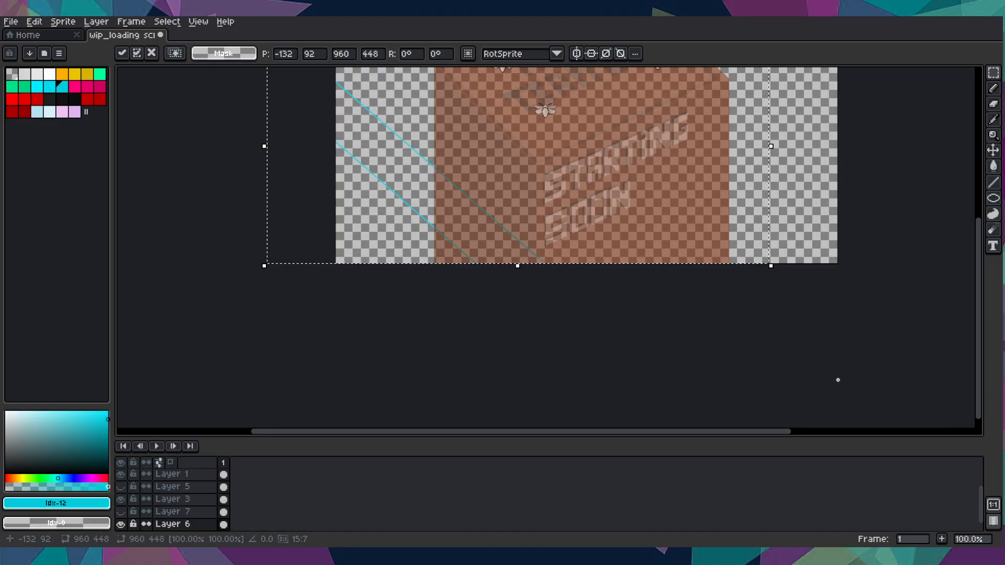
key(Left)
key(Left)
key(Left)
key(Left)
key(Left)
key(Left)
key(Left)
key(Left)
key(Left)
key(Left)
key(Left)
key(Left)
key(Left)
key(Left)
key(Left)
key(Left)
key(Left)
key(Left)
key(Left)
key(Left)
key(Left)
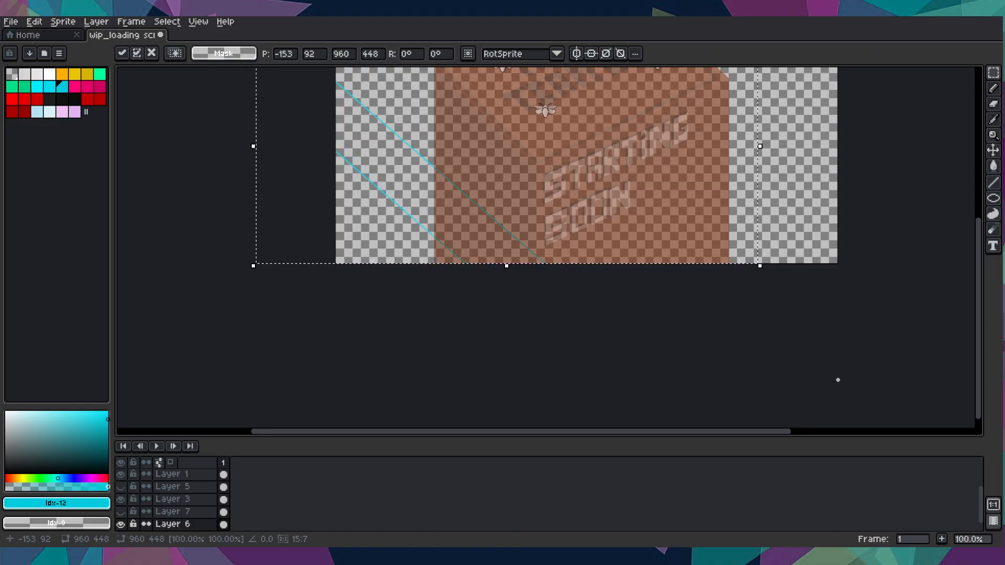
key(Right)
key(Right)
key(Right)
key(Right)
key(Right)
key(Right)
key(Right)
key(Right)
key(Right)
key(Right)
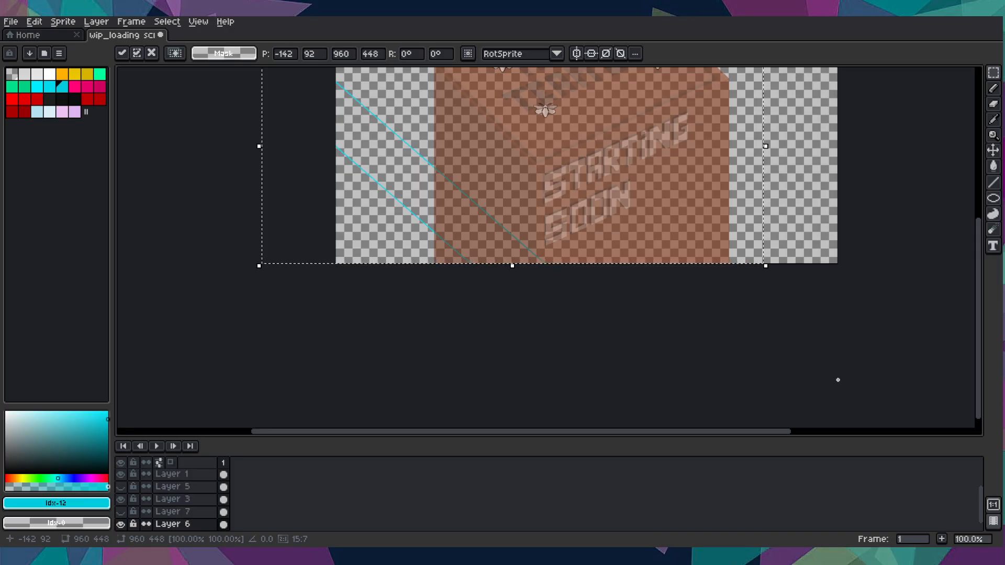
key(ctrl+d)
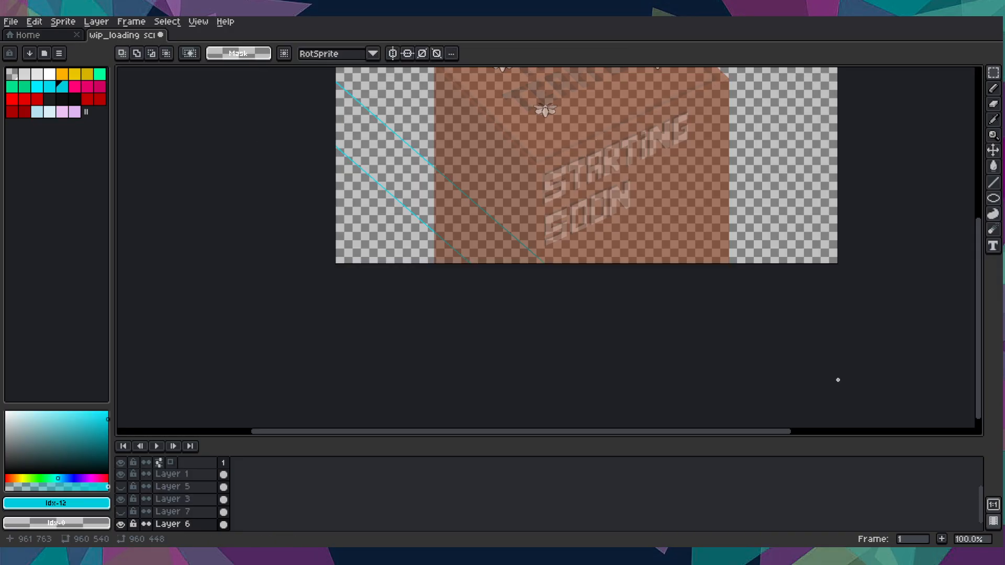
- Reselect the 960 × 448 px lower canvas area and place another copy of the cyan band on Layer 6, 274 px to the left
key(ctrl+shift+d)
key(Left)
key(Left)
key(Left)
key(Left)
key(Left)
key(Left)
key(Left)
key(Left)
key(Left)
key(Left)
key(Left)
key(Left)
key(Left)
key(Left)
key(Left)
key(Left)
key(Left)
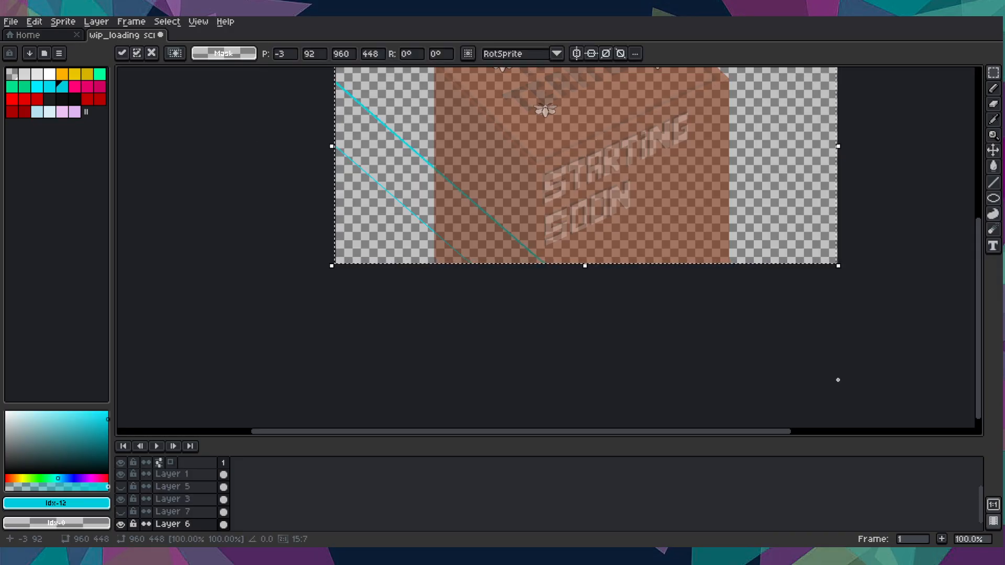
key(Left)
key(Left)
key(Left)
key(Left)
key(Left)
key(Left)
key(Left)
key(Left)
key(Left)
key(Left)
key(Left)
key(Left)
key(Left)
key(Left)
key(Left)
key(Left)
key(Left)
key(Left)
key(Left)
key(Left)
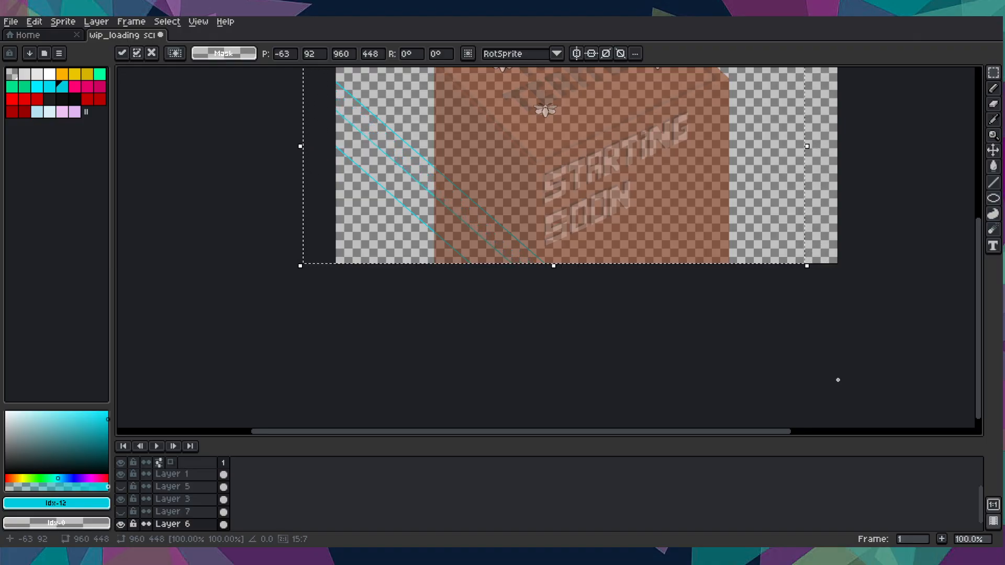
key(Left)
key(Left)
key(Left)
key(Left)
key(Left)
key(Left)
key(Left)
key(Left)
key(Left)
key(Left)
key(Left)
key(Left)
key(Left)
key(Left)
key(Left)
key(Left)
key(Left)
key(Left)
key(Left)
key(Left)
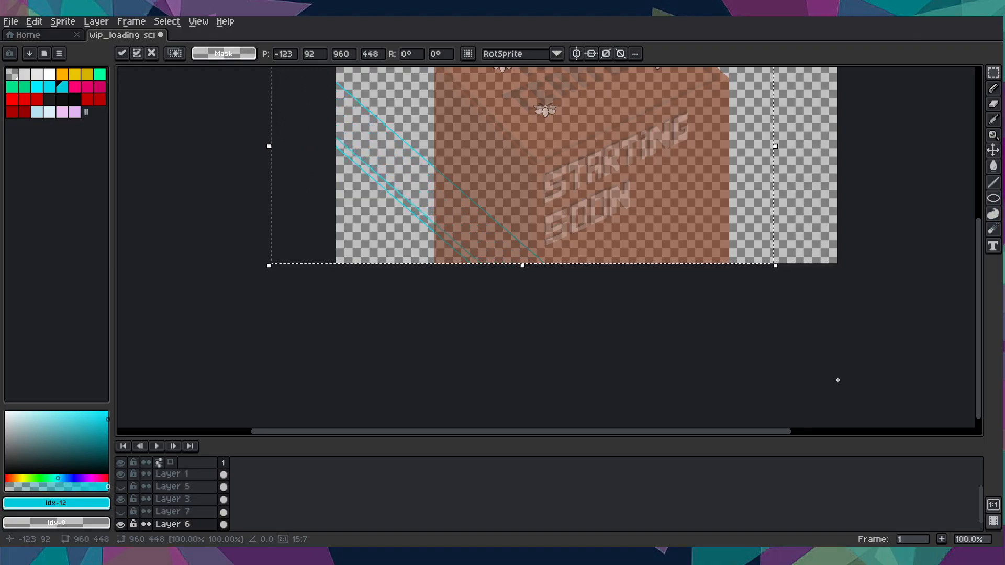
key(Left)
key(Left)
key(Left)
key(Left)
key(Left)
key(Left)
key(Left)
key(Left)
key(Left)
key(Left)
key(Left)
key(Left)
key(Left)
key(Left)
key(Left)
key(Left)
key(Left)
key(Left)
key(Left)
key(Left)
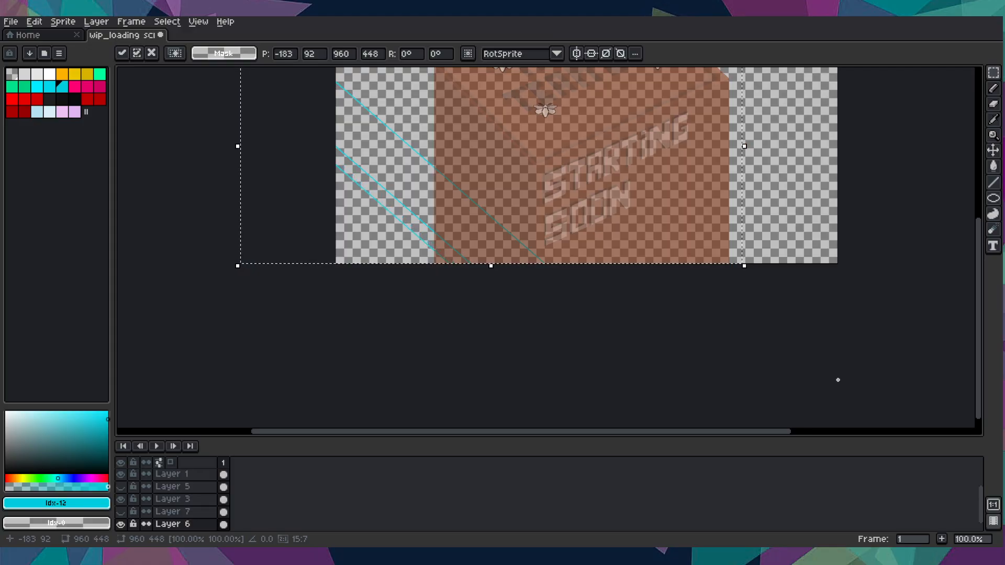
key(Left)
key(Left)
key(Left)
key(Left)
key(Left)
key(Left)
key(Left)
key(Left)
key(Left)
key(Left)
key(Left)
key(Left)
key(Left)
key(Left)
key(Left)
key(Left)
key(Left)
key(Left)
key(Left)
key(Left)
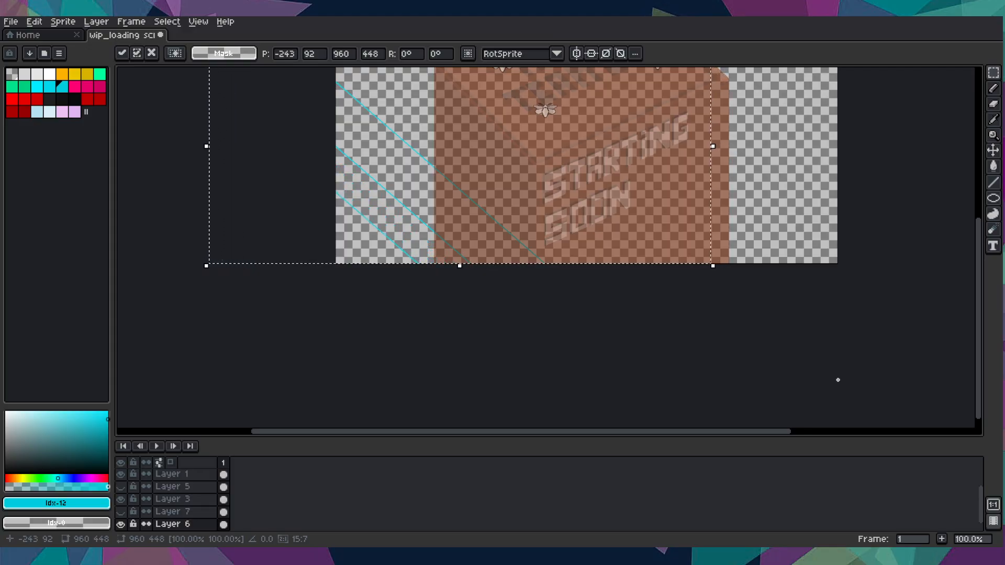
key(Left)
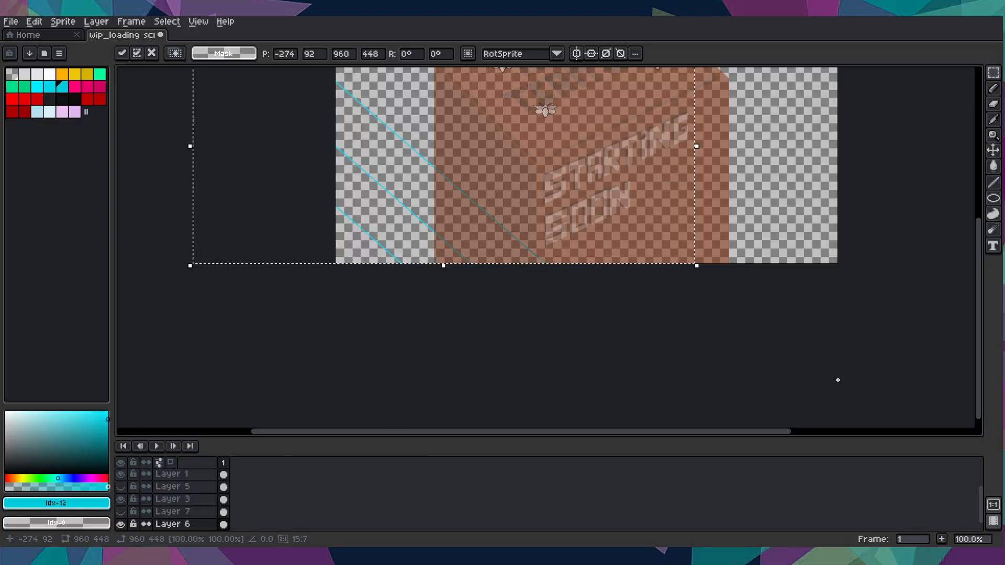
key(Escape)
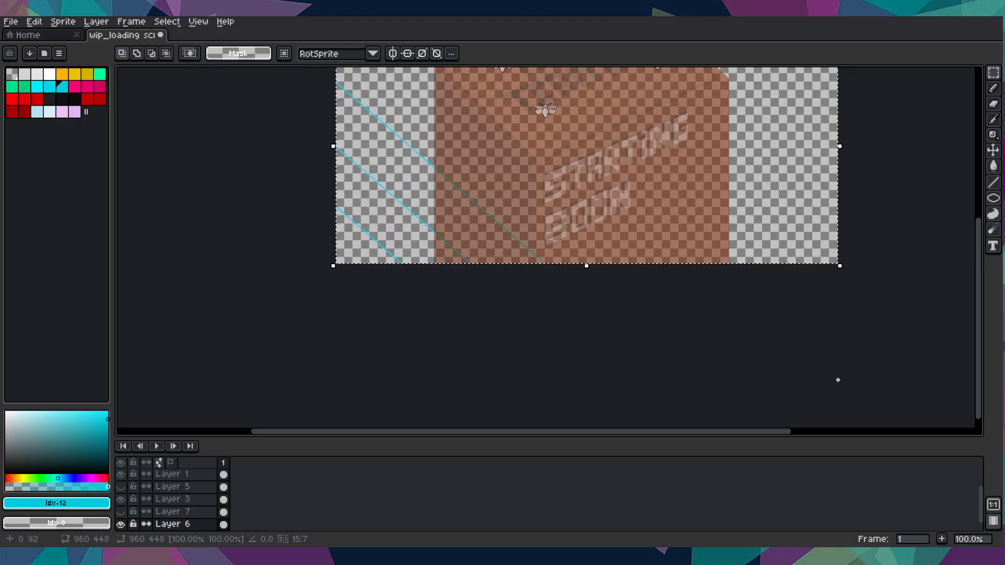
- Place a copy of the cyan band on Layer 6, 133 px to the right, and deselect
key(Right)
key(Right)
key(Right)
key(Right)
key(Right)
key(Right)
key(Right)
key(Right)
key(Right)
key(Right)
key(Right)
key(Right)
key(Right)
key(Right)
key(Right)
key(Right)
key(Right)
key(Right)
key(Left)
key(Left)
key(Left)
key(Left)
key(Right)
key(Right)
key(Right)
key(Right)
key(Right)
key(Right)
key(Right)
key(Right)
key(Right)
key(Right)
key(Right)
key(Right)
key(Right)
key(Right)
key(Right)
key(Right)
key(Right)
key(Right)
key(Right)
key(Right)
key(Right)
key(Right)
key(Right)
key(Right)
key(Right)
key(Right)
key(Right)
key(Right)
key(Right)
key(Right)
key(Right)
key(Right)
key(Right)
key(Right)
key(Right)
key(Right)
key(Right)
key(Right)
key(Right)
key(Right)
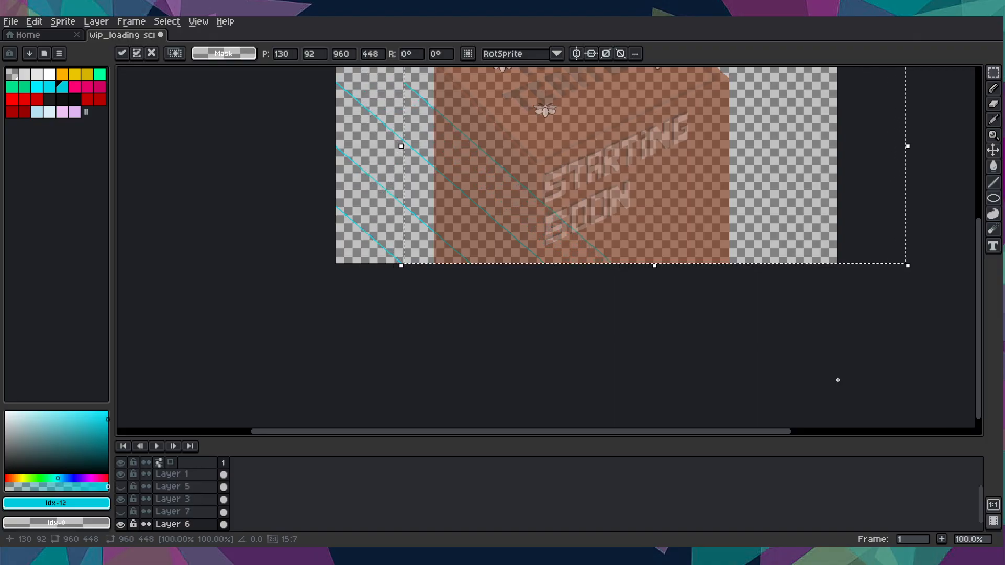
key(Right)
key(Right)
key(Right)
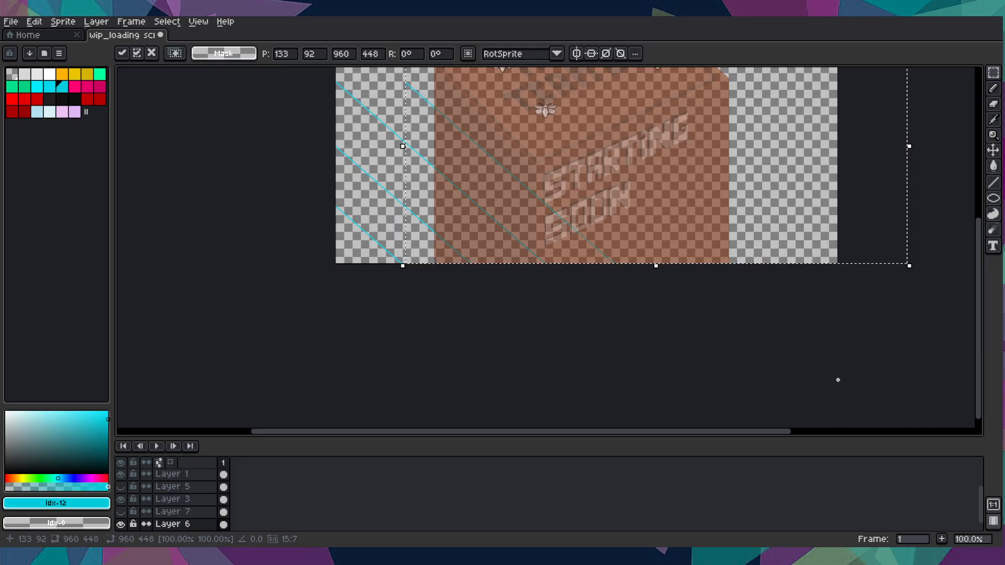
drag(454, 335, 494, 424)
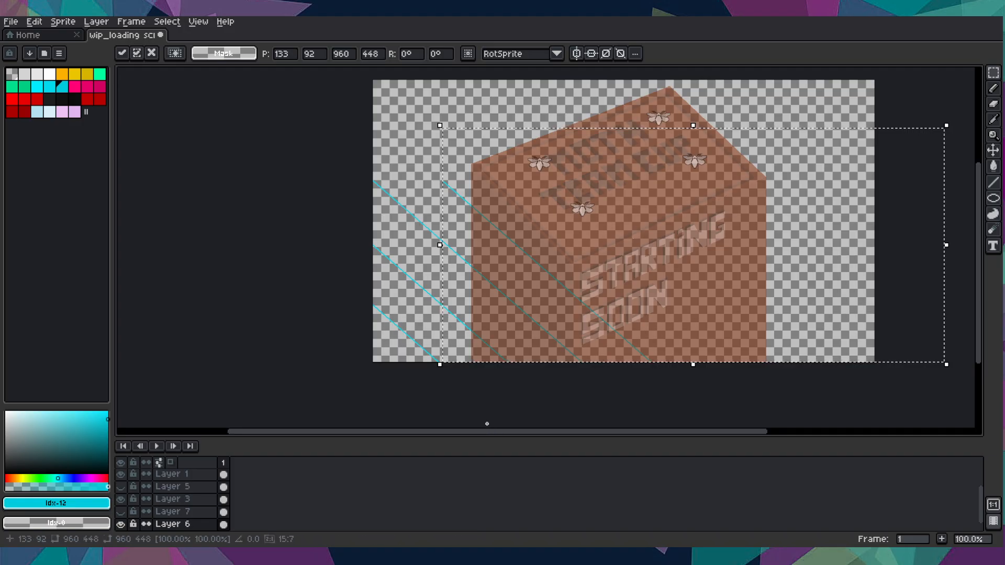
click(487, 424)
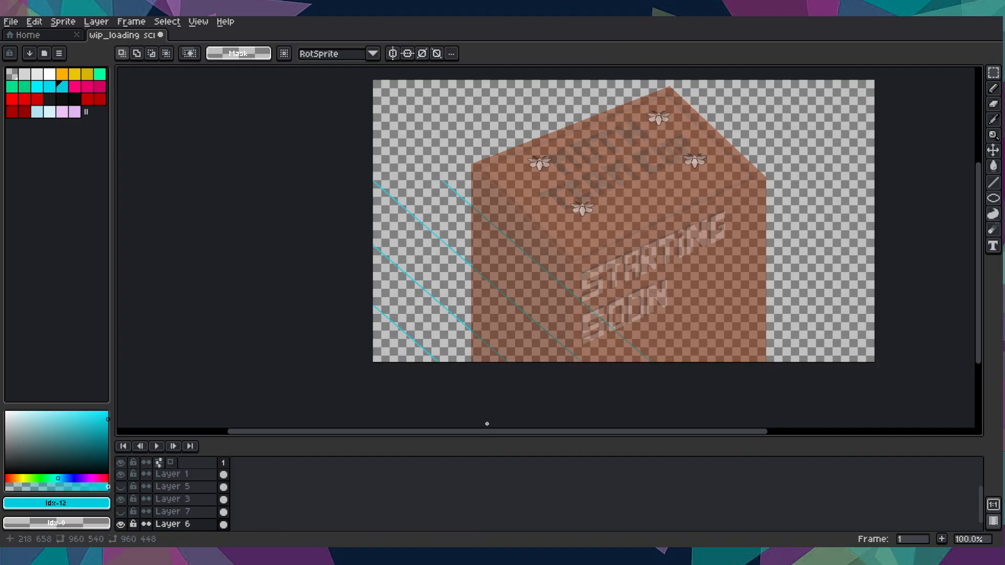
- Place another copy of the cyan diagonals on Layer 6 with the 960 × 448 px selection at position -11, -33, and deselect
key(ctrl+t)
key(Up)
key(Right)
key(Right)
key(Right)
key(Right)
key(Right)
key(Right)
key(Right)
key(Right)
key(Right)
key(Right)
key(Right)
key(Right)
key(Right)
key(Right)
key(Right)
key(Right)
key(Right)
key(Right)
key(Right)
key(Right)
key(Right)
key(Right)
key(Right)
key(Right)
key(Up)
key(Up)
key(Up)
key(Up)
key(Up)
key(Up)
key(Up)
key(Up)
key(Up)
key(Up)
key(Up)
key(Up)
key(Up)
key(Up)
key(Up)
key(Up)
key(Up)
key(Up)
key(Up)
key(Up)
key(Up)
key(Up)
key(Up)
key(Up)
key(Up)
key(Up)
key(Up)
key(Up)
key(Up)
key(Up)
key(Up)
key(Up)
key(Up)
key(Up)
key(Up)
key(Up)
key(Up)
key(Up)
key(Up)
key(Up)
key(Up)
key(Up)
key(Up)
key(Up)
key(Up)
key(Up)
key(Up)
key(Up)
key(Up)
key(Up)
key(Up)
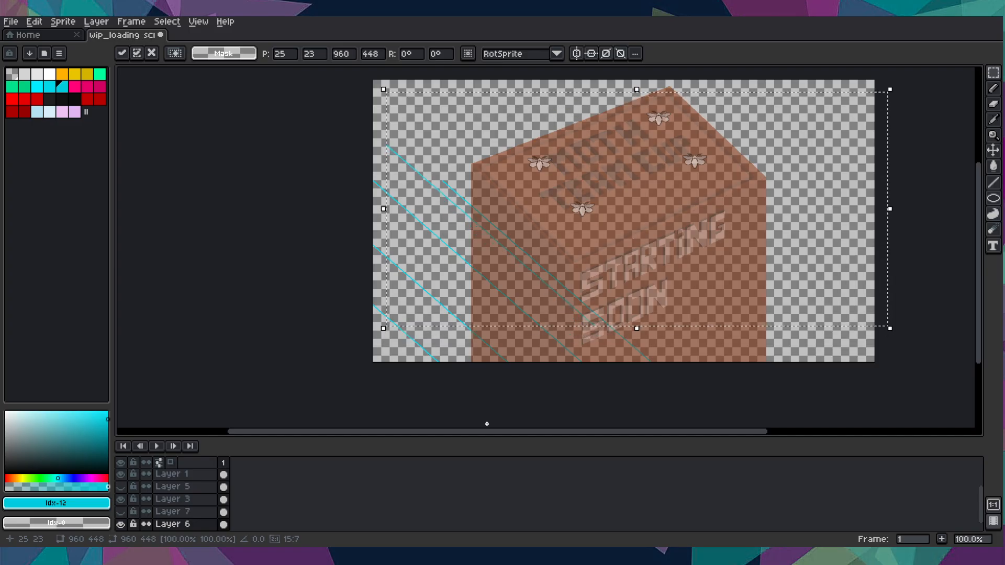
key(Up)
key(Up)
key(Left)
key(Left)
key(Left)
key(Left)
key(Left)
key(Left)
key(Left)
key(Left)
key(Left)
key(Left)
key(Left)
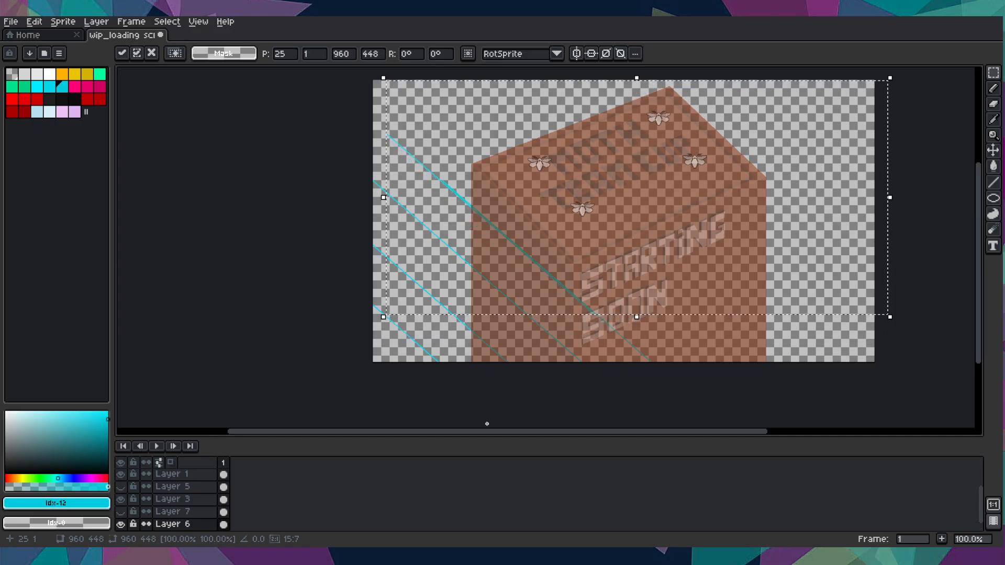
key(Left)
key(Left)
key(Left)
key(Left)
key(Left)
key(Left)
key(Left)
key(Left)
key(Left)
key(Left)
key(Left)
key(Left)
key(Left)
key(Left)
key(Left)
key(Left)
key(Left)
key(Up)
key(Up)
key(Up)
key(Up)
key(Up)
key(Up)
key(Up)
key(Up)
key(Up)
key(Up)
key(Up)
key(Up)
key(Up)
key(Up)
key(Up)
key(Up)
key(Up)
key(Up)
key(Up)
key(Up)
key(Up)
key(Up)
key(Up)
key(Up)
key(Up)
key(Left)
key(Left)
key(Left)
key(Left)
key(Left)
key(Left)
key(Left)
key(Left)
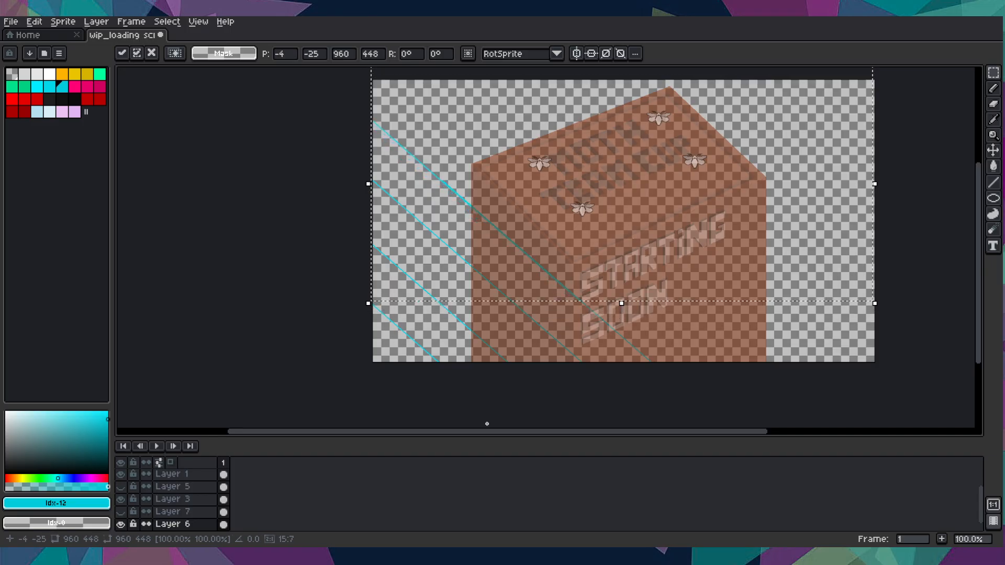
key(Up)
key(Up)
key(Up)
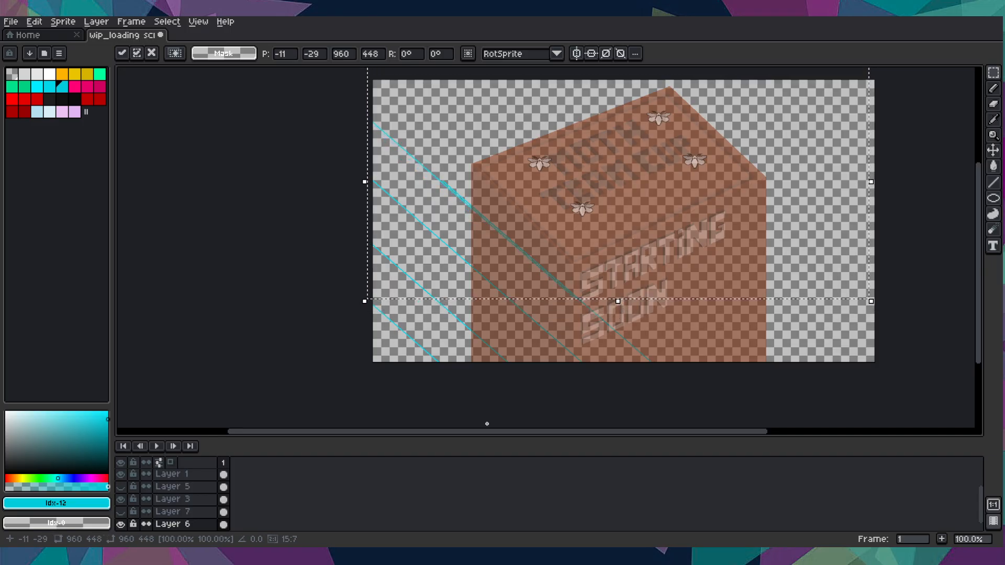
scroll(467, 191, up, 6)
key(Up)
key(Up)
key(Up)
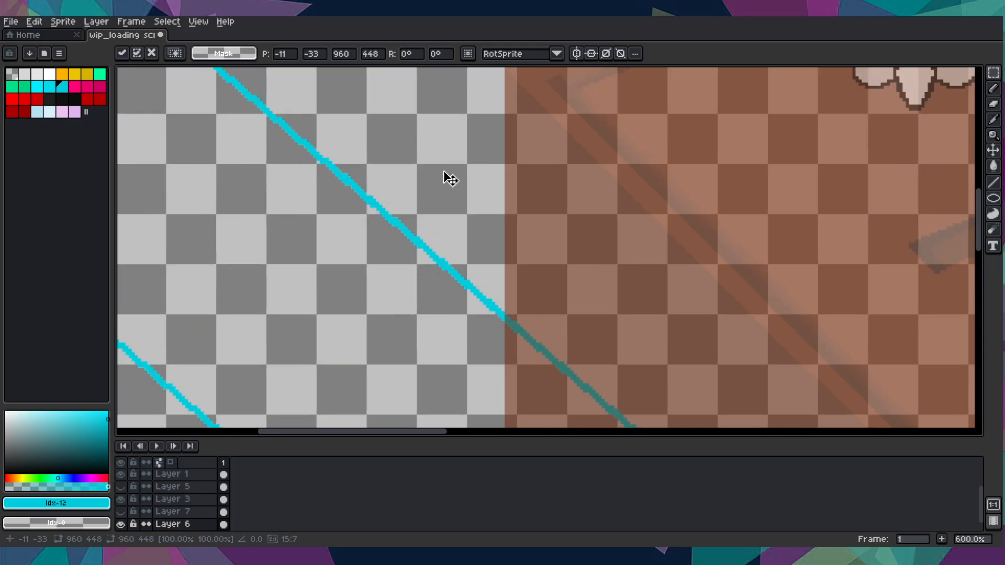
scroll(451, 179, down, 6)
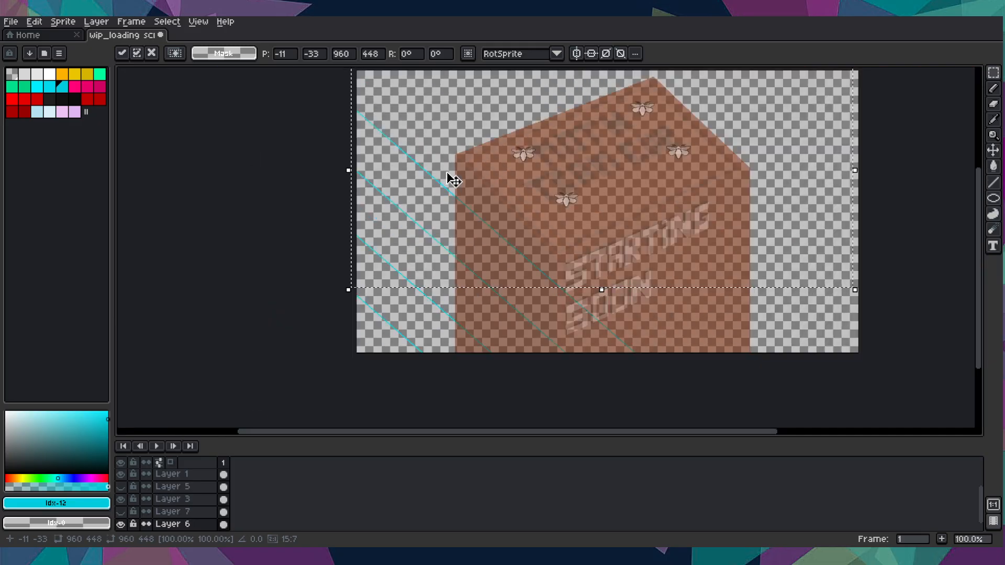
key(ctrl+d)
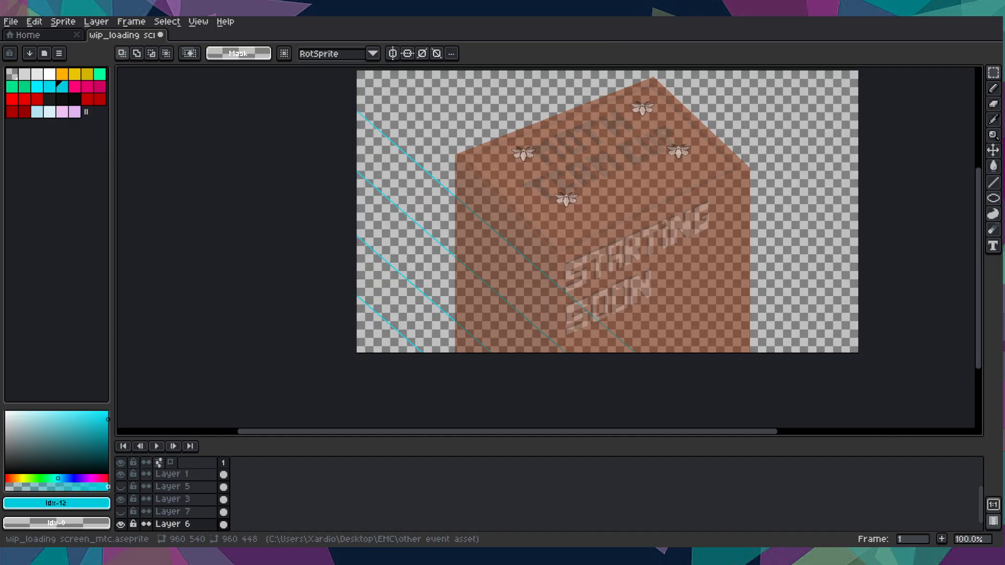
- Open the artwork preview, examine the spacing of the cyan diagonals at different scales, and close the preview
key(F7)
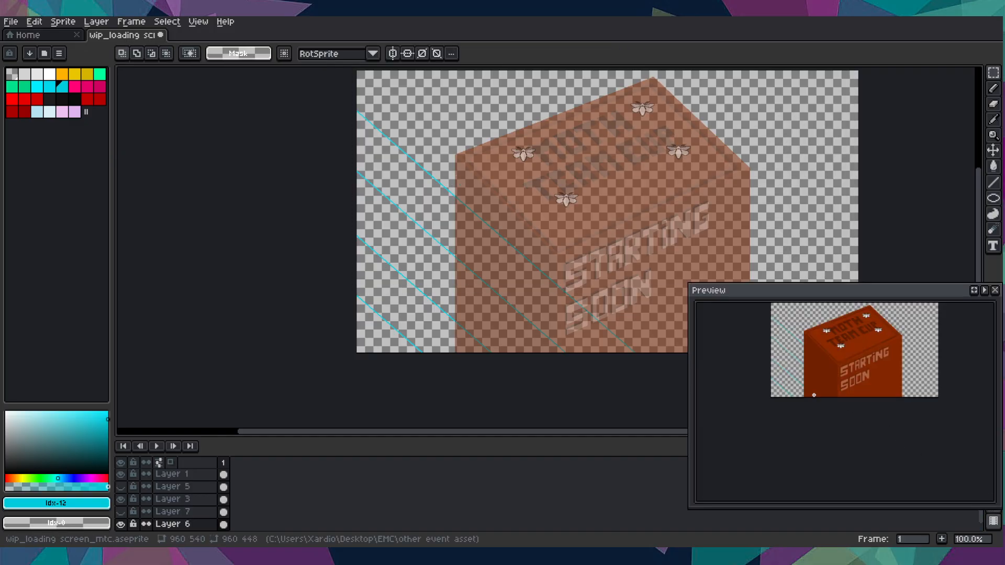
scroll(814, 395, up, 1)
scroll(814, 395, down, 2)
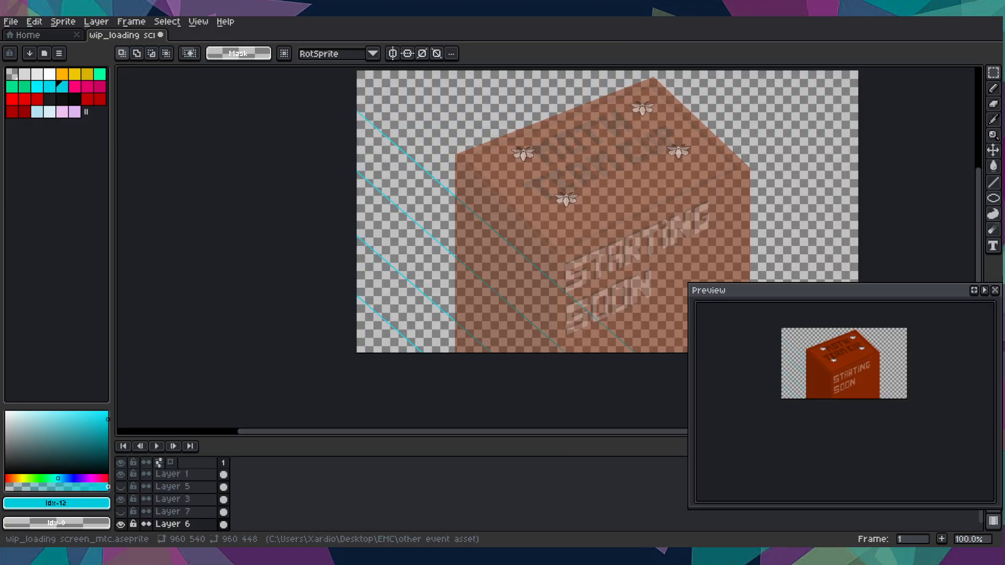
click(991, 291)
scroll(569, 282, up, 1)
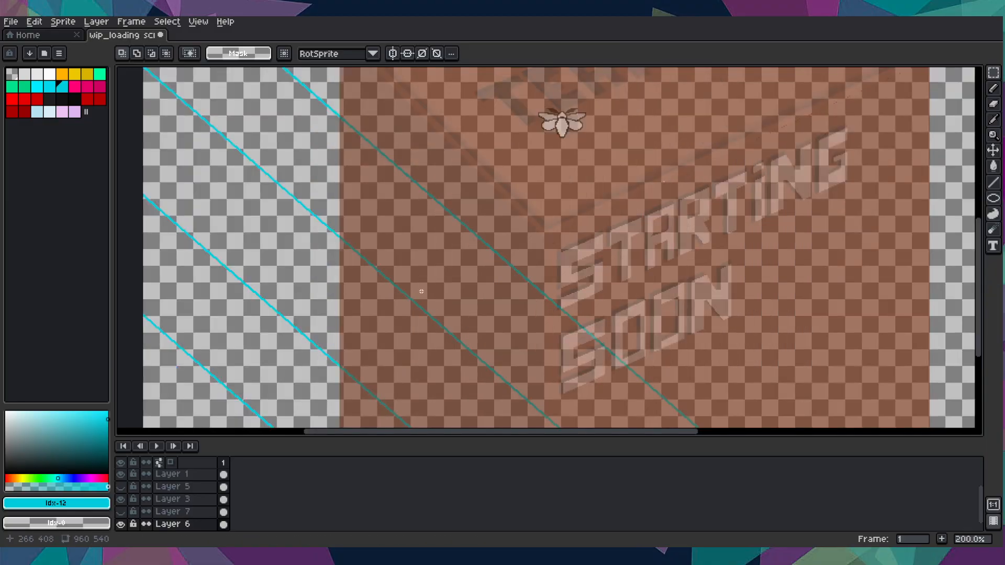
scroll(421, 292, down, 2)
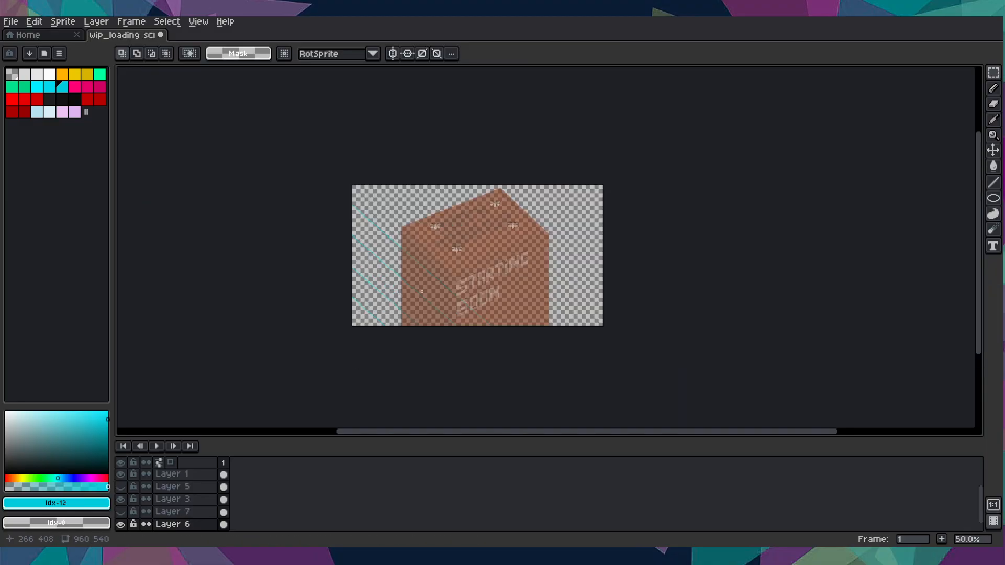
scroll(421, 291, up, 2)
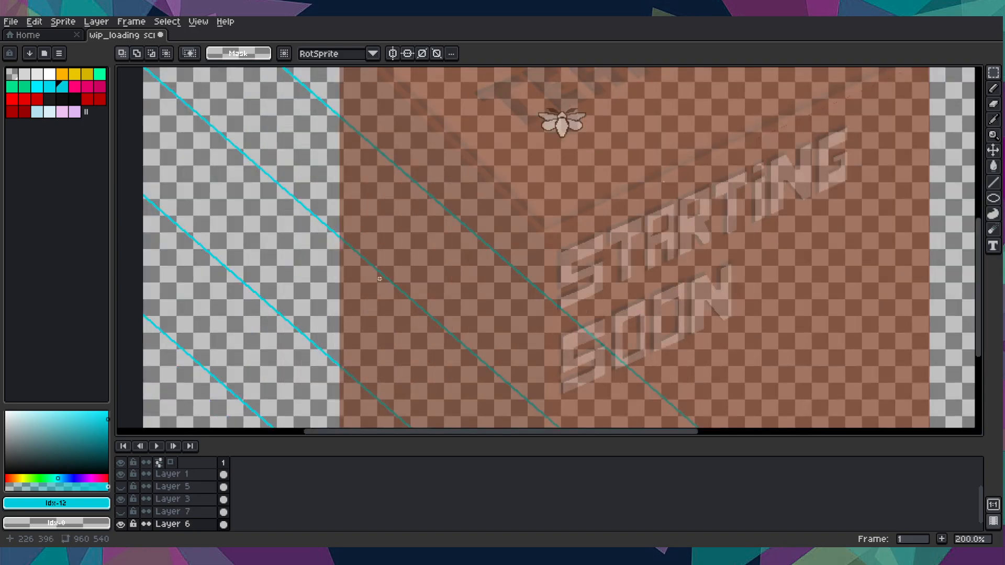
- Set the foreground colour to dark blue (hue 205°, saturation 100, value 35) and fill the two bands between the three lower cyan diagonals on Layer 6
mouse_move(64, 478)
mouse_down()
mouse_move(98, 444)
mouse_move(124, 450)
mouse_up()
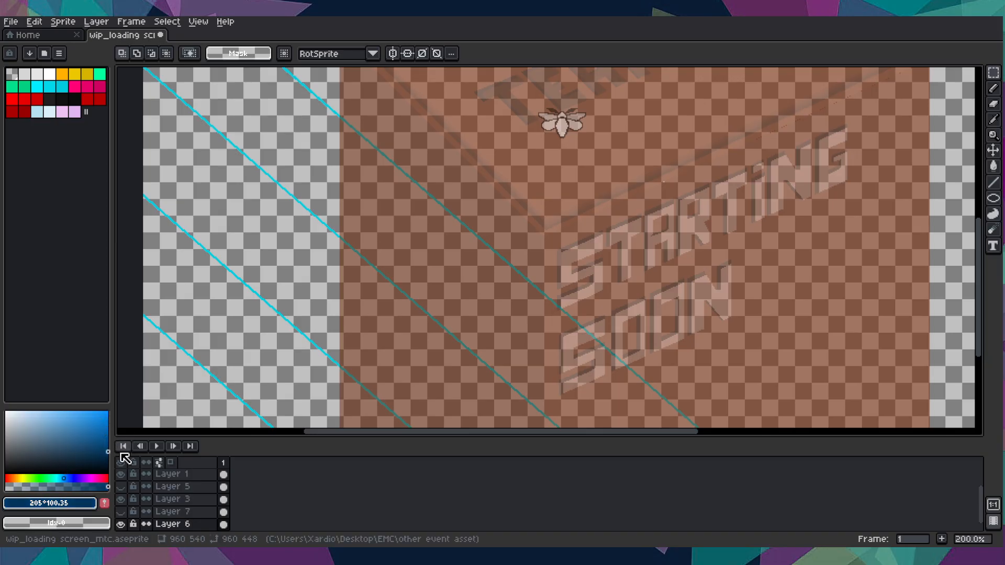
key(g)
click(256, 259)
click(240, 336)
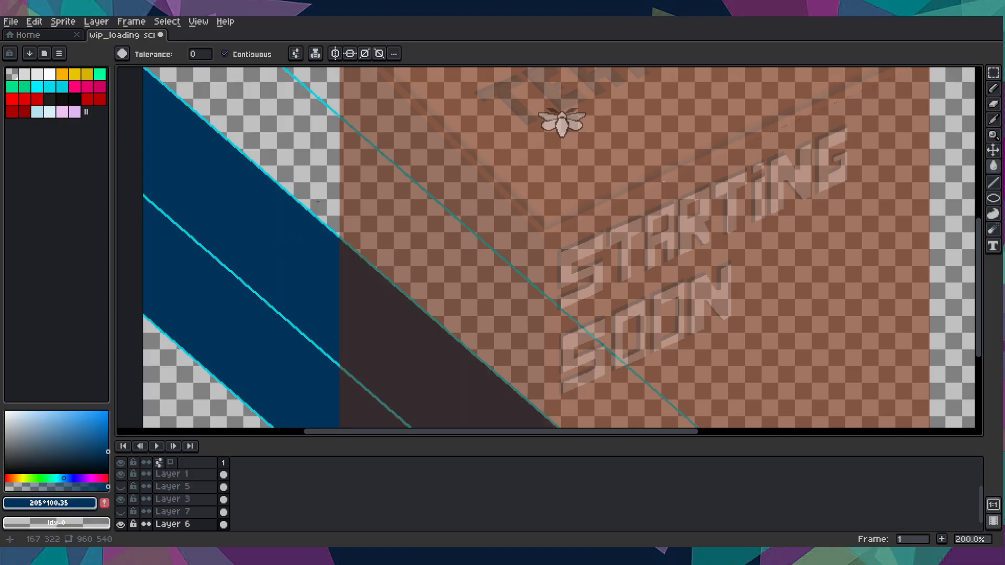
- Fill the upper band and the lower-left canvas corner on Layer 6 with the dark blue, and check the result in the artwork preview
click(294, 173)
click(189, 383)
scroll(392, 158, down, 4)
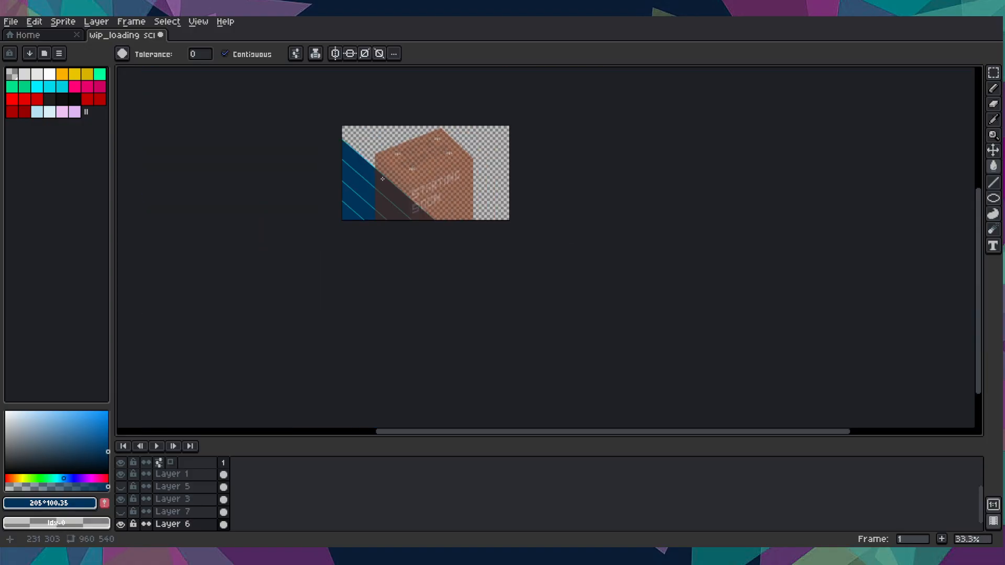
scroll(383, 179, up, 1)
click(993, 519)
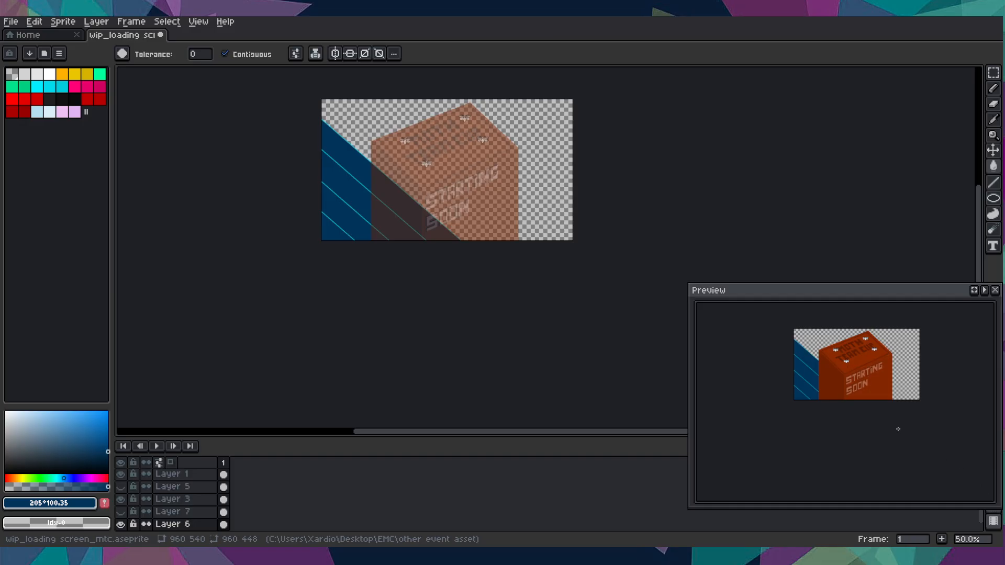
click(995, 291)
scroll(398, 152, up, 2)
scroll(398, 152, down, 2)
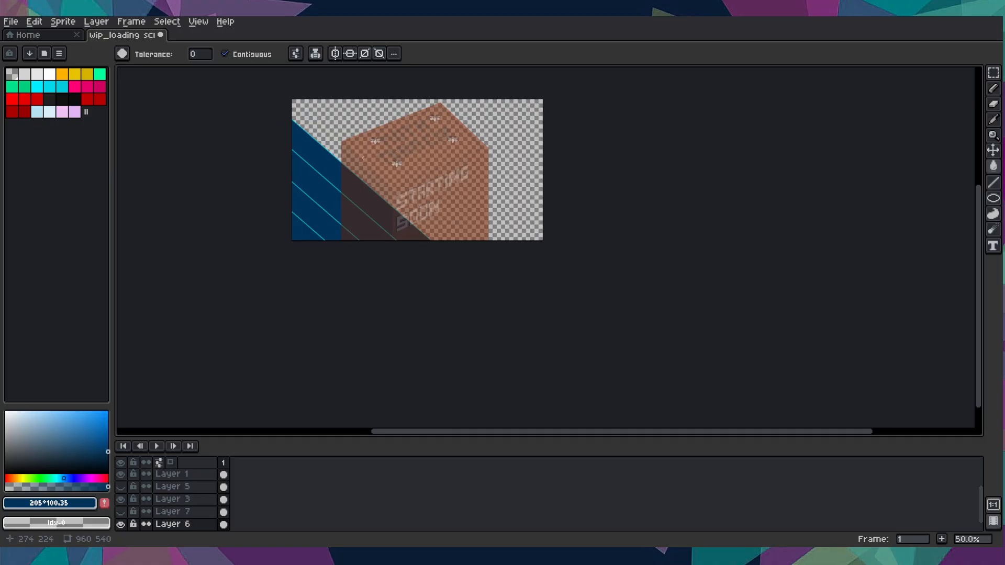
- Erase a 1 px horizontal line at Y 244 across the full canvas width on Layer 6, cutting through the blue bands and cyan diagonals
key(b)
scroll(329, 212, up, 2)
scroll(329, 212, down, 2)
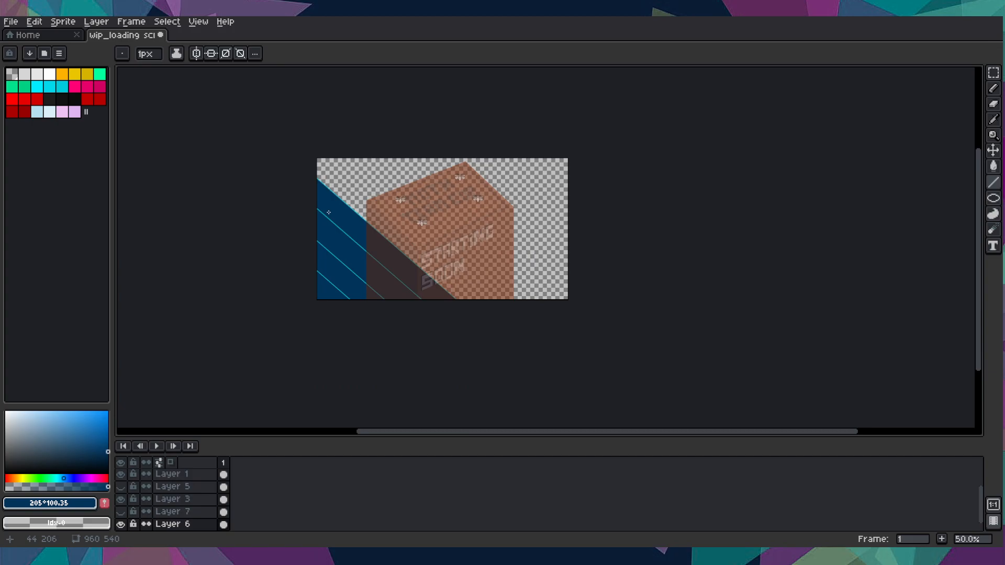
scroll(329, 212, up, 2)
scroll(705, 251, down, 1)
drag(664, 239, 481, 246)
drag(272, 259, 897, 256)
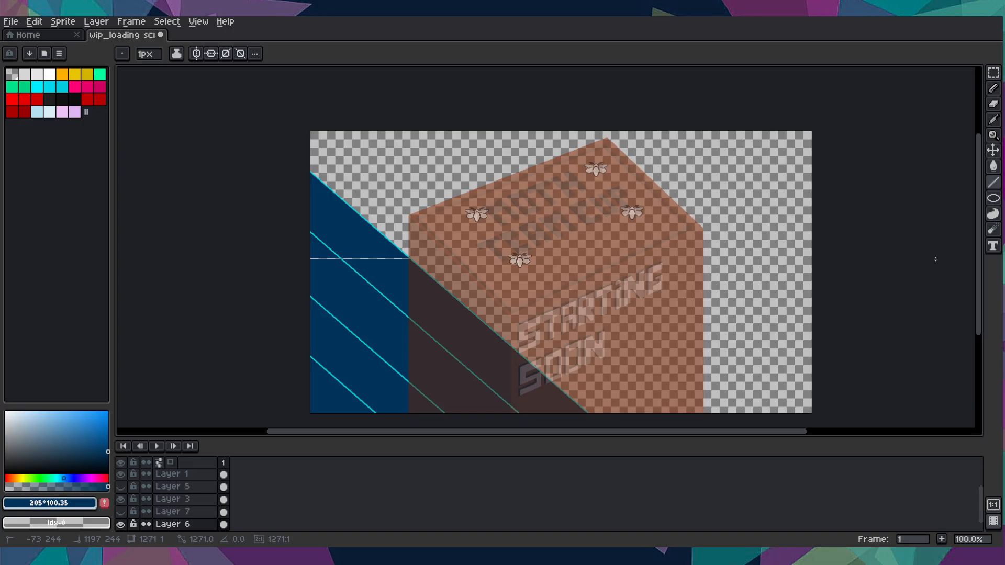
drag(936, 260, 936, 259)
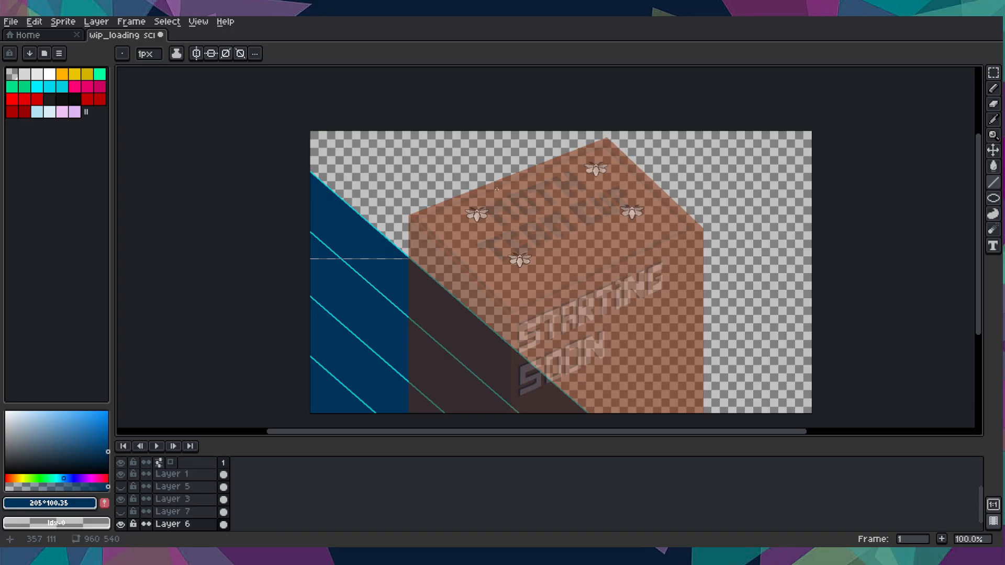
- Clear the blue areas and cyan diagonal segments above the horizontal cut on Layer 6 with transparent fills
scroll(352, 201, up, 2)
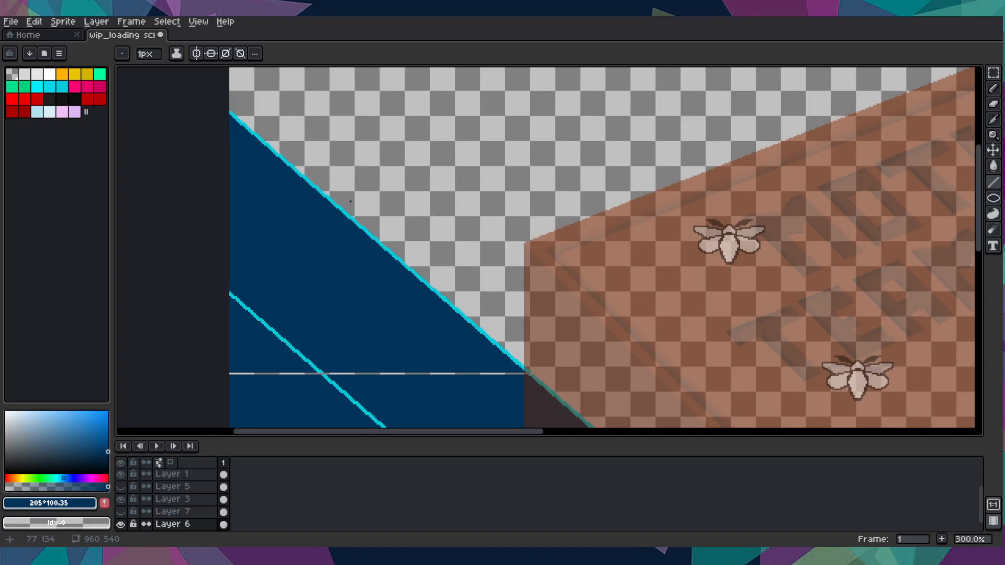
scroll(219, 285, up, 1)
key(g)
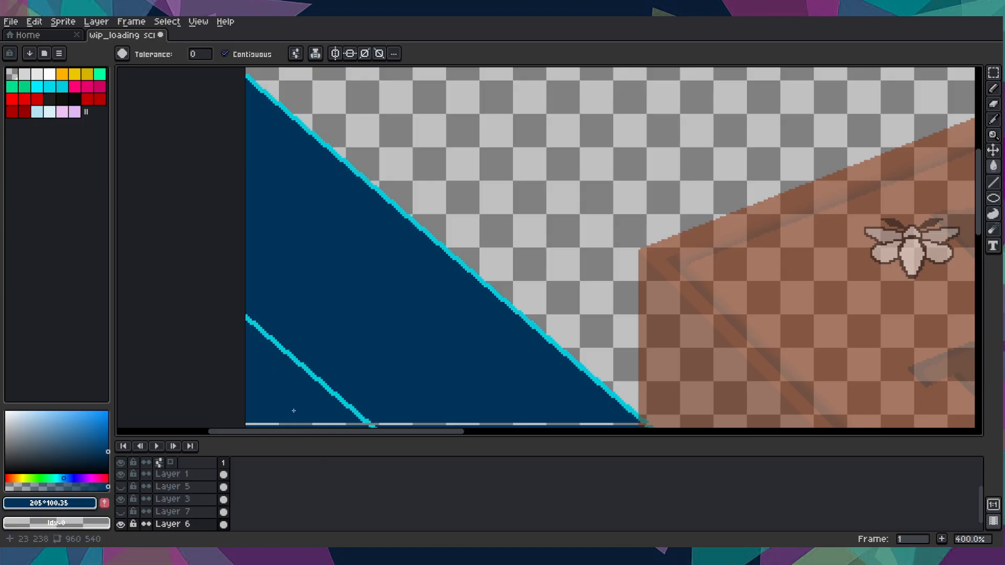
right_click(302, 389)
scroll(302, 389, up, 3)
right_click(321, 366)
right_click(373, 333)
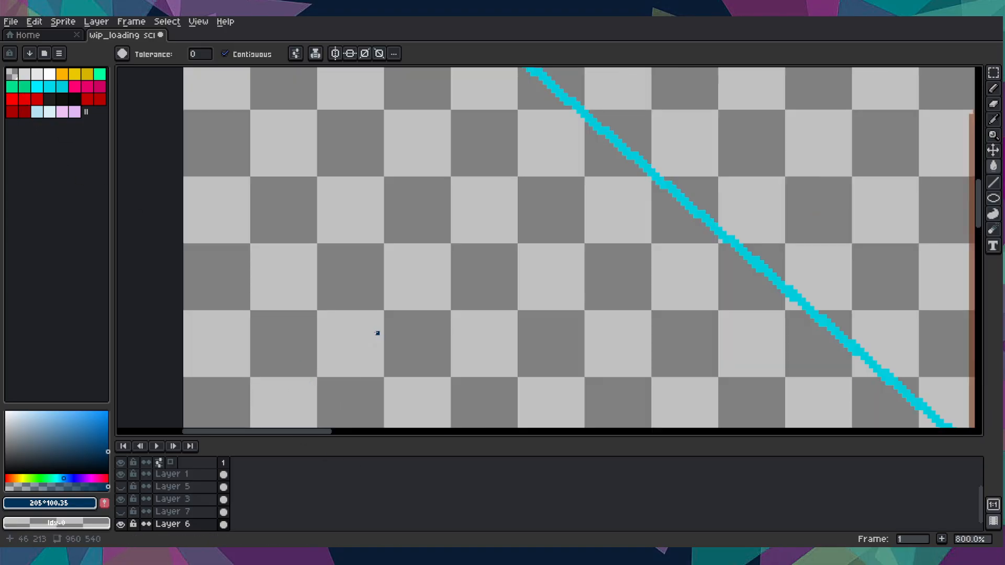
right_click(712, 233)
scroll(613, 231, down, 7)
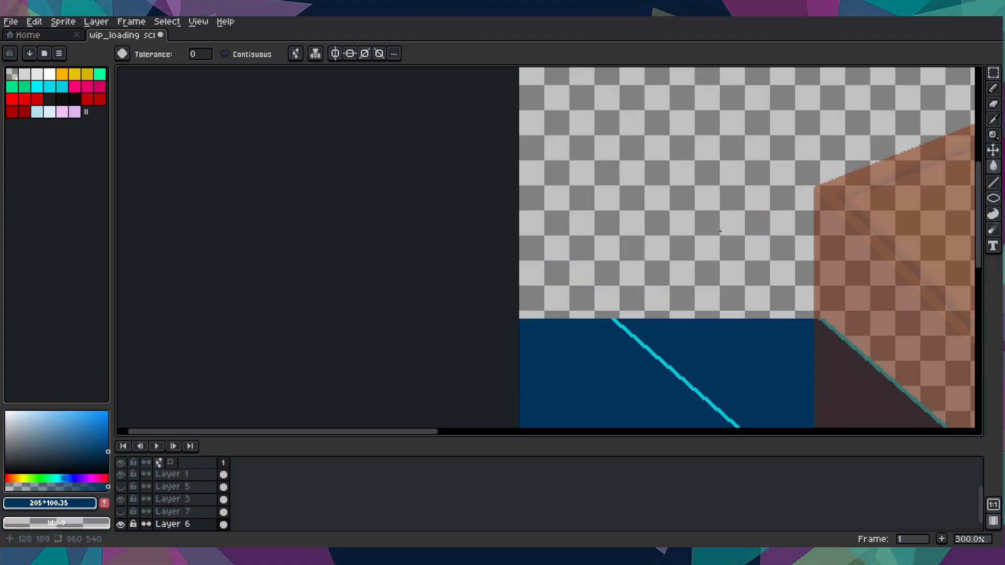
- Select all the dark blue bands below the cut on Layer 6 with the Magic Wand
drag(614, 230, 506, 230)
scroll(506, 231, up, 2)
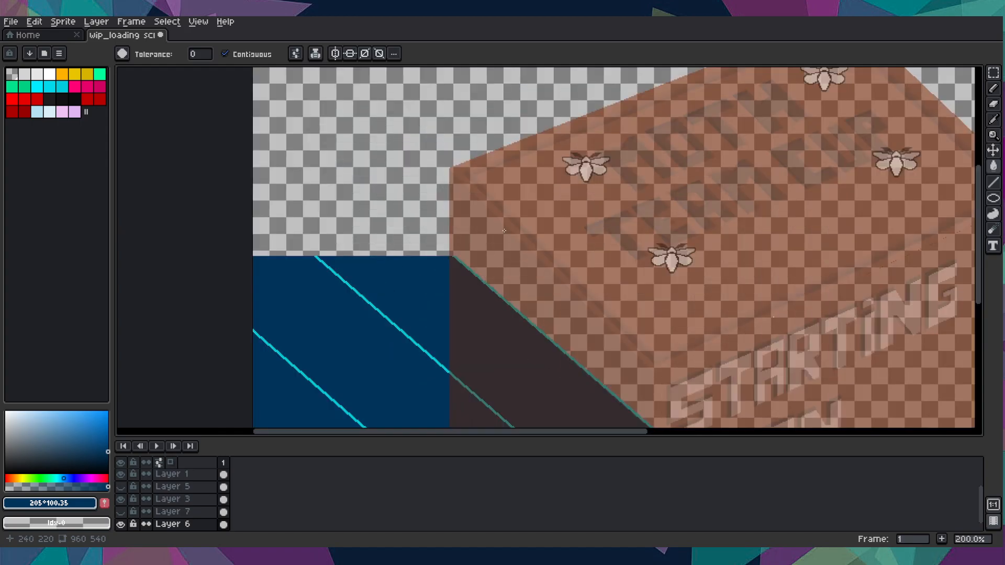
key(m)
scroll(243, 185, down, 2)
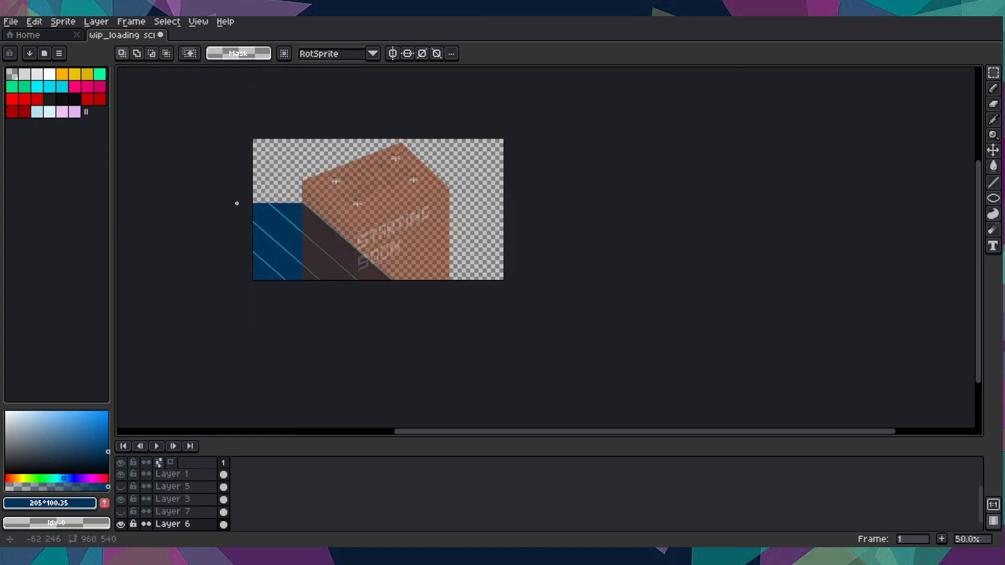
key(w)
scroll(260, 233, up, 2)
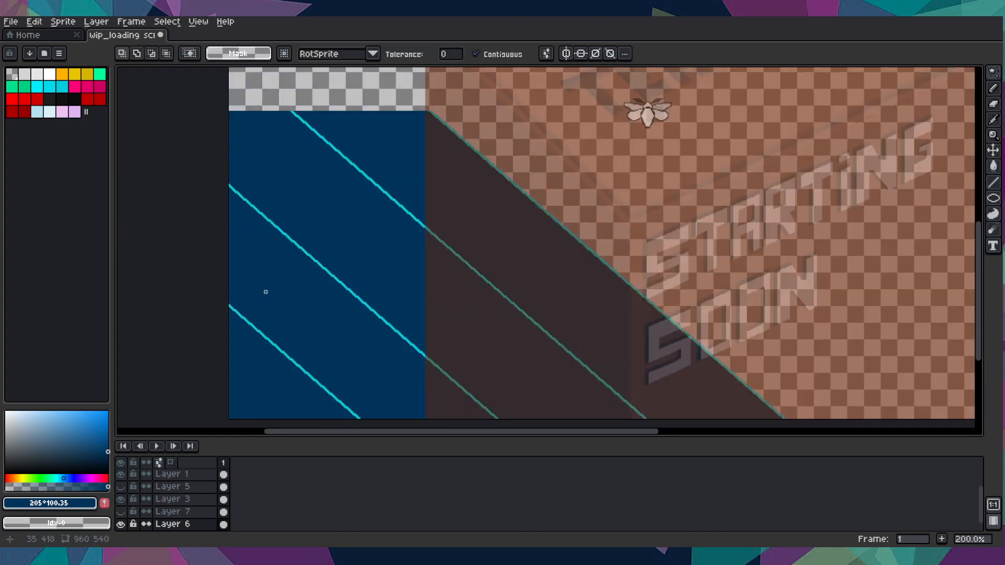
click(246, 372)
click(325, 332)
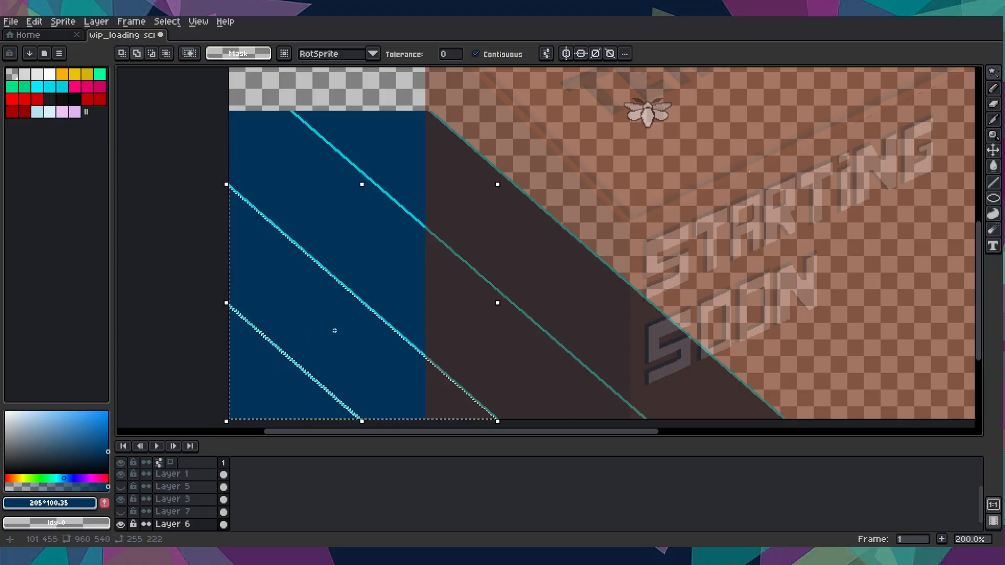
scroll(258, 370, up, 3)
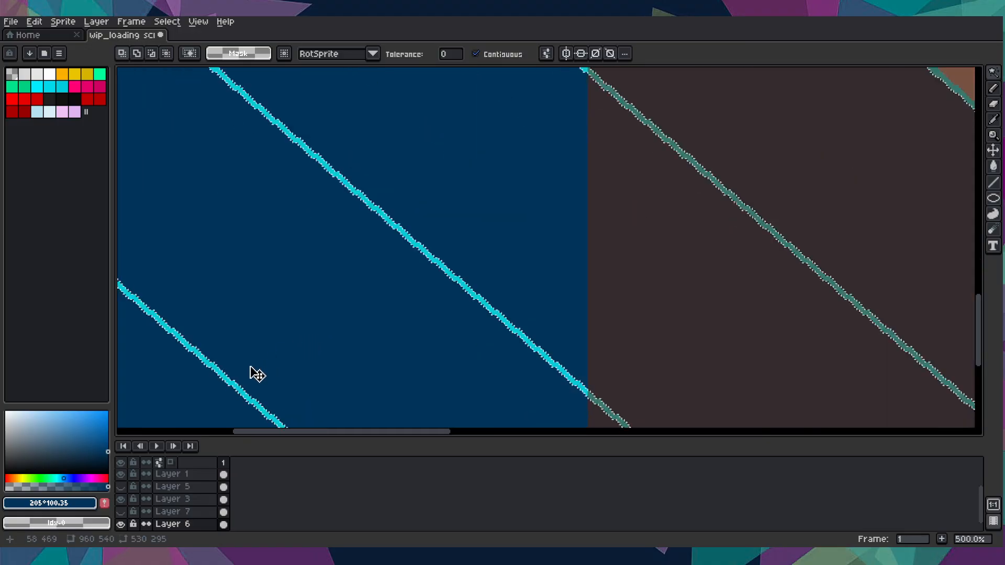
- Add the cyan diagonals to the selection so that the whole 533 × 295 px striped block on Layer 6 is selected
scroll(229, 385, up, 5)
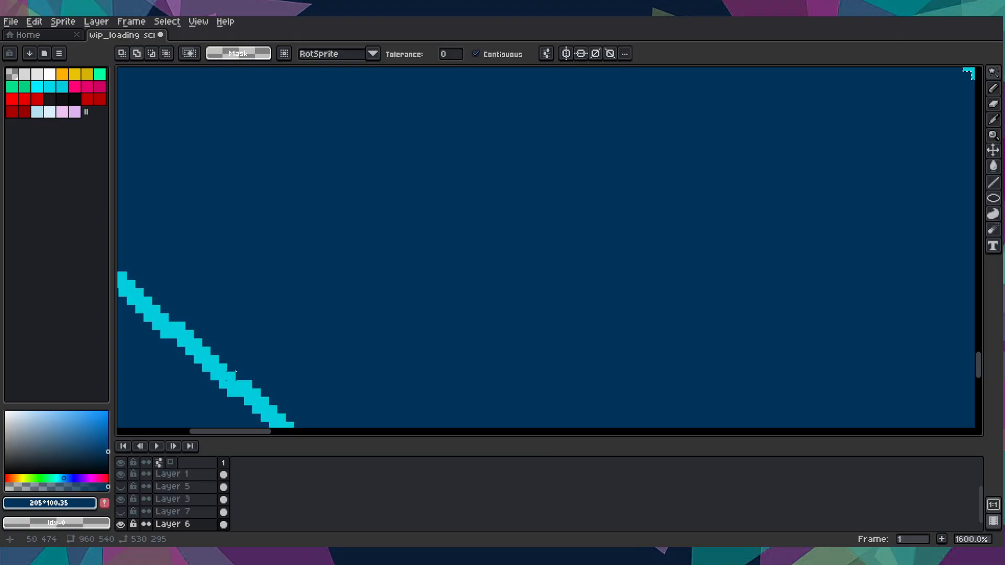
scroll(372, 303, down, 4)
scroll(152, 370, down, 1)
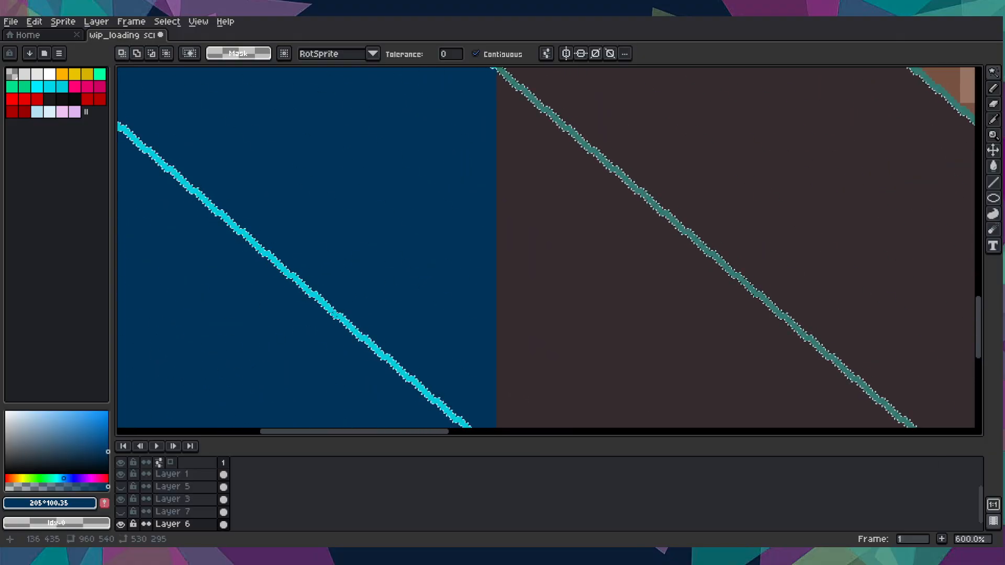
scroll(309, 330, up, 4)
scroll(403, 272, down, 4)
scroll(355, 321, up, 3)
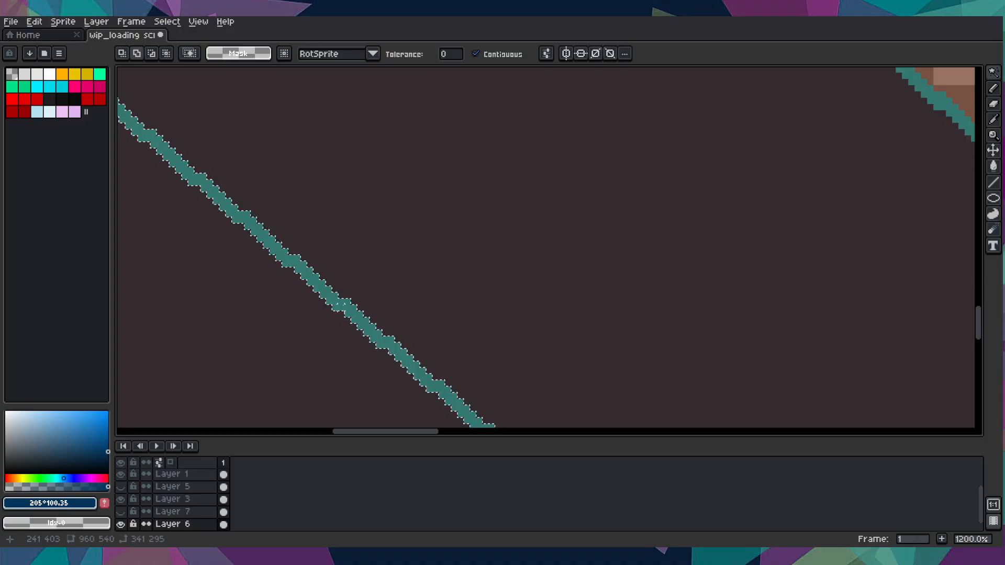
shift+click(397, 287)
shift+click(312, 324)
drag(517, 218, 199, 309)
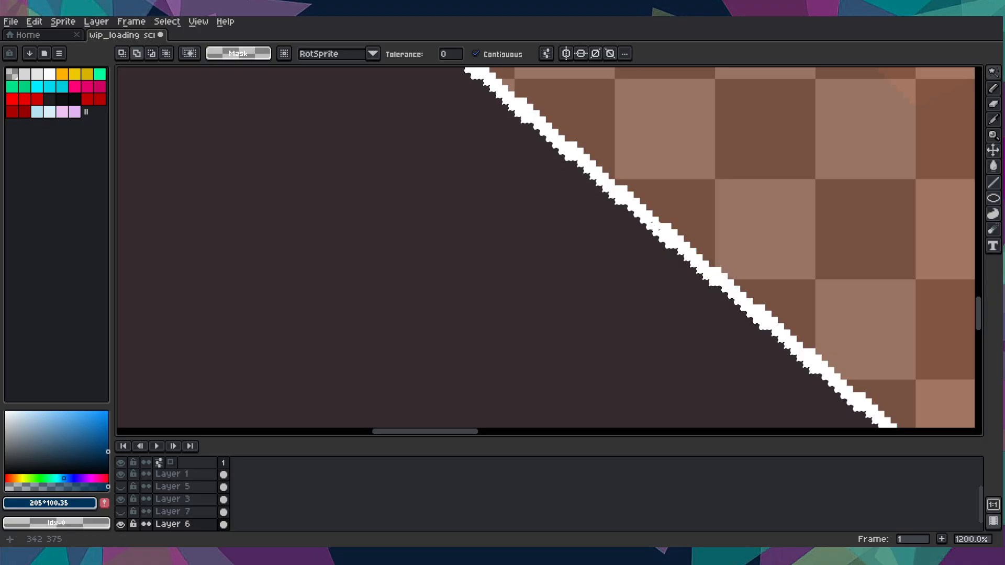
scroll(574, 275, down, 5)
scroll(407, 317, up, 5)
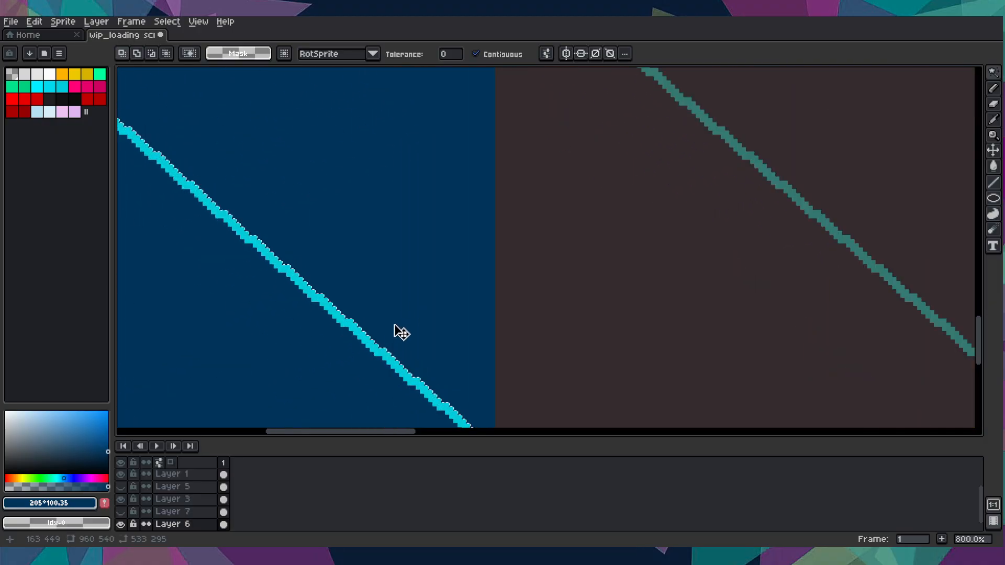
scroll(321, 353, down, 6)
drag(321, 352, 323, 333)
scroll(324, 334, down, 3)
scroll(449, 289, left, 5)
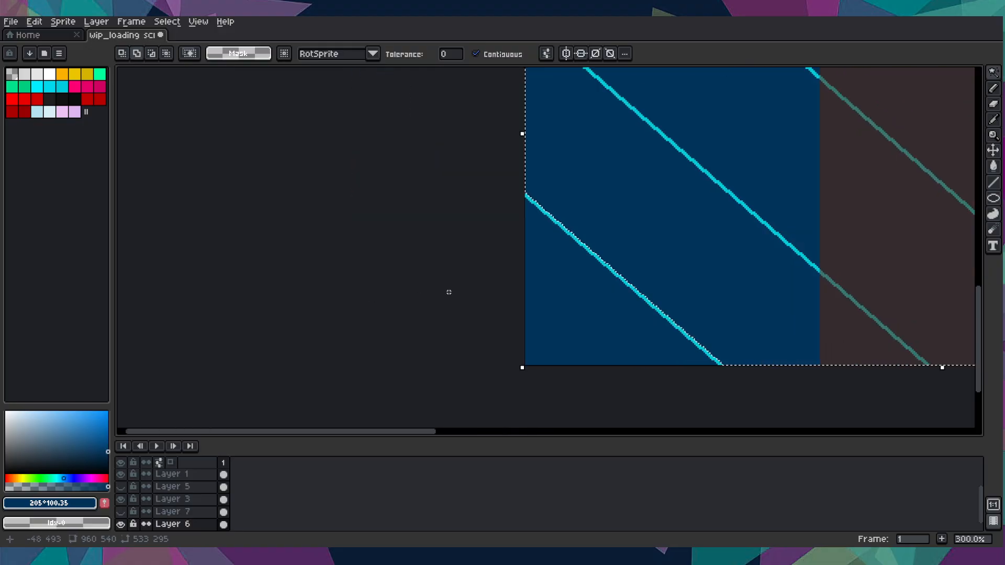
scroll(577, 298, up, 7)
shift+click(577, 298)
shift+click(679, 227)
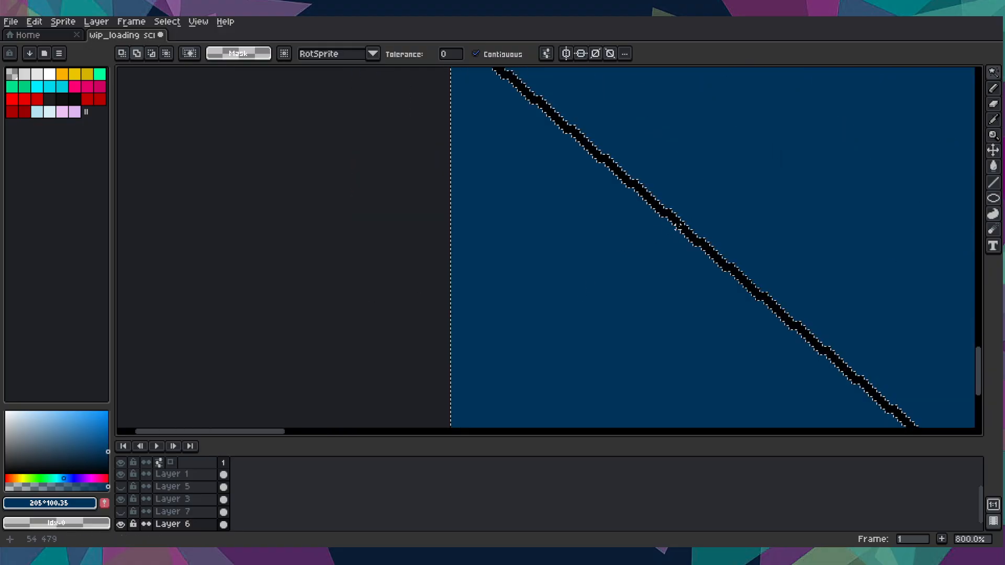
scroll(657, 243, down, 9)
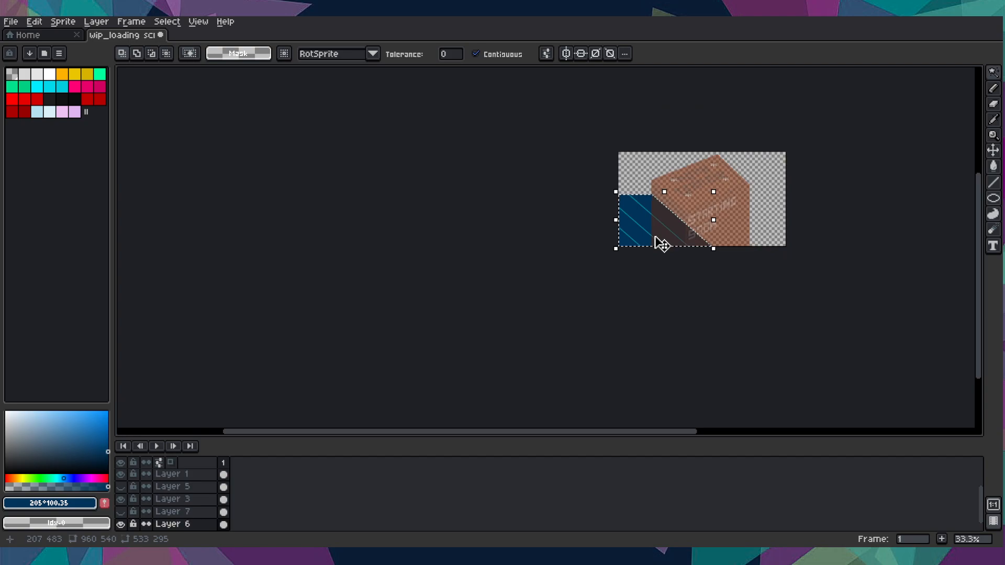
- Paste a copy of the striped block on Layer 6 and move it to position 443, 245
scroll(559, 246, up, 1)
scroll(559, 247, right, 1)
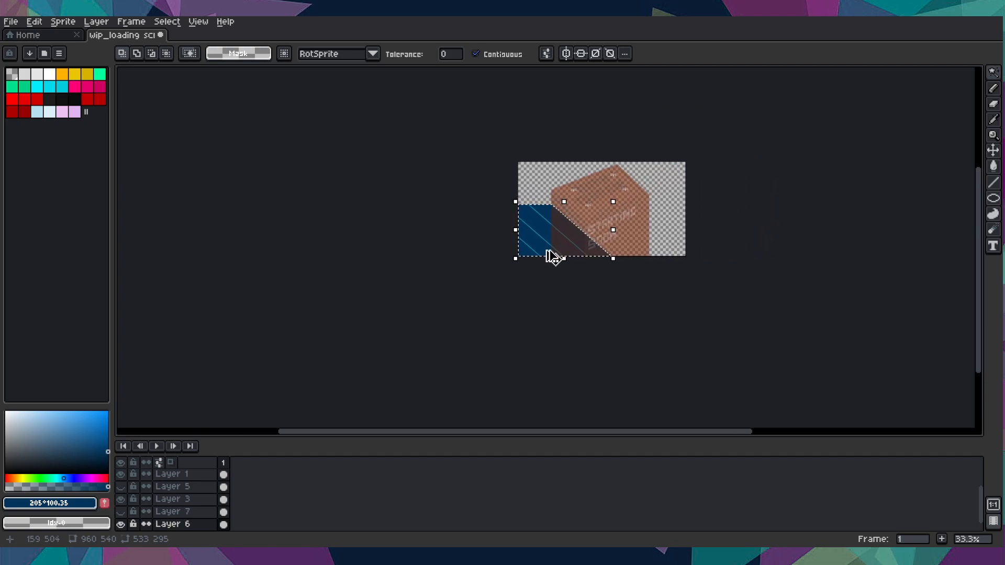
click(553, 257)
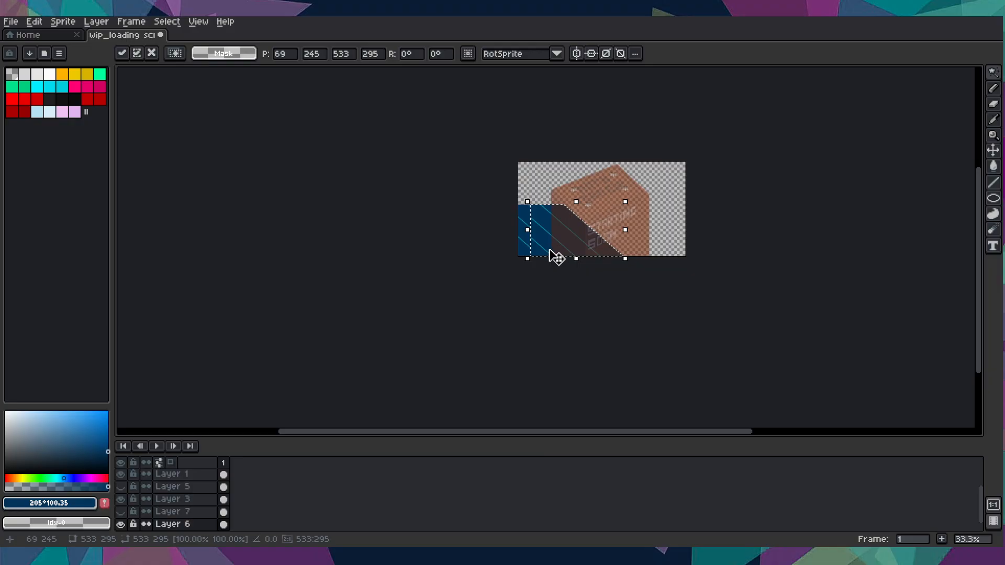
scroll(553, 241, up, 6)
scroll(561, 225, down, 3)
drag(561, 225, 756, 238)
scroll(752, 237, up, 3)
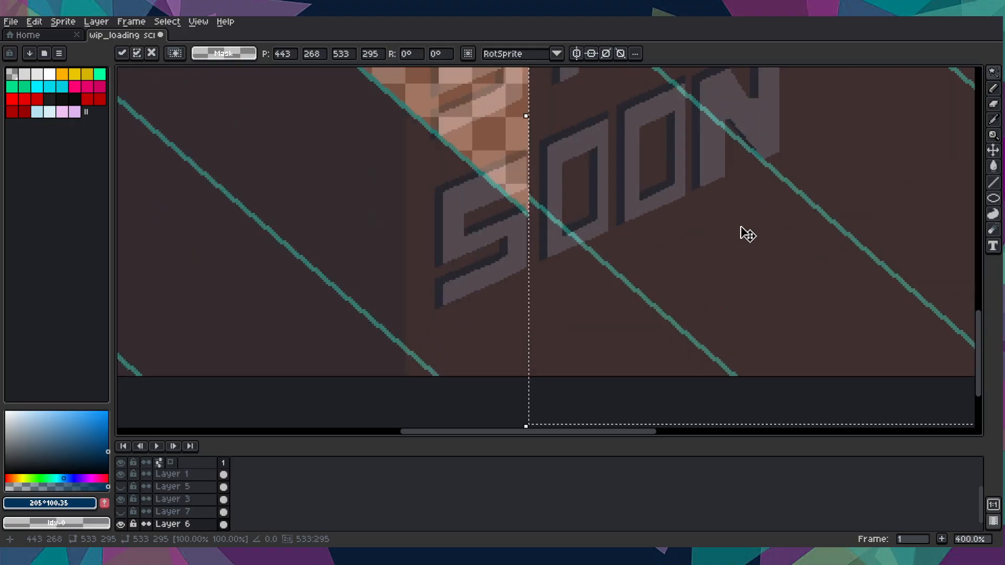
key(Up)
key(Up)
key(Up)
key(Up)
key(Up)
key(Up)
key(Up)
key(Up)
key(Up)
key(Up)
key(Up)
key(Up)
key(Up)
key(Up)
key(Up)
key(Up)
key(Up)
key(Up)
key(Up)
key(Up)
key(Up)
key(Up)
key(Up)
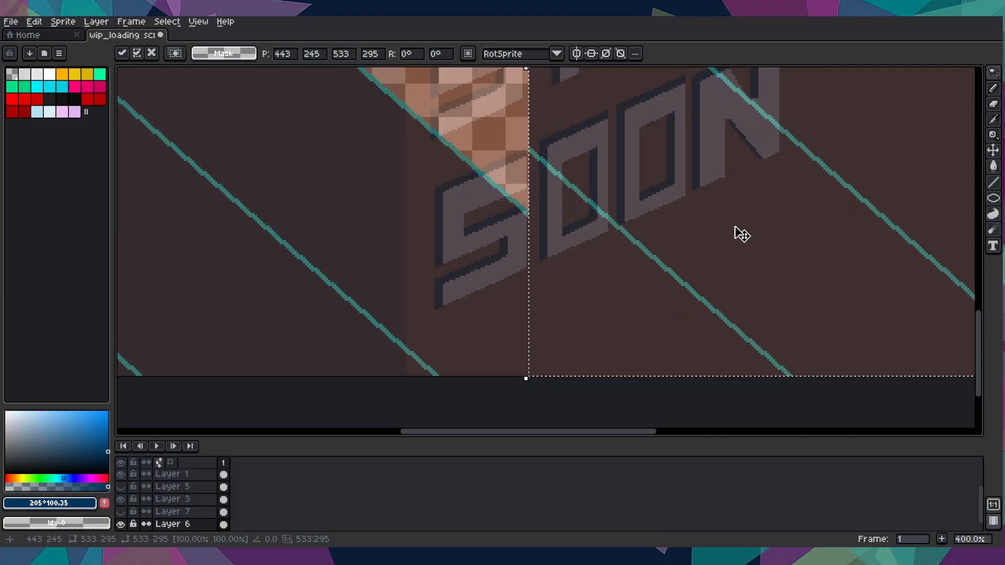
- Move the pasted striped block to X 407 so that its diagonals line up with the originals, and deselect
key(Left)
key(Left)
key(Left)
key(Left)
key(Left)
key(Left)
key(Left)
key(Left)
key(Left)
key(Left)
key(Left)
key(Left)
key(Left)
key(Left)
key(Left)
key(Left)
key(Left)
key(Left)
key(Left)
key(Left)
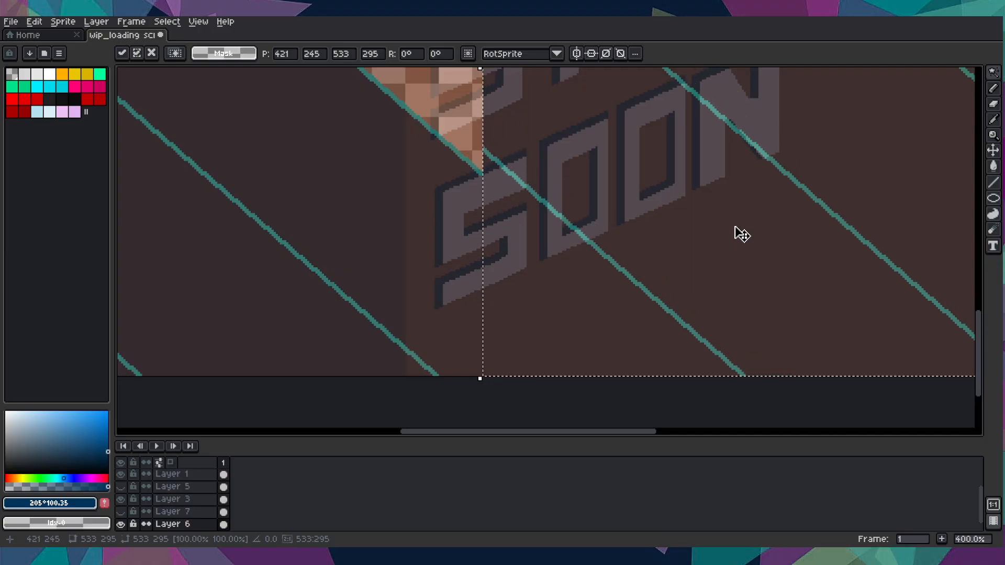
key(Left)
key(Left)
key(Left)
key(Left)
key(Left)
key(Left)
key(Left)
key(Left)
key(Left)
key(Left)
key(Left)
key(Left)
key(Left)
key(Left)
key(Left)
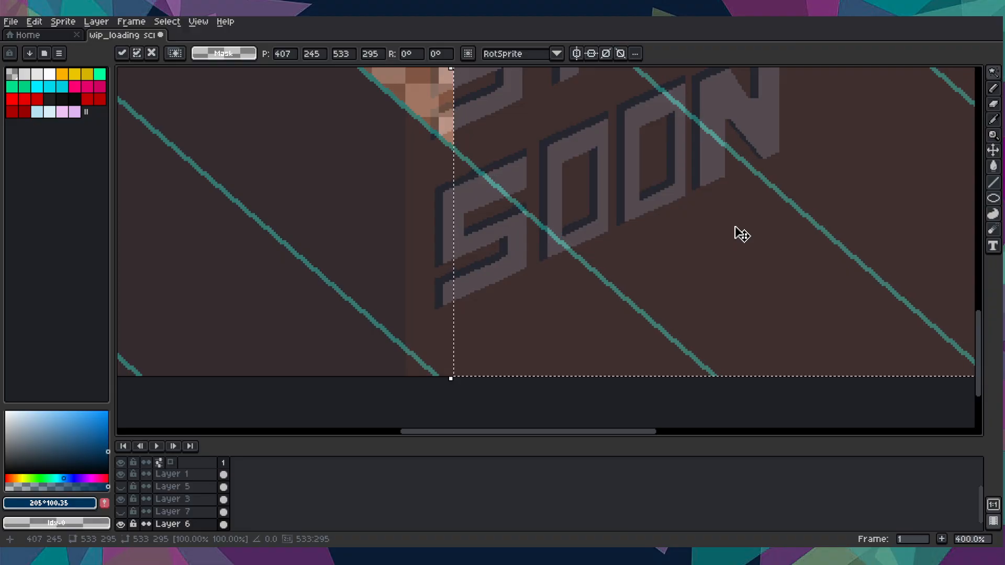
scroll(658, 191, up, 3)
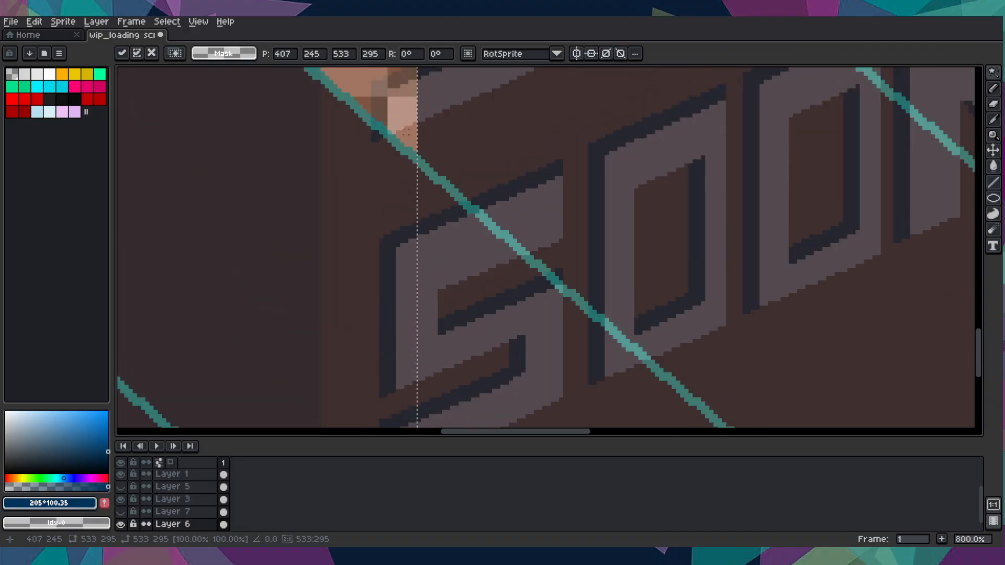
scroll(406, 139, up, 5)
scroll(415, 105, down, 10)
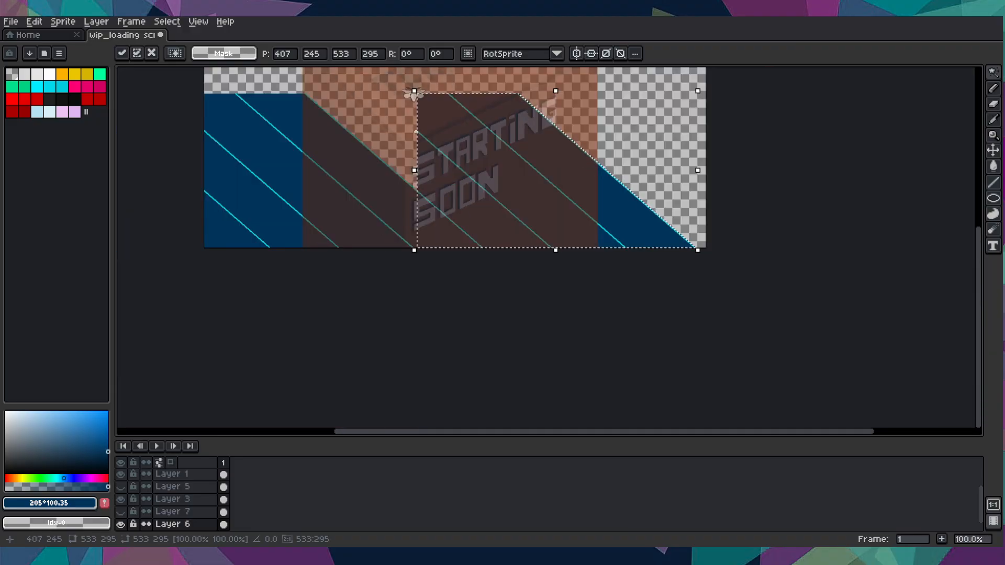
drag(788, 127, 781, 195)
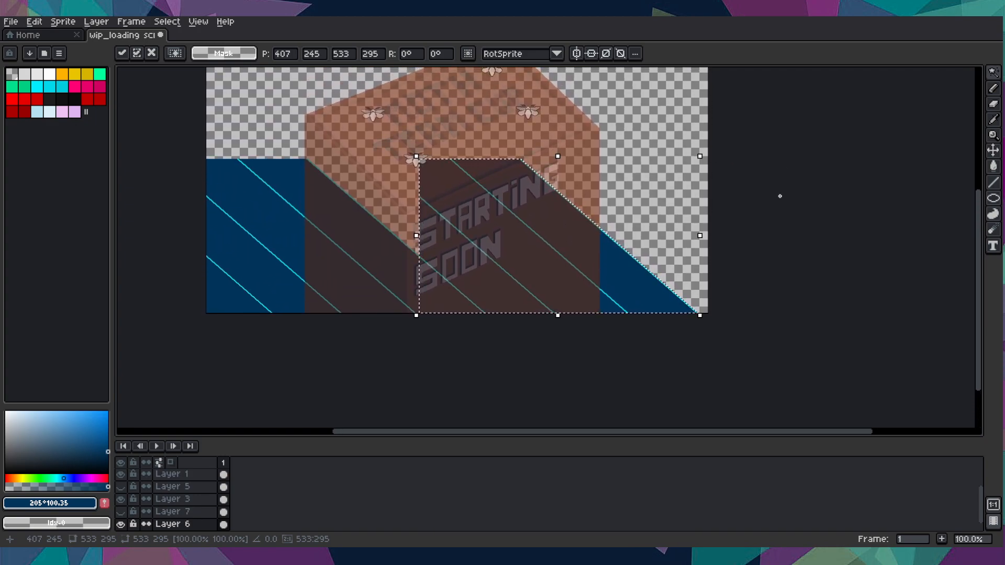
key(ctrl+d)
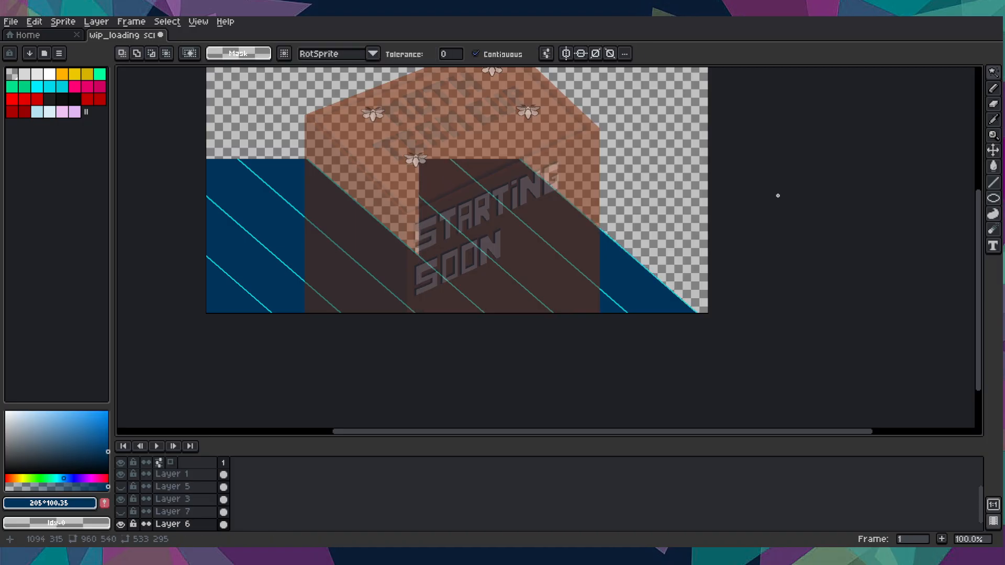
- Paste another copy of the striped block on Layer 6 and move it to position 545, 245
key(ctrl+v)
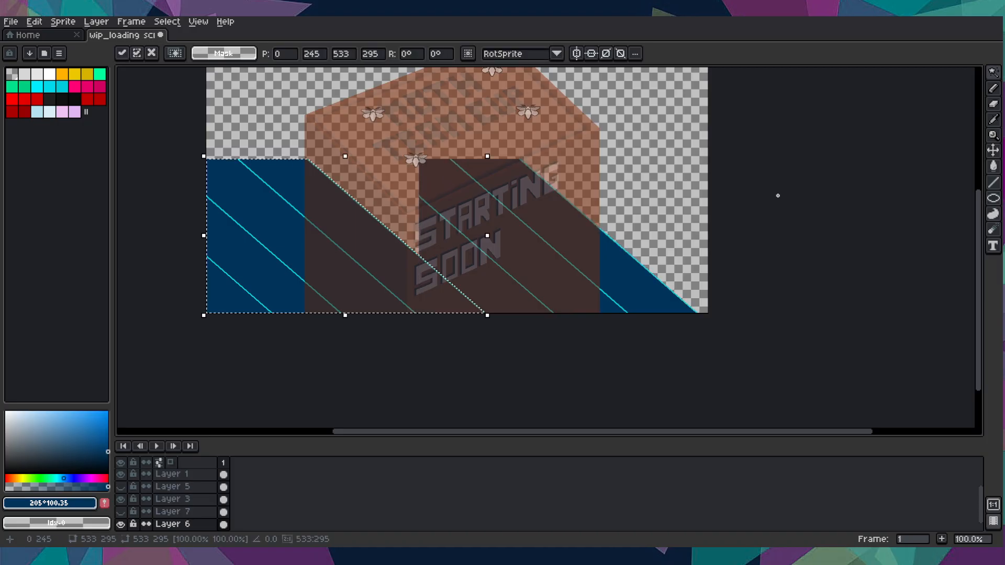
drag(341, 243, 624, 246)
scroll(624, 246, up, 2)
drag(767, 147, 864, 269)
key(Up)
key(Up)
key(Up)
key(Up)
key(Up)
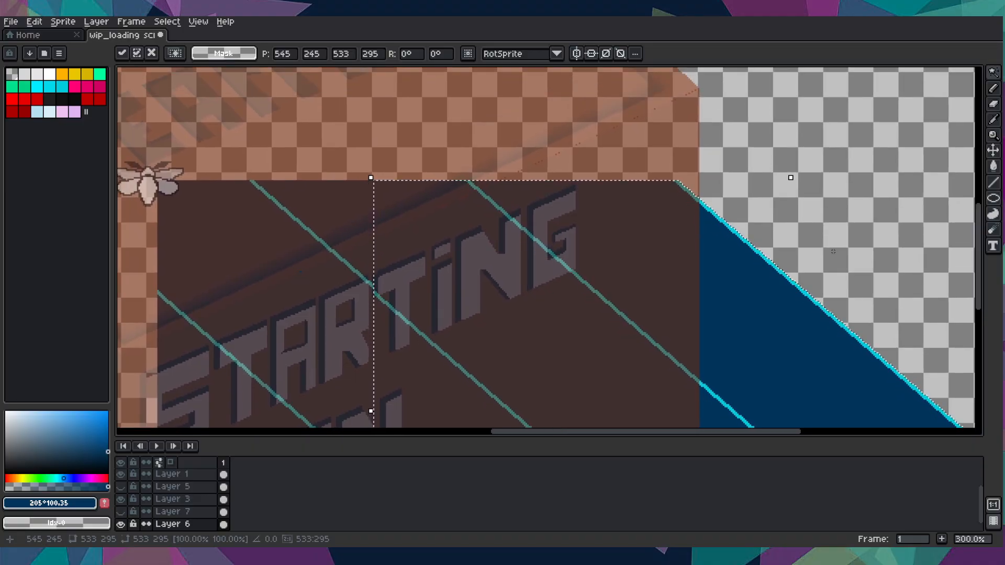
- Try to line up the pasted block's diagonals with the existing ones at position 540, 245
key(Left)
key(Left)
key(Left)
key(Left)
key(Left)
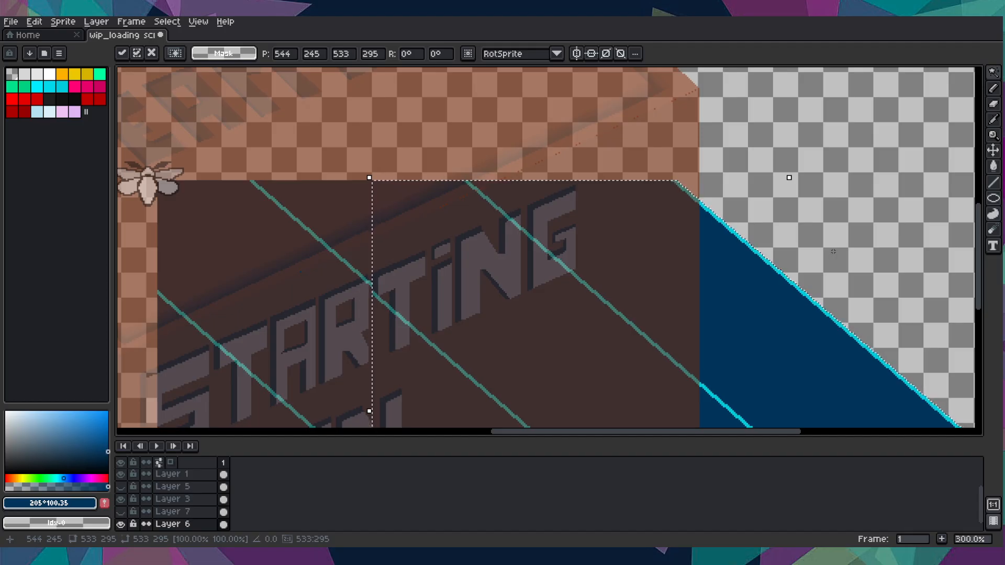
key(Left)
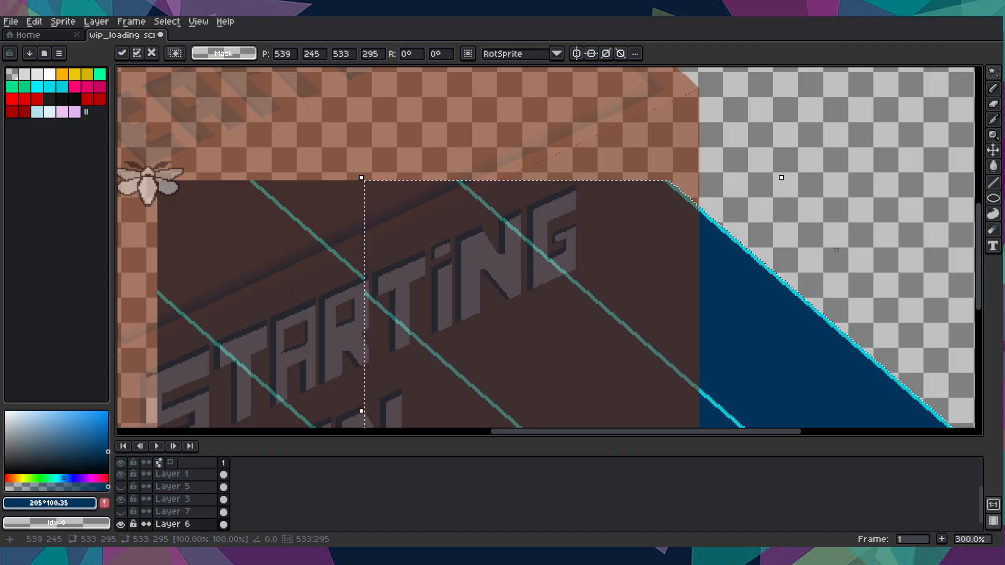
key(Down)
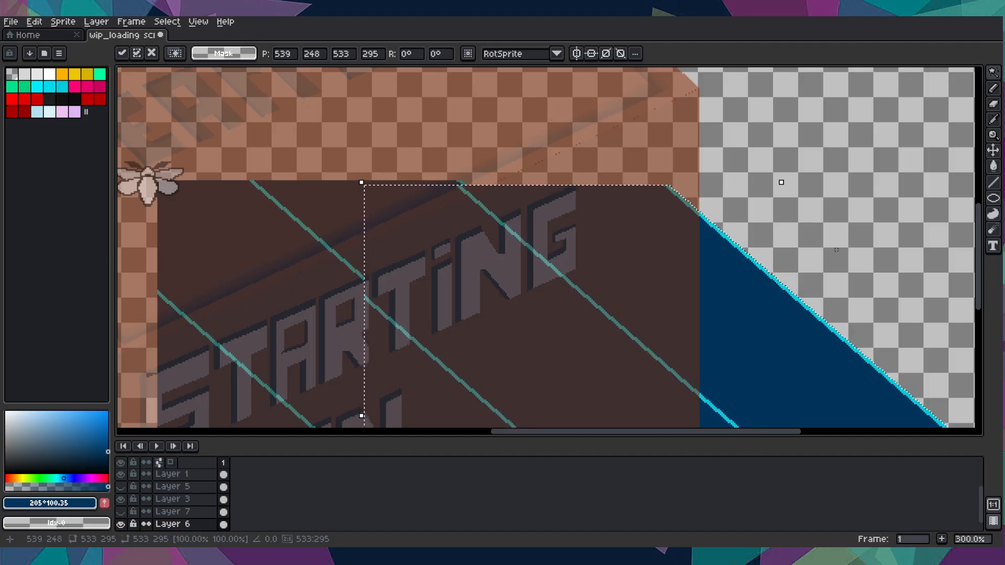
scroll(471, 131, up, 7)
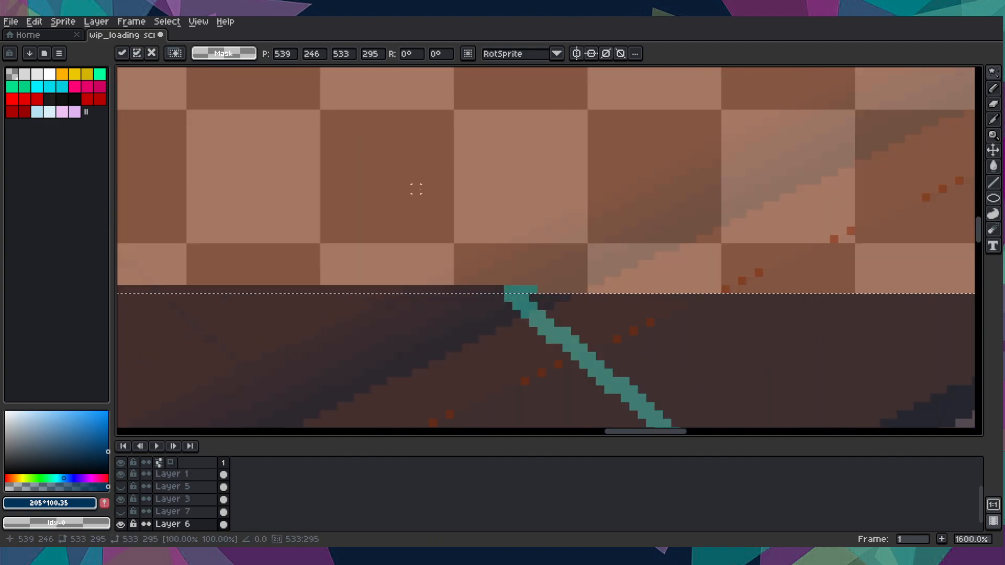
key(Right)
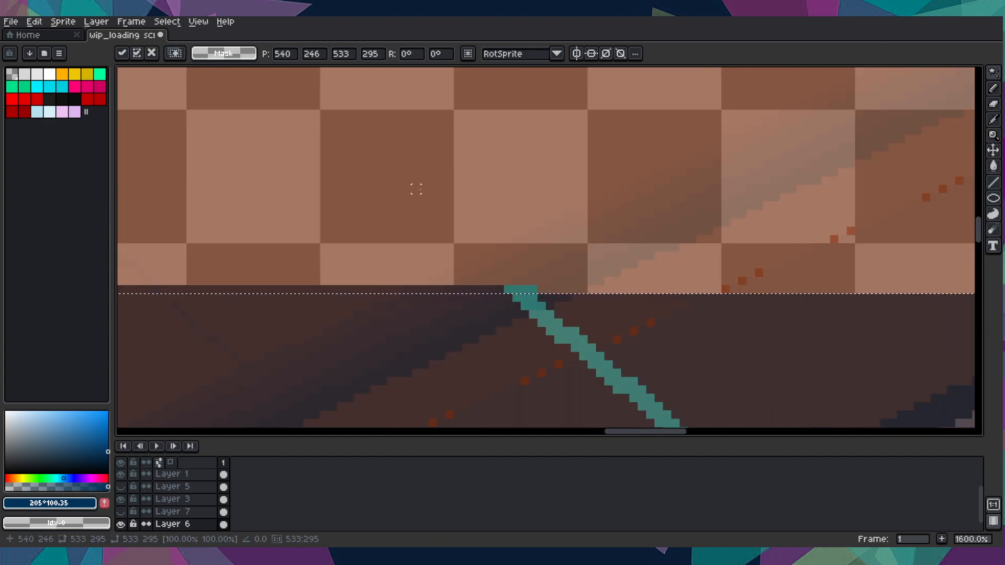
key(Right)
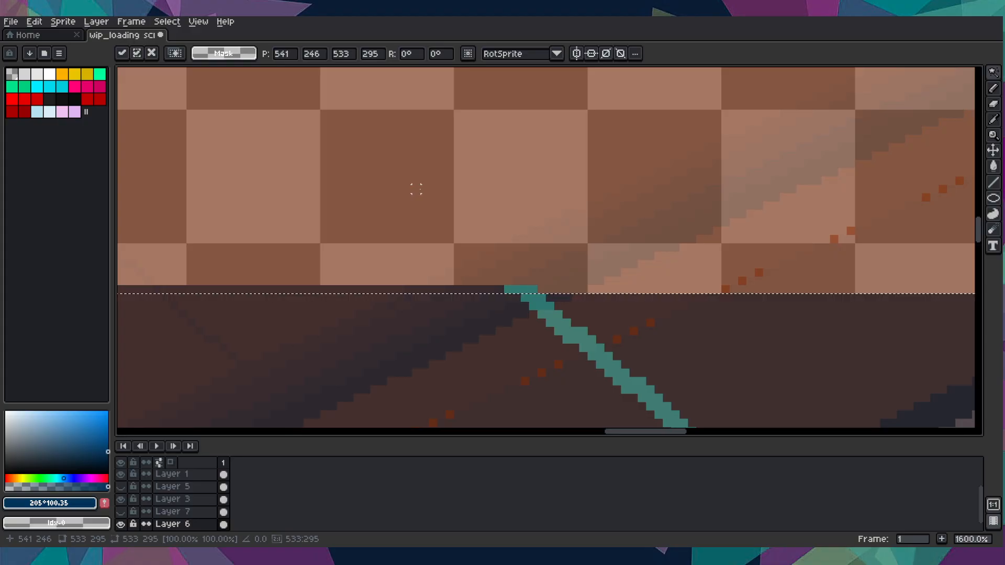
key(Up)
scroll(416, 189, down, 4)
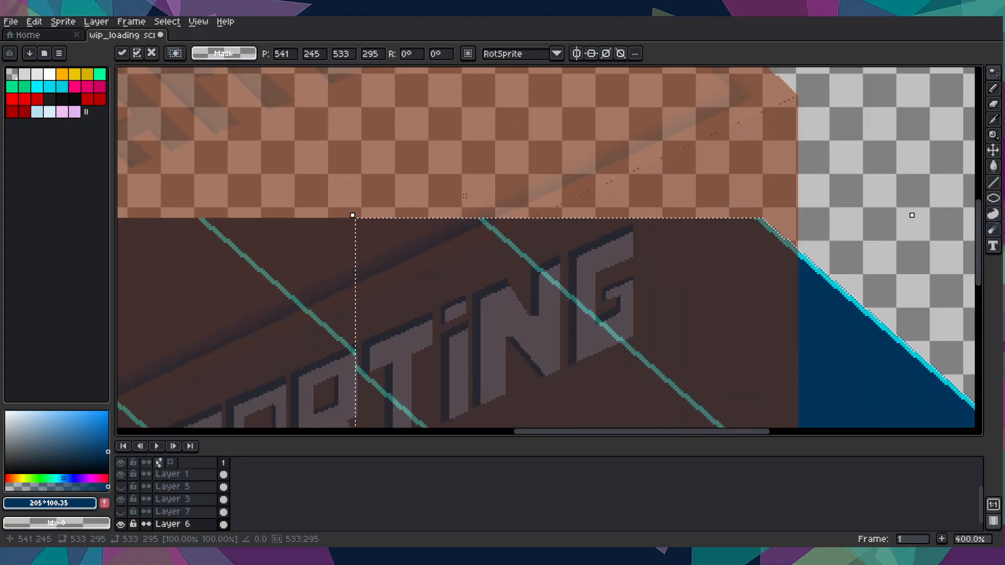
key(Left)
scroll(796, 203, down, 5)
scroll(796, 204, up, 1)
scroll(618, 281, up, 4)
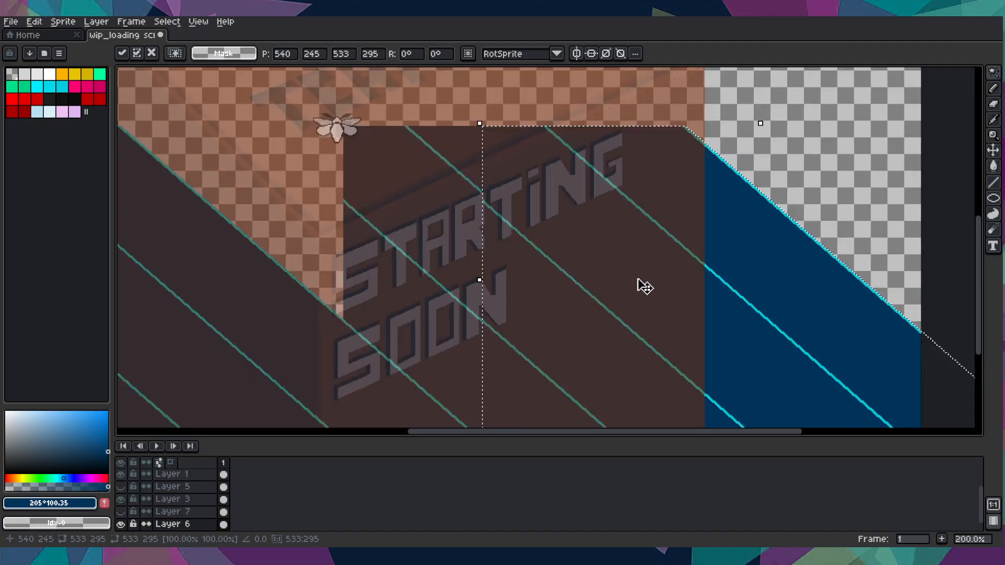
scroll(645, 287, down, 2)
- Move the pasted striped block over the canvas's right edge to position 840, 245
drag(645, 287, 810, 291)
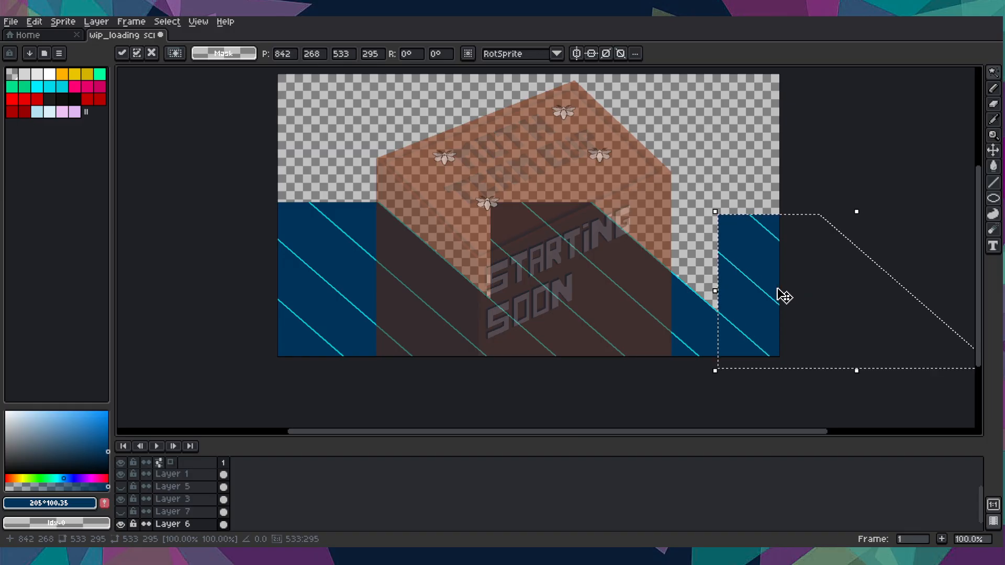
key(Up)
key(Up)
key(Up)
key(Up)
key(Up)
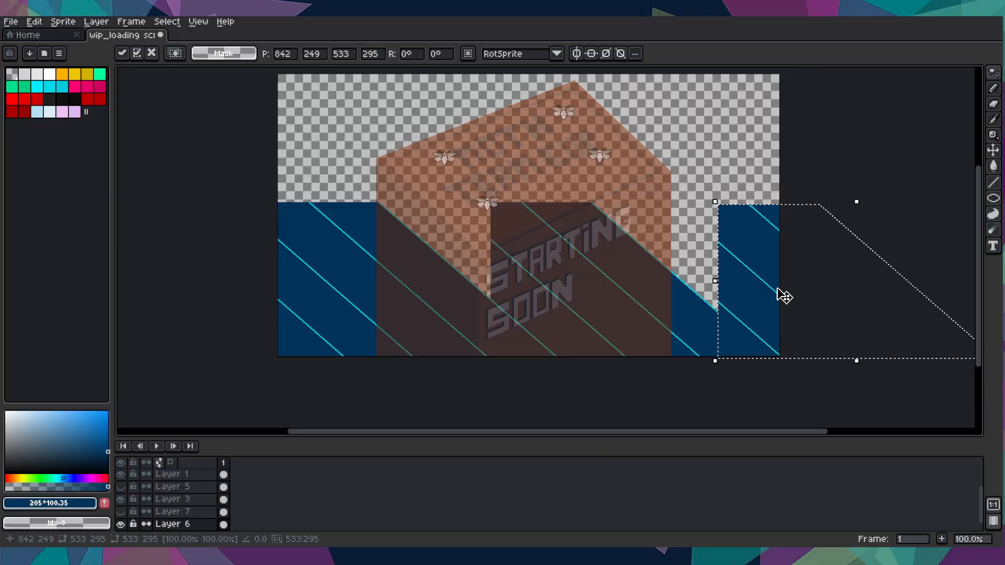
drag(835, 299, 821, 81)
key(Up)
key(Up)
key(Up)
key(Left)
key(Left)
key(Left)
key(Left)
key(Left)
key(Left)
key(Left)
key(Left)
key(Left)
key(Left)
key(Left)
key(Left)
key(Left)
key(Left)
key(Left)
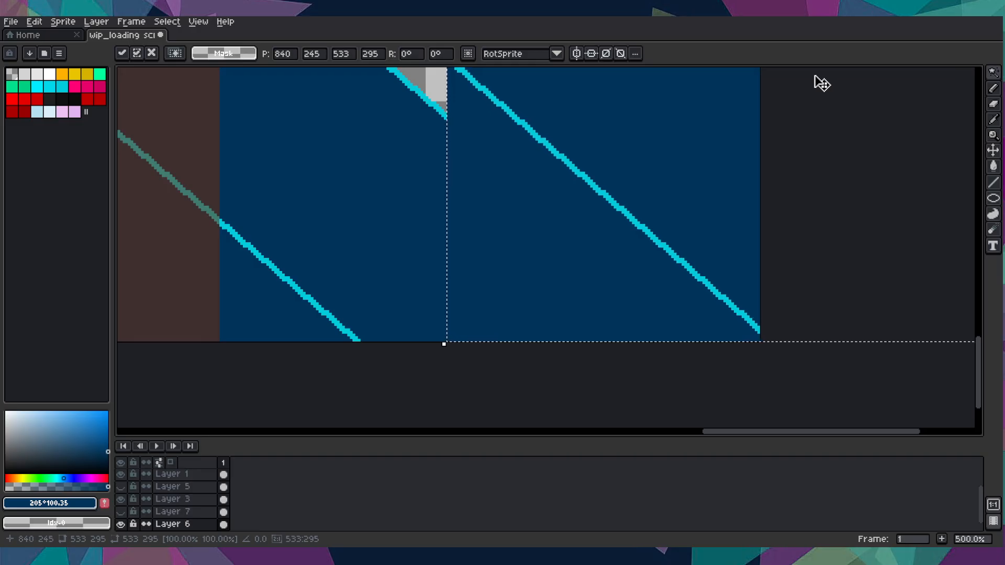
- Shift the pasted striped block to X 814 so that its diagonal continues the existing one, and deselect
drag(821, 83, 848, 166)
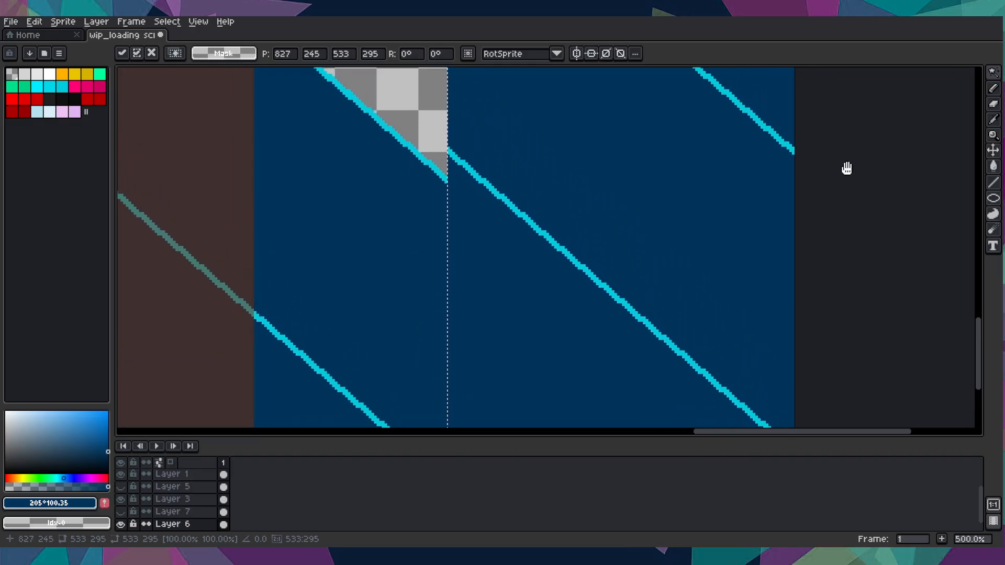
key(Left)
key(Left)
key(Left)
key(Left)
key(Left)
key(Left)
key(Left)
key(Left)
key(Left)
key(Left)
key(Left)
key(Left)
key(Left)
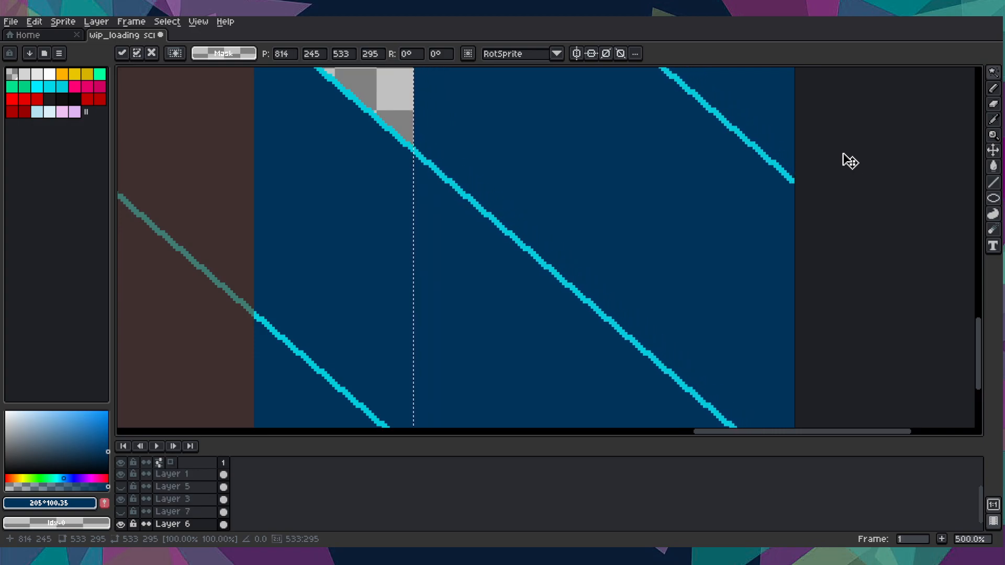
scroll(843, 160, down, 5)
drag(833, 154, 782, 191)
key(ctrl+d)
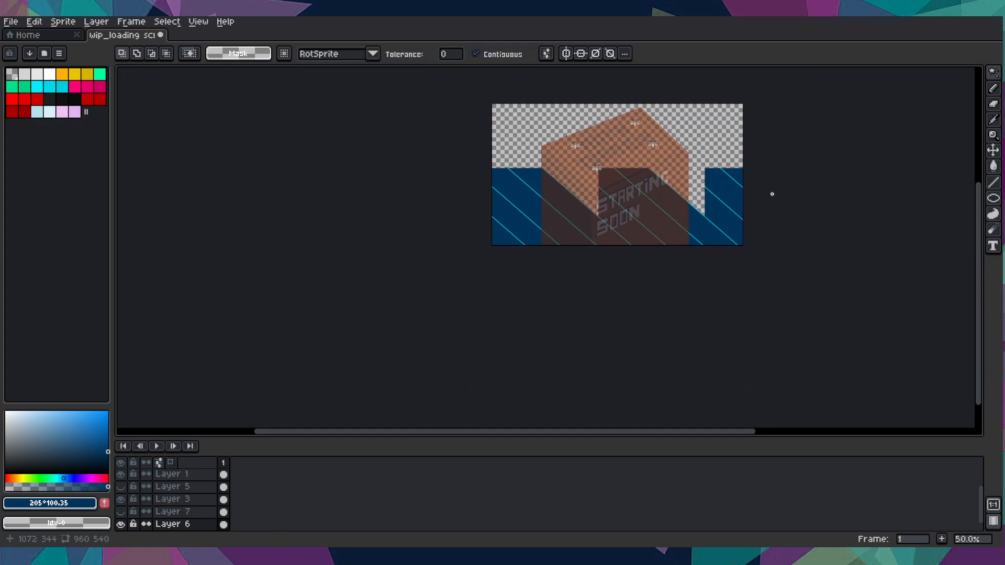
scroll(691, 194, up, 3)
scroll(686, 201, down, 2)
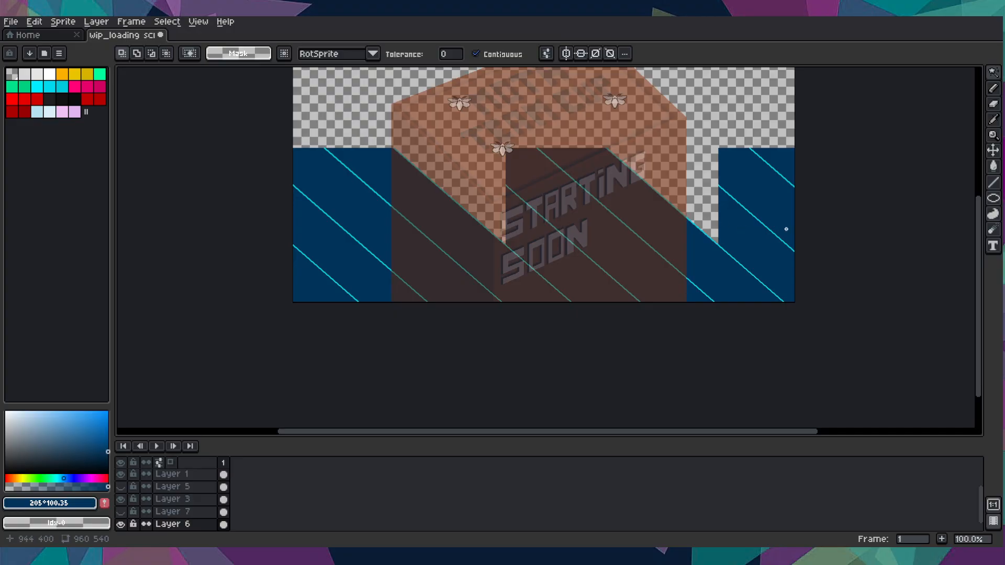
- Pick the dark blue #003359 from the newly pasted block as the drawing colour
scroll(770, 230, up, 3)
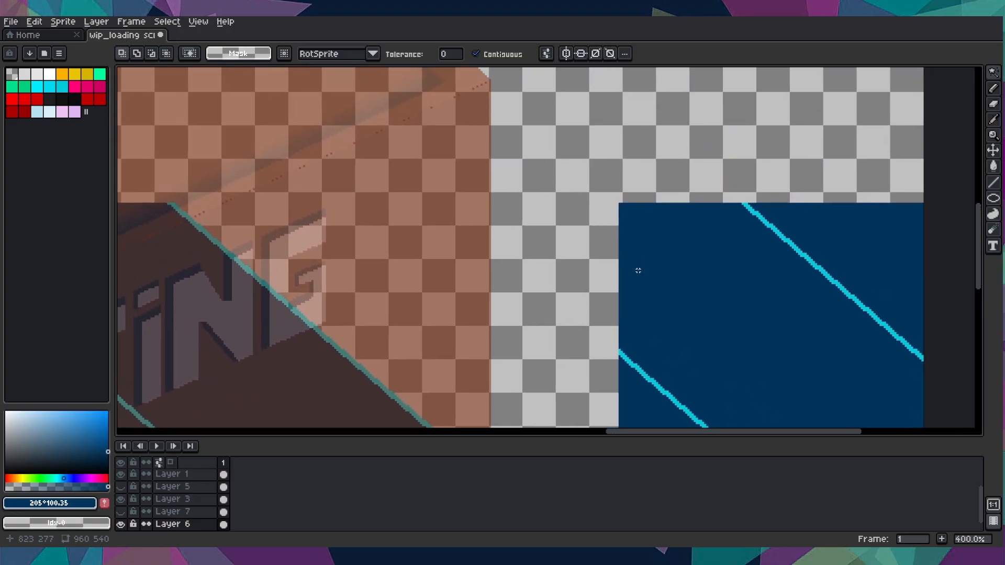
scroll(640, 267, up, 1)
key(i)
click(643, 260)
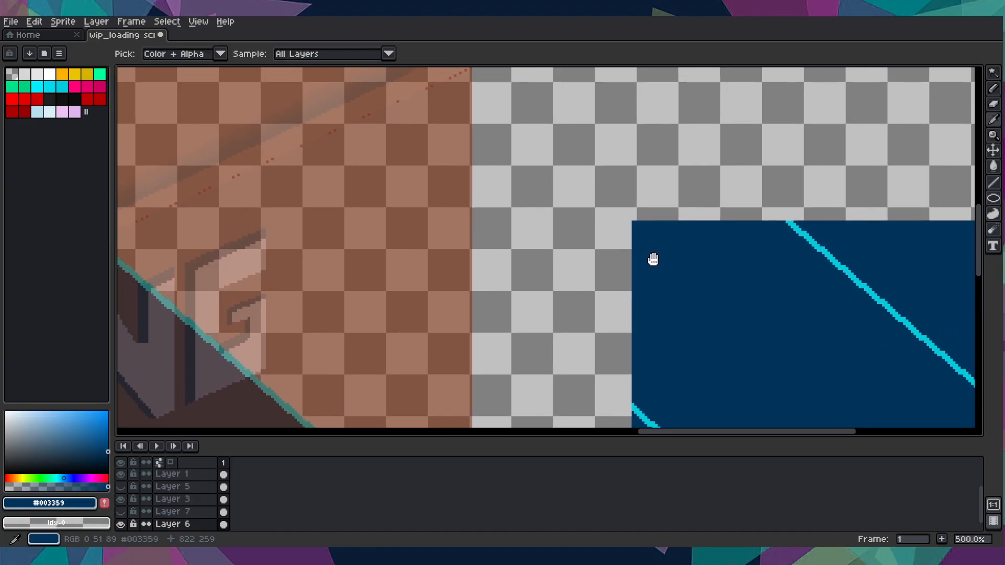
scroll(661, 256, down, 3)
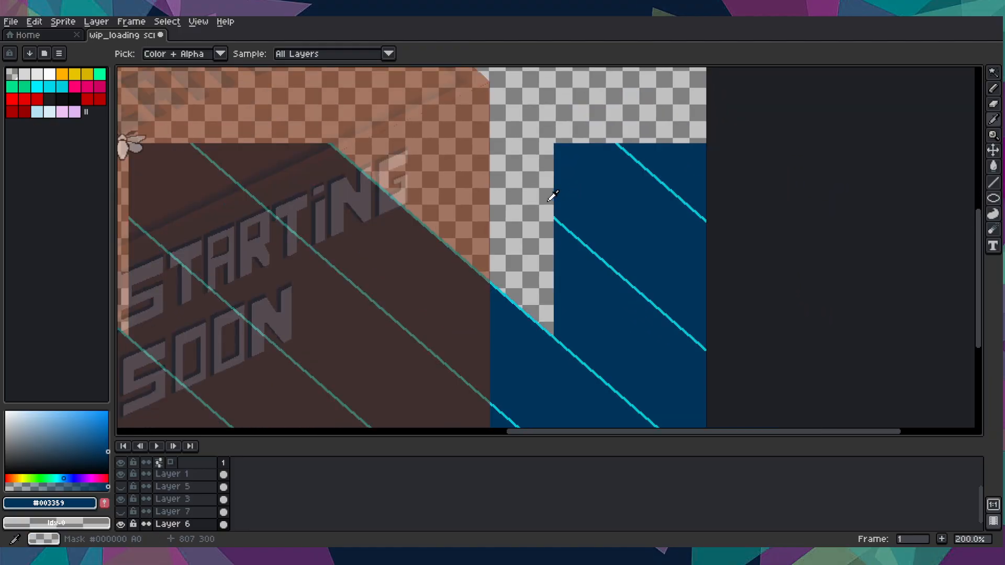
scroll(658, 166, up, 2)
mouse_move(658, 166)
mouse_down()
mouse_move(588, 173)
mouse_move(541, 197)
mouse_up()
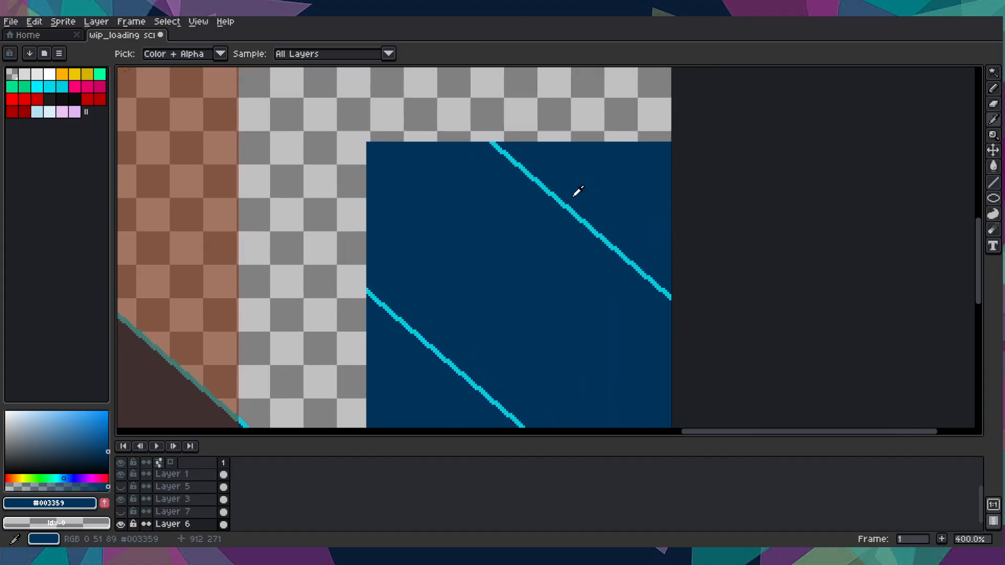
scroll(574, 196, up, 1)
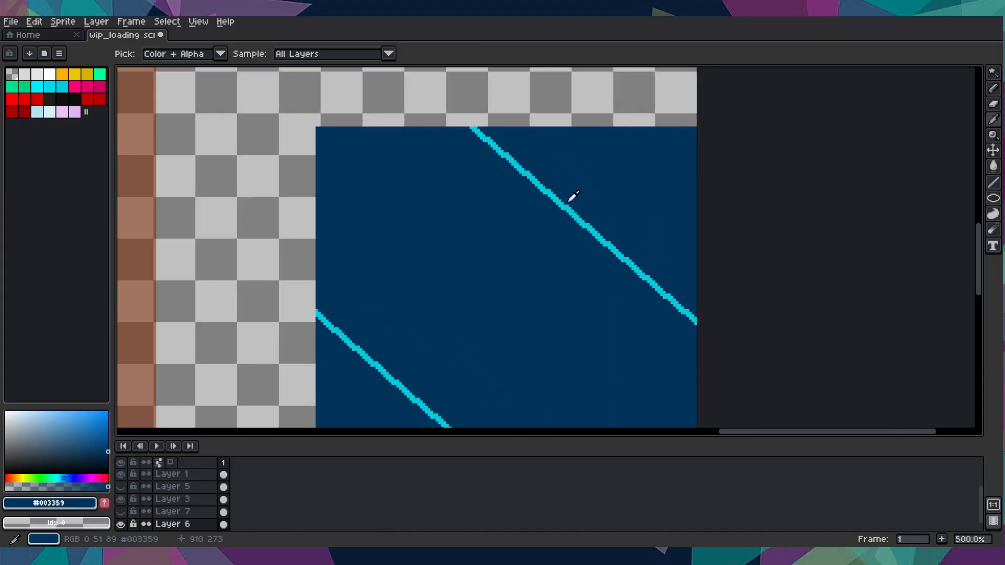
- Select the upper-right cyan diagonal of the new block with the Magic Wand and copy it
key(w)
scroll(568, 199, up, 4)
click(550, 216)
scroll(552, 218, down, 4)
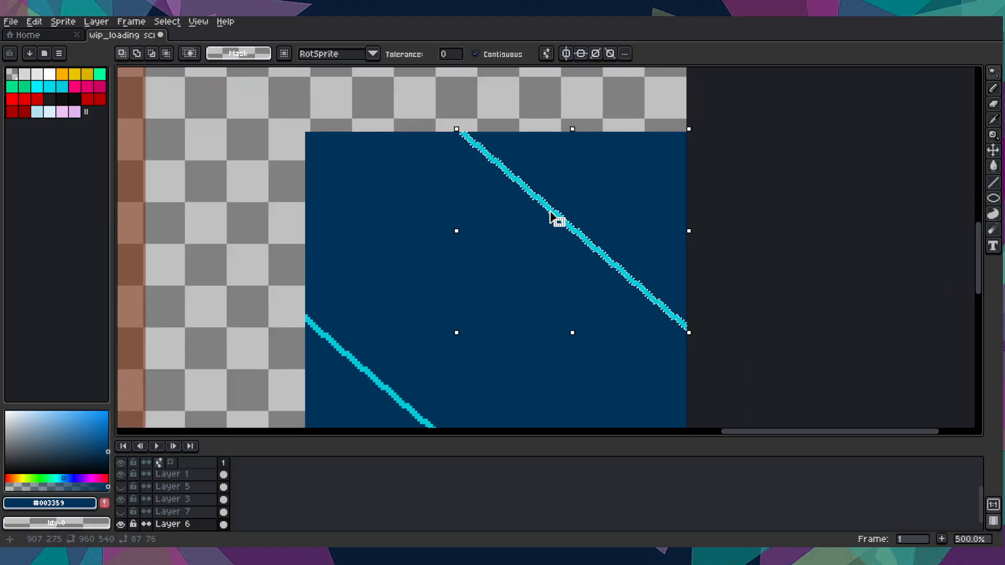
drag(453, 299, 640, 253)
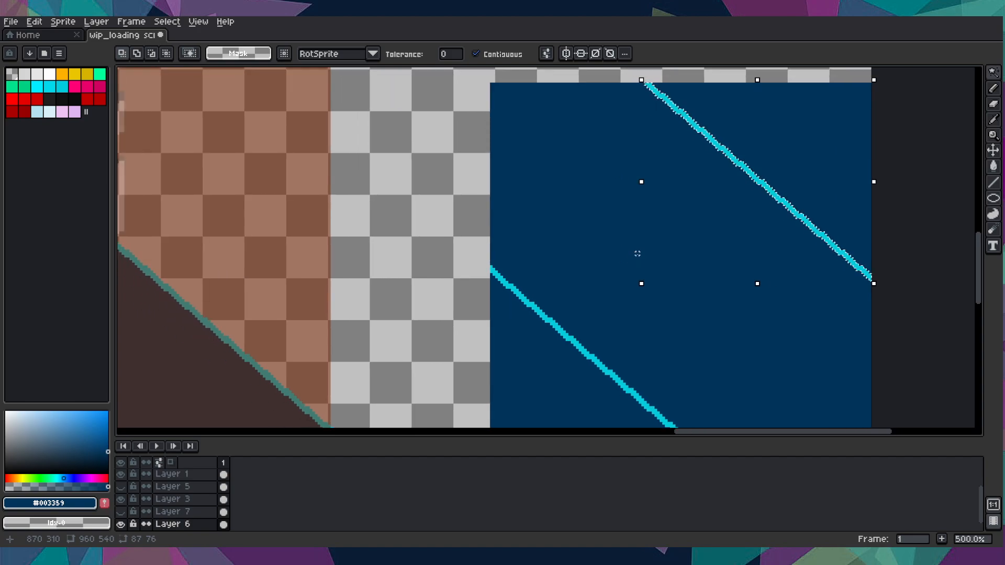
click(638, 254)
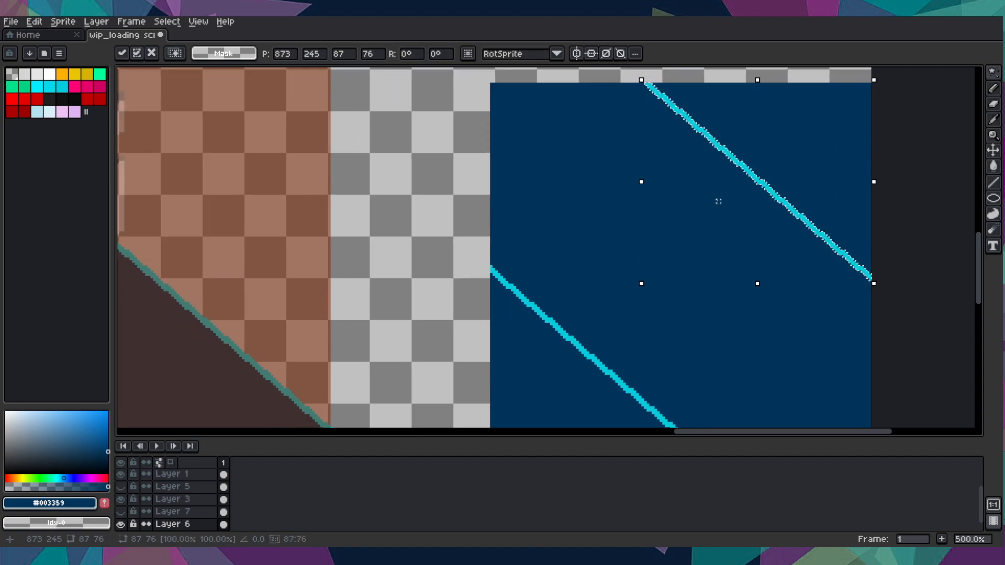
click(612, 243)
click(572, 251)
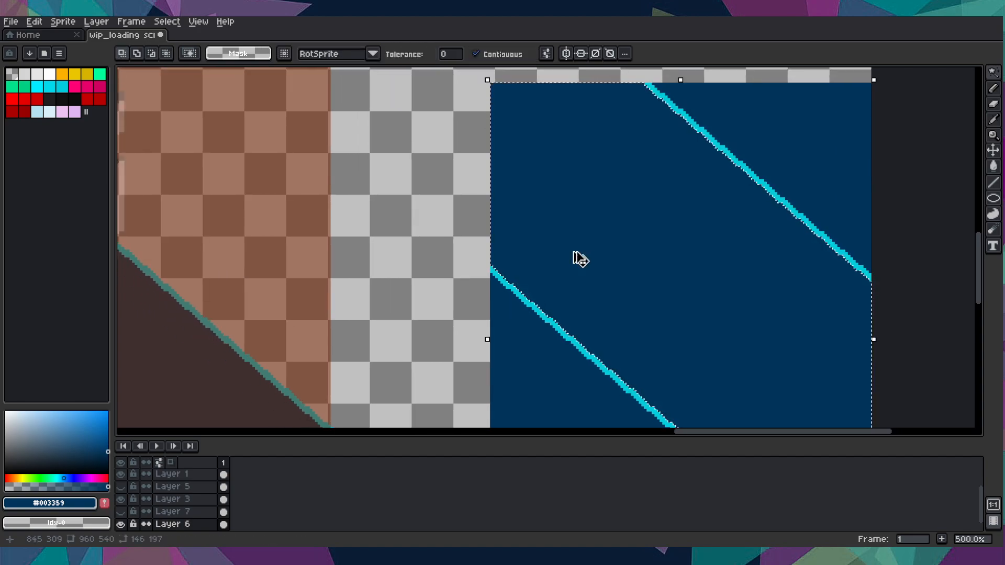
key(ctrl+d)
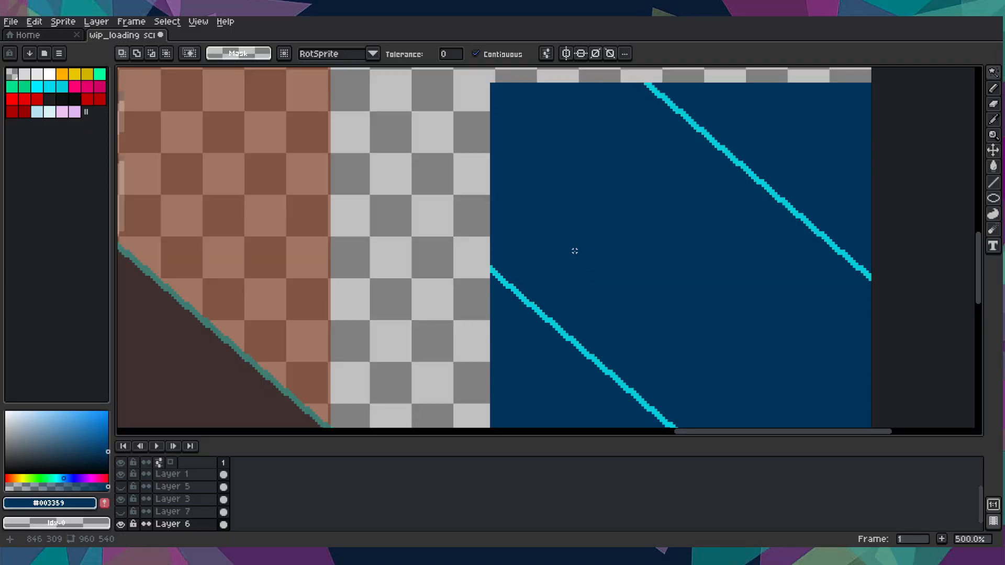
click(575, 250)
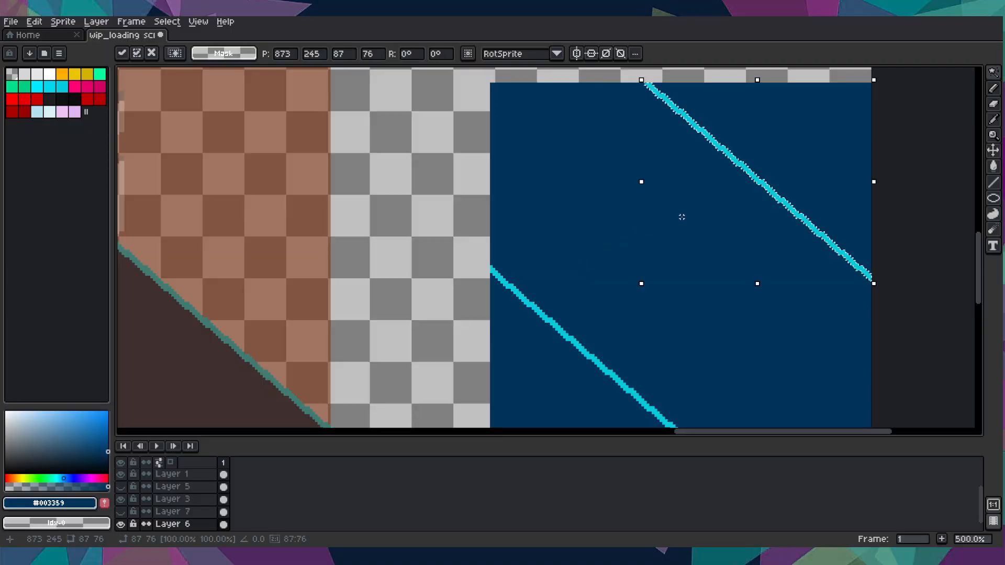
key(Delete)
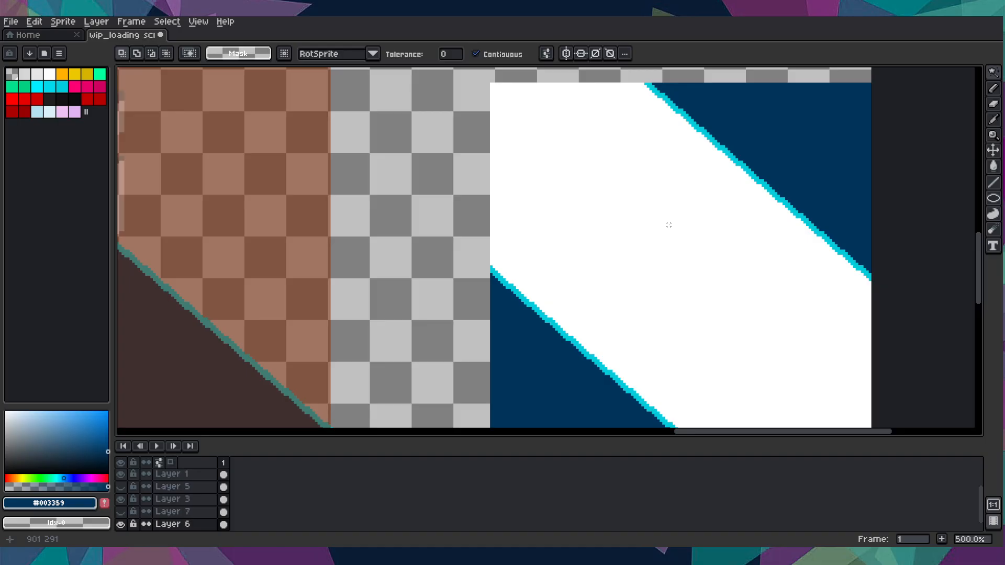
key(ctrl+z)
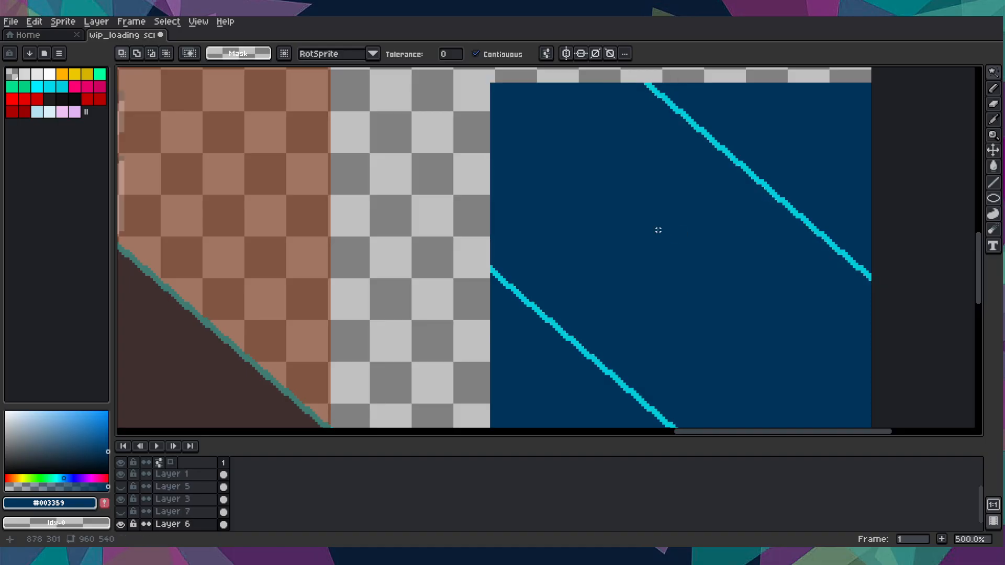
- Paste the copied cyan diagonal, move it to position 731, 245 so that it extends the lower diagonal across the gap, and deselect
drag(745, 175, 385, 178)
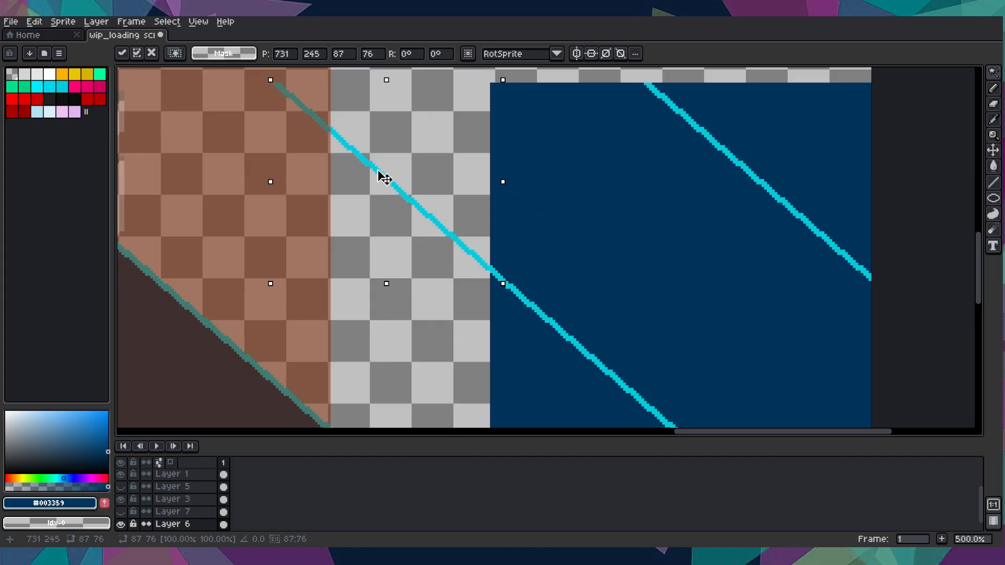
drag(576, 122, 678, 191)
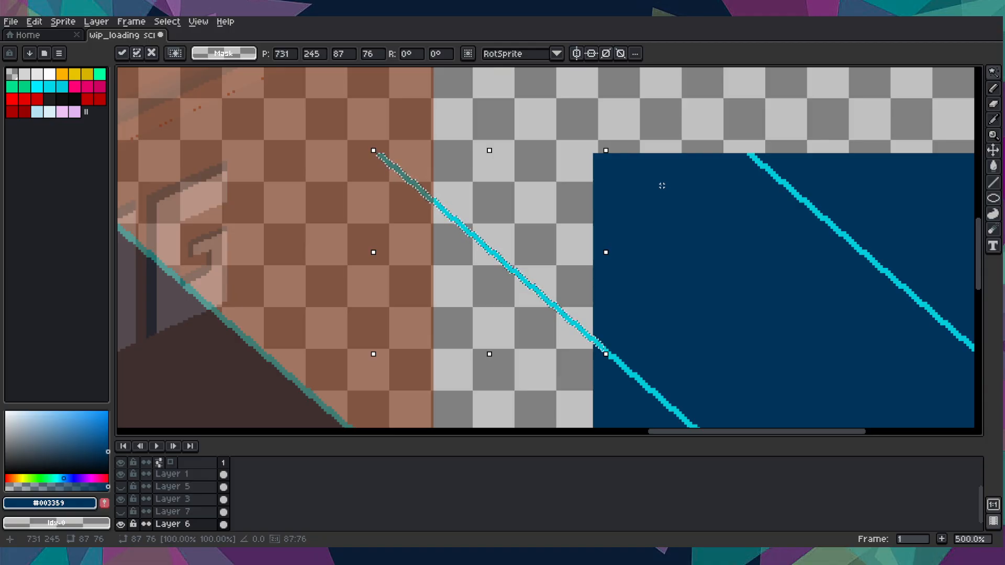
key(ctrl+d)
- Draw a horizontal 1 px dark blue line from the block's top-left corner to the top end of the added cyan diagonal
key(i)
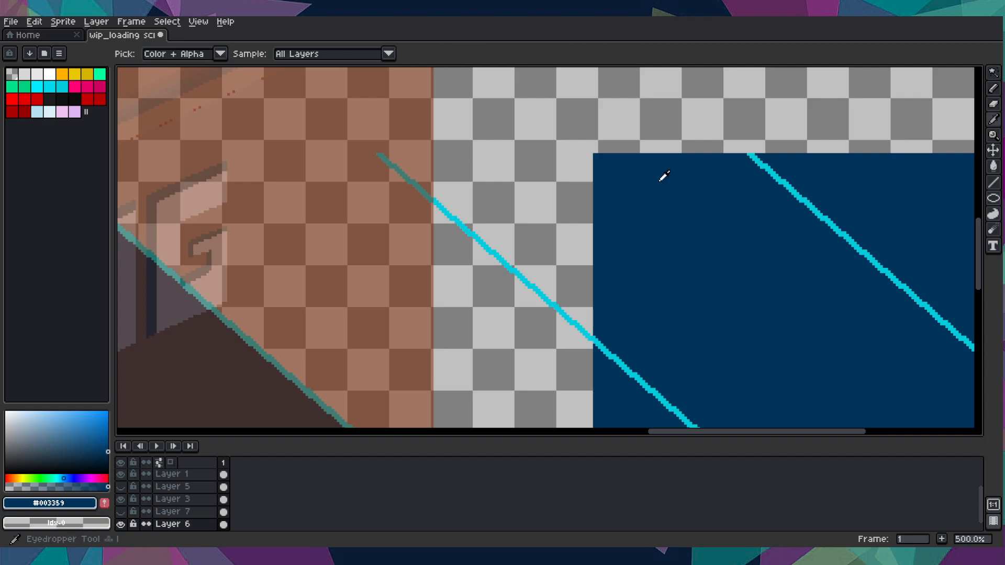
scroll(647, 174, up, 4)
key(l)
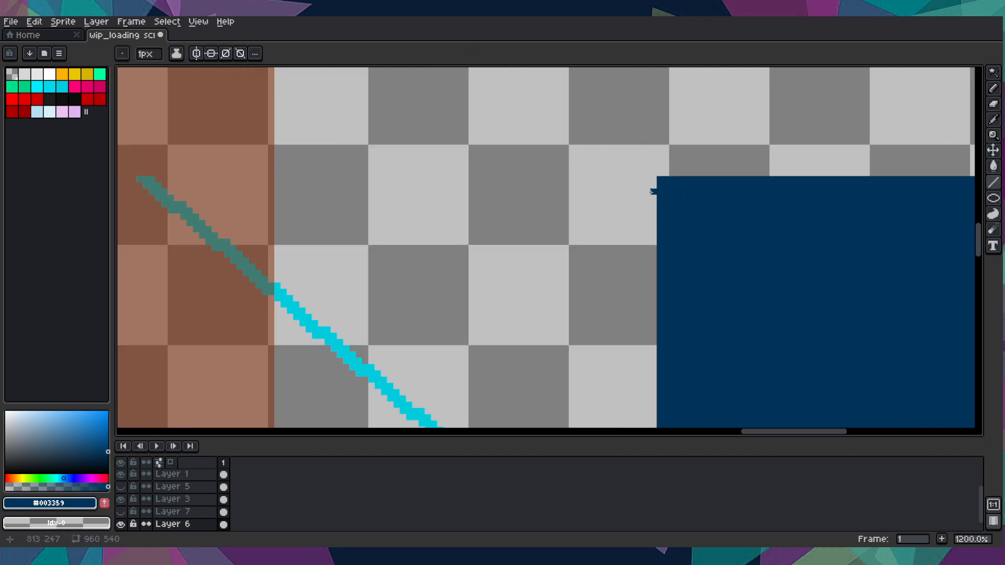
drag(652, 180, 157, 178)
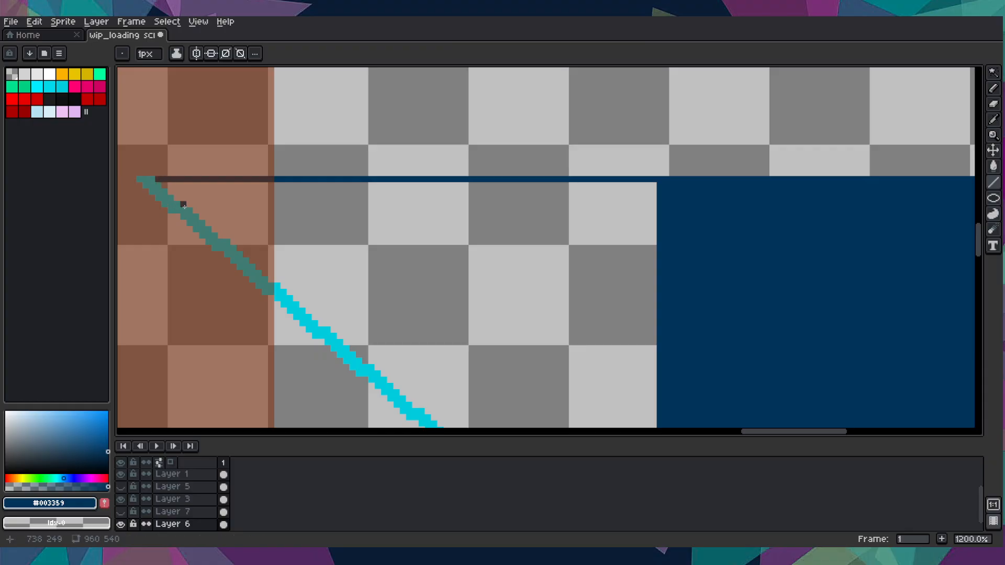
- Fill the two transparent areas on either side of the added cyan diagonal beside the right block with dark blue #003359
scroll(265, 218, down, 4)
mouse_move(265, 218)
mouse_down()
mouse_move(595, 209)
mouse_move(126, 202)
mouse_move(202, 188)
mouse_move(130, 167)
mouse_move(157, 176)
mouse_move(148, 188)
mouse_move(481, 168)
mouse_move(307, 67)
mouse_move(297, 147)
mouse_up()
scroll(595, 209, up, 4)
scroll(190, 191, down, 4)
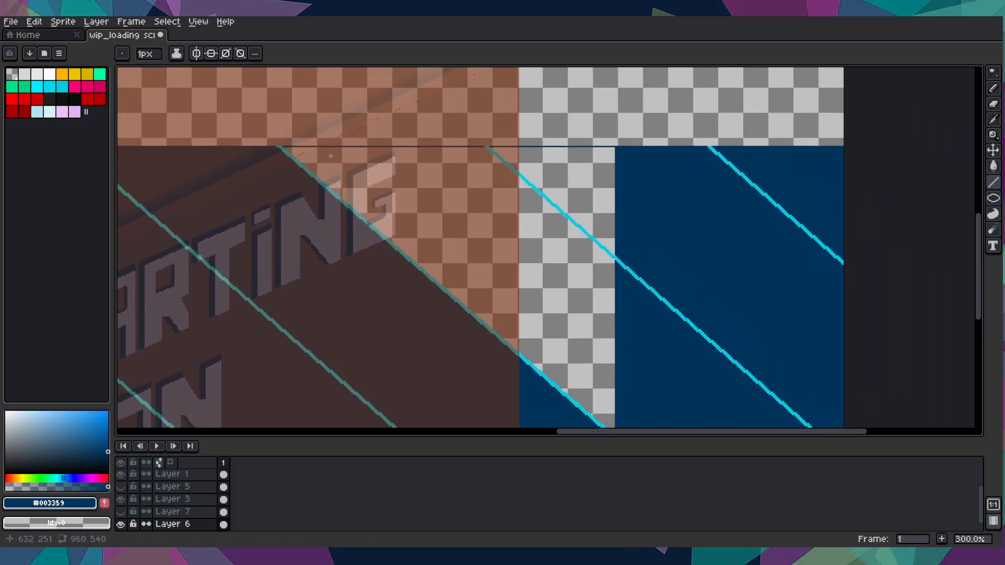
key(g)
click(509, 190)
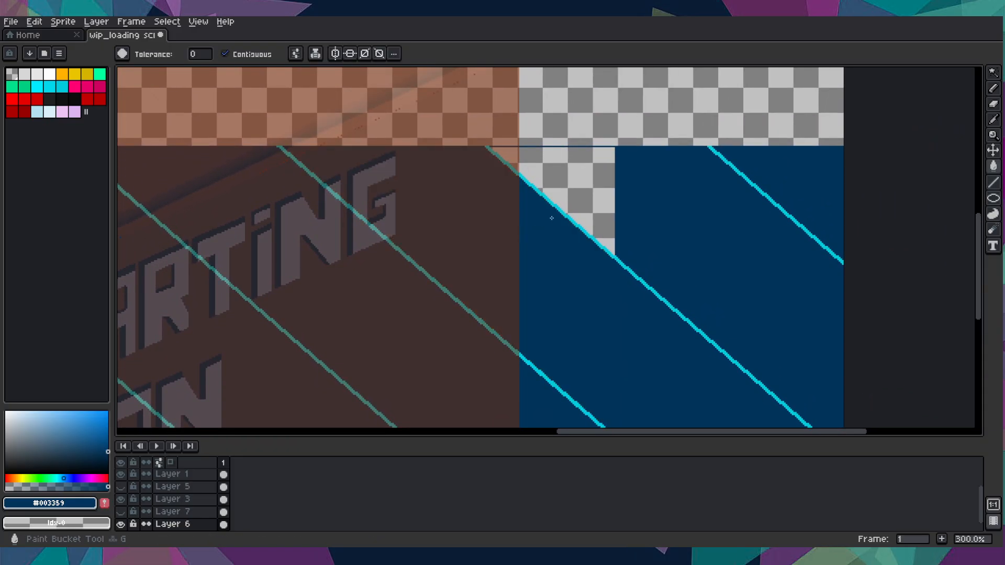
click(586, 193)
- Check the complete artwork with all layers in the preview, then close the preview
scroll(585, 193, down, 5)
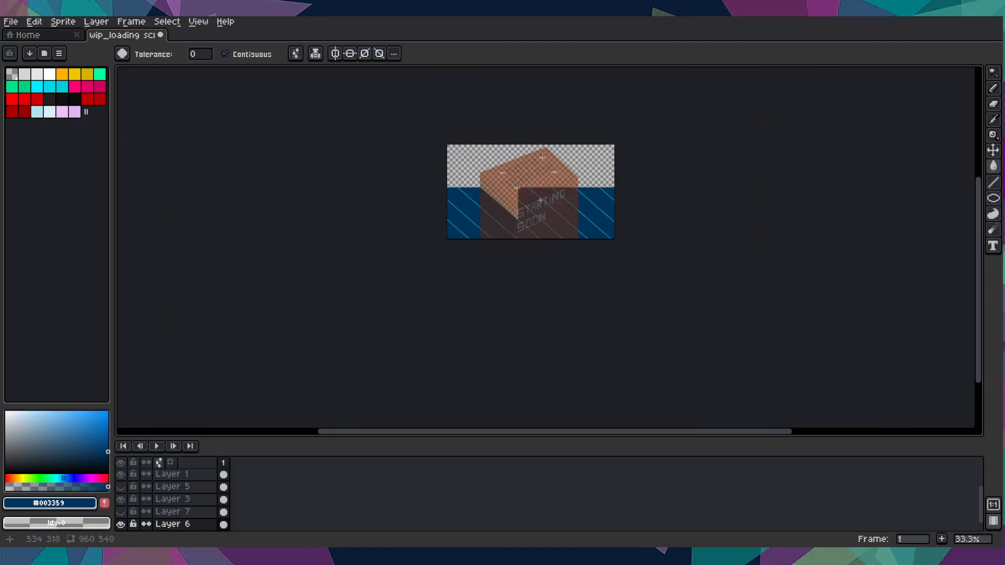
click(995, 505)
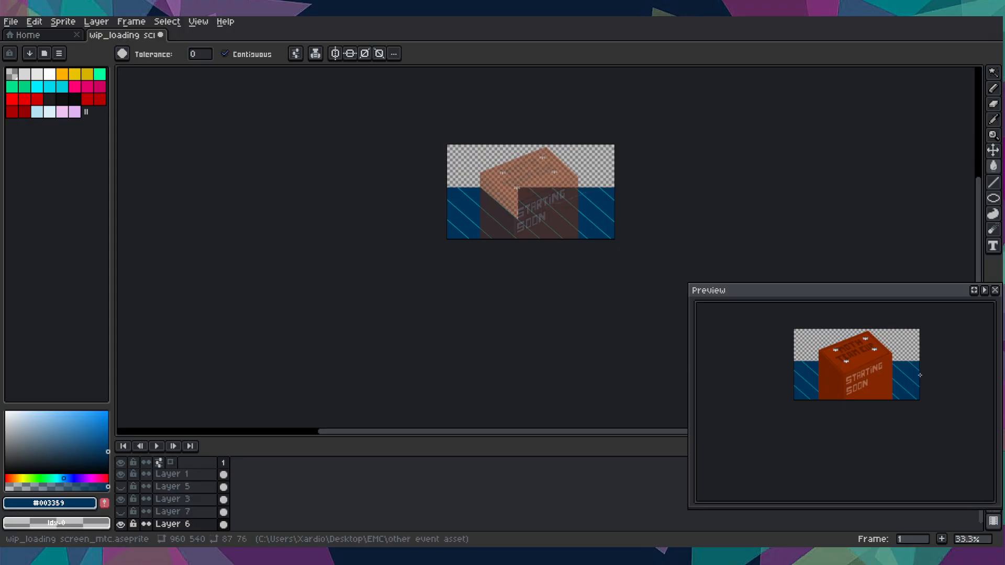
click(995, 290)
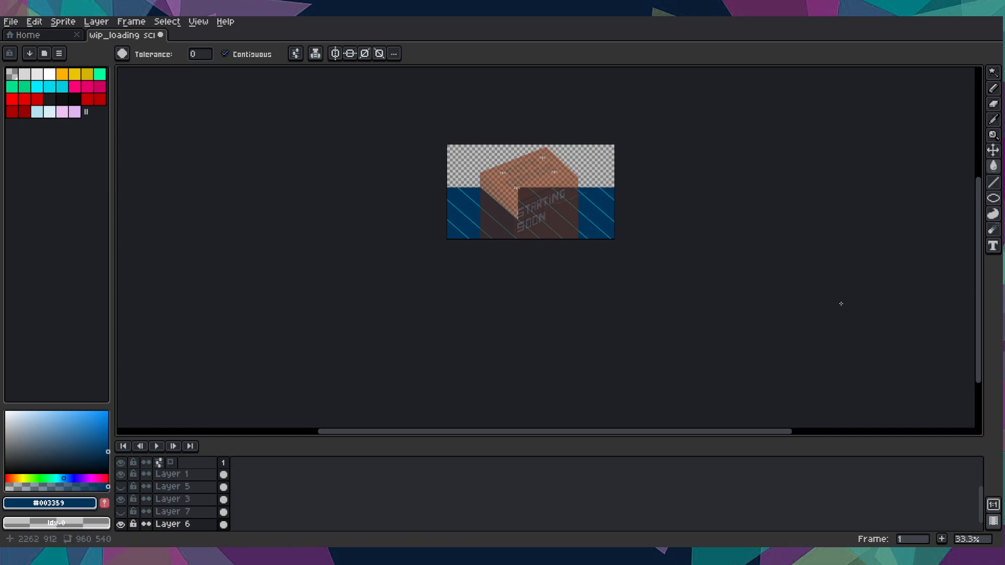
- Paste the copied cyan diagonal again and move it to position 316, 240, close to the cut-off diagonal at the remaining central gap
scroll(685, 283, up, 3)
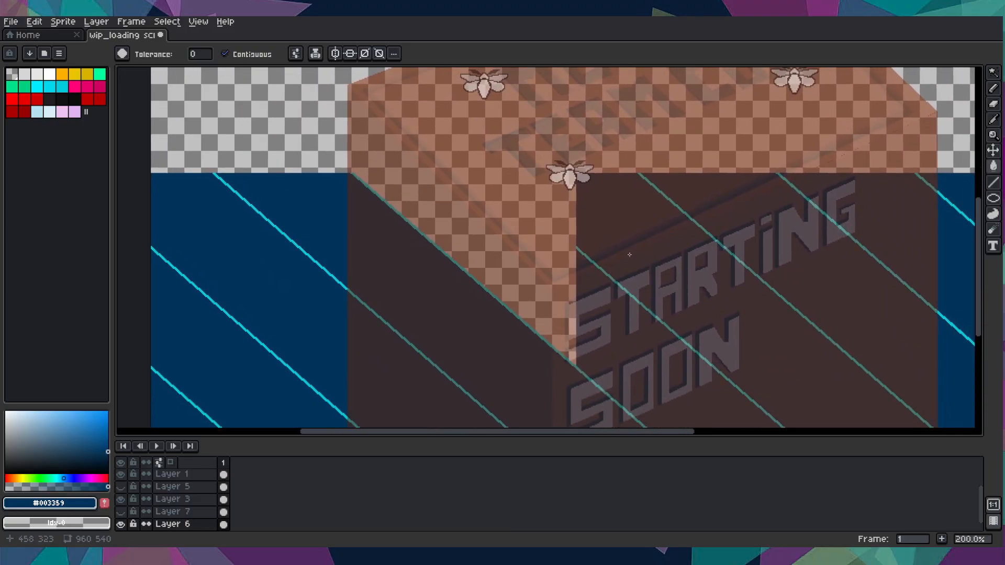
key(ctrl+v)
scroll(580, 203, up, 2)
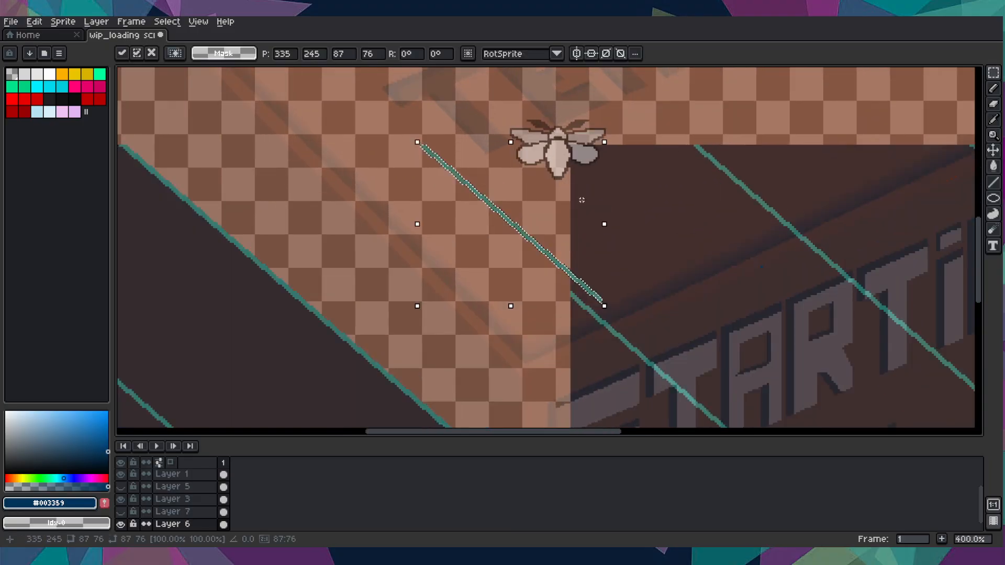
scroll(524, 233, up, 2)
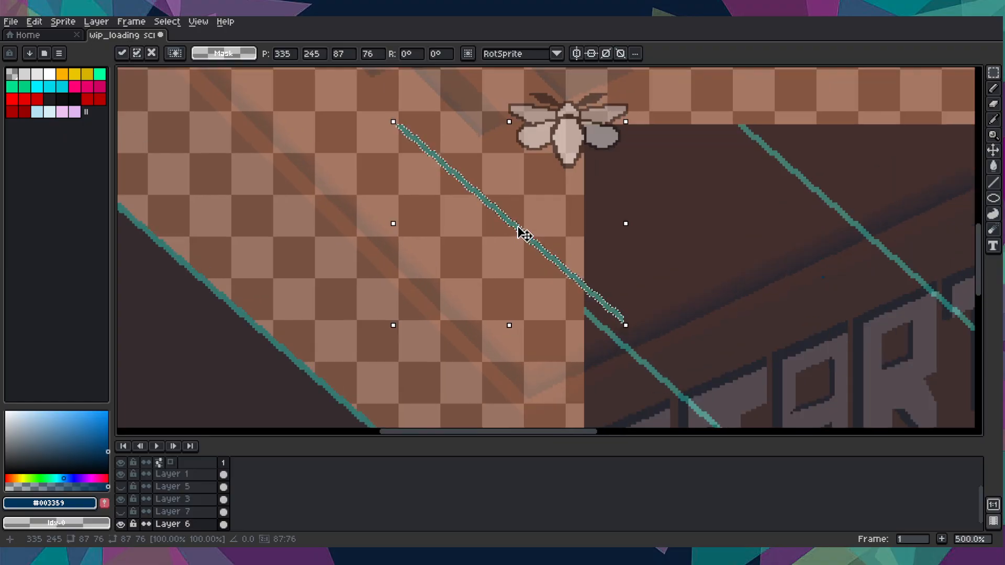
drag(524, 233, 465, 220)
scroll(504, 217, up, 3)
drag(496, 270, 239, 55)
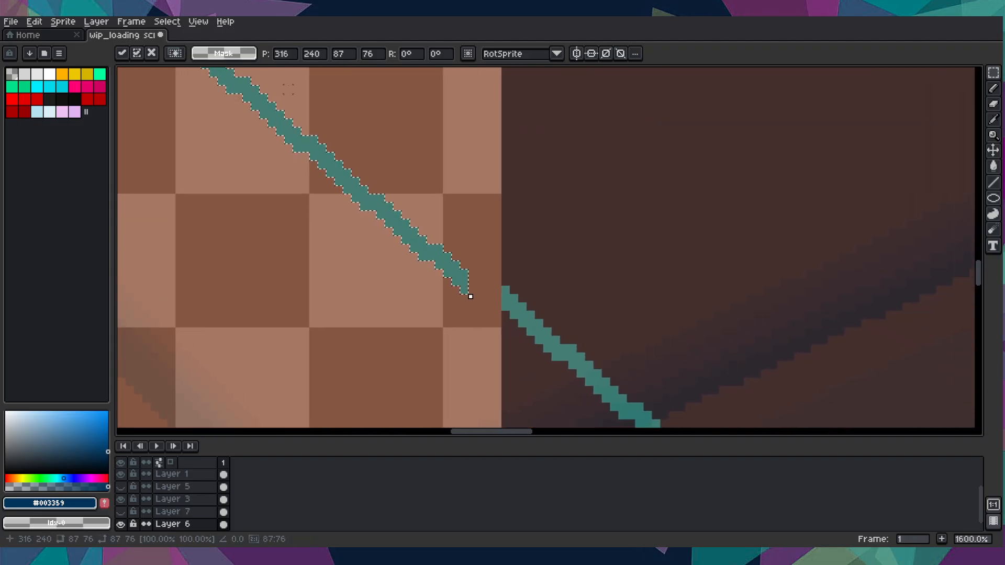
- Nudge the pasted diagonal to position 321, 242 so that it joins the existing cyan line, and commit the placement
key(Right)
key(Right)
key(Right)
key(Right)
key(Down)
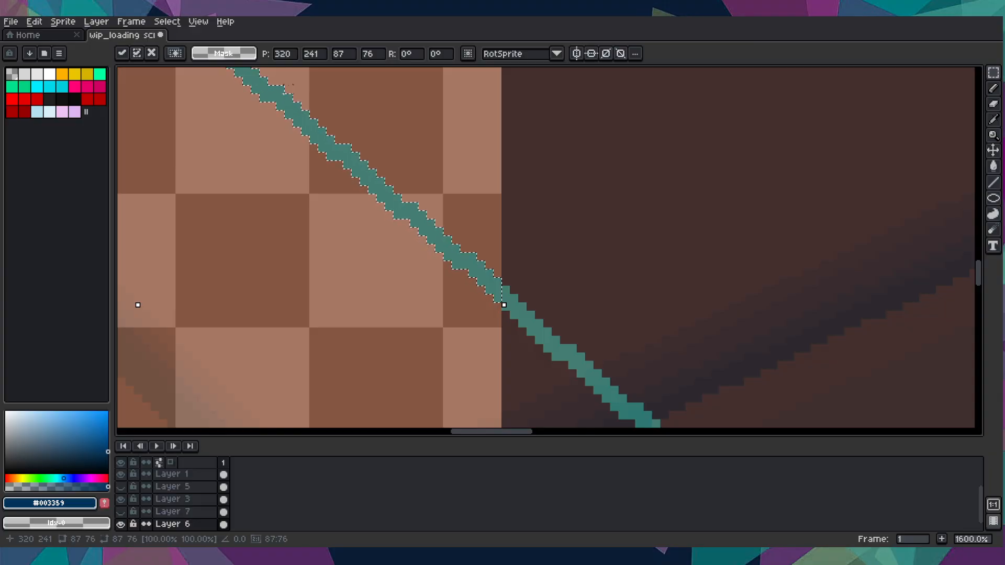
key(Right)
key(Down)
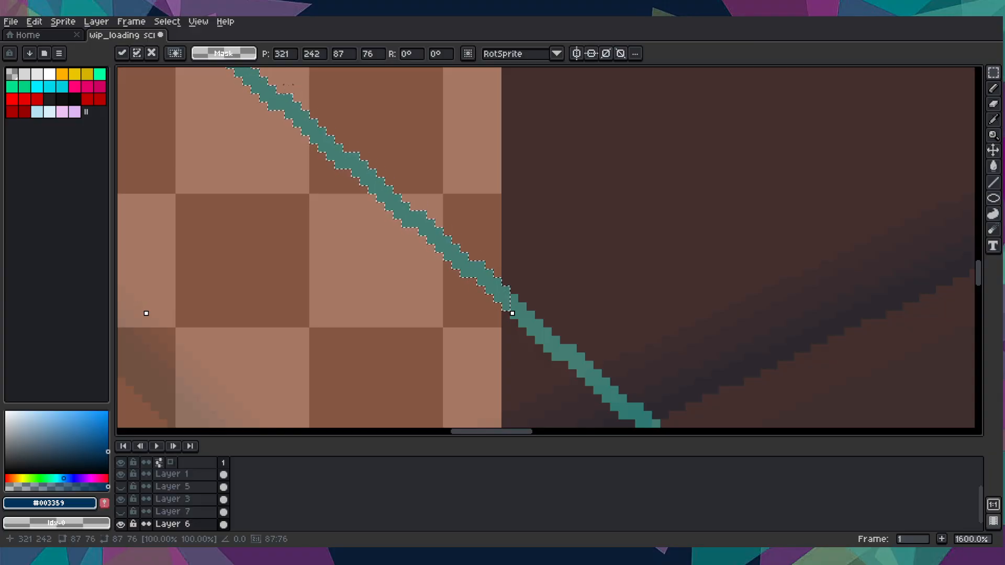
key(Return)
- Hide Layer 1 and Layer 2 to uncover the upper end of the added diagonal
scroll(294, 118, down, 5)
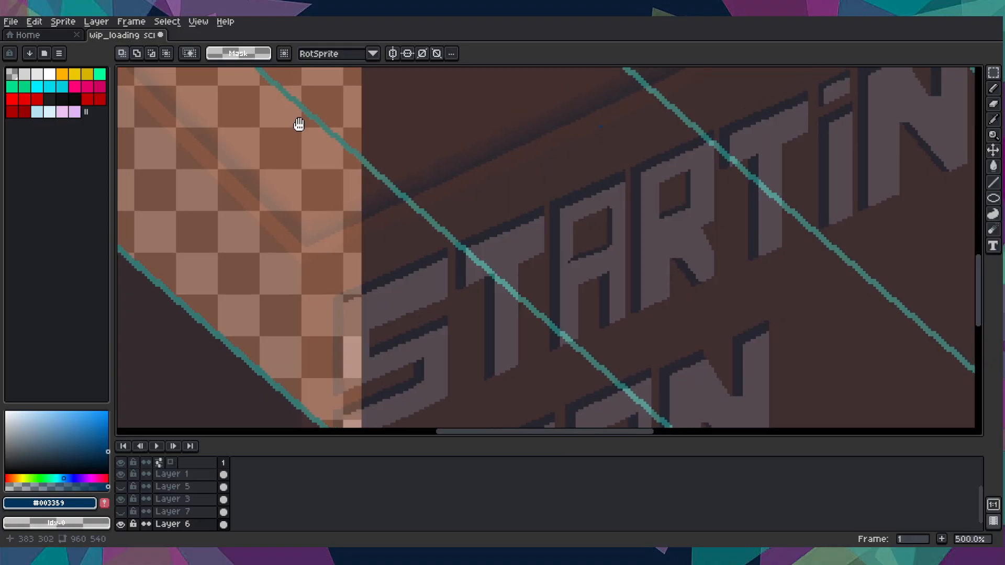
scroll(420, 346, up, 3)
scroll(381, 243, up, 1)
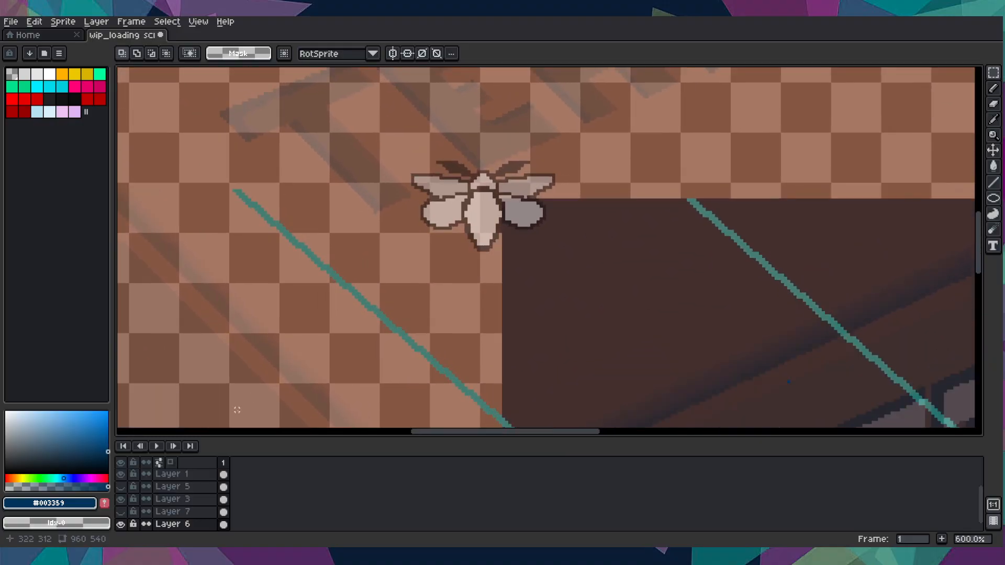
scroll(131, 496, up, 1)
click(121, 499)
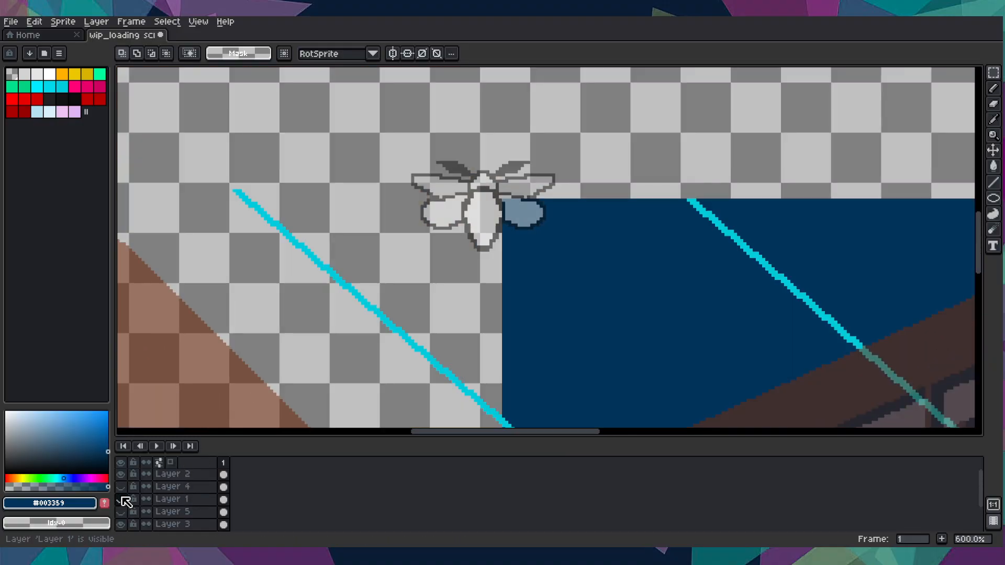
click(122, 474)
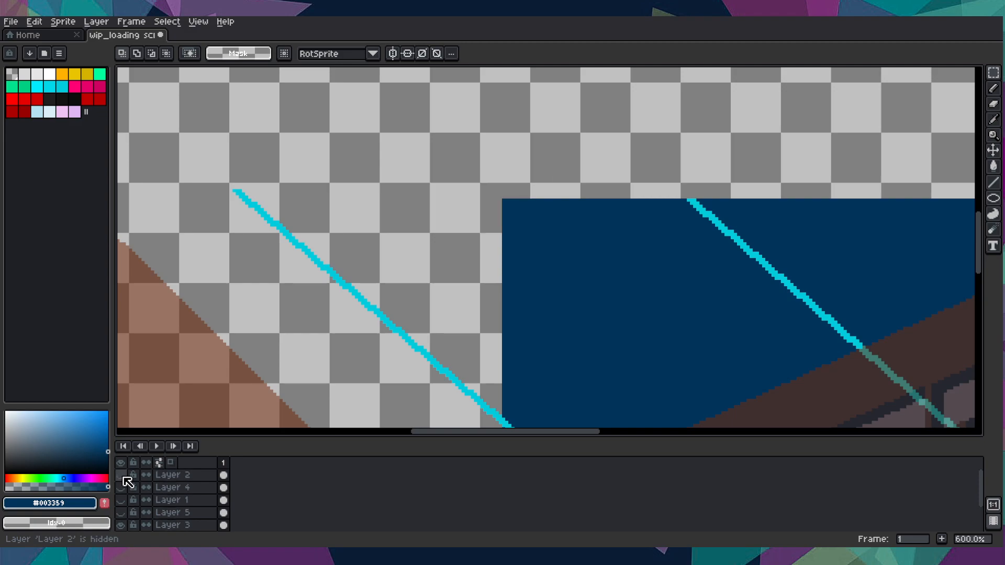
- Draw a 1 px dark blue line across the central gap along the band's upper edge, removing the end of the diagonal that projects above it
drag(419, 238, 419, 289)
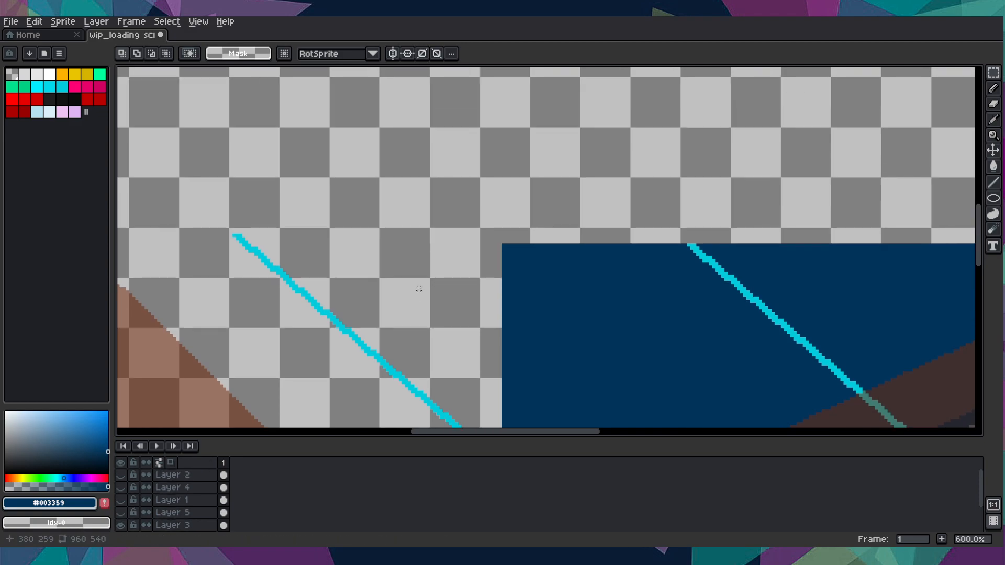
key(i)
key(b)
scroll(506, 258, up, 3)
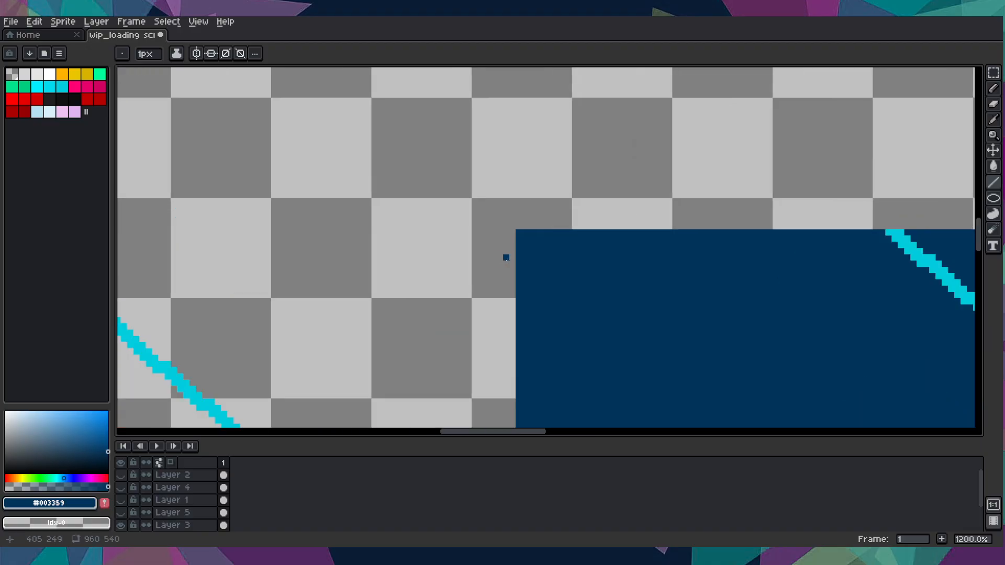
mouse_move(512, 234)
mouse_down()
mouse_move(121, 212)
mouse_move(330, 213)
mouse_move(364, 233)
mouse_up()
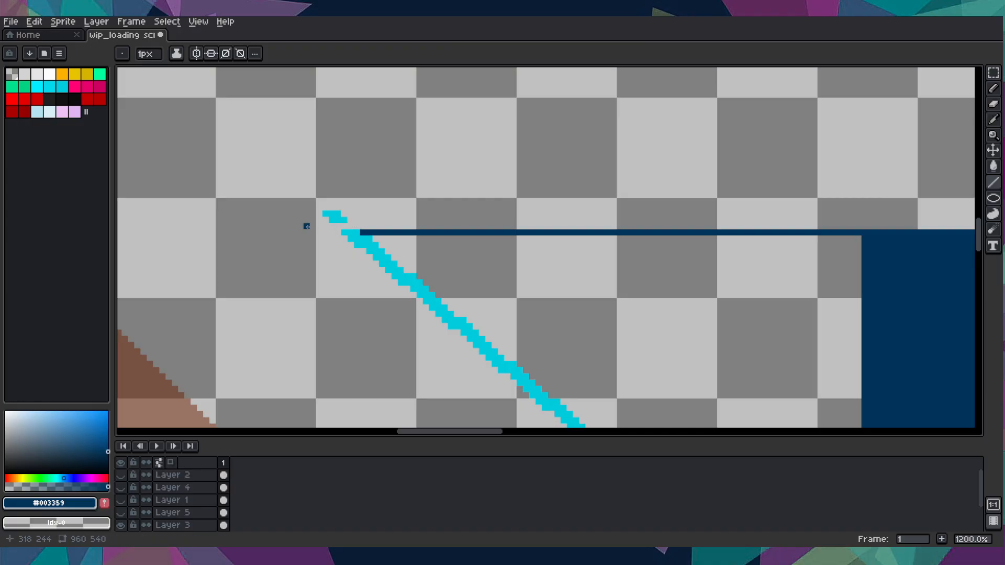
mouse_move(320, 214)
mouse_down()
mouse_move(406, 220)
mouse_move(117, 232)
mouse_move(285, 231)
mouse_move(118, 249)
mouse_move(236, 247)
mouse_move(240, 239)
mouse_up()
- Fill the transparent areas on both sides of the diagonal in the central gap with dark blue #003359
scroll(240, 239, down, 7)
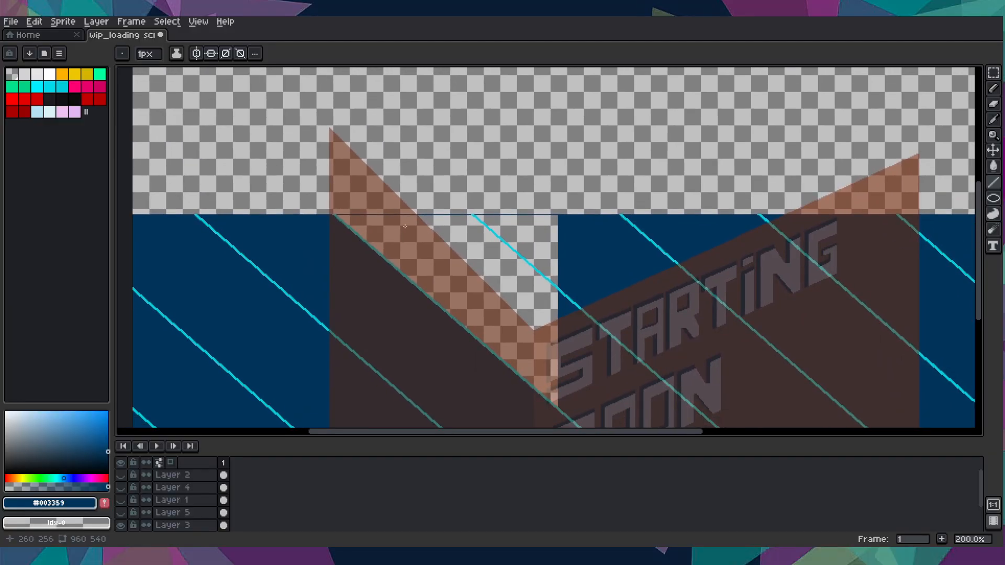
key(g)
click(489, 258)
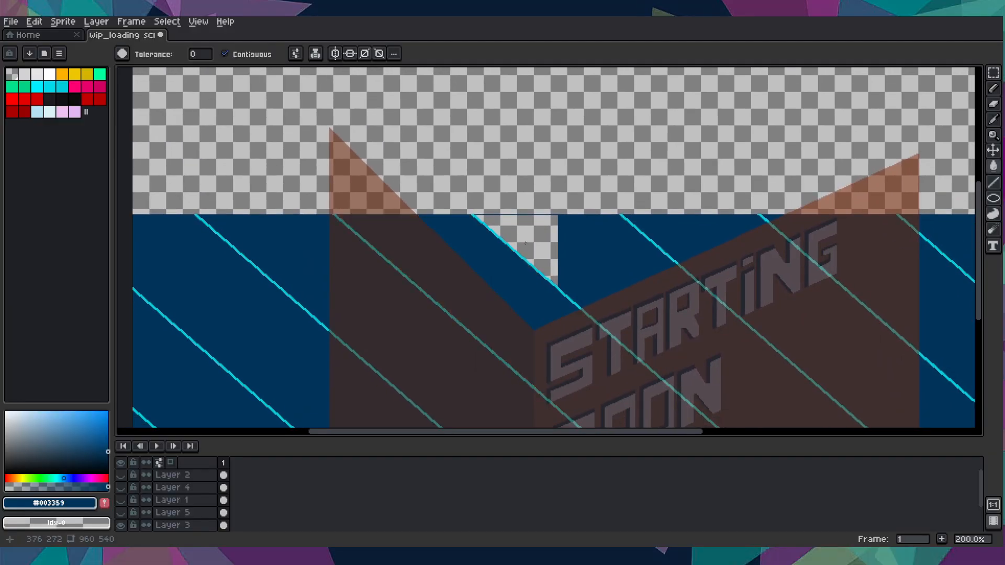
click(528, 241)
- Hide Layer 3 so that the striped blue background stands alone for editing
scroll(528, 241, down, 3)
drag(508, 245, 438, 227)
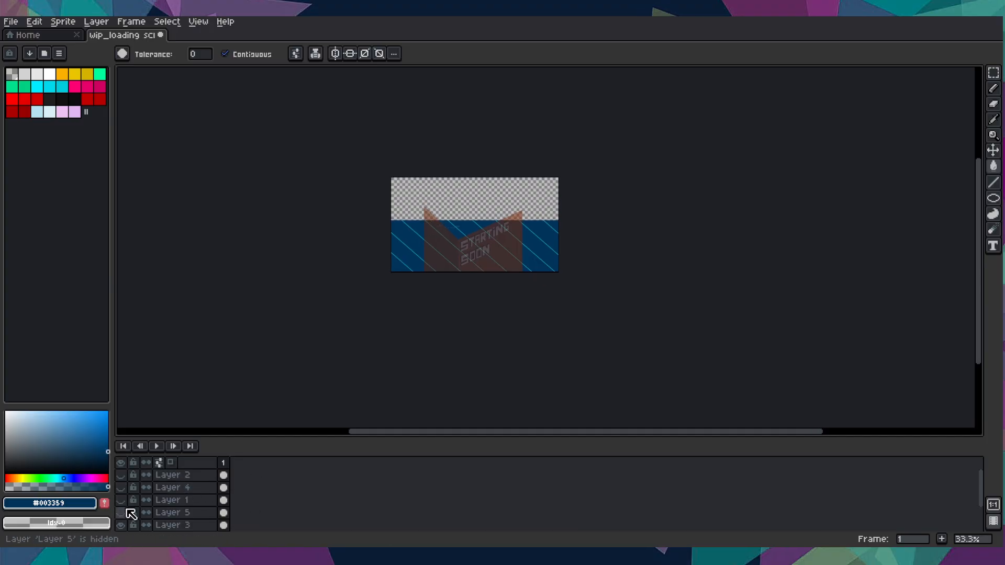
click(121, 526)
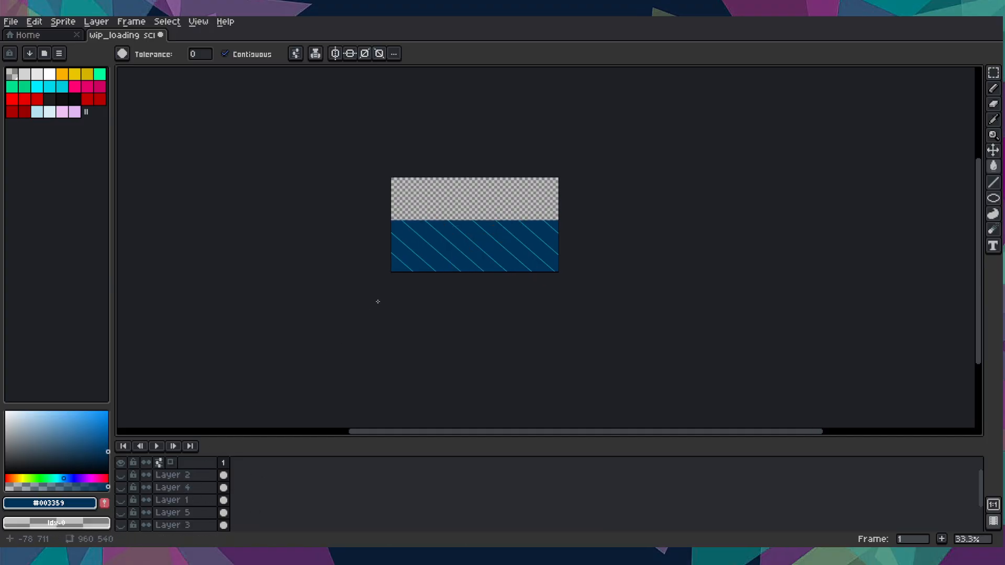
scroll(449, 305, up, 2)
scroll(412, 324, up, 3)
drag(411, 325, 355, 241)
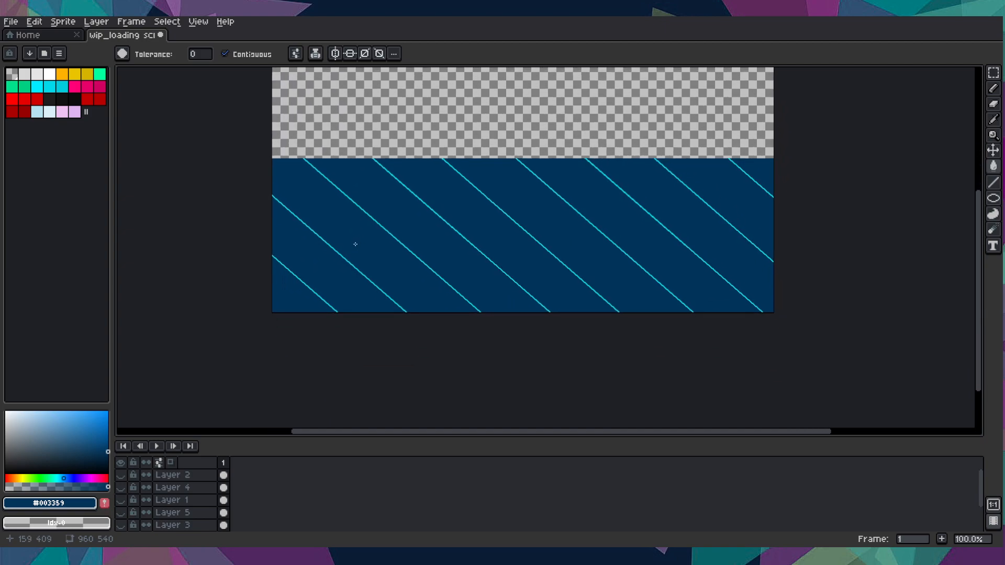
- Try to paste the copied cyan diagonal flipped horizontally across the band's upper-right diagonal at position 873, 245
key(v)
key(ctrl+v)
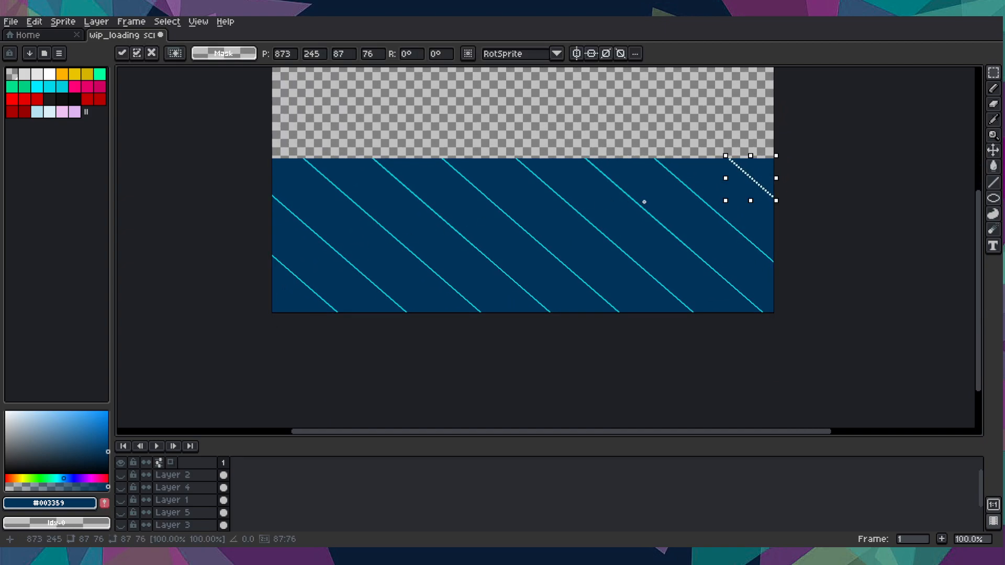
drag(645, 201, 403, 211)
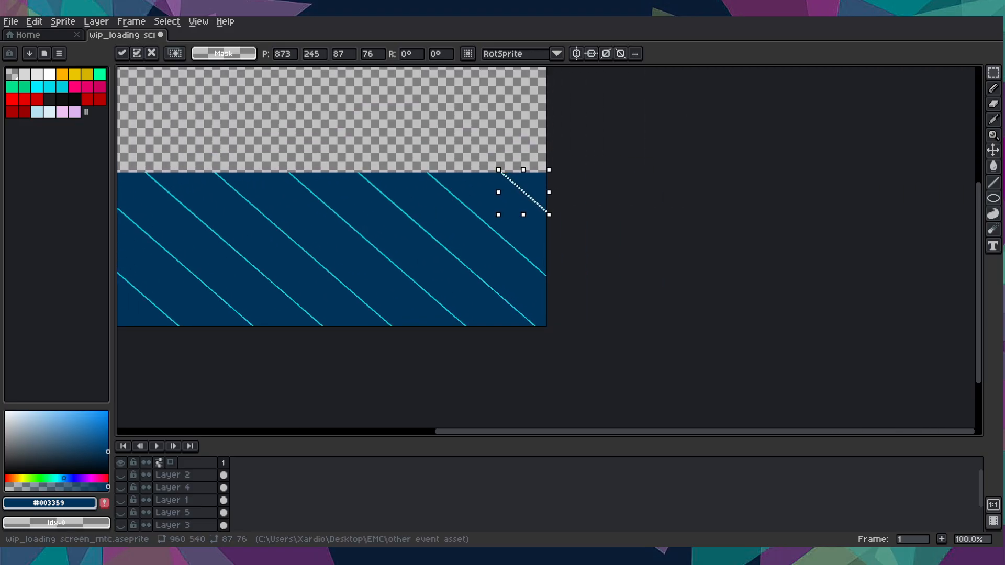
scroll(332, 260, down, 2)
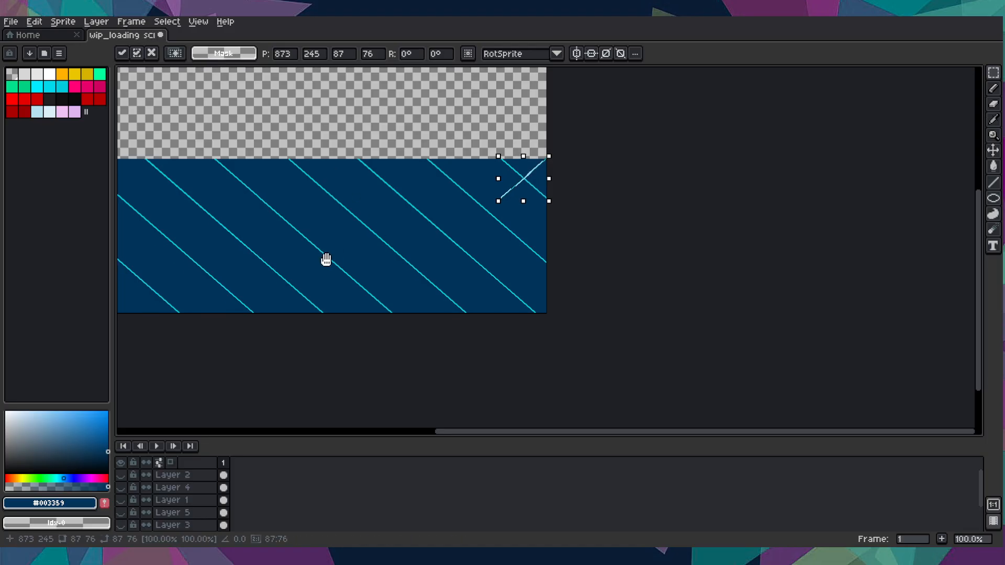
scroll(584, 163, up, 2)
key(Return)
- Try to select the flipped diagonal and shift it down along the canvas's right edge
drag(502, 188, 488, 292)
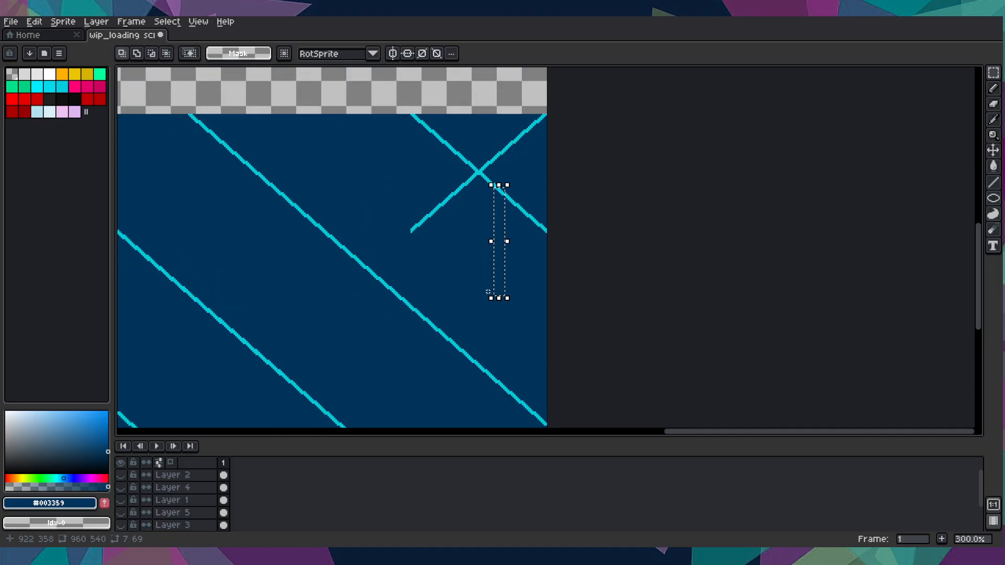
key(ctrl+z)
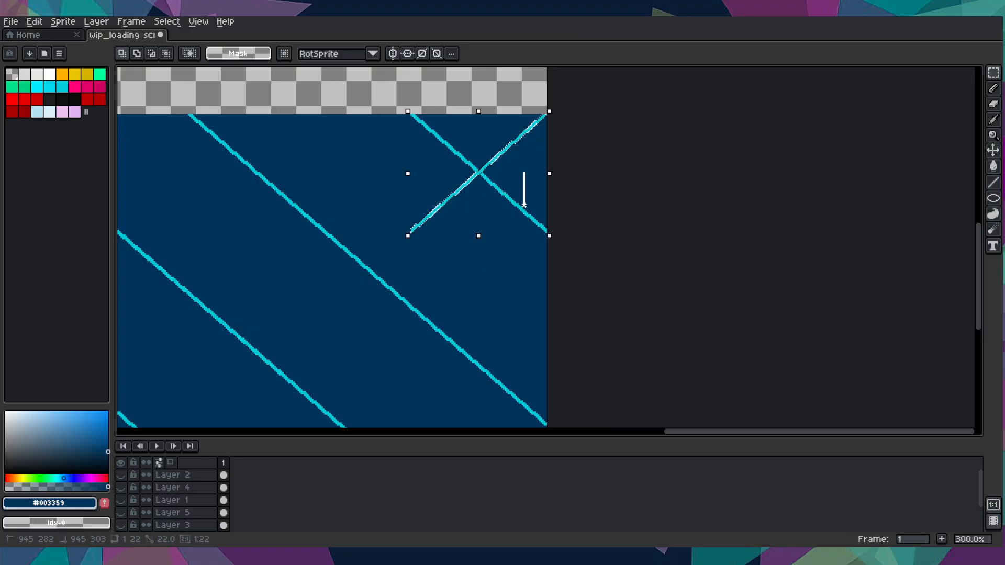
drag(496, 189, 503, 192)
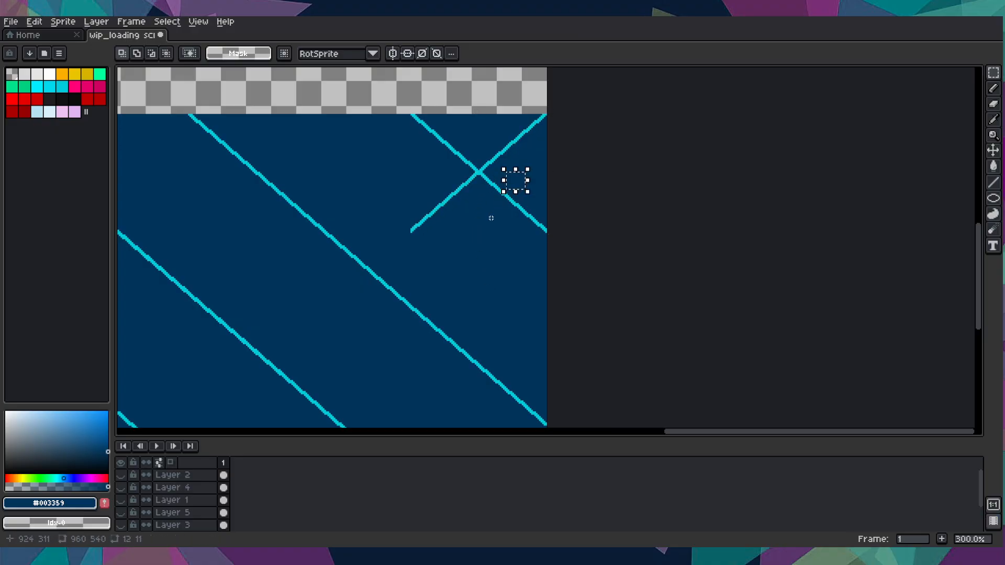
key(ctrl+z)
key(ctrl+z)
scroll(477, 179, up, 3)
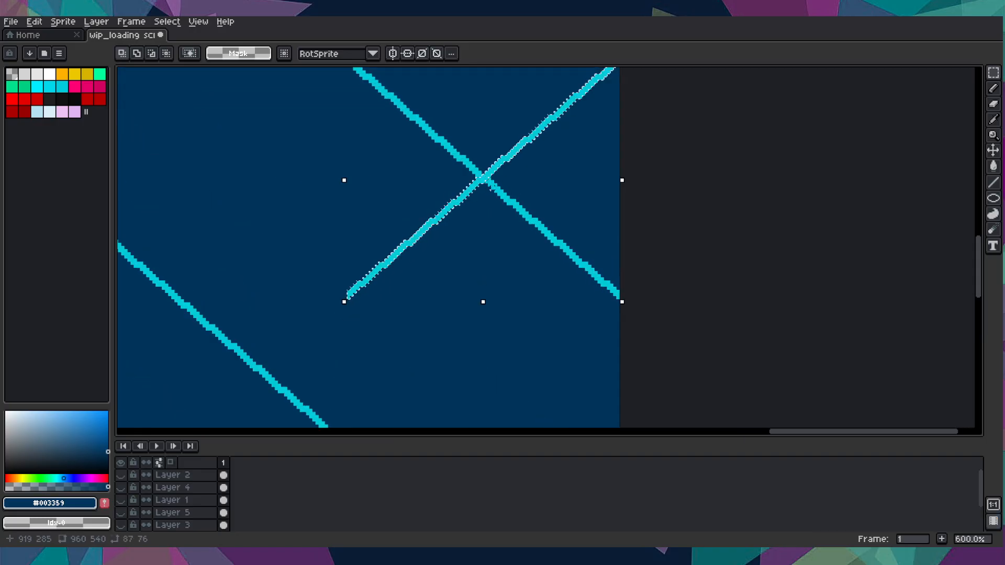
drag(476, 198, 475, 260)
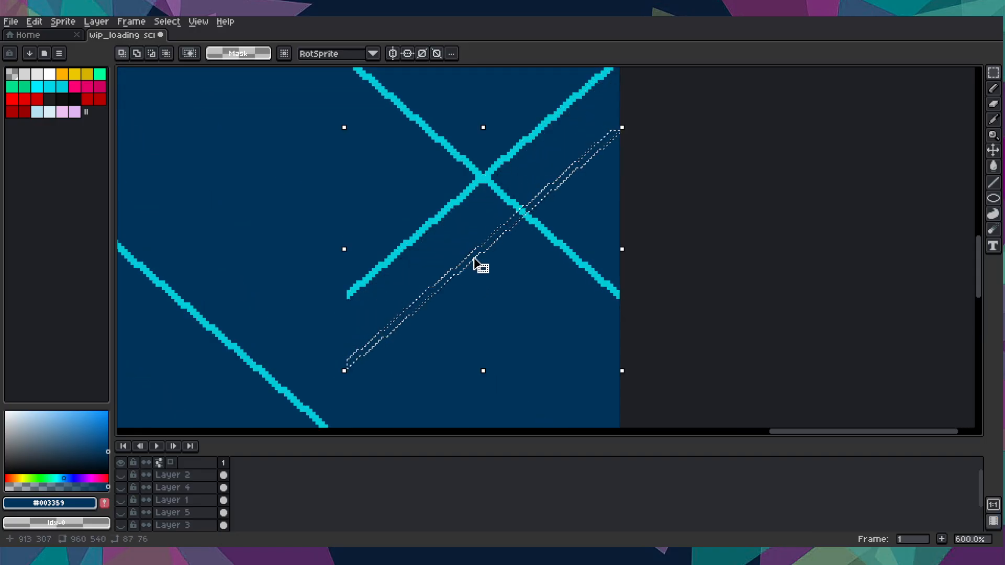
- Deselect and undo the pasting of the flipped diagonal
key(ctrl+d)
key(ctrl+z)
key(ctrl+z)
key(ctrl+z)
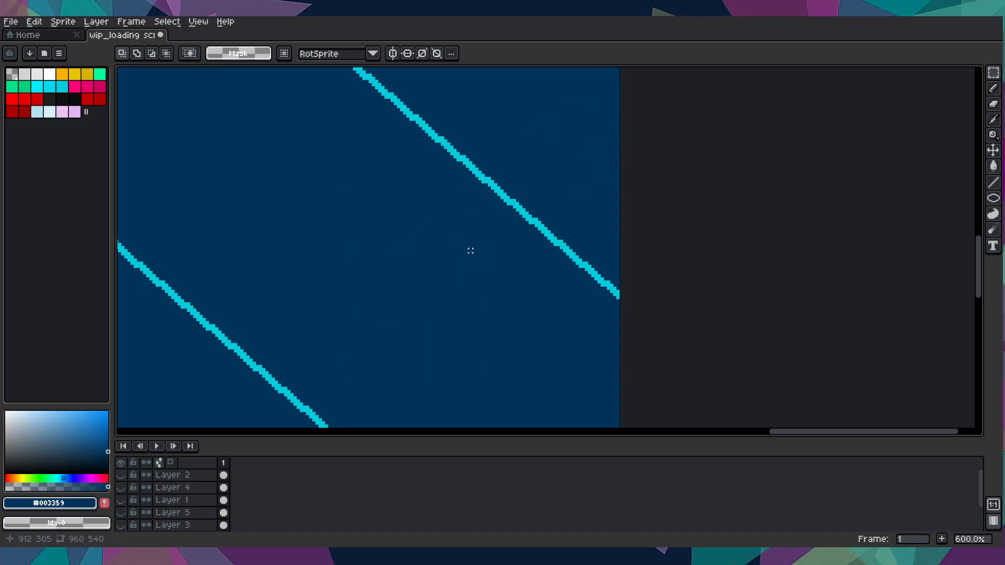
- Paste the copied cyan diagonal flipped horizontally and place it across the band's lower-right corner at position 884, 482
key(ctrl+v)
key(shift+h)
drag(467, 205, 471, 339)
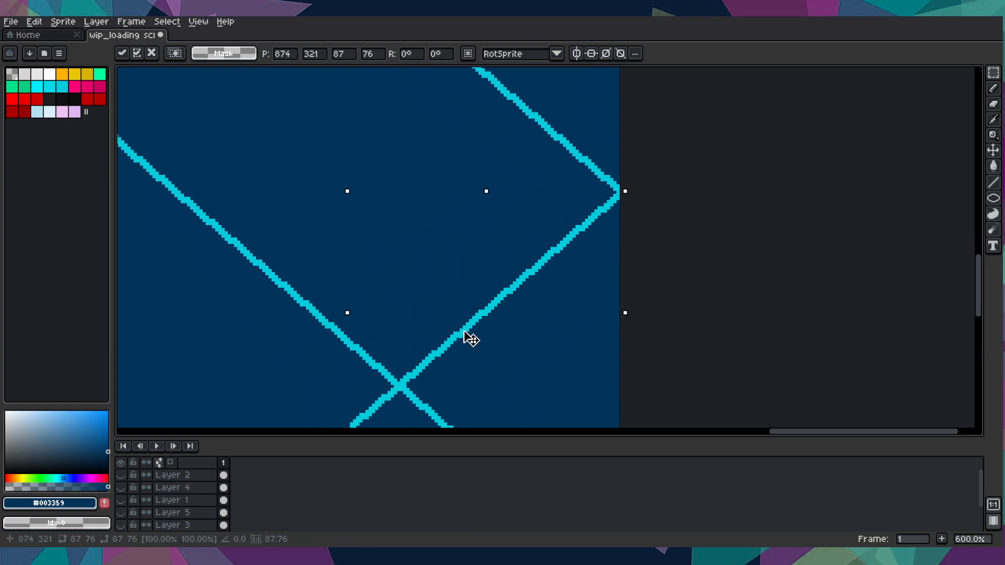
scroll(469, 335, down, 3)
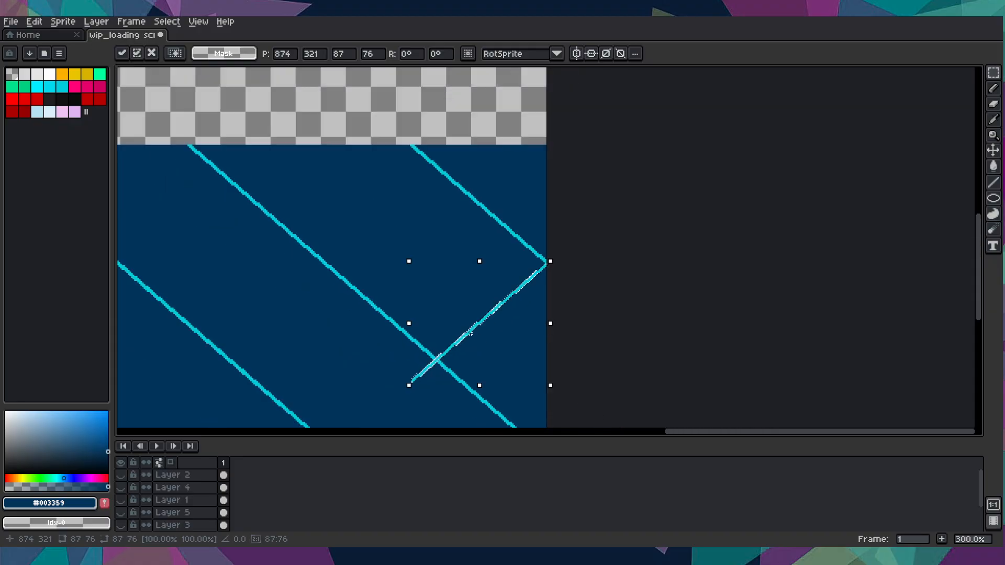
scroll(613, 328, down, 2)
scroll(467, 201, up, 1)
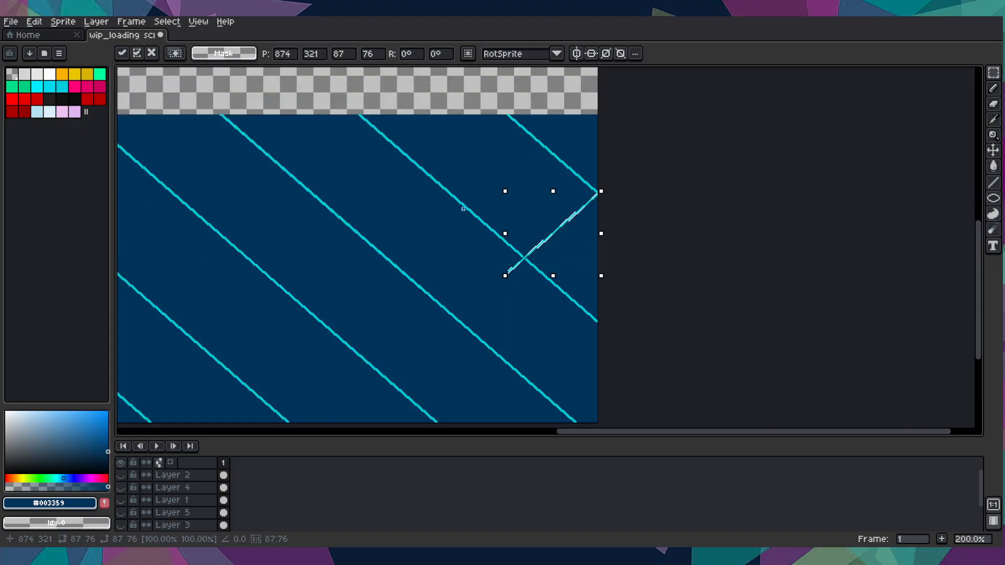
drag(498, 239, 440, 163)
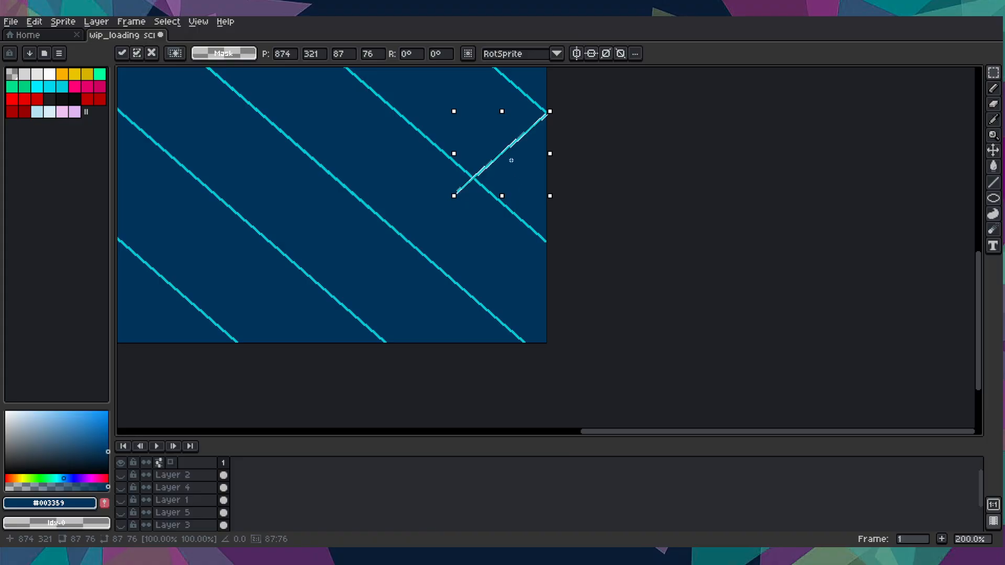
scroll(500, 162, up, 2)
drag(495, 169, 515, 372)
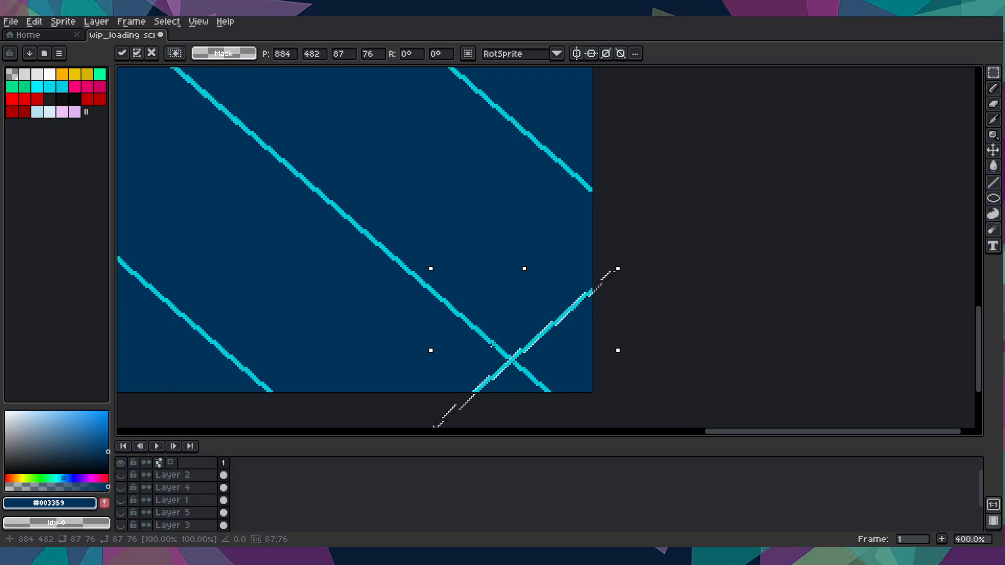
scroll(492, 344, down, 3)
scroll(493, 344, down, 1)
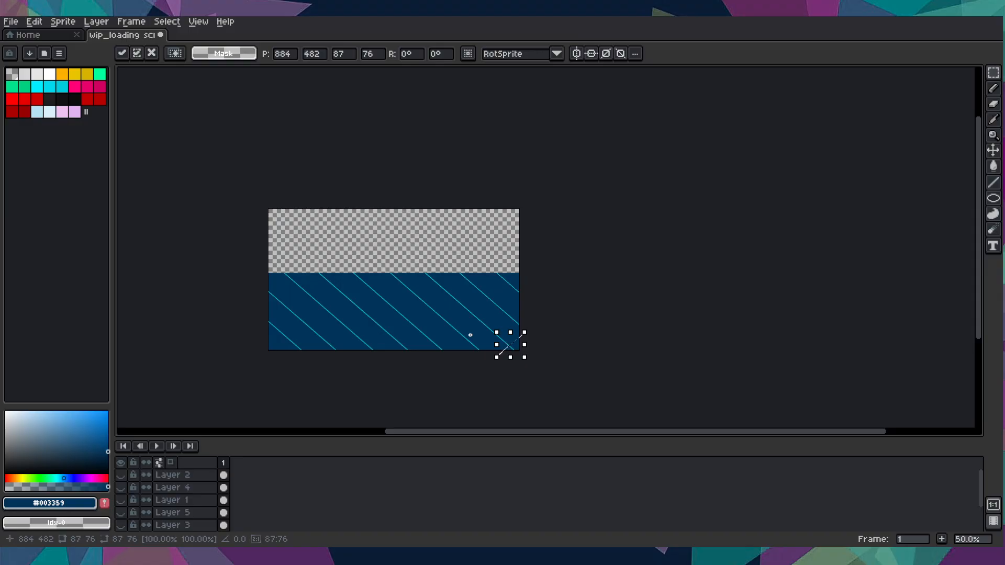
- Try another unflipped copy of the cyan diagonal over the band's upper-right diagonal at position 873, 245, and deselect it
scroll(469, 335, up, 1)
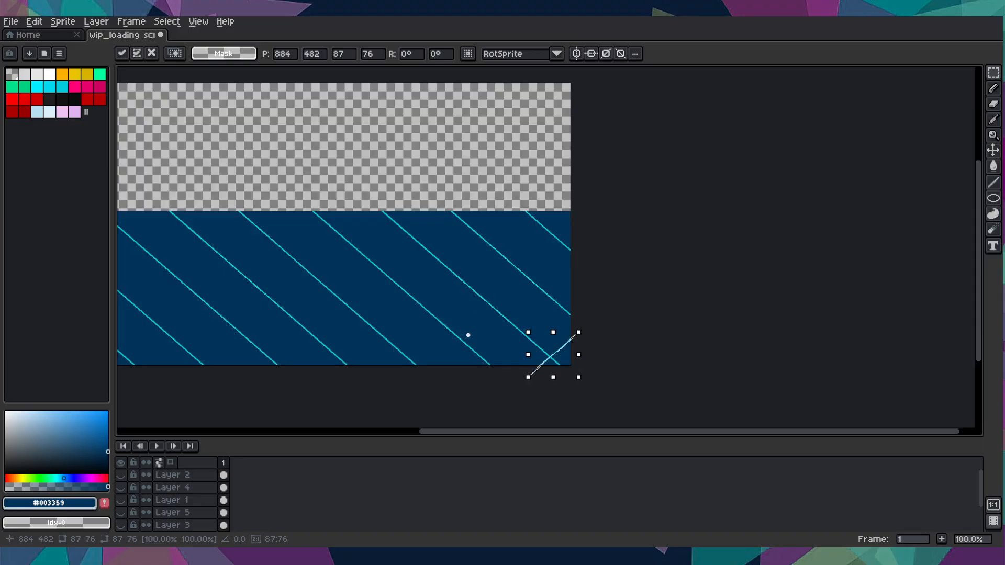
scroll(564, 358, up, 1)
drag(674, 175, 680, 322)
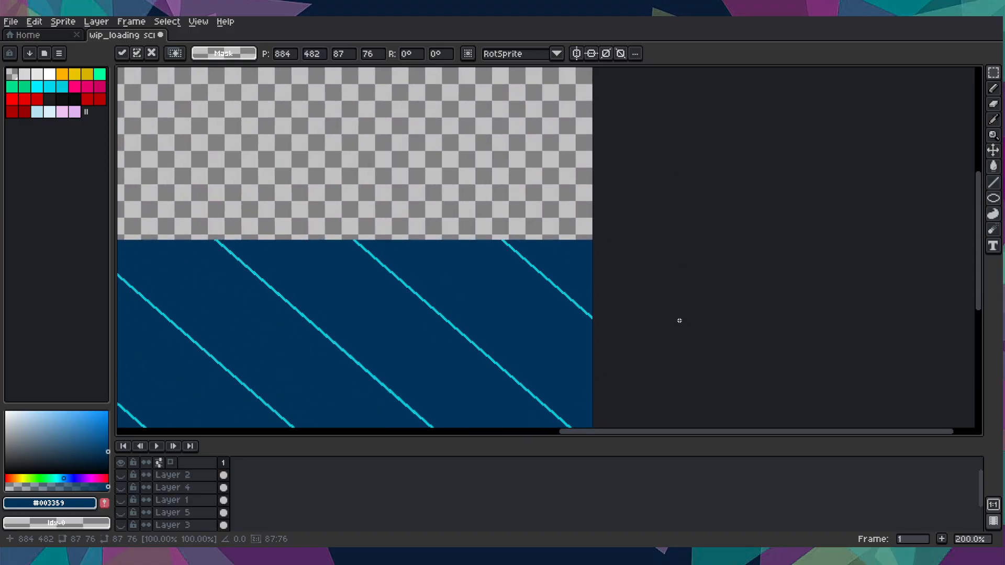
scroll(530, 266, up, 1)
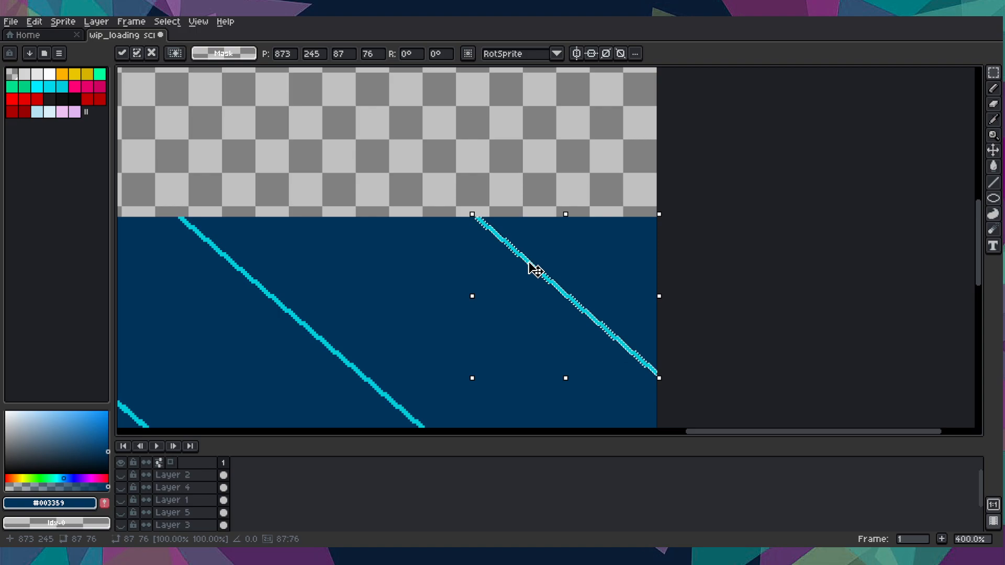
key(ctrl+d)
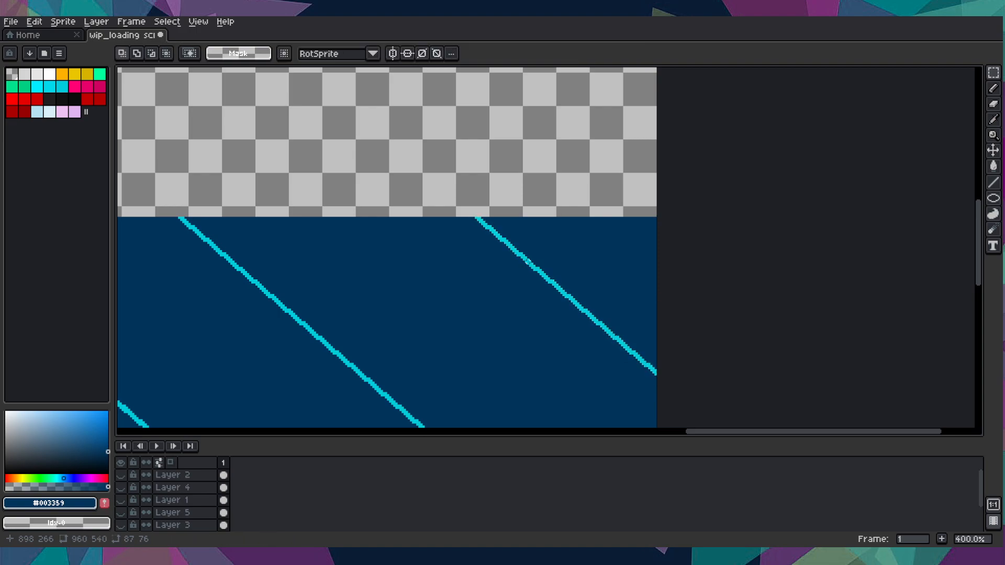
- Sample the cyan #00ccdd from the upper-right diagonal as the drawing colour
scroll(529, 262, up, 5)
key(i)
click(538, 276)
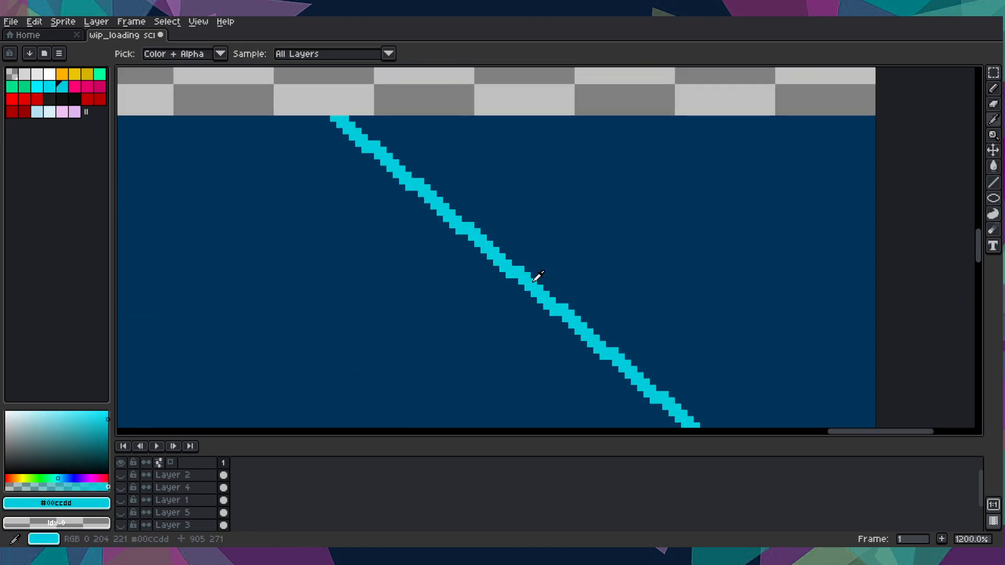
scroll(534, 276, down, 8)
drag(481, 288, 596, 264)
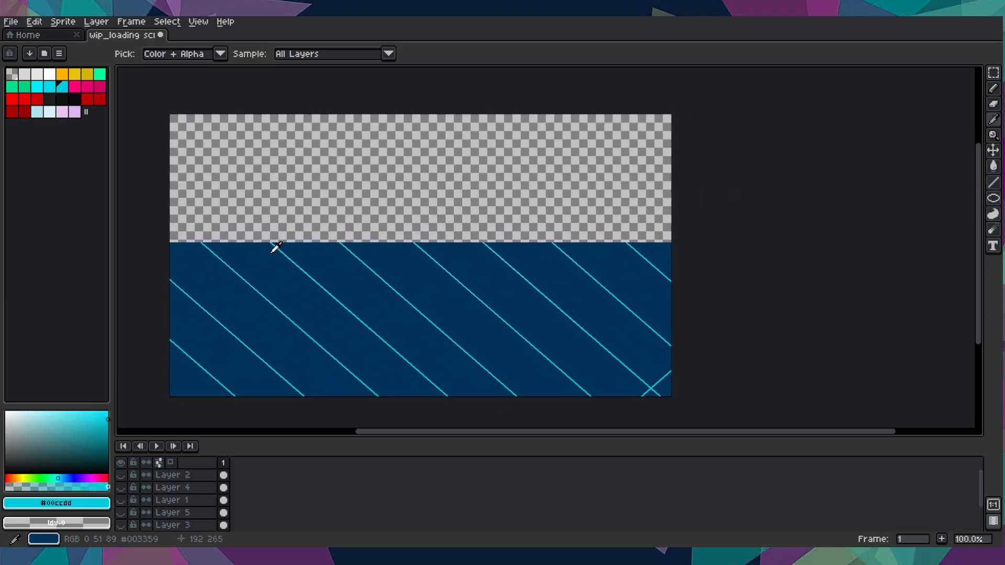
scroll(278, 248, up, 1)
drag(209, 274, 102, 298)
scroll(792, 269, up, 2)
drag(804, 239, 555, 278)
scroll(566, 277, down, 1)
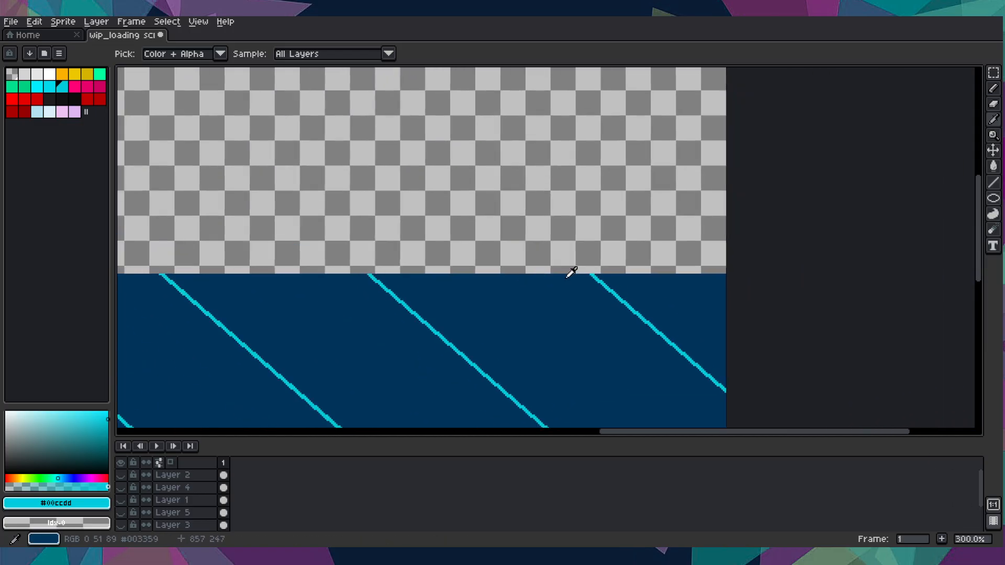
scroll(568, 277, down, 1)
drag(410, 274, 342, 278)
scroll(541, 324, up, 4)
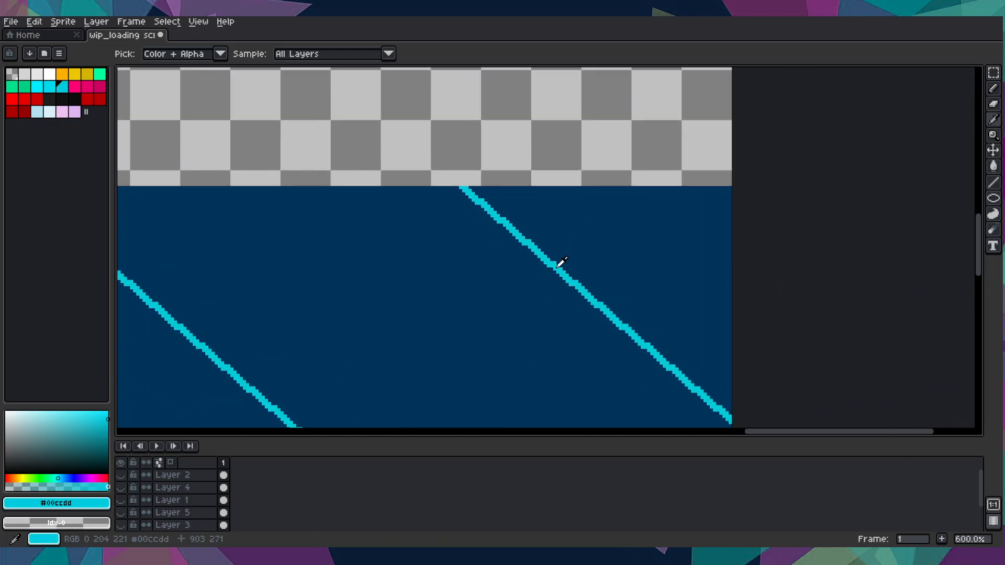
- Try to draw a 1 px cyan line above the band's upper edge, rising slightly to the canvas's right edge
scroll(534, 264, down, 4)
key(l)
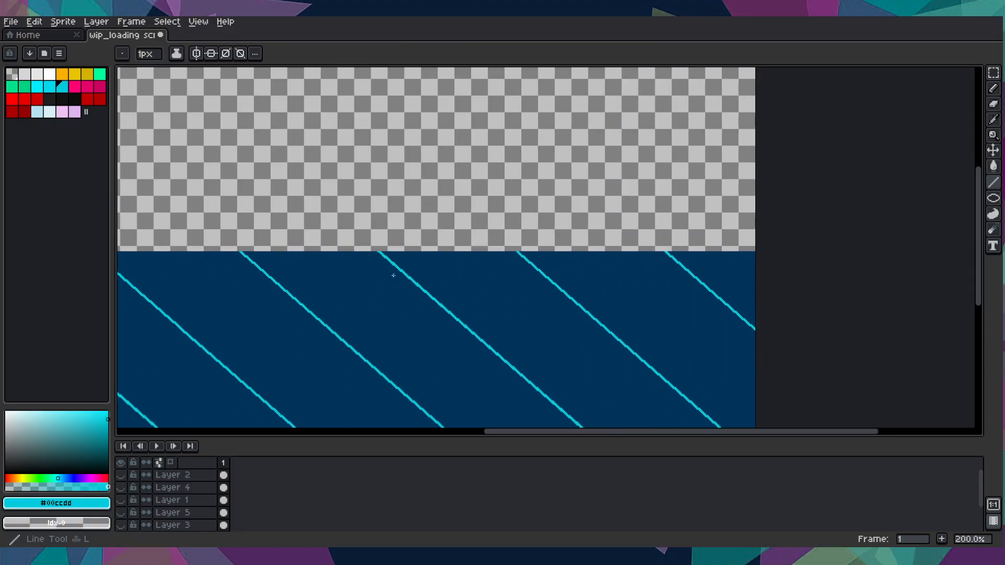
scroll(397, 276, down, 3)
drag(294, 274, 362, 271)
scroll(343, 268, up, 6)
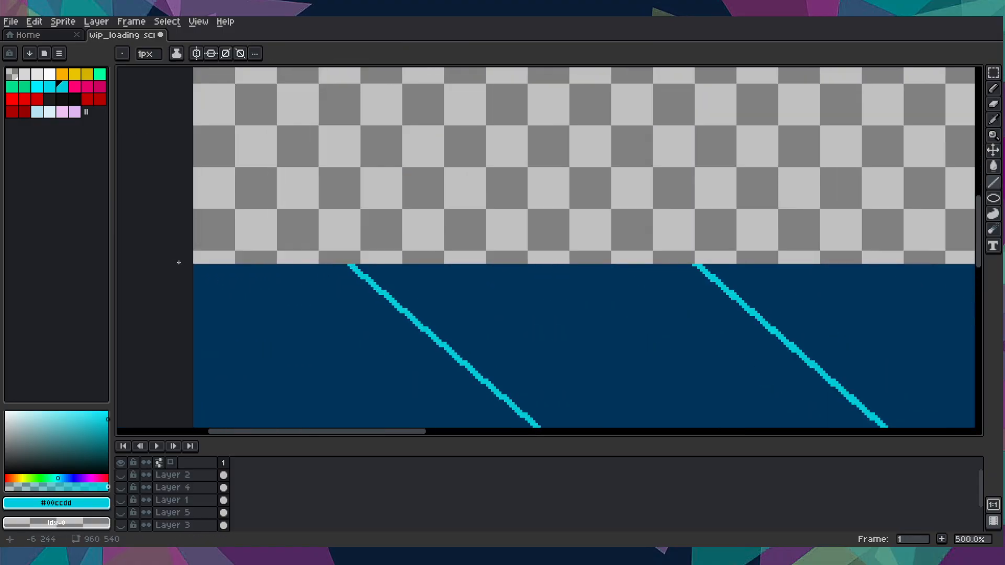
scroll(194, 265, up, 1)
drag(194, 261, 825, 218)
scroll(974, 225, down, 4)
scroll(626, 189, up, 2)
scroll(627, 189, up, 1)
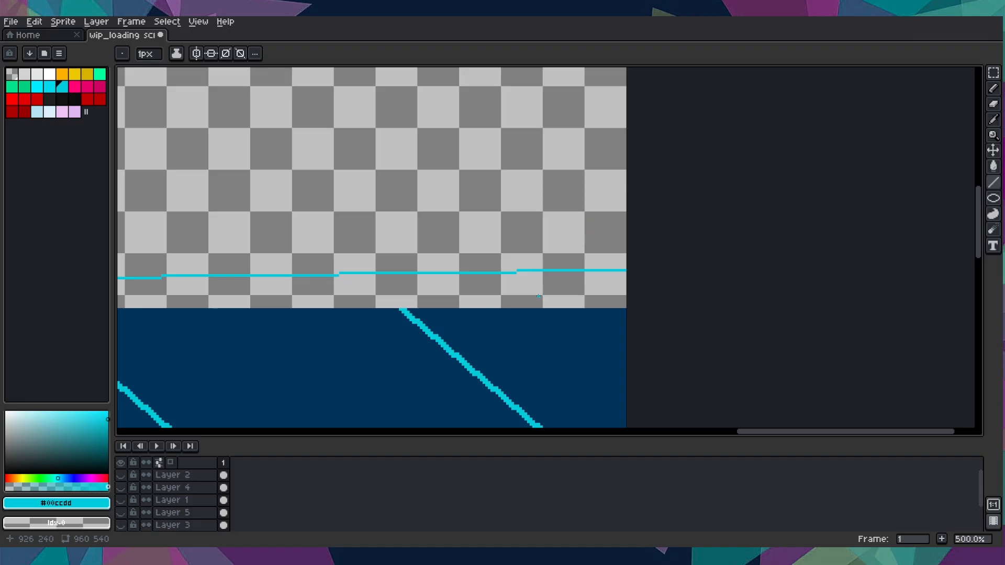
scroll(391, 301, down, 5)
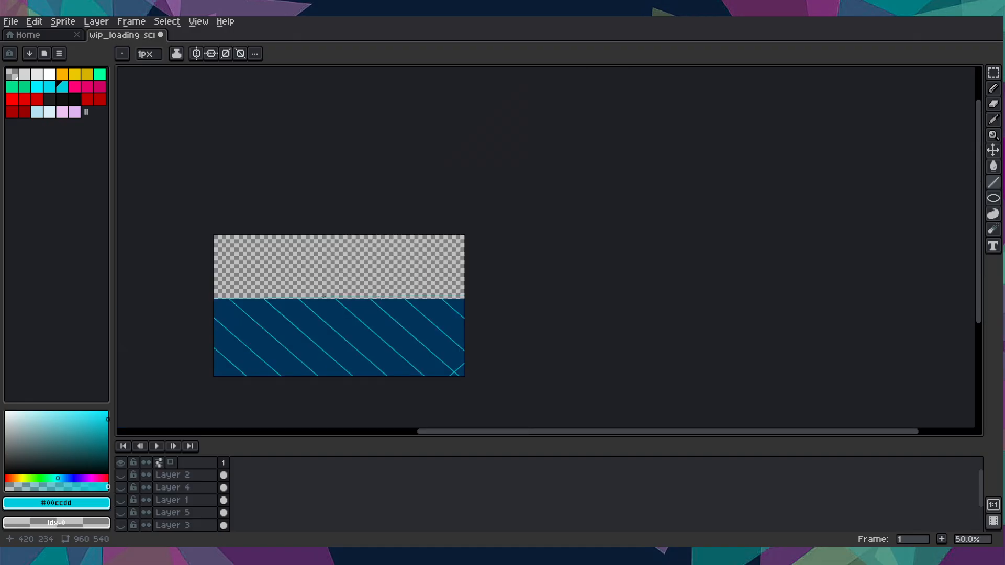
- Draw a 1 px cyan line from the band's upper-left corner, rising slightly to the canvas's right edge
drag(321, 297, 372, 294)
scroll(372, 294, up, 4)
drag(289, 330, 639, 259)
scroll(205, 267, up, 2)
drag(206, 267, 520, 249)
scroll(272, 265, up, 3)
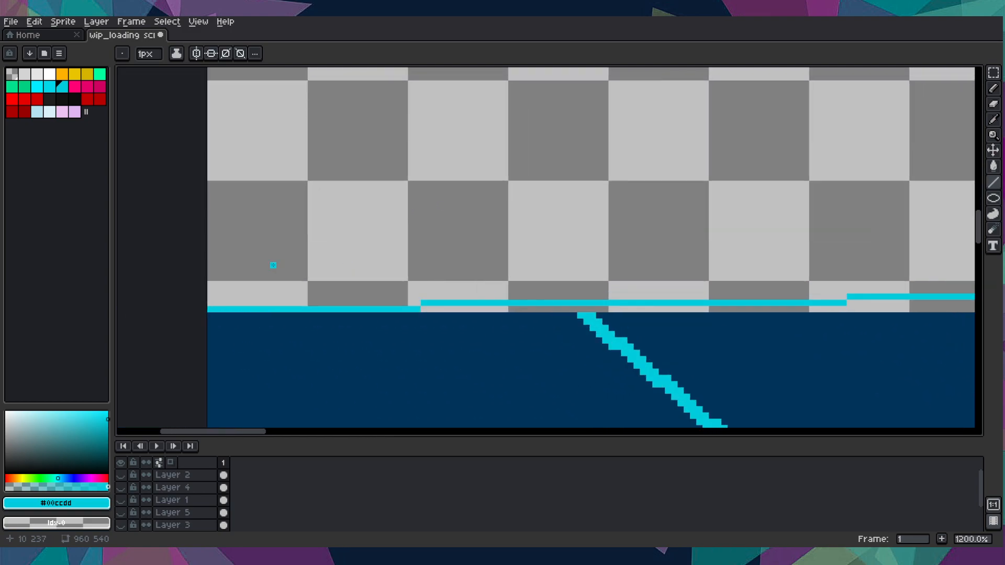
- Thicken the sloping cyan border line to 3 px with parallel 1 px lines across the canvas's width
scroll(207, 305, up, 1)
drag(189, 307, 248, 375)
scroll(410, 283, down, 5)
scroll(231, 312, up, 5)
scroll(247, 375, down, 5)
drag(247, 375, 678, 366)
scroll(868, 337, up, 4)
scroll(678, 367, down, 2)
scroll(677, 367, left, 5)
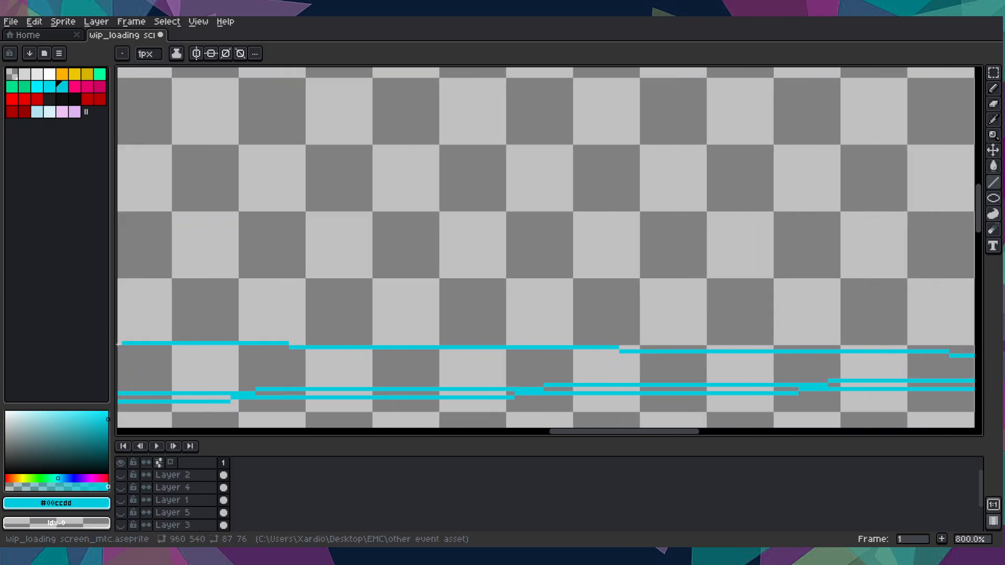
scroll(117, 346, left, 5)
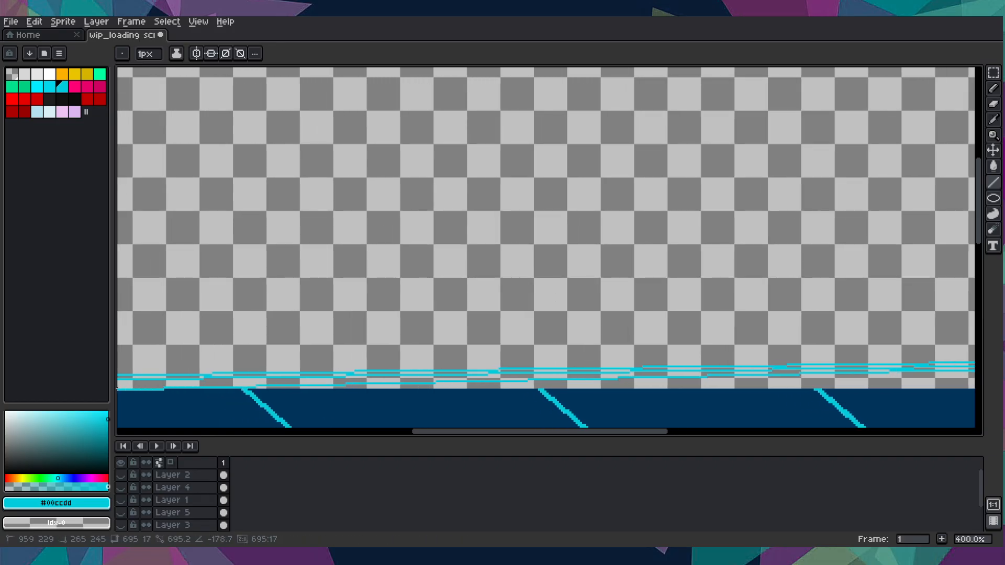
scroll(118, 358, down, 4)
scroll(126, 358, up, 2)
scroll(127, 357, up, 1)
scroll(118, 314, down, 3)
scroll(137, 316, up, 4)
scroll(151, 321, up, 5)
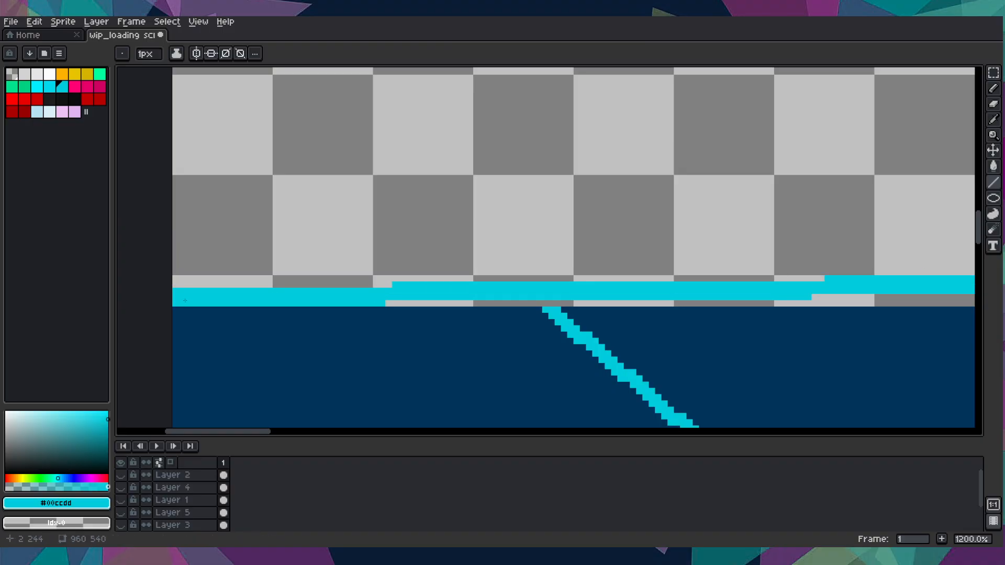
- Extend the upper end of the leftmost diagonal by one pixel row so that it meets the cyan border line
scroll(174, 297, down, 8)
scroll(194, 301, up, 1)
scroll(193, 302, up, 8)
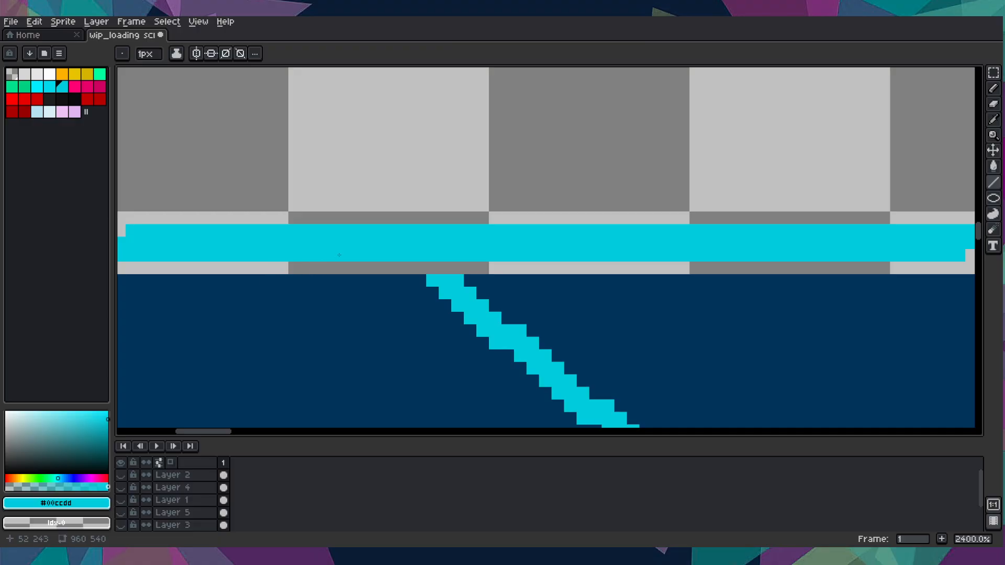
scroll(340, 253, up, 1)
key(m)
drag(456, 282, 493, 308)
key(ctrl+d)
- Fill the transparent gaps between the cyan border line and the band with the band's dark blue #003359
key(i)
click(390, 318)
key(g)
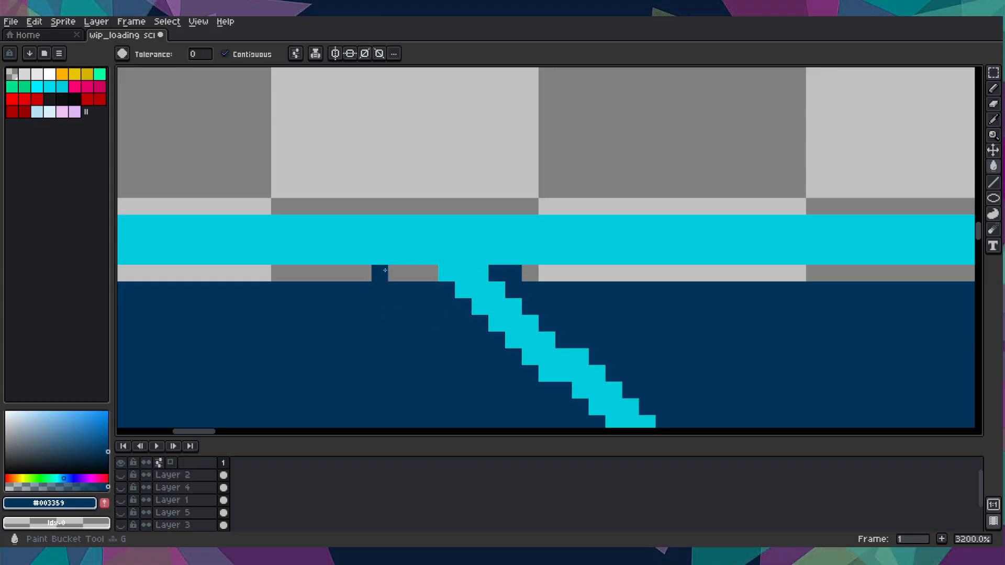
click(380, 273)
click(598, 272)
scroll(600, 272, down, 12)
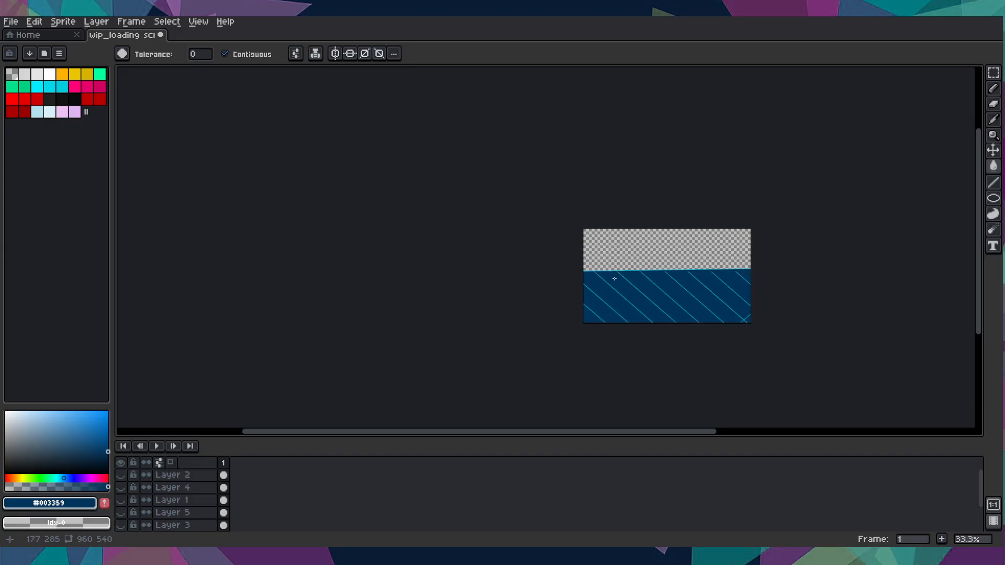
scroll(754, 318, up, 6)
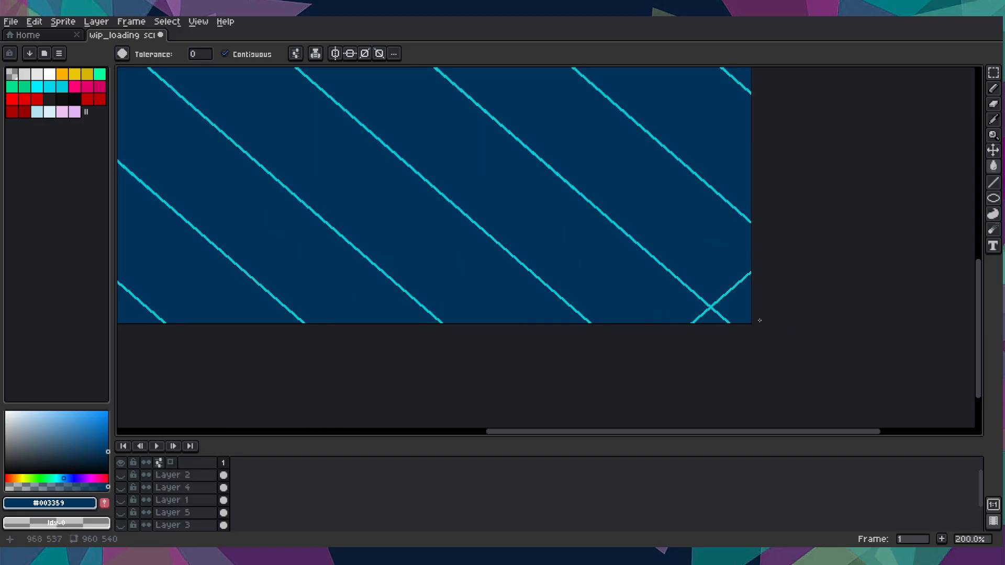
scroll(740, 306, down, 5)
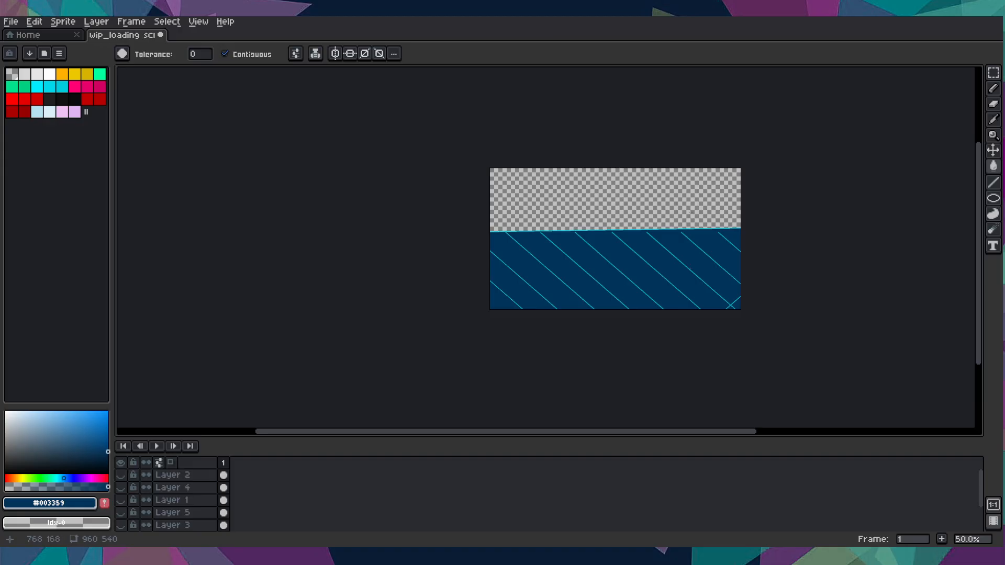
- Extend the second diagonal up to the border line with a 6 by 3 px piece of it placed at 189, 242
scroll(691, 217, up, 5)
scroll(584, 318, up, 3)
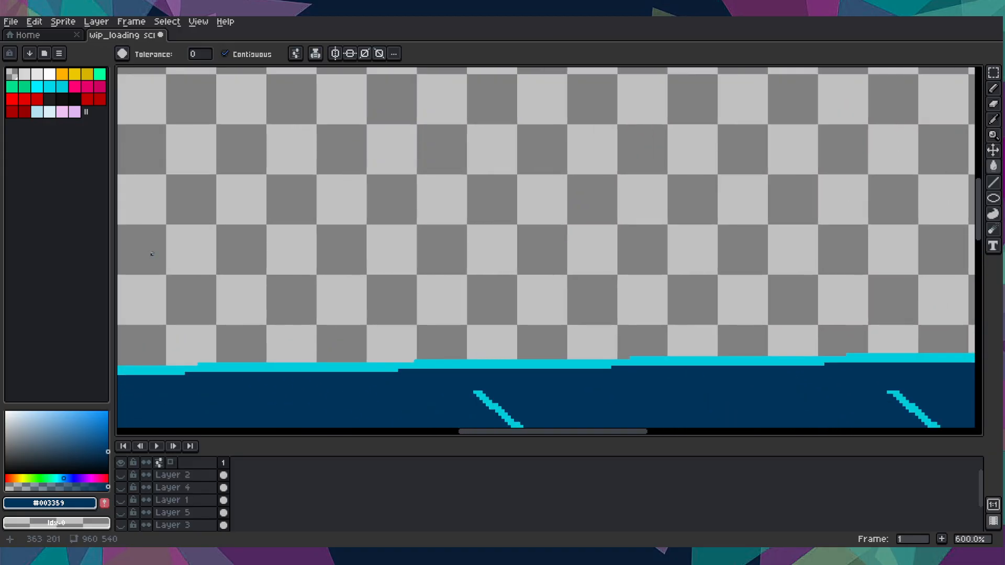
drag(383, 259, 924, 236)
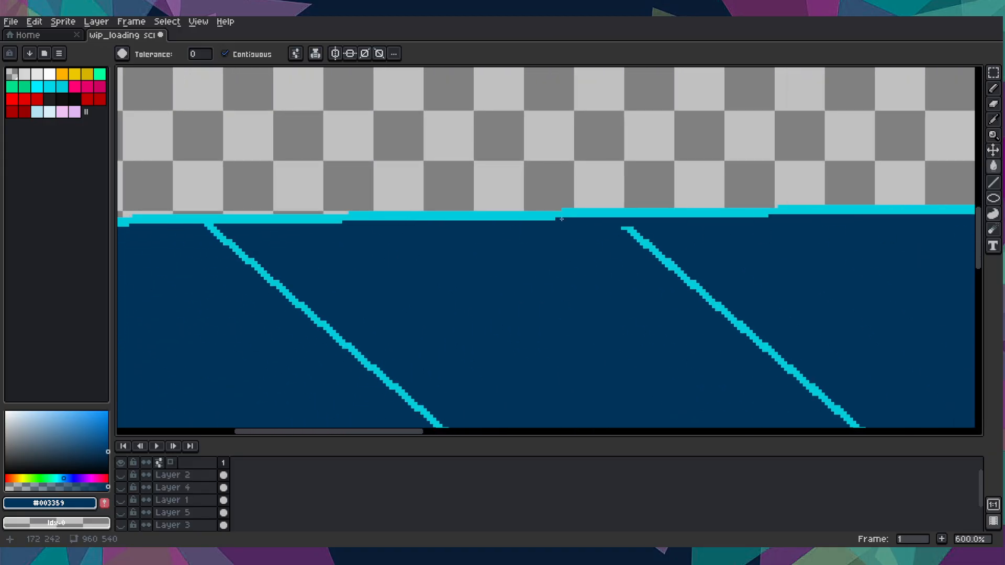
scroll(653, 215, up, 4)
key(m)
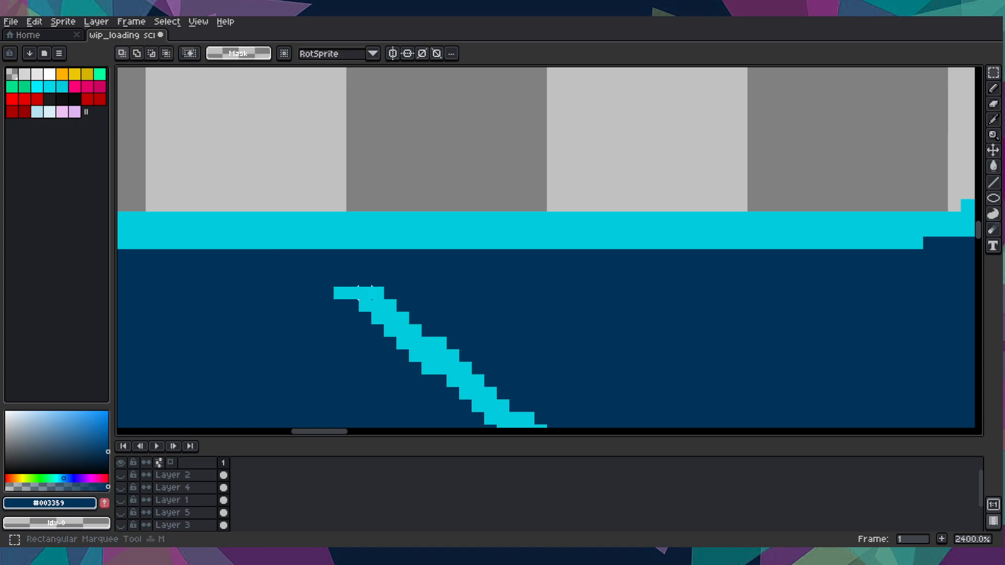
mouse_move(358, 298)
mouse_down()
mouse_move(417, 316)
mouse_move(434, 347)
mouse_move(394, 325)
mouse_move(352, 278)
mouse_move(331, 278)
mouse_move(369, 288)
mouse_move(338, 283)
mouse_move(357, 280)
mouse_up()
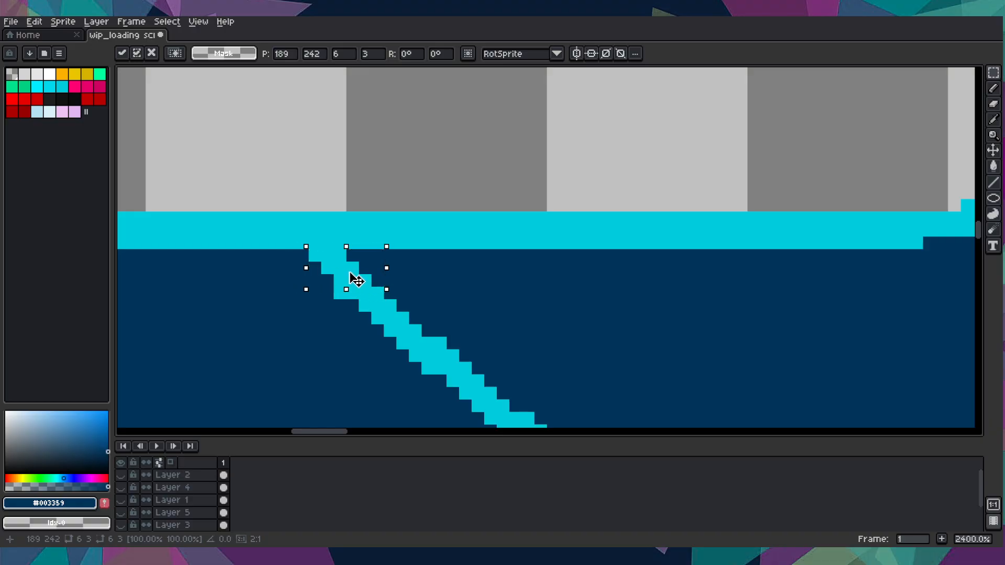
scroll(363, 284, down, 6)
scroll(425, 343, down, 2)
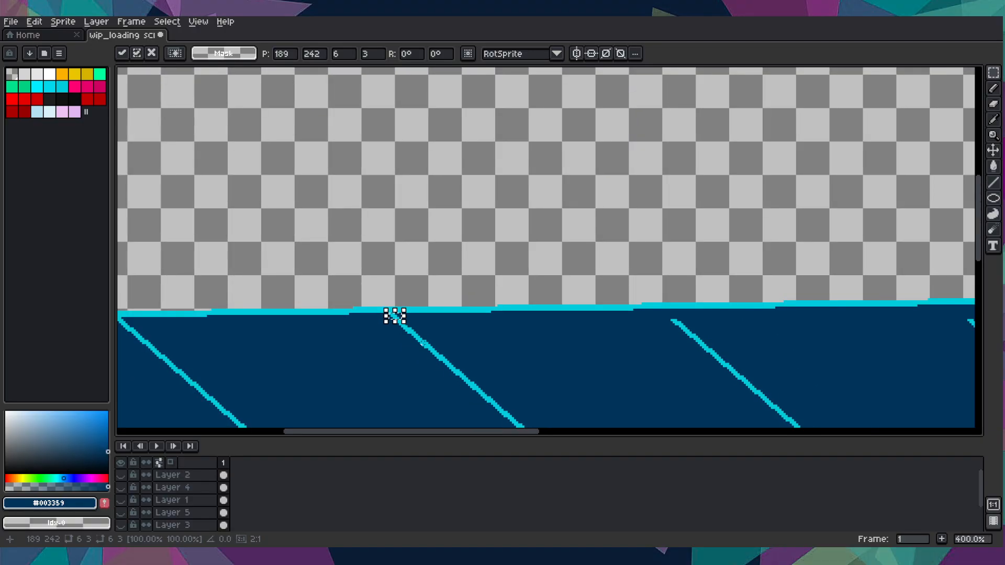
- Extend the third diagonal up to the border line with a 10 by 7 px and a 3 by 1 px piece of it, both placed at 318, 240
click(571, 331)
drag(540, 331, 316, 332)
scroll(393, 338, up, 3)
drag(440, 330, 397, 341)
scroll(408, 337, up, 3)
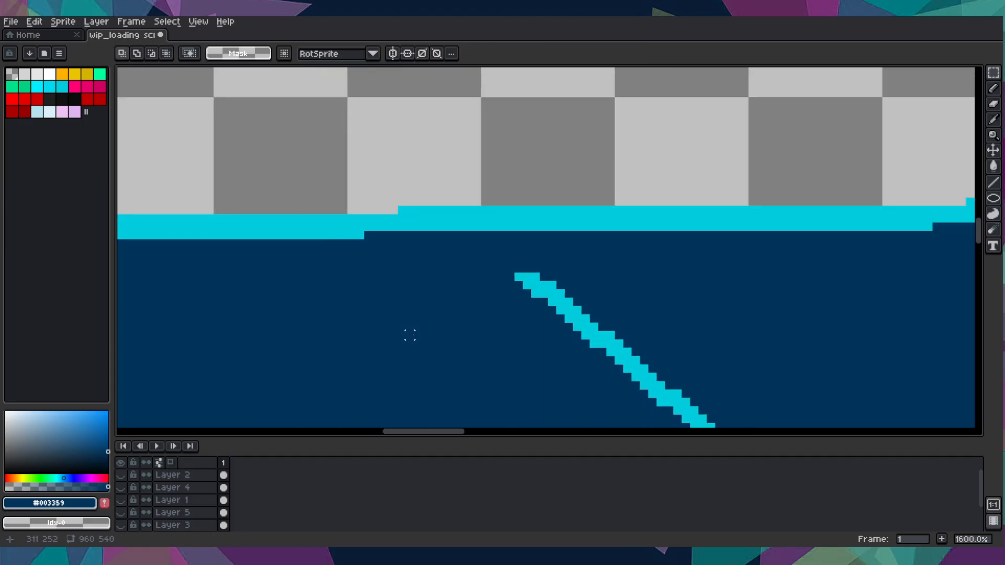
drag(517, 266, 562, 311)
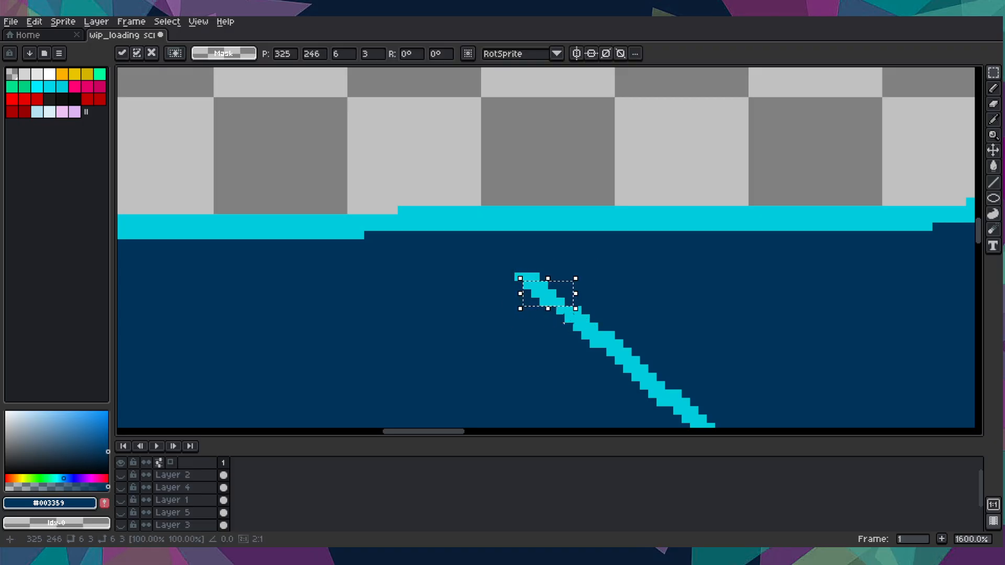
drag(563, 315, 517, 276)
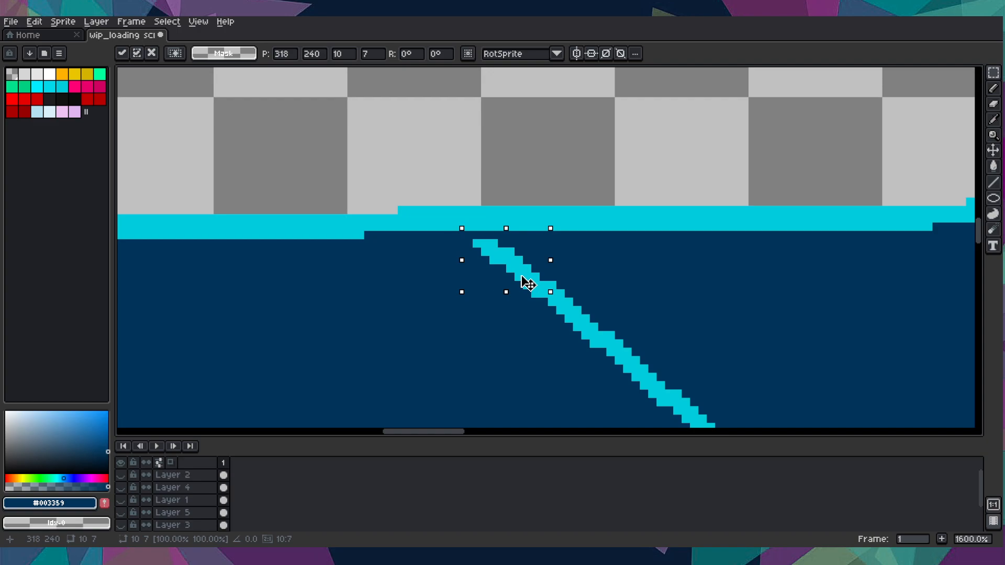
key(Return)
scroll(503, 249, up, 5)
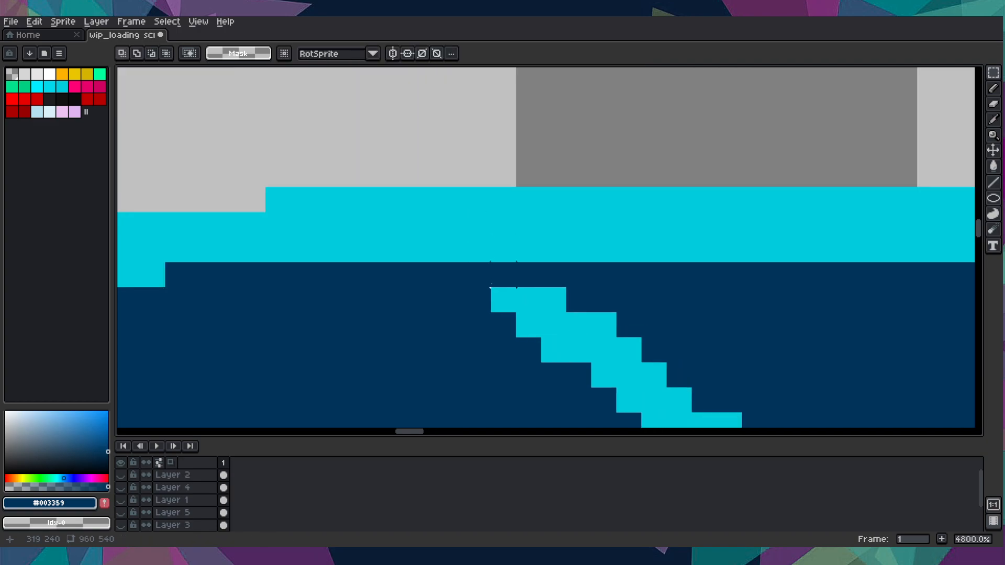
mouse_move(504, 300)
mouse_down()
mouse_move(555, 301)
mouse_move(510, 290)
mouse_up()
scroll(602, 356, down, 8)
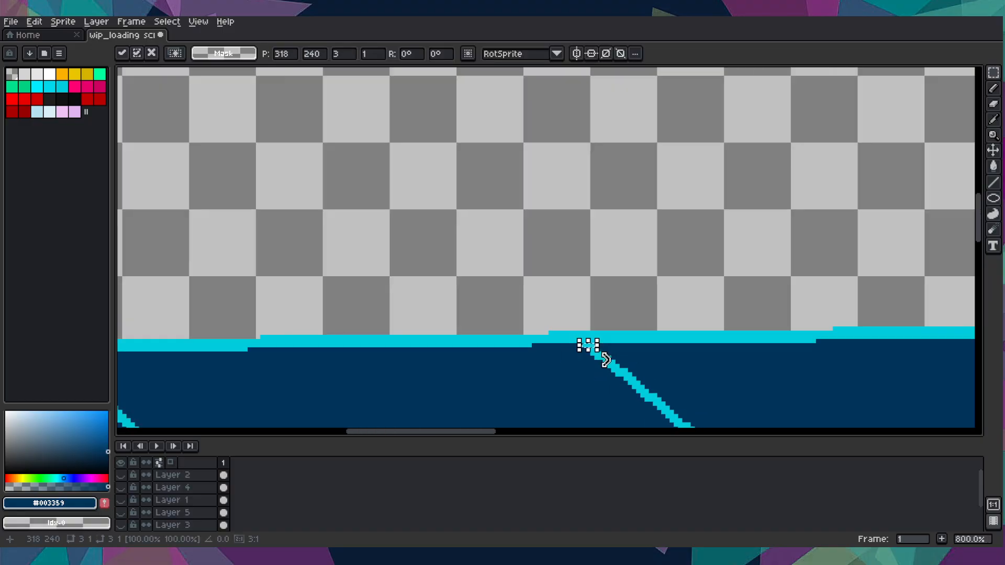
scroll(645, 378, down, 2)
scroll(498, 290, up, 7)
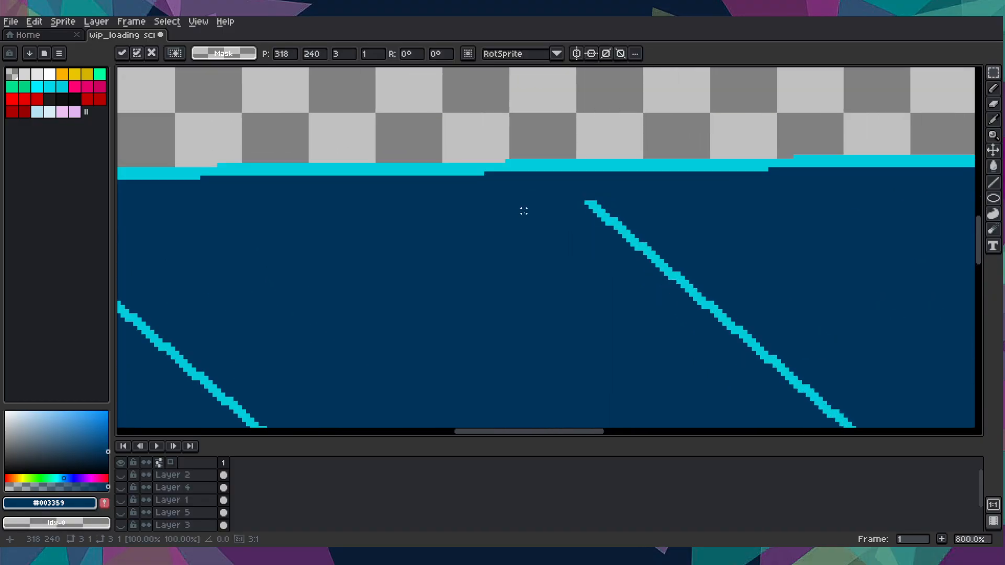
drag(617, 175, 662, 211)
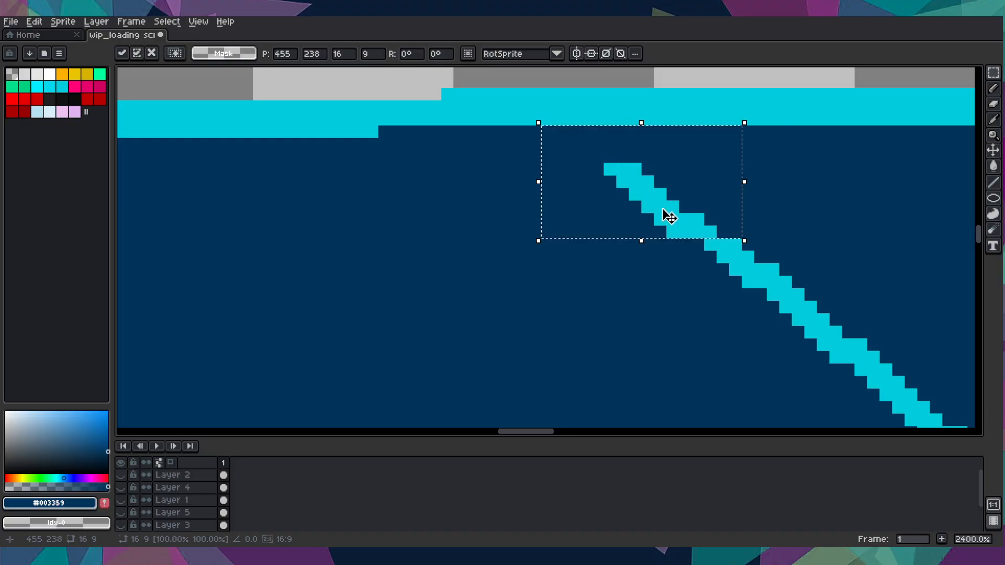
key(ctrl+z)
key(ctrl+d)
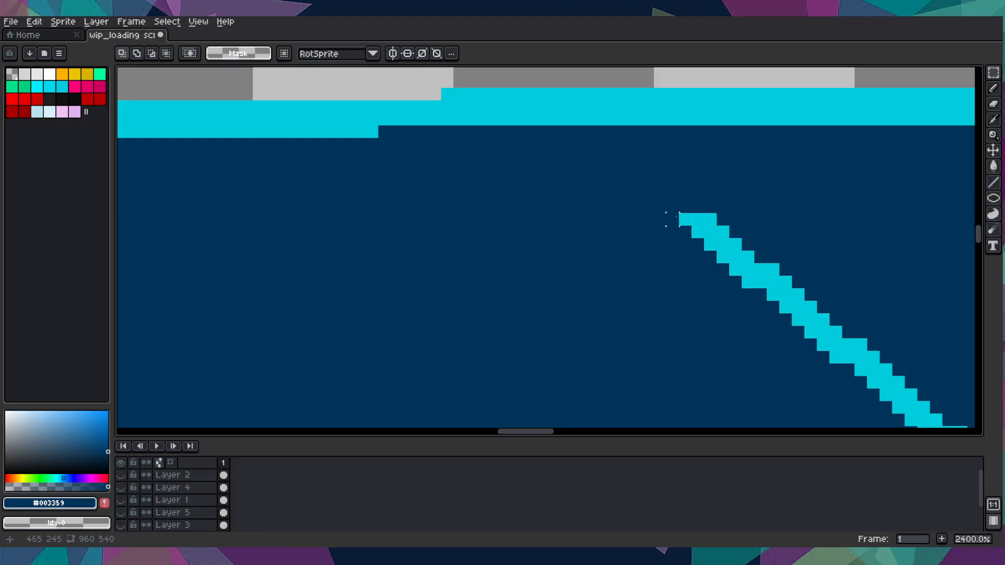
- Extend the fourth diagonal with a 9 by 6 px piece placed at 459, 239 and join it to the border line with three #00ccdd pixels
drag(678, 213, 653, 207)
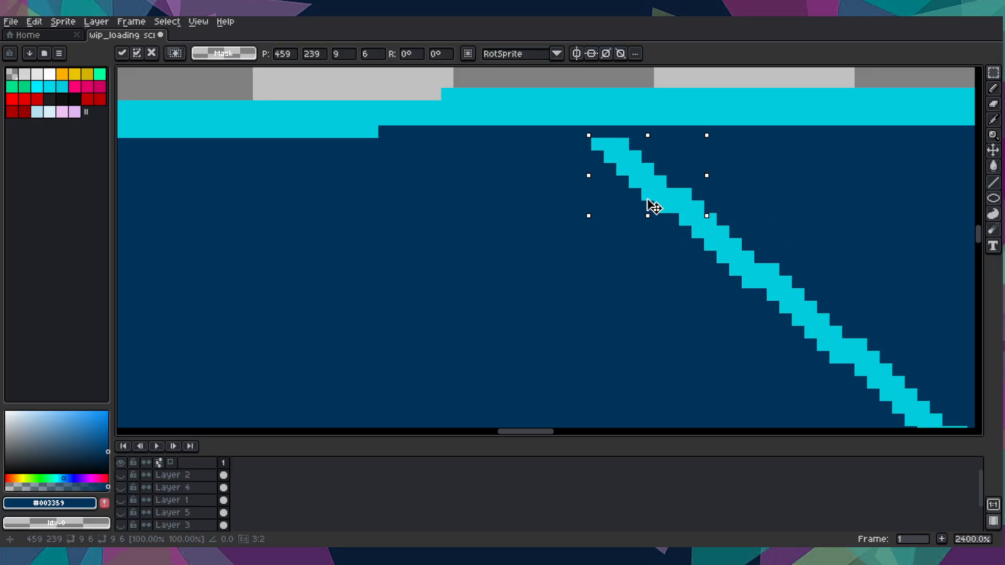
key(ctrl+d)
scroll(592, 135, up, 2)
drag(594, 134, 584, 269)
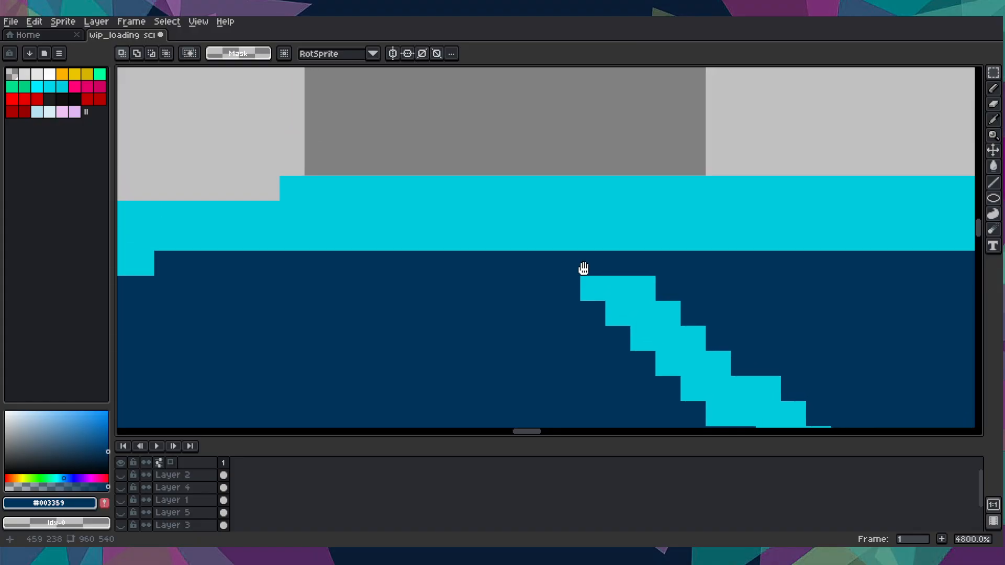
key(i)
click(581, 223)
key(b)
click(567, 263)
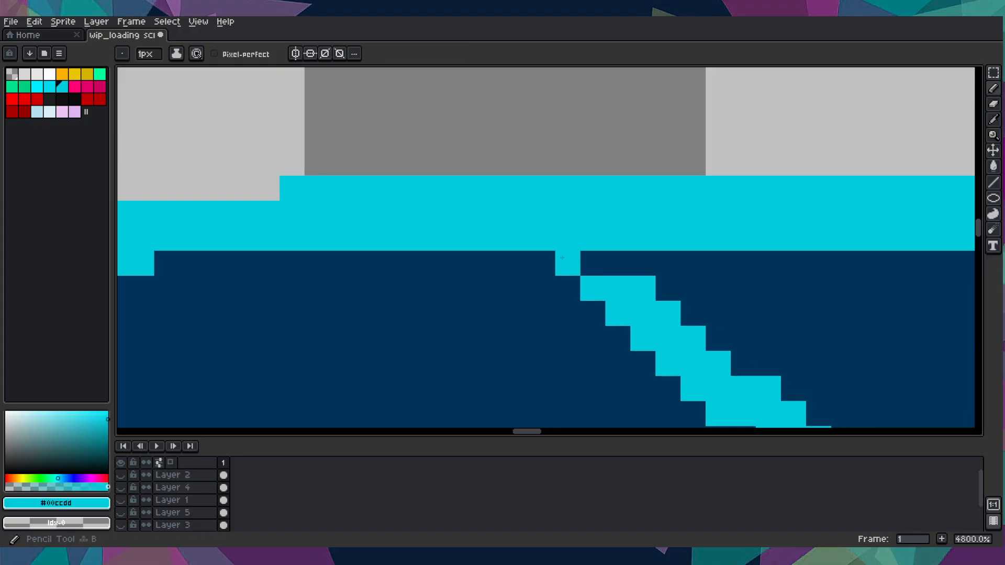
click(593, 263)
click(618, 263)
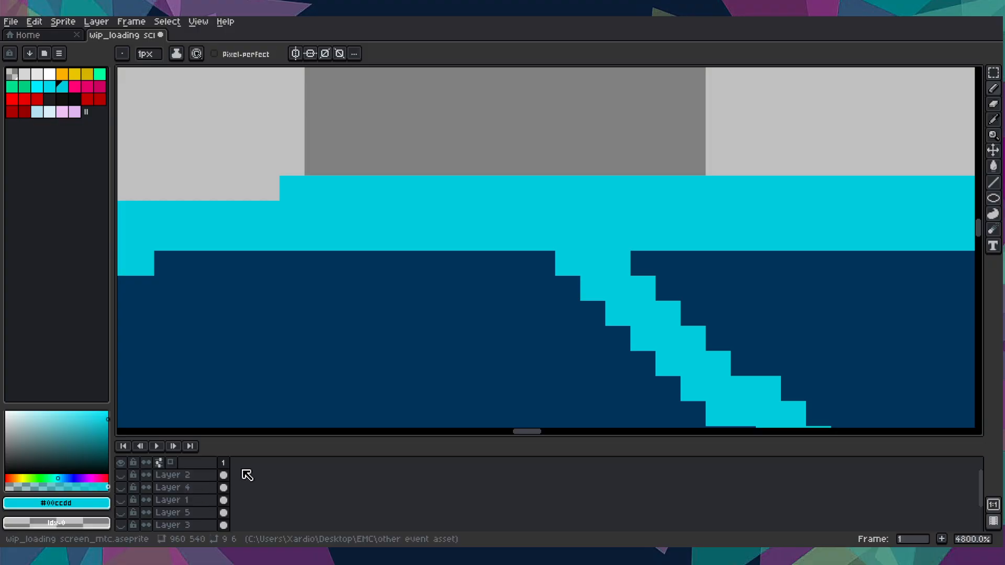
- Extend the fifth diagonal up to the border line with a pasted 9 by 6 px piece placed at 588, 236
scroll(372, 361, down, 13)
scroll(412, 370, up, 7)
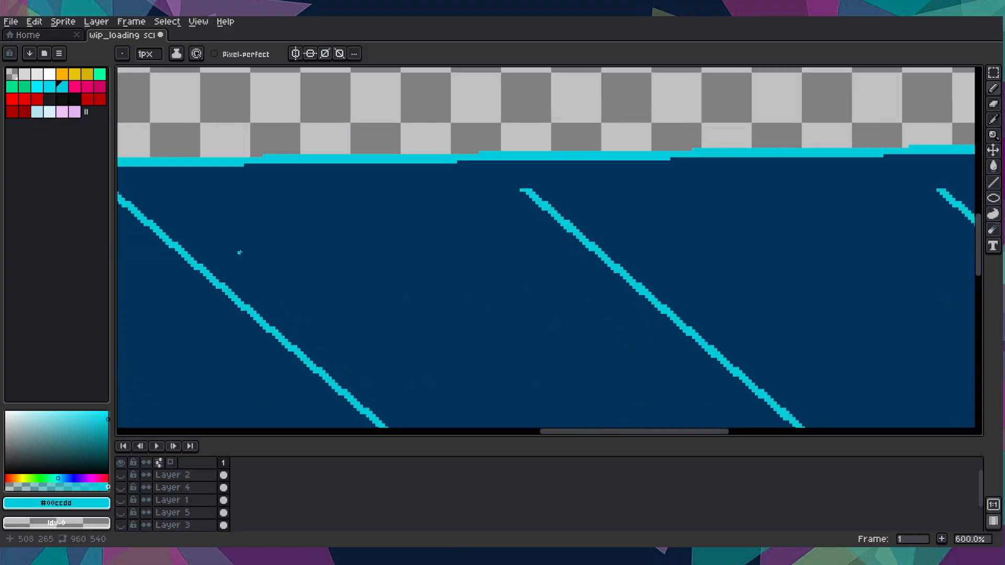
key(v)
key(ctrl+v)
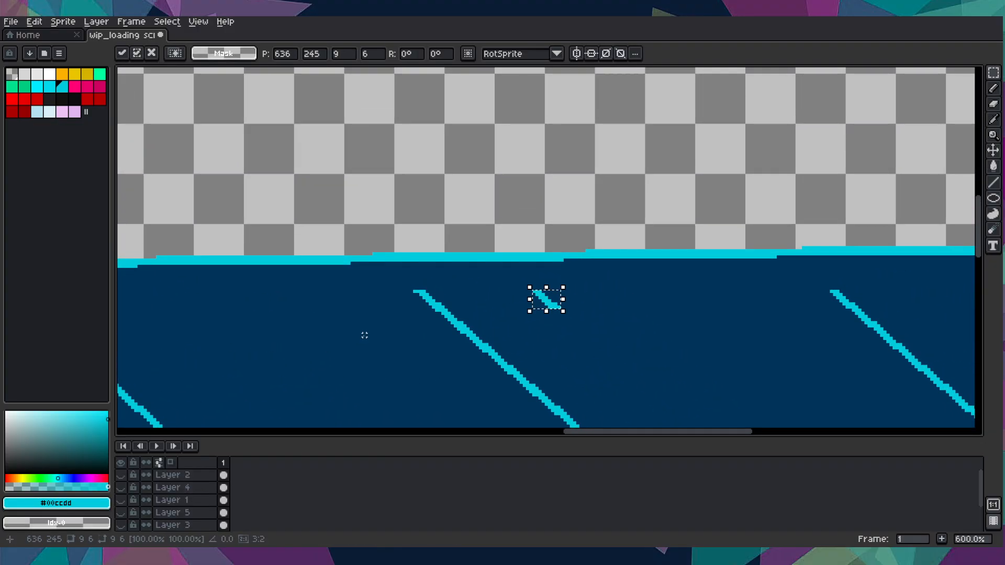
scroll(360, 338, up, 4)
scroll(851, 335, up, 3)
drag(846, 325, 465, 252)
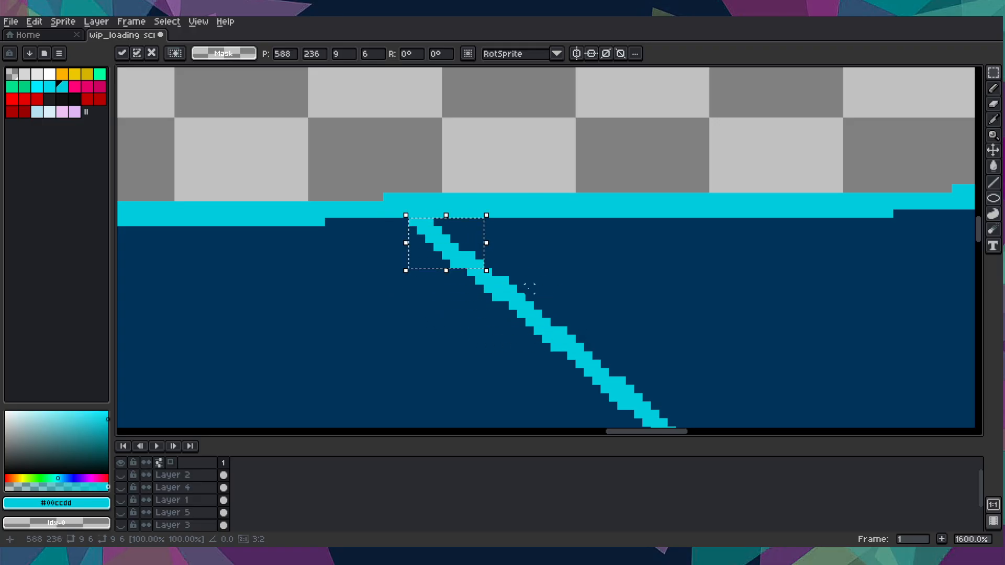
- Extend the sixth diagonal up to the border line with two pasted 9 by 6 px pieces placed at 725, 240 and 719, 234
scroll(524, 283, down, 5)
scroll(434, 309, right, 3)
scroll(434, 309, up, 5)
key(ctrl+v)
drag(557, 290, 602, 254)
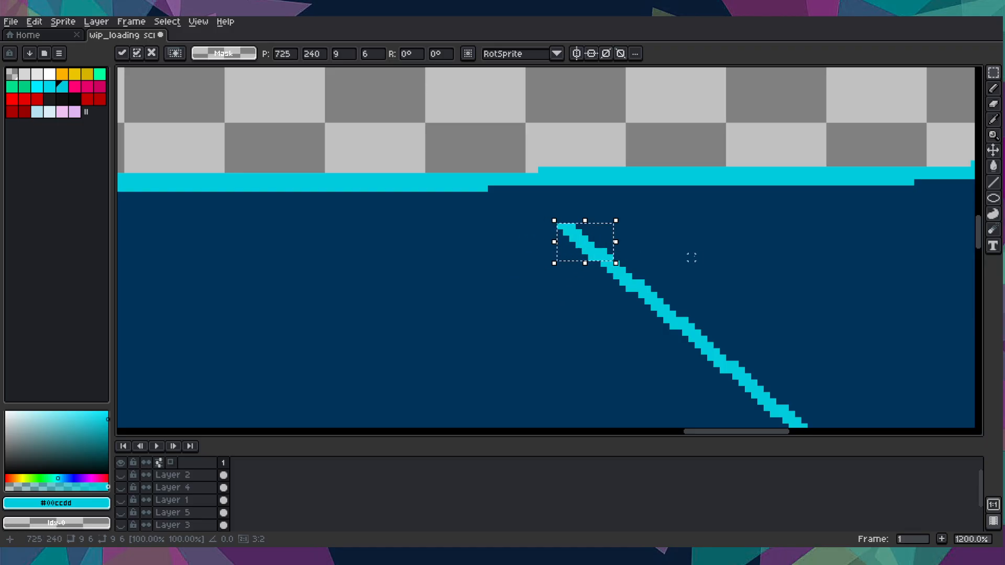
drag(691, 257, 704, 320)
key(ctrl+v)
drag(554, 348, 567, 281)
scroll(576, 293, down, 8)
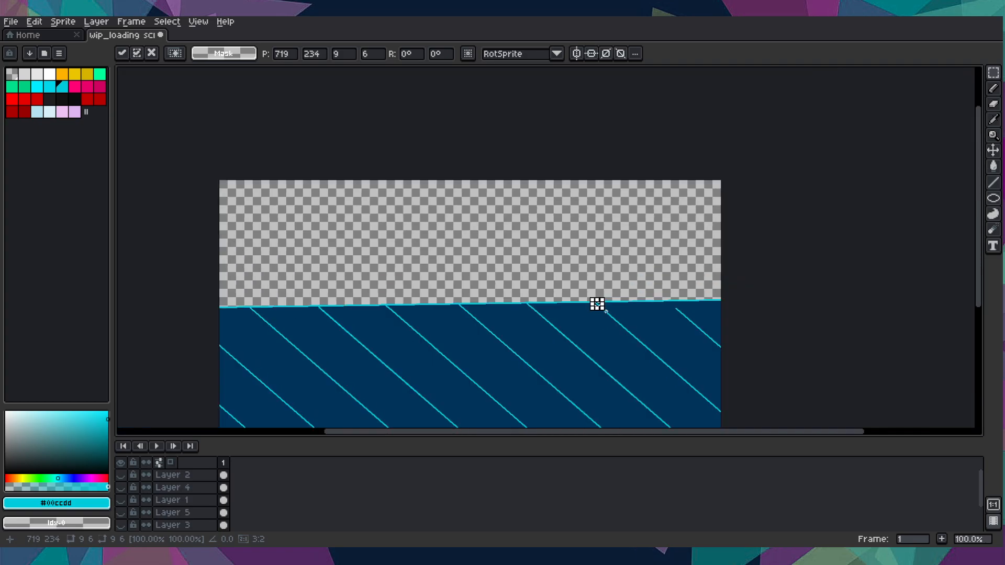
click(507, 354)
- Extend the seventh diagonal with a pasted 9 by 6 px piece at 859, 233 and join it to the border with a 4 px #00ccdd line
scroll(506, 354, up, 6)
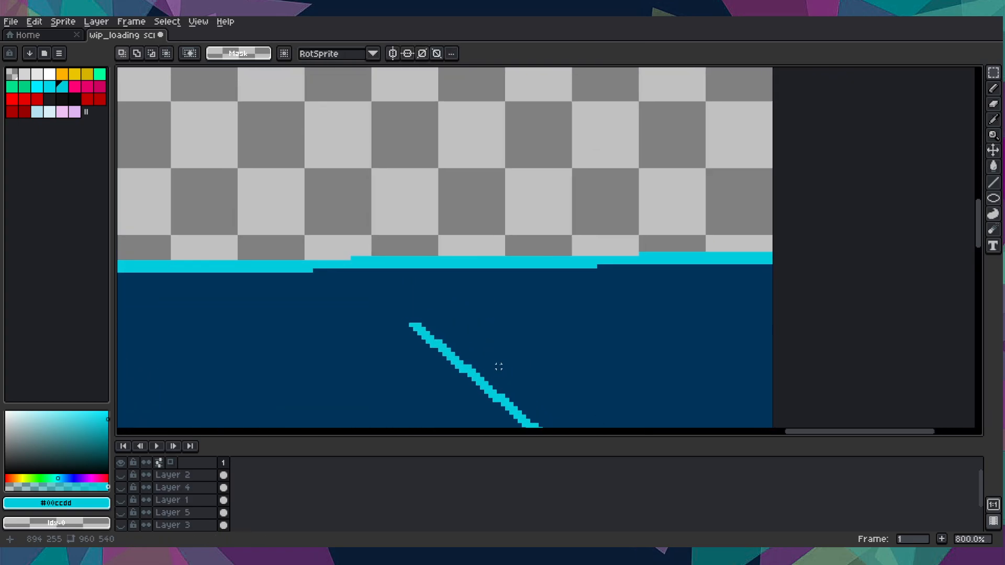
key(ctrl+v)
scroll(489, 319, up, 4)
drag(623, 364, 461, 355)
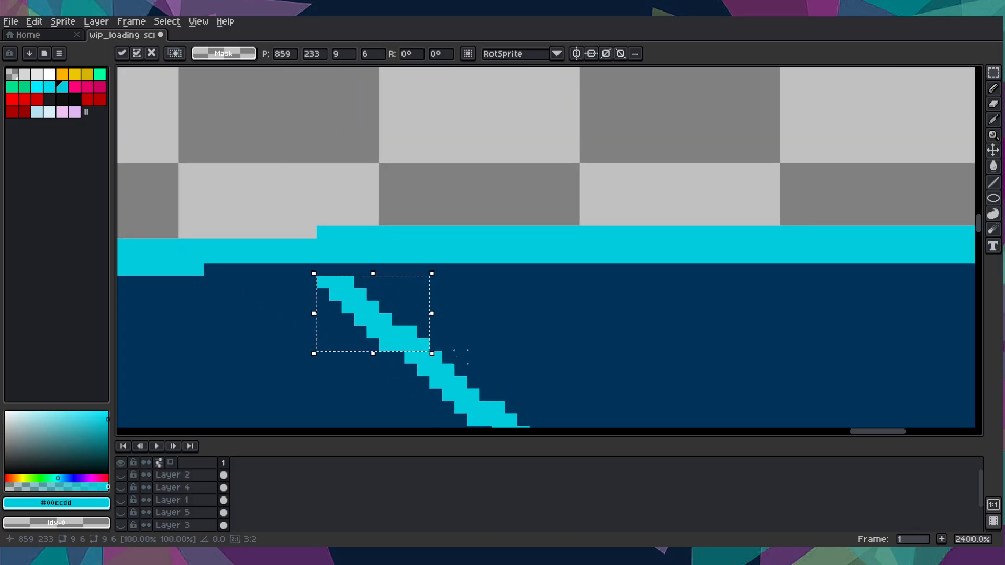
key(Return)
mouse_move(344, 271)
mouse_down()
mouse_move(418, 294)
mouse_move(388, 293)
mouse_move(417, 294)
mouse_up()
key(i)
key(b)
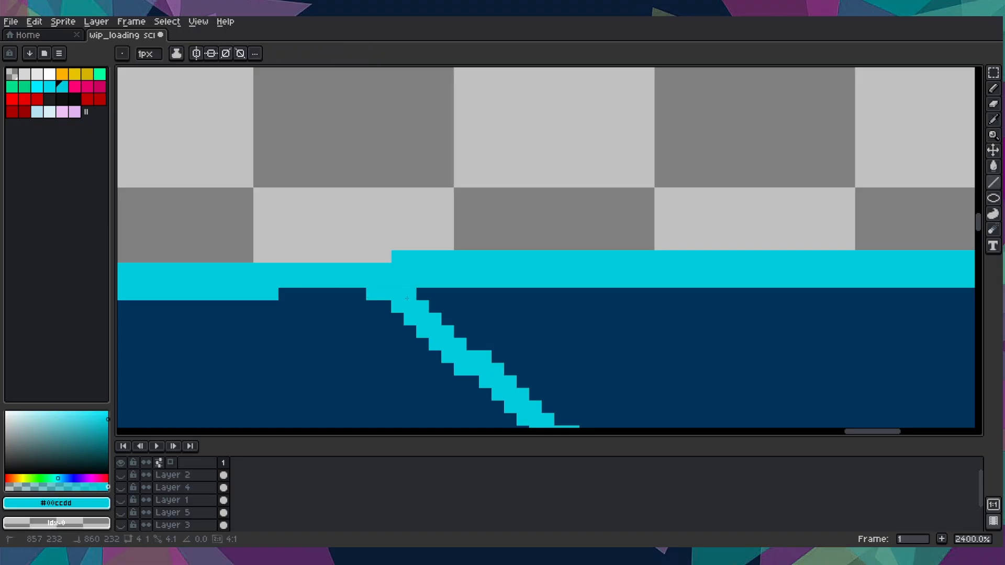
- Sample the band's dark blue #003359 beside the crossing lines in the canvas's lower right corner
scroll(450, 361, down, 6)
scroll(452, 354, down, 7)
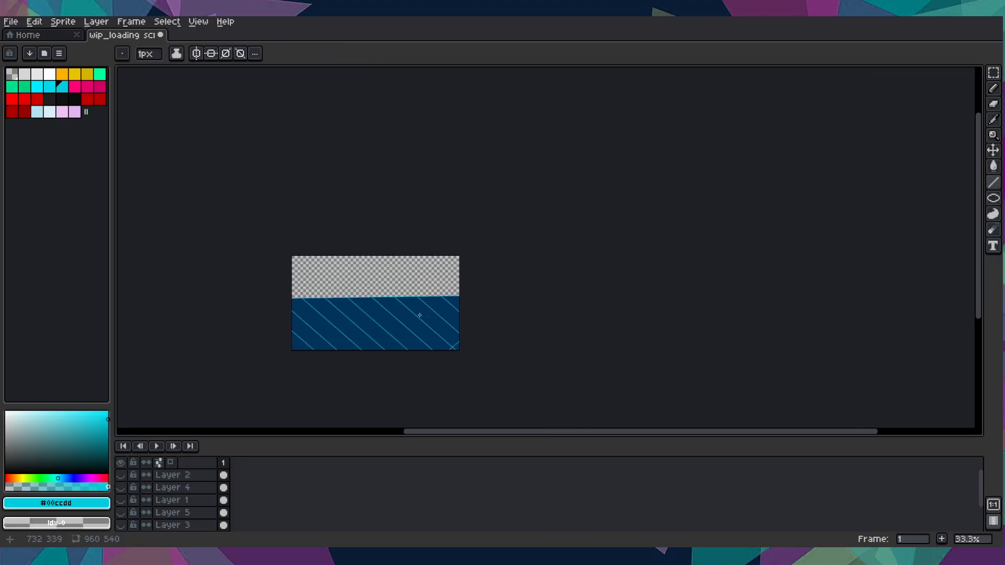
scroll(452, 354, up, 3)
scroll(451, 354, up, 4)
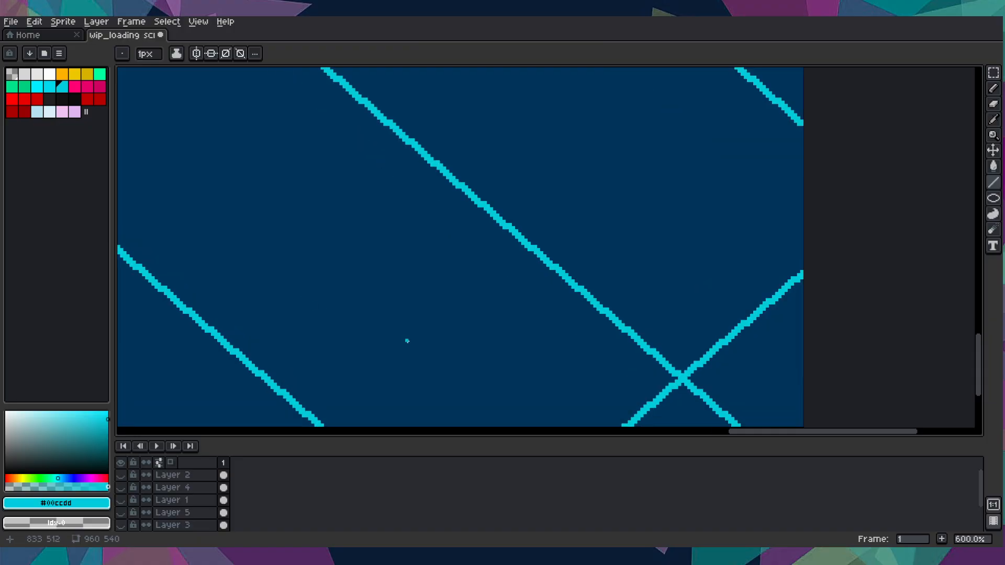
key(i)
click(545, 384)
scroll(296, 285, down, 1)
scroll(415, 294, up, 5)
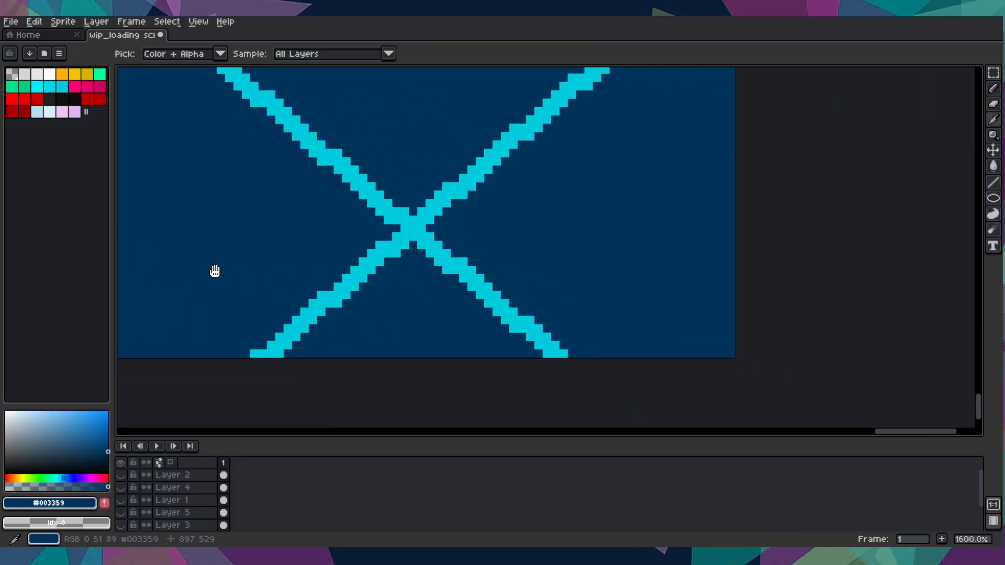
scroll(275, 294, down, 3)
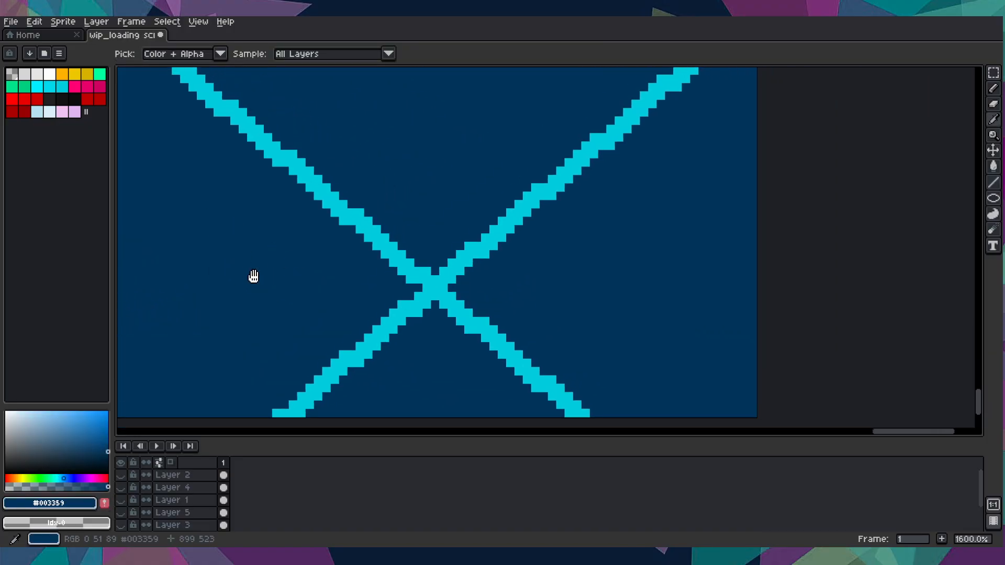
drag(261, 267, 337, 304)
- Cover the stray line crossing the sixth diagonal with a 110 by 57 px copy of the band, aligned to that diagonal
key(b)
click(148, 142)
key(m)
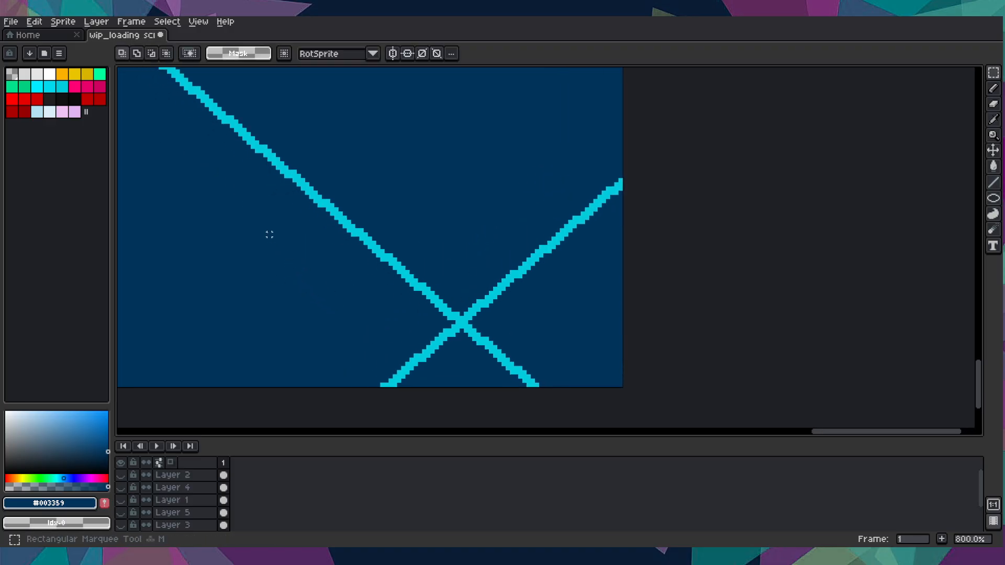
drag(155, 142, 408, 306)
key(Escape)
drag(413, 172, 568, 345)
drag(127, 181, 586, 377)
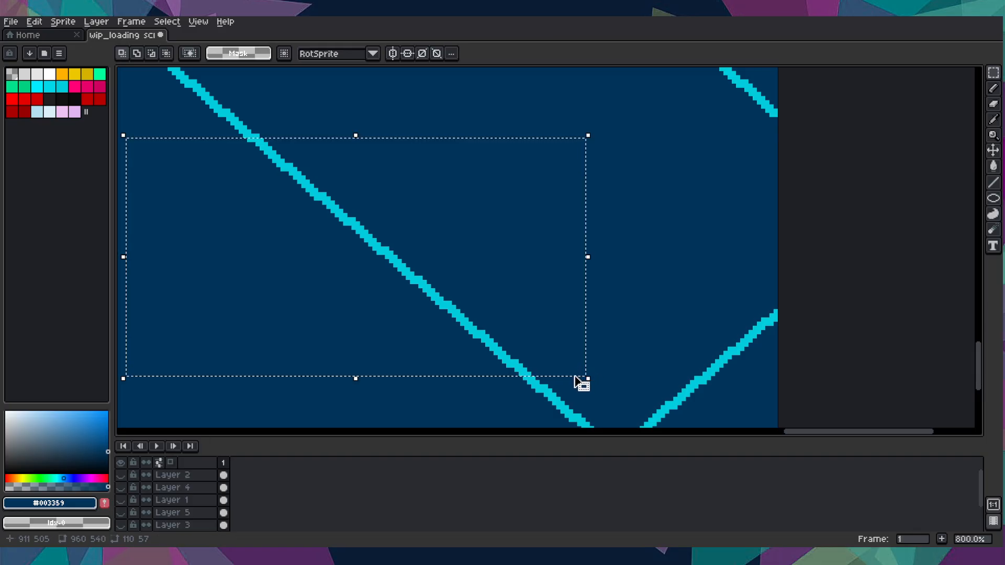
drag(524, 278, 699, 431)
scroll(795, 400, down, 1)
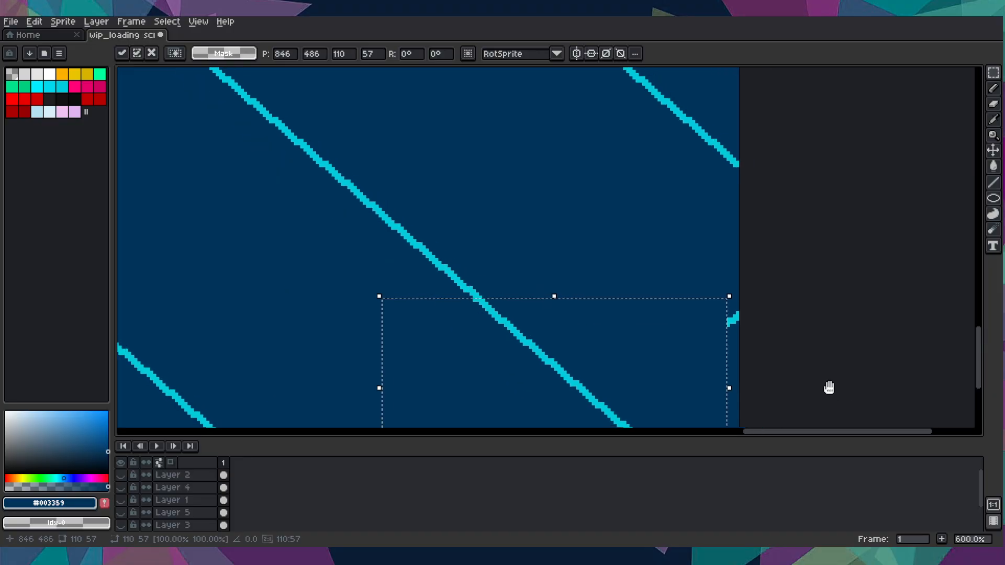
drag(842, 400, 723, 252)
drag(558, 257, 534, 229)
click(622, 229)
- Fill the two leftover cyan stubs of the stray crossing line with dark blue #003359
drag(621, 227, 599, 275)
key(i)
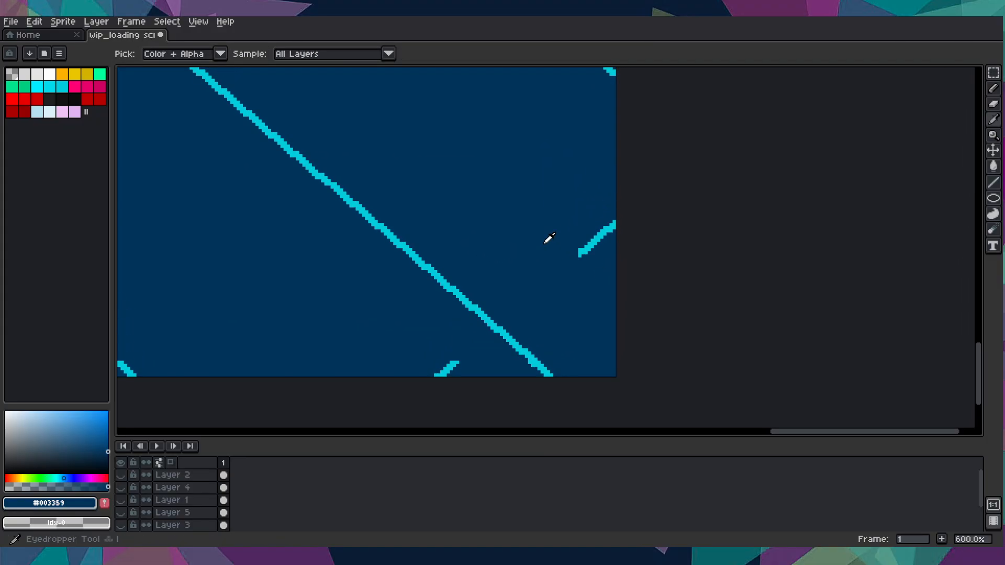
key(g)
click(590, 241)
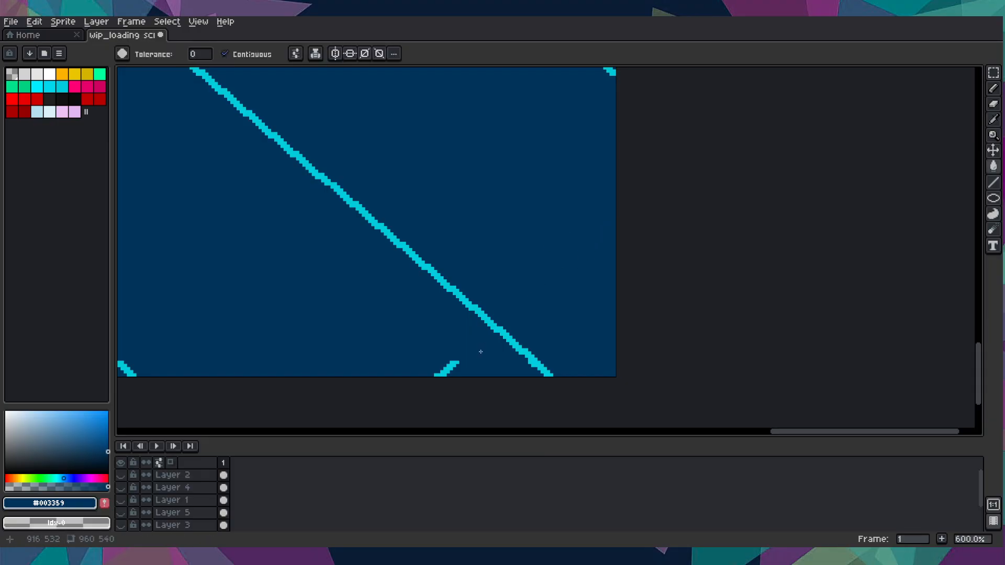
click(450, 366)
scroll(450, 366, down, 6)
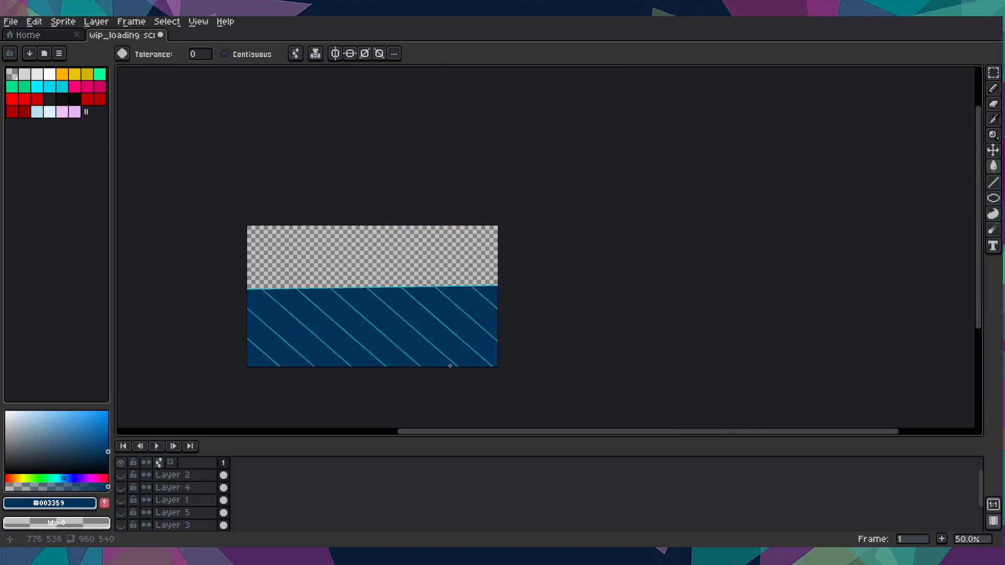
- Select all the cyan diagonals together with the sloping border line using the Magic Wand
drag(433, 343, 471, 326)
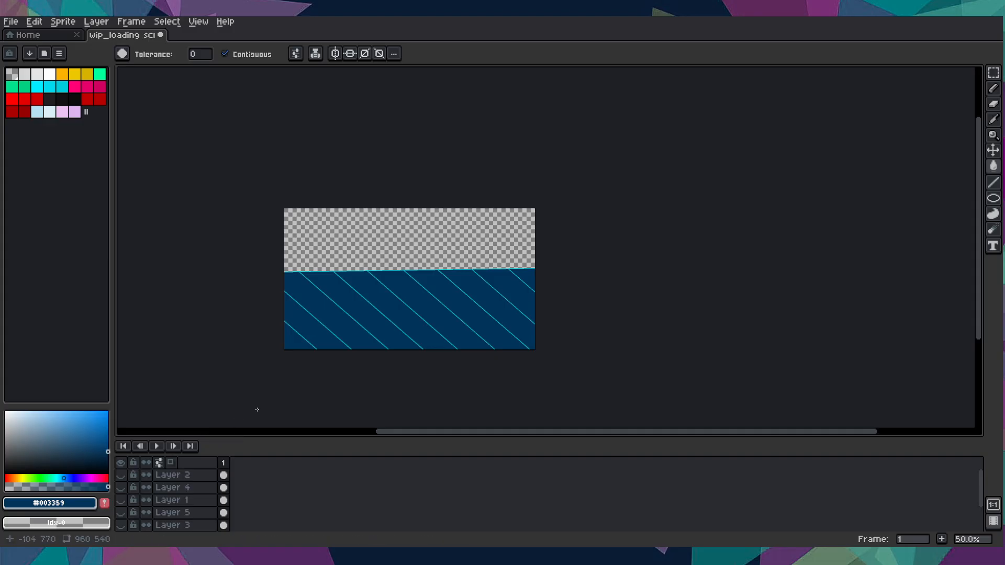
scroll(283, 364, up, 3)
key(w)
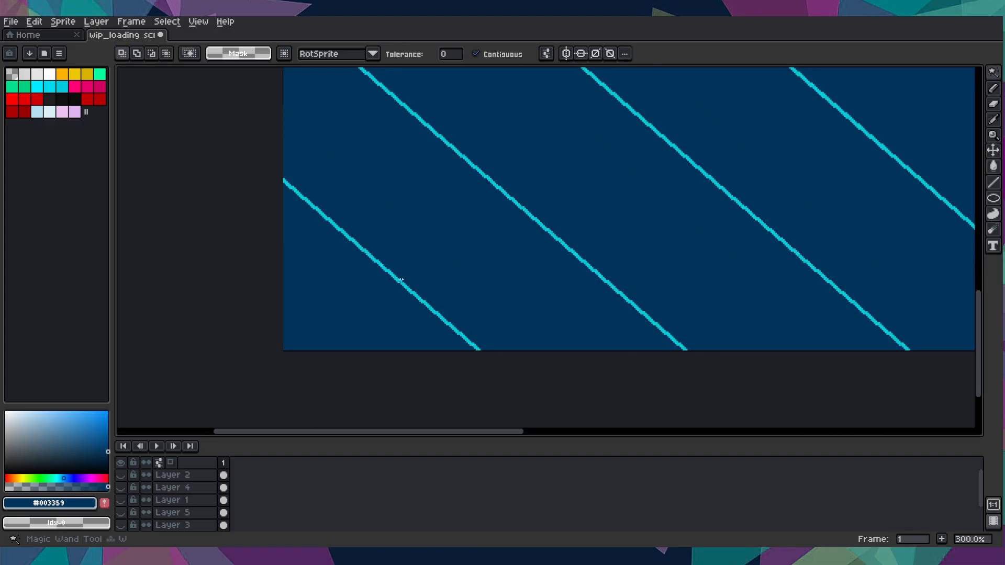
scroll(400, 283, up, 4)
click(376, 281)
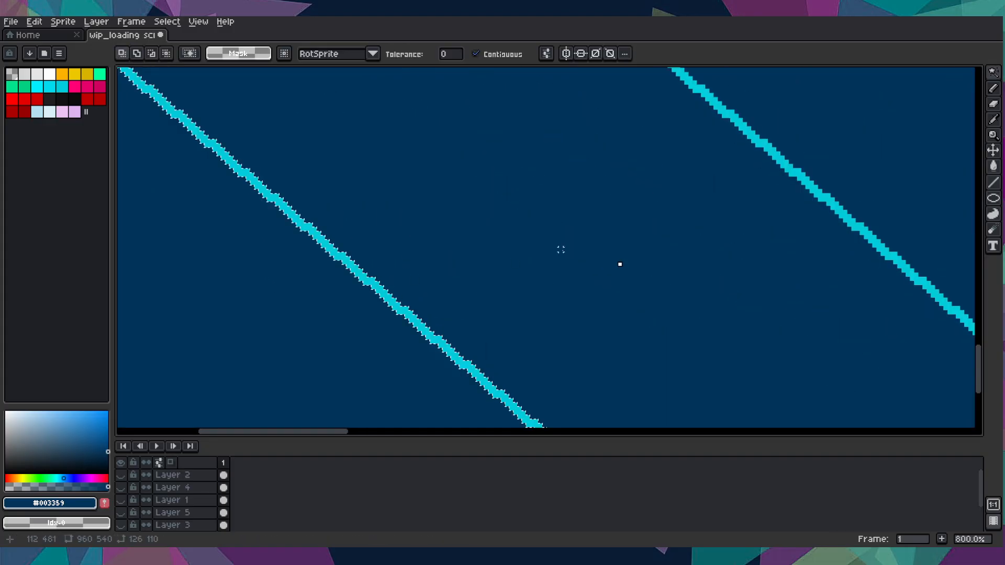
shift+click(799, 172)
scroll(801, 173, down, 4)
drag(860, 176, 394, 257)
scroll(395, 257, up, 3)
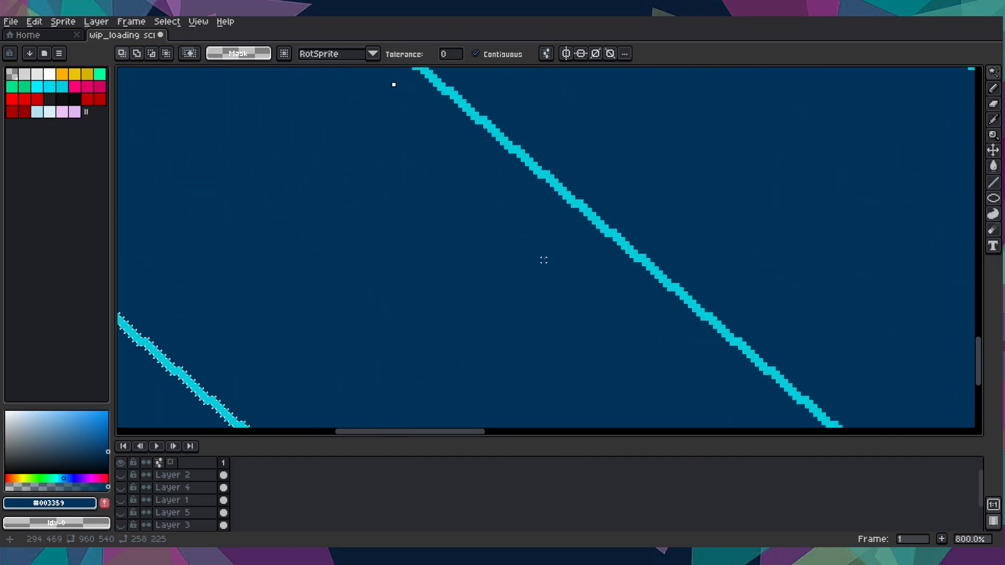
shift+click(616, 239)
scroll(707, 235, down, 2)
scroll(393, 272, up, 2)
scroll(602, 252, down, 5)
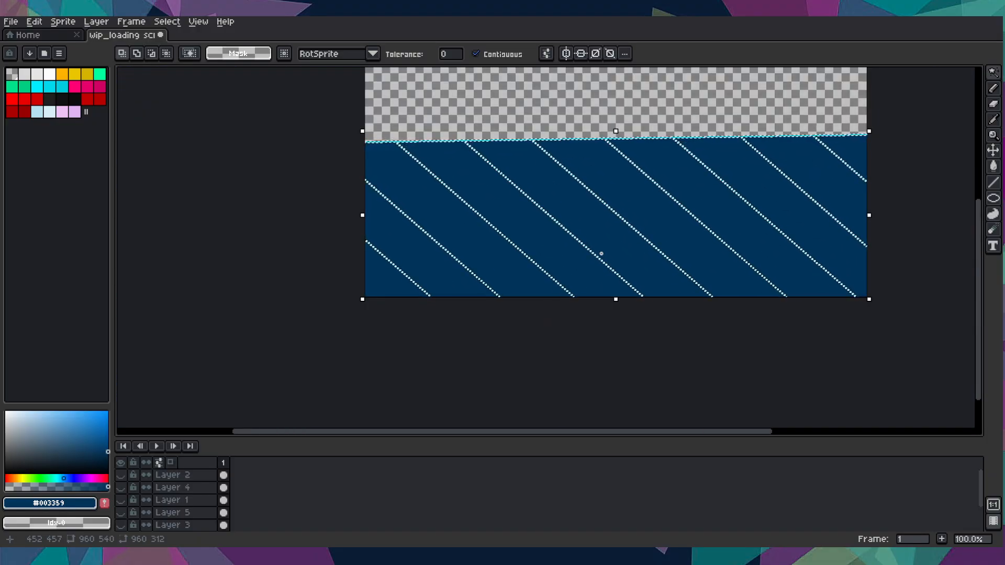
- Duplicate the selected cyan pattern with the copy shifted right to X 10, then deselect it
scroll(601, 254, up, 4)
scroll(601, 254, down, 4)
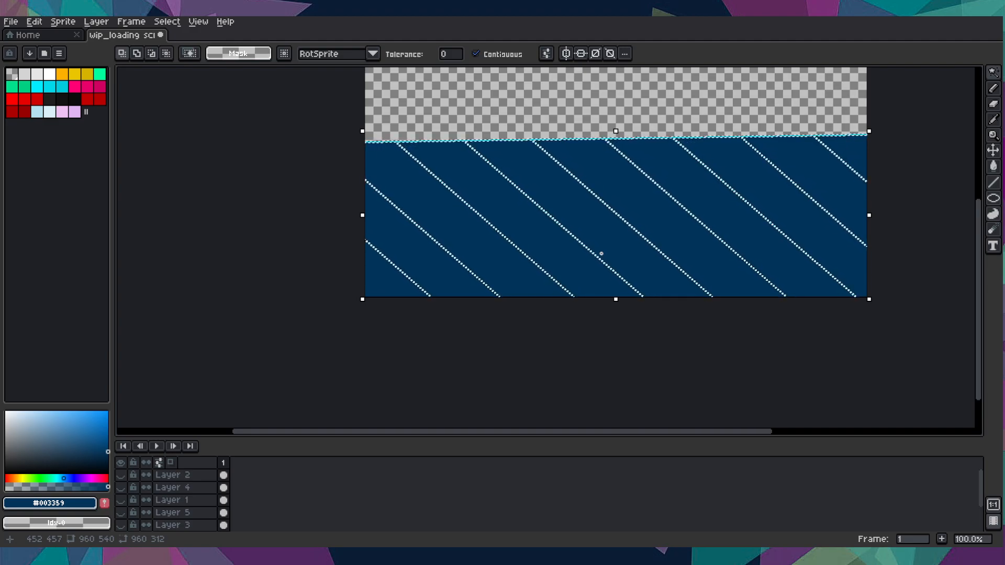
key(ctrl+t)
key(Right)
key(Right)
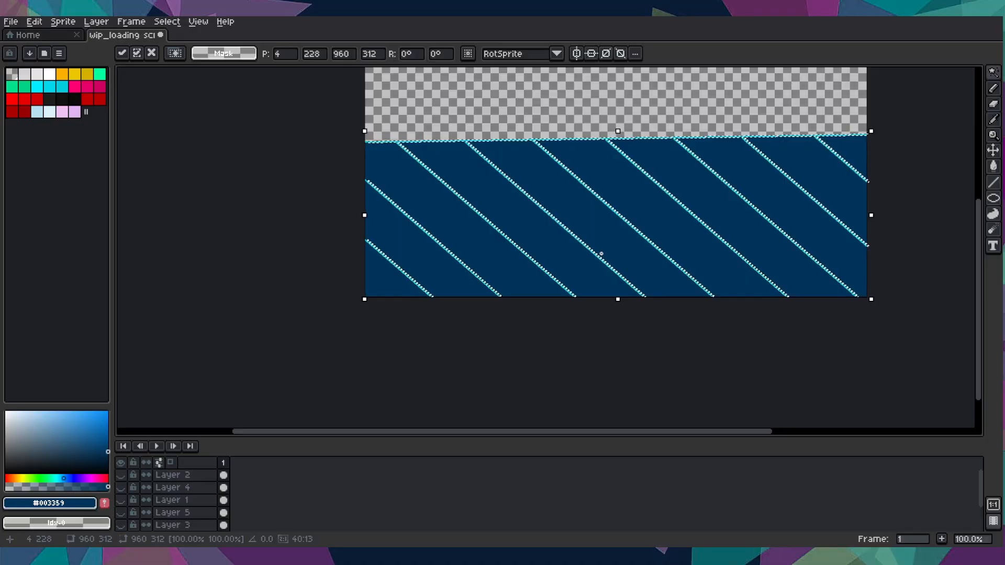
key(Right)
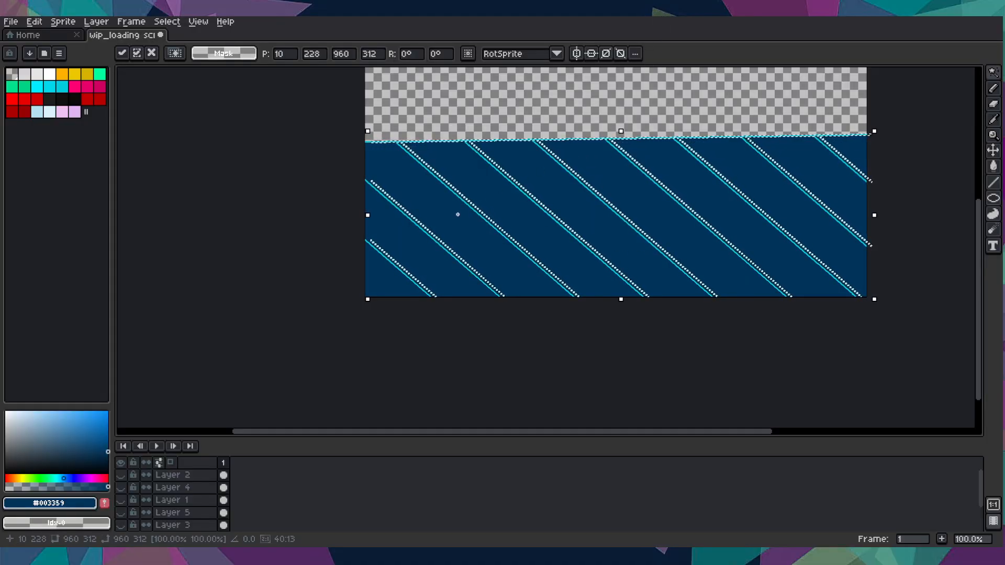
scroll(445, 226, up, 3)
scroll(369, 297, down, 1)
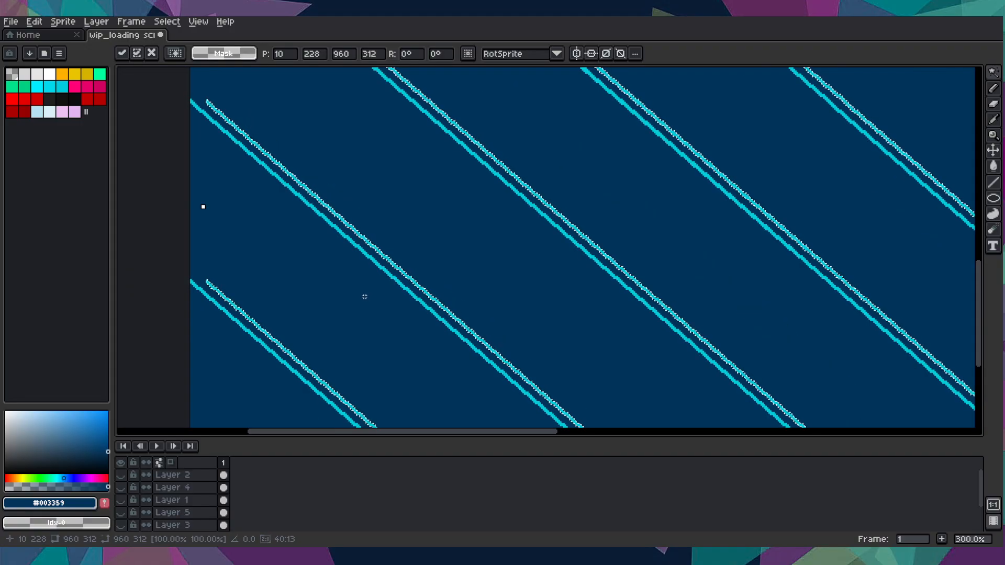
scroll(361, 220, down, 1)
scroll(366, 220, down, 4)
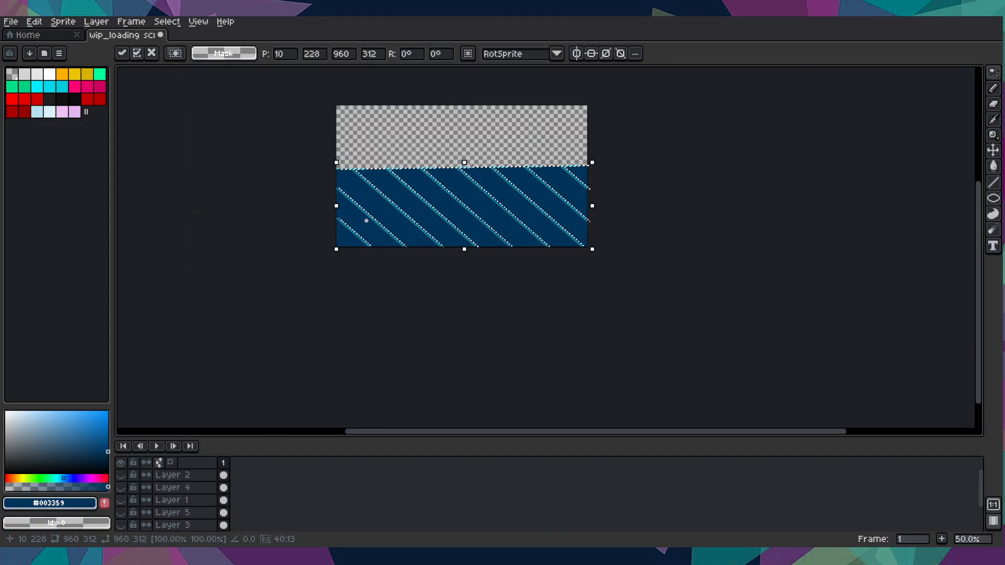
key(ctrl+d)
- Extend the lowest offset diagonal to the canvas's left edge using a 37 by 19 px copy of the doubled lines
drag(367, 220, 623, 328)
scroll(534, 168, down, 3)
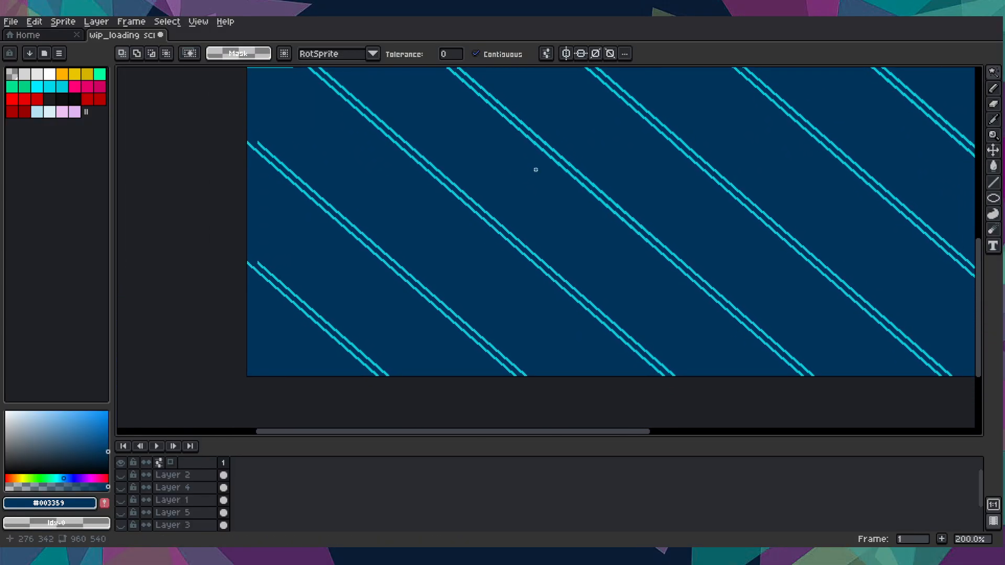
scroll(462, 210, up, 10)
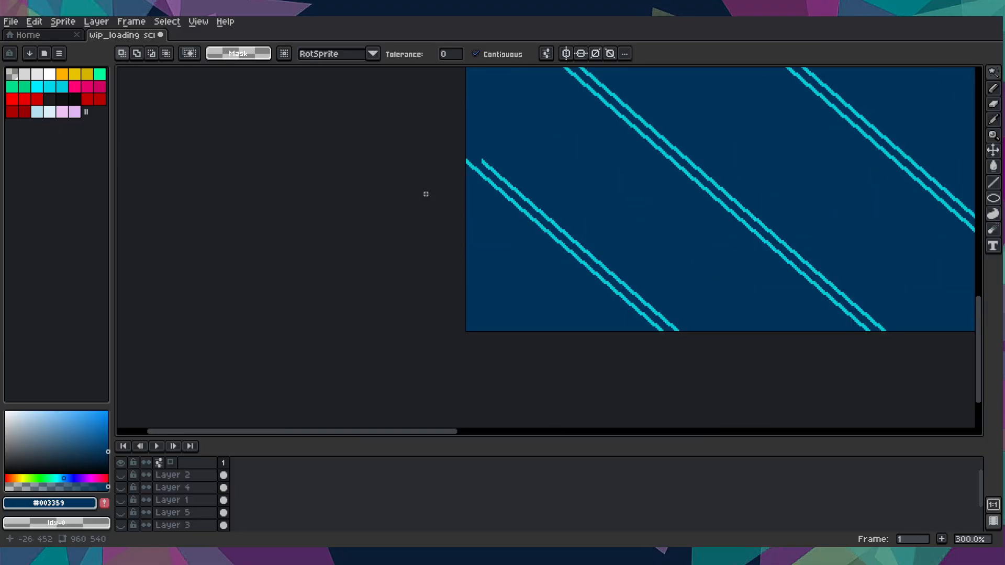
click(494, 232)
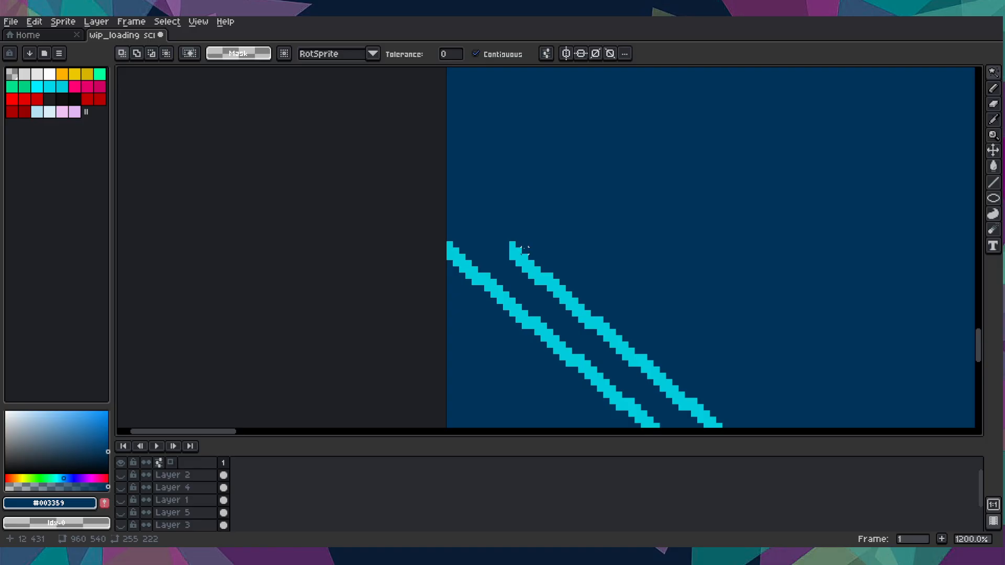
key(m)
drag(493, 226, 572, 283)
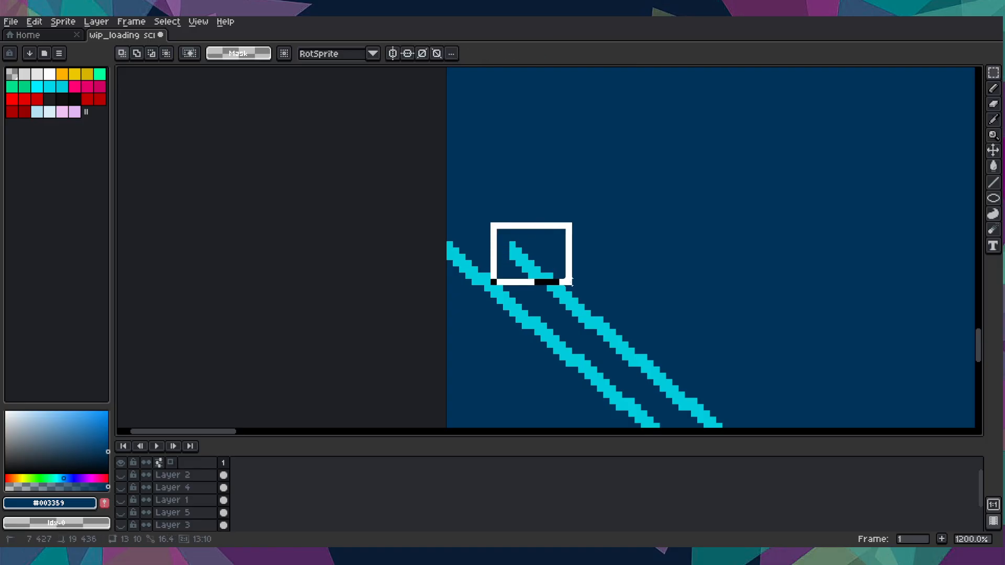
drag(503, 316, 734, 428)
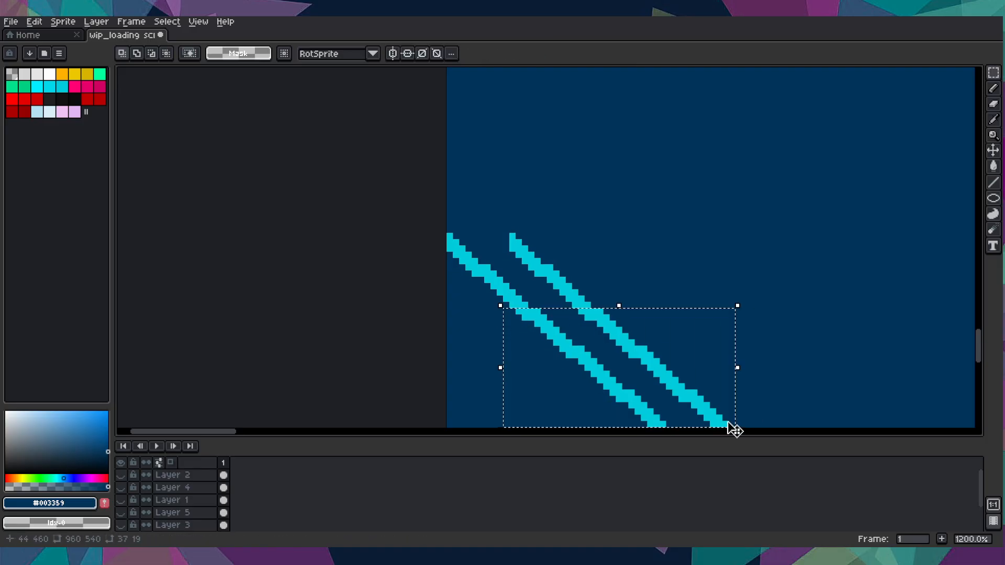
click(696, 396)
drag(696, 396, 487, 230)
scroll(577, 253, down, 4)
drag(653, 263, 542, 428)
drag(524, 183, 574, 288)
- Place another 37 by 19 px copy at -19, 303 to extend the upper left offset diagonal to the canvas edge
key(ctrl+v)
drag(528, 234, 476, 265)
drag(636, 226, 363, 226)
scroll(362, 226, down, 4)
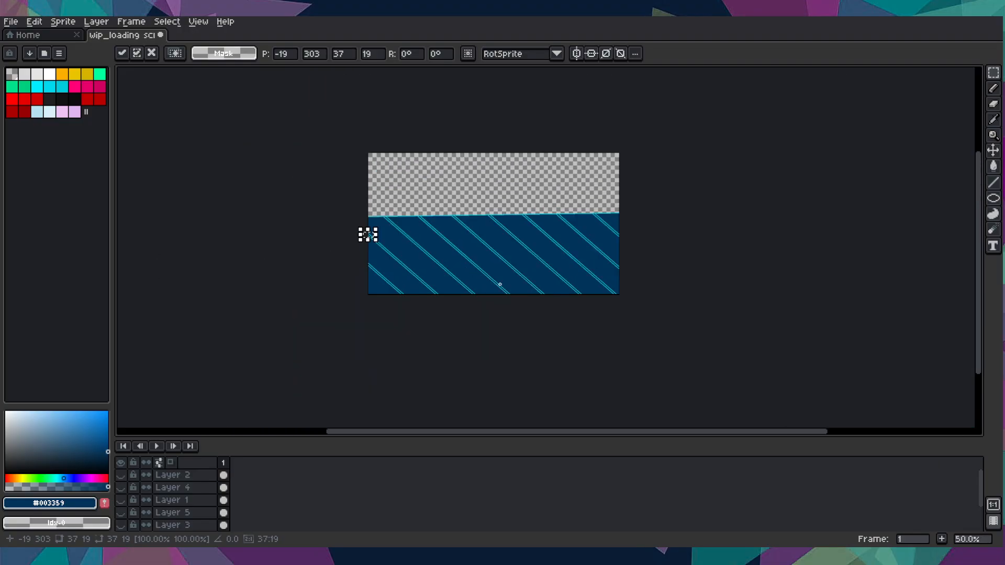
key(Return)
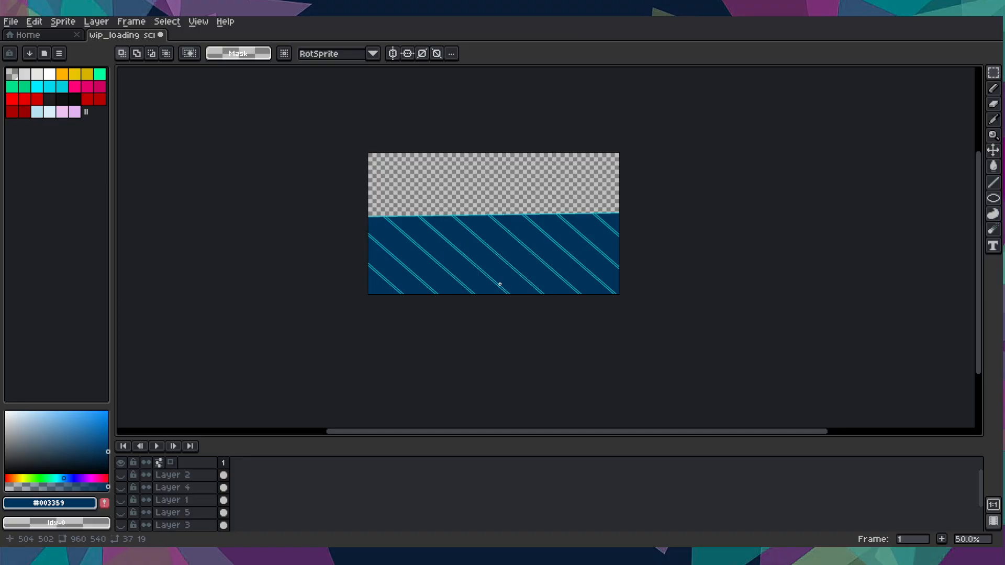
- Examine the doubled diagonals up close along the canvas's left edge, lower edge and middle for gaps
scroll(500, 285, up, 3)
scroll(482, 288, down, 3)
scroll(469, 286, up, 1)
key(b)
scroll(328, 296, up, 3)
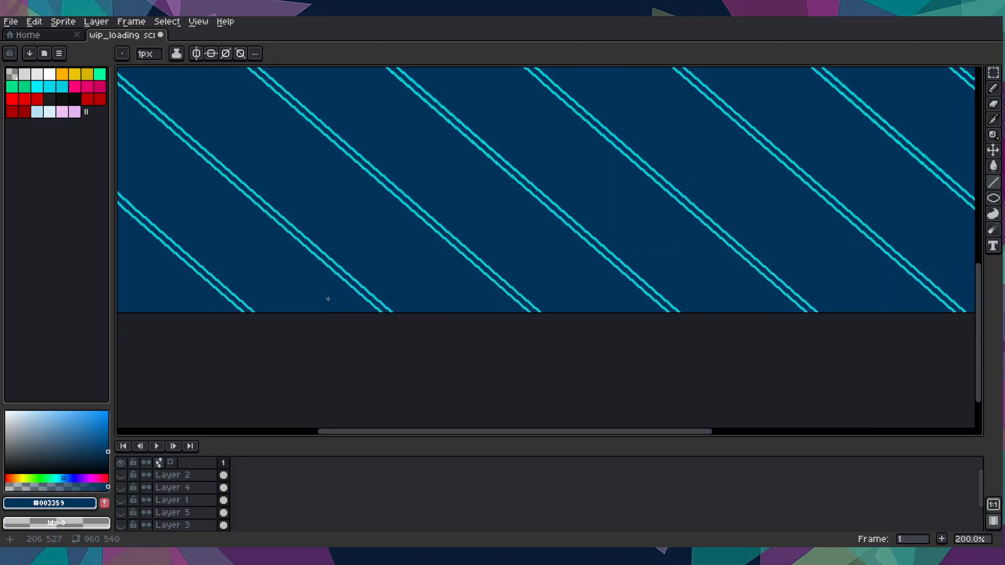
scroll(319, 327, up, 1)
scroll(480, 245, down, 1)
drag(382, 241, 728, 303)
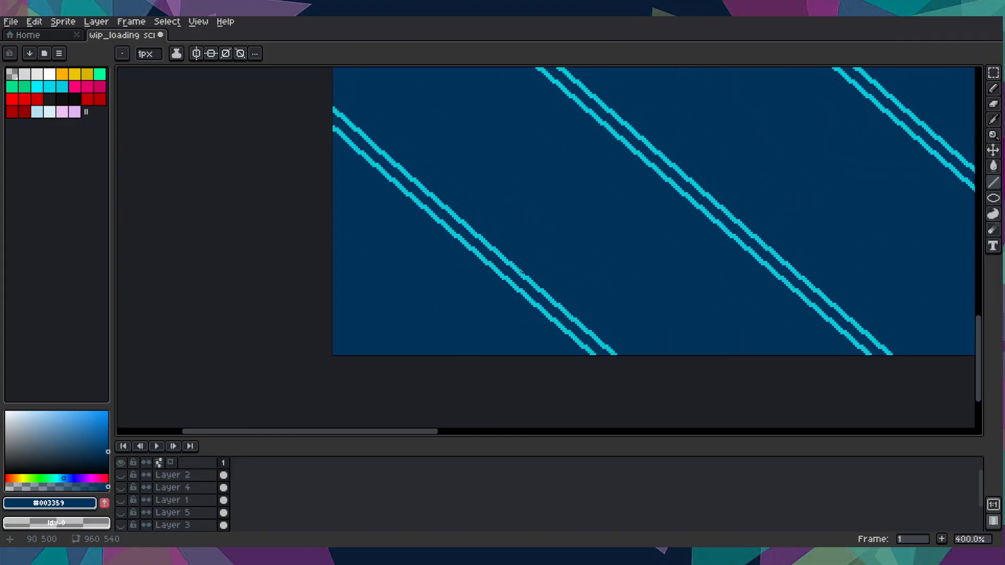
scroll(522, 273, down, 3)
drag(635, 231, 375, 215)
scroll(536, 247, up, 3)
scroll(411, 226, up, 3)
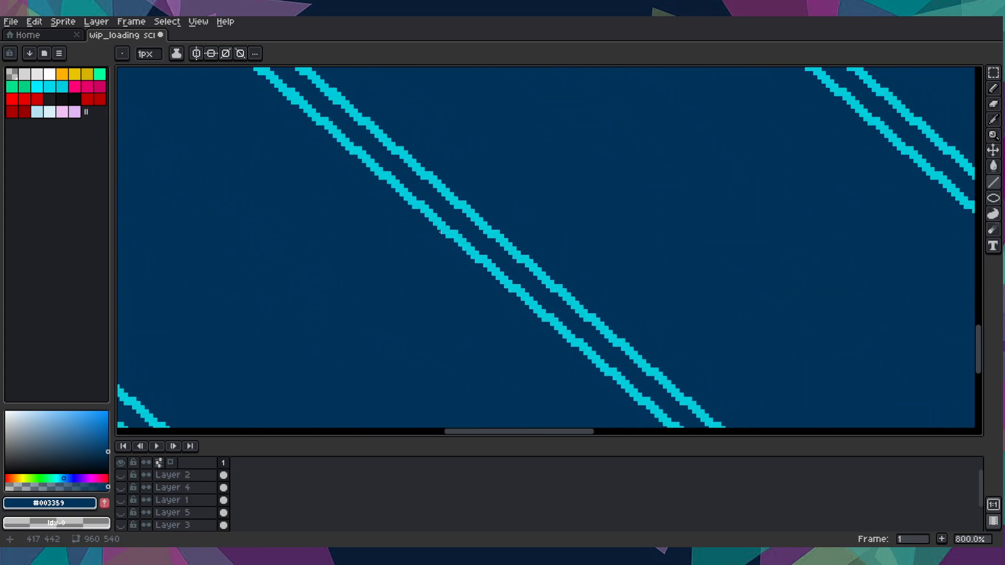
scroll(441, 232, down, 2)
scroll(446, 231, down, 3)
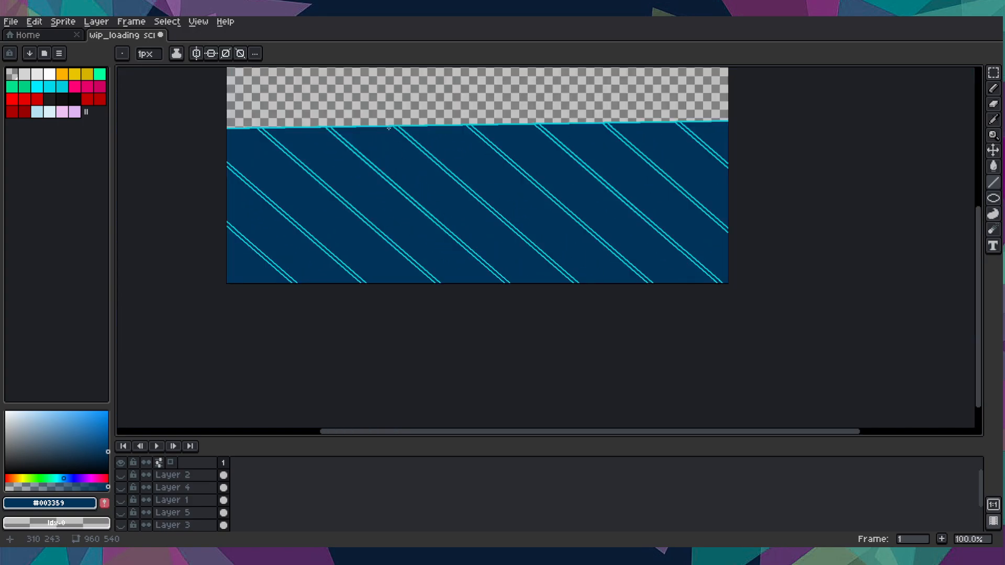
- Detach the second pair of diagonals from the sloping border by painting dark blue #003359 over their upper ends
scroll(390, 130, up, 8)
click(275, 168)
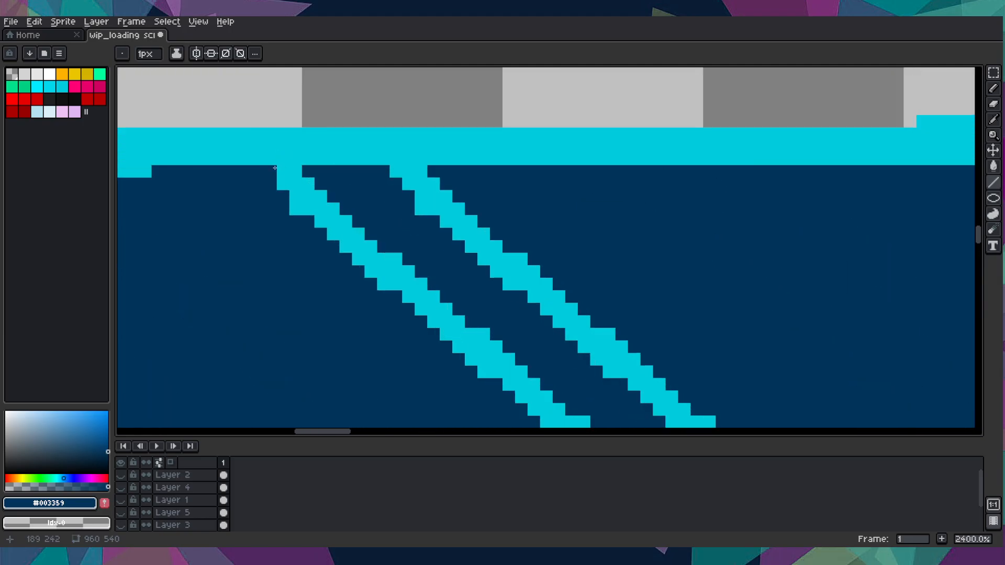
key(b)
drag(276, 168, 291, 168)
drag(383, 169, 424, 168)
- Select both lines of the detached diagonal pair with the Magic Wand for copying
key(w)
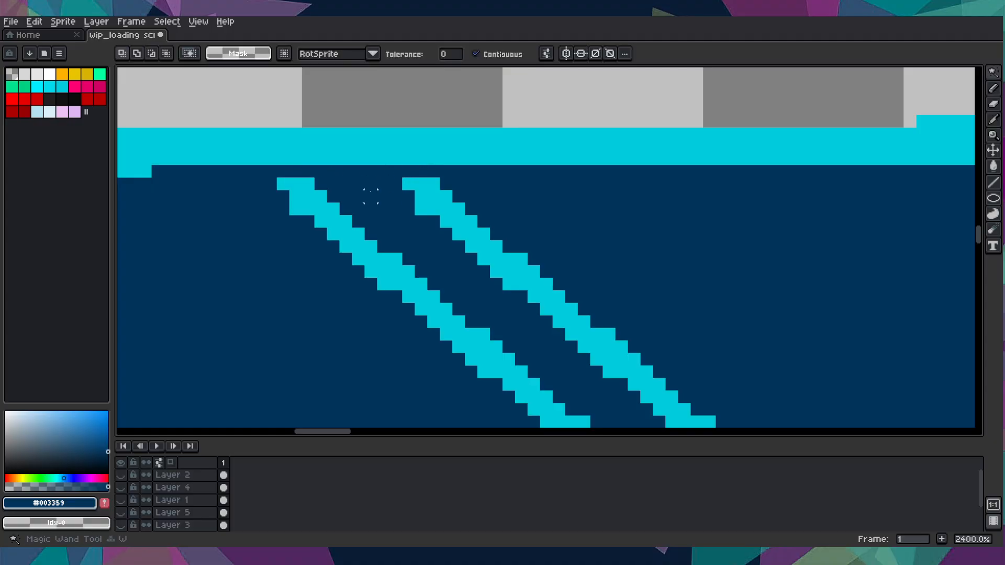
click(274, 175)
shift+click(447, 210)
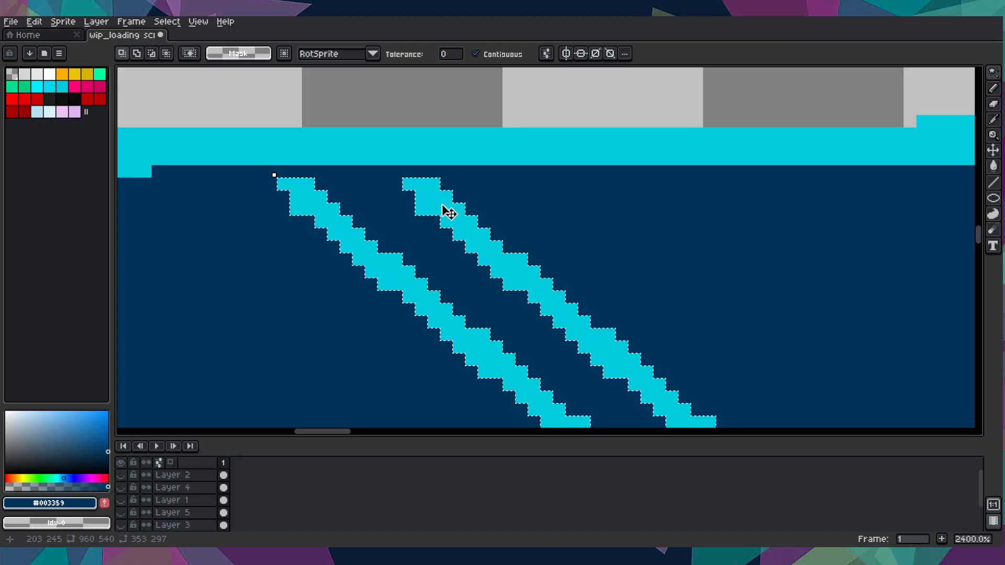
- Deselect the copied pair and undo the dark blue strokes separating it from the border
key(ctrl+d)
key(ctrl+z)
key(ctrl+z)
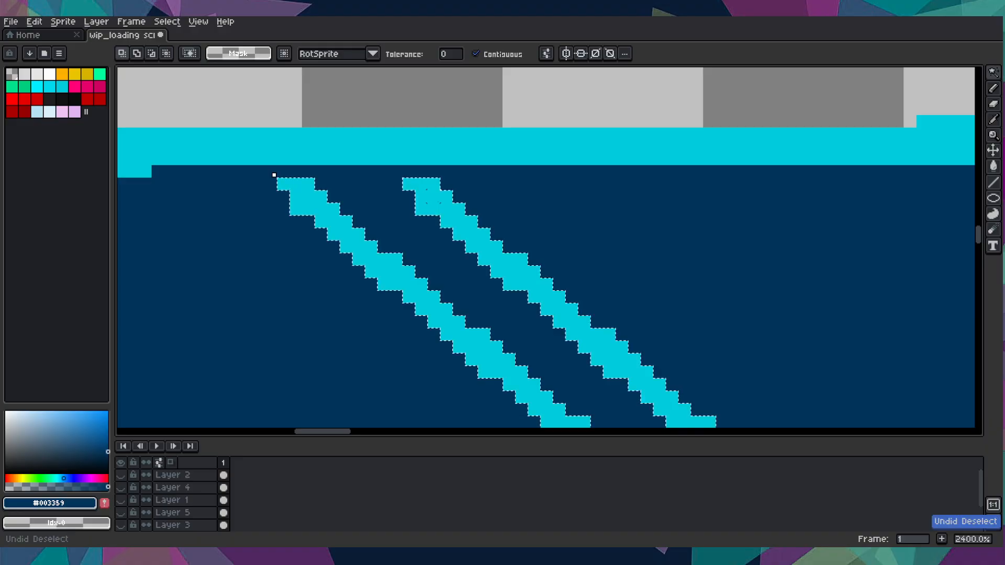
key(ctrl+z)
key(ctrl+z)
scroll(436, 204, down, 10)
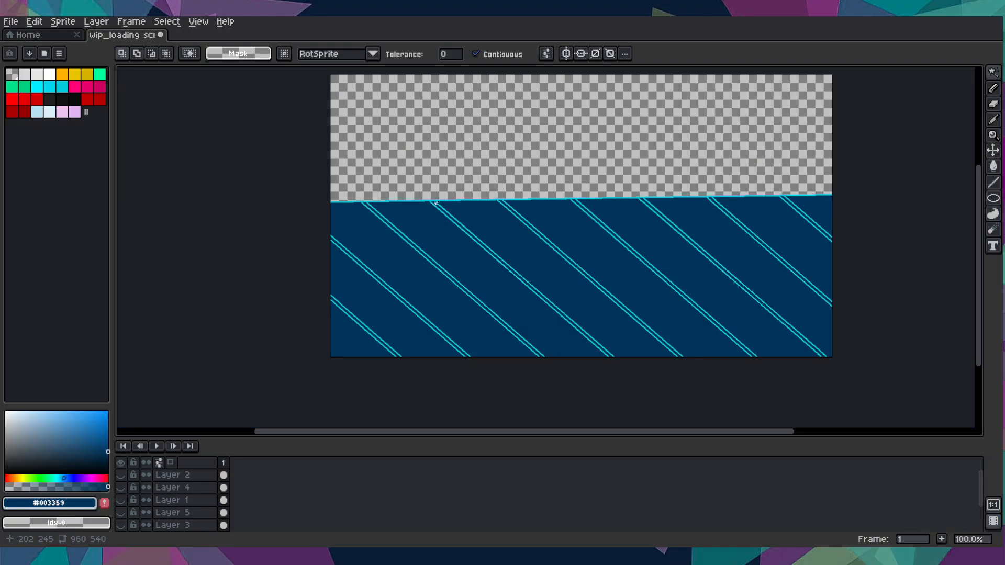
- Try a crossing line pair by pasting the copied diagonals, flipping them horizontally and rotating them to -23.2°
click(436, 203)
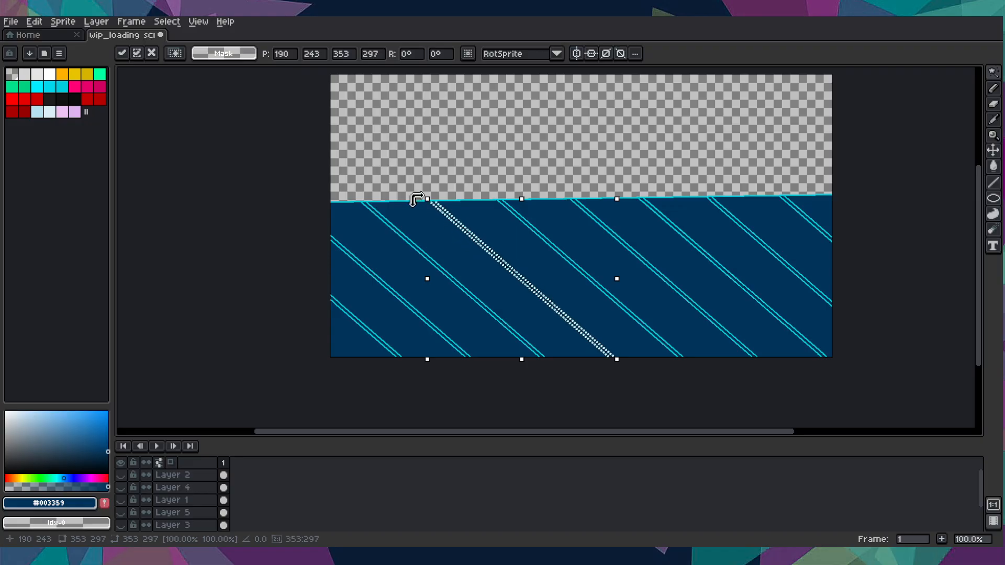
key(shift+h)
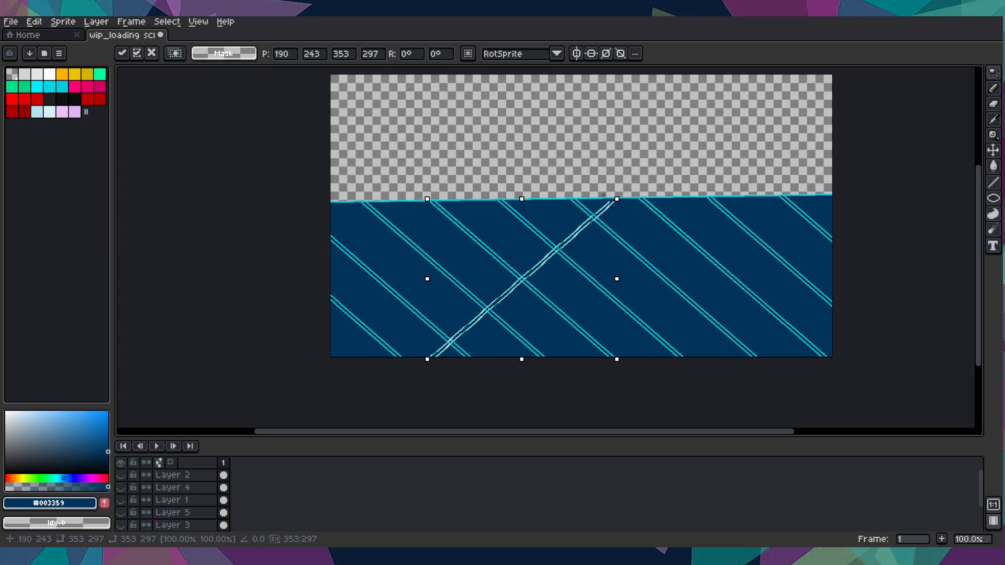
drag(629, 190, 661, 249)
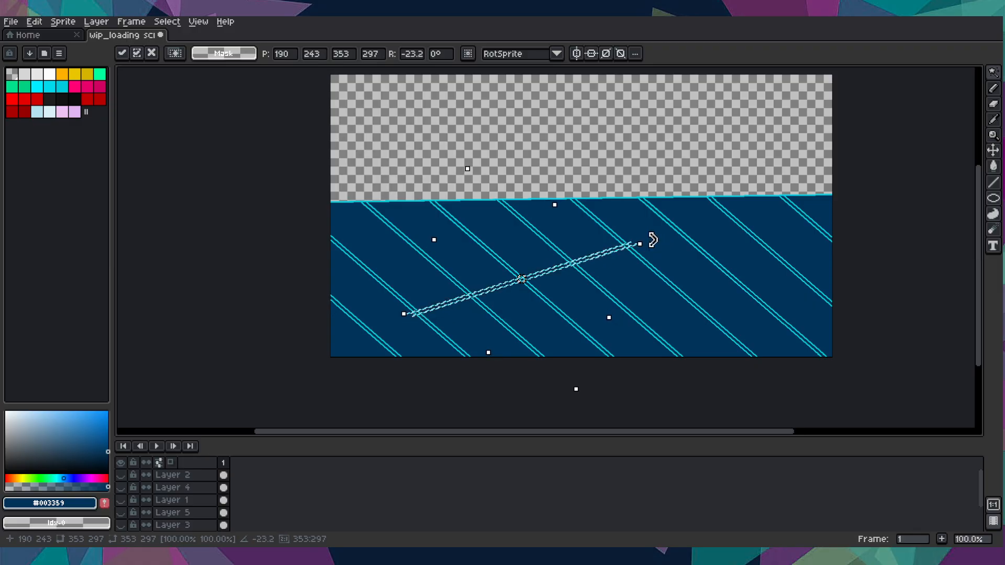
click(549, 284)
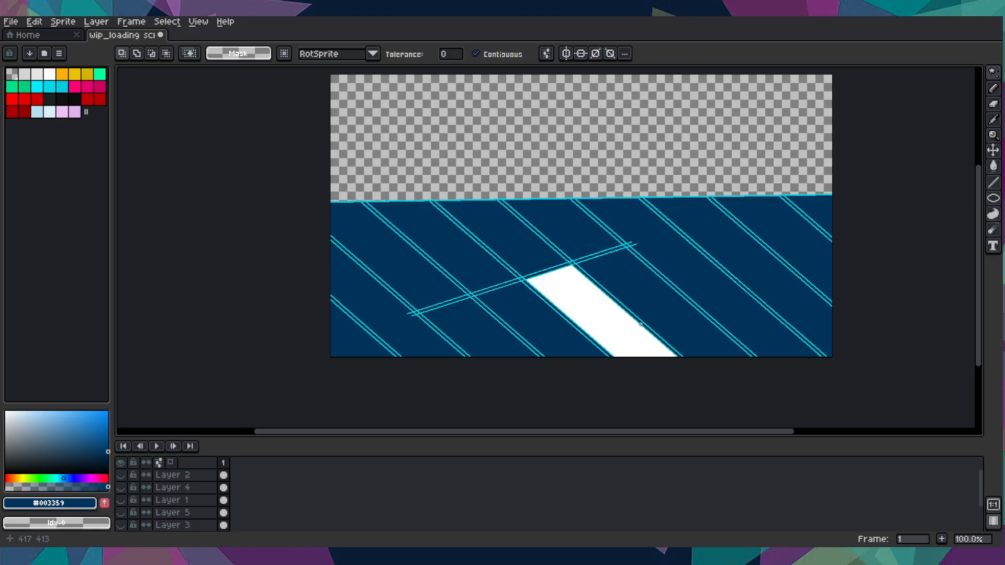
- Try repositioning the crossing line pair at 144, 325, then undo its paste
click(640, 325)
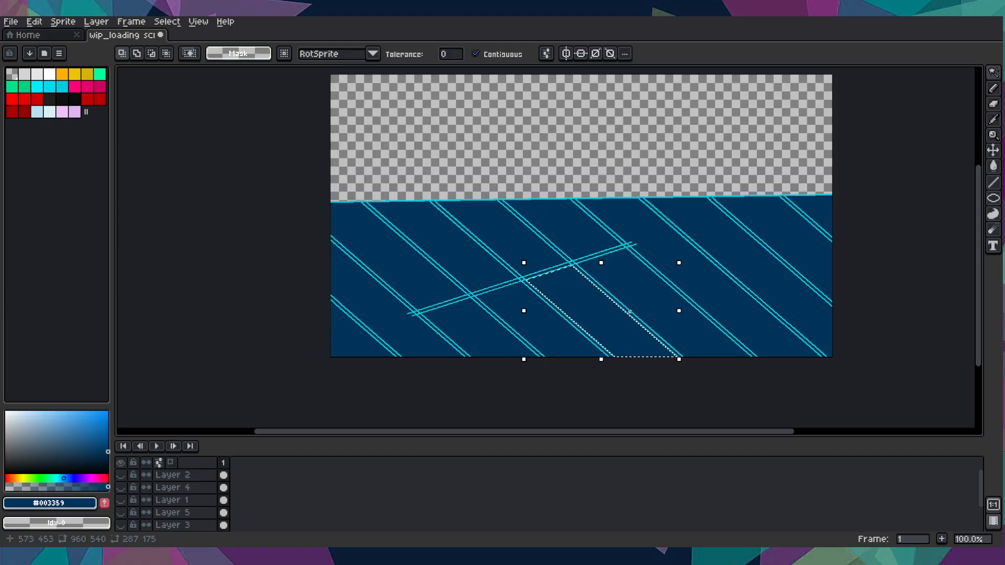
key(ctrl+d)
click(630, 312)
click(576, 260)
scroll(460, 260, up, 3)
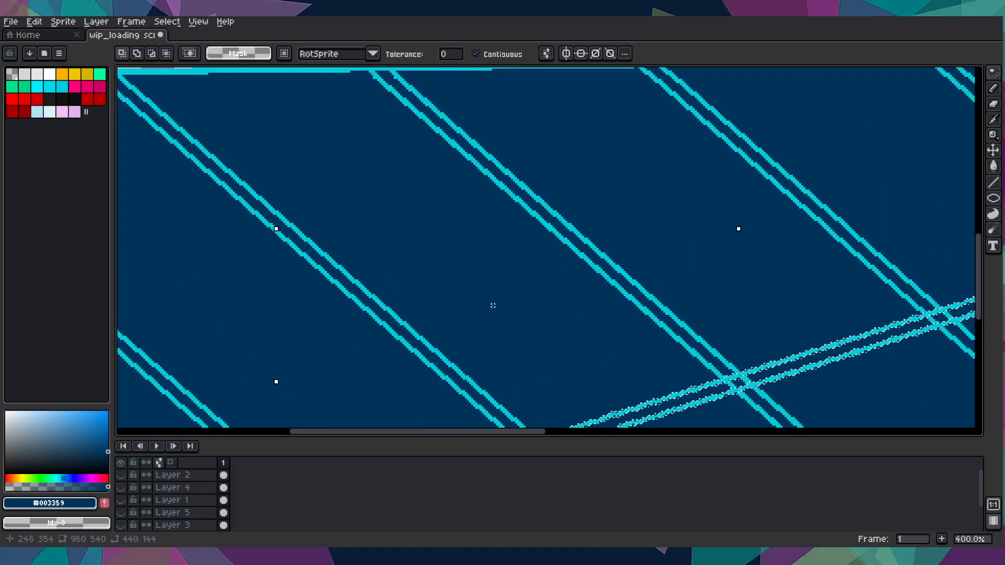
scroll(658, 406, up, 3)
scroll(658, 406, up, 1)
click(655, 406)
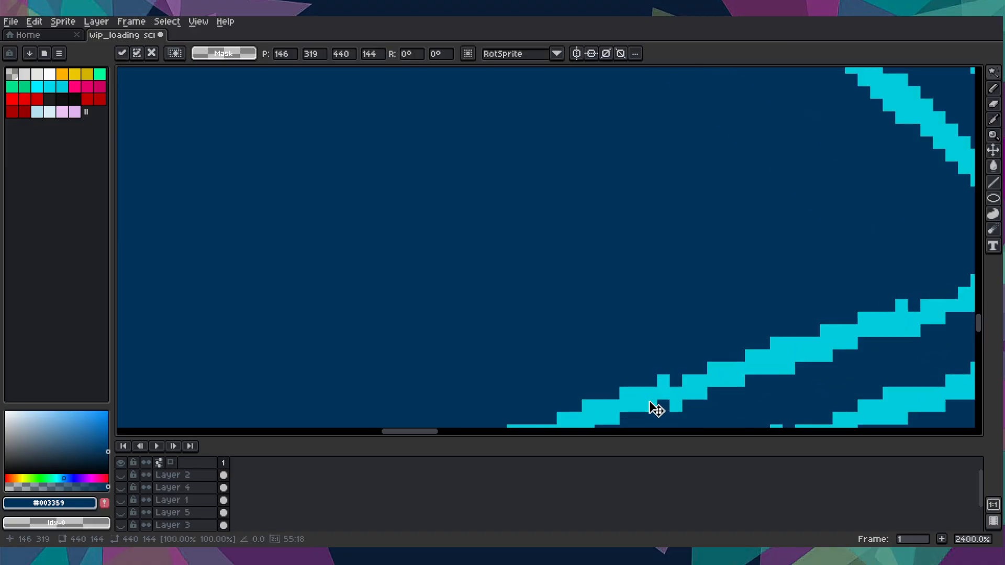
scroll(665, 414, down, 3)
drag(662, 413, 659, 388)
scroll(659, 387, down, 4)
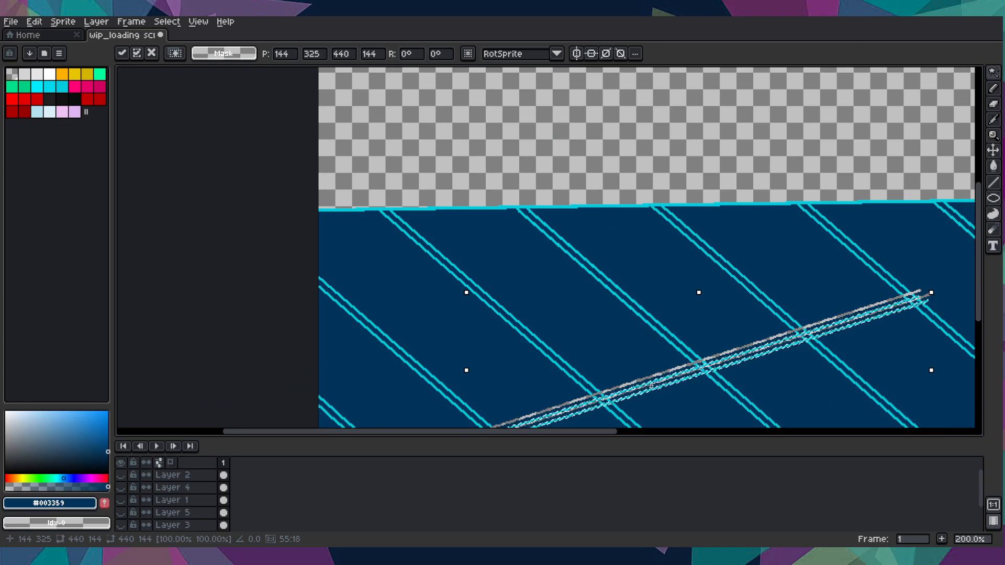
key(Return)
key(ctrl+z)
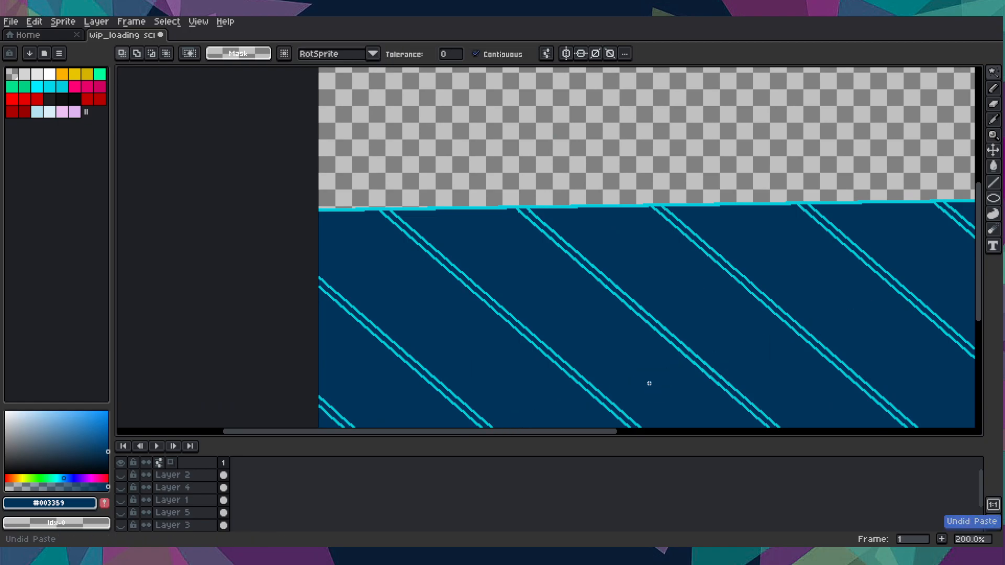
- Try pasting the diagonal pair rotated to 54.6° and enlarged to 585 by 487 px, then discard it
key(ctrl+v)
key(minus)
key(minus)
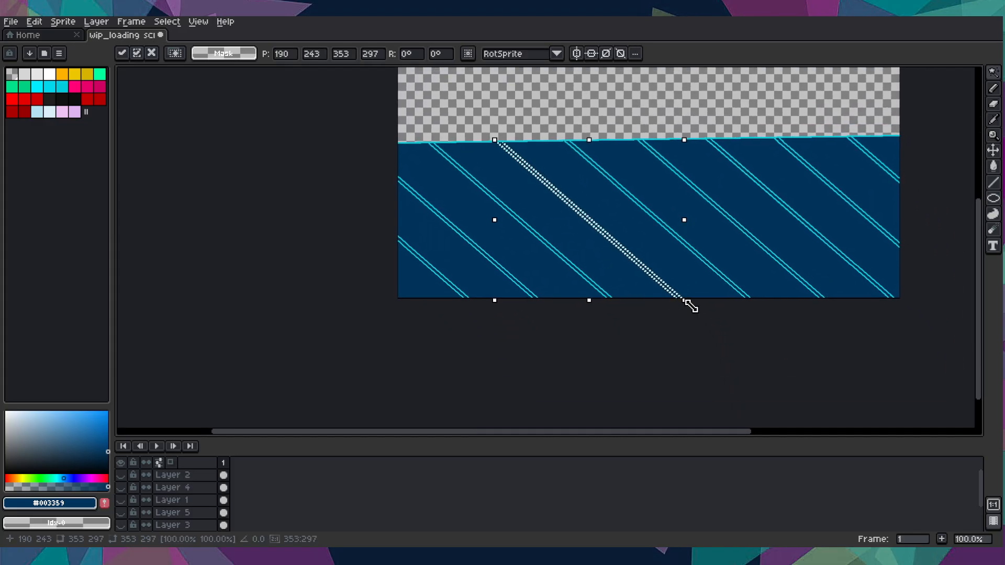
drag(695, 309, 741, 190)
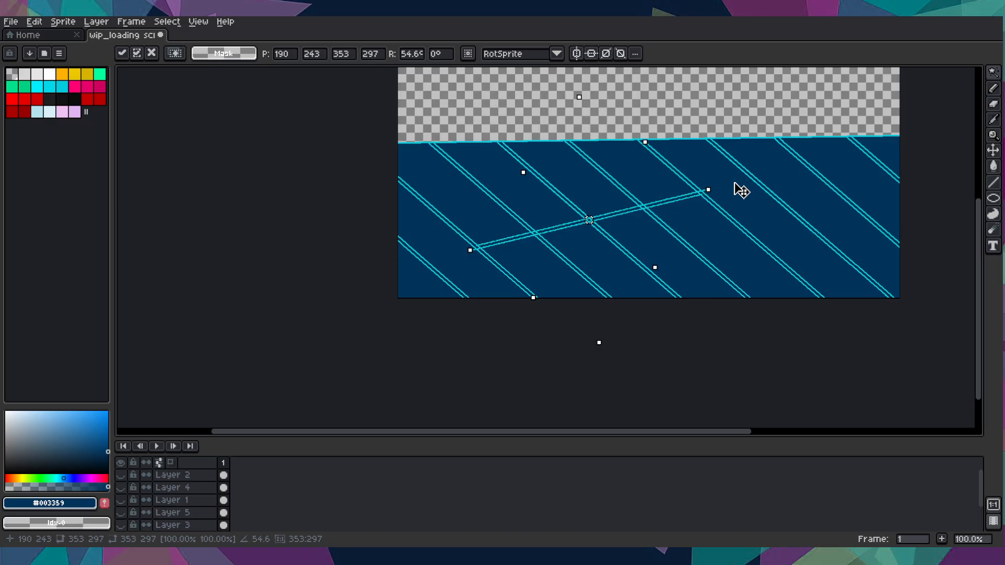
drag(719, 188, 867, 148)
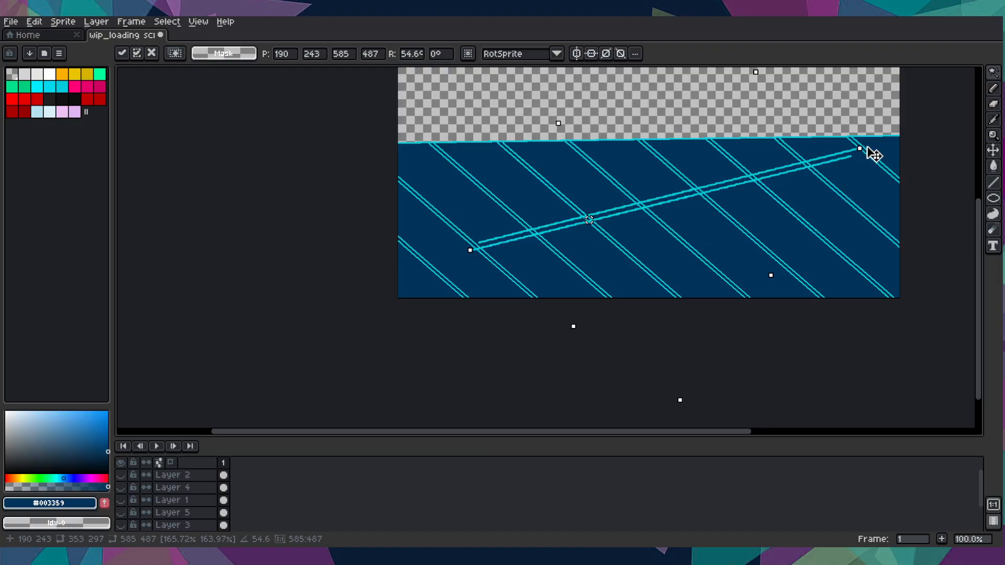
key(Escape)
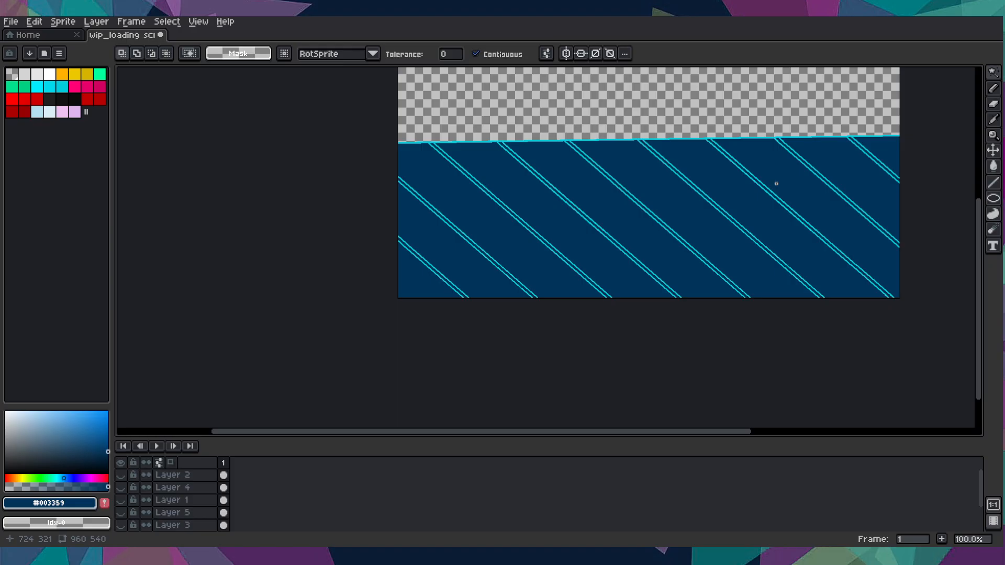
- Try pasting the diagonal pair rotated to 65.6° as a crossing pair, then undo the paste
key(ctrl+v)
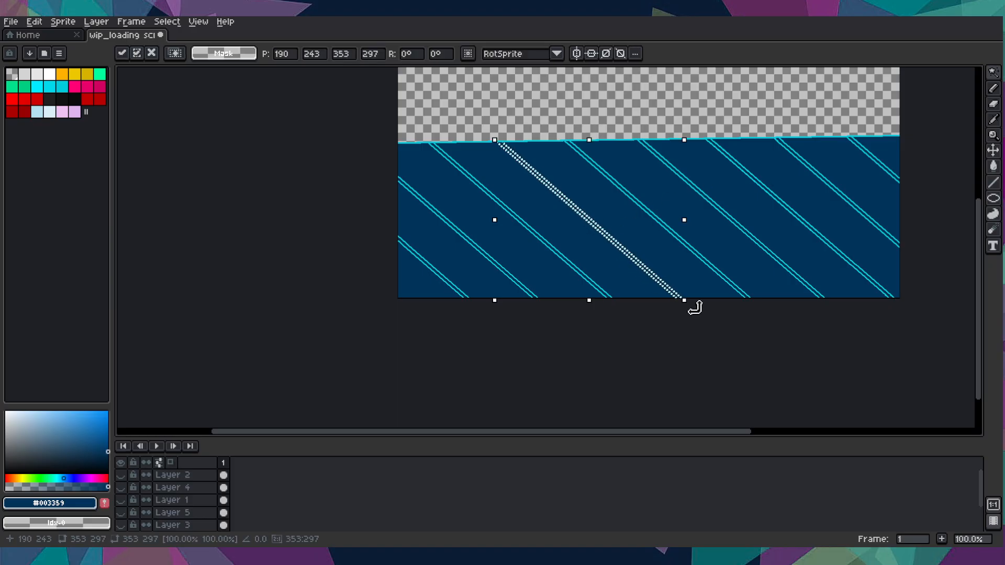
drag(693, 306, 727, 164)
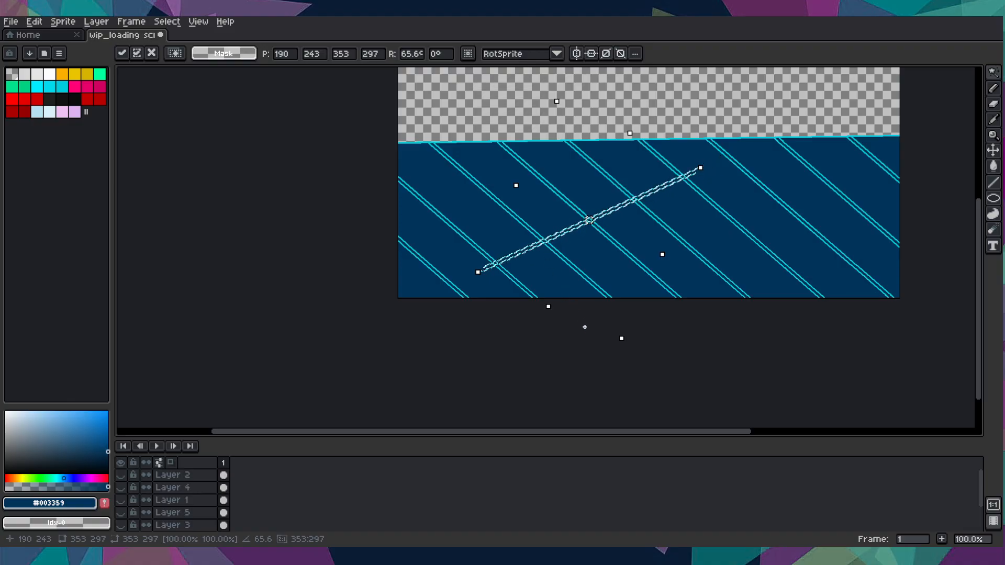
click(666, 258)
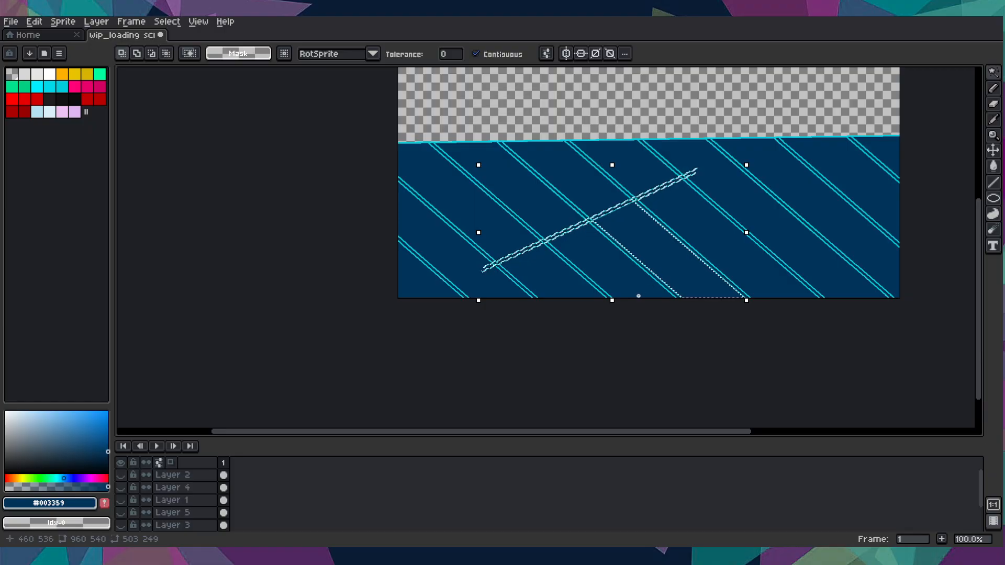
key(ctrl+d)
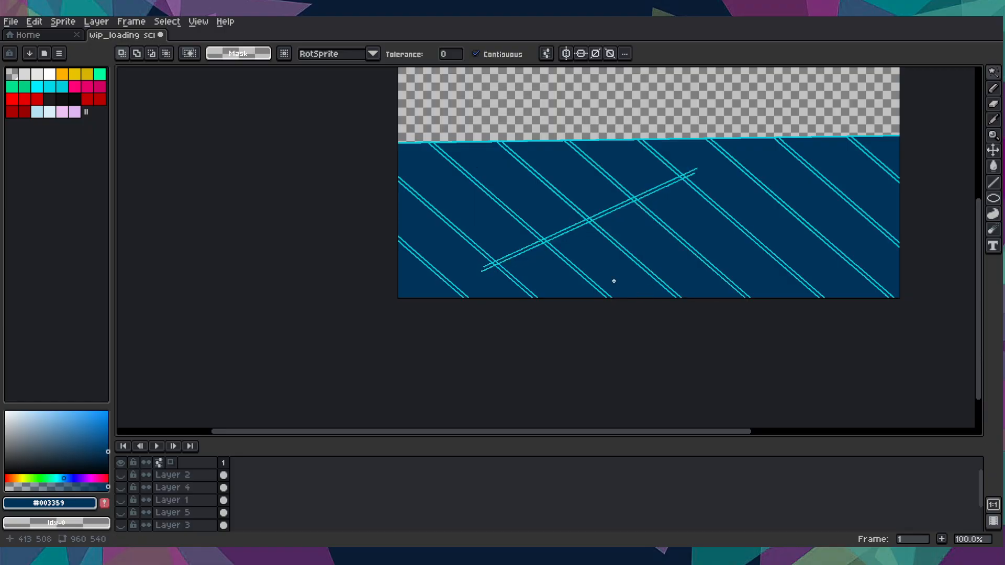
key(ctrl+z)
key(ctrl+z)
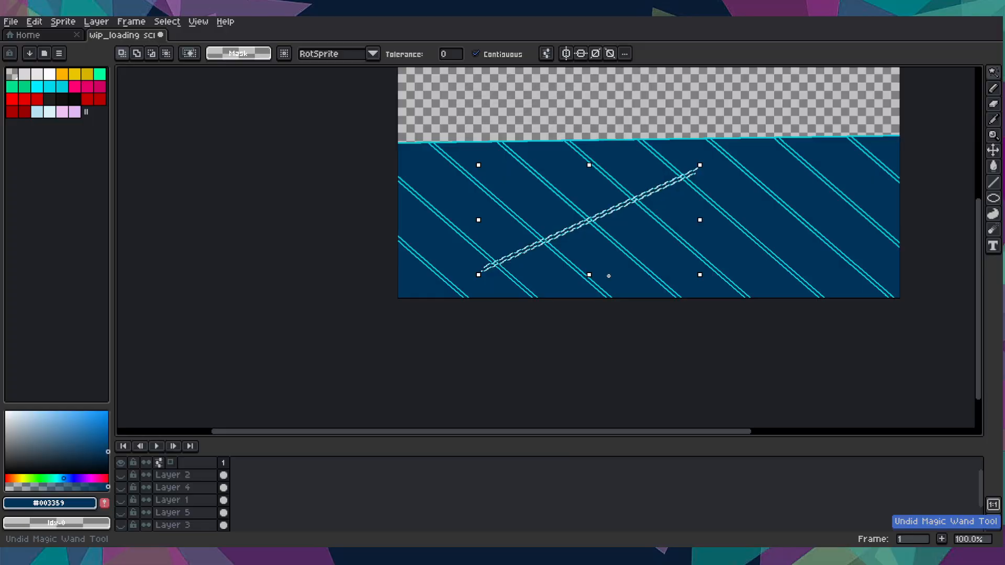
key(ctrl+z)
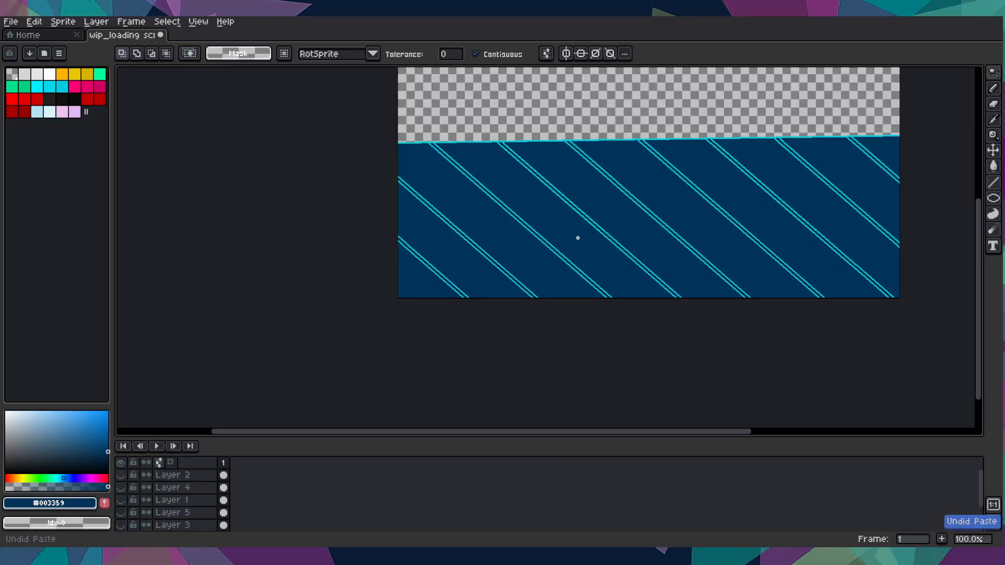
- Try pasting the diagonal pair rotated to 61.3° as a crossing pair, then undo the paste
key(ctrl+v)
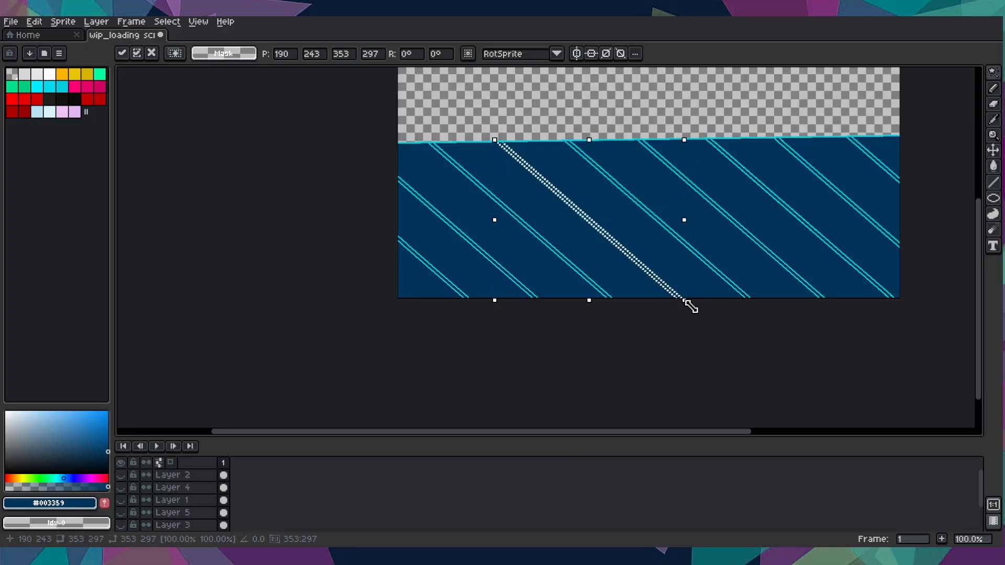
drag(692, 307, 733, 173)
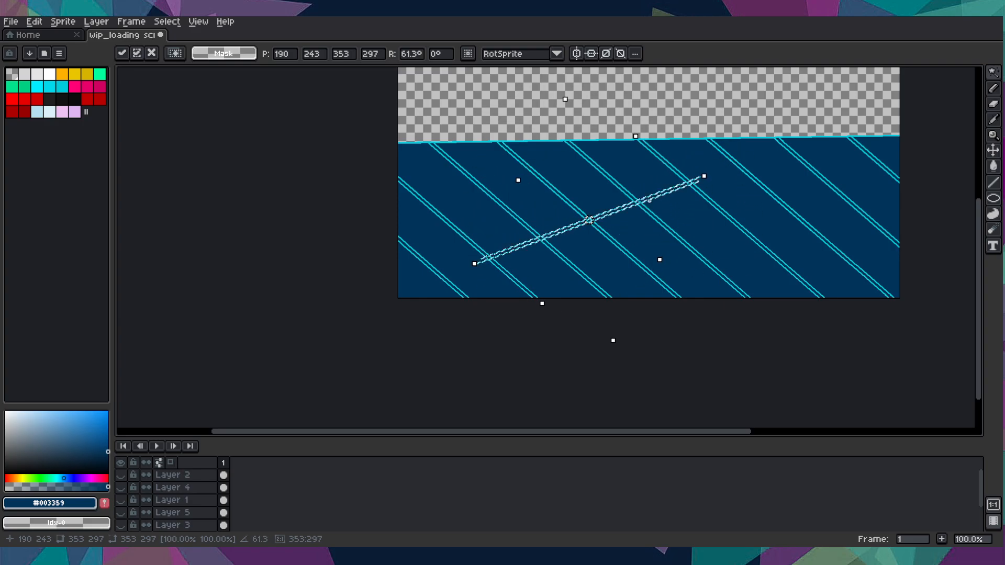
key(w)
click(619, 275)
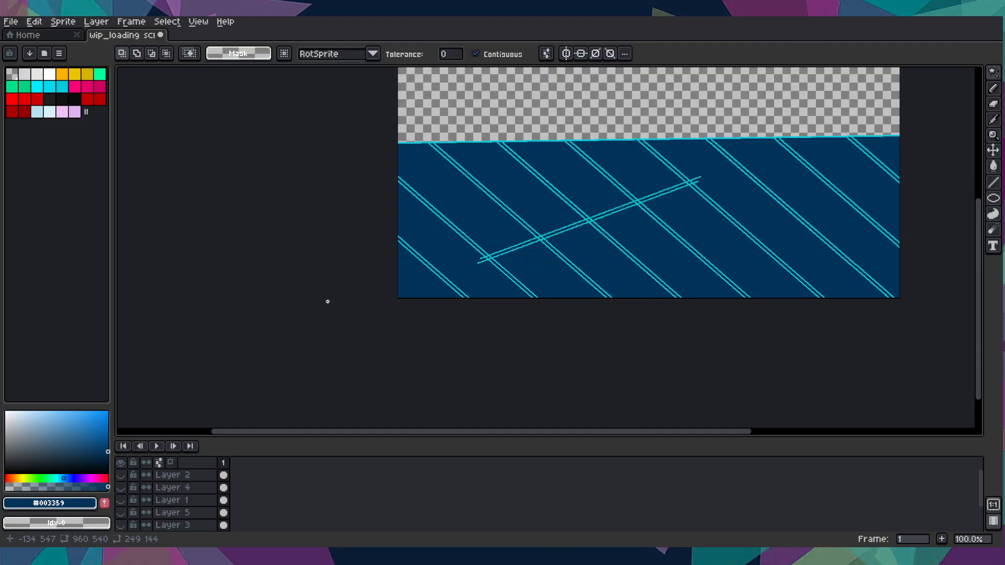
key(ctrl+z)
key(ctrl+z)
key(ctrl+z)
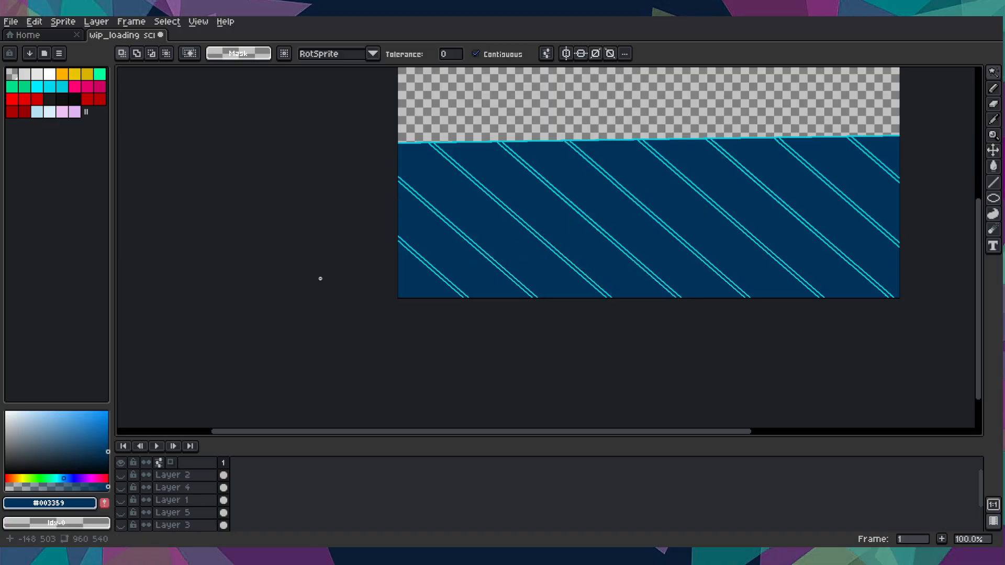
- Paste the diagonal pair rotated to 53.3°, place it at 66, 357 across the band's lower-left corner, and copy the rotated pair
key(ctrl+v)
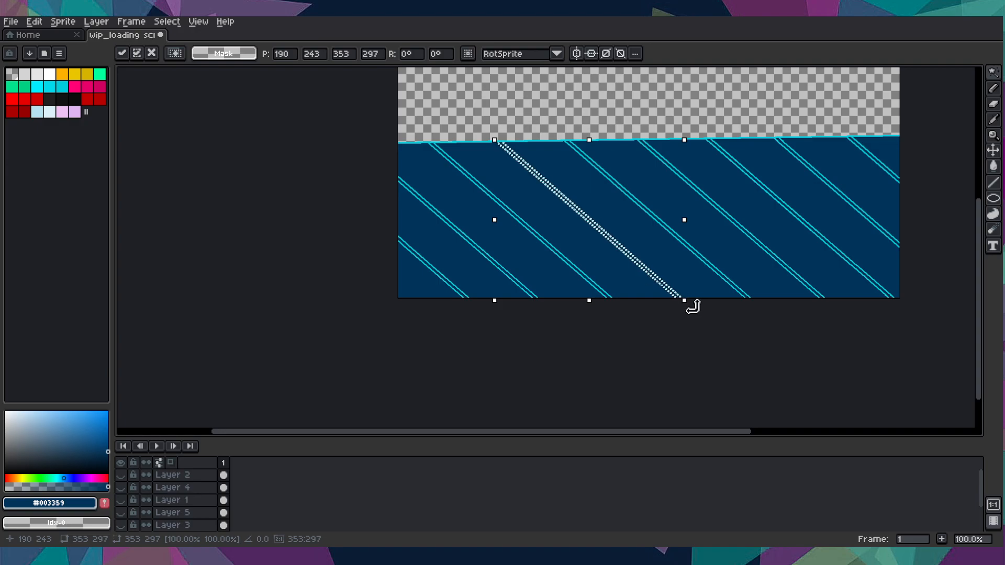
drag(692, 304, 733, 146)
drag(741, 172, 740, 193)
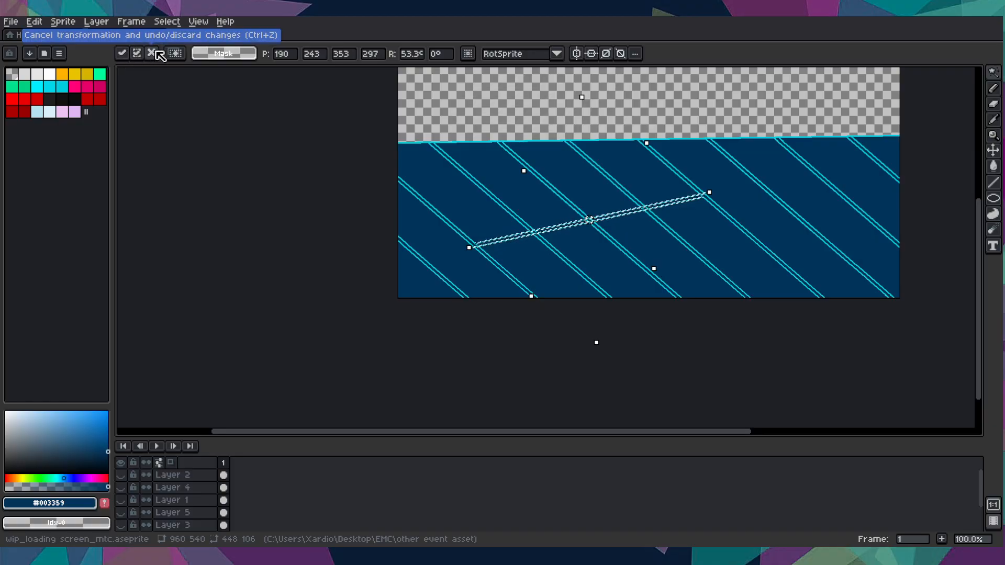
scroll(469, 278, up, 4)
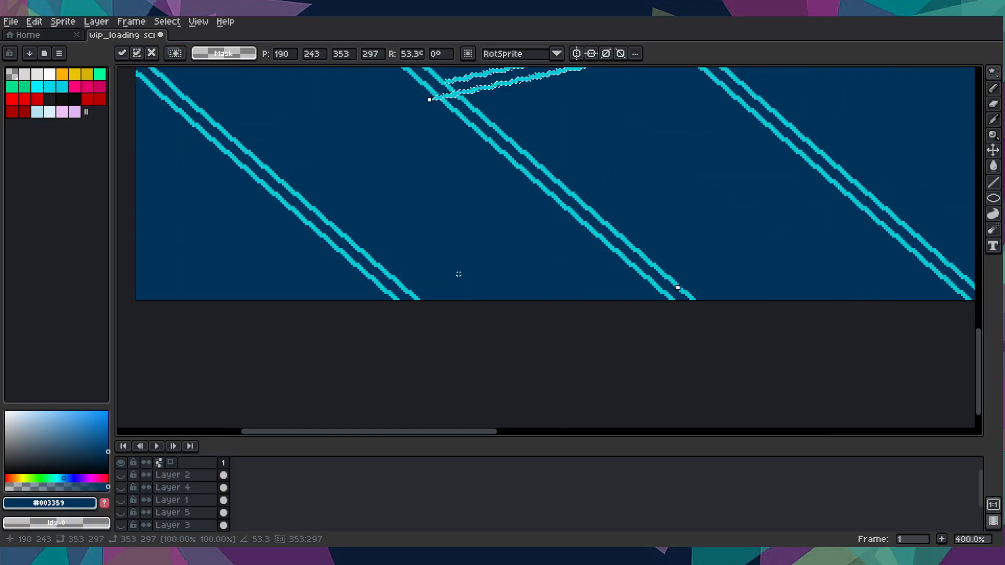
scroll(464, 95, down, 2)
drag(465, 94, 206, 329)
scroll(164, 280, down, 1)
scroll(136, 307, down, 1)
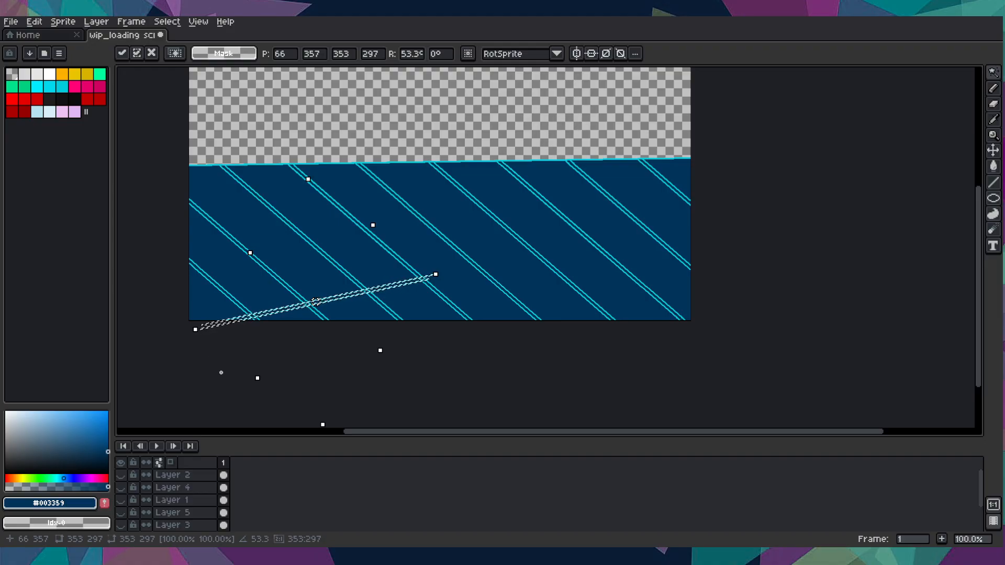
key(ctrl+z)
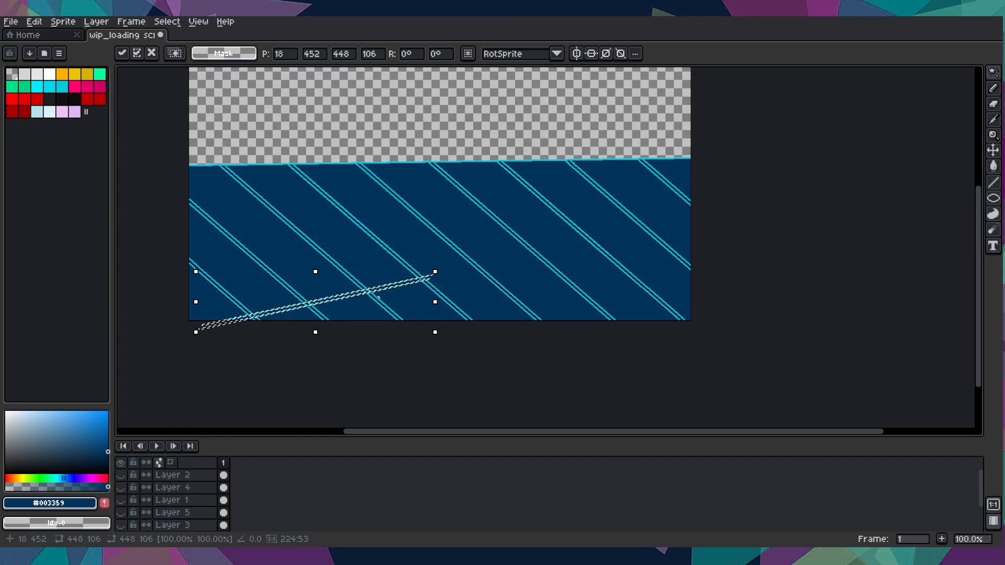
click(532, 261)
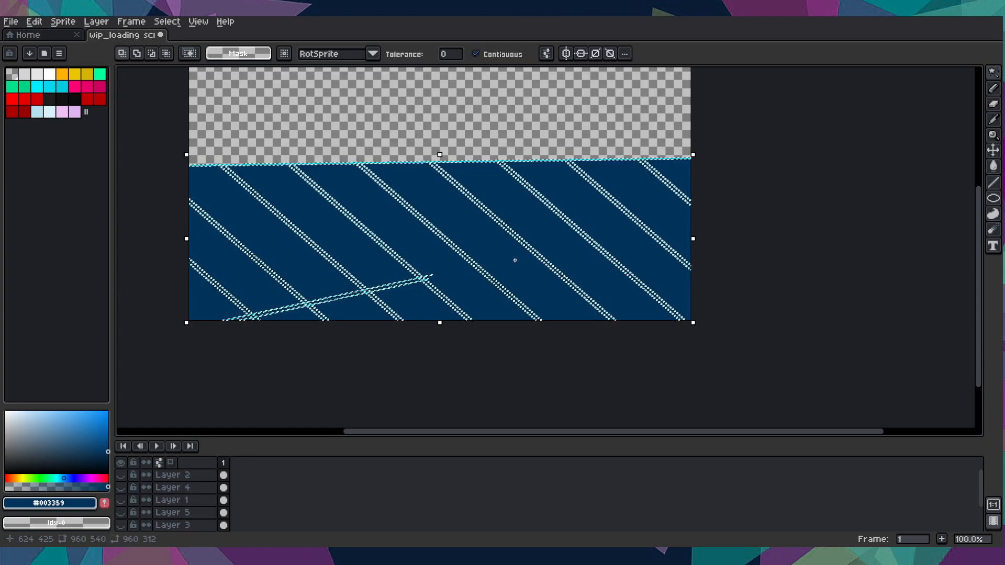
key(ctrl+d)
key(ctrl+shift+d)
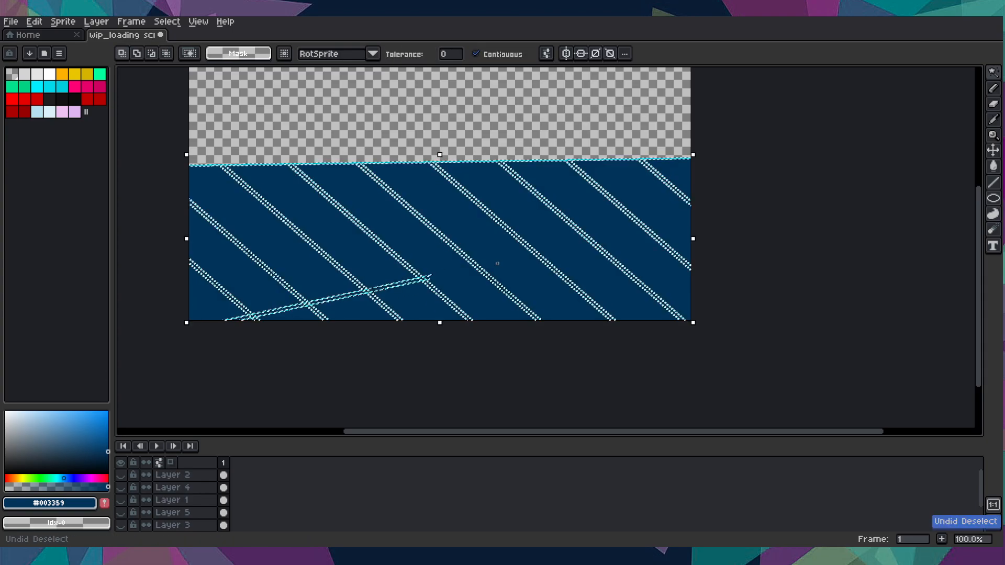
- Paste the copied crossing pair and align it at 456, 356 so it extends the first crossing pair toward the band's right edge
key(ctrl+v)
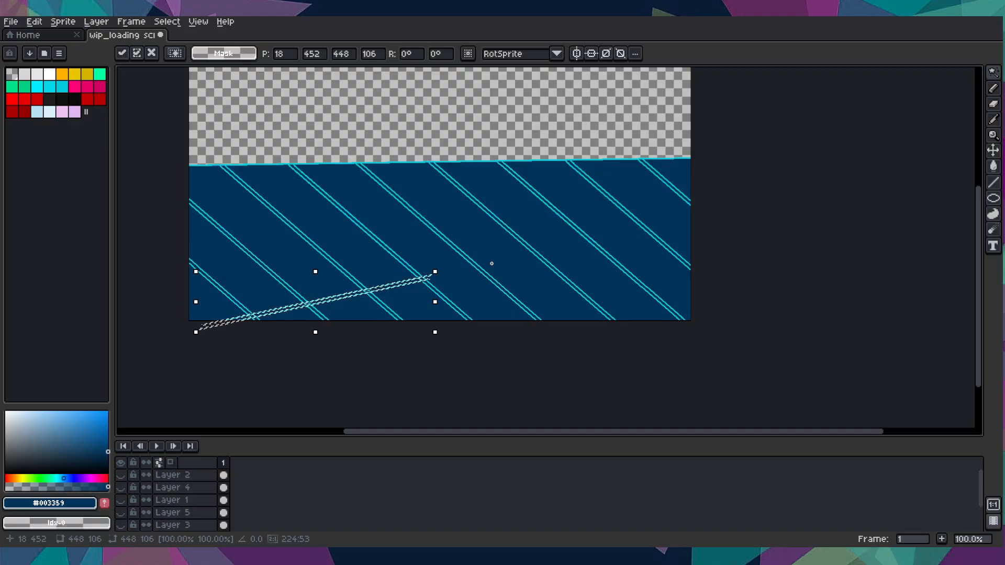
key(Right)
key(Right)
key(Right)
key(Right)
key(Right)
key(Right)
key(Right)
key(Right)
key(Right)
key(Right)
key(Right)
key(Right)
key(Right)
key(Right)
key(Right)
key(Right)
key(Right)
key(Right)
key(Right)
key(Right)
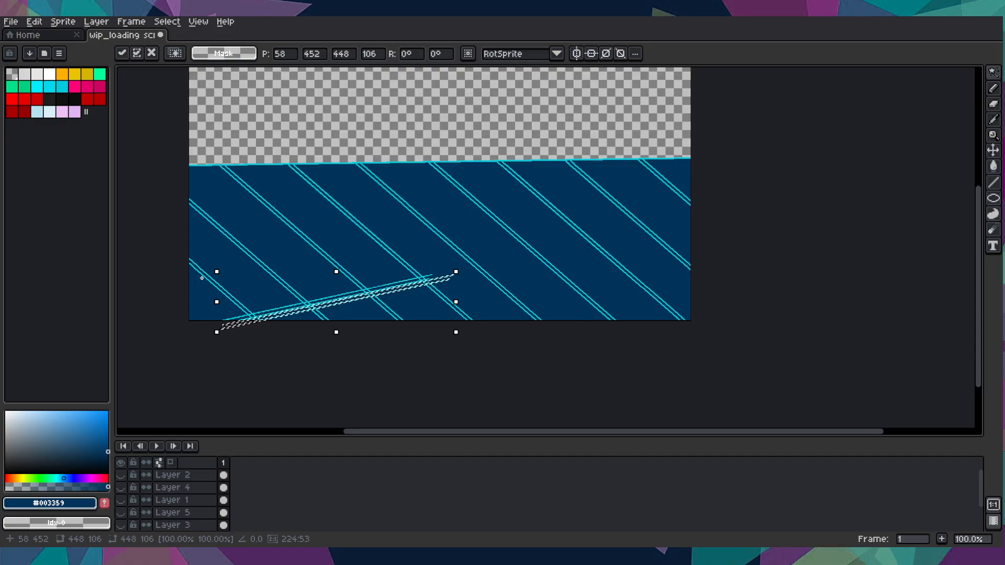
scroll(201, 278, up, 3)
drag(794, 359, 147, 306)
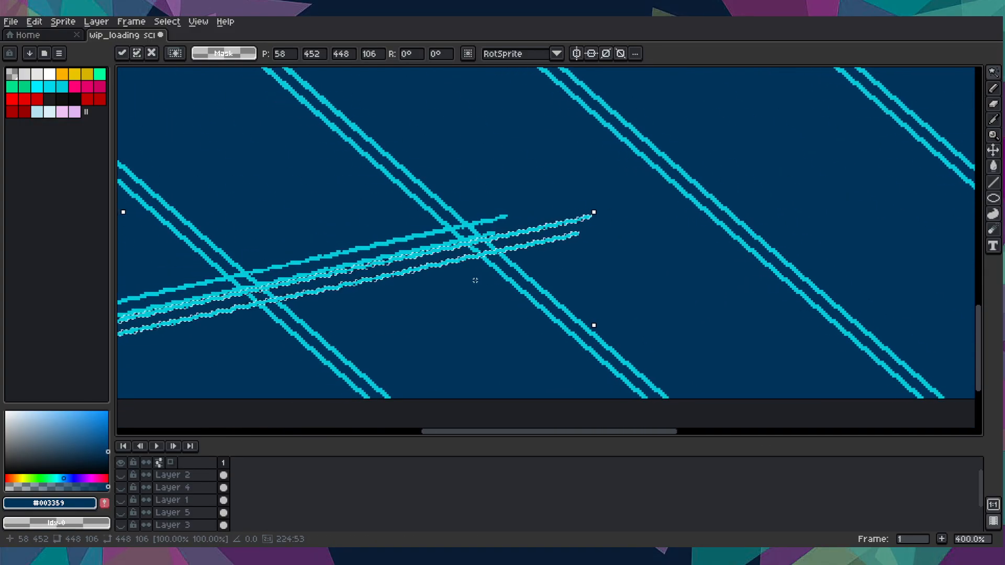
scroll(512, 215, up, 3)
key(Right)
key(Right)
key(Right)
scroll(533, 262, down, 2)
scroll(527, 256, down, 2)
drag(526, 255, 961, 142)
scroll(961, 143, down, 2)
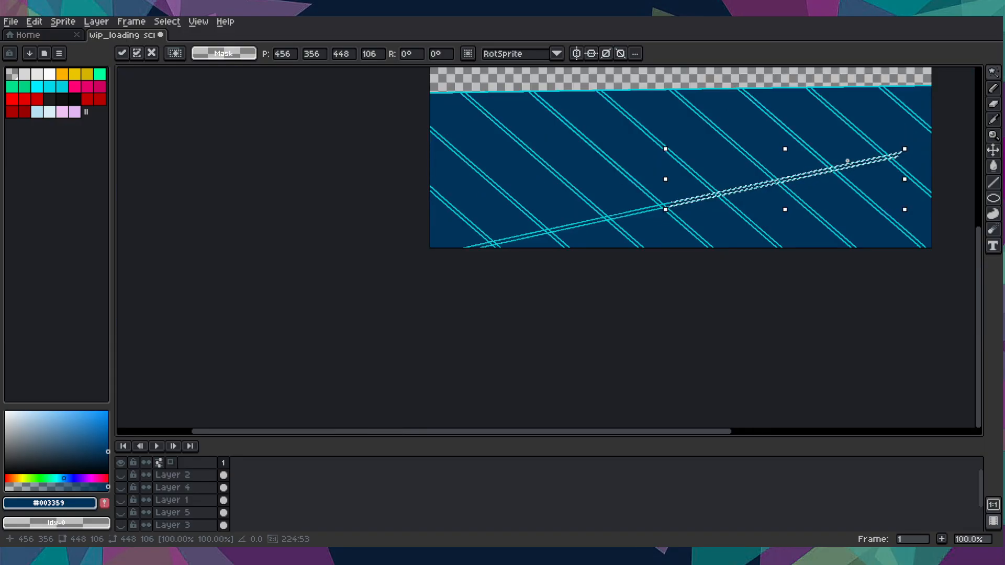
key(w)
scroll(846, 161, down, 3)
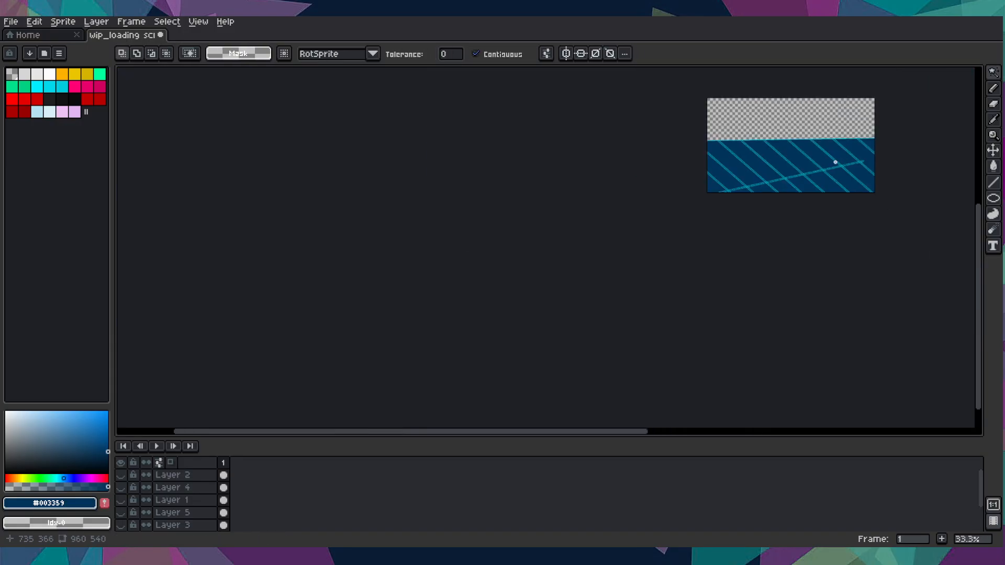
- Paste another copy of the crossing pair at 358, 445, below and parallel to the long one, and clear the selection
drag(836, 162, 689, 179)
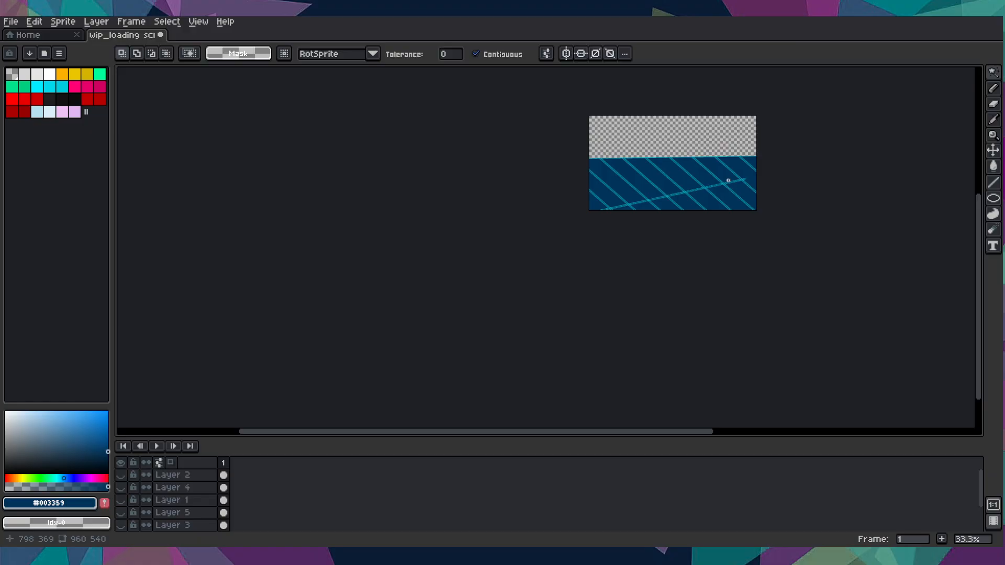
scroll(728, 181, up, 3)
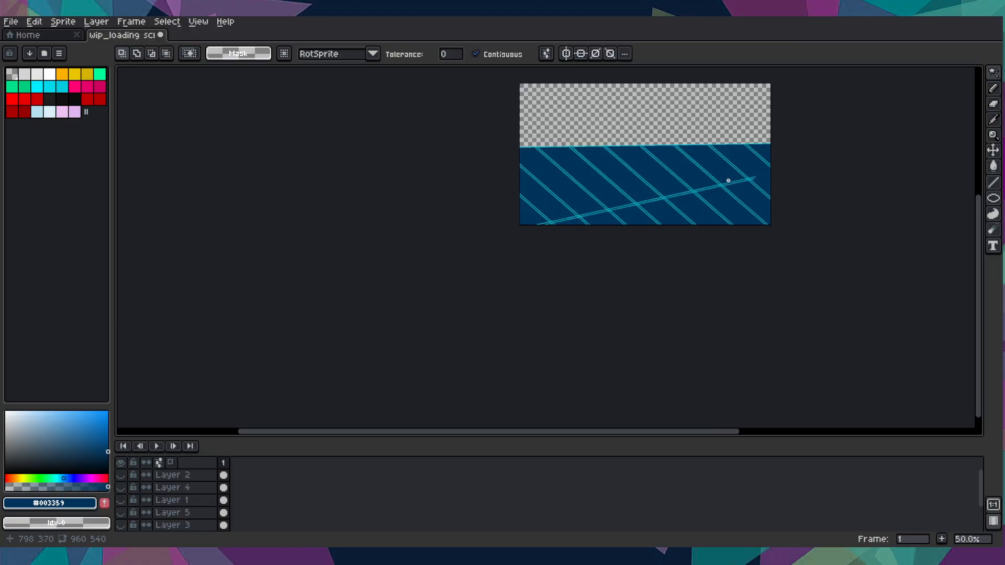
scroll(729, 181, down, 1)
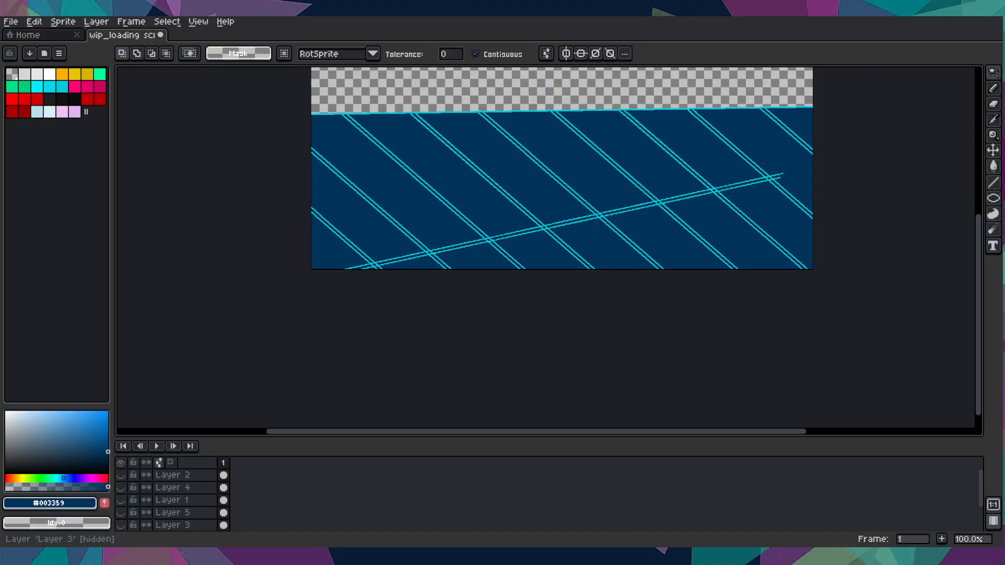
drag(536, 325, 471, 379)
scroll(481, 378, up, 1)
scroll(481, 377, down, 1)
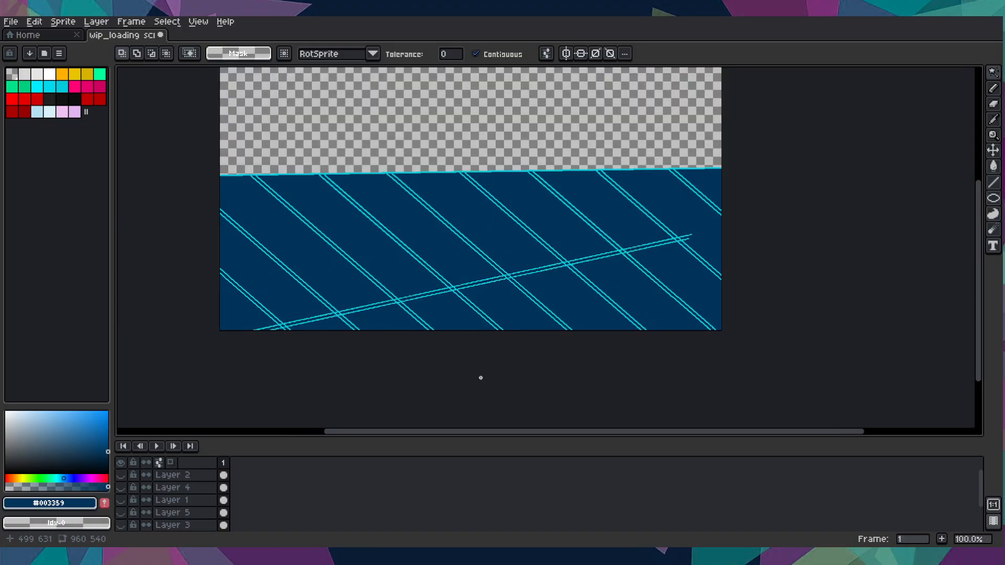
key(ctrl+t)
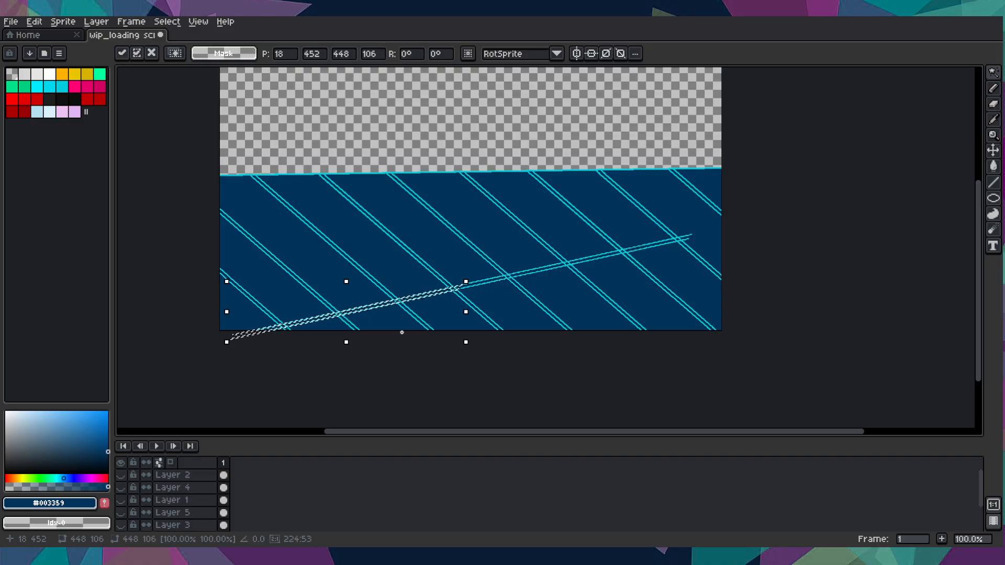
scroll(233, 311, up, 4)
drag(366, 272, 745, 287)
scroll(402, 303, down, 3)
scroll(745, 288, down, 2)
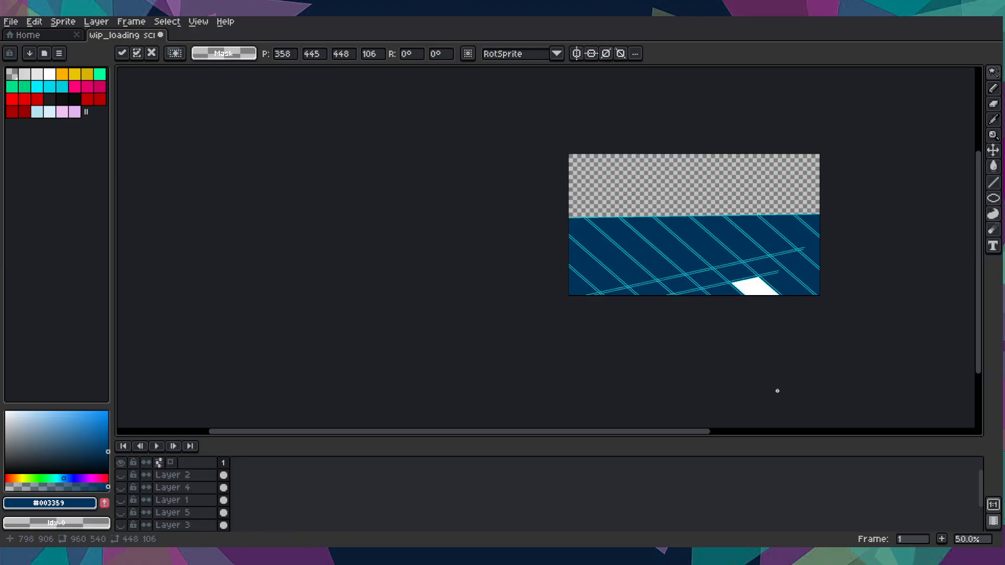
key(ctrl+d)
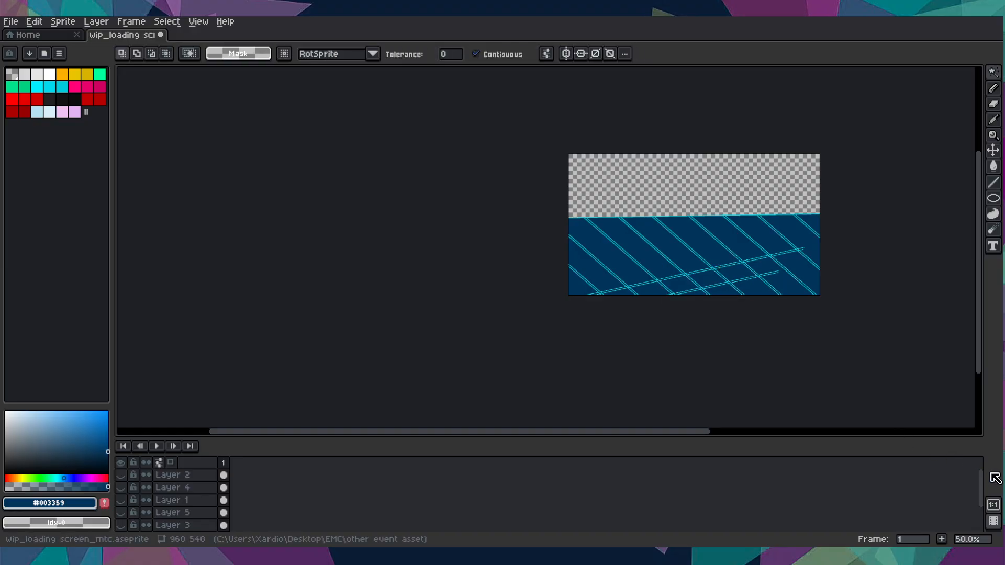
- Check the crossing lines against the full artwork in a preview with all layers shown, then return to showing only Layer 6
click(993, 504)
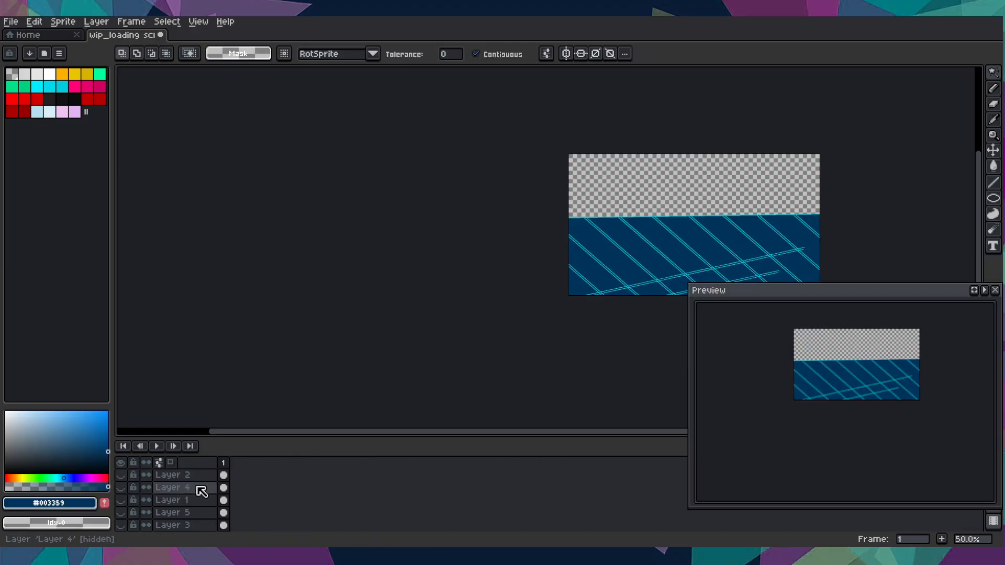
click(121, 464)
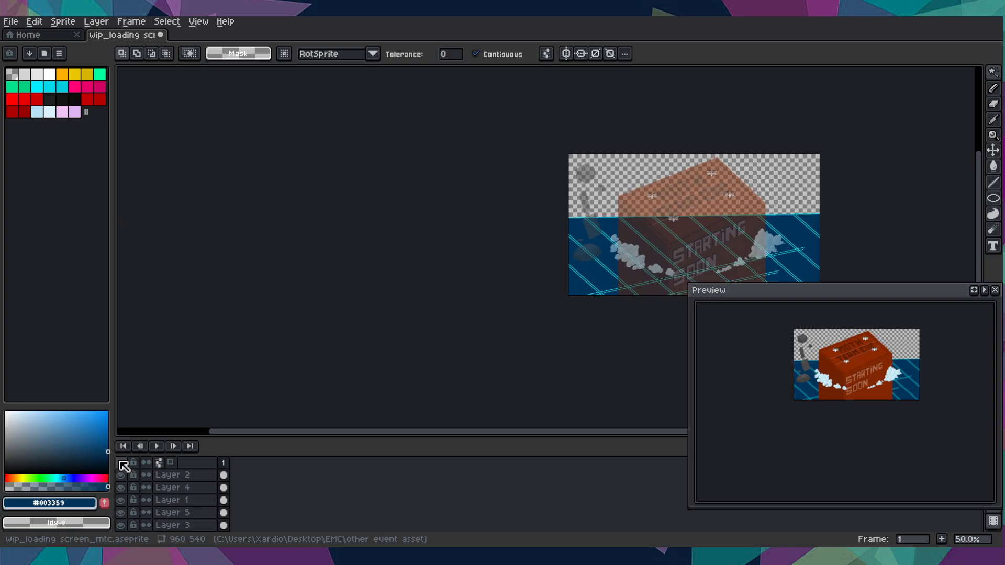
click(122, 464)
click(122, 465)
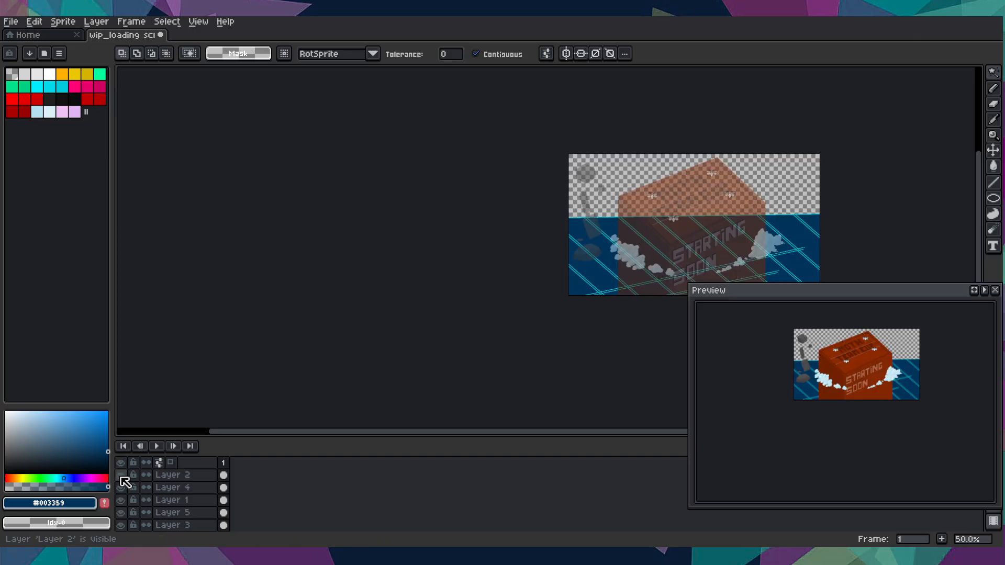
click(122, 464)
scroll(131, 503, down, 2)
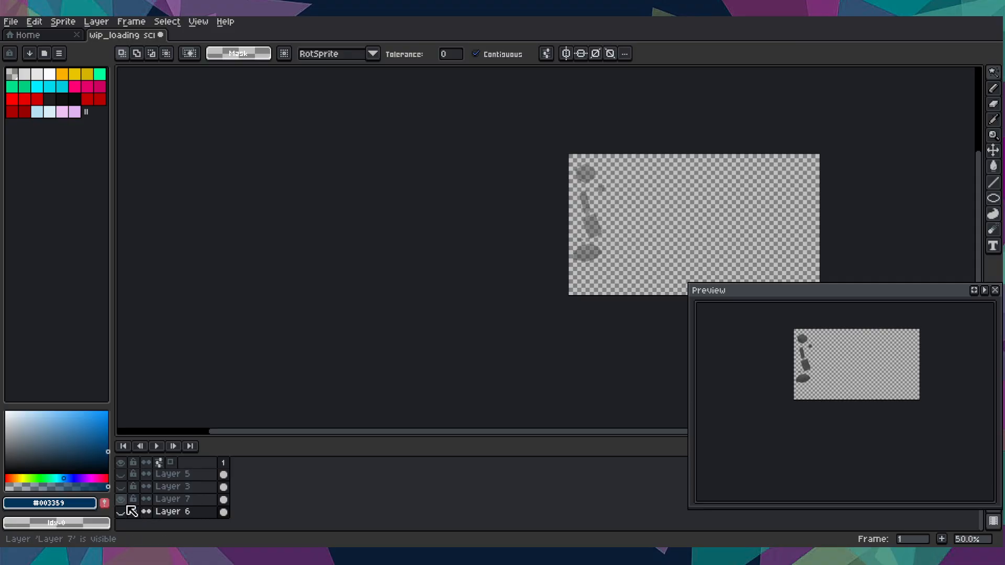
click(121, 511)
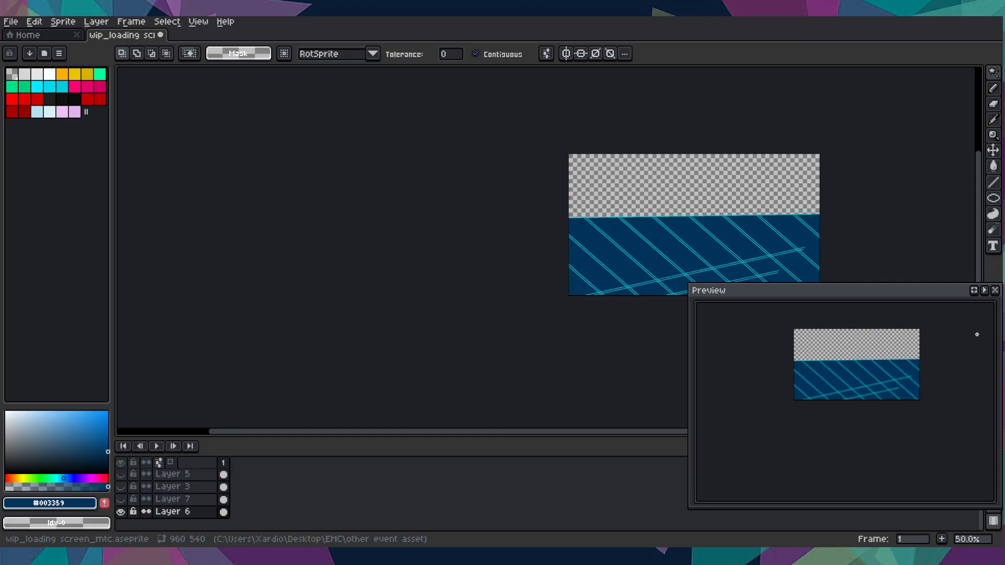
click(996, 291)
- Paste another crossing pair and move it to 700, 370, running past the band's right edge
scroll(754, 256, up, 2)
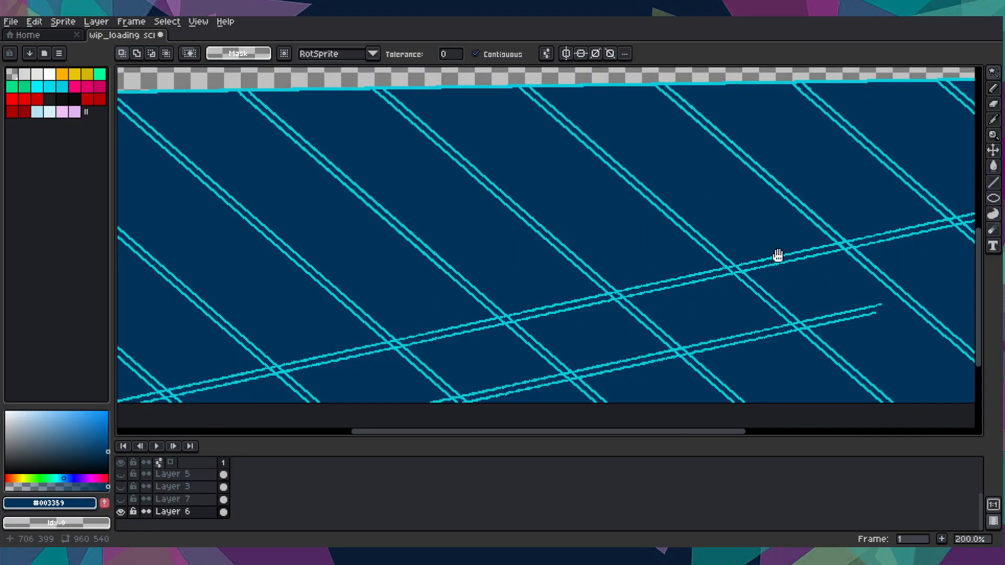
key(ctrl+v)
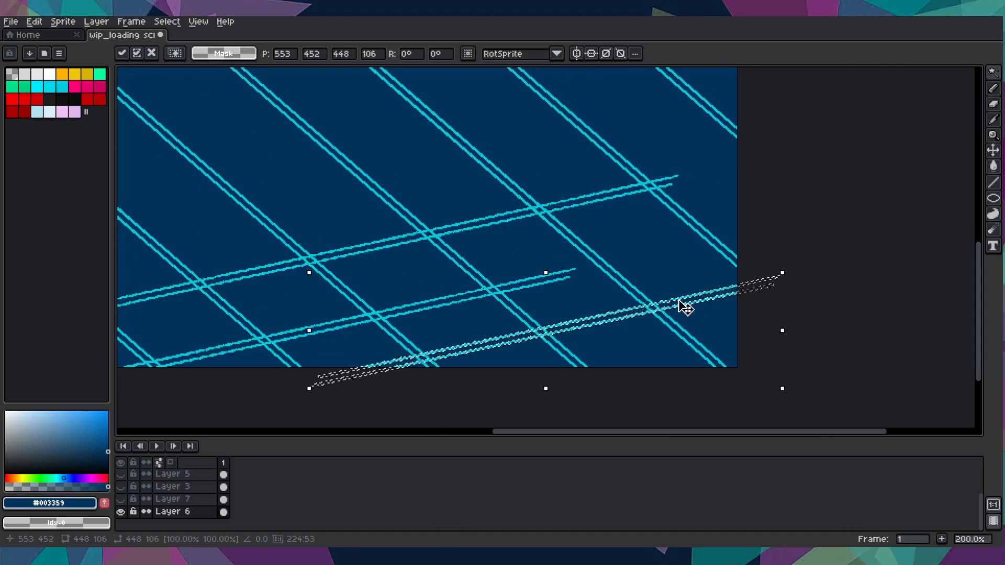
scroll(685, 309, up, 3)
drag(688, 319, 920, 106)
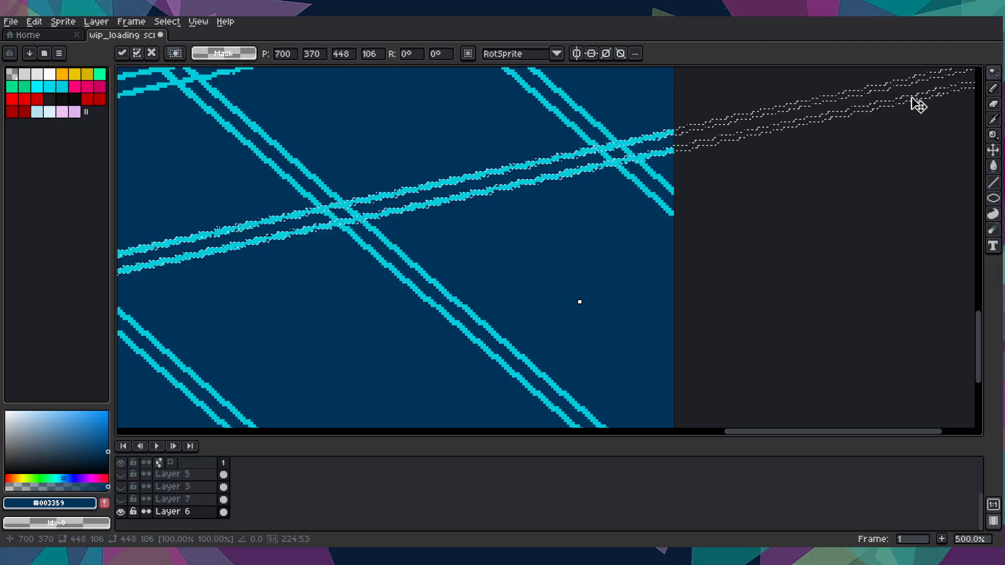
drag(851, 184, 845, 371)
drag(772, 132, 797, 225)
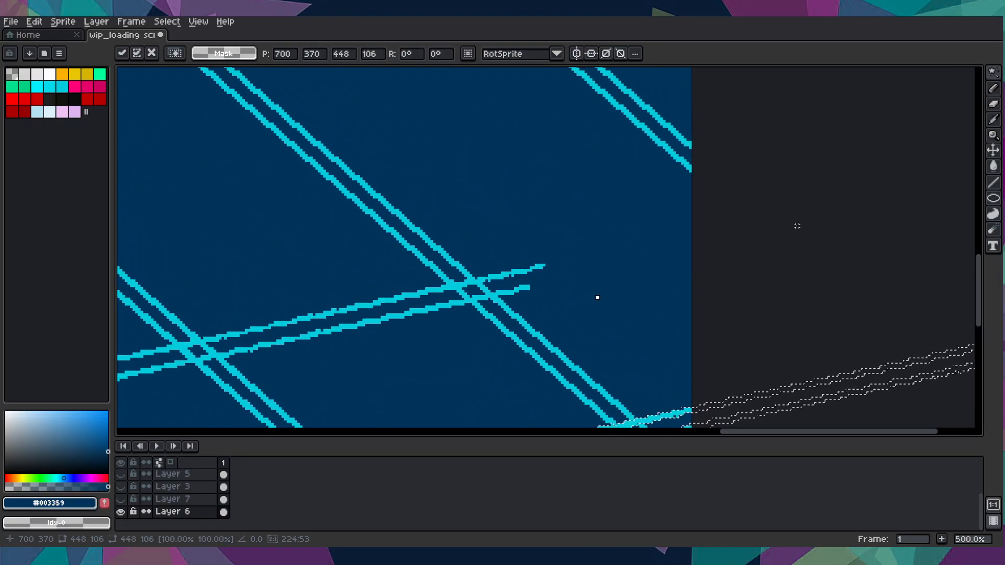
- Move the floating double-line segment to X 710, Y 300, continuing the shallow diagonal off the canvas's right edge, and deselect it
drag(844, 418, 792, 225)
drag(689, 224, 765, 241)
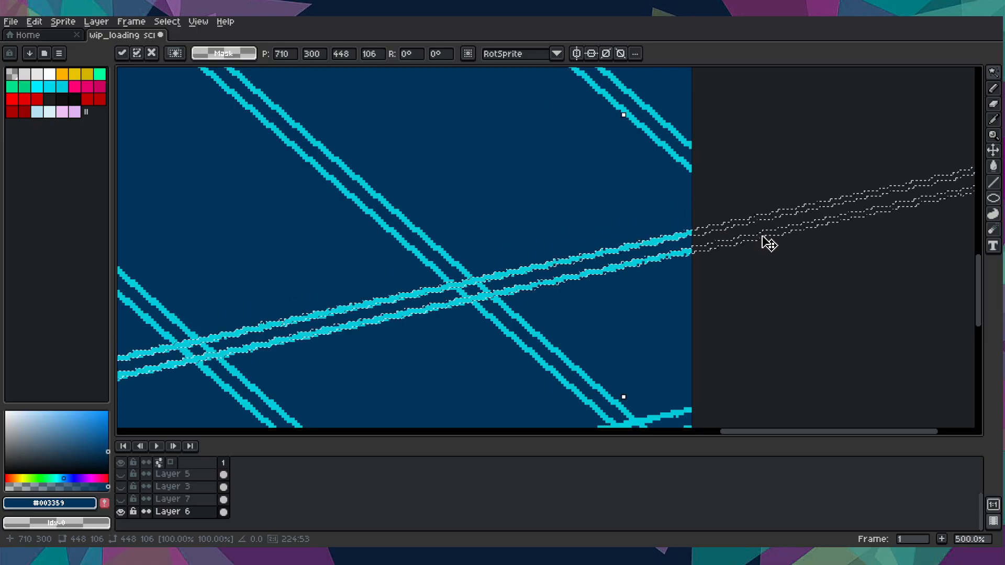
scroll(761, 243, down, 5)
key(ctrl+d)
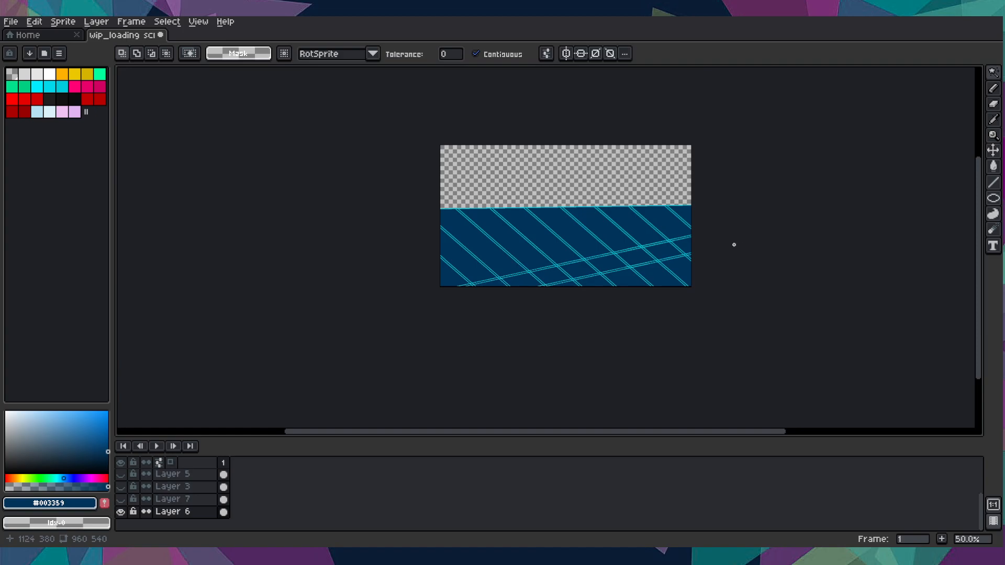
- Paste another copy of the cyan double line and place it across the lower-right corner of the canvas
key(ctrl+v)
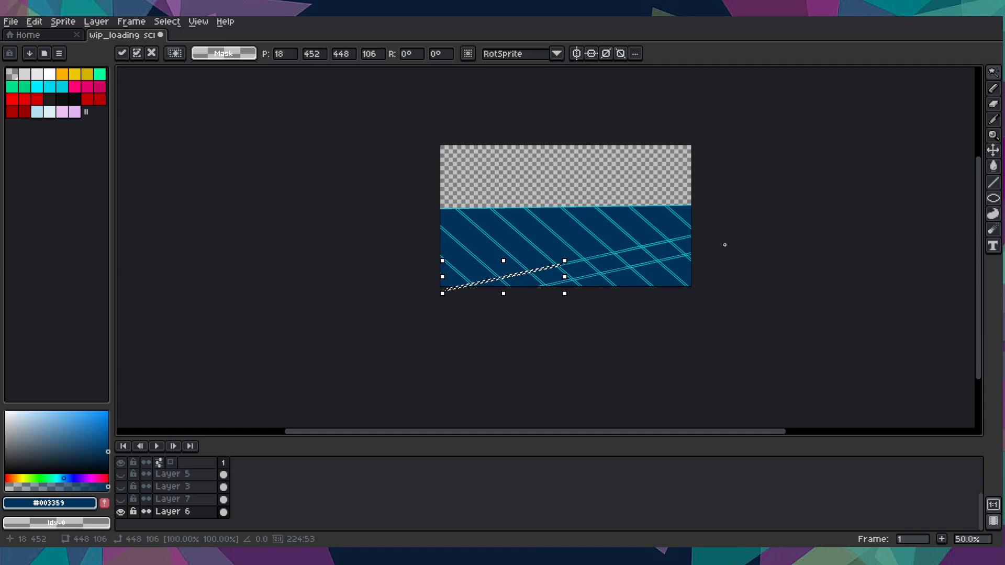
scroll(623, 280, up, 1)
scroll(388, 279, up, 1)
scroll(338, 209, up, 2)
scroll(338, 209, up, 2)
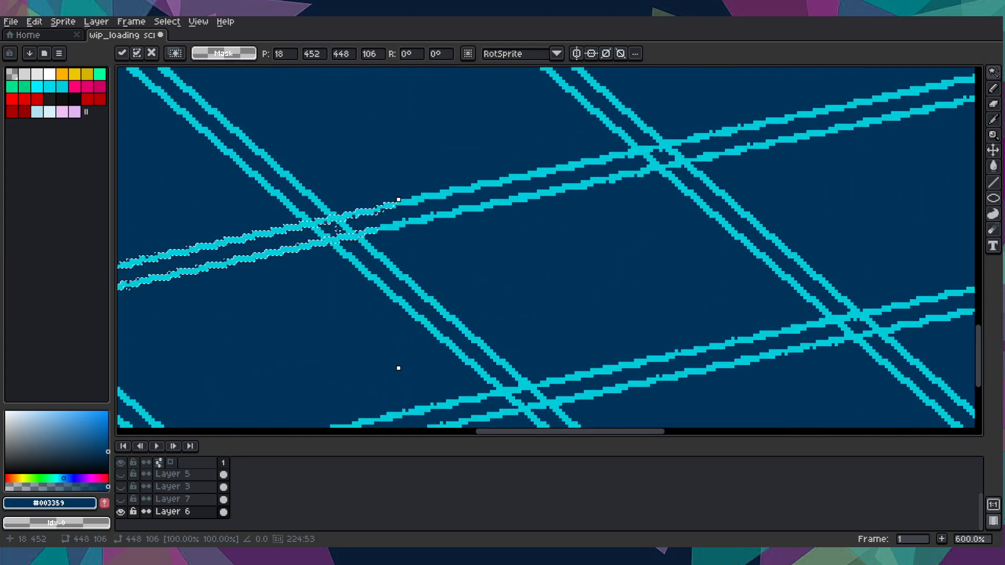
drag(343, 241, 611, 260)
scroll(385, 254, down, 6)
key(Return)
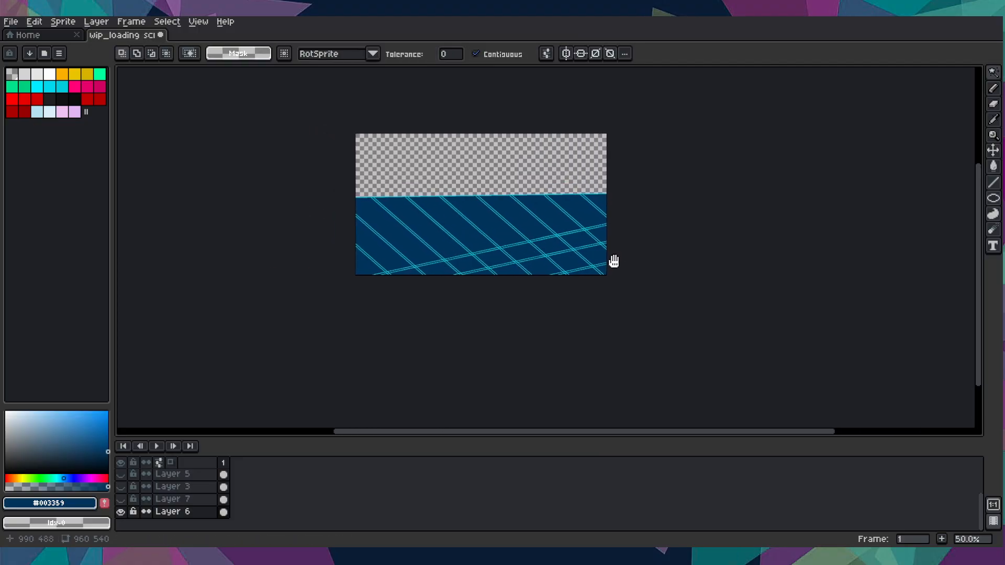
- Paste the double line again and place it at X -8, Y 397, starting from the canvas's left edge
key(ctrl+v)
scroll(361, 260, up, 3)
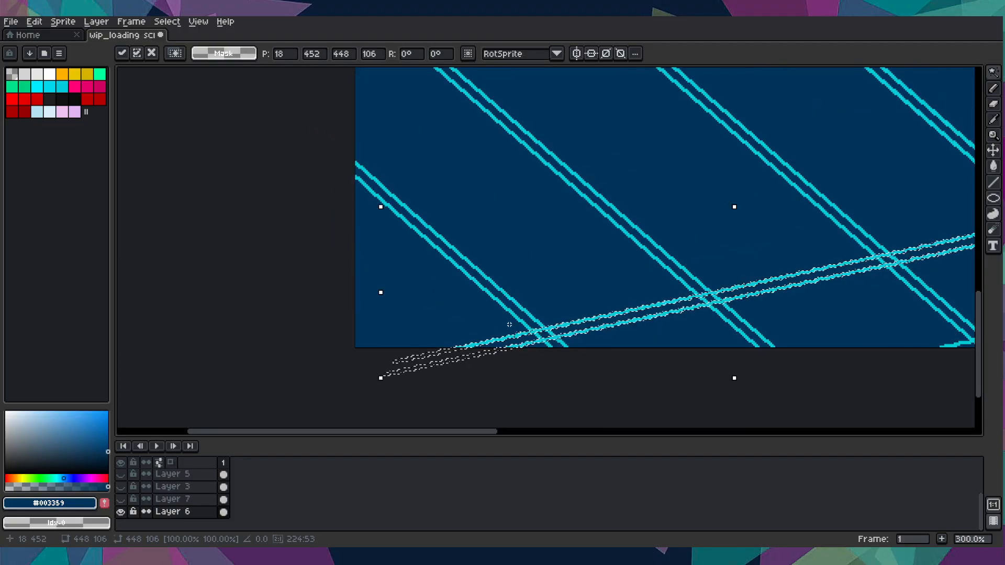
scroll(597, 175, up, 2)
drag(473, 306, 402, 224)
scroll(400, 187, down, 4)
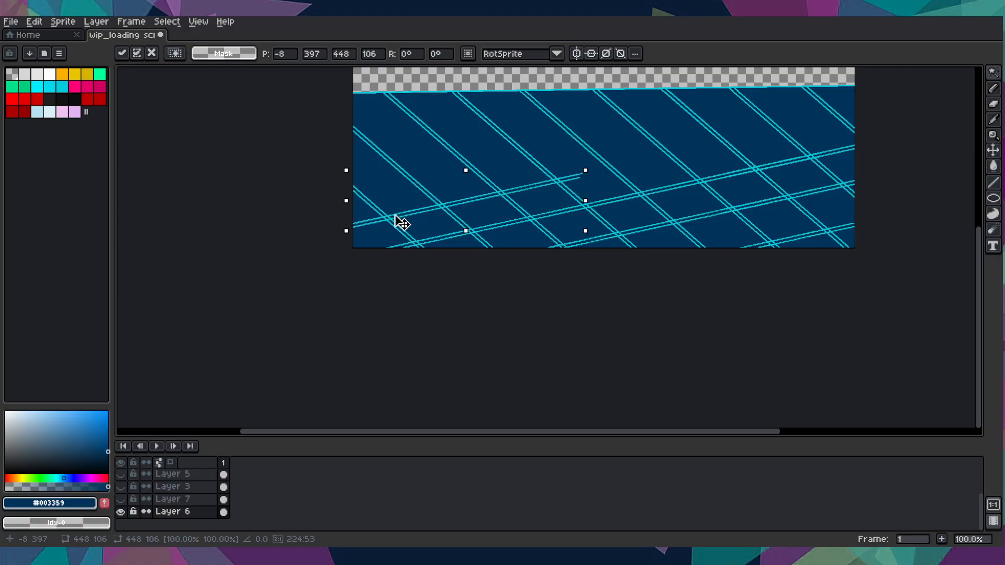
key(Return)
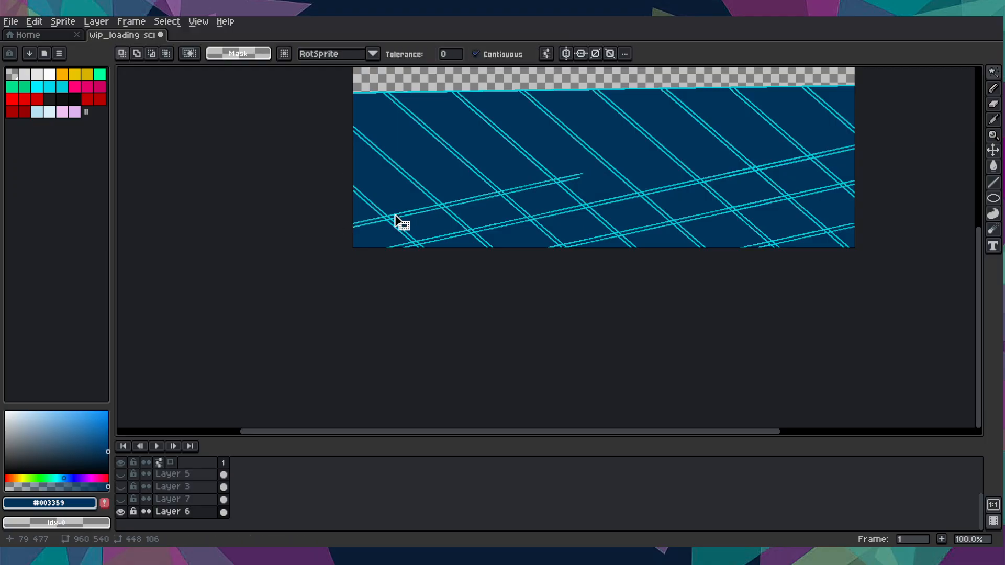
- Paste a further double line and align it at X 417, Y 304 to continue the line starting at the left edge
drag(402, 222, 294, 242)
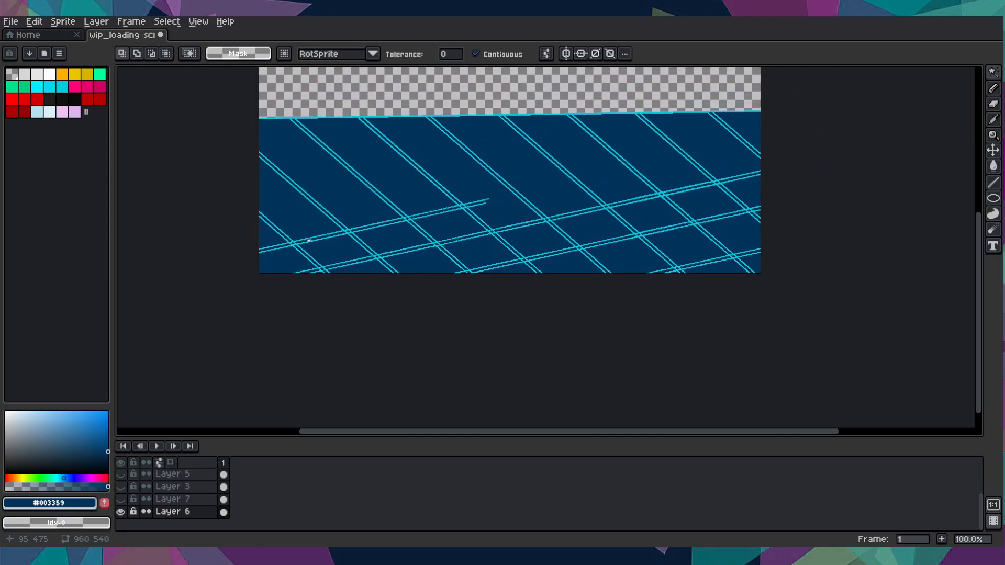
key(ctrl+v)
scroll(473, 270, up, 6)
key(Right)
key(Right)
key(Right)
key(Right)
key(Right)
scroll(487, 267, down, 7)
drag(492, 267, 599, 231)
scroll(599, 231, up, 3)
drag(526, 228, 749, 210)
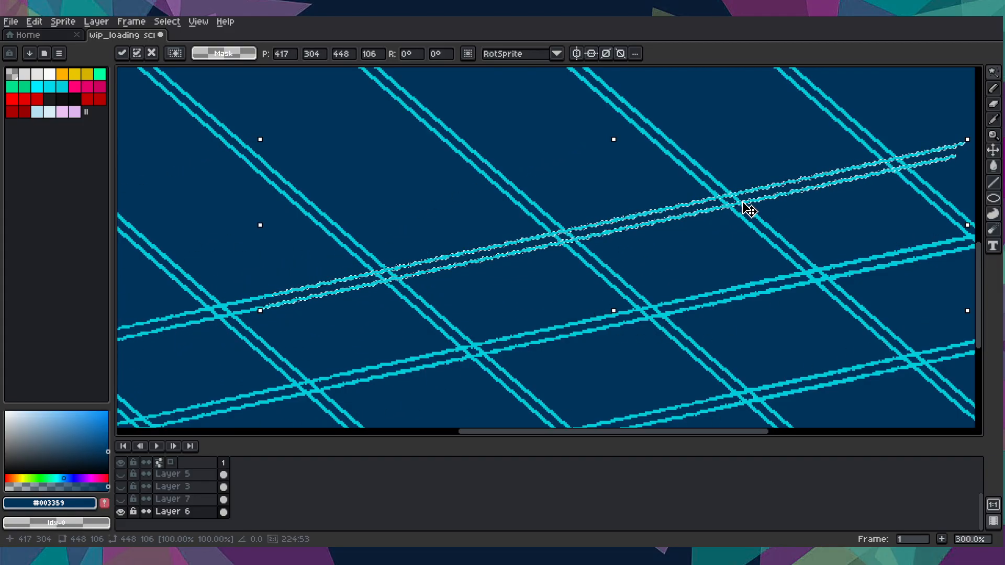
scroll(747, 206, down, 3)
scroll(773, 234, up, 1)
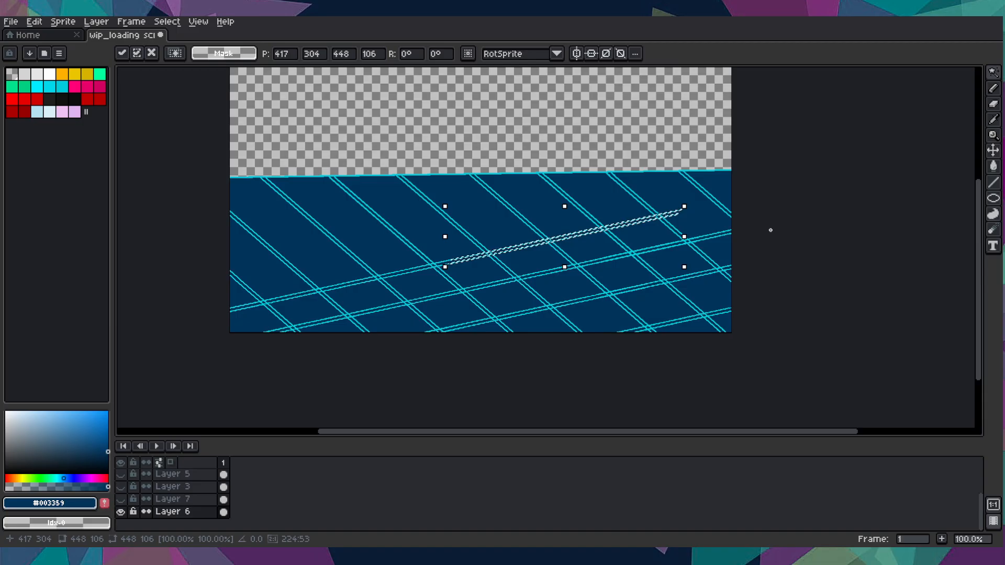
click(771, 230)
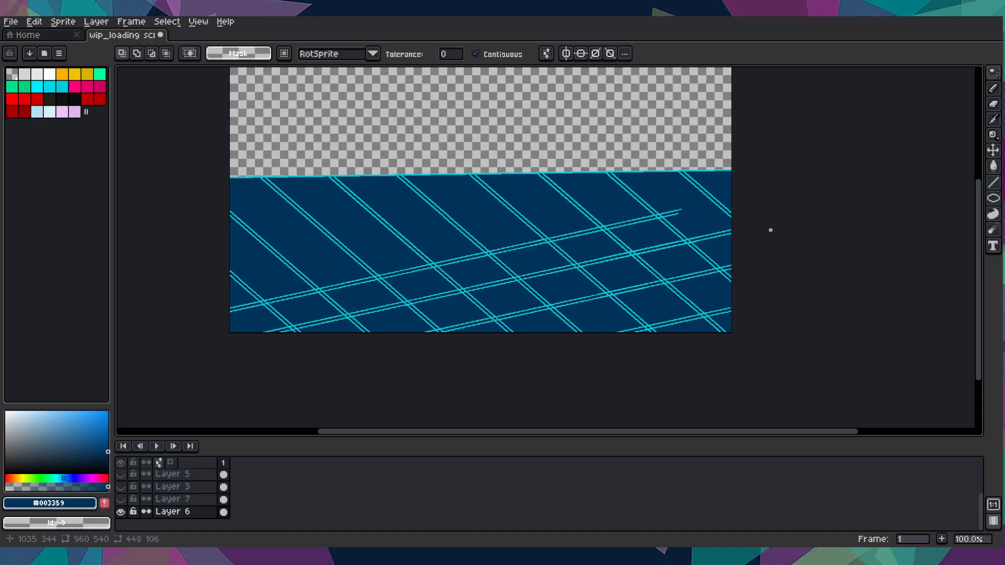
- Paste another double line at X 690, Y 244, extending the uppermost shallow diagonal past the canvas's right edge
key(ctrl+v)
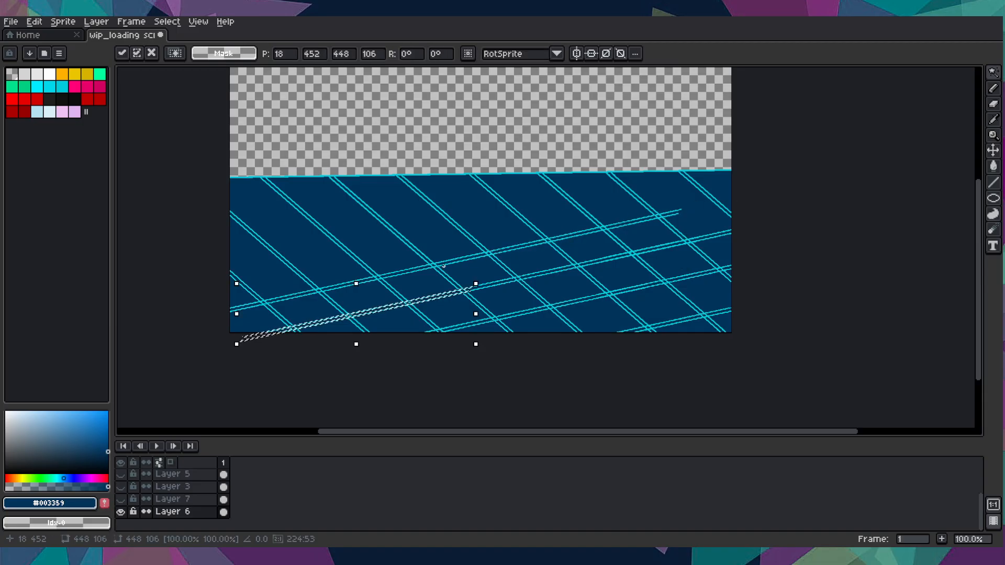
scroll(434, 306, up, 4)
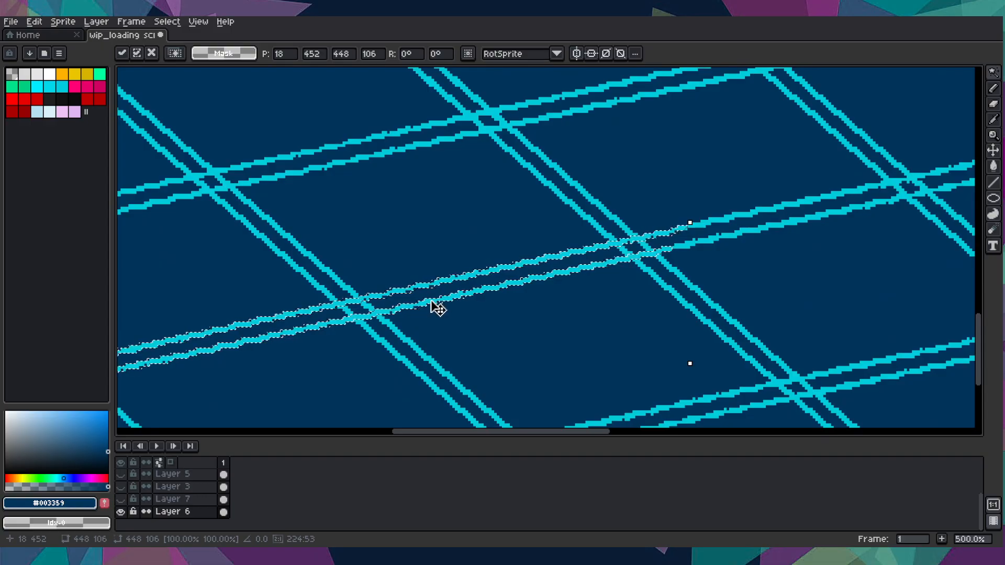
scroll(439, 307, down, 5)
drag(453, 305, 698, 303)
scroll(634, 248, up, 3)
drag(720, 284, 721, 286)
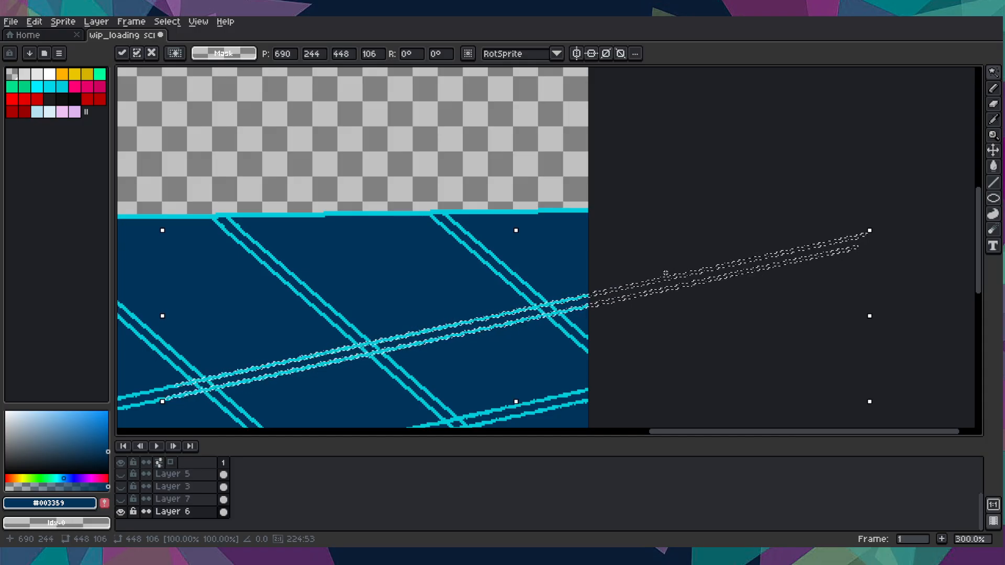
click(615, 270)
- Paste a double line at X 10, Y 344 to start a new grid row above the existing shallow diagonals
scroll(614, 270, down, 4)
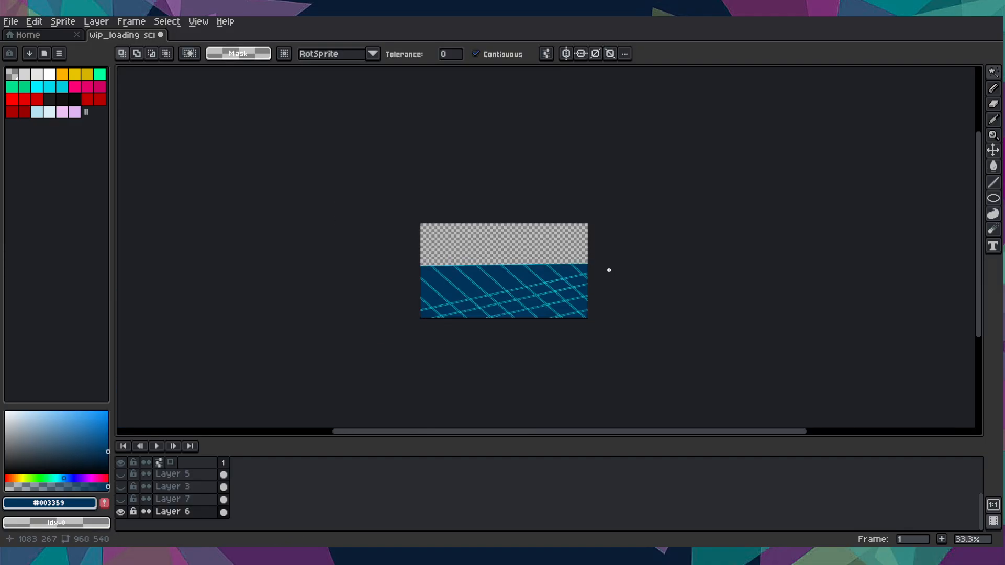
key(ctrl+v)
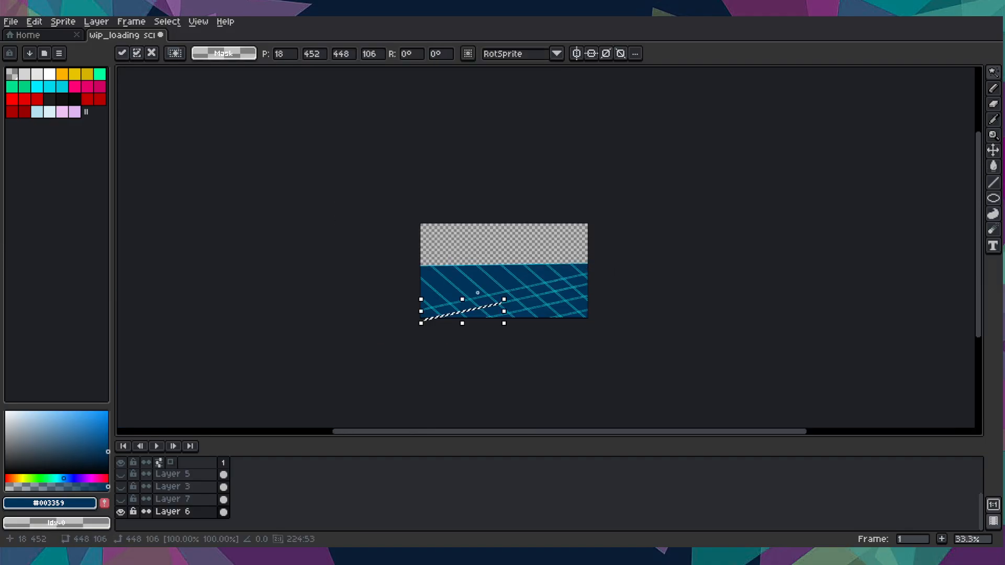
scroll(471, 314, up, 7)
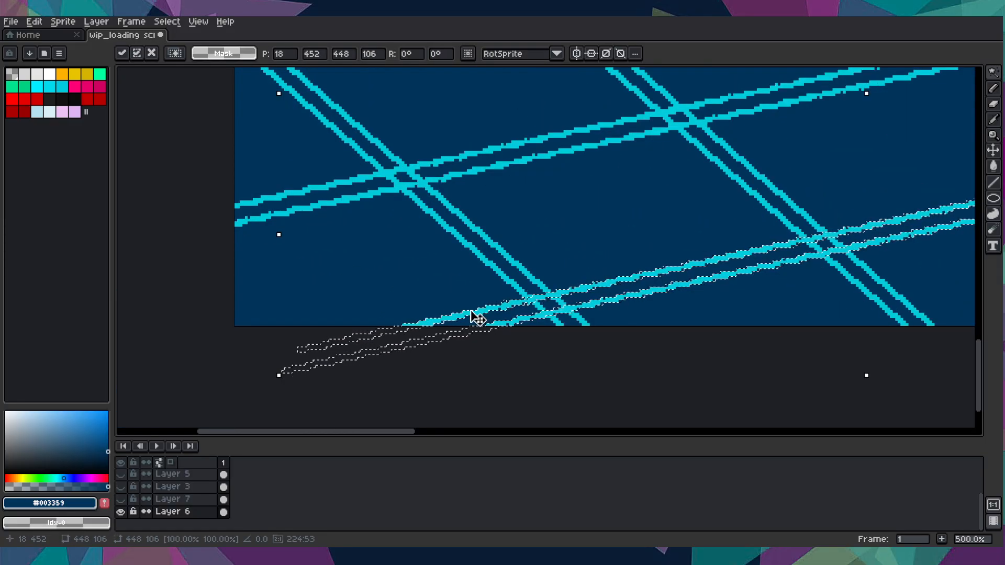
key(Right)
scroll(473, 311, down, 5)
drag(473, 311, 459, 286)
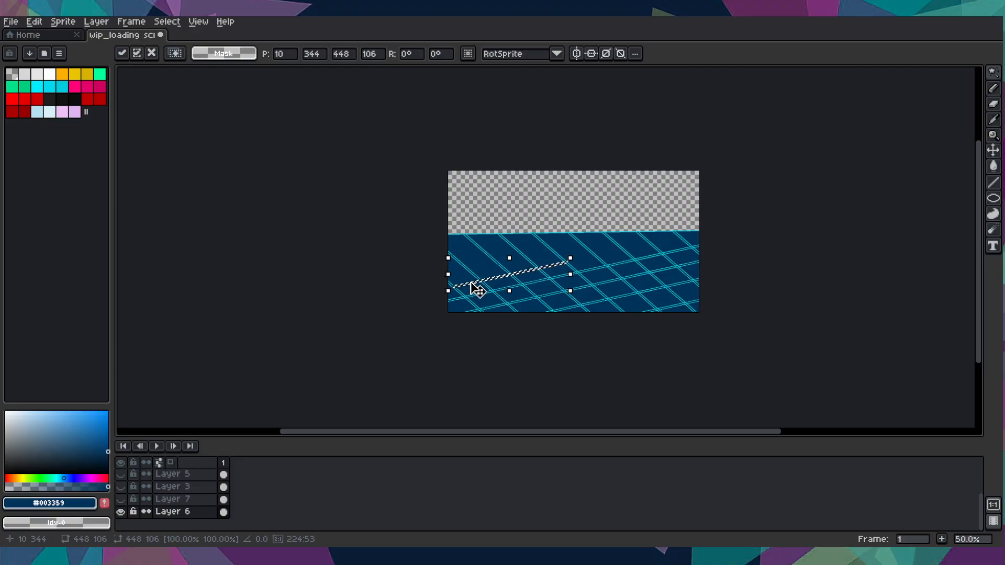
key(Return)
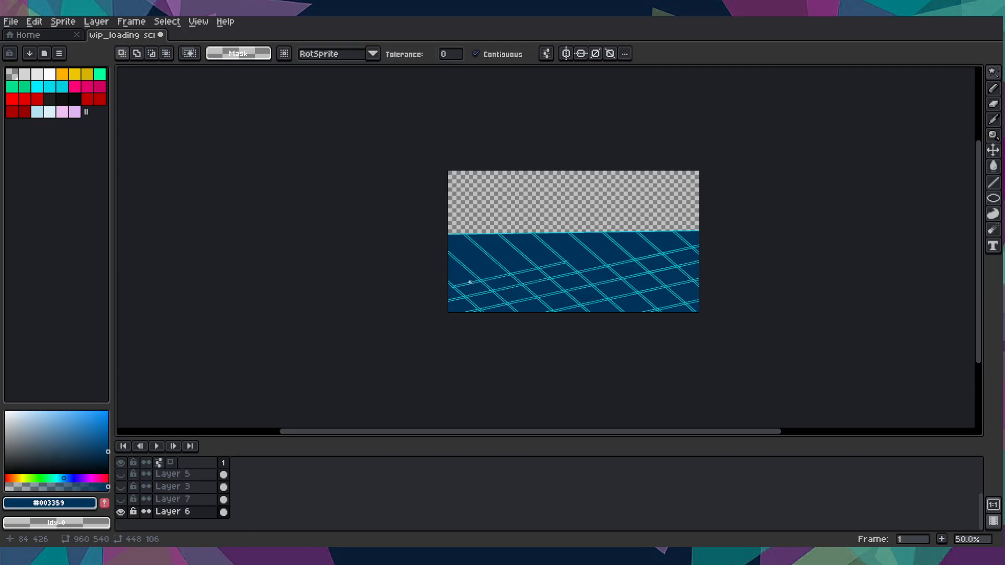
- Paste a double line at X 420, Y 254, joined to the end of the newest grid row
key(ctrl+v)
scroll(514, 287, up, 6)
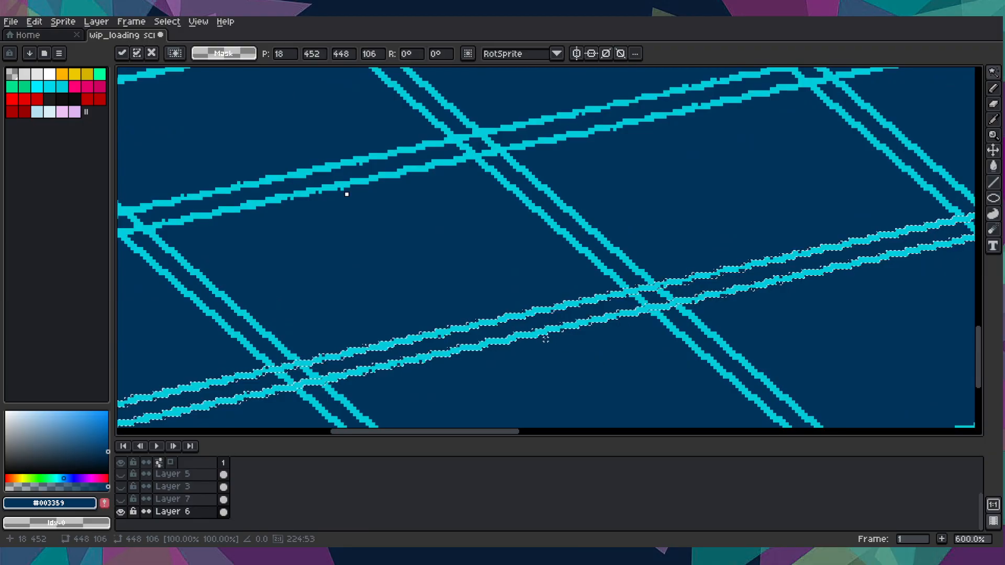
scroll(550, 341, down, 5)
drag(548, 341, 764, 221)
scroll(740, 257, up, 3)
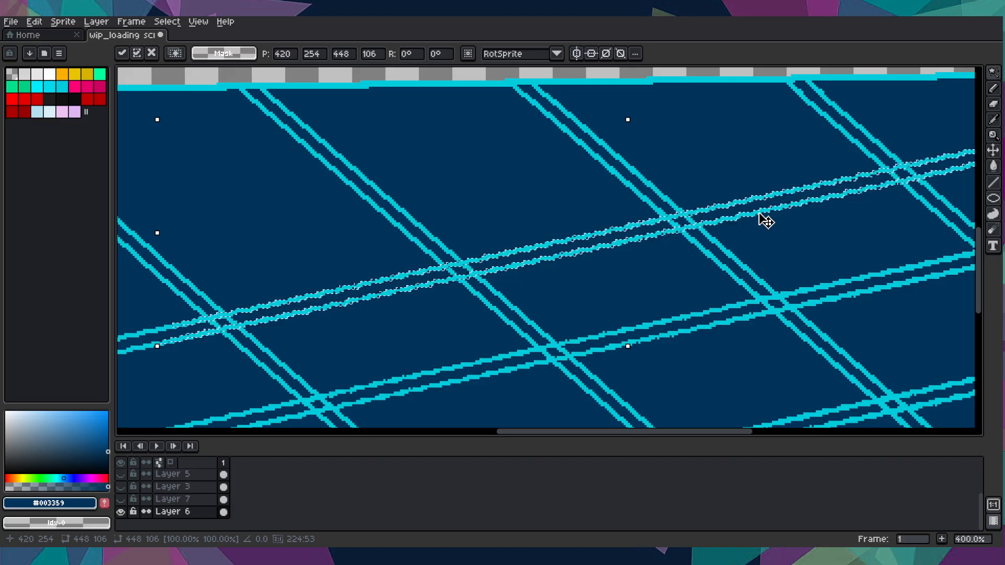
scroll(765, 221, down, 3)
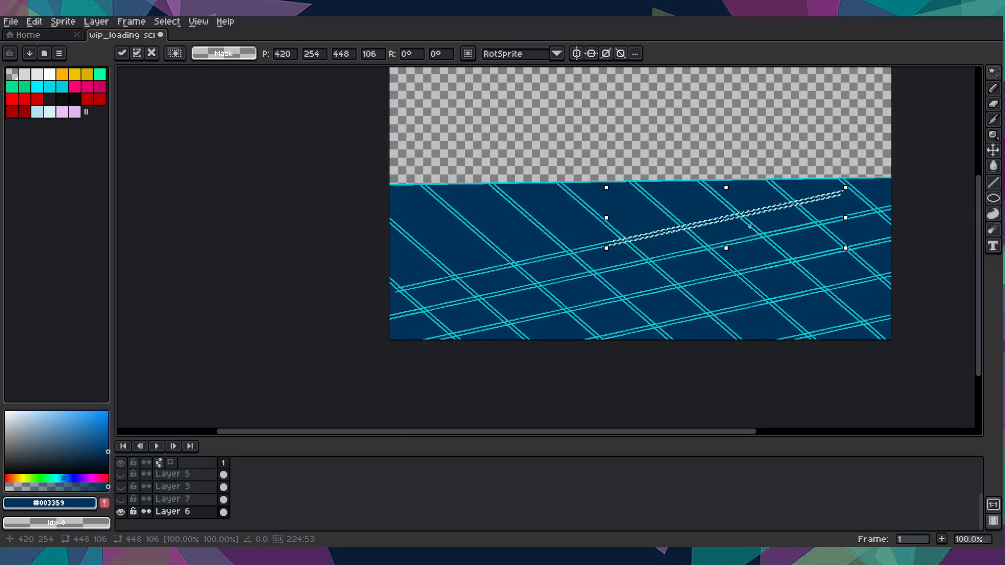
drag(945, 183, 818, 240)
- Paste a double line at X 571, Y 221, carrying the top grid row through to the canvas's right edge
key(ctrl+v)
scroll(654, 269, up, 2)
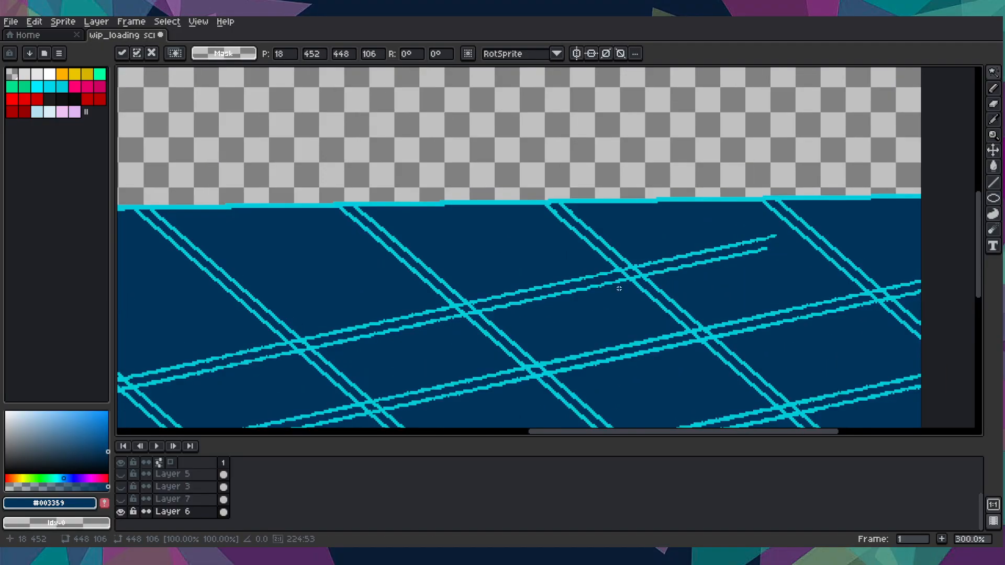
scroll(407, 390, down, 2)
scroll(385, 386, up, 3)
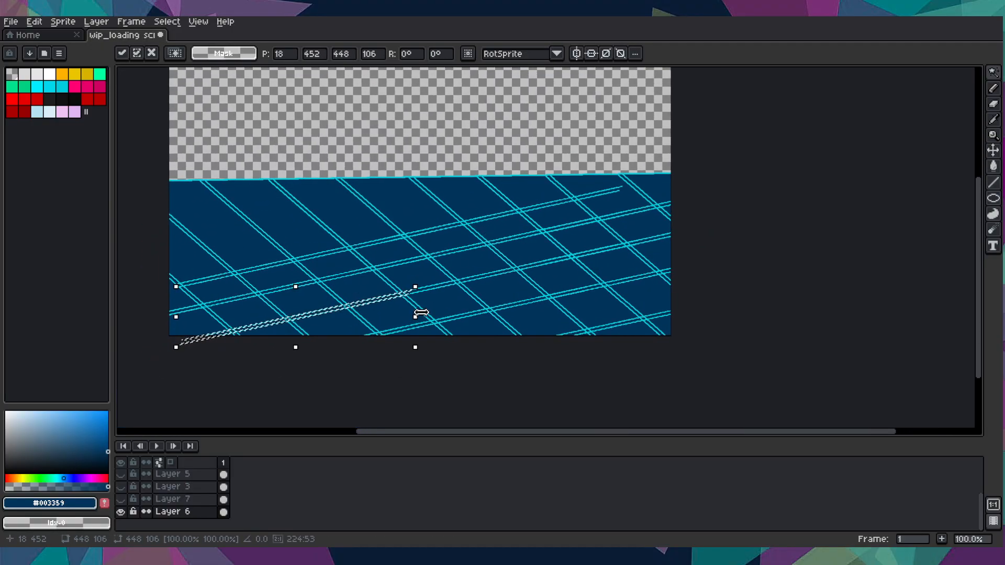
scroll(320, 268, down, 2)
drag(386, 287, 732, 204)
scroll(384, 260, down, 2)
scroll(664, 128, up, 3)
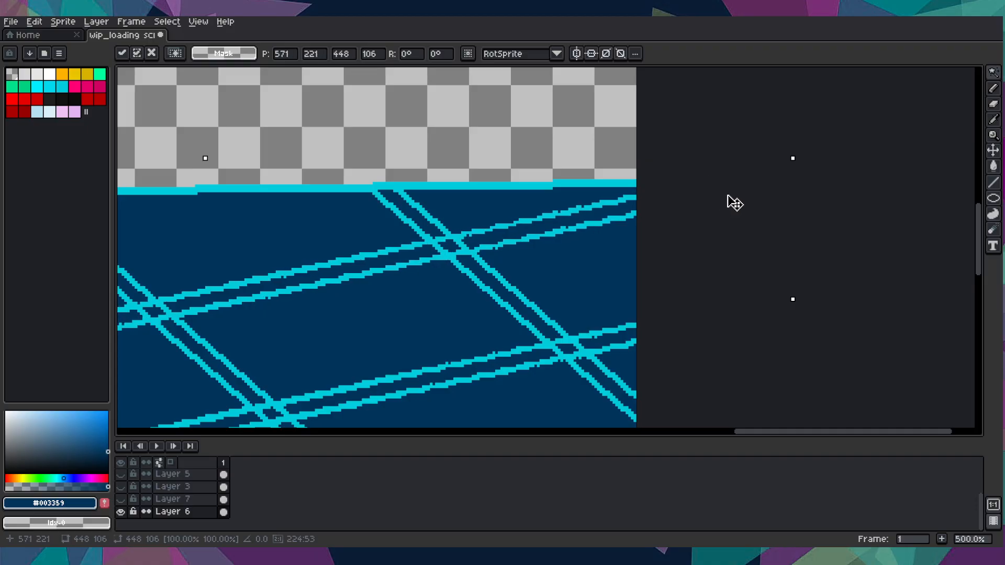
scroll(735, 203, down, 5)
click(723, 195)
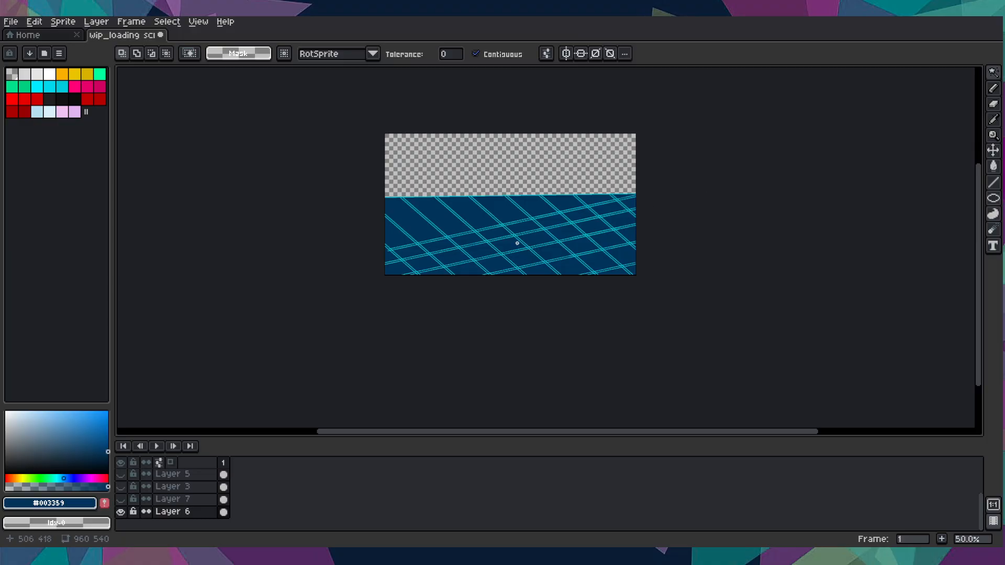
- Paste a double line at X -74, Y 330 to begin another grid row from the canvas's left edge
key(ctrl+v)
scroll(452, 242, up, 3)
drag(415, 330, 505, 192)
scroll(391, 292, up, 3)
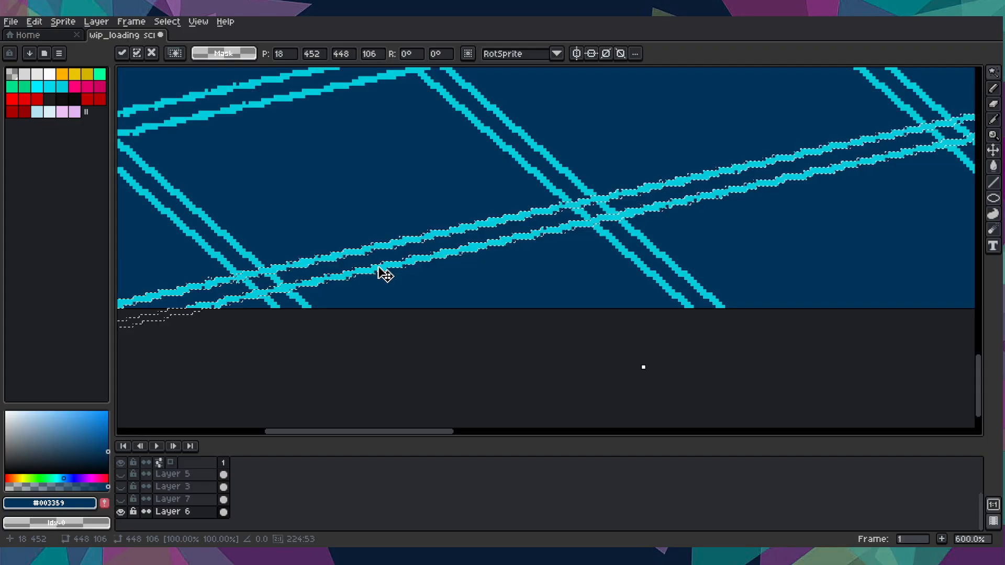
scroll(385, 272, down, 3)
scroll(370, 245, up, 3)
drag(371, 245, 180, 348)
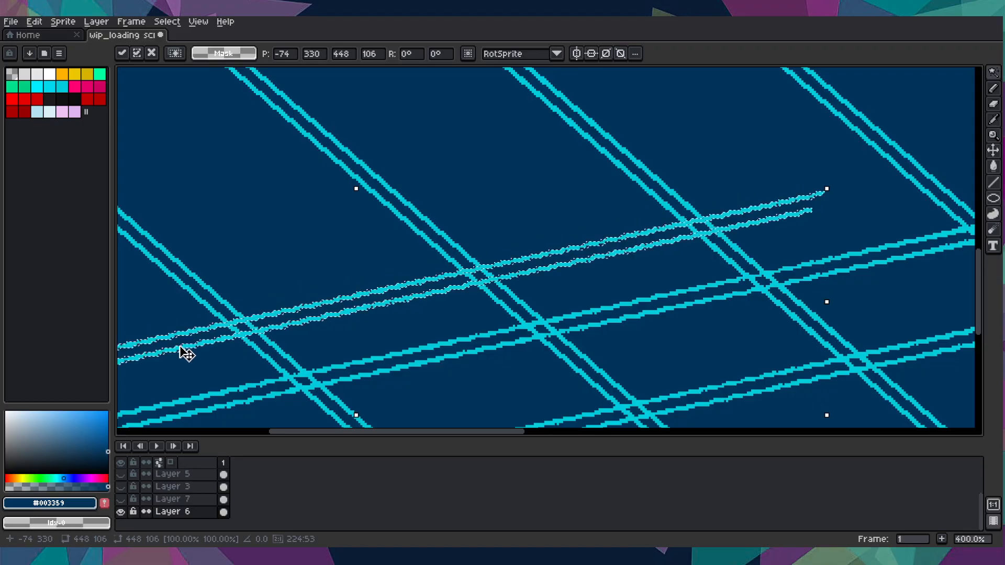
scroll(180, 346, down, 3)
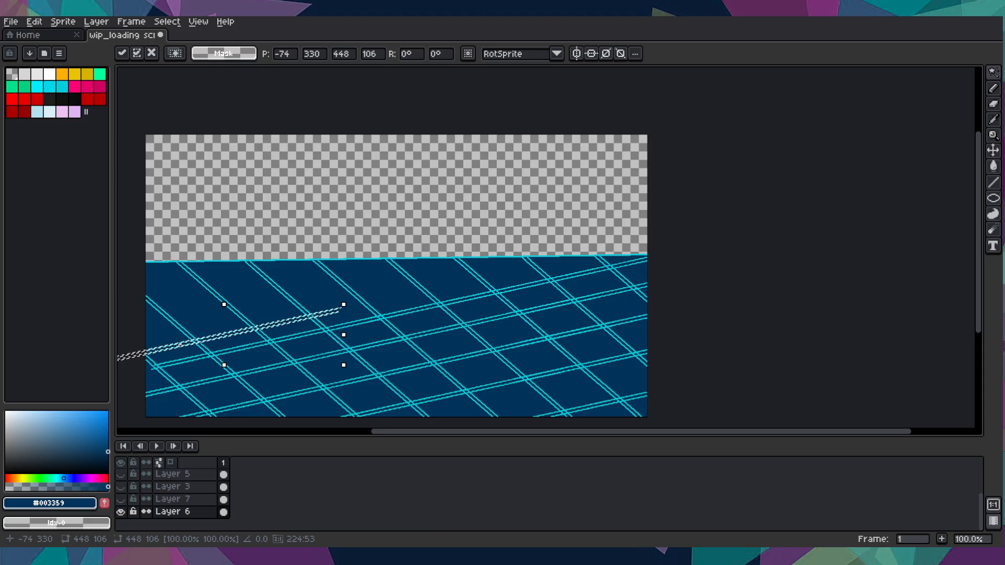
key(ctrl+d)
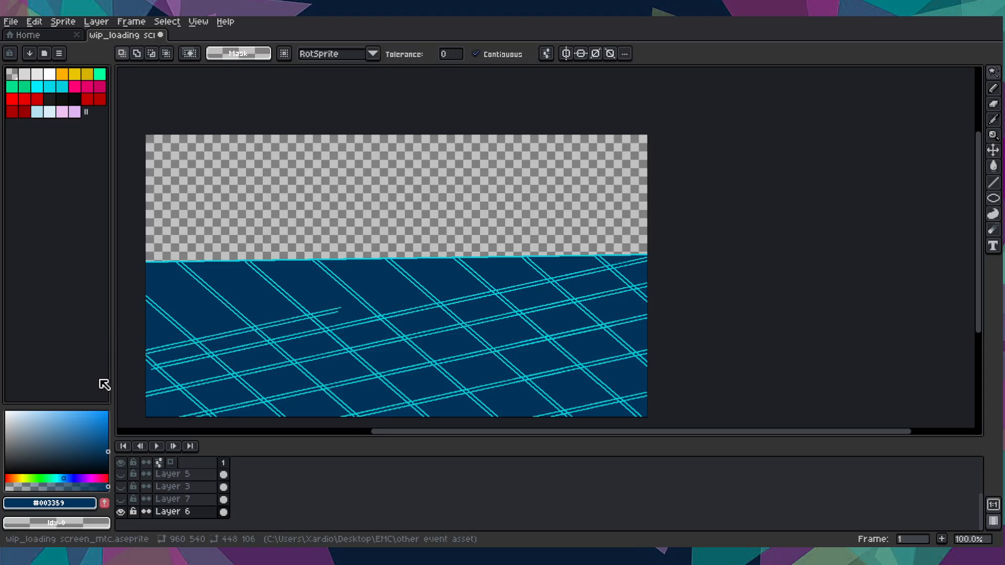
- Place another double-line copy at X -25, Y 352, closing the gap between the second-highest row and the canvas's left edge
scroll(122, 377, up, 3)
key(ctrl+shift+d)
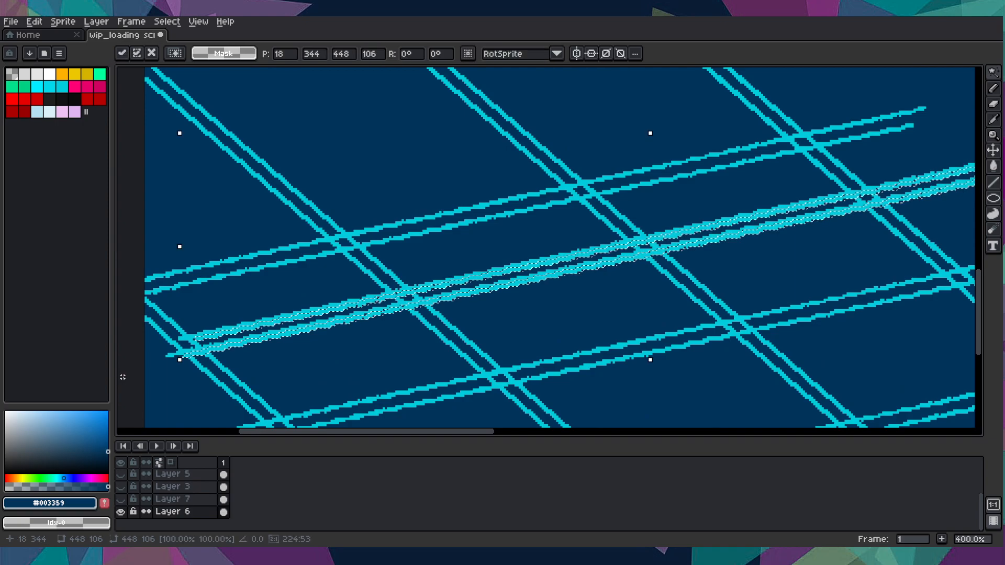
scroll(225, 354, up, 2)
drag(225, 355, 125, 378)
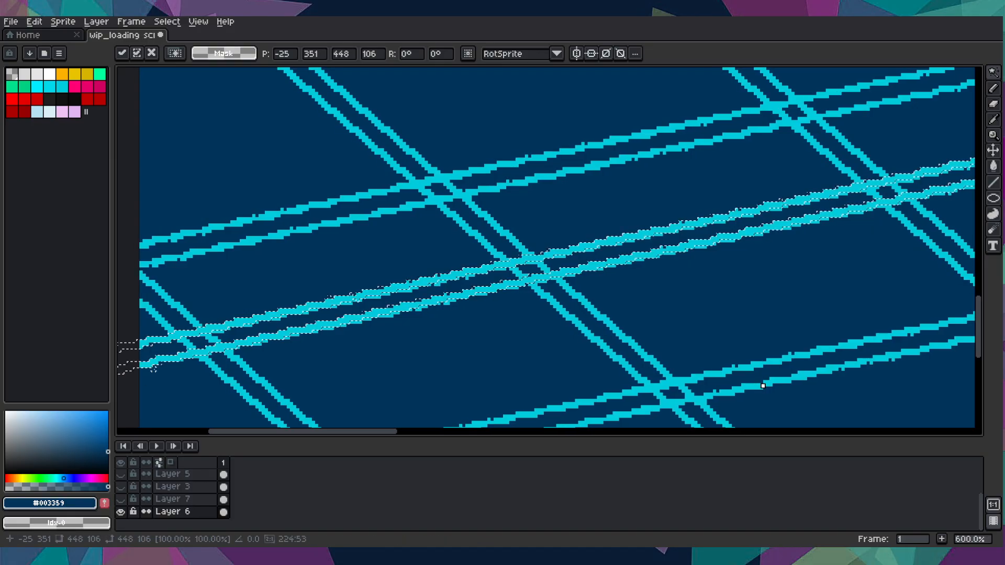
scroll(124, 378, down, 4)
key(Down)
scroll(123, 361, up, 4)
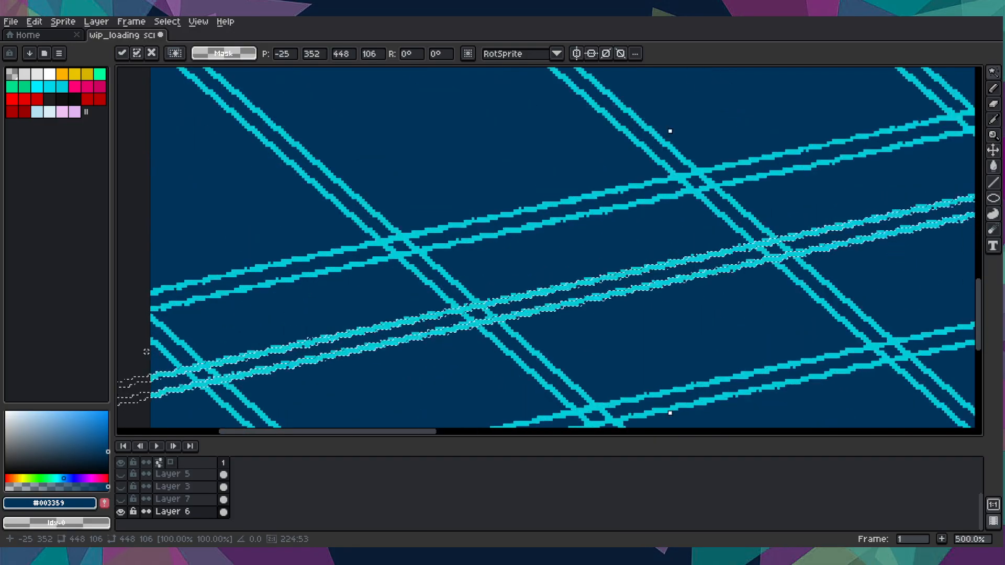
key(Return)
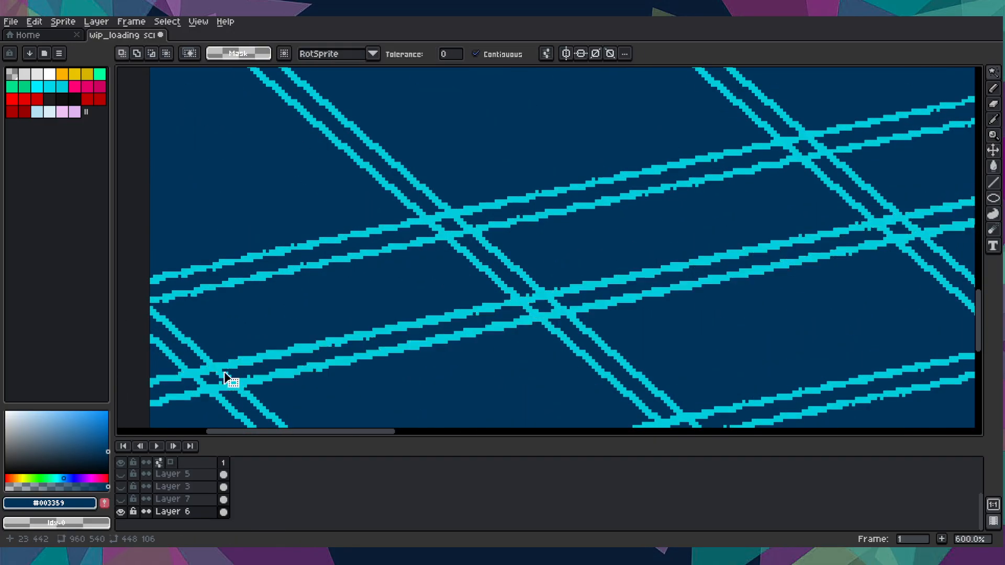
- Paste a double line at X 317, Y 245, joined to the end of the unfinished top grid row
scroll(224, 375, down, 5)
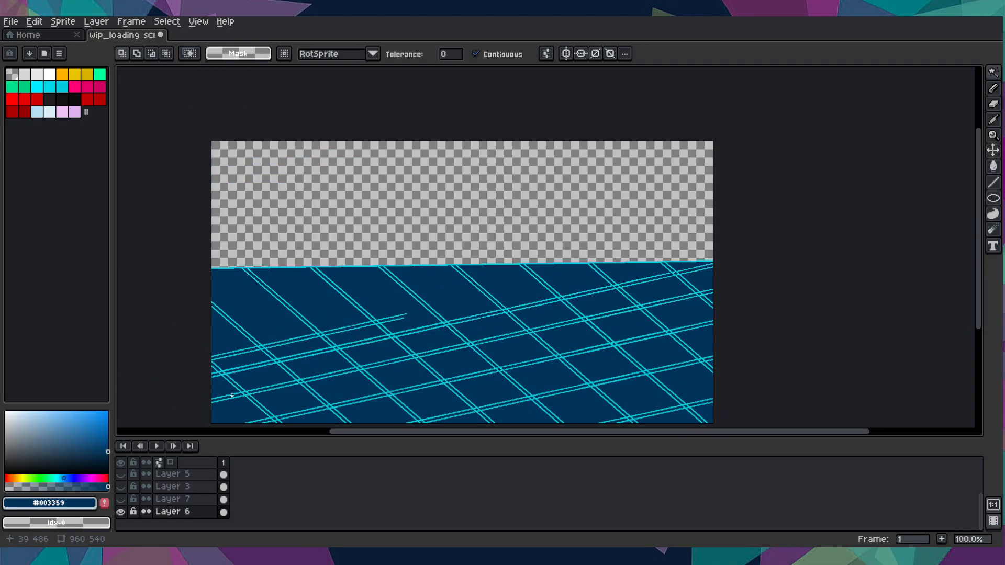
scroll(232, 395, down, 1)
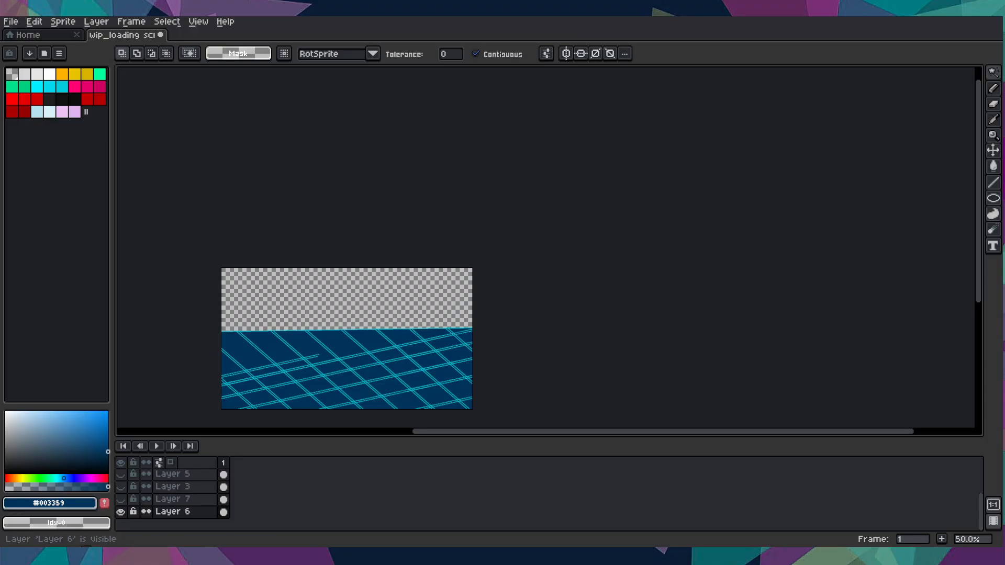
key(ctrl+v)
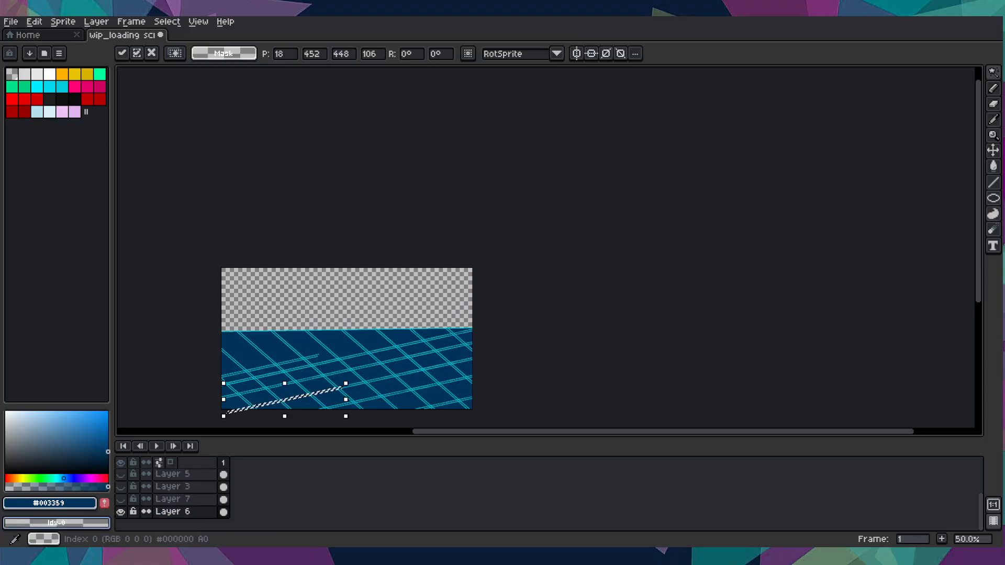
scroll(335, 396, up, 4)
drag(335, 396, 964, 109)
scroll(316, 352, down, 2)
scroll(419, 244, up, 2)
key(Up)
key(Up)
key(Down)
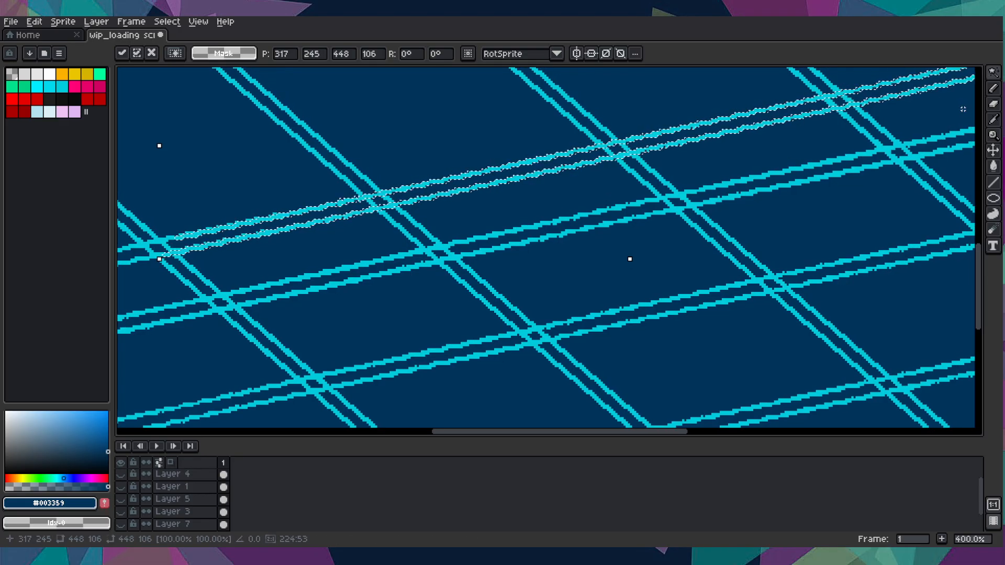
scroll(966, 110, down, 1)
scroll(968, 111, down, 2)
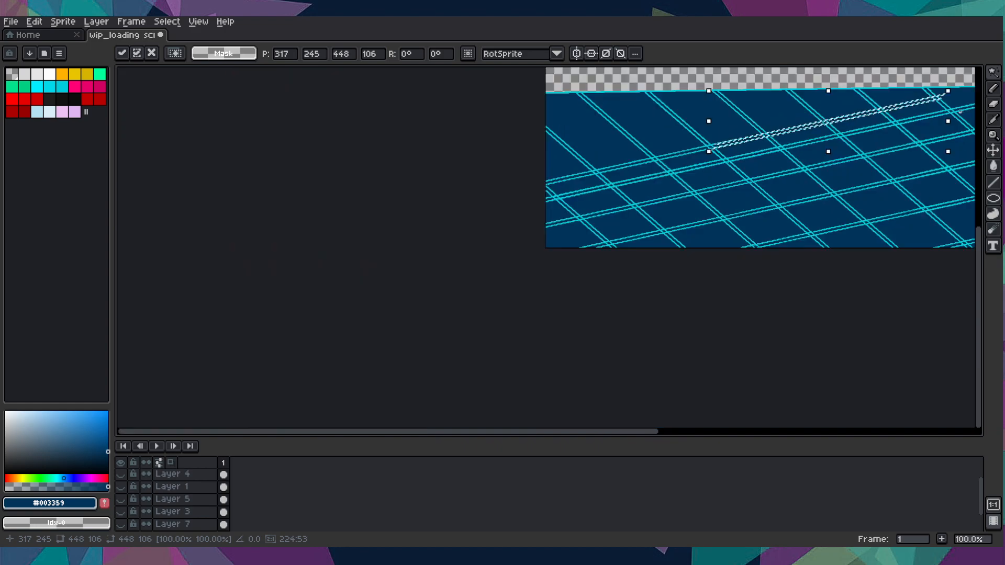
drag(967, 111, 759, 150)
key(Return)
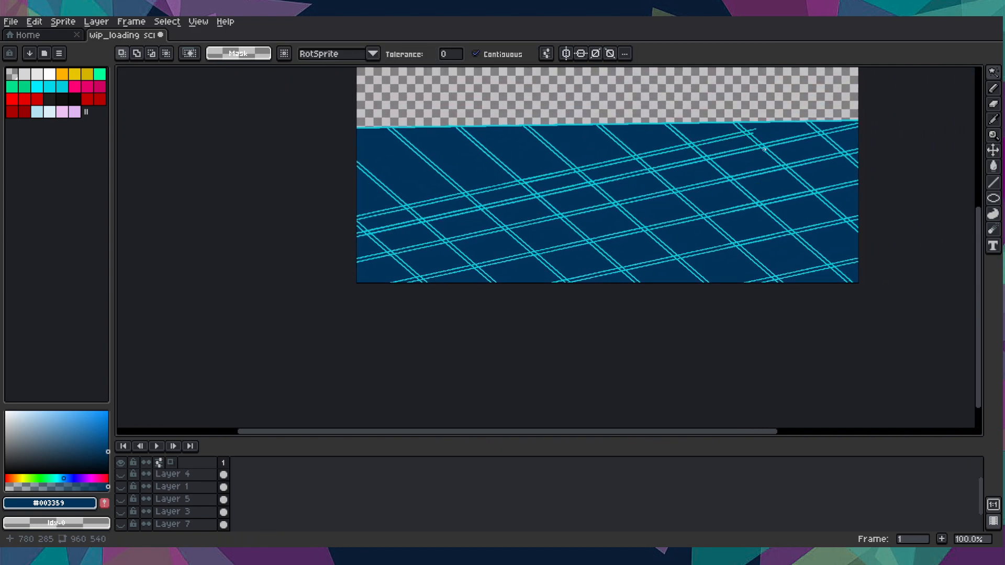
- Paste a double line at X 619, Y 179, carrying the top grid row past the horizon to the canvas's right edge
scroll(767, 149, down, 1)
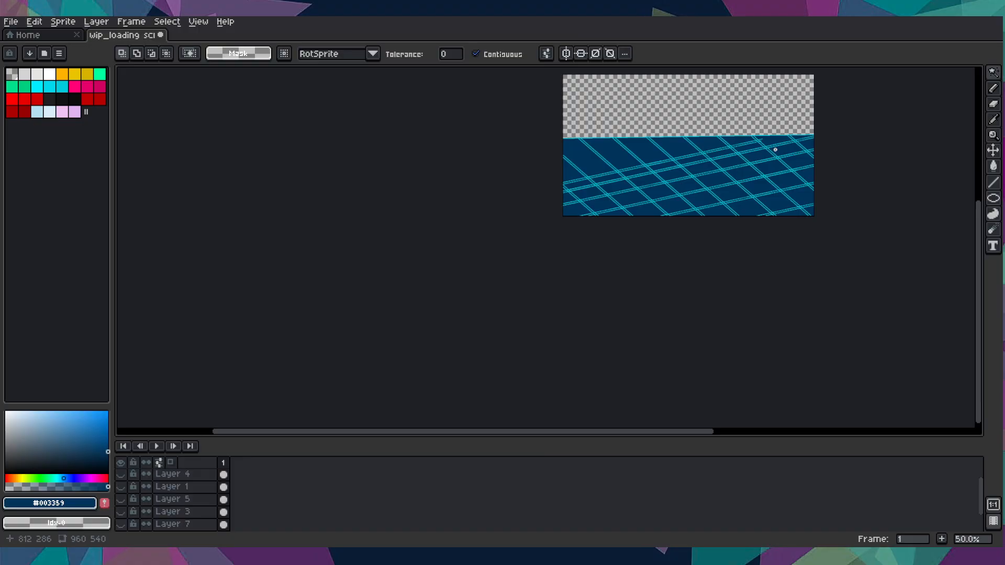
key(ctrl+v)
scroll(686, 194, up, 8)
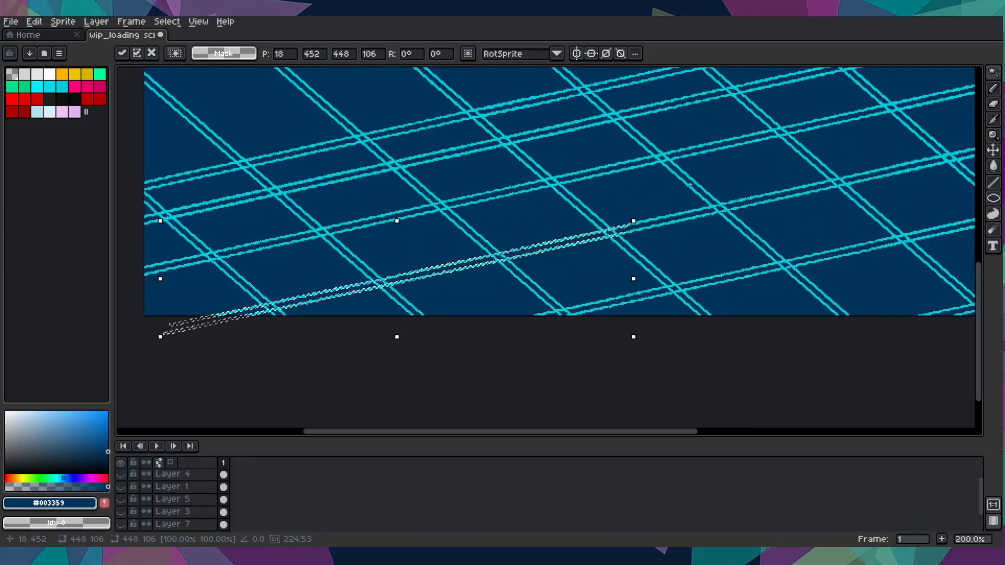
drag(470, 243, 664, 252)
scroll(476, 249, down, 9)
scroll(568, 165, up, 4)
scroll(664, 251, down, 4)
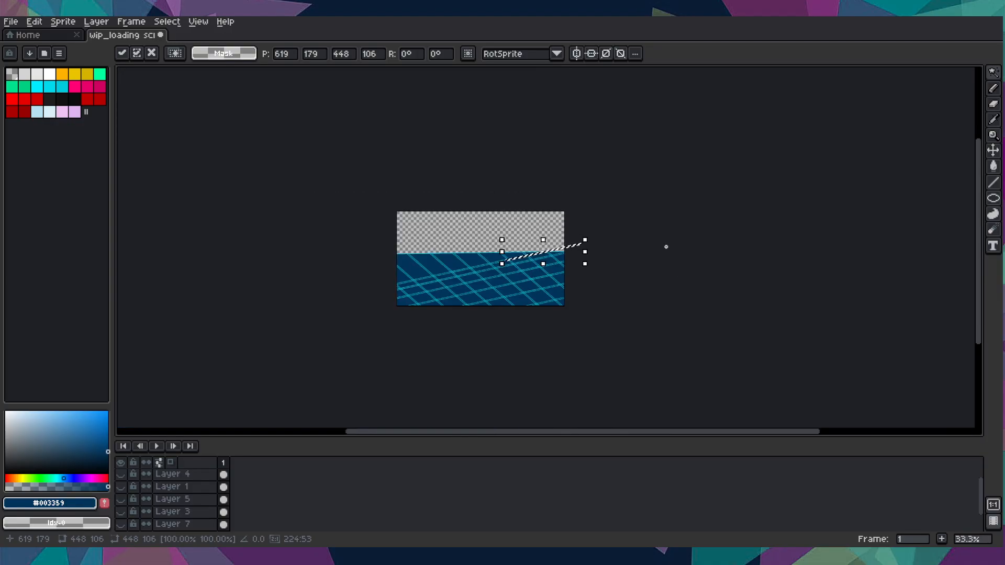
click(664, 247)
scroll(452, 286, up, 2)
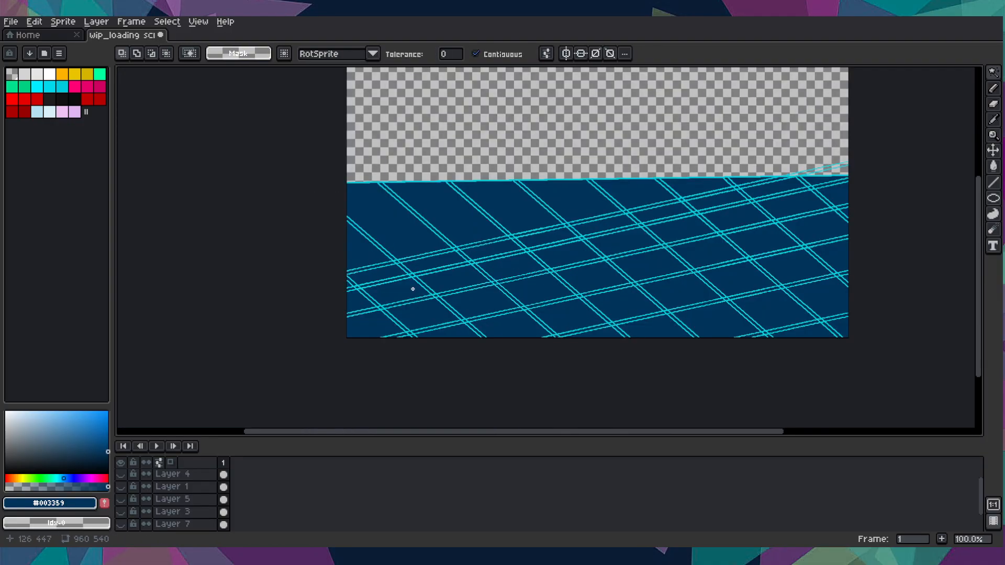
- Paste a double line at X -73, Y 311 to begin another grid row from the canvas's left edge
drag(413, 288, 457, 318)
key(ctrl+v)
scroll(457, 319, up, 5)
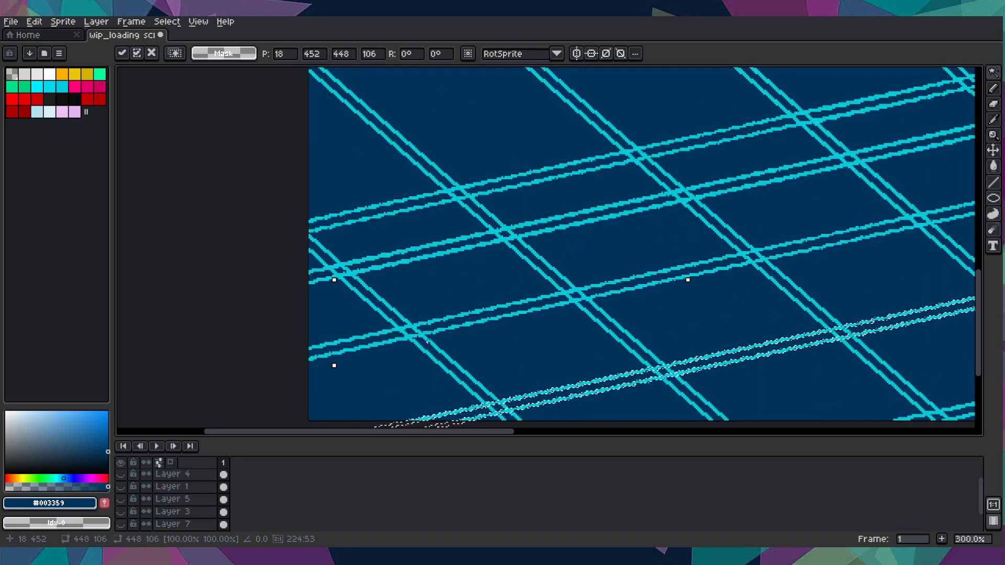
drag(518, 414, 322, 159)
scroll(455, 283, down, 3)
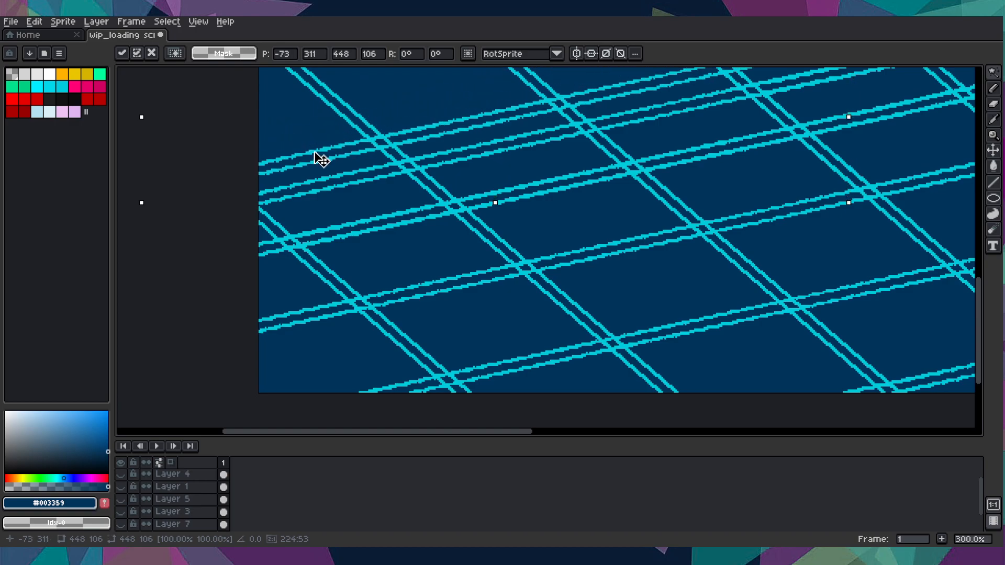
scroll(321, 160, down, 2)
drag(438, 187, 464, 328)
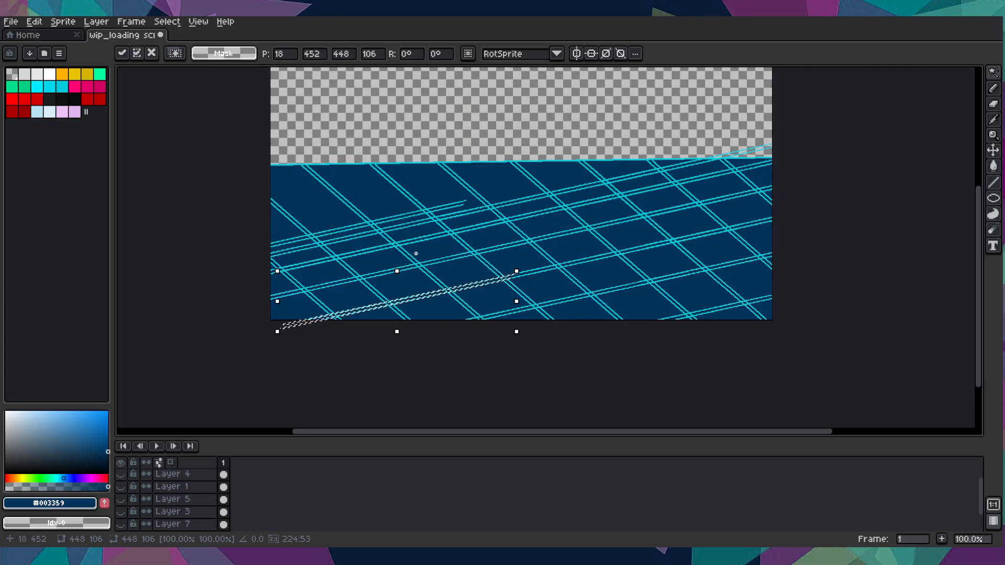
- Paste a double line at X 362, Y 216, joined to the end of the newest grid row, and deselect it
scroll(464, 328, up, 5)
scroll(406, 175, up, 4)
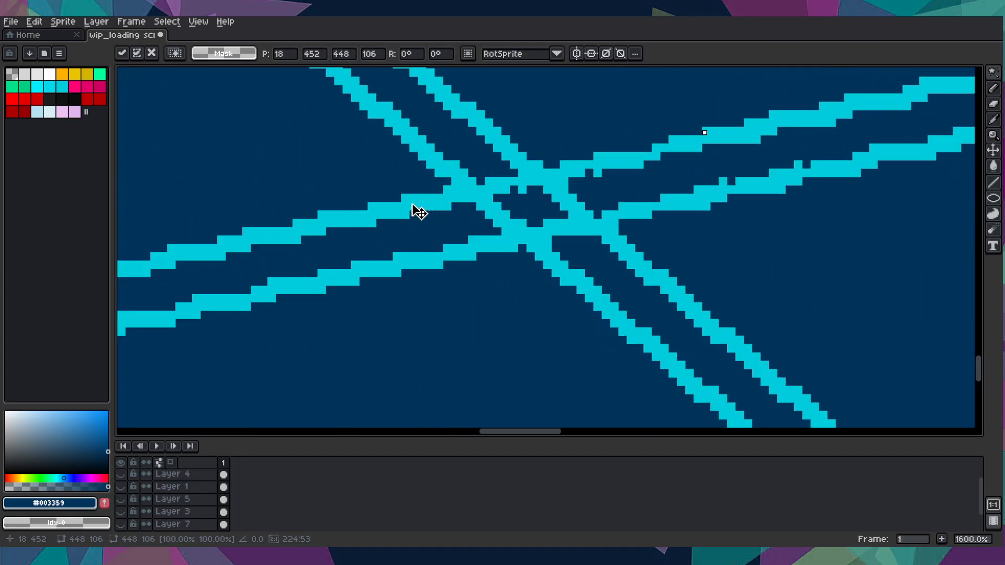
scroll(419, 212, down, 5)
drag(414, 208, 975, 192)
scroll(956, 231, down, 2)
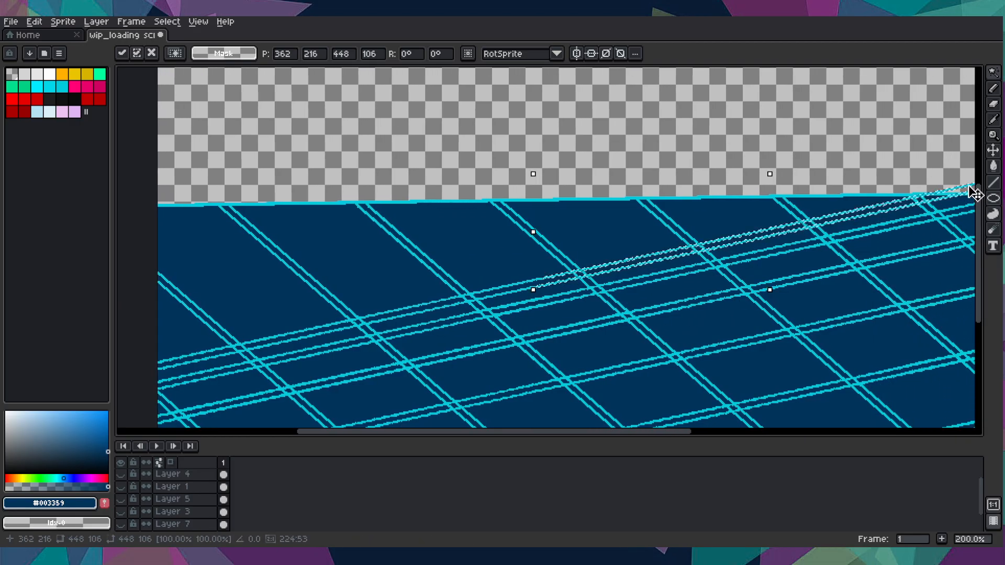
scroll(975, 193, down, 2)
drag(898, 238, 664, 256)
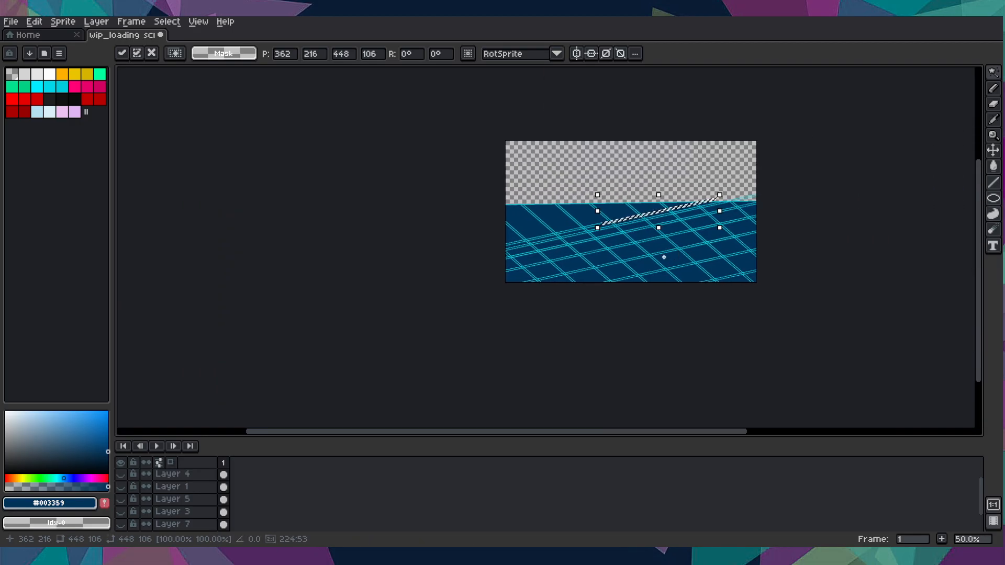
key(ctrl+d)
drag(708, 228, 632, 274)
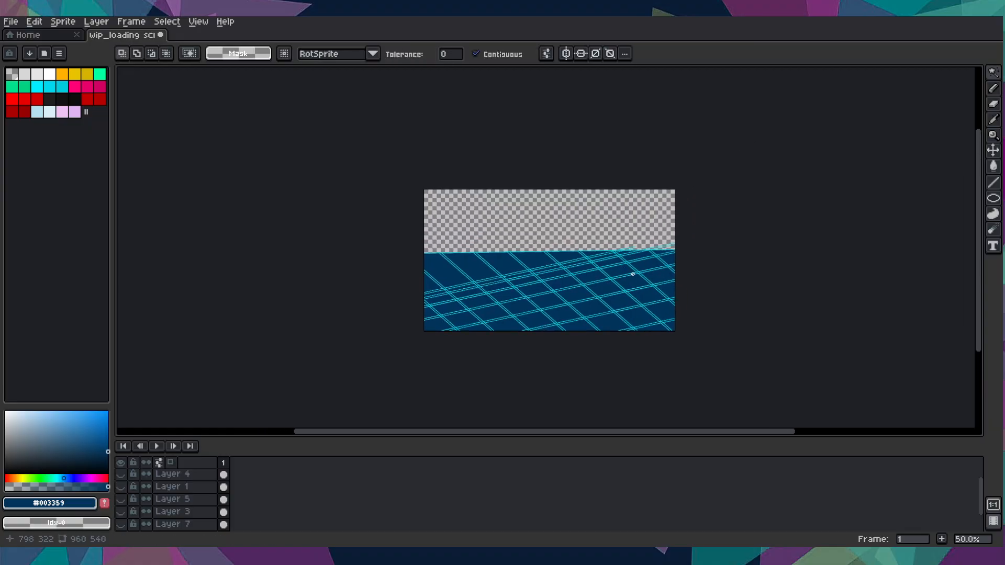
- Place another double-line copy at X 739, Y 133, extending the newest row above the horizon to the canvas's right edge
key(ctrl+z)
scroll(542, 310, up, 6)
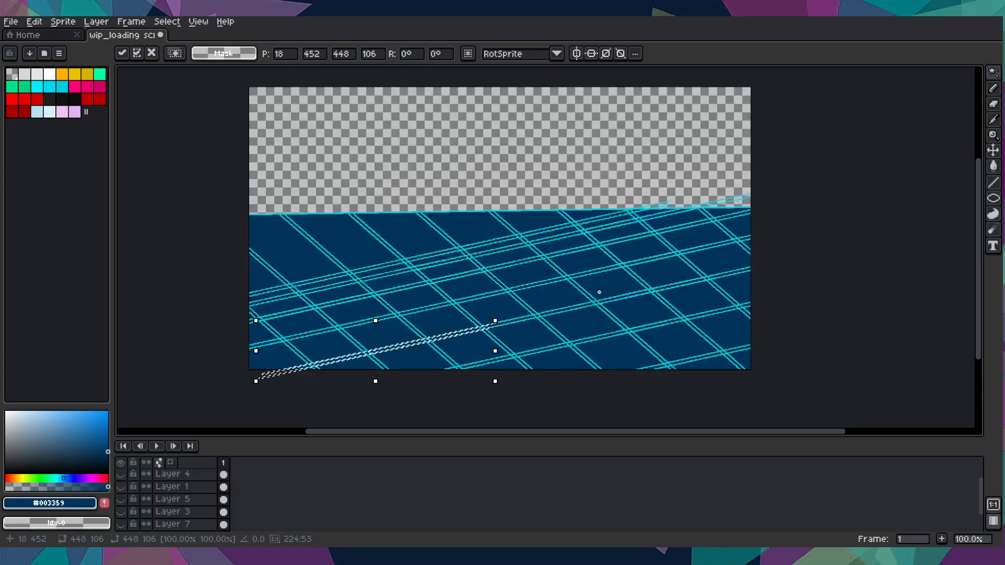
mouse_move(345, 369)
mouse_down()
mouse_move(309, 375)
mouse_move(372, 338)
mouse_move(756, 222)
mouse_move(774, 166)
mouse_move(725, 229)
mouse_move(981, 303)
mouse_move(938, 272)
mouse_move(944, 241)
mouse_move(973, 240)
mouse_up()
scroll(330, 366, down, 4)
scroll(756, 222, down, 1)
scroll(774, 166, up, 3)
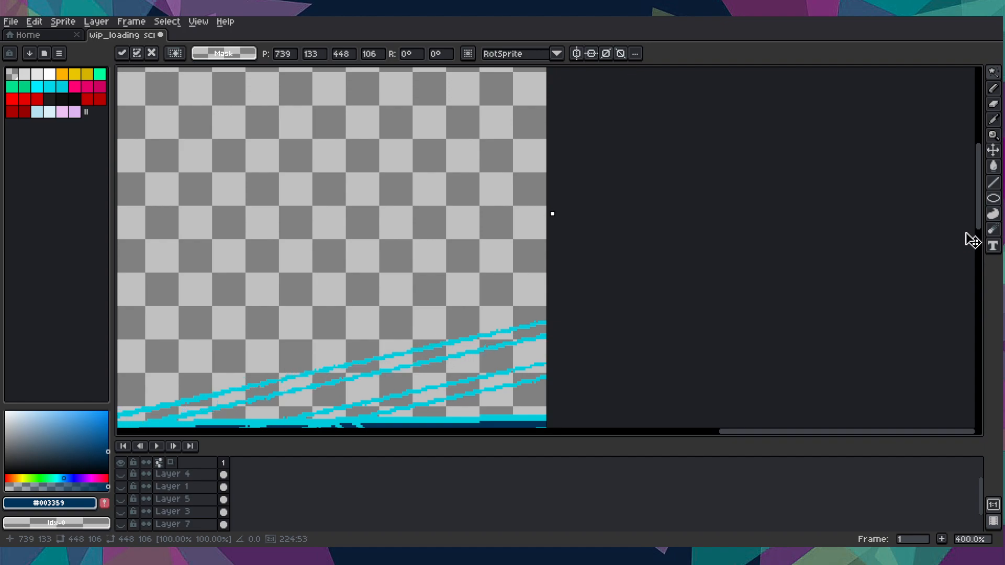
scroll(969, 241, down, 4)
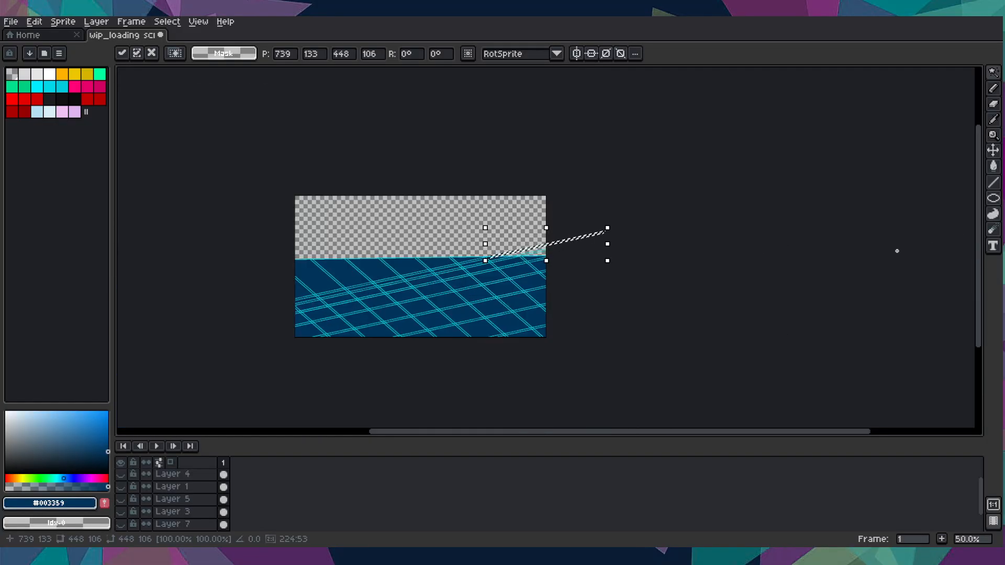
click(694, 269)
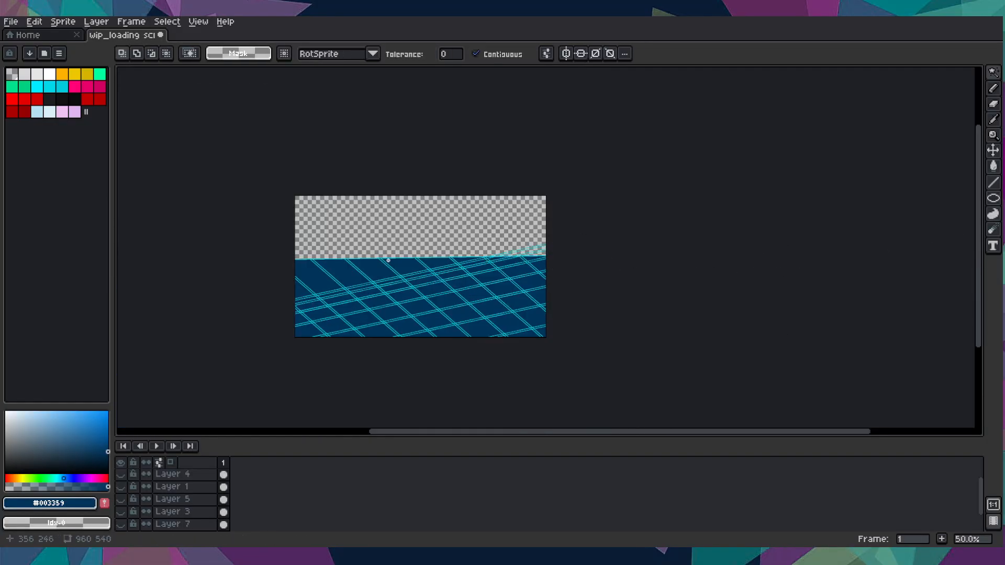
- Fill the transparent gaps between the grid lines above the horizon at the canvas's right edge with dark blue #003359
scroll(388, 260, up, 5)
key(i)
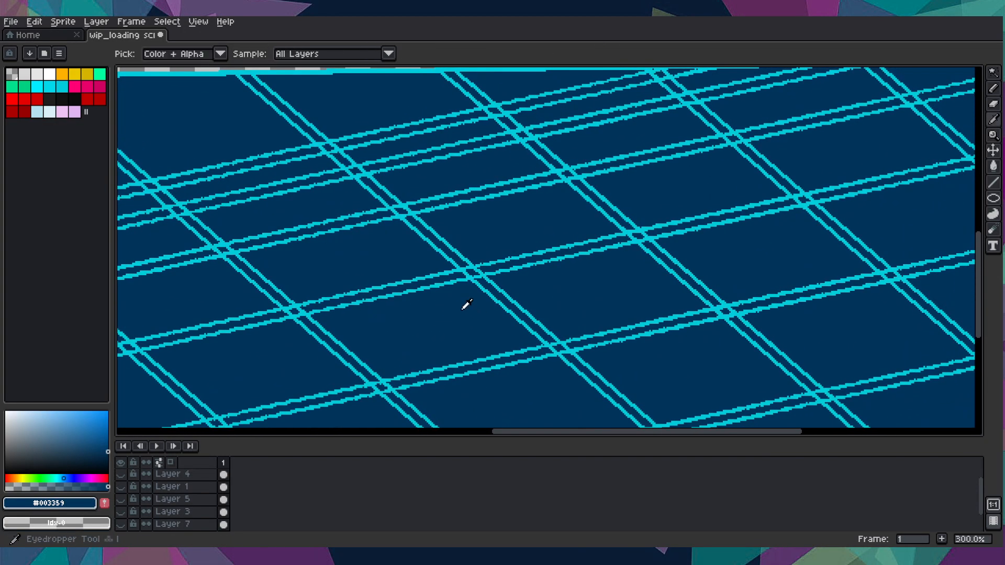
scroll(496, 314, down, 1)
scroll(630, 294, up, 2)
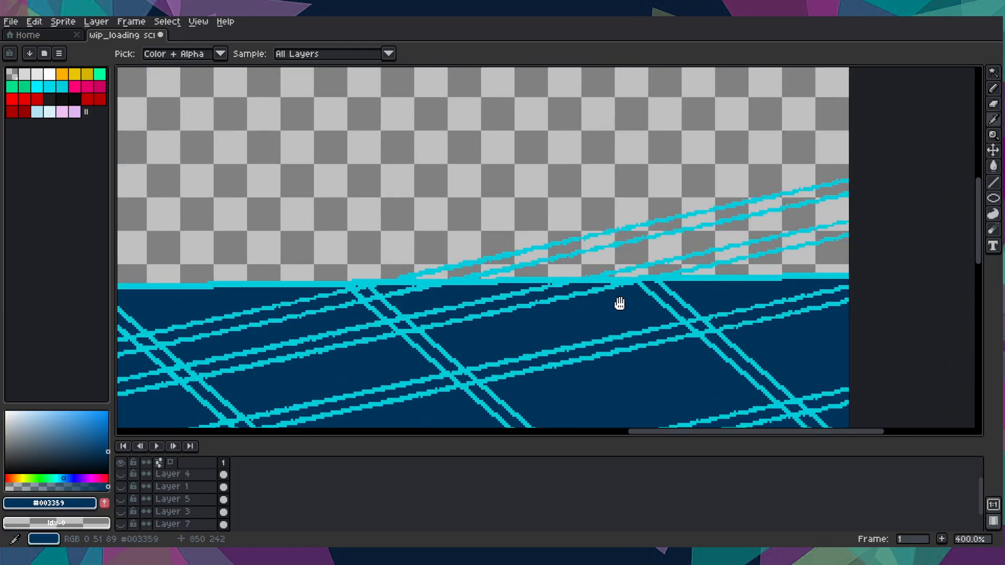
key(g)
scroll(627, 306, up, 2)
click(675, 287)
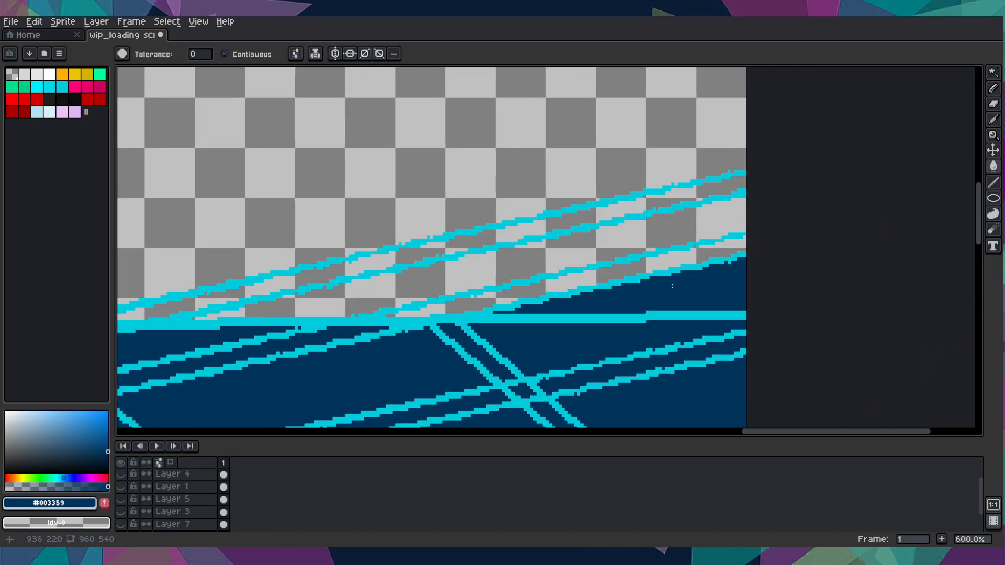
click(646, 253)
click(623, 218)
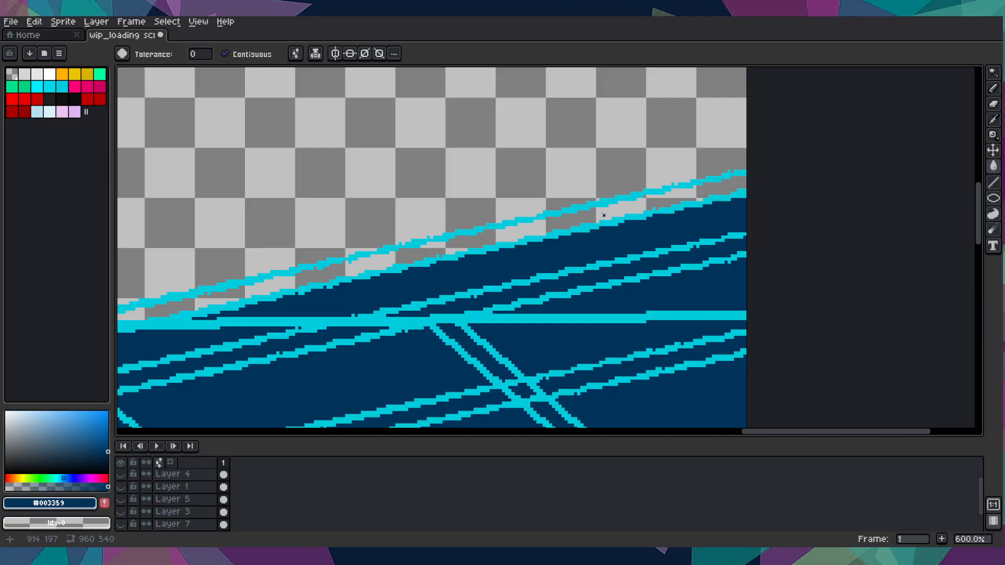
click(603, 215)
- Examine the whole floor grid, its row spacing and the raised section at the right end of the horizon
scroll(591, 220, down, 1)
scroll(590, 222, down, 5)
scroll(477, 237, up, 3)
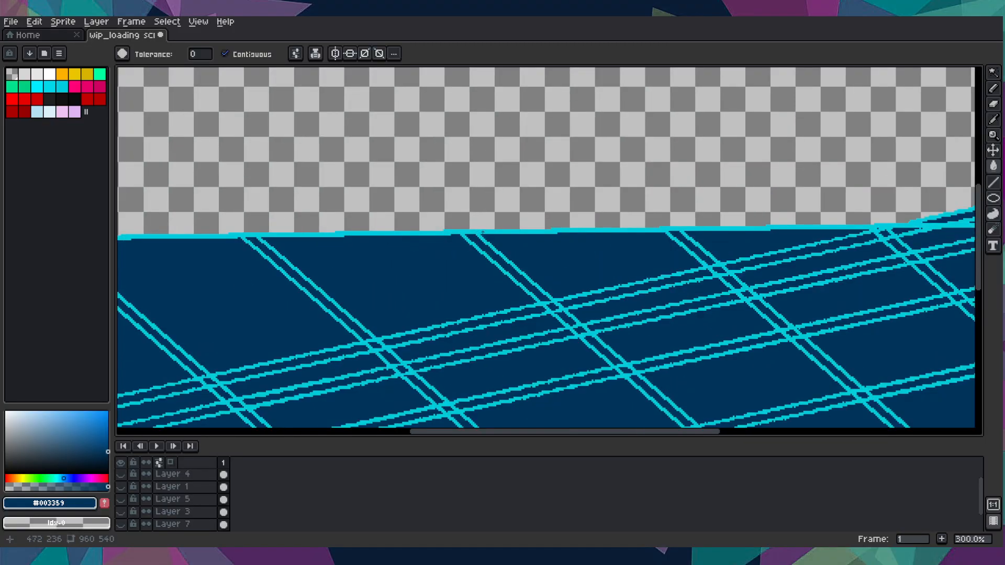
scroll(568, 237, down, 1)
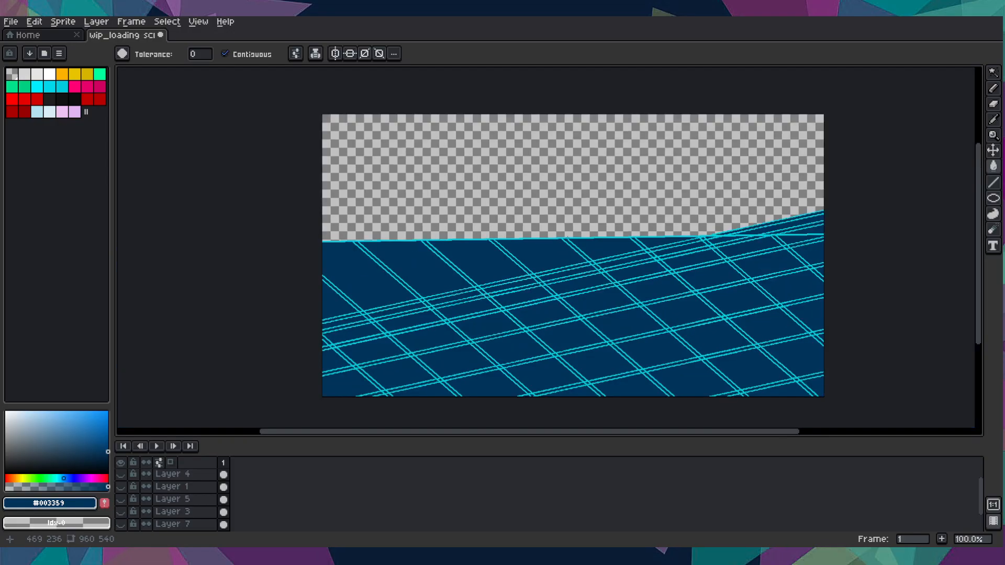
scroll(595, 262, down, 2)
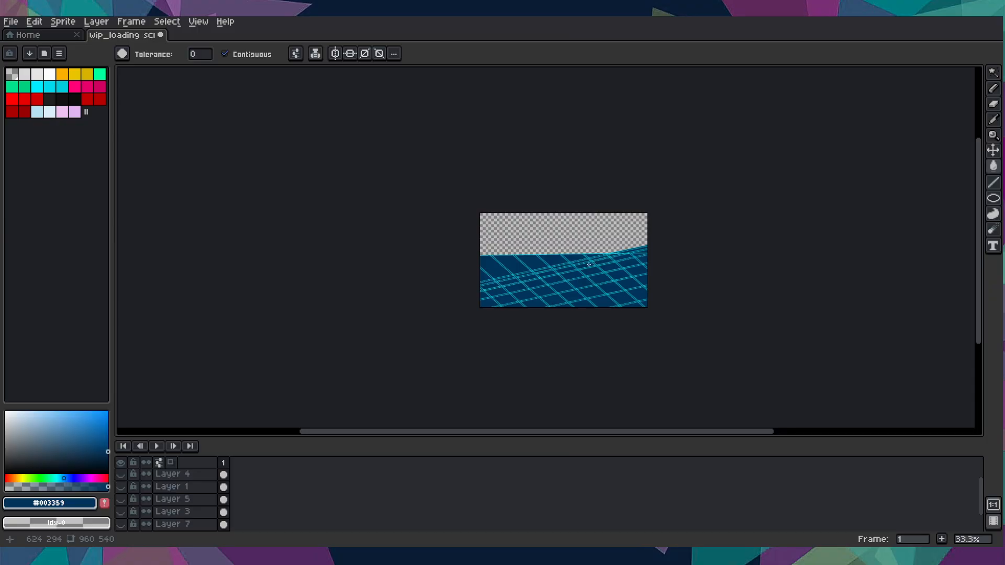
scroll(581, 269, up, 2)
scroll(543, 259, down, 2)
scroll(543, 260, up, 2)
scroll(543, 259, down, 1)
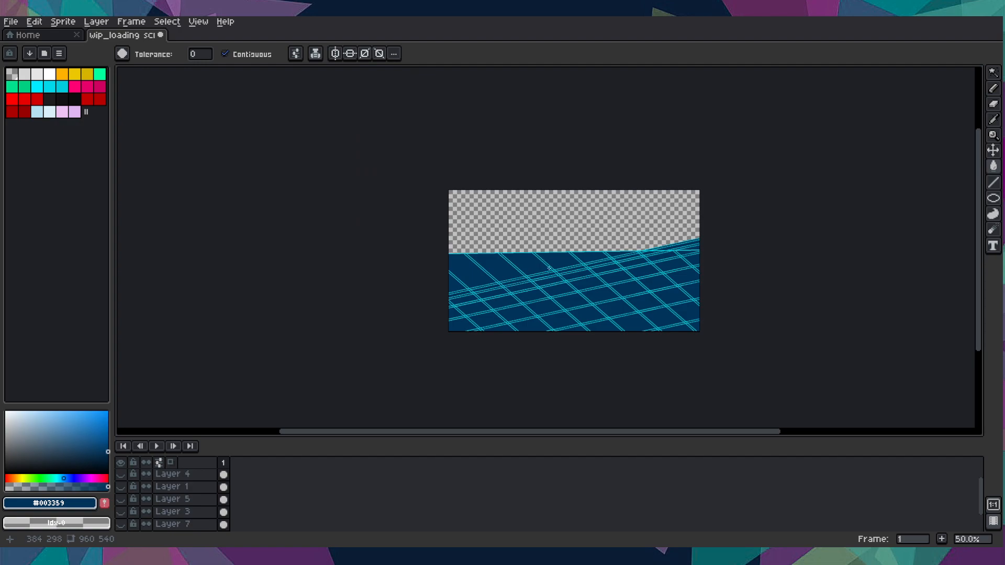
scroll(585, 285, right, 2)
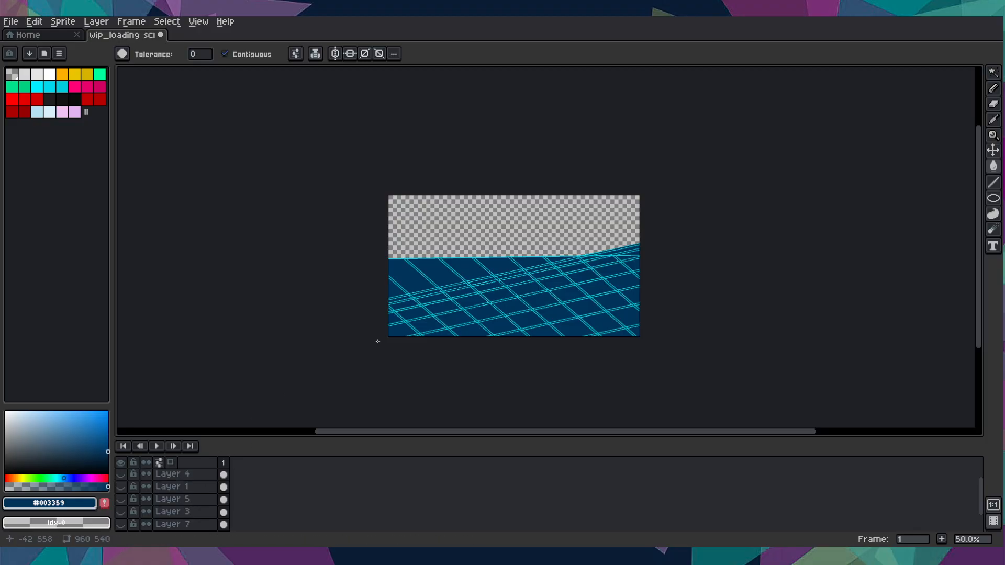
- Cut the thick horizon line away from the lower line of the double grid row near X 875, Y 230 with one-pixel dark blue lines
scroll(377, 340, up, 2)
drag(602, 206, 128, 410)
drag(701, 230, 680, 233)
scroll(545, 294, up, 2)
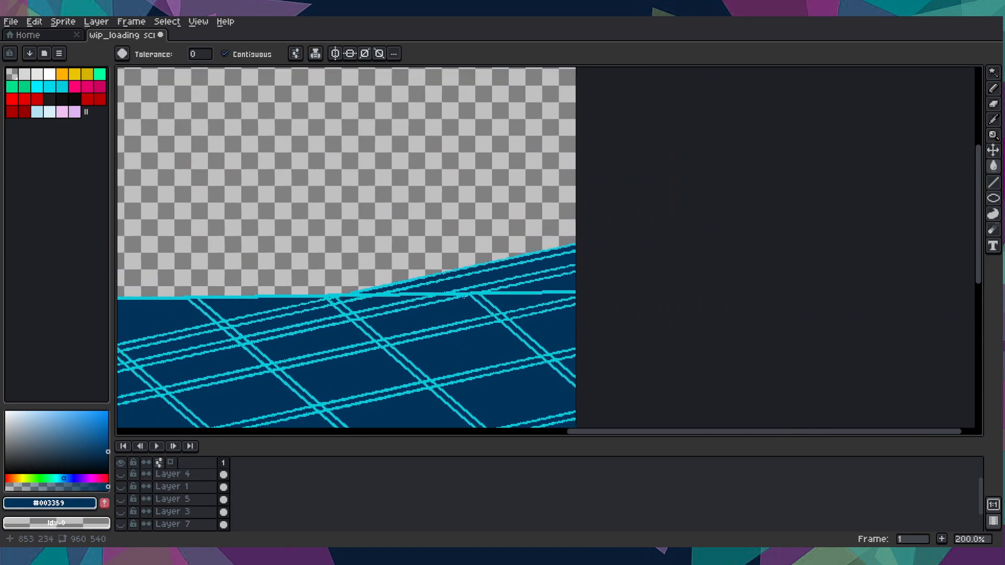
scroll(512, 295, up, 1)
key(i)
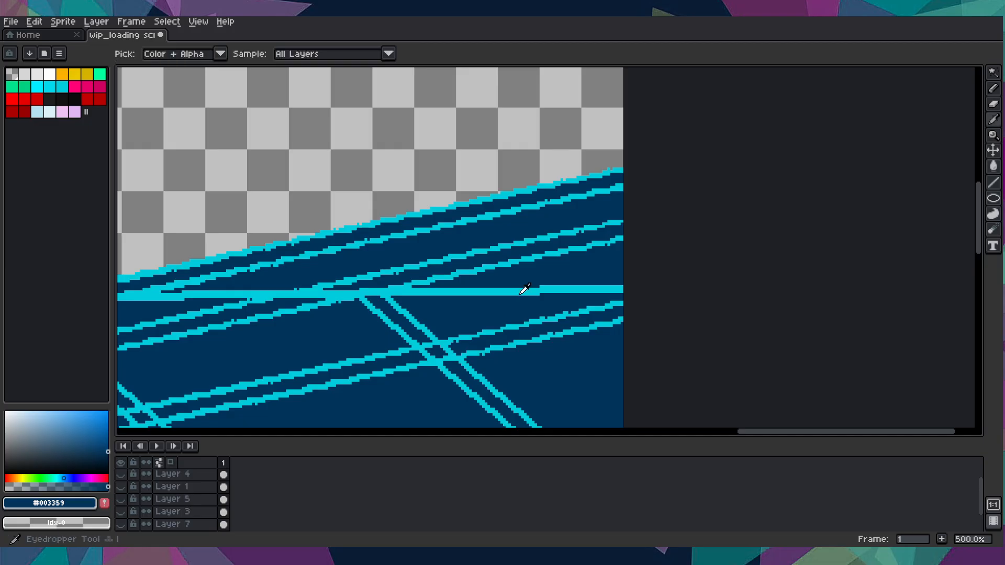
scroll(504, 296, up, 2)
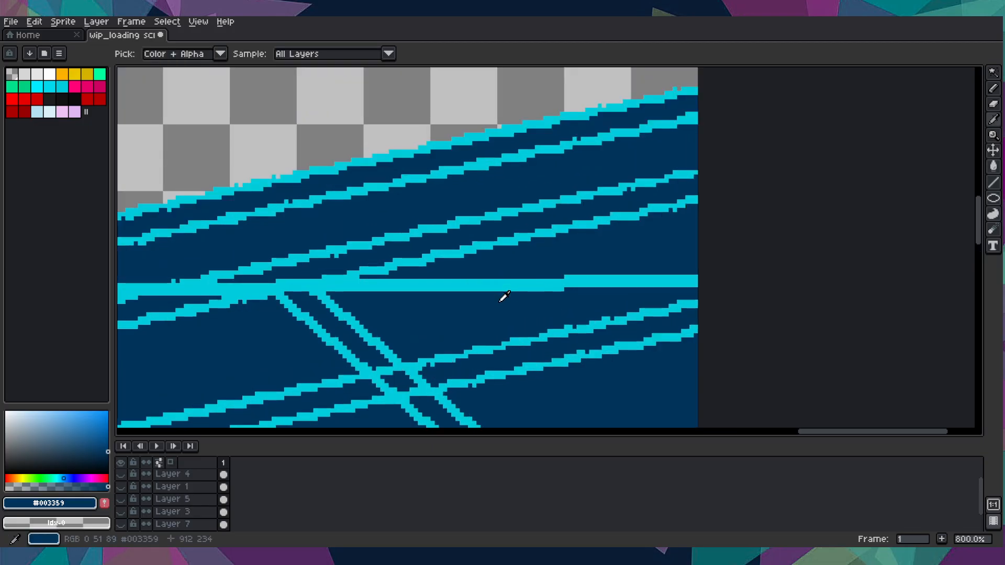
key(b)
scroll(346, 289, up, 4)
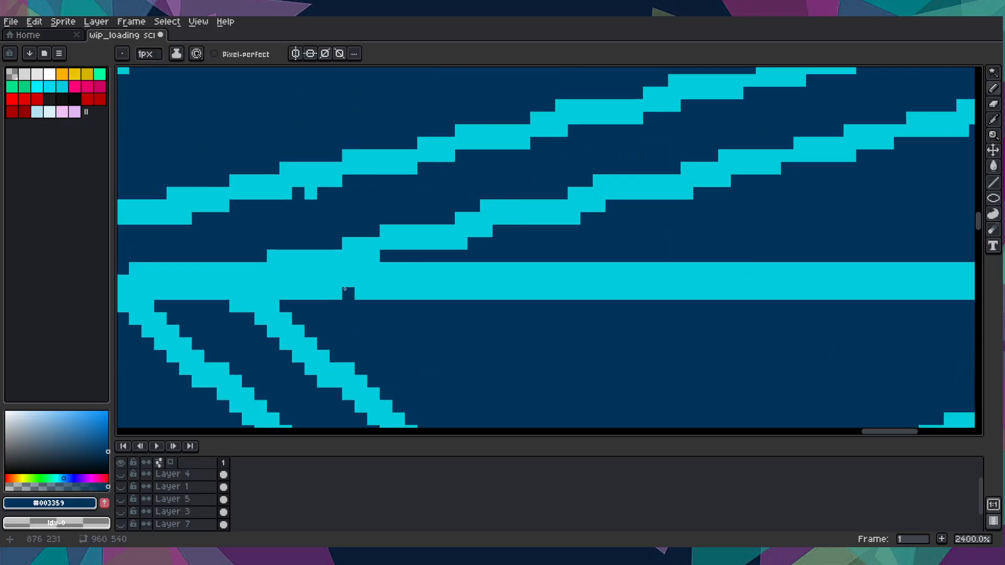
key(shift)
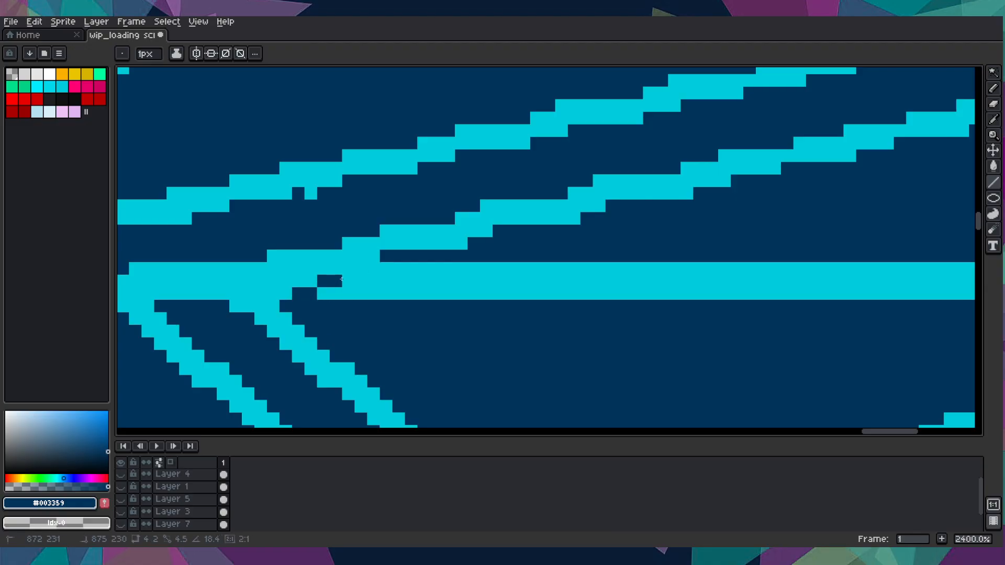
shift+click(411, 268)
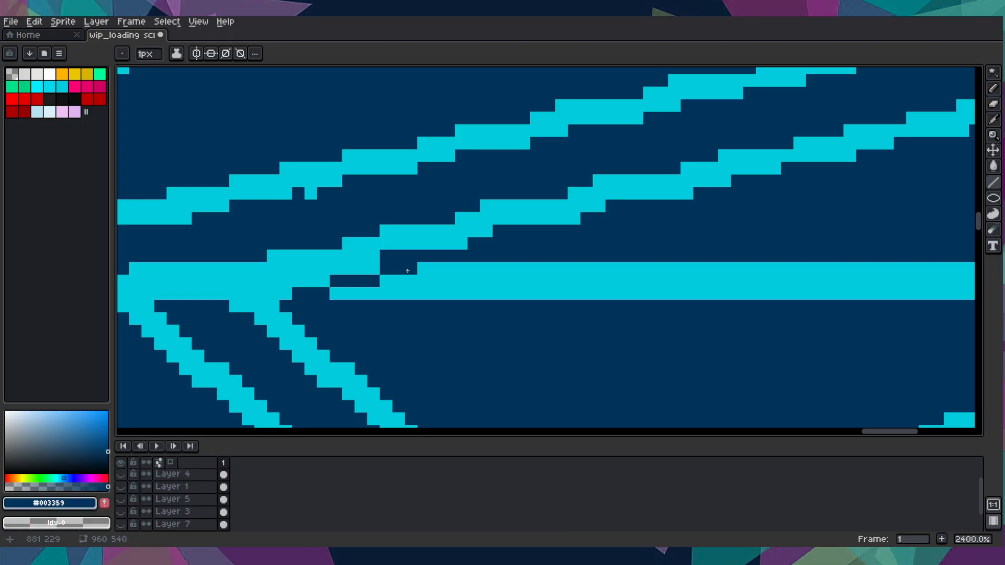
- Fill the detached horizon segment running to the canvas's right edge with dark blue #003359
key(g)
click(511, 281)
scroll(517, 283, down, 7)
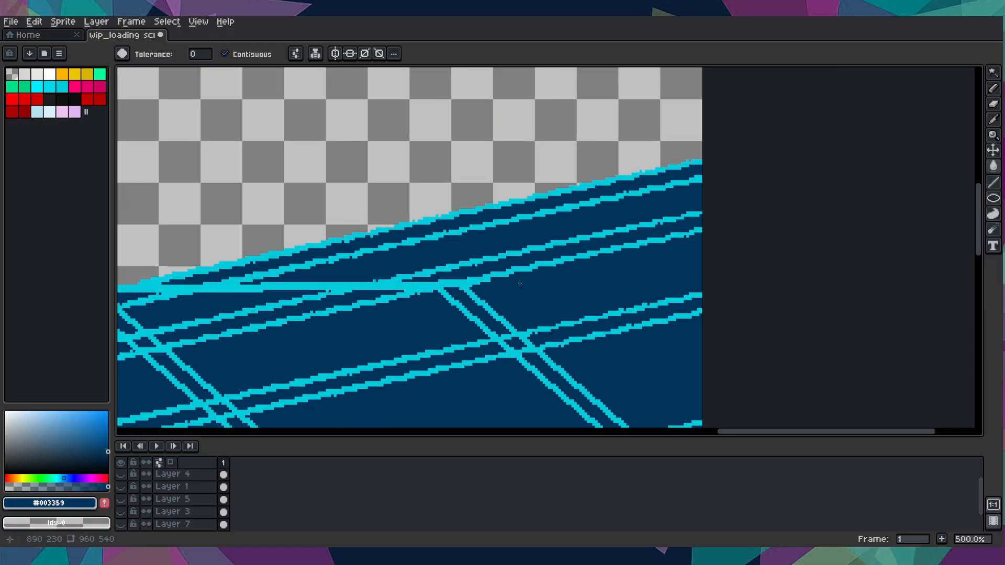
- Paint out the horizon line between the two lines of that grid row, around X 835 to 855, with dark blue
scroll(390, 283, up, 7)
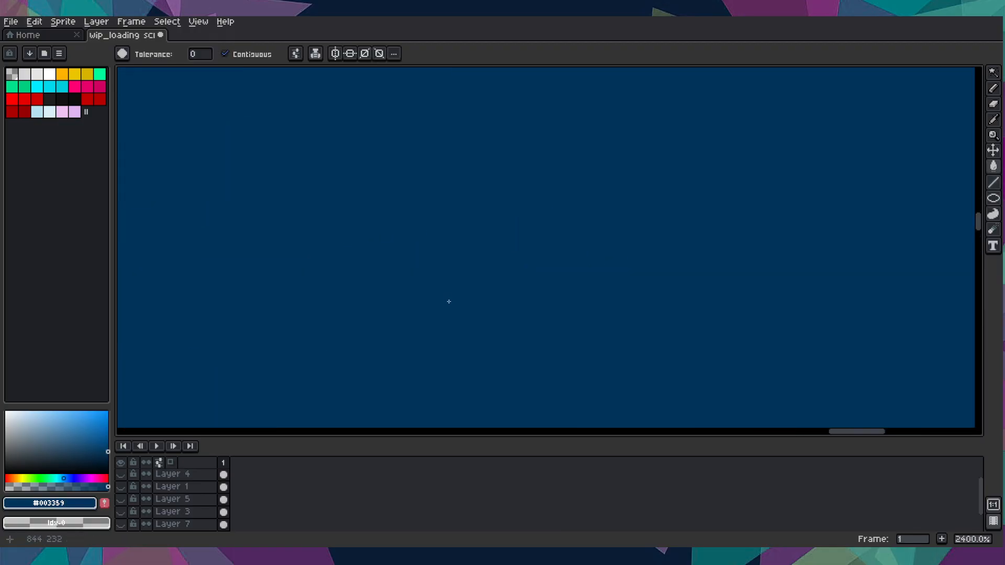
key(ctrl+z)
key(b)
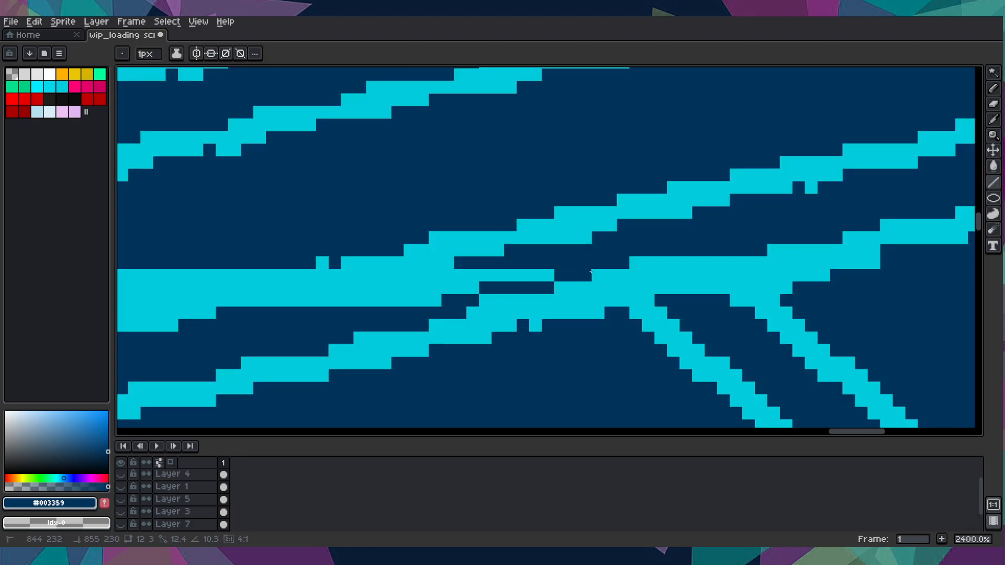
click(379, 300)
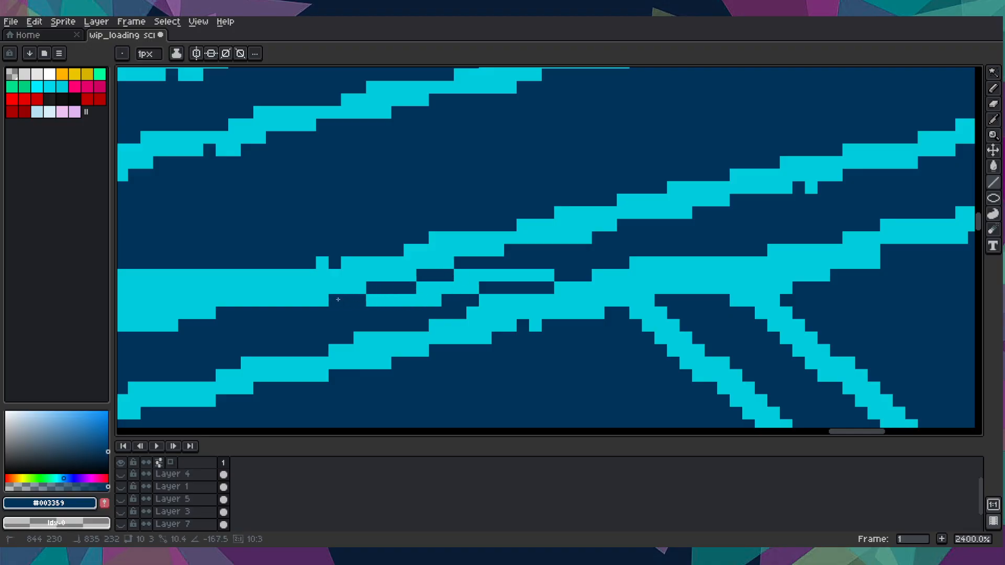
click(335, 312)
drag(474, 275, 487, 275)
drag(548, 274, 521, 274)
click(461, 287)
drag(436, 300, 409, 300)
click(498, 275)
click(511, 275)
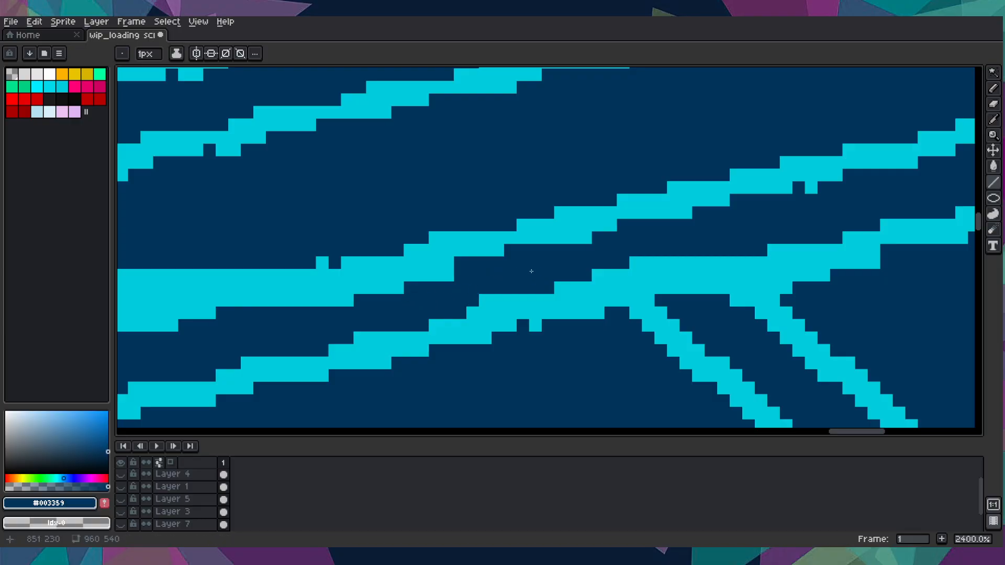
- Cut the next horizon segment, from about X 786 to X 831, free of the grid rows at both ends with dark blue lines
scroll(531, 271, down, 4)
scroll(446, 280, up, 4)
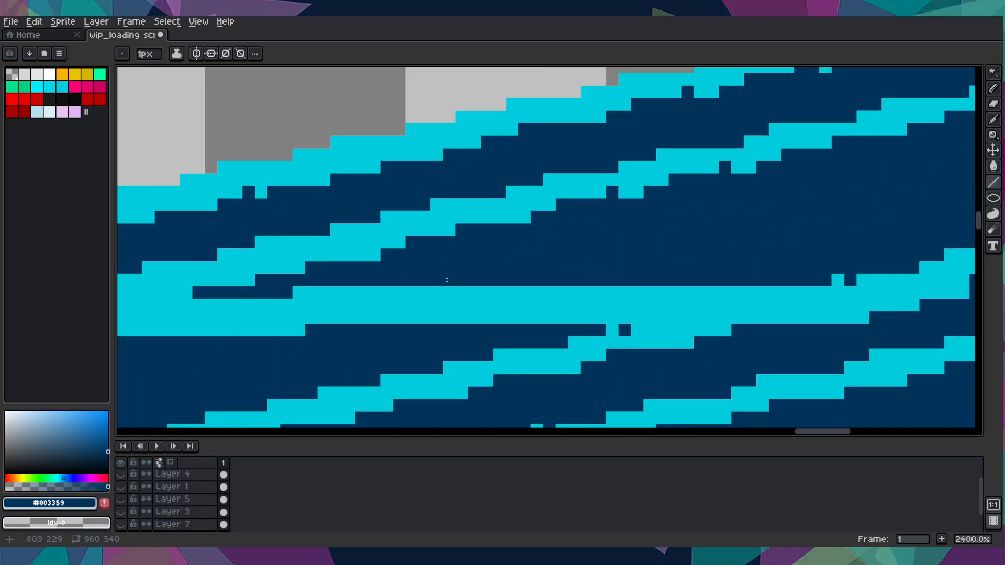
mouse_move(519, 330)
mouse_down()
mouse_move(812, 285)
mouse_move(518, 327)
mouse_up()
key(ctrl+z)
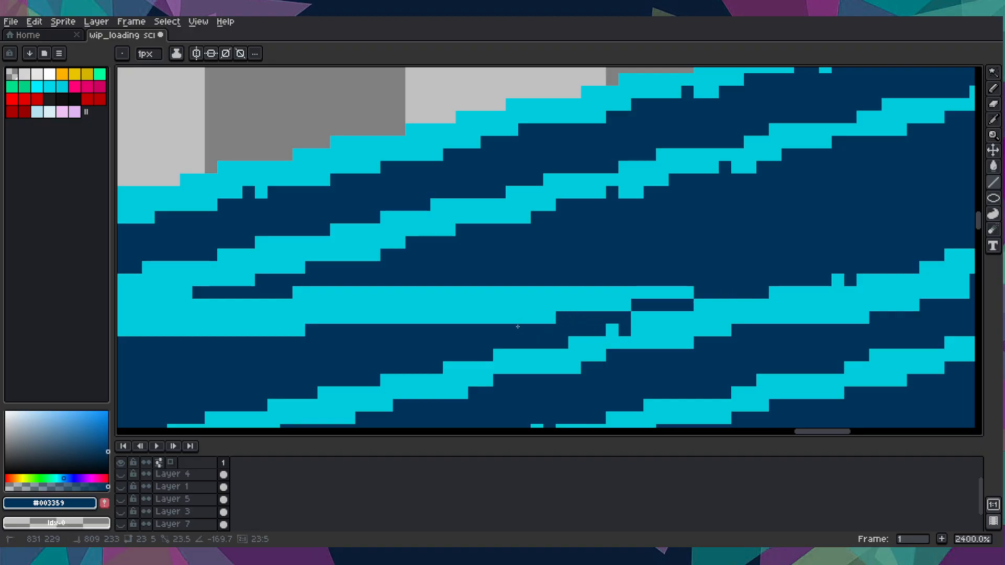
drag(324, 306, 532, 288)
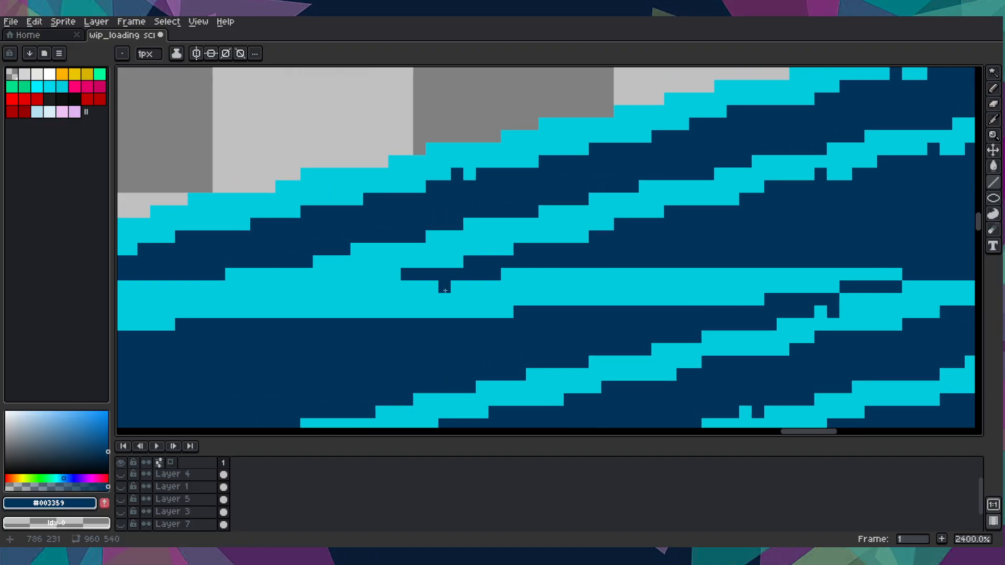
drag(420, 287, 202, 330)
- Fill the separated horizon segment between the two upper grid rows with dark blue #003359
scroll(276, 344, down, 6)
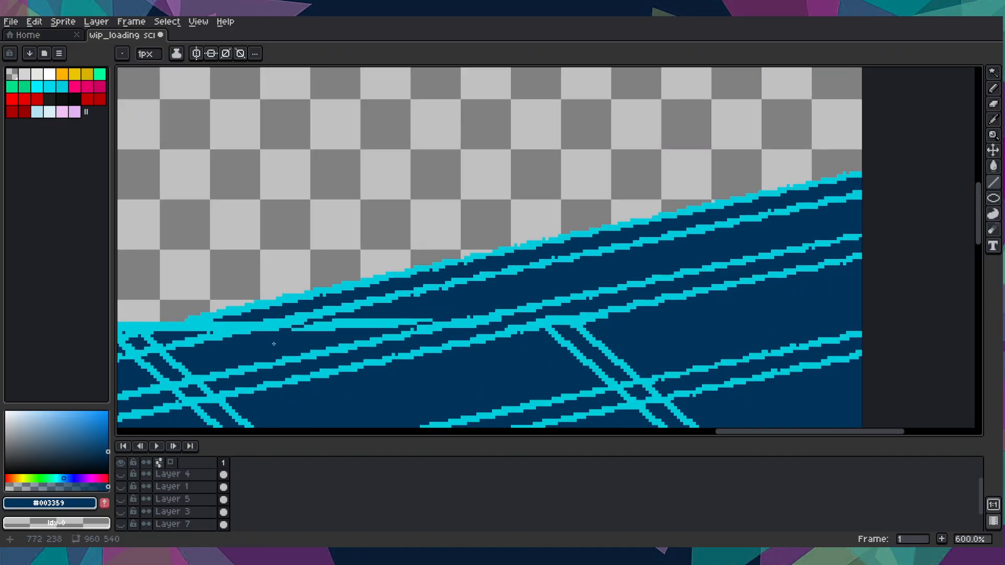
scroll(274, 344, up, 3)
key(g)
click(400, 298)
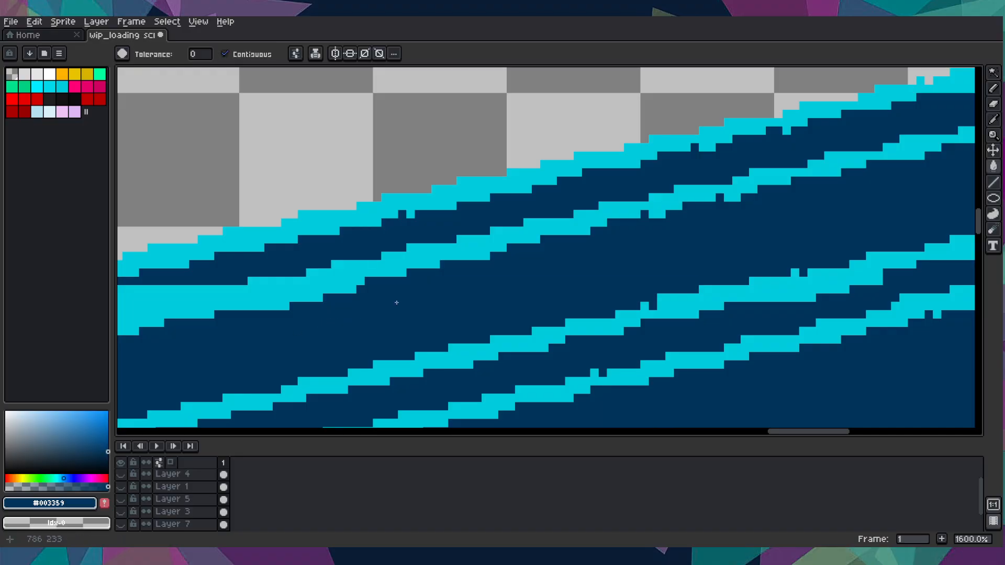
- Paint the horizon remnants between the two lines of the topmost grid row near X 755 dark blue with the Pencil
scroll(407, 299, down, 6)
scroll(408, 299, up, 9)
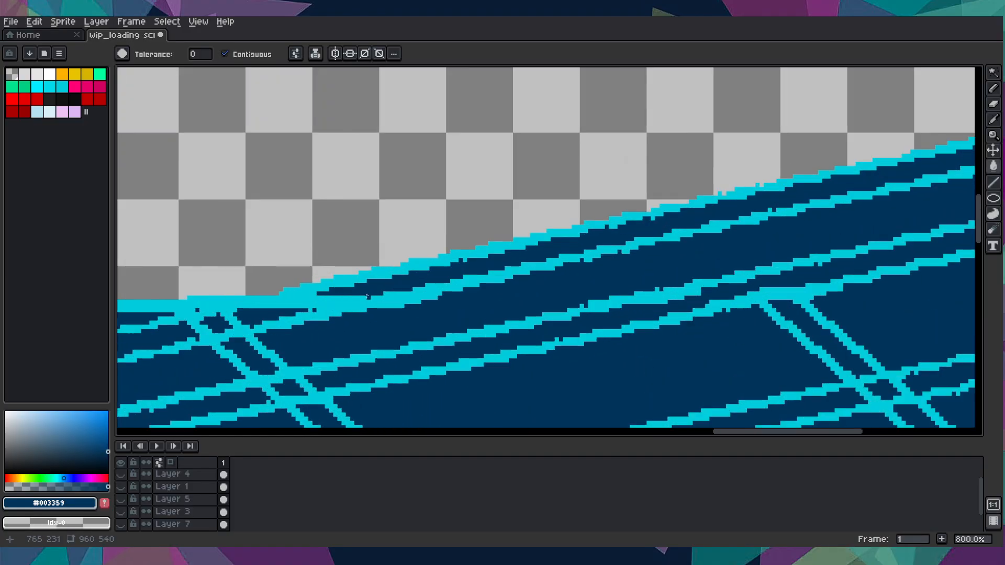
key(b)
drag(359, 314, 285, 327)
click(272, 327)
mouse_move(360, 302)
mouse_down()
mouse_move(409, 302)
mouse_move(345, 327)
mouse_up()
drag(395, 303, 436, 303)
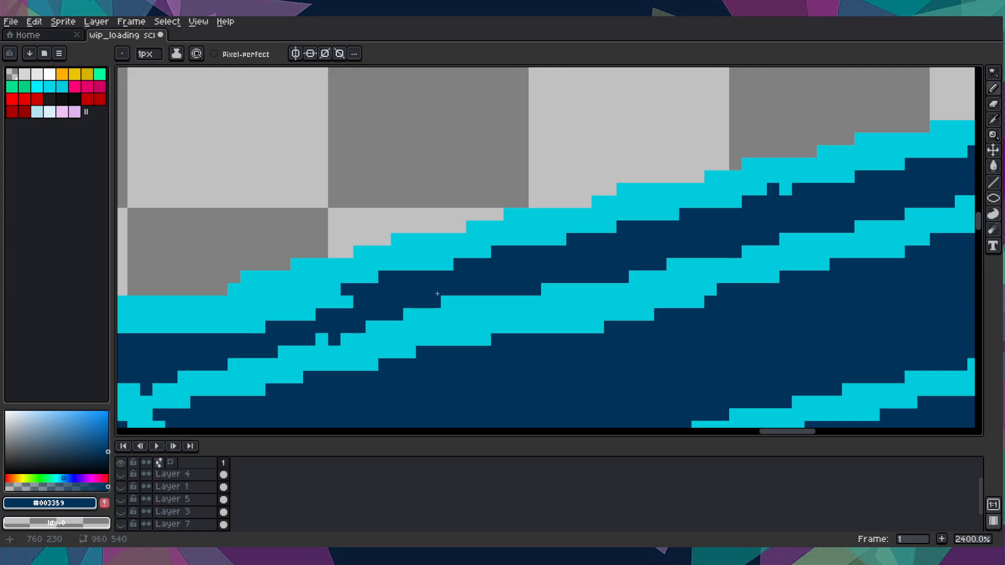
- Erase sloping strips of the horizon line to transparent along the topmost row, between about X 709 and X 738
scroll(436, 309, down, 8)
scroll(313, 307, up, 6)
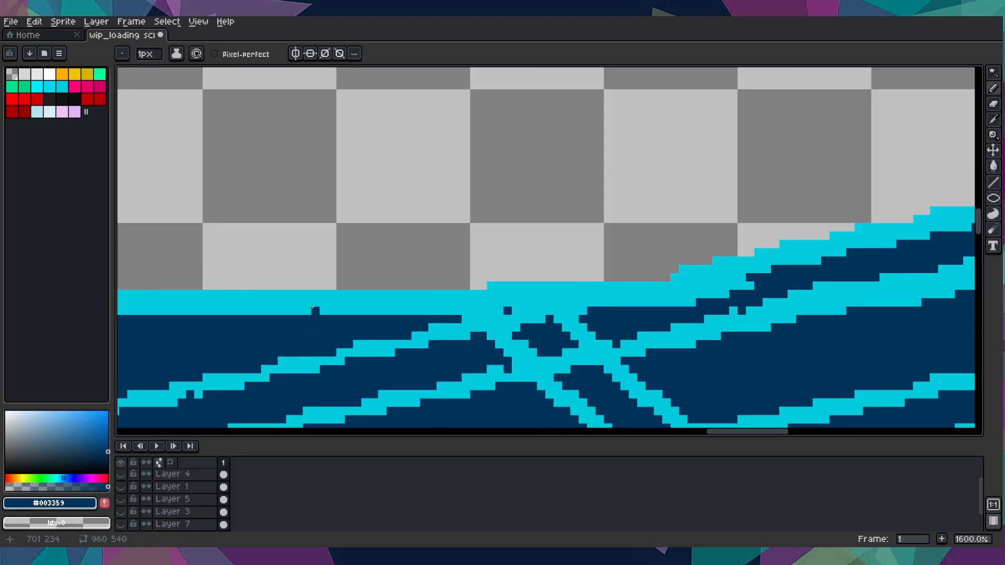
key(shift)
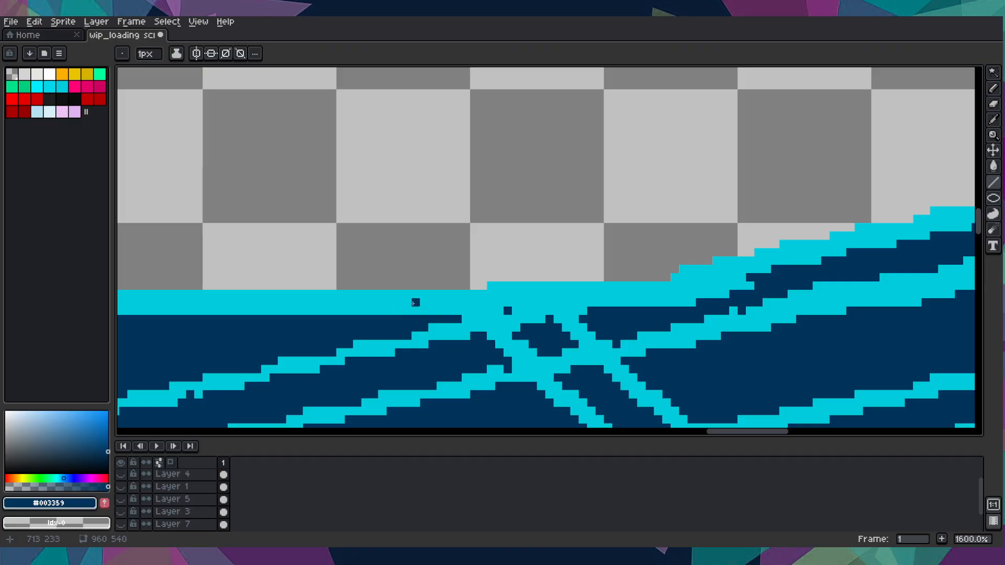
drag(460, 293, 397, 313)
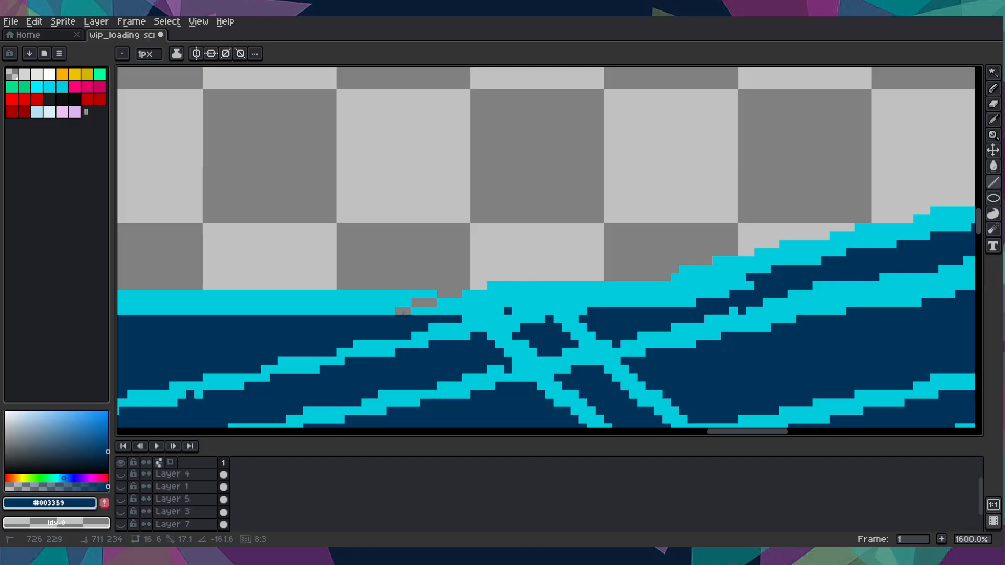
drag(492, 286, 449, 302)
mouse_move(617, 269)
mouse_down()
mouse_move(560, 292)
mouse_move(455, 296)
mouse_move(381, 320)
mouse_up()
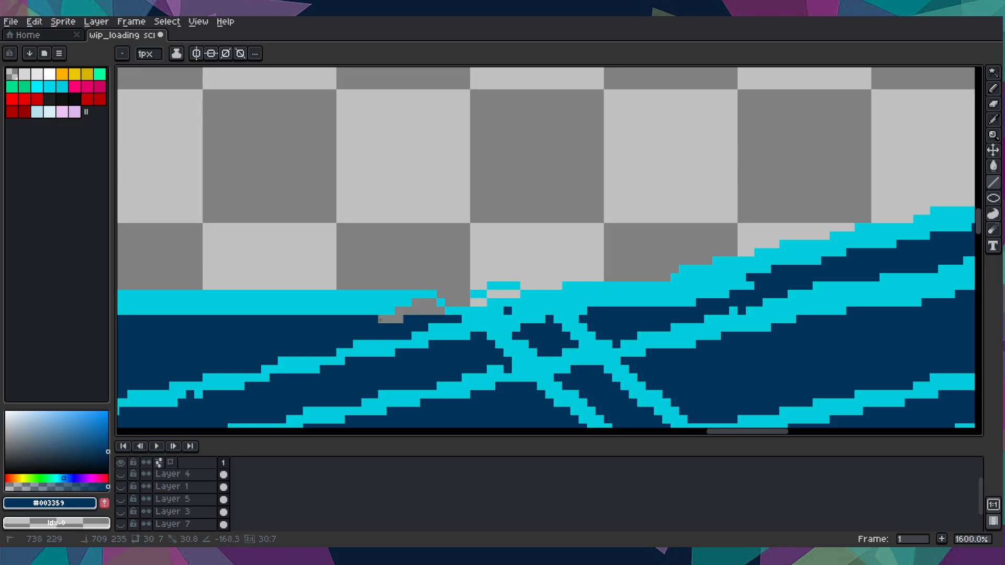
drag(567, 285, 505, 299)
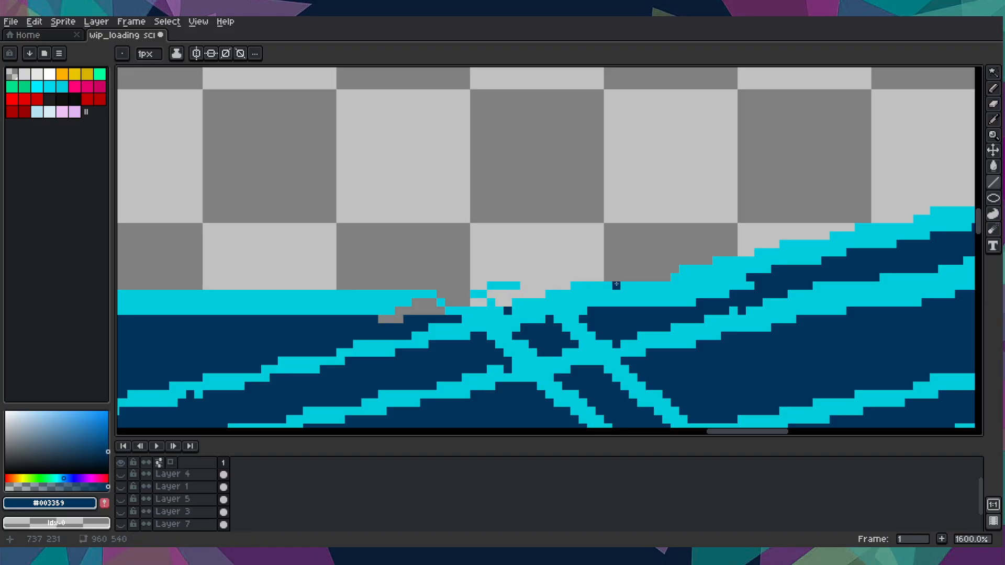
- Trim the underside of the topmost row's upper line around X 745, Y 233 with straight dark blue lines
scroll(579, 287, down, 6)
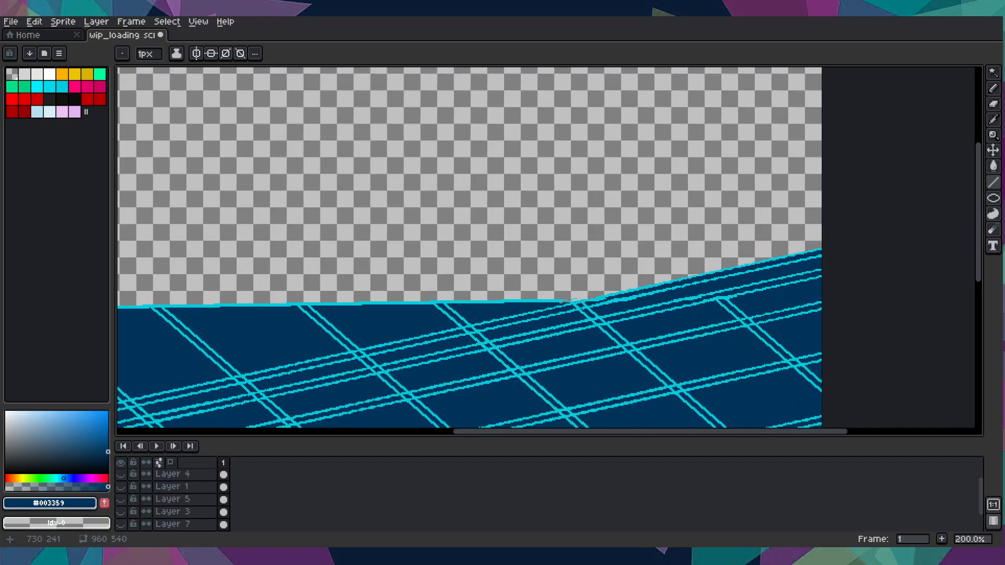
scroll(575, 302, up, 6)
drag(570, 300, 604, 288)
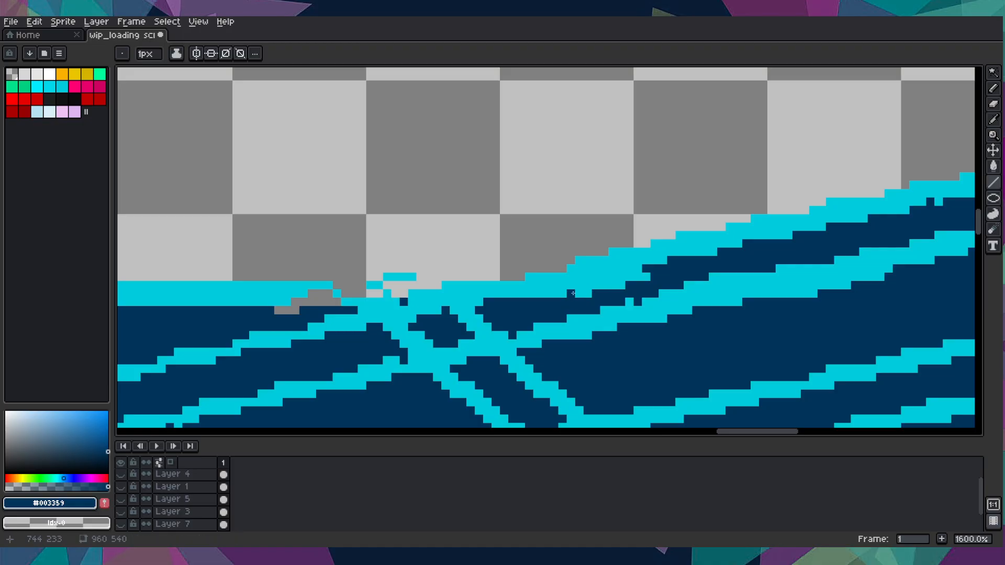
drag(541, 302, 648, 279)
- Clear three dark blue floor sections between the horizon line and the topmost grid row to transparent, around the middle of the canvas
scroll(648, 279, down, 8)
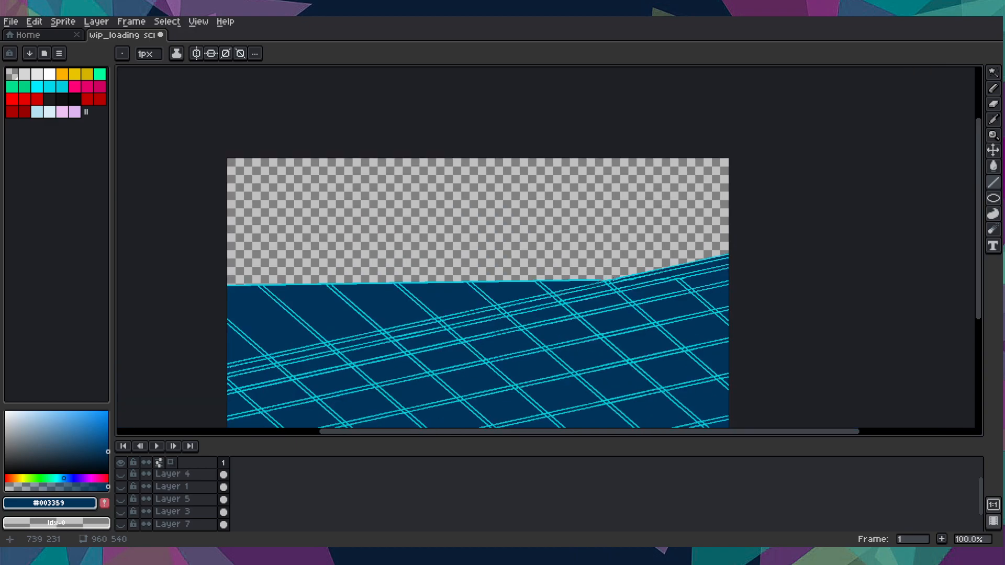
scroll(614, 279, down, 1)
scroll(614, 279, up, 3)
drag(614, 279, 676, 195)
key(g)
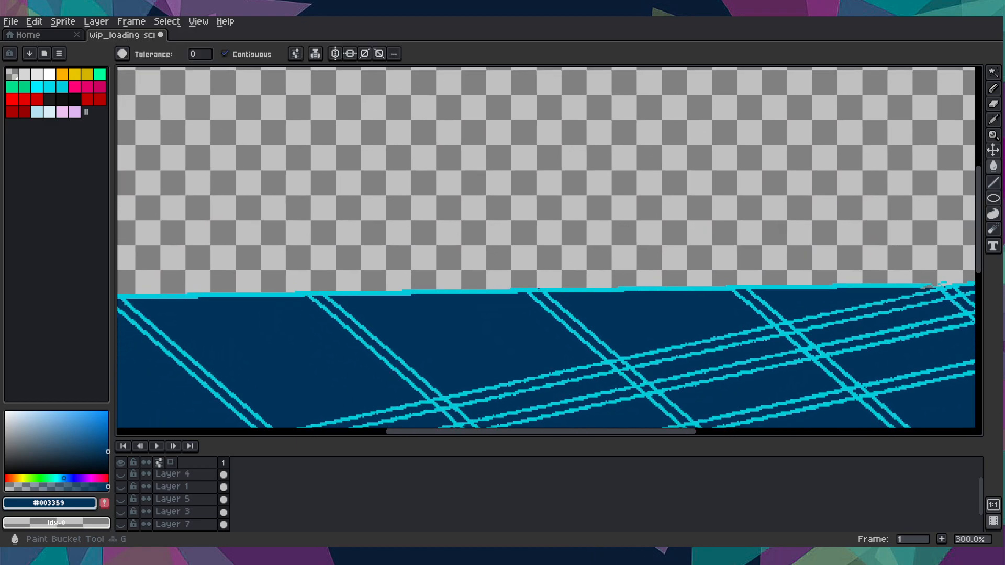
right_click(472, 335)
right_click(681, 319)
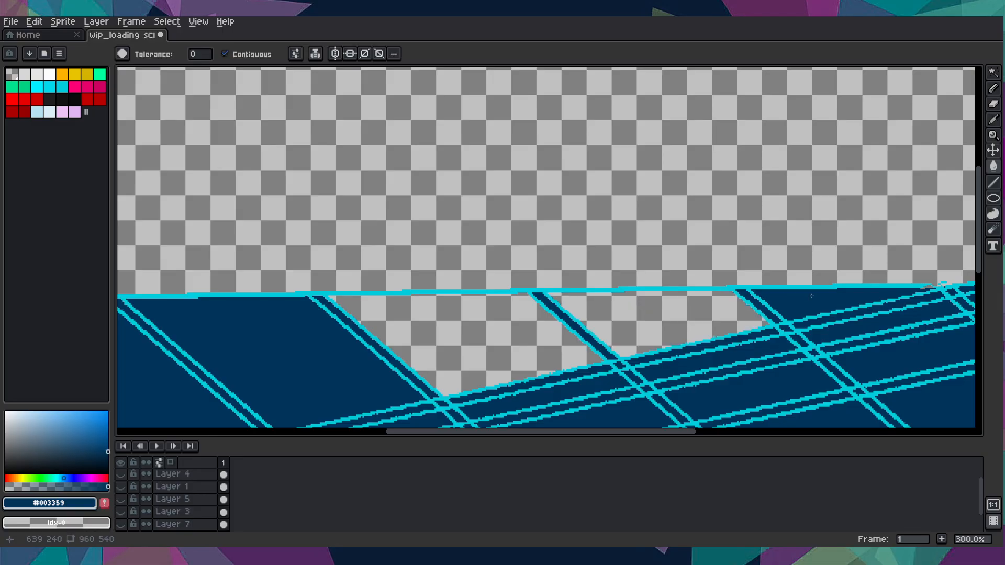
right_click(812, 296)
- Clear the remaining dark blue sections above the topmost grid row to transparent, as far as the canvas's left edge
right_click(348, 350)
key(ctrl+z)
drag(377, 370, 404, 291)
right_click(404, 291)
right_click(188, 379)
scroll(221, 322, down, 3)
drag(222, 322, 275, 321)
scroll(245, 342, up, 3)
right_click(279, 327)
- Cut the horizon line with transparent strokes on both sides of the leftmost diagonal meeting it, and fill its detached end with dark blue #003359
scroll(279, 326, down, 3)
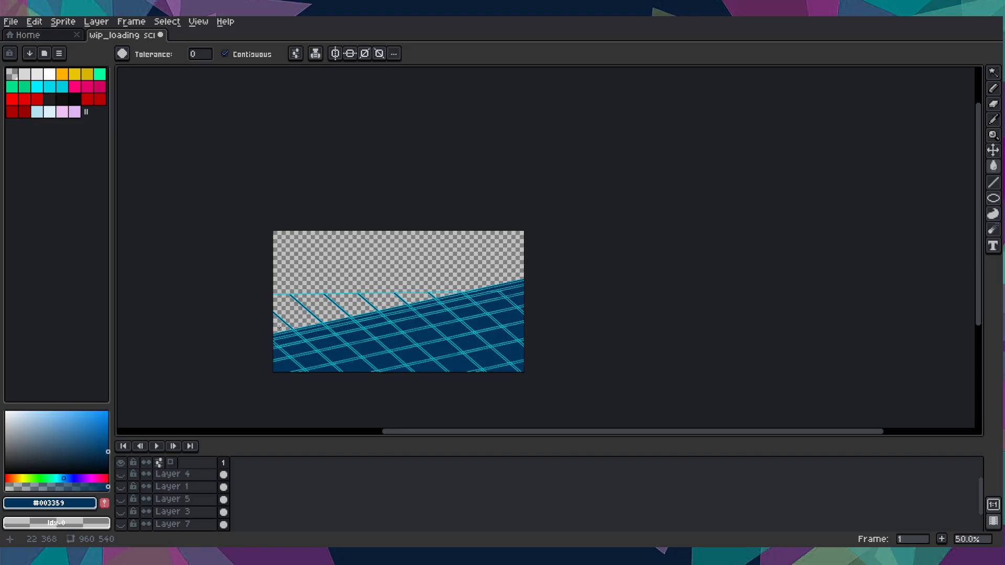
scroll(280, 326, up, 3)
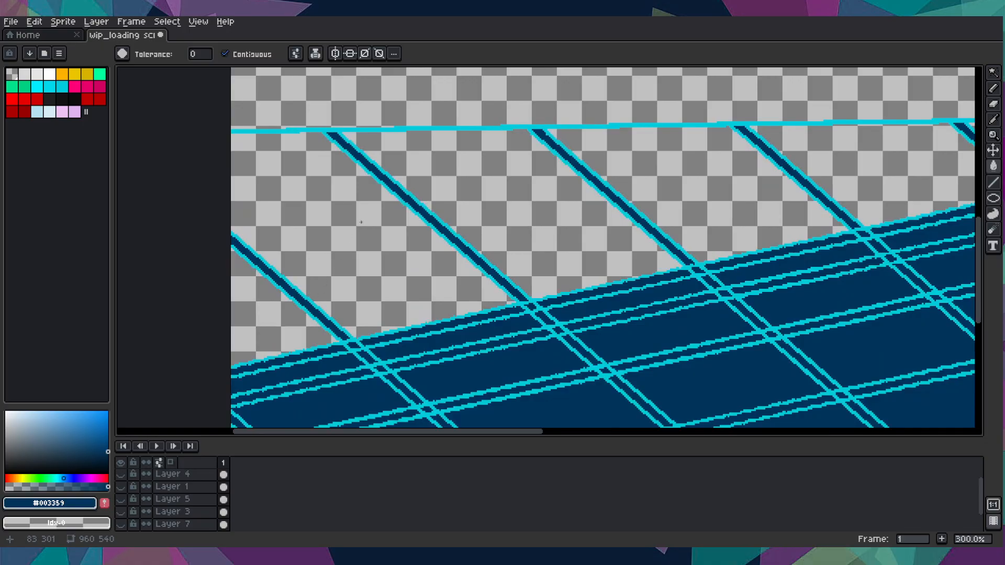
scroll(361, 223, down, 2)
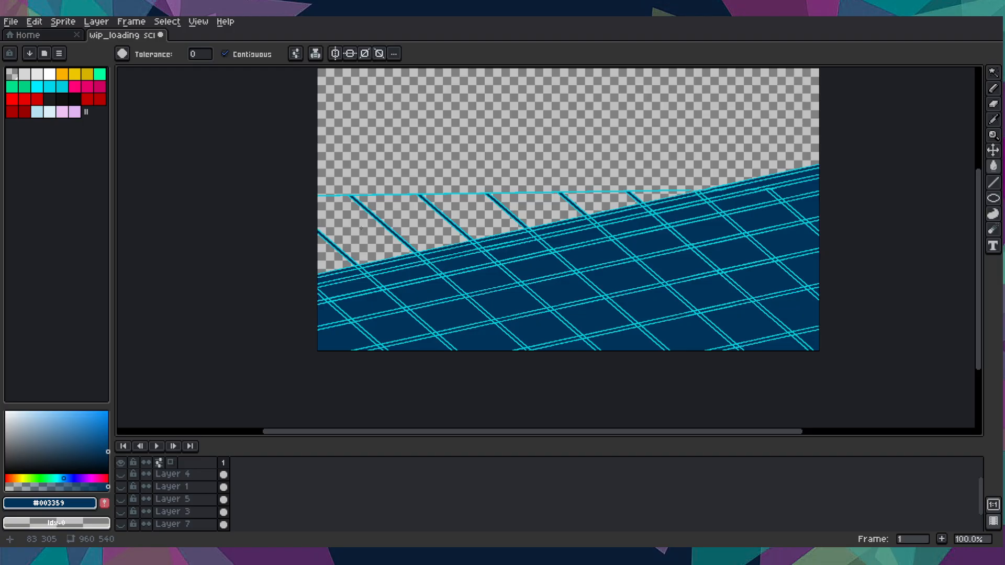
scroll(344, 241, up, 5)
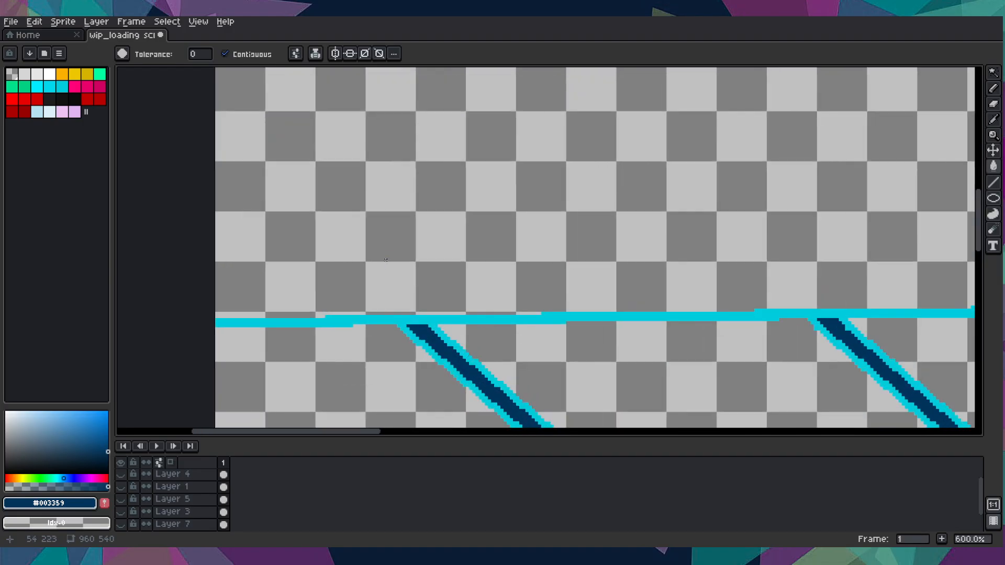
scroll(347, 241, up, 1)
key(b)
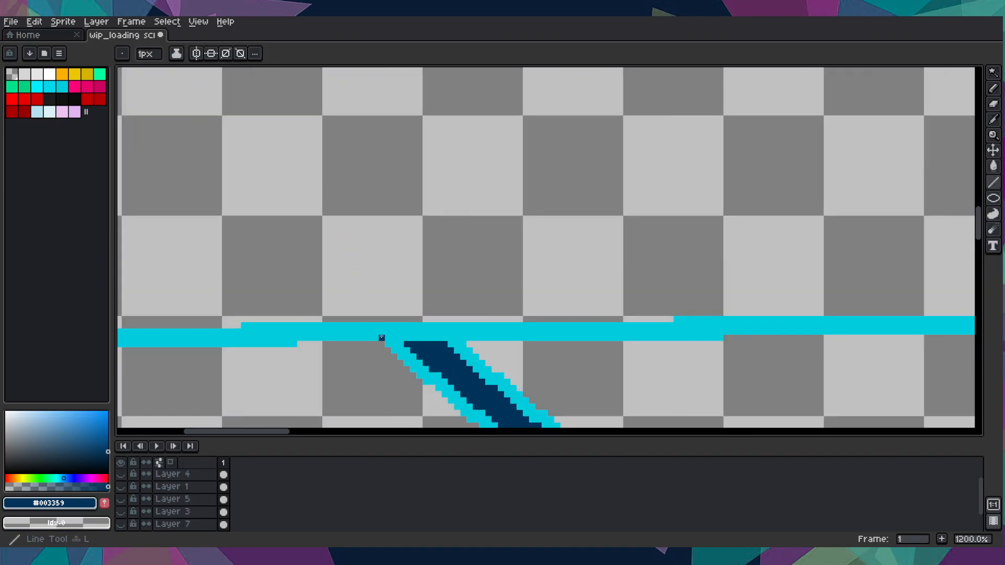
drag(382, 350, 382, 321)
drag(483, 345, 445, 319)
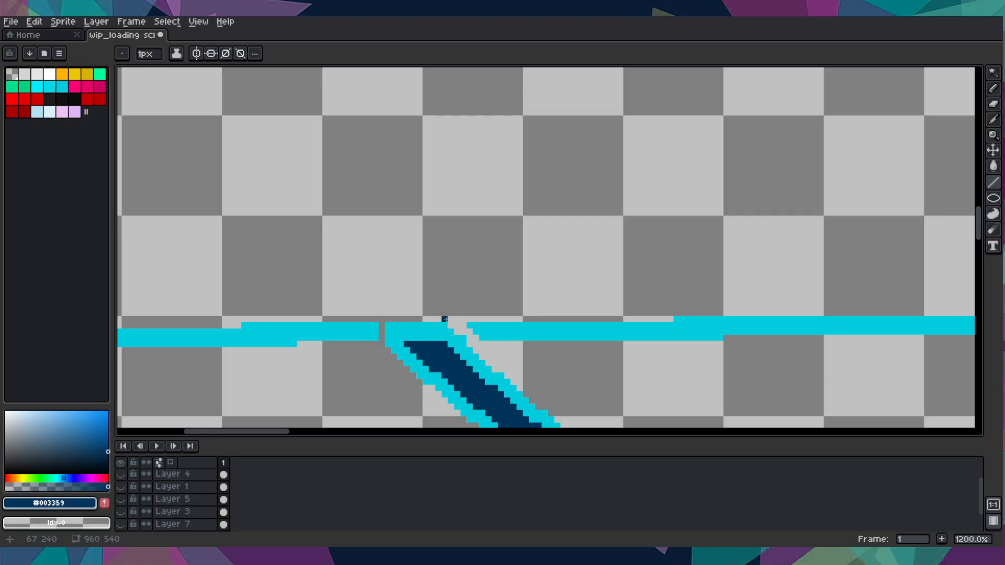
key(g)
click(370, 336)
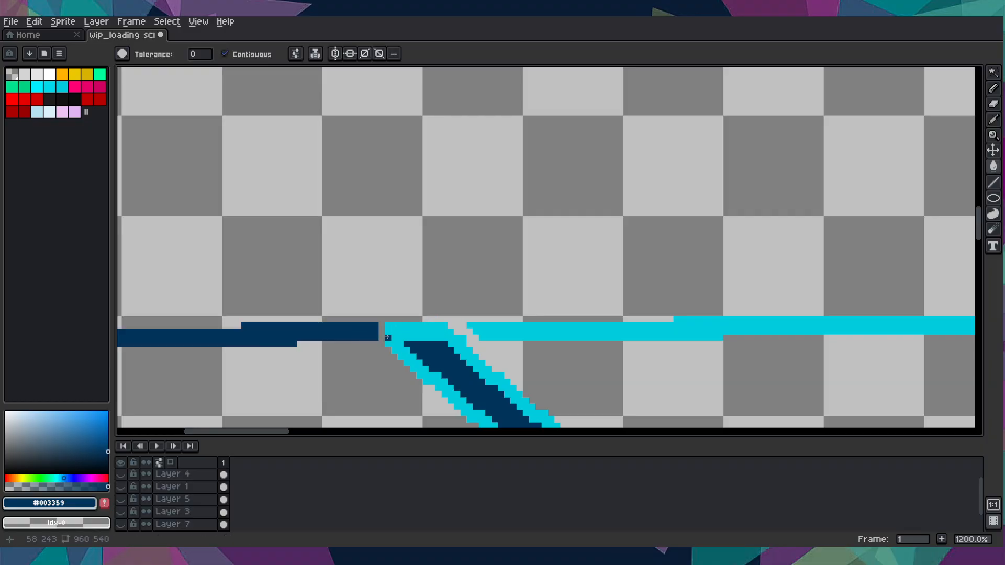
- Clear the detached dark blue end of the horizon line beside the leftmost diagonal to transparent
right_click(316, 329)
right_click(533, 332)
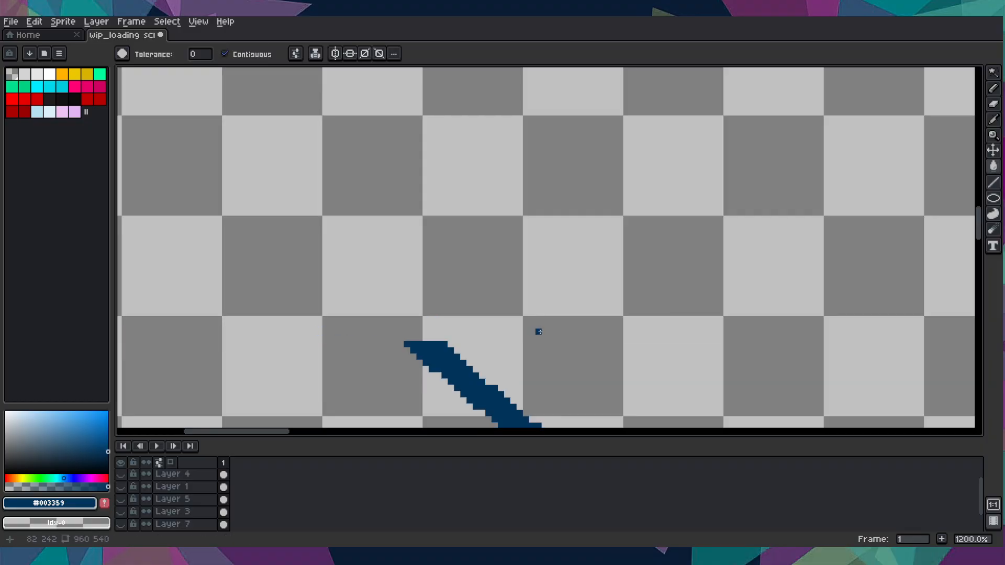
key(ctrl+z)
scroll(654, 367, down, 4)
scroll(476, 312, up, 6)
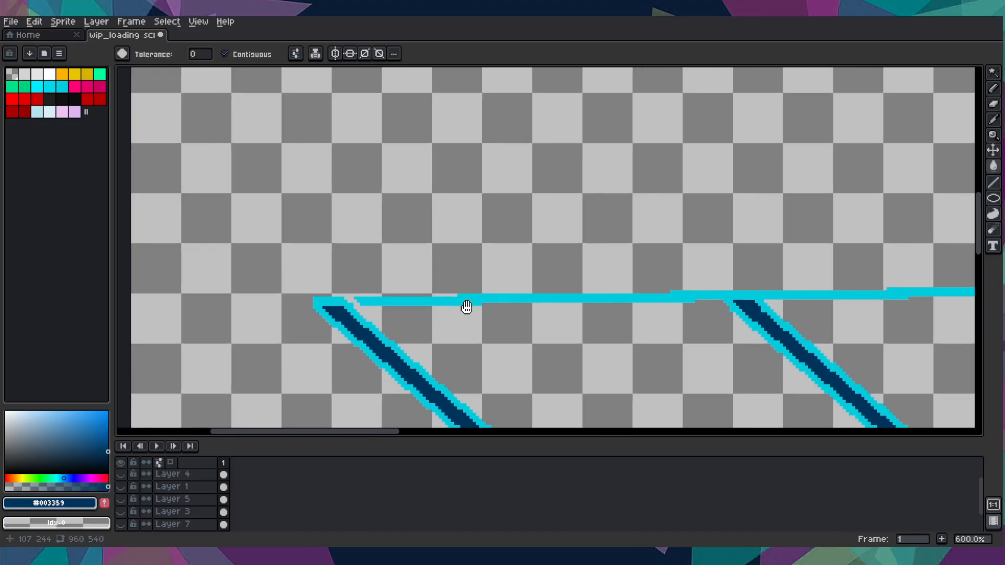
scroll(532, 260, up, 2)
scroll(532, 260, right, 5)
click(522, 313)
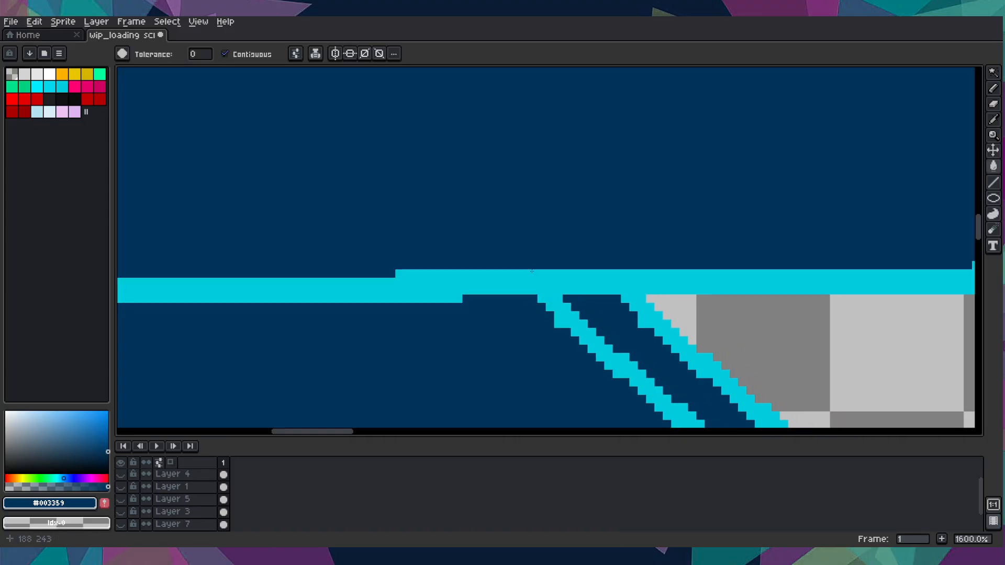
key(ctrl+z)
- Cut the horizon line with transparent strokes on both sides of the second diagonal from the left, around X 188, Y 243
key(b)
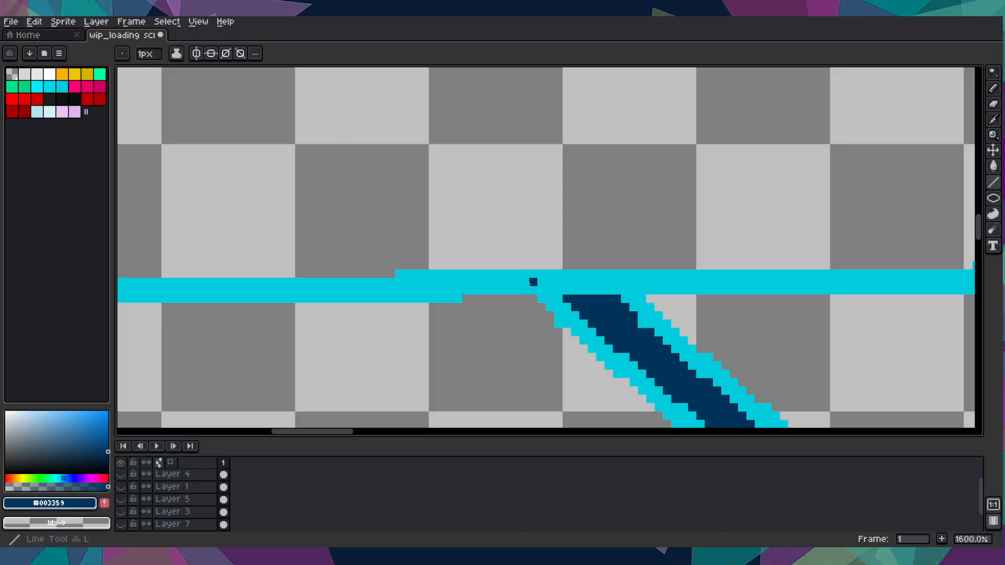
drag(532, 306, 533, 281)
drag(525, 291, 525, 240)
key(ctrl+z)
click(525, 274)
drag(526, 274, 532, 306)
drag(668, 299, 626, 261)
- Cut the horizon line with transparent strokes on both sides of the third and fourth diagonals from the left
scroll(654, 303, down, 2)
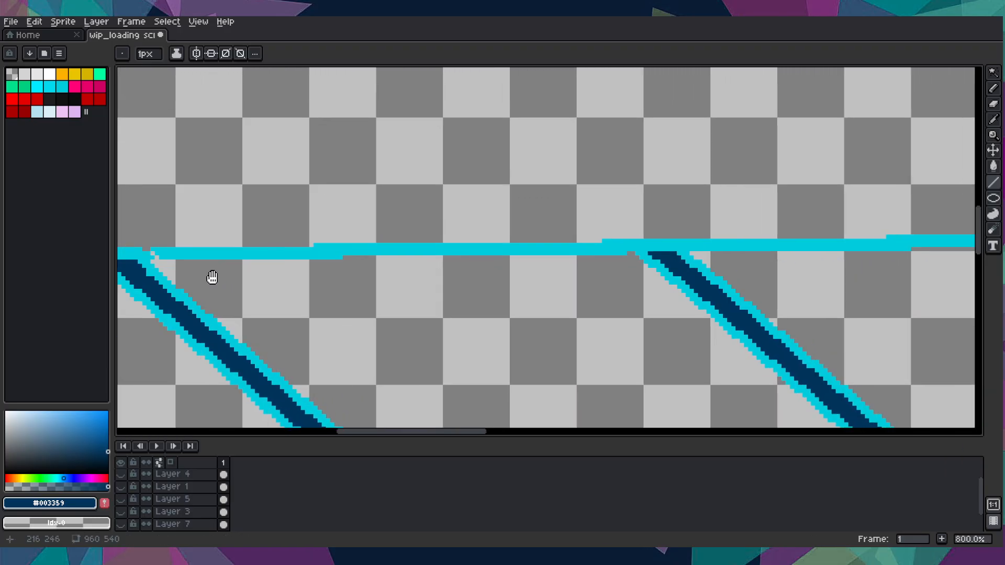
scroll(539, 273, up, 2)
scroll(539, 273, up, 2)
drag(811, 205, 779, 174)
scroll(779, 267, down, 2)
drag(778, 267, 332, 308)
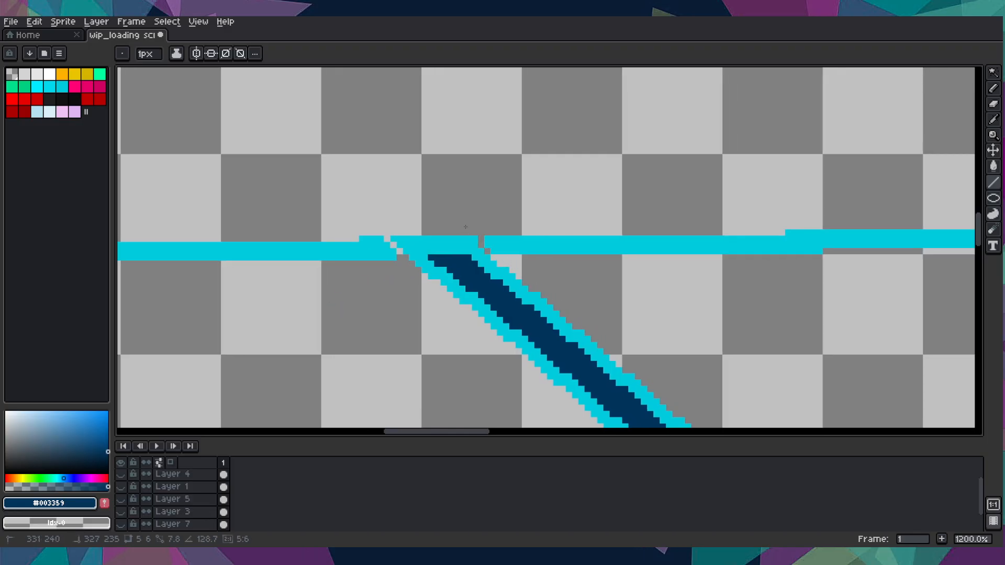
scroll(646, 328, right, 5)
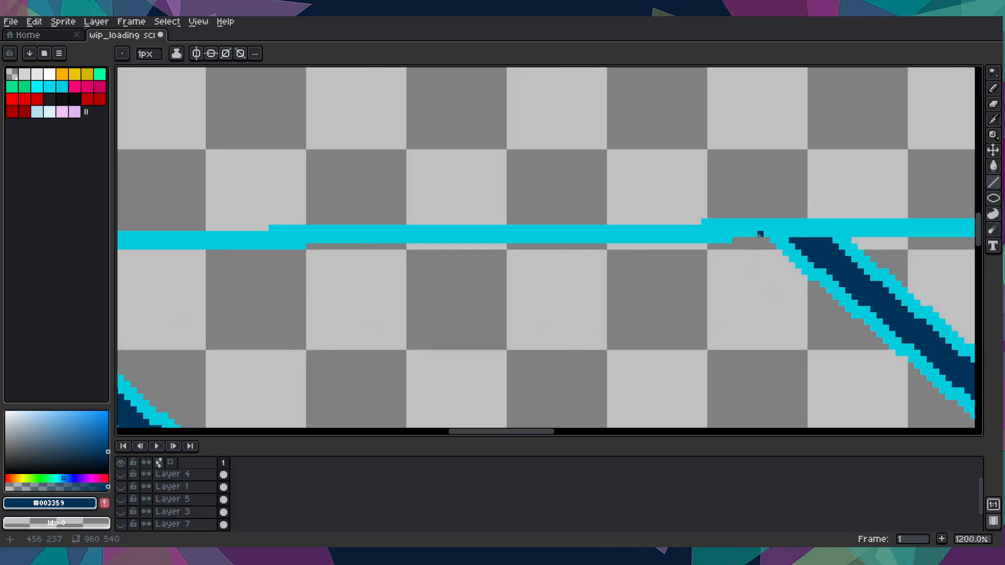
mouse_move(736, 245)
mouse_down()
mouse_move(698, 271)
mouse_move(440, 310)
mouse_up()
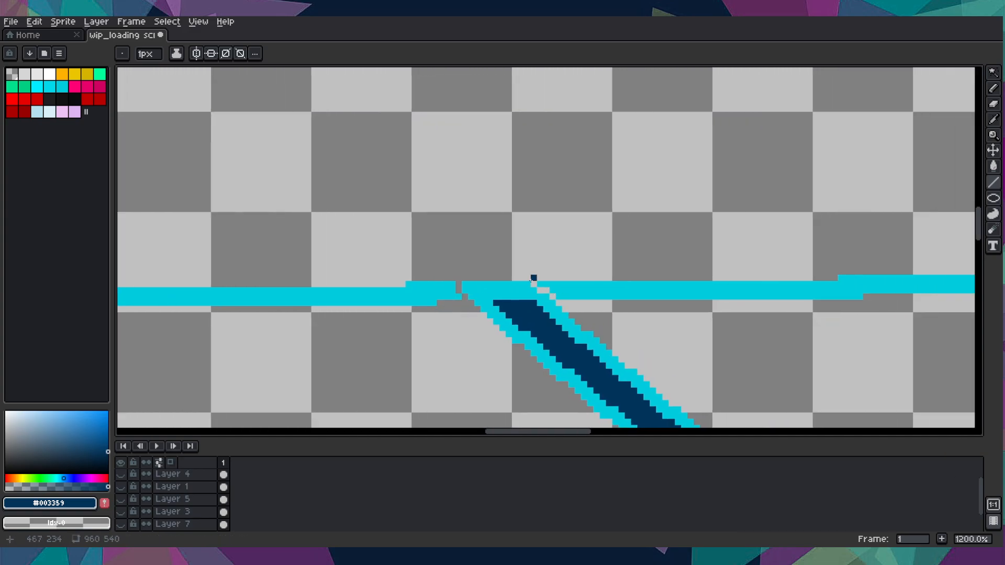
- Cut the horizon line with transparent strokes around the fifth diagonal and where it meets the topmost grid row near X 716, Y 233
scroll(533, 279, down, 4)
scroll(301, 328, up, 8)
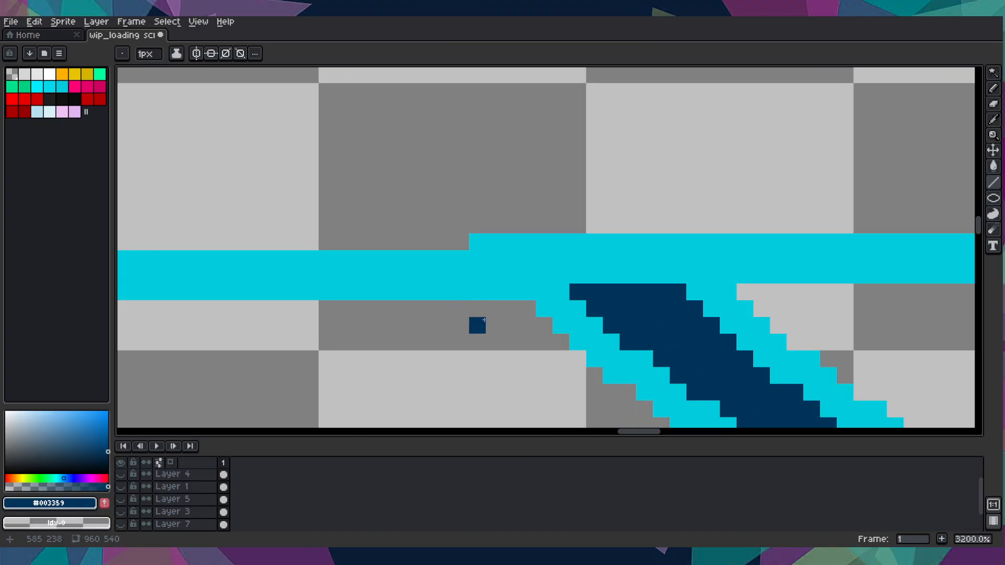
drag(511, 309, 460, 225)
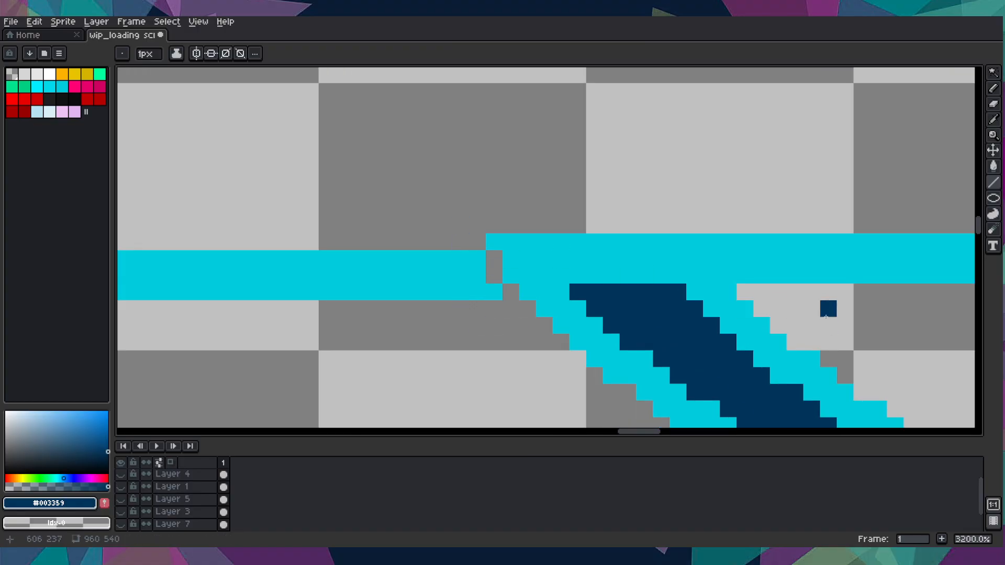
drag(745, 292, 663, 212)
scroll(729, 242, down, 3)
drag(800, 280, 121, 356)
mouse_move(782, 324)
mouse_down()
mouse_move(827, 306)
mouse_move(770, 318)
mouse_up()
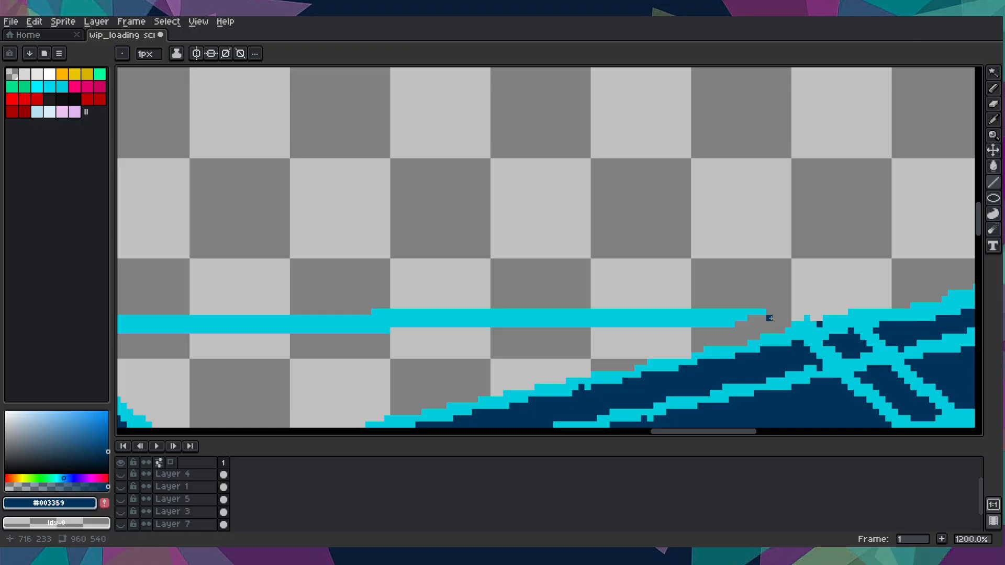
- Clear the detached cyan horizon segments on both sides of the fifth diagonal to transparent
key(g)
right_click(562, 317)
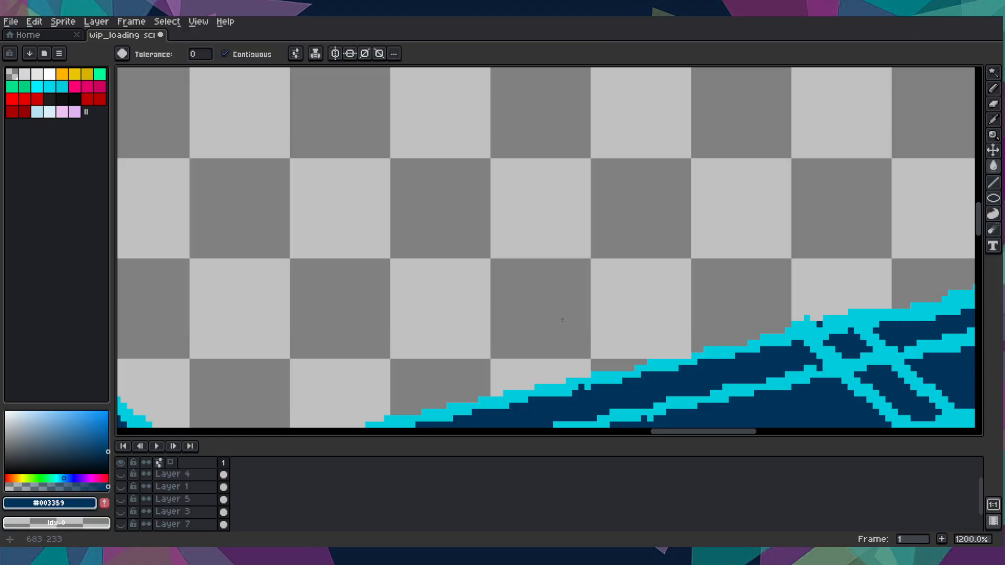
scroll(560, 316, down, 3)
scroll(202, 328, up, 3)
right_click(244, 325)
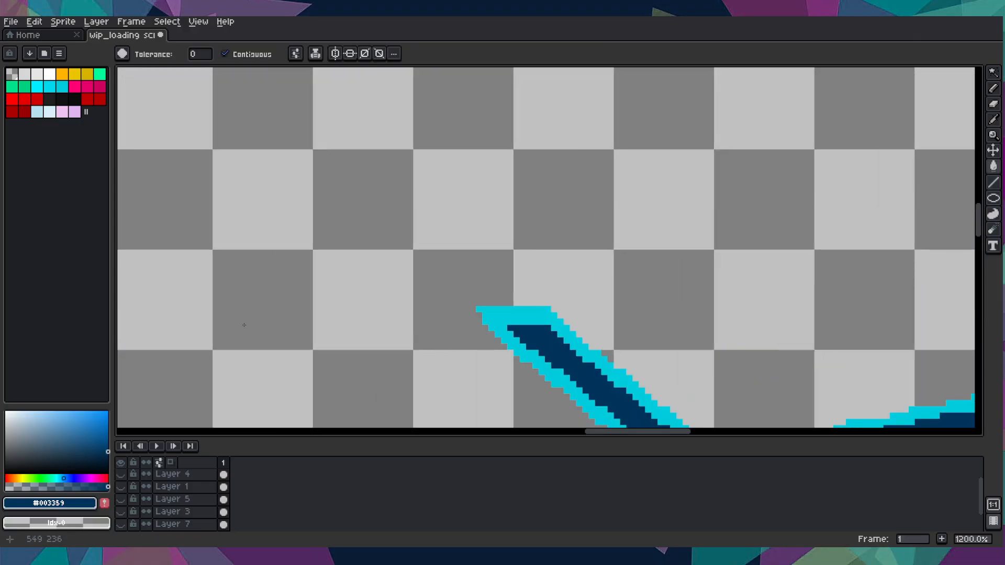
- Clear the remaining cyan horizon segments between the first and fourth diagonals to transparent
scroll(244, 326, down, 4)
scroll(355, 314, up, 2)
right_click(355, 314)
scroll(355, 314, down, 3)
scroll(377, 289, up, 3)
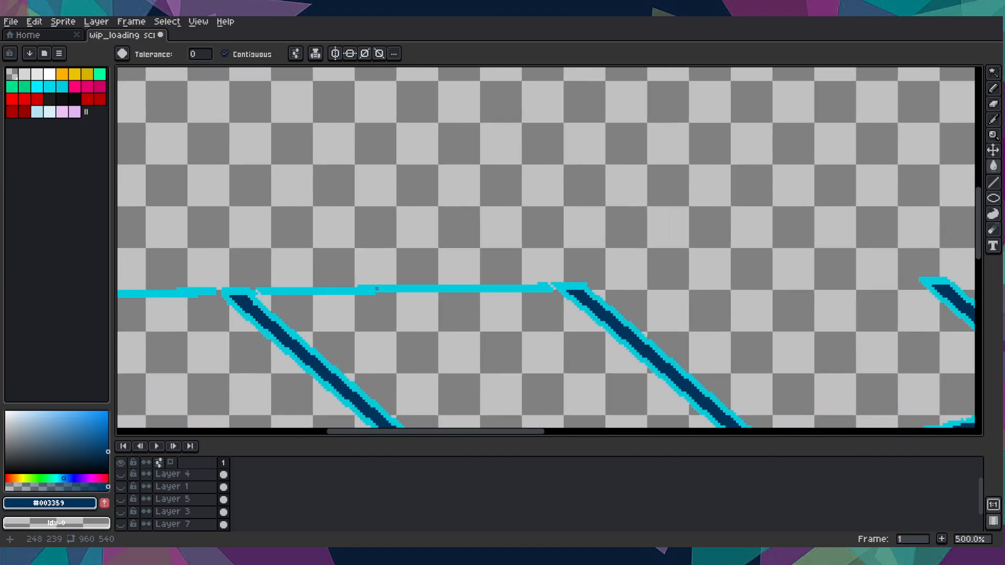
right_click(377, 289)
scroll(192, 289, down, 1)
right_click(184, 286)
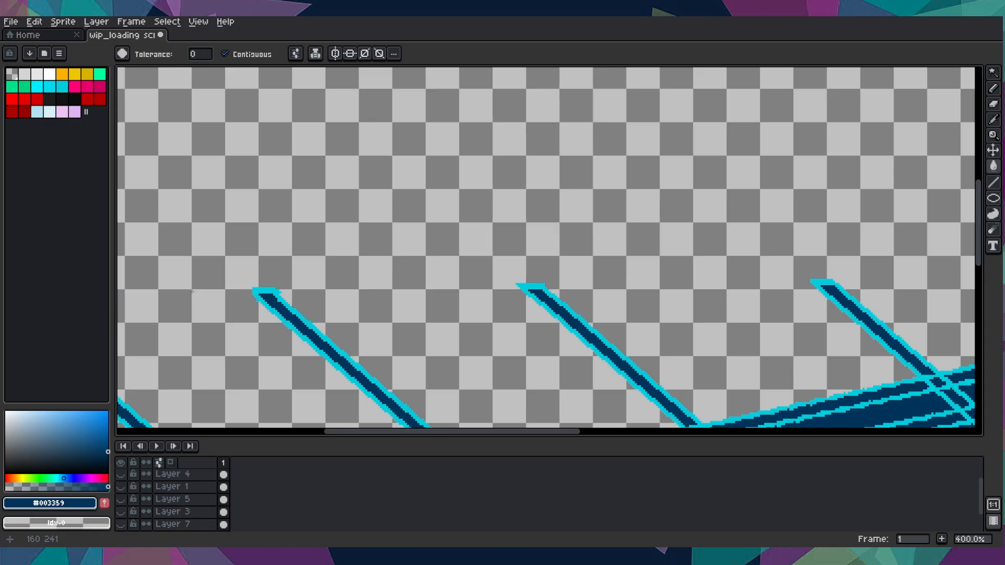
- Examine the whole floor grid and the diagonal ends standing above its topmost row
scroll(185, 287, down, 3)
scroll(532, 274, left, 5)
scroll(460, 308, up, 2)
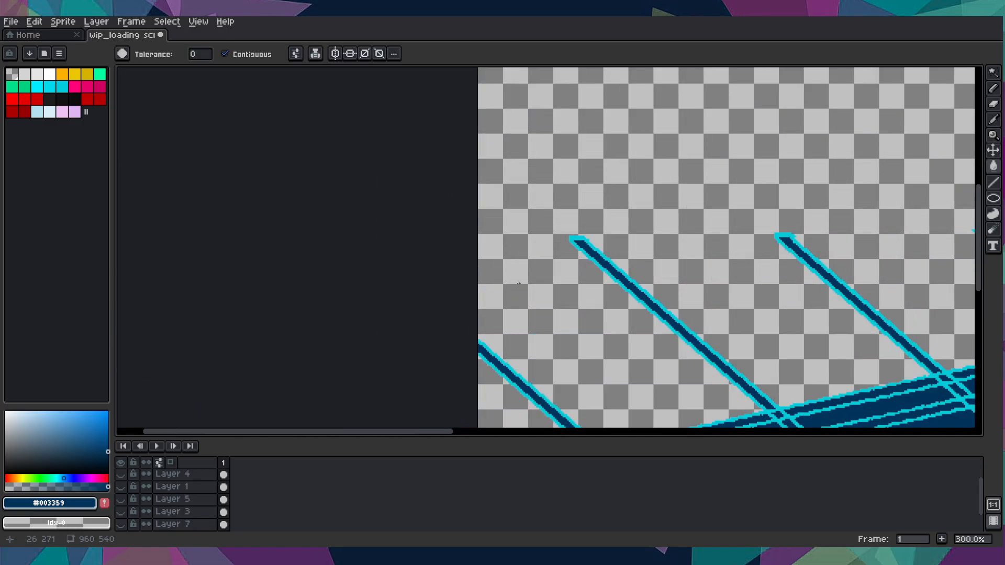
scroll(519, 282, down, 5)
scroll(512, 288, down, 1)
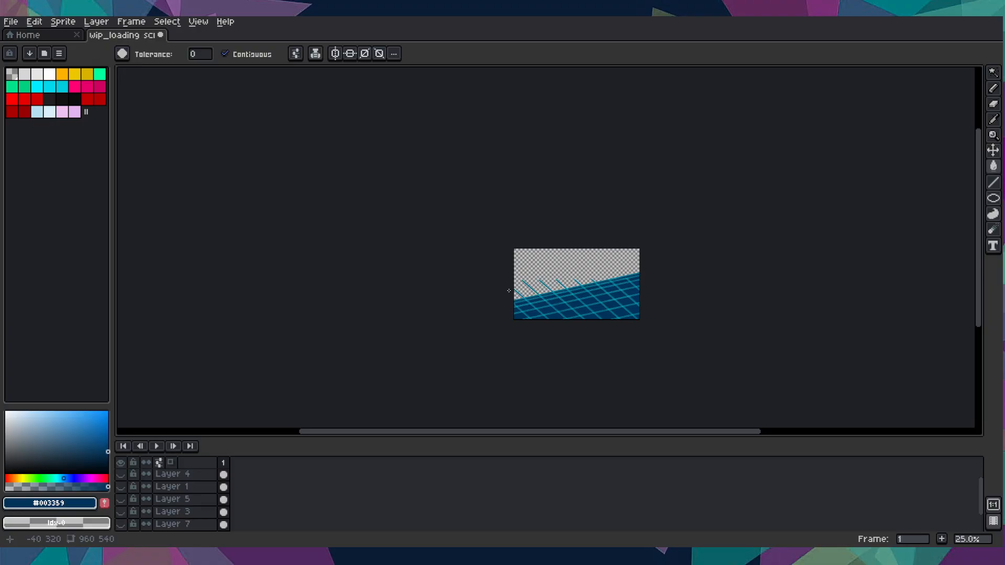
scroll(592, 285, up, 4)
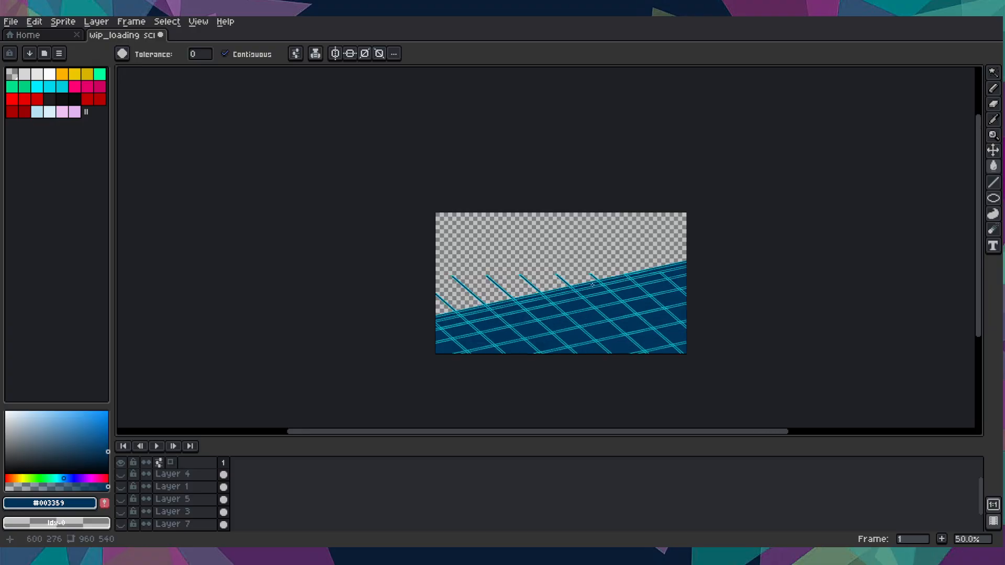
scroll(592, 284, down, 3)
scroll(592, 285, up, 1)
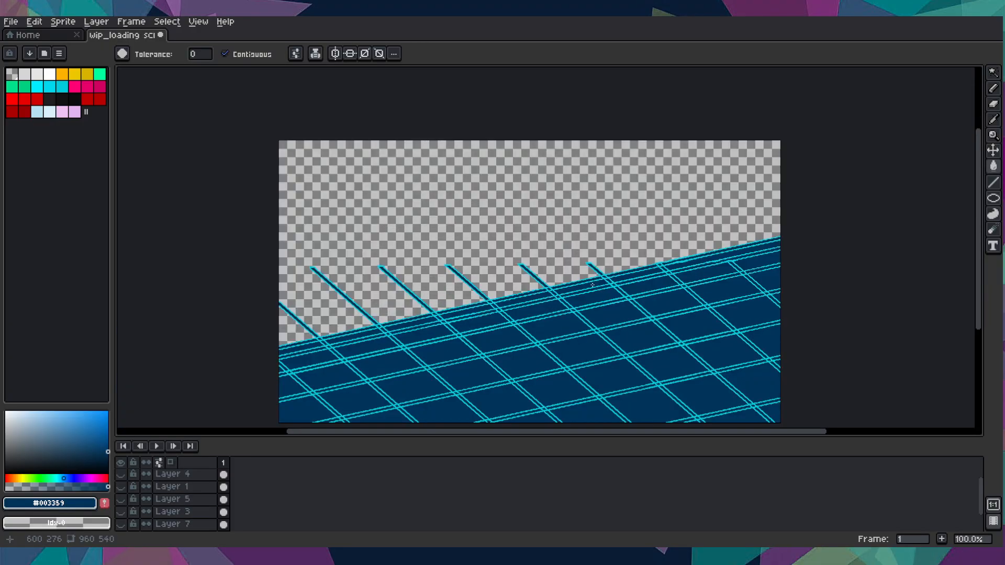
scroll(592, 285, down, 1)
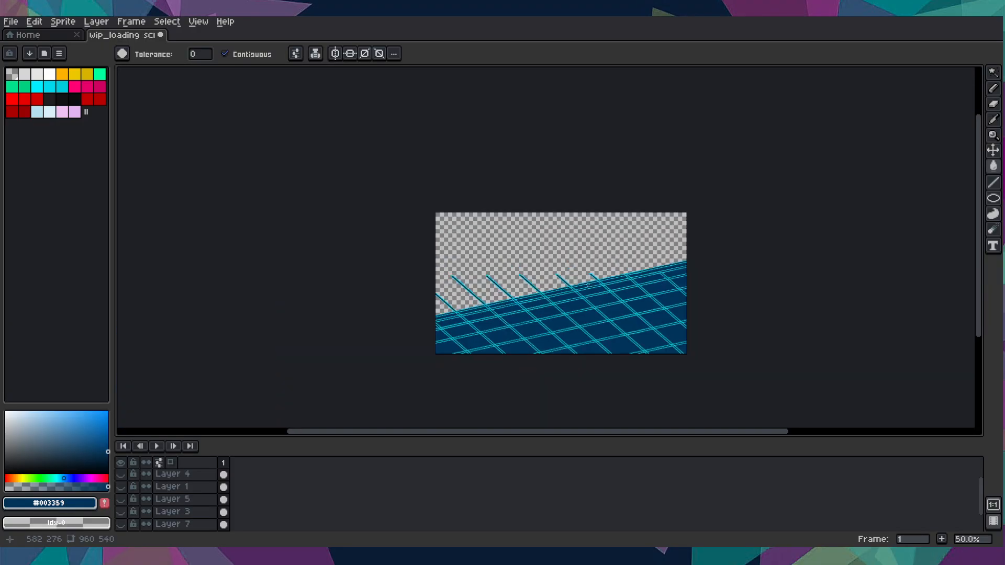
scroll(493, 297, up, 1)
scroll(495, 298, down, 1)
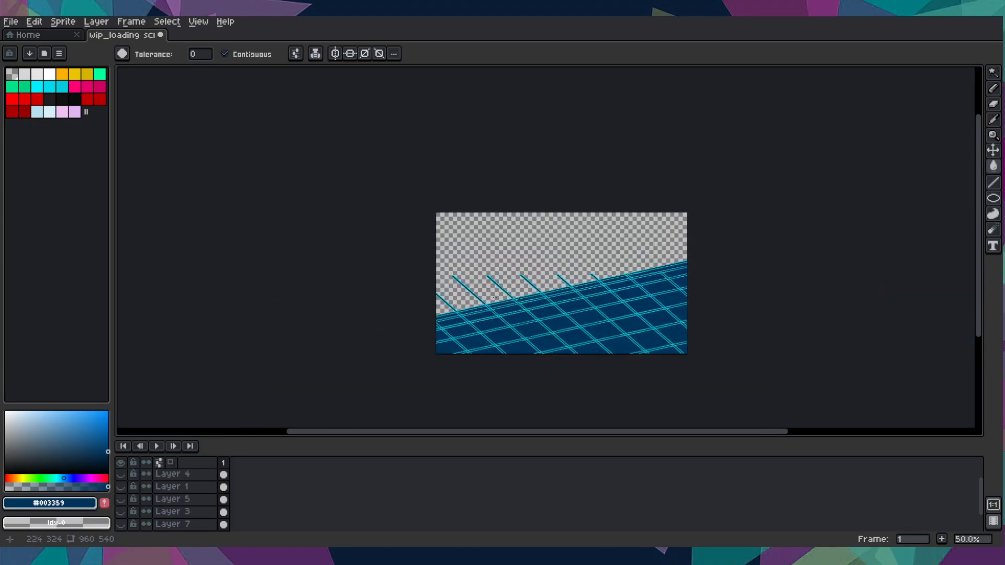
scroll(494, 297, up, 1)
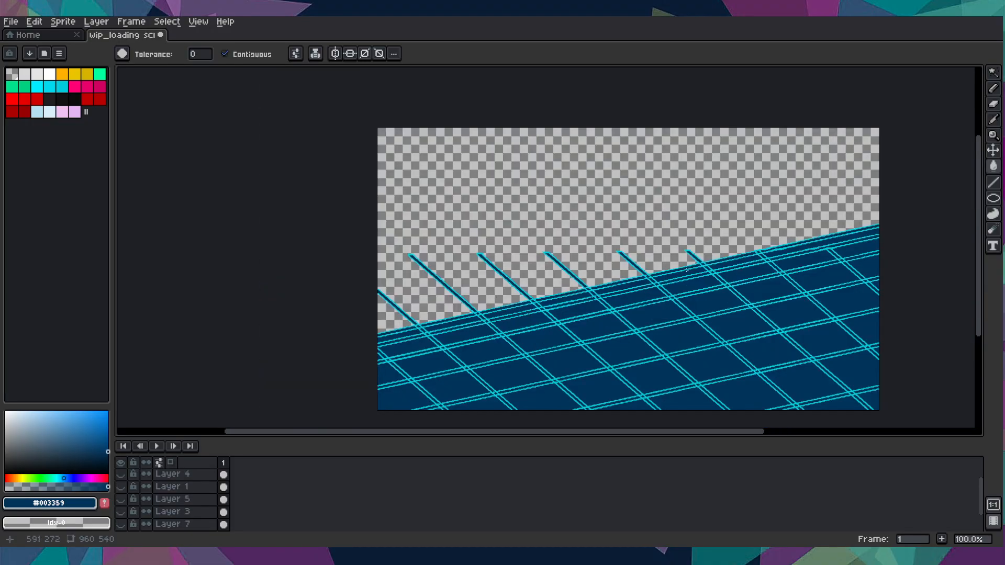
- Select a 45 x 27 pixel rectangle around the rightmost diagonal just below its crossing with the third grid row
scroll(687, 269, up, 2)
scroll(688, 269, down, 2)
drag(775, 285, 595, 303)
scroll(595, 303, up, 3)
drag(508, 309, 476, 310)
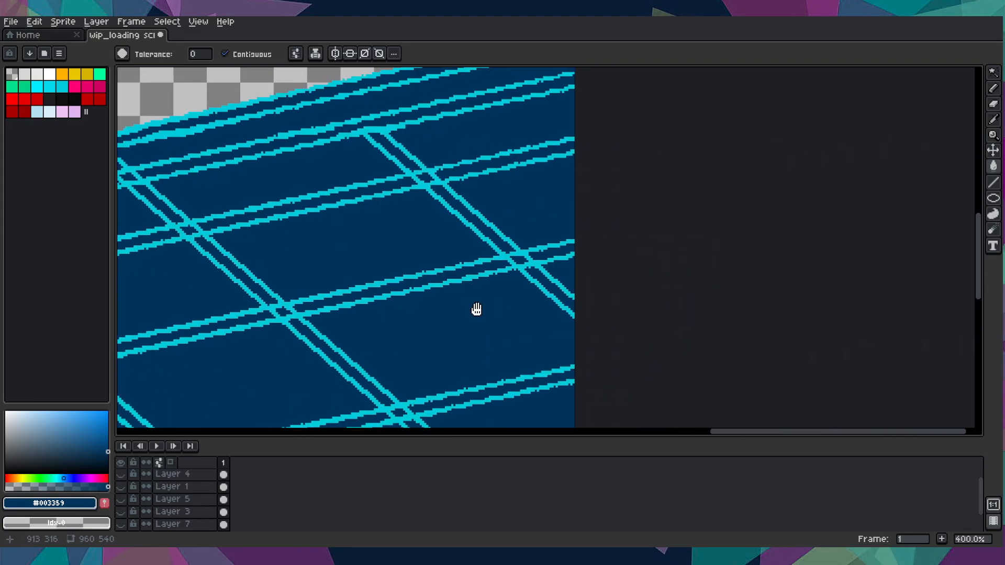
scroll(483, 239, up, 1)
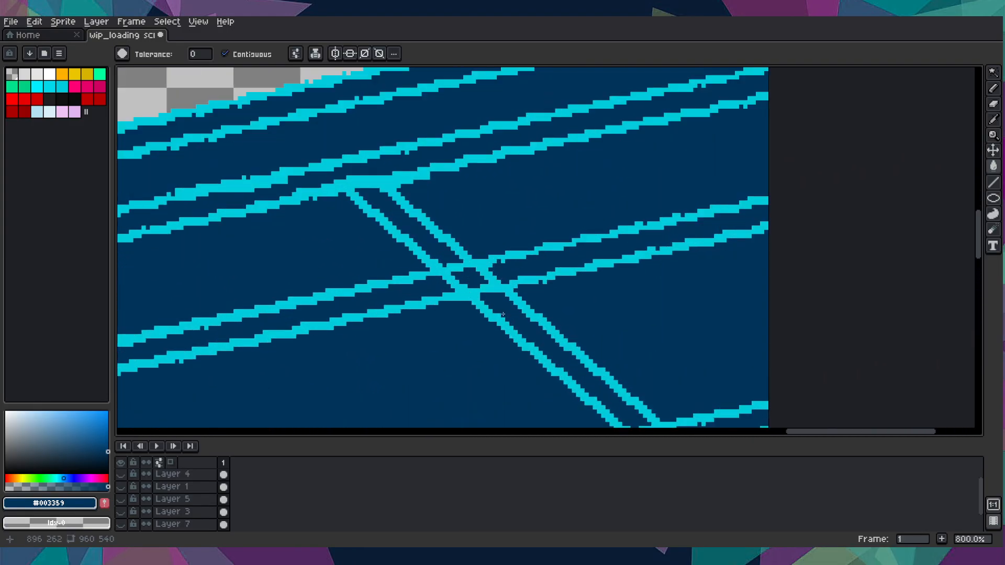
key(m)
drag(481, 308, 662, 417)
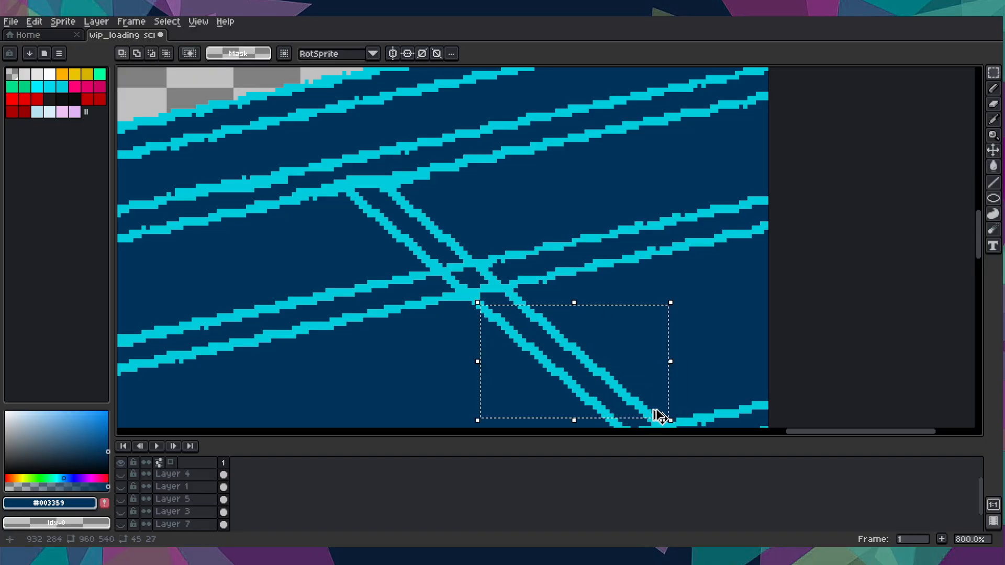
- Try to extend the rightmost diagonal up to the topmost grid row with a copy of the selected section
drag(670, 320, 817, 325)
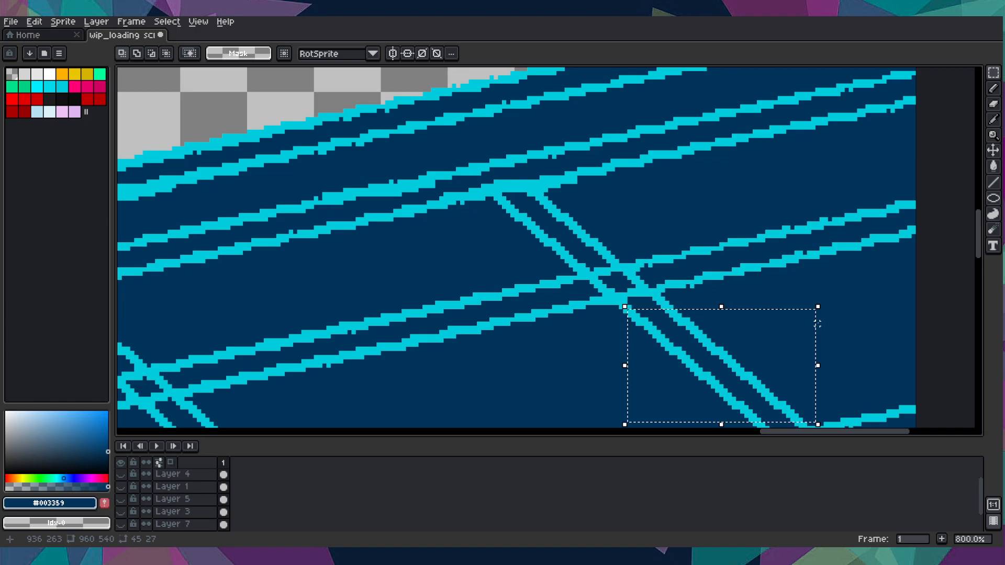
drag(744, 360, 482, 131)
key(ctrl+d)
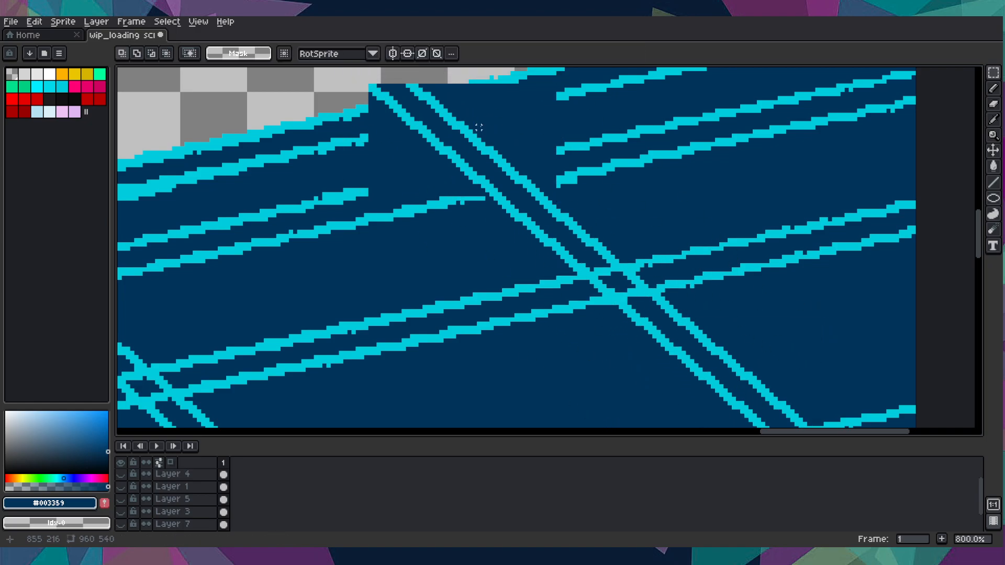
key(ctrl+z)
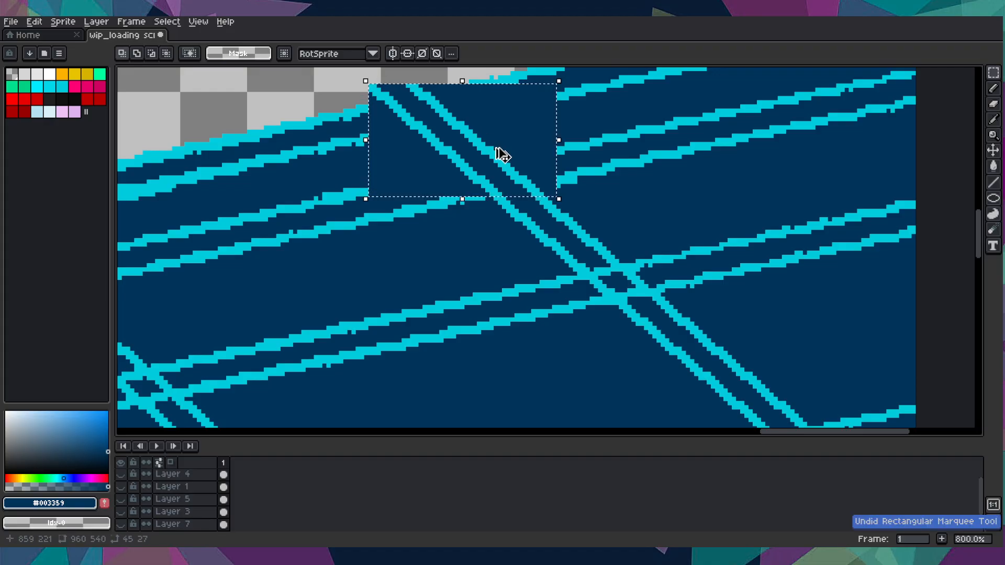
key(ctrl+z)
drag(818, 294, 732, 186)
key(ctrl+d)
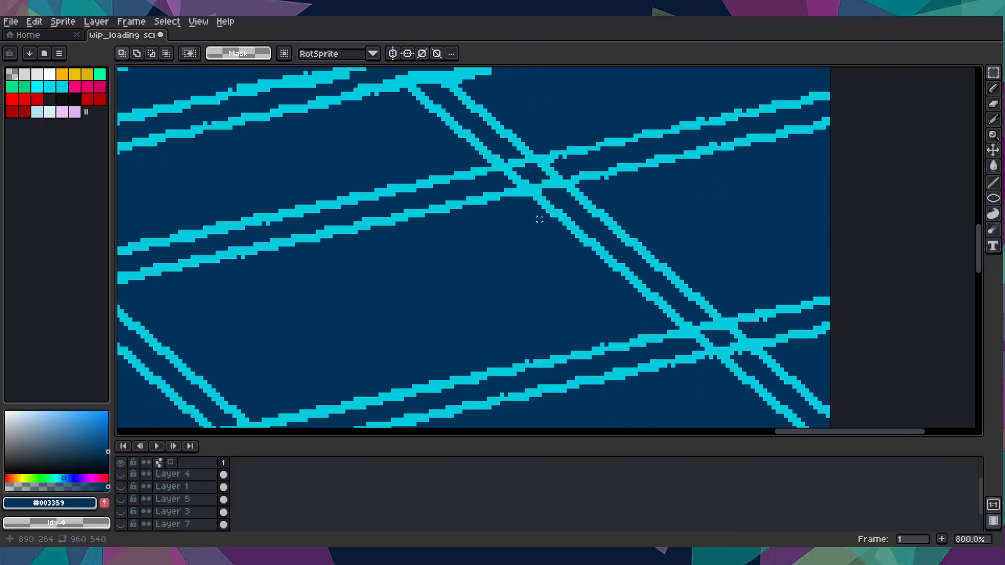
- Try to outline the rightmost diagonal's section below the third grid row with the Lasso tool, starting around X 890, Y 258
scroll(548, 197, up, 1)
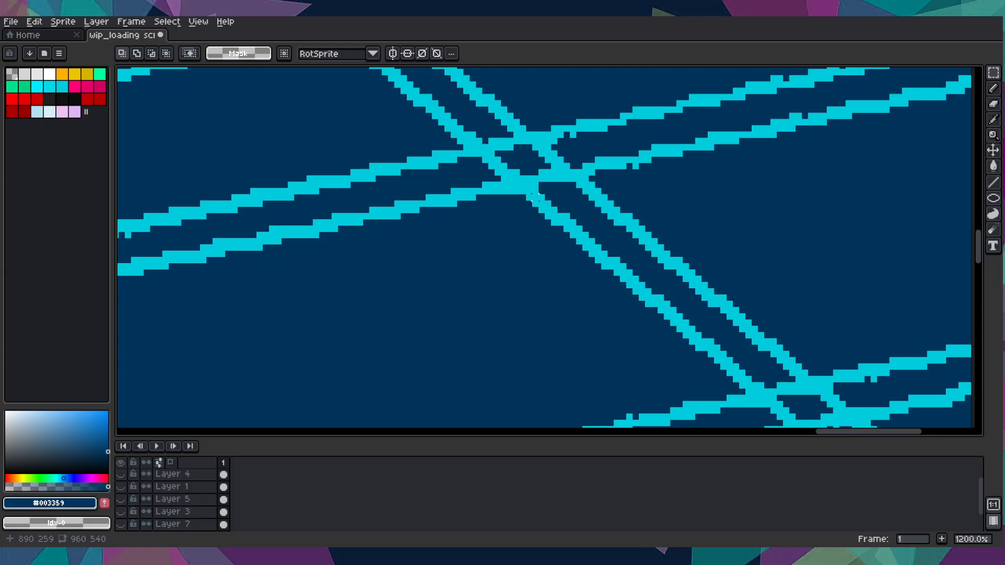
key(w)
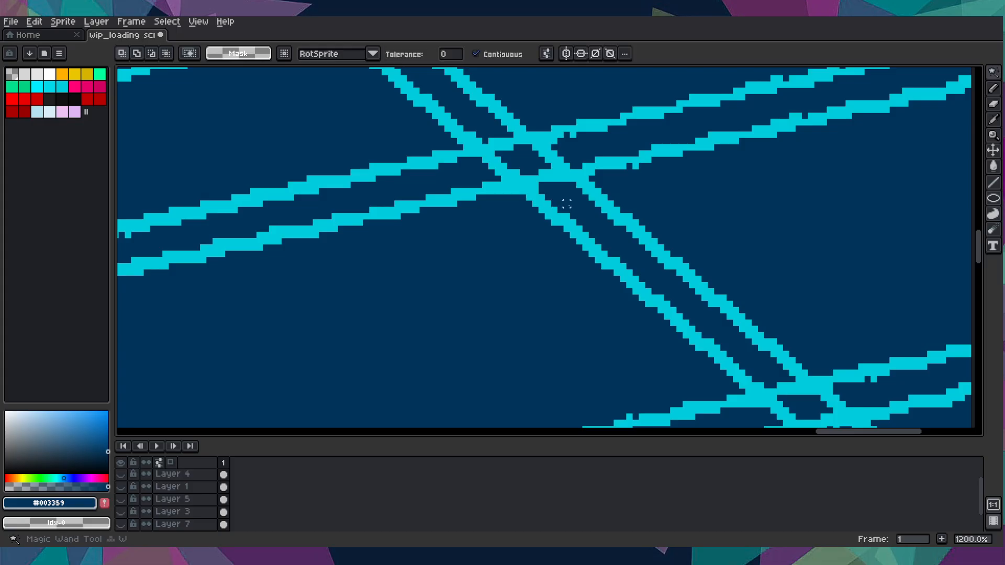
mouse_move(995, 76)
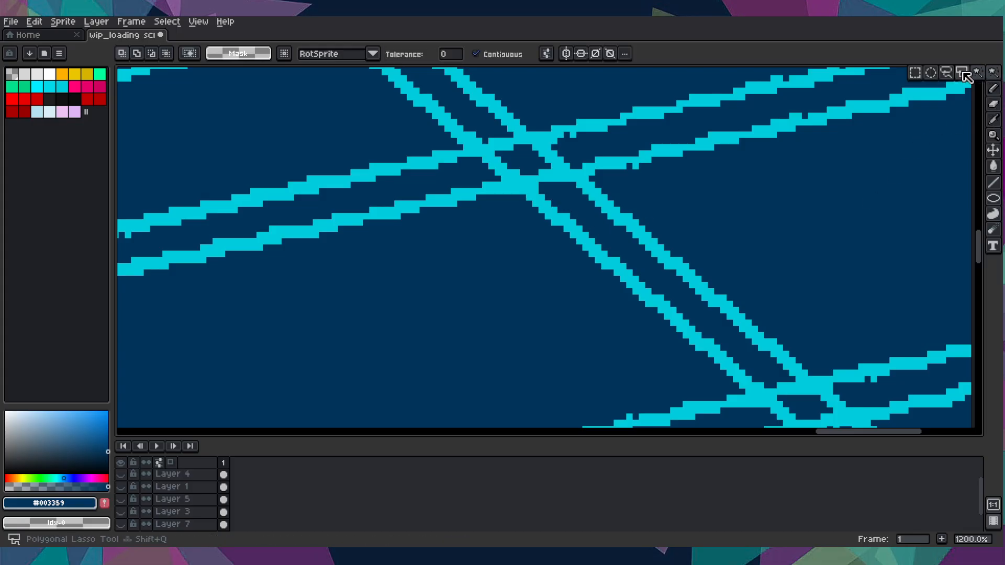
click(946, 73)
scroll(534, 187, up, 3)
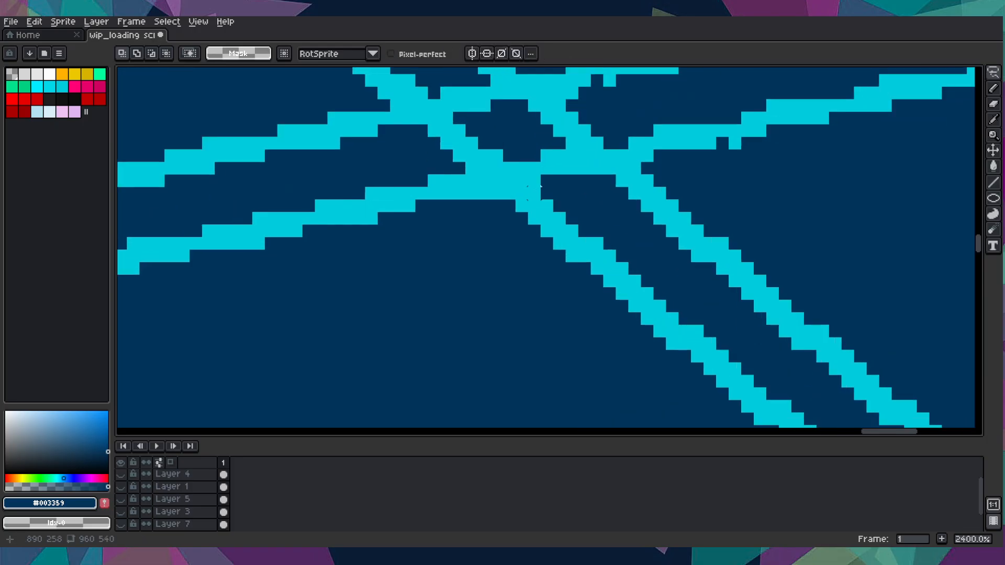
mouse_move(528, 187)
mouse_down()
mouse_move(515, 212)
mouse_move(703, 376)
mouse_move(815, 426)
mouse_move(843, 414)
mouse_move(851, 422)
mouse_move(837, 404)
mouse_up()
scroll(823, 385, down, 4)
drag(754, 300, 671, 302)
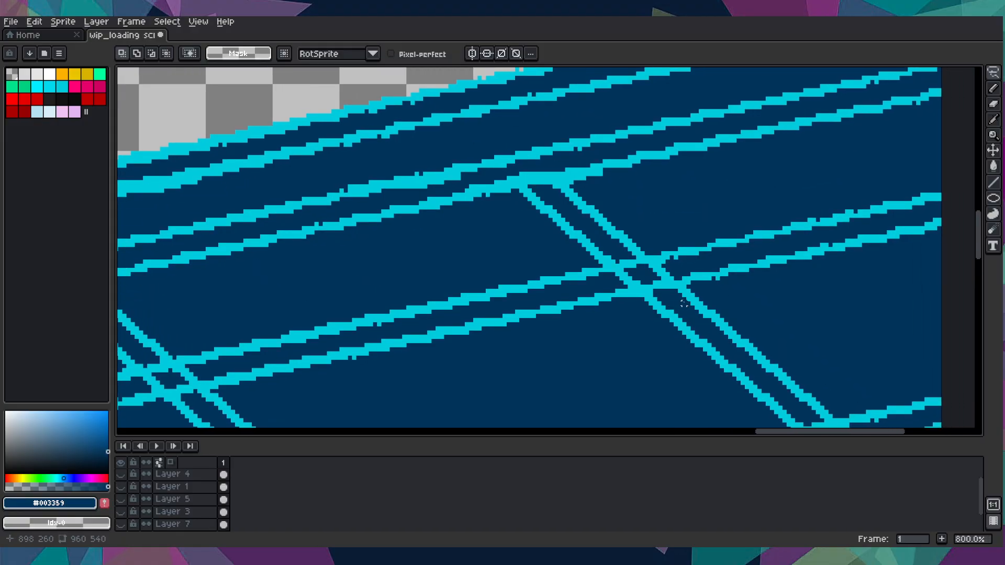
scroll(568, 139, down, 1)
drag(568, 139, 665, 90)
scroll(696, 111, down, 3)
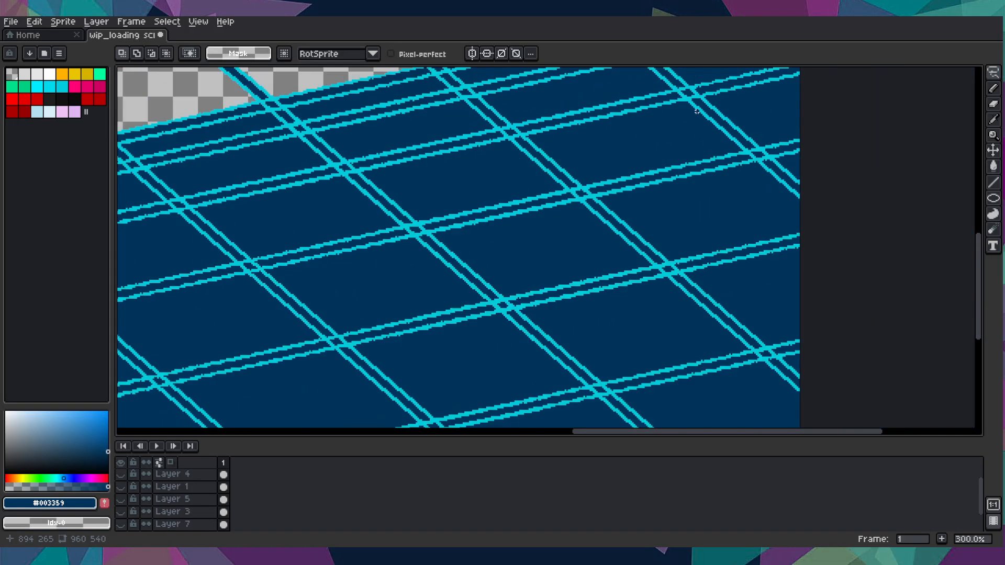
- Paste the copied 45 x 27 pixel diagonal section and place it on the empty area above the floor at X 799, Y 145
scroll(696, 111, down, 1)
scroll(627, 233, up, 2)
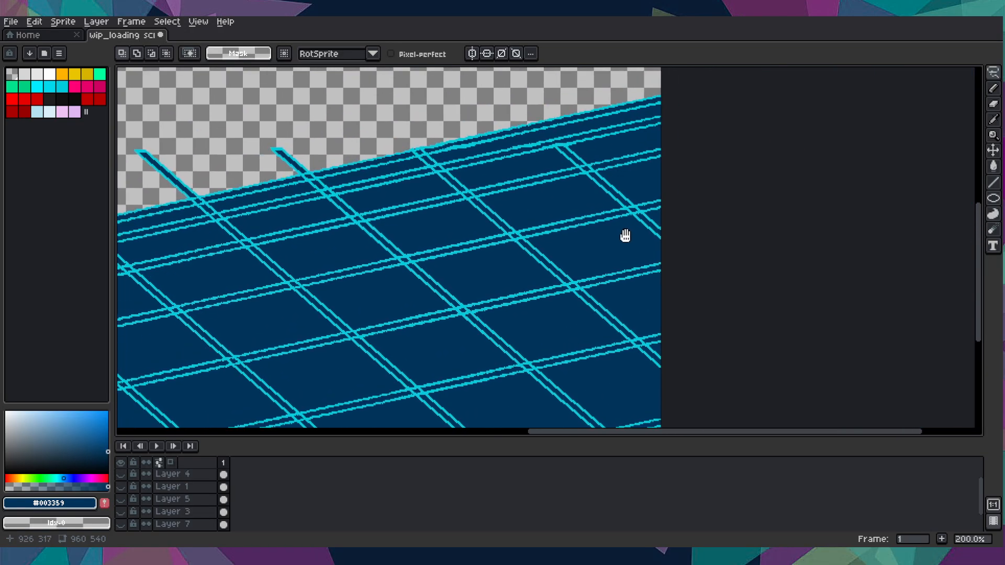
drag(575, 205, 642, 314)
scroll(559, 160, up, 2)
scroll(558, 160, up, 4)
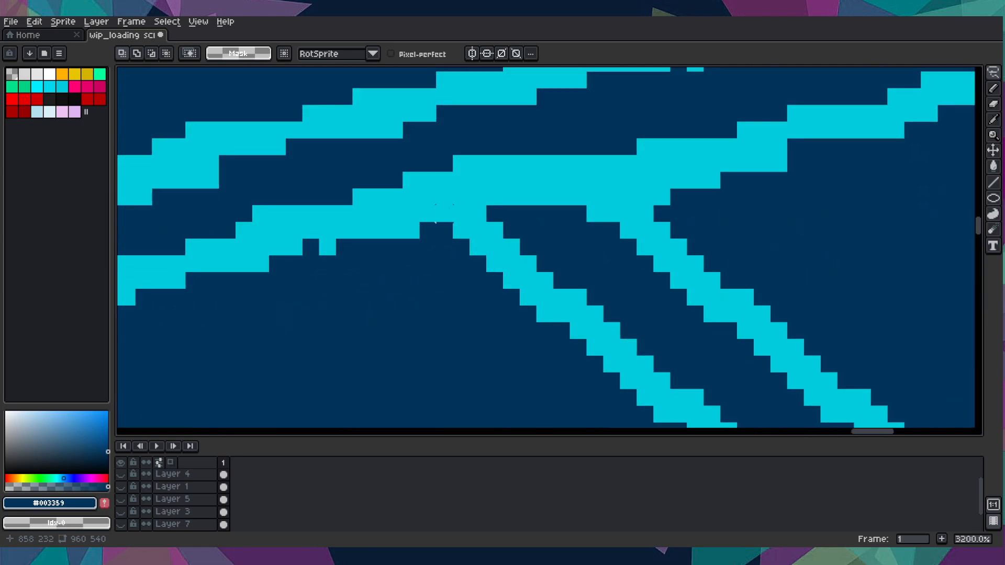
key(ctrl+v)
scroll(465, 216, down, 4)
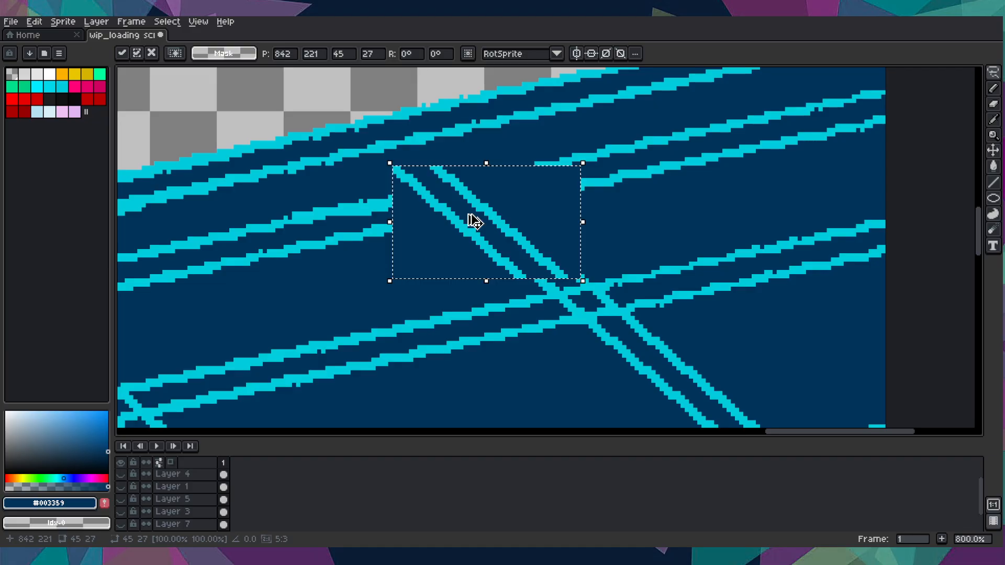
scroll(661, 202, down, 2)
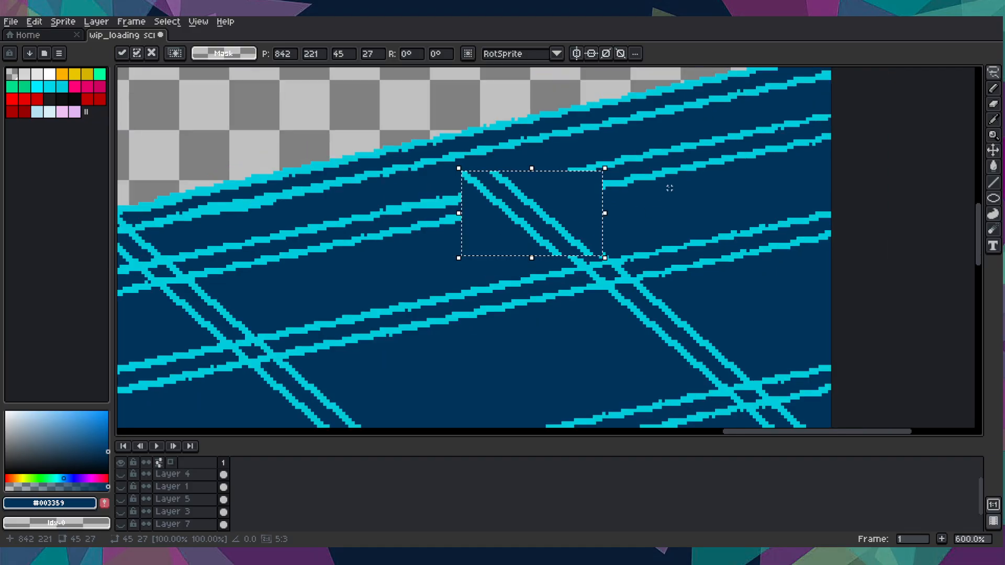
drag(661, 343, 552, 152)
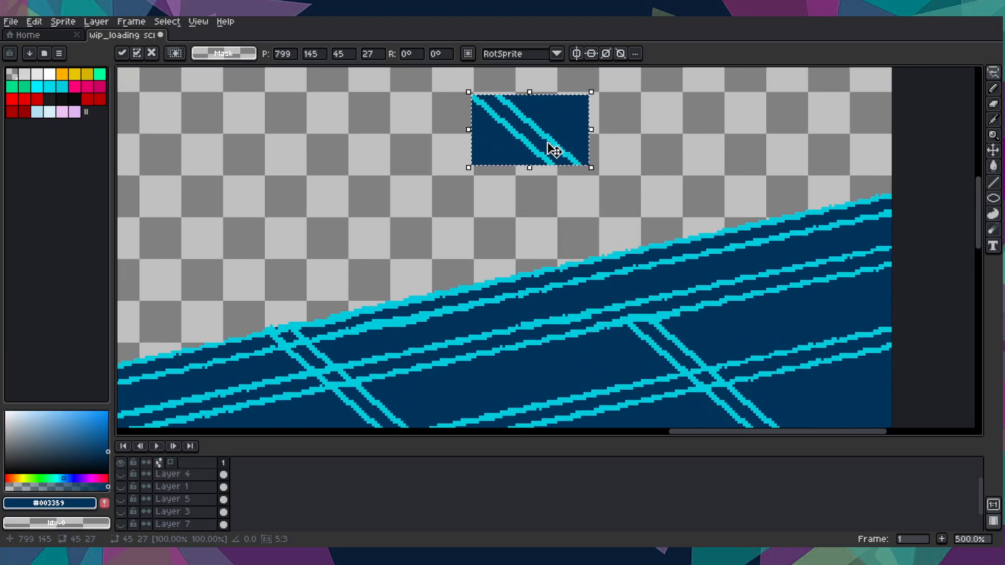
- Clear the dark blue around and between the pasted section's cyan lines with the Paint Bucket, and cut the bare lines from the canvas
scroll(720, 214, up, 3)
key(g)
scroll(603, 199, up, 2)
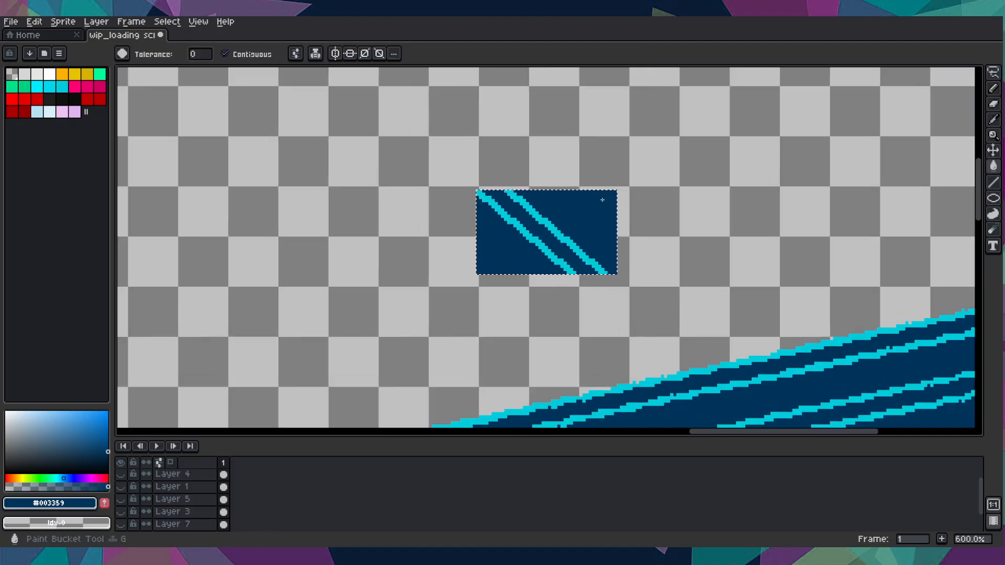
right_click(540, 262)
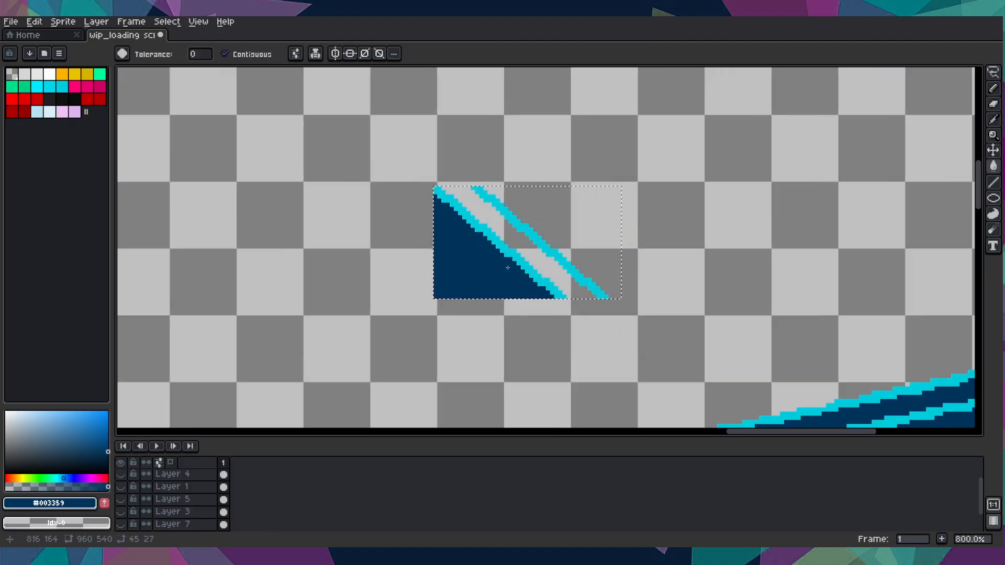
right_click(513, 266)
key(v)
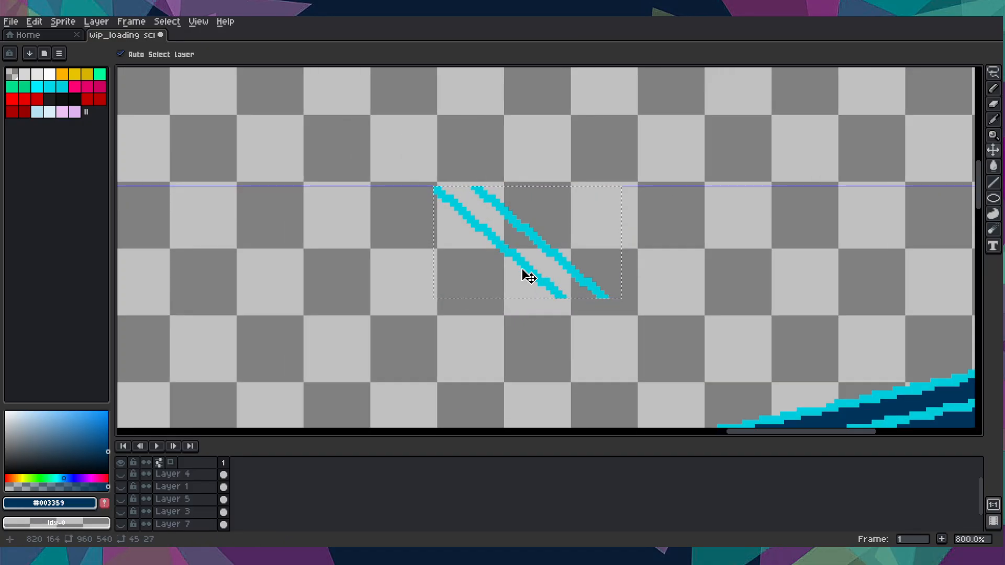
scroll(526, 275, down, 3)
key(g)
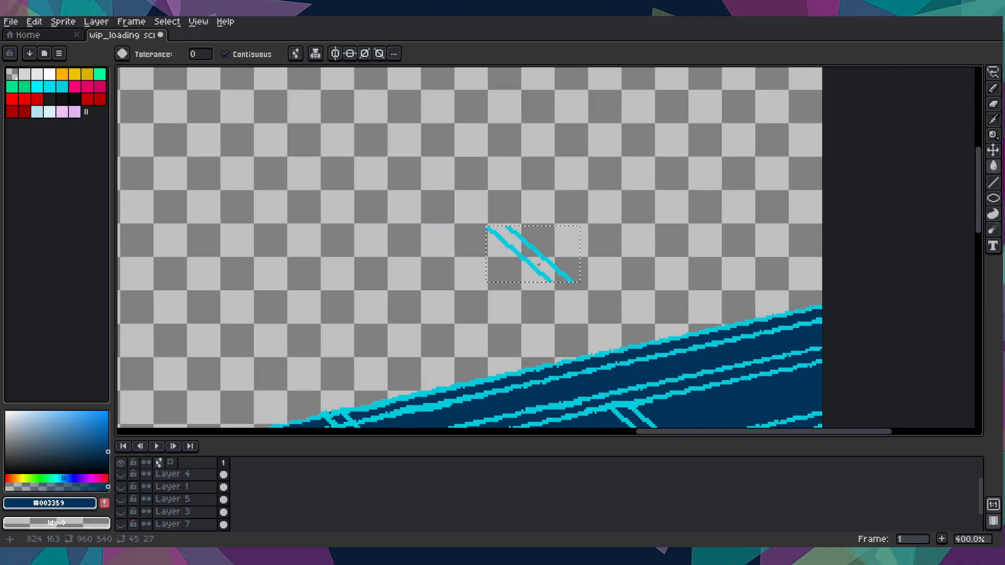
key(v)
key(Delete)
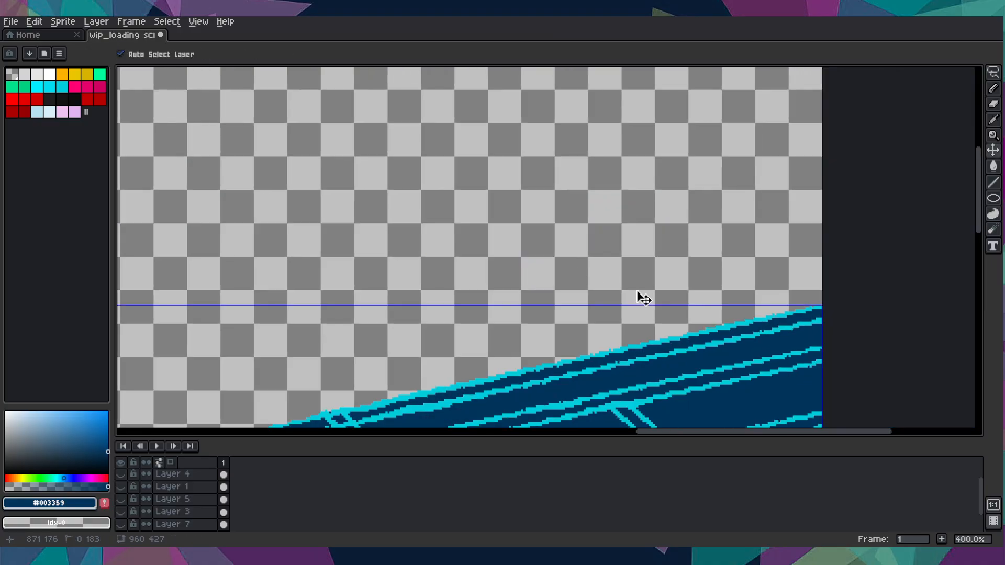
- Paste the bare cyan lines onto the rightmost diagonal's upper end at X 829, Y 206, extending it past the topmost grid row
scroll(556, 135, down, 5)
scroll(540, 103, right, 2)
key(ctrl+v)
scroll(476, 209, up, 3)
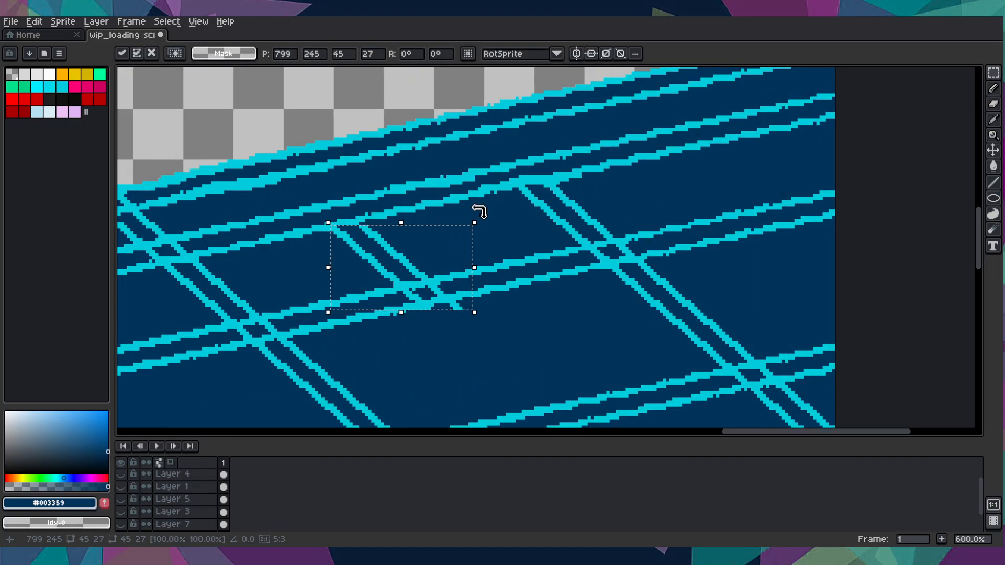
drag(426, 276, 559, 117)
scroll(565, 147, down, 3)
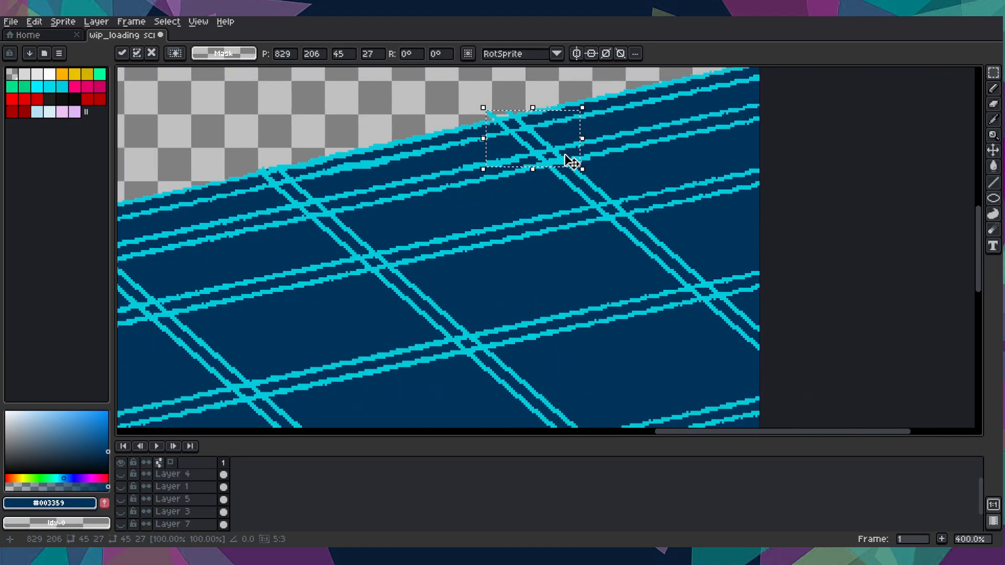
key(Return)
- Paste another copy of the cyan lines over the second diagonal from the right so it extends above the topmost grid row
drag(479, 156, 661, 223)
key(ctrl+v)
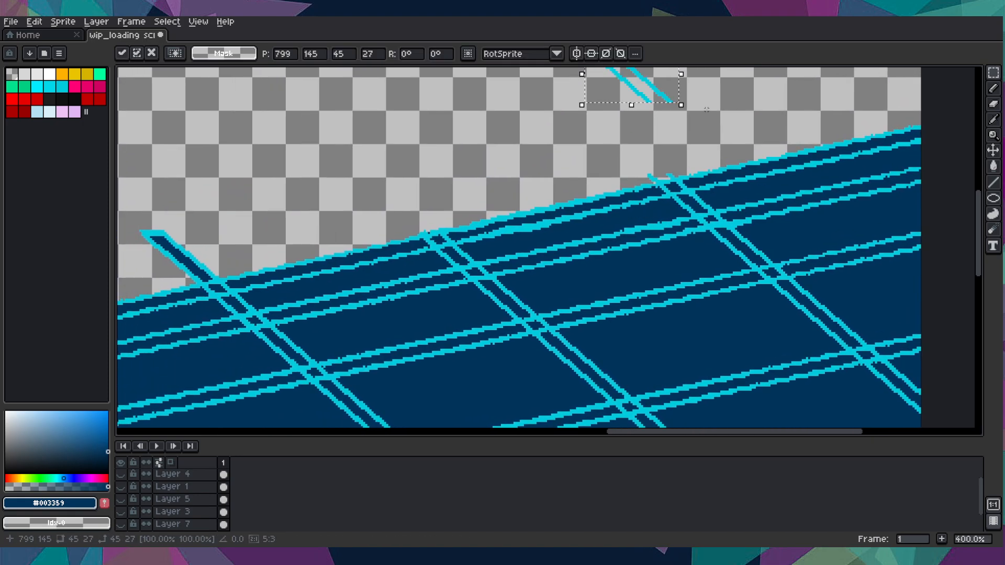
drag(638, 114, 464, 270)
click(427, 171)
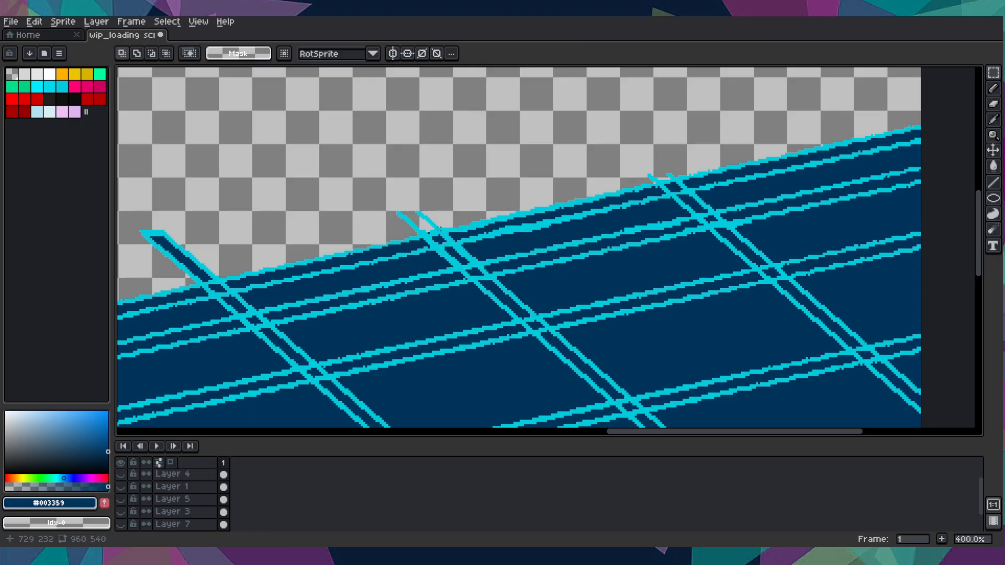
- Close the upper end of the second diagonal from the right with a dark blue #003359 line and fill the gap between its cyan lines
scroll(428, 171, up, 3)
drag(427, 171, 489, 202)
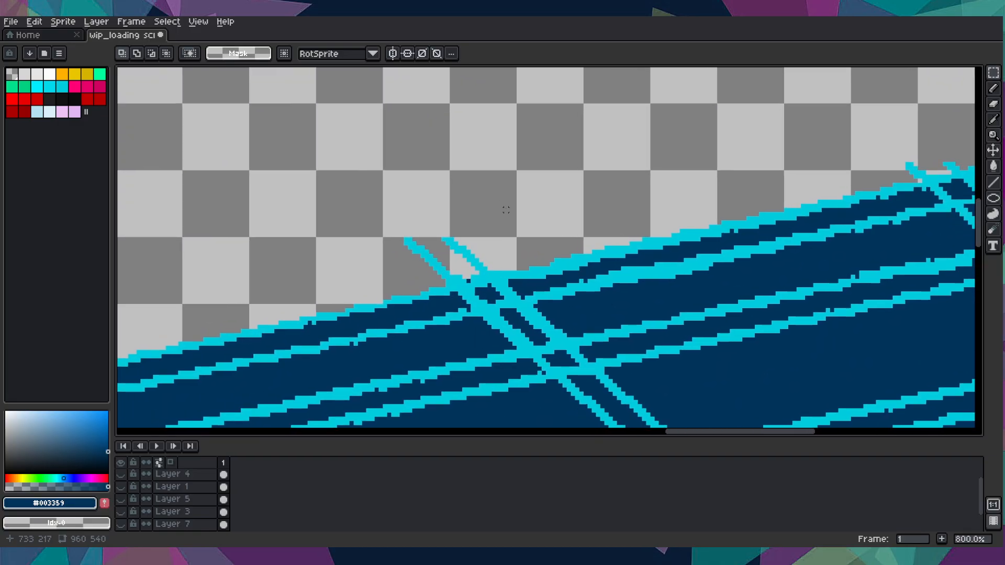
scroll(489, 202, up, 1)
key(i)
scroll(599, 281, up, 2)
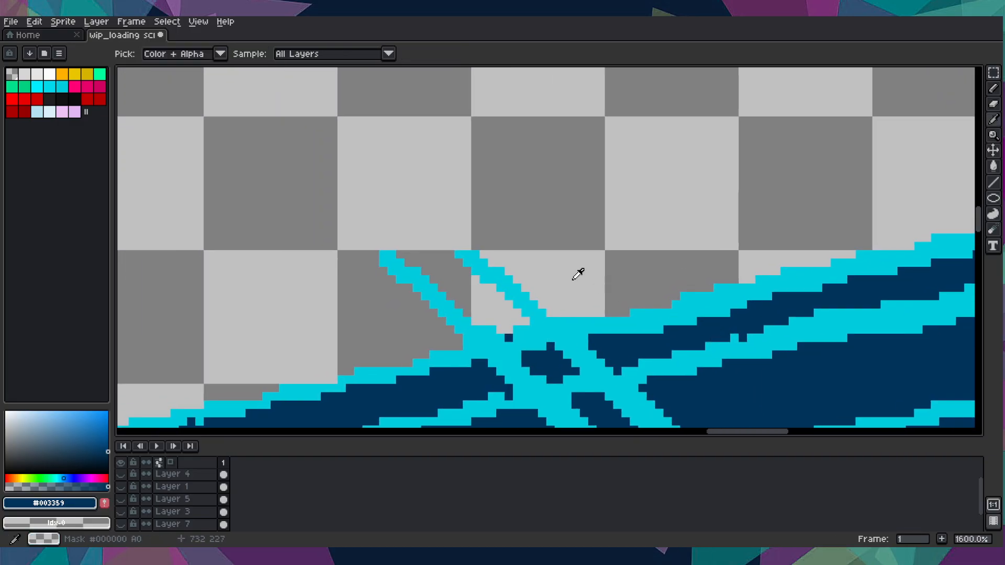
key(b)
scroll(456, 265, up, 1)
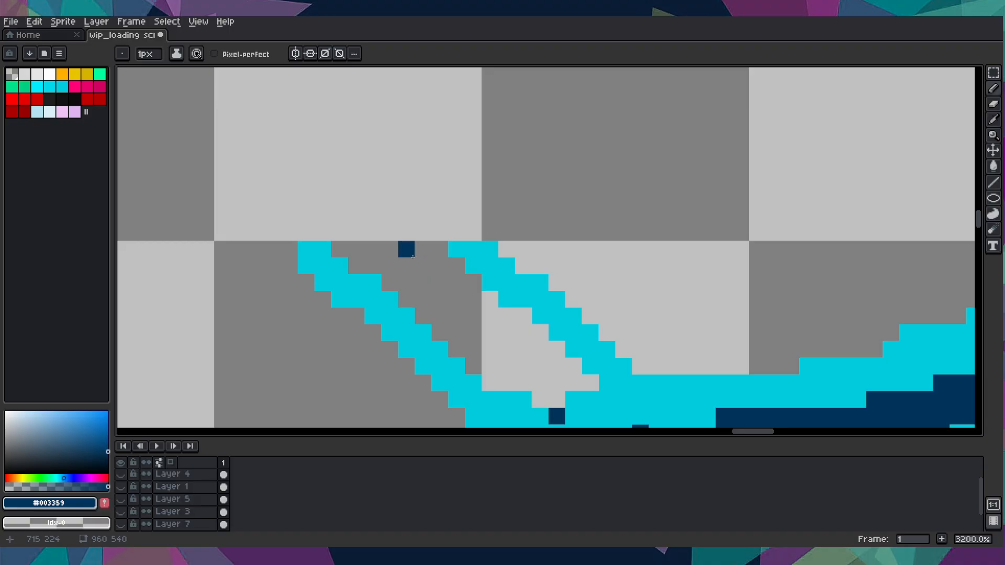
key(l)
drag(440, 249, 337, 251)
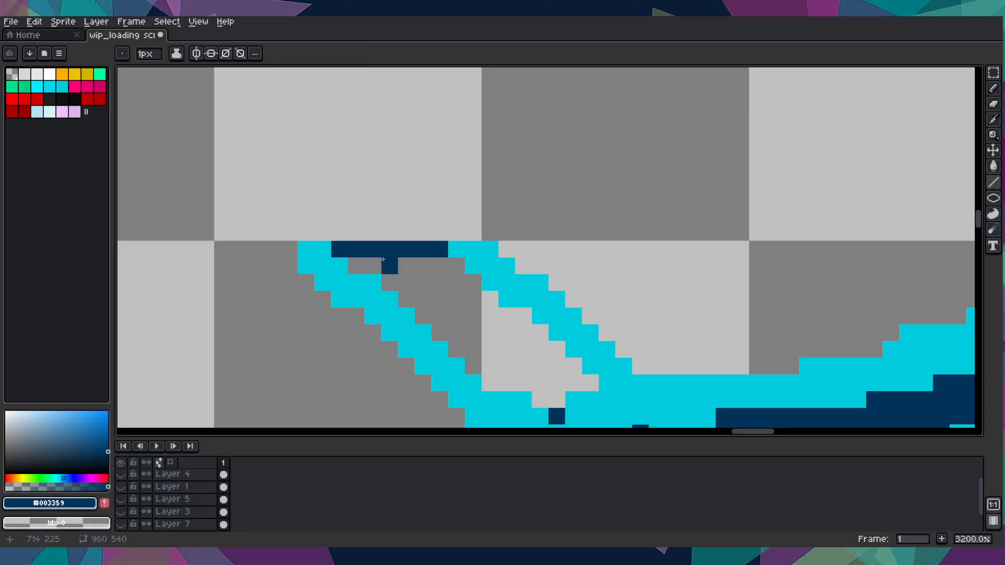
key(g)
click(439, 283)
- Paint the gap between the cyan lines at the rightmost diagonal's upper end dark blue #003359
scroll(443, 289, down, 6)
scroll(443, 289, down, 6)
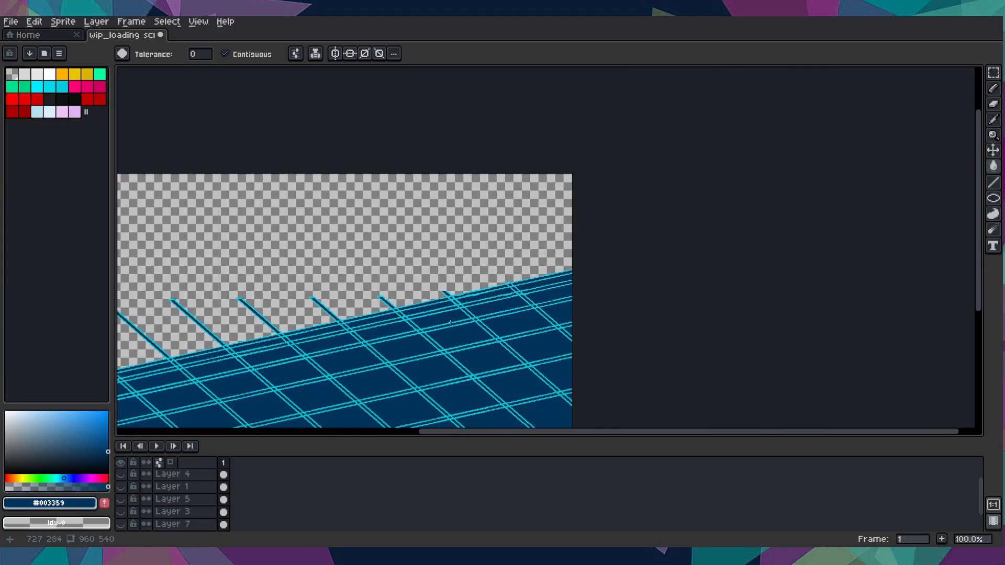
scroll(439, 318, up, 3)
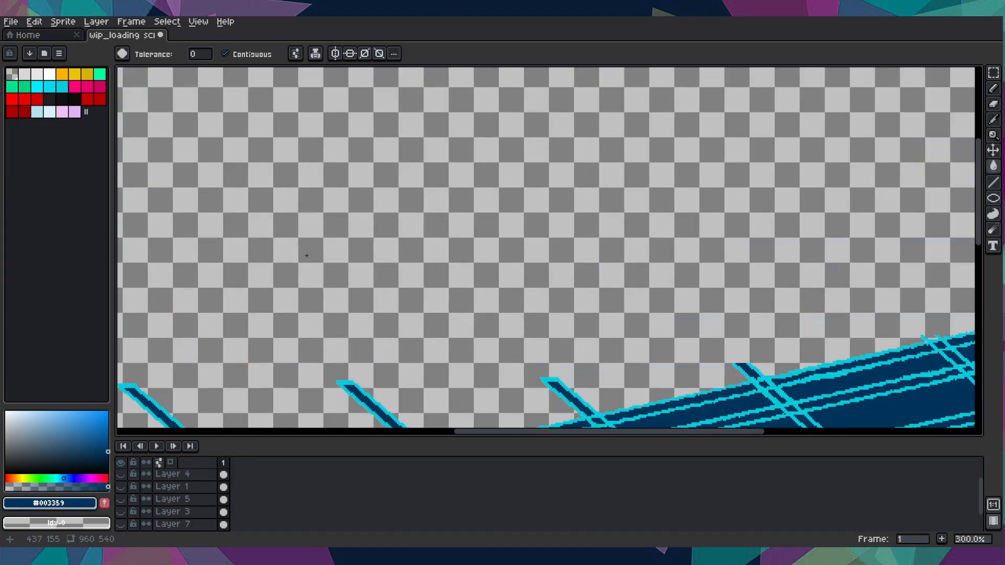
scroll(307, 255, down, 3)
scroll(576, 243, up, 10)
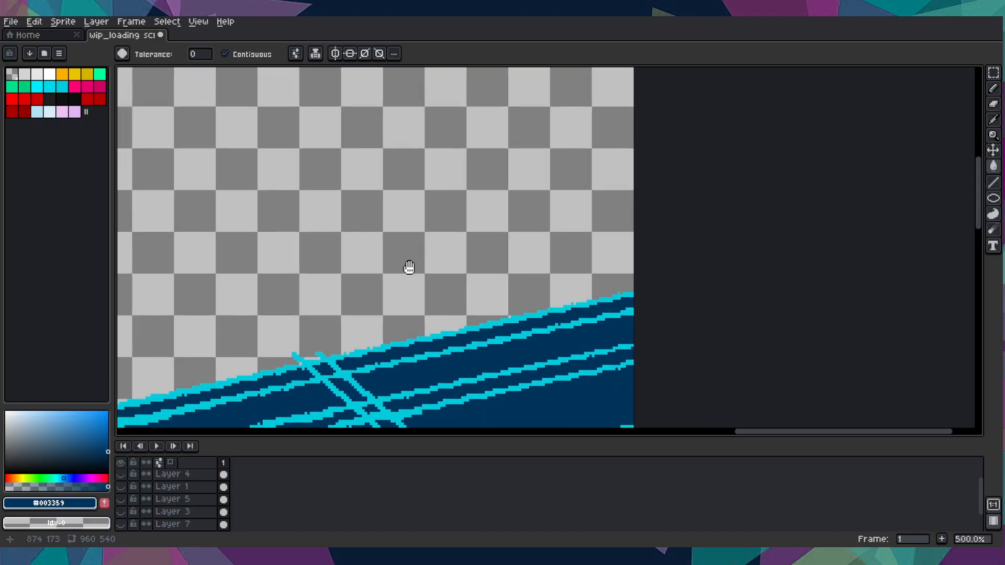
key(b)
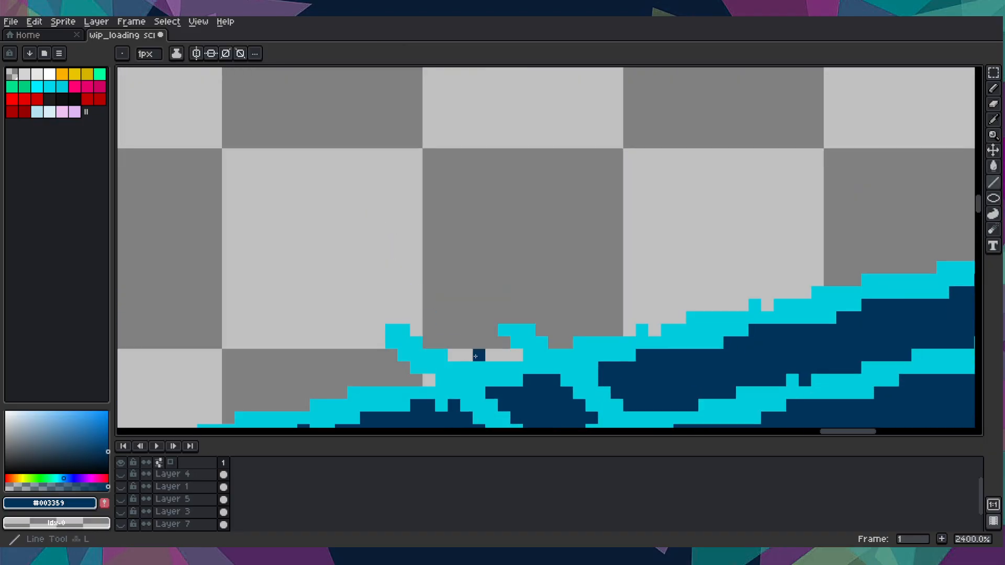
mouse_move(488, 332)
mouse_down()
mouse_move(416, 329)
mouse_move(429, 342)
mouse_move(504, 343)
mouse_move(505, 356)
mouse_move(516, 356)
mouse_move(443, 353)
mouse_move(453, 353)
mouse_up()
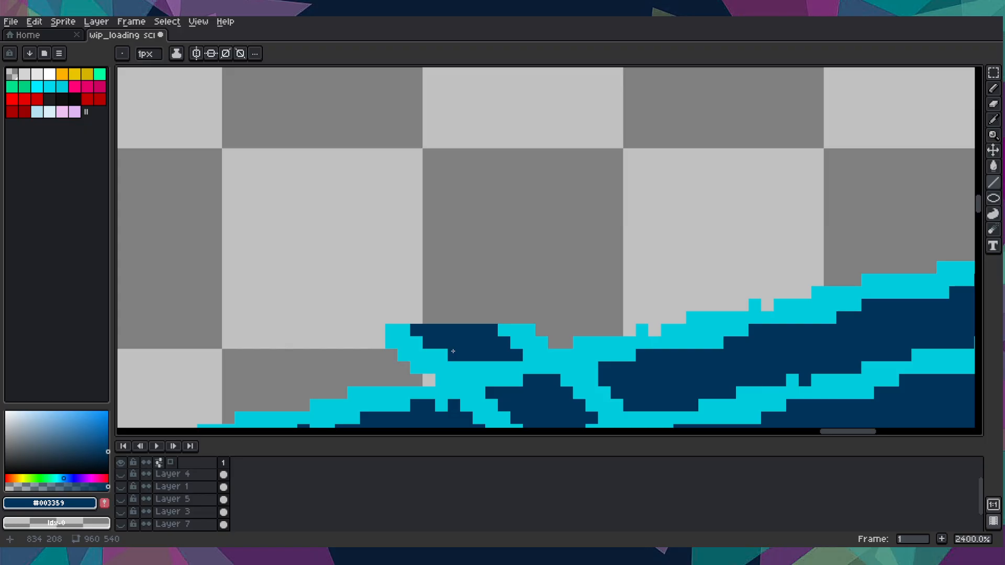
- Open the sprite preview and make all layers visible to show the grid floor with the whole scene
scroll(454, 351, down, 11)
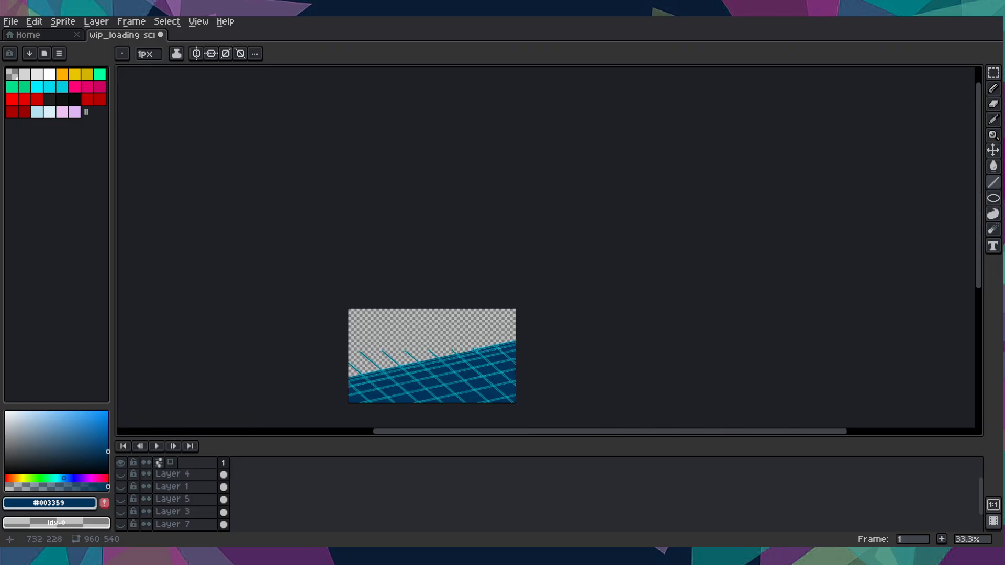
scroll(476, 349, up, 1)
scroll(476, 349, down, 1)
scroll(476, 349, up, 1)
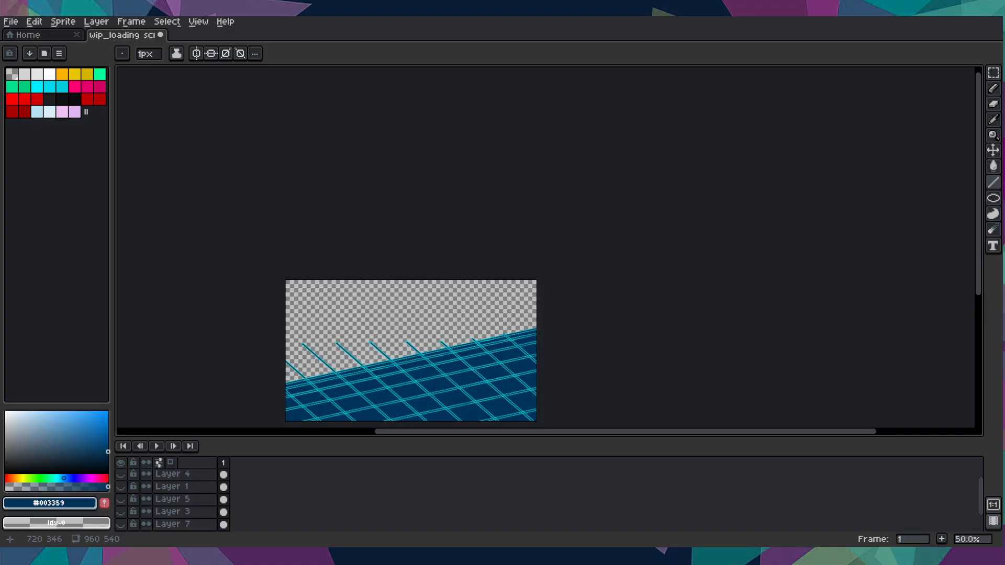
drag(472, 379, 496, 332)
key(F7)
click(121, 464)
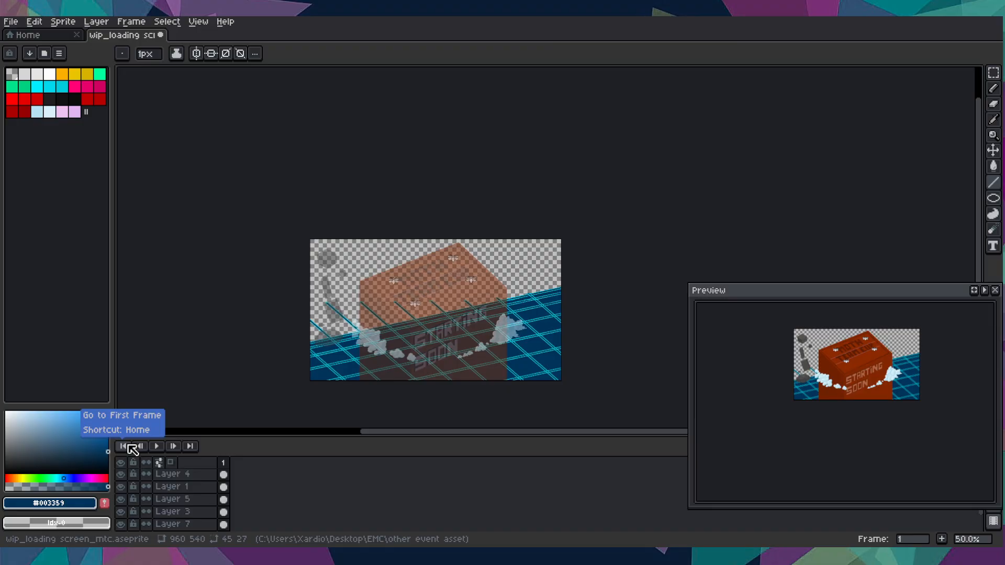
- Add a new layer and move it beneath Layer 6, at the very bottom of the layer stack
scroll(157, 516, down, 2)
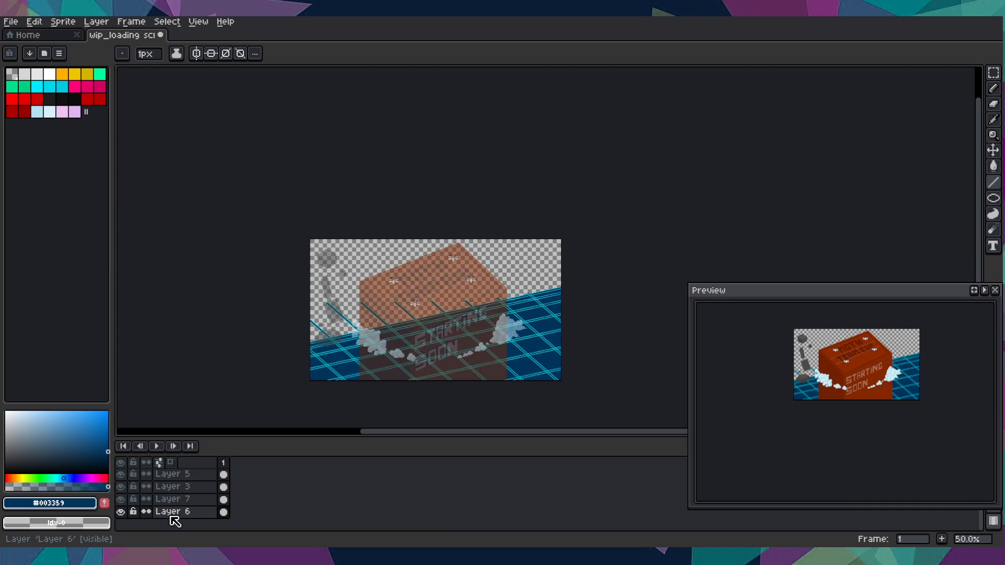
right_click(175, 520)
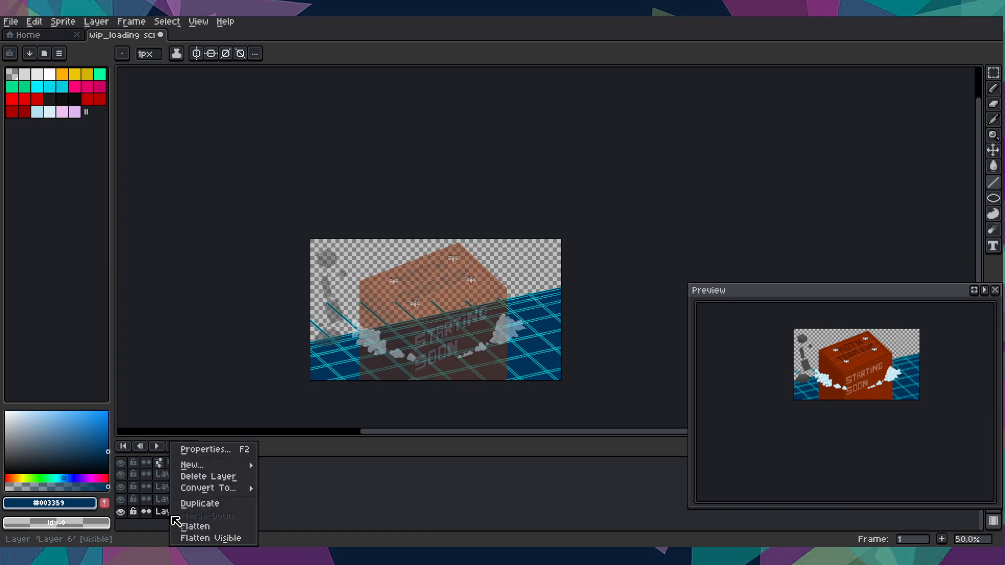
click(283, 465)
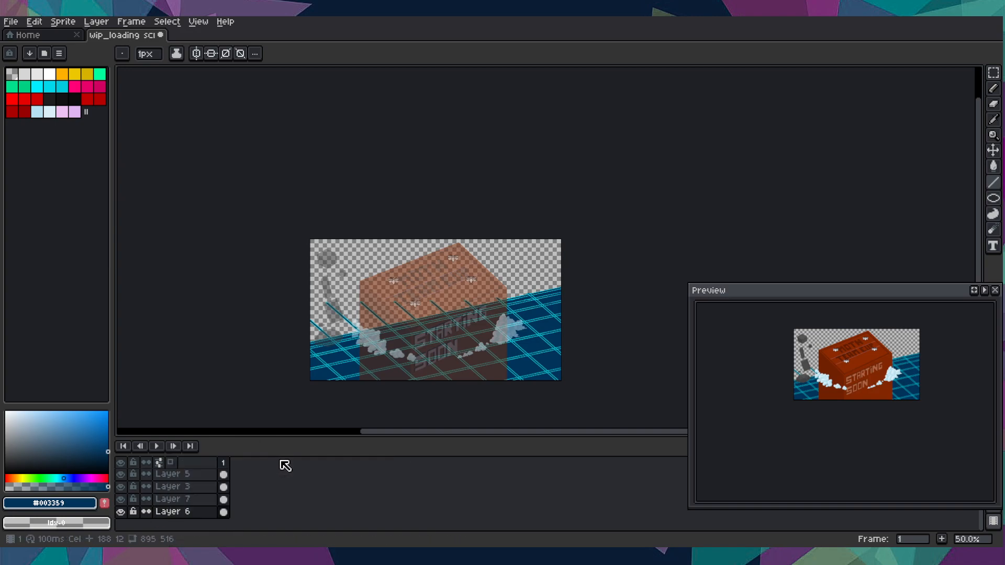
right_click(189, 512)
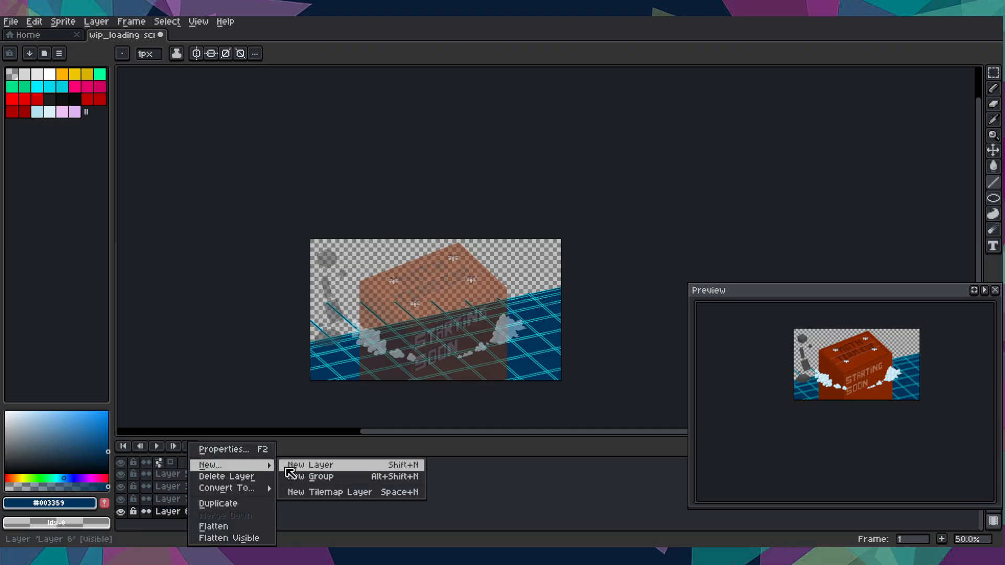
click(287, 467)
scroll(203, 515, down, 1)
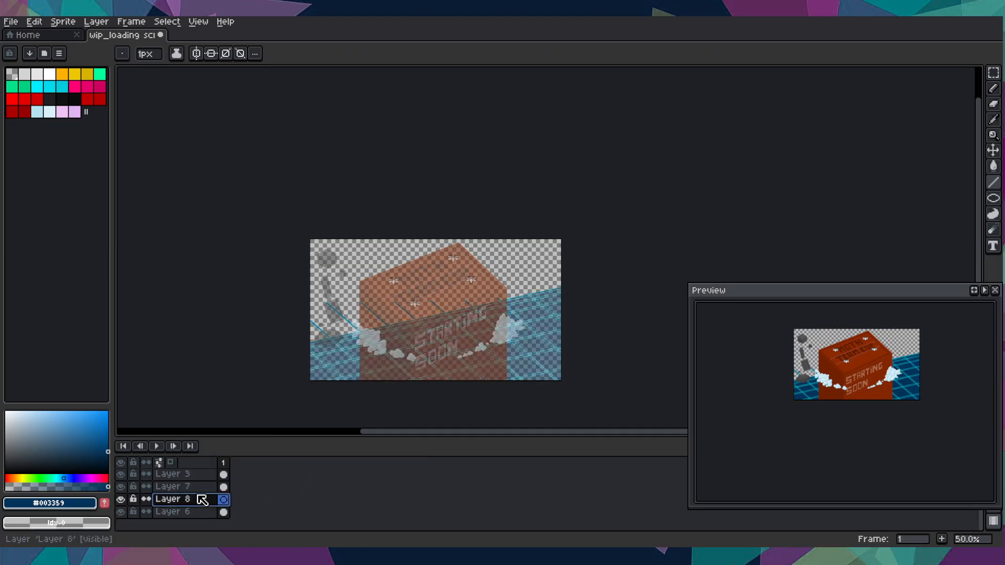
mouse_move(212, 508)
mouse_down()
mouse_move(220, 540)
mouse_move(216, 524)
mouse_up()
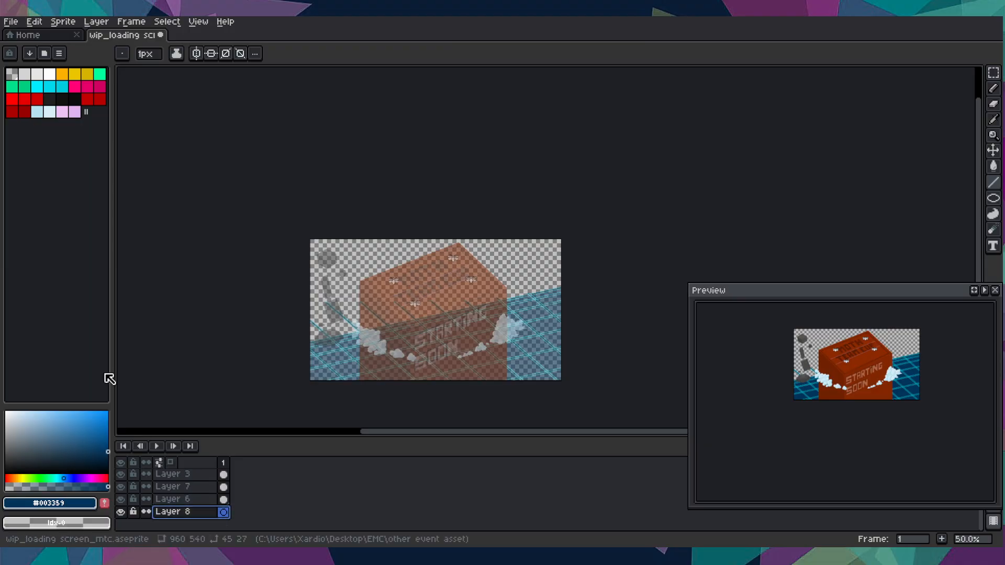
- Open the background image bg_mtc.png from the recent files
click(39, 34)
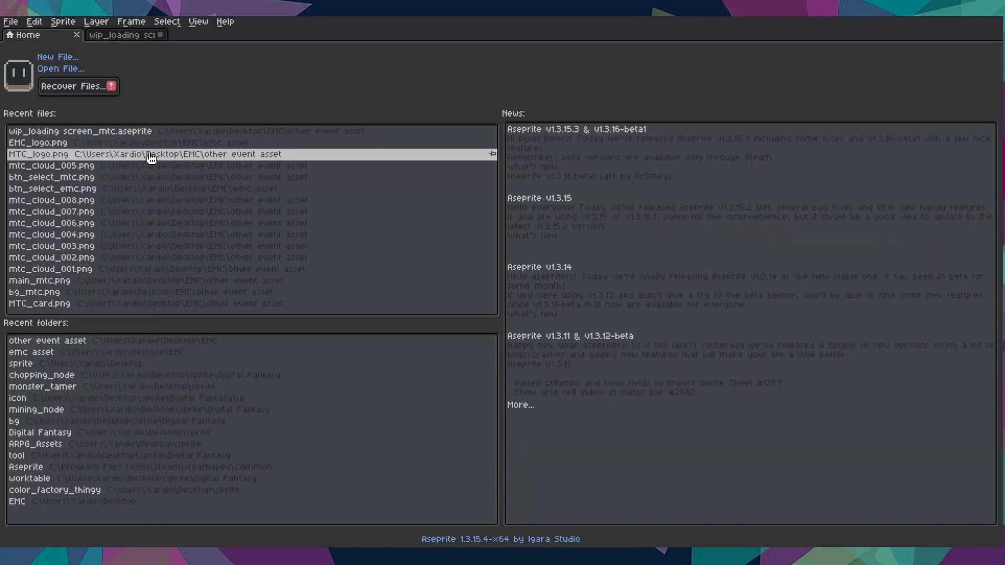
click(110, 293)
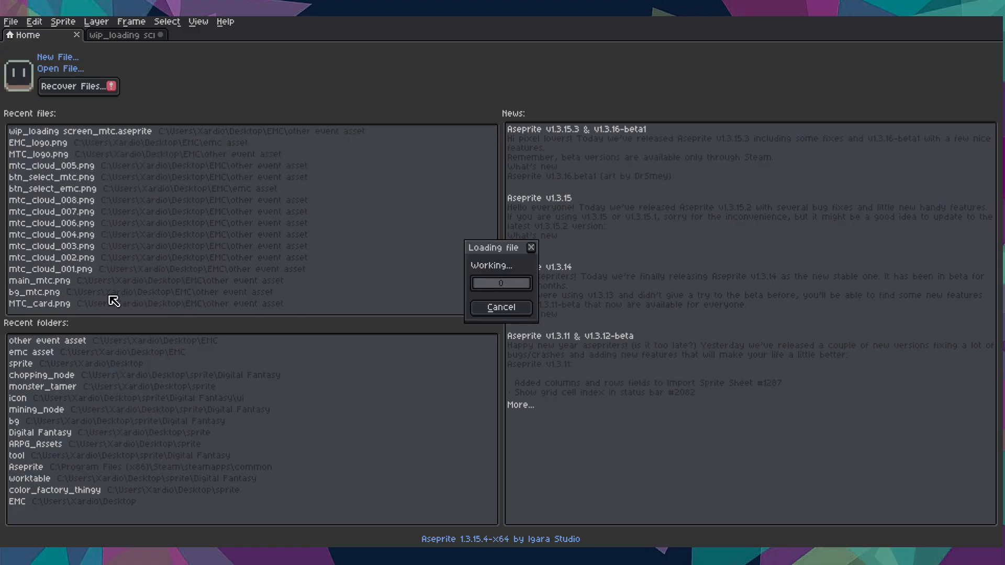
drag(233, 289, 209, 287)
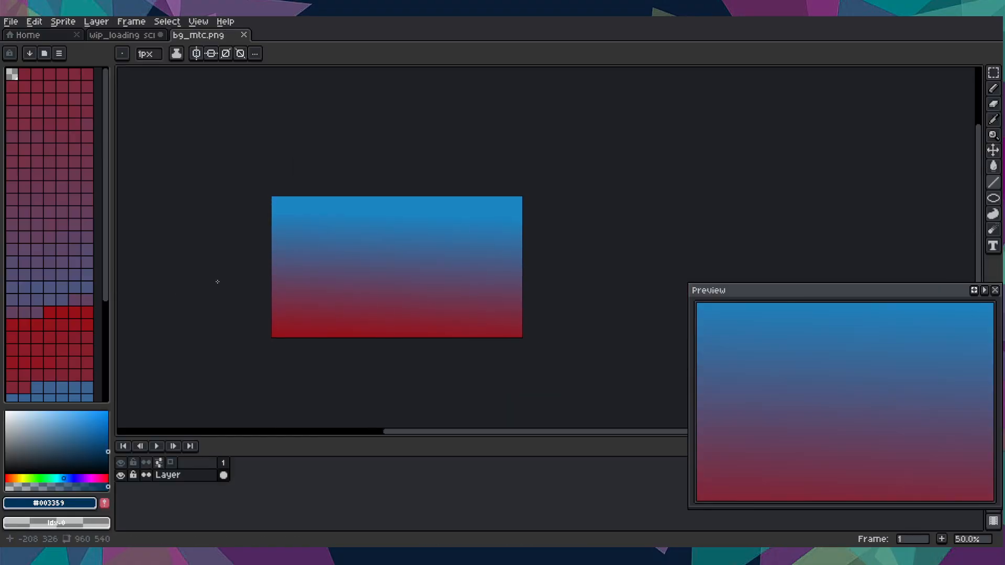
- Copy the entire bg_mtc.png gradient and paste it onto Layer 8 of the wip_loading screen_mtc sprite as the background
key(m)
key(ctrl+a)
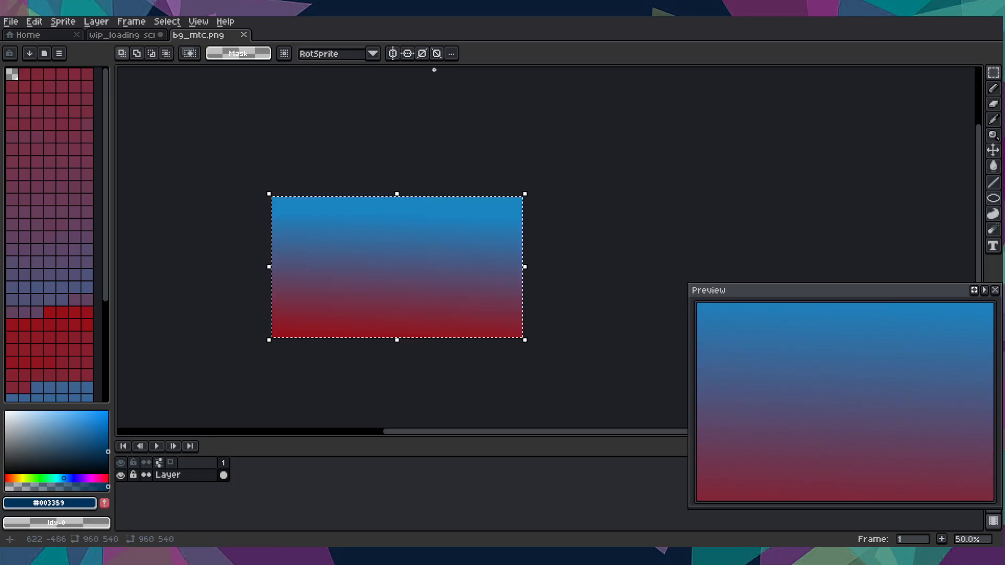
click(140, 39)
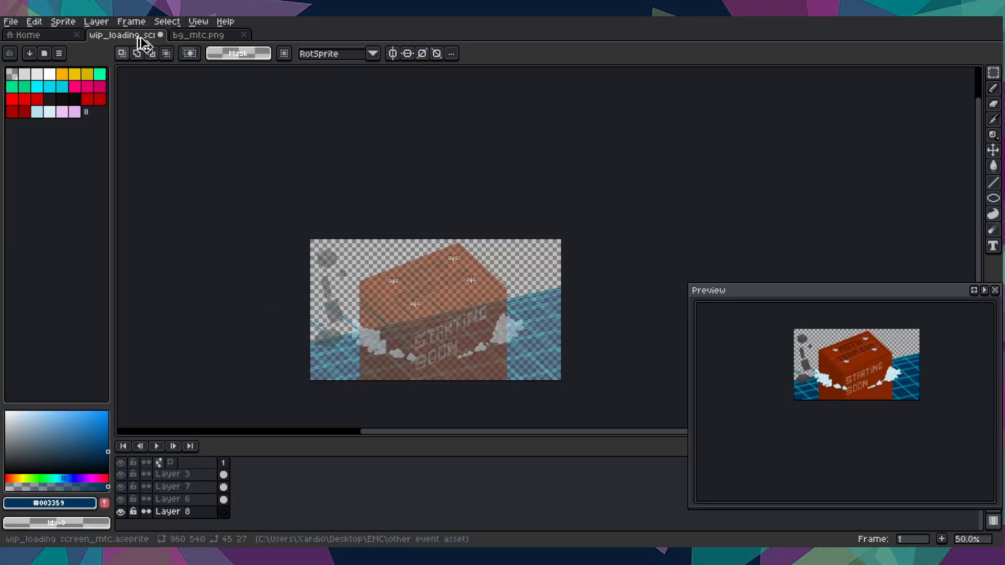
key(ctrl+v)
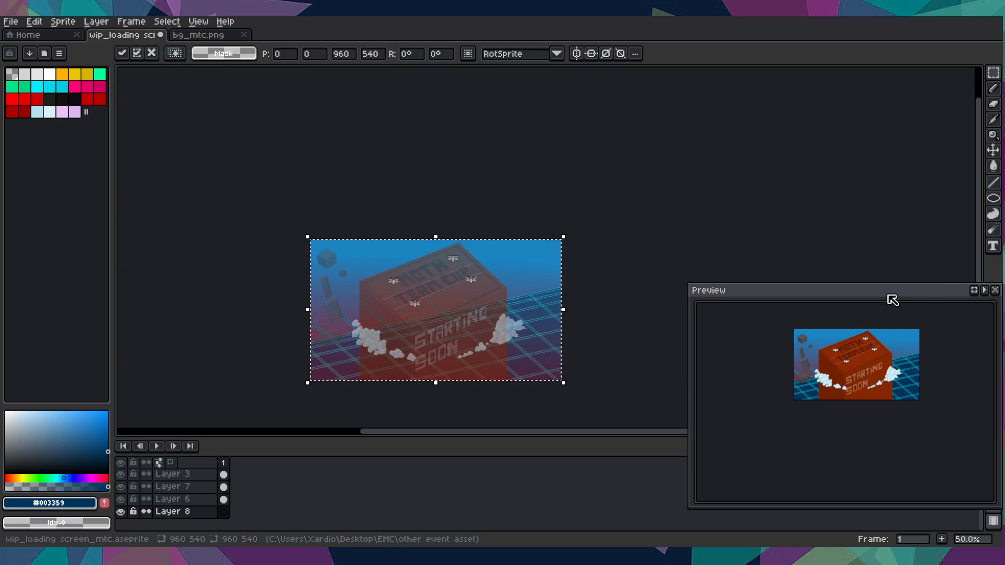
scroll(841, 350, up, 5)
scroll(841, 349, down, 3)
scroll(841, 349, down, 2)
drag(817, 350, 752, 356)
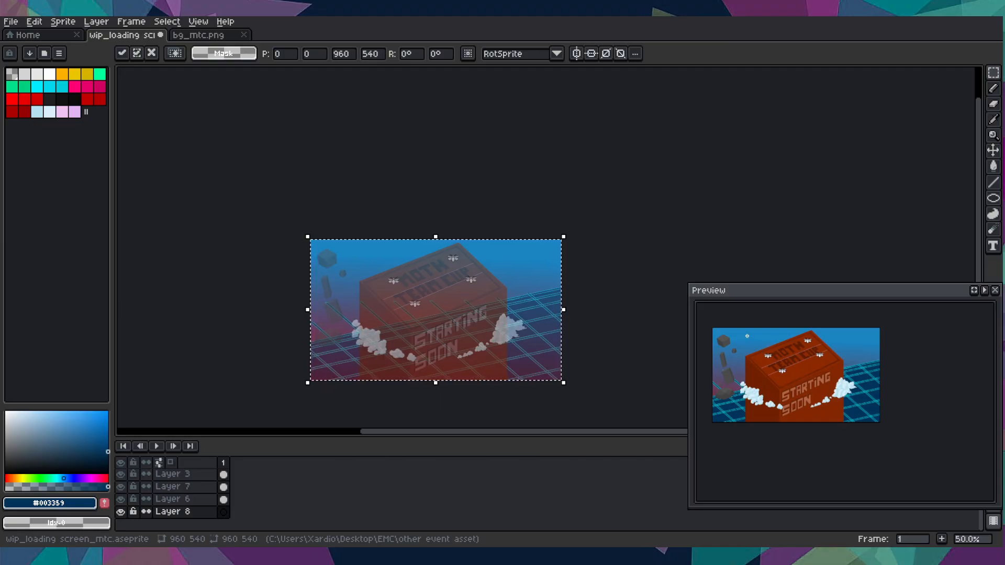
click(340, 398)
drag(340, 399, 349, 384)
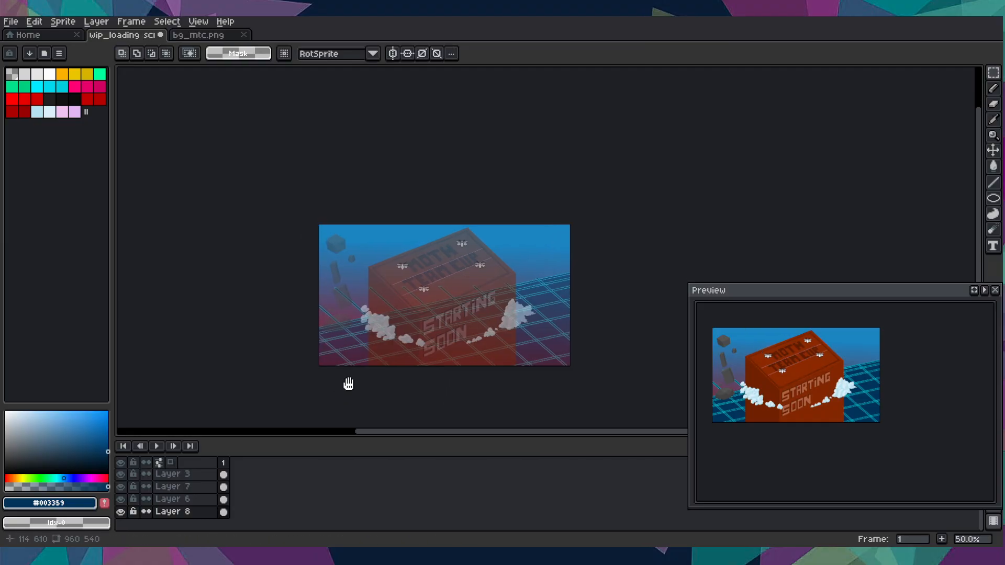
scroll(777, 396, up, 2)
scroll(777, 396, down, 2)
drag(777, 396, 820, 383)
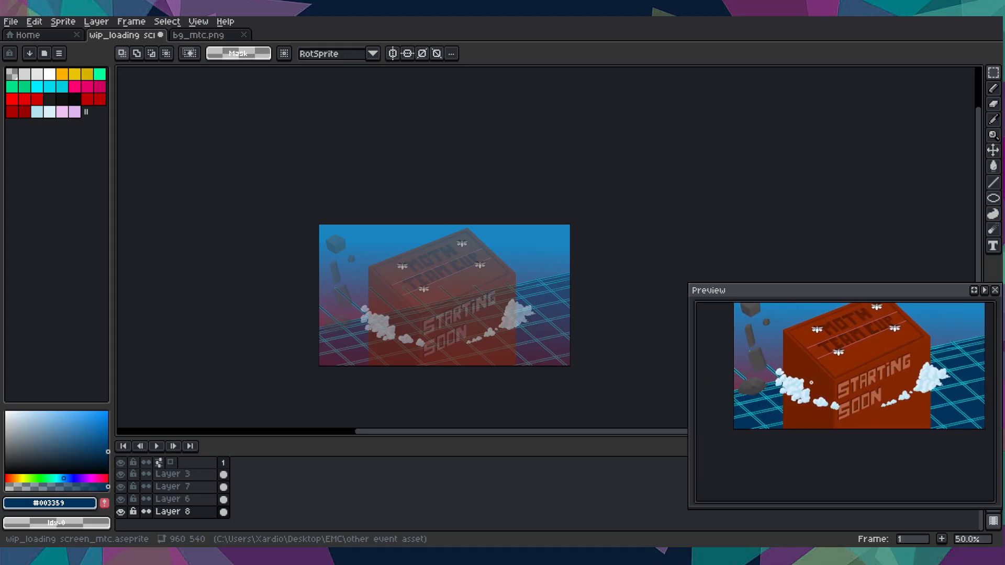
scroll(812, 383, down, 1)
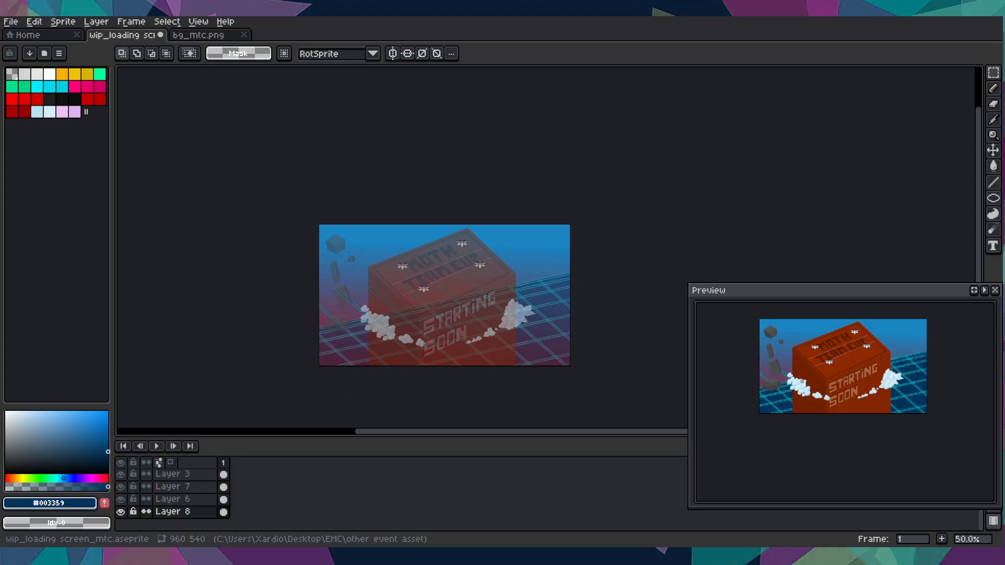
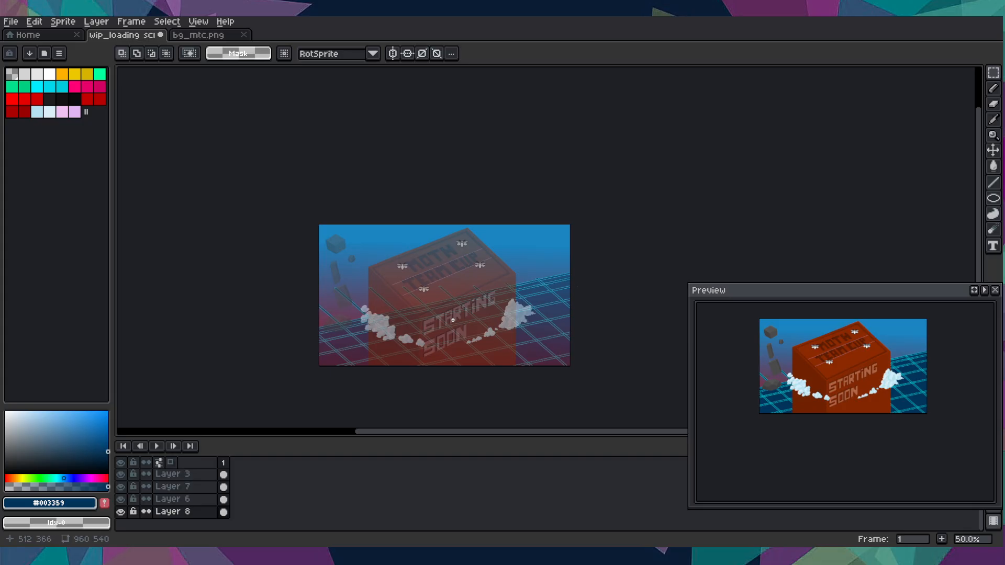
- Try filling the narrow side face of the large tilted floating block on Layer 7 with #6F2100 sampled from the box's dark side
click(191, 500)
click(184, 491)
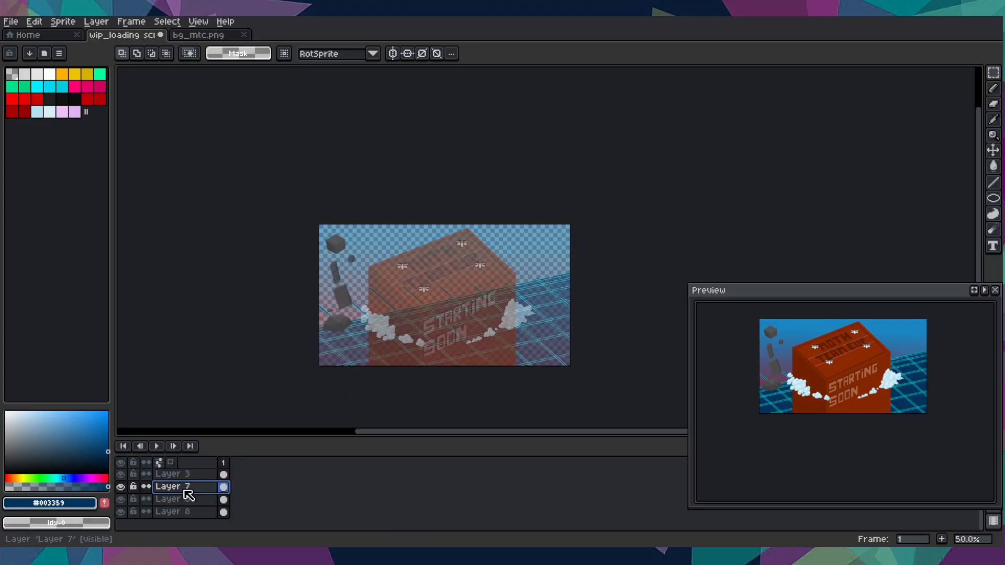
click(190, 499)
click(192, 488)
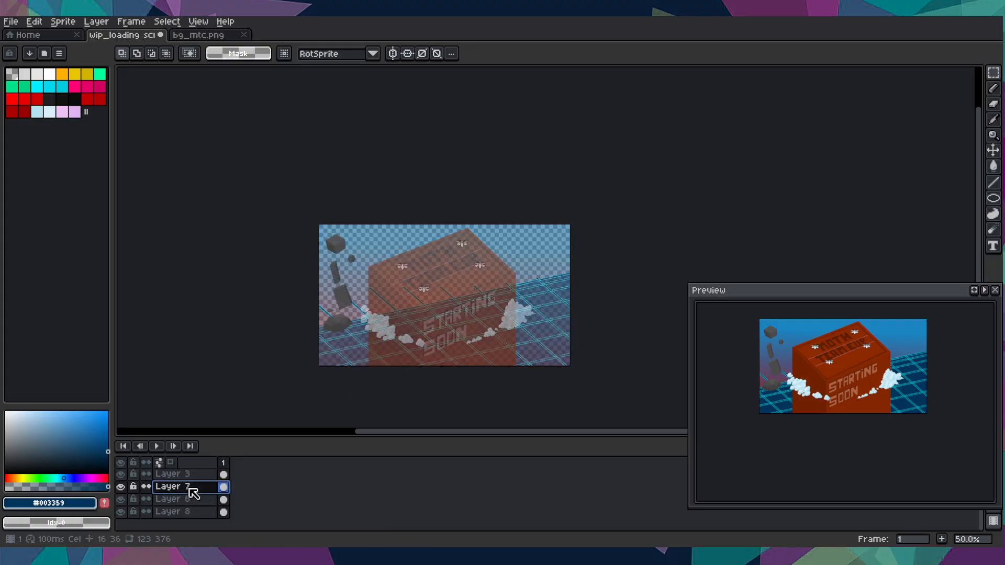
scroll(288, 292, up, 2)
drag(314, 262, 279, 158)
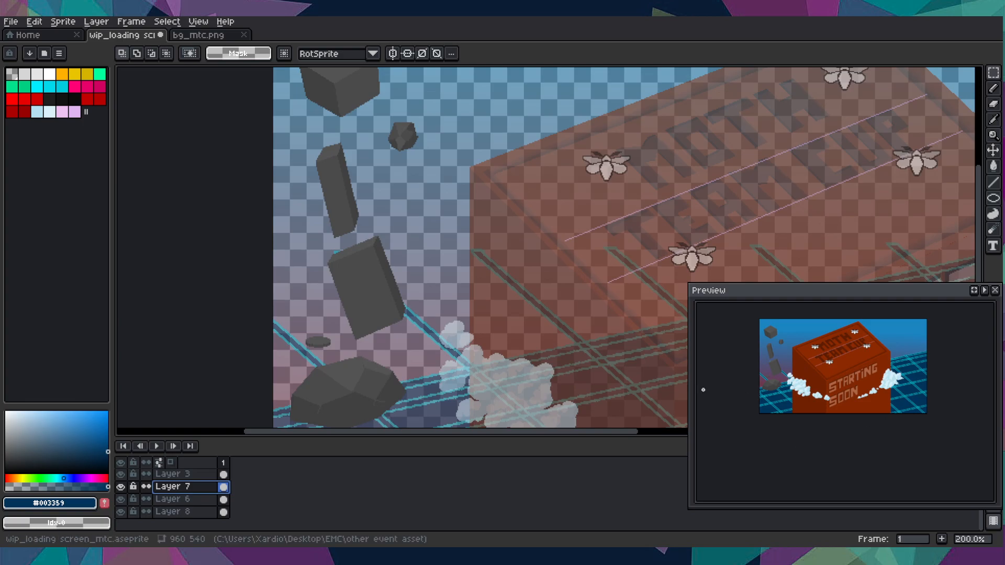
scroll(180, 503, up, 1)
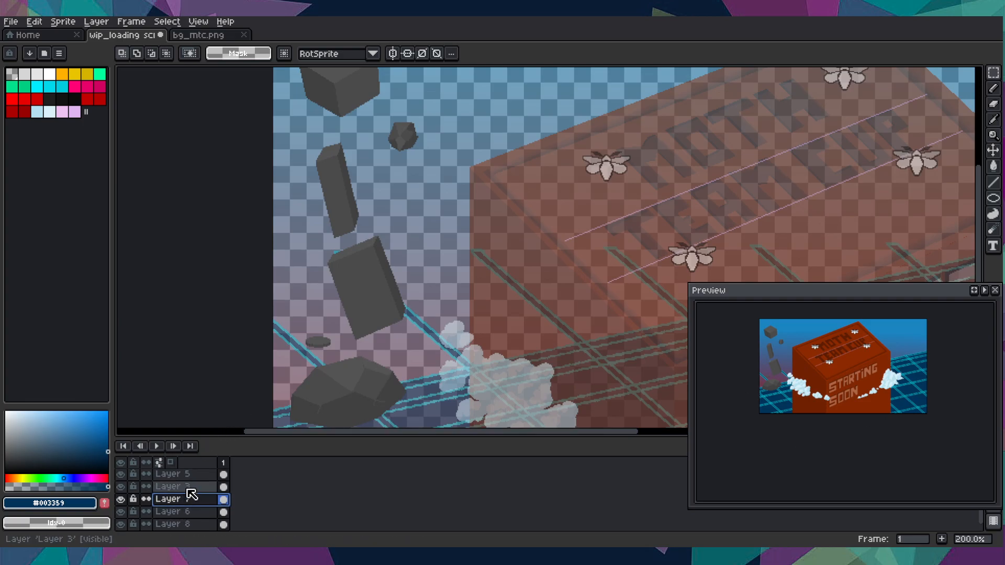
click(188, 487)
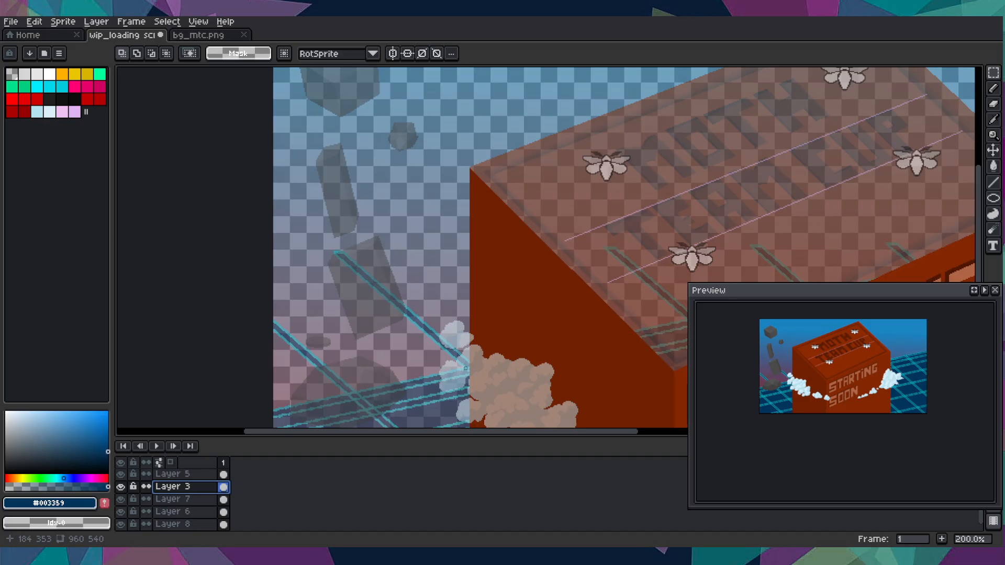
key(i)
click(516, 313)
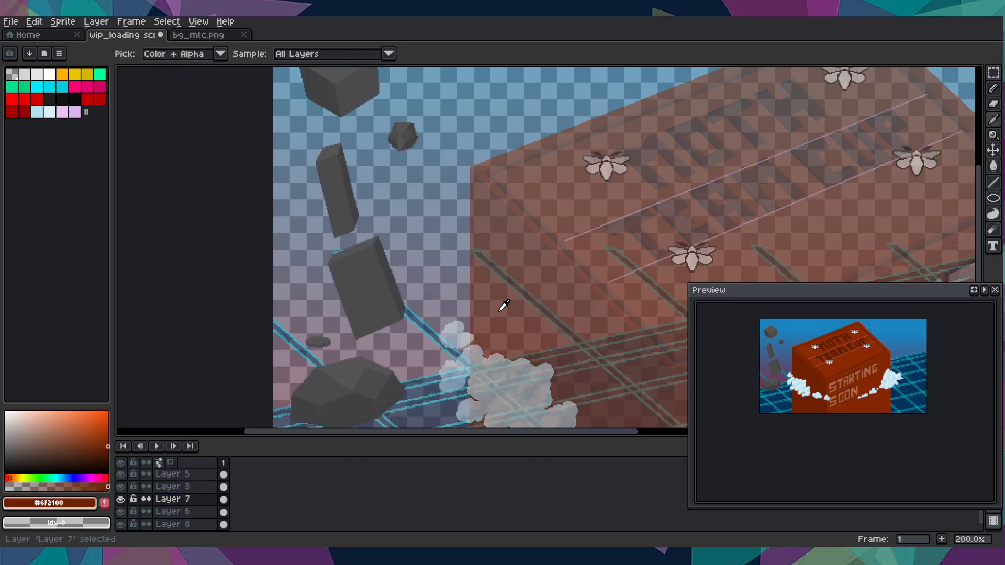
scroll(365, 270, up, 3)
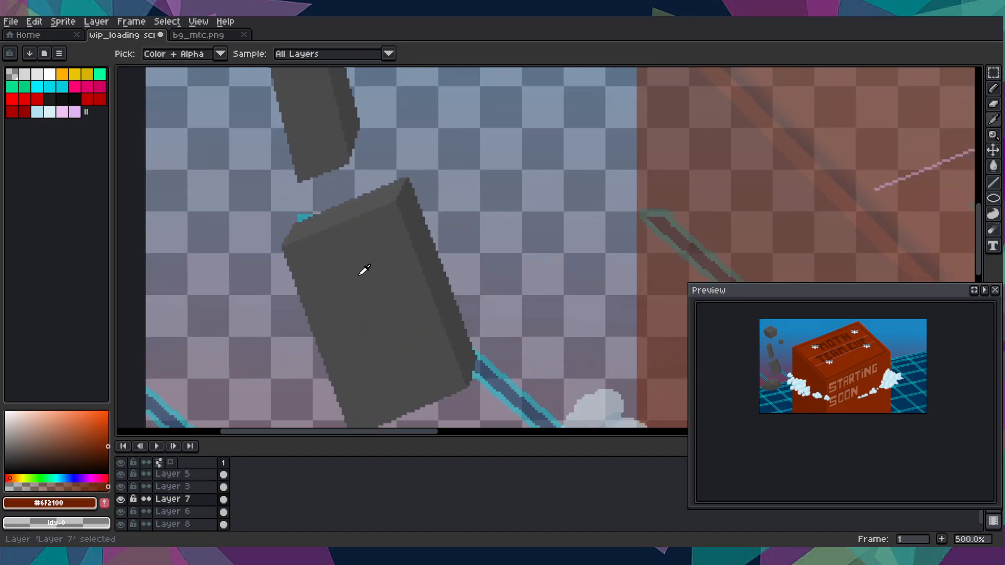
key(g)
click(432, 272)
scroll(432, 272, down, 2)
- Try filling the front face of the tilted block on Layer 7 with #822700 sampled from the box's front on Layer 3
key(alt+Down)
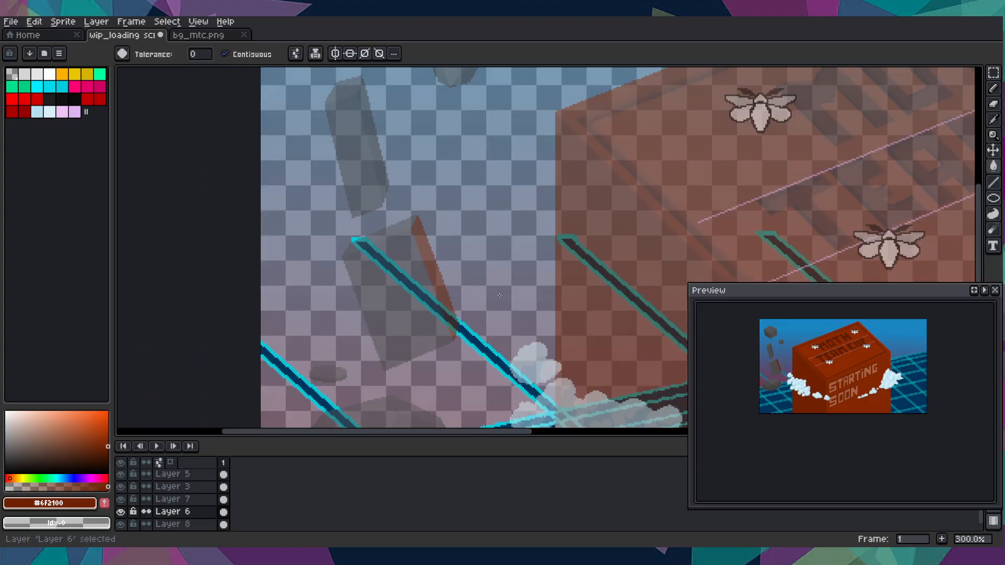
scroll(500, 295, right, 5)
key(alt+Up)
key(alt+Up)
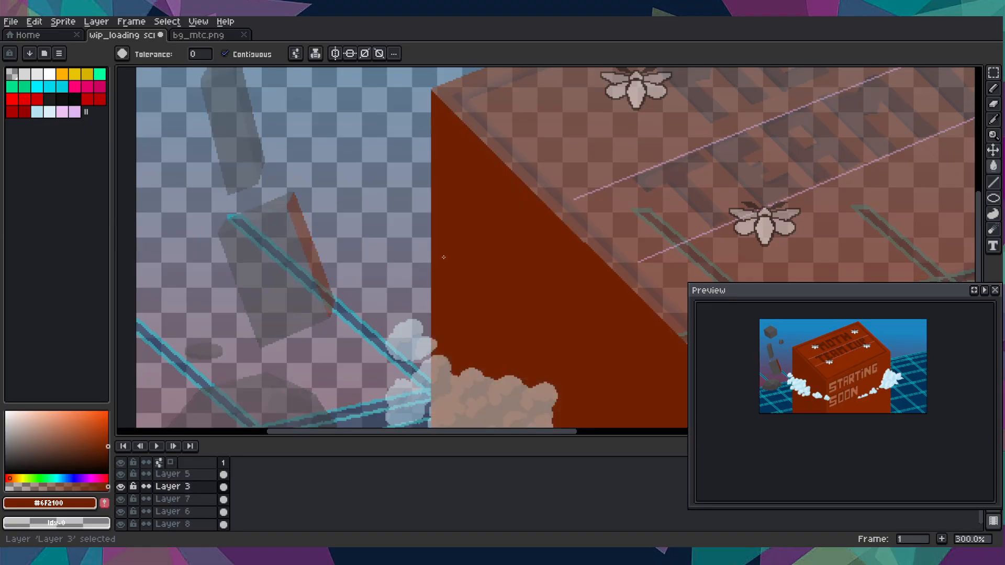
drag(446, 258, 222, 150)
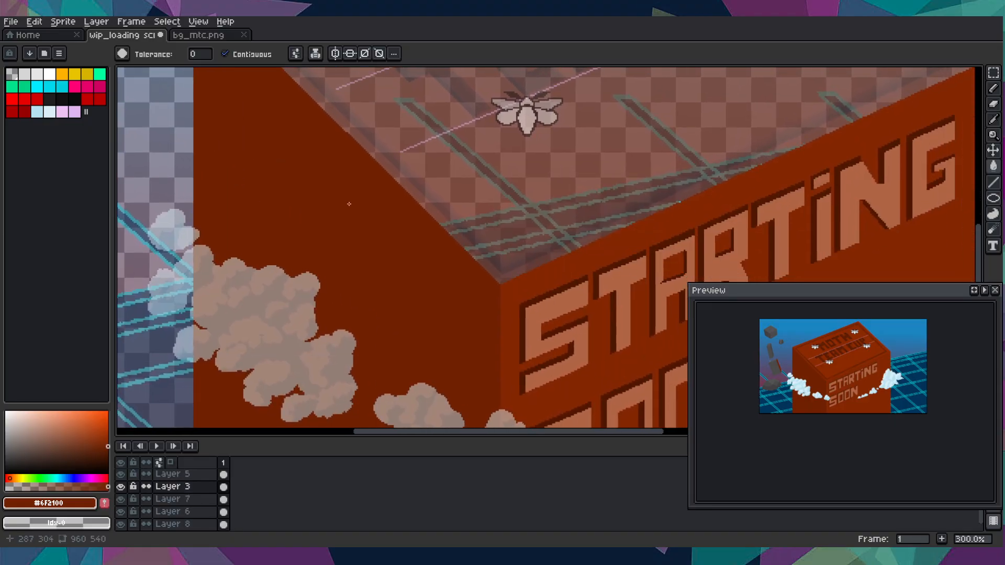
key(i)
click(575, 390)
drag(259, 275, 696, 364)
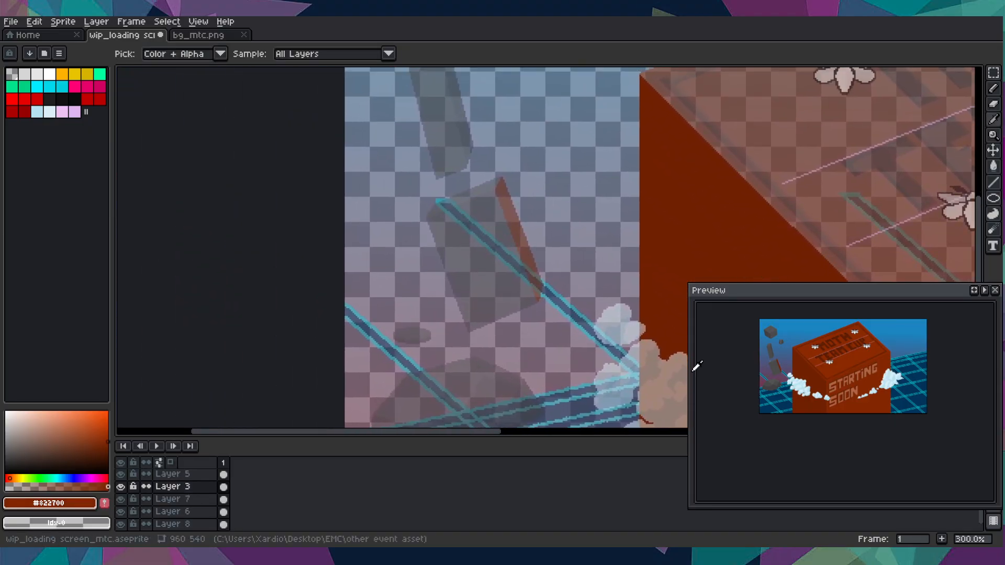
key(alt+Down)
scroll(499, 237, up, 2)
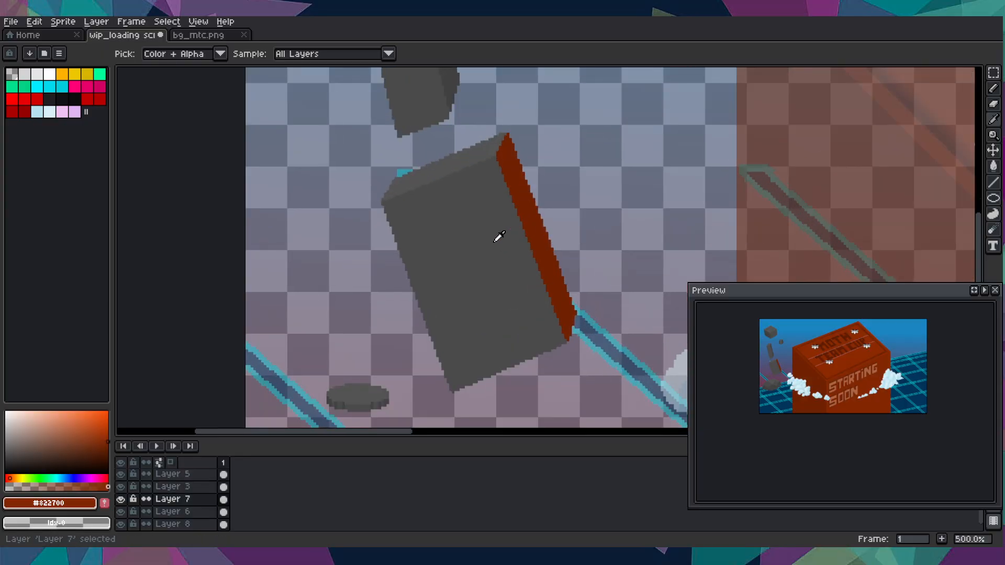
key(g)
click(490, 242)
scroll(489, 242, down, 1)
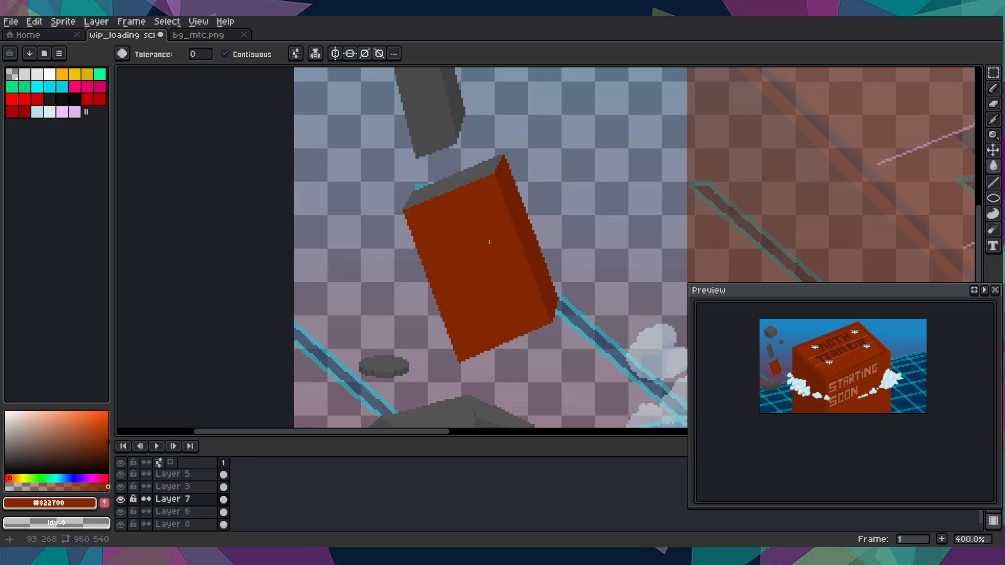
- Undo both red fills on the tilted floating block
key(v)
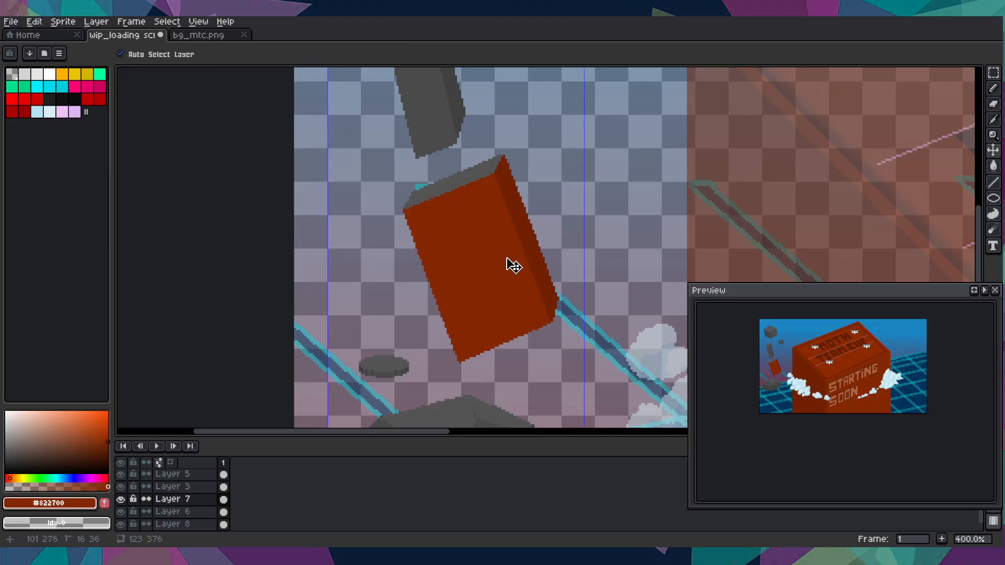
key(ctrl+z)
key(ctrl+z)
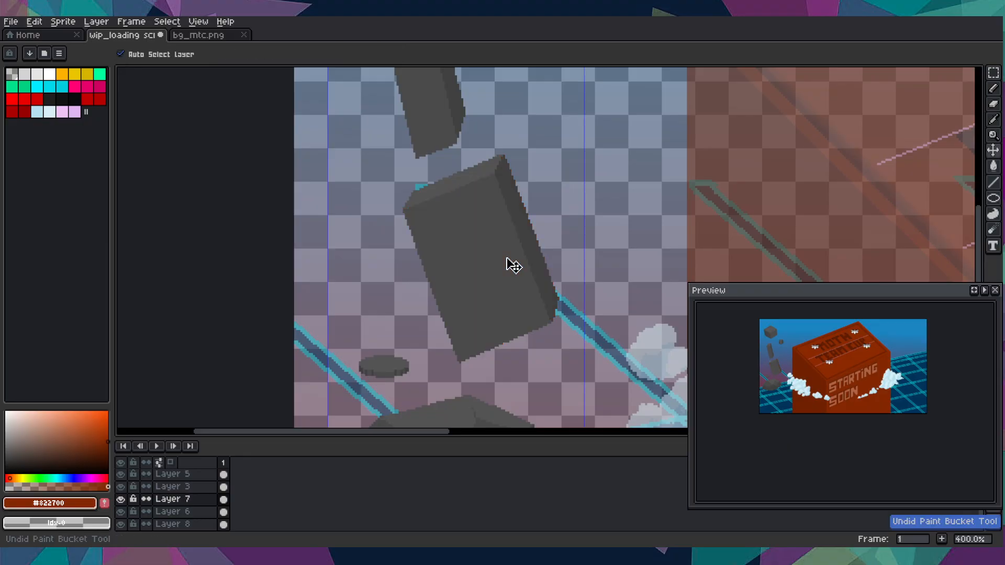
key(g)
scroll(511, 262, down, 3)
scroll(506, 258, up, 3)
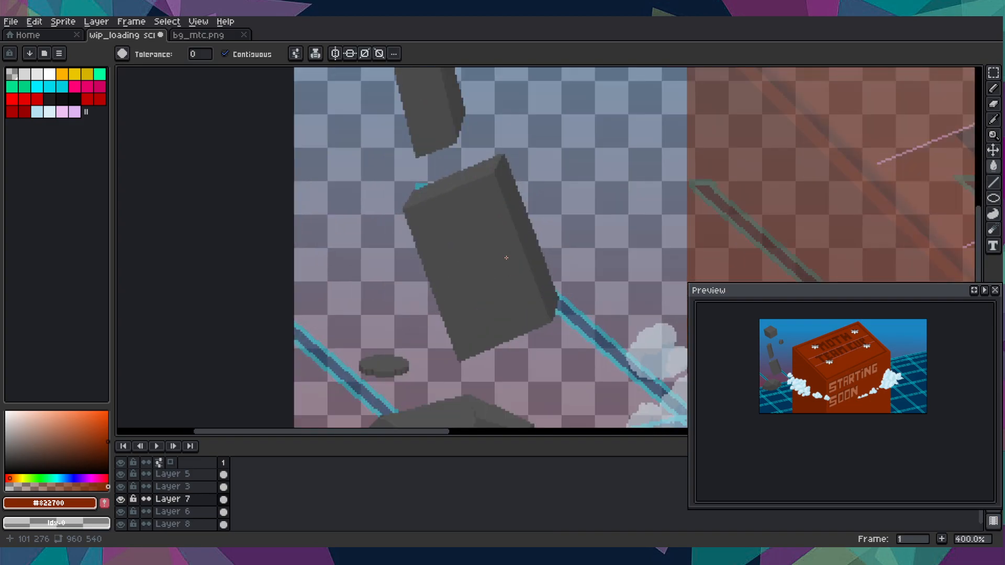
- Fill the tilted block's top face with neutral gray at 54% value and its front face with neutral gray at 45% value
scroll(506, 258, up, 2)
key(i)
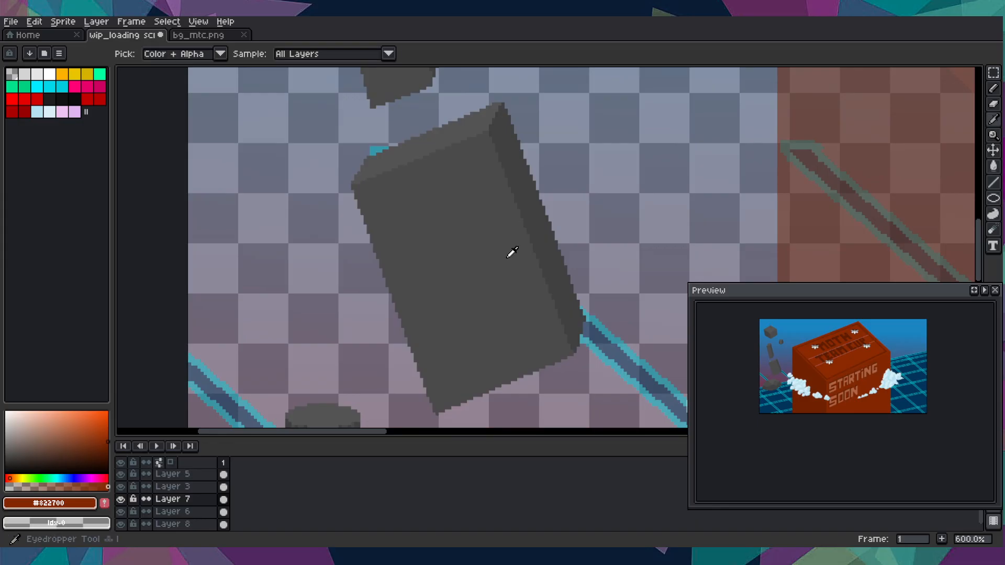
click(492, 253)
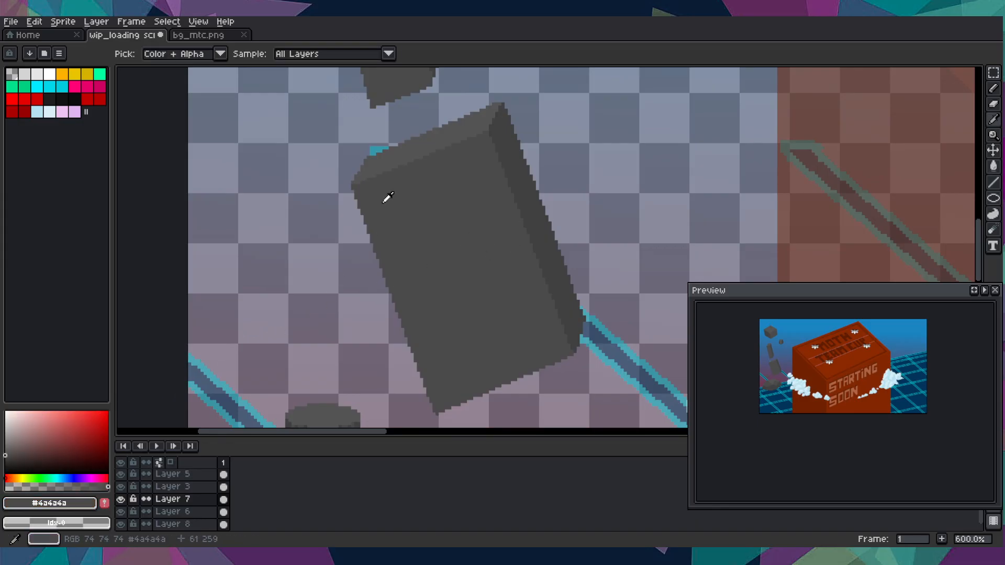
click(413, 147)
click(5, 437)
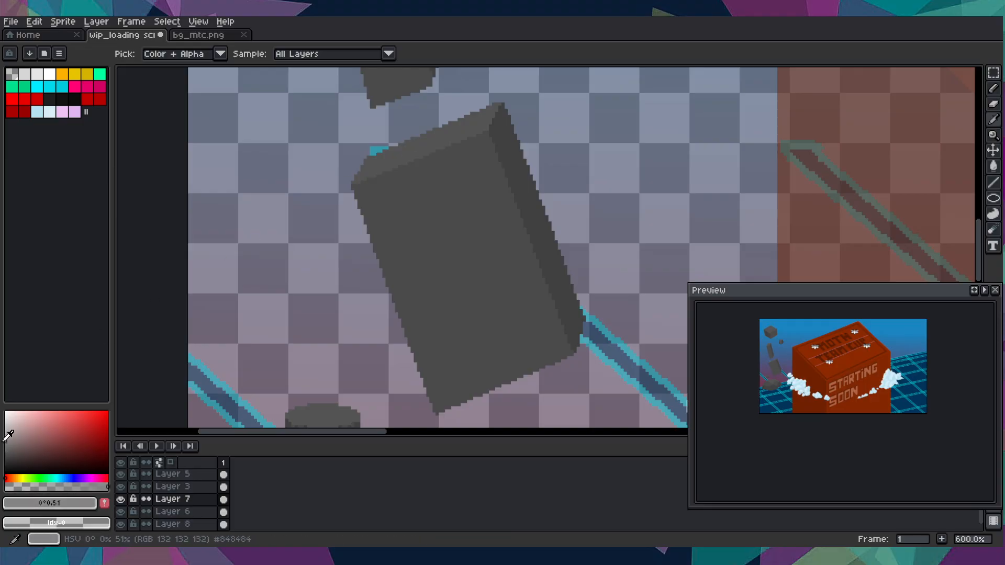
key(g)
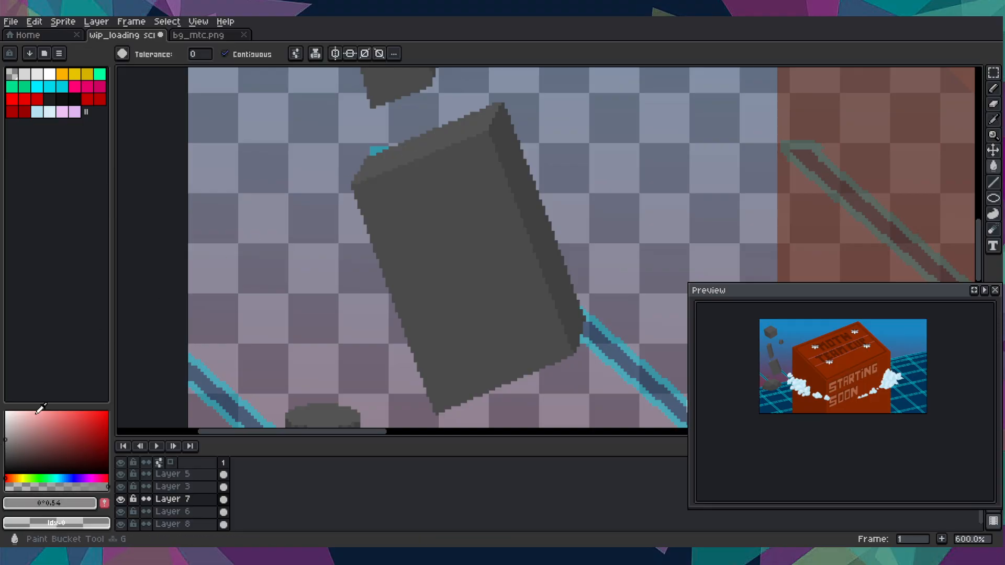
click(393, 151)
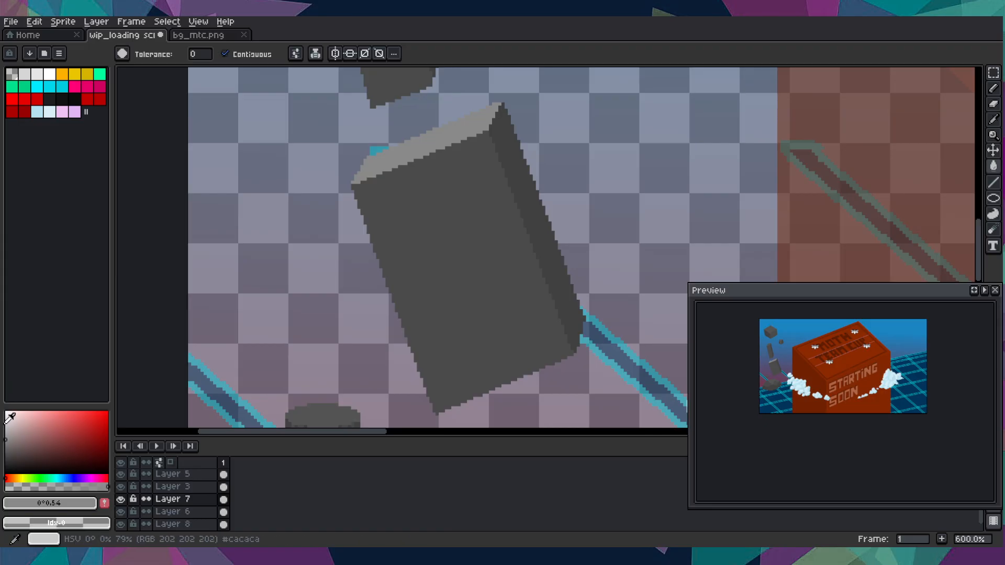
click(6, 445)
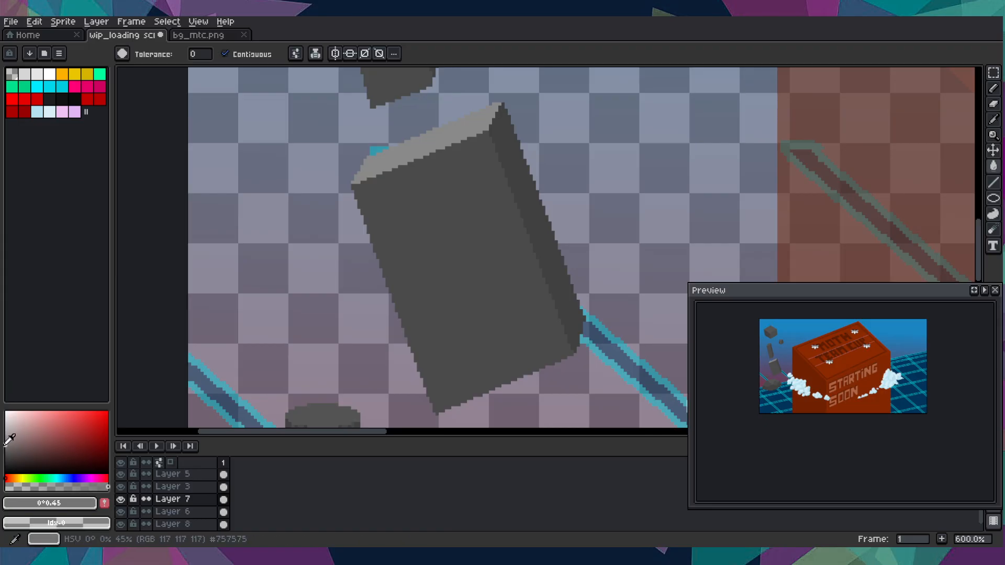
click(398, 266)
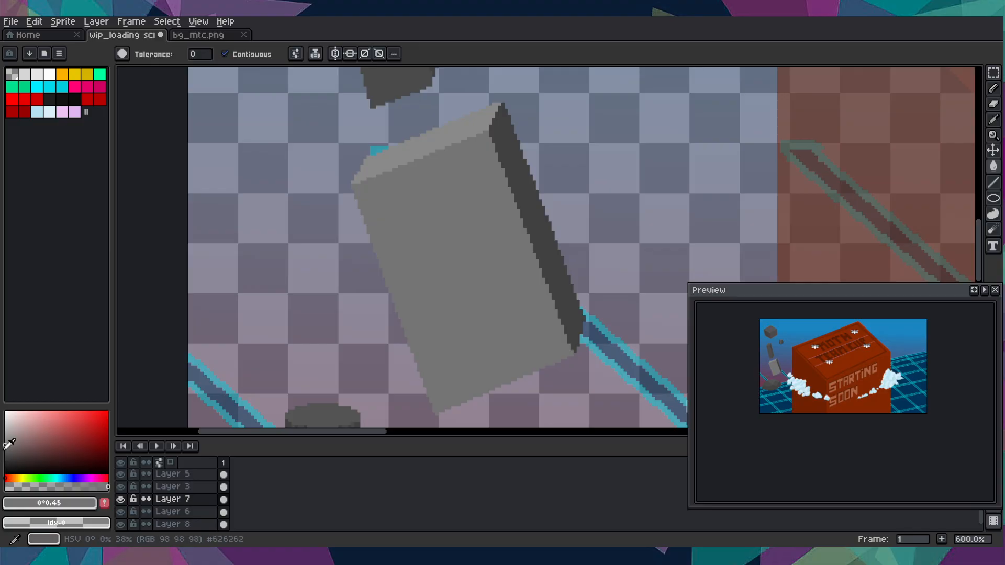
- Fill the tilted block's narrow side face with a darker neutral gray at 35% value
click(6, 448)
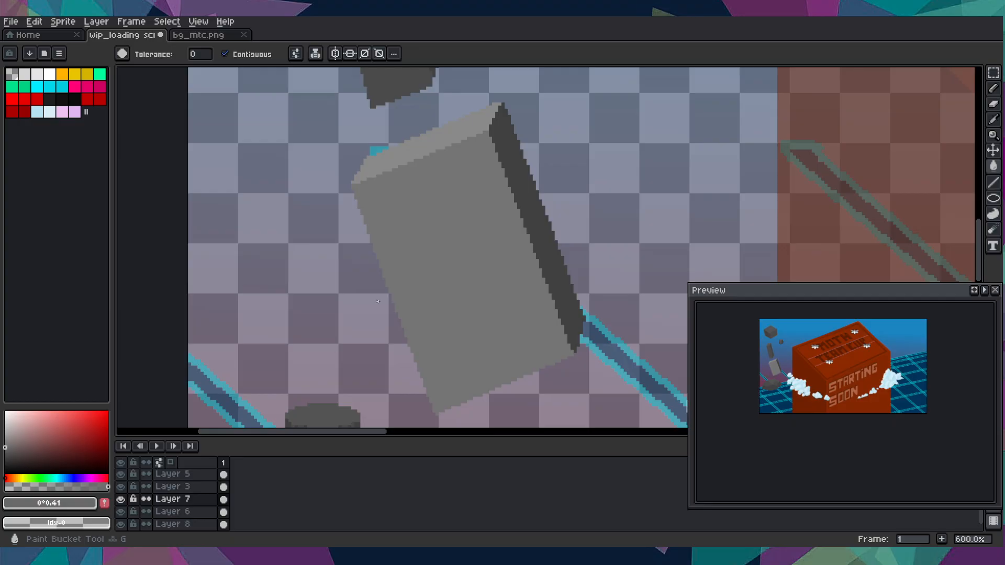
click(532, 205)
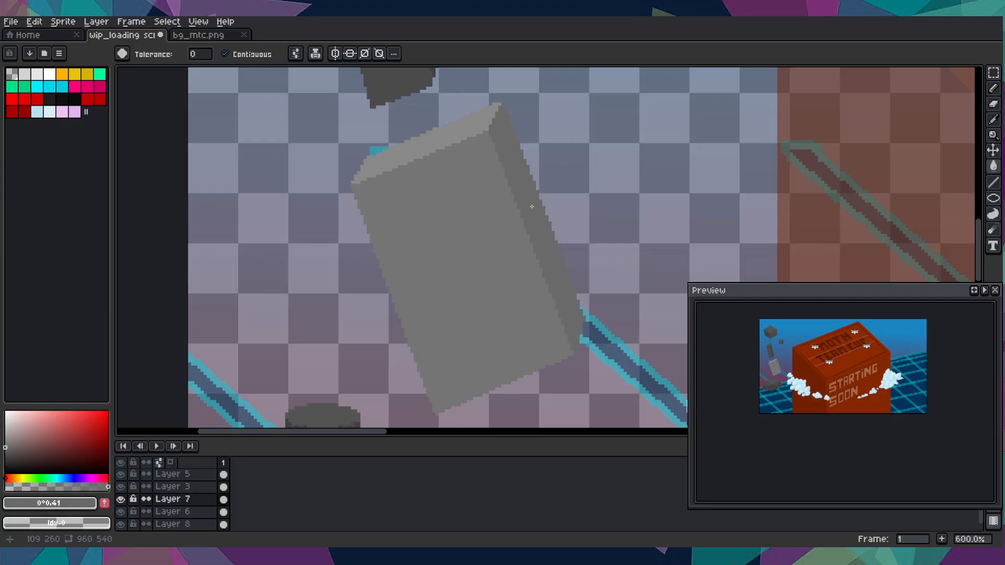
click(6, 450)
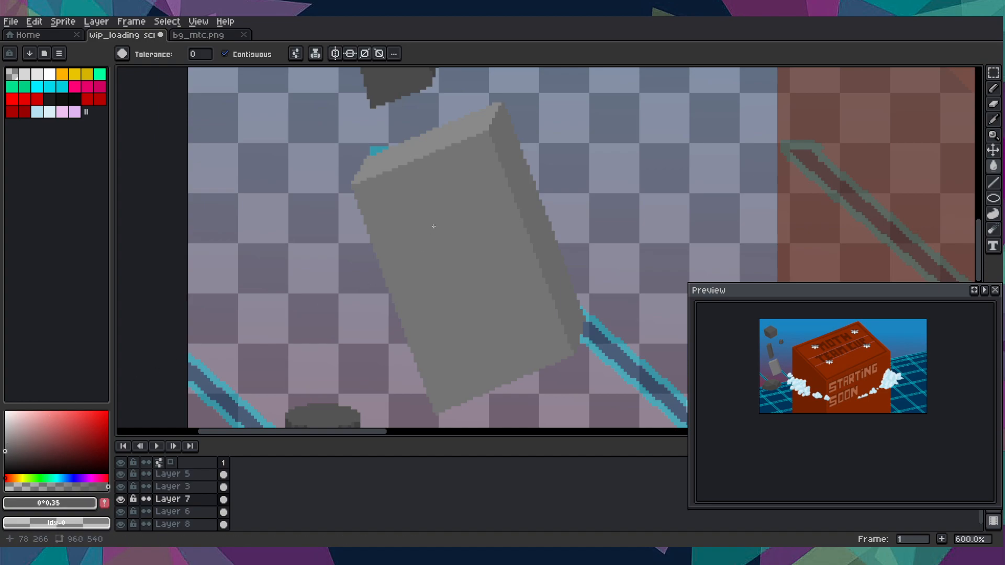
click(538, 231)
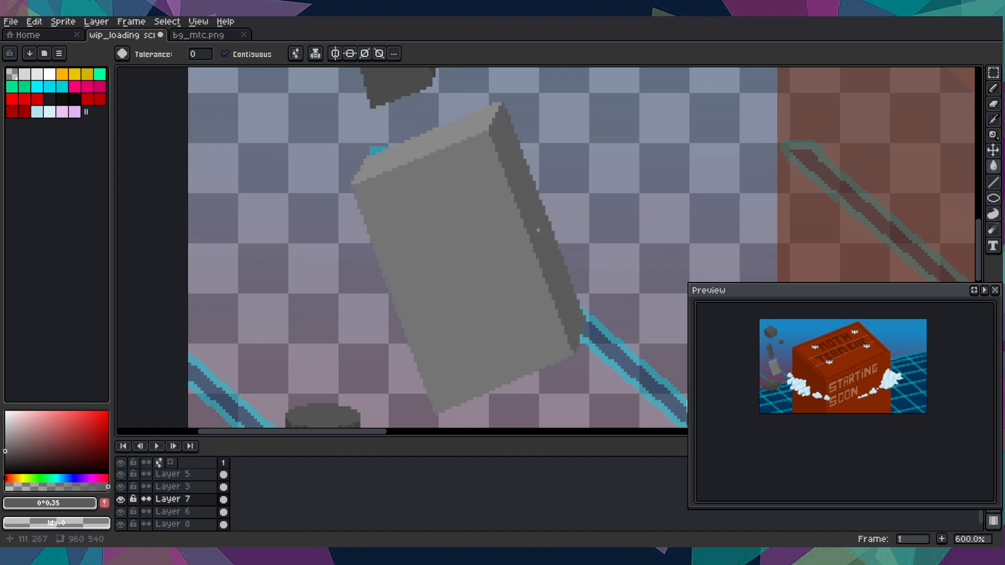
- Refill the tilted block's narrow side face with neutral gray at 25% value and its front face with neutral gray at 40% value
click(6, 454)
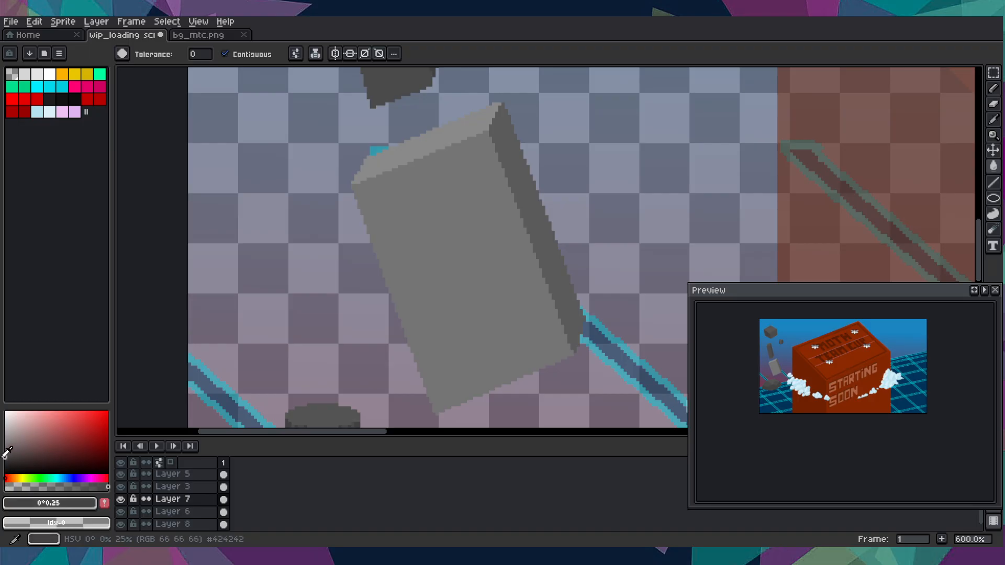
click(546, 254)
click(5, 454)
click(5, 449)
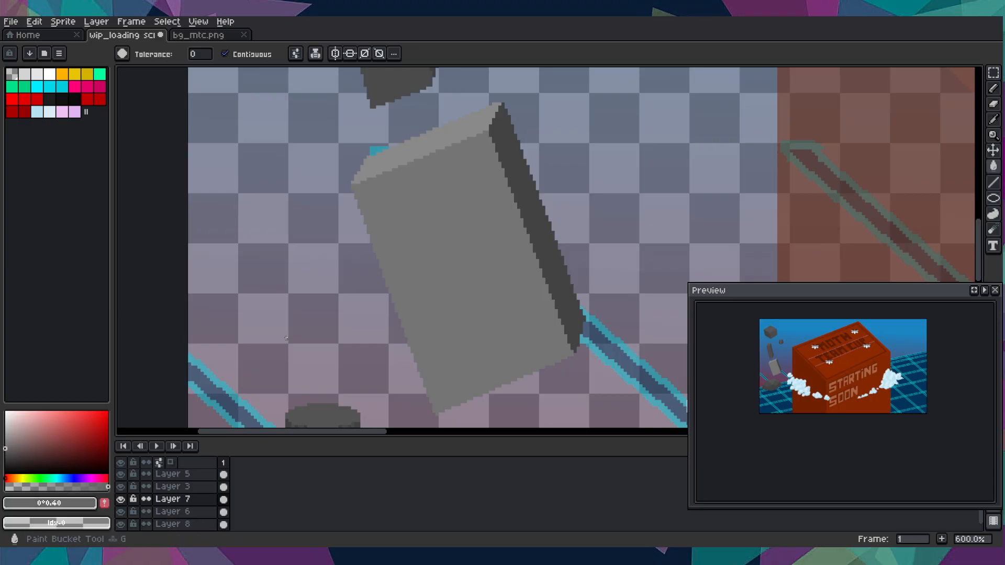
click(415, 236)
scroll(420, 249, down, 2)
scroll(421, 249, down, 3)
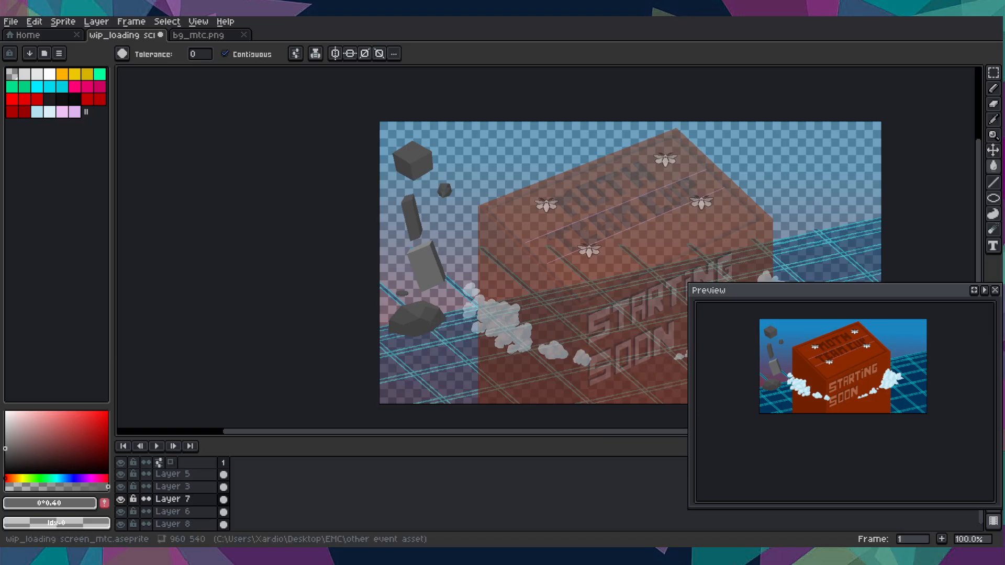
scroll(416, 201, up, 2)
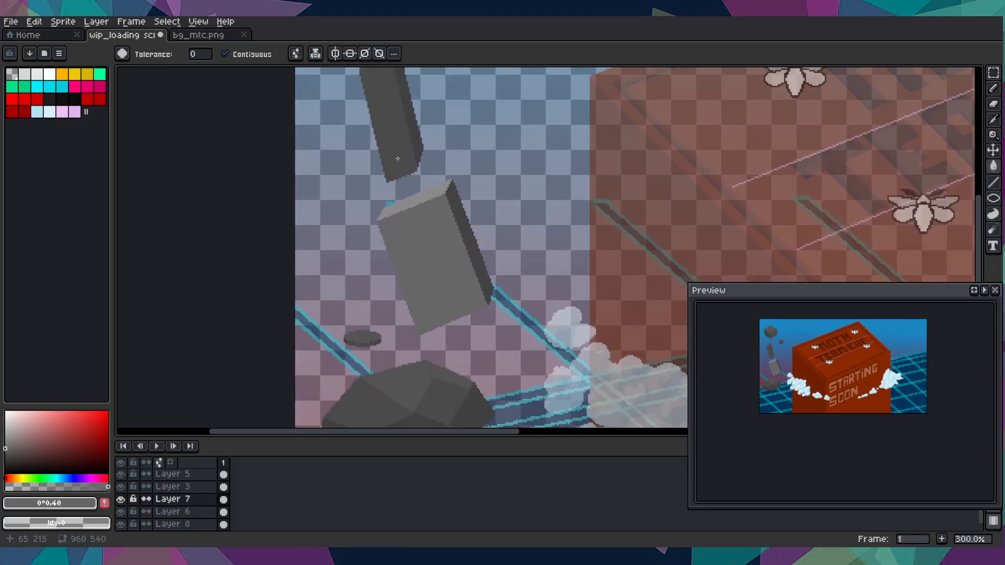
- Sample the dark side-face grays of the tilted block and the narrow block above it to compare their shades
drag(415, 201, 426, 294)
scroll(428, 265, up, 1)
key(i)
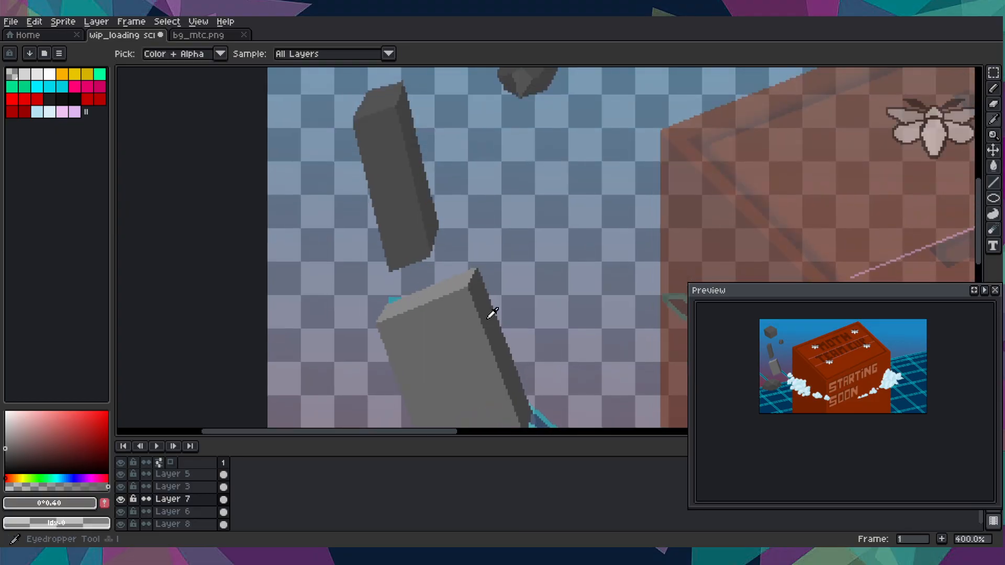
click(496, 317)
key(g)
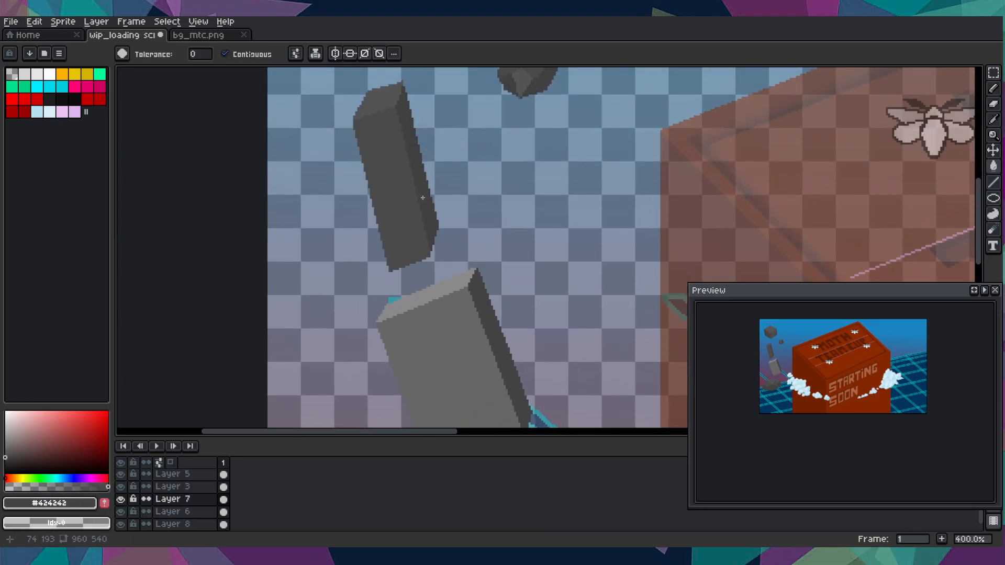
mouse_move(433, 194)
mouse_down()
mouse_move(442, 268)
mouse_move(444, 213)
mouse_up()
key(i)
click(536, 149)
key(g)
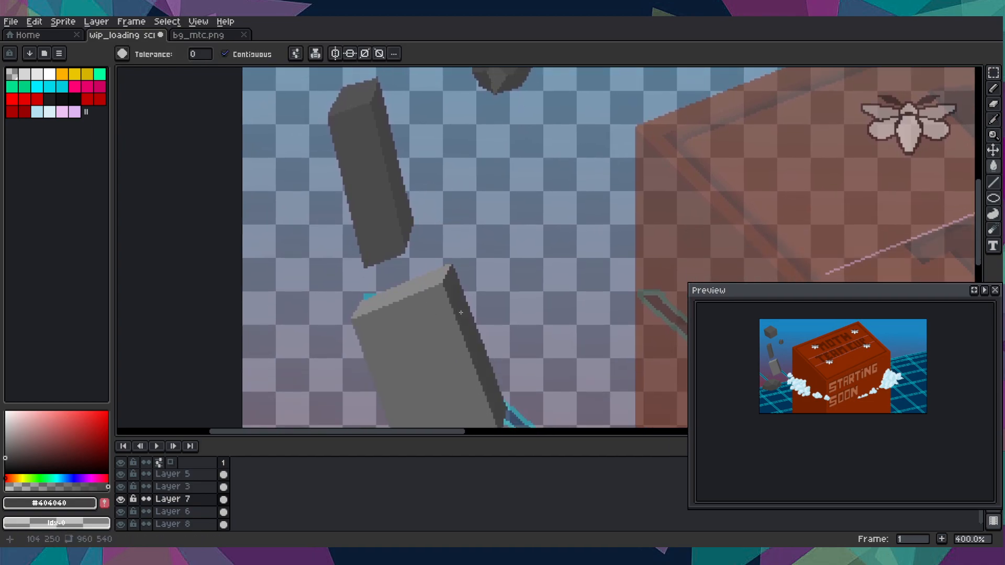
mouse_move(445, 314)
mouse_down()
mouse_move(470, 314)
mouse_move(443, 382)
mouse_up()
- Fill the narrow block's front face with #666666 and its top face with #8a8a8a, both sampled from the tilted block
key(i)
click(421, 310)
key(g)
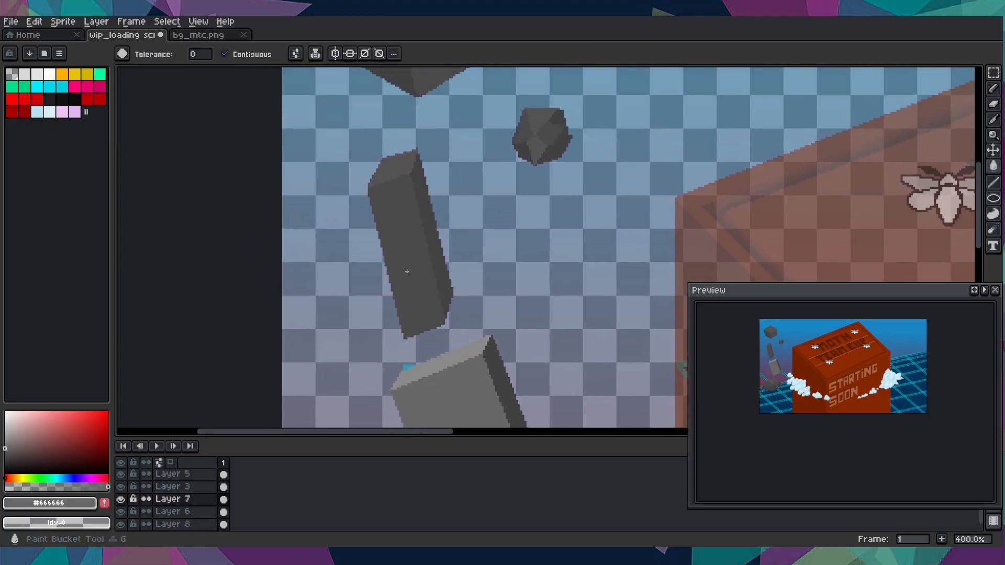
click(408, 273)
drag(440, 328, 439, 287)
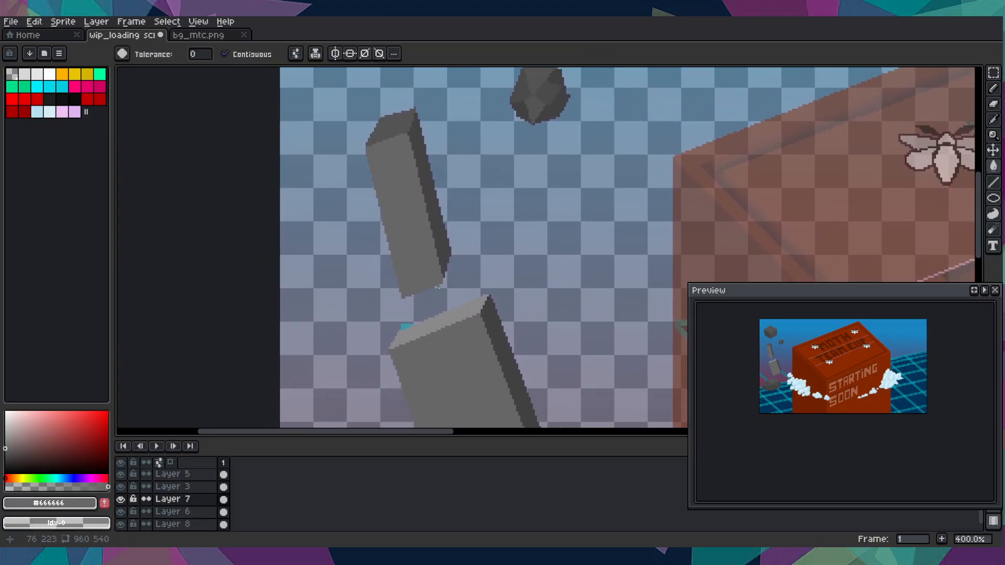
key(i)
click(454, 315)
drag(539, 231, 549, 301)
key(g)
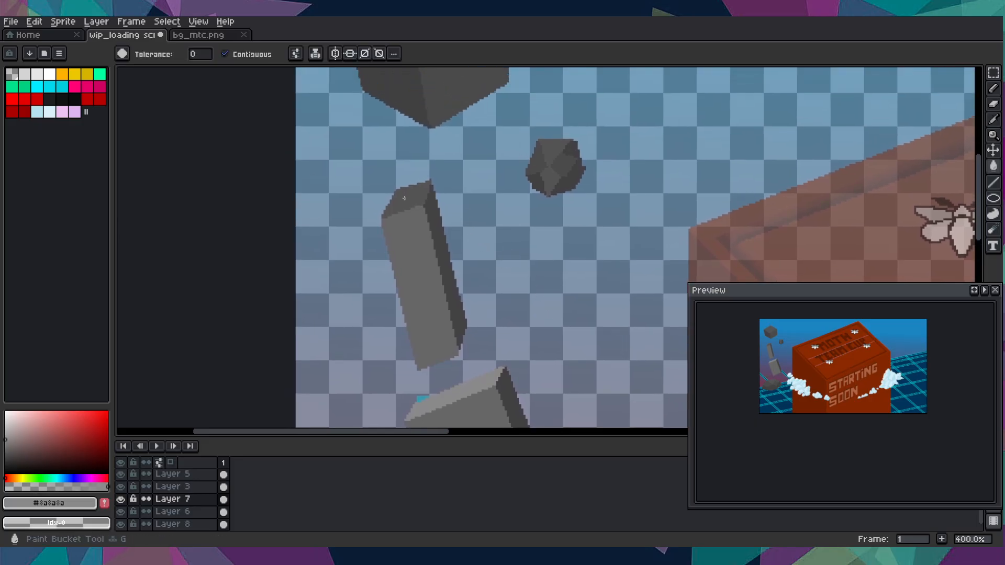
click(422, 209)
- Turn off contiguous filling and recolor the cube's top-face gray to #8a8a8a across all the debris on Layer 7
scroll(422, 213, down, 2)
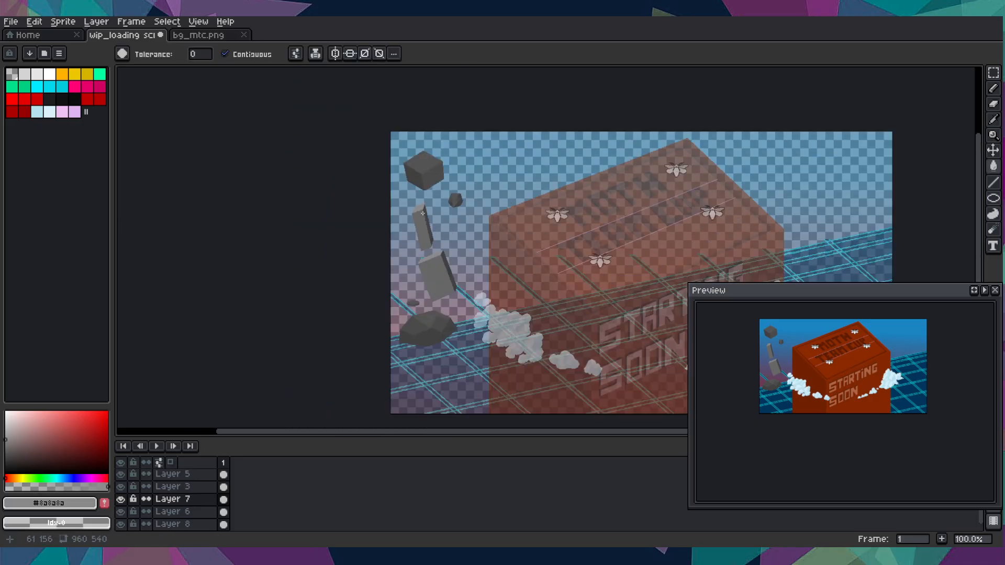
scroll(423, 213, up, 2)
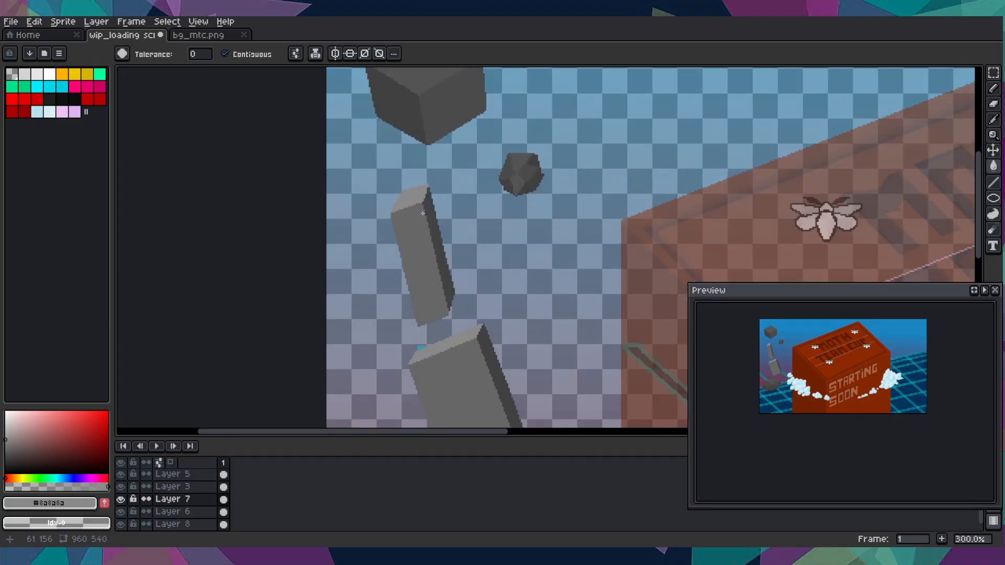
scroll(349, 149, up, 3)
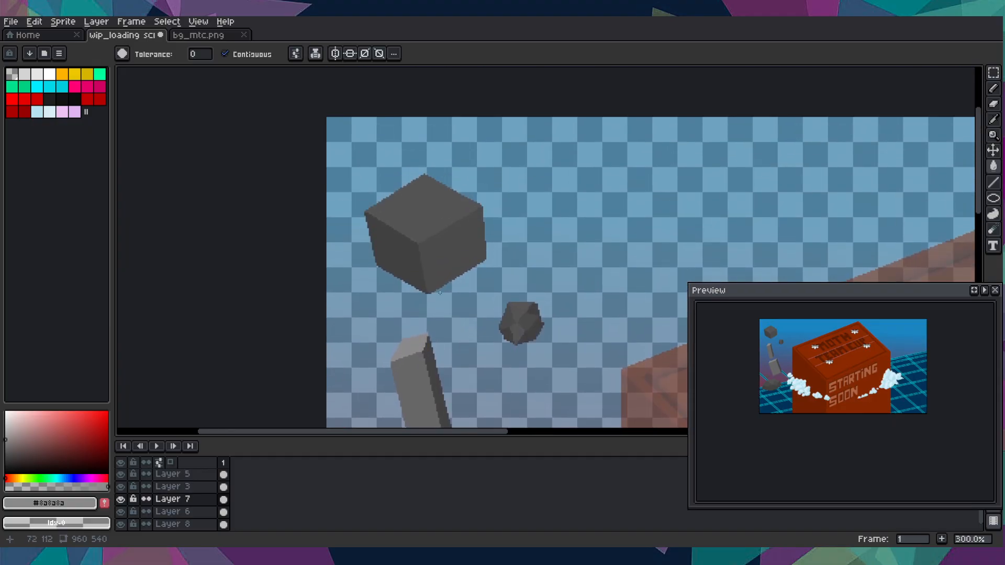
click(256, 54)
click(414, 197)
scroll(433, 288, down, 2)
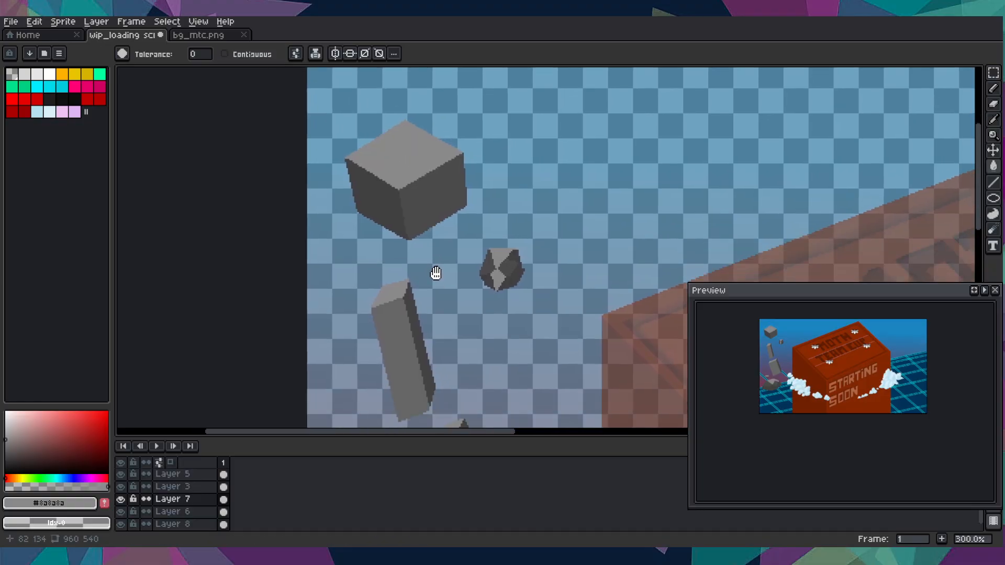
scroll(442, 288, down, 1)
- Sample #666666 from the tilted block's front and replace the gray of the cube's right face with it across Layer 7
key(i)
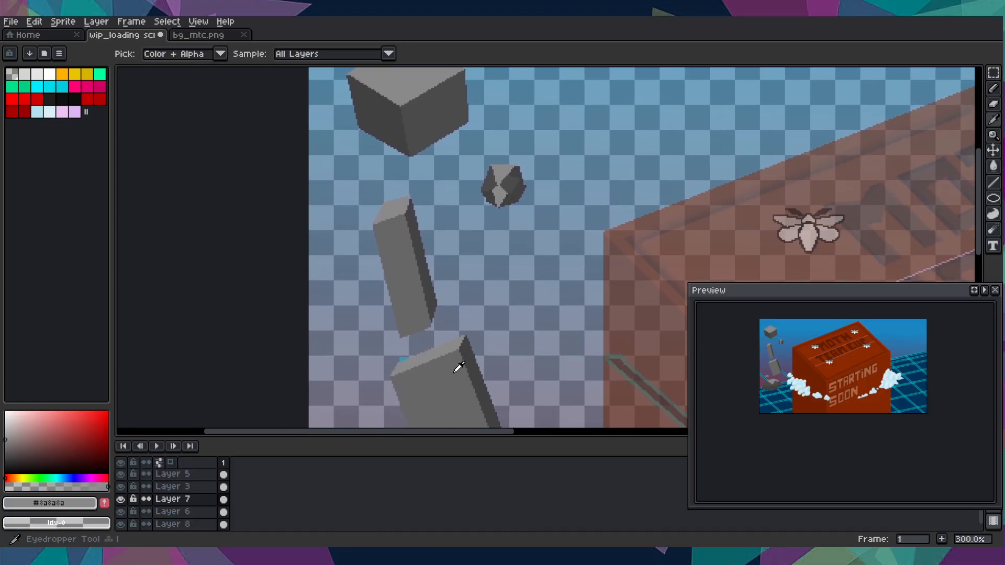
click(460, 372)
scroll(476, 273, up, 2)
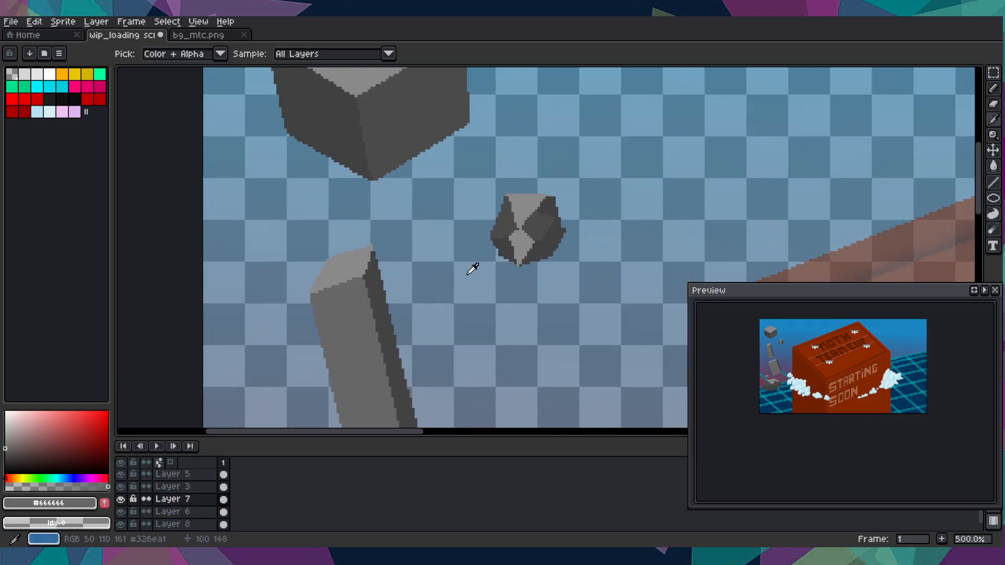
key(g)
click(413, 130)
scroll(419, 149, down, 4)
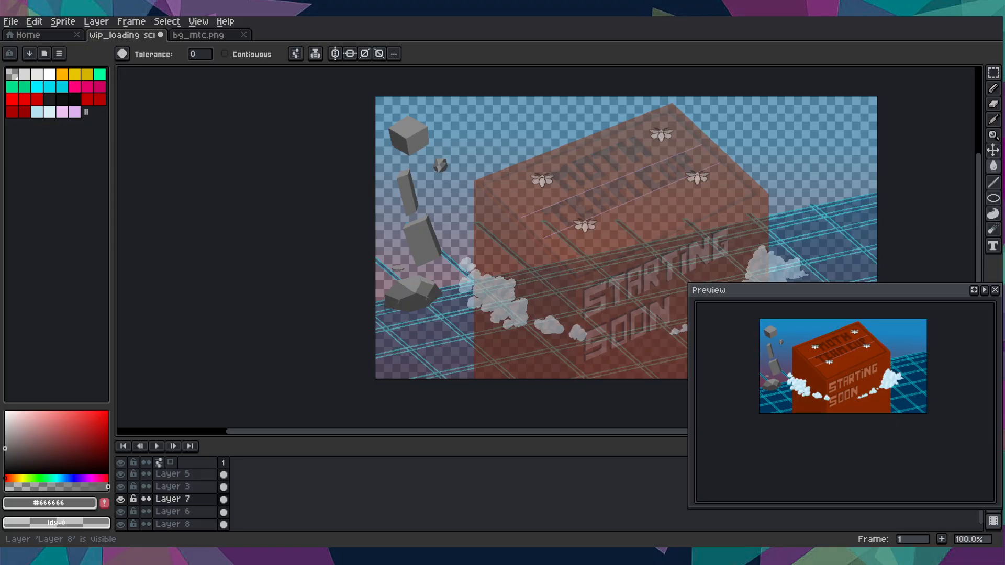
drag(721, 162, 575, 201)
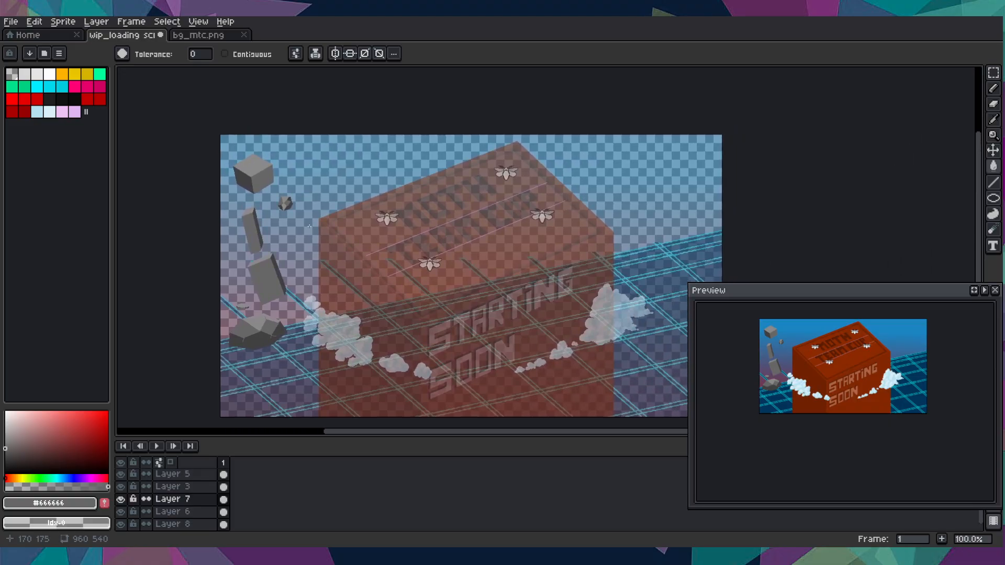
scroll(306, 176, up, 3)
scroll(273, 182, down, 4)
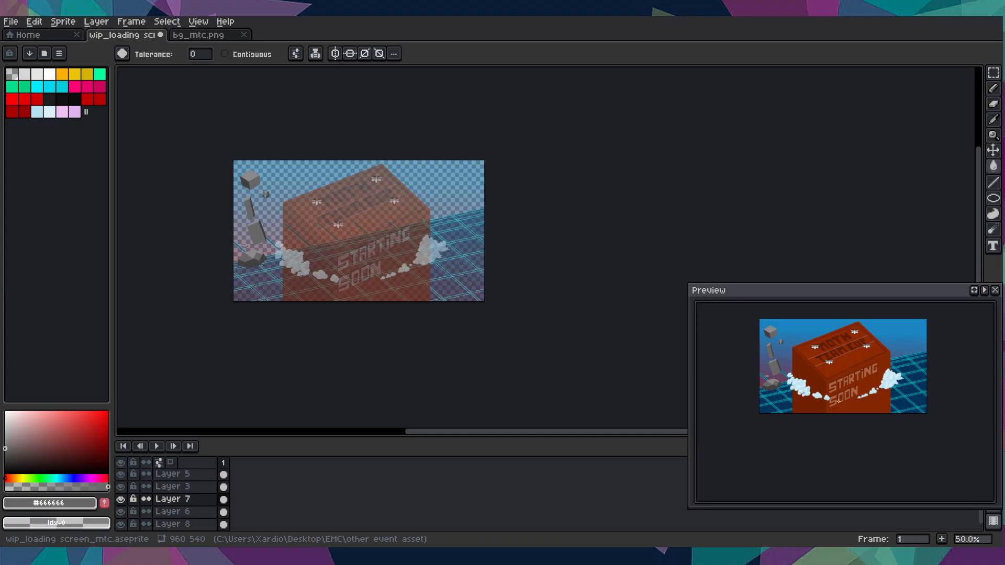
- Hide every layer except Layer 6, which holds the grid floor, and make Layer 6 the active layer
click(121, 518)
click(121, 517)
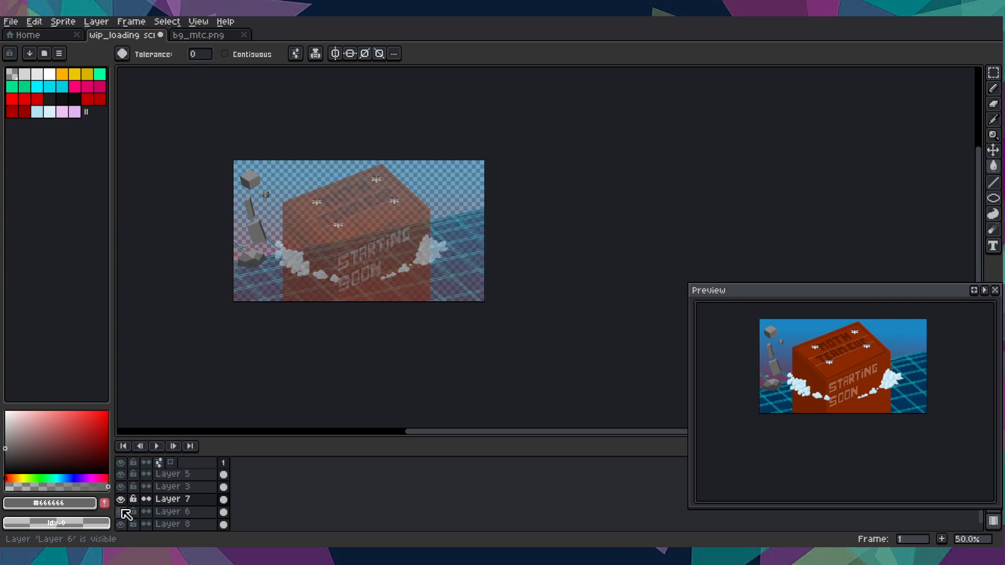
click(121, 462)
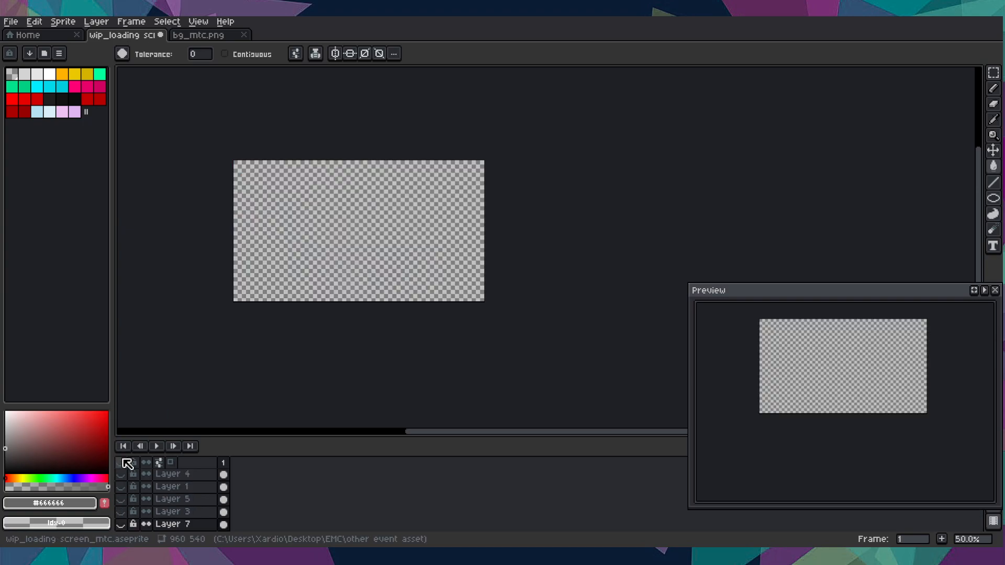
scroll(126, 481, down, 1)
click(122, 500)
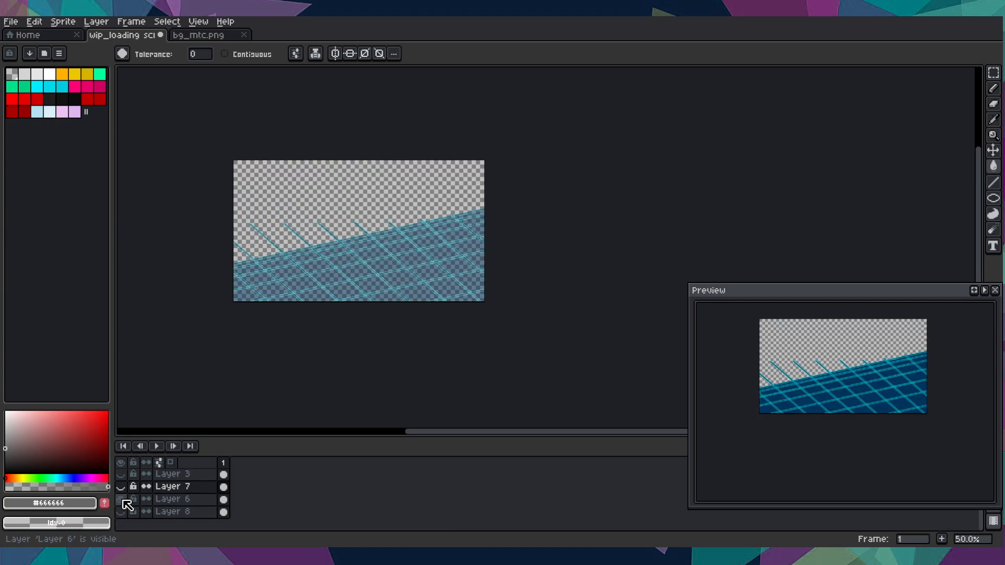
key(m)
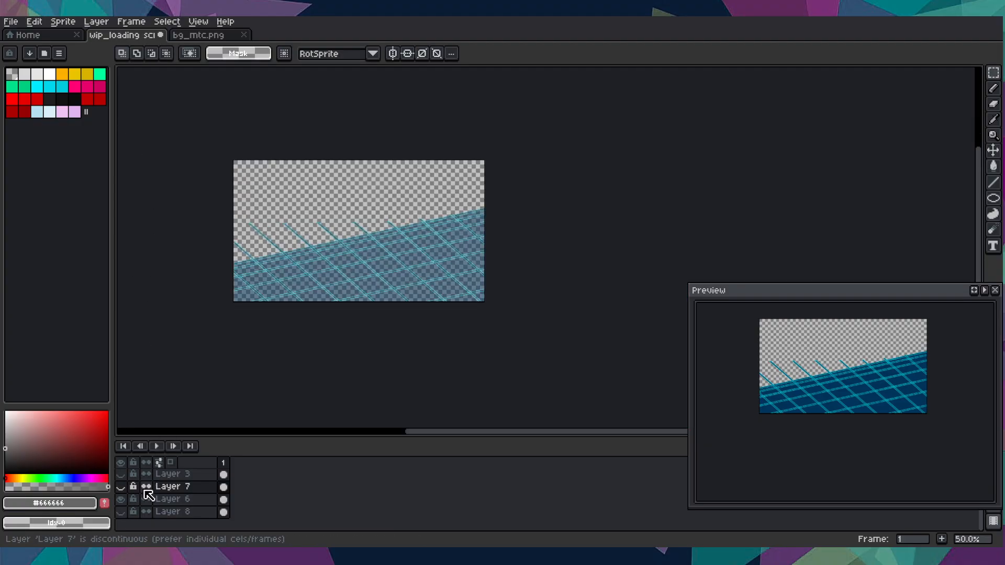
click(187, 501)
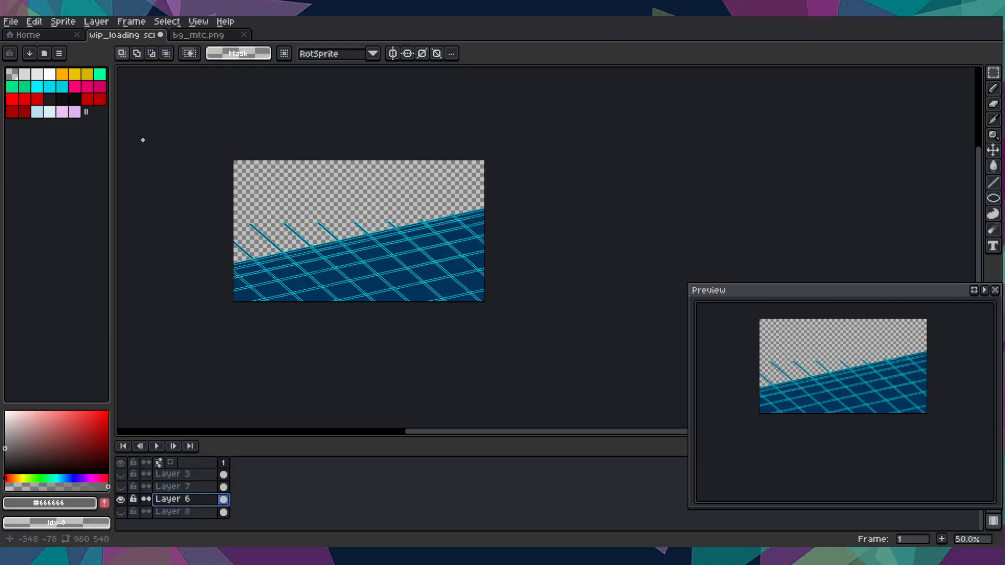
- Select the entire canvas on Layer 6
key(ctrl+a)
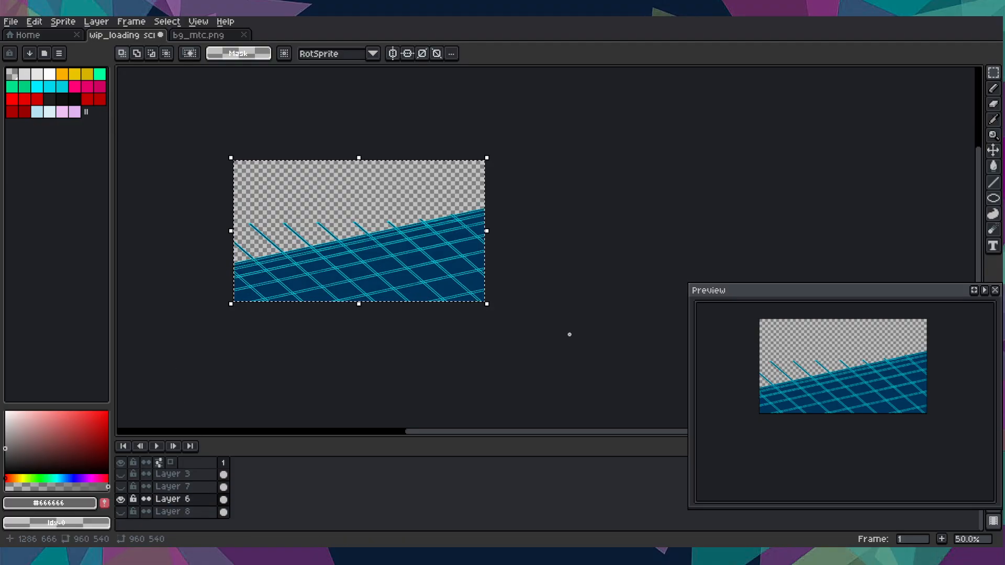
key(2)
drag(310, 128, 633, 376)
drag(437, 340, 586, 348)
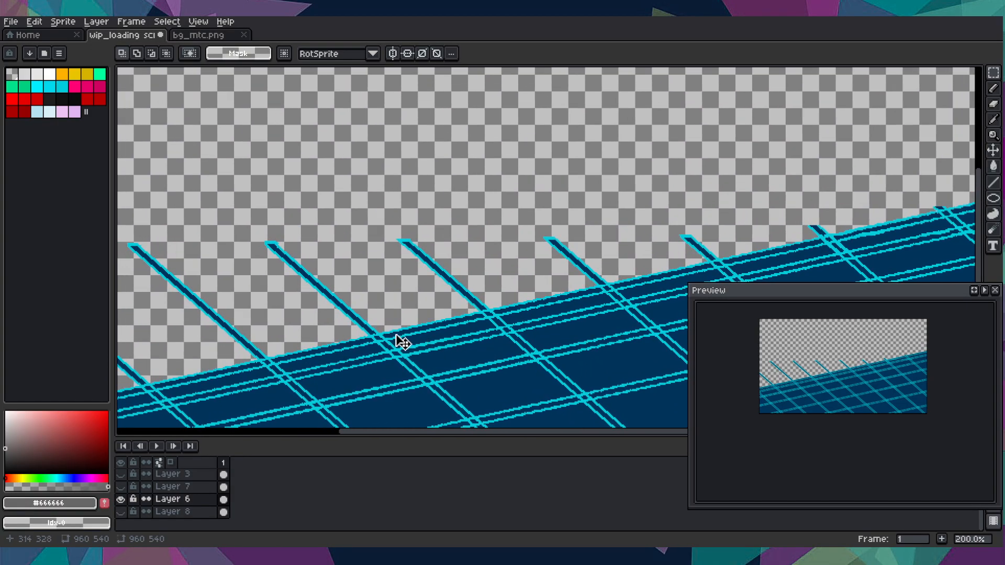
drag(345, 337, 375, 337)
scroll(387, 361, up, 1)
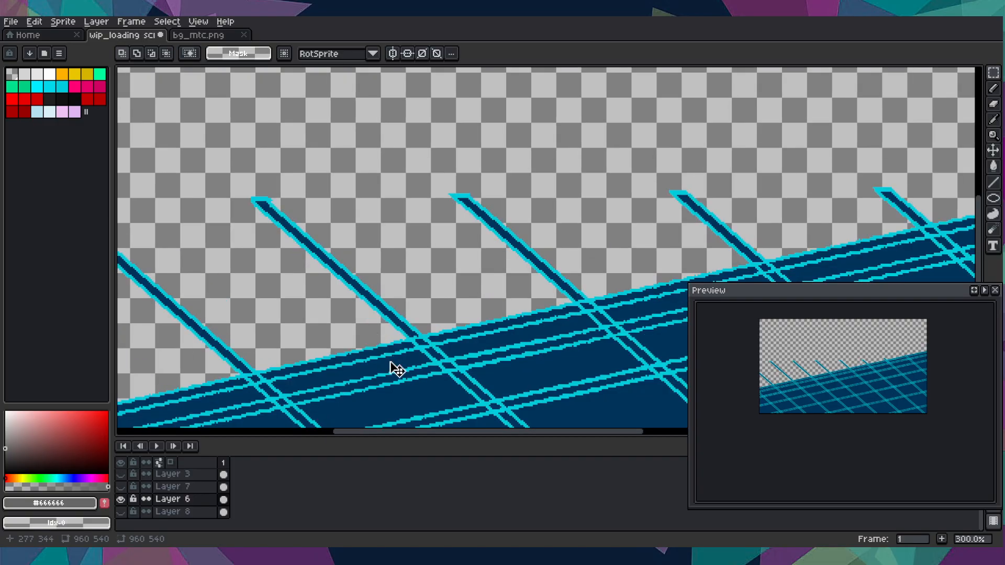
- Draw a parallelogram outline about 33 px wide in the floor's #003359 blue, just above the grid floor's edge between two protruding lines
key(i)
click(419, 384)
scroll(375, 346, up, 2)
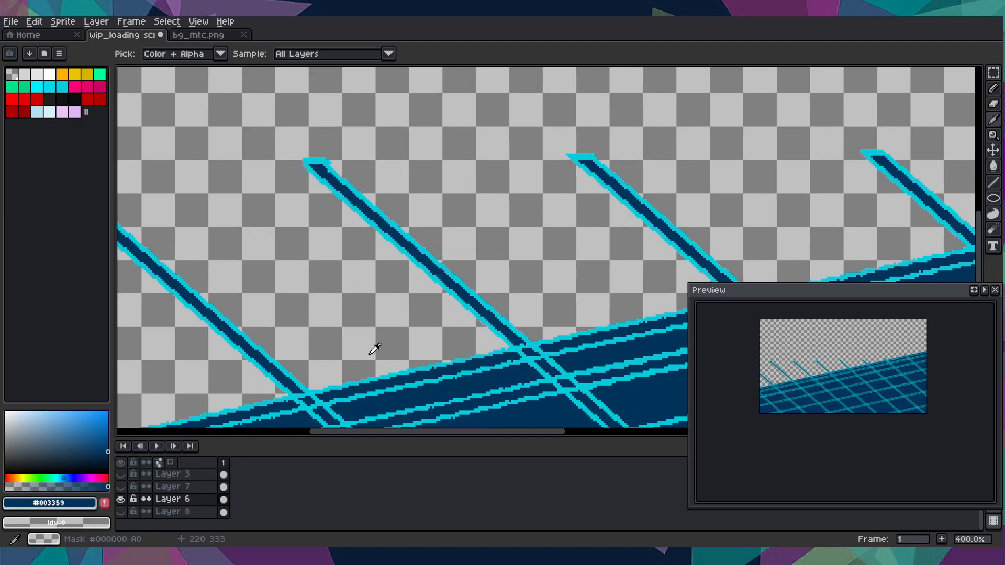
key(l)
scroll(359, 346, up, 1)
drag(283, 350, 327, 388)
drag(327, 387, 383, 374)
drag(383, 374, 336, 342)
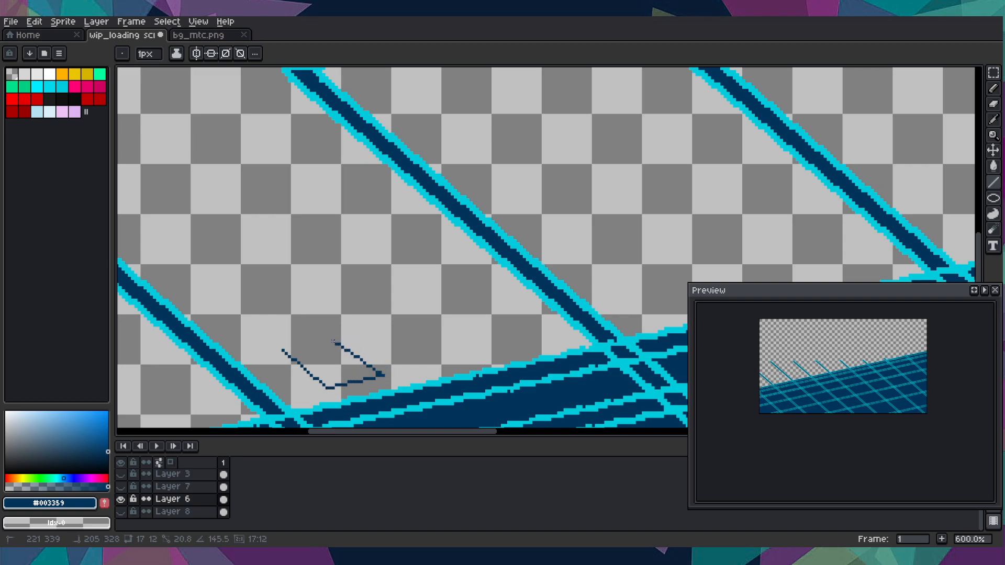
drag(336, 339, 289, 349)
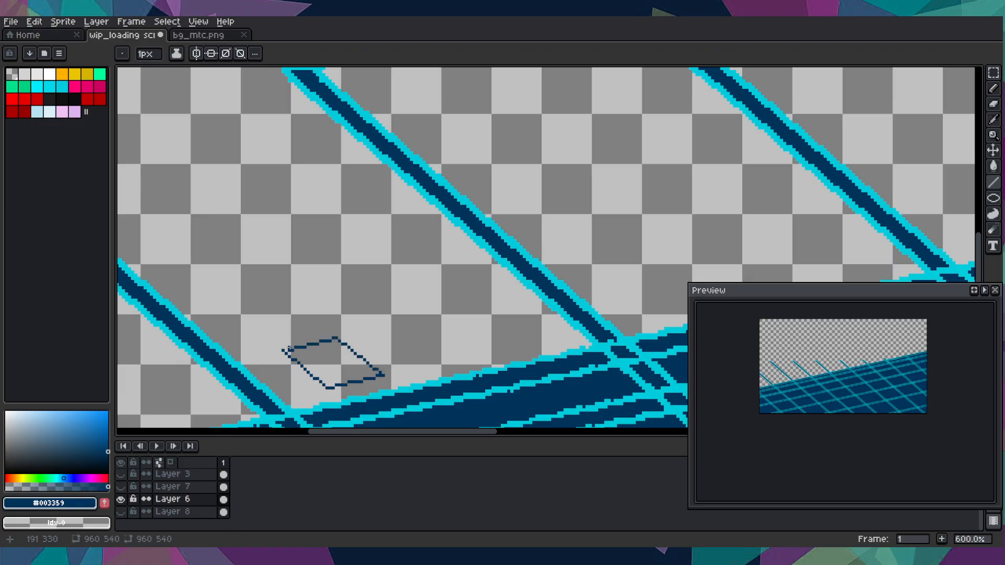
- Try filling the parallelogram with #003359 while contiguous filling is off, and undo the fill
key(g)
click(330, 359)
key(v)
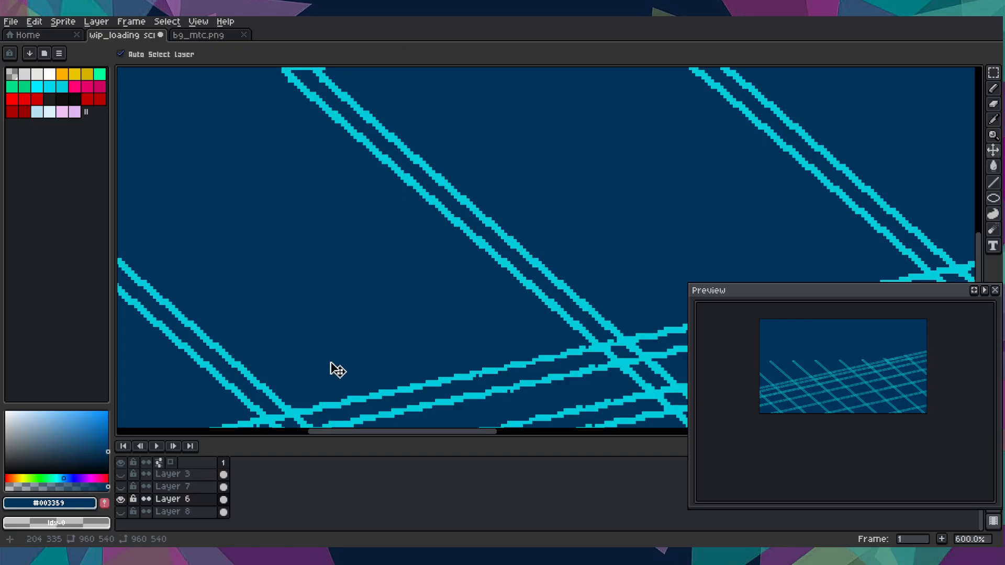
key(ctrl+z)
- Turn contiguous filling back on and fill the inside of the small parallelogram with #003359
key(g)
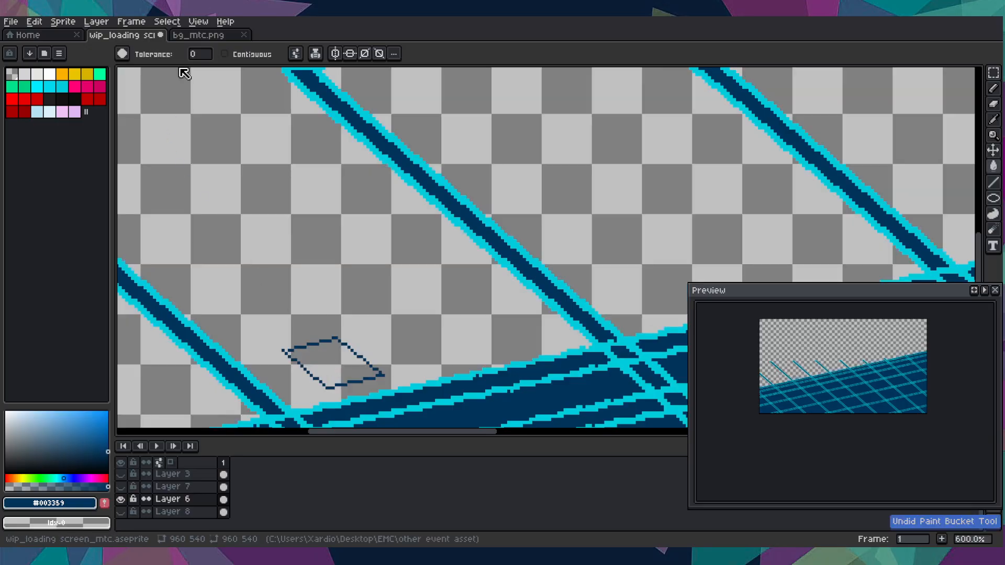
click(234, 53)
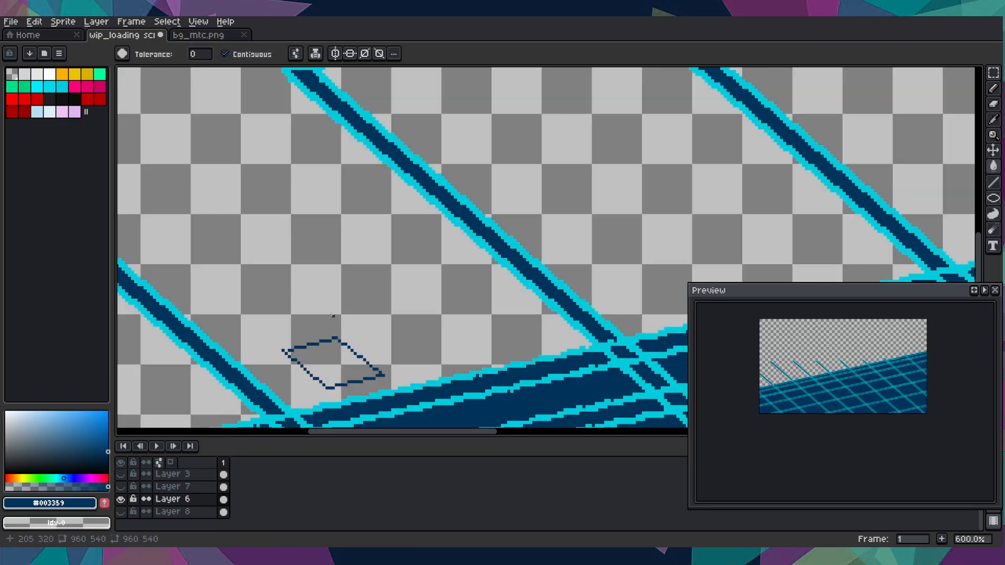
click(317, 354)
scroll(318, 354, down, 4)
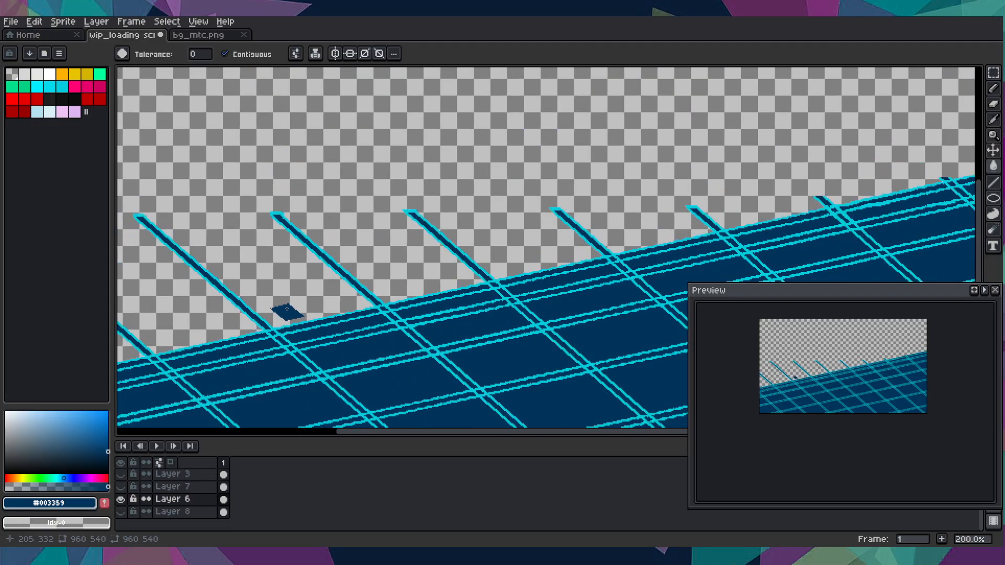
scroll(287, 309, down, 1)
scroll(287, 309, up, 6)
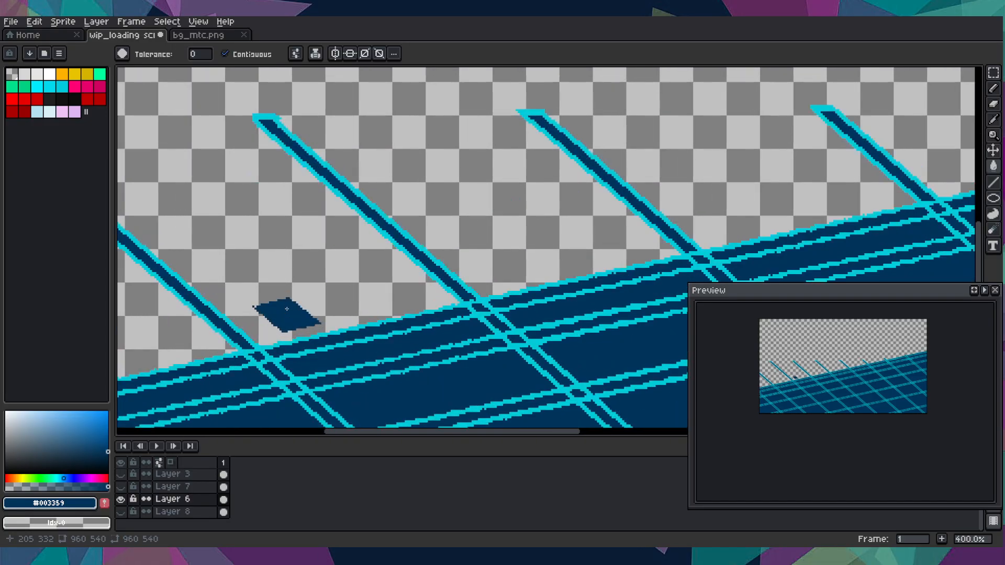
- Sharpen the small parallelogram's corners with single #003359 pixels
scroll(287, 310, up, 1)
key(b)
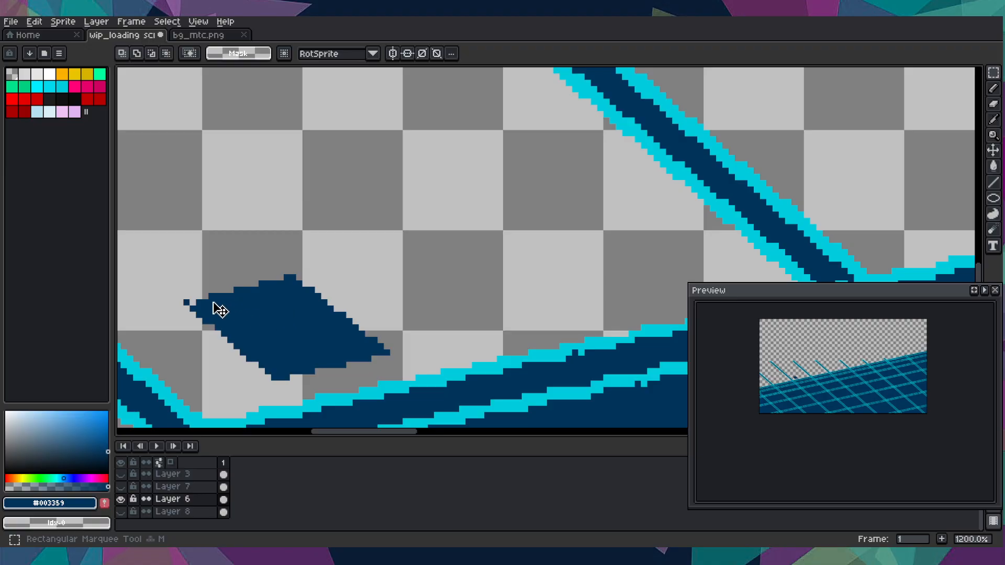
click(191, 304)
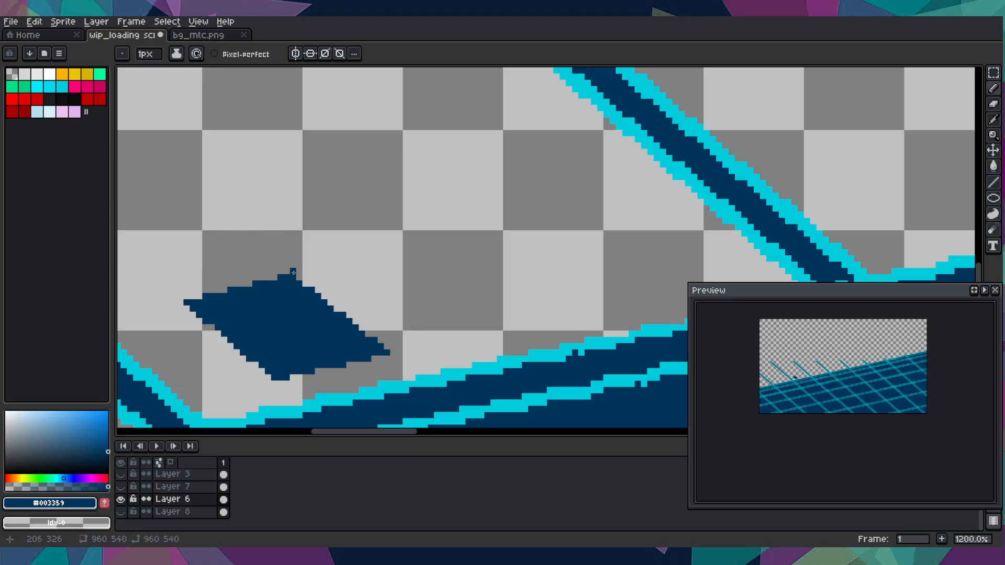
scroll(336, 350, down, 5)
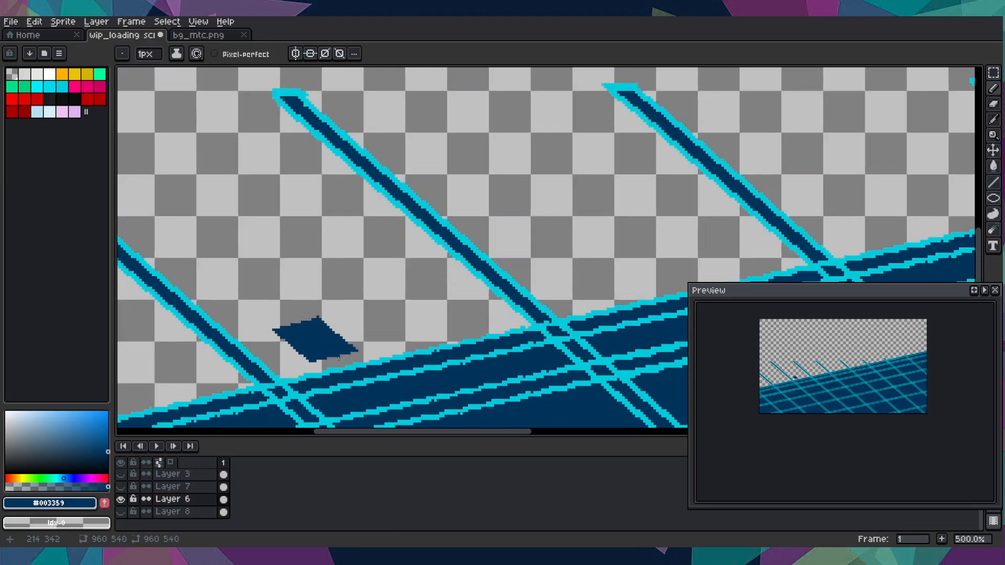
- Select the filled parallelogram above the floor edge with the Magic Wand
scroll(282, 326, up, 2)
key(m)
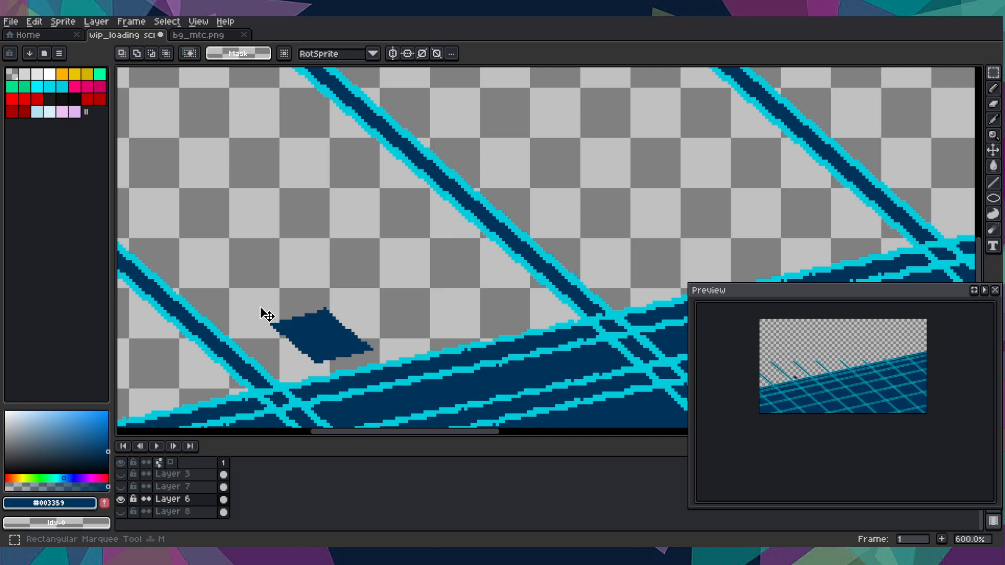
scroll(288, 327, up, 2)
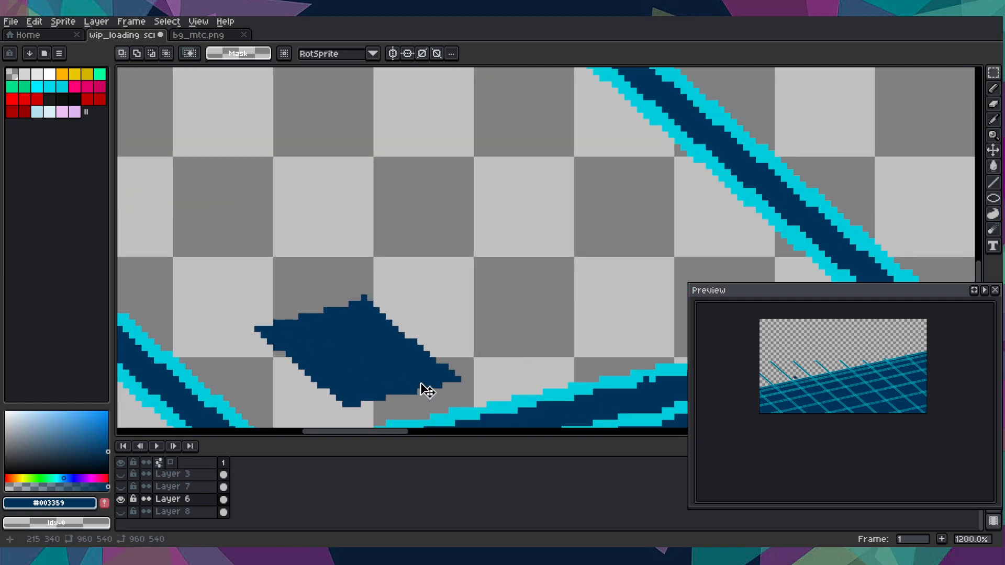
key(ctrl+t)
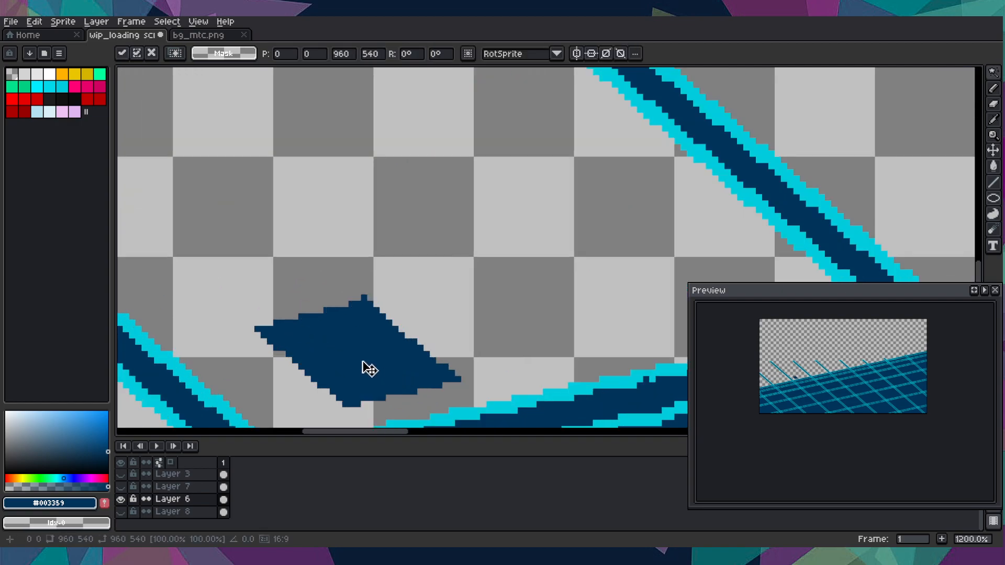
key(w)
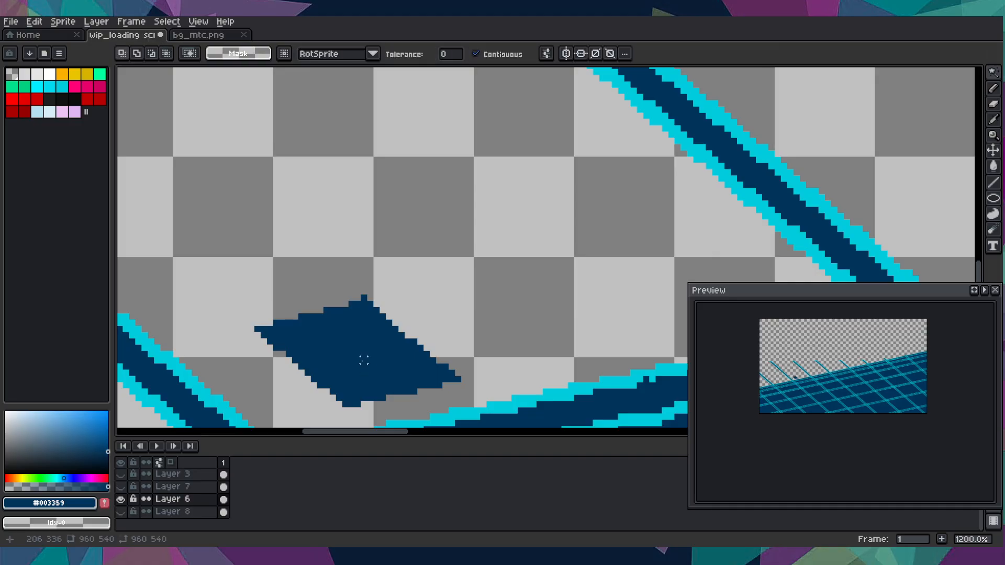
click(358, 360)
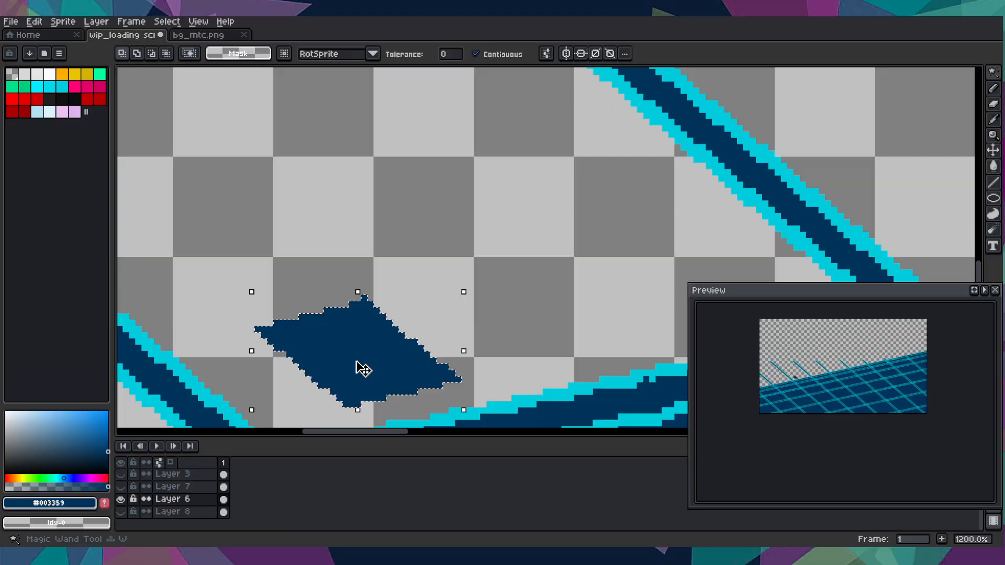
- Duplicate the parallelogram several times into a loose, overlapping cluster just above the floor edge, with copies at 201, 305 and 204, 327
drag(363, 368, 452, 232)
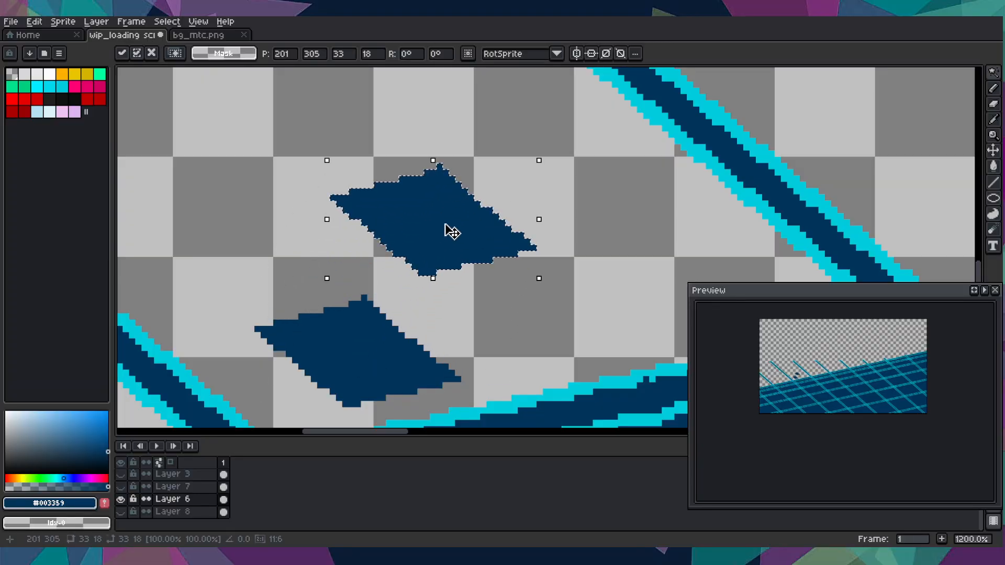
key(ctrl+v)
click(441, 229)
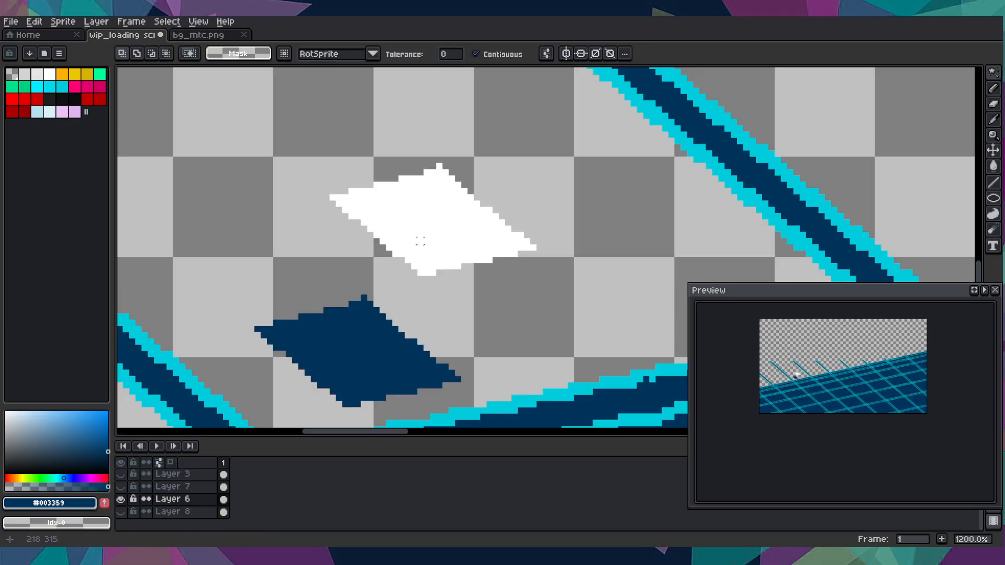
key(ctrl+d)
key(ctrl+v)
drag(337, 330, 489, 375)
scroll(489, 375, down, 3)
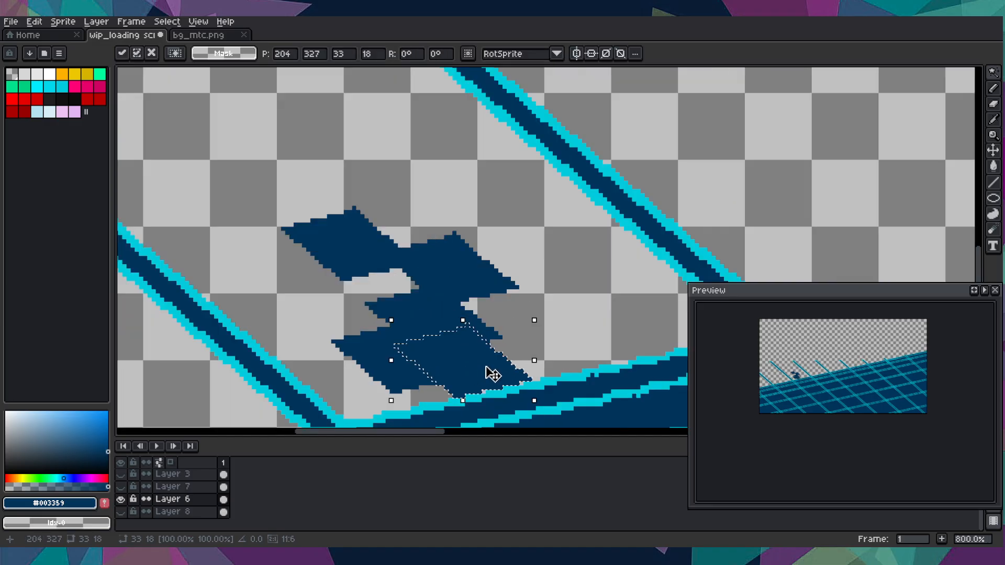
- Add more parallelogram copies around the cluster's lower part, including one at 168, 316 beside the protruding line
key(ctrl+z)
key(ctrl+z)
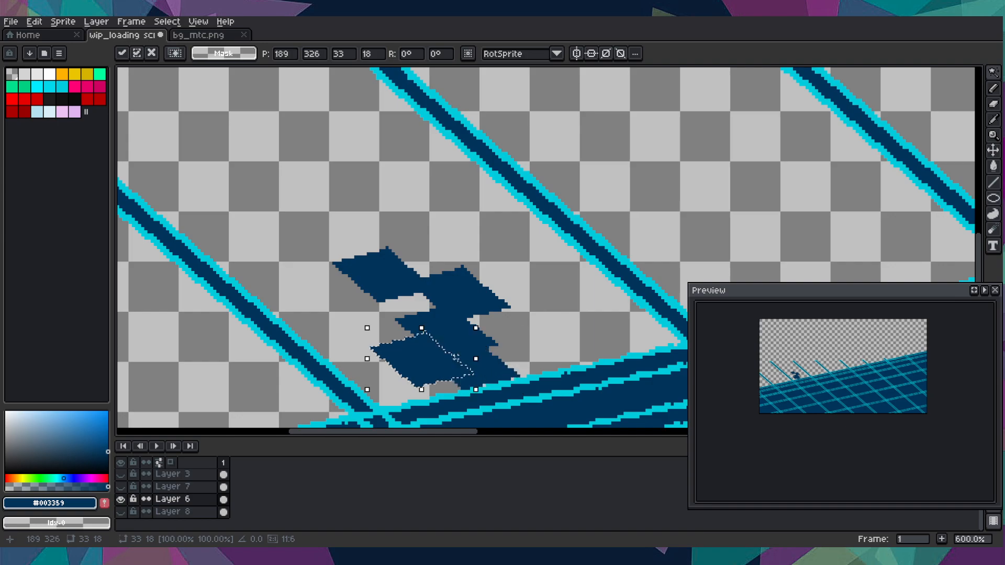
drag(455, 376, 356, 325)
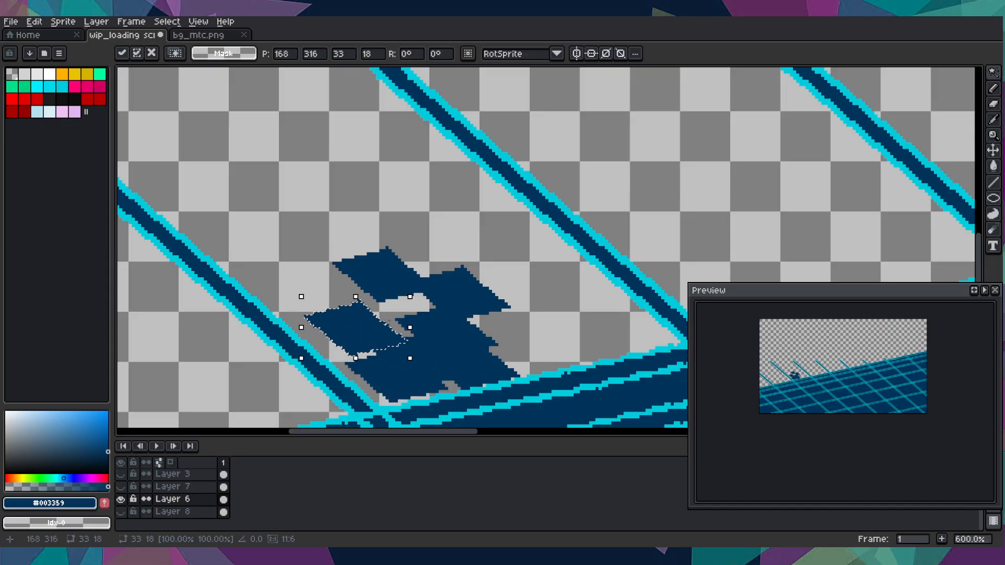
scroll(514, 298, right, 3)
drag(280, 339, 249, 259)
drag(321, 269, 483, 368)
- Scatter further parallelogram copies above the cluster between the two protruding lines, including one at 131, 269
key(ctrl+v)
drag(495, 255, 380, 198)
key(ctrl+v)
drag(499, 283, 338, 281)
scroll(356, 285, down, 1)
scroll(872, 427, up, 2)
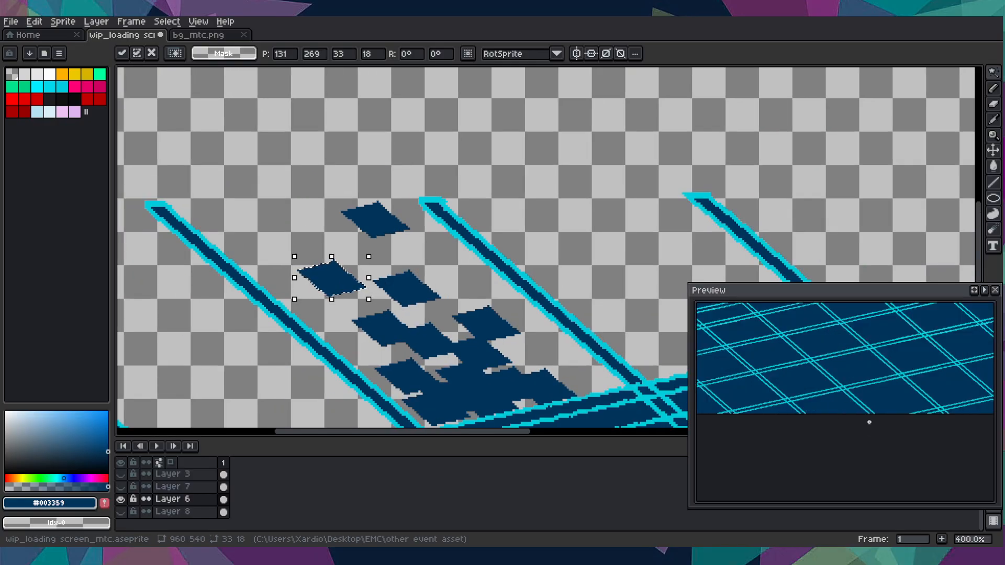
scroll(834, 391, down, 1)
scroll(834, 391, up, 1)
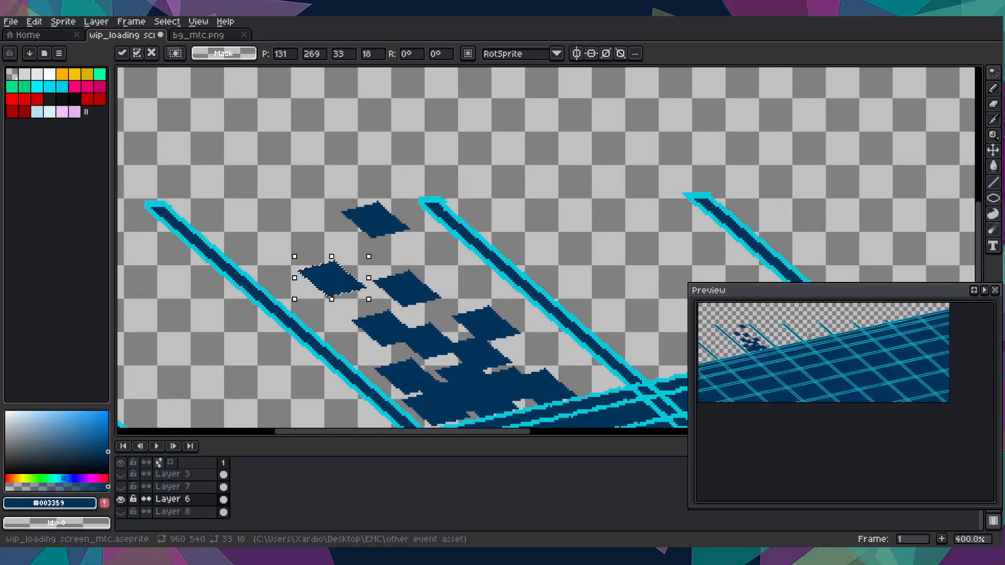
- Extend the cluster along the floor edge to the base of the next protruding line, with a copy at 235, 308
drag(549, 365, 443, 238)
scroll(442, 238, up, 3)
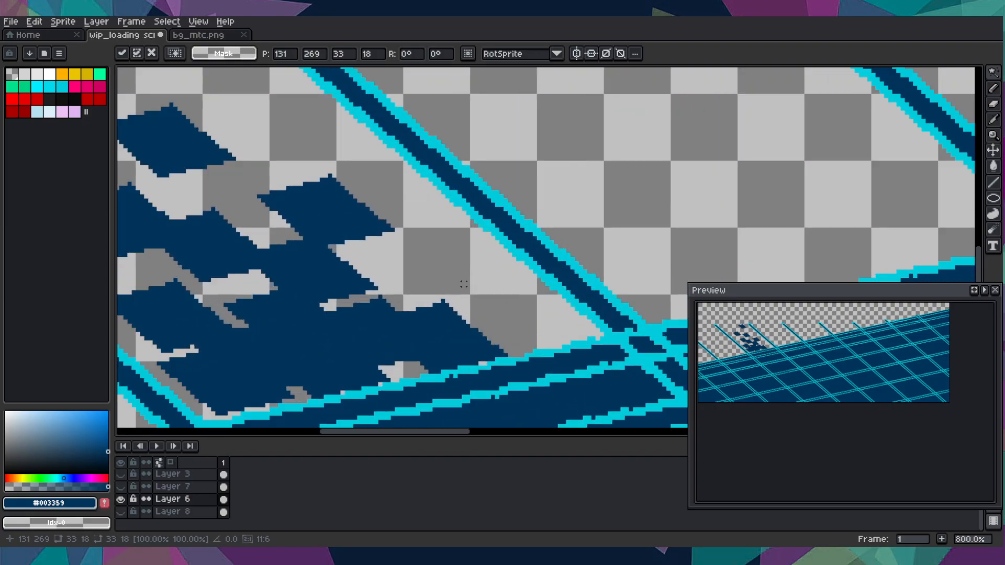
key(ctrl+v)
drag(264, 357, 397, 318)
drag(341, 343, 516, 258)
scroll(516, 258, down, 6)
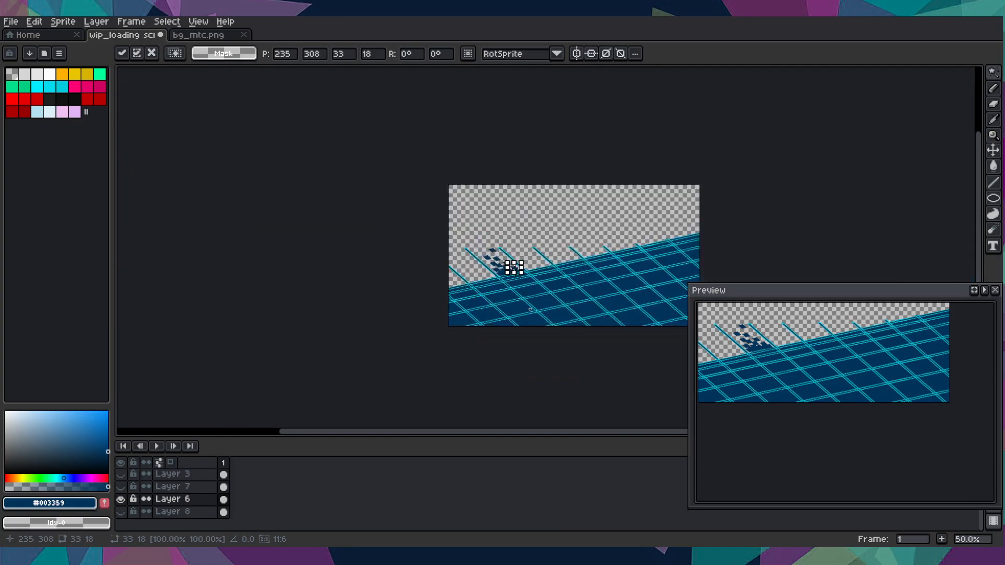
key(Return)
- Examine the fragment cluster up close and against the whole grid floor
scroll(527, 349, up, 1)
drag(527, 350, 444, 364)
scroll(444, 364, down, 1)
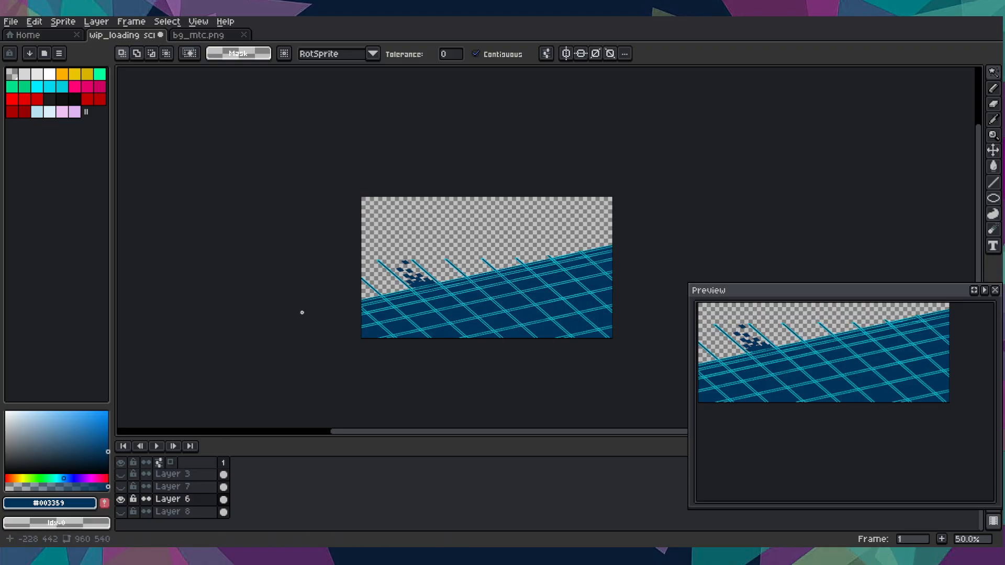
scroll(401, 288, up, 5)
scroll(400, 288, down, 3)
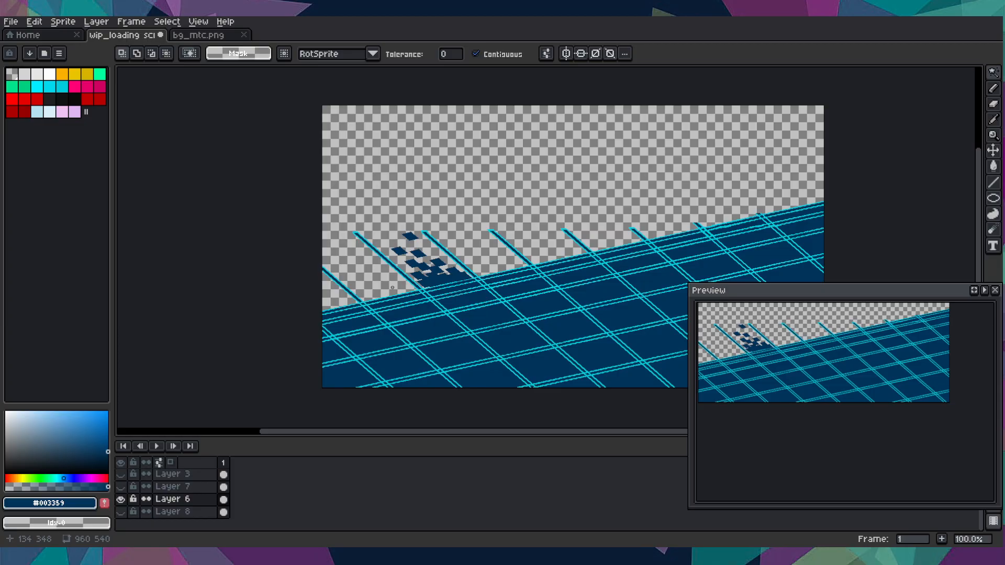
scroll(395, 287, up, 3)
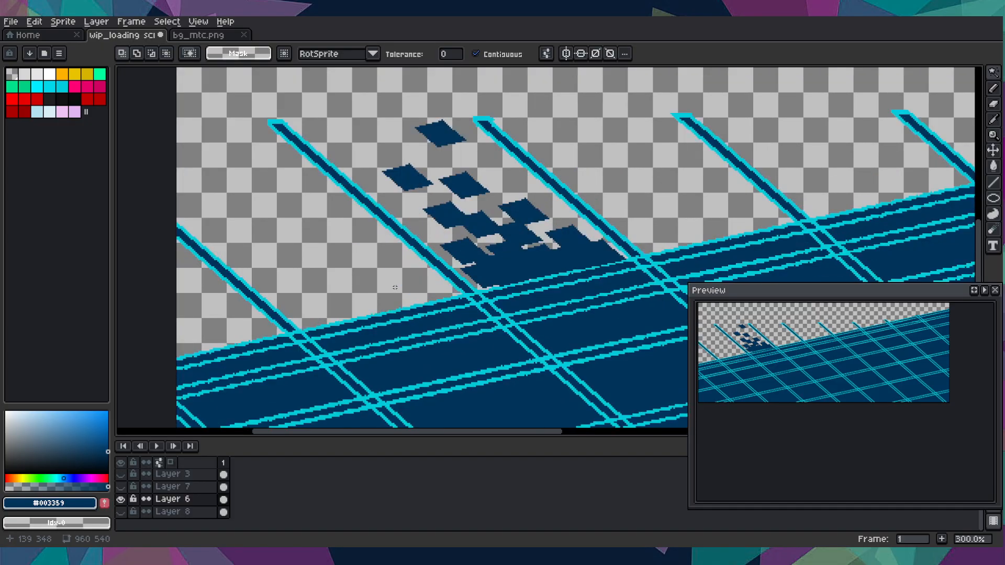
scroll(395, 287, down, 1)
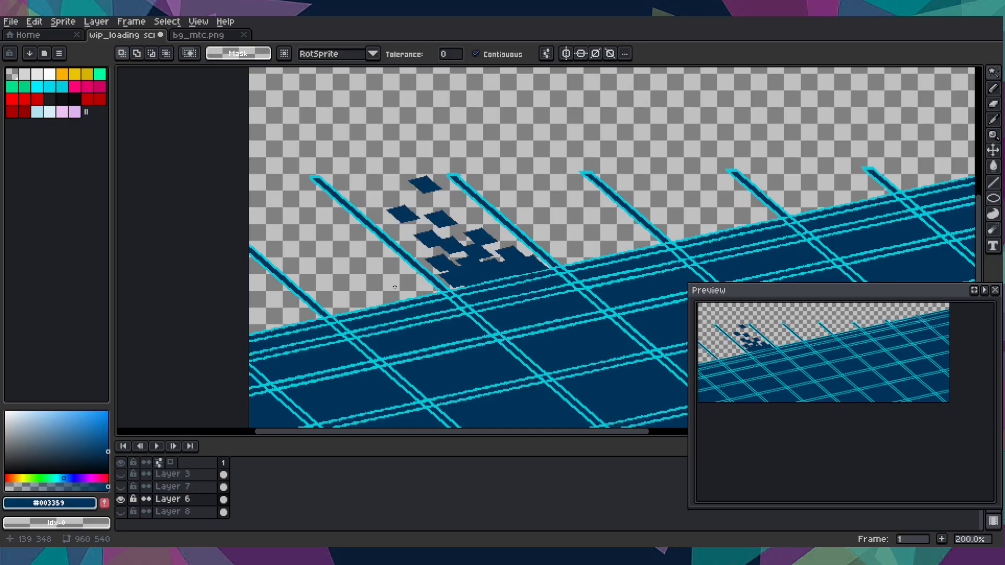
scroll(395, 287, down, 1)
scroll(395, 288, right, 4)
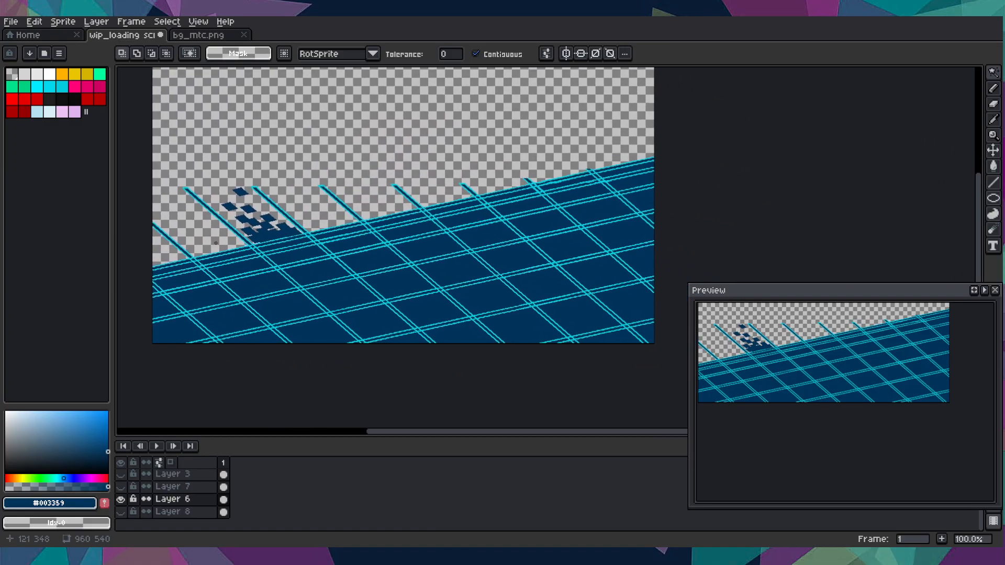
scroll(264, 252, down, 1)
scroll(264, 251, left, 3)
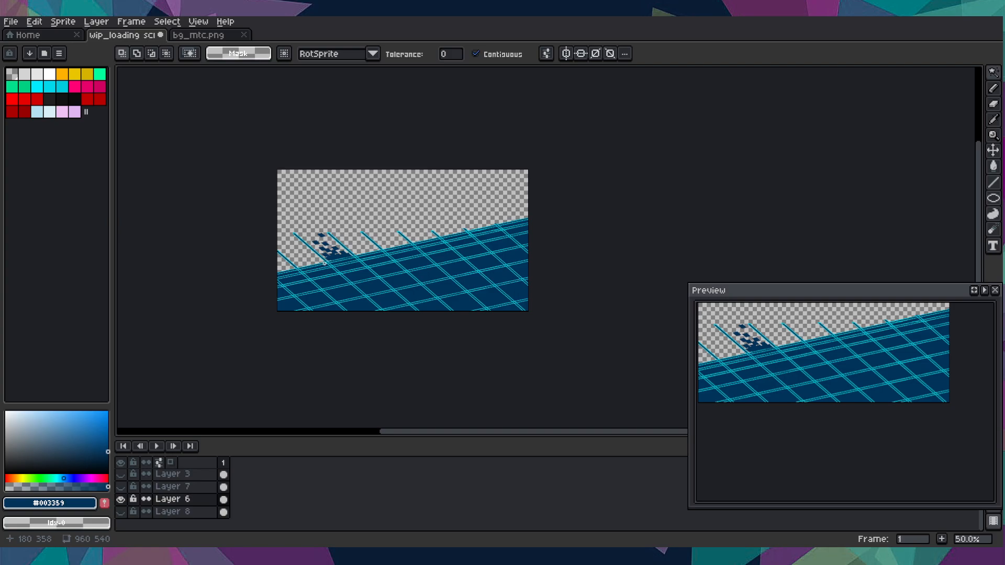
scroll(383, 315, up, 2)
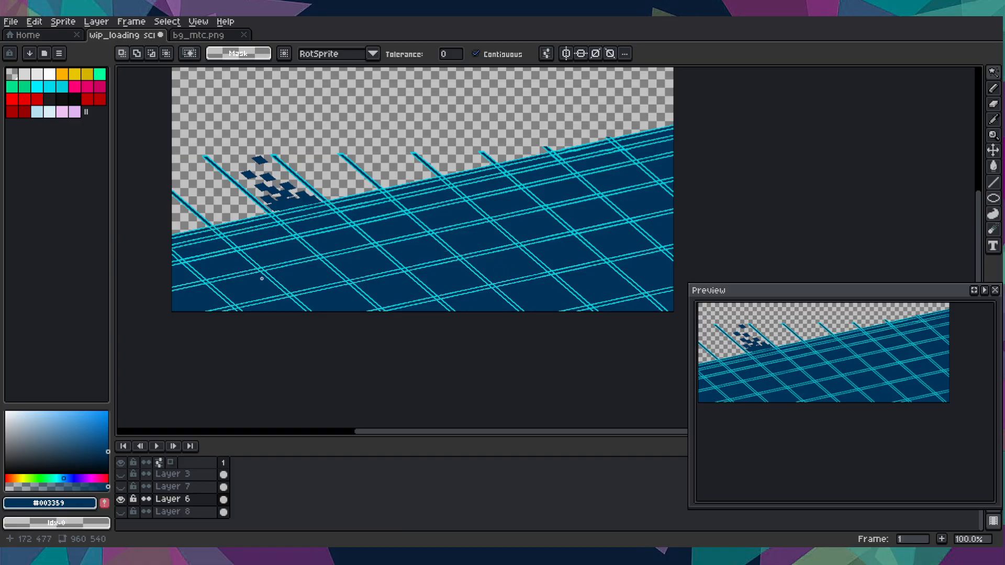
- Paste the first two parallelogram copies into the neighboring gap between protruding lines, on the left of the finished cluster
scroll(215, 207, up, 2)
drag(209, 184, 340, 215)
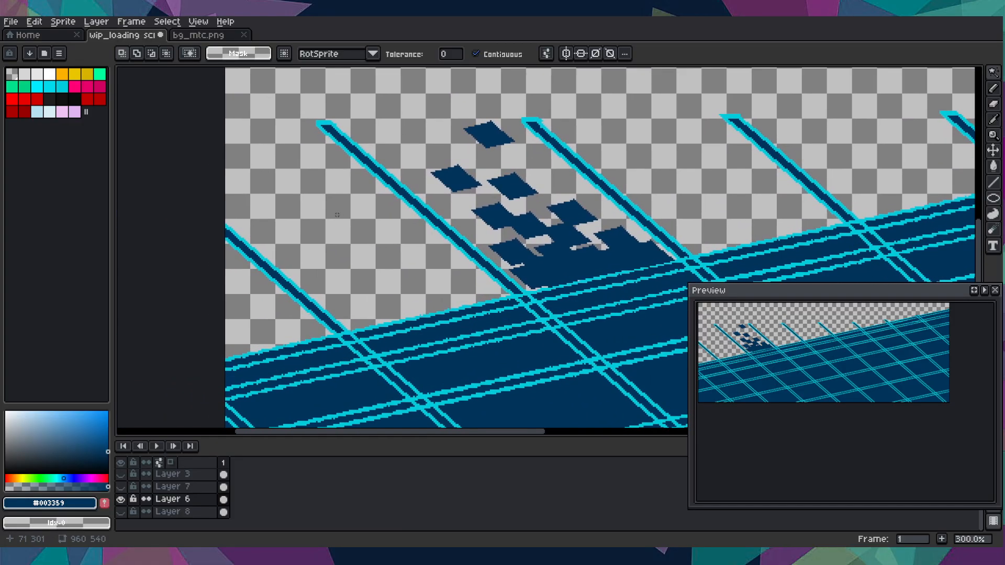
scroll(337, 214, up, 1)
key(ctrl+v)
drag(608, 281, 476, 299)
scroll(484, 303, up, 1)
key(Return)
key(ctrl+v)
drag(662, 274, 381, 282)
key(Return)
- Place three overlapping parallelogram copies low along the floor edge in the left gap
key(ctrl+v)
drag(673, 275, 427, 341)
key(Return)
key(ctrl+v)
drag(680, 276, 447, 334)
key(Return)
key(ctrl+v)
drag(677, 276, 381, 349)
key(Escape)
- Scatter more parallelogram copies higher up in the left gap so the fragments thin out away from the floor
key(ctrl+v)
drag(673, 281, 323, 317)
key(ctrl+z)
drag(689, 284, 280, 268)
drag(677, 281, 389, 240)
key(ctrl+v)
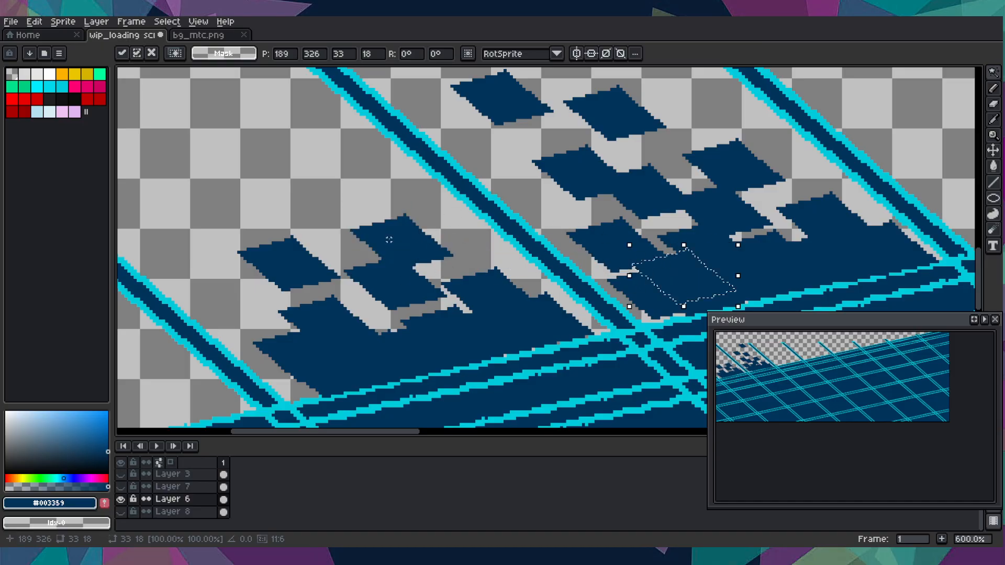
drag(676, 275, 223, 265)
key(ctrl+v)
drag(679, 292, 298, 196)
- Place a detached parallelogram copy at 24, 281 above the left cluster and apply it
scroll(434, 220, up, 3)
scroll(433, 220, left, 4)
key(ctrl+v)
scroll(790, 301, down, 2)
scroll(789, 302, right, 3)
drag(710, 308, 194, 167)
scroll(193, 166, down, 5)
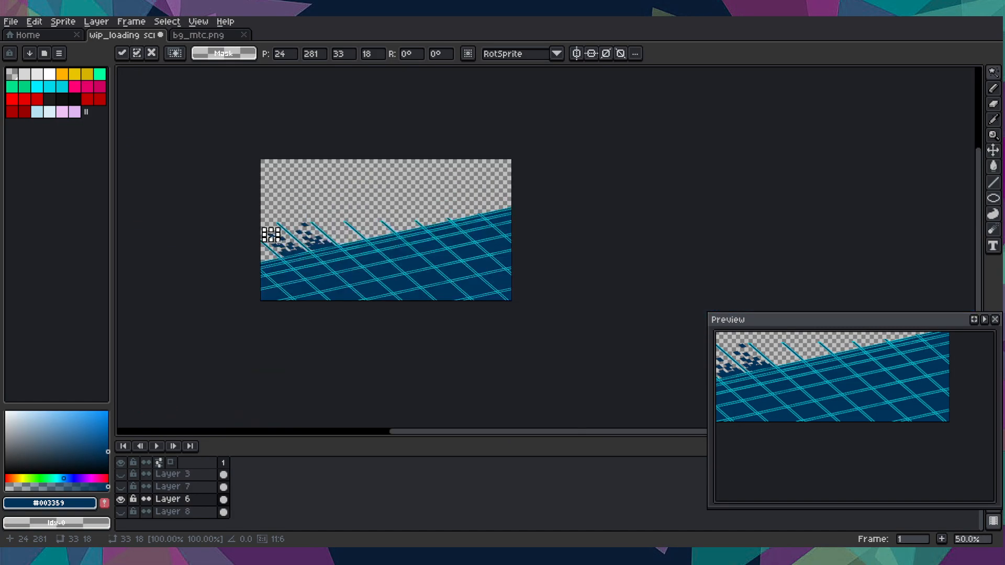
key(Return)
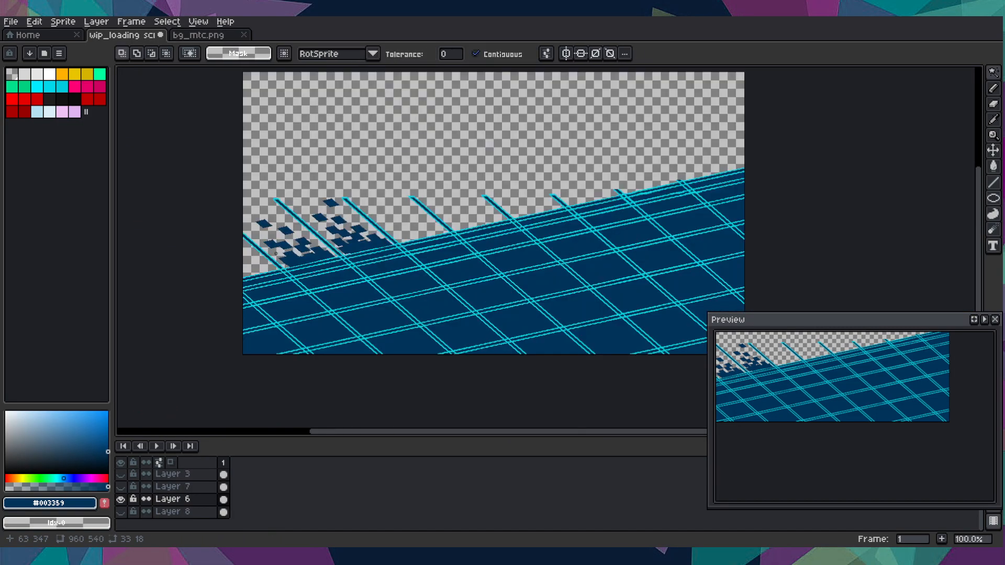
- Fill the gap at the base of the left protruding line with a parallelogram copy at 68, 357
scroll(276, 255, up, 5)
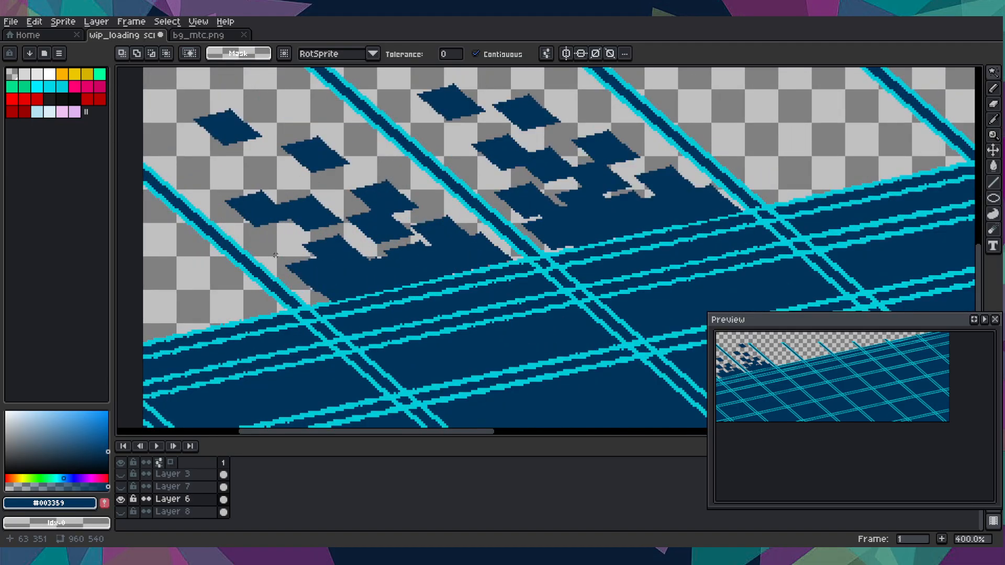
key(ctrl+v)
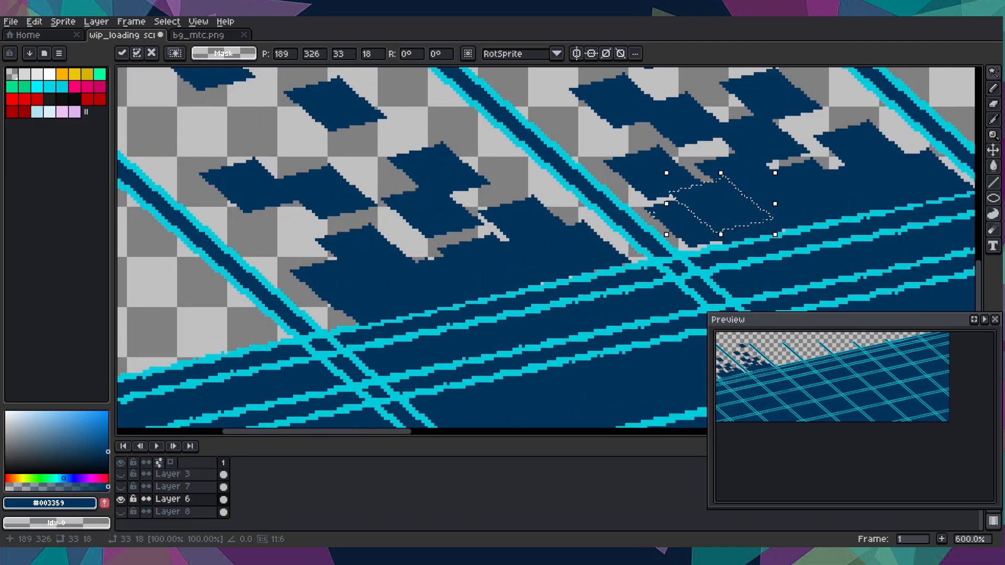
drag(740, 197, 364, 301)
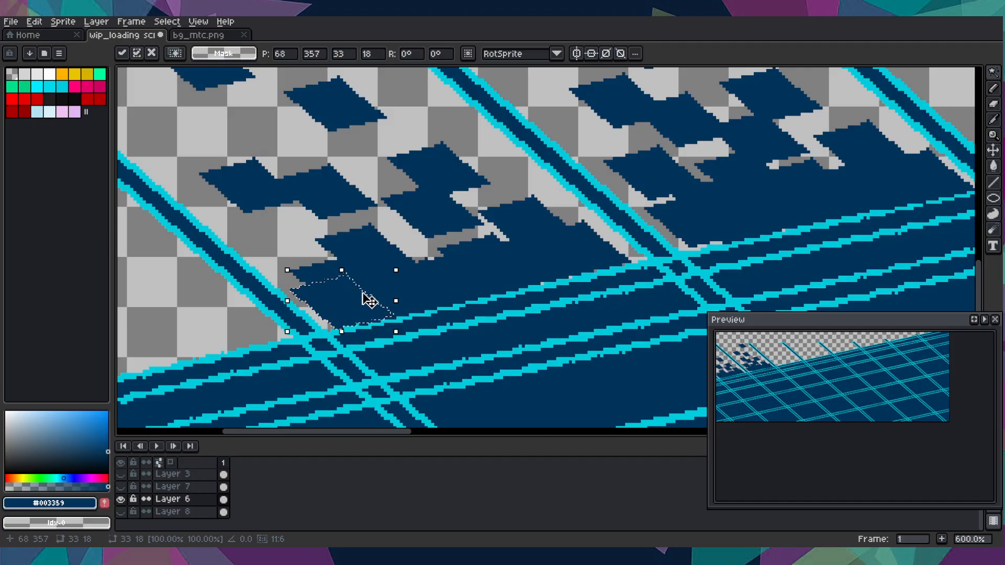
scroll(362, 300, down, 6)
key(Return)
scroll(412, 315, down, 1)
scroll(412, 314, up, 2)
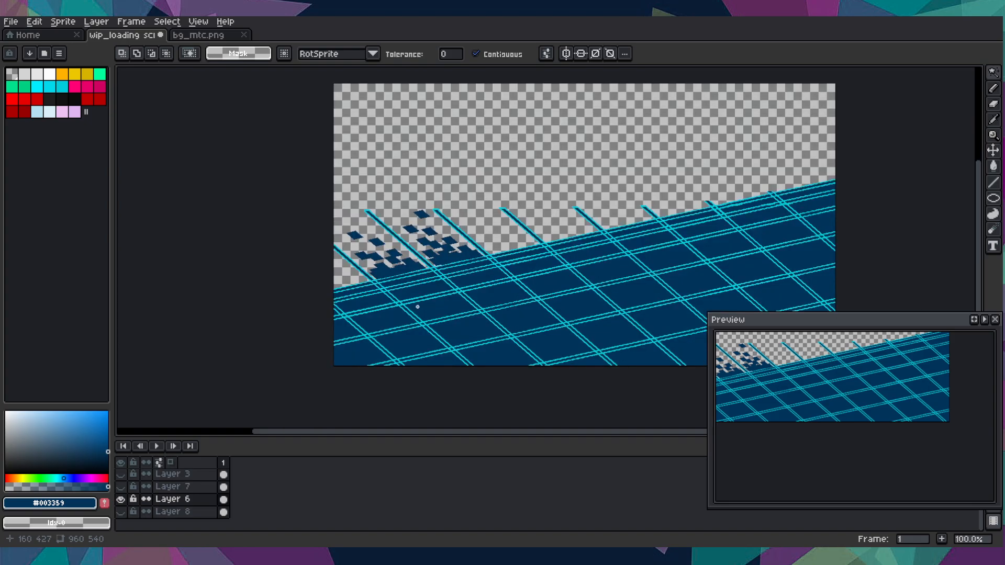
- Fill the leftover pixel gaps above the floor edge at the base of the second protruding line with the Pencil in #003359
scroll(441, 267, up, 9)
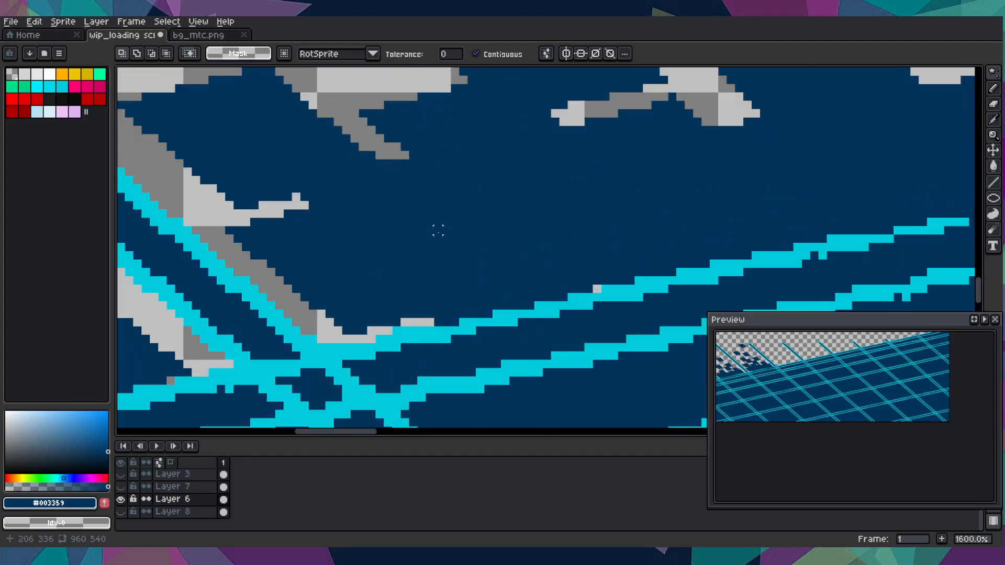
key(u)
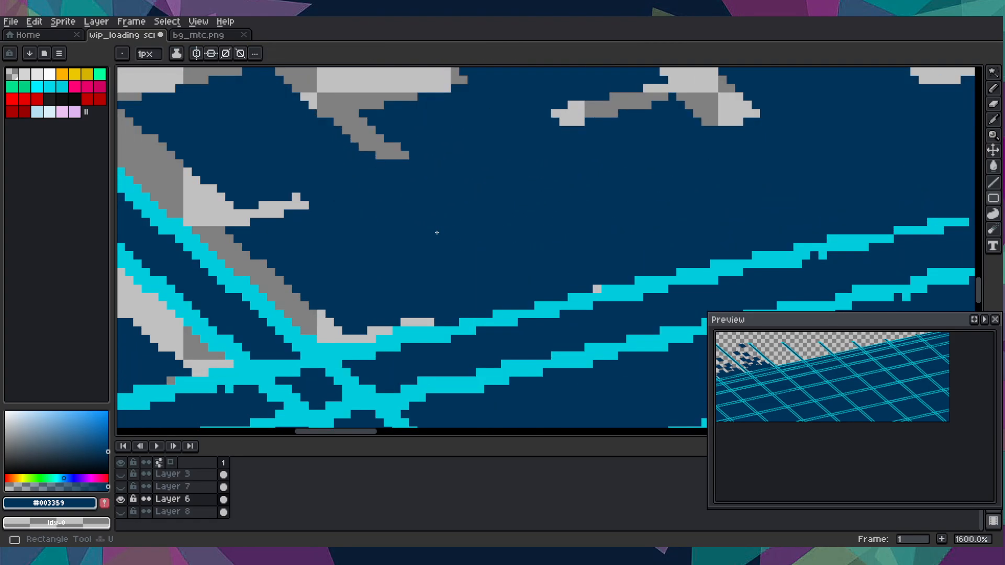
key(i)
scroll(453, 230, up, 2)
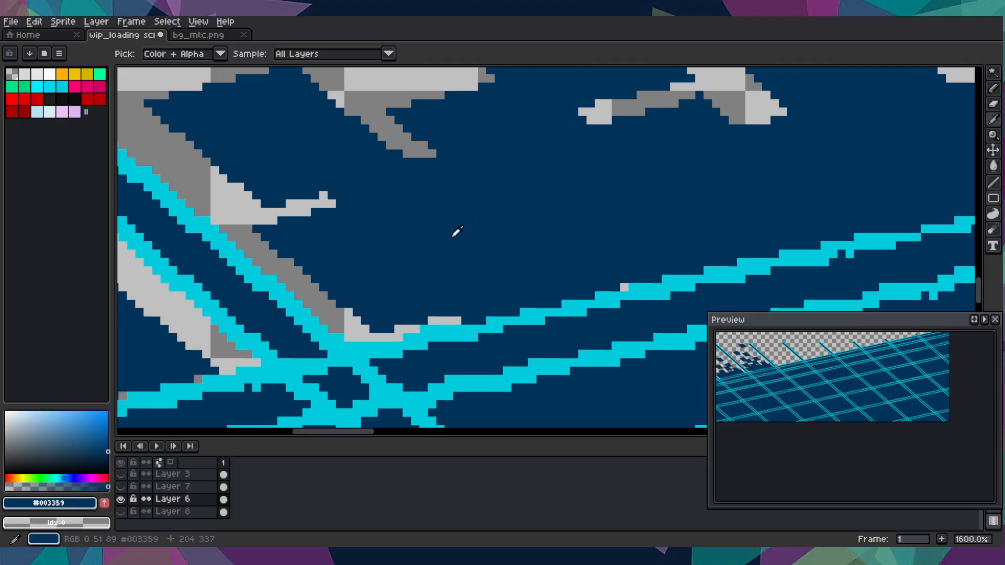
key(b)
mouse_move(461, 362)
mouse_down()
mouse_move(373, 374)
mouse_move(371, 388)
mouse_move(347, 383)
mouse_up()
click(388, 371)
scroll(347, 383, down, 9)
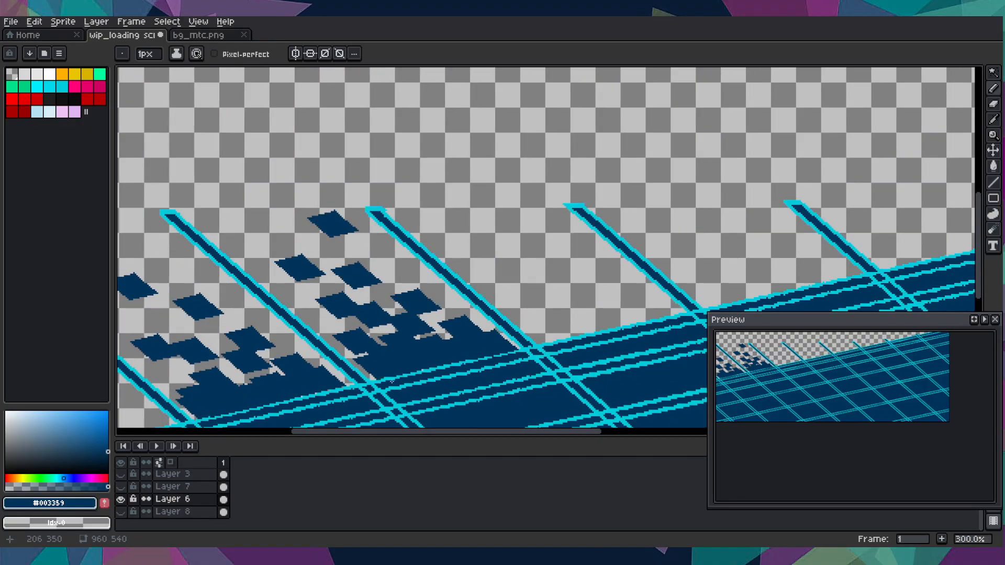
- Place three parallelogram copies along the floor edge in the far-left corner, the first at 16, 368 and the others beside and above it
scroll(392, 381, up, 1)
scroll(382, 369, down, 3)
scroll(373, 358, up, 1)
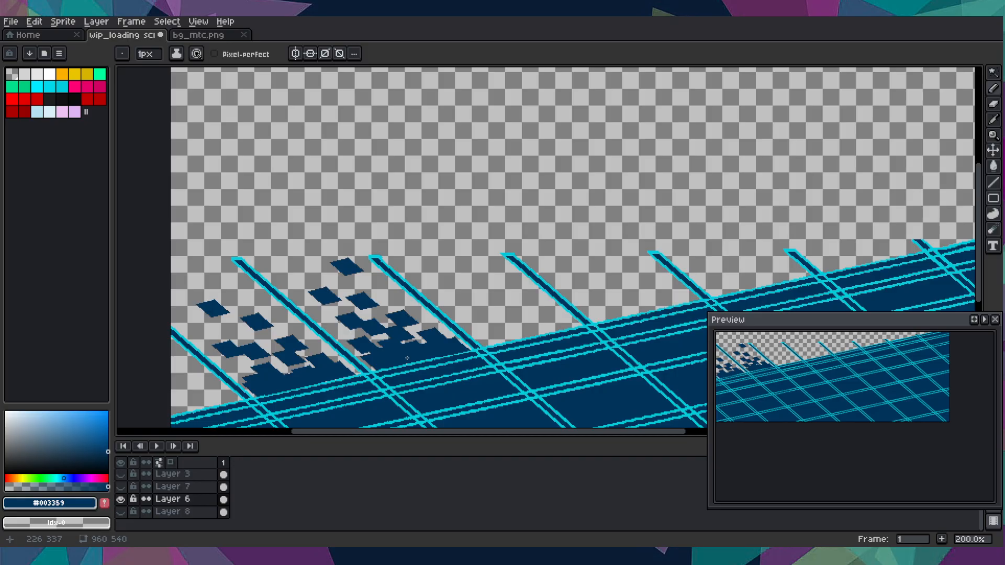
drag(422, 298, 476, 270)
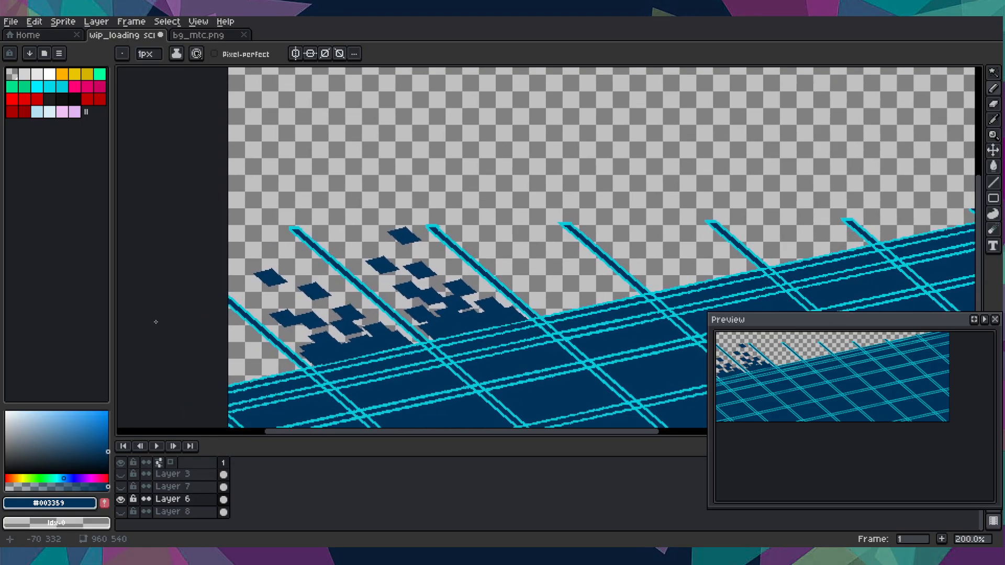
key(ctrl+v)
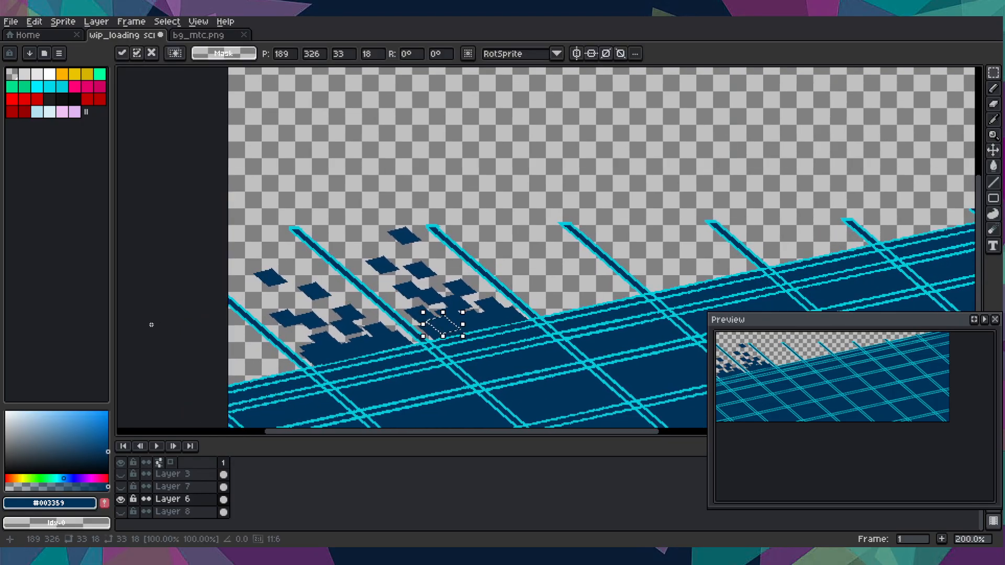
scroll(483, 297, up, 2)
drag(632, 318, 313, 400)
key(ctrl+v)
scroll(303, 370, up, 2)
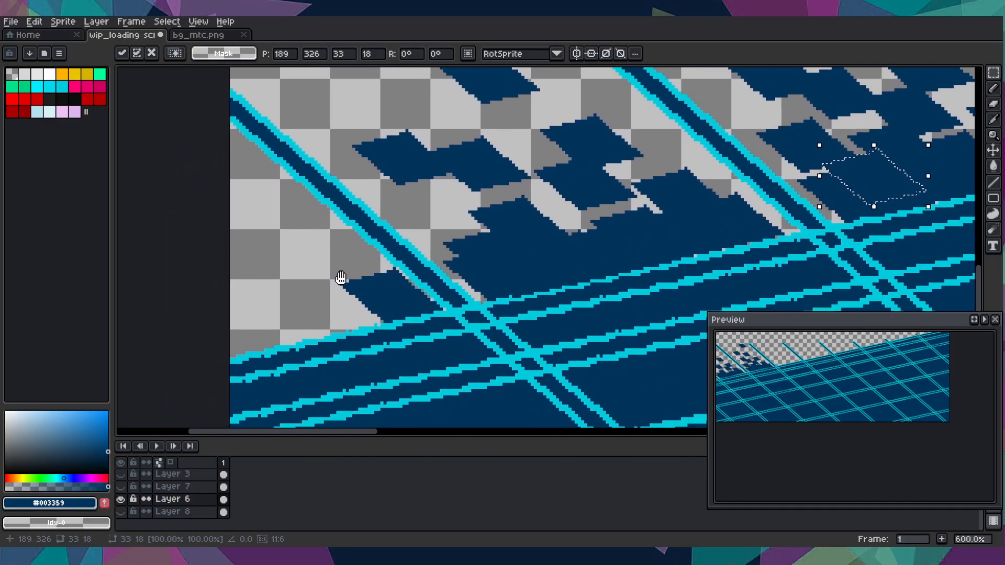
drag(894, 168, 355, 303)
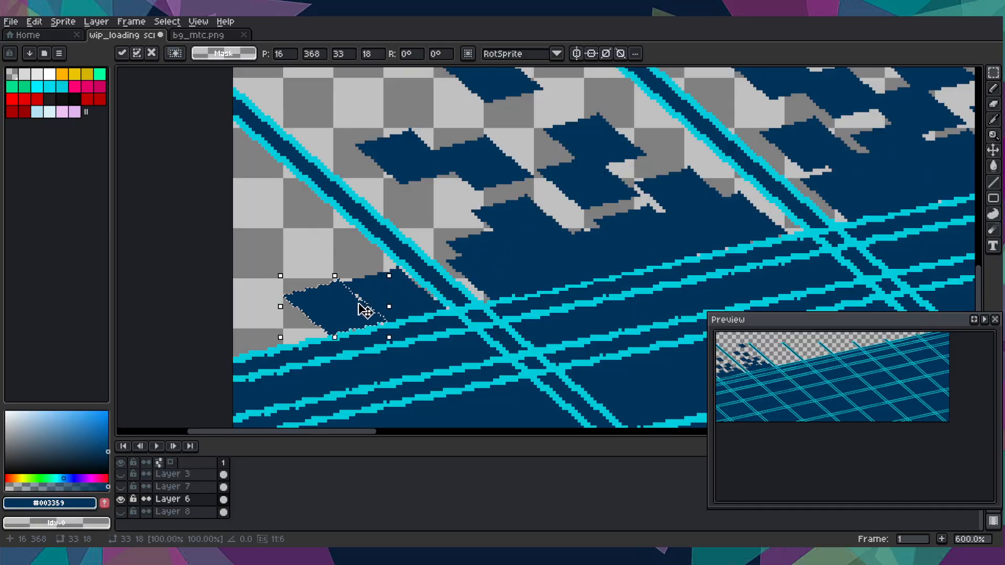
key(ctrl+z)
drag(872, 168, 353, 272)
key(ctrl+z)
drag(872, 198, 294, 304)
- Place two parallelogram copies partly off the canvas's left edge at -11, 337 and -27, 326
key(ctrl+z)
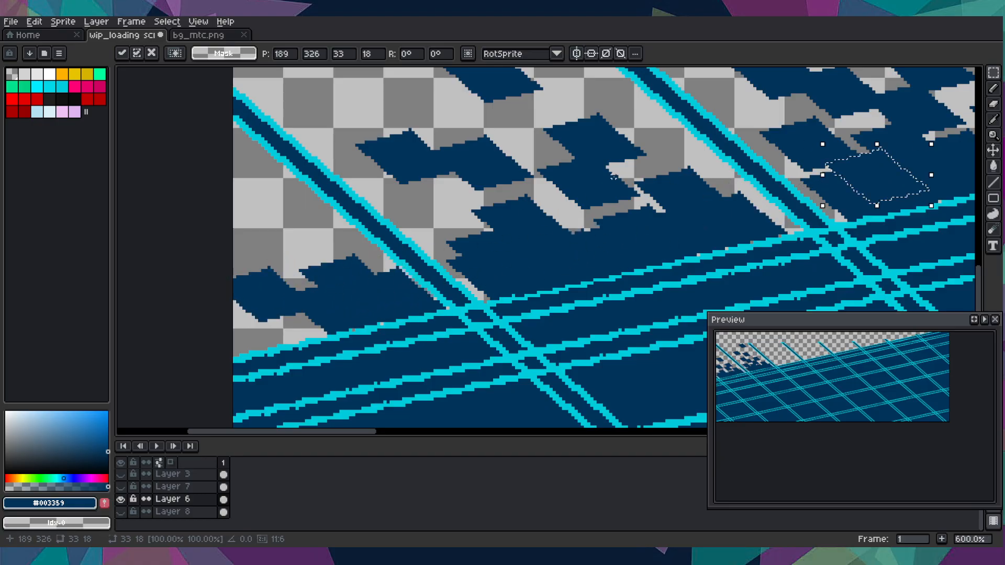
drag(916, 183, 272, 210)
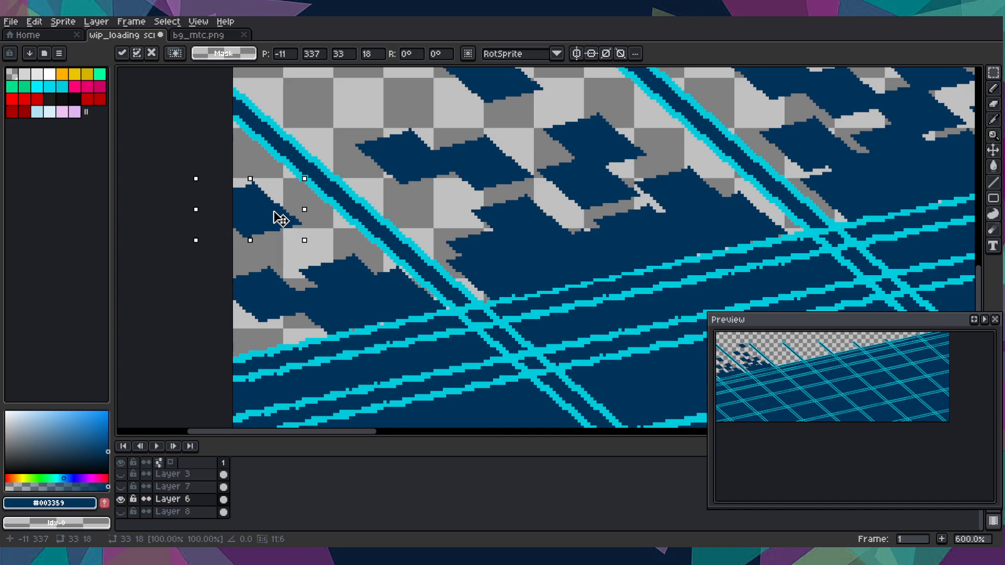
key(ctrl+z)
drag(895, 170, 217, 173)
drag(219, 224, 247, 207)
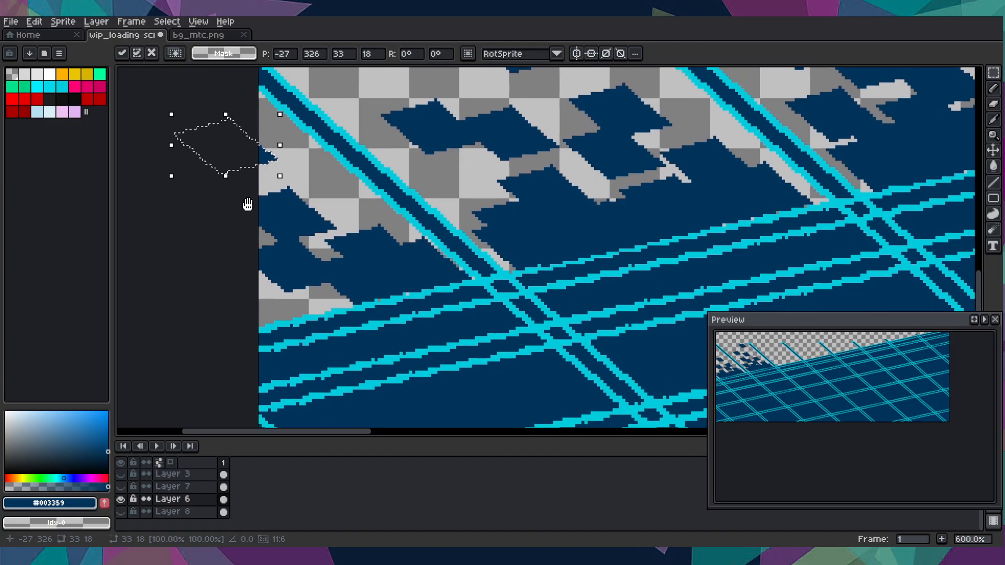
- Fill the remaining gaps at the far-left floor edge with two parallelogram copies, the last at -10, 374, and apply them
key(ctrl+z)
drag(923, 149, 341, 289)
key(ctrl+z)
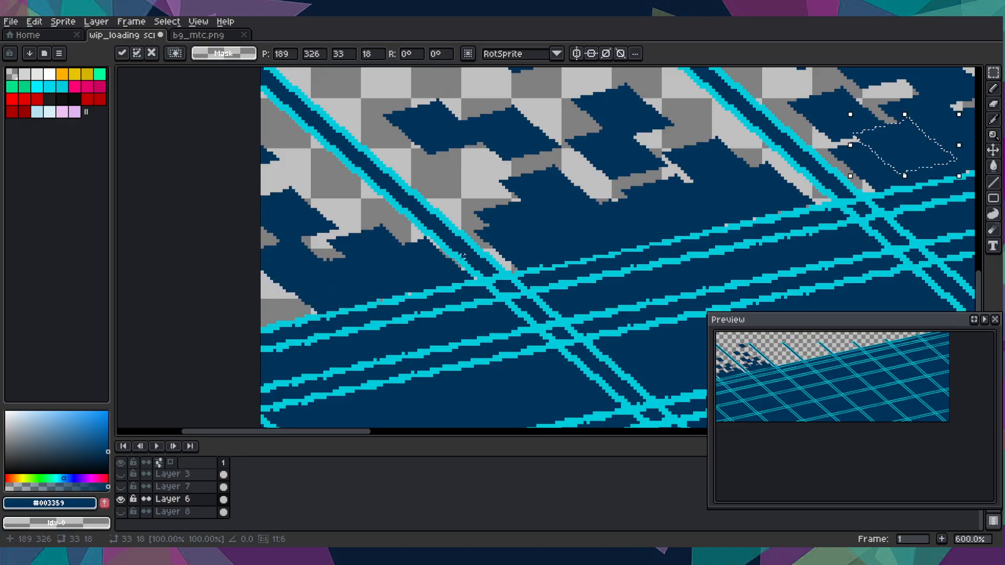
drag(875, 152, 305, 301)
scroll(333, 312, down, 4)
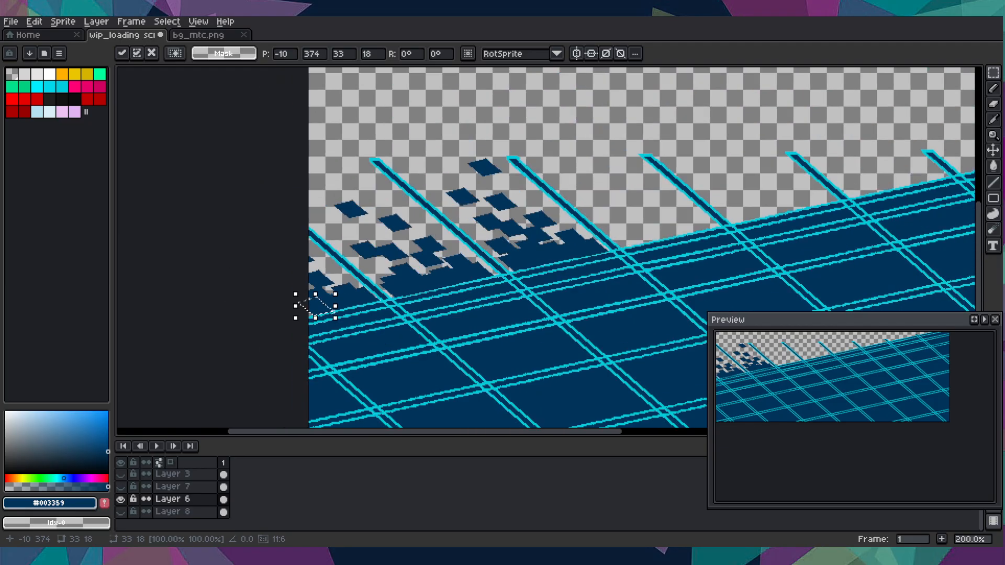
scroll(317, 307, down, 1)
key(Return)
- Line the floor edge of the next empty gap with four overlapping parallelogram copies, running from 291, 308 to 350, 295
scroll(341, 320, down, 1)
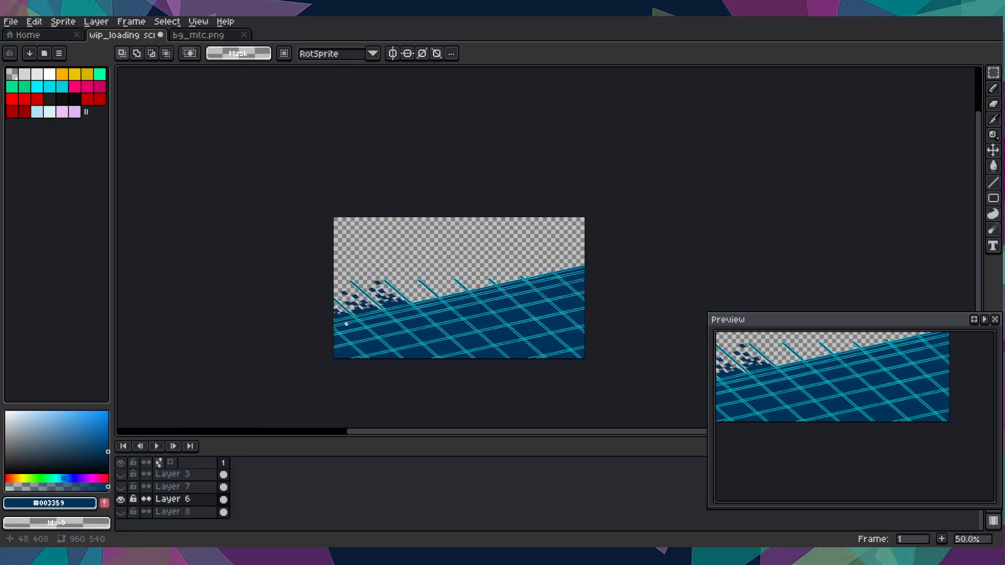
scroll(751, 402, down, 1)
drag(760, 381, 801, 388)
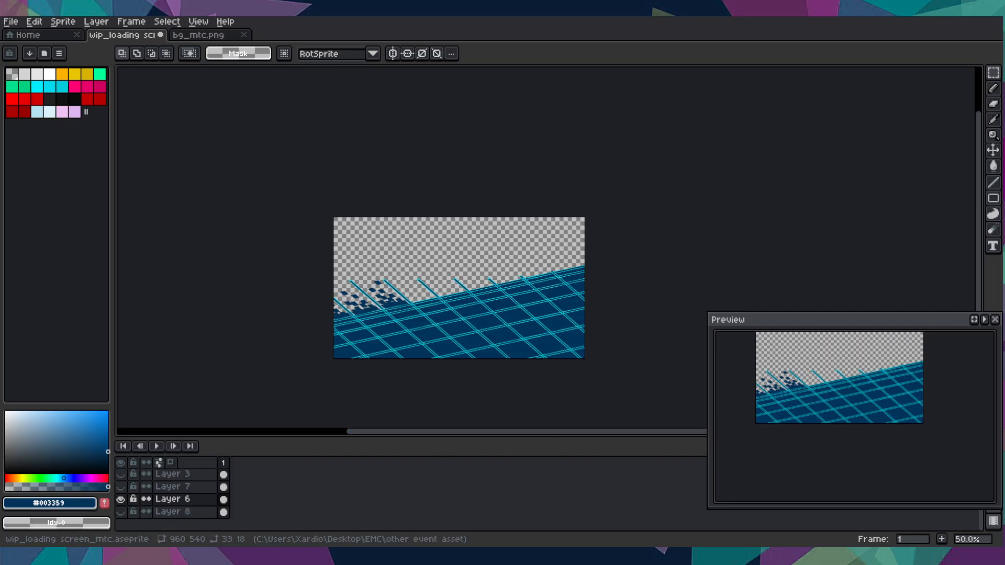
scroll(410, 305, up, 3)
scroll(411, 305, up, 4)
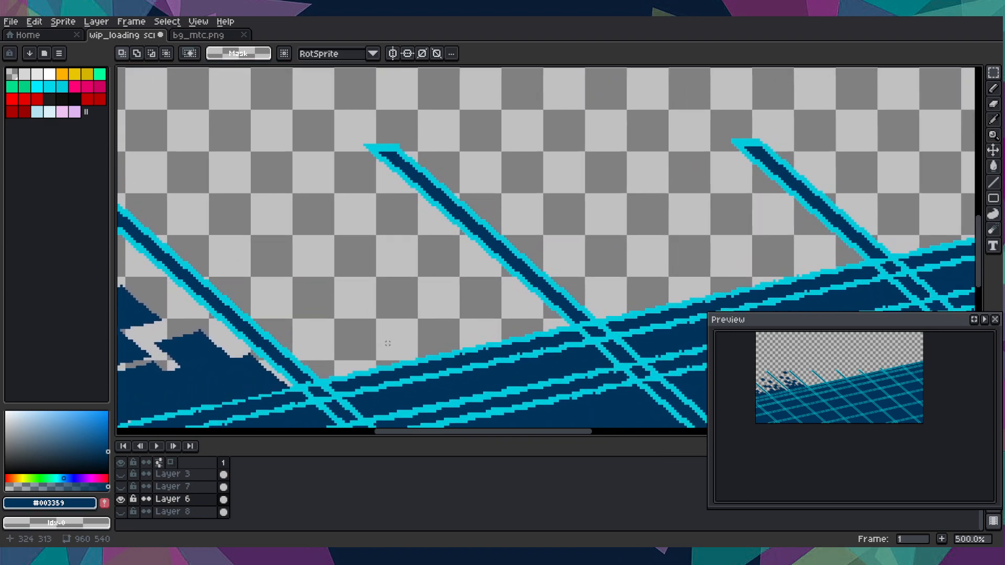
key(ctrl+v)
drag(543, 281, 322, 372)
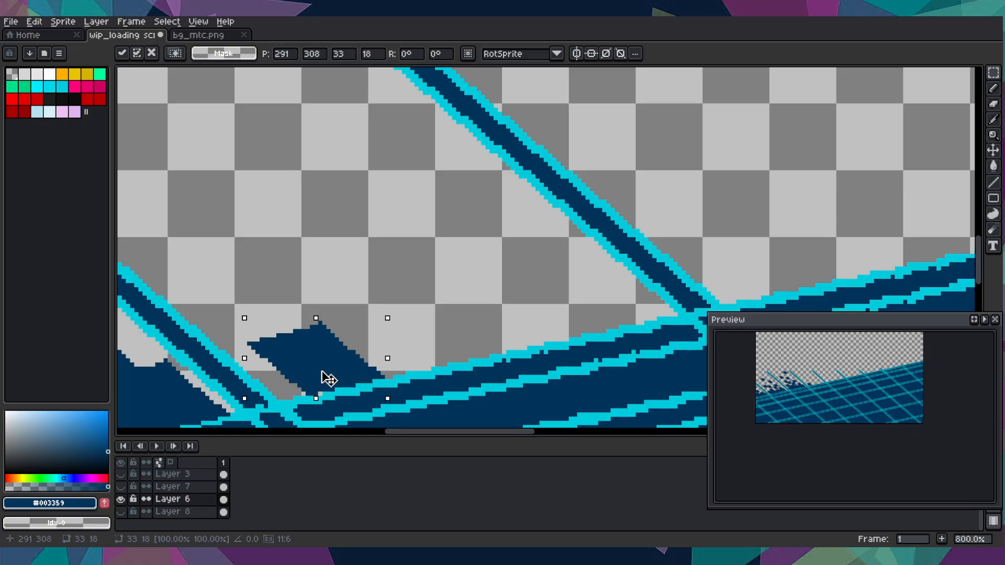
key(ctrl+v)
drag(545, 253, 399, 352)
key(ctrl+v)
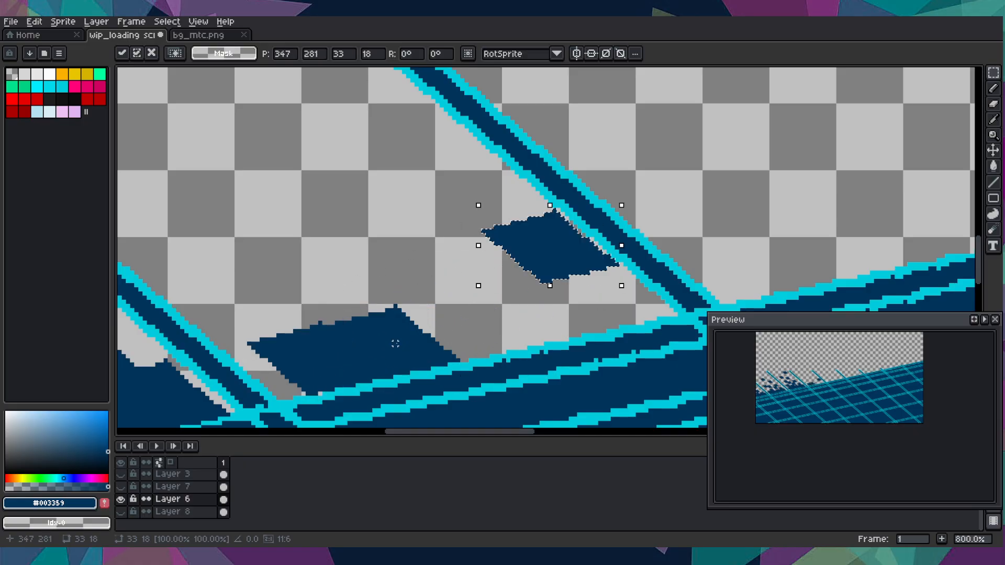
drag(552, 254, 476, 337)
key(ctrl+v)
drag(527, 260, 555, 324)
- Stack parallelogram copies on top of that row for a jagged edge and add one at 284, 307 against the line
key(ctrl+v)
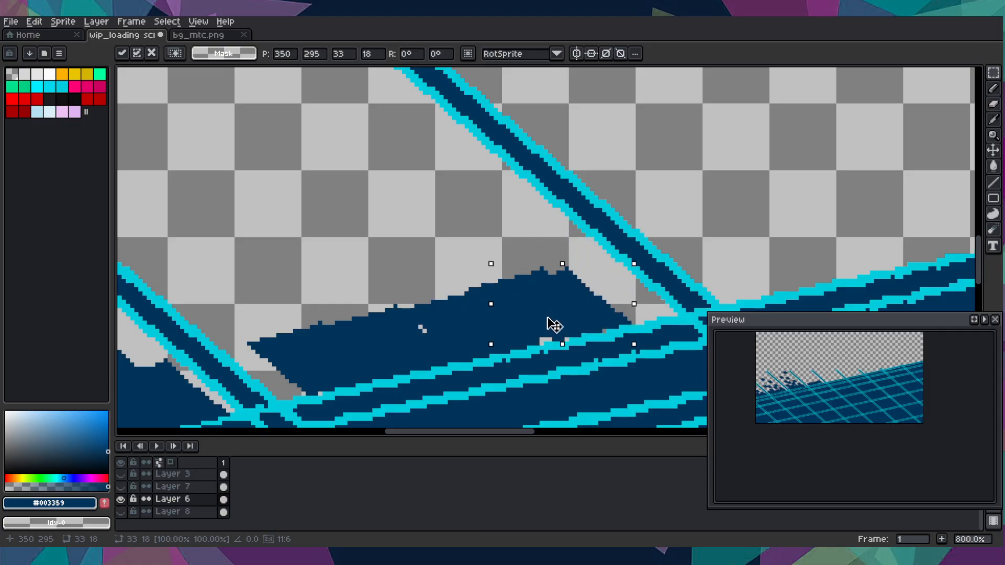
key(ctrl+v)
drag(547, 283, 416, 315)
key(ctrl+v)
key(ctrl+v)
drag(515, 280, 287, 371)
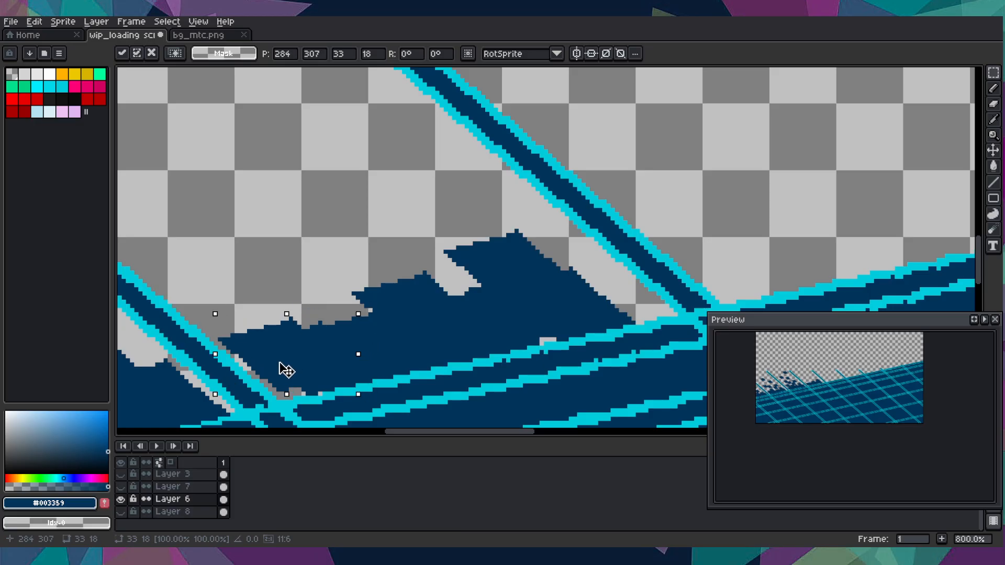
- Scatter detached parallelogram copies above the new cluster, the highest at 271, 253, and apply them
key(ctrl+v)
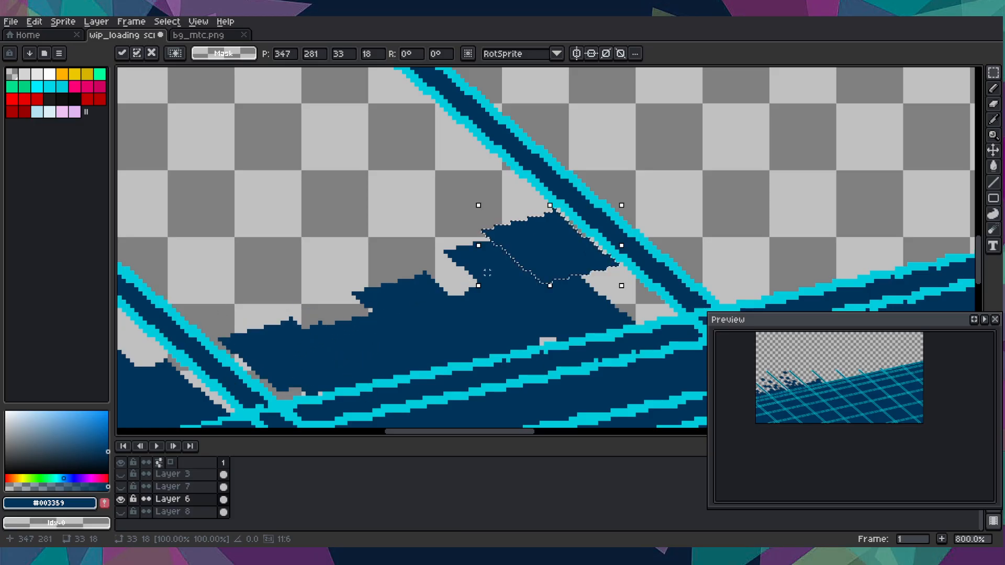
drag(555, 240, 413, 146)
drag(333, 213, 416, 249)
key(ctrl+v)
drag(561, 261, 264, 274)
key(ctrl+v)
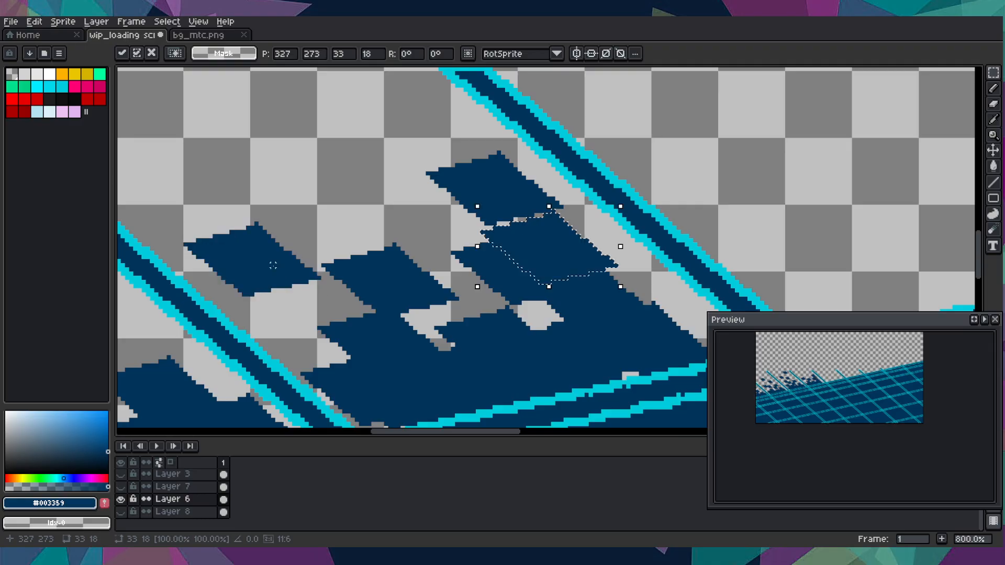
drag(568, 253, 344, 173)
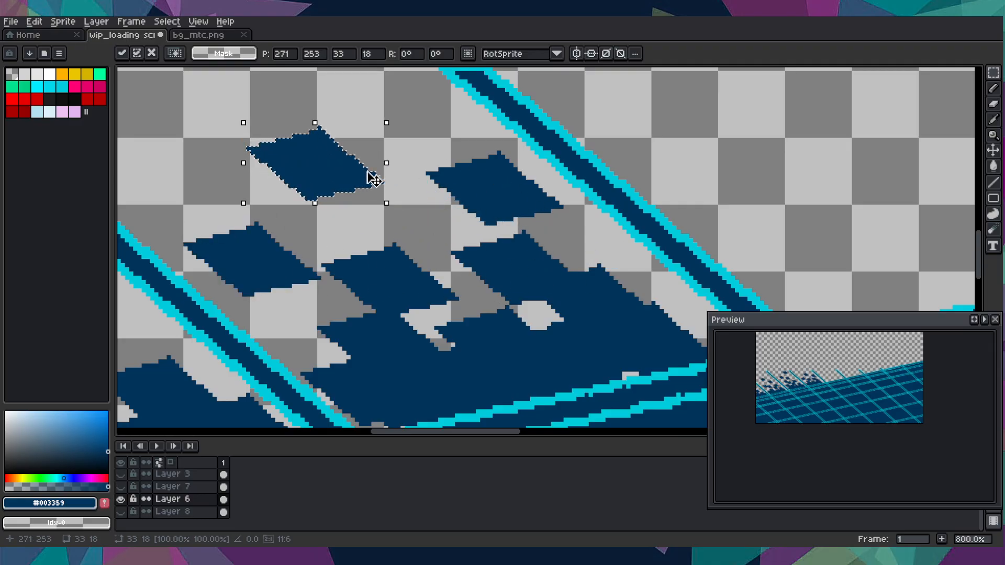
scroll(346, 176, down, 7)
scroll(366, 183, up, 1)
drag(390, 209, 361, 317)
key(Return)
- Place one more detached parallelogram copy above the highest fragment of the third gap and apply it
scroll(331, 264, up, 4)
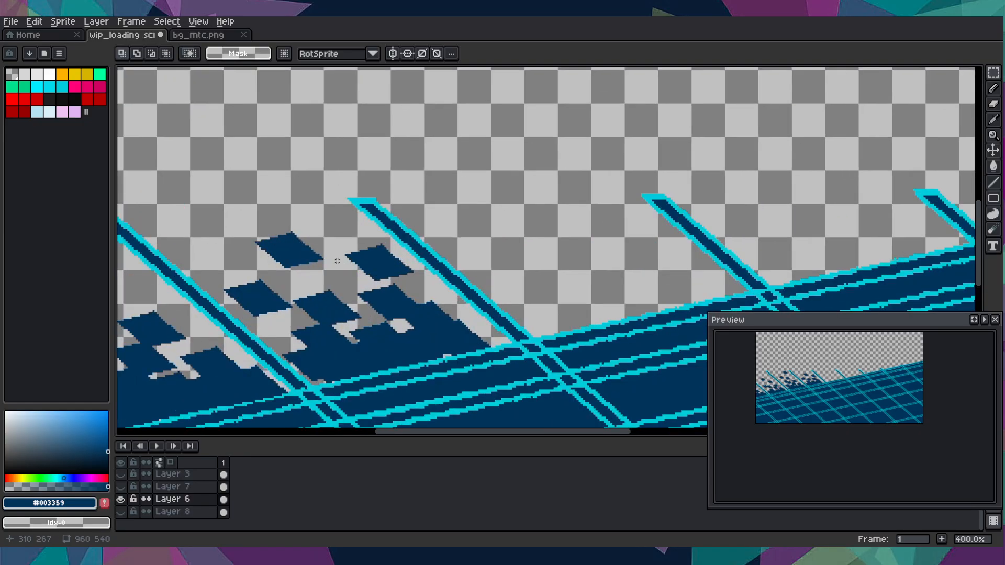
drag(308, 258, 328, 259)
key(ctrl+v)
scroll(340, 287, up, 2)
drag(627, 230, 135, 173)
scroll(186, 196, down, 6)
scroll(204, 212, up, 4)
drag(171, 275, 238, 244)
scroll(238, 245, down, 4)
scroll(251, 278, down, 2)
key(Return)
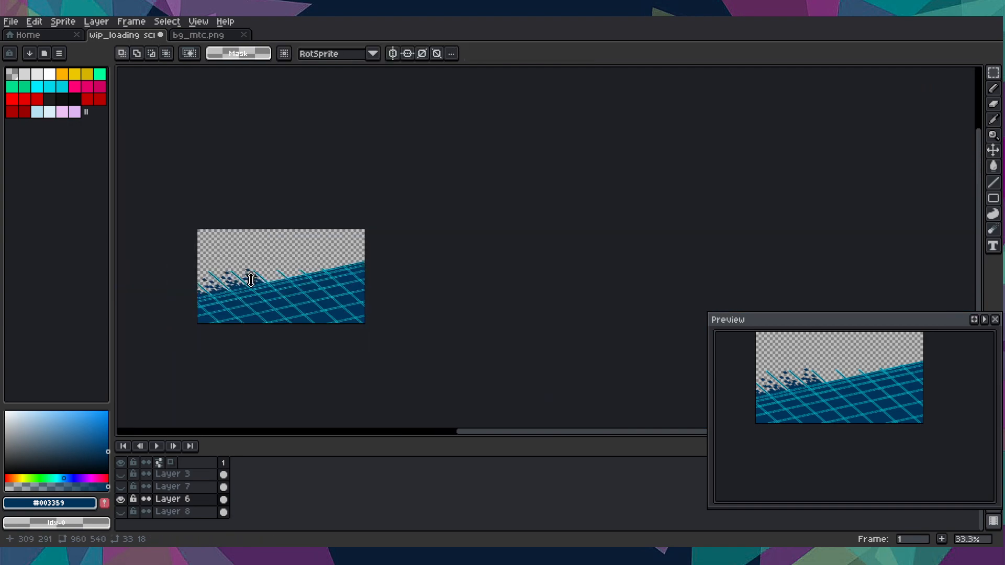
- Fill the cluster's end at the base of the protruding line with a parallelogram copy at 359, 293
scroll(252, 280, up, 3)
scroll(248, 286, up, 3)
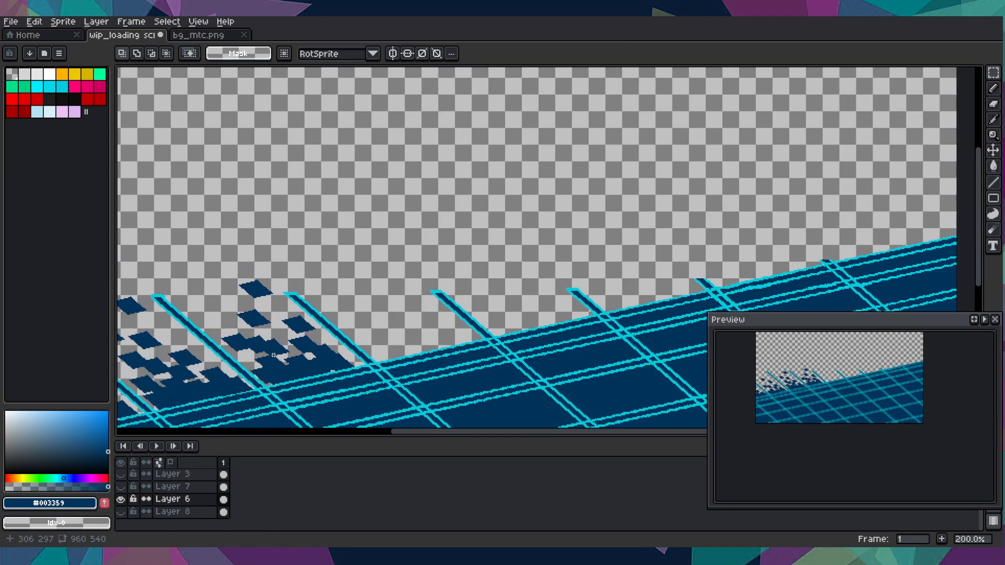
scroll(264, 293, down, 2)
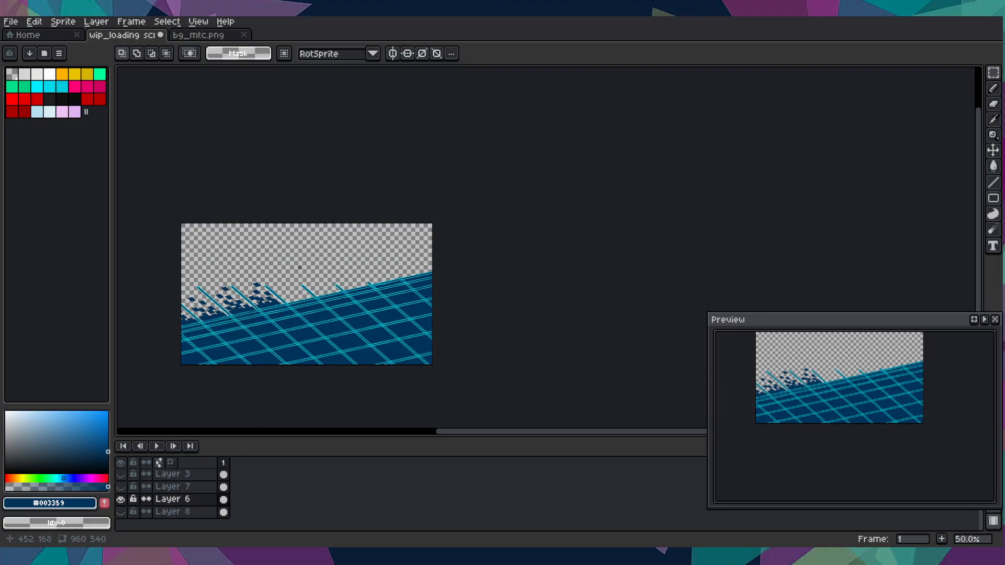
scroll(300, 268, up, 3)
drag(299, 267, 303, 195)
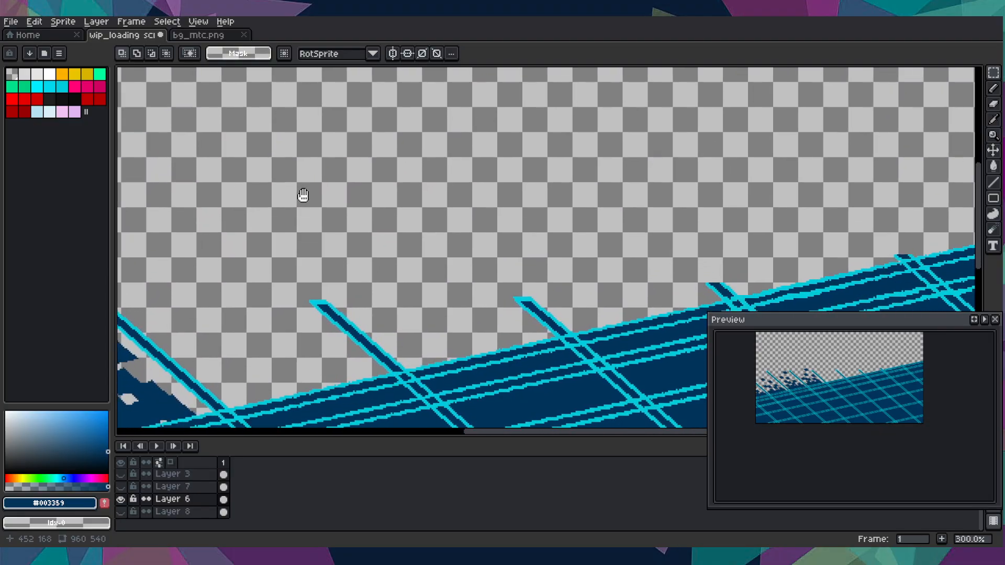
scroll(329, 249, up, 1)
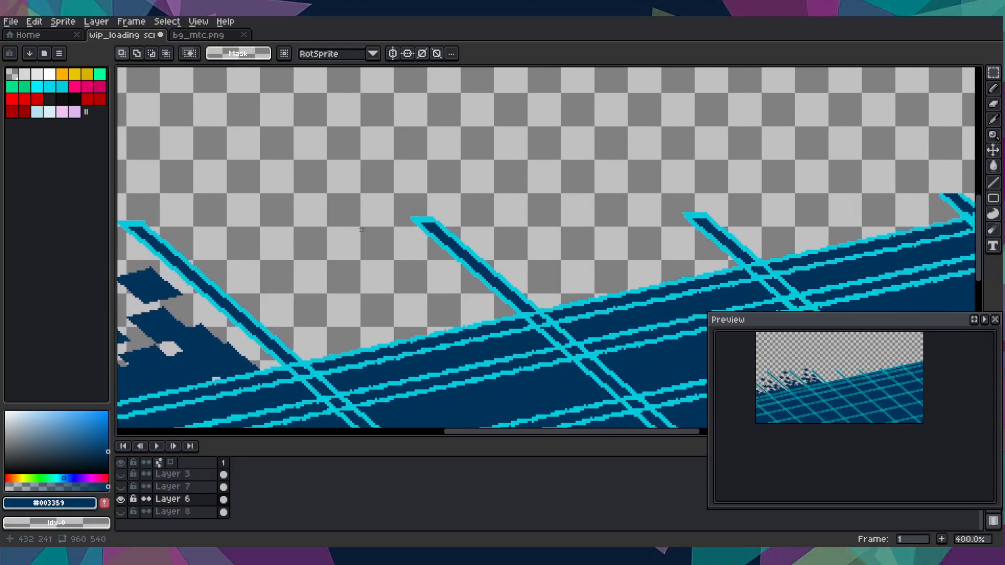
key(ctrl+v)
drag(541, 422, 240, 353)
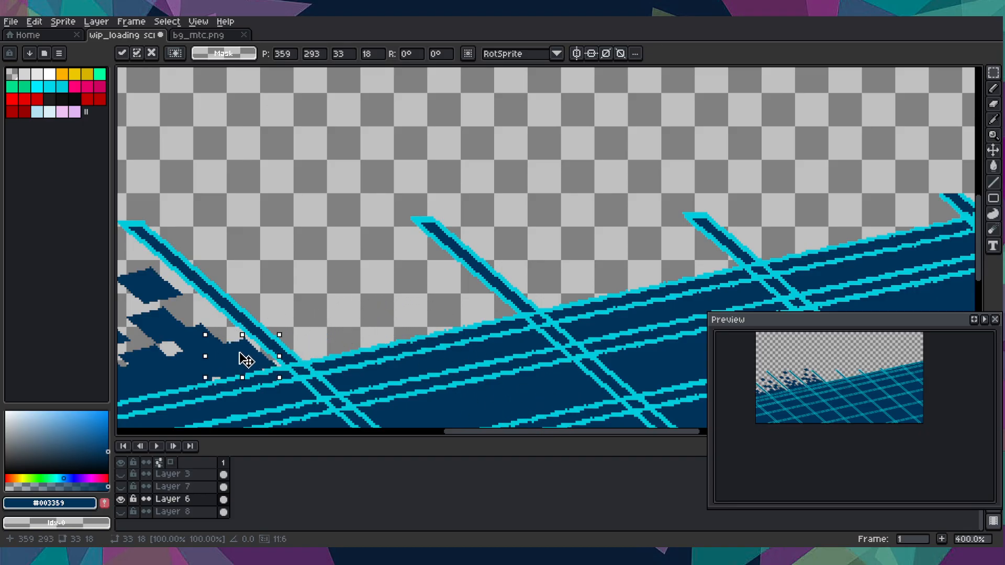
- Lay a row of parallelogram copies along the floor edge in the fourth gap at 391, 286, 409, 282 and 427, 278
scroll(246, 361, up, 3)
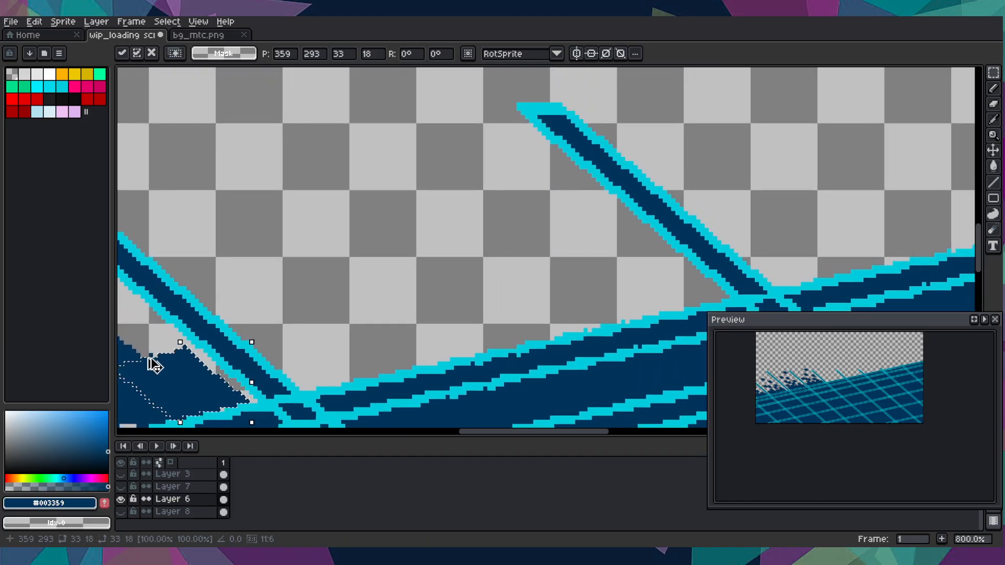
key(ctrl+v)
drag(559, 259, 325, 367)
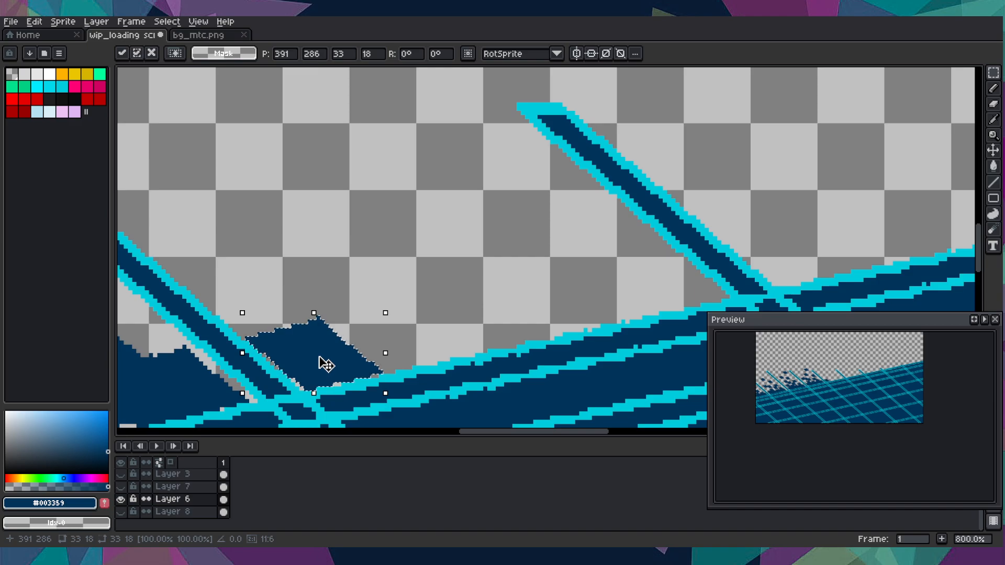
key(ctrl+v)
drag(554, 240, 393, 338)
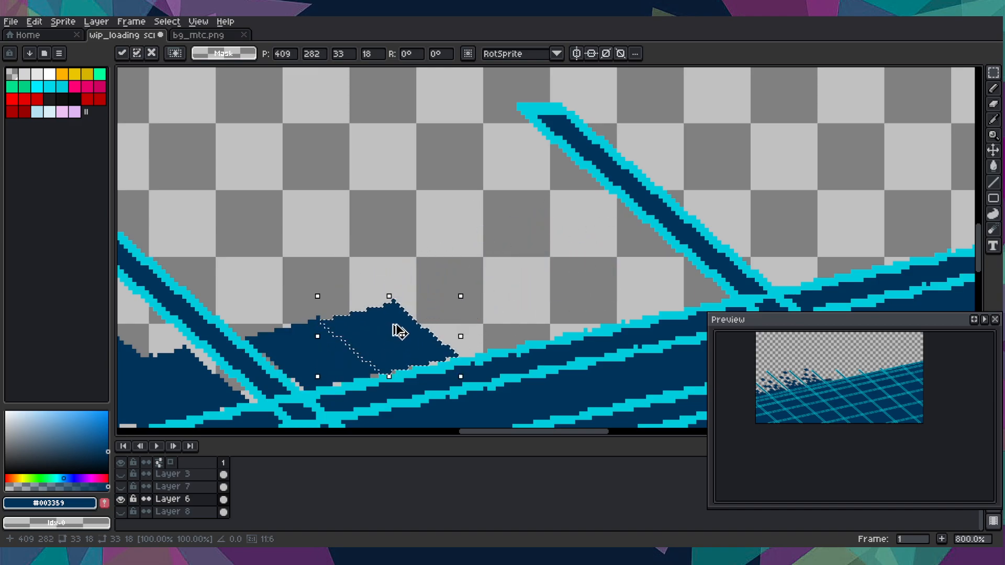
key(ctrl+v)
drag(554, 251, 486, 317)
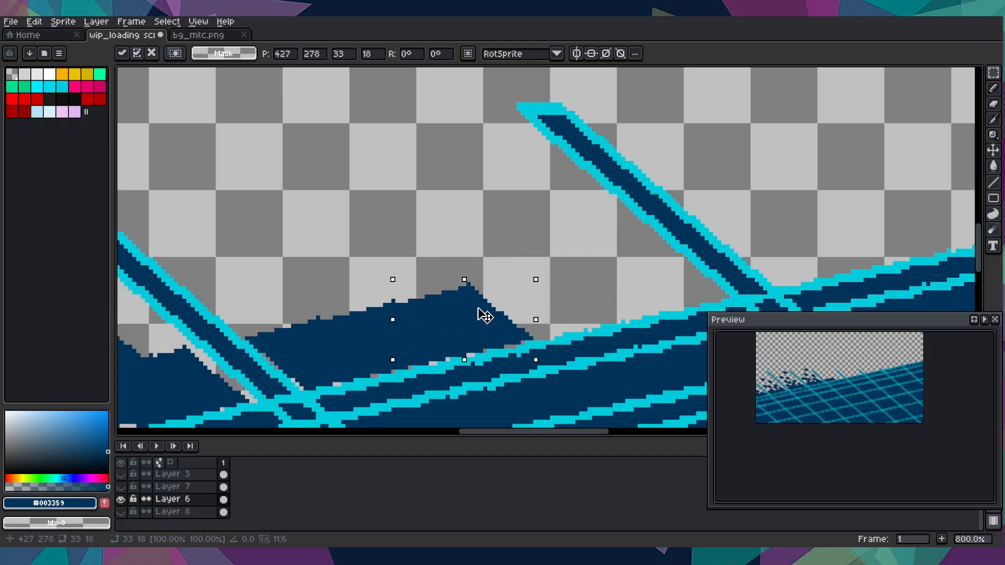
- Stack parallelogram copies on top of the fourth gap's row to build a jagged, stepped edge
key(ctrl+v)
drag(564, 248, 440, 263)
key(ctrl+v)
drag(542, 259, 465, 224)
key(ctrl+v)
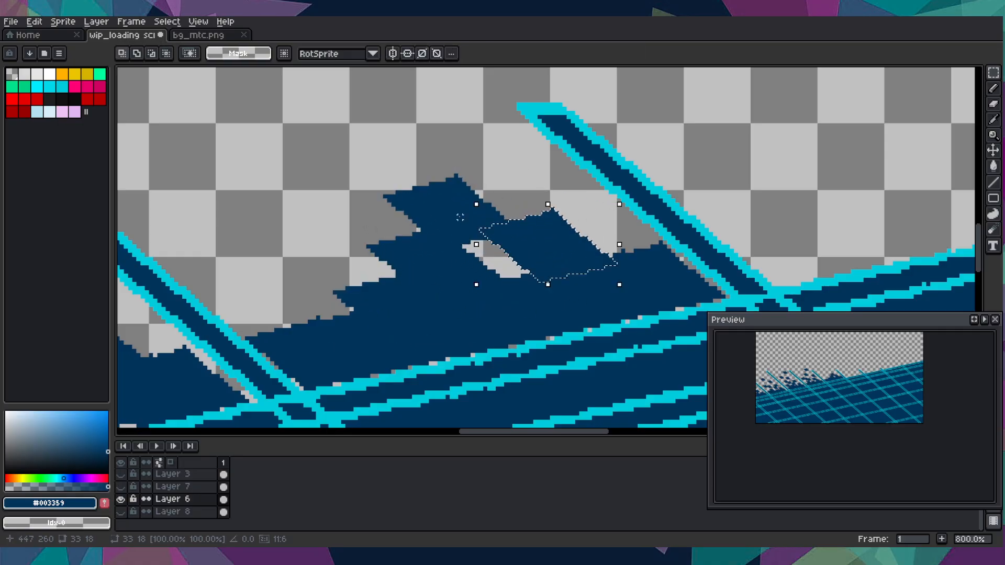
drag(561, 261, 289, 315)
key(ctrl+v)
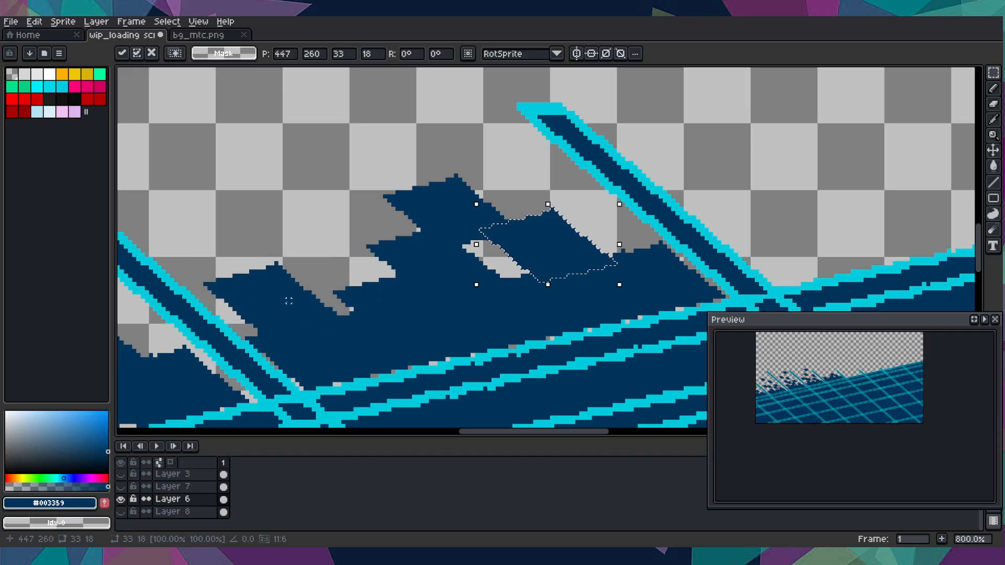
drag(541, 260, 292, 262)
- Scatter detached parallelogram copies above the fourth gap's cluster, put the highest at 391, 223, and apply them
key(ctrl+v)
drag(545, 246, 360, 184)
key(ctrl+v)
drag(518, 233, 433, 109)
key(ctrl+v)
drag(545, 243, 225, 175)
key(ctrl+v)
drag(555, 239, 323, 152)
scroll(426, 130, up, 3)
scroll(323, 152, down, 4)
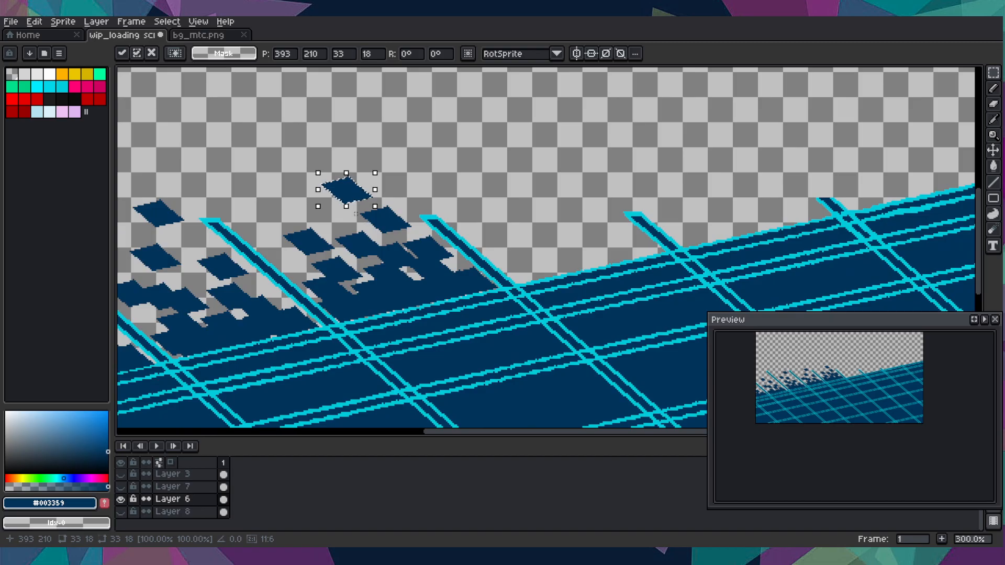
drag(351, 184, 342, 210)
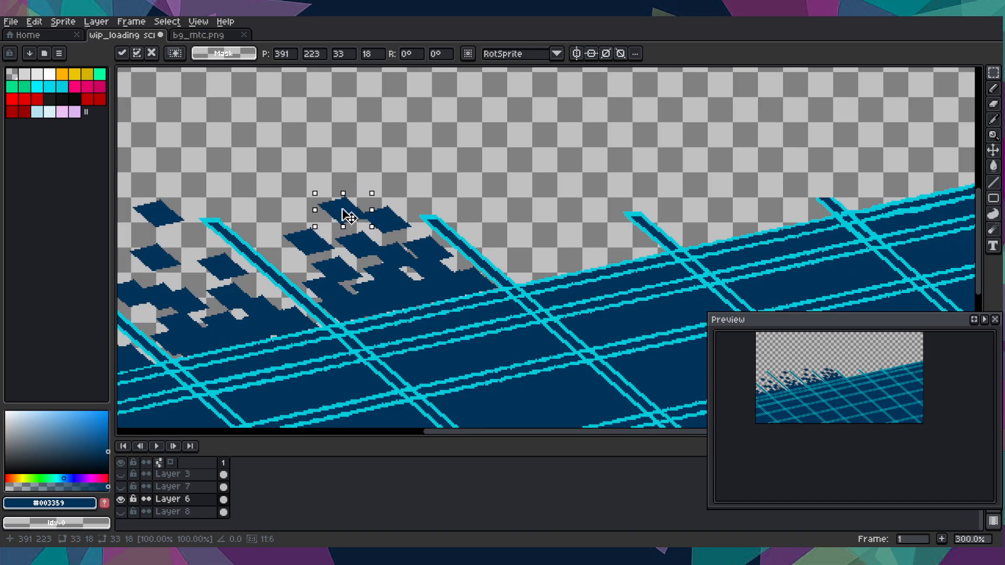
scroll(381, 265, down, 5)
scroll(384, 278, up, 2)
key(Return)
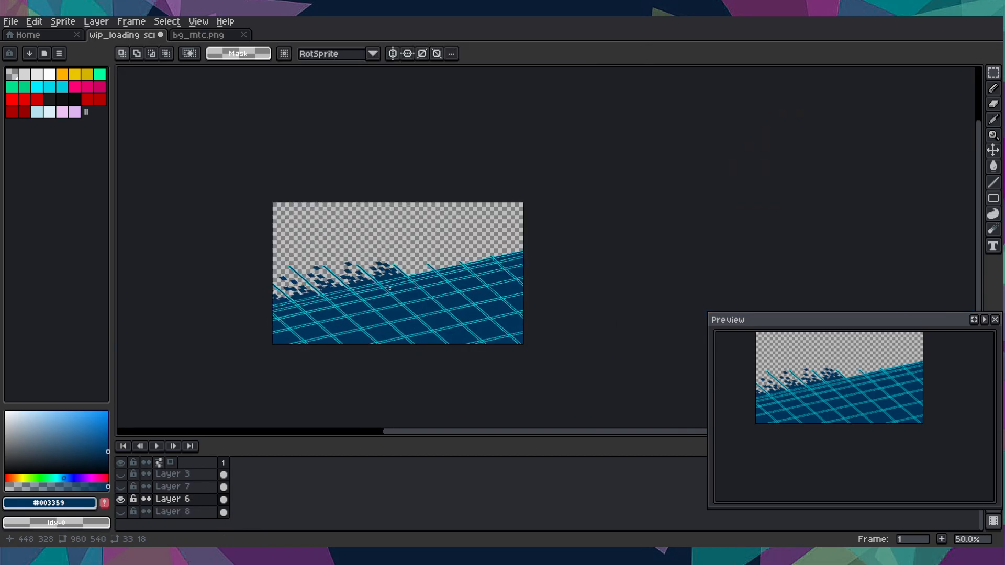
- Show all the layers of the scene again and make Layer 7 with the floating rocks active
scroll(387, 285, up, 2)
scroll(389, 288, down, 1)
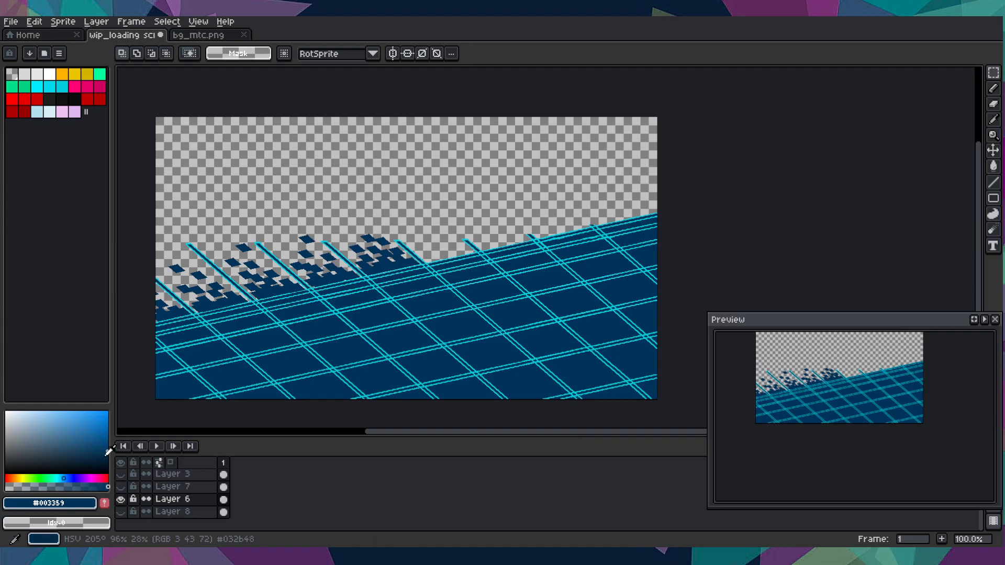
click(128, 468)
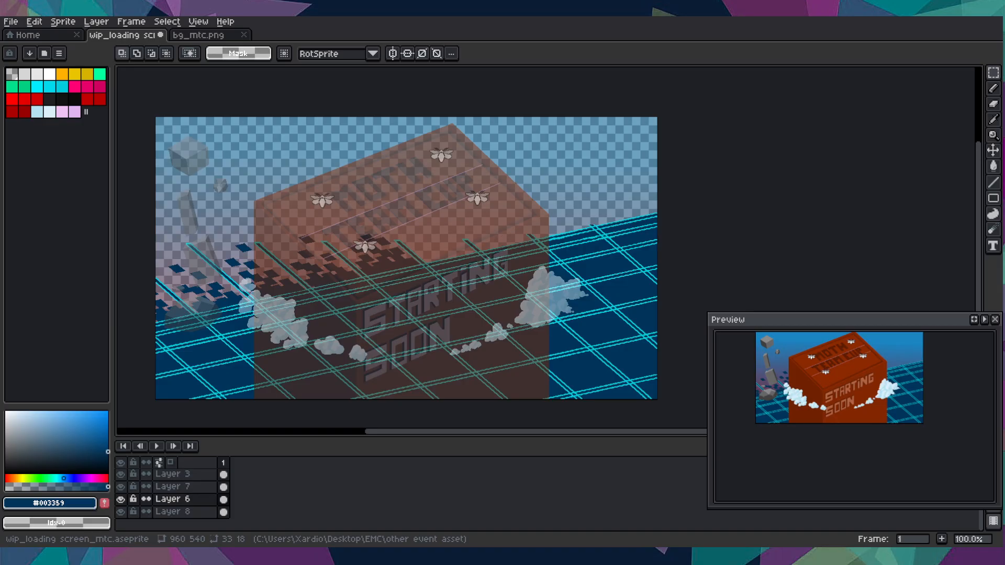
click(176, 512)
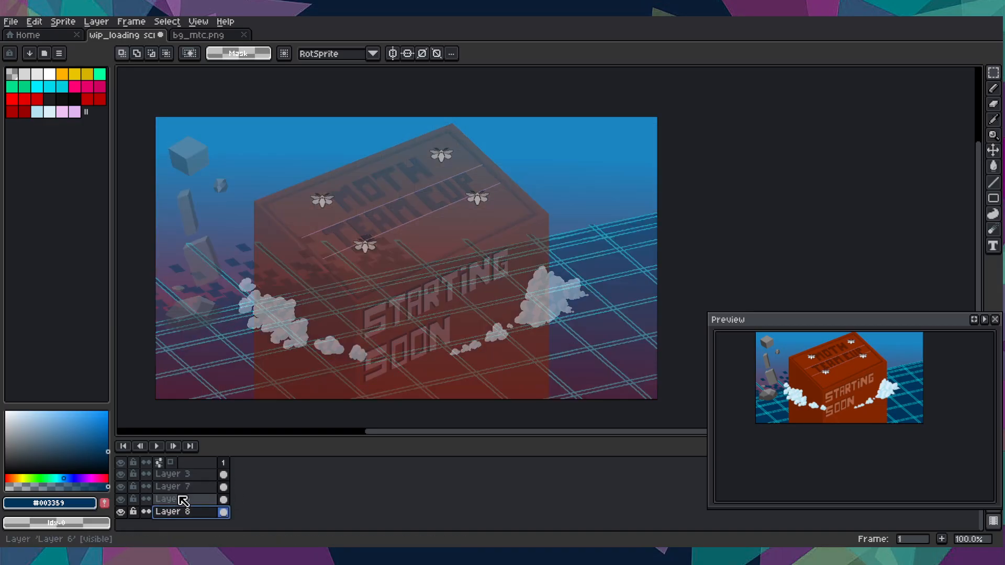
click(183, 500)
click(183, 488)
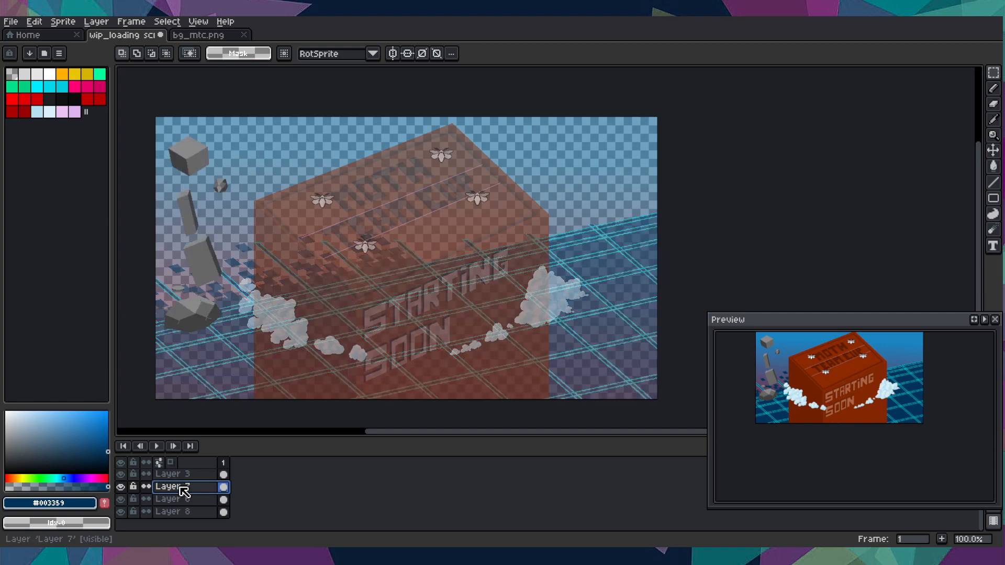
- Select the whole floating grey cube on Layer 7 with the Magic Wand and cut it from the layer
scroll(173, 160, up, 3)
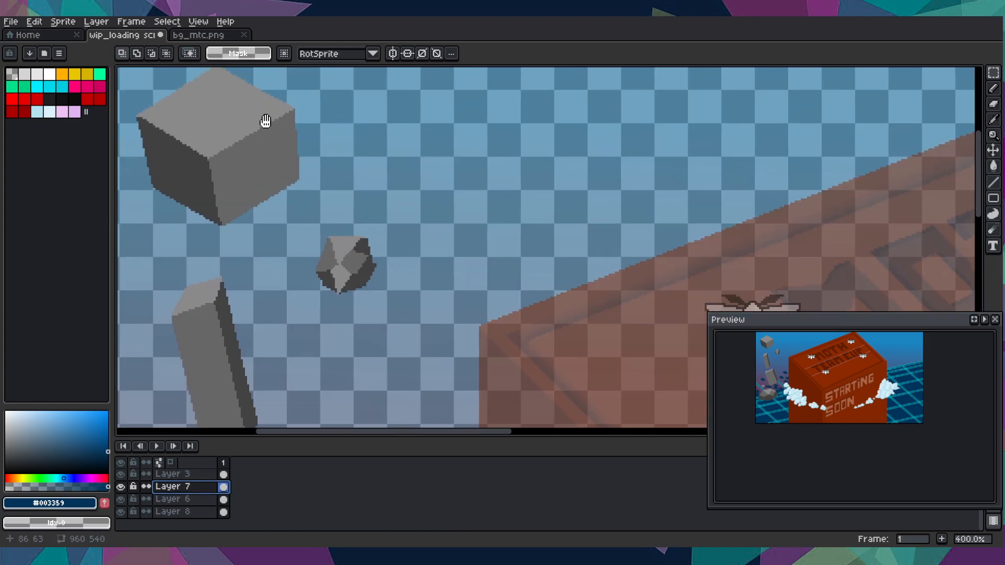
drag(265, 121, 385, 236)
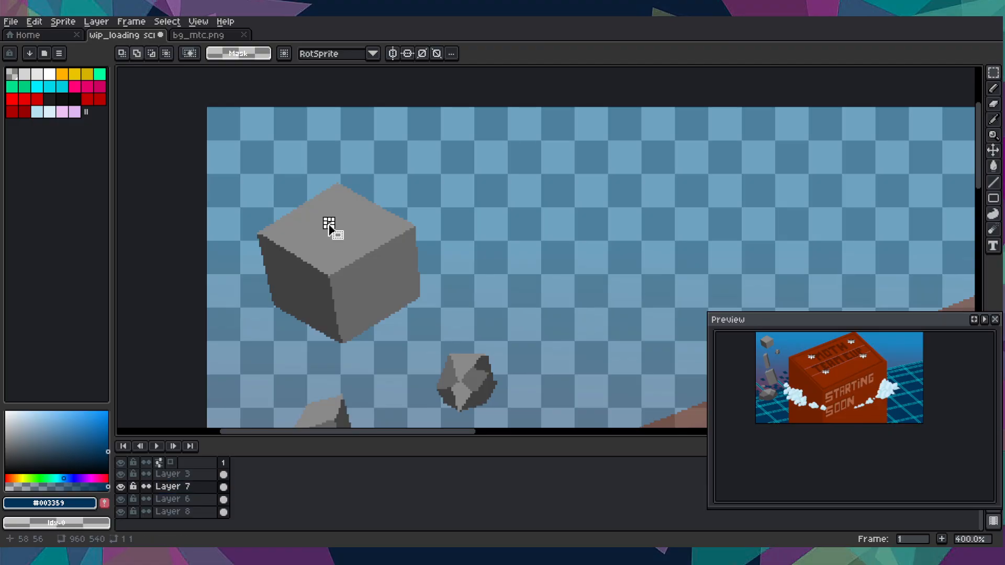
key(w)
click(341, 251)
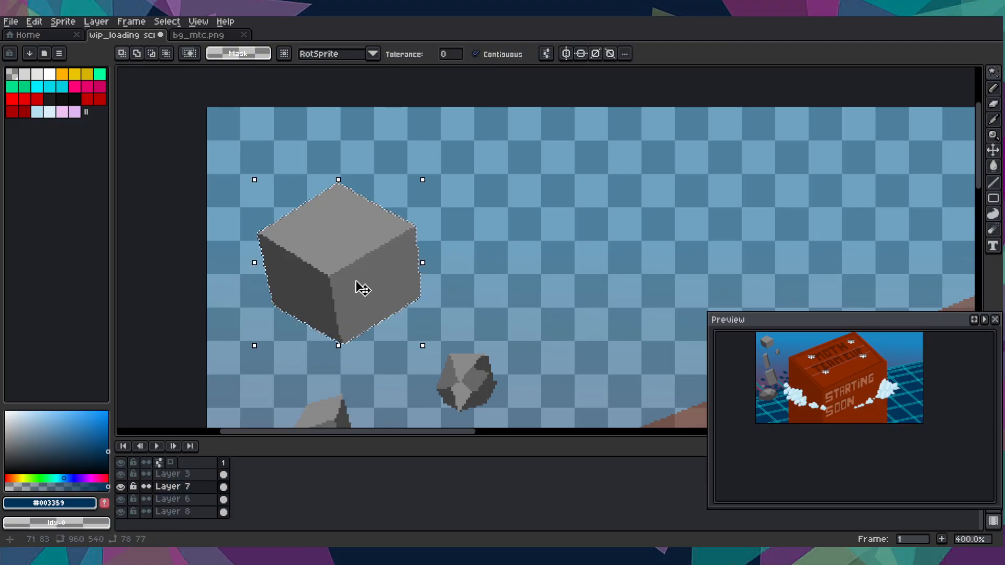
key(Delete)
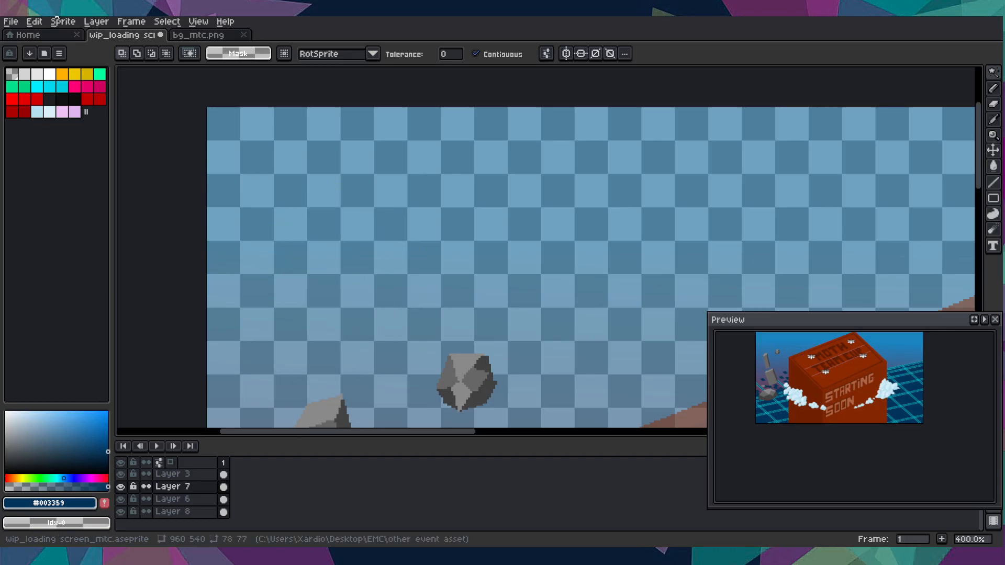
- Create a new transparent RGBA sprite of 78 × 77 px and paste the cube into it
click(23, 36)
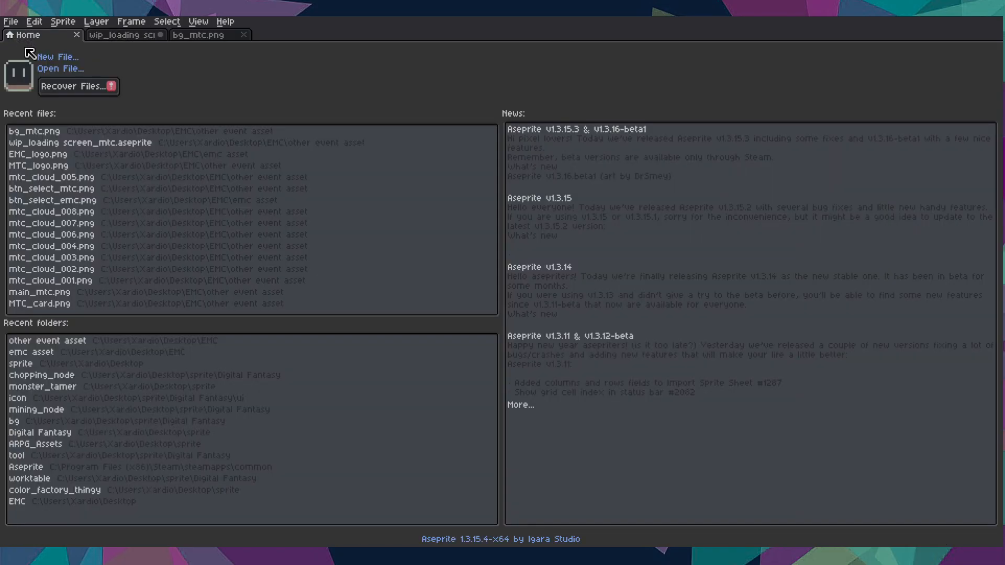
click(58, 58)
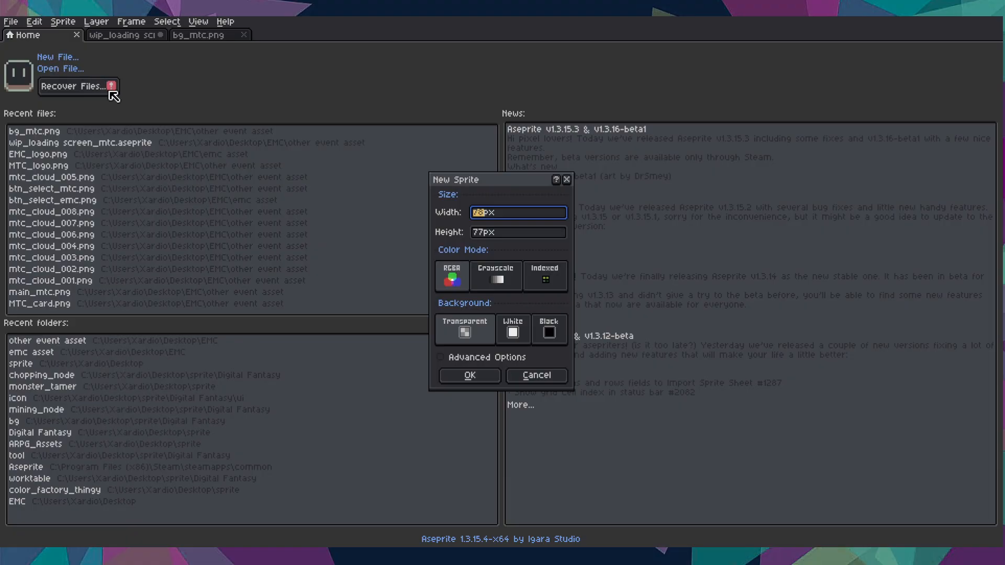
click(468, 376)
key(ctrl+v)
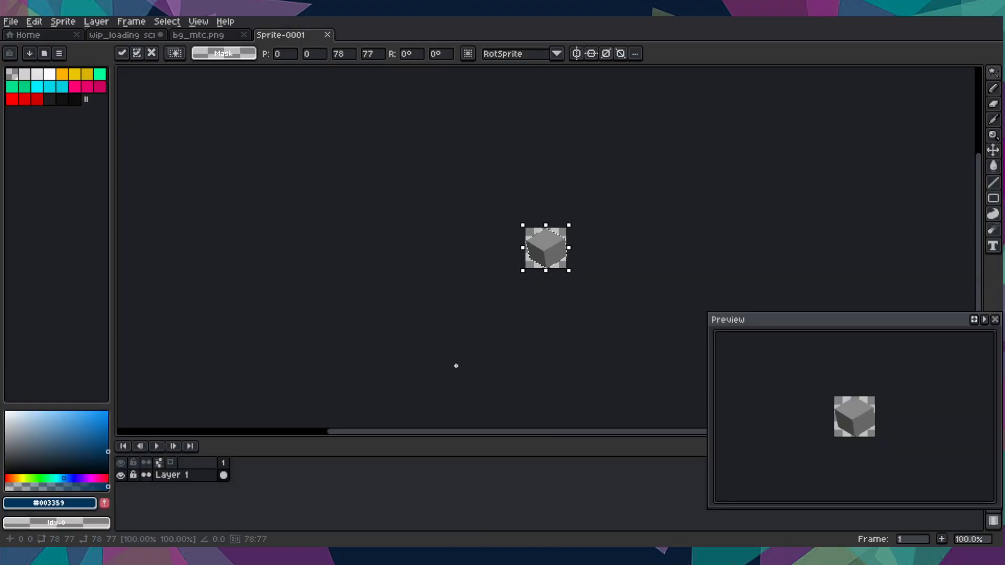
scroll(574, 308, up, 2)
key(Return)
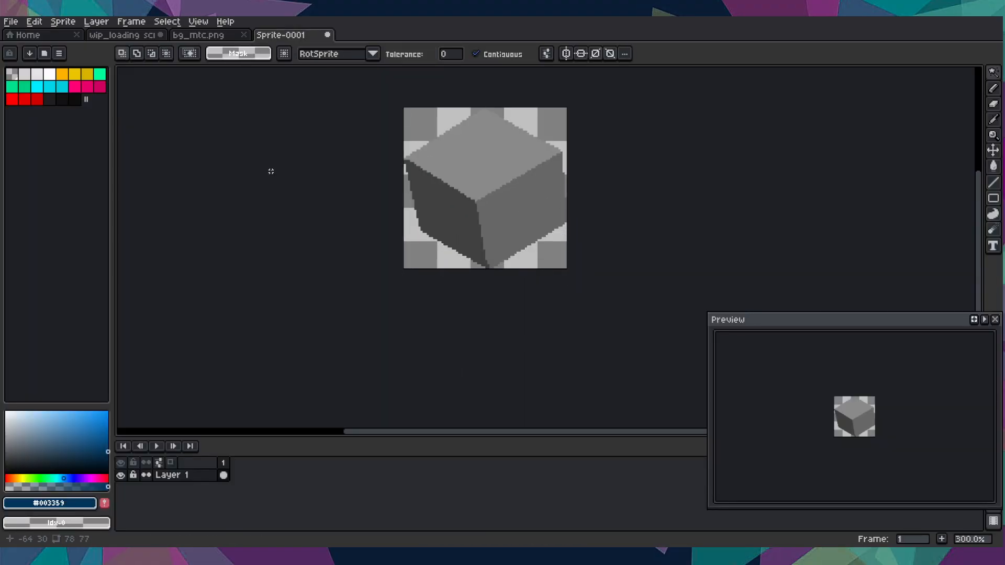
- Export the cube sprite as cube.png into the "other event asset" folder
click(10, 21)
mouse_move(53, 126)
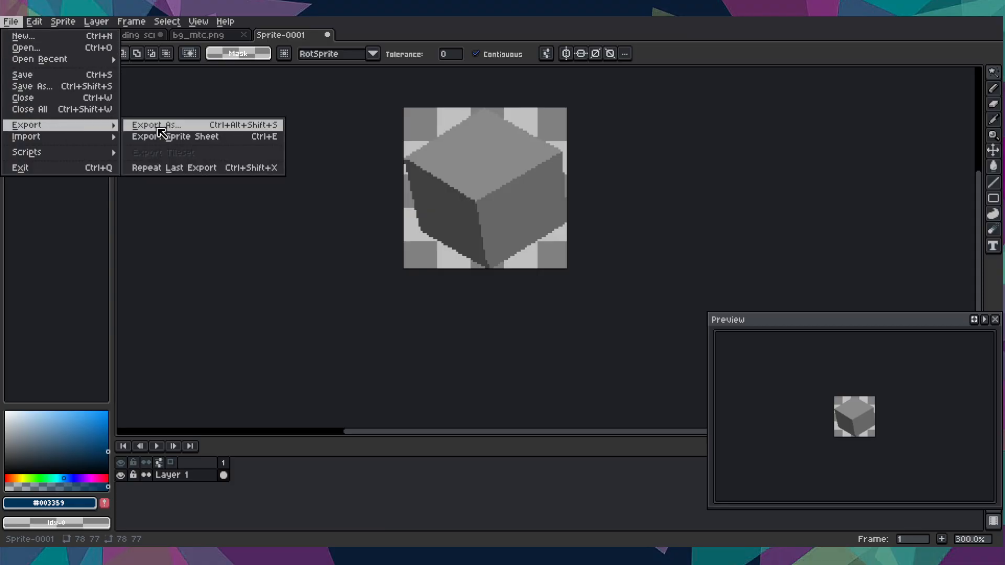
click(156, 126)
click(237, 41)
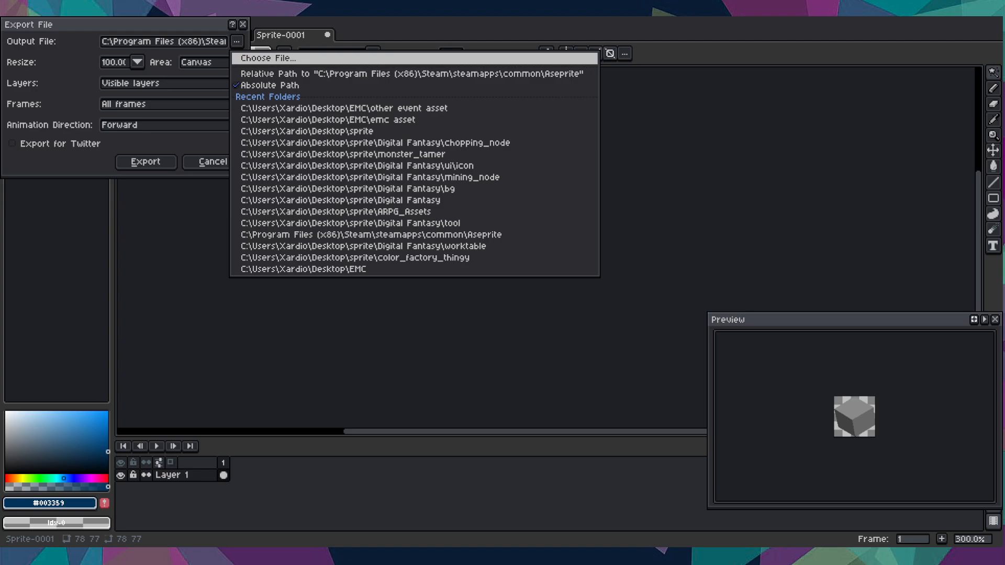
click(512, 311)
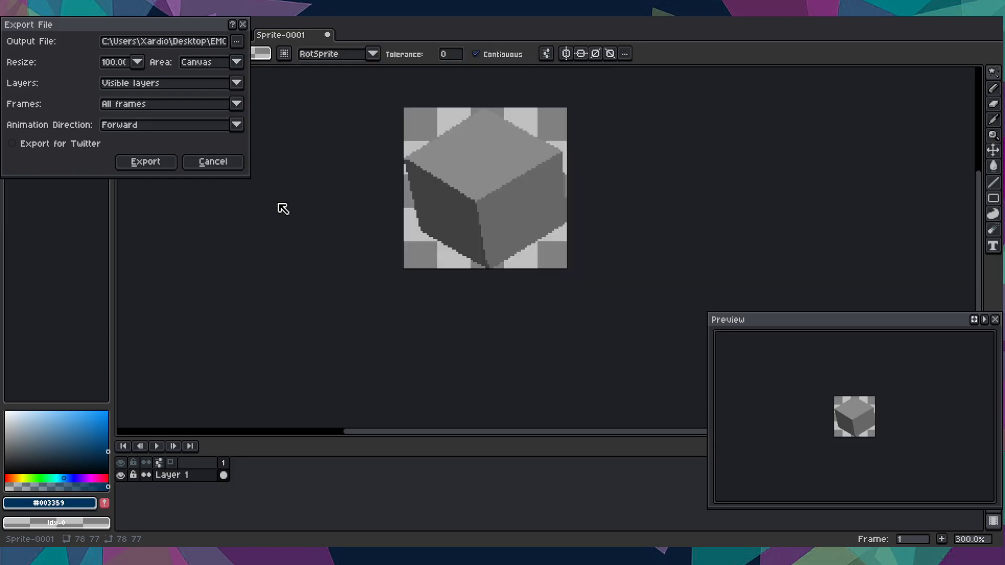
click(144, 163)
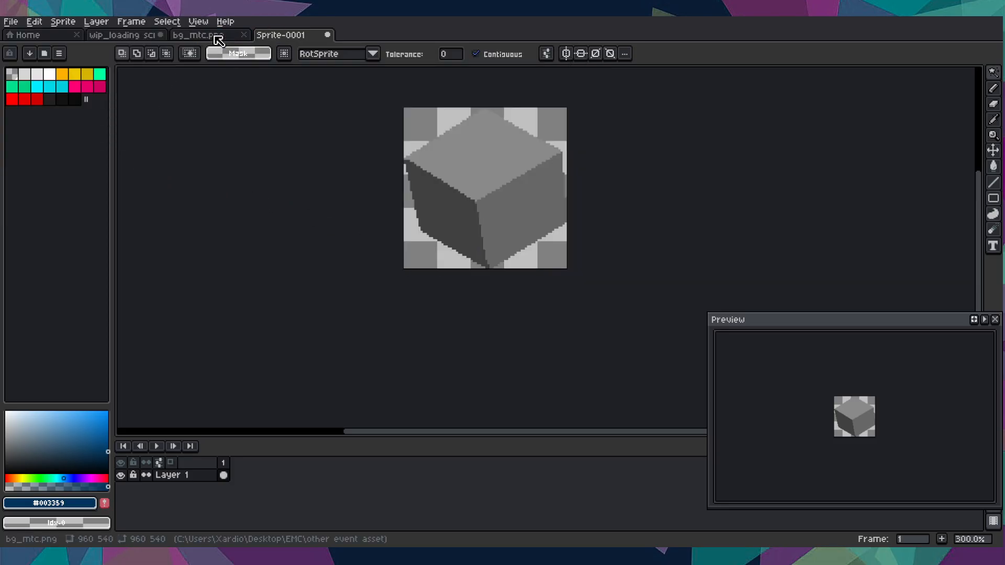
- Return to the loading screen file, select all facets of the small rock on Layer 7 with the Magic Wand, and copy them
click(120, 40)
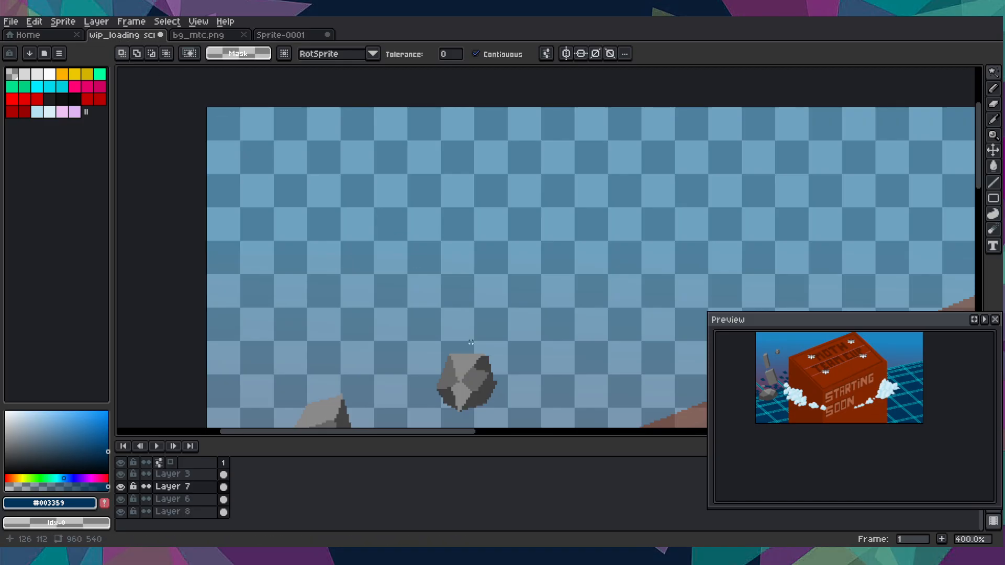
scroll(434, 272, up, 2)
scroll(447, 288, up, 1)
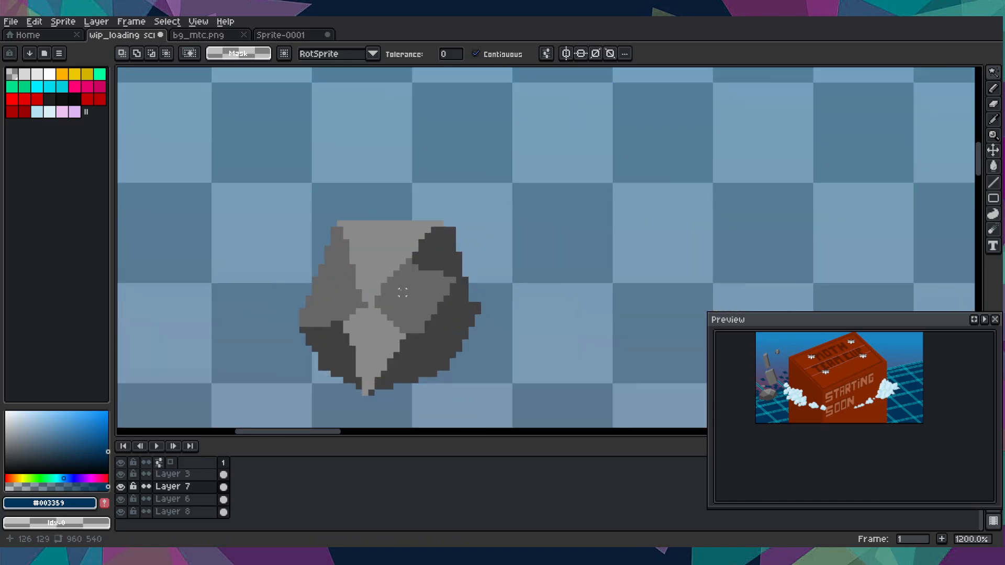
key(m)
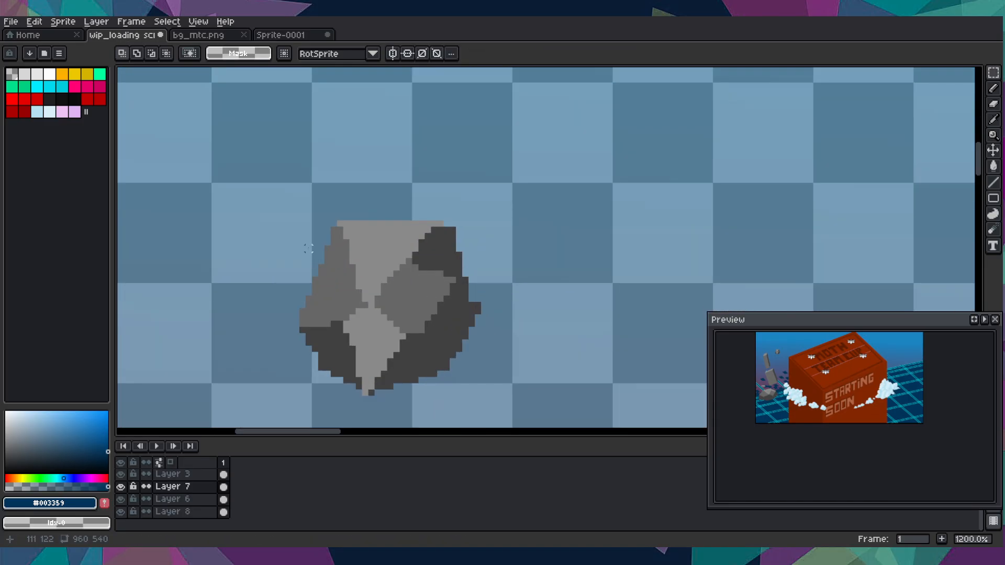
key(w)
shift+click(325, 286)
shift+click(328, 359)
shift+click(384, 343)
shift+click(443, 315)
shift+click(414, 334)
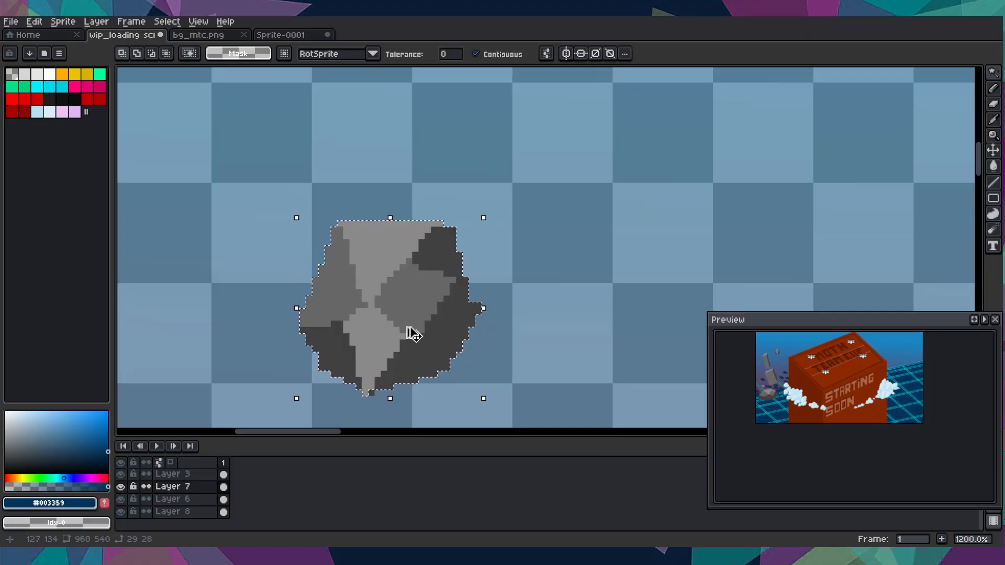
click(11, 21)
click(11, 21)
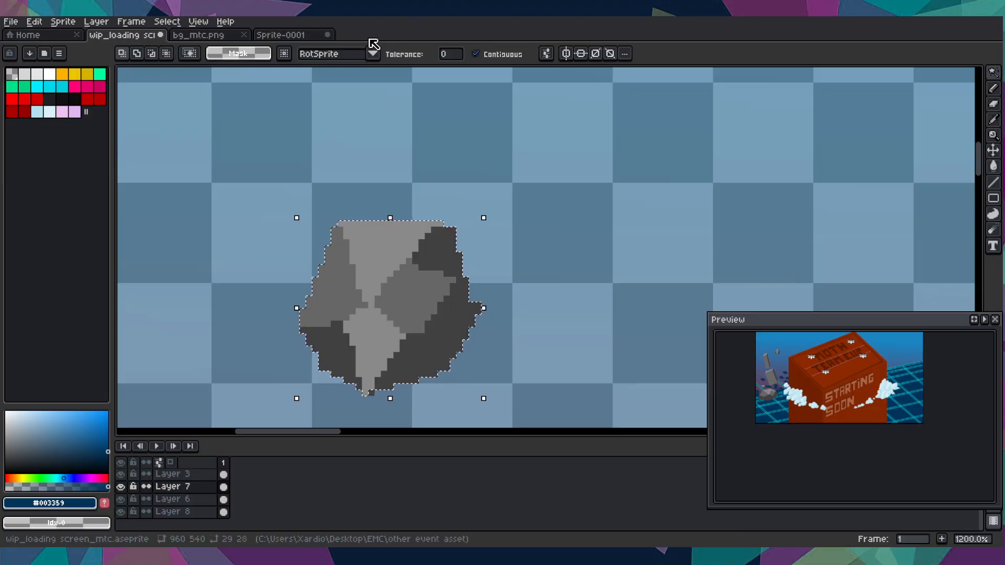
- Create a new transparent RGBA sprite of 29 × 28 px and paste the small rock into it
click(51, 36)
click(58, 57)
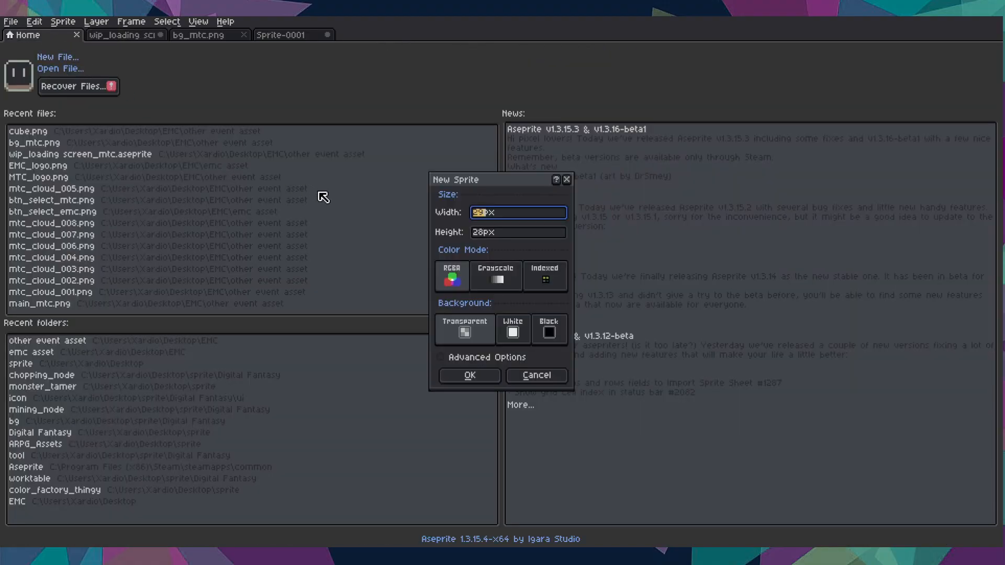
click(470, 375)
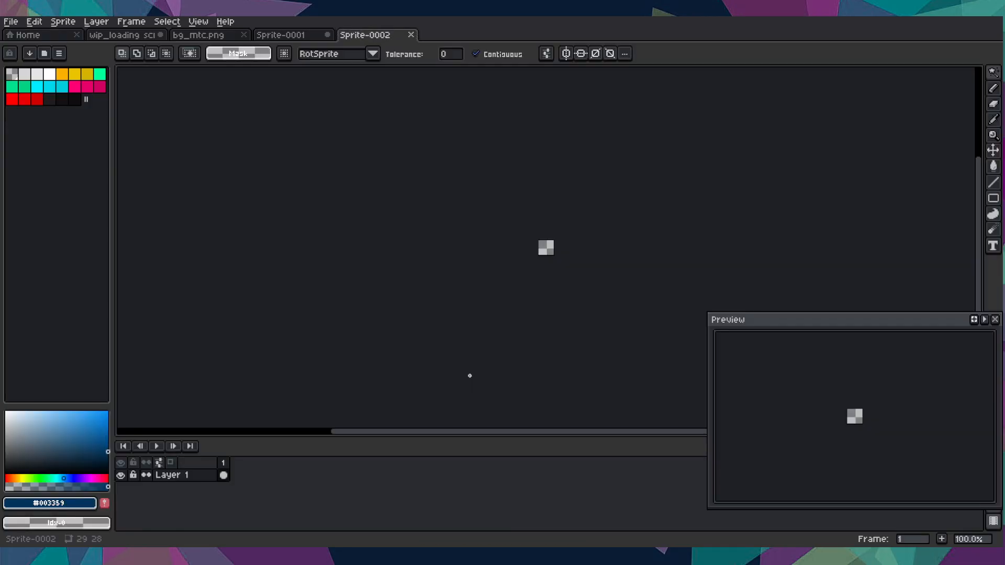
key(ctrl+v)
- Export the small rock sprite as ball.png into the "other event asset" folder
click(10, 21)
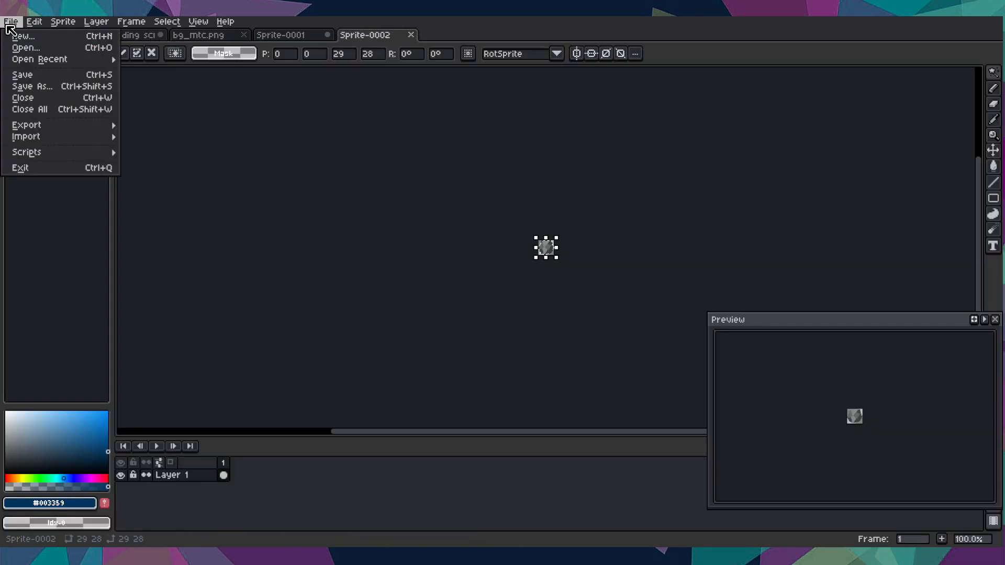
mouse_move(92, 128)
click(141, 127)
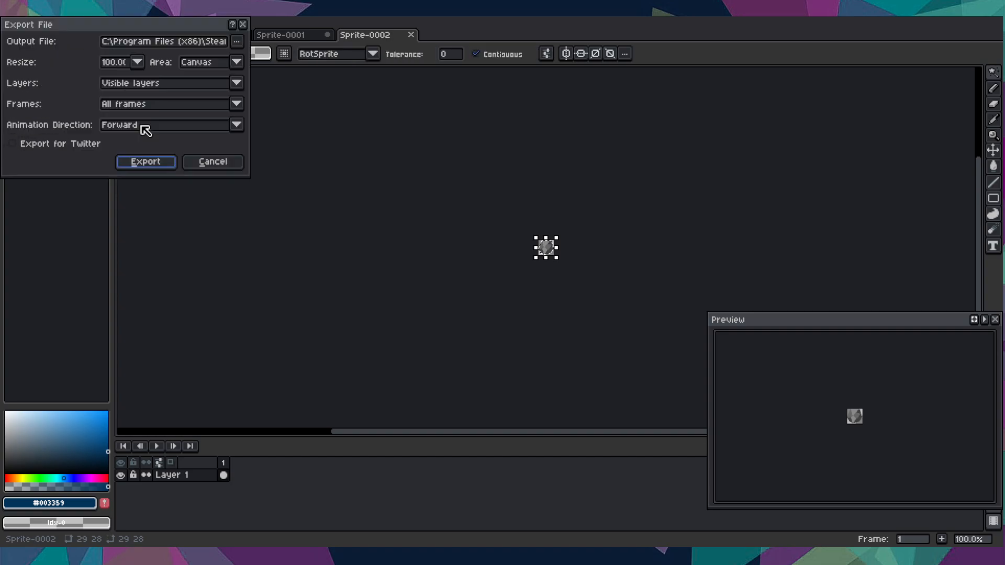
click(237, 41)
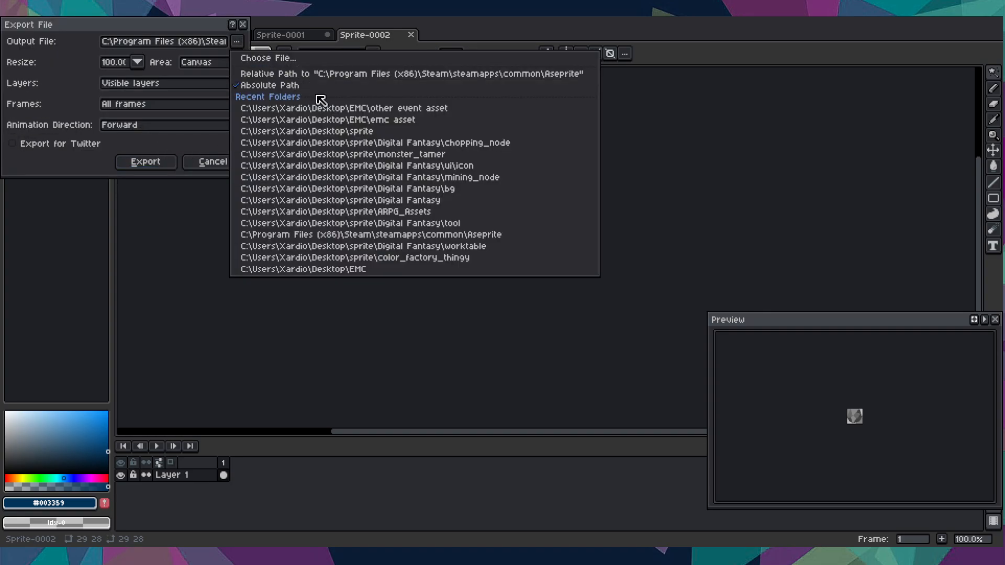
click(325, 108)
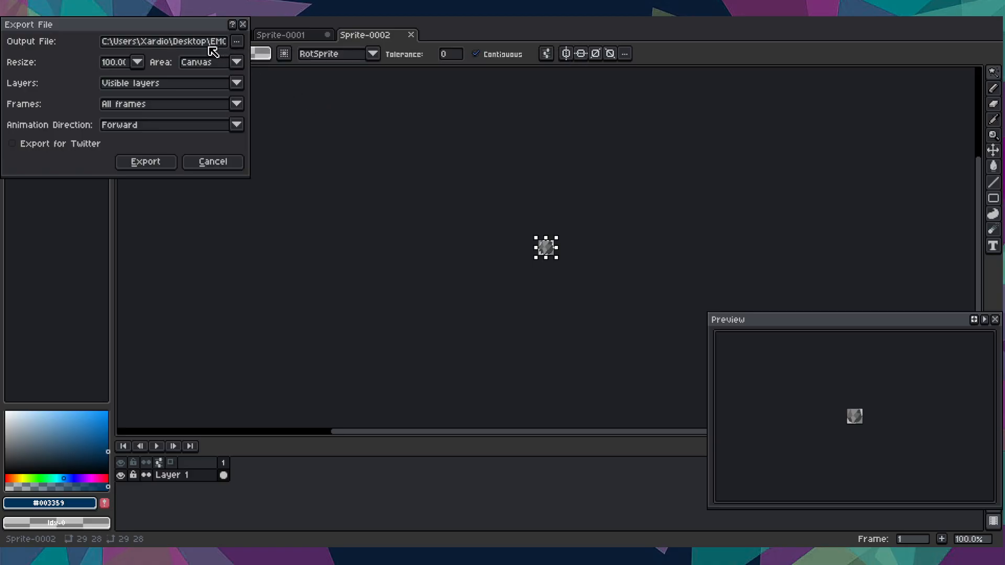
click(237, 45)
key(Escape)
click(238, 46)
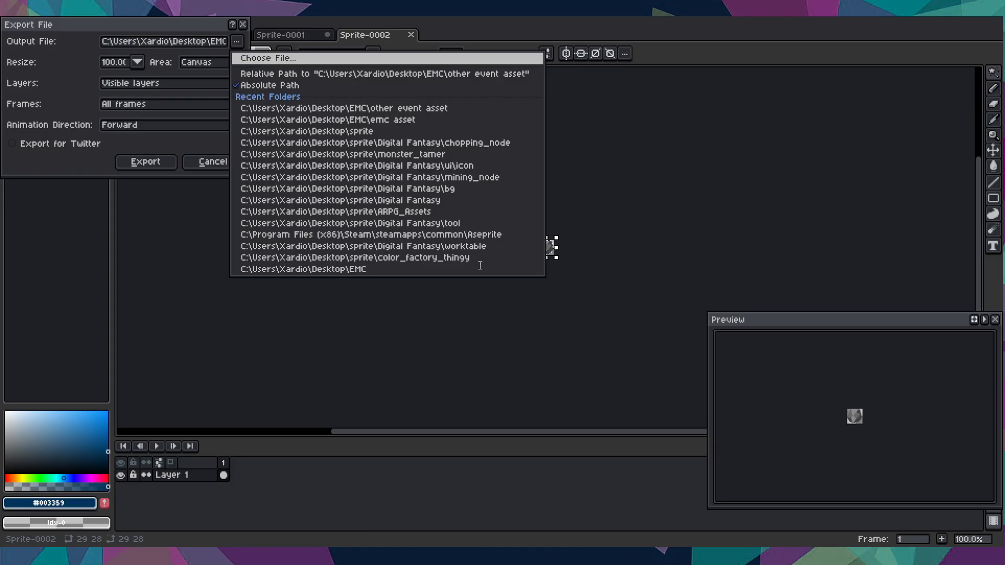
click(500, 312)
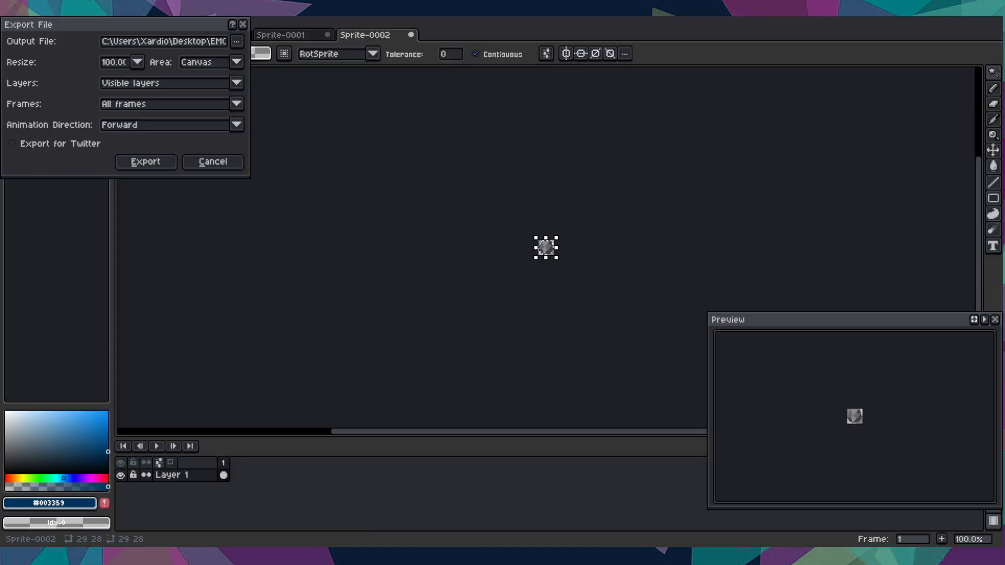
click(147, 163)
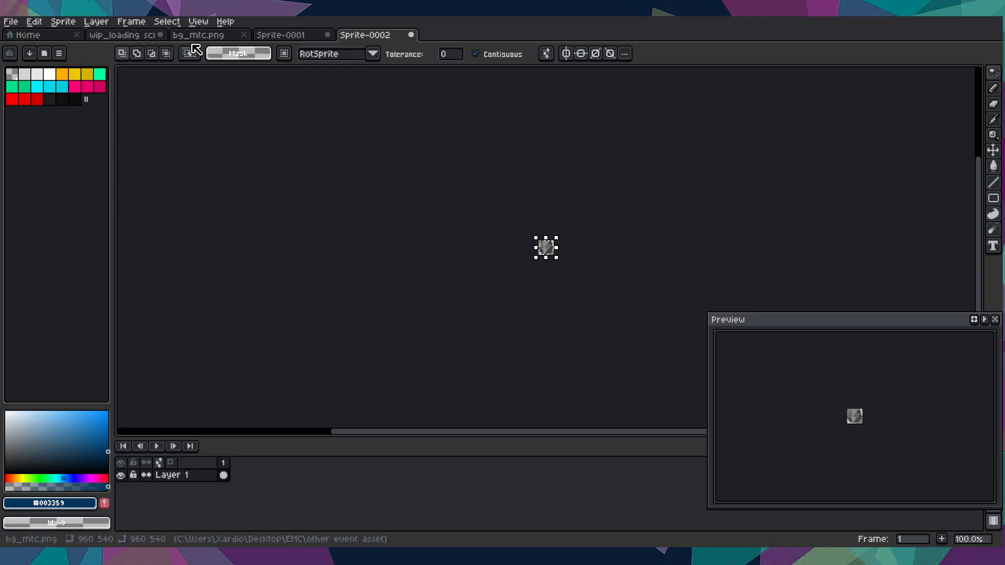
- Return to the loading screen file, add the tall block's faces on Layer 7 to the selection with the Magic Wand, and copy
click(284, 37)
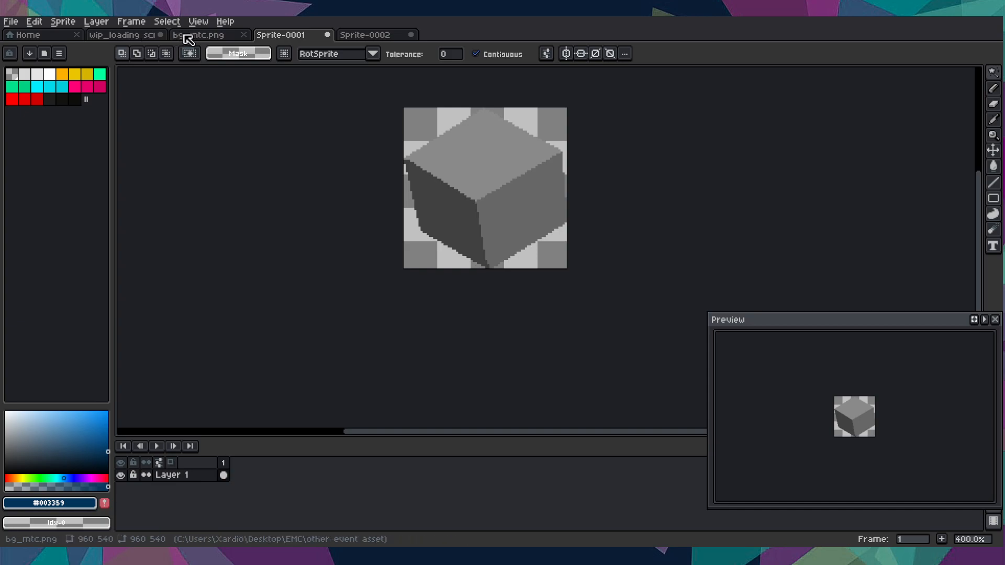
click(141, 36)
scroll(246, 162, down, 2)
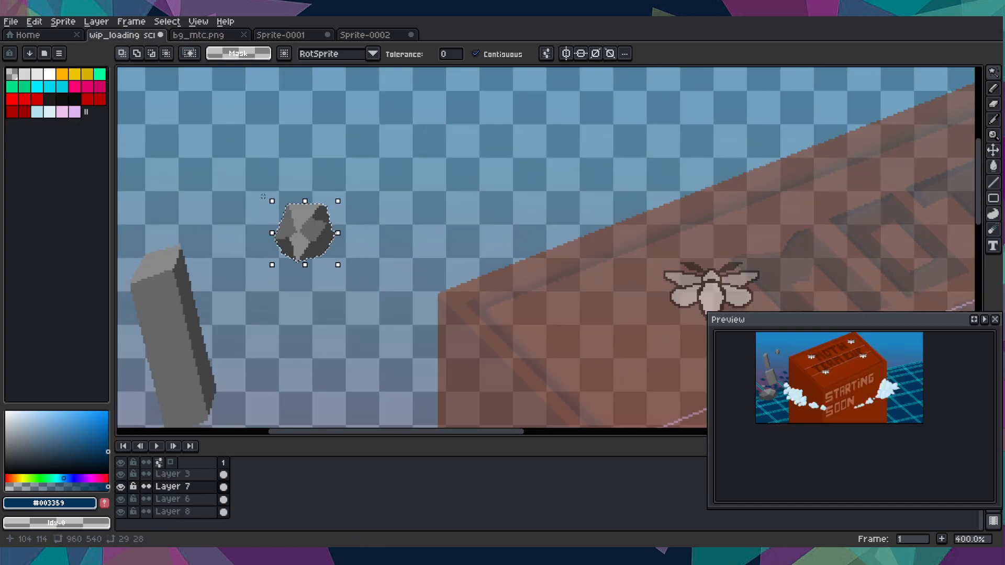
drag(244, 205, 351, 151)
scroll(278, 267, up, 1)
shift+click(277, 268)
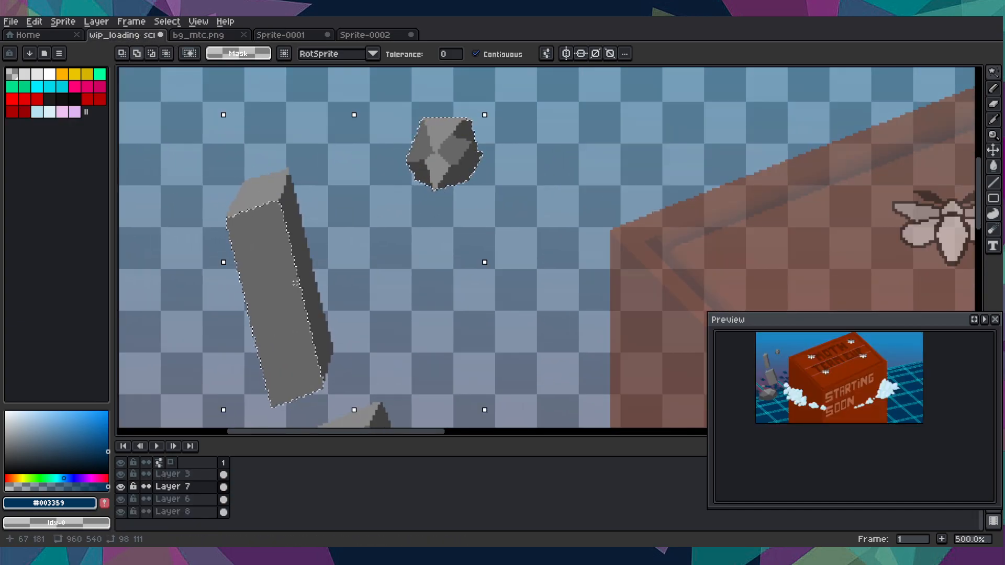
shift+click(257, 207)
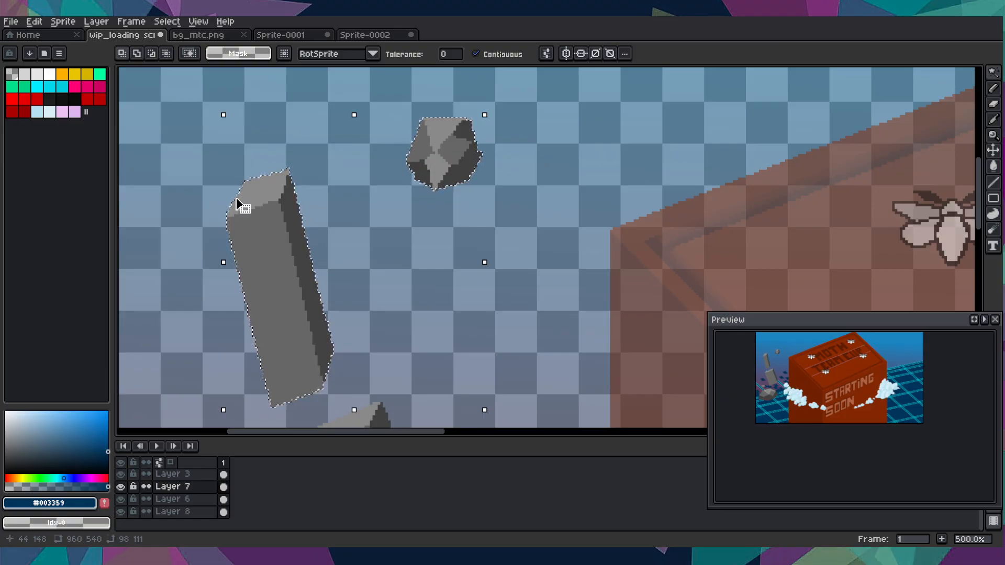
- Create a new transparent sprite of 98 × 111 px and paste the copied pieces into it
click(47, 35)
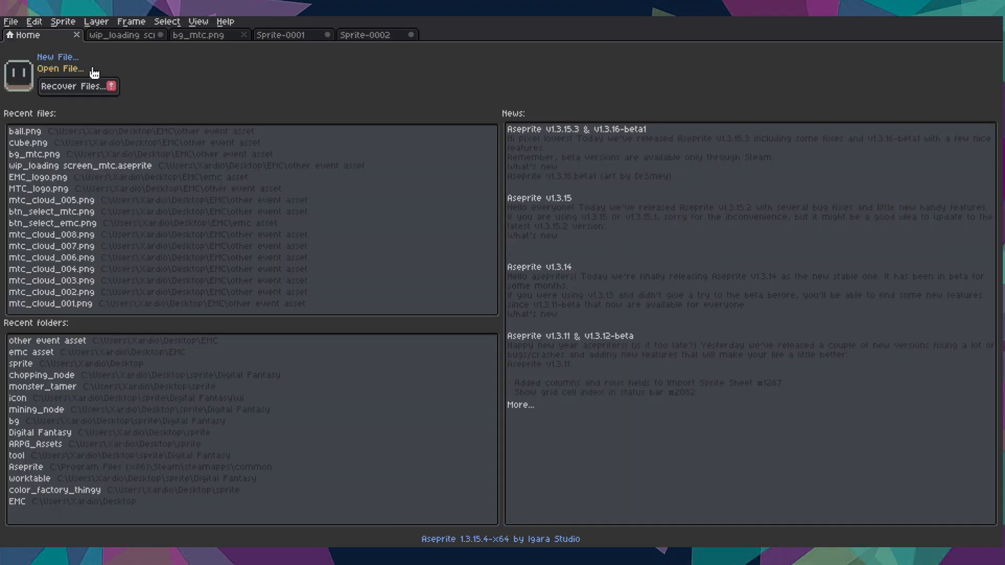
click(61, 57)
click(469, 375)
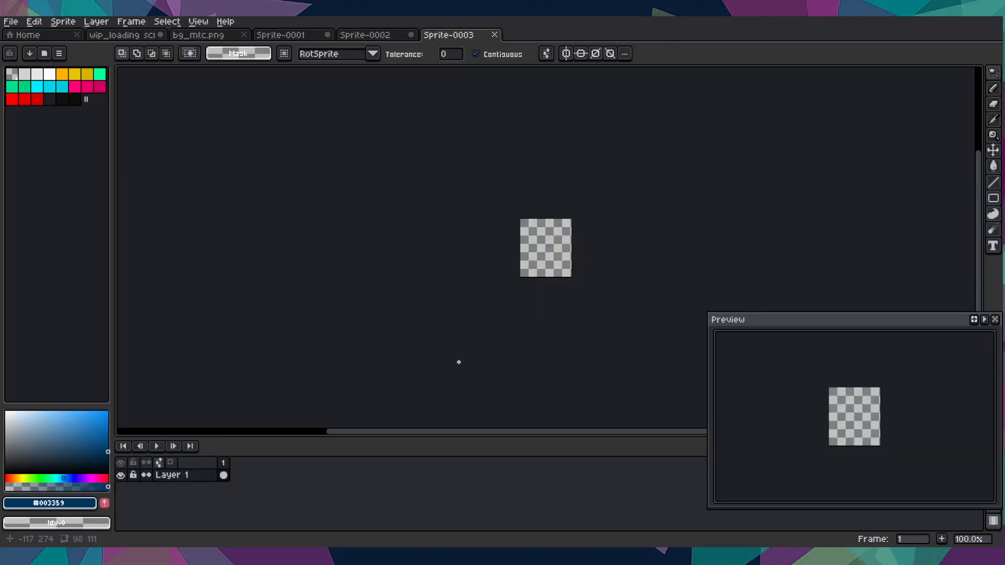
key(ctrl+v)
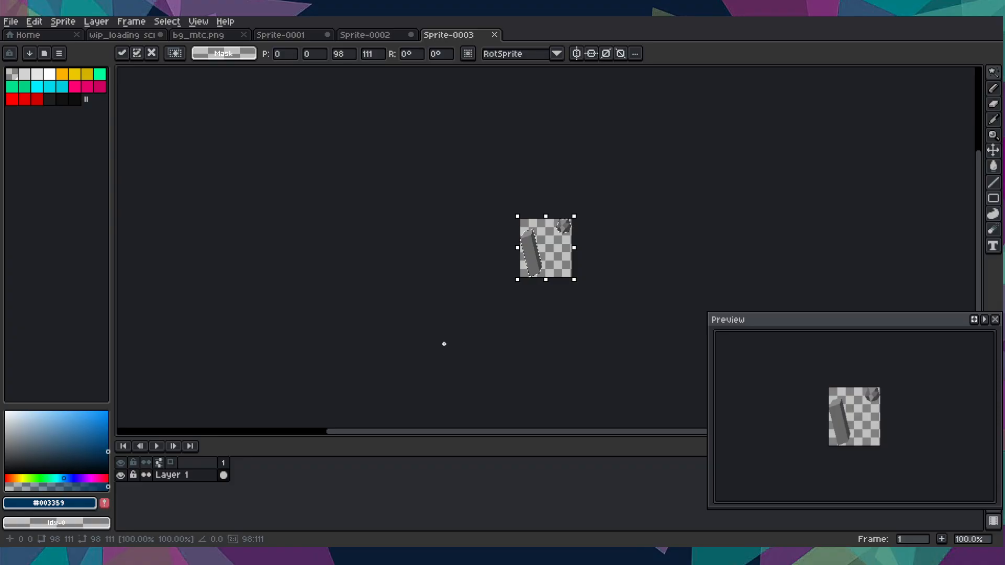
- Hide the preview, discard the unsaved Sprite-0003, and clear the selection in the loading screen file
click(996, 320)
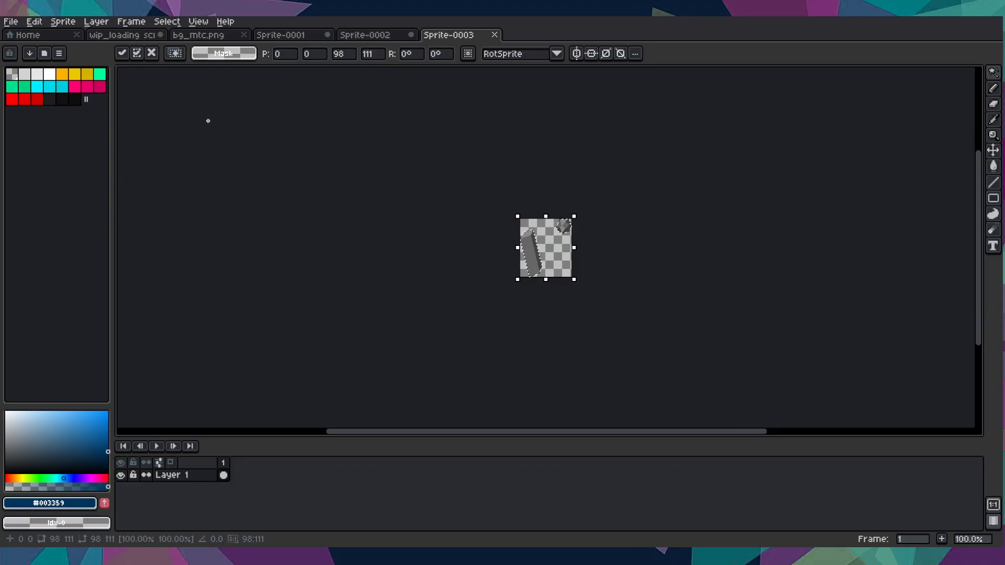
click(495, 35)
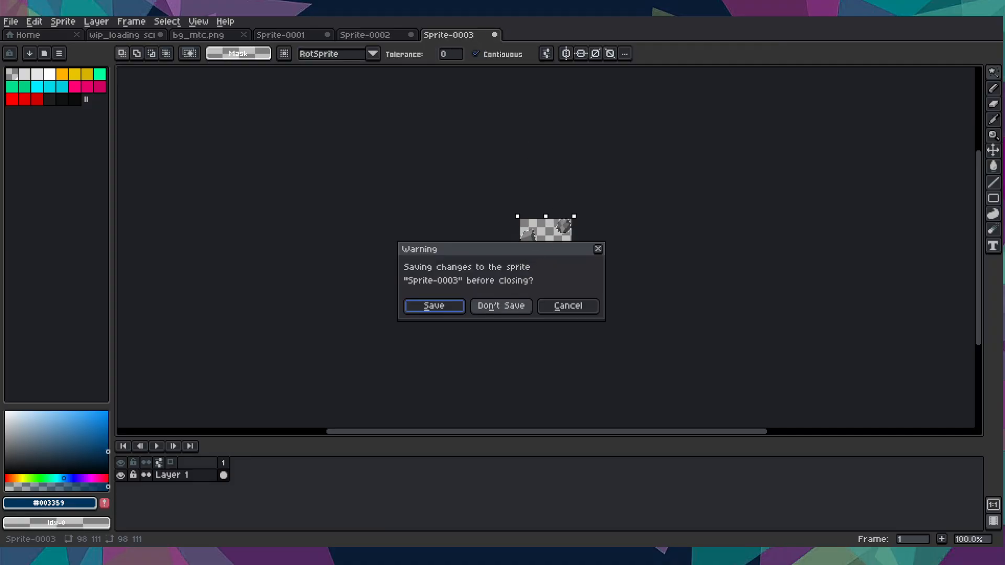
click(498, 303)
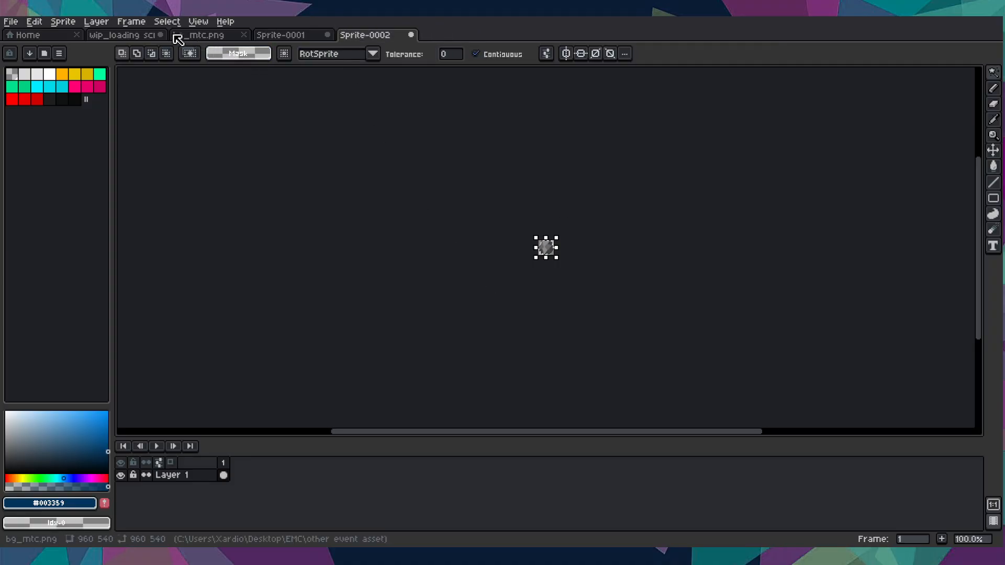
click(143, 36)
key(ctrl+d)
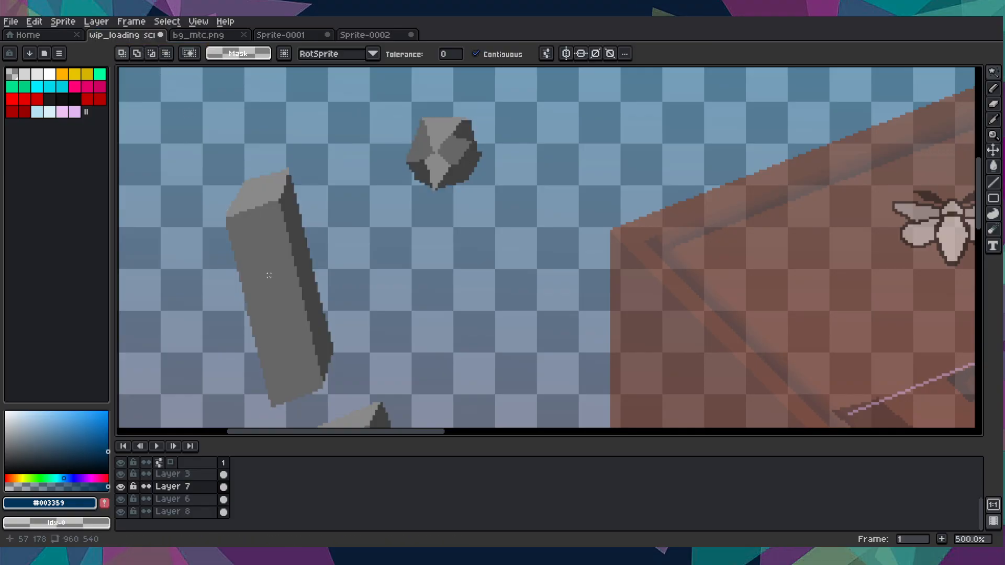
- Straighten the tall block's long right edge on Layer 7 with a 1 px line
scroll(283, 299, up, 2)
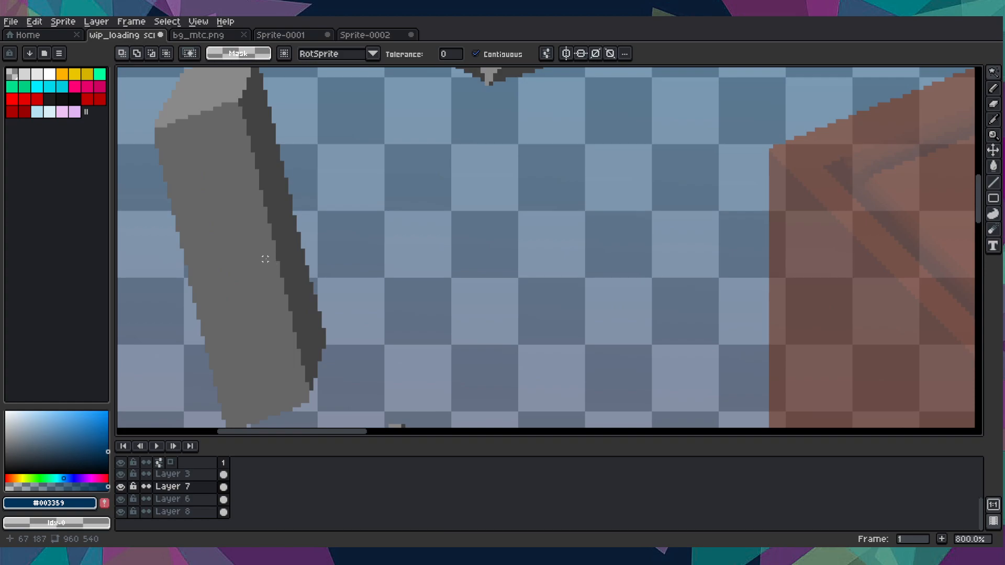
key(l)
drag(264, 71, 331, 363)
scroll(336, 364, down, 3)
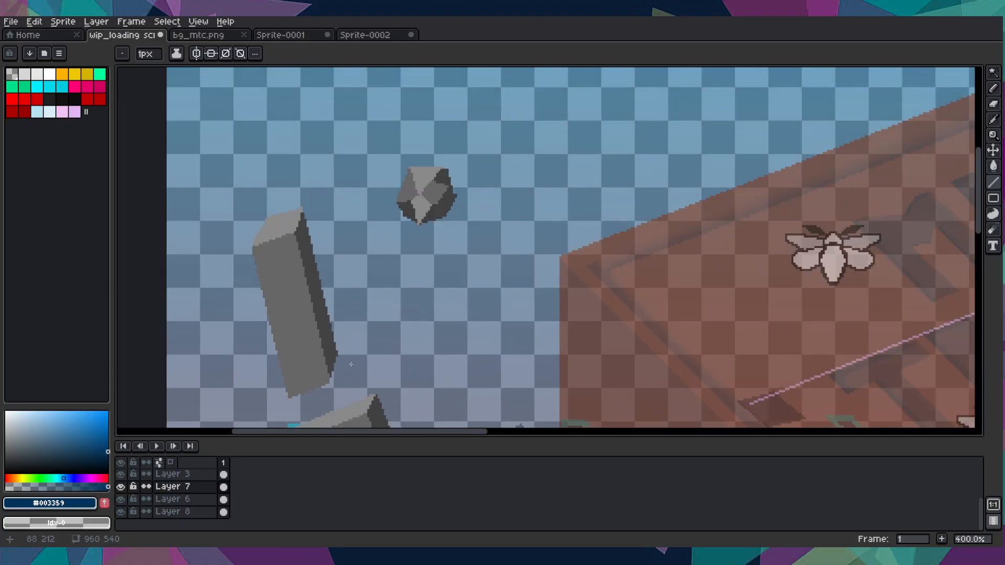
- Trim the tall block's slanted bottom edge with straight erasing lines and remove the stray pixels beneath it
scroll(311, 367, up, 2)
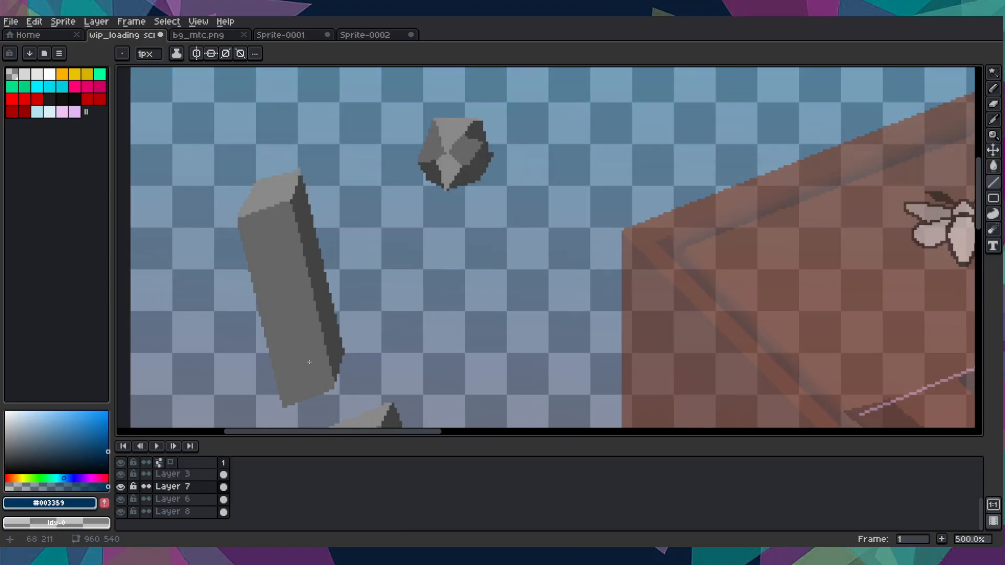
scroll(284, 378, up, 4)
drag(240, 368, 401, 312)
mouse_move(242, 362)
mouse_down()
mouse_move(437, 303)
mouse_move(428, 297)
mouse_up()
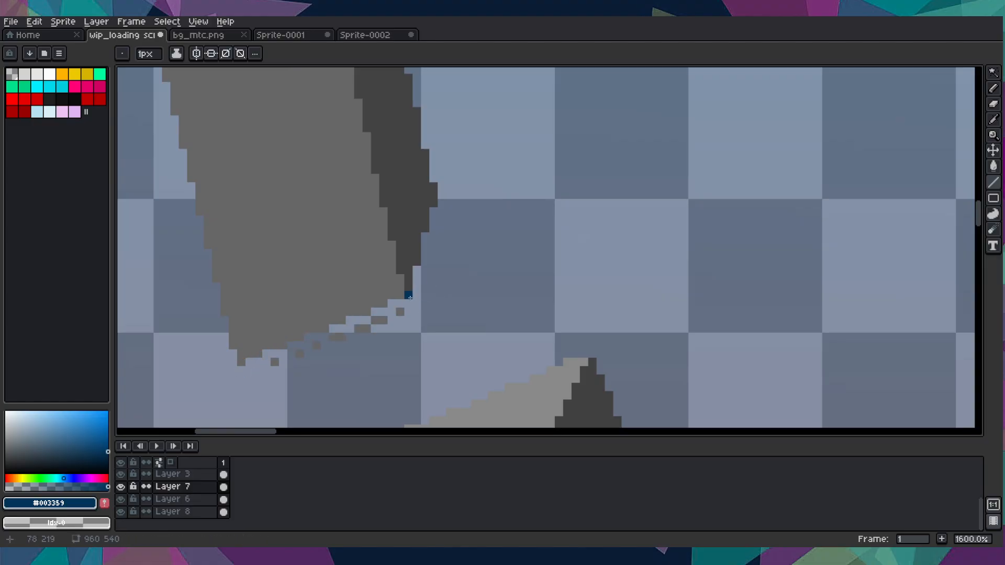
drag(176, 246, 220, 332)
drag(274, 362, 405, 313)
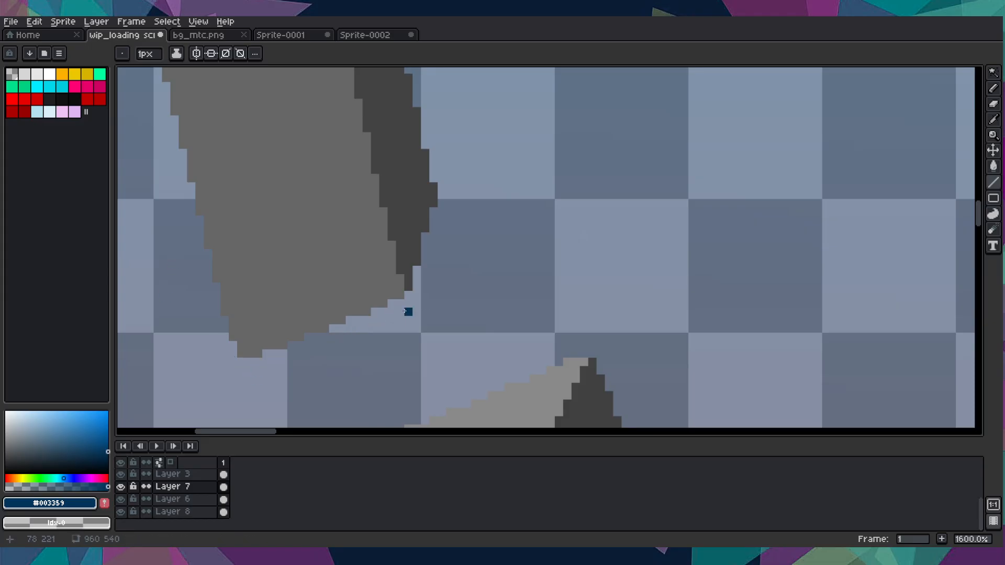
scroll(419, 317, down, 6)
scroll(389, 316, up, 3)
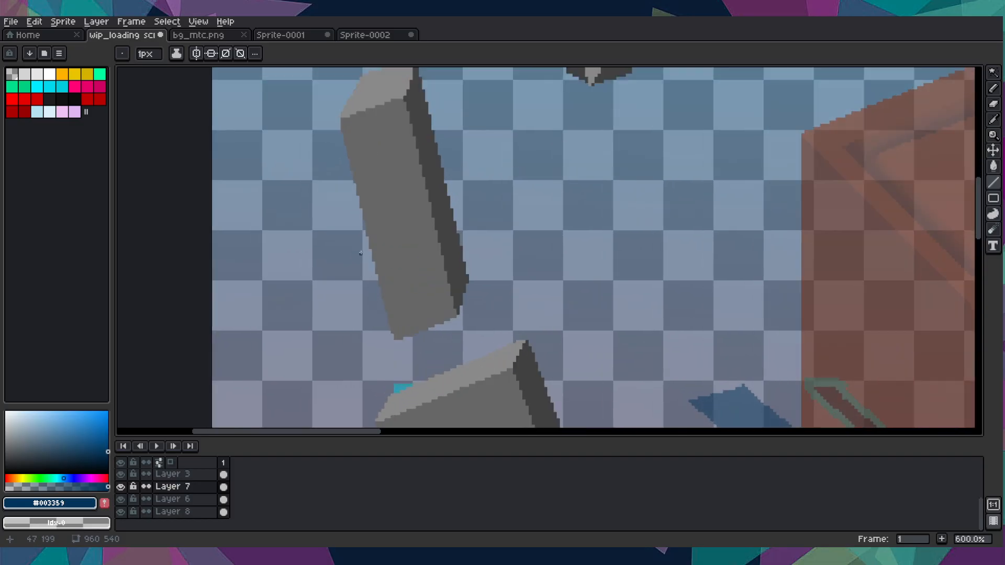
- Trim the tall block's long left edge along a straight line and erase the leftover pixels outside it
mouse_move(339, 125)
mouse_down()
mouse_move(400, 356)
mouse_move(401, 339)
mouse_up()
scroll(401, 338, up, 1)
scroll(400, 338, down, 1)
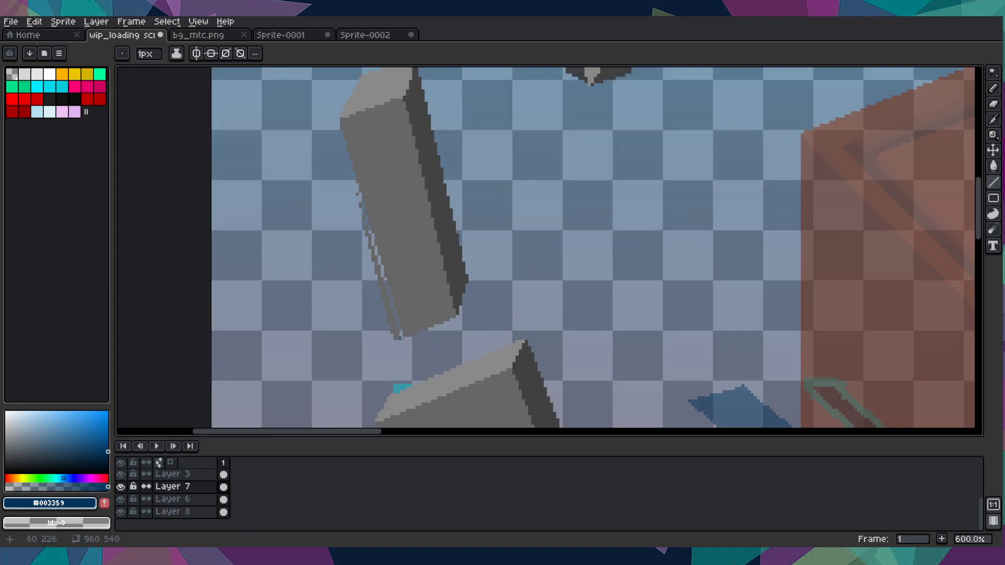
scroll(400, 338, down, 1)
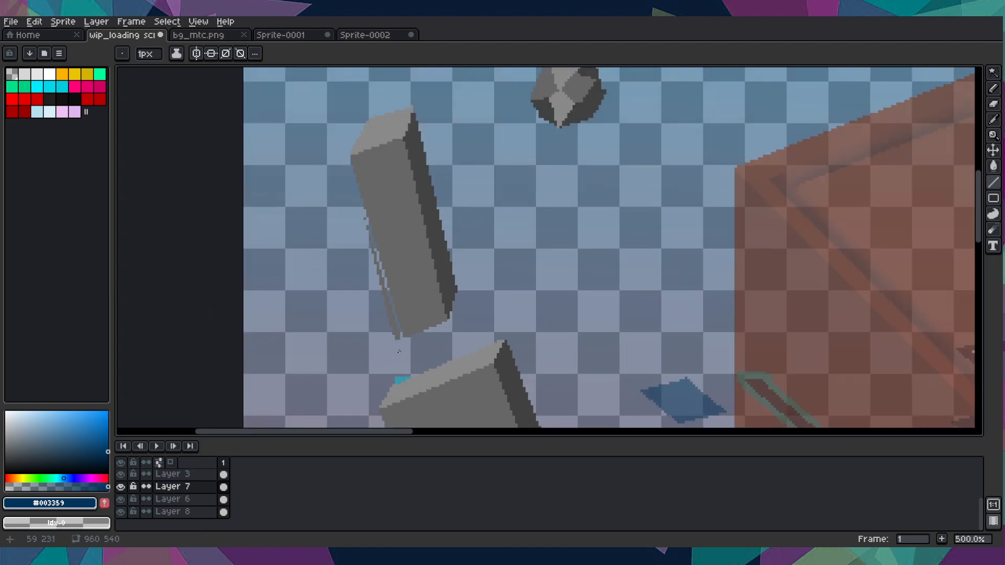
scroll(399, 352, up, 5)
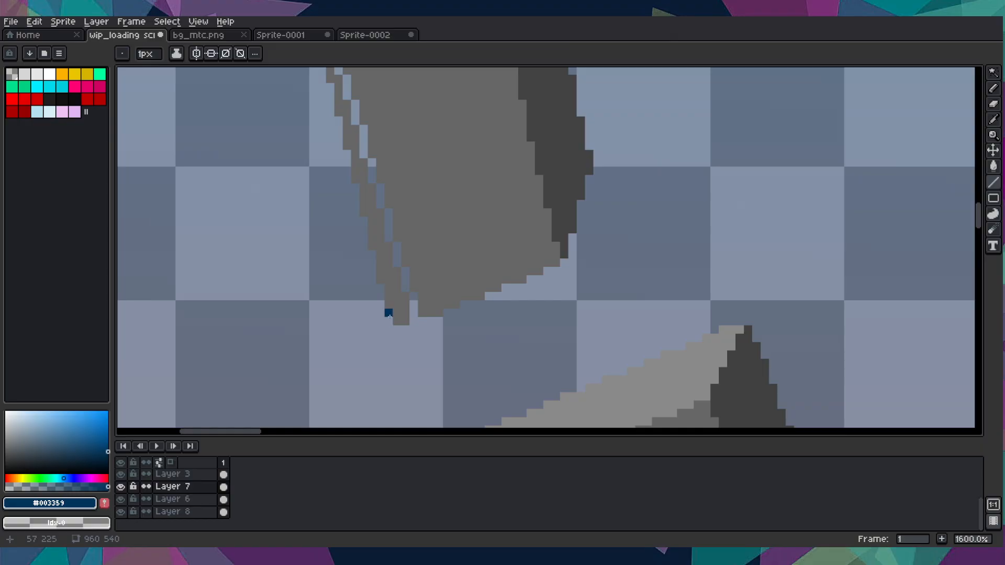
key(g)
key(ctrl+z)
drag(328, 128, 366, 325)
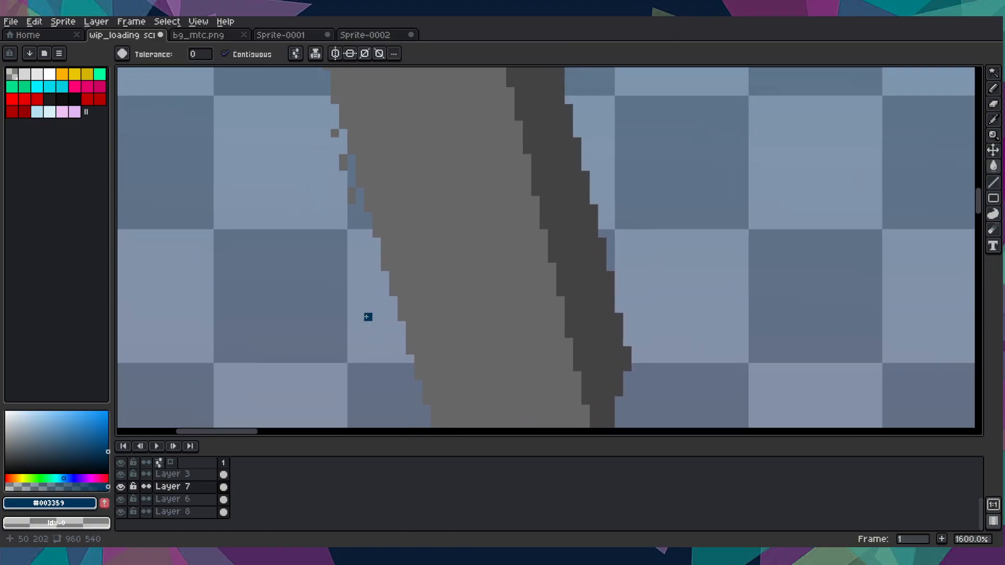
key(b)
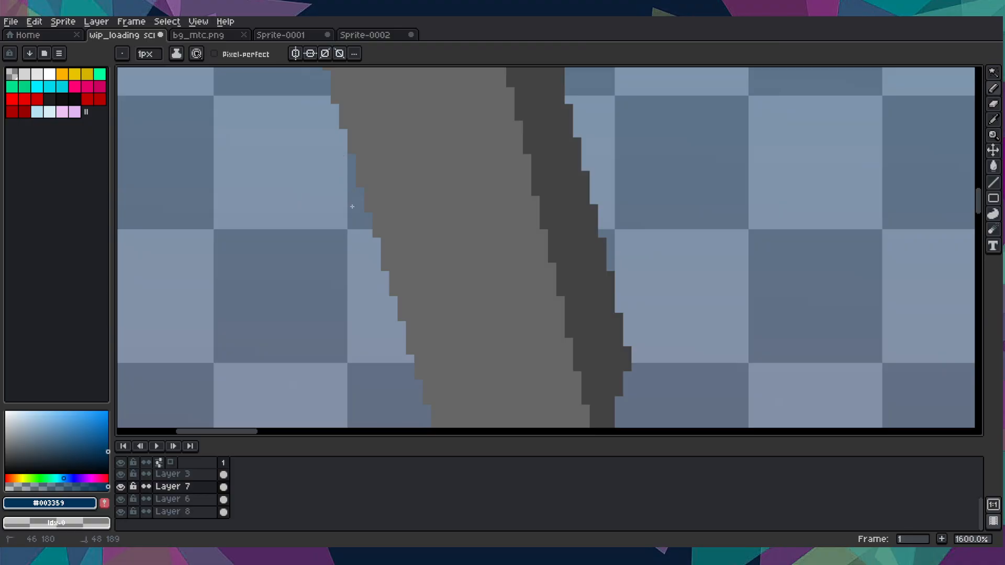
- Sample the tall block's #666666 front gray and straighten the border between its front and dark side faces with a 1 px line
scroll(352, 207, down, 4)
drag(386, 293, 332, 288)
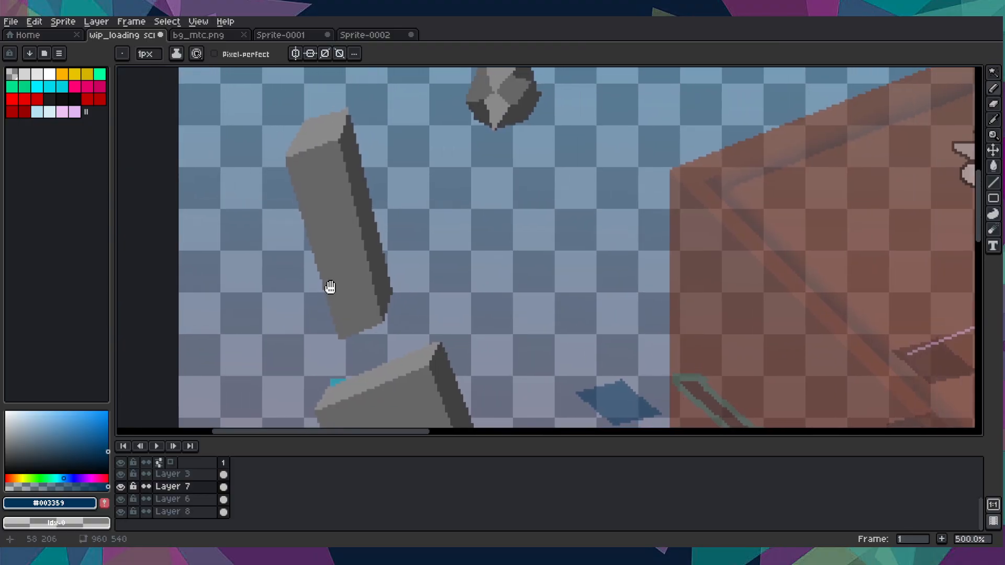
scroll(337, 285, up, 1)
alt+click(354, 254)
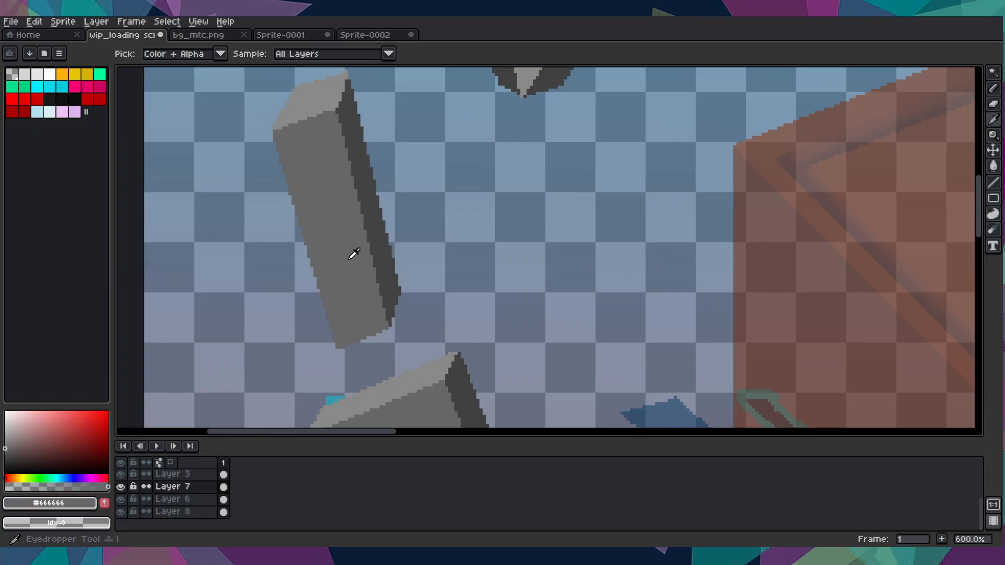
scroll(336, 113, up, 1)
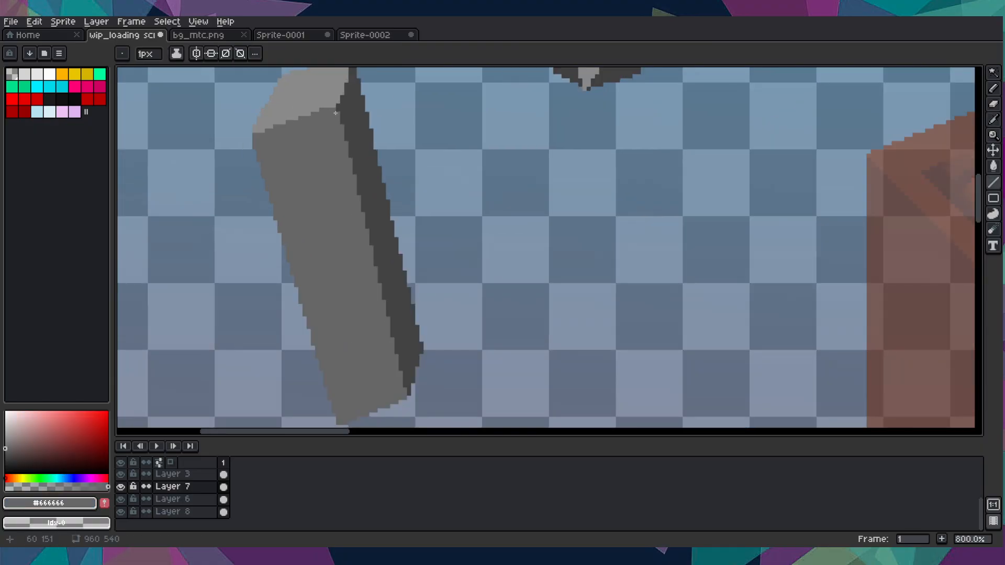
shift+click(409, 395)
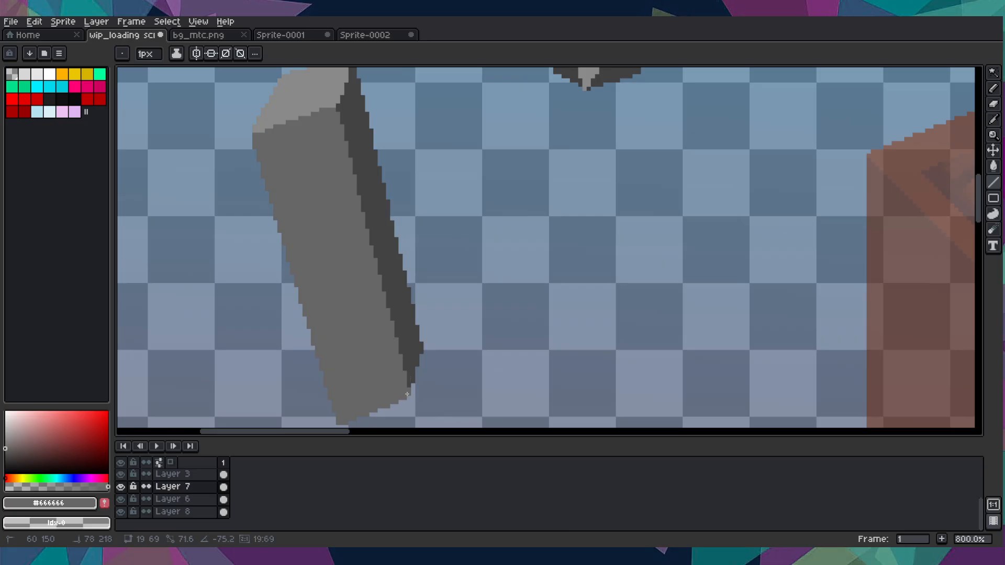
scroll(408, 394, down, 2)
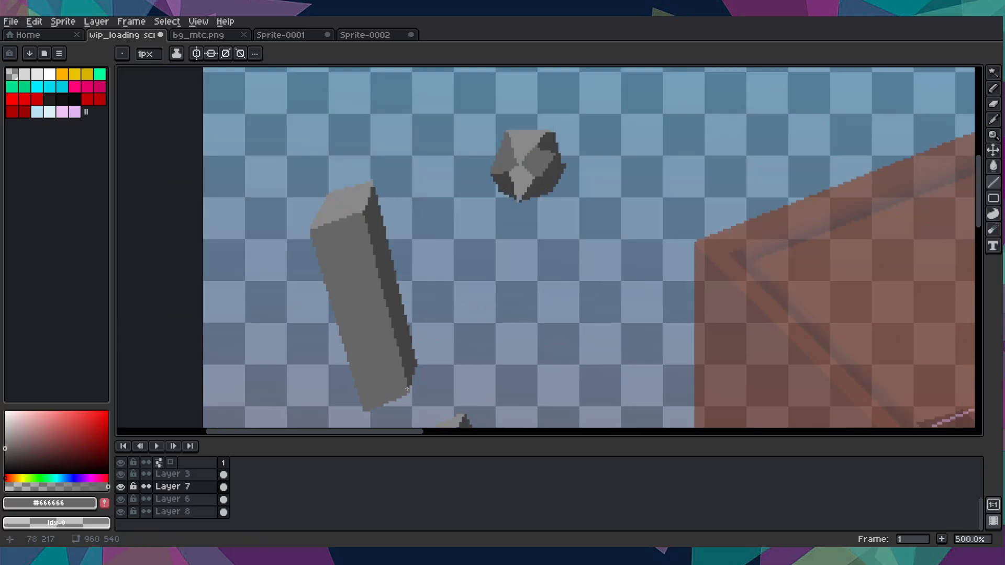
scroll(407, 389, up, 4)
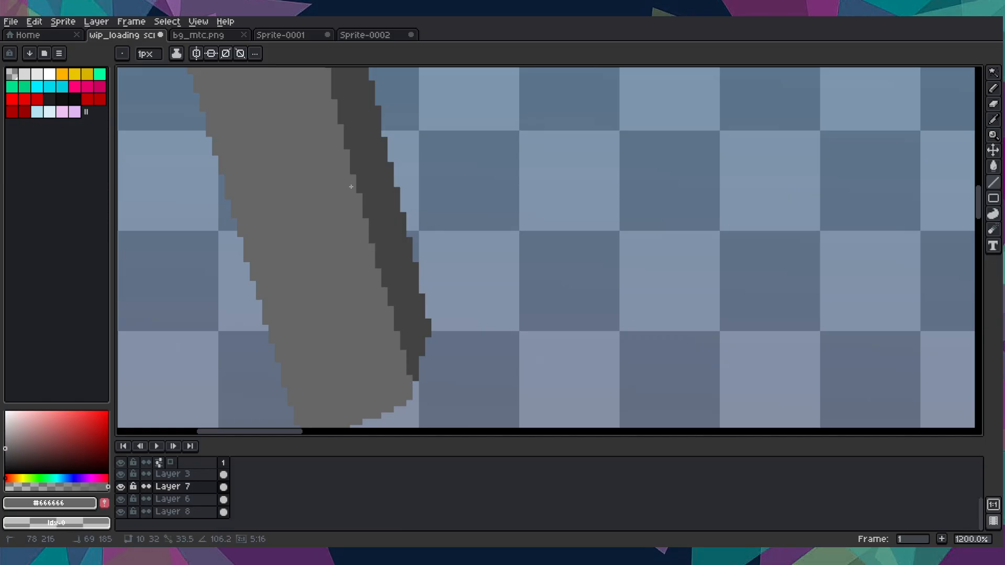
scroll(334, 126, down, 4)
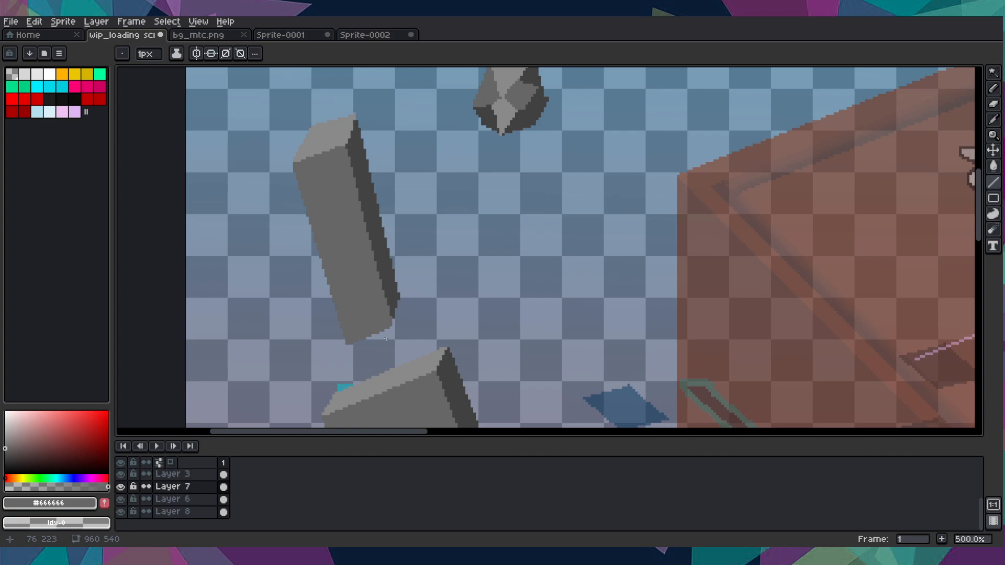
- Trim the tall block's slanted top edge along a straight erasing line and remove the leftover strip above it
scroll(383, 336, up, 8)
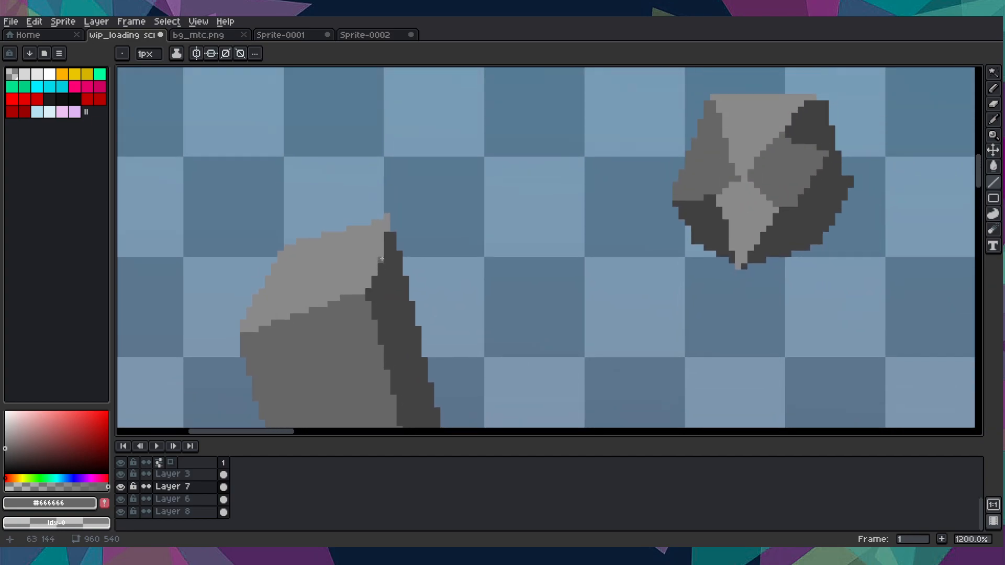
key(i)
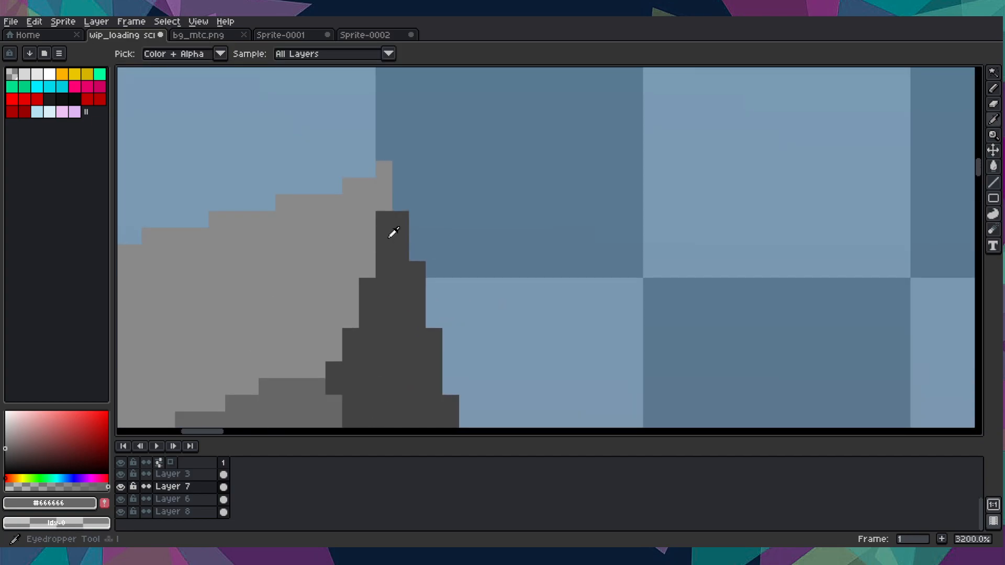
scroll(390, 231, down, 3)
key(e)
key(shift)
key(ctrl+z)
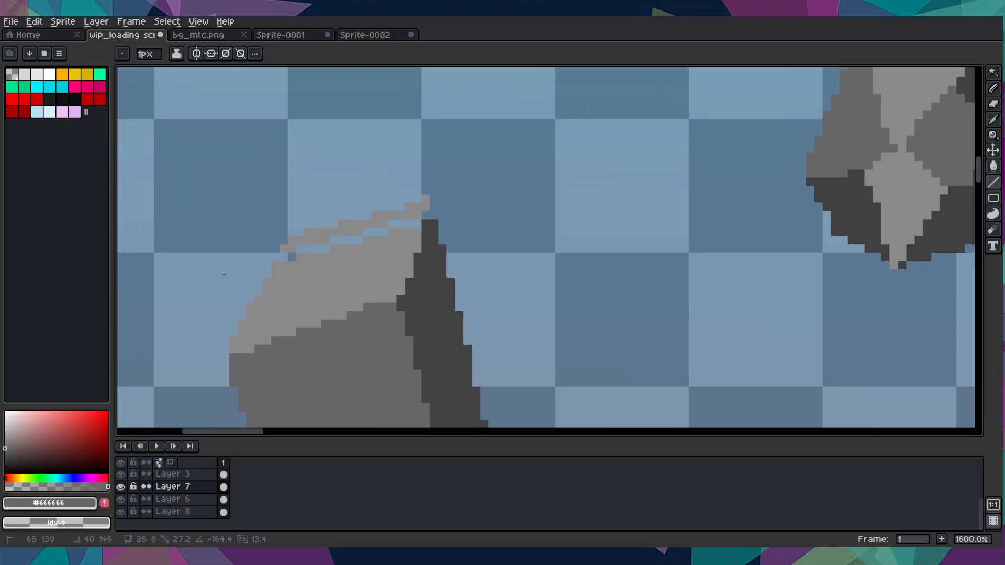
scroll(241, 280, down, 3)
scroll(241, 279, up, 4)
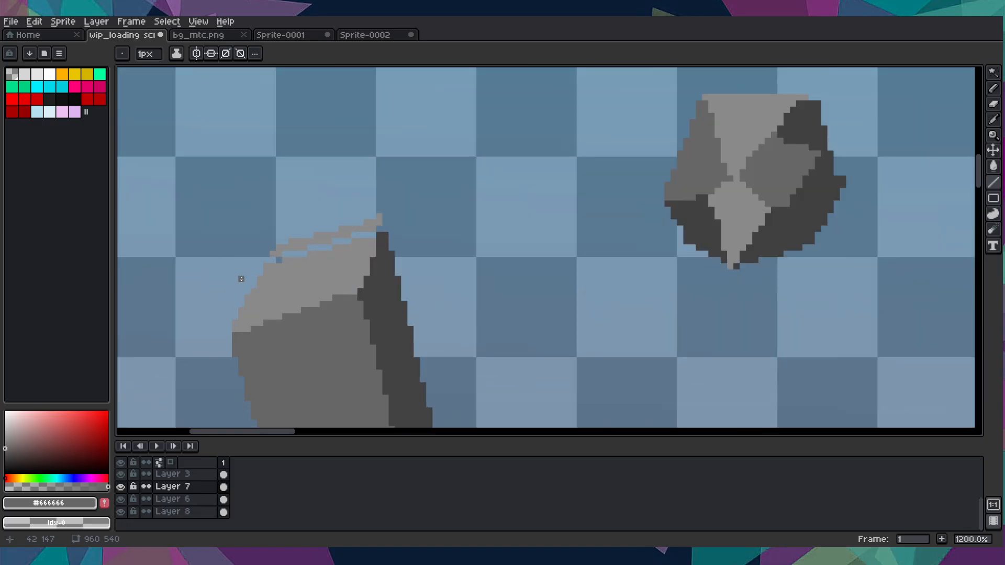
key(g)
key(ctrl+z)
scroll(355, 230, down, 6)
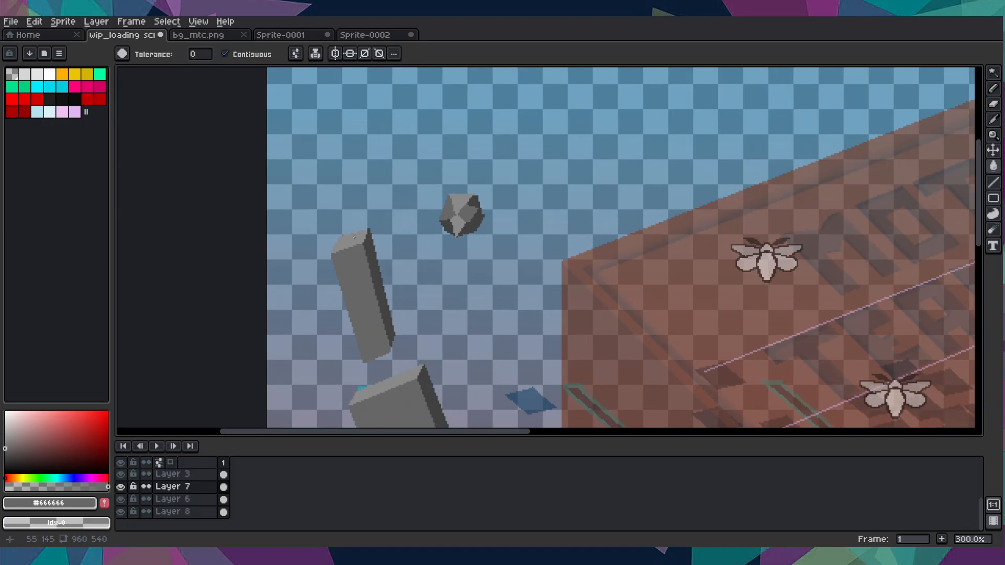
- Select the tall block on Layer 7 with the Magic Wand and copy it into a new 41 × 86 px sprite
key(w)
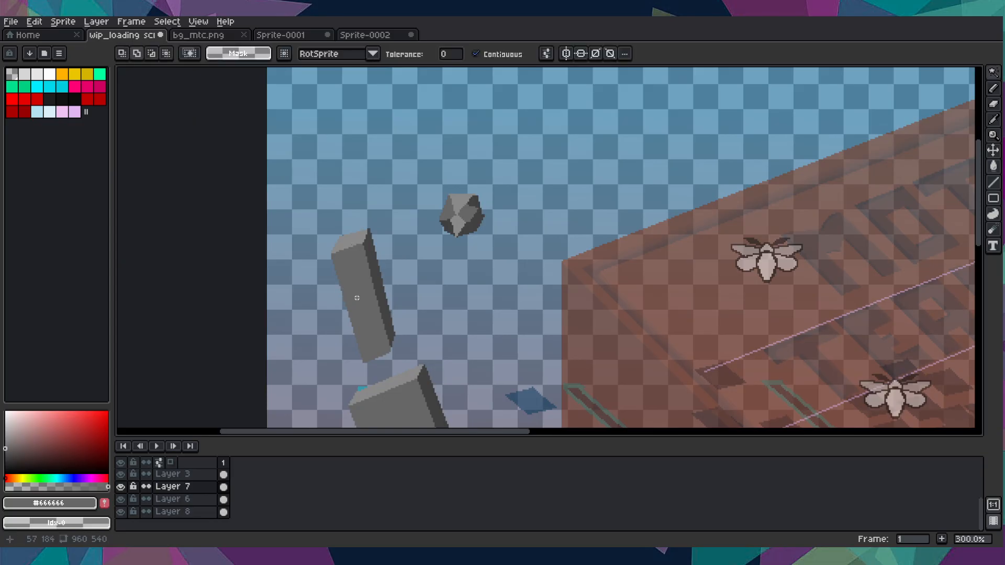
click(361, 296)
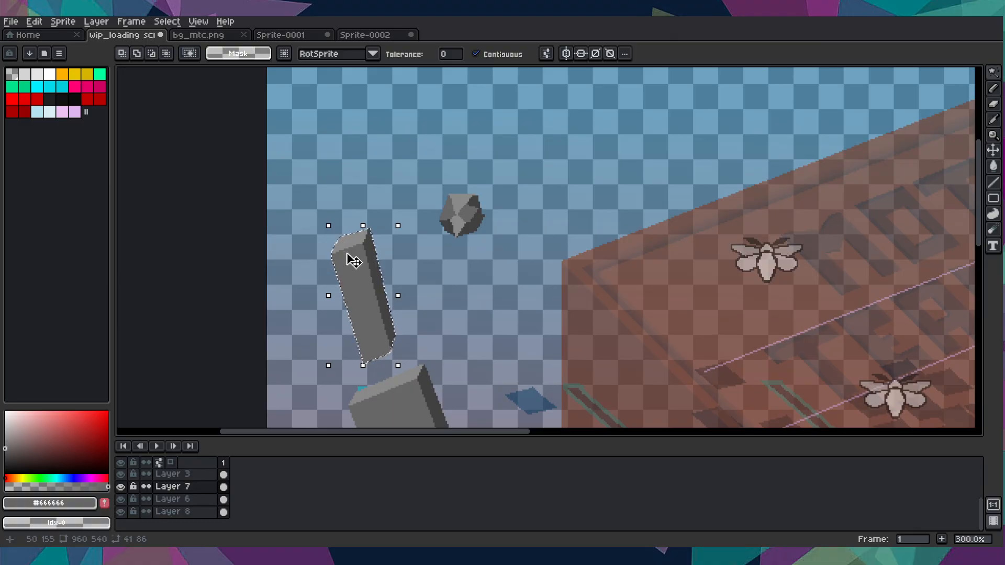
click(28, 34)
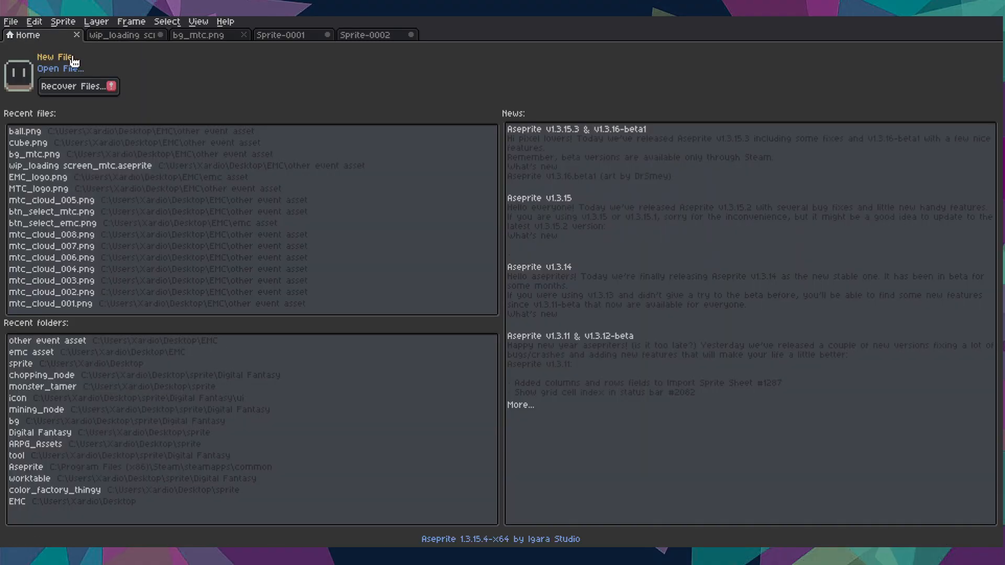
click(80, 60)
click(483, 378)
key(ctrl+v)
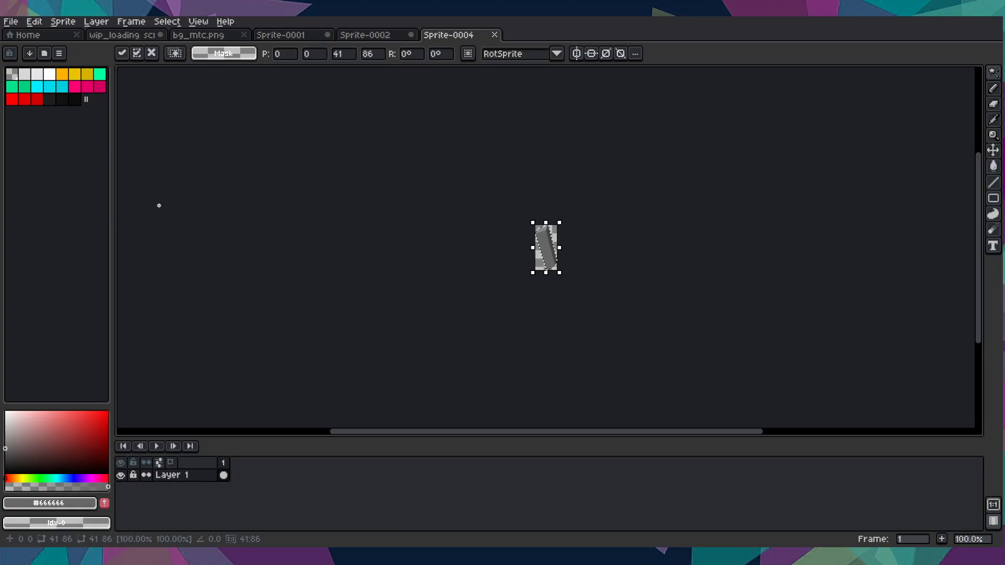
- Export the tall block sprite as pillar.png to the "other event asset" folder at 100% with visible layers
click(10, 22)
mouse_move(50, 126)
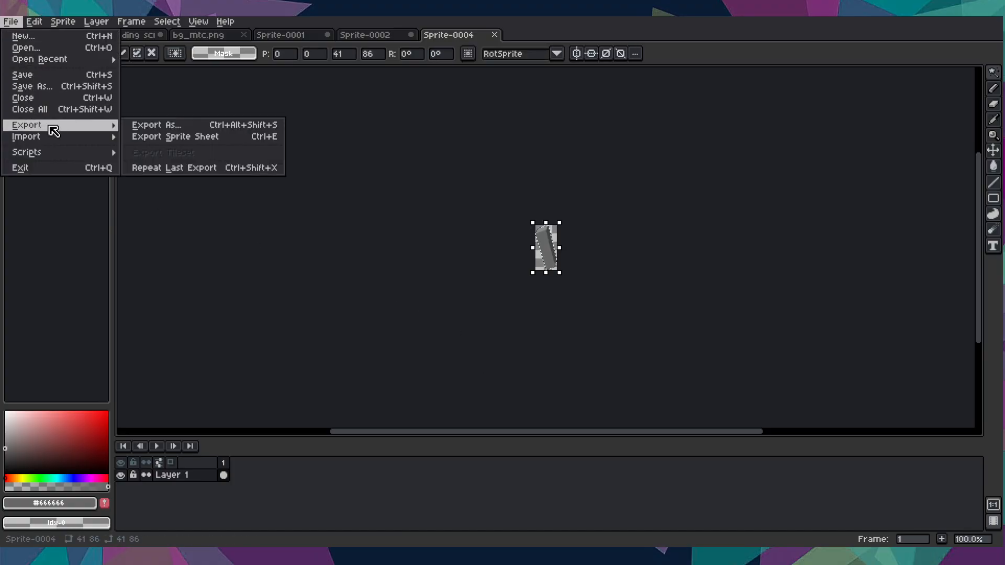
click(139, 125)
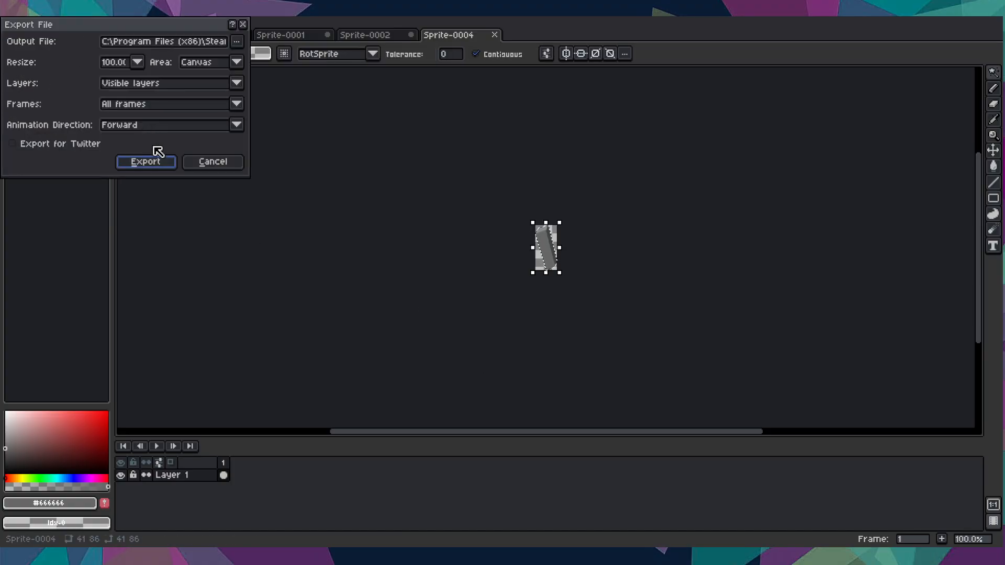
click(239, 44)
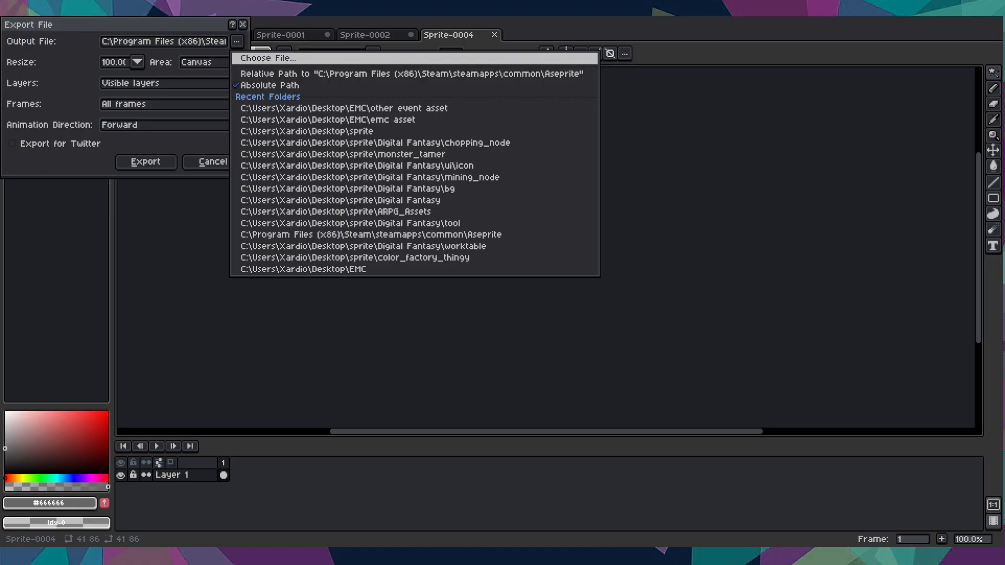
click(508, 302)
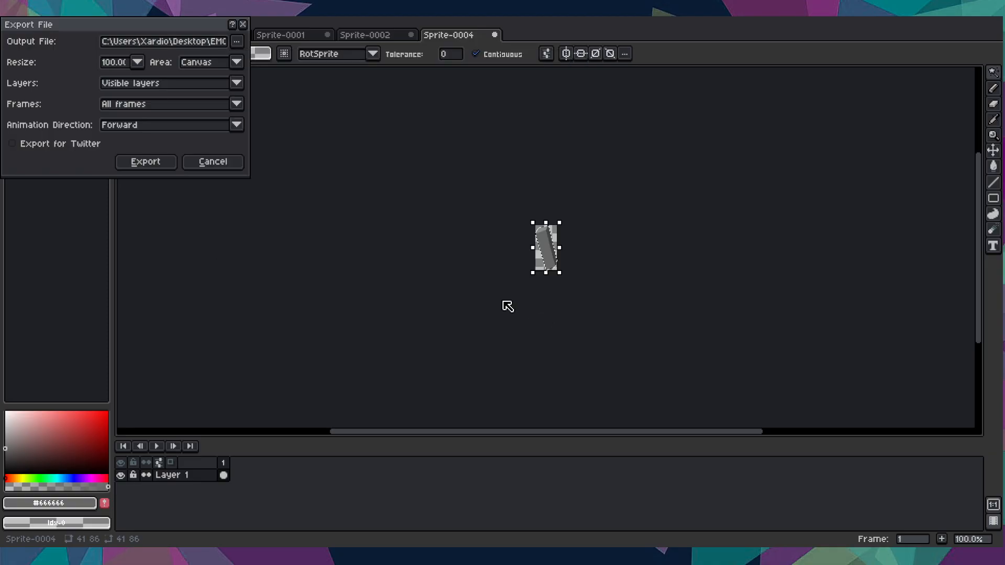
click(139, 162)
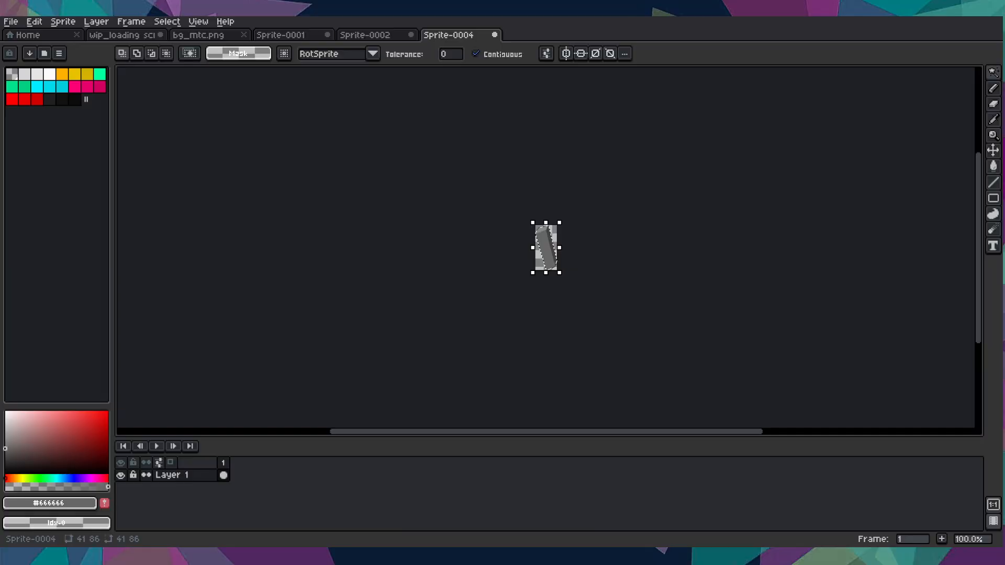
key(plus)
key(plus)
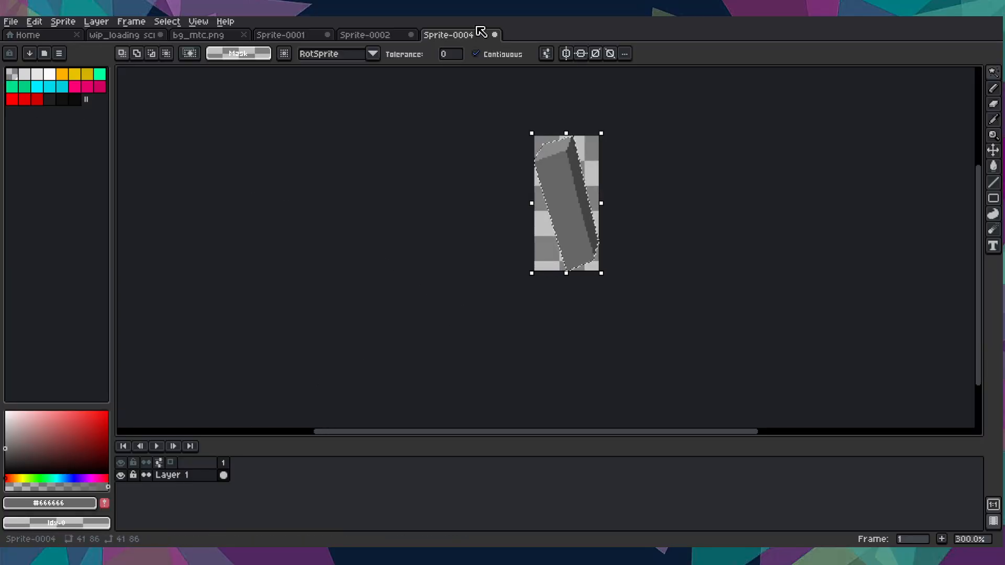
- Copy the wide block below the pillar from Layer 7 of the loading screen file and create a new transparent 75 × 100 px sprite
click(123, 35)
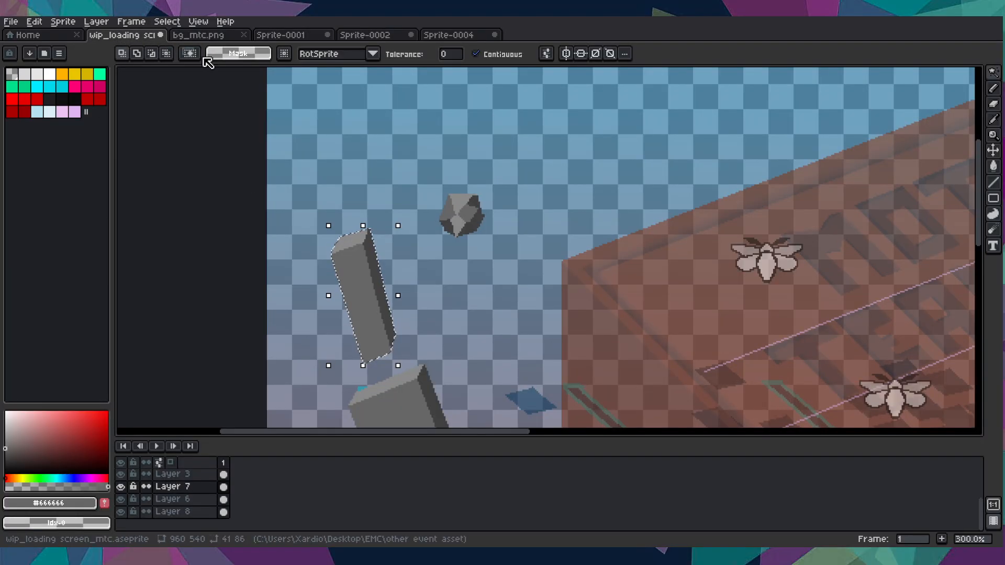
scroll(405, 221, down, 5)
click(405, 221)
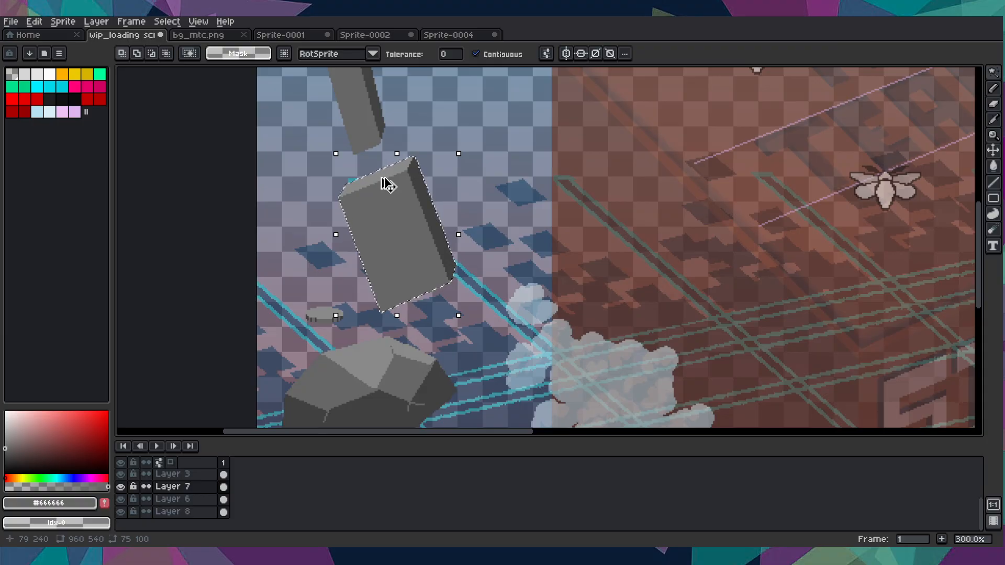
click(21, 37)
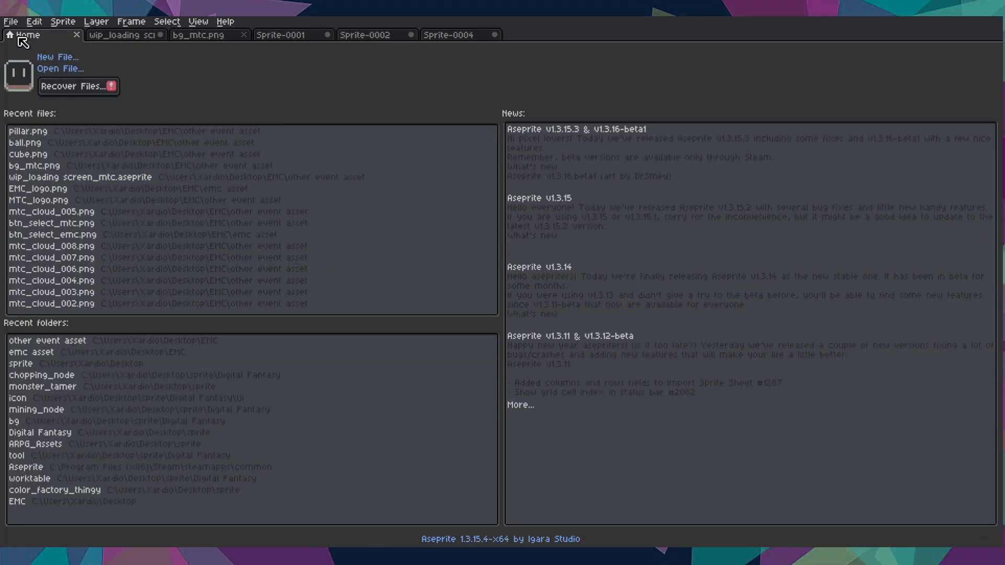
click(59, 57)
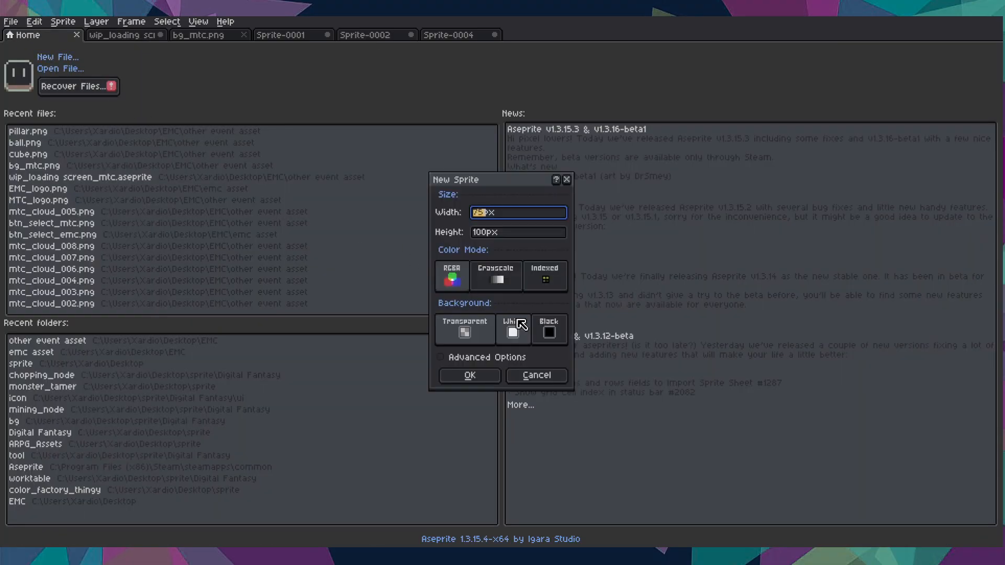
click(470, 376)
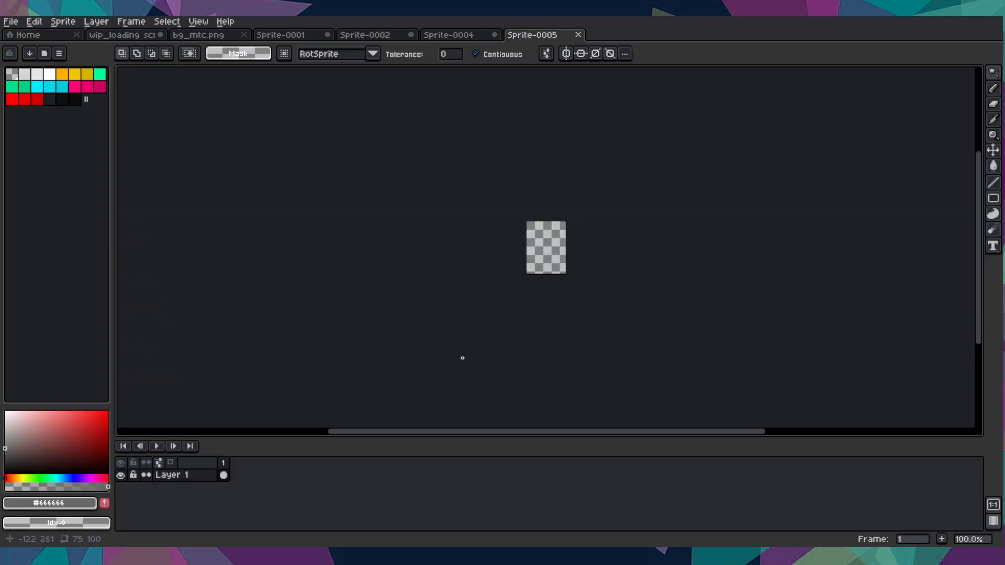
- Paste the copied grey wall block into the blank 75 by 100 px sprite and drop it in place
key(ctrl+v)
scroll(610, 283, up, 4)
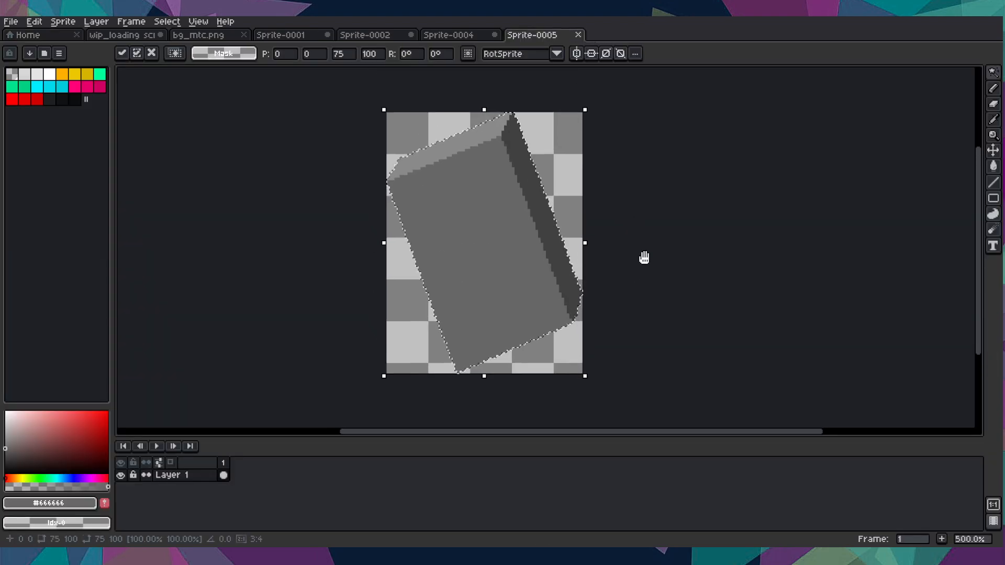
click(644, 258)
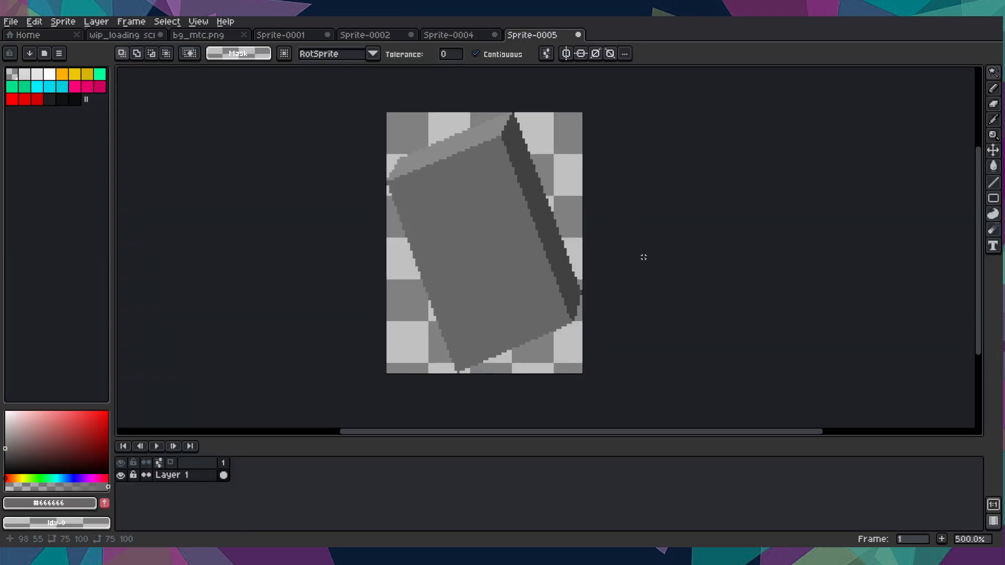
- Export the wall sprite as wall.png to the EMC\other event asset folder
click(10, 21)
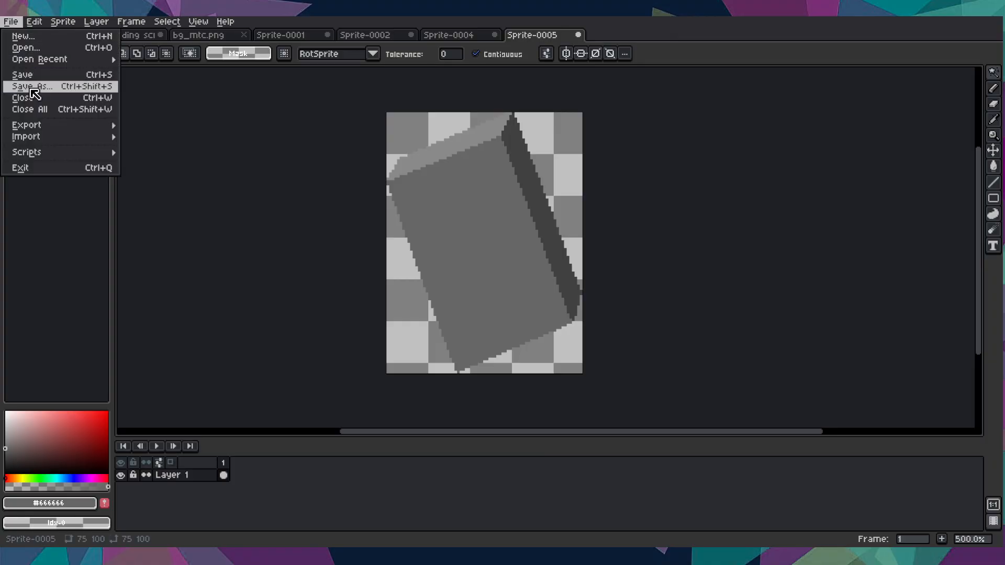
mouse_move(94, 125)
click(157, 125)
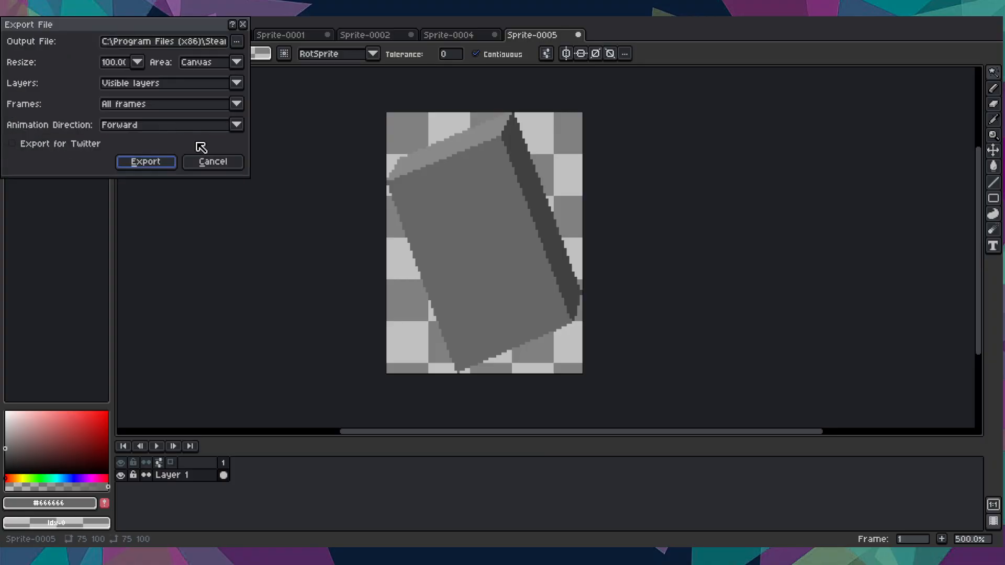
click(236, 41)
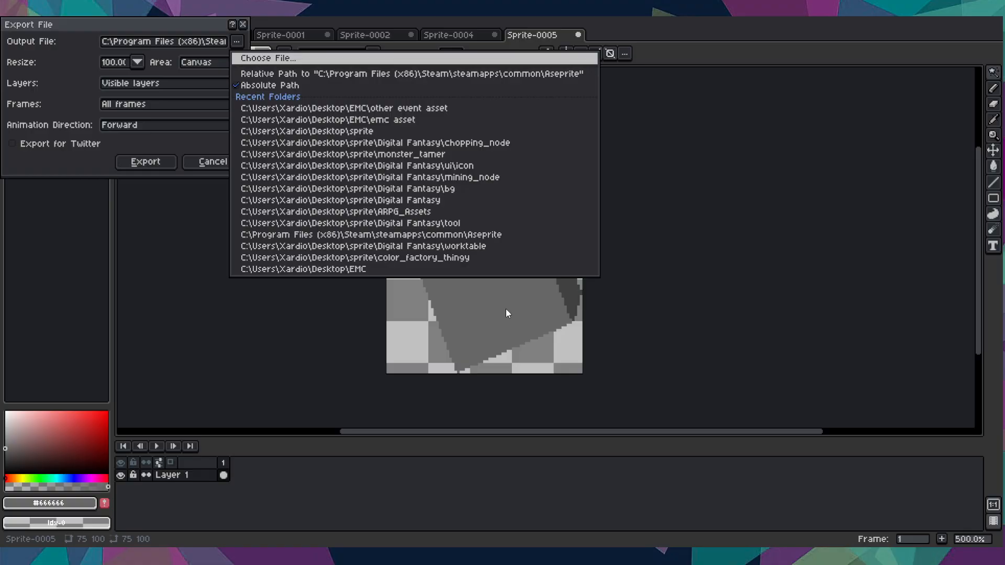
click(506, 269)
click(146, 162)
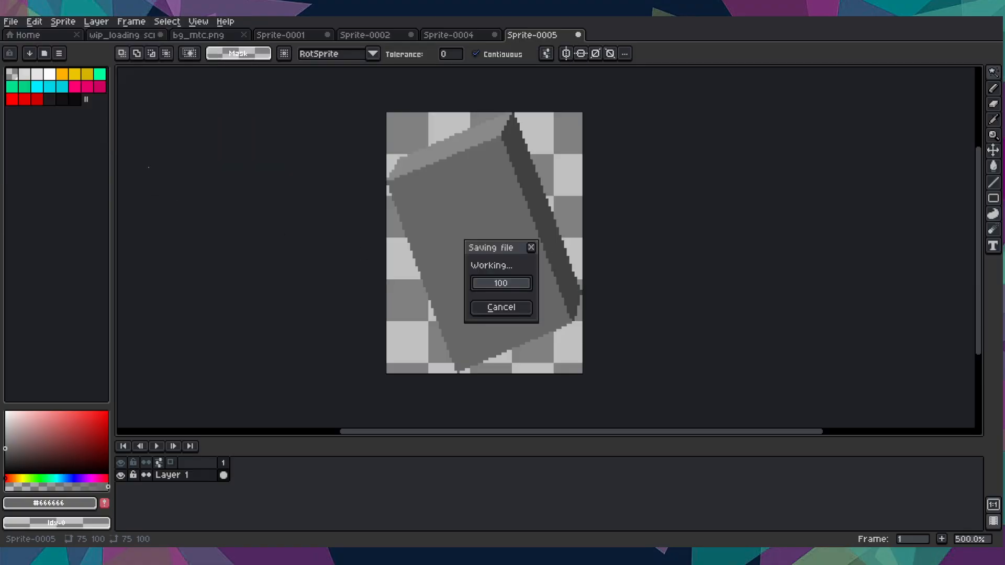
- Select the boulder's light, medium and dark faces on Layer 7 of the wip_loading screen_mtc sprite with the Magic Wand
click(137, 36)
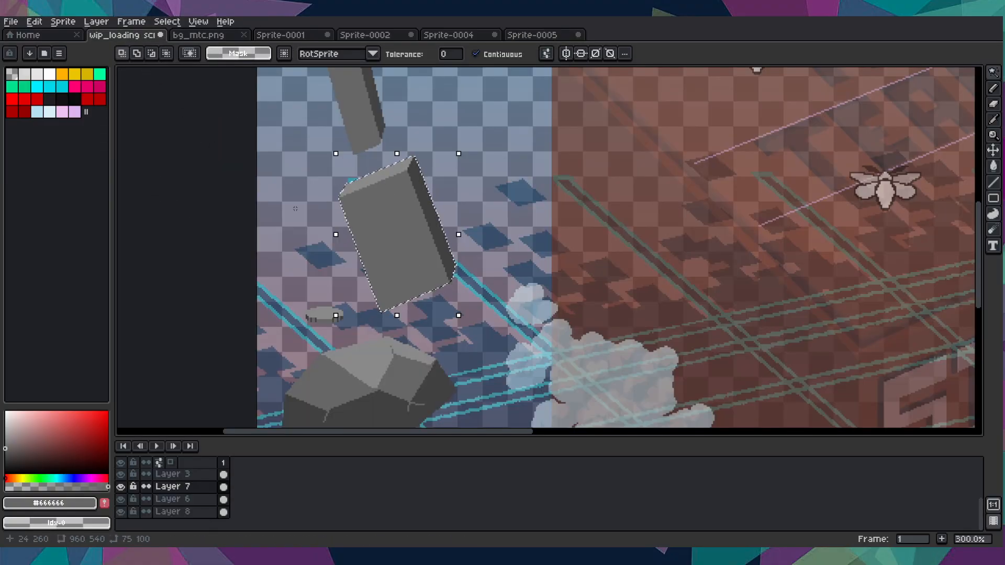
scroll(295, 208, down, 2)
scroll(317, 280, up, 2)
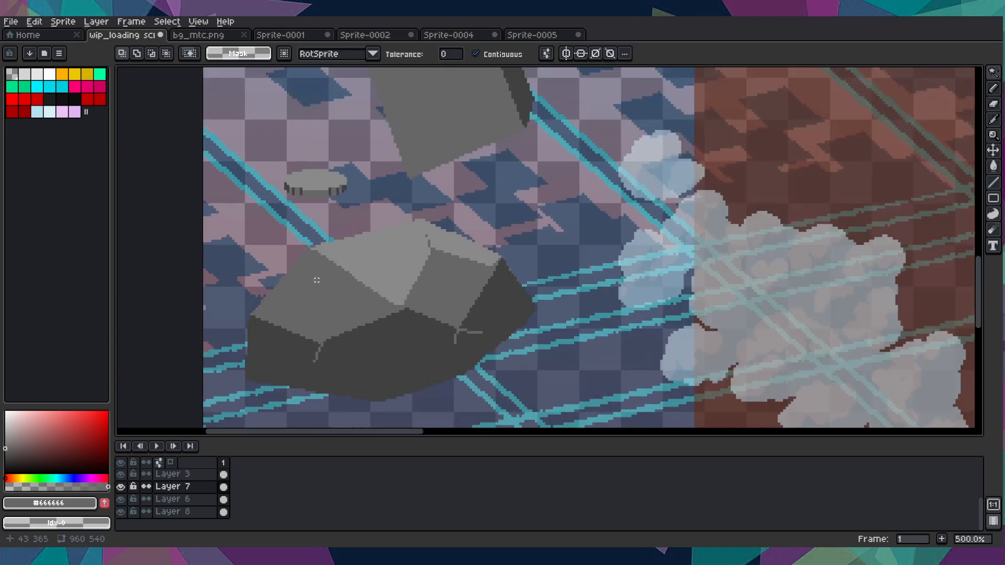
key(w)
click(382, 267)
shift+click(341, 298)
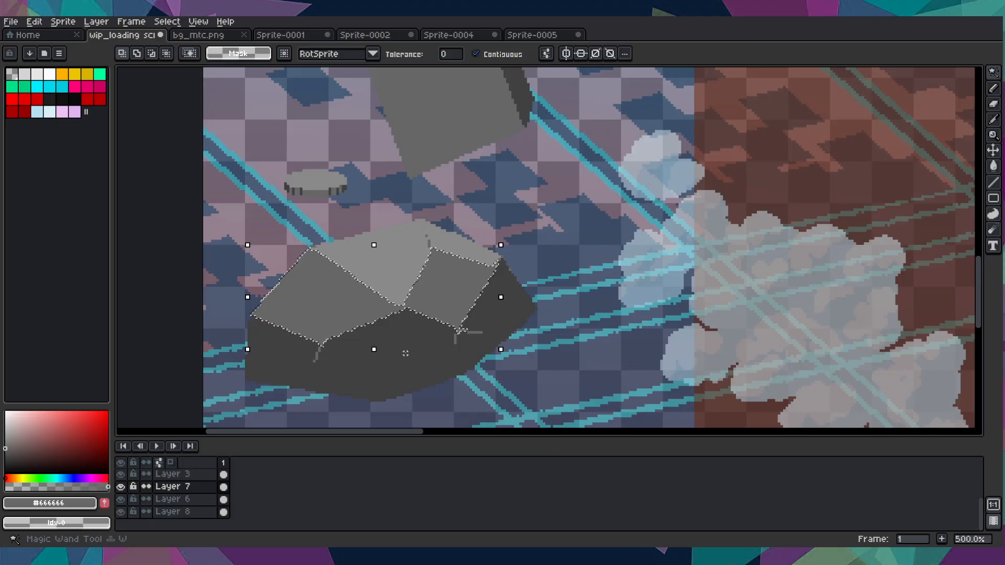
scroll(402, 350, up, 2)
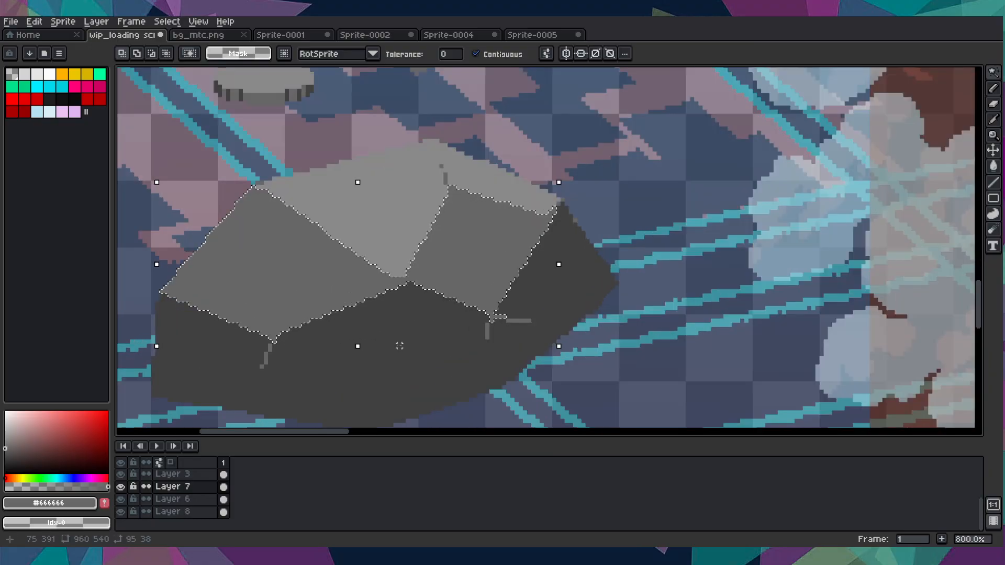
shift+click(400, 347)
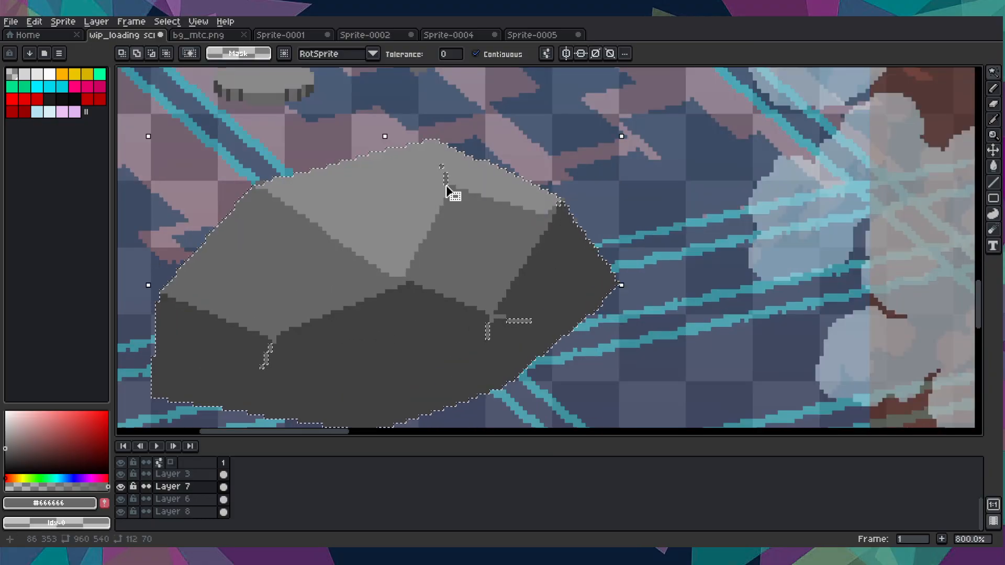
- Add the small crack pixels on the boulder to the selection so the whole boulder is covered
scroll(559, 204, up, 4)
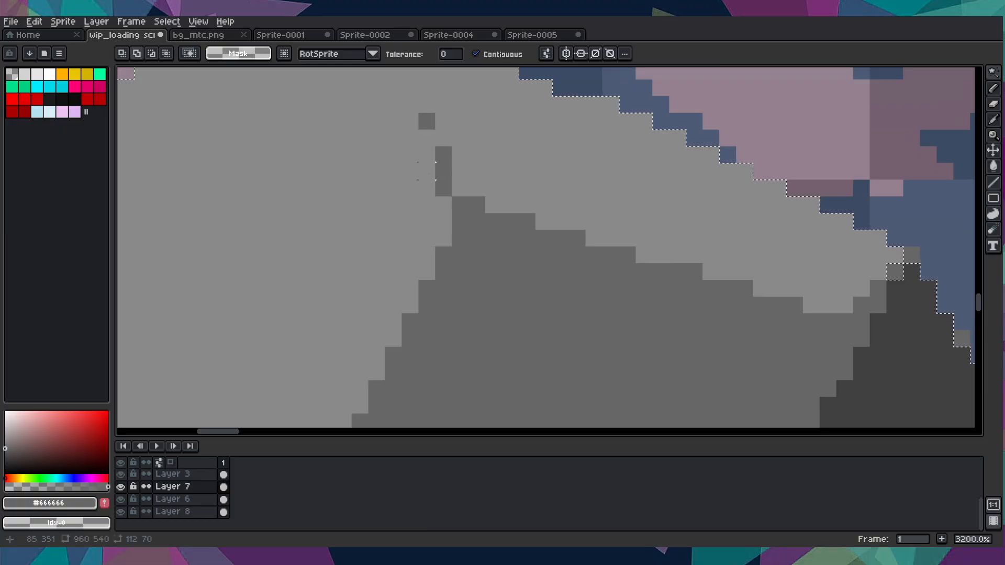
scroll(433, 180, down, 8)
scroll(442, 209, up, 3)
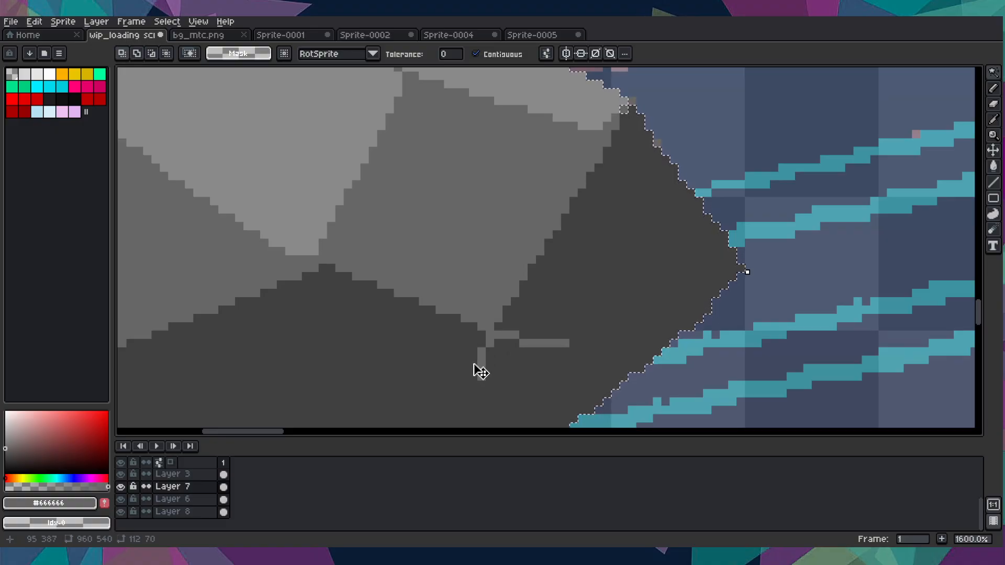
scroll(392, 355, down, 4)
scroll(400, 316, up, 5)
scroll(378, 339, up, 1)
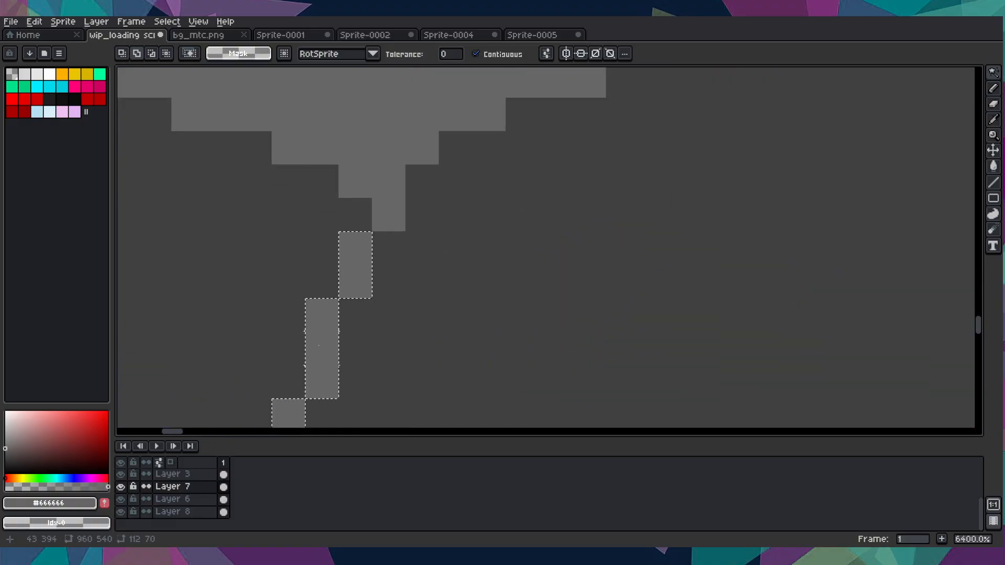
scroll(349, 278, down, 8)
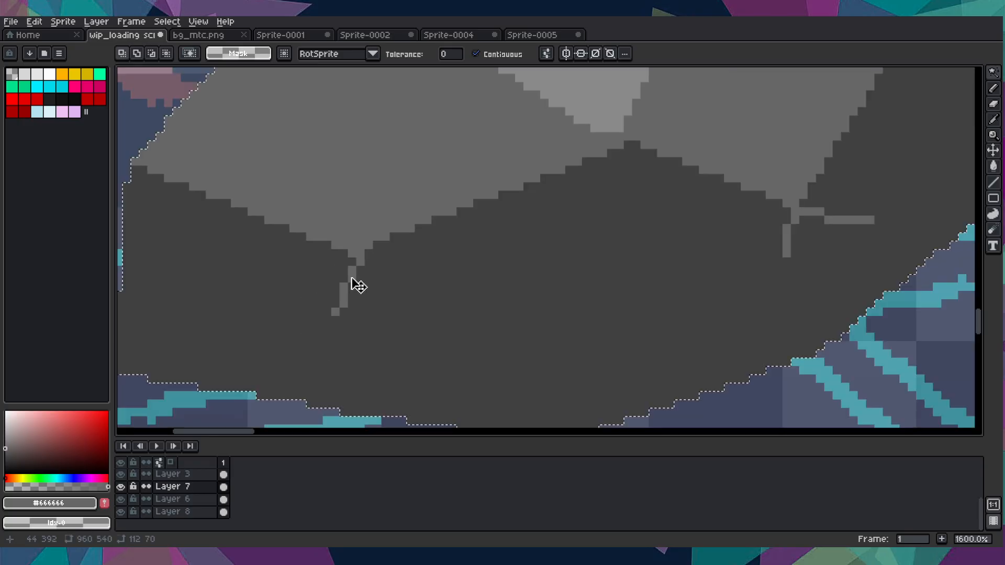
drag(451, 258, 432, 314)
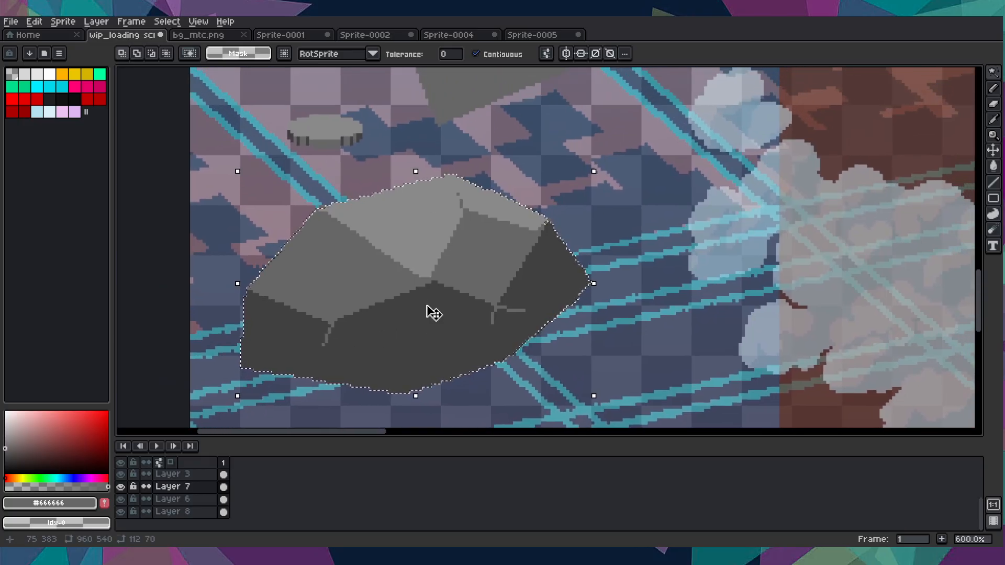
scroll(432, 313, down, 2)
scroll(432, 308, up, 8)
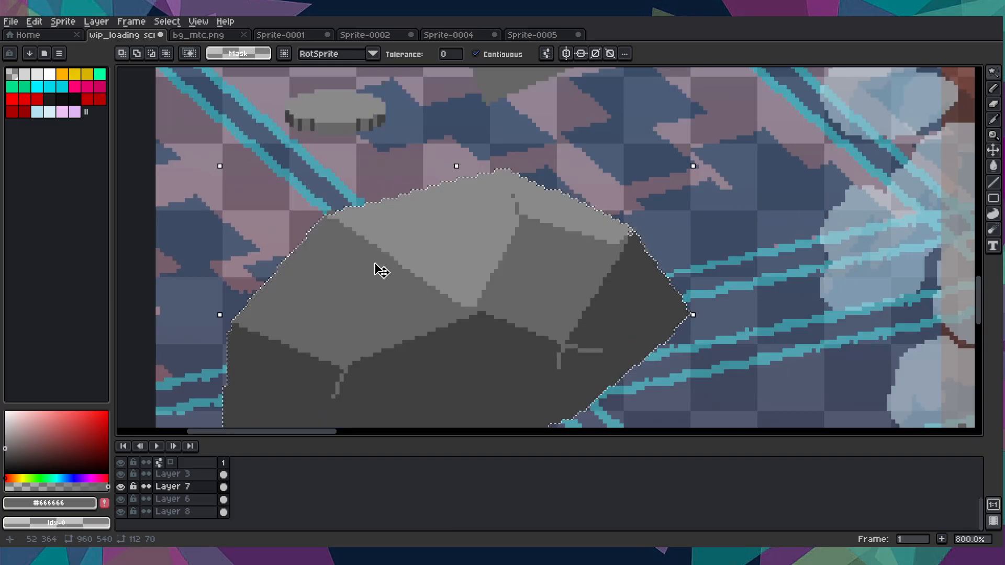
scroll(288, 198, down, 6)
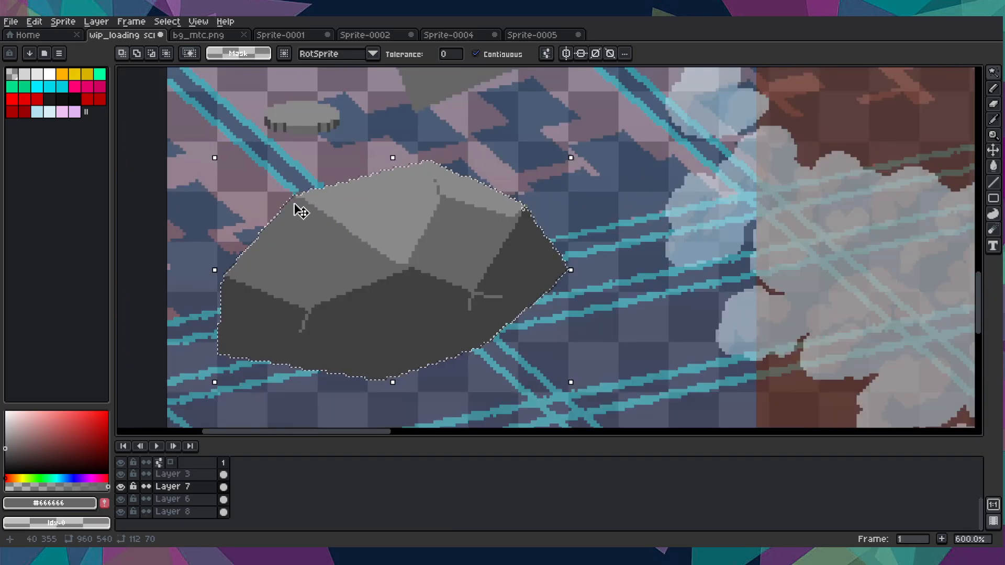
scroll(301, 212, up, 4)
scroll(307, 221, down, 6)
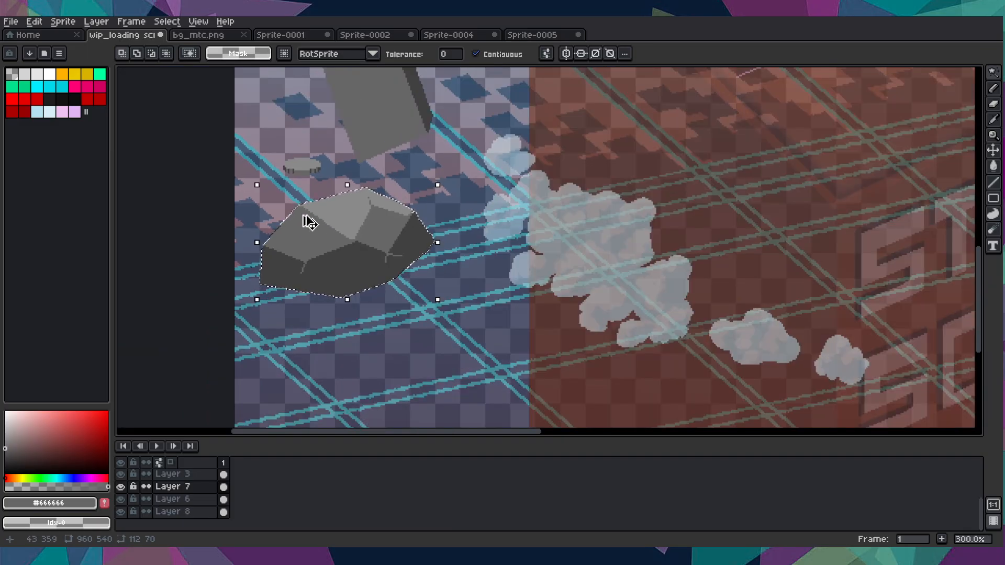
- Create a new 112 by 70 px sprite and paste the copied boulder into it
click(35, 39)
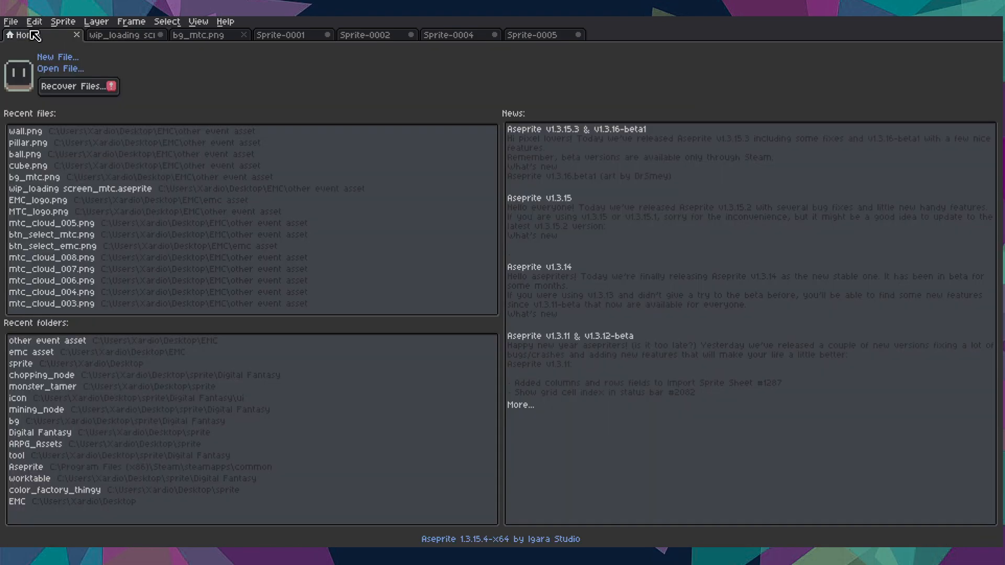
click(56, 57)
click(470, 376)
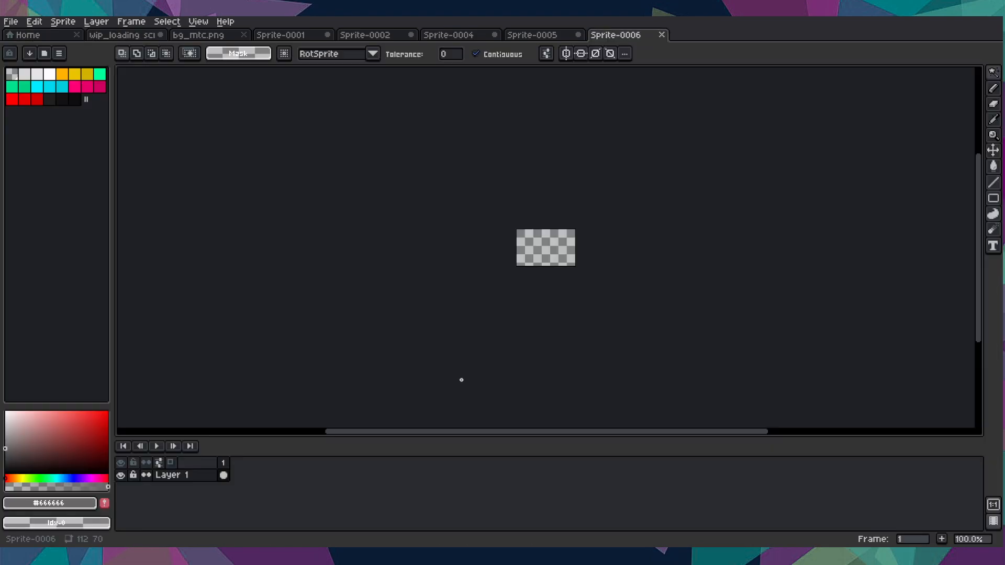
key(ctrl+v)
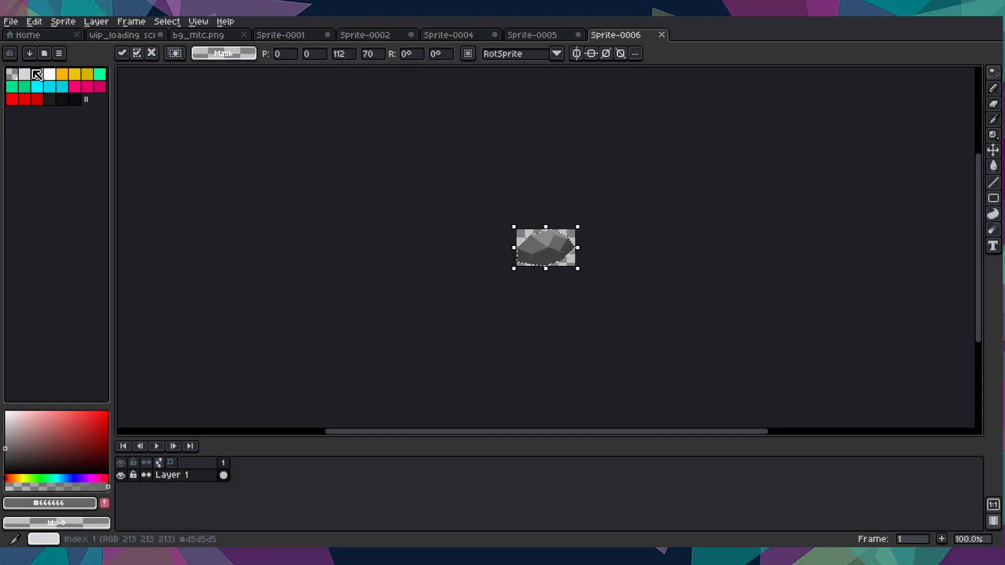
- Export the boulder sprite as boulder.png to the EMC\other event asset folder
click(12, 22)
mouse_move(50, 127)
click(147, 126)
click(237, 42)
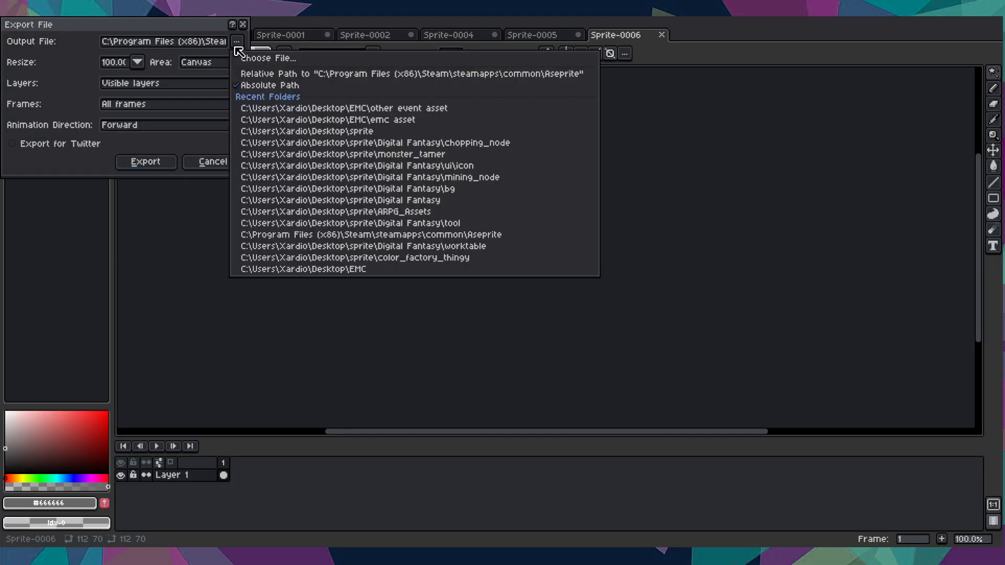
click(302, 111)
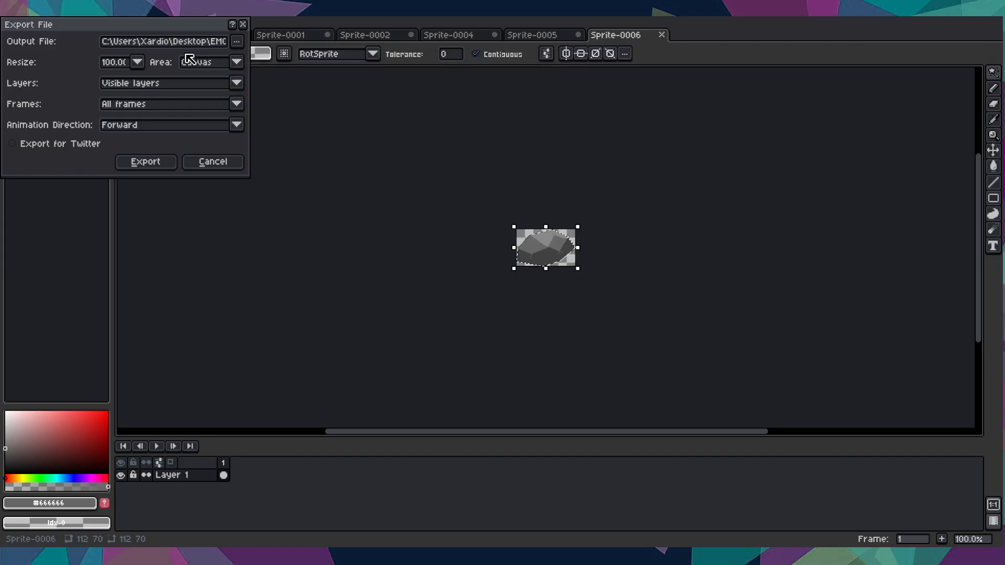
click(237, 42)
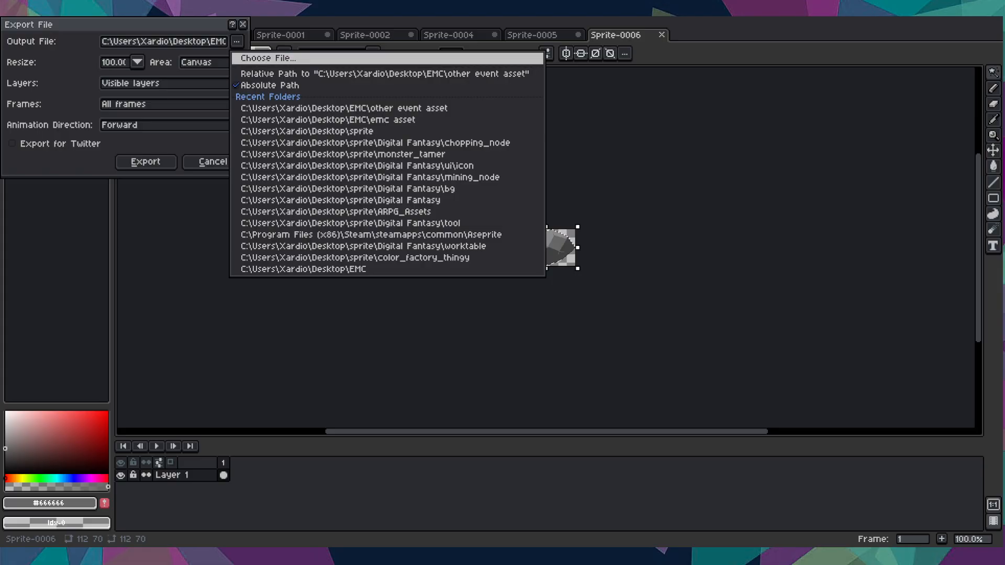
click(492, 304)
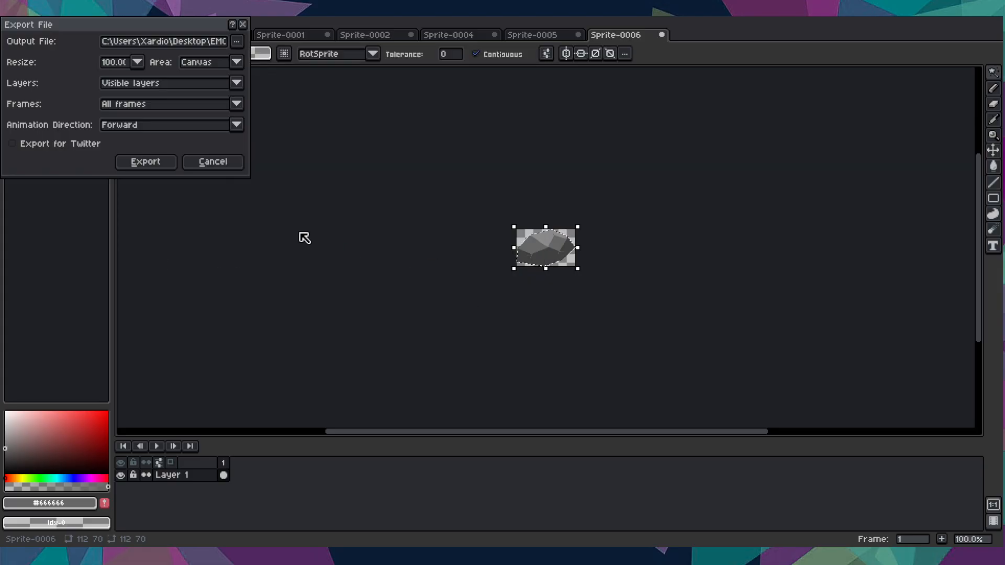
click(165, 164)
- In the wip_loading screen_mtc sprite, deselect the boulder and marquee-select the small grey disc above it, 24 by 11 px
click(128, 35)
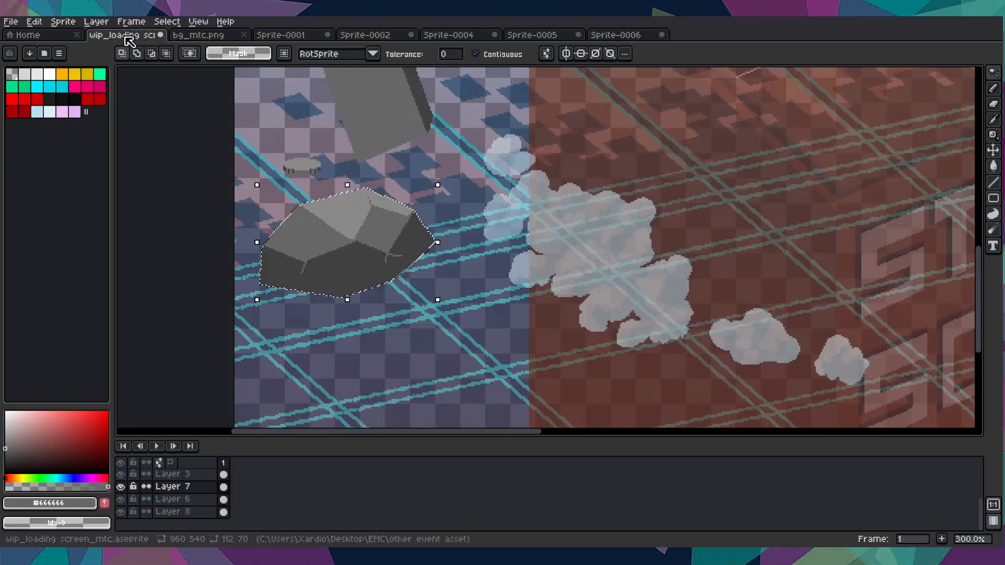
scroll(254, 106, down, 1)
scroll(255, 106, down, 1)
key(ctrl+d)
drag(528, 146, 552, 224)
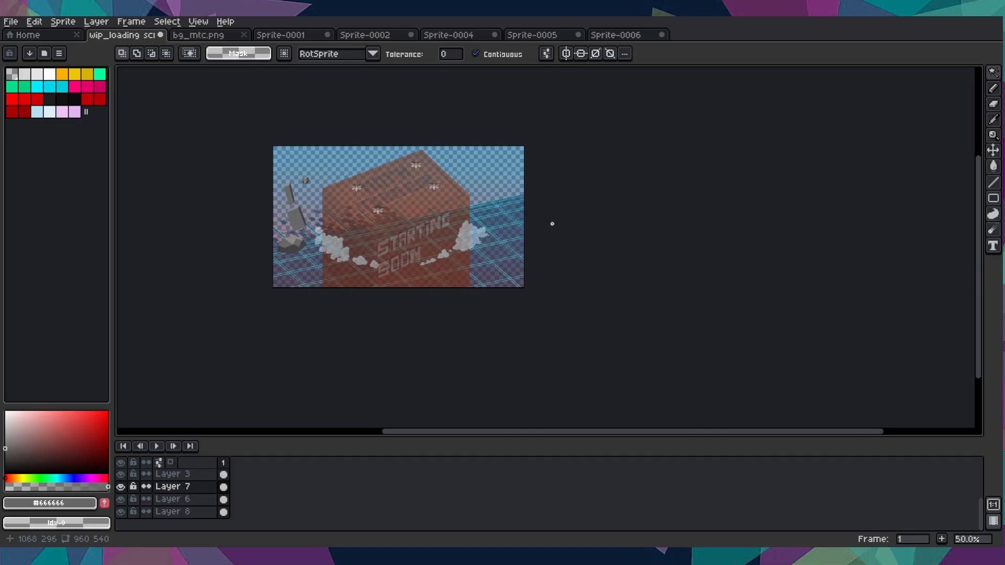
scroll(283, 210, up, 4)
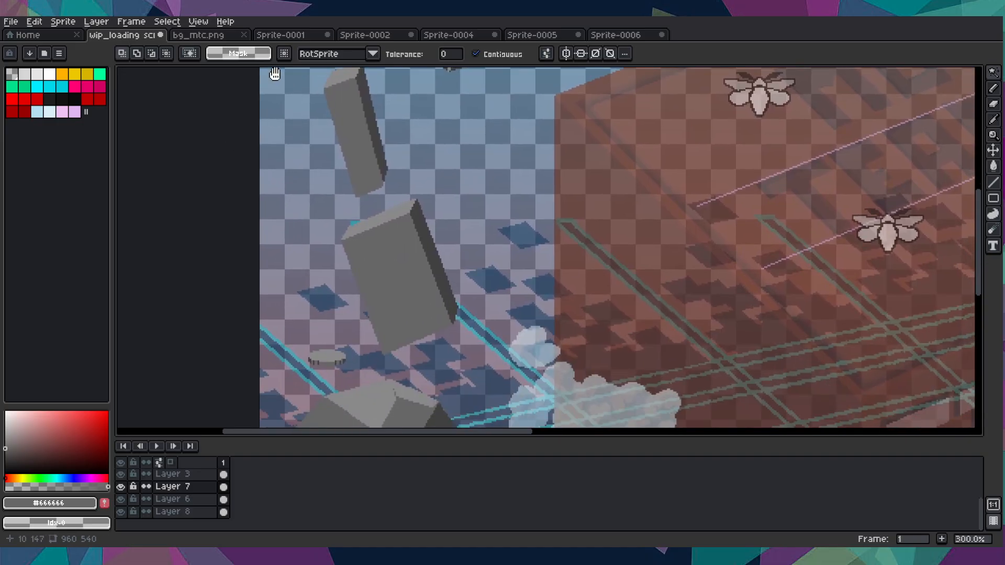
scroll(311, 341, up, 8)
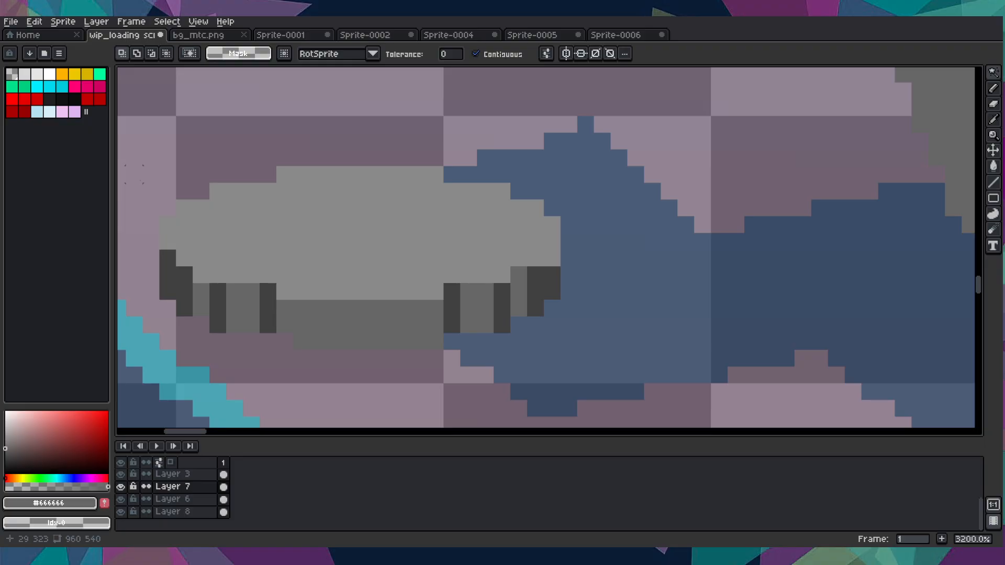
key(m)
drag(168, 174, 552, 347)
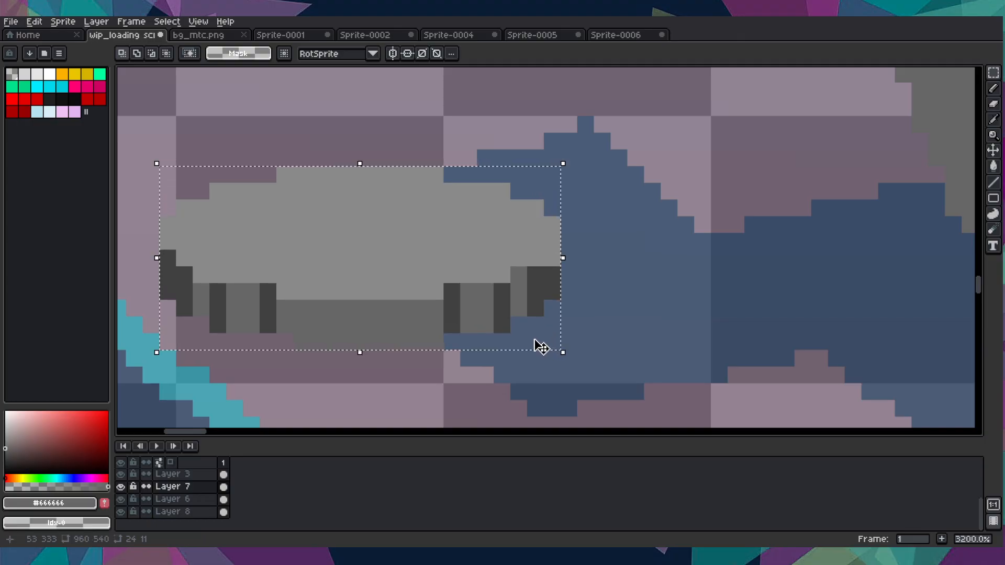
- Create a new transparent 24 by 11 px RGBA sprite and paste the copied grey disc into it
click(27, 35)
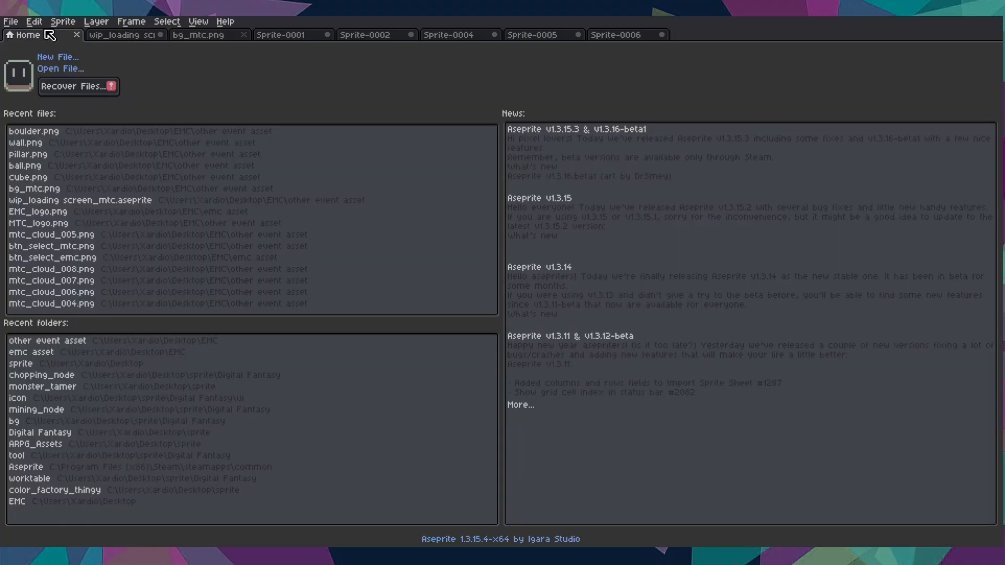
click(58, 59)
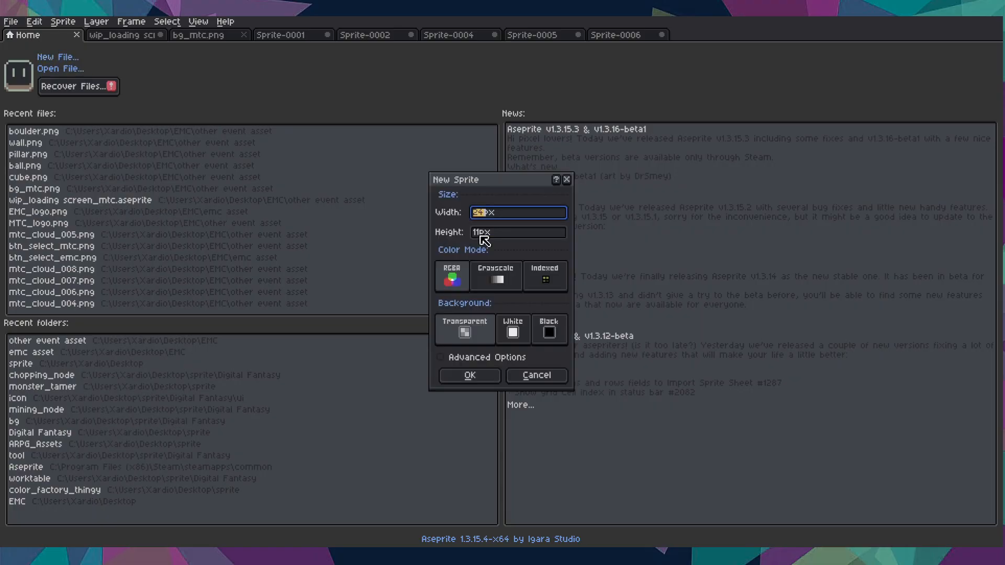
click(467, 376)
scroll(568, 247, up, 8)
key(ctrl+v)
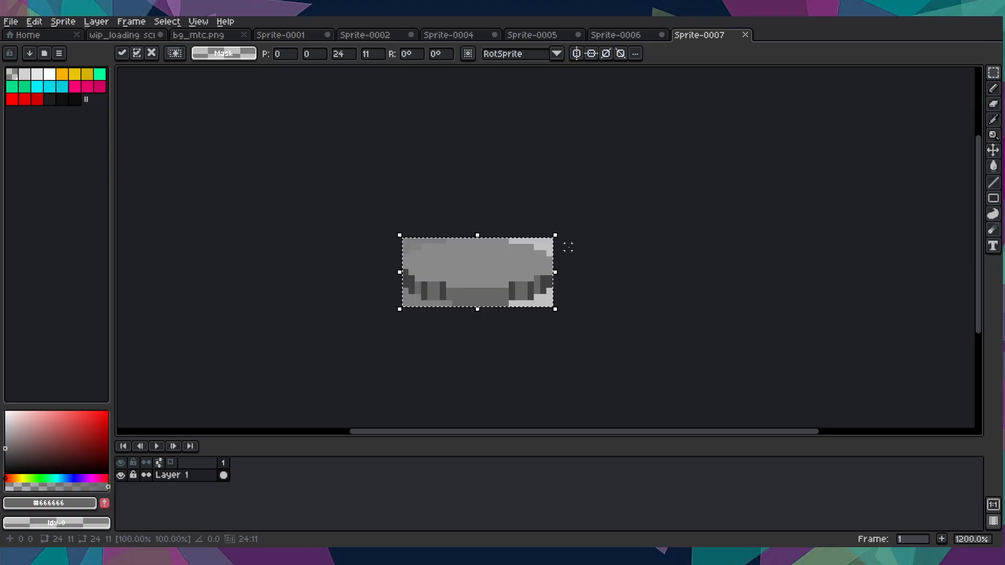
click(569, 247)
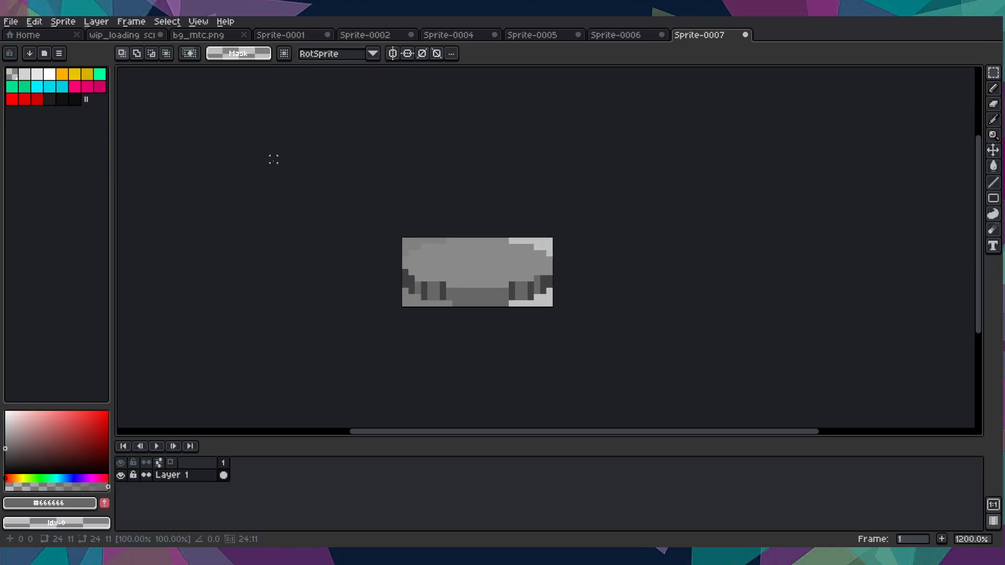
- Export the grey disc sprite as disc.png to the EMC\other event asset folder
click(10, 22)
mouse_move(49, 129)
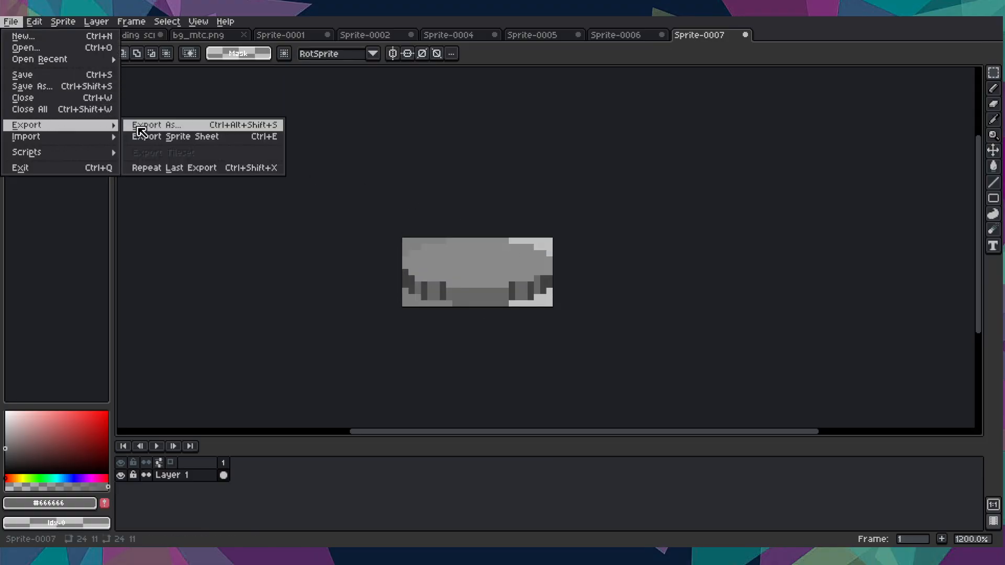
click(140, 129)
click(243, 41)
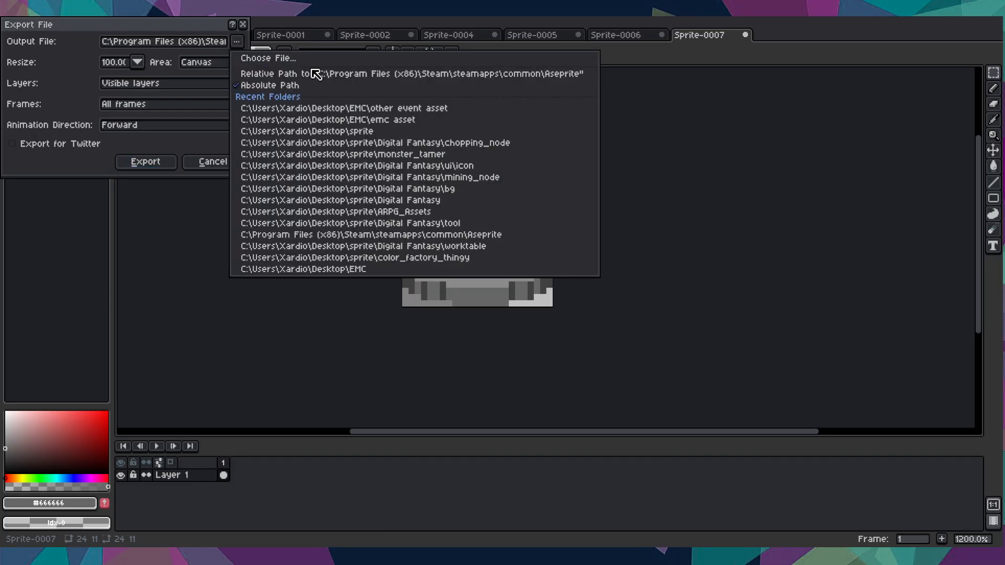
click(321, 106)
click(237, 41)
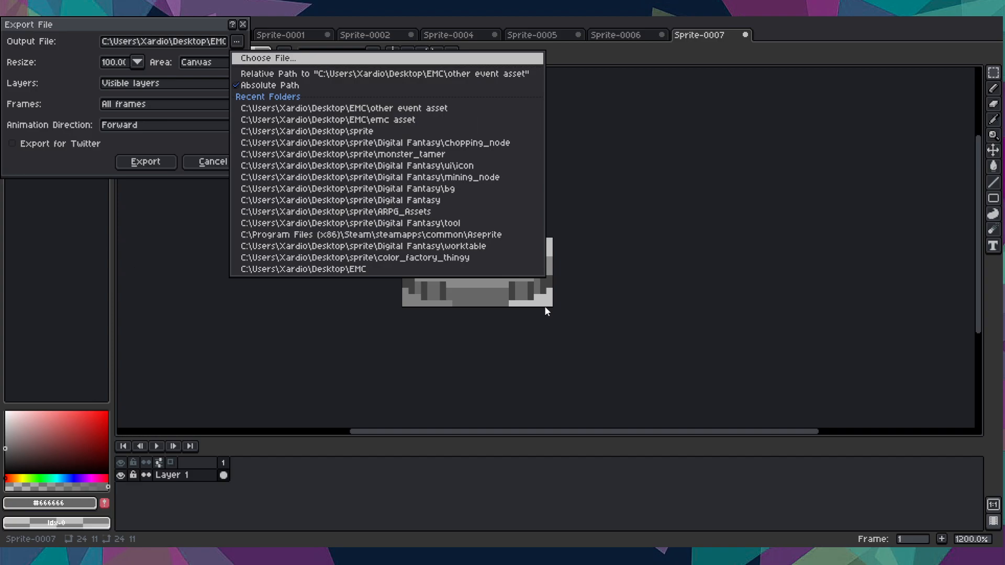
click(510, 307)
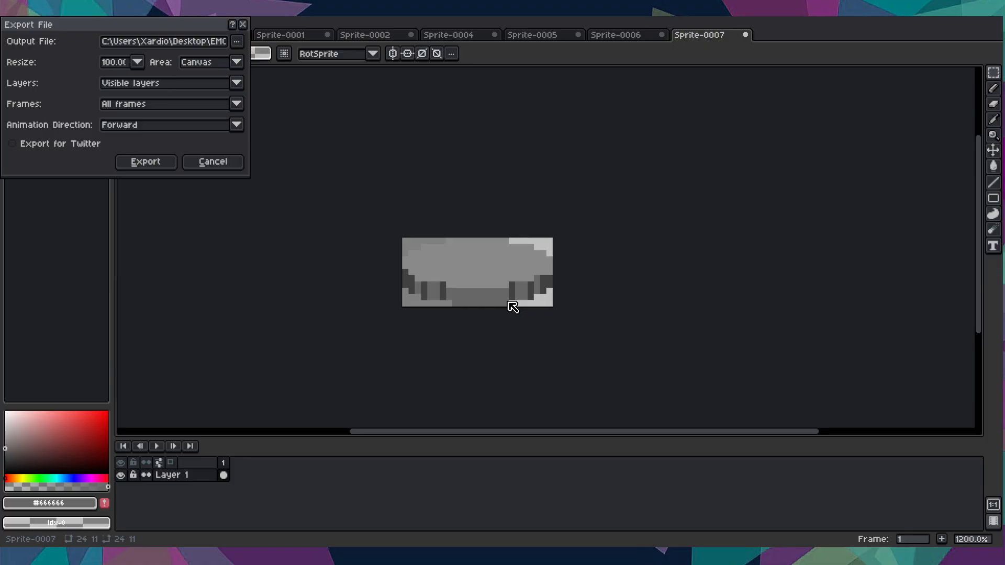
click(145, 161)
- In the wip_loading screen_mtc sprite, activate Layer 6 and marquee-select the whole 960 by 540 px canvas
click(128, 35)
click(290, 208)
scroll(289, 208, down, 5)
click(206, 499)
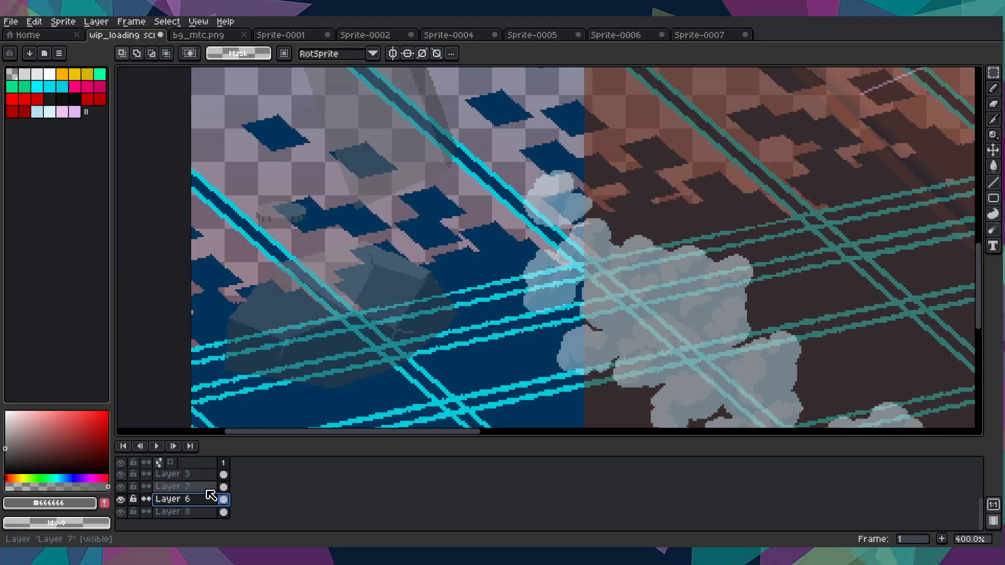
scroll(215, 346, down, 5)
key(m)
drag(207, 239, 462, 388)
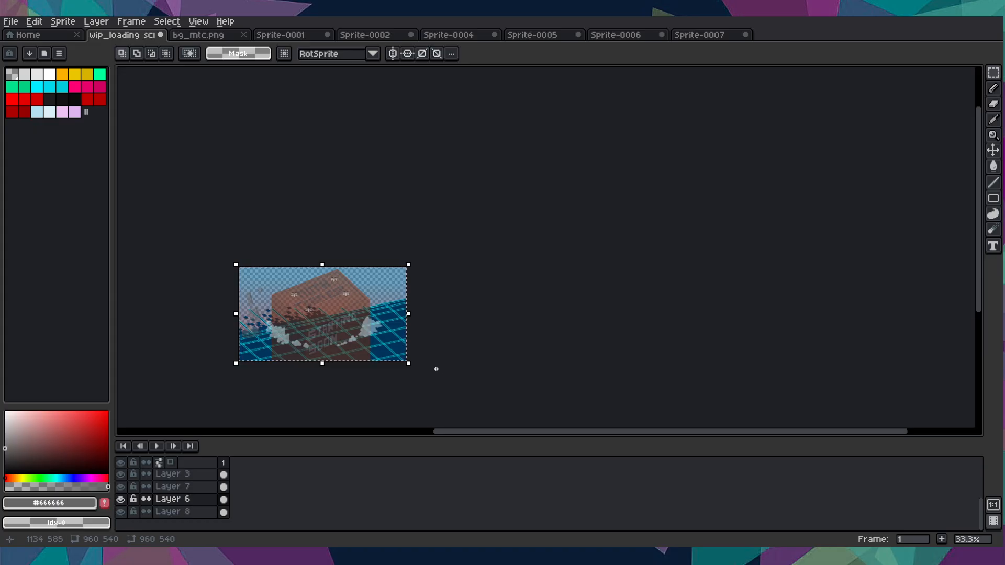
click(13, 23)
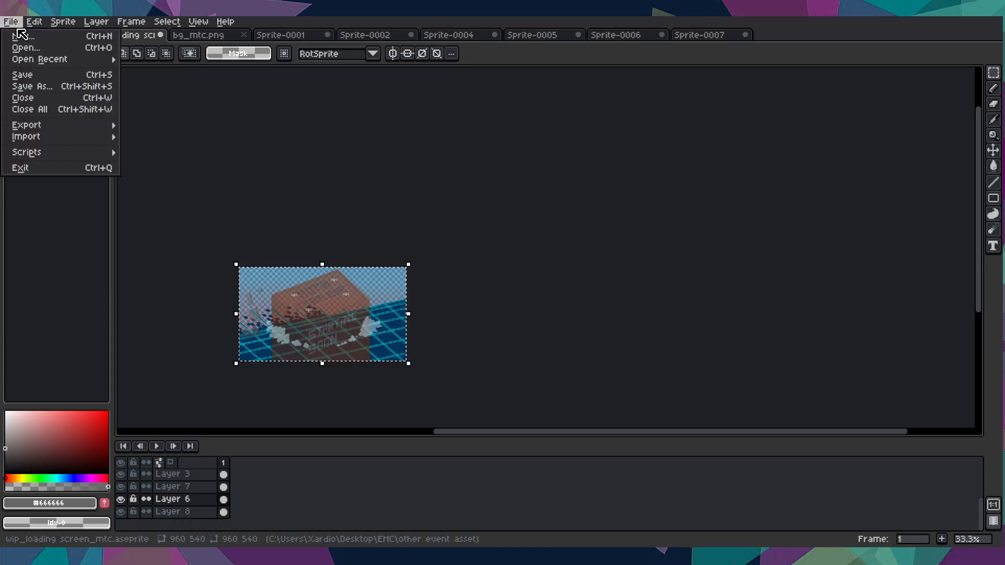
mouse_move(67, 126)
click(165, 128)
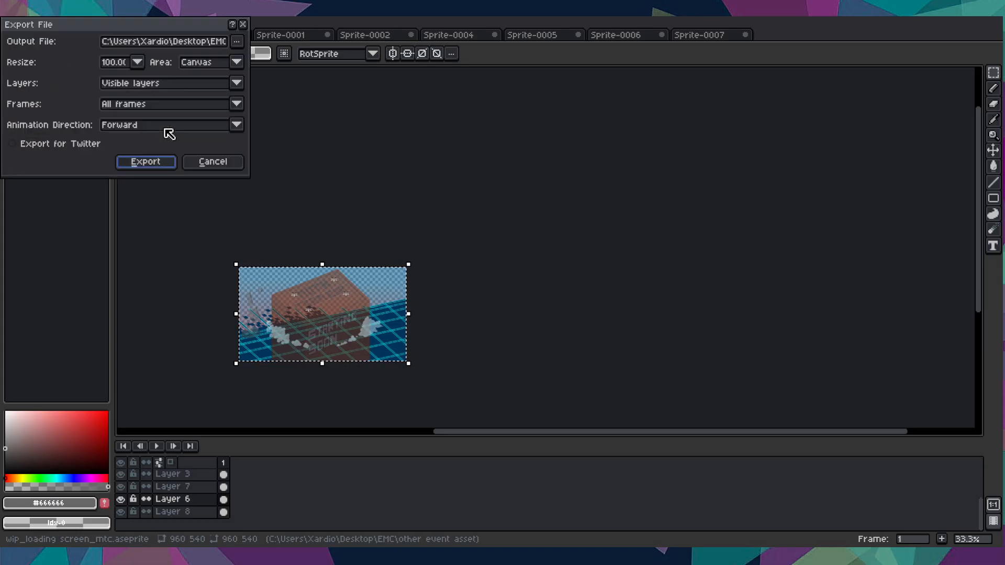
click(238, 41)
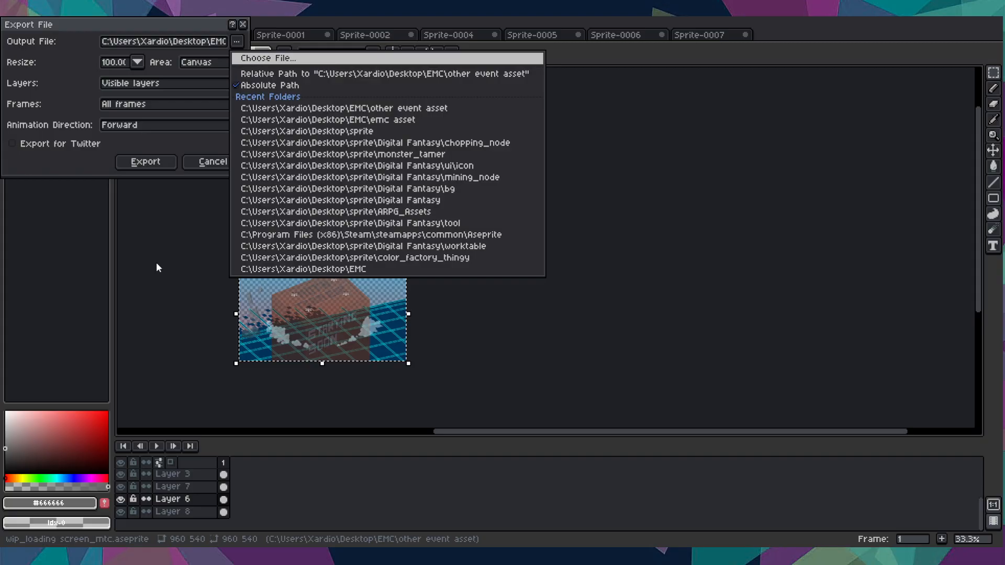
click(511, 306)
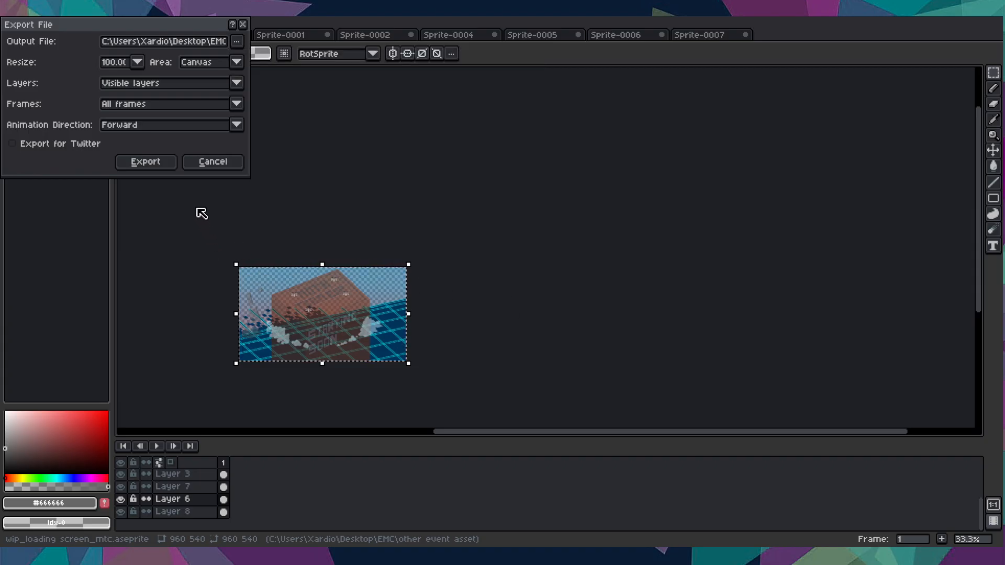
click(155, 167)
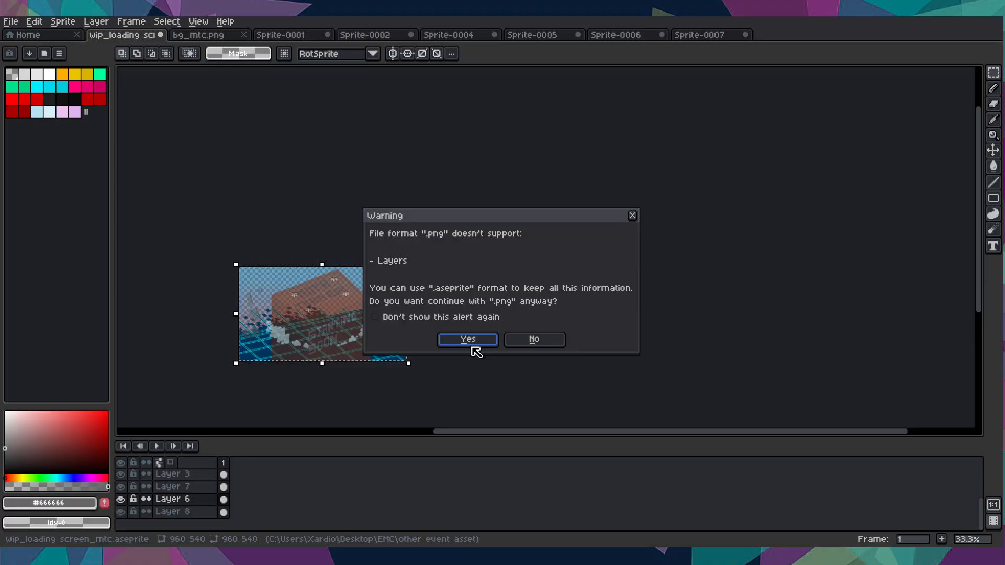
click(510, 341)
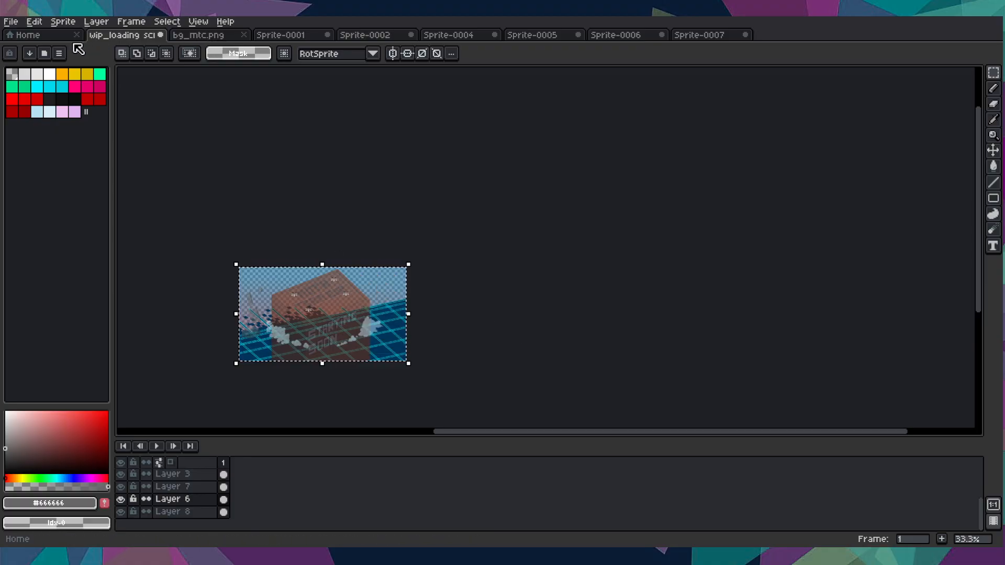
- Clear the selection in the wip_loading screen_mtc sprite, then select and copy the entire Layer 6 canvas
click(40, 37)
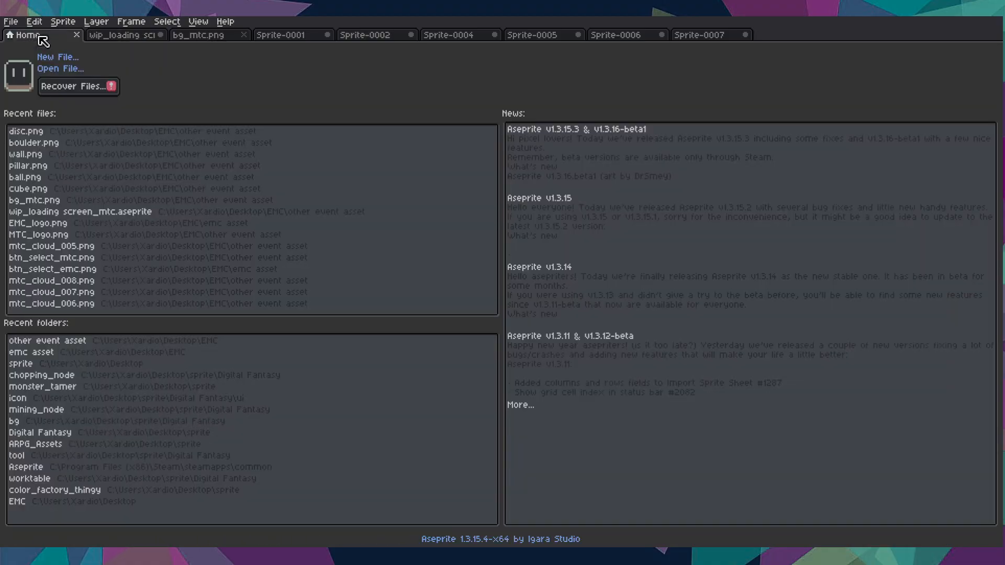
click(130, 37)
key(ctrl+d)
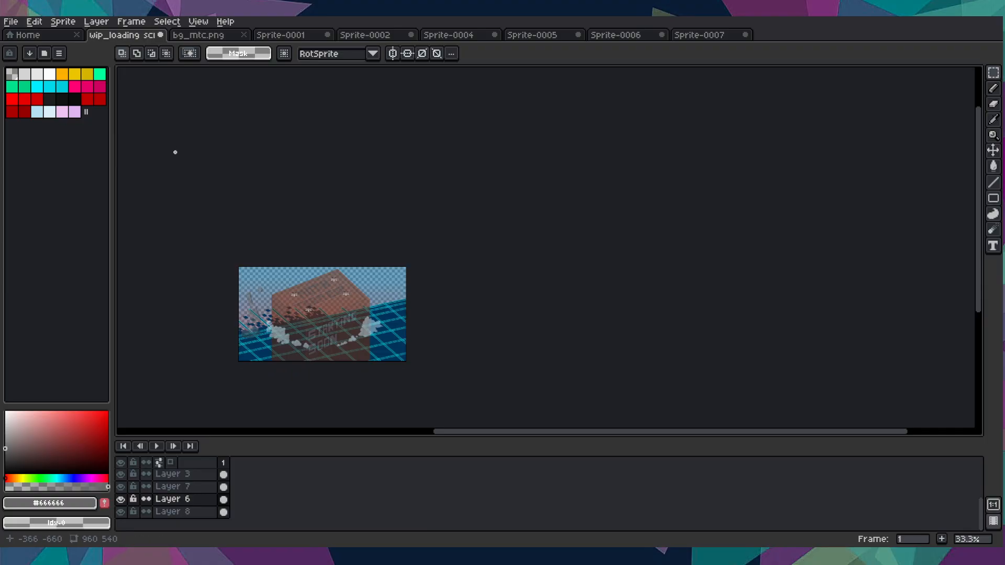
key(ctrl+a)
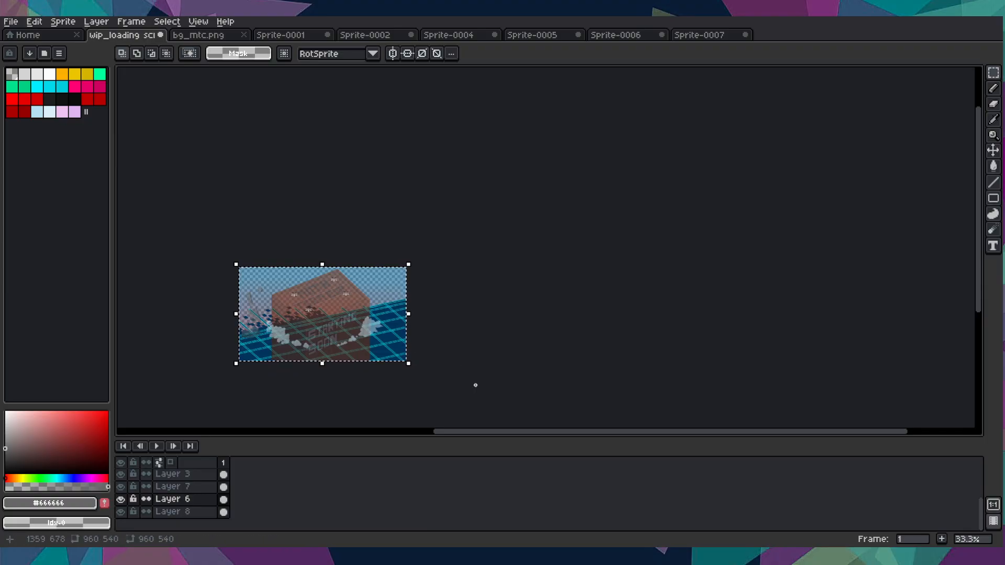
- Create a new 960 by 540 px sprite and paste the copied blue grid floor into it
click(26, 35)
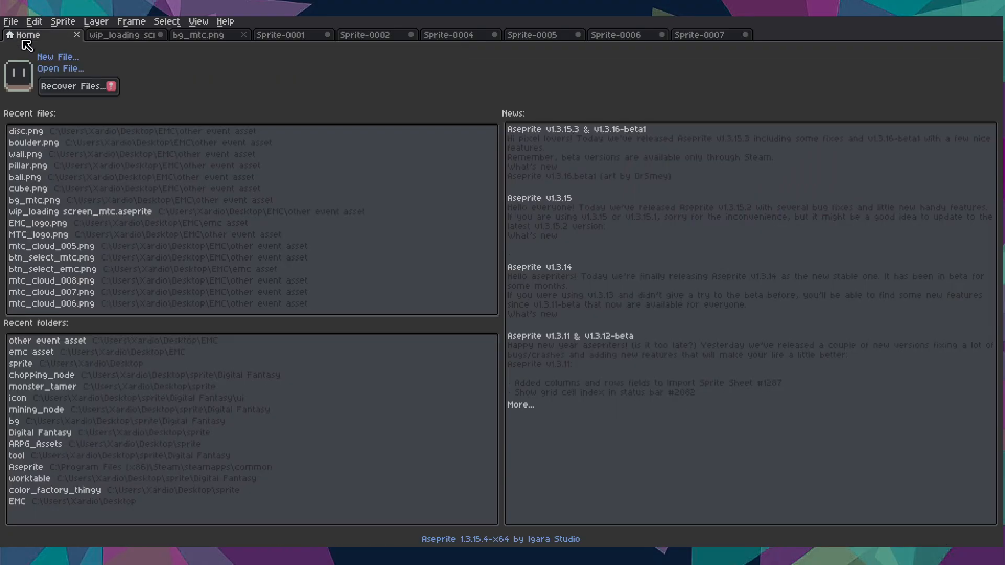
click(58, 57)
click(469, 375)
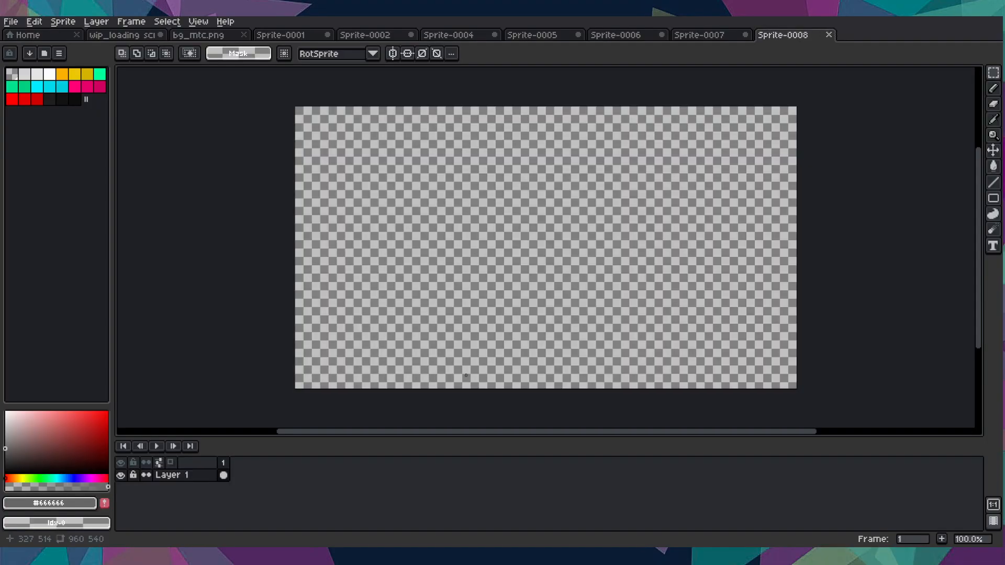
key(ctrl+v)
- Export the grid floor sprite as forward_bg.png to the EMC\other event asset folder
click(10, 22)
mouse_move(56, 125)
click(164, 130)
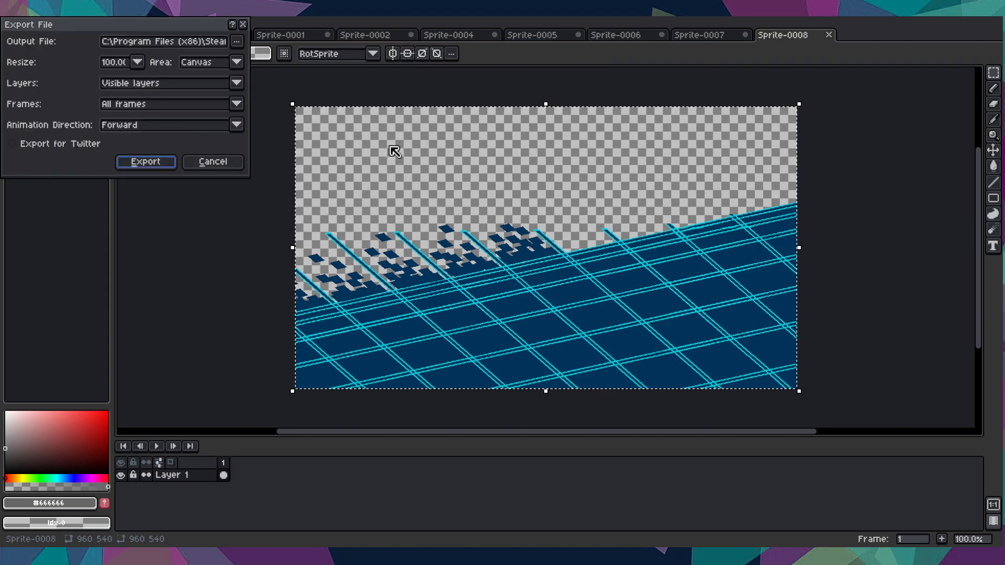
click(237, 41)
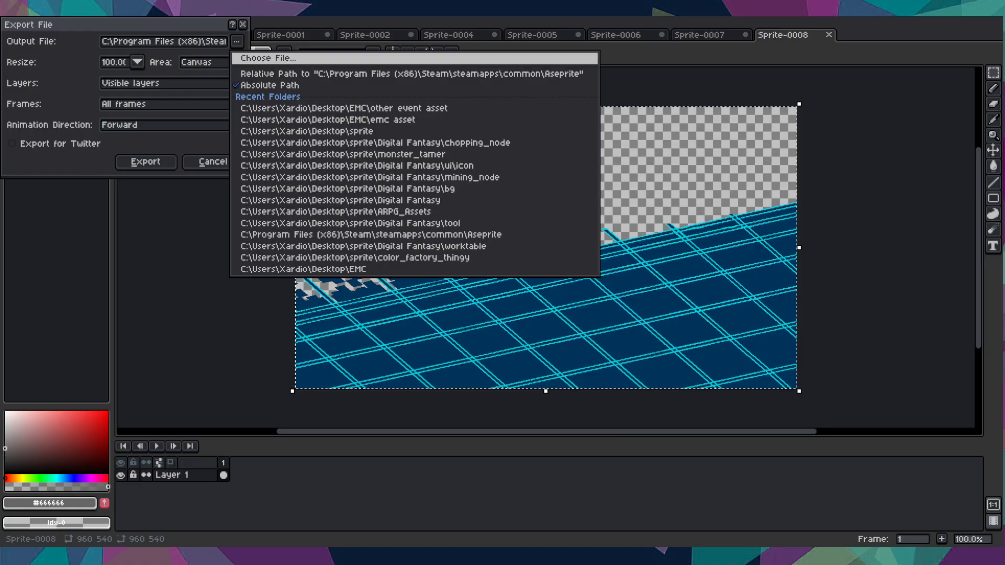
click(304, 269)
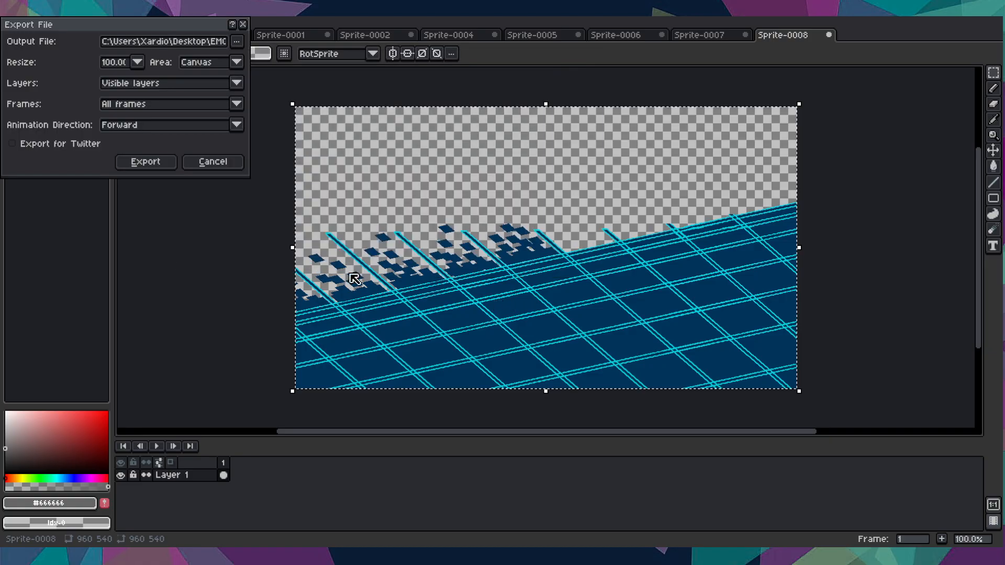
click(145, 161)
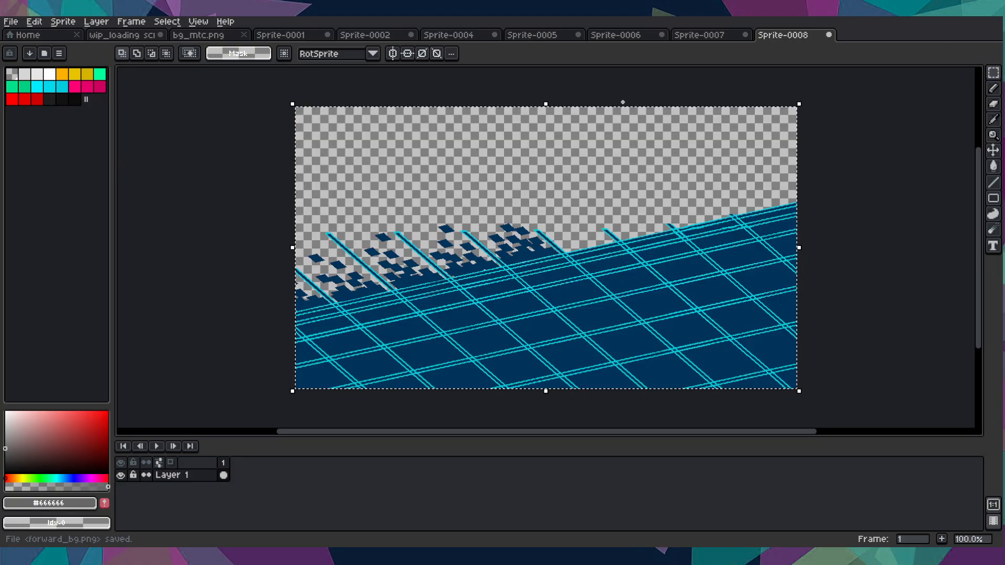
- Return to the wip_loading screen_mtc sprite and clear its full-canvas selection
click(117, 35)
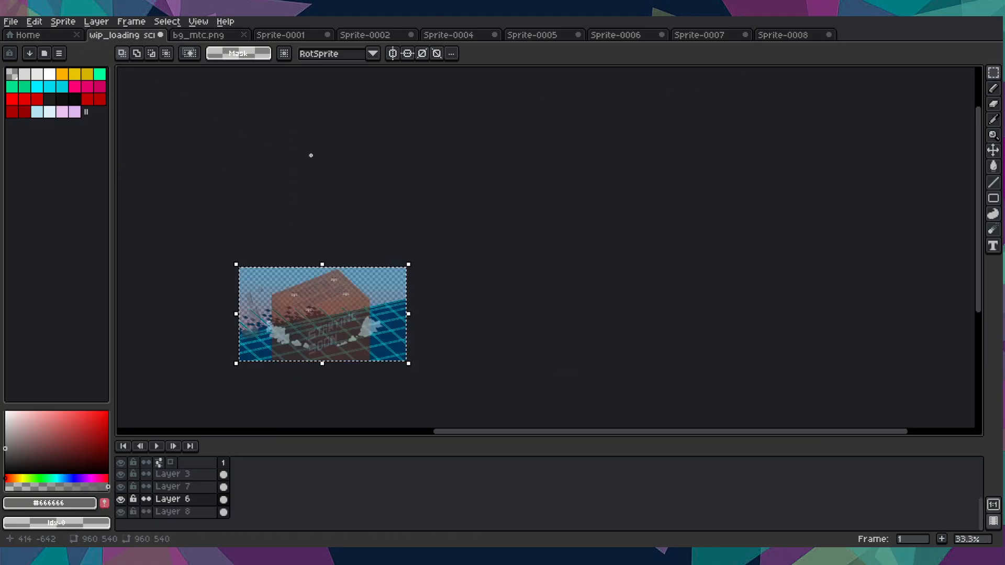
scroll(383, 222, up, 1)
drag(359, 246, 386, 175)
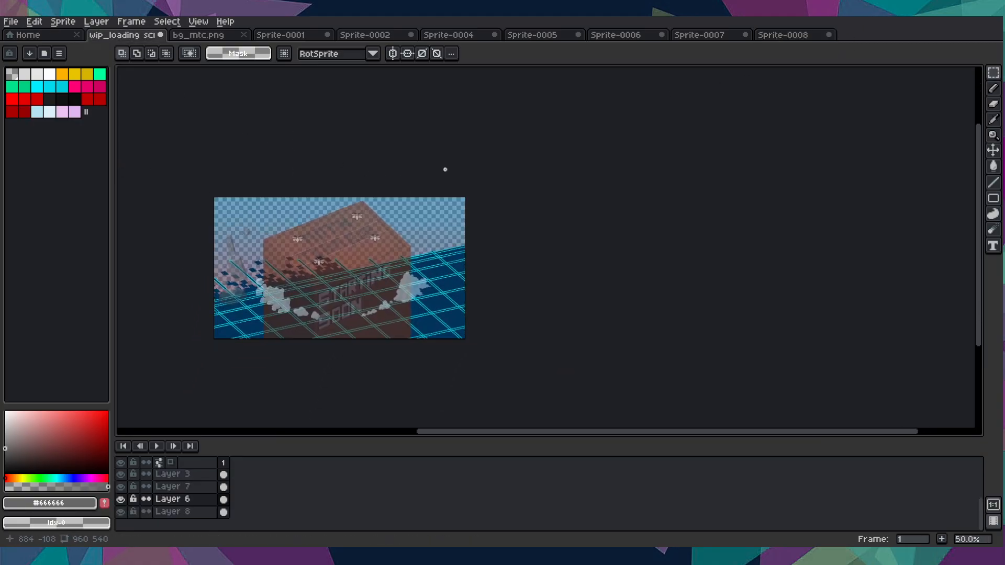
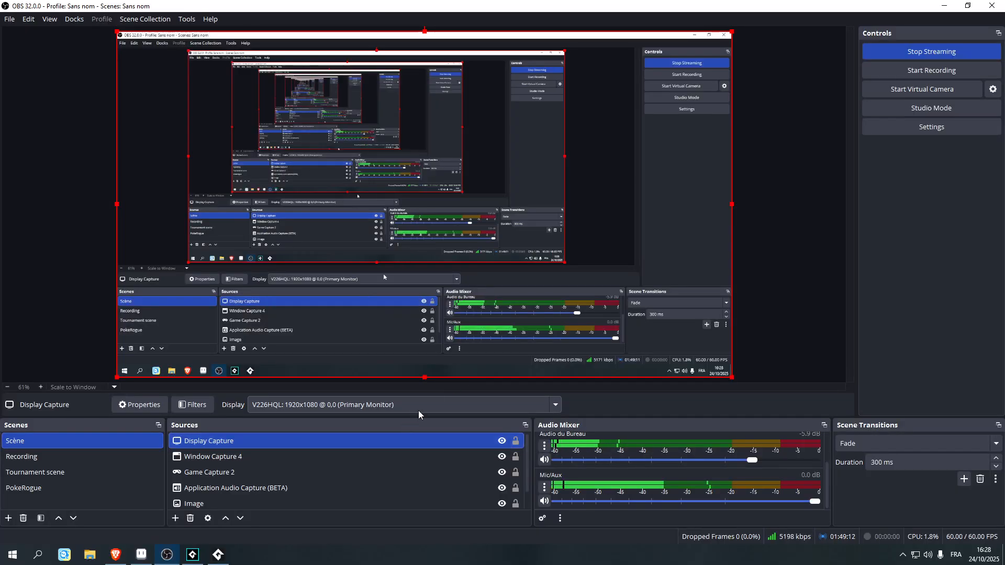
- Switch to the EMC project in GameMaker, expand the Sprites group and create three new sprites in it
click(199, 562)
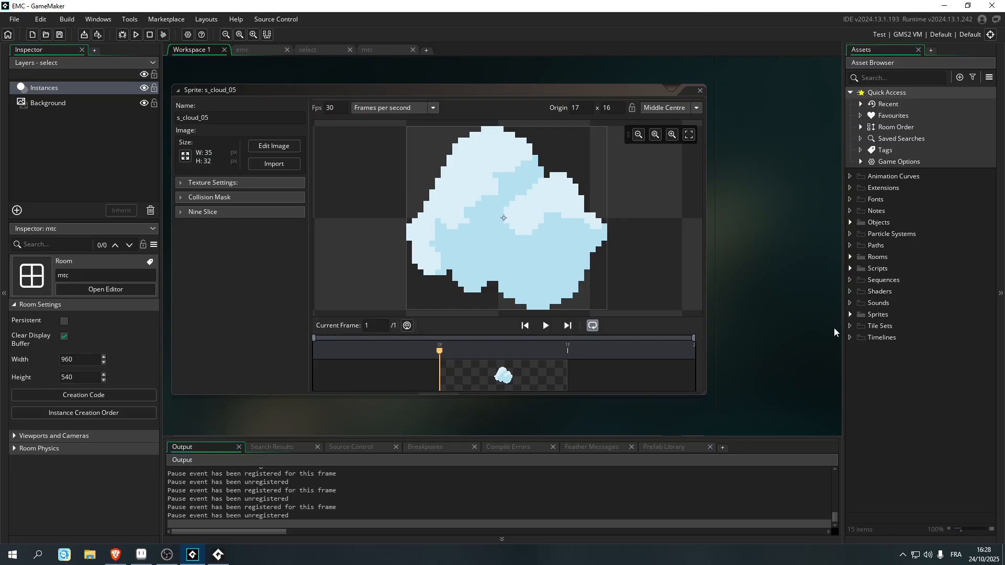
click(850, 314)
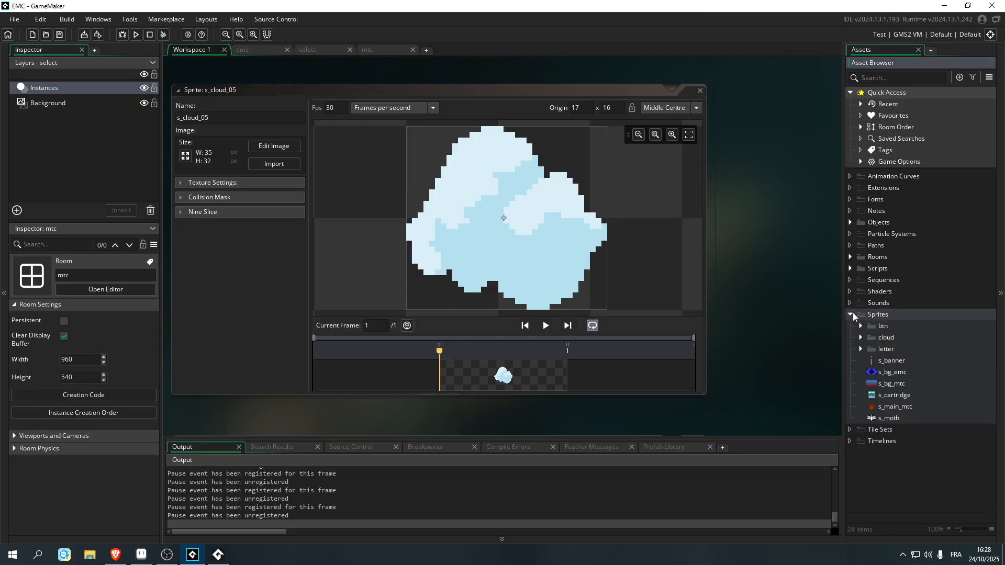
click(887, 315)
key(alt+s)
key(alt+s)
key(alt+s)
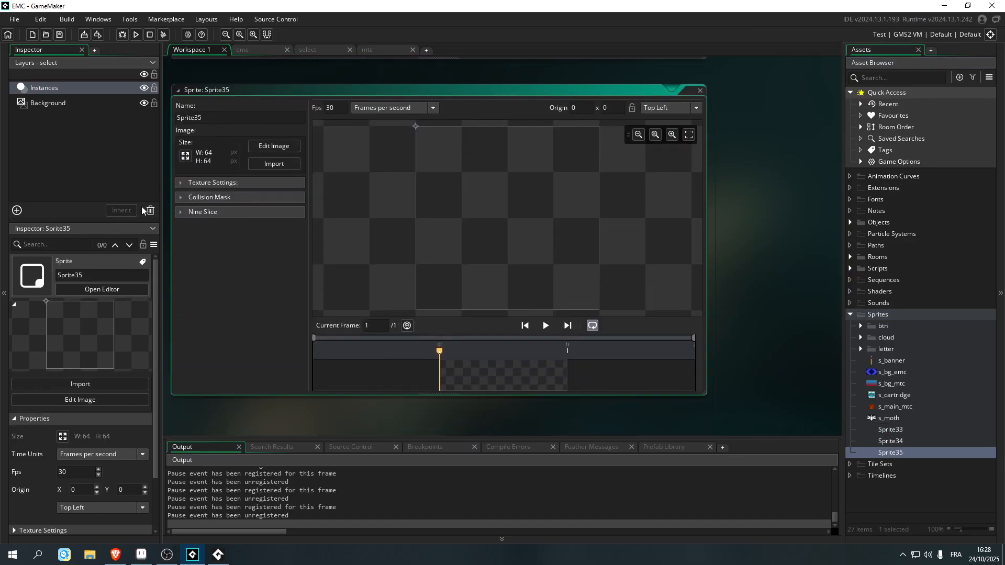
- Import forward_bg.png into the newest sprite and rename the sprite s_forward_bg
click(274, 164)
click(434, 251)
double_click(435, 251)
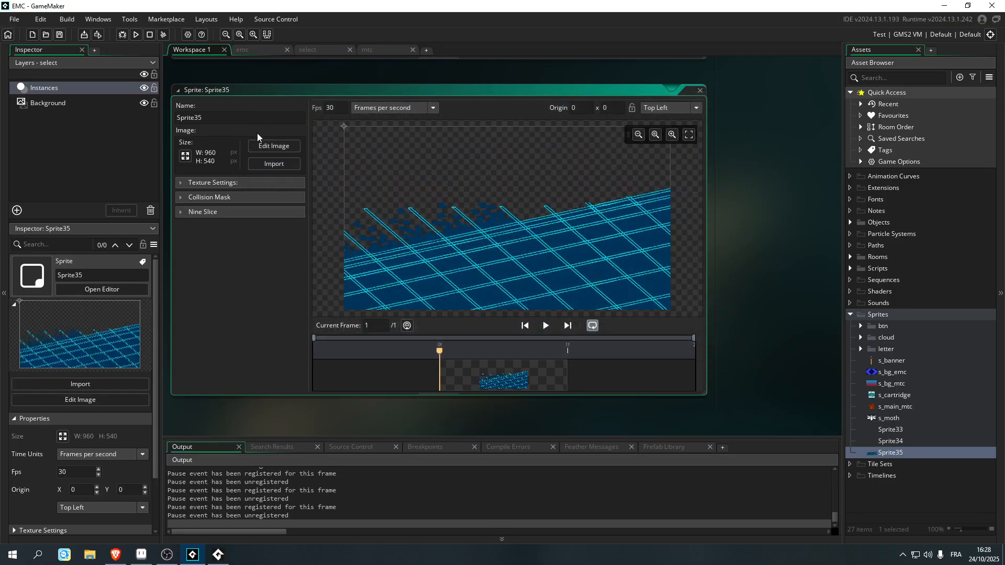
drag(256, 118, 167, 134)
text(s_forward_bg)
click(253, 242)
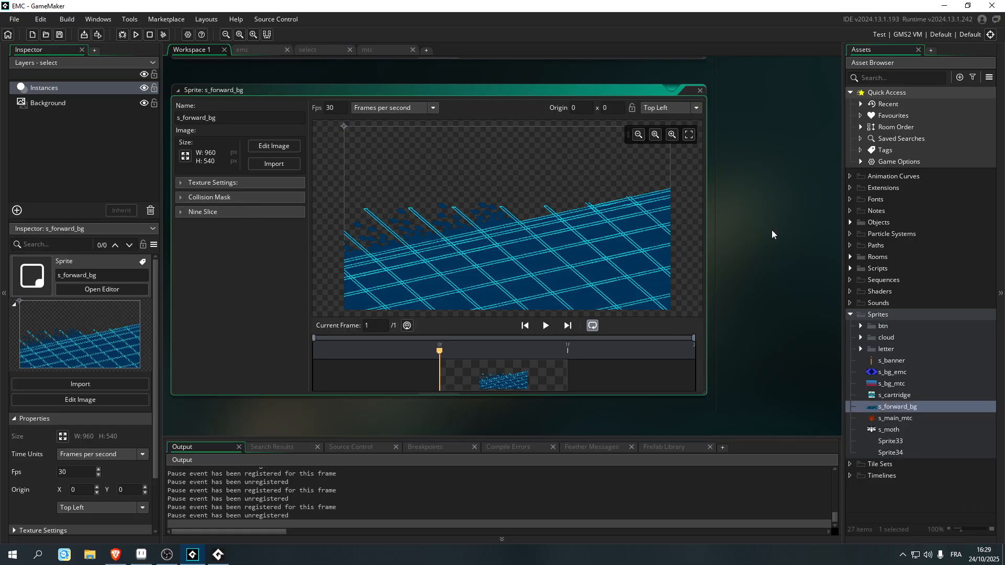
- Import boulder.png into the empty Sprite33 and rename that sprite s_boulder
double_click(890, 441)
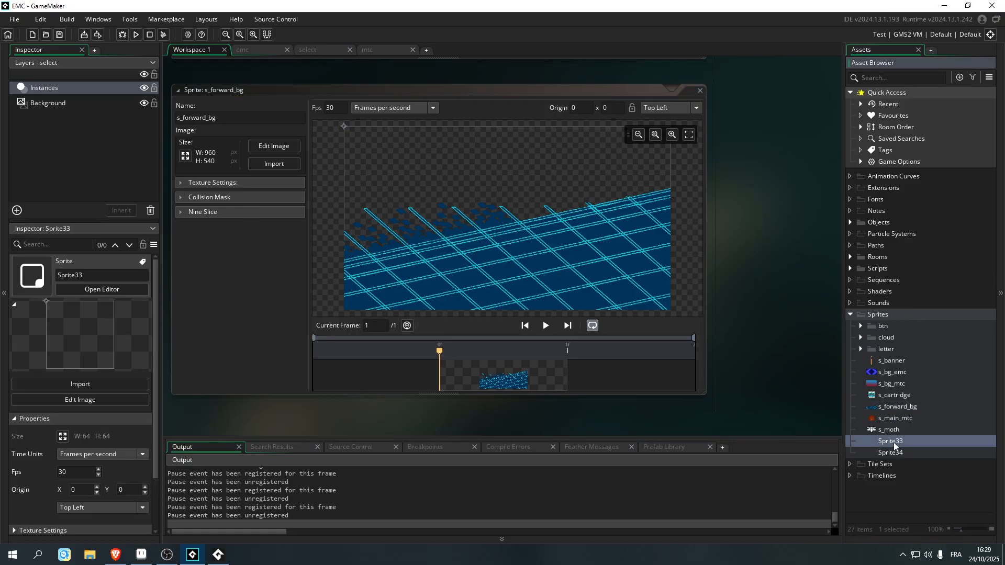
click(276, 167)
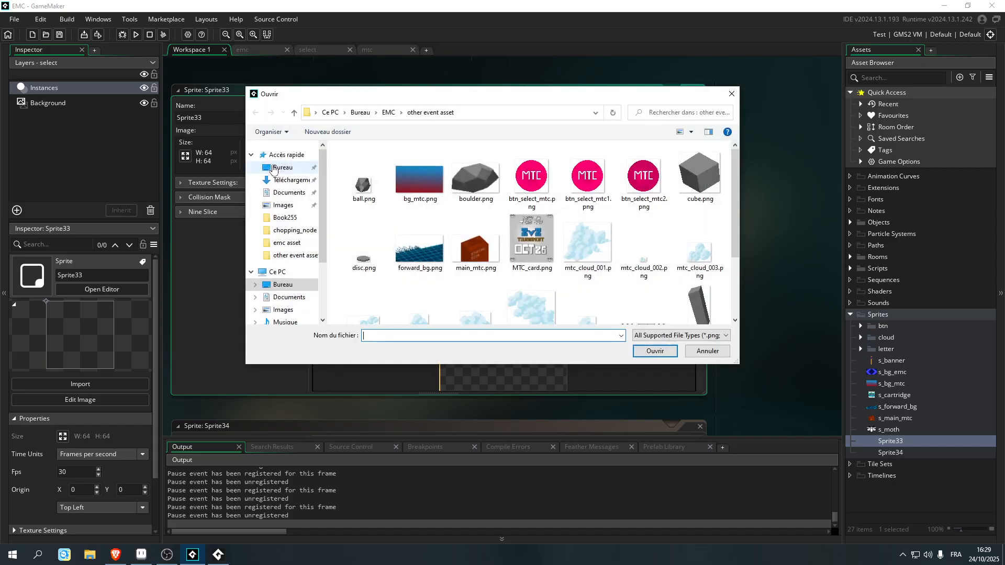
click(475, 177)
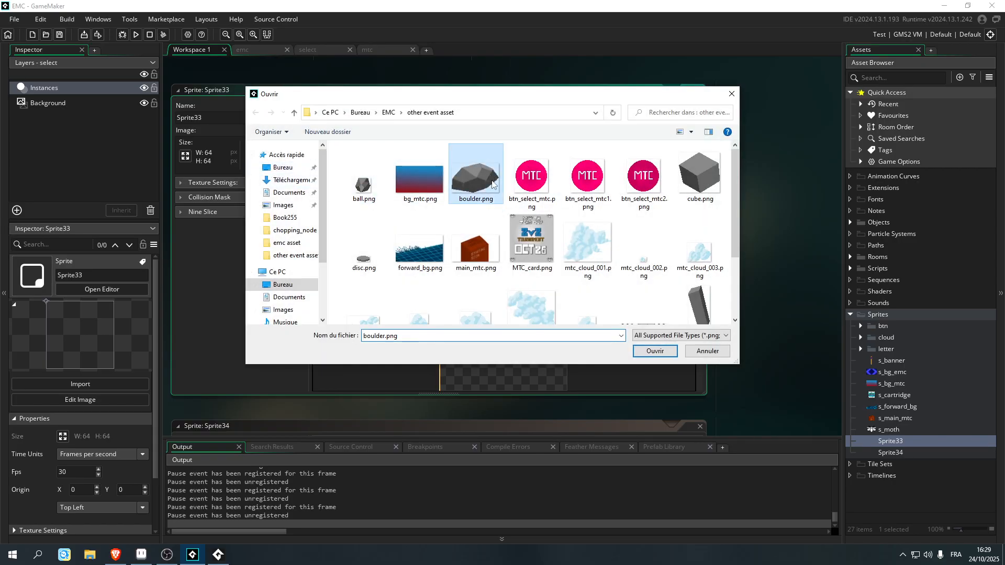
click(638, 349)
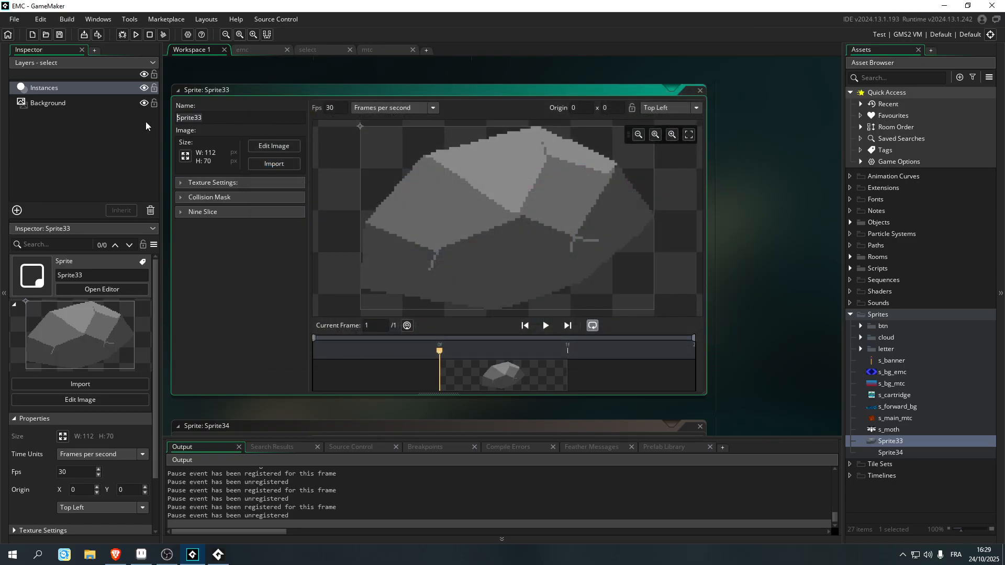
text(s_boulder)
click(249, 281)
- Create a new sprite in the Sprites group, import cube.png into it and rename it s_cube
click(912, 316)
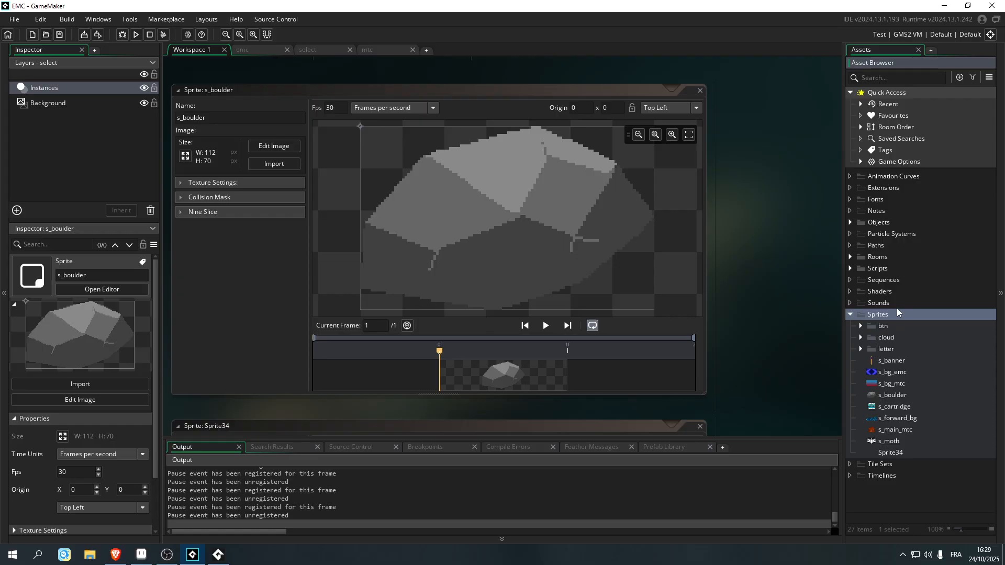
key(alt+s)
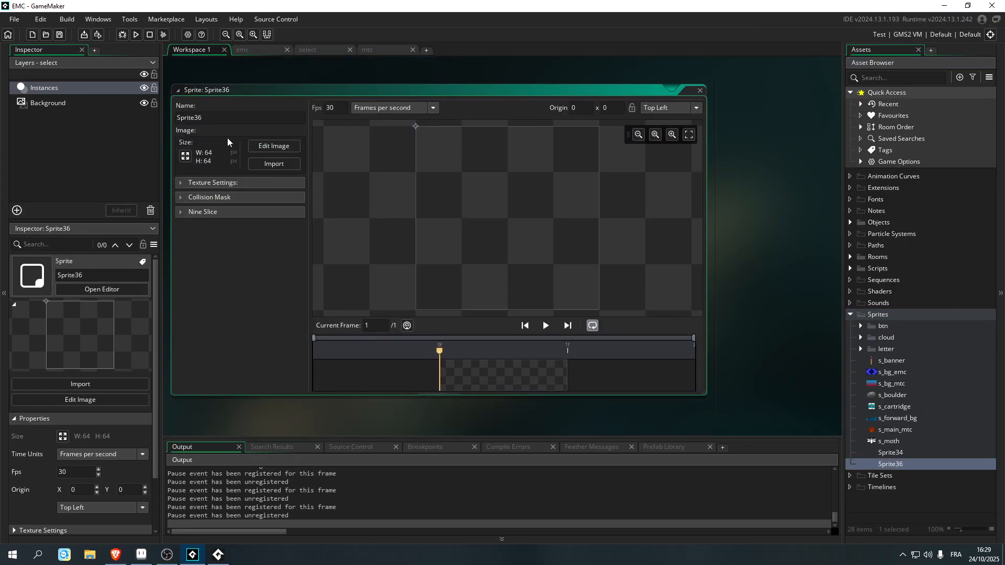
click(274, 164)
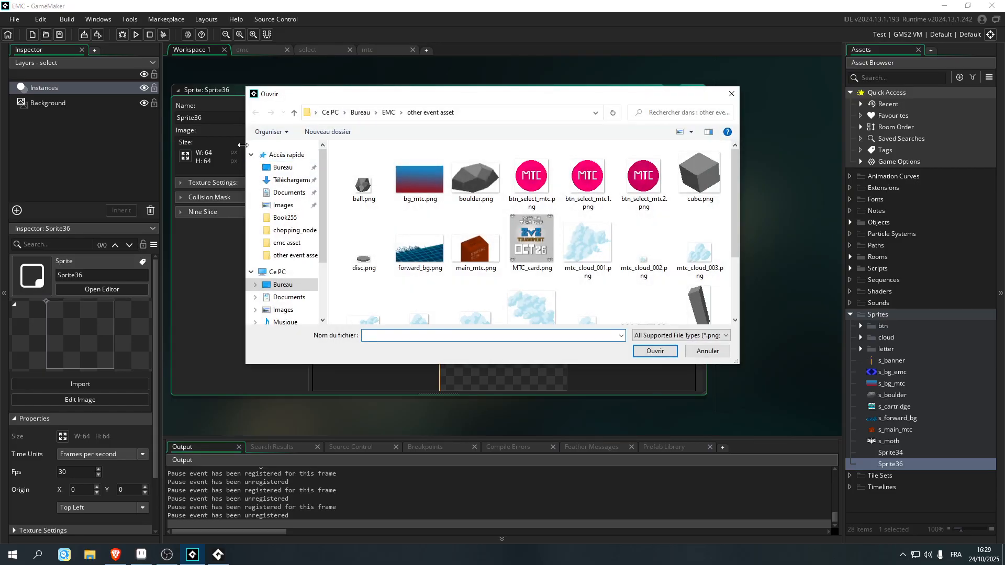
click(700, 175)
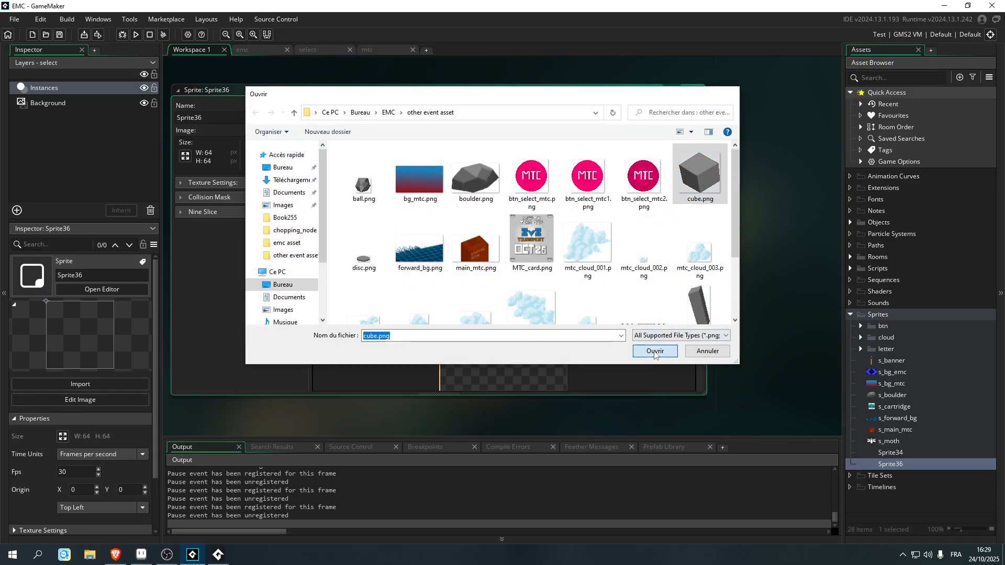
click(654, 352)
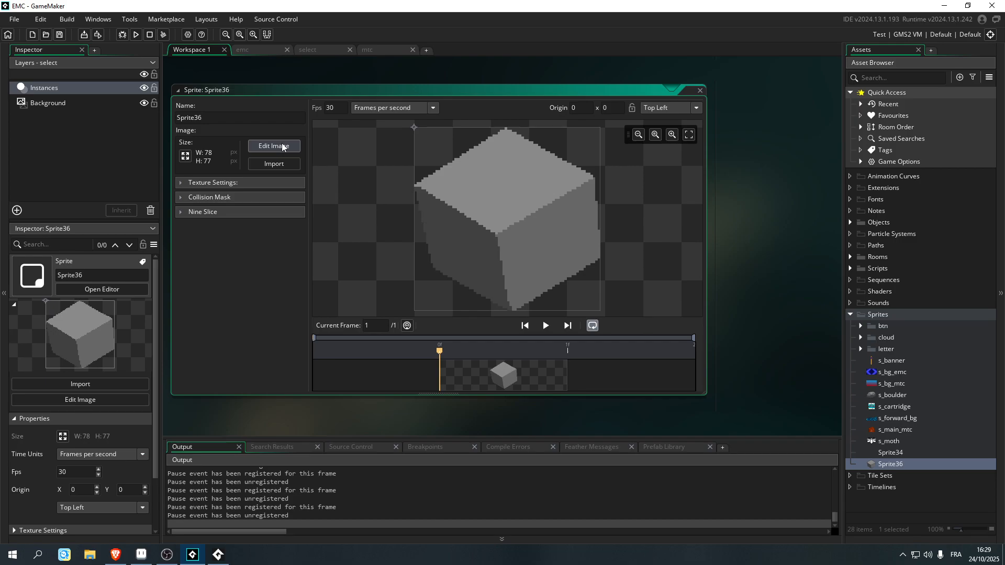
click(282, 147)
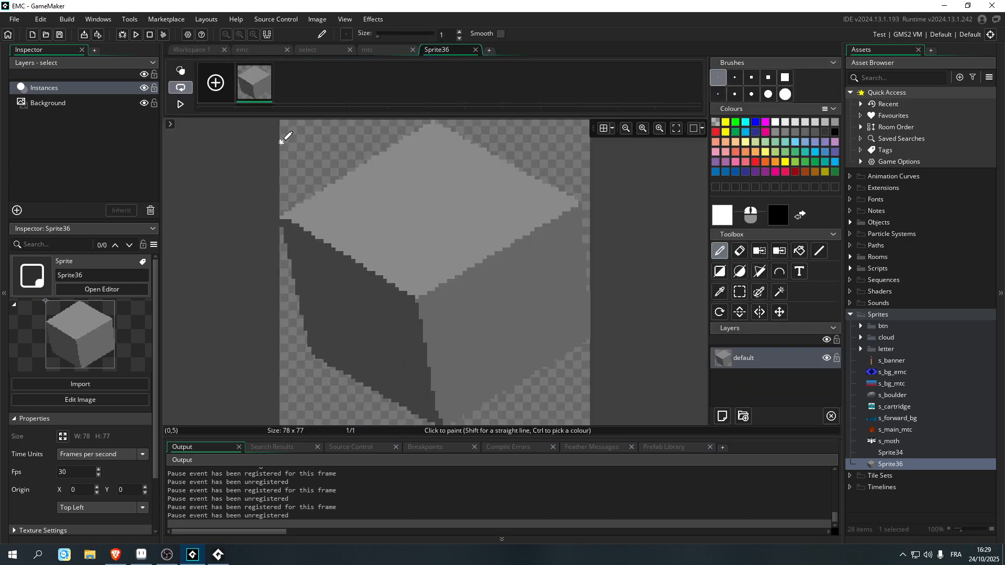
click(476, 50)
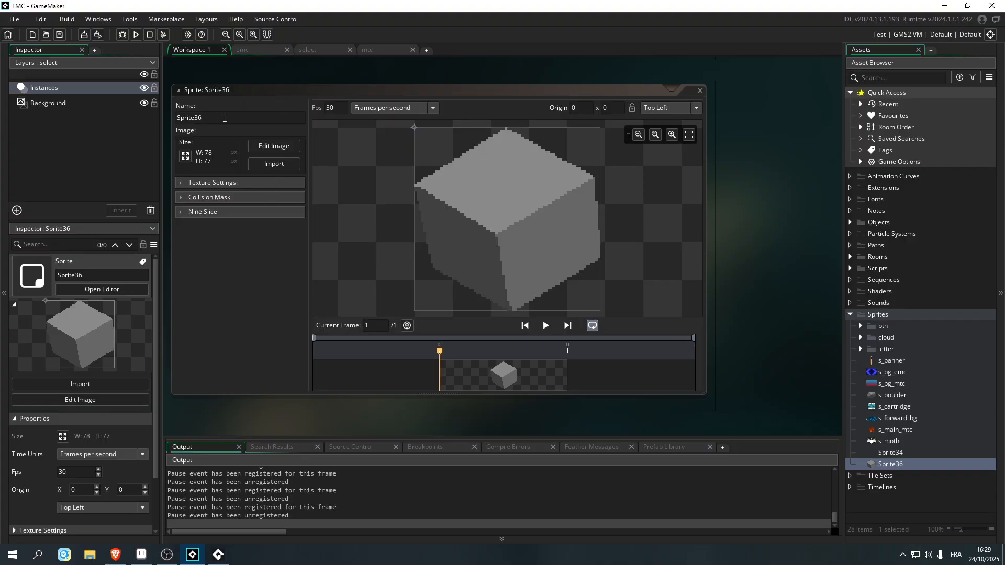
text(s_cube)
key(Return)
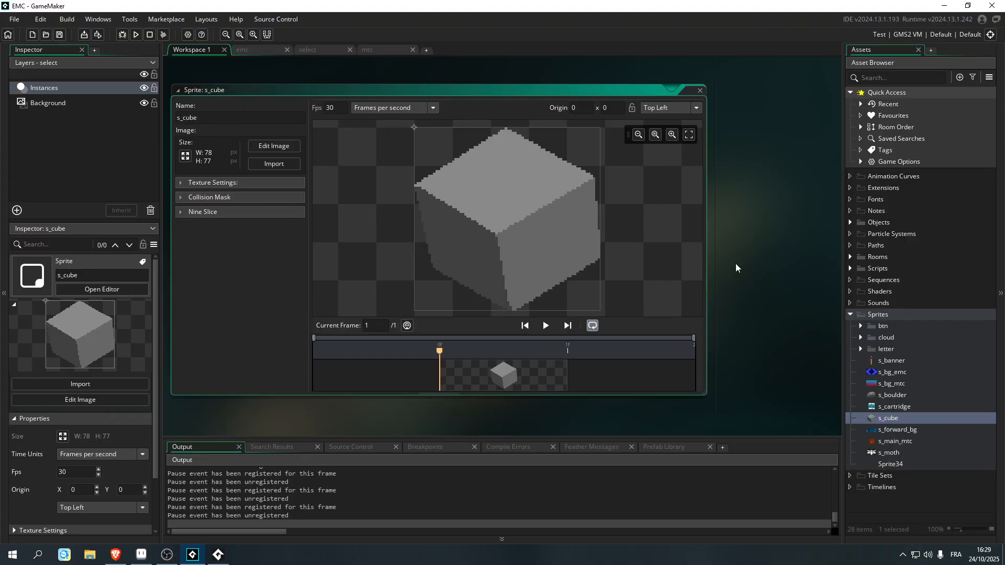
- Rename the empty Sprite34 as s_pillar and import pillar.png into it
double_click(901, 465)
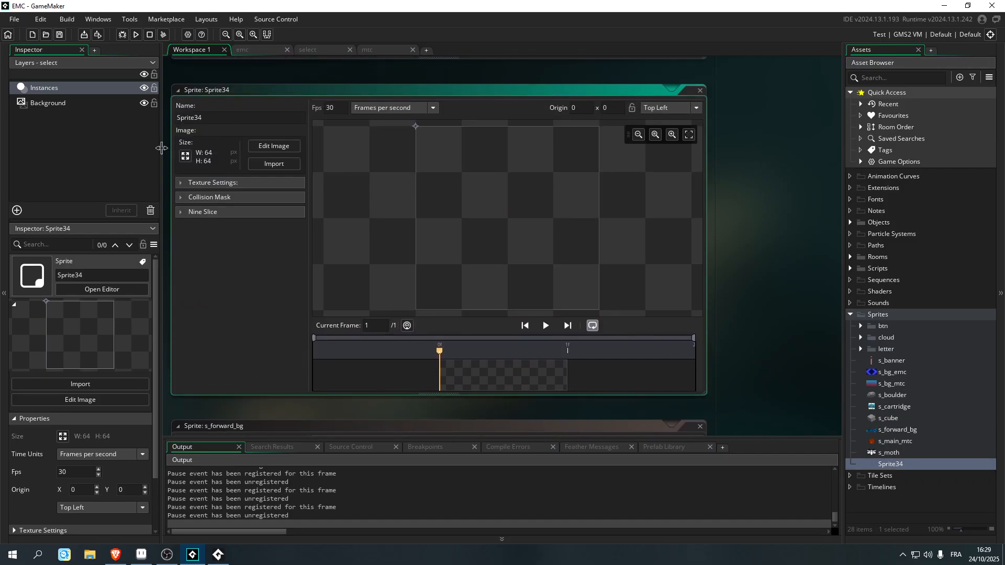
text(s_pillar)
click(274, 166)
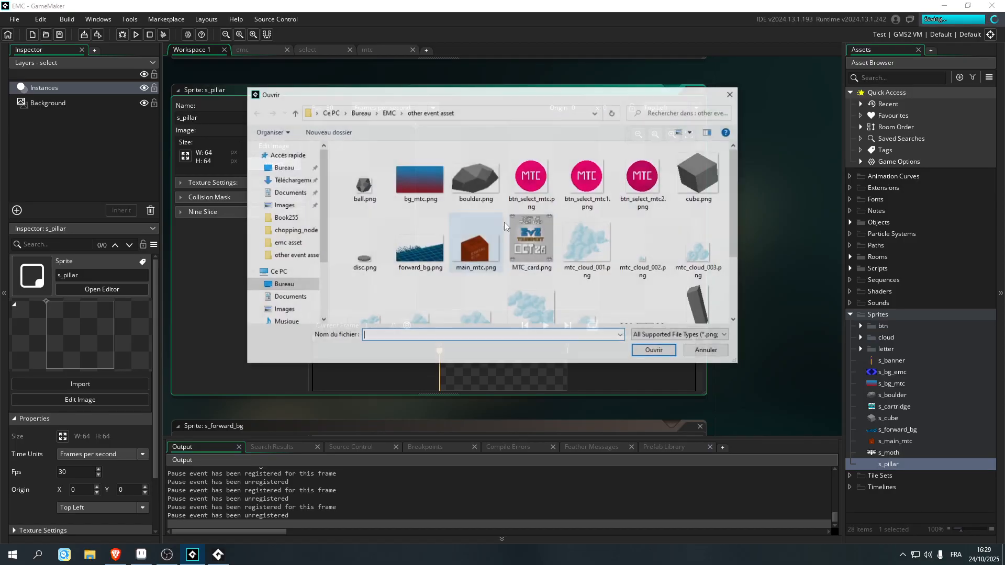
click(704, 309)
click(656, 353)
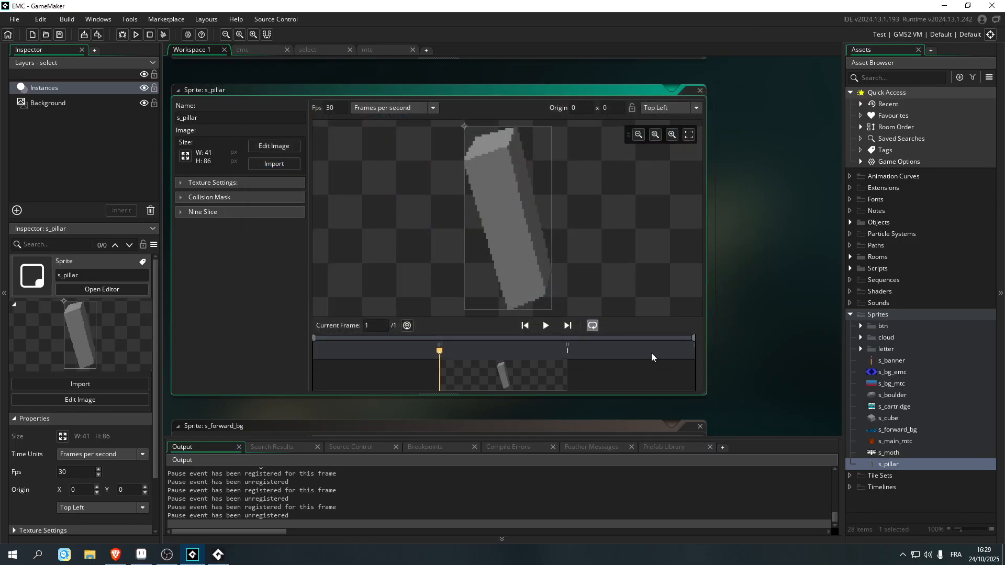
- Create another sprite in the Sprites group, name it s_ball and import ball.png into it
click(885, 316)
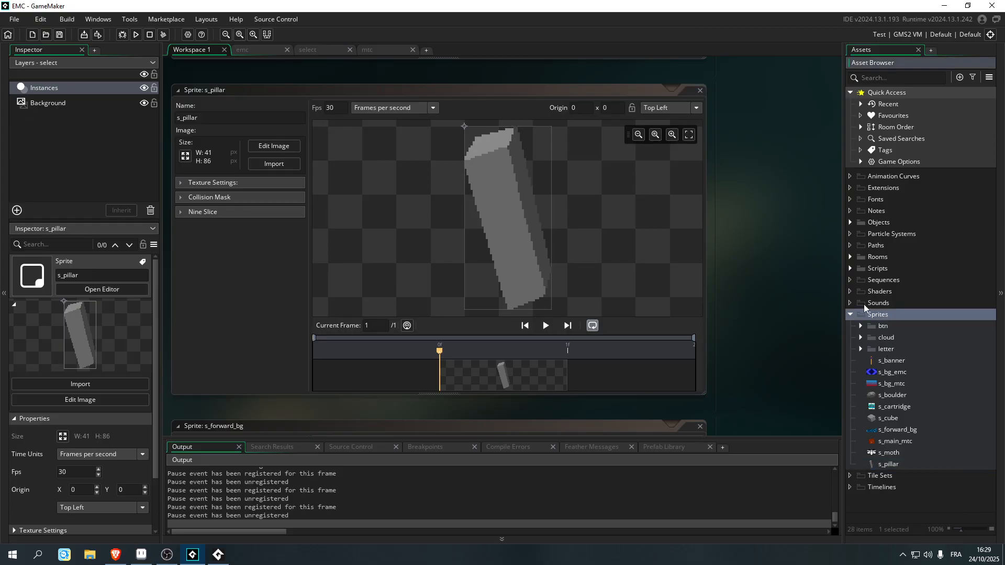
key(alt+s)
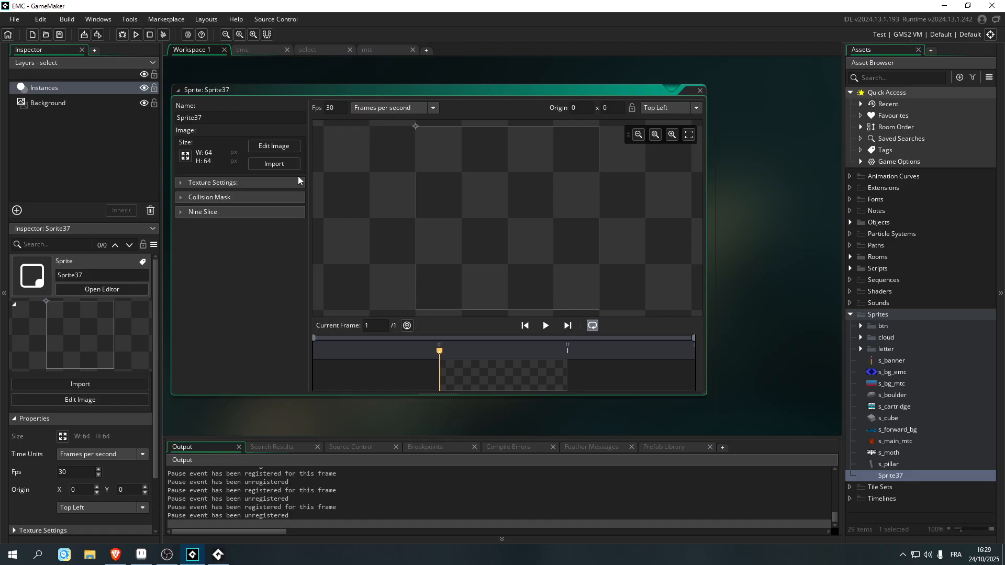
click(222, 113)
text(s_ball)
key(Return)
click(274, 164)
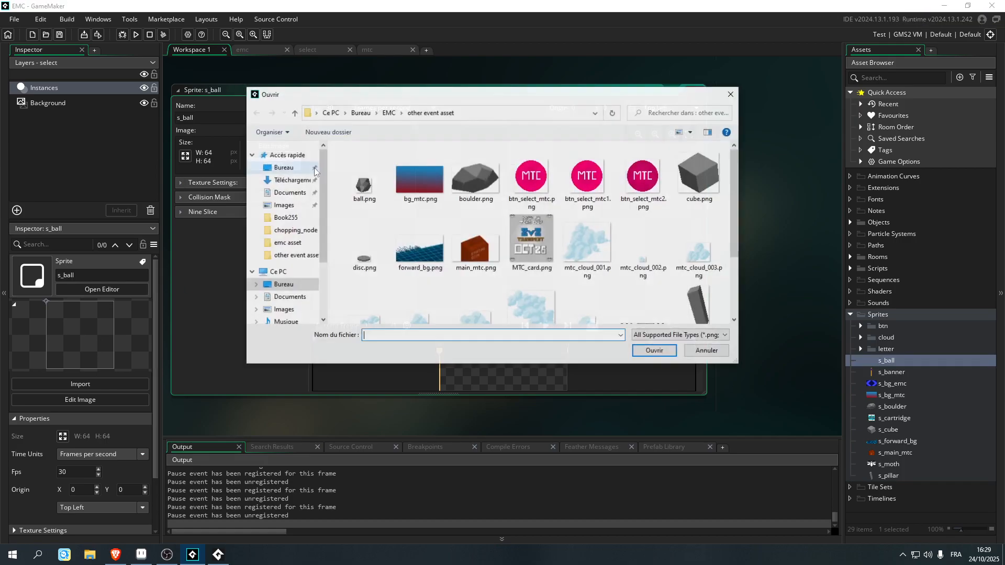
click(364, 183)
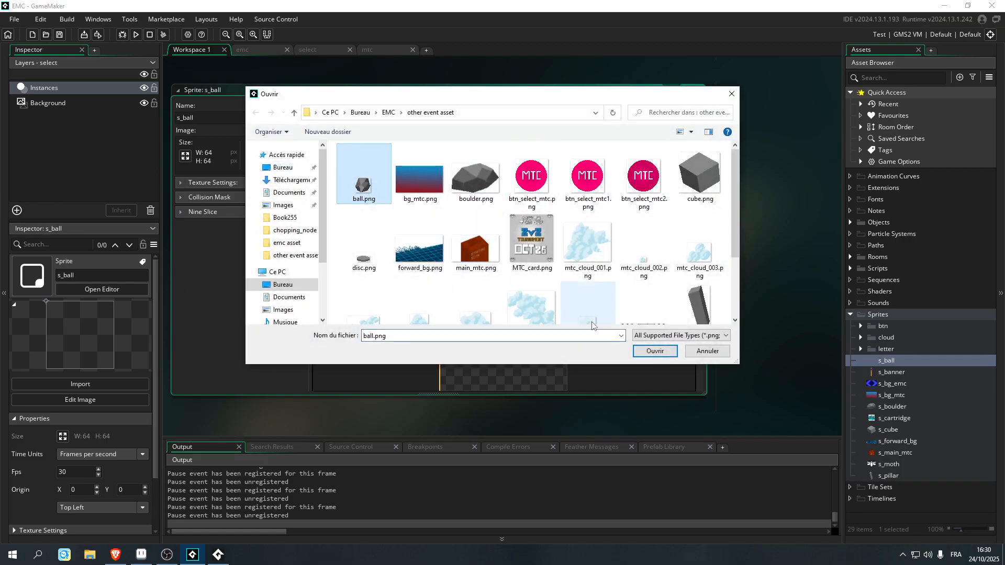
click(655, 351)
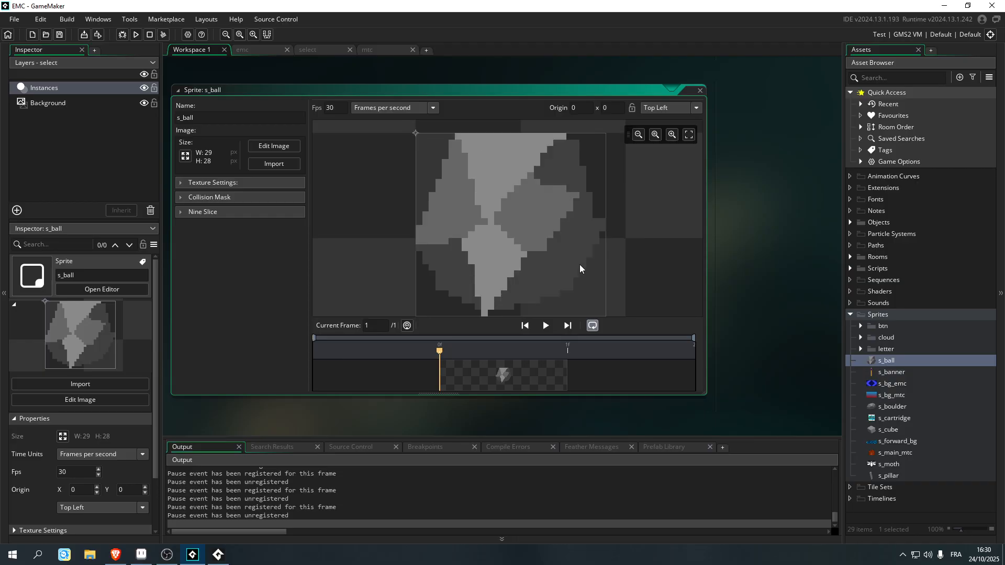
- Add a sprite named s_wall to the Sprites group, import wall.png into it and close its editor
click(884, 317)
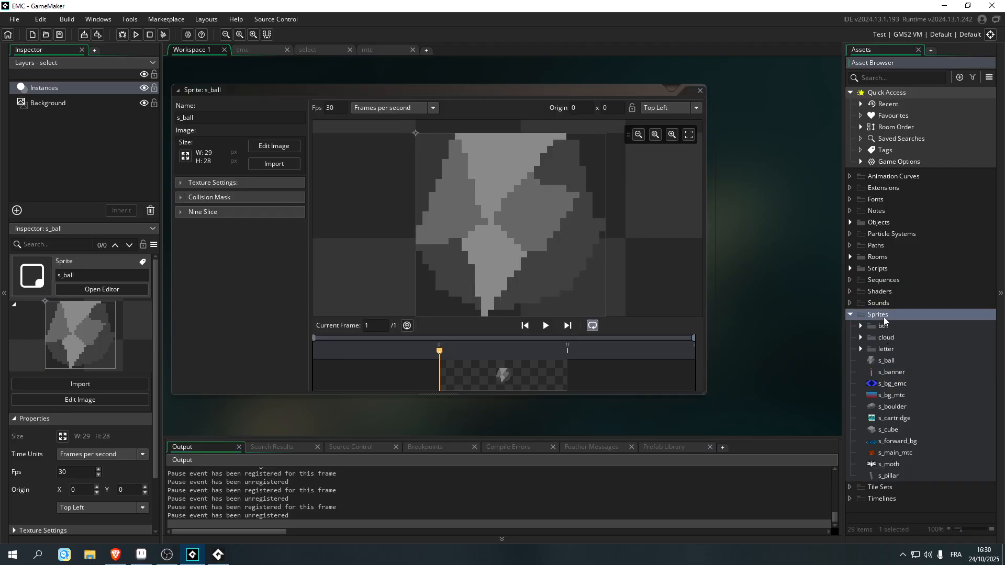
key(alt+s)
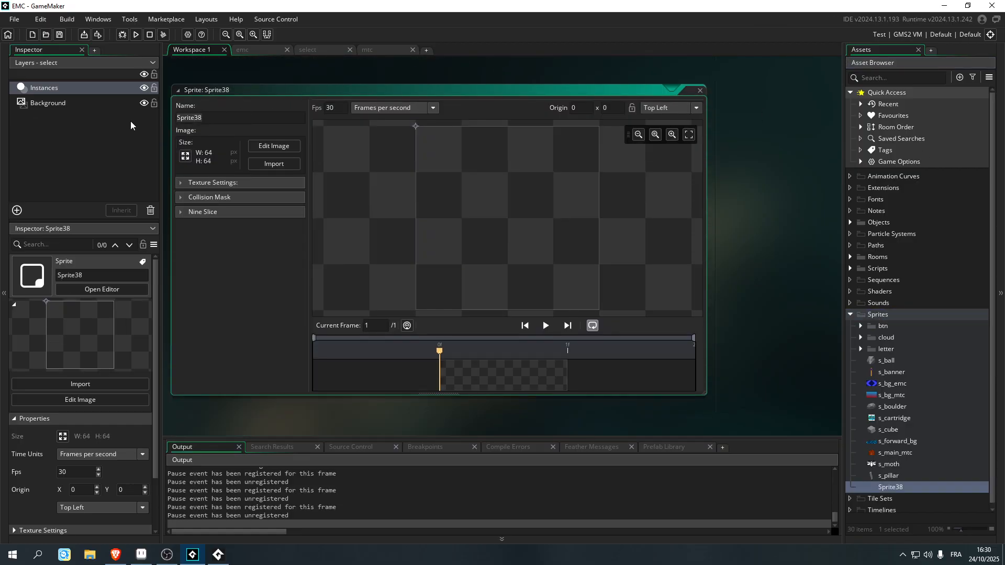
text(s_wall)
click(275, 164)
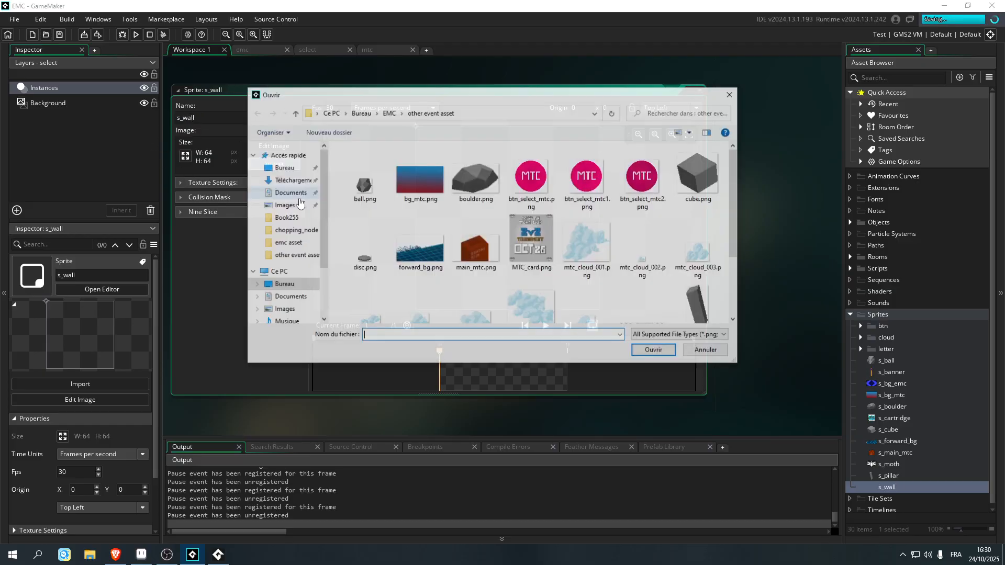
scroll(712, 244, down, 2)
click(363, 291)
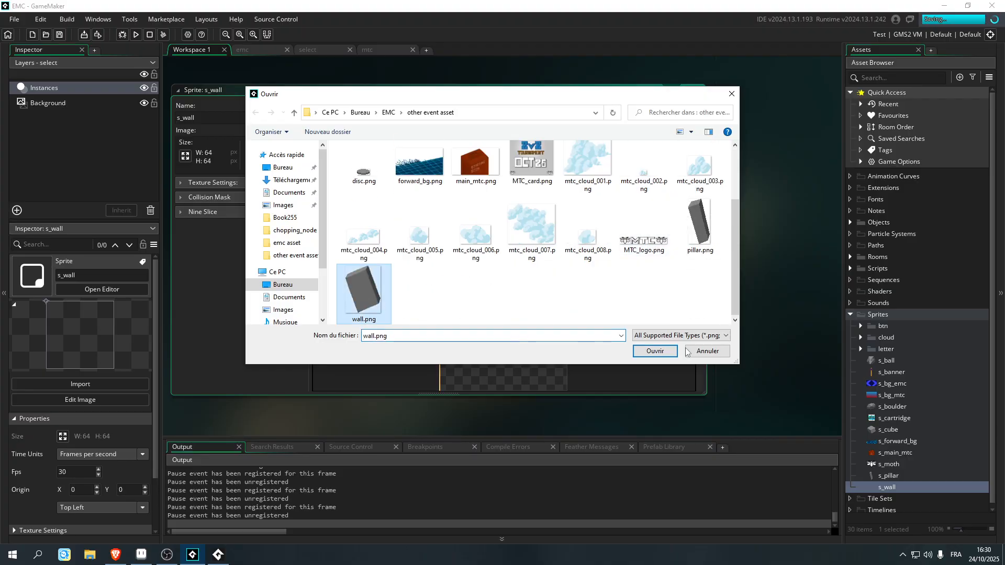
click(659, 351)
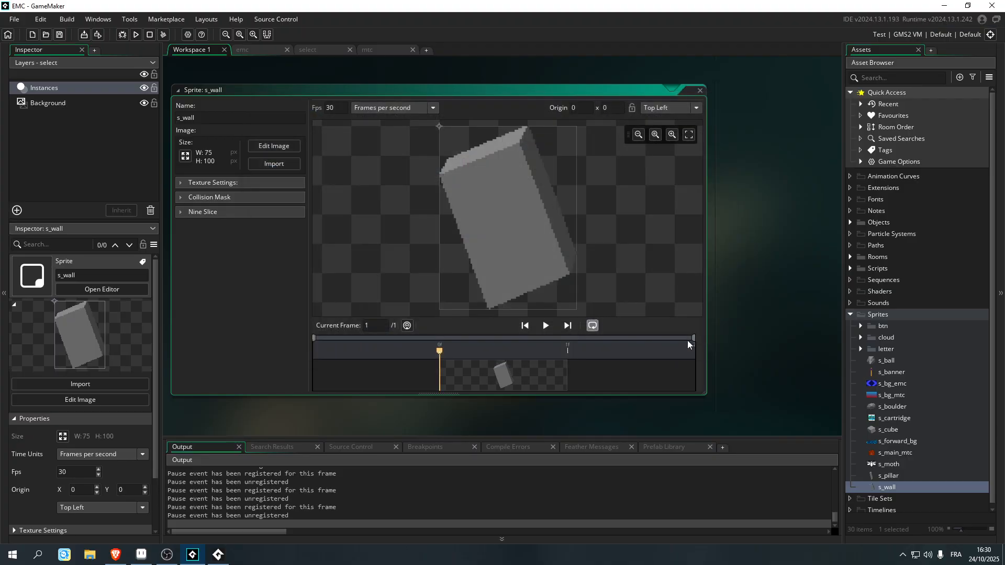
click(701, 91)
- Open the mtc room and rename its Background layer as bg
click(383, 50)
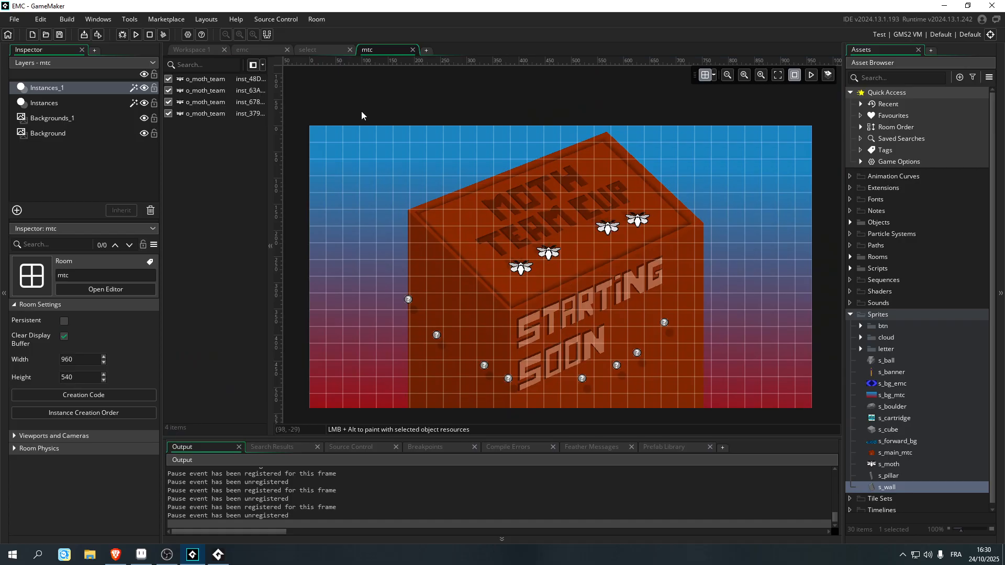
click(51, 133)
right_click(53, 133)
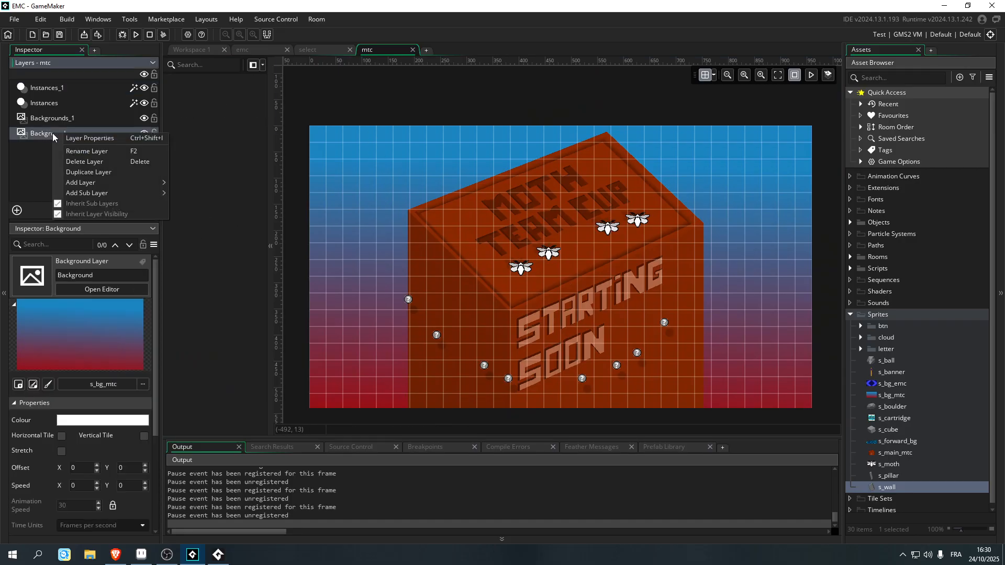
click(39, 133)
click(59, 275)
key(ctrl+a)
text(bg)
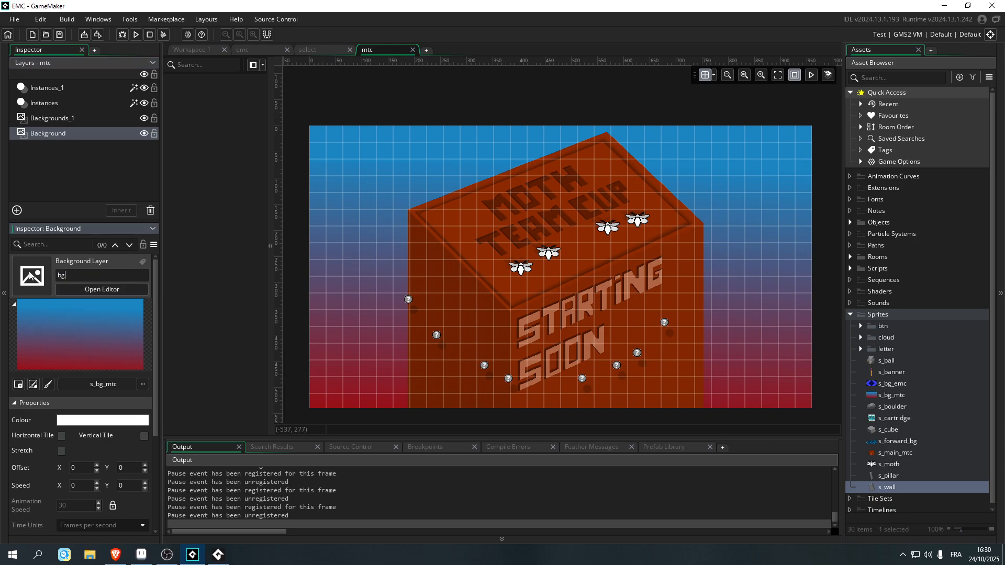
click(95, 179)
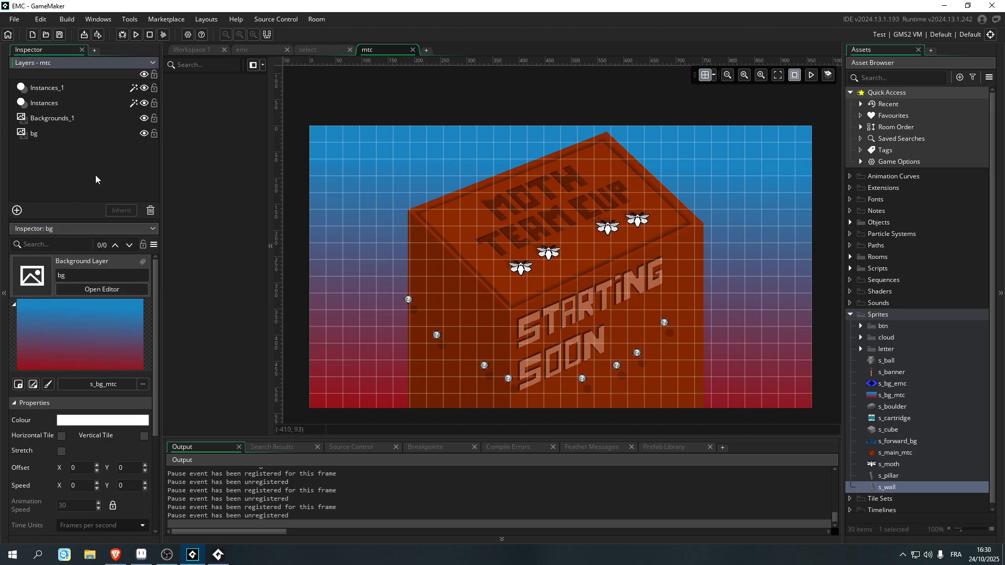
- Add a background layer directly above bg and name it f_bg
click(60, 136)
click(17, 210)
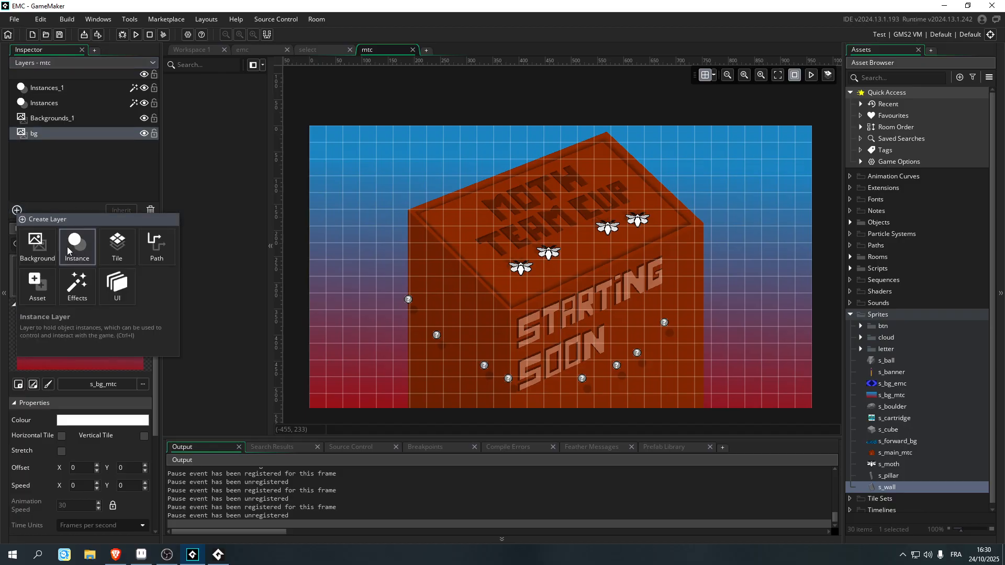
click(43, 247)
click(99, 270)
key(ctrl+a)
text(f)
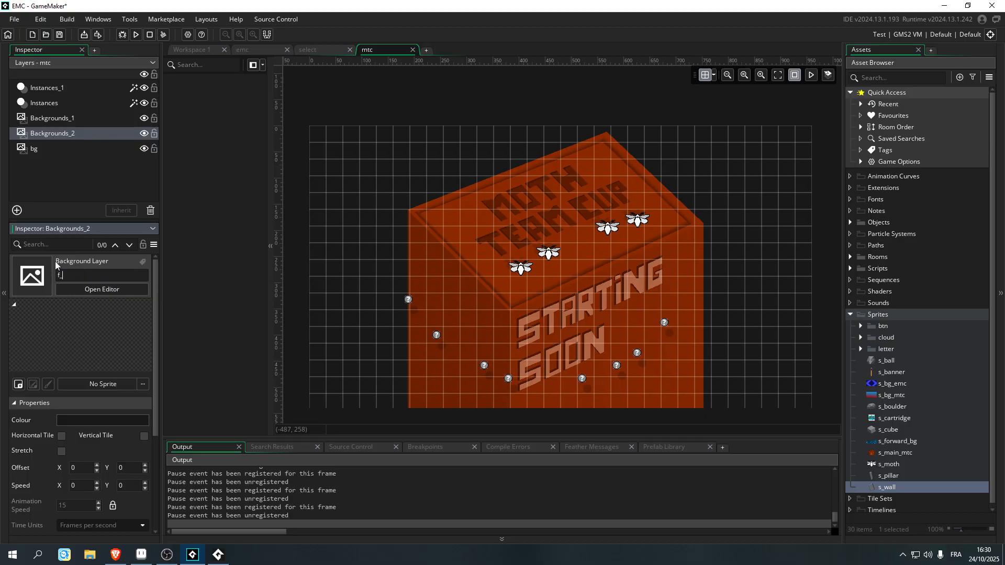
click(83, 177)
- Assign the s_forward_bg sprite to the f_bg background layer
click(67, 133)
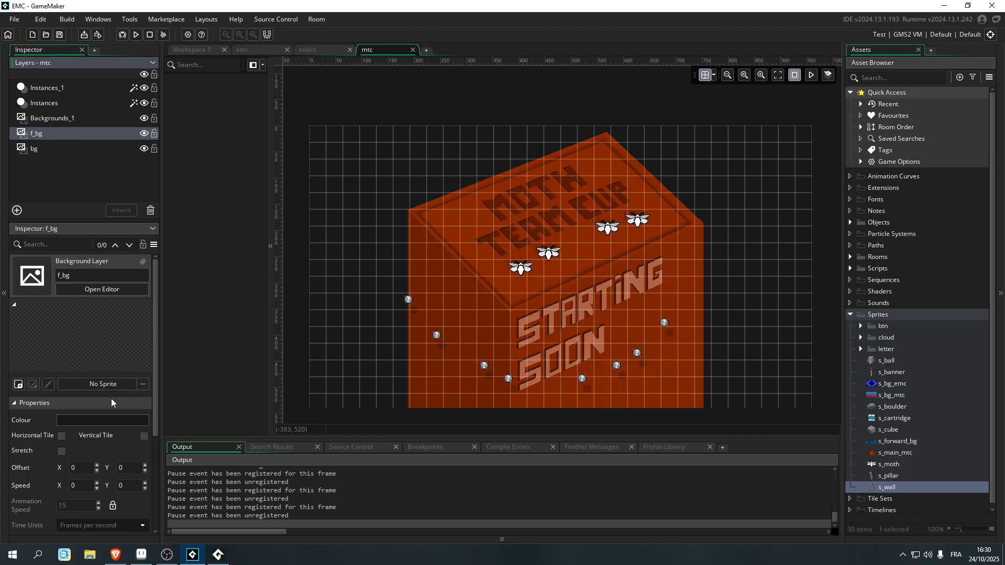
click(109, 384)
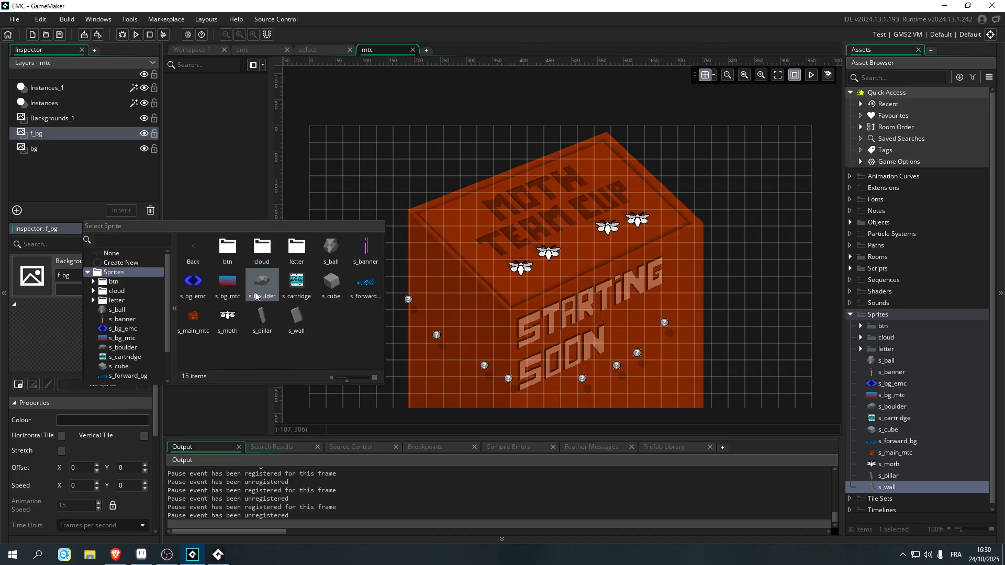
click(367, 289)
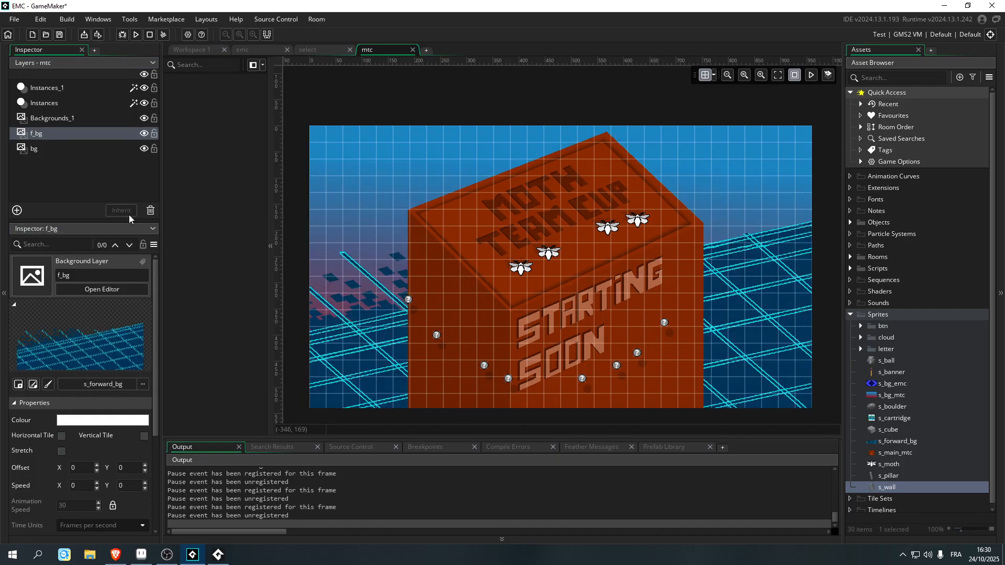
click(80, 167)
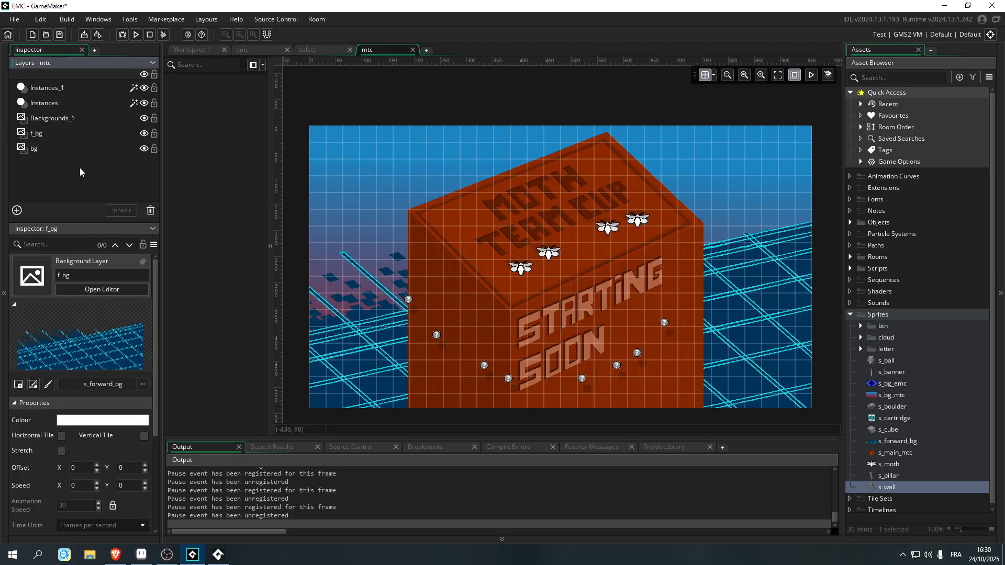
- Rename the Backgrounds_1 layer as main
click(59, 118)
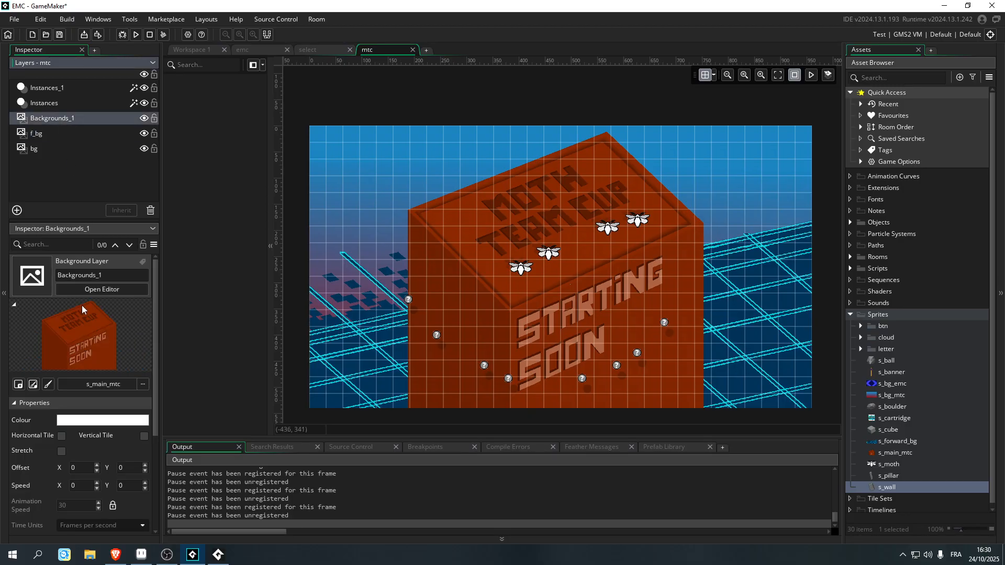
click(104, 273)
key(ctrl+a)
text(main)
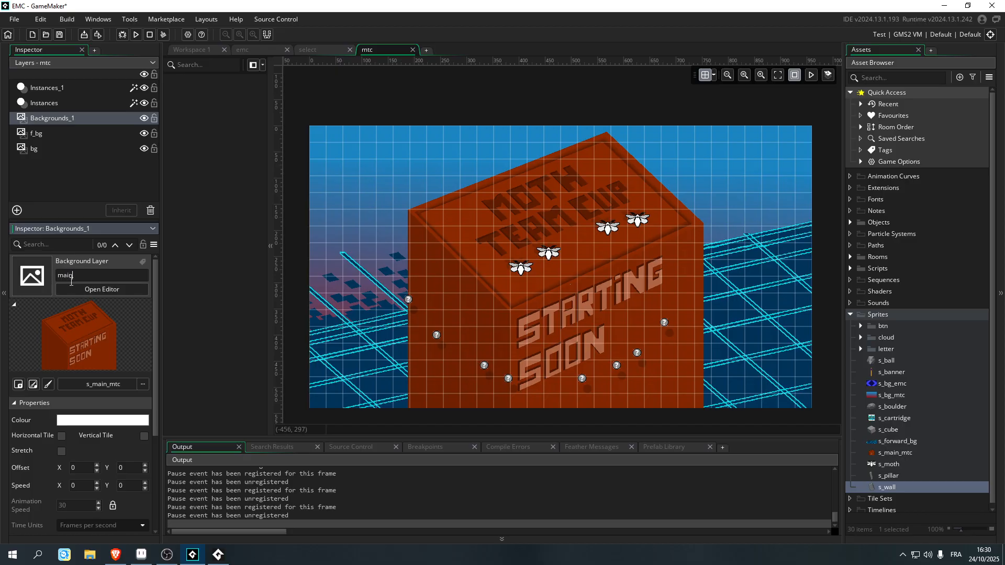
key(Return)
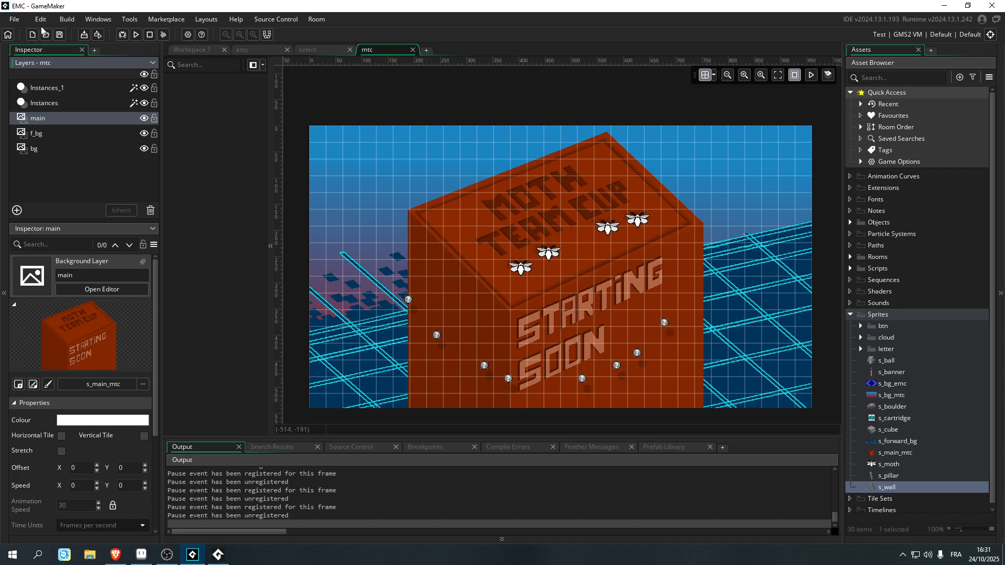
- Examine the project's objects and the instances held by the Instances and Instances_1 layers
click(855, 314)
click(851, 223)
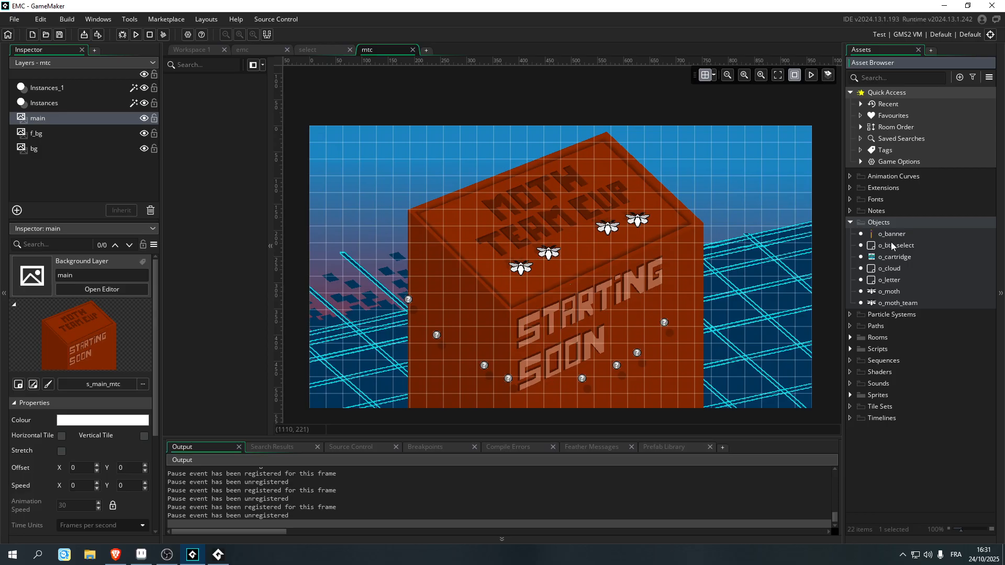
click(923, 222)
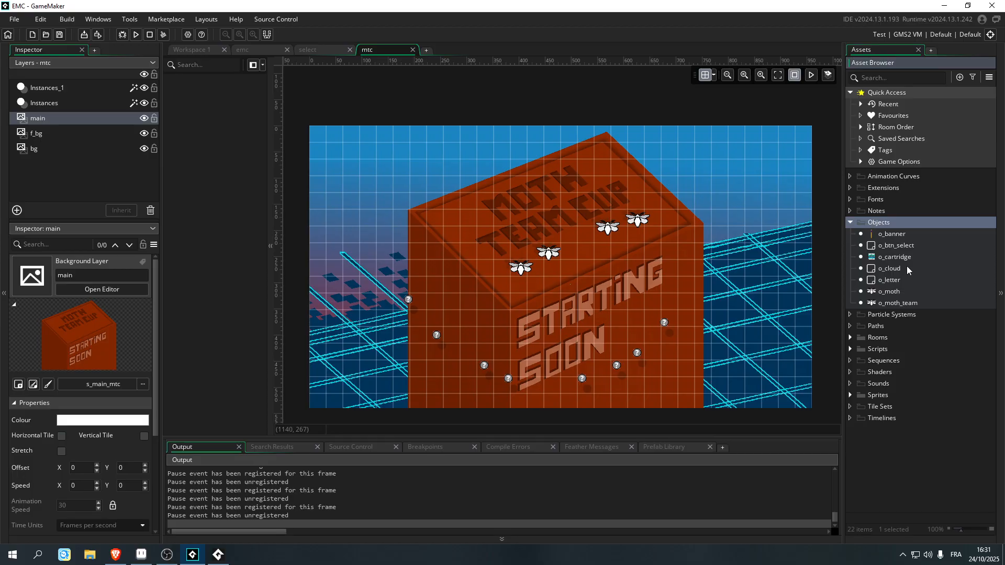
drag(907, 266, 906, 272)
click(47, 103)
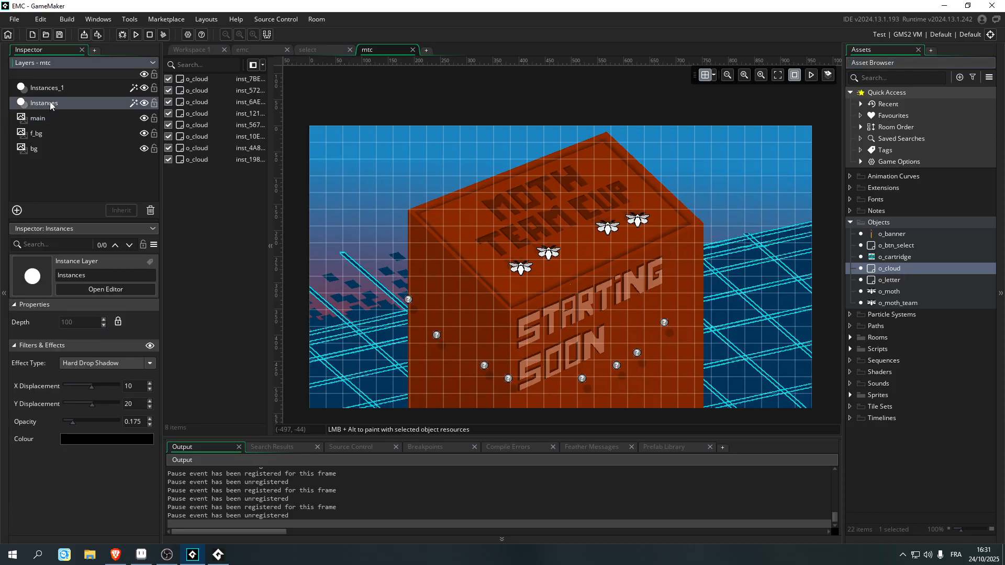
click(48, 90)
click(48, 103)
mouse_move(889, 274)
mouse_down()
mouse_move(725, 150)
mouse_move(713, 168)
mouse_move(890, 251)
mouse_move(899, 275)
mouse_up()
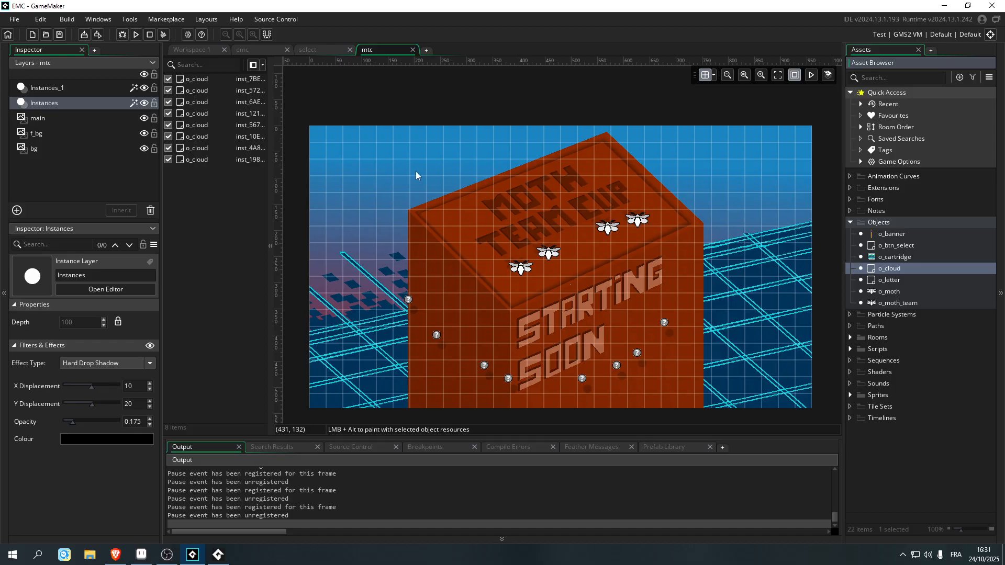
click(61, 93)
- Add an instance layer to the mtc room and move it between the main and f_bg layers
click(17, 210)
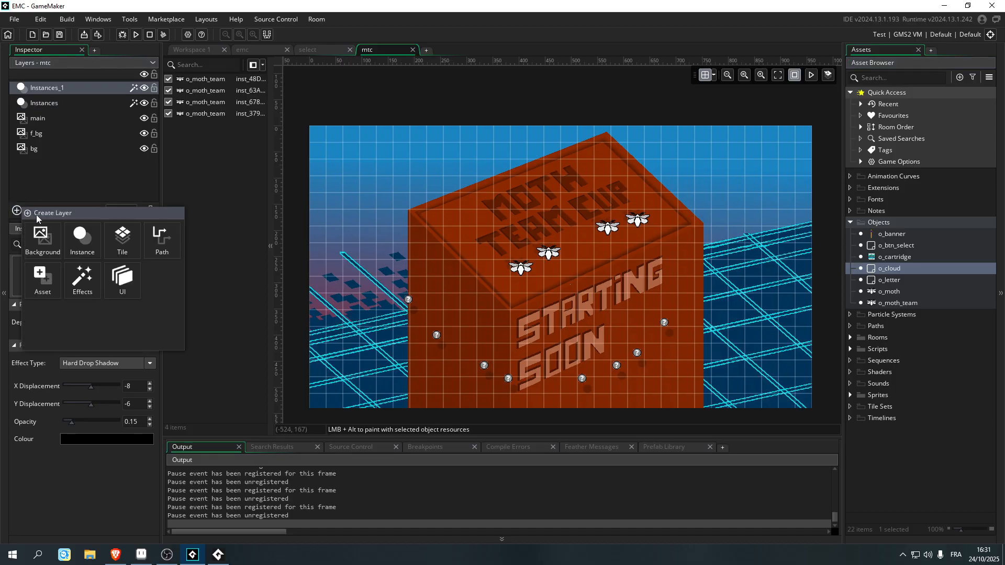
click(71, 241)
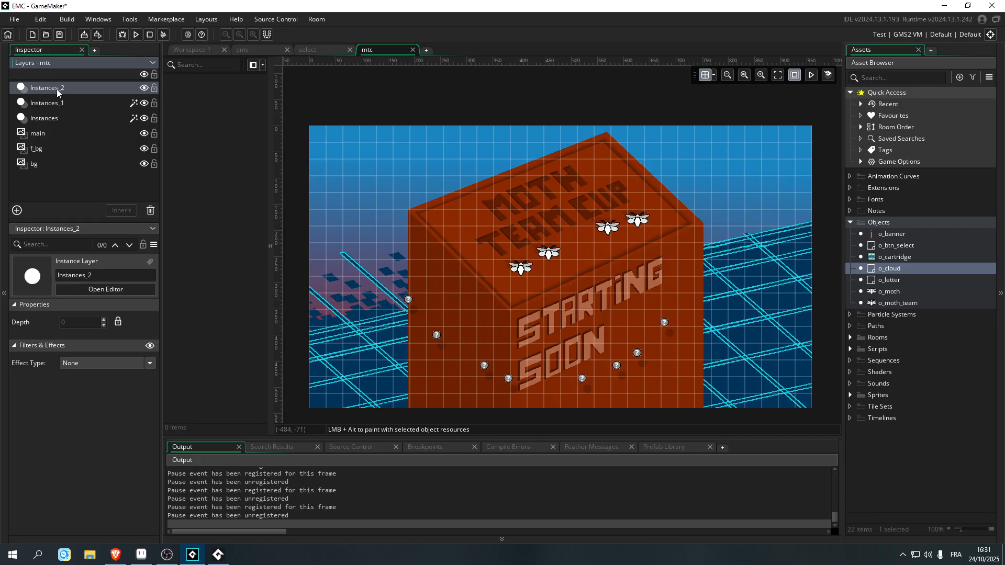
drag(57, 89, 71, 136)
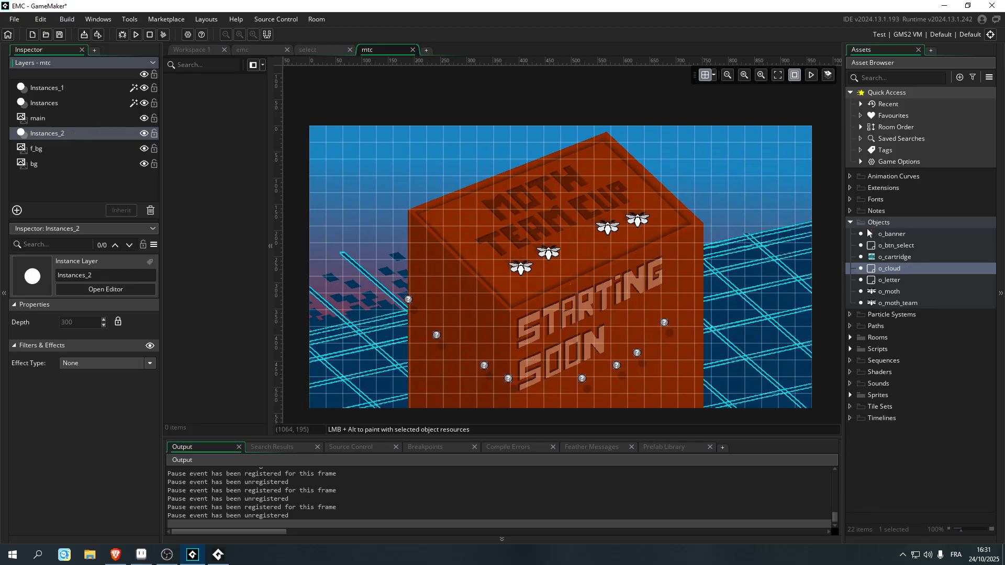
- Place an o_cloud instance on the Instances_2 layer at about X 165, Y 118, in the sky near the box's left corner
drag(882, 262, 400, 192)
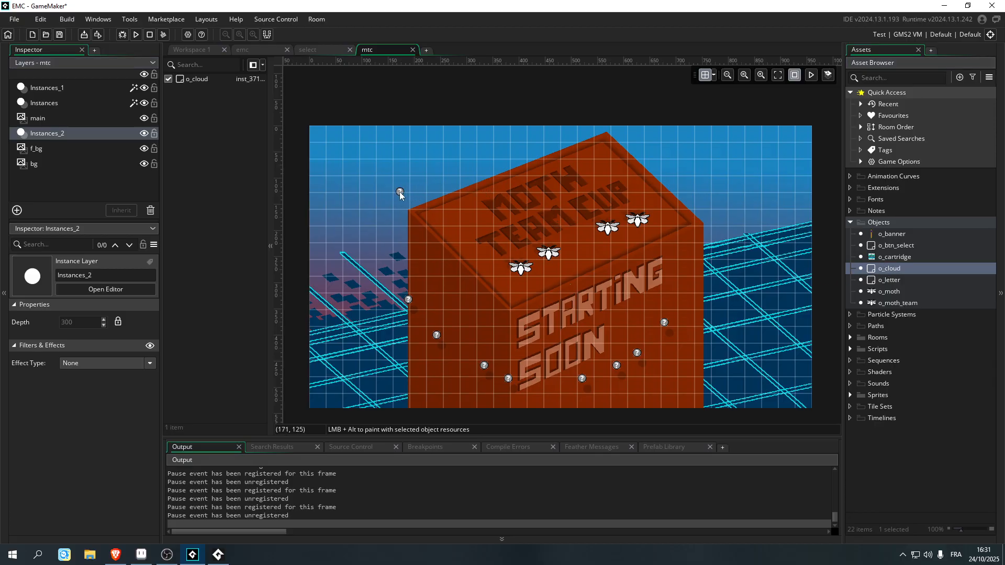
double_click(400, 192)
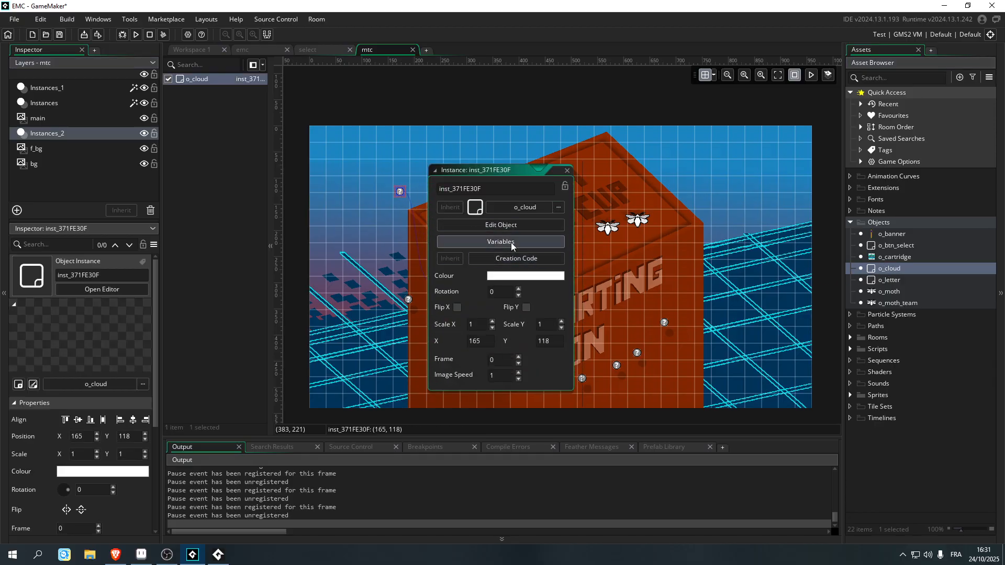
click(498, 224)
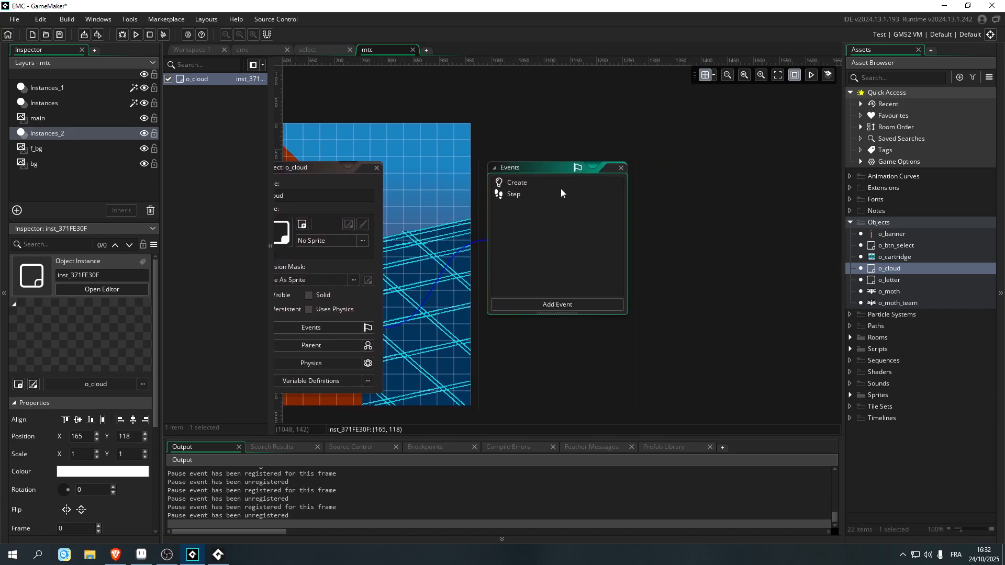
click(377, 168)
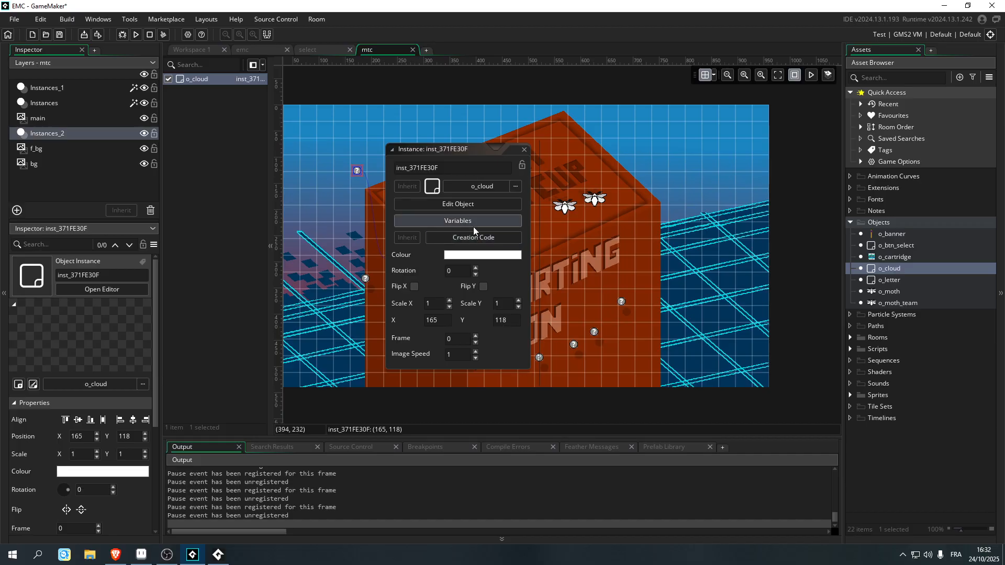
- Override the placed o_cloud instance's spr variable with the s_cube sprite
click(471, 225)
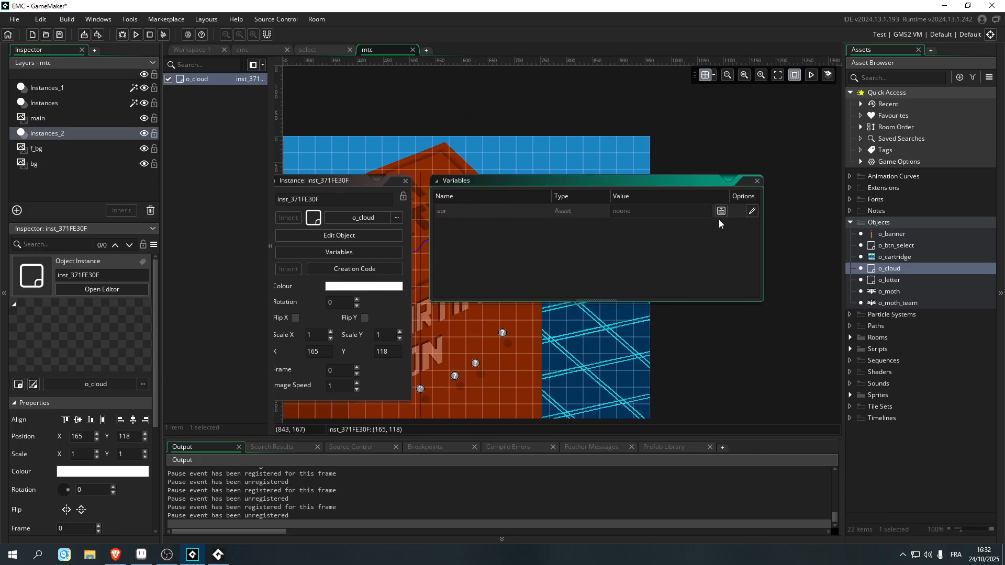
click(752, 212)
click(720, 211)
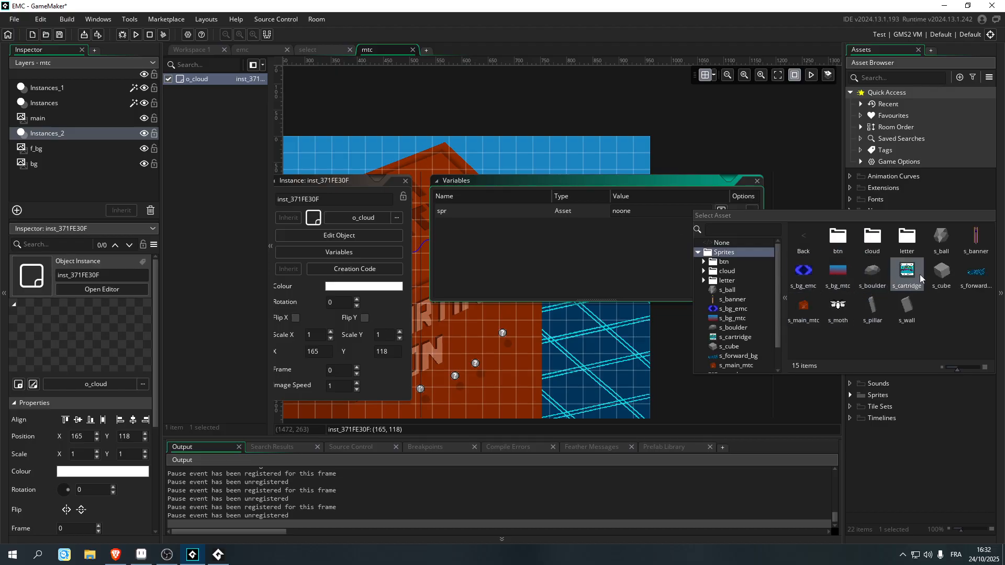
click(942, 272)
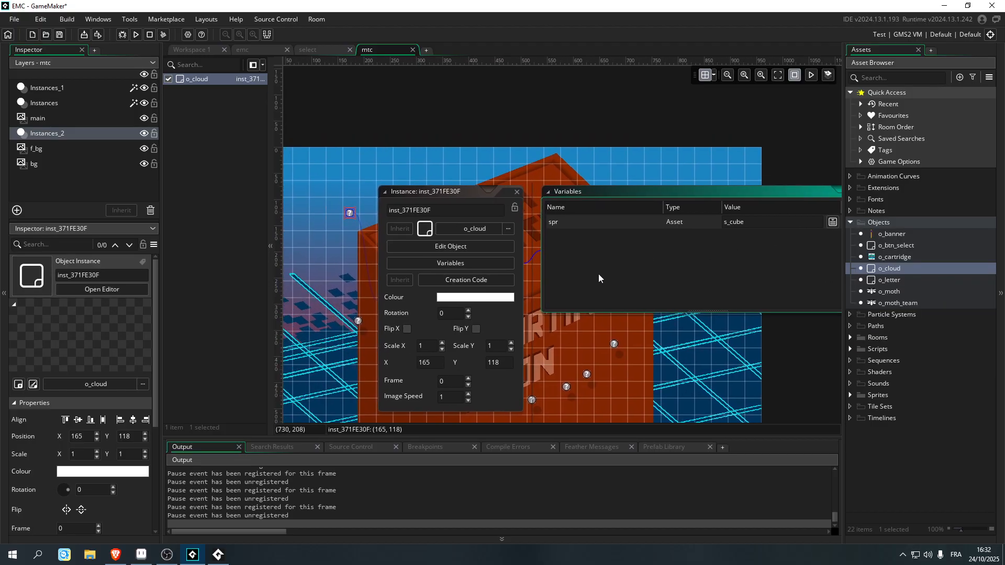
click(520, 190)
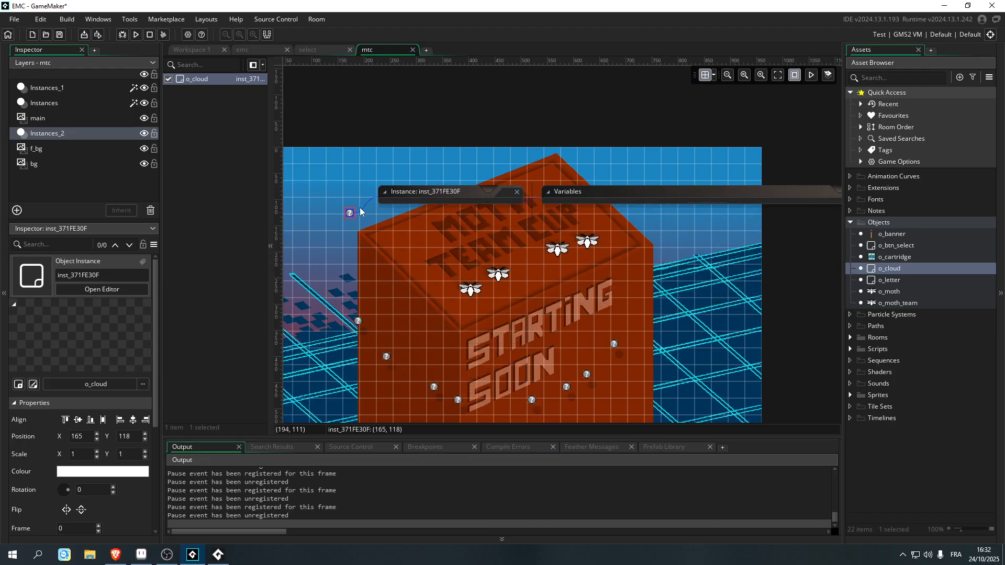
- Move the cube instance to about X 191, Y 132 at the box's left corner and test-run the game
mouse_move(352, 218)
mouse_down()
mouse_move(381, 217)
mouse_move(363, 221)
mouse_up()
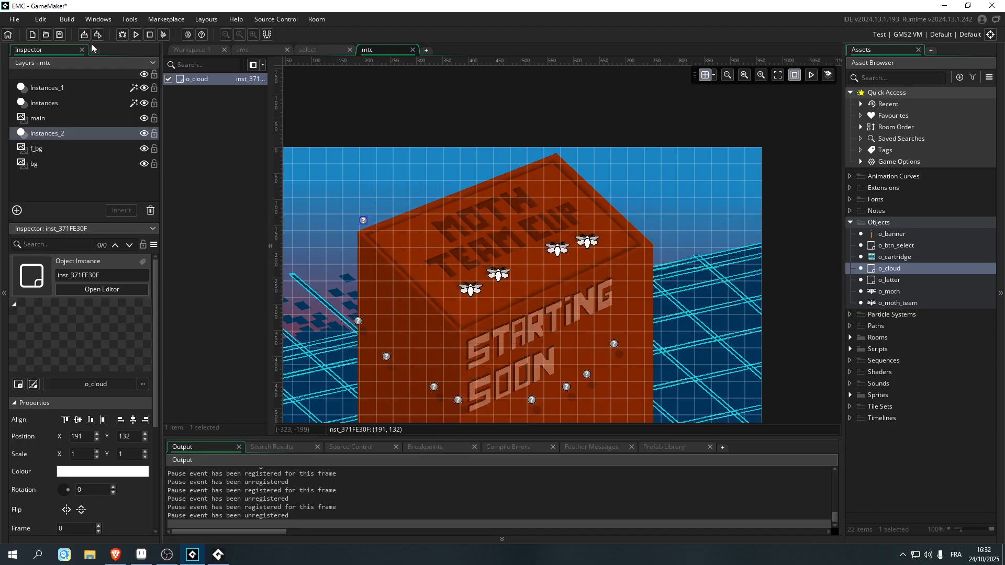
click(136, 36)
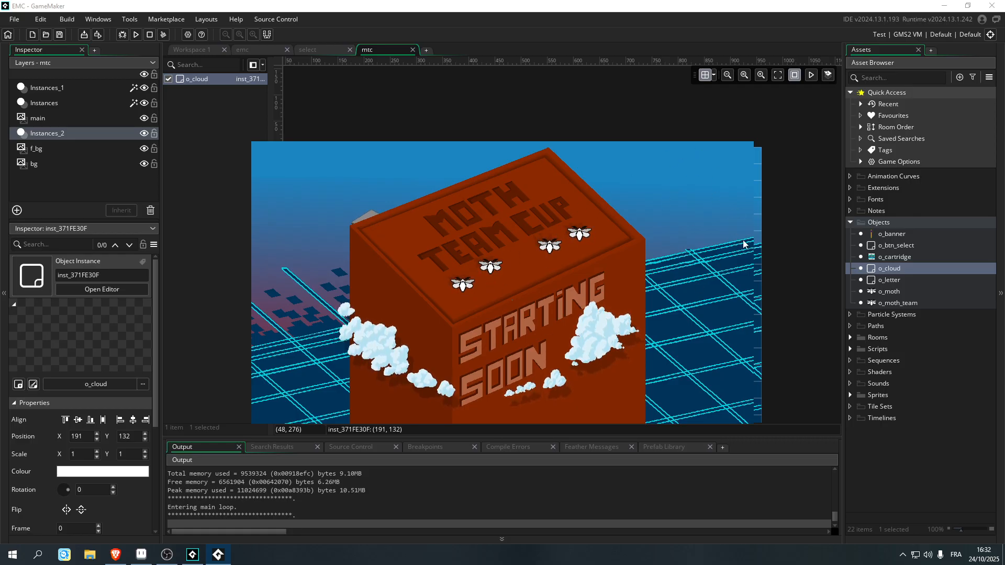
click(822, 217)
- Duplicate the cube instance into the sky to the right of the box, at about X 773, Y 85
scroll(498, 129, down, 1)
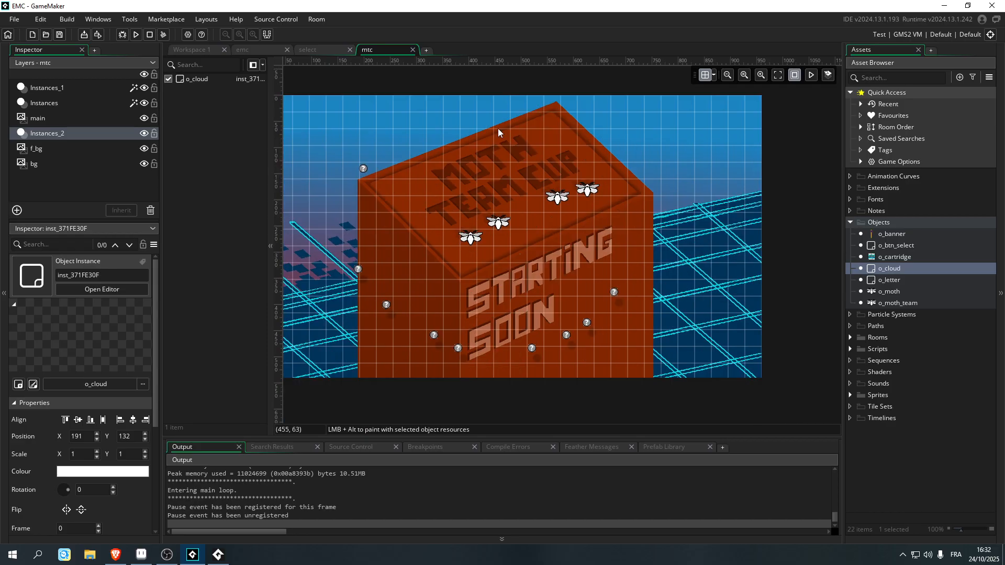
drag(502, 159, 612, 210)
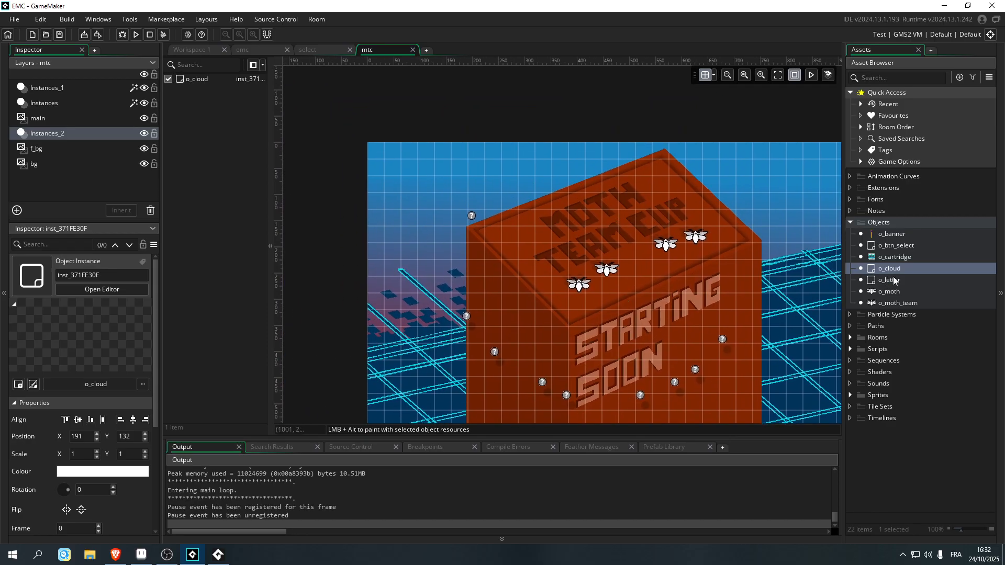
click(472, 218)
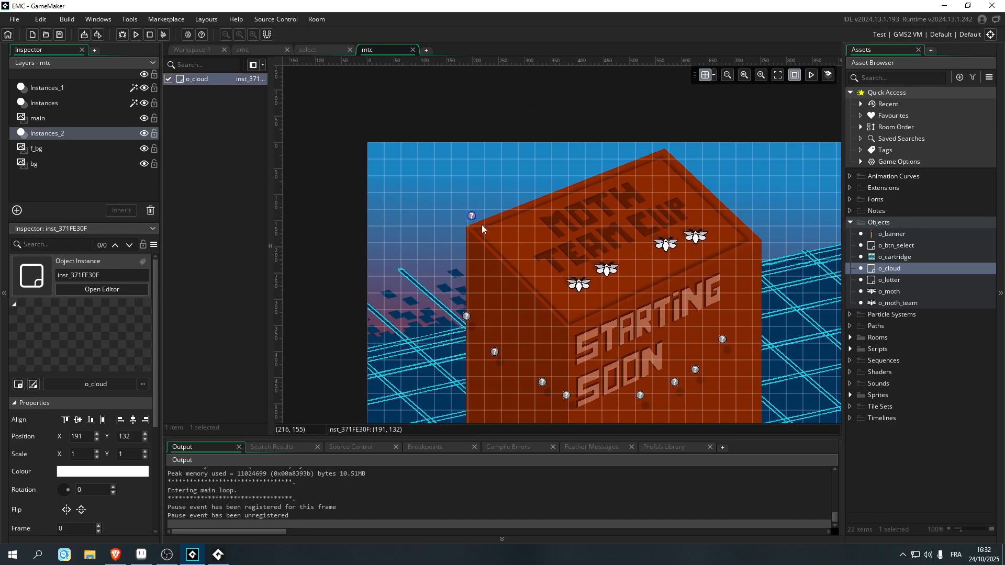
key(ctrl+v)
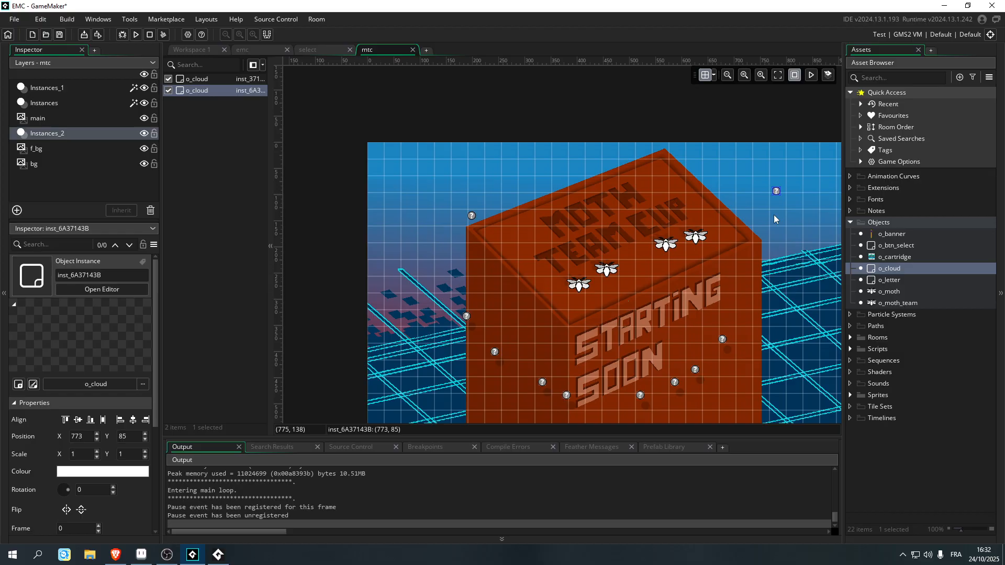
- Place another o_cloud instance in the room's upper-left sky at about X 87, Y 56 and open its properties
drag(774, 214, 695, 213)
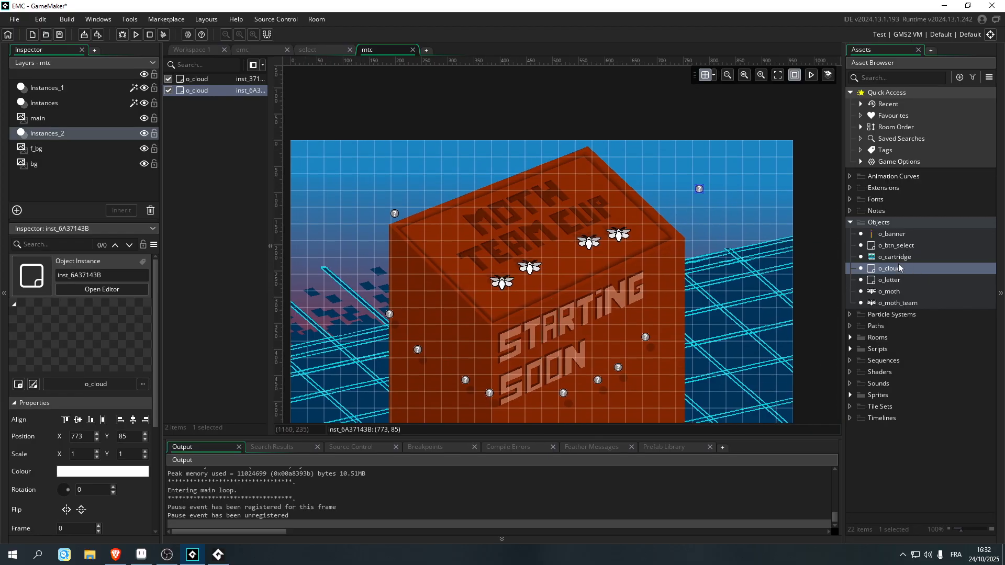
drag(893, 269, 340, 167)
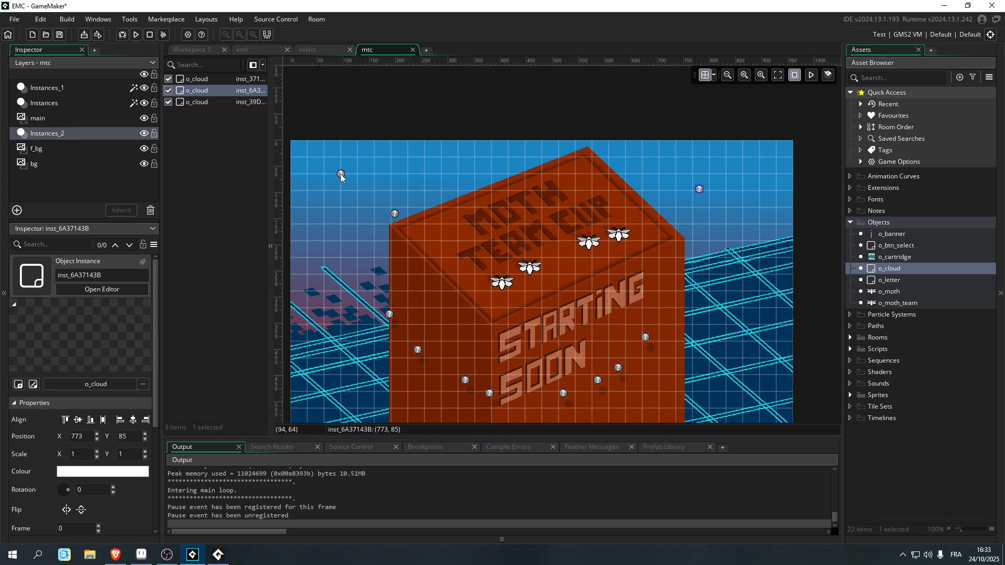
double_click(340, 174)
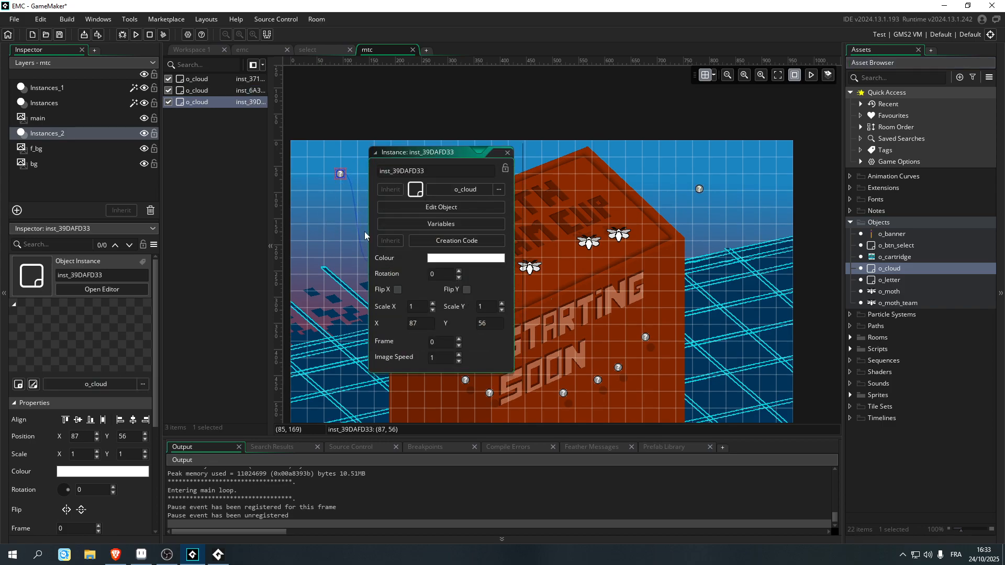
- Set the upper-left instance's spr variable to s_wall and test-run the game
click(451, 223)
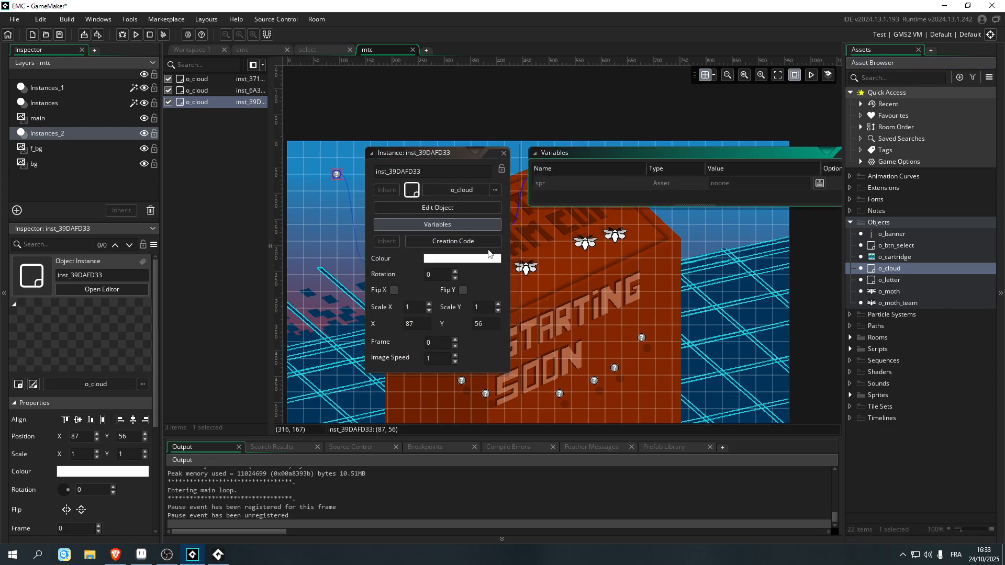
click(680, 211)
click(624, 213)
text(s_wall)
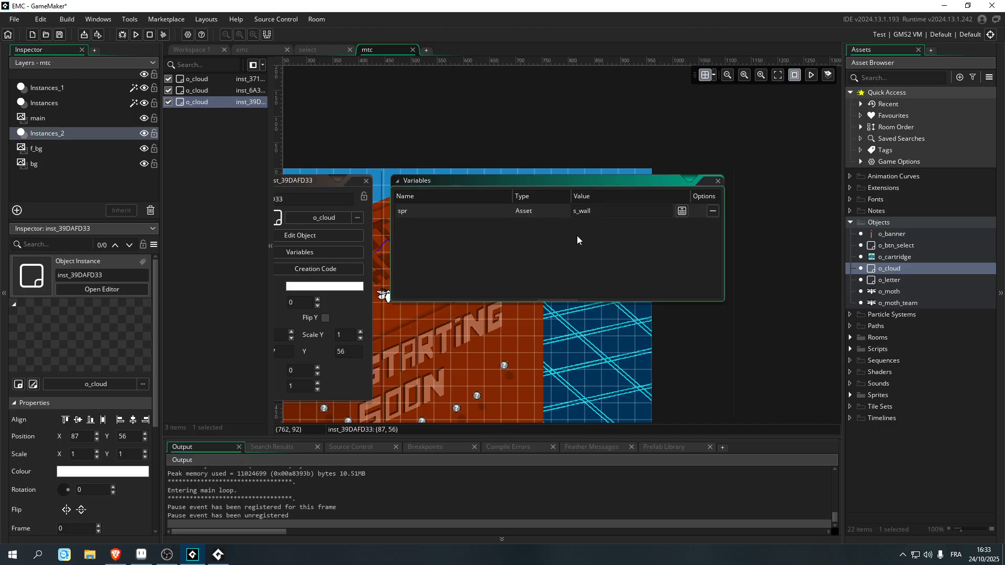
click(721, 332)
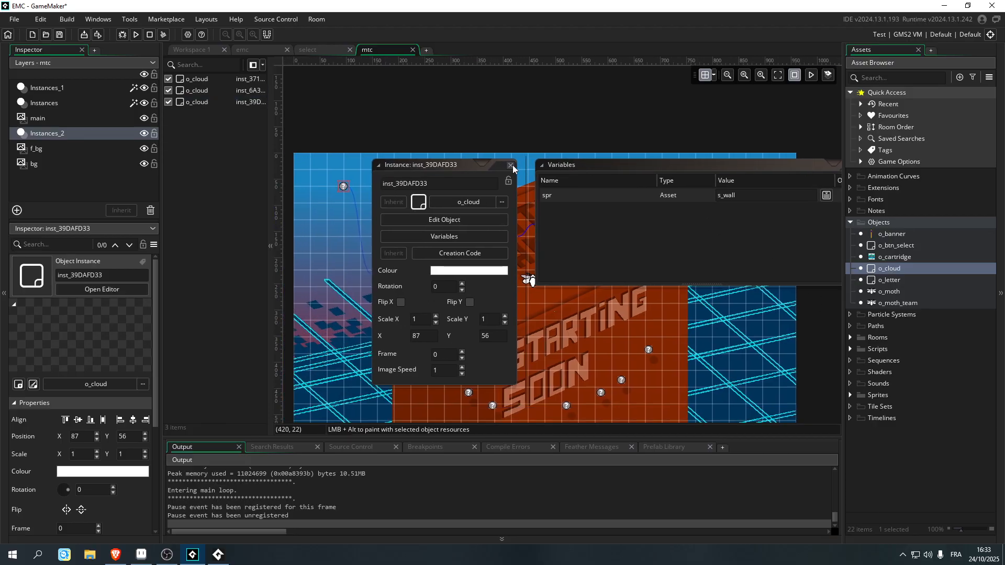
click(511, 165)
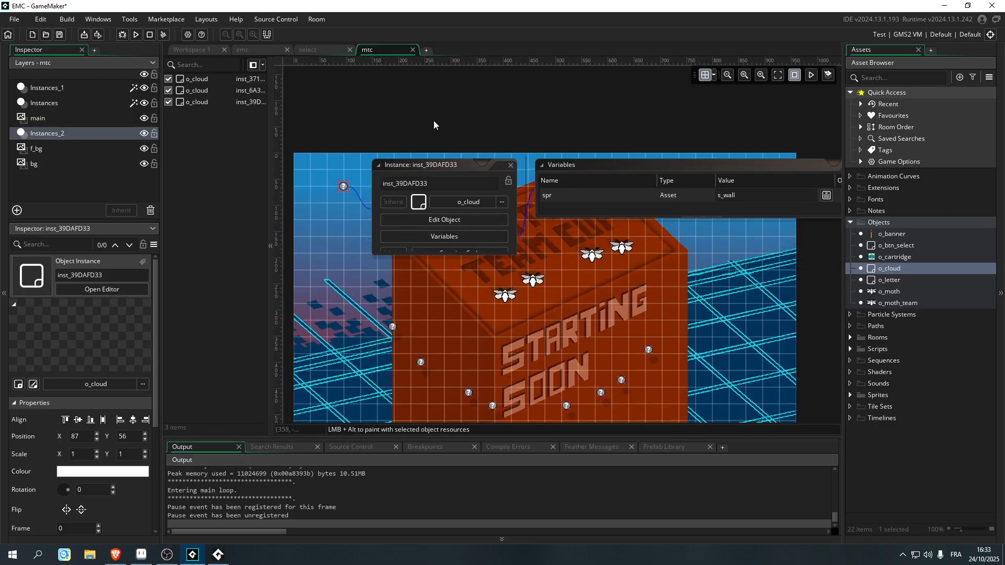
click(132, 36)
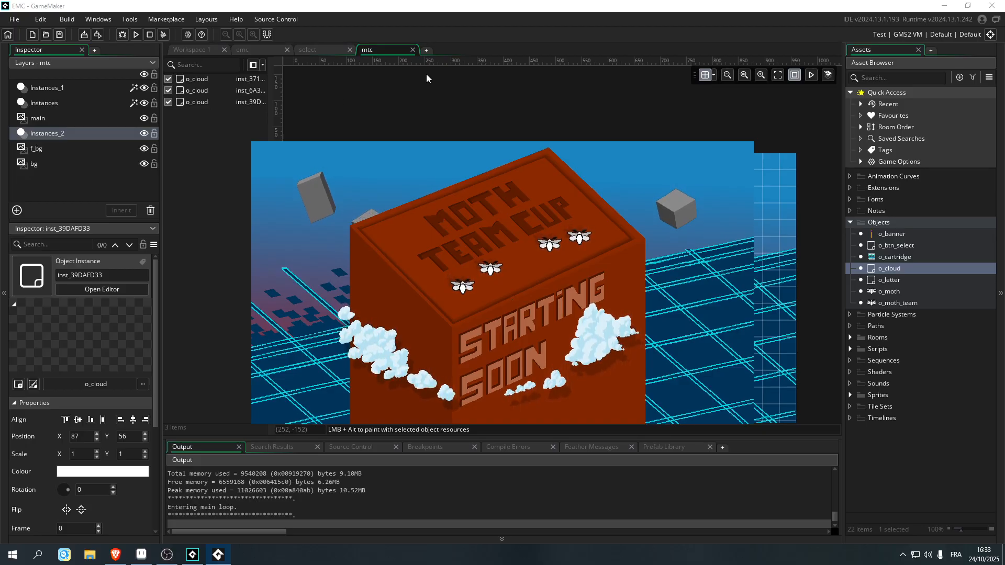
click(454, 89)
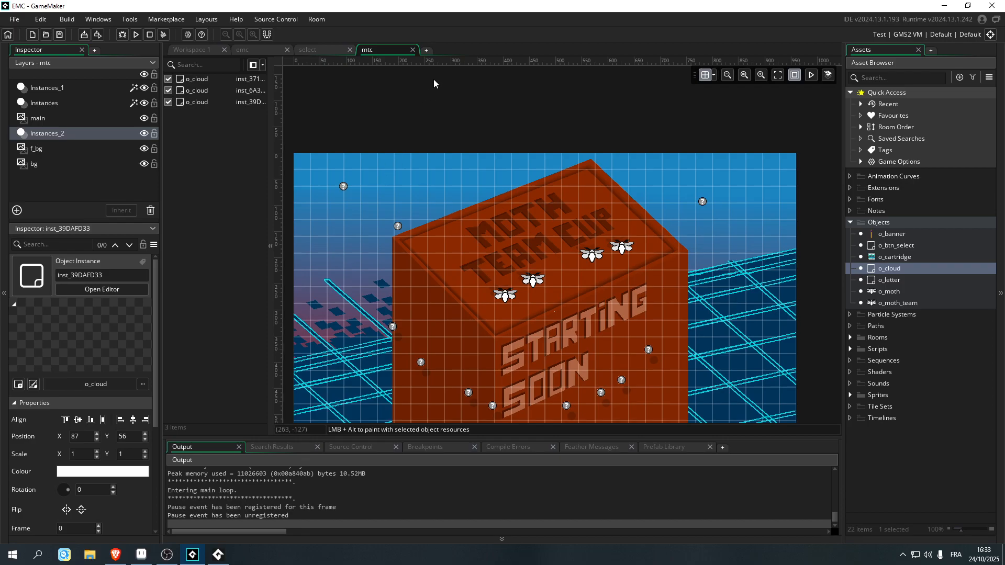
- Place an o_cloud instance above the box's upper-left edge at about X 348, Y 73 and set its spr variable to s_ball
drag(434, 82, 457, 73)
drag(888, 276, 503, 190)
double_click(504, 190)
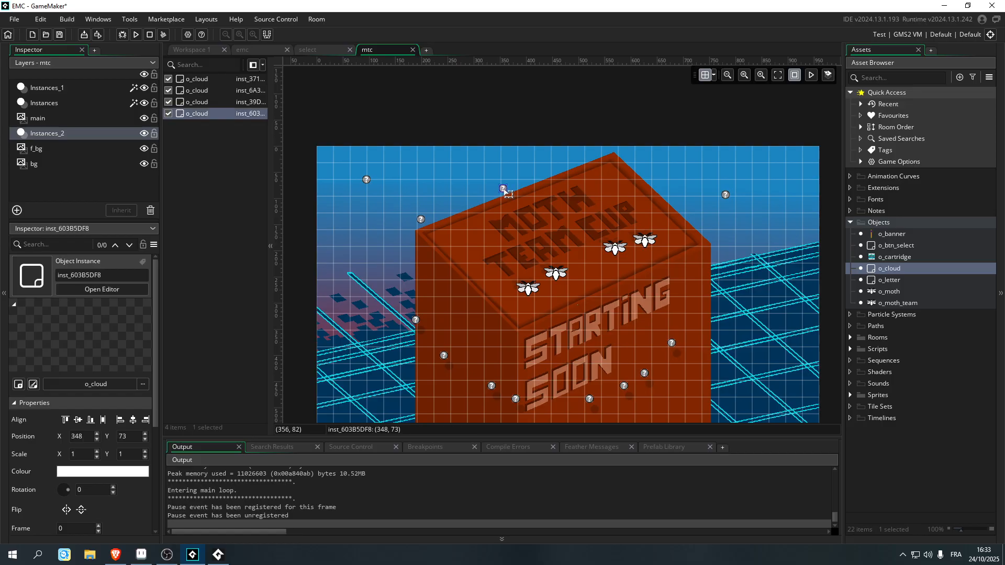
click(624, 253)
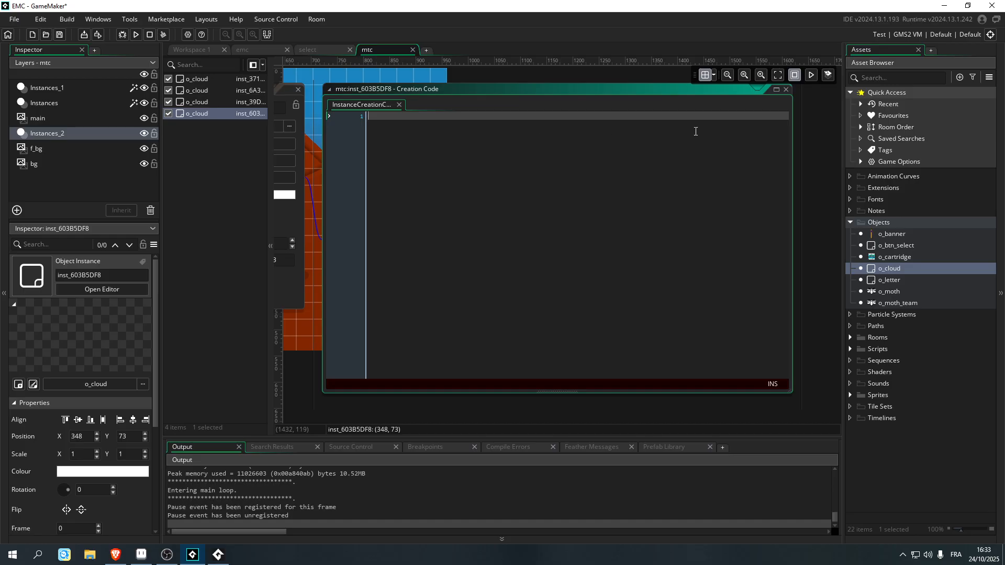
click(832, 130)
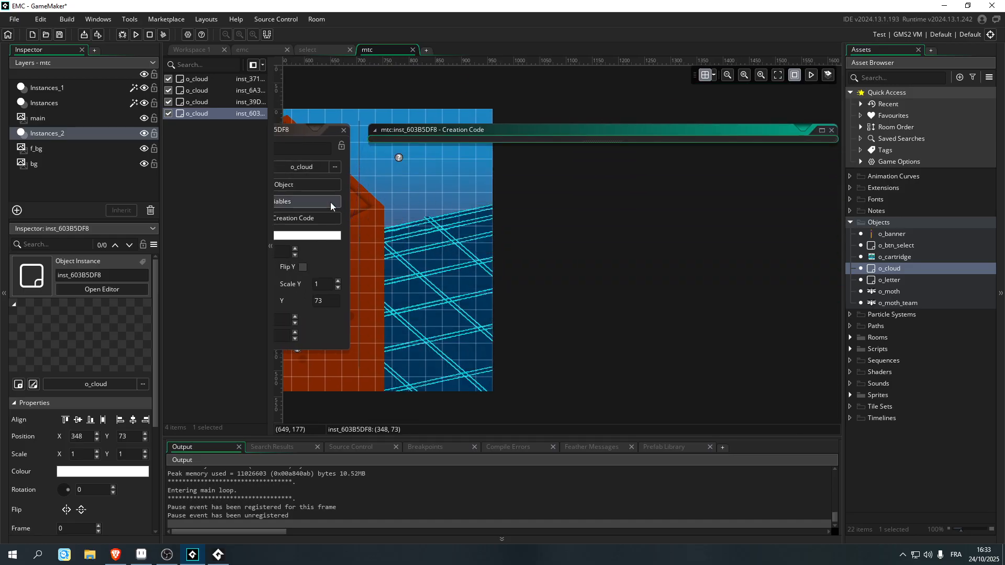
click(514, 202)
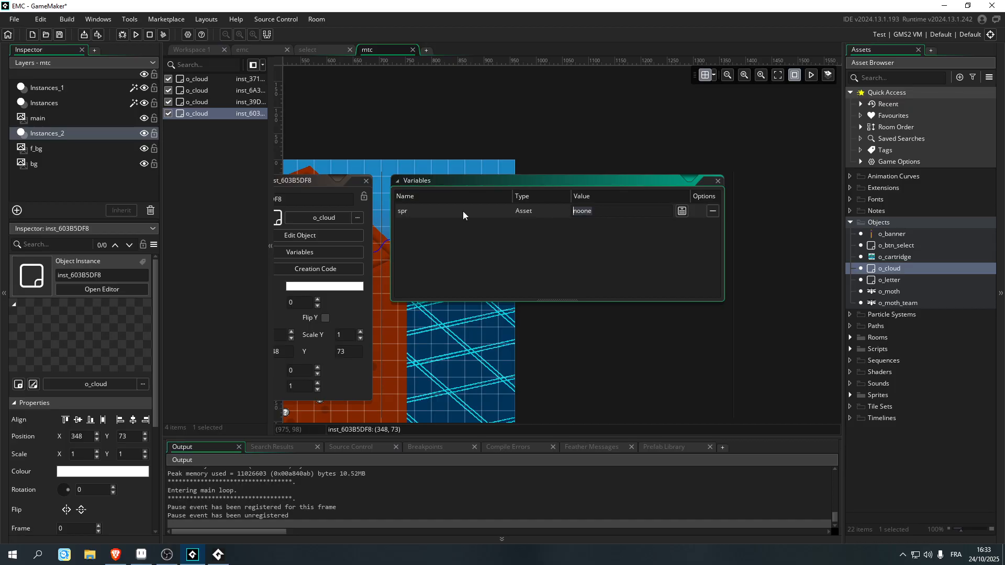
text(s_ball)
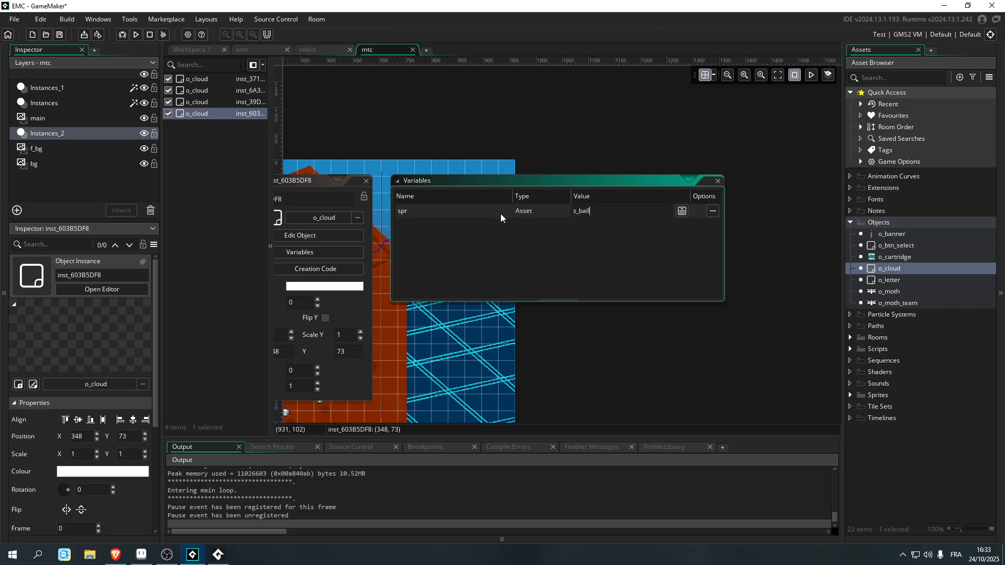
- Close the s_ball instance's variables and test-run the game to check the ball above the box
click(605, 313)
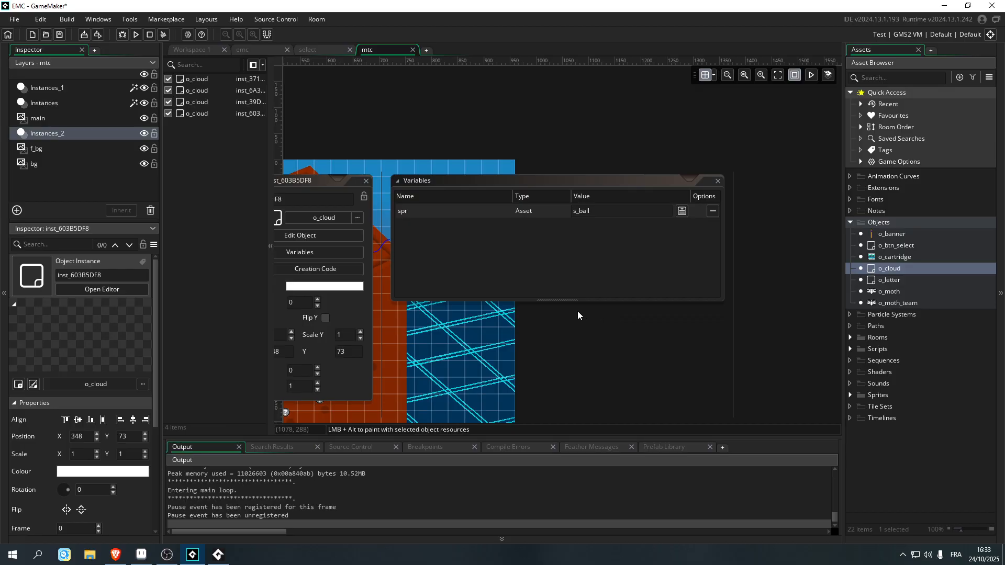
click(592, 176)
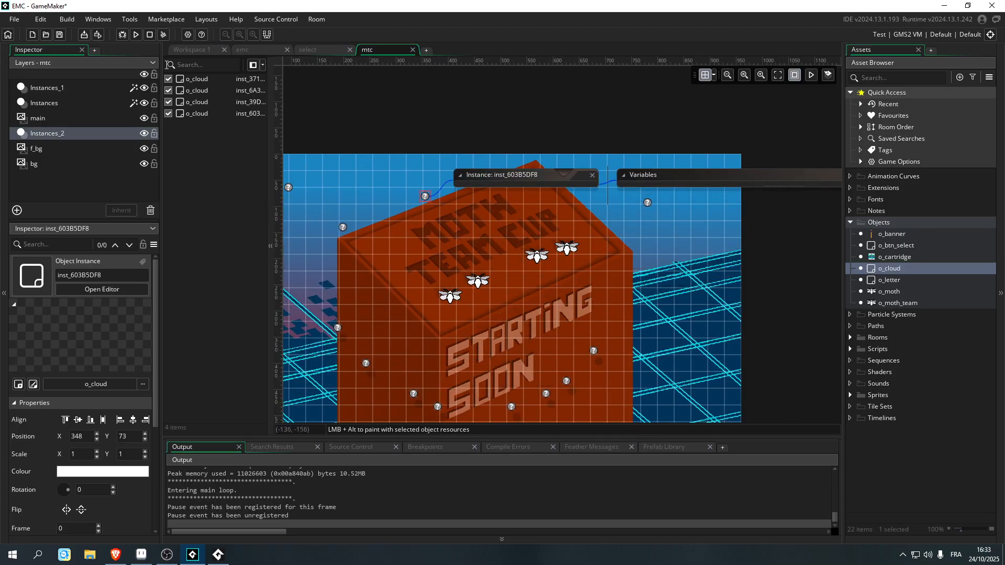
click(136, 34)
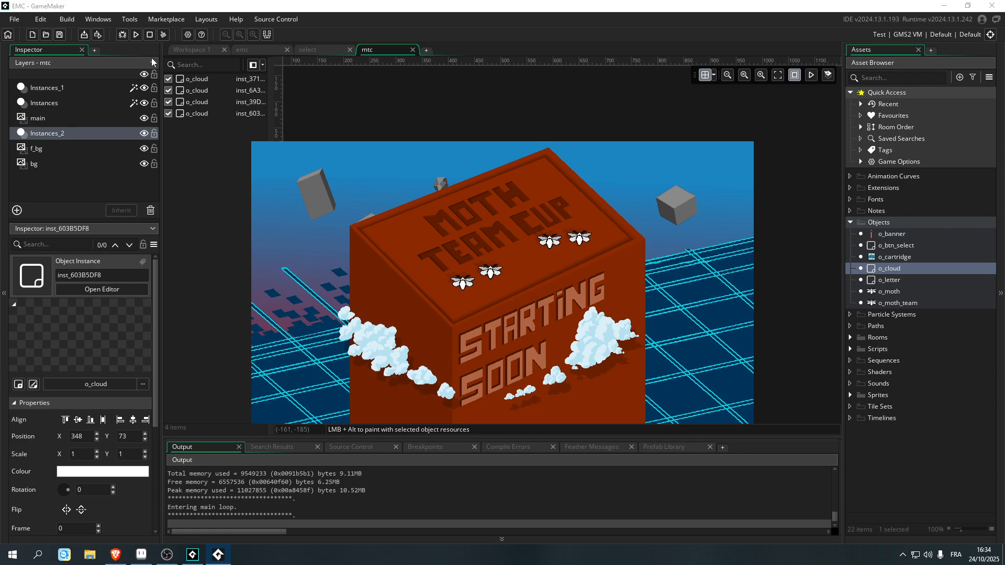
click(356, 107)
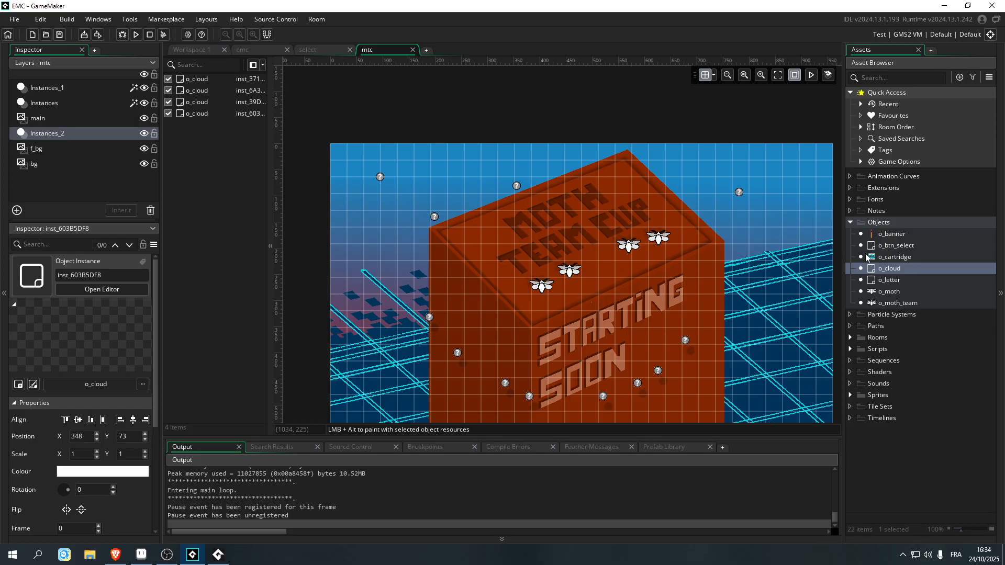
- Place an o_cloud instance near the room's left edge at about X 35, Y 246 and open its variables
drag(886, 267, 355, 282)
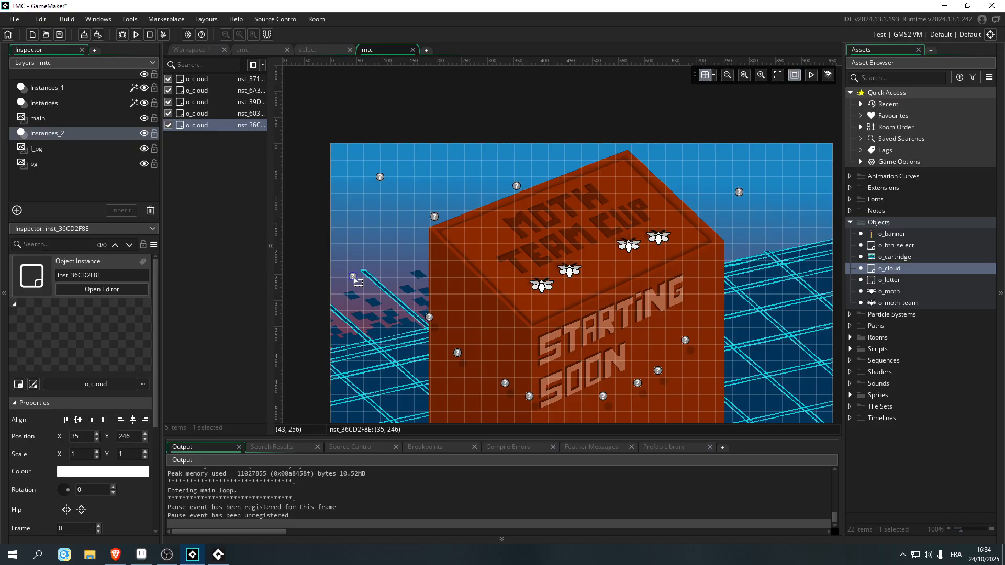
double_click(354, 277)
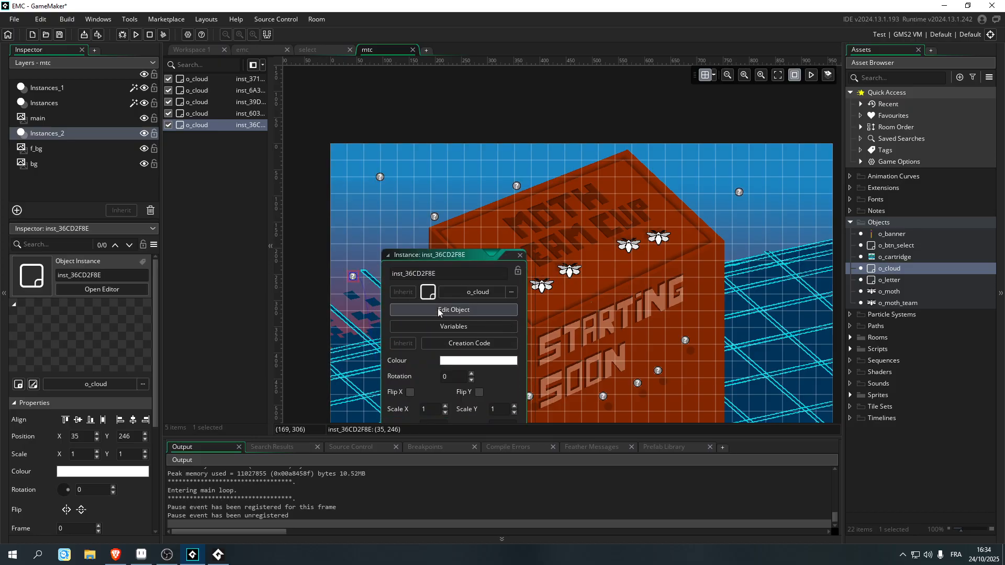
click(463, 327)
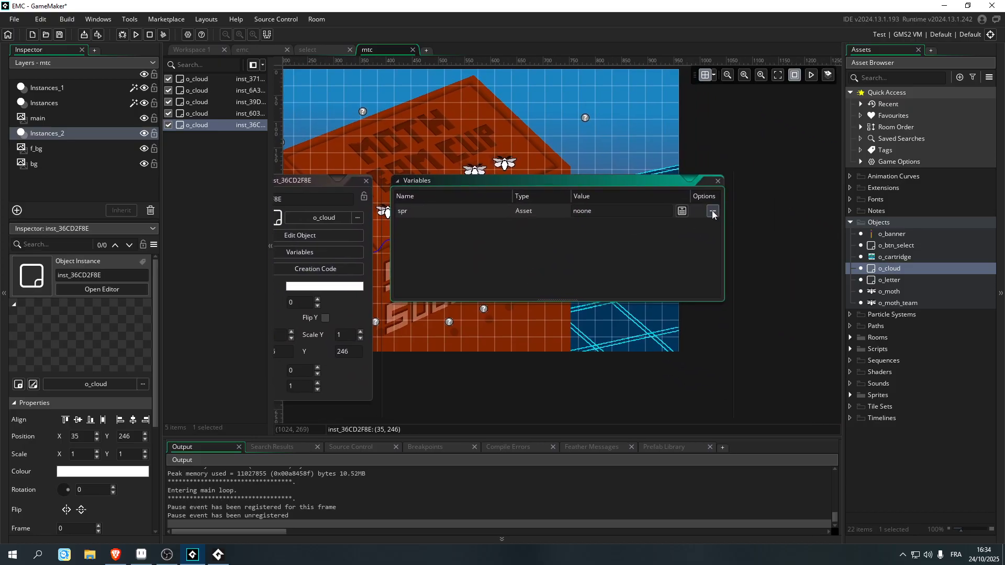
- Set the left-edge instance's spr variable to s_pillar and test-run the game
text(s_pil)
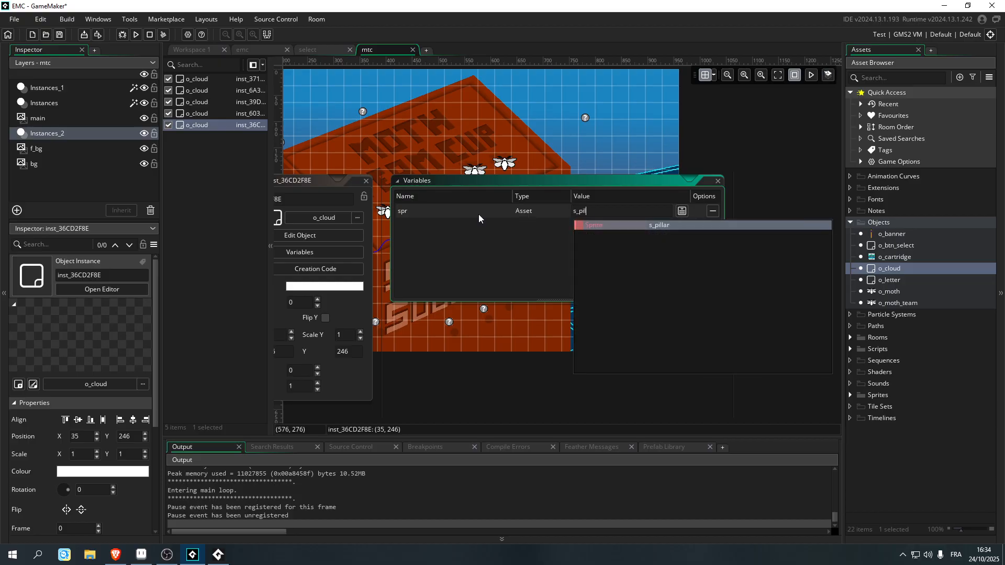
key(Escape)
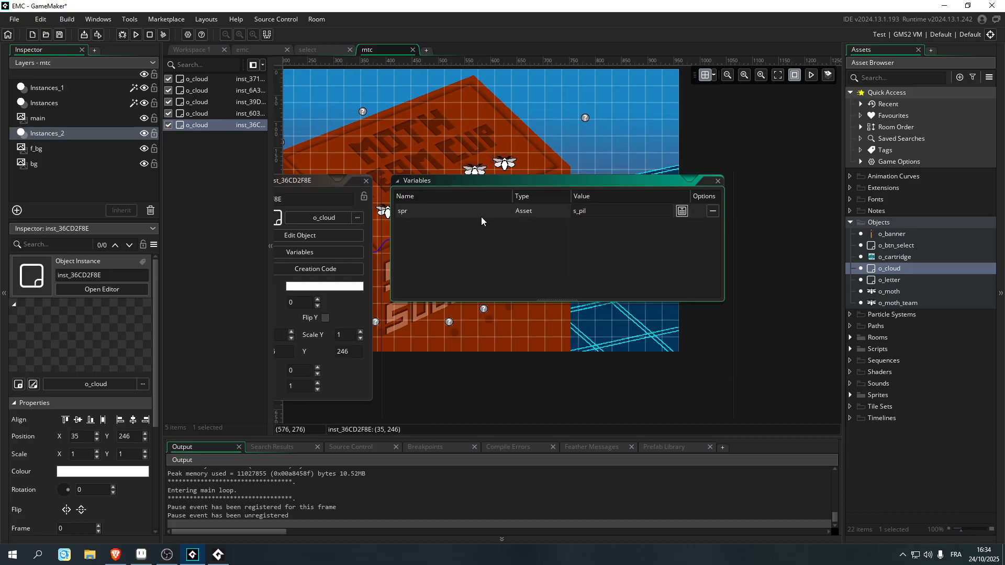
click(599, 207)
text(lar)
click(766, 119)
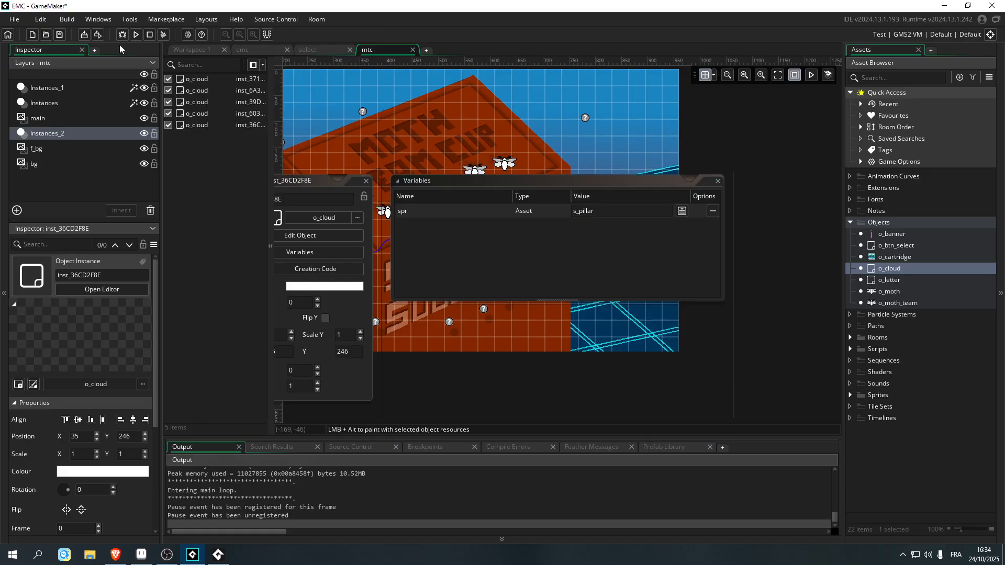
click(136, 35)
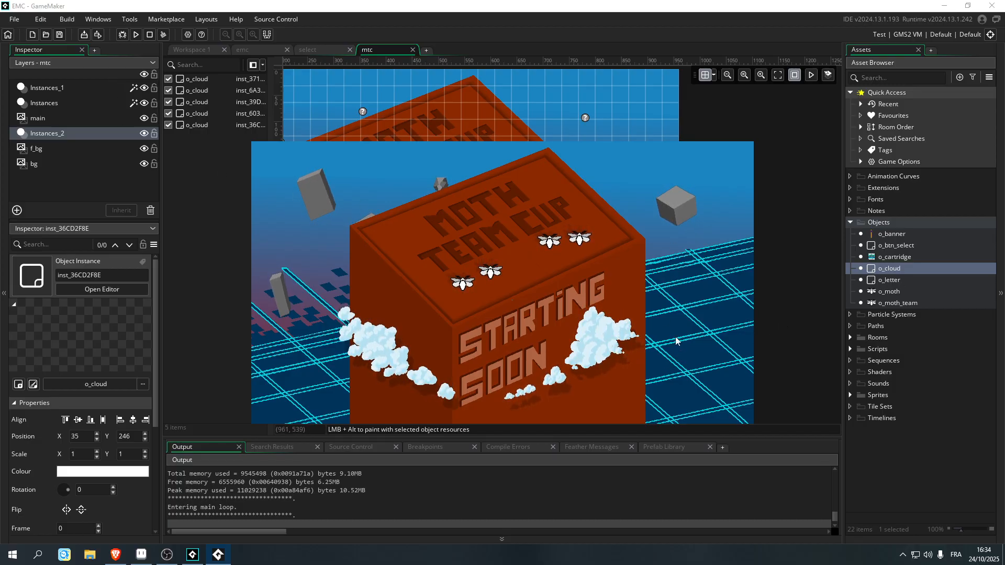
click(765, 216)
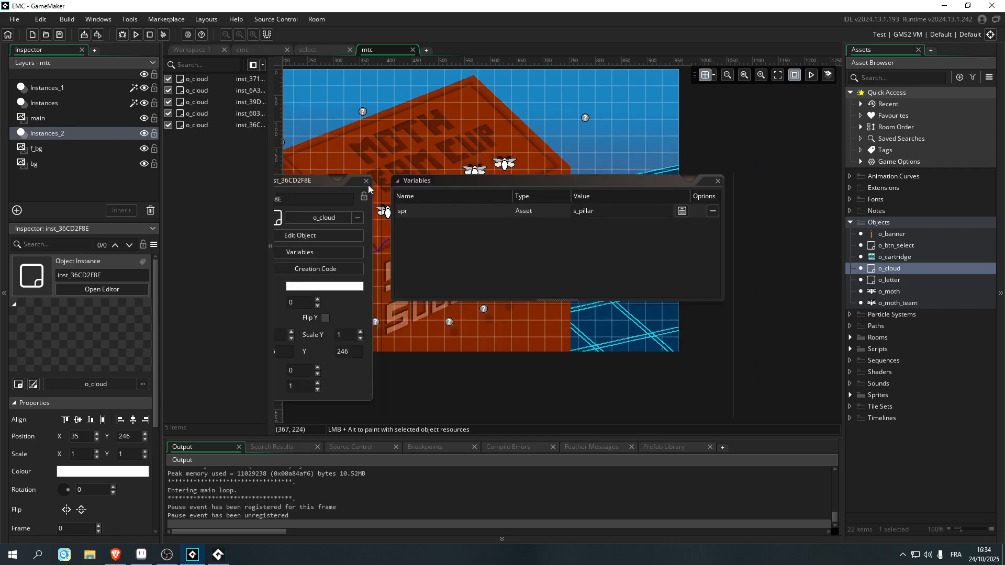
- Place an o_cloud instance just right of the box at about X 764, Y 353 and open its variables
drag(875, 265, 581, 258)
double_click(580, 258)
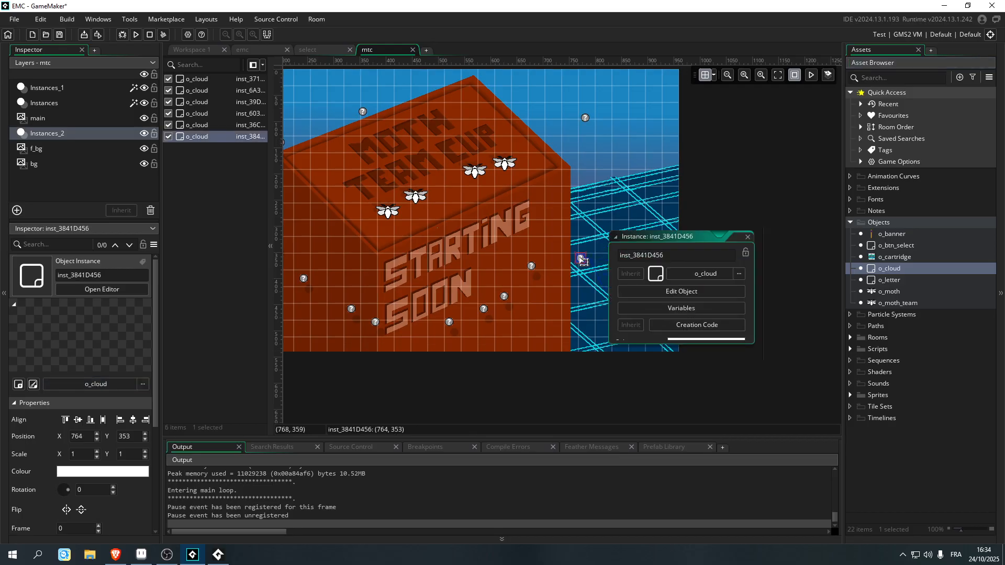
click(679, 308)
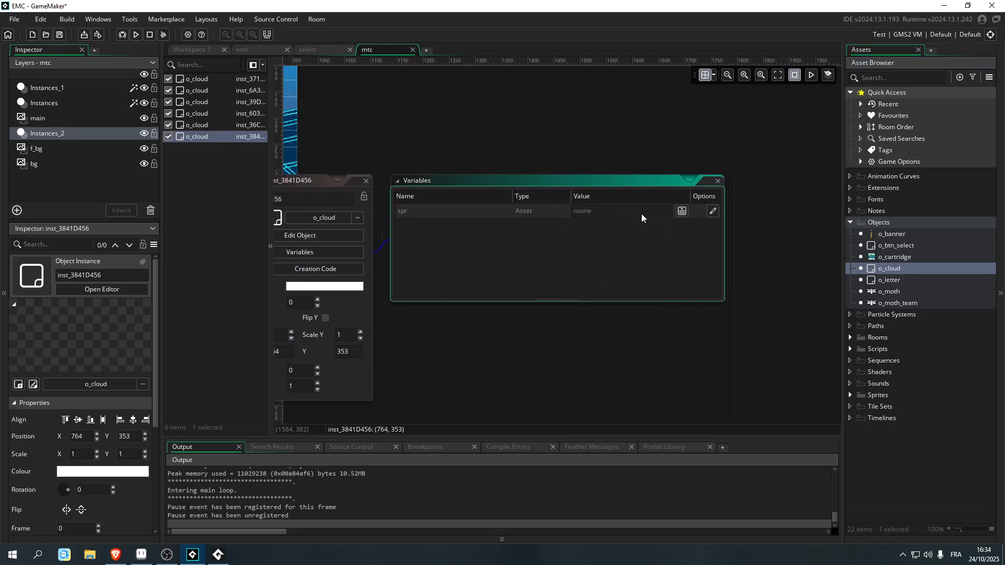
- Set the spr variable of the instance beside the box to s_boulder and test-run the game
click(711, 215)
text(s_)
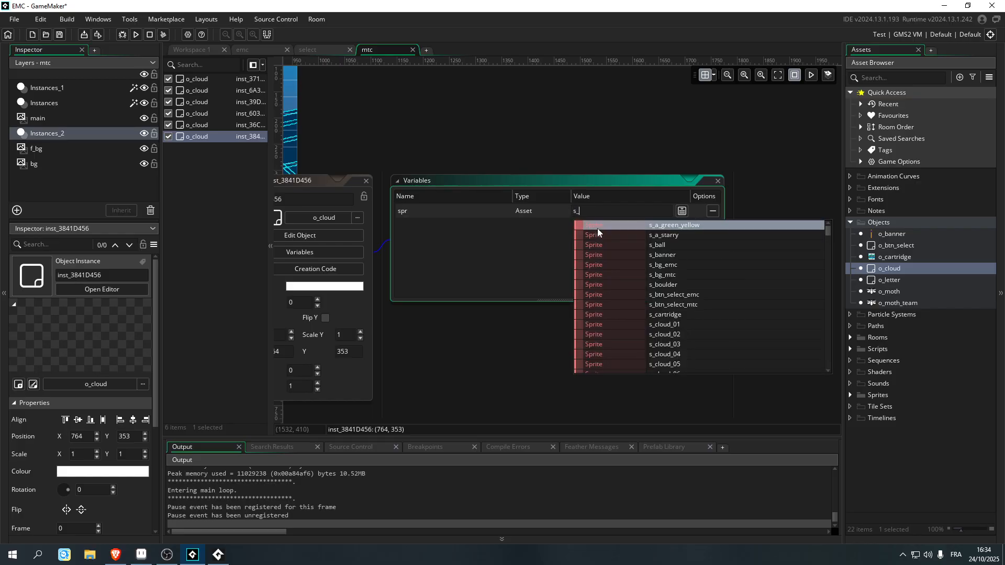
text(bou)
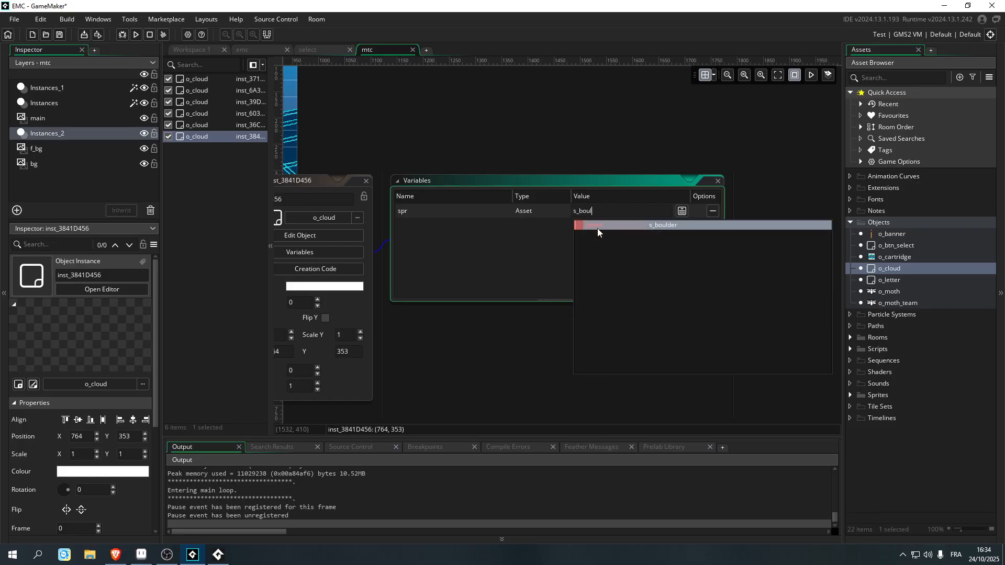
text(l)
click(598, 229)
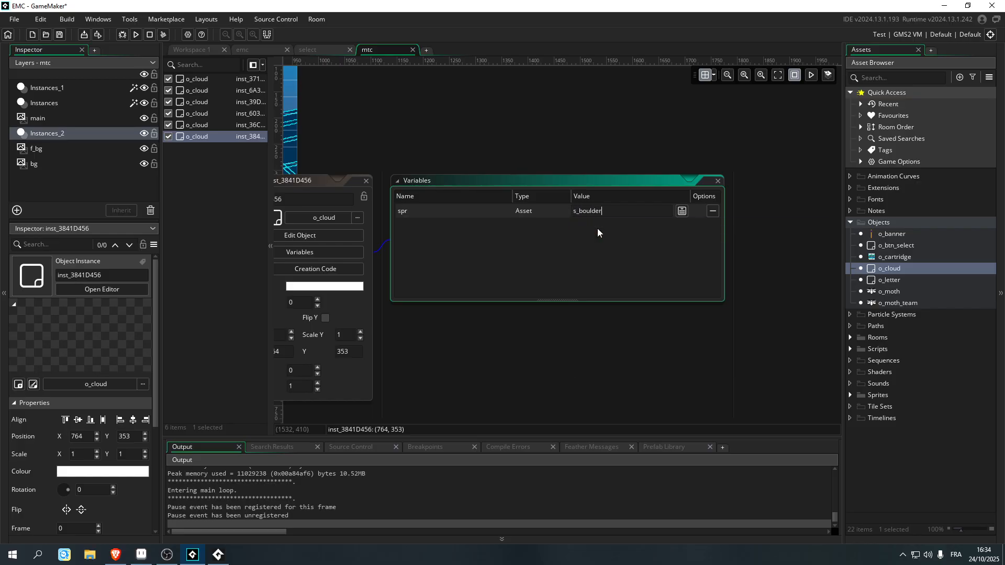
click(365, 182)
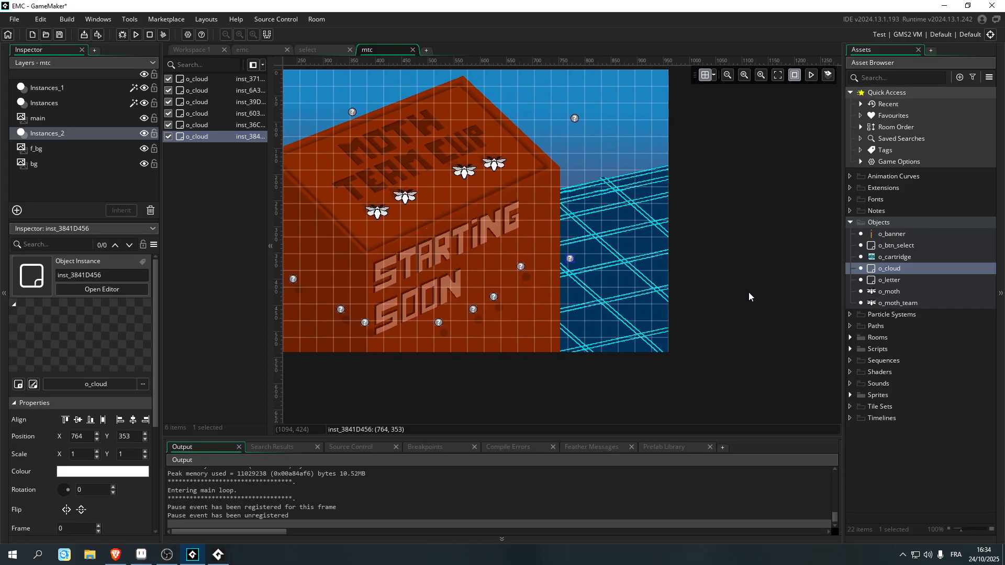
click(138, 35)
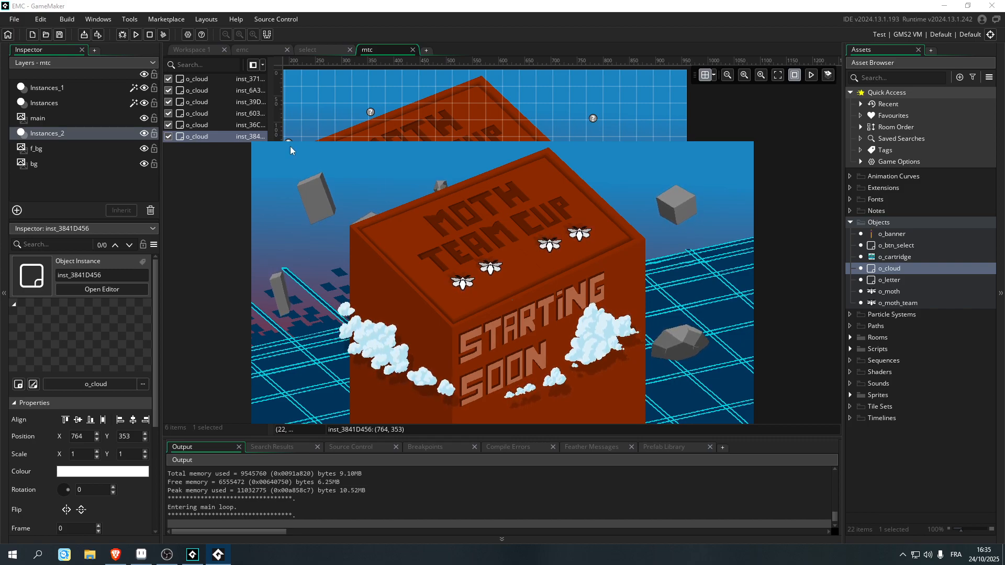
click(802, 228)
- Place an o_cloud instance over the right-hand grid at about X 855, Y 250 and open its variables
drag(787, 227, 846, 238)
drag(880, 267, 696, 214)
double_click(695, 214)
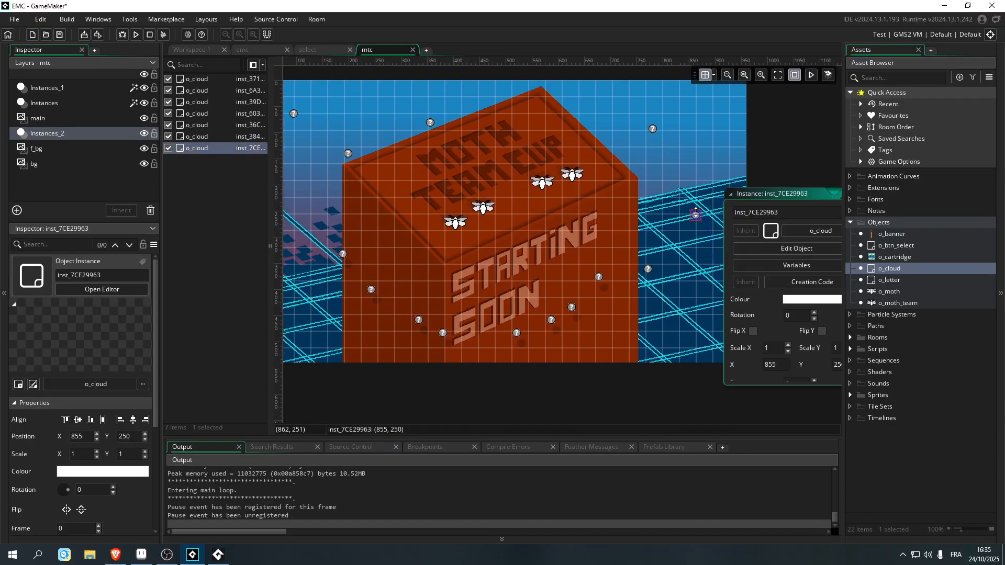
click(769, 265)
- Set the spr variable of the instance over the right-hand grid to s_disc
click(714, 215)
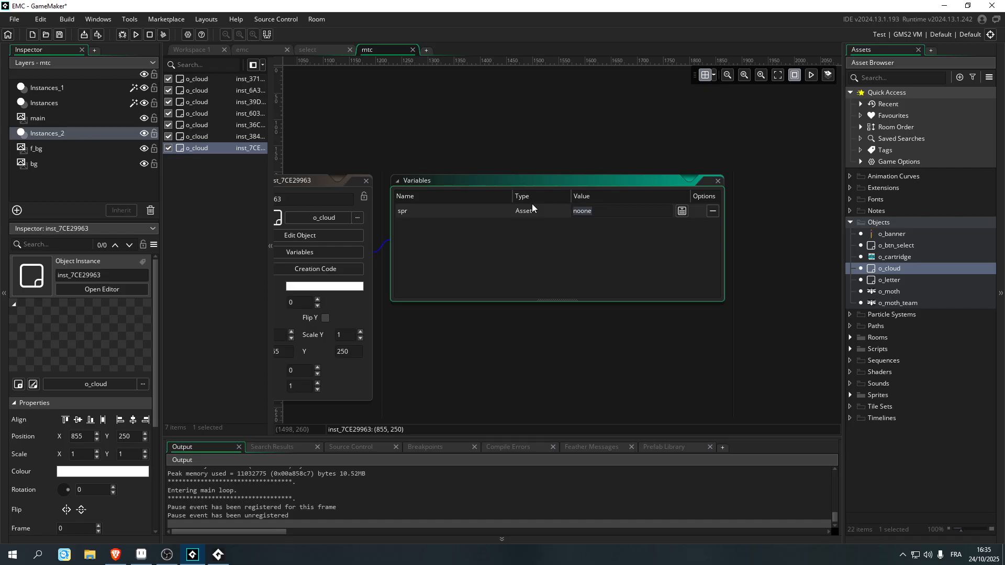
key(BackSpace)
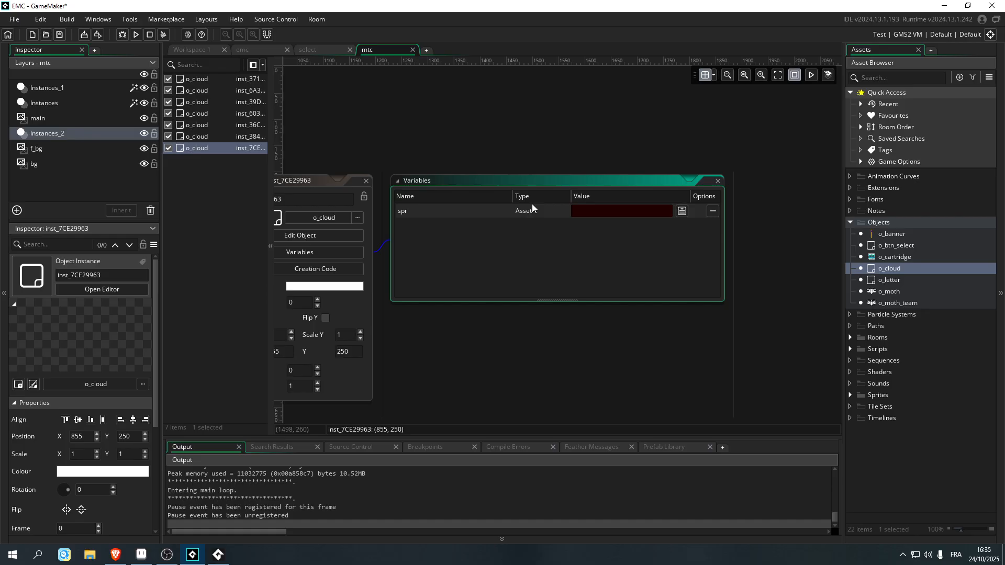
text(s_)
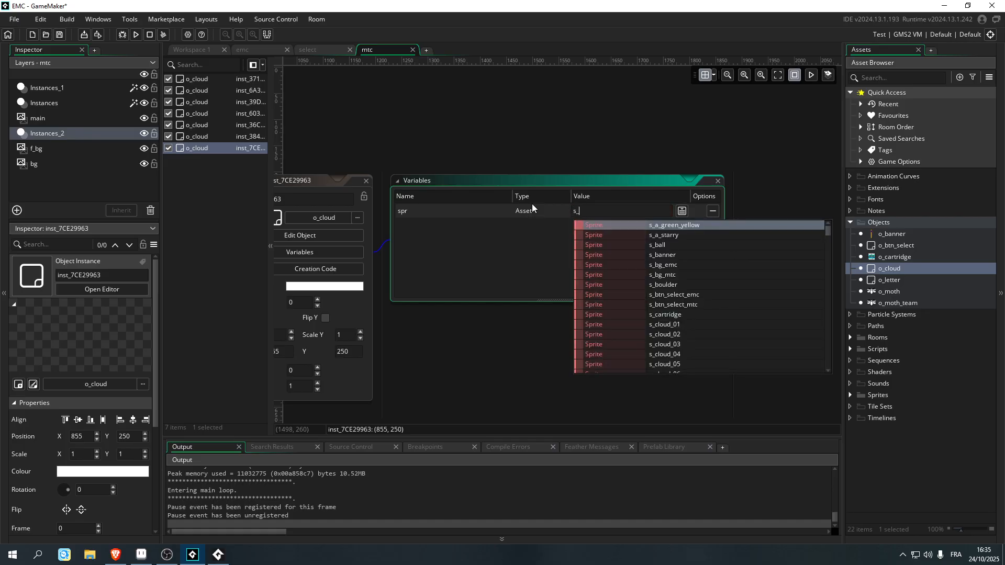
text(disc)
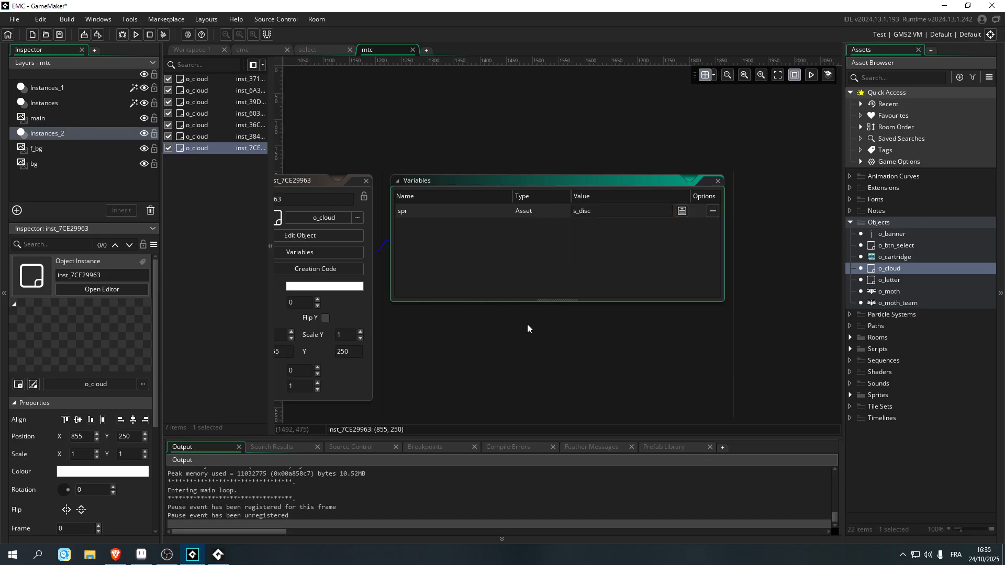
click(529, 317)
- Duplicate the disc instance twice, at about X 887, Y 282 and X 814, Y 306, and test-run the game
scroll(579, 248, left, 3)
click(525, 210)
drag(529, 218, 663, 228)
click(491, 241)
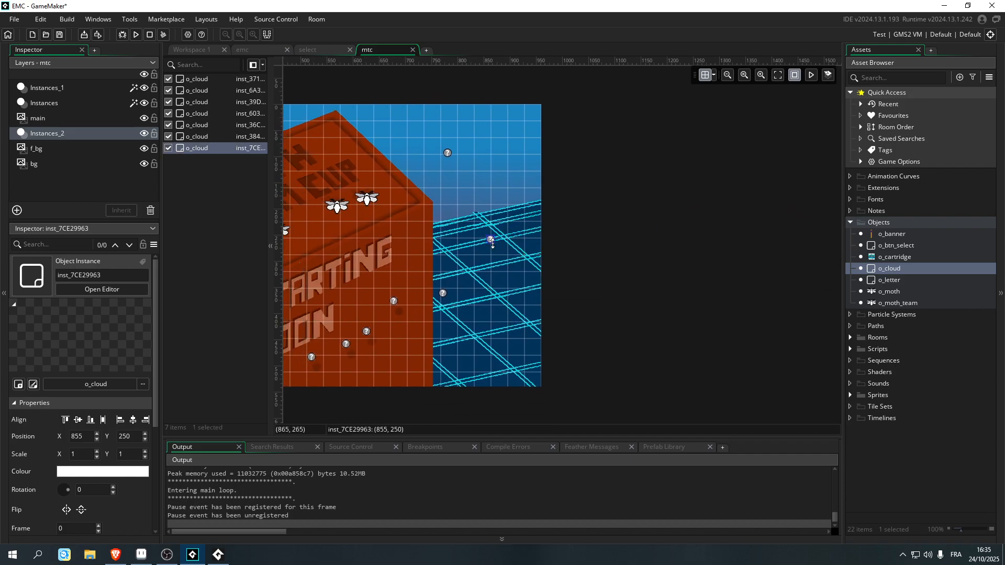
key(ctrl+v)
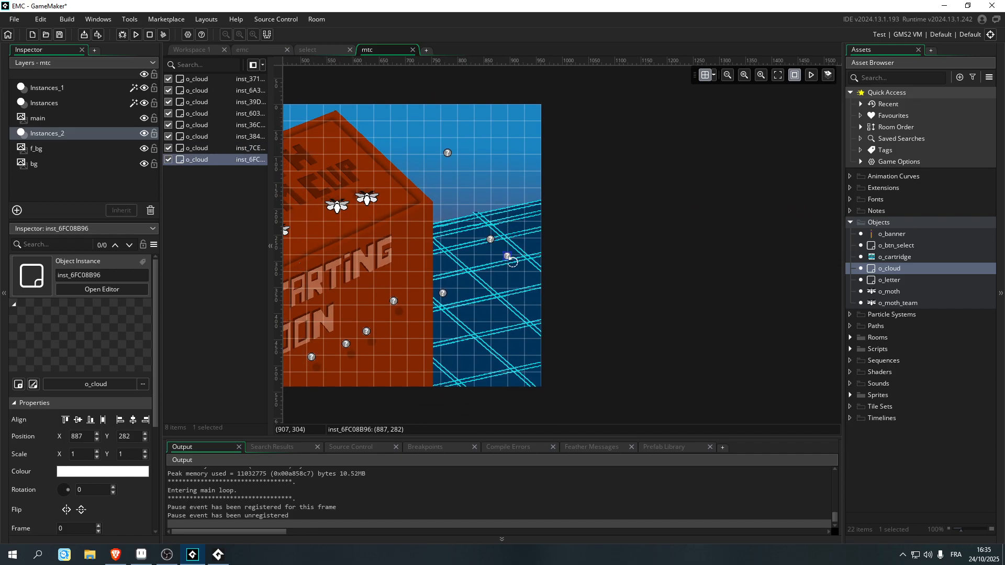
key(ctrl+v)
drag(532, 277, 474, 272)
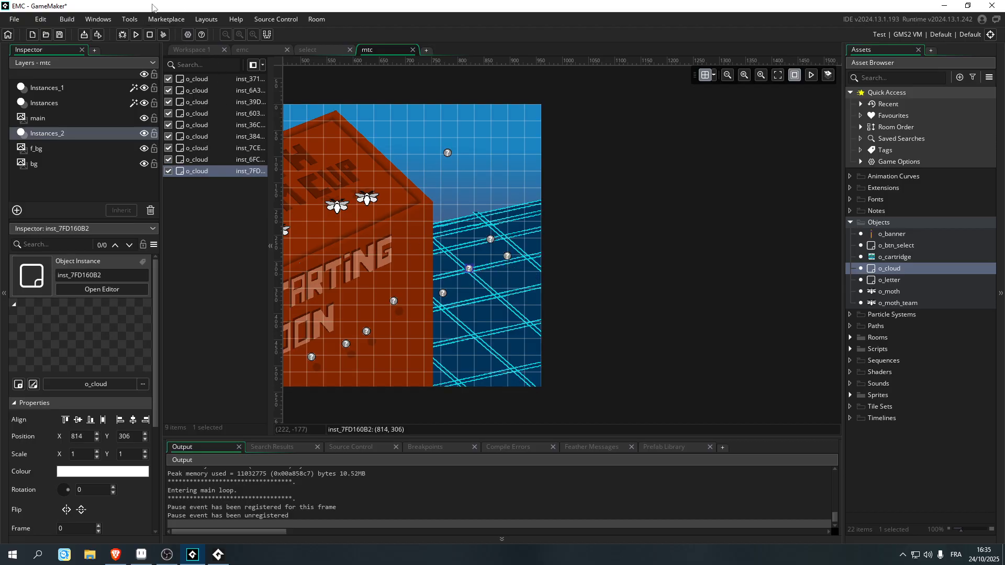
click(136, 35)
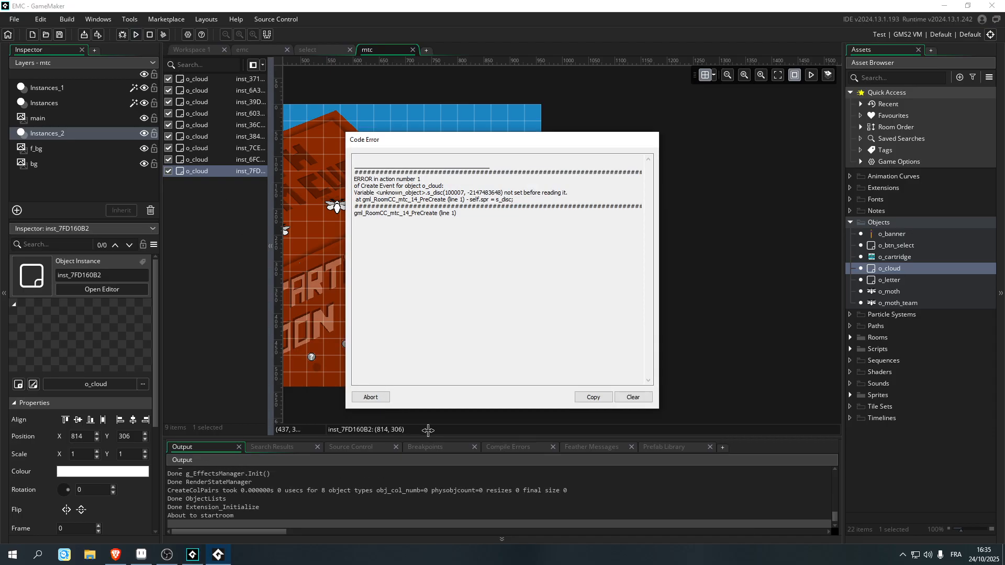
click(371, 397)
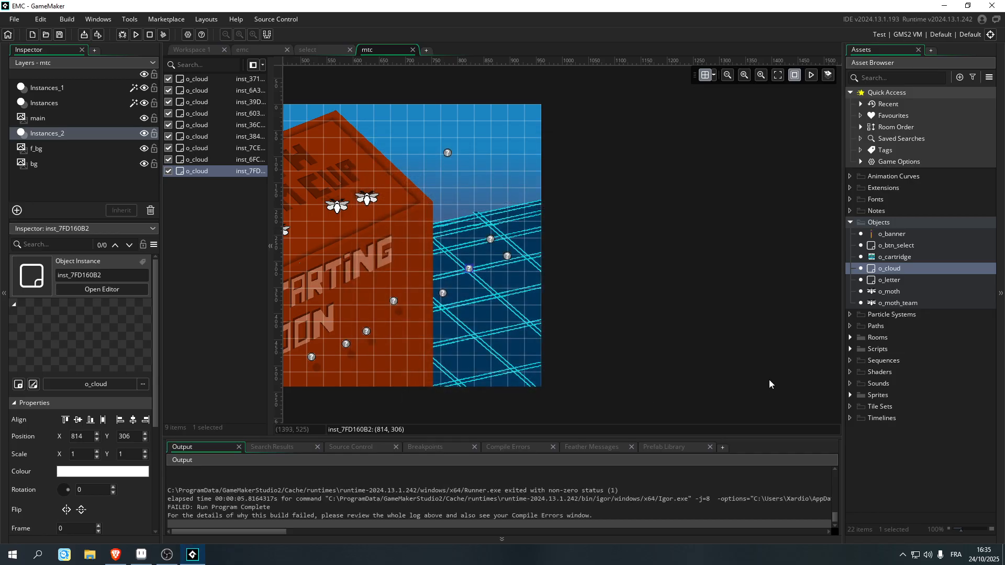
- Create a new sprite named s_disc in the Sprites group
click(850, 395)
scroll(939, 394, down, 3)
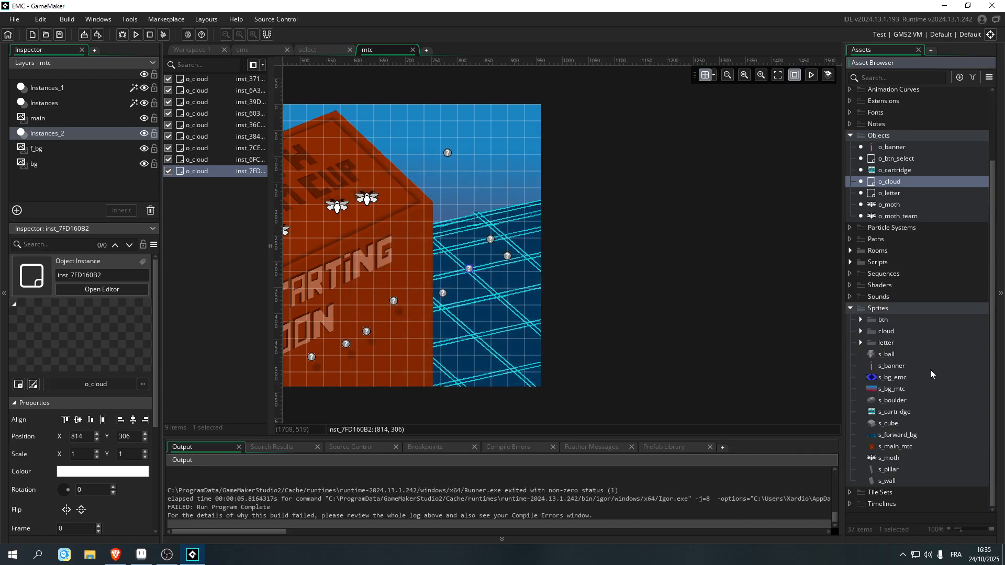
click(894, 309)
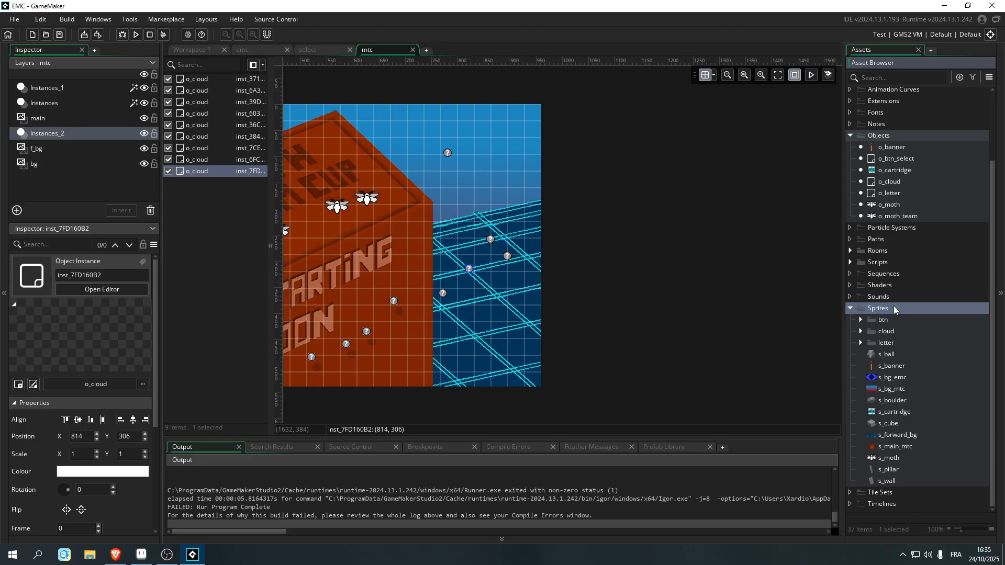
key(alt+s)
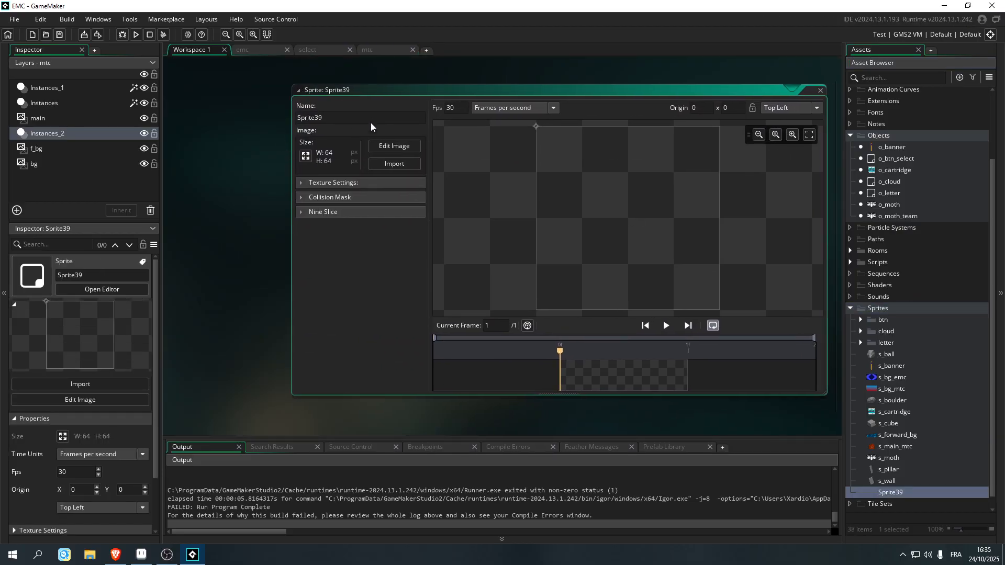
text(s_disc)
- Import disc.png from the other event asset folder into the s_disc sprite and test-run the game
click(395, 164)
click(365, 243)
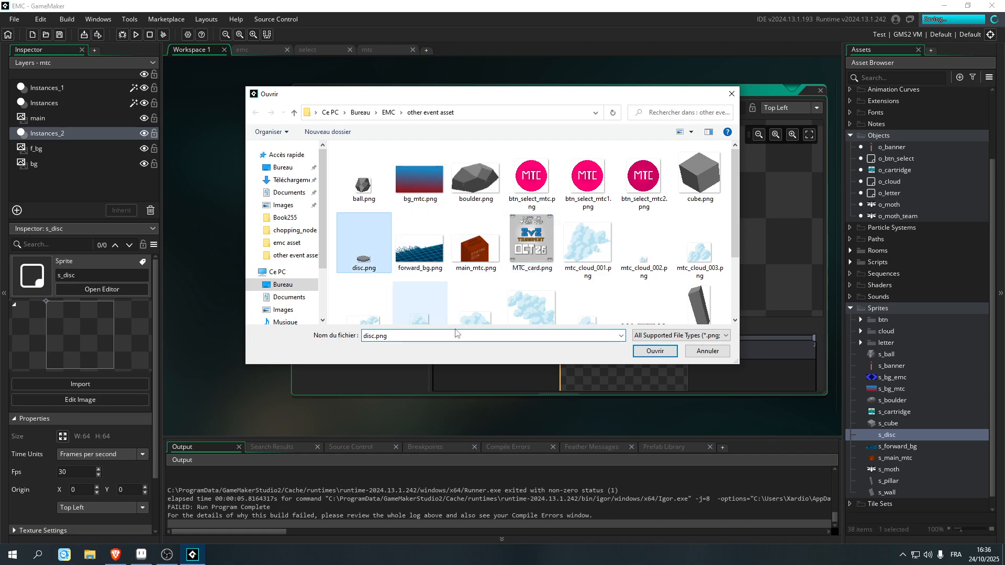
click(655, 351)
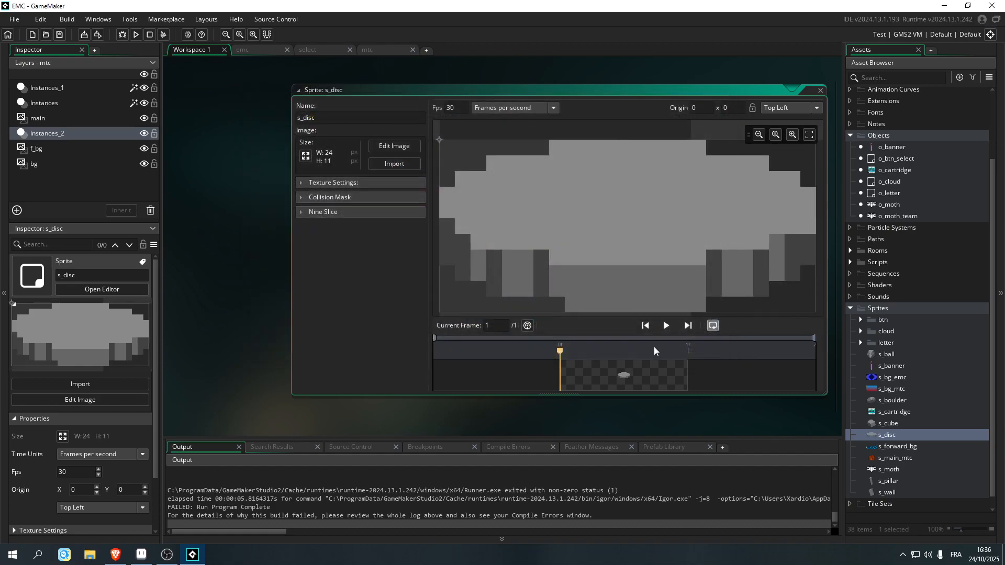
click(136, 35)
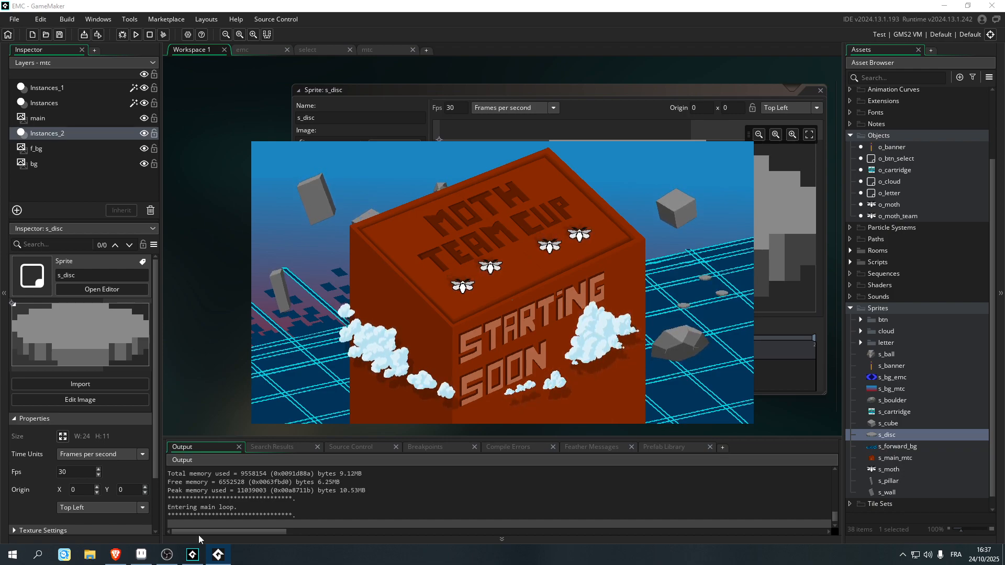
click(115, 555)
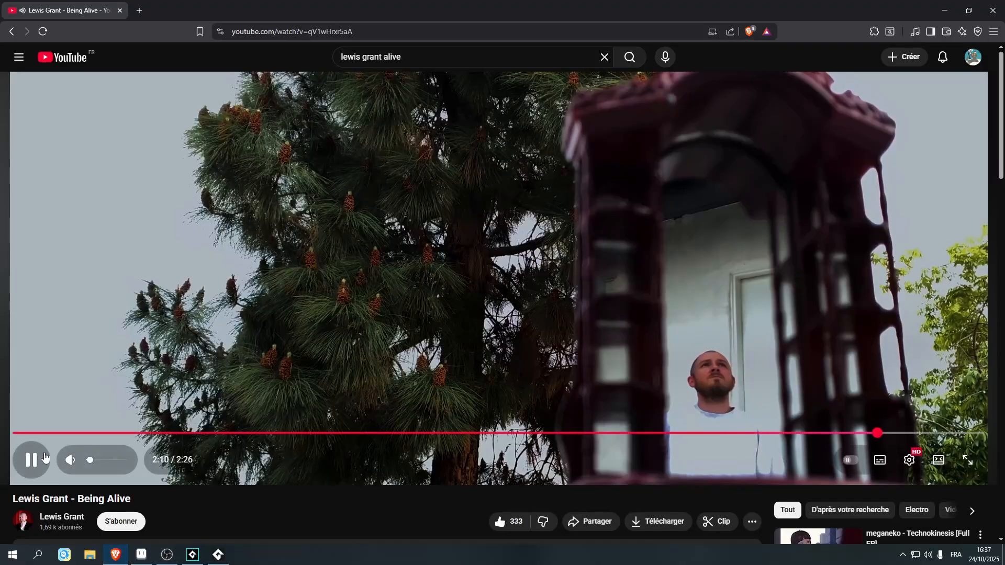
key(alt+Tab)
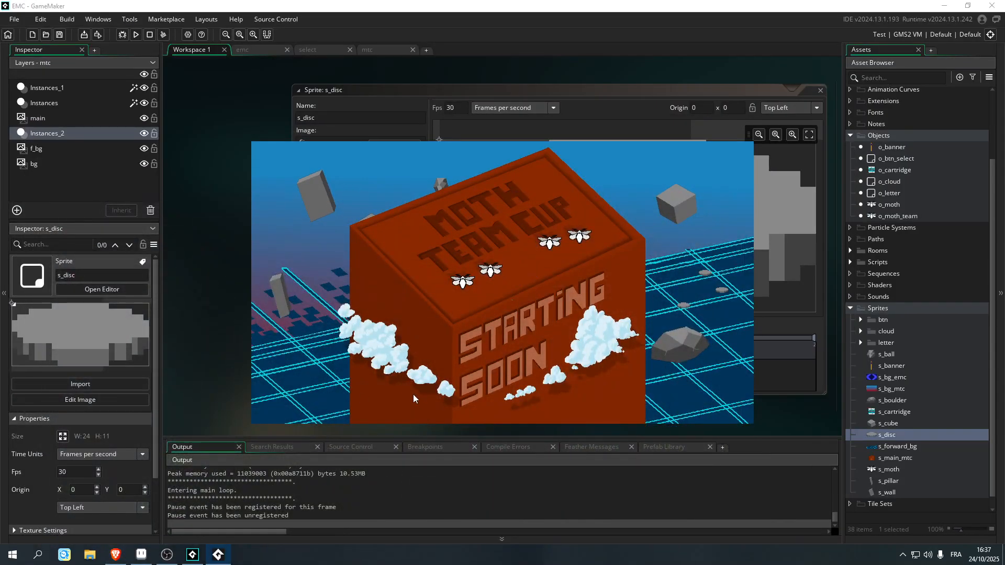
- Switch to the wip_loading screen_mtc file in Aseprite and select one detached dark-blue tile on Layer 6 with the Magic Wand
click(141, 553)
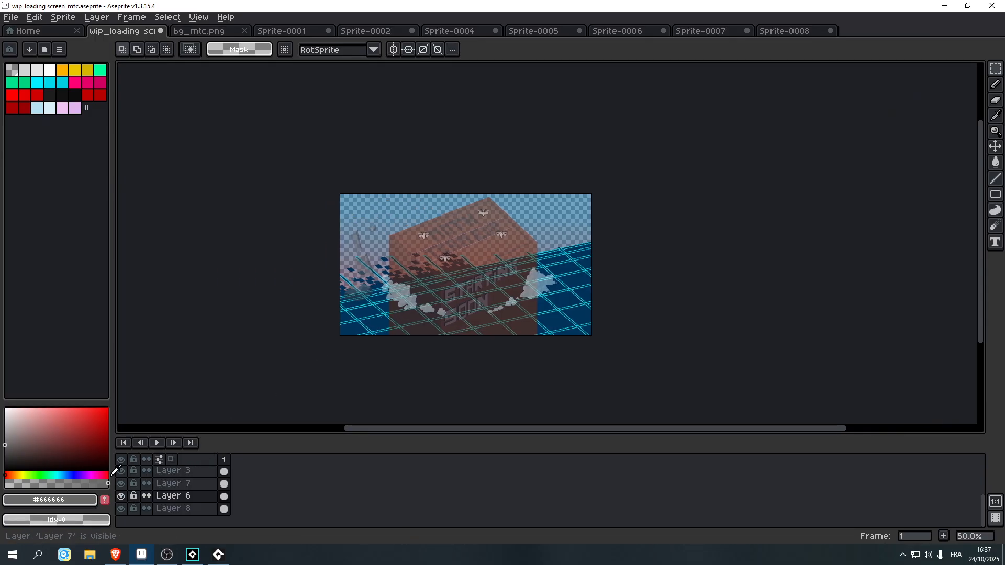
click(121, 496)
click(122, 496)
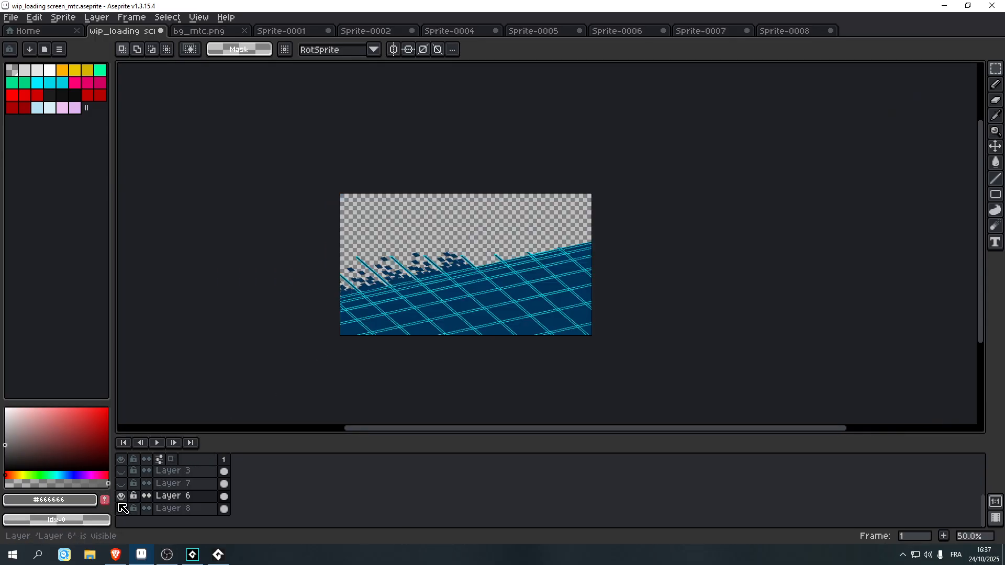
scroll(445, 256, up, 5)
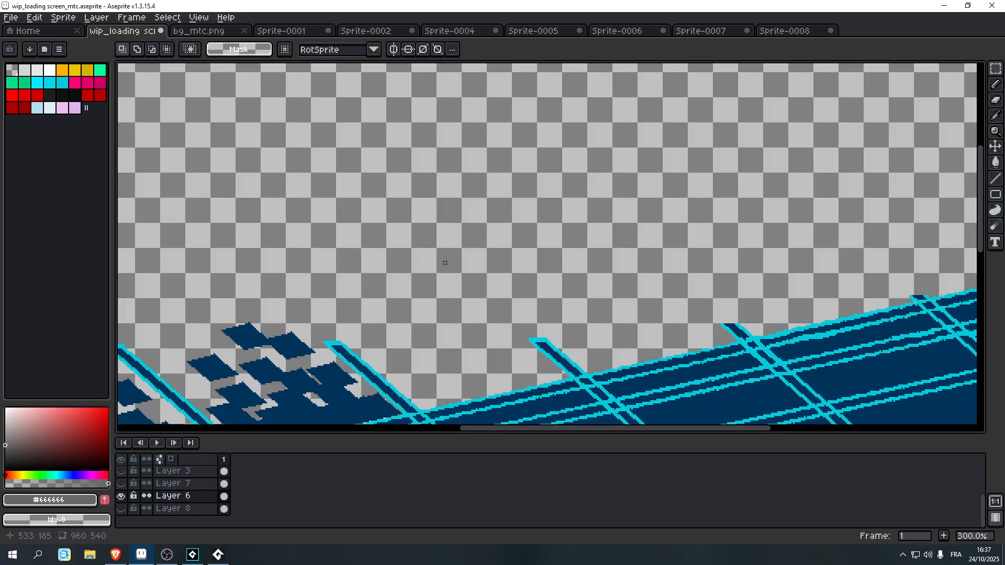
key(ctrl+a)
scroll(446, 280, down, 2)
key(ctrl+d)
scroll(445, 281, up, 4)
drag(380, 292, 654, 251)
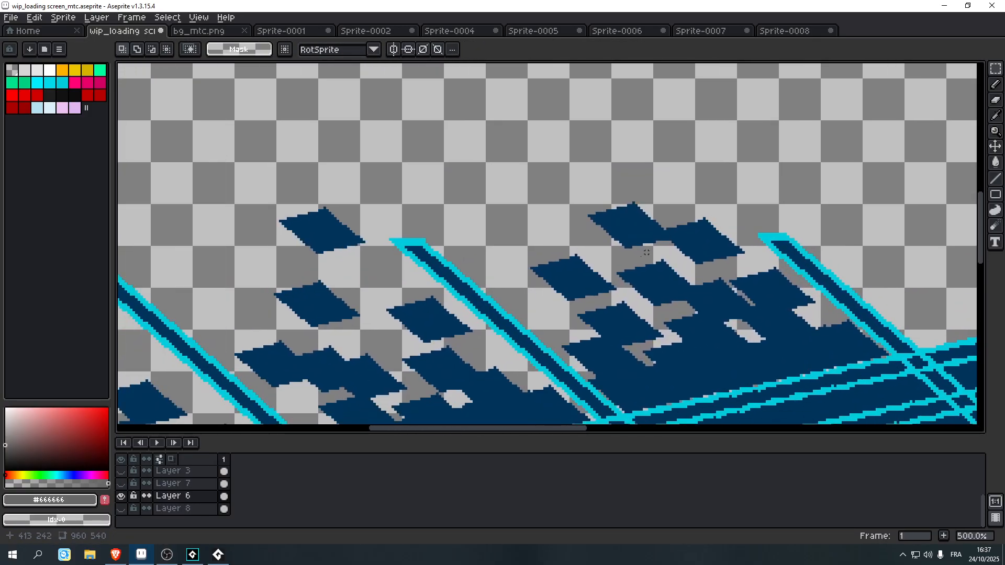
key(w)
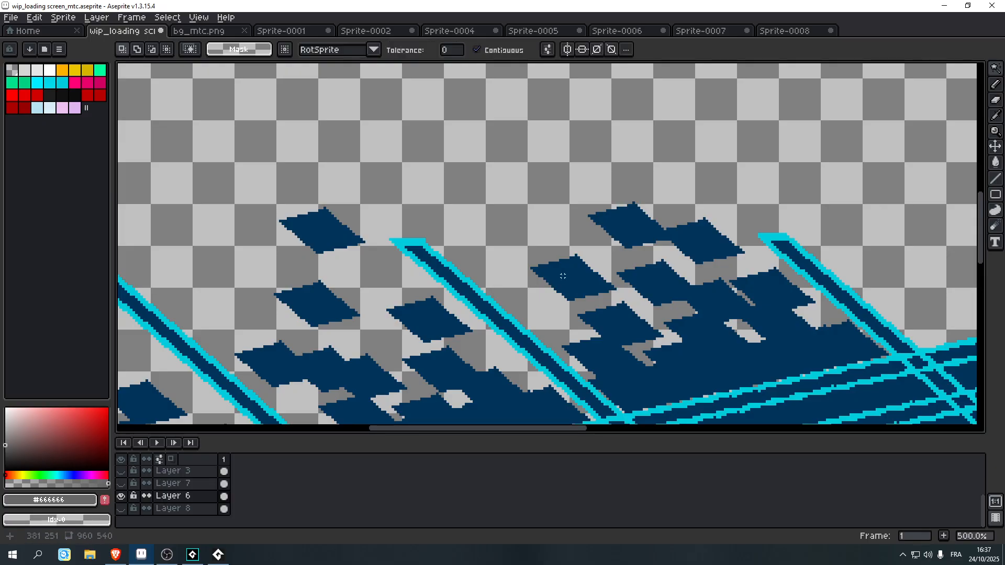
click(569, 277)
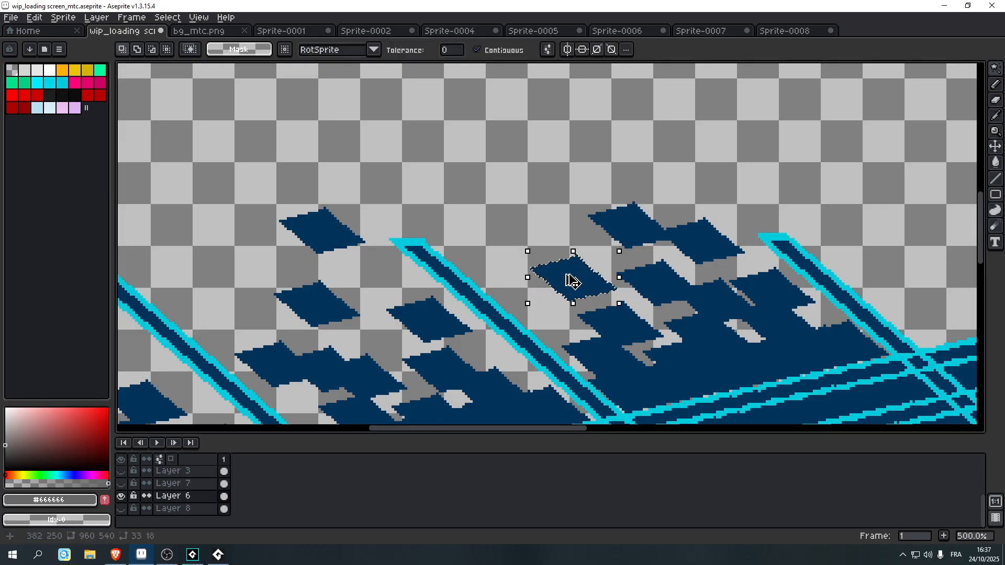
- Check the right-hand grid in the running game and paste copies of the tile edge to edge between the last two diagonal lines
scroll(654, 243, down, 2)
scroll(377, 272, down, 1)
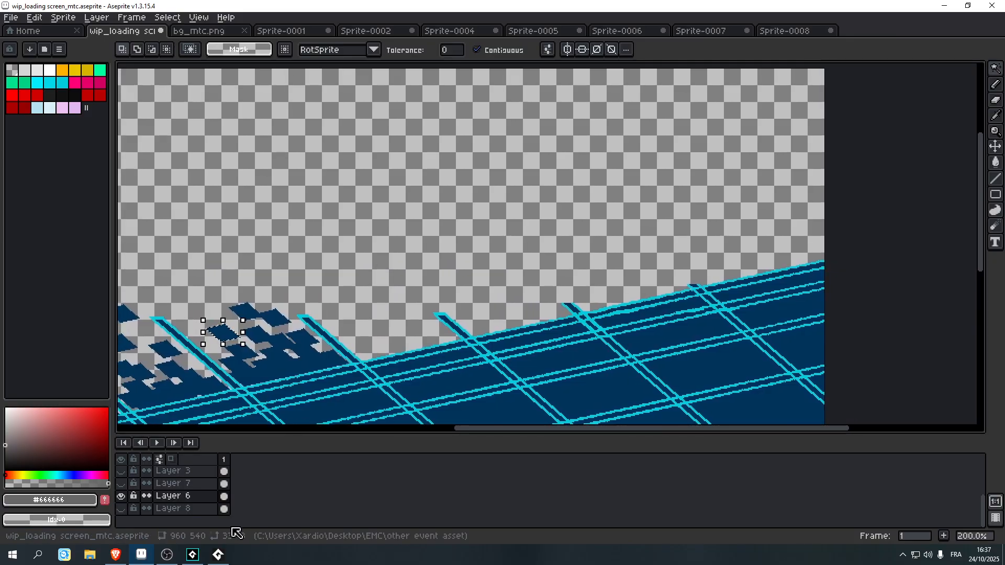
click(216, 557)
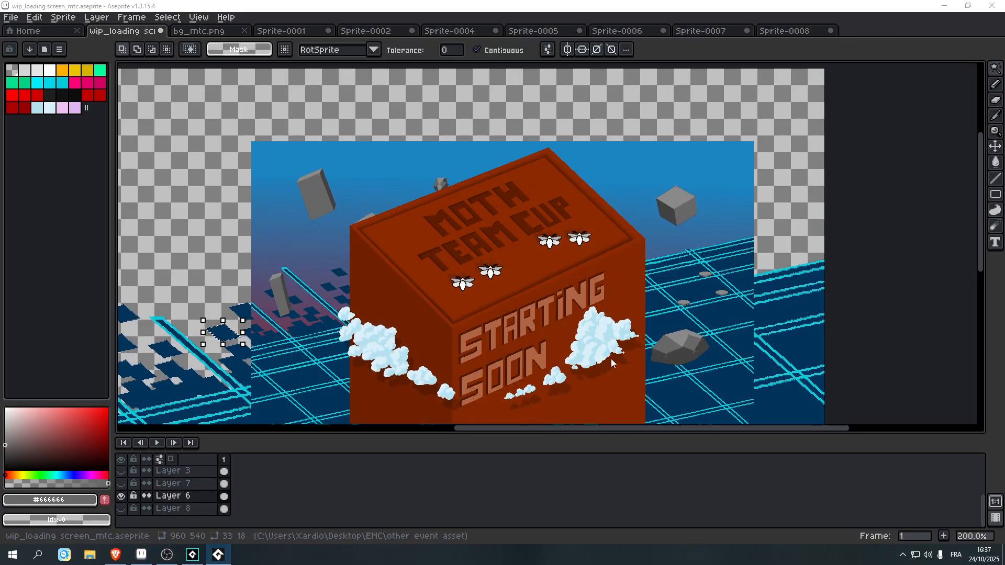
click(925, 246)
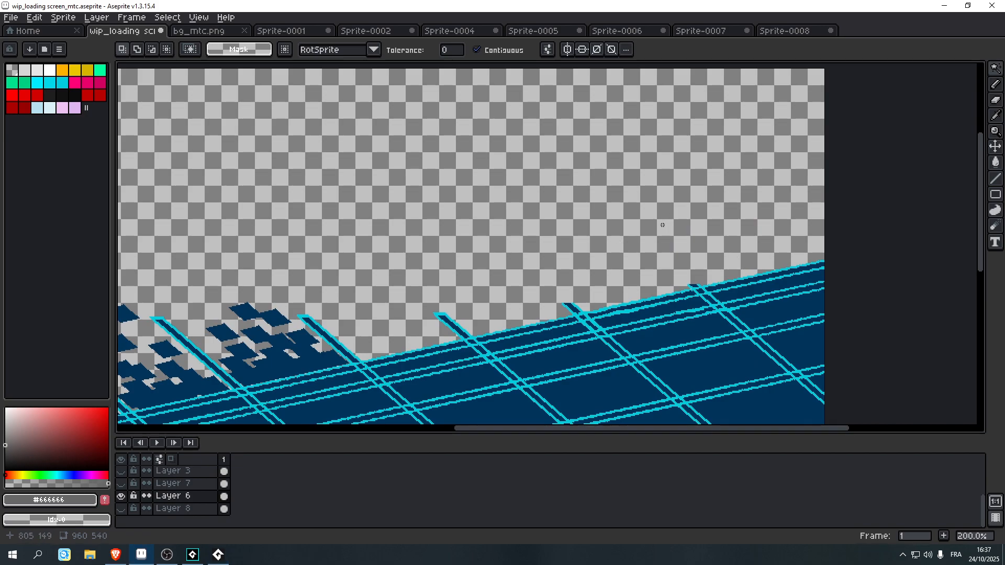
key(ctrl+z)
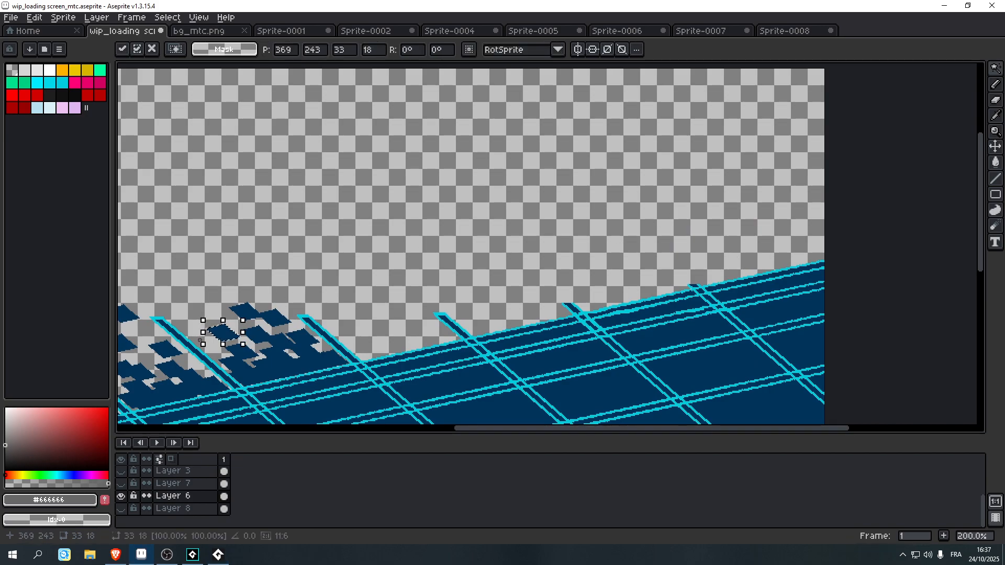
drag(225, 341, 591, 313)
scroll(581, 304, up, 4)
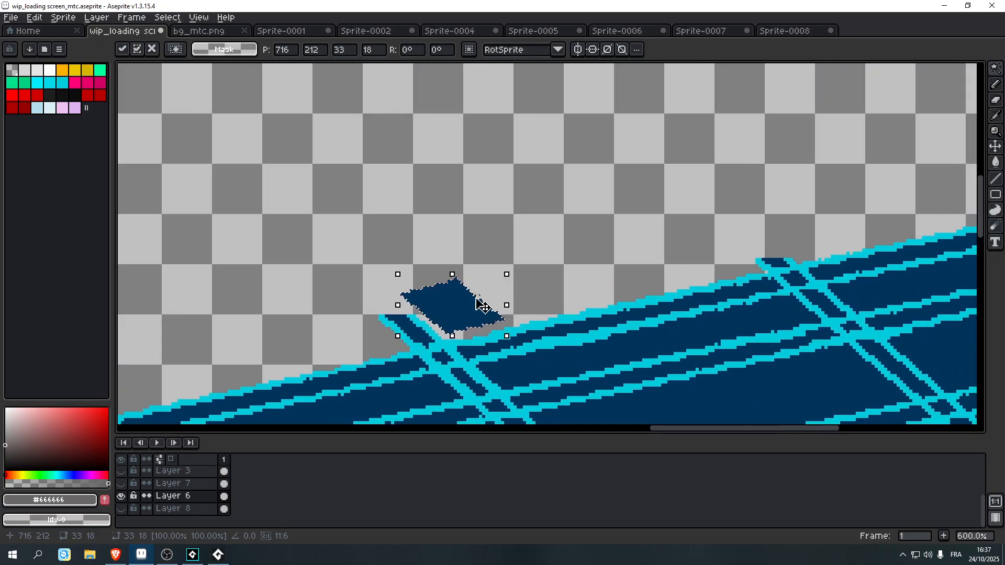
drag(471, 300, 536, 301)
key(ctrl+v)
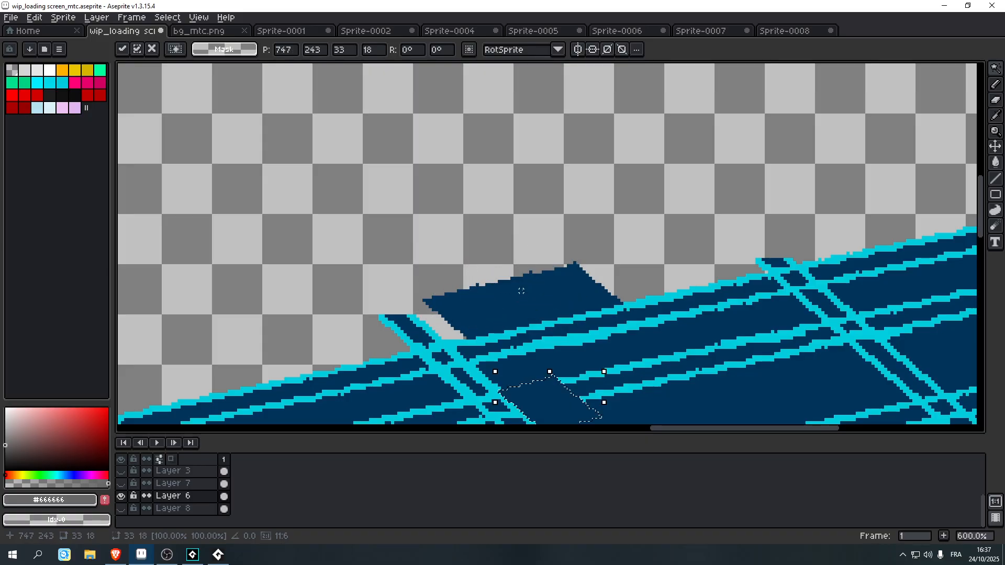
drag(549, 401, 619, 283)
key(ctrl+z)
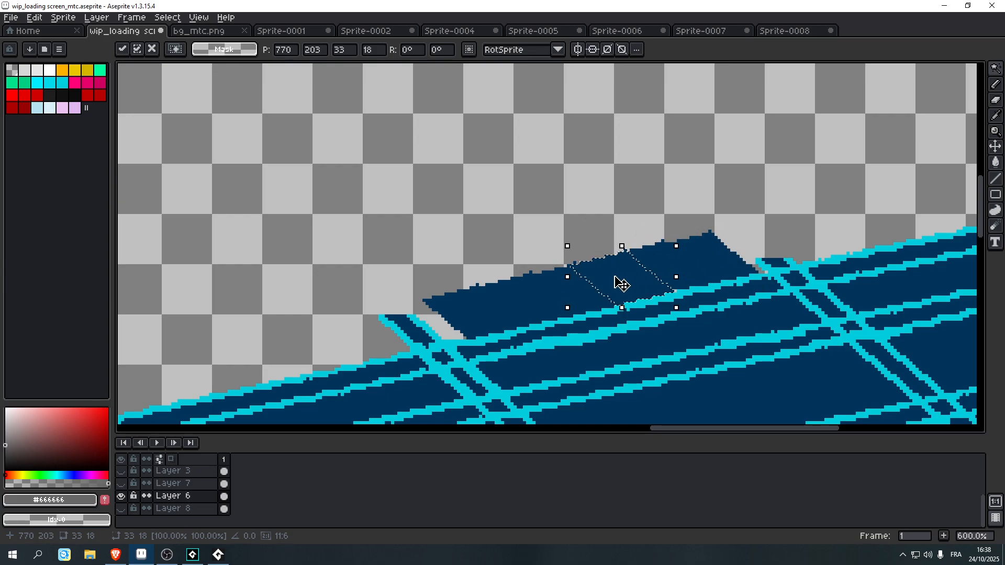
- Close the tile row with a copy at about X 797, Y 197 and paste more copies overlapping its upper edge
scroll(619, 283, down, 3)
scroll(660, 303, up, 3)
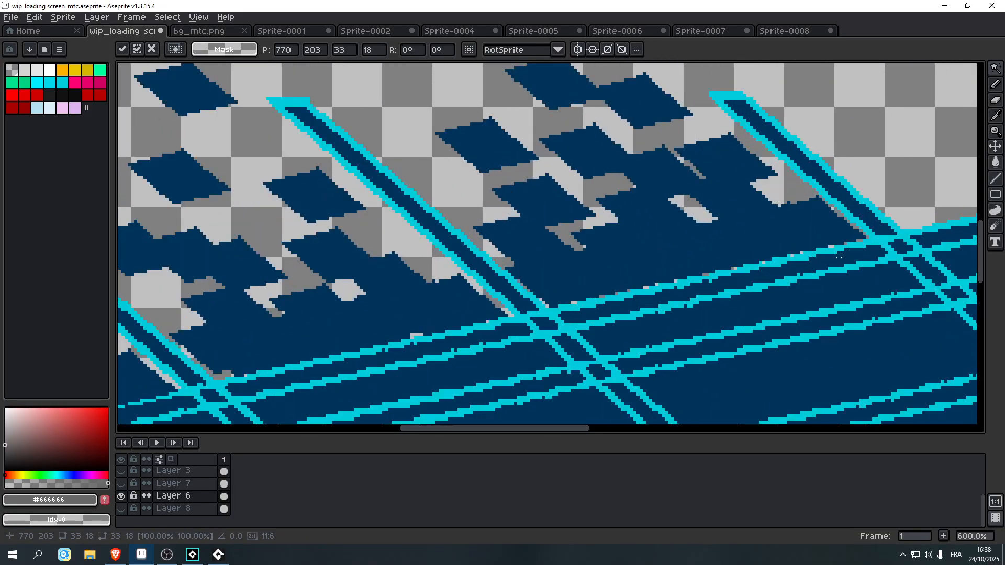
scroll(827, 259, down, 3)
scroll(823, 188, up, 2)
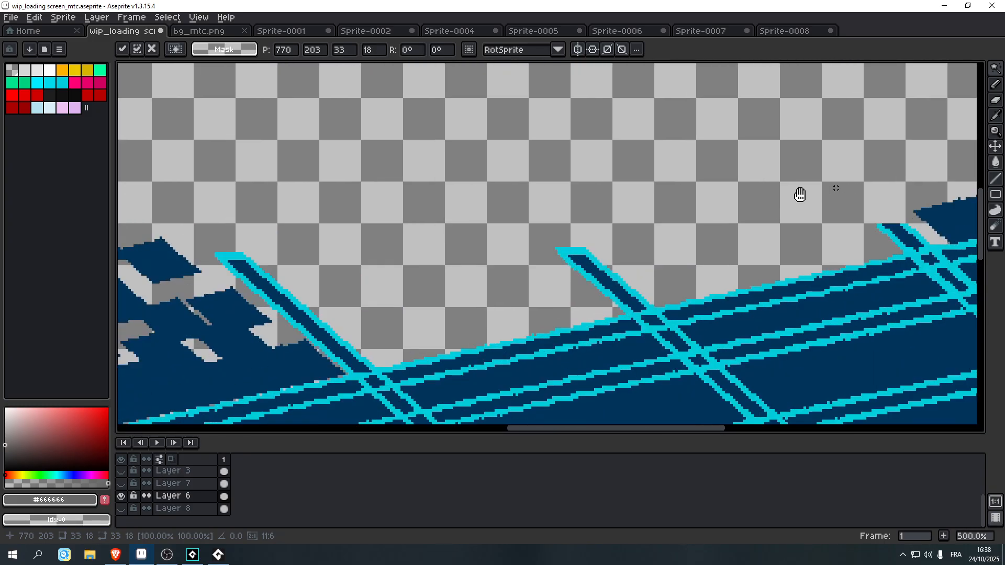
drag(822, 189, 391, 295)
key(ctrl+z)
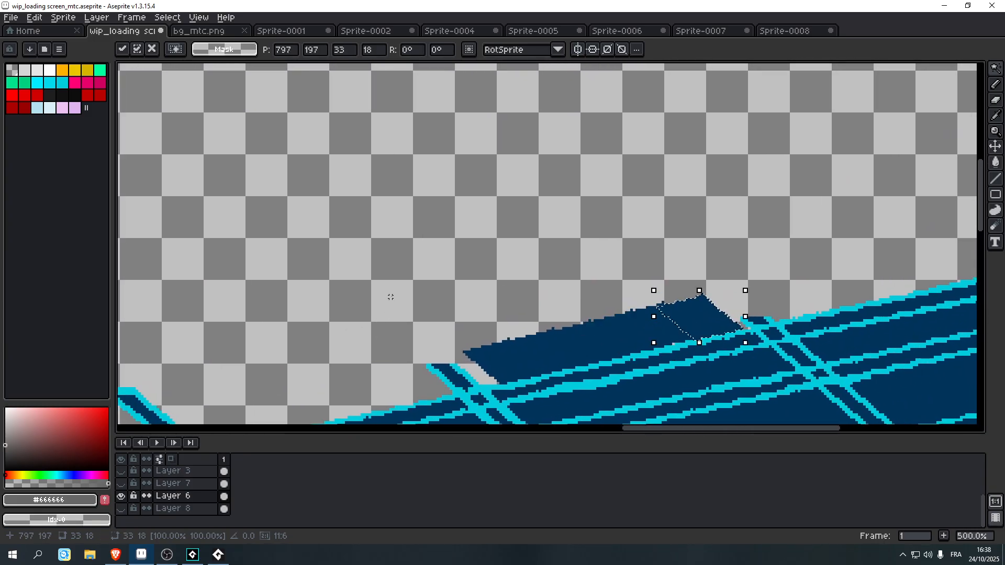
mouse_move(631, 313)
mouse_down()
mouse_move(655, 314)
mouse_move(626, 302)
mouse_up()
drag(698, 330, 537, 355)
- Paste further tile copies above the row, including detached ones at about X 701, Y 194 and X 732, Y 157
key(ctrl+z)
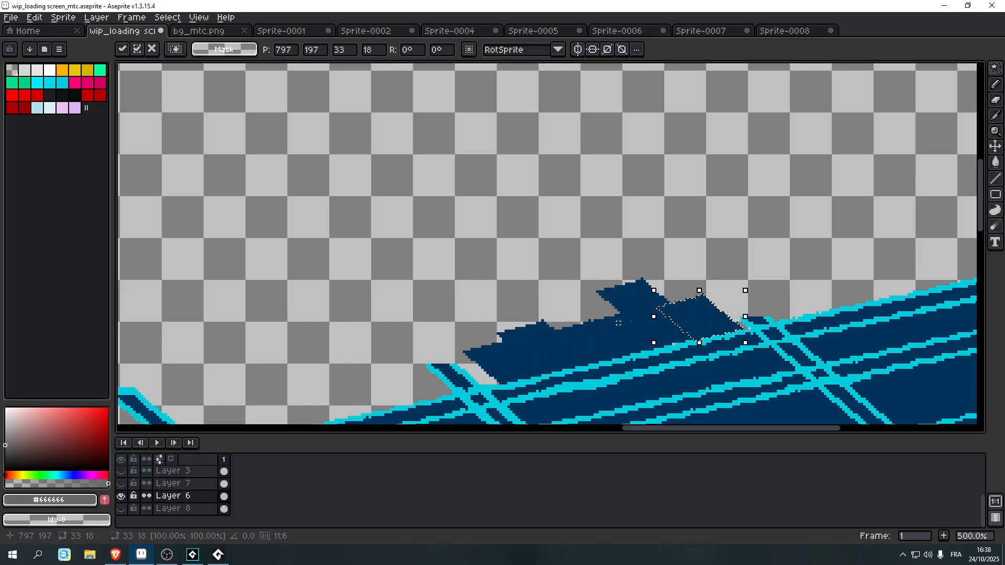
drag(691, 326, 516, 314)
key(ctrl+z)
drag(707, 327, 659, 283)
key(ctrl+z)
drag(700, 320, 444, 309)
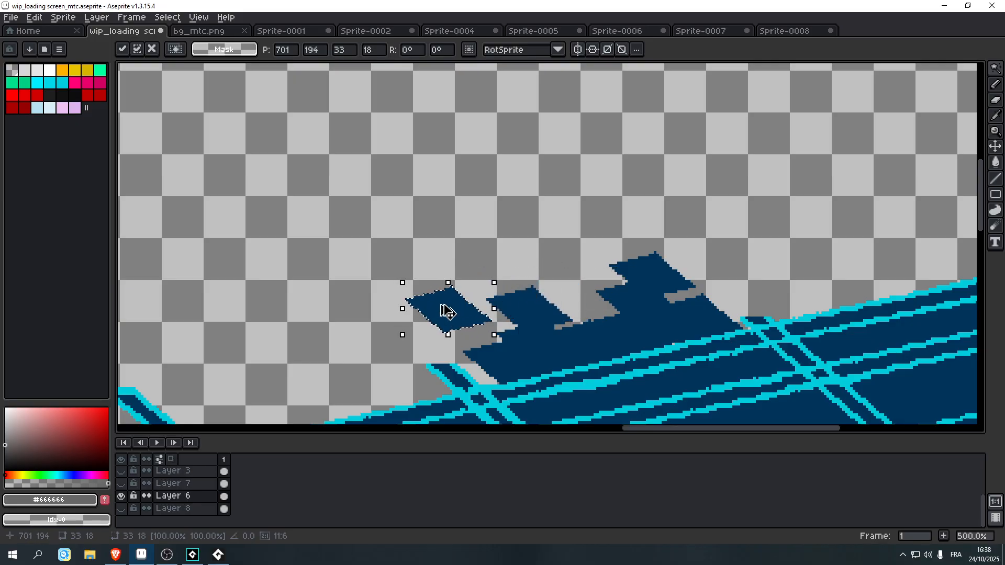
key(ctrl+z)
drag(698, 323, 529, 218)
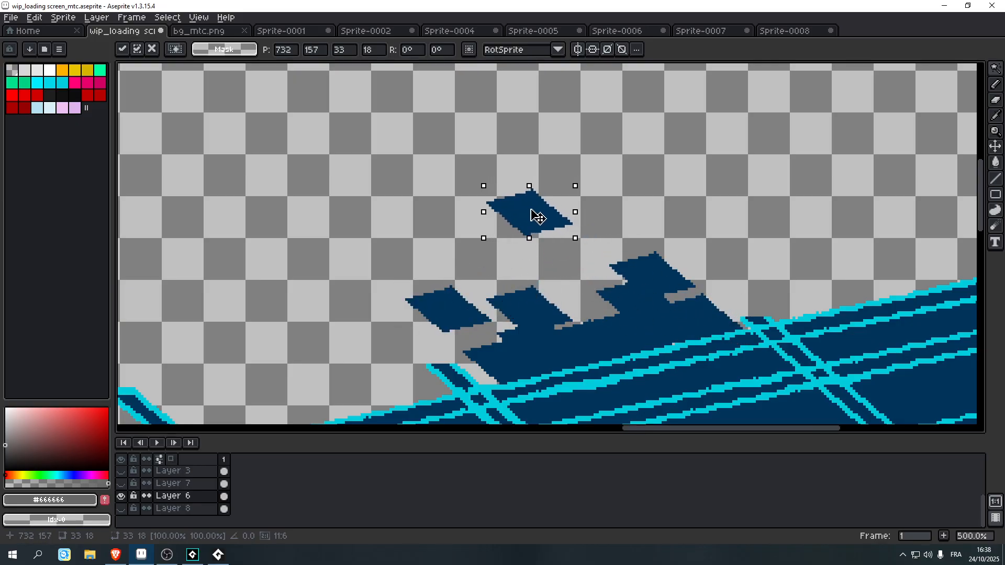
scroll(566, 236, down, 6)
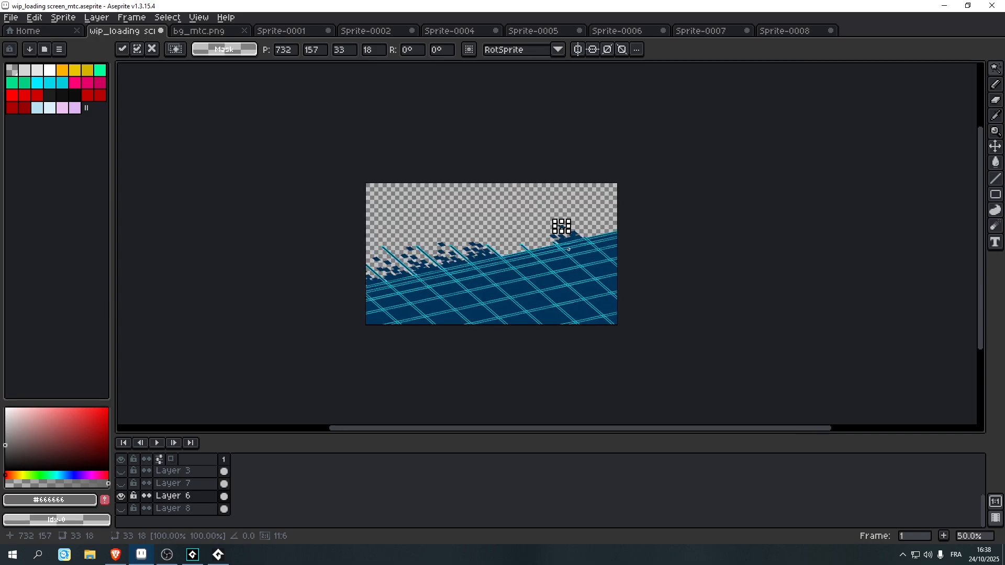
key(Return)
- Paste a tile copy on the grid's upper edge past the last diagonal line, at about X 861, Y 181
scroll(523, 262, up, 5)
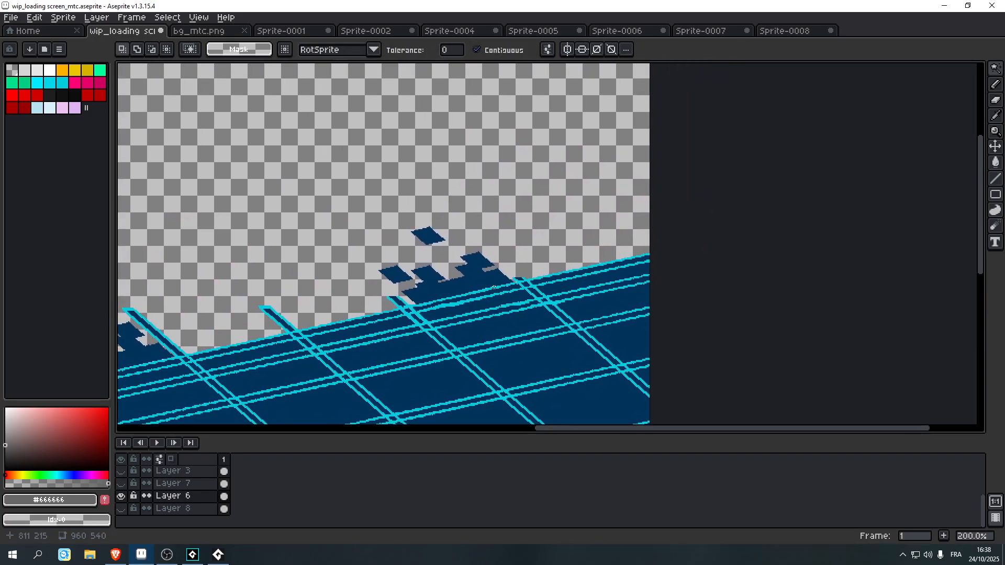
click(503, 275)
drag(580, 210, 434, 278)
drag(358, 348, 497, 311)
scroll(466, 316, up, 3)
scroll(498, 312, down, 3)
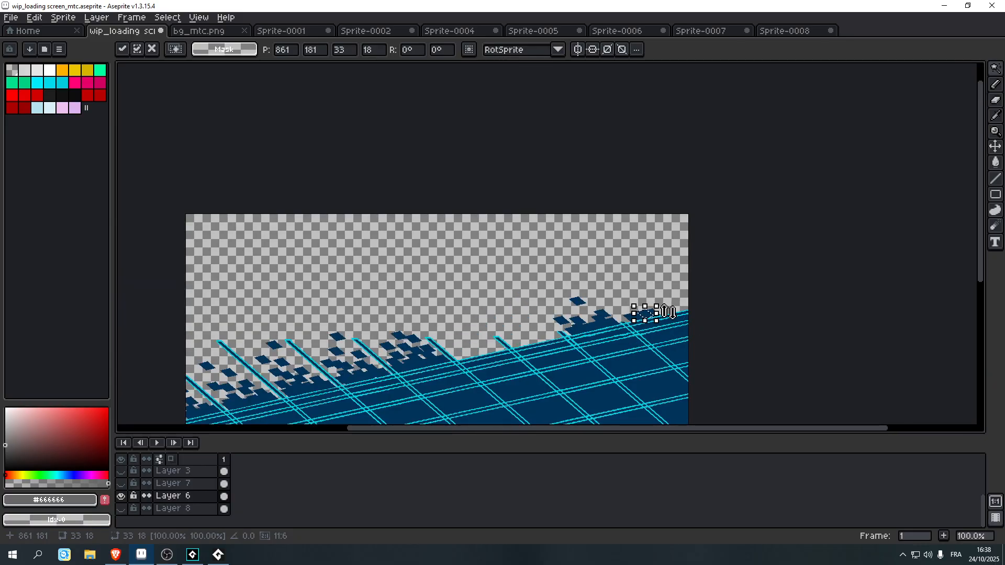
- Shift the tile down the slope and extend the new row with a copy at about X 890, Y 175
scroll(672, 301, up, 3)
key(shift+Left)
key(shift+Left)
key(shift+Left)
key(shift+Left)
key(shift+Down)
drag(376, 388, 537, 347)
scroll(547, 343, up, 2)
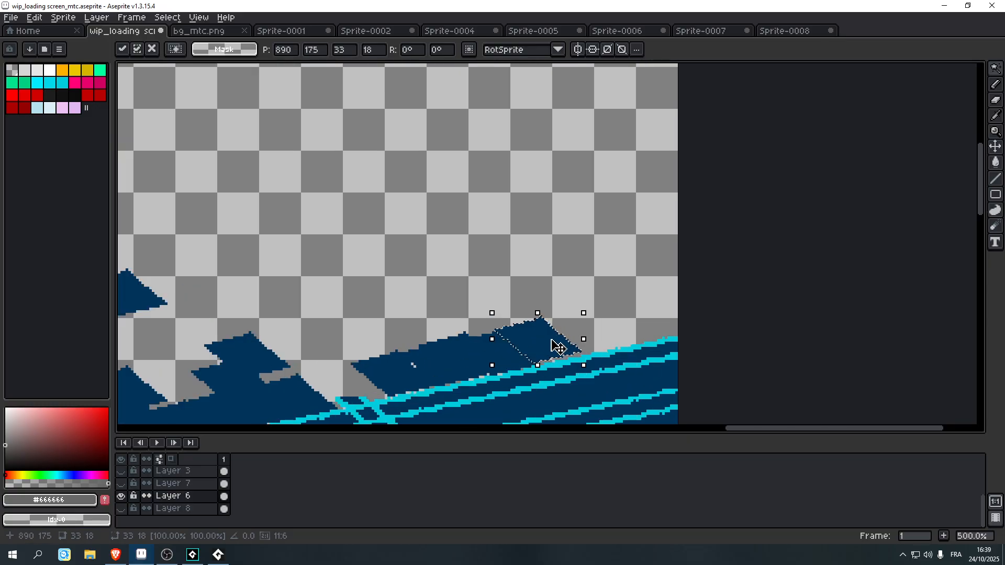
- Check the running game and build up the new row with three tile copies, the first at about X 840, Y 181
click(215, 559)
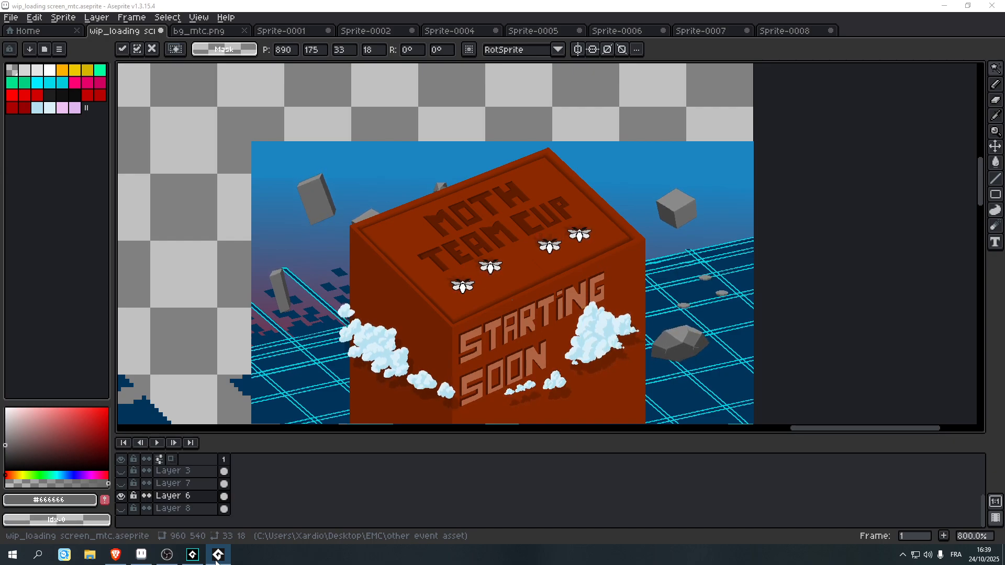
click(821, 281)
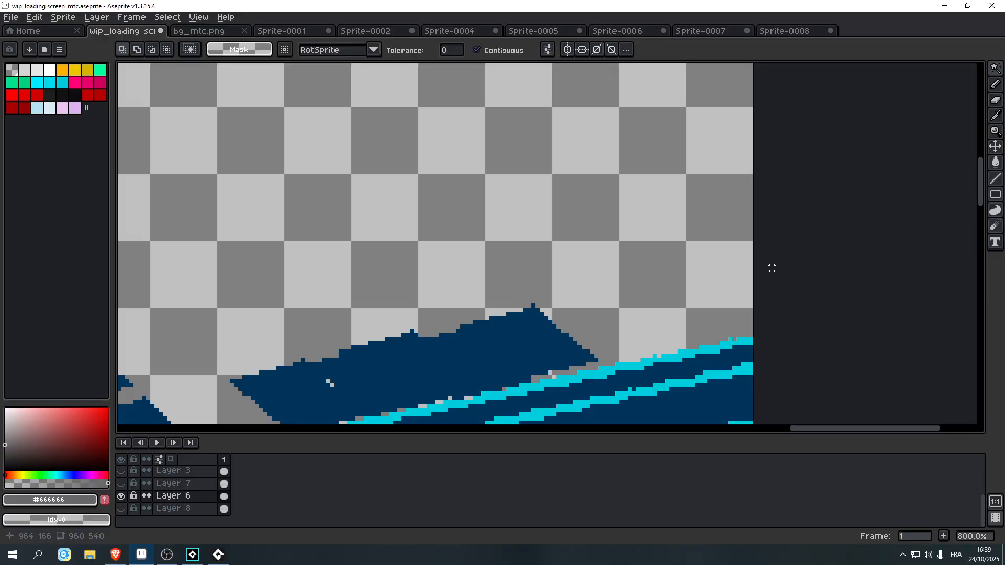
key(ctrl+v)
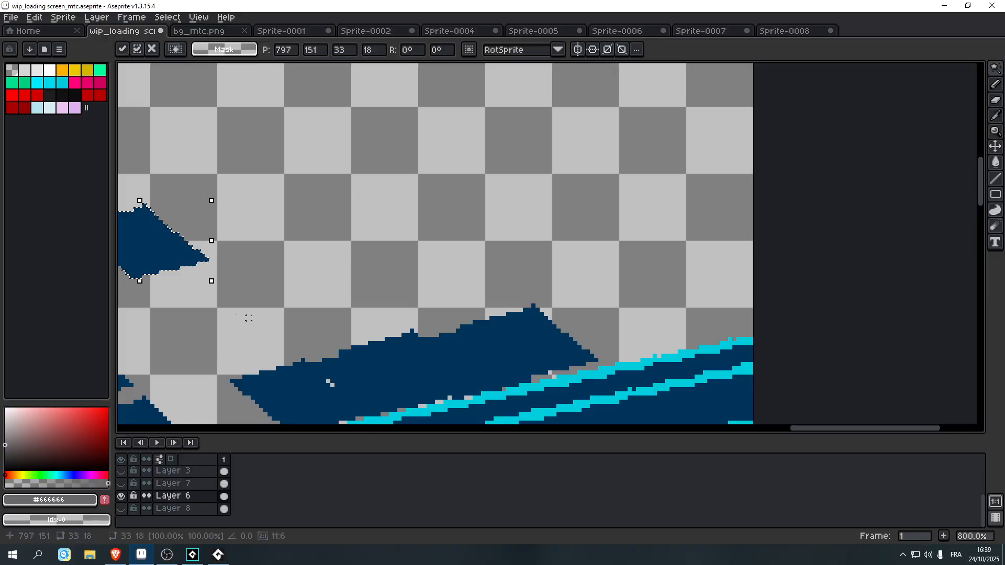
drag(119, 245, 318, 372)
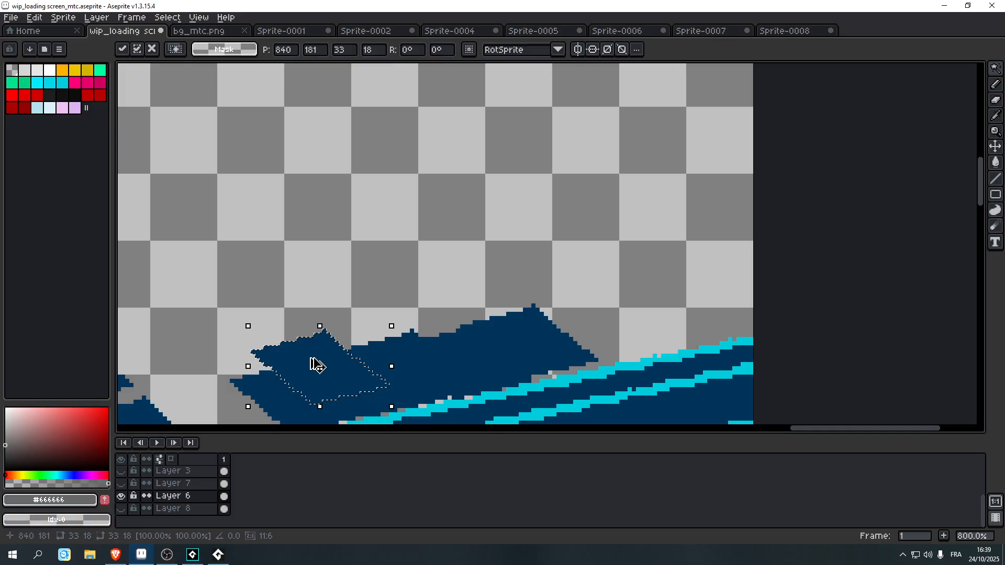
key(ctrl+v)
drag(157, 229, 552, 329)
key(ctrl+v)
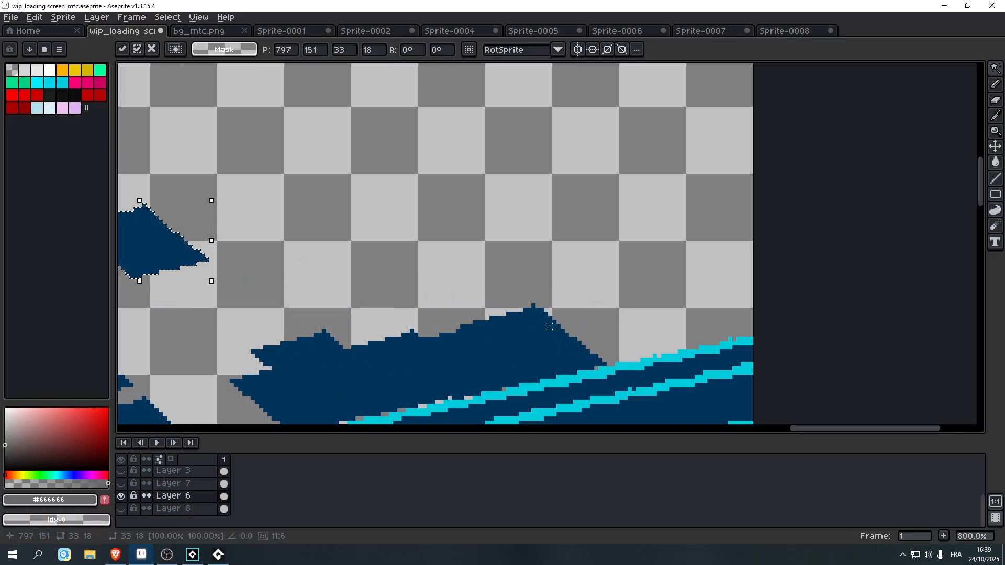
drag(173, 247, 582, 323)
- Paste two tile copies above the new row, the second floating higher and further right than the first
key(ctrl+v)
drag(154, 253, 337, 305)
key(ctrl+v)
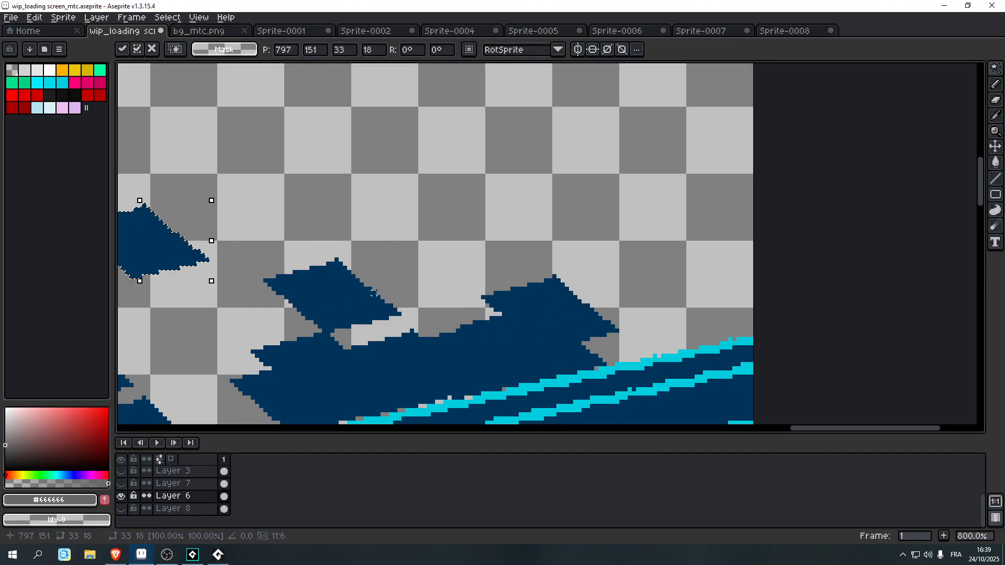
drag(150, 248, 427, 215)
- Extend the row to the canvas's right edge with tiles at about X 906, Y 173 and X 925, Y 169, plus one overlapping copy
key(ctrl+v)
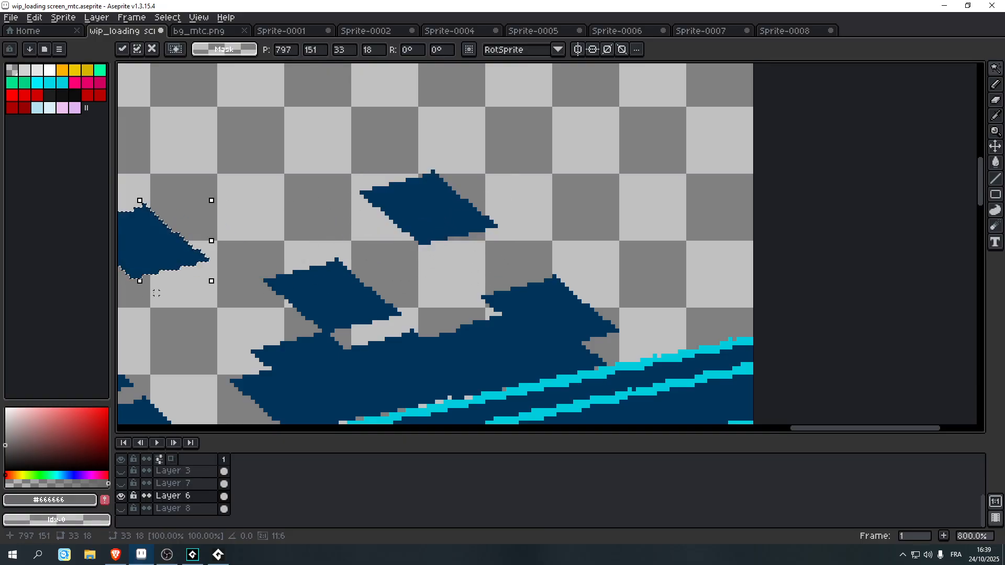
drag(148, 262, 599, 349)
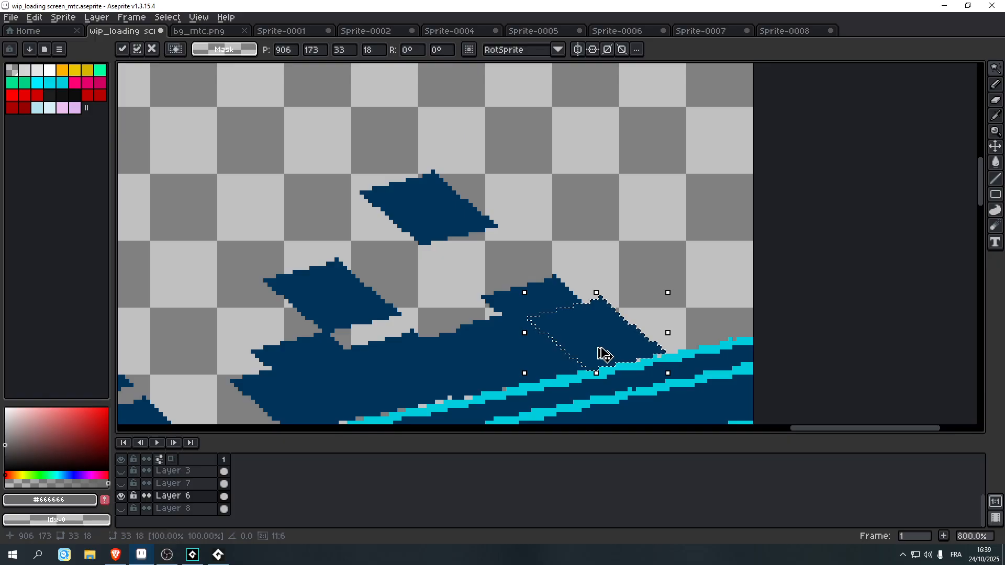
key(ctrl+v)
drag(154, 215, 680, 336)
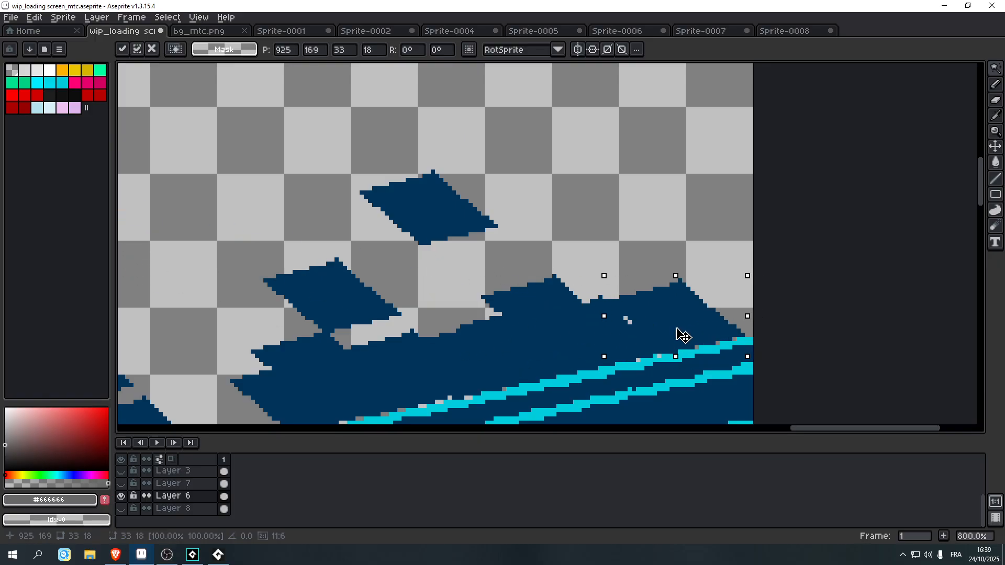
key(ctrl+v)
drag(161, 269, 660, 315)
- Paste a floating tile above the row near the canvas's right edge and another at about X 815, Y 136
key(ctrl+v)
drag(146, 243, 635, 229)
drag(627, 226, 225, 190)
scroll(225, 190, down, 7)
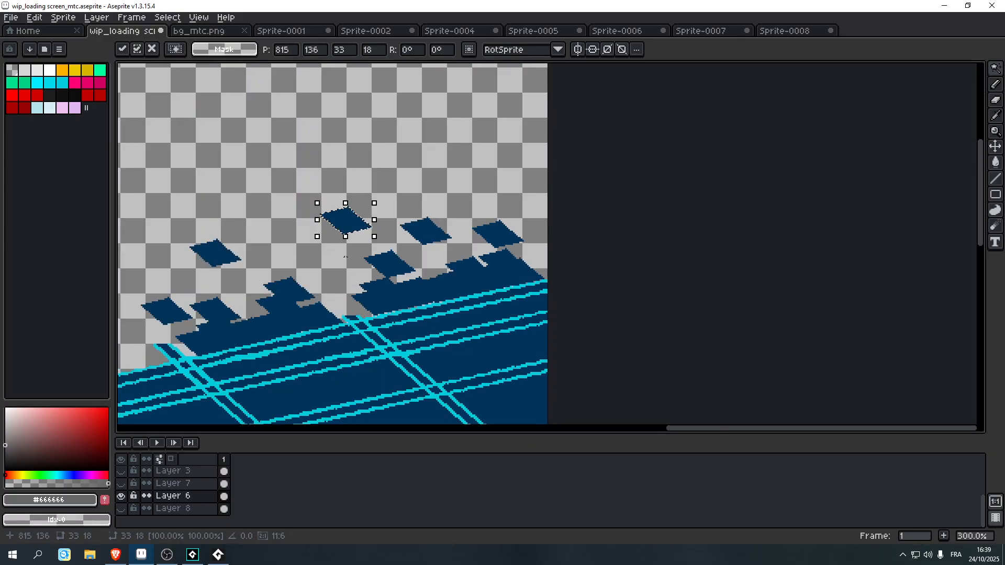
click(490, 274)
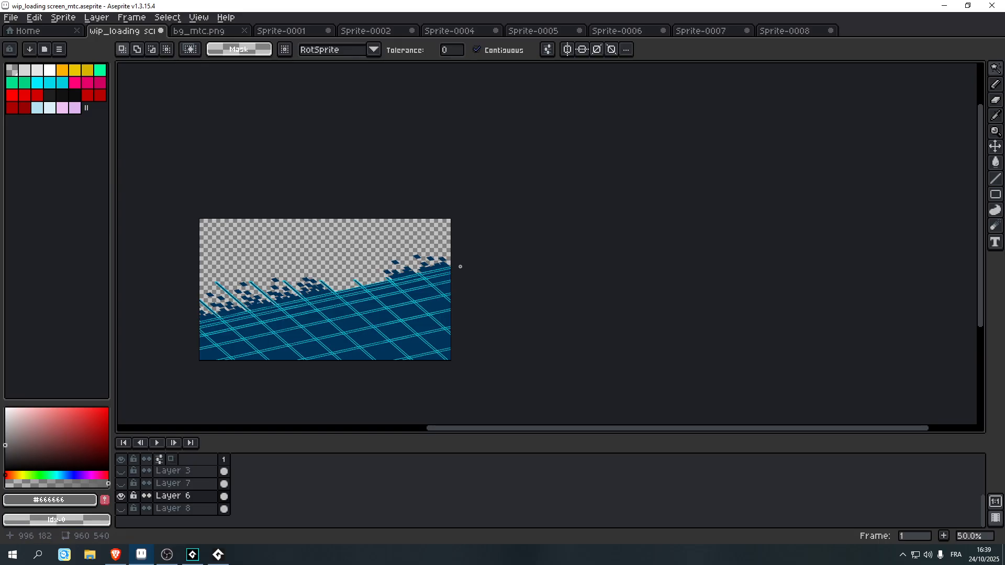
key(m)
drag(165, 204, 606, 381)
key(ctrl+v)
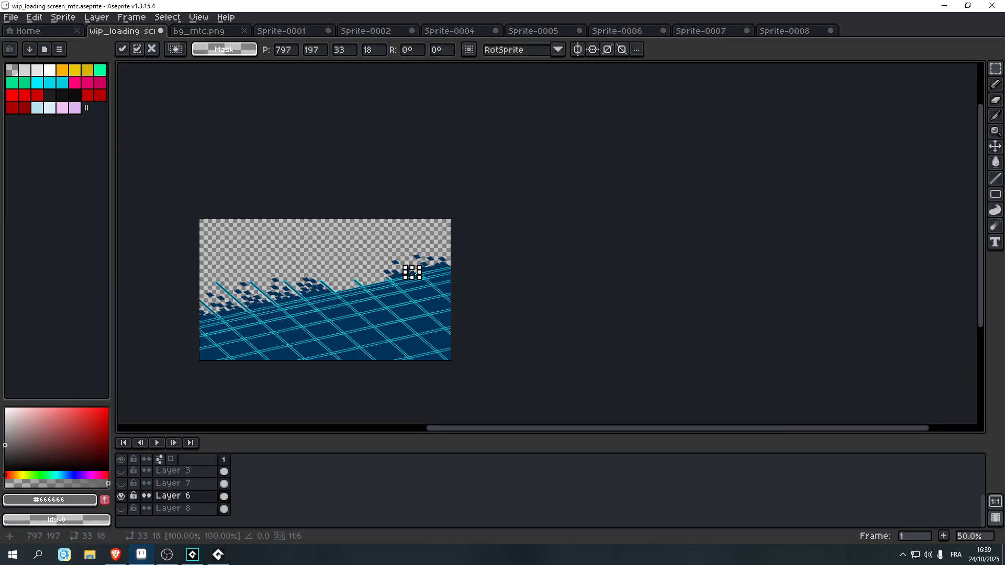
click(44, 32)
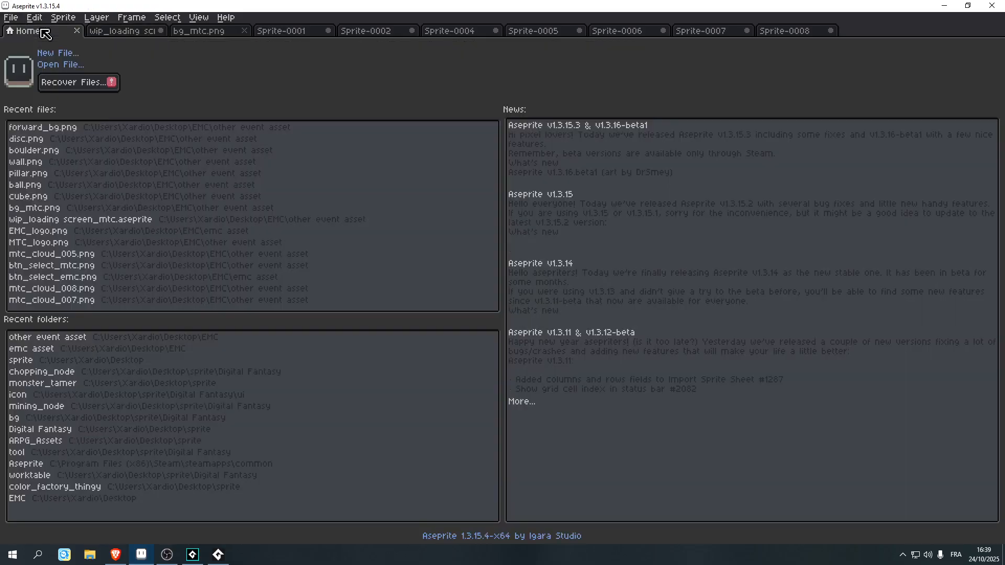
click(58, 54)
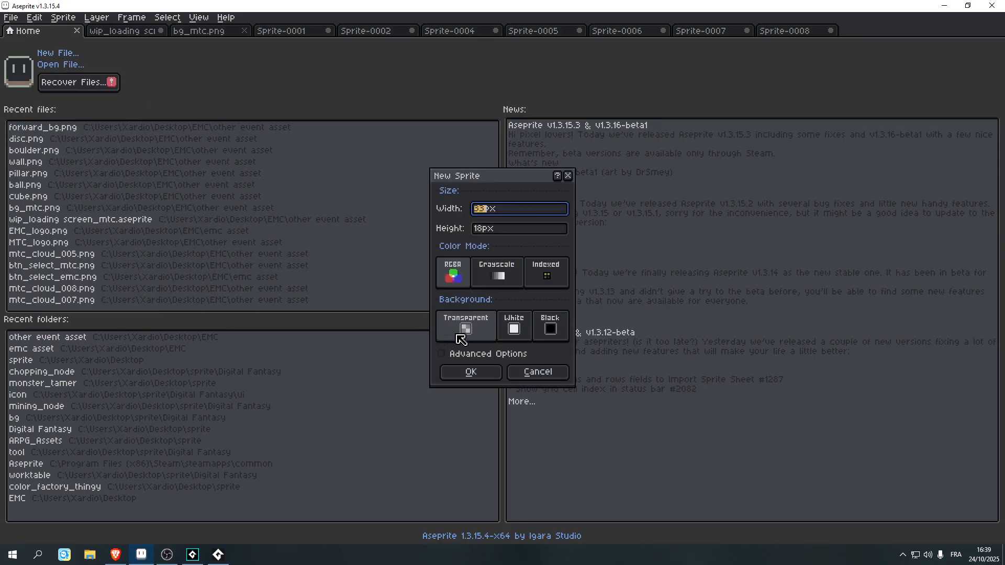
click(537, 372)
click(119, 32)
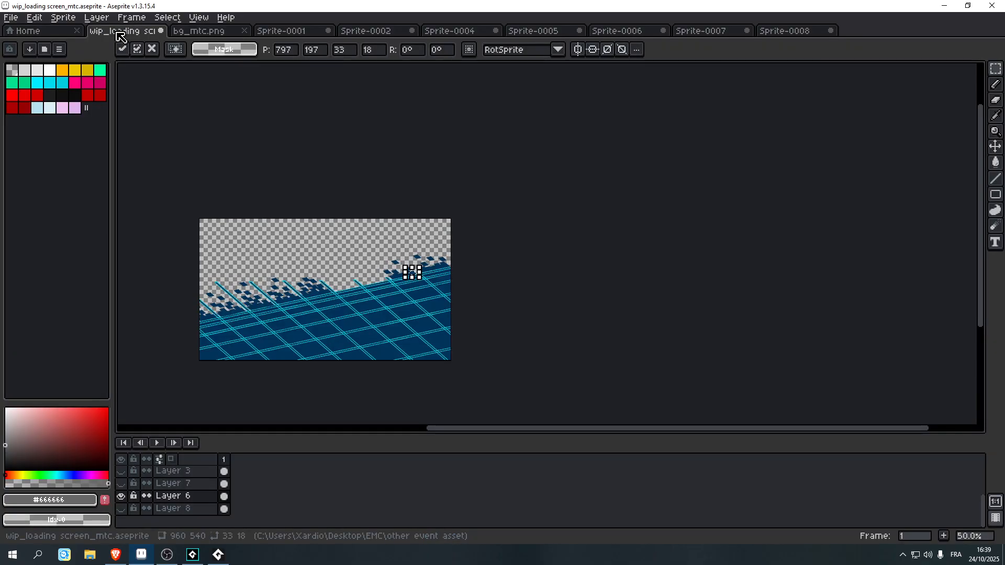
click(122, 49)
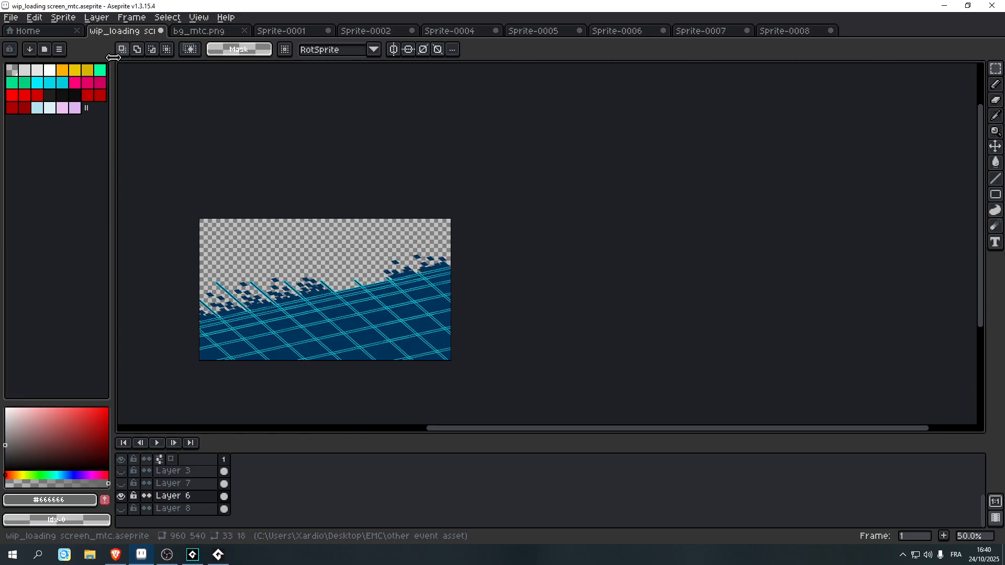
- Copy the entire foreground grid layer and paste it into a new 960 × 540 px RGBA sprite with a transparent background
drag(200, 218, 459, 342)
click(287, 265)
key(ctrl+a)
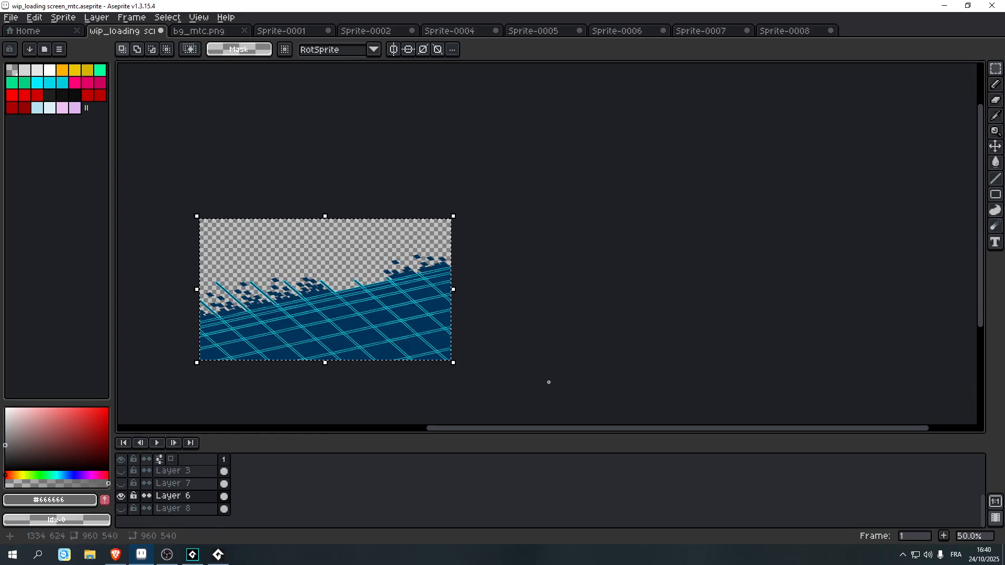
click(27, 31)
click(60, 58)
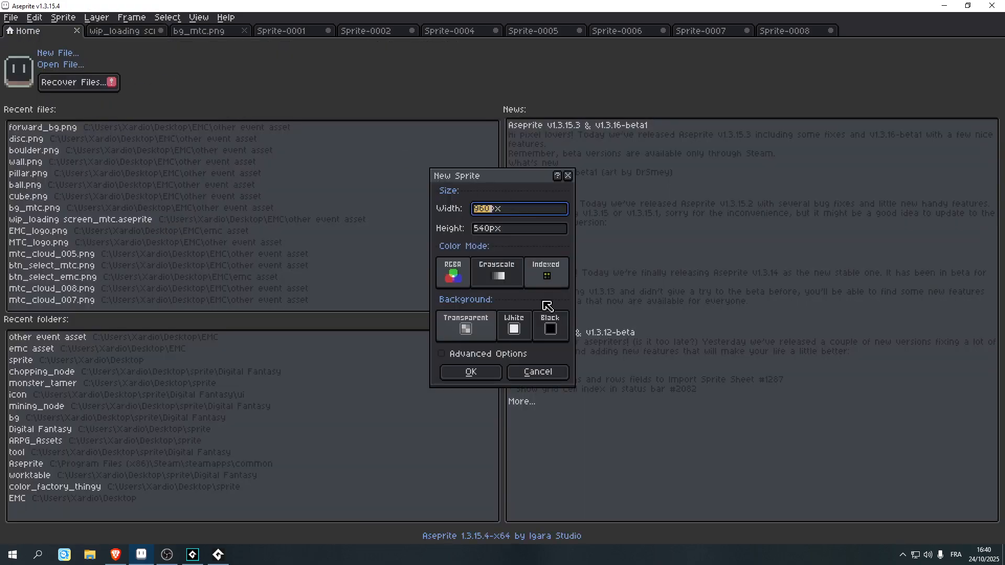
click(478, 375)
key(ctrl+v)
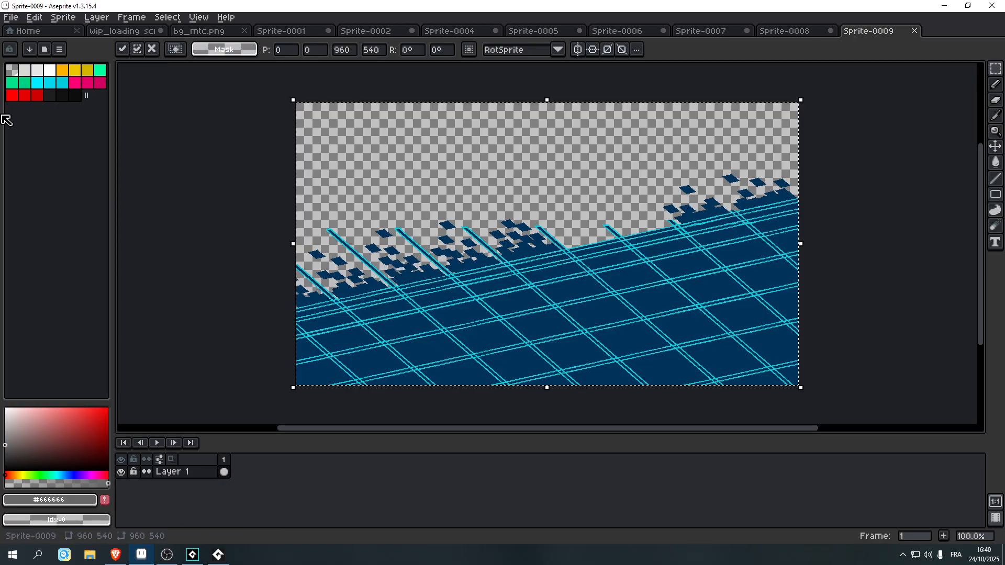
- Export the new sprite as forward_bg.png in the other event asset folder, replacing the existing file
click(11, 17)
mouse_move(73, 123)
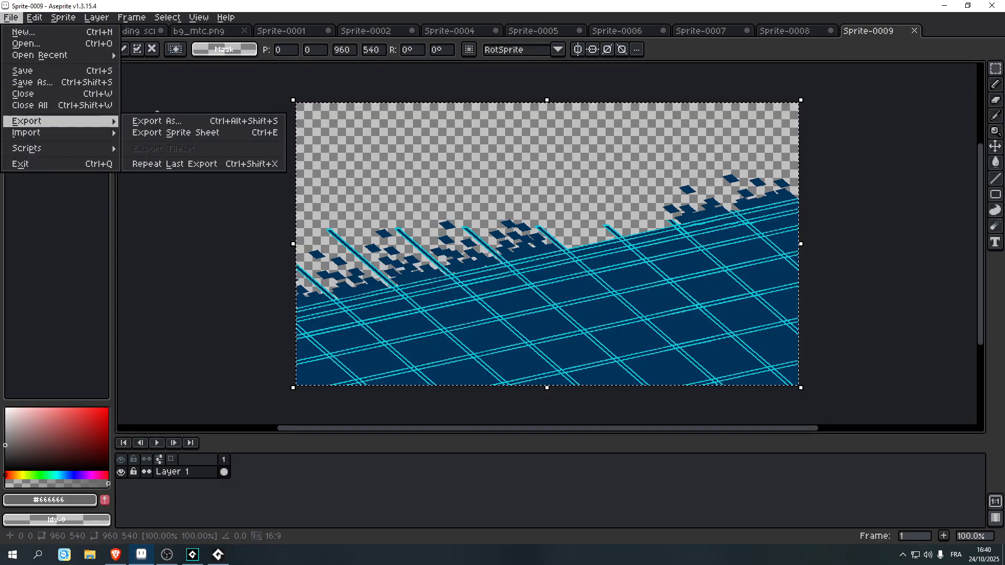
click(158, 123)
click(237, 36)
click(278, 64)
click(135, 119)
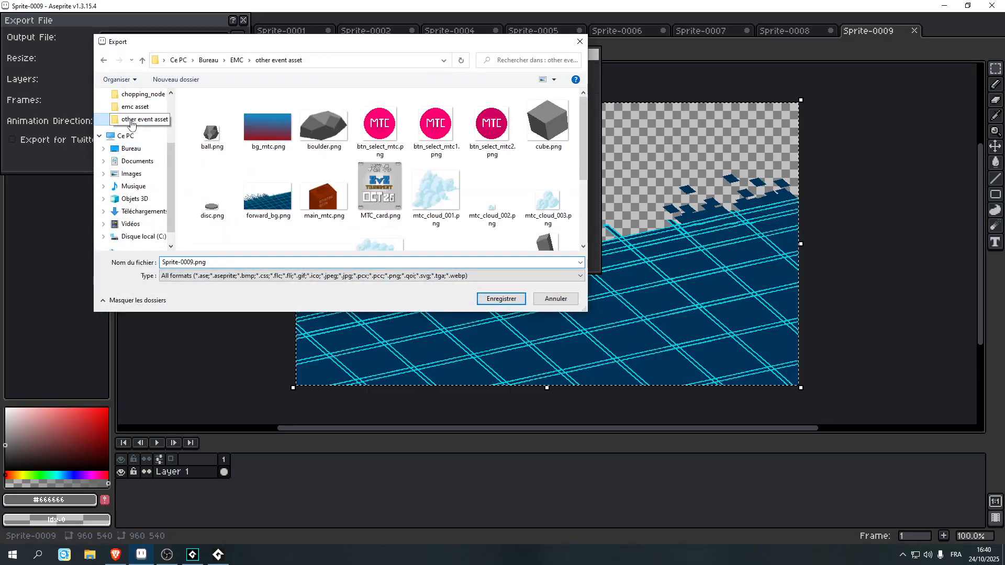
click(256, 193)
click(486, 302)
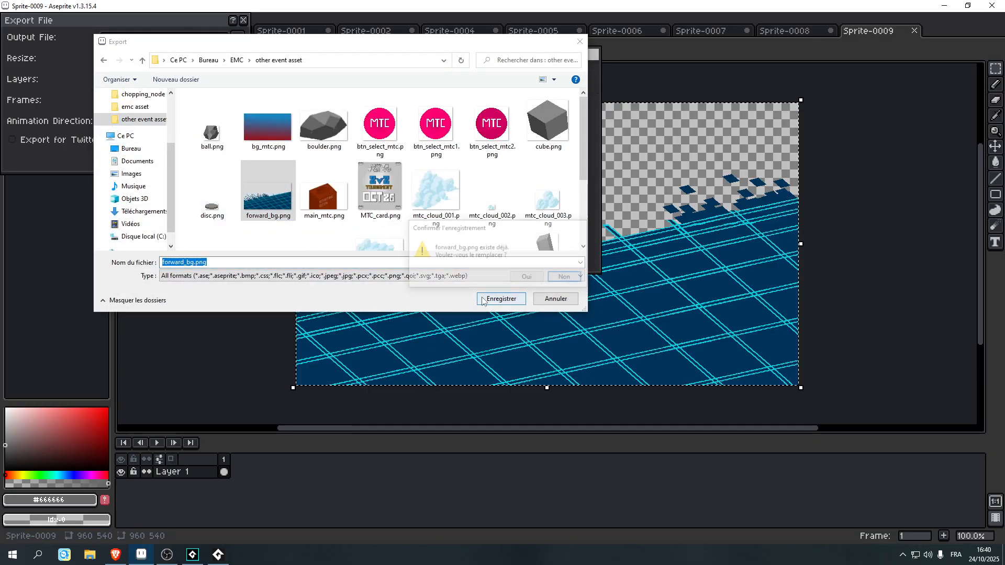
click(528, 280)
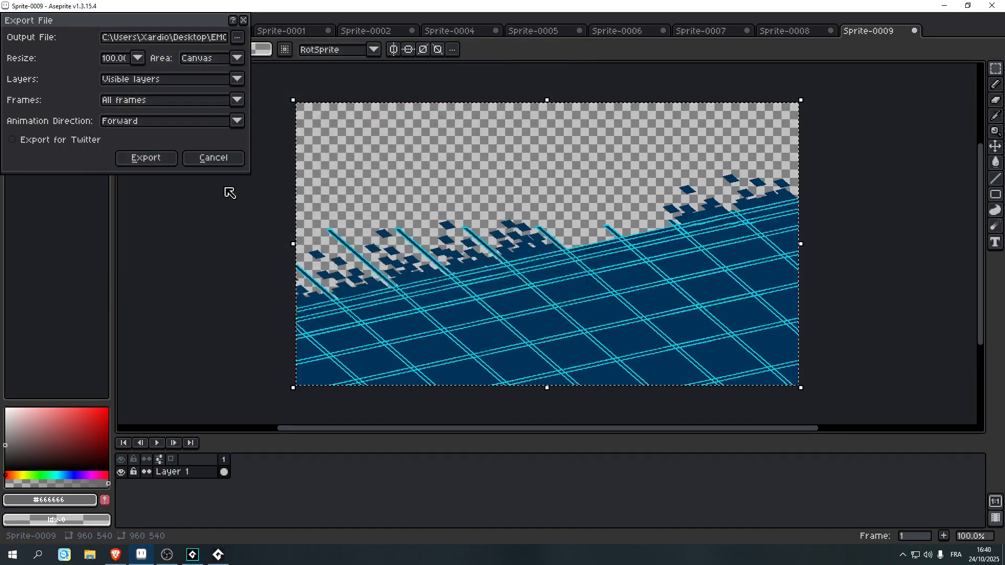
click(145, 158)
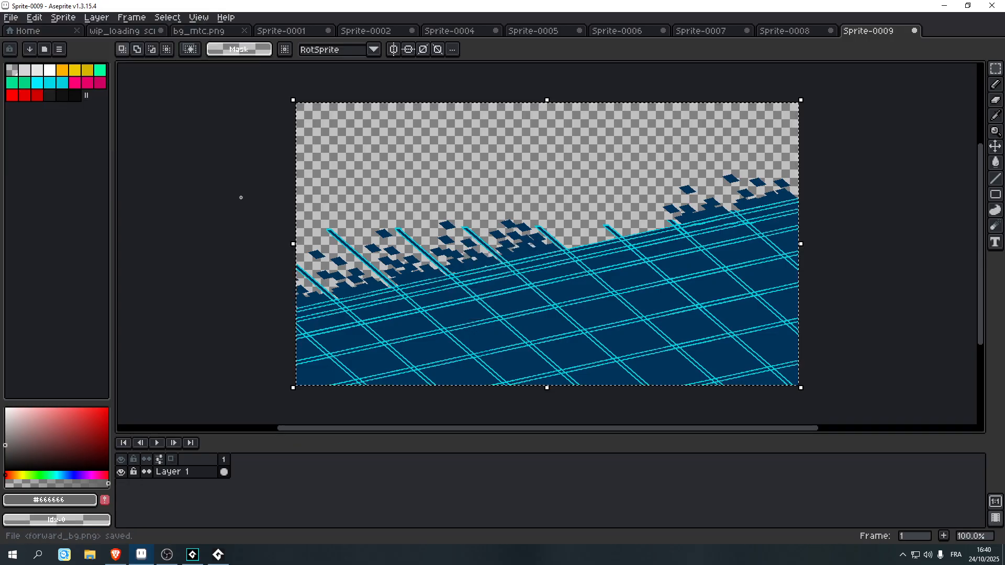
- In GameMaker, reimport forward_bg.png into the s_forward_bg sprite and run the game to check the foreground
click(220, 554)
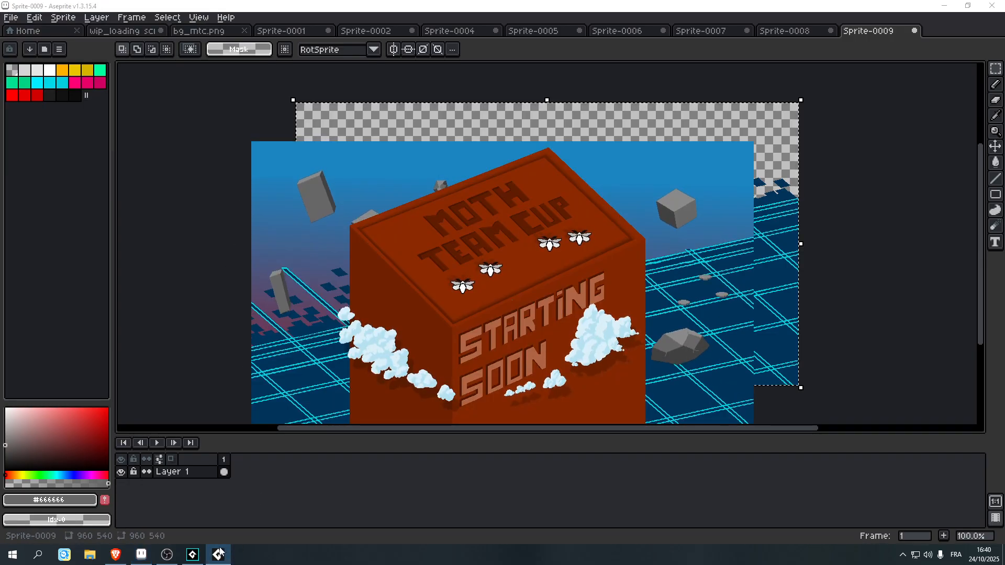
click(193, 554)
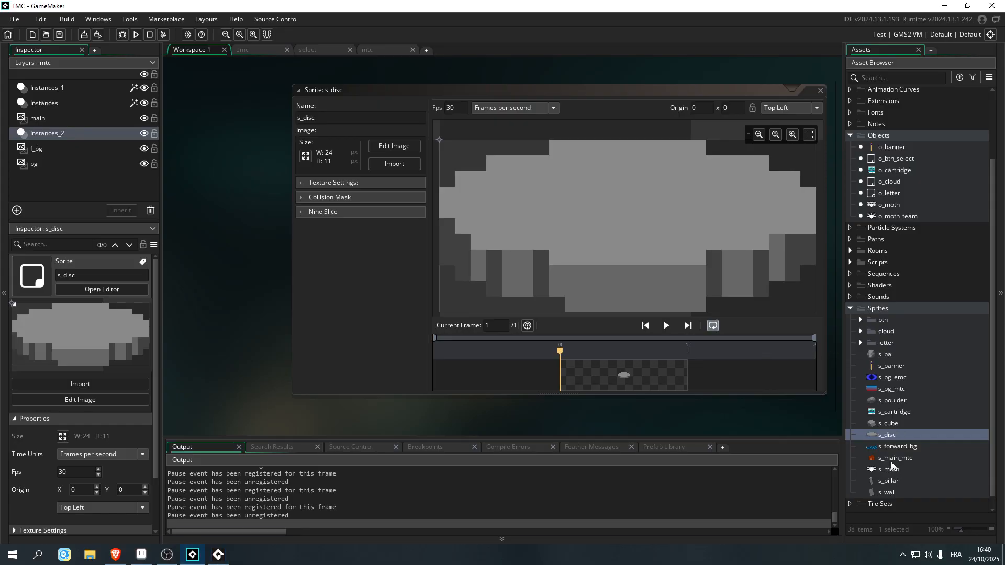
double_click(889, 448)
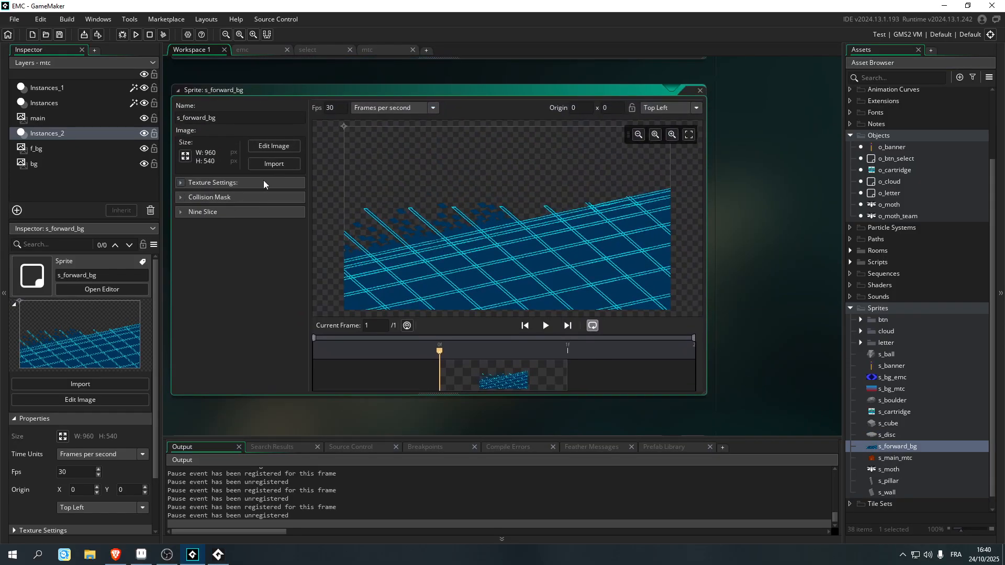
click(274, 164)
click(433, 250)
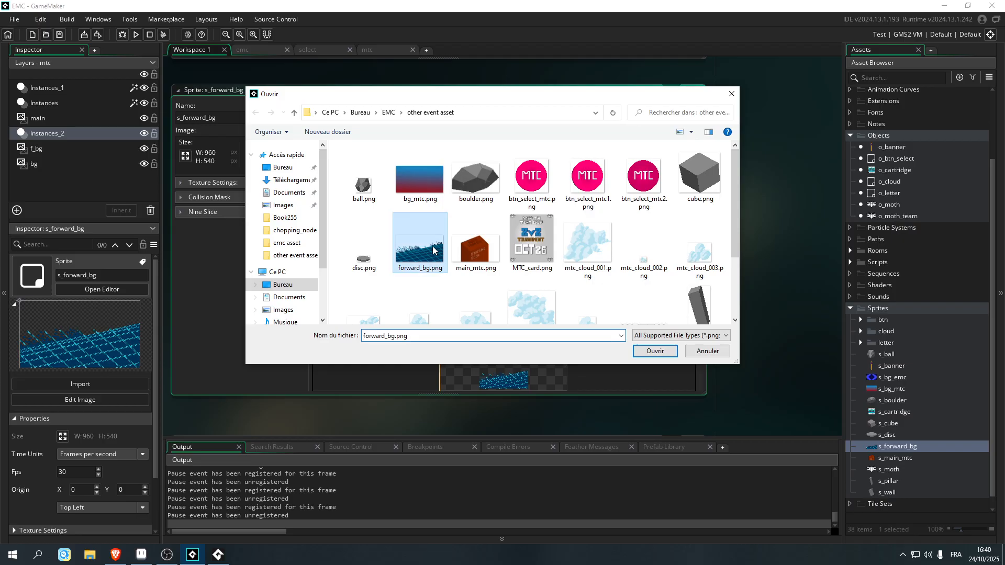
click(655, 351)
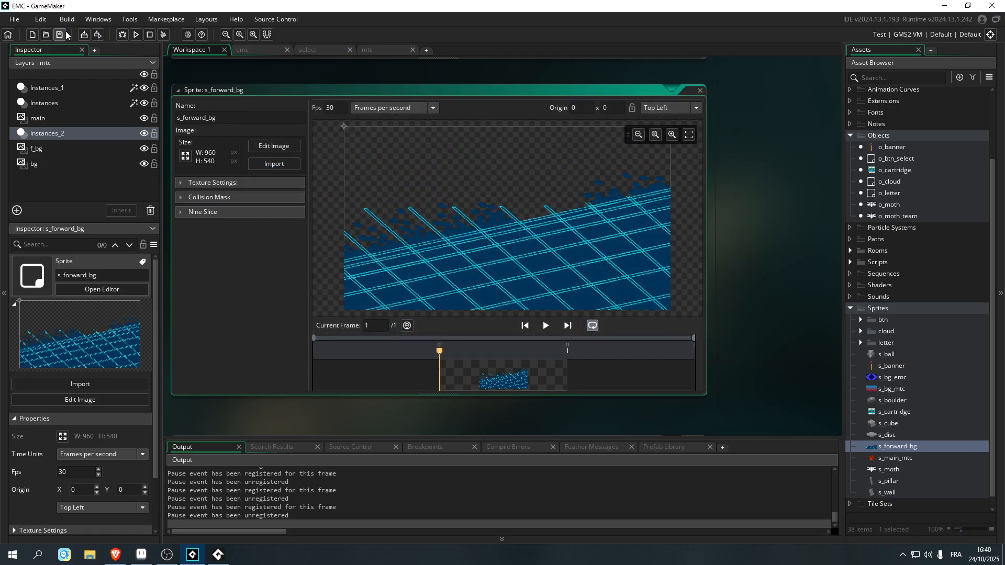
click(136, 36)
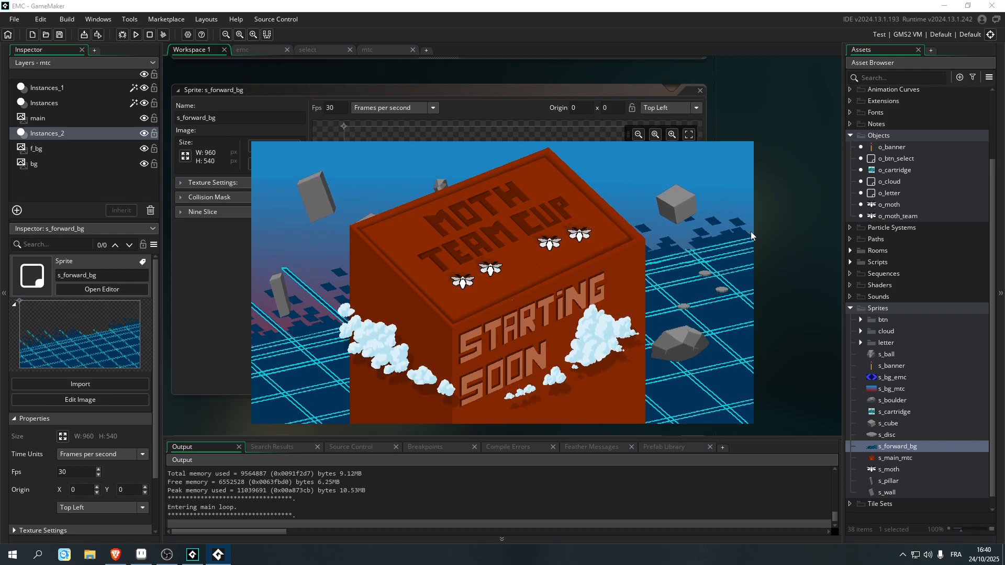
click(193, 553)
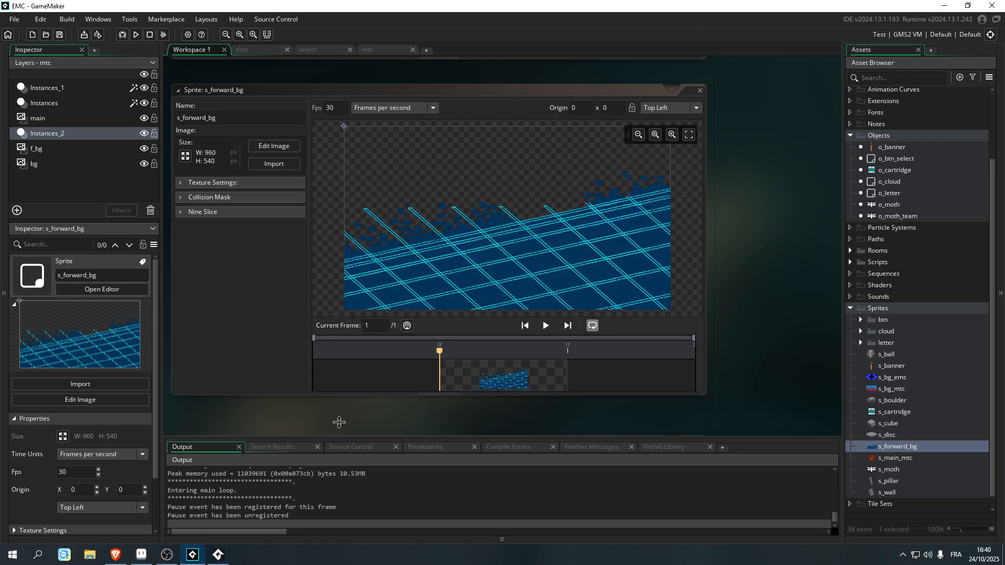
- Back in Aseprite, copy a floating tile to the grid row's end at the canvas's right edge, at X 939, Y 165
click(150, 552)
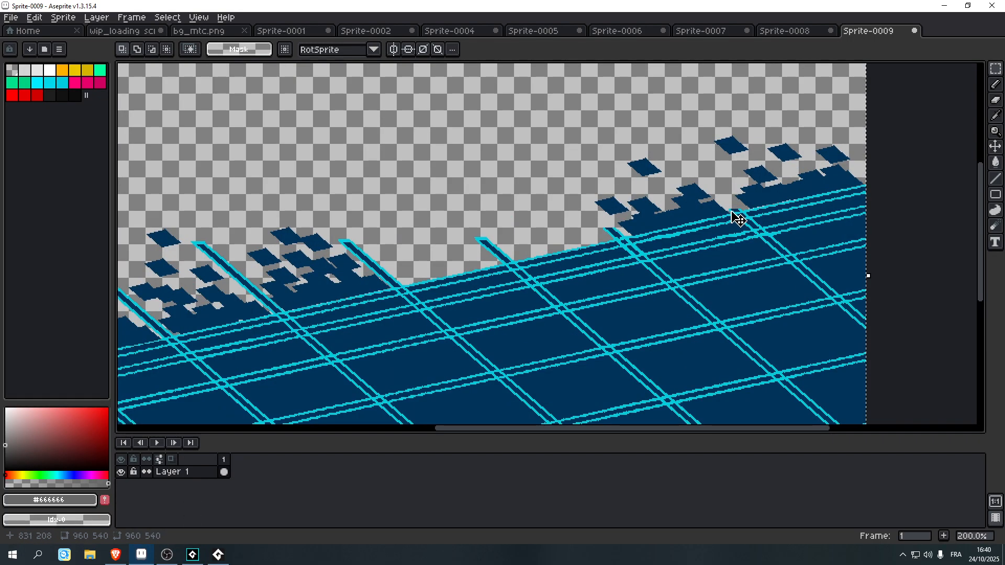
scroll(738, 219, down, 2)
drag(739, 218, 718, 264)
scroll(659, 229, up, 3)
scroll(574, 258, right, 2)
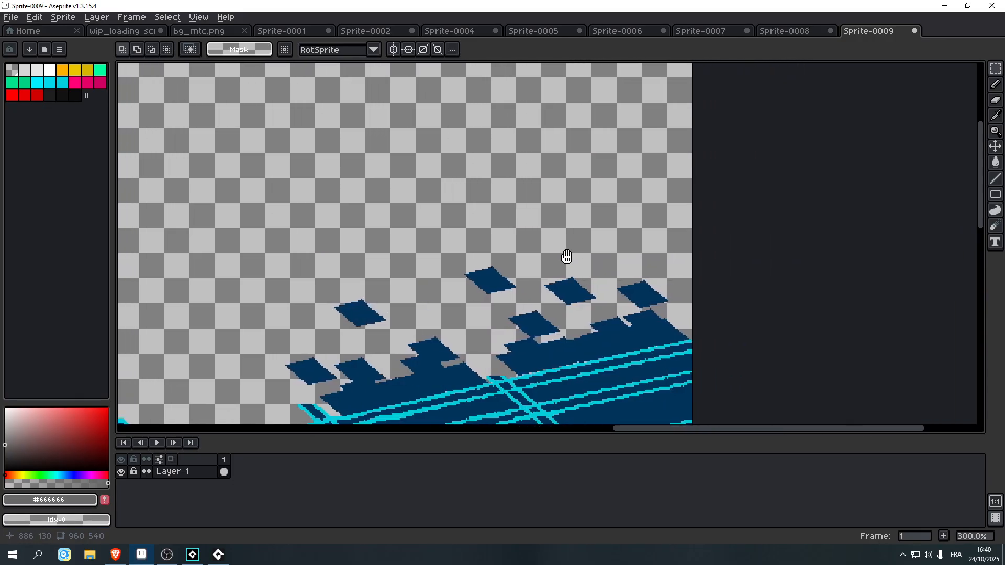
key(w)
click(477, 283)
drag(477, 282, 623, 304)
click(439, 262)
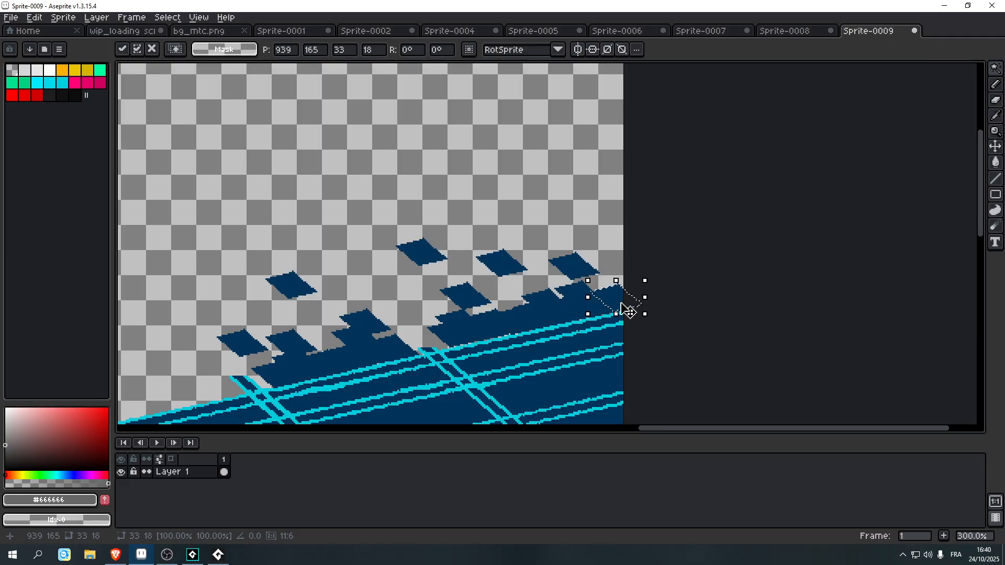
- Add three tile copies above the row's end: one cut off by the canvas edge, one at X 919, Y 138 and one at X 915, Y 108
key(ctrl+z)
drag(408, 257, 610, 268)
key(ctrl+z)
drag(425, 253, 593, 257)
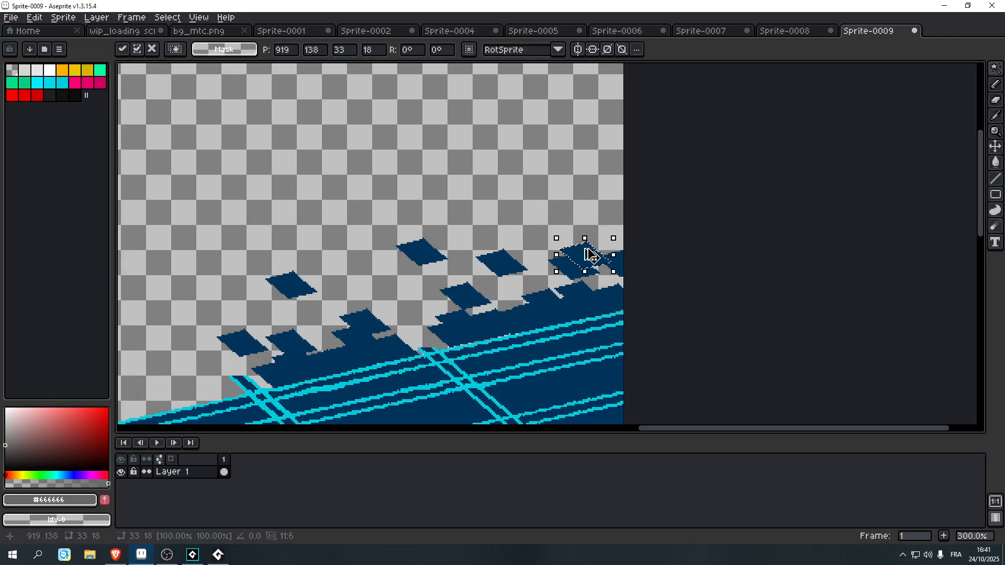
key(ctrl+z)
drag(425, 253, 583, 209)
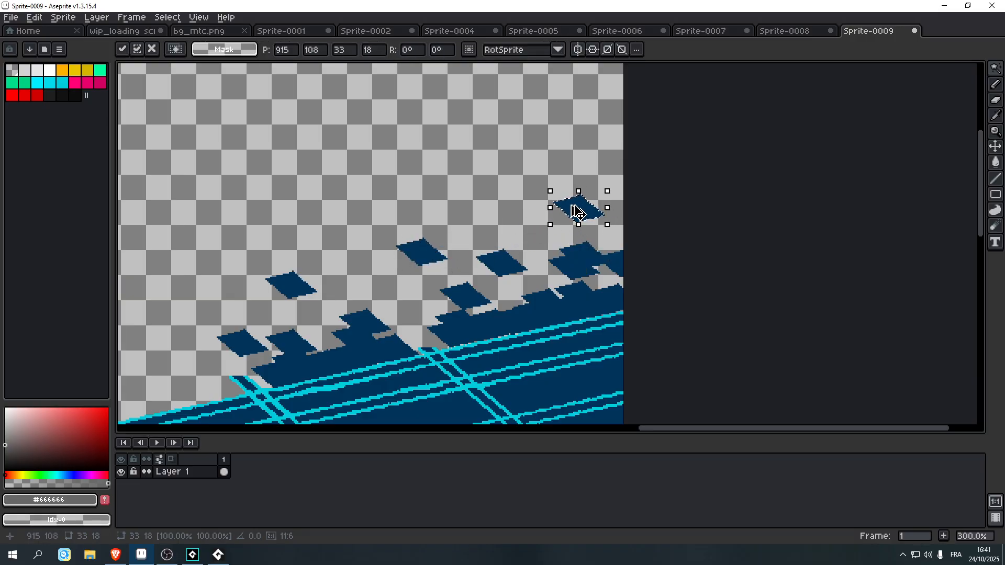
- Add two more floating tiles, one overlapping an existing tile and a higher one at X 861, Y 103
key(ctrl+d)
click(570, 206)
drag(574, 224, 498, 198)
key(ctrl+d)
click(576, 208)
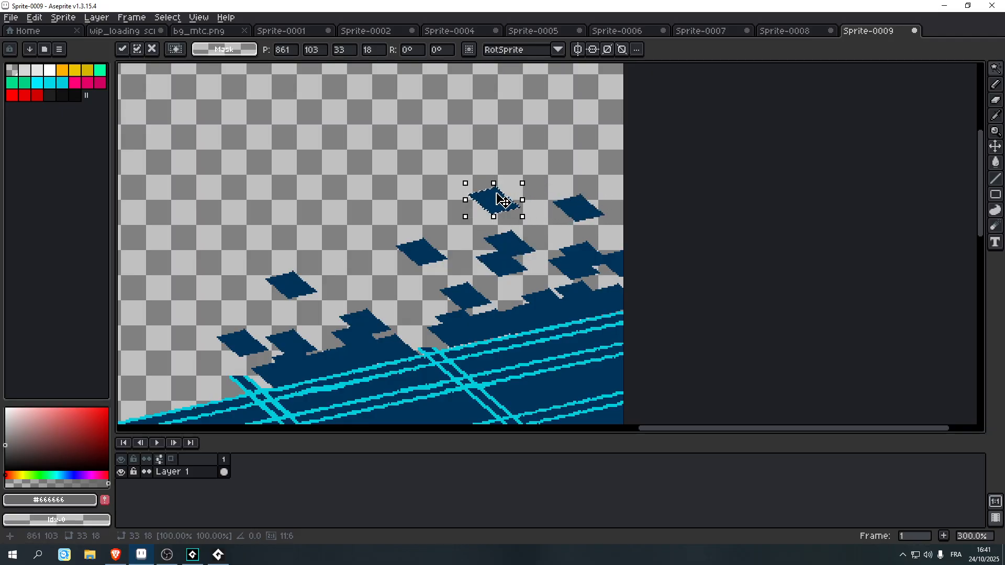
scroll(498, 197, down, 4)
key(Return)
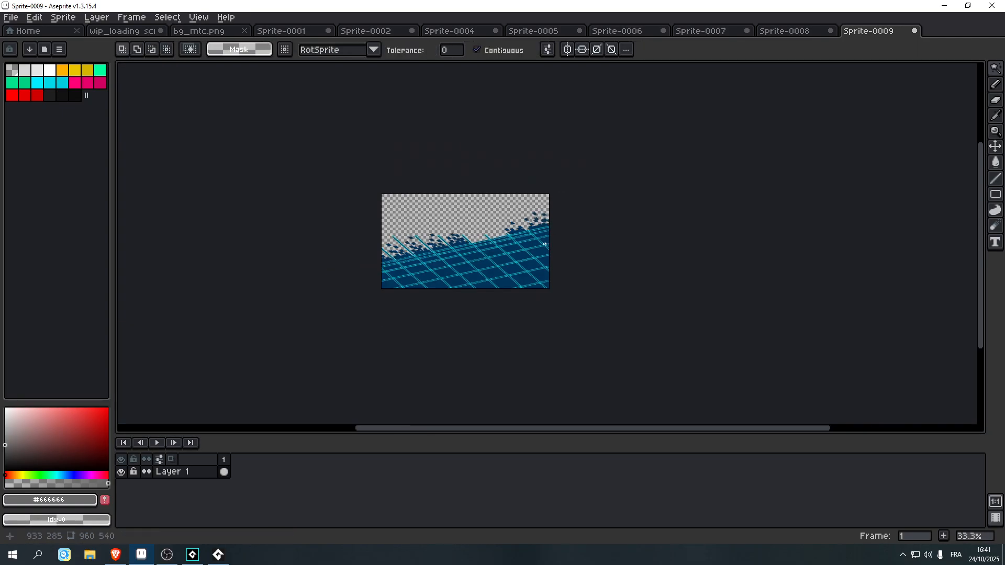
- Paste a tile into the gap above the row at X 868, Y 158 and another at the row's start at X 829, Y 189
scroll(554, 208, up, 5)
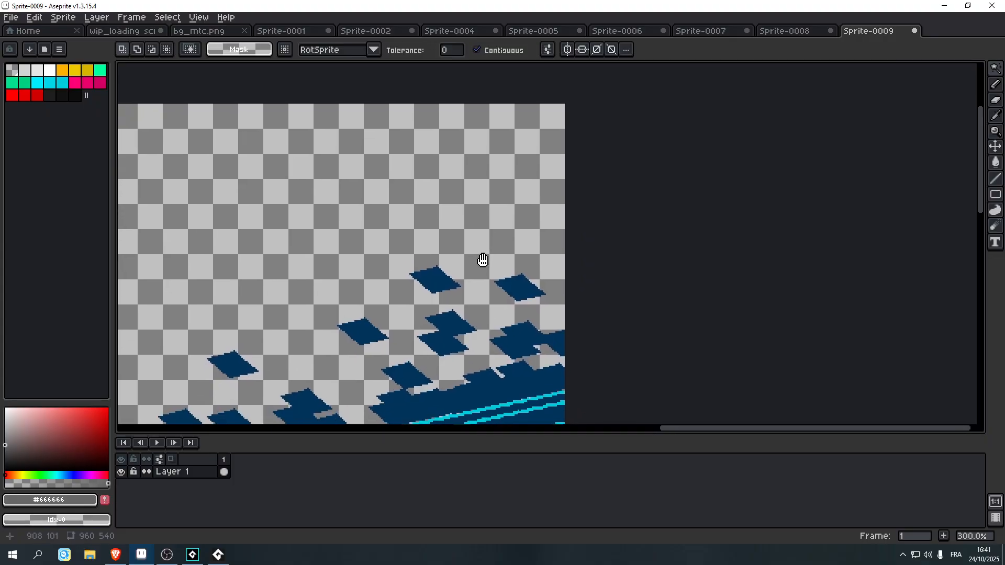
key(ctrl+v)
drag(529, 253, 454, 332)
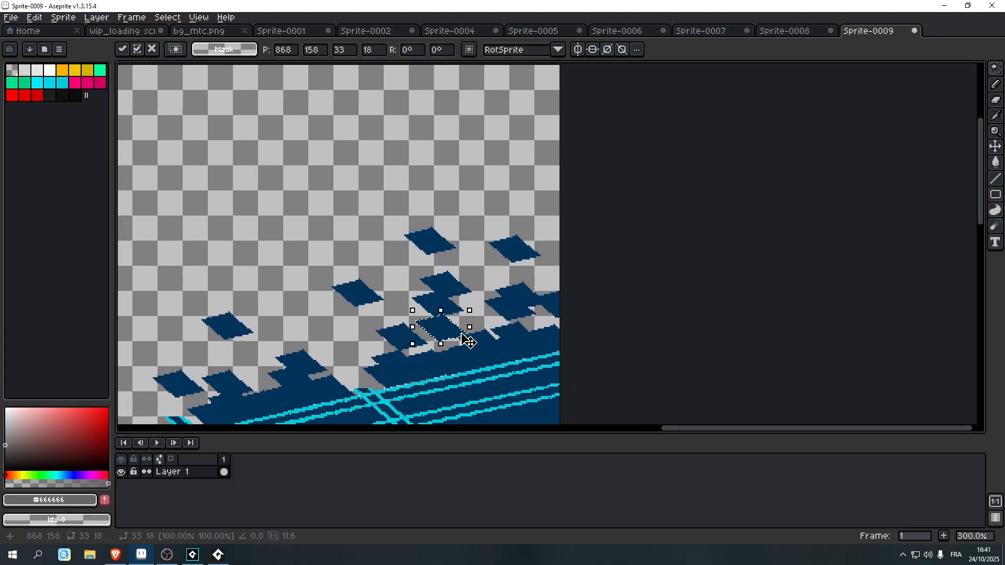
drag(469, 339, 481, 320)
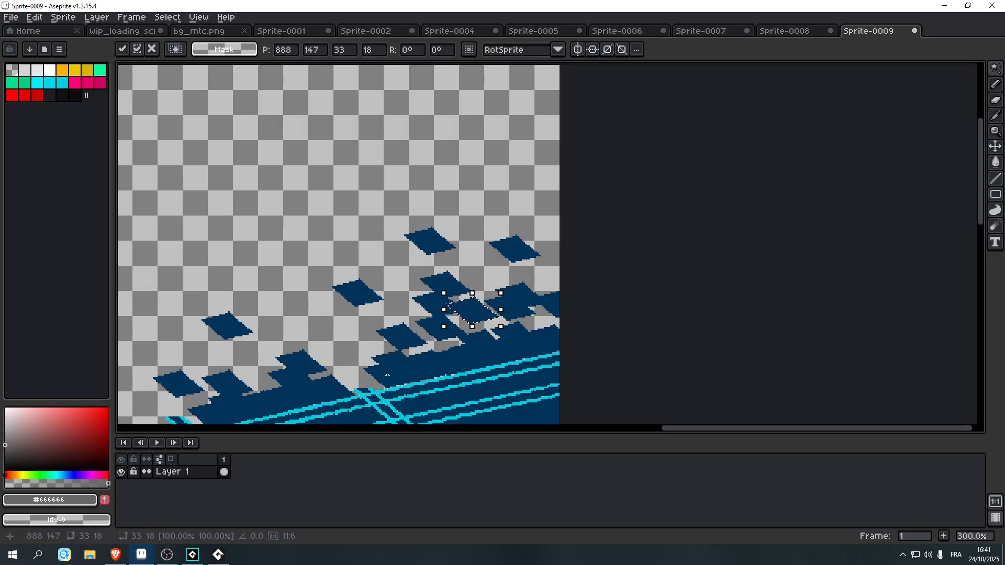
scroll(389, 375, up, 2)
drag(611, 187, 455, 293)
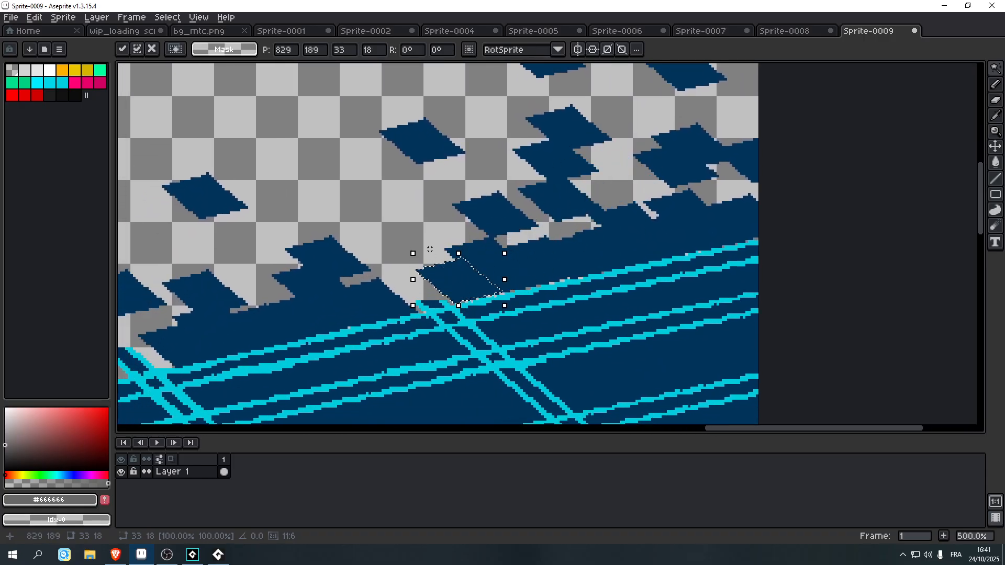
key(ctrl+d)
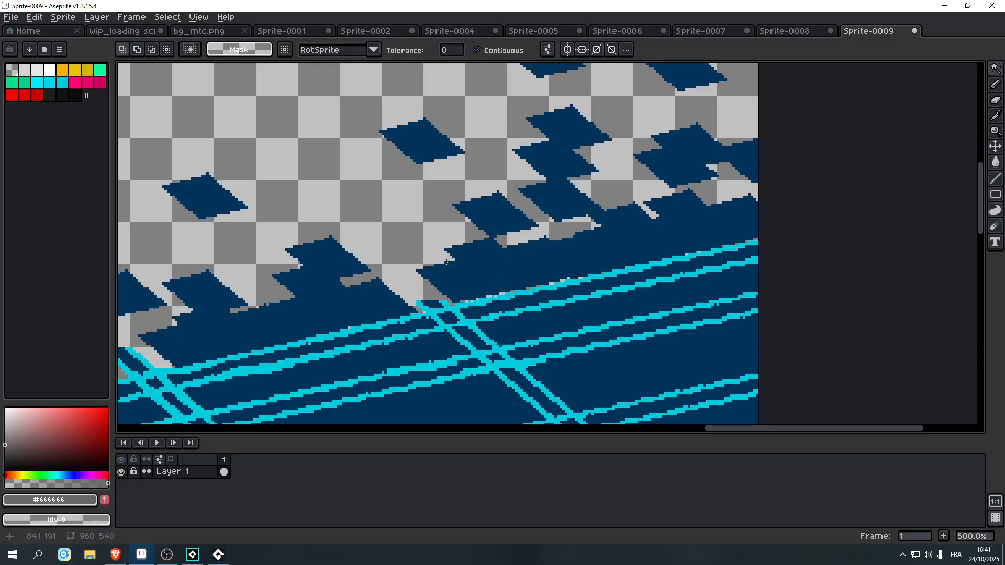
- Export the extended foreground grid sprite over forward_bg.png in the "other event asset" folder
scroll(448, 262, down, 6)
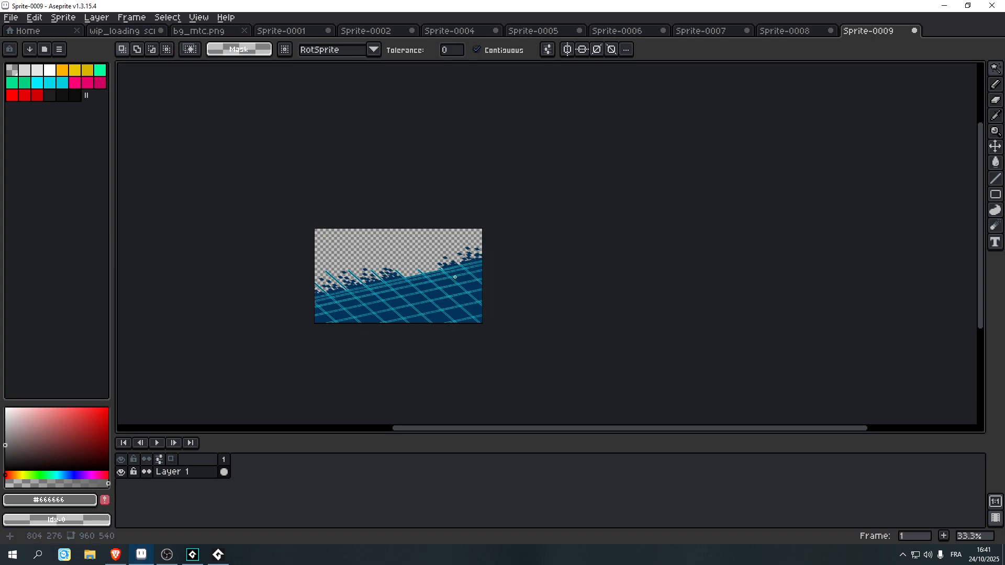
click(10, 17)
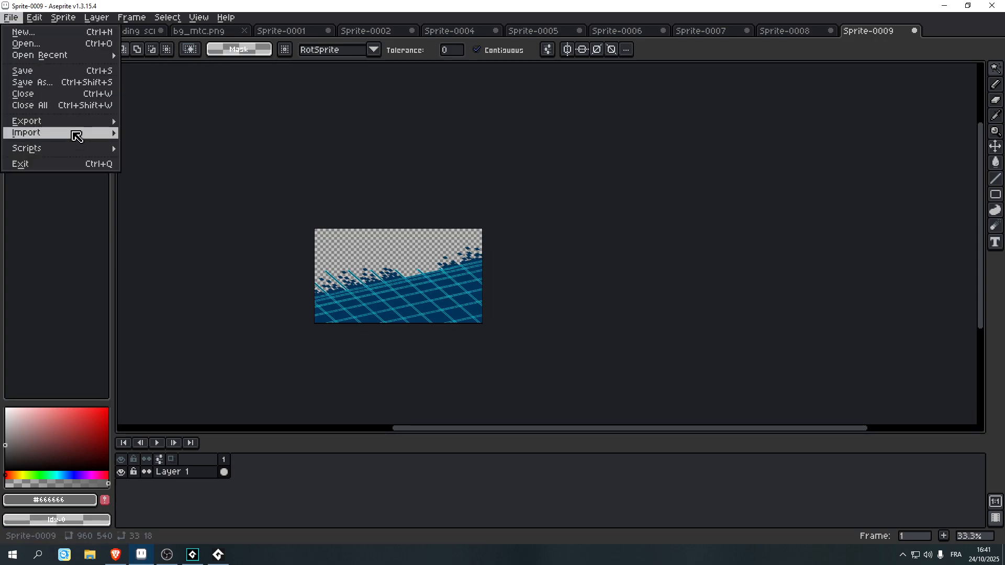
mouse_move(77, 127)
click(152, 121)
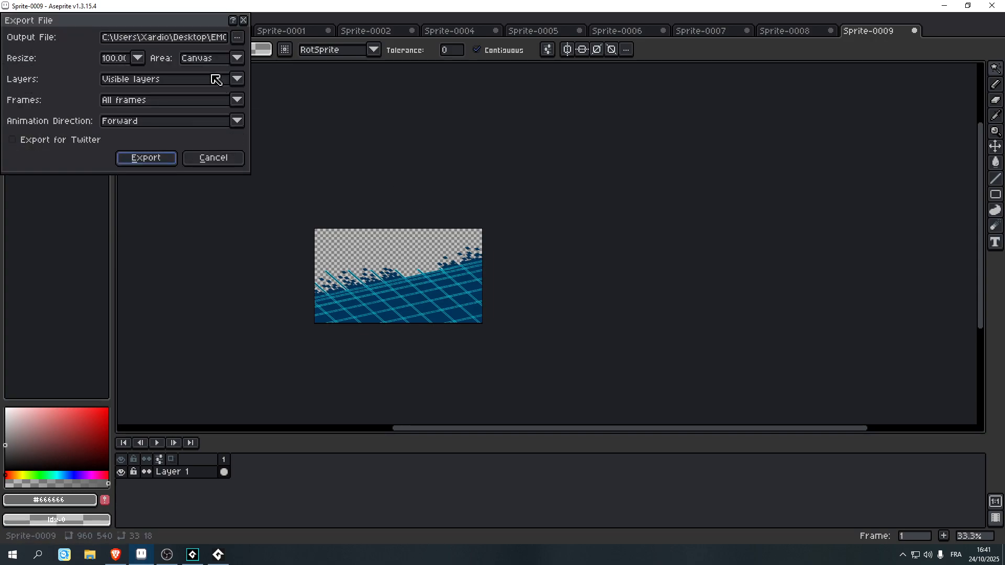
click(235, 40)
click(251, 54)
click(270, 196)
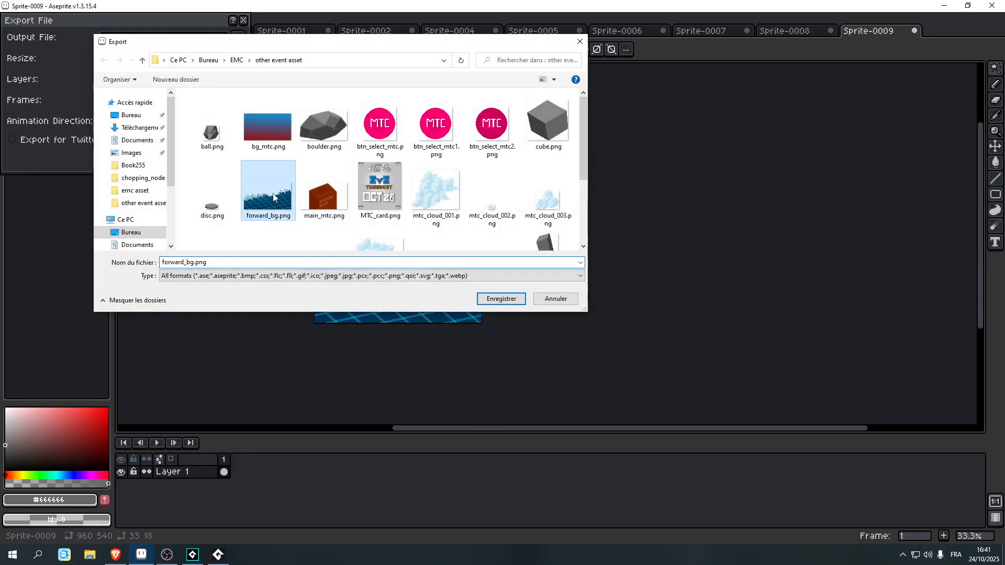
click(511, 302)
click(519, 278)
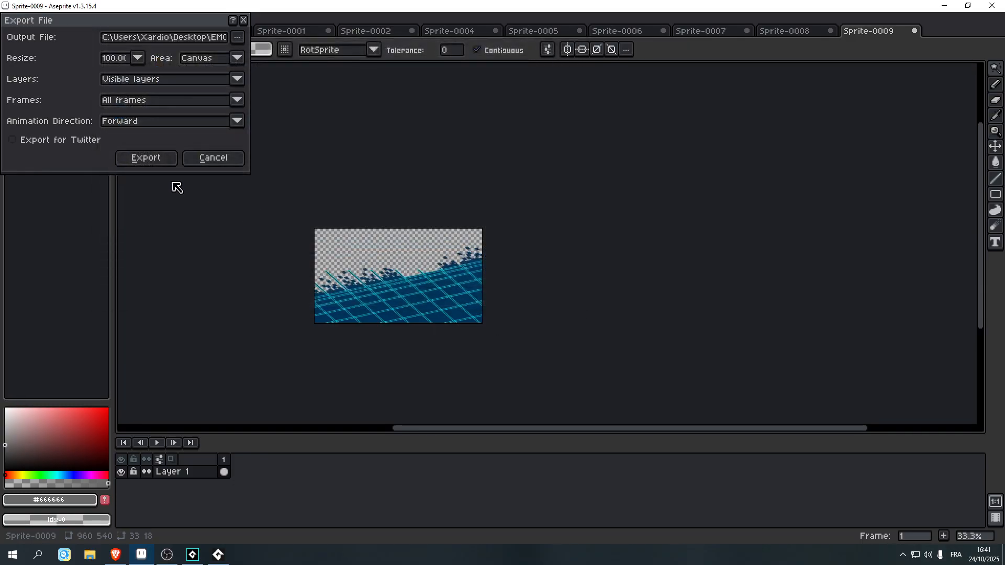
click(146, 158)
- Switch to GameMaker, reimport forward_bg.png into the s_forward_bg sprite and run the game to check the scene
click(192, 554)
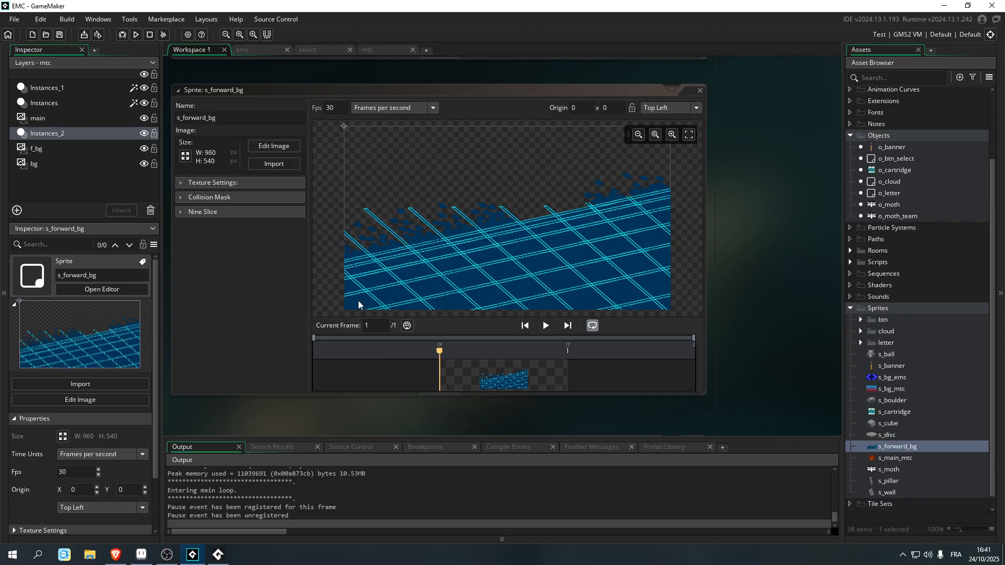
click(270, 164)
click(431, 242)
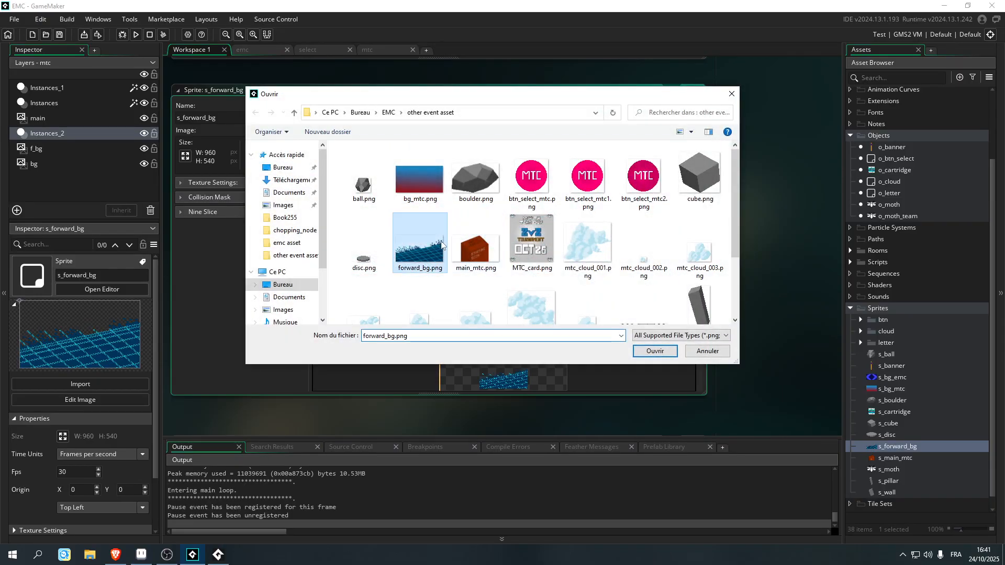
click(655, 351)
click(136, 35)
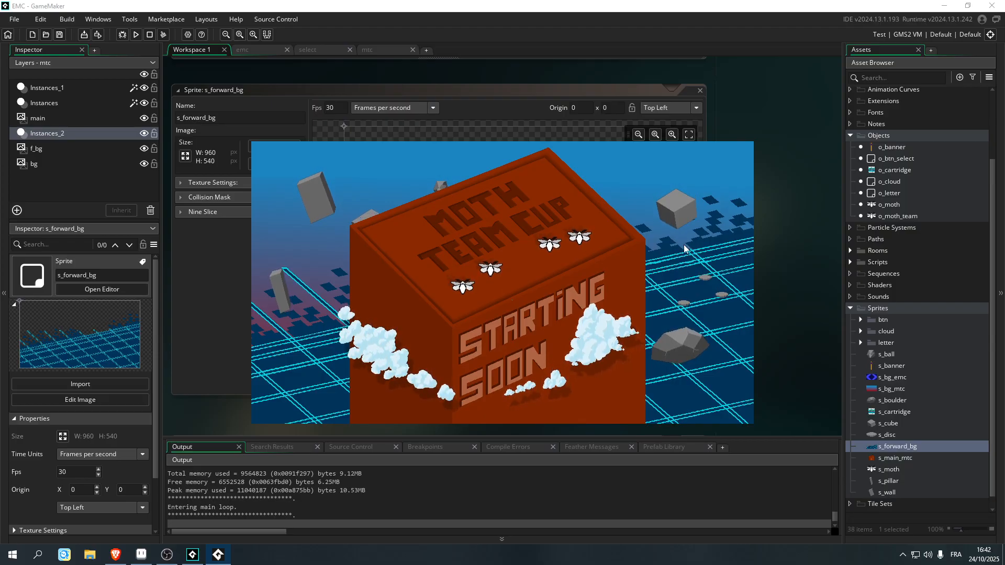
click(187, 554)
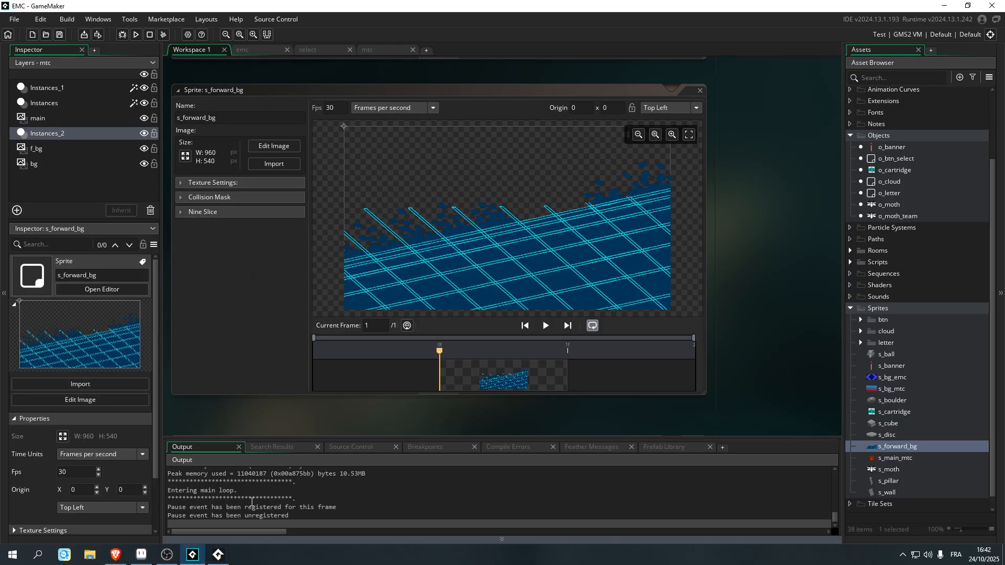
- Back in Aseprite, sample dark blue #003359 and pencil over the transparent pixels above the upper cyan line, down to about X 891, Y 197
click(166, 556)
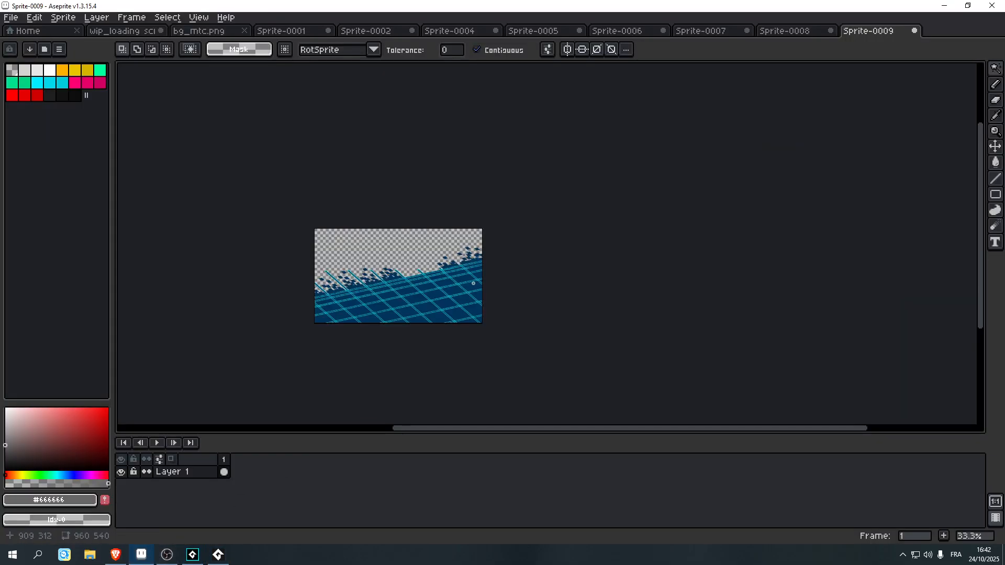
scroll(473, 283, up, 10)
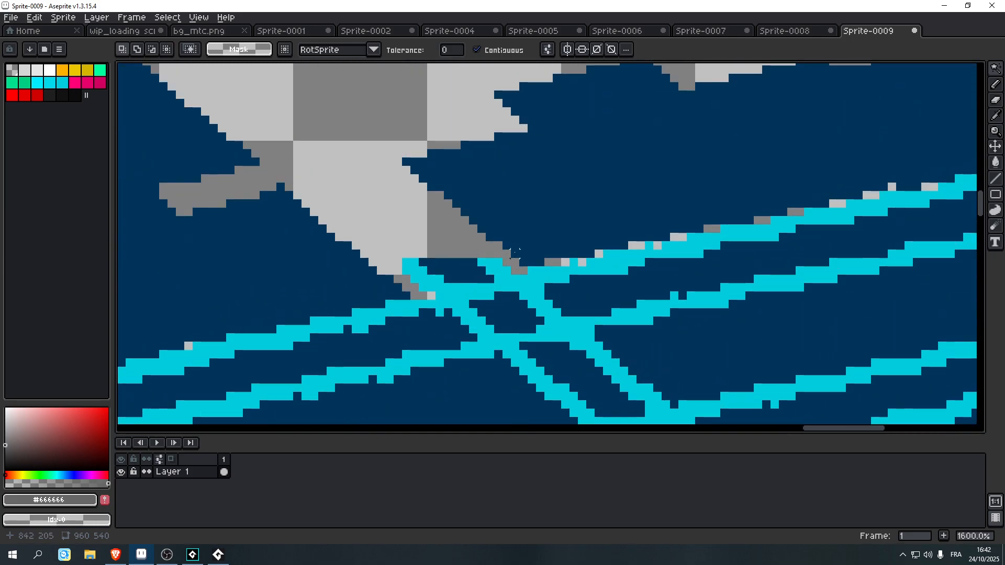
drag(514, 254, 227, 338)
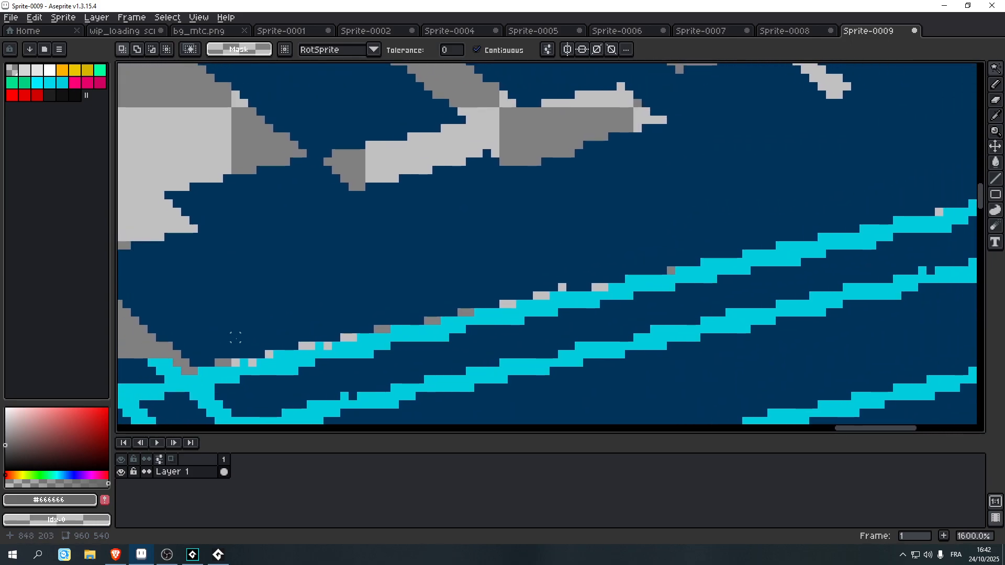
key(i)
click(424, 274)
drag(516, 234, 412, 254)
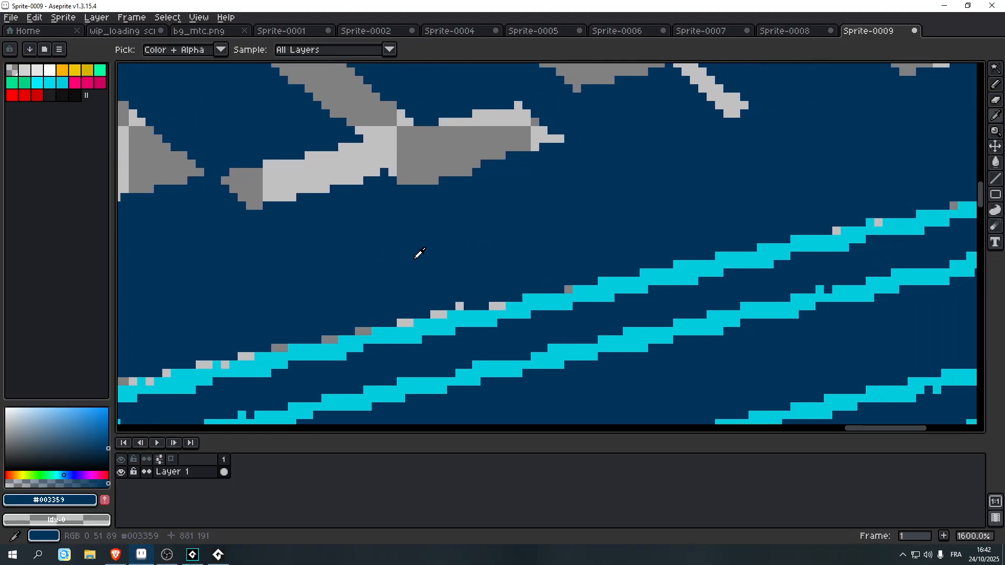
key(b)
scroll(544, 288, up, 3)
click(617, 292)
drag(415, 341, 389, 341)
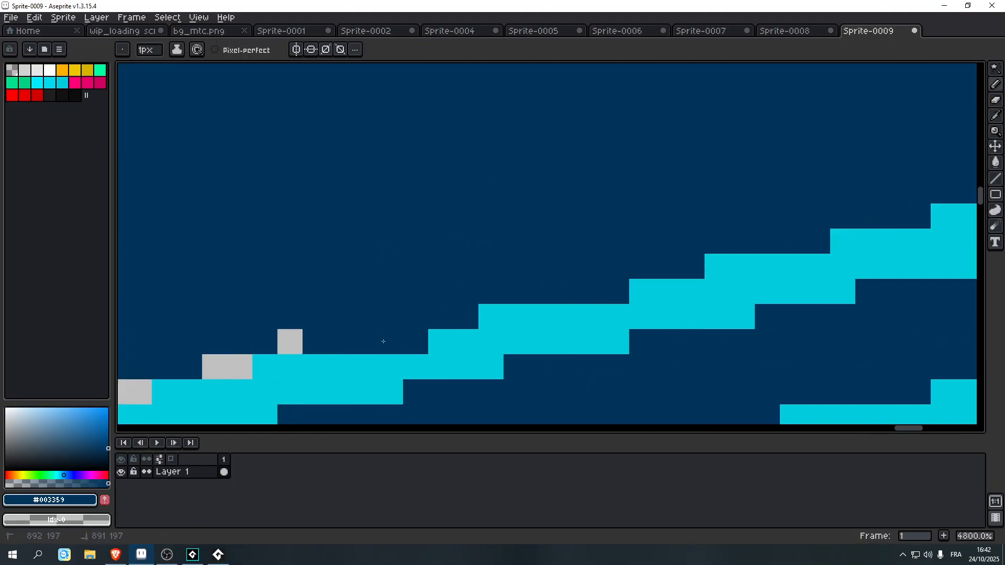
- Continue filling the transparent pixels leftward along the upper cyan line with dark blue, to about X 861
click(290, 342)
click(215, 367)
click(240, 367)
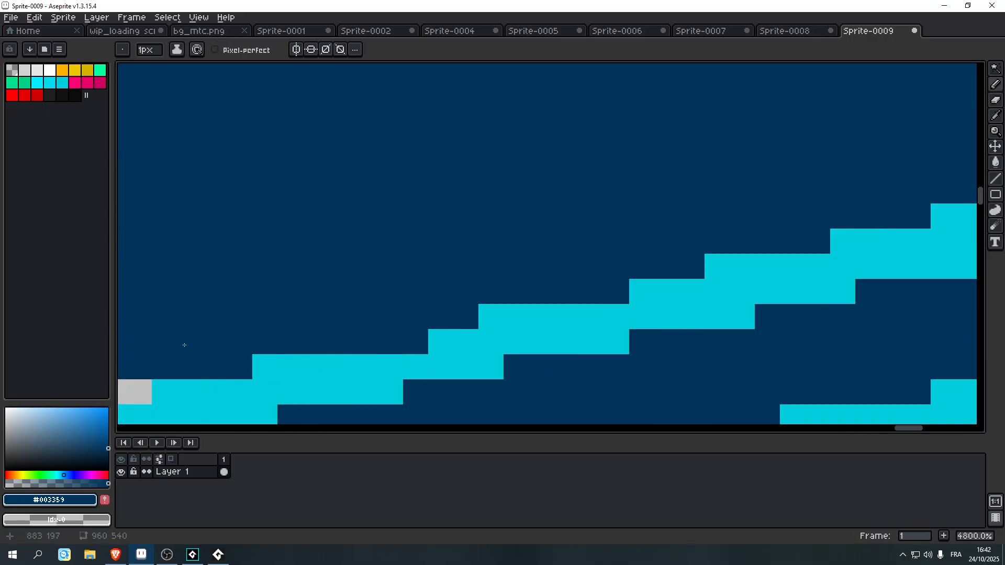
scroll(183, 345, down, 5)
scroll(463, 307, up, 3)
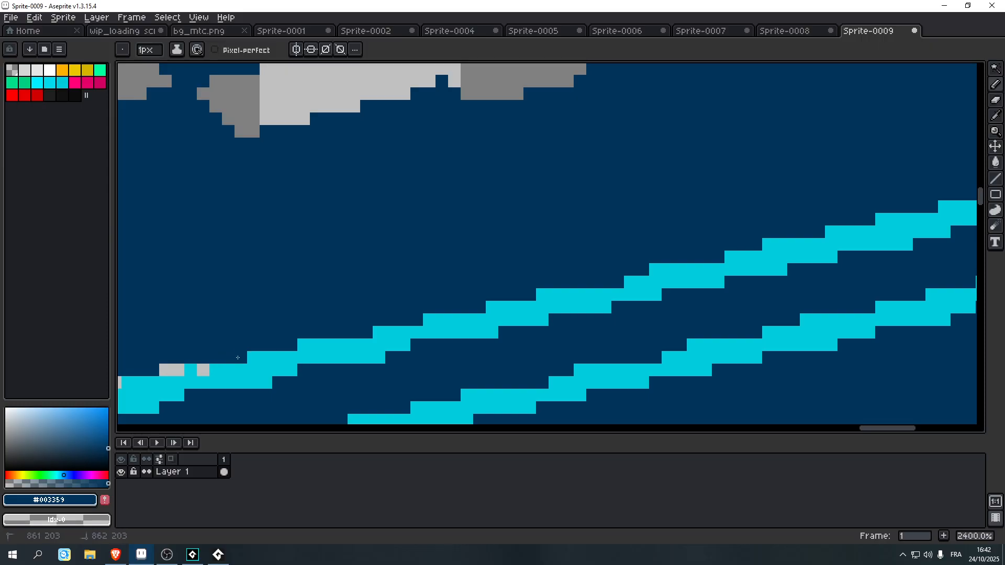
drag(233, 343, 389, 325)
- Sample cyan #00ccdd and fill the single-pixel gap in the upper cyan line at about X 859
key(i)
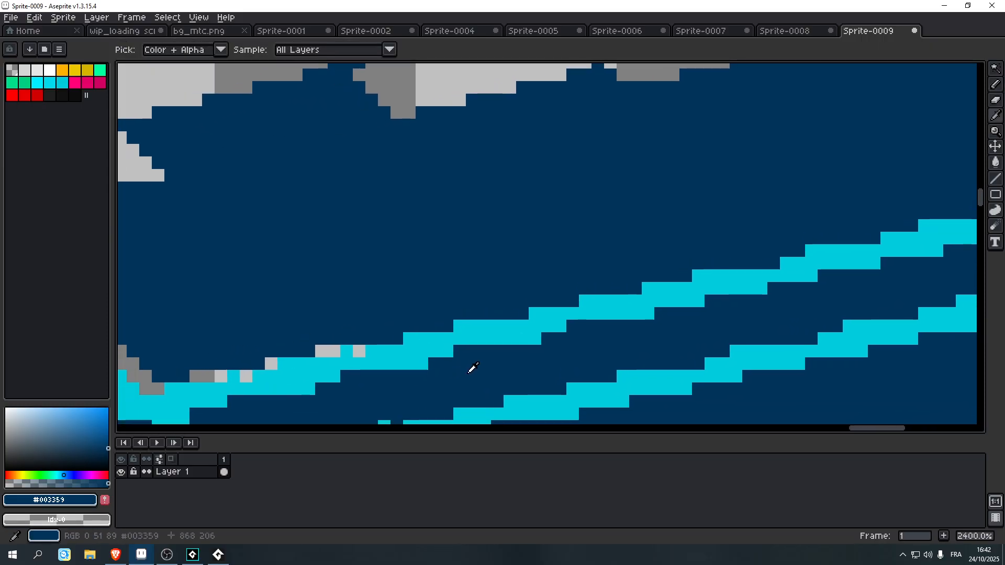
click(414, 358)
key(b)
click(356, 347)
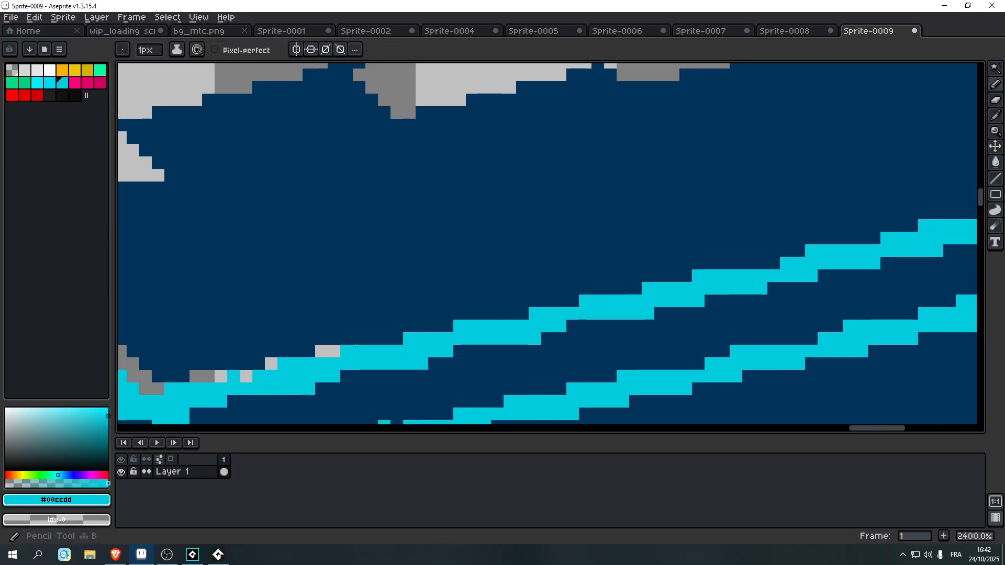
drag(350, 356, 478, 332)
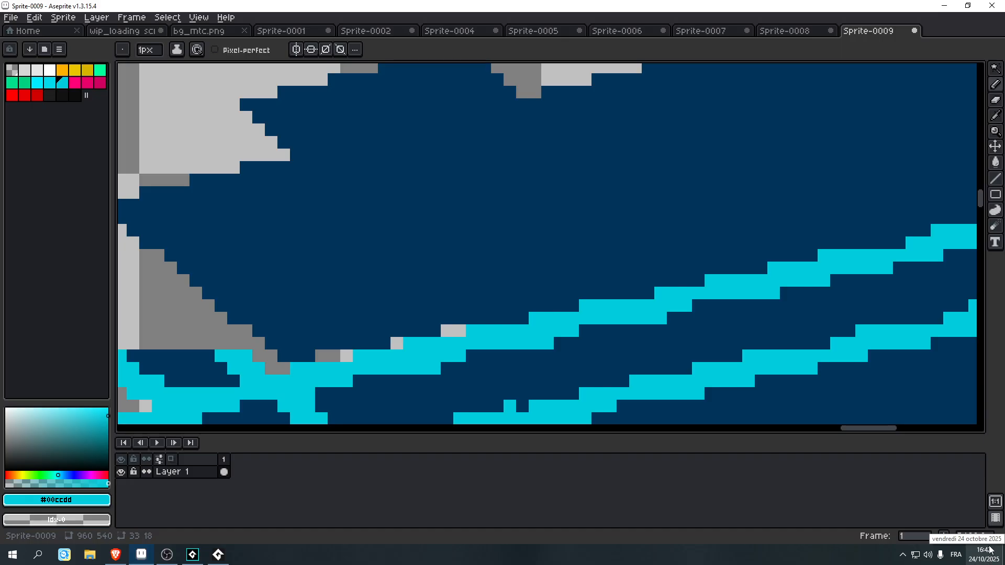
- Resample dark blue #003359 and fill the remaining transparent pixels along the cyan line down to the diagonal lines' crossing
click(856, 383)
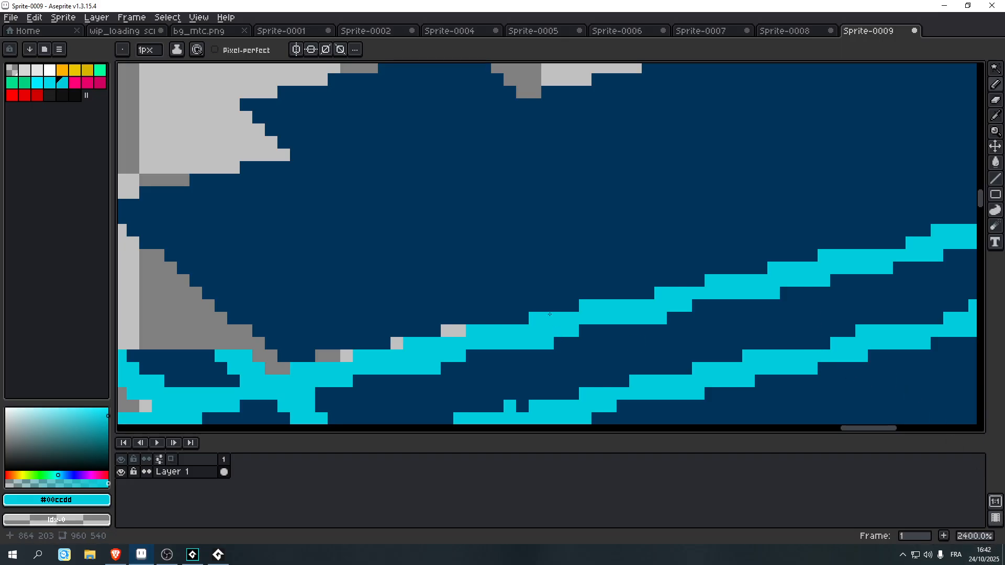
alt+click(500, 286)
scroll(477, 298, up, 3)
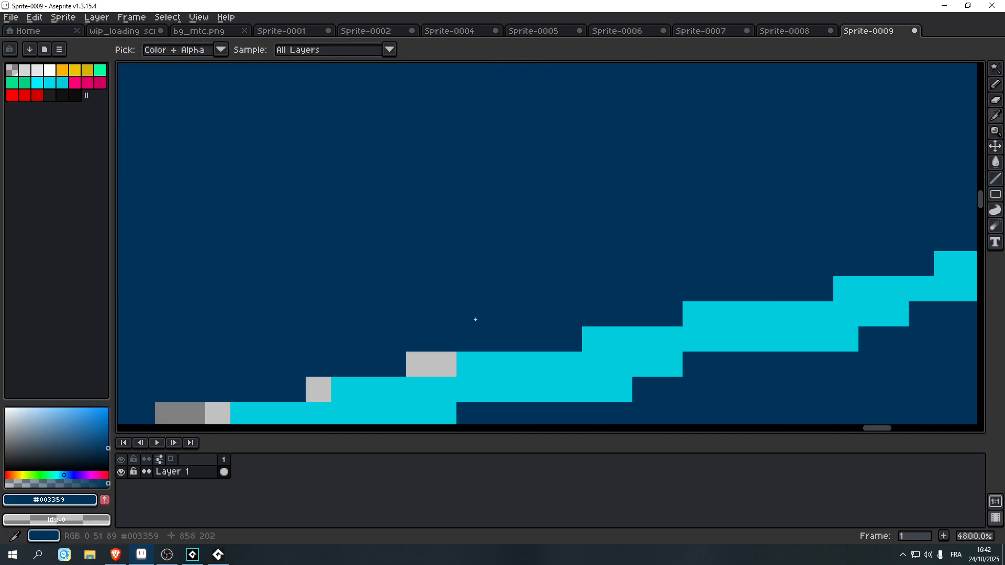
click(440, 361)
click(319, 390)
scroll(496, 269, left, 5)
scroll(496, 269, down, 2)
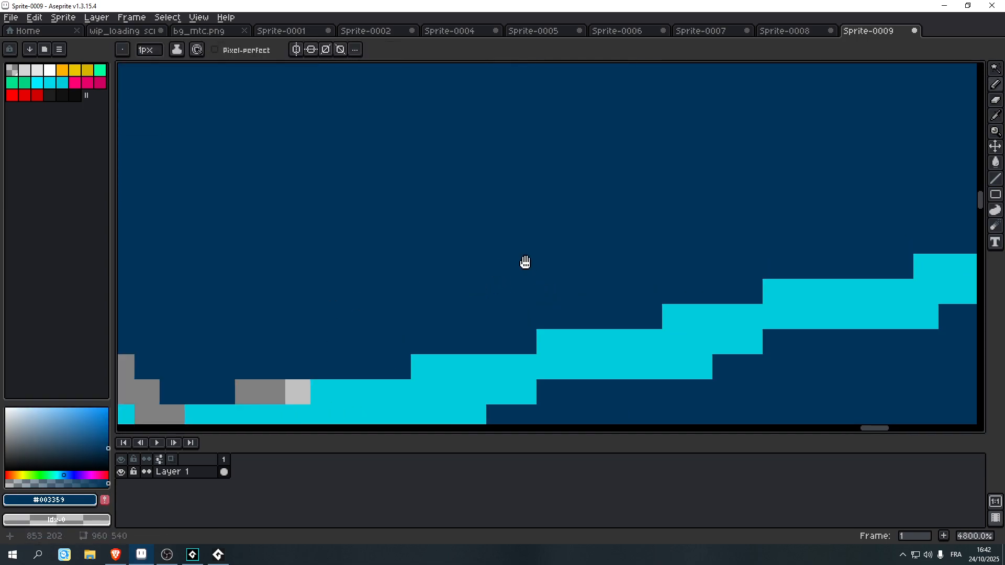
click(455, 334)
mouse_move(473, 333)
mouse_down()
mouse_move(504, 333)
mouse_move(514, 316)
mouse_up()
scroll(486, 314, down, 5)
scroll(498, 383, up, 2)
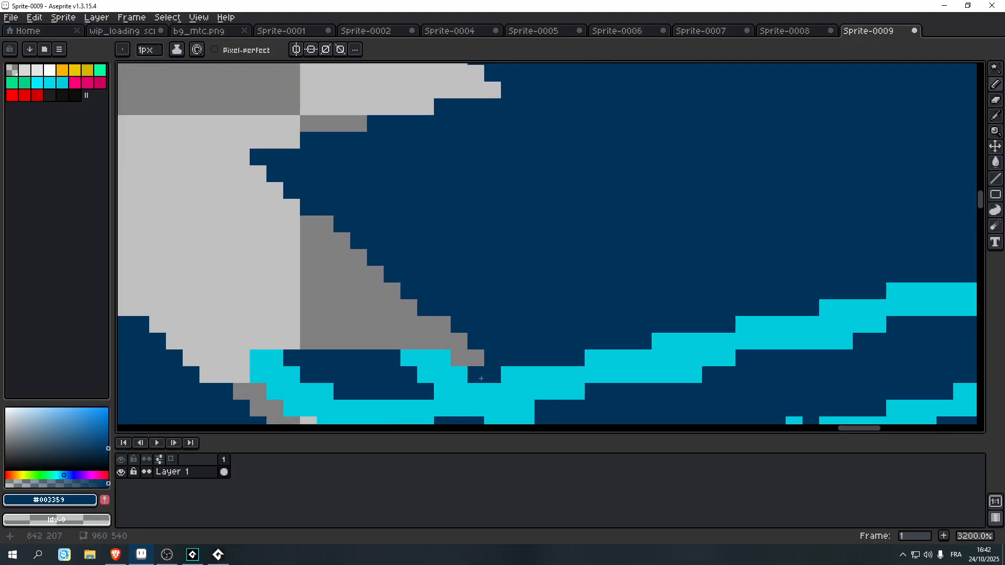
- Sample cyan #00ccdd and draw a horizontal line joining the upper ends of the two diagonal lines at Y 205
scroll(505, 367, down, 8)
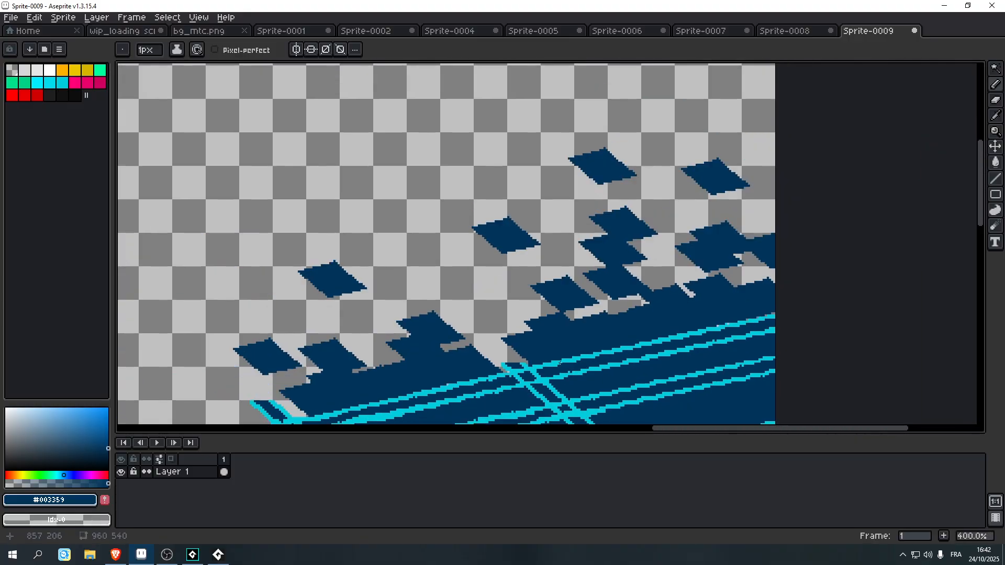
scroll(559, 363, up, 6)
scroll(496, 366, up, 2)
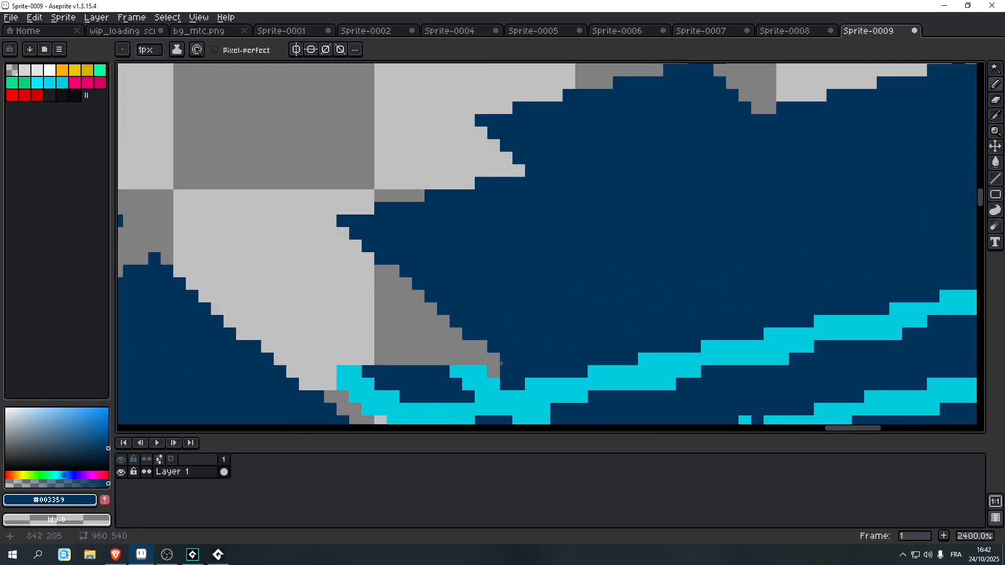
alt+click(467, 377)
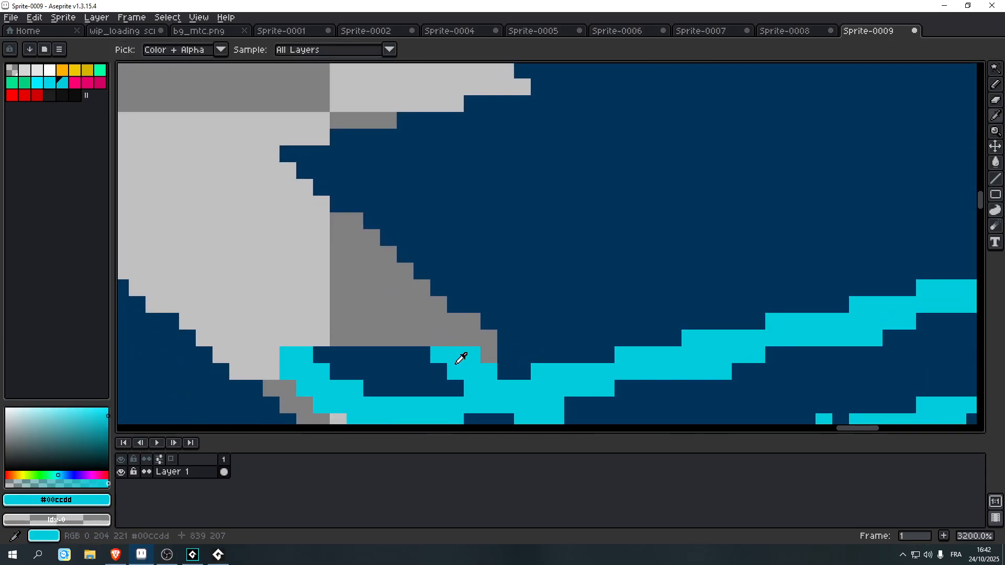
scroll(460, 356, up, 1)
click(460, 326)
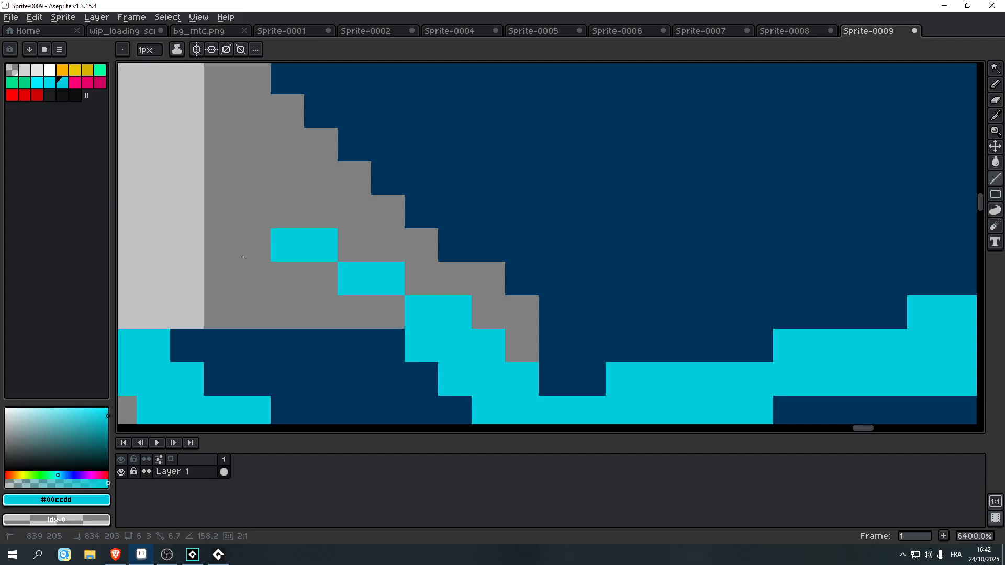
shift+click(136, 305)
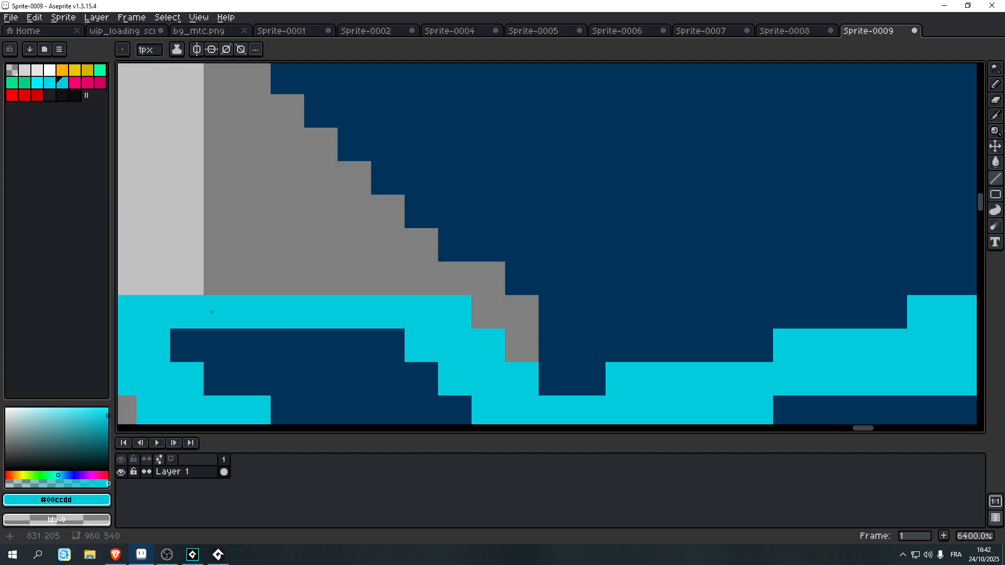
scroll(269, 329, down, 7)
scroll(273, 330, up, 4)
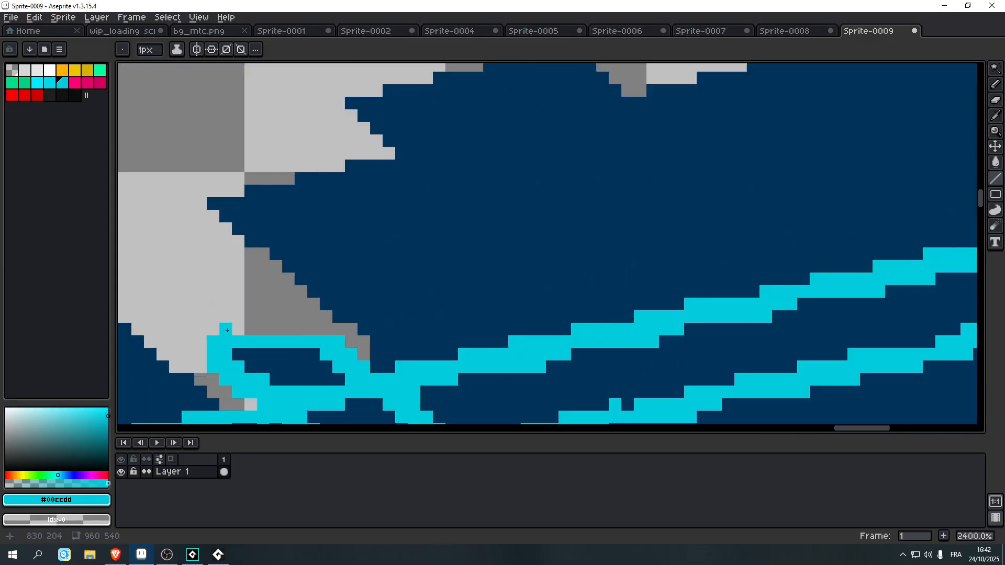
scroll(322, 332, down, 5)
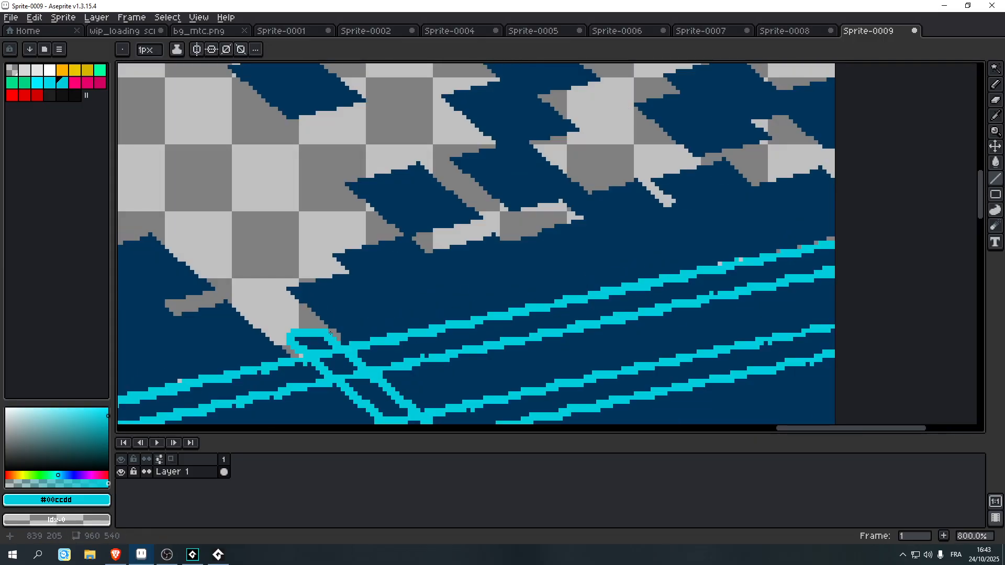
scroll(319, 341, up, 6)
scroll(369, 343, up, 2)
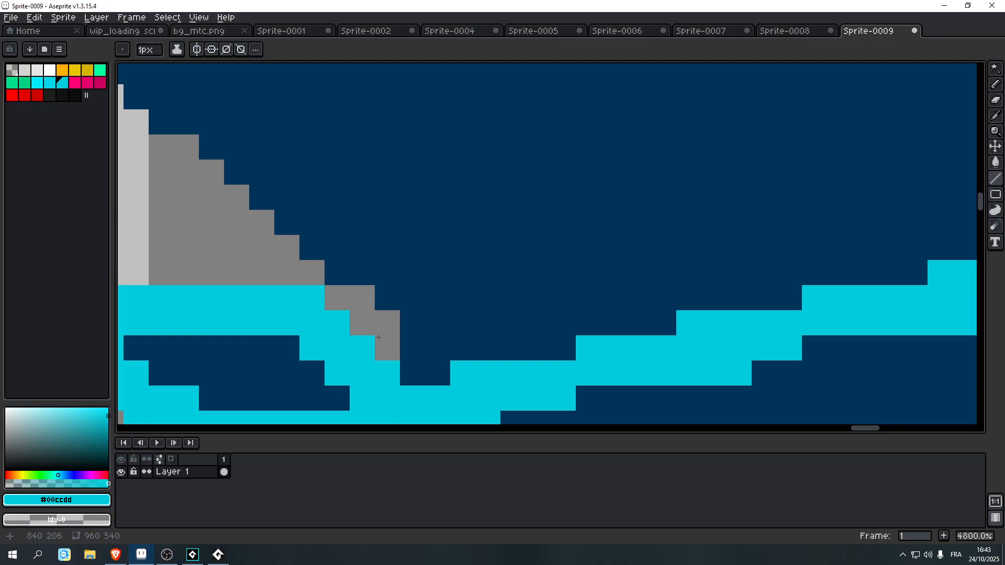
- Sample dark blue #003359 and thicken the tile's stepped diagonal edge above the cyan corner, filling the stray transparent pixel
alt+click(467, 276)
mouse_move(386, 347)
mouse_down()
mouse_move(352, 301)
mouse_move(339, 302)
mouse_move(386, 311)
mouse_move(212, 117)
mouse_move(188, 119)
mouse_move(199, 118)
mouse_up()
scroll(398, 292, down, 4)
scroll(359, 287, up, 4)
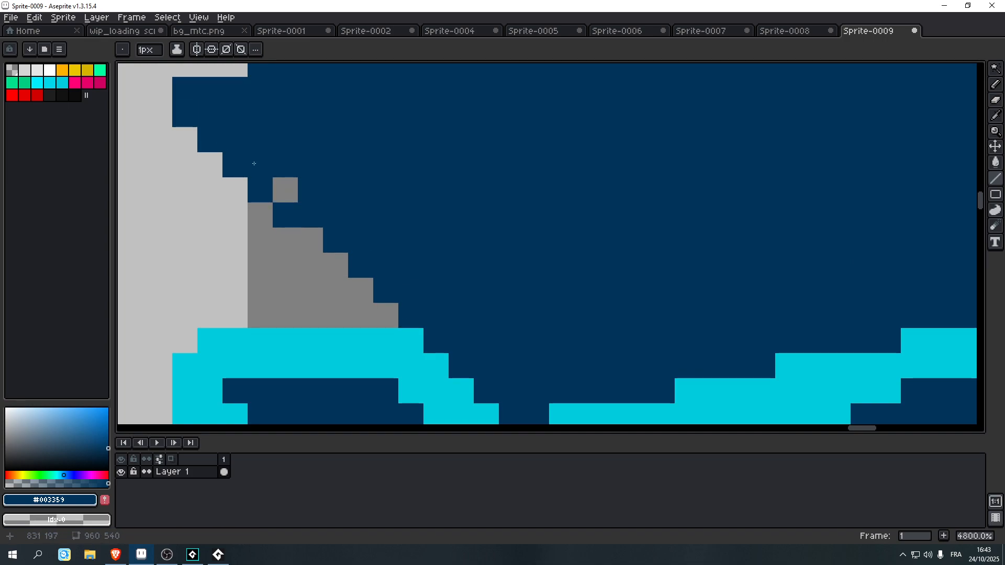
click(285, 190)
drag(312, 240, 389, 322)
- Fill the transparent pixels between the neighbouring tile and the diagonal cyan line, around X 830, Y 209, with dark blue
scroll(398, 340, down, 4)
scroll(428, 391, up, 2)
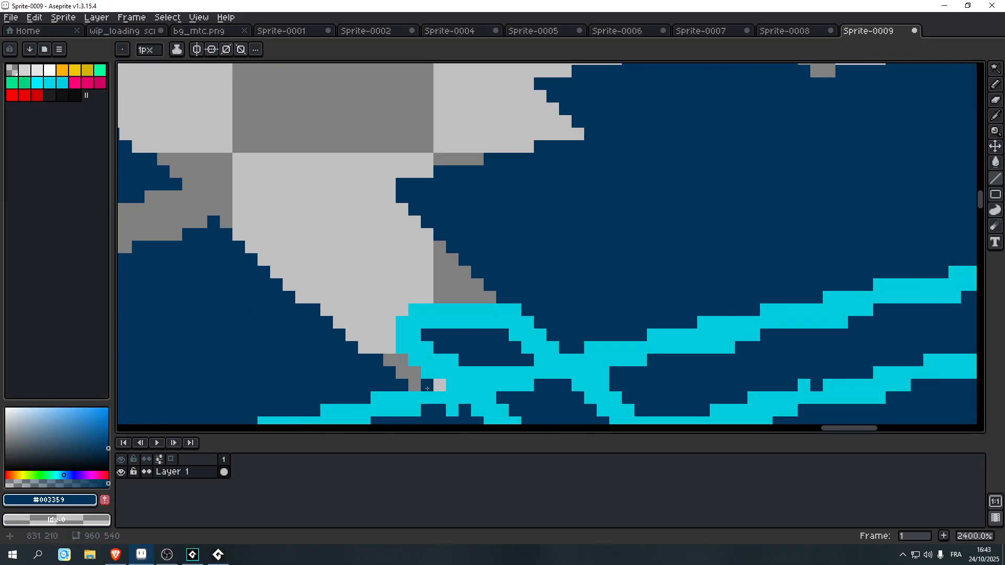
click(427, 385)
click(414, 385)
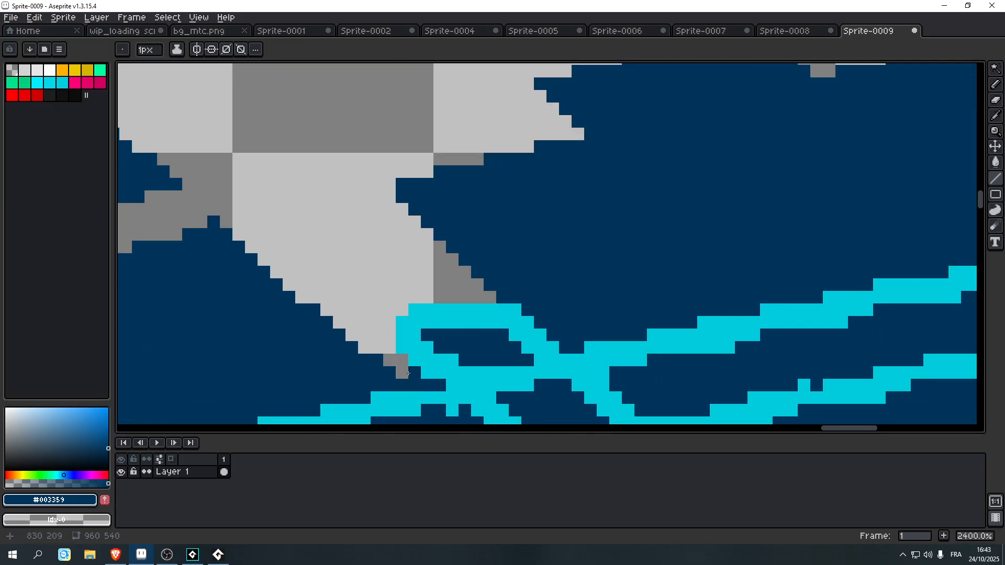
click(391, 360)
mouse_move(391, 353)
mouse_down()
mouse_move(338, 310)
mouse_move(332, 315)
mouse_move(371, 356)
mouse_move(346, 332)
mouse_up()
scroll(394, 355, down, 5)
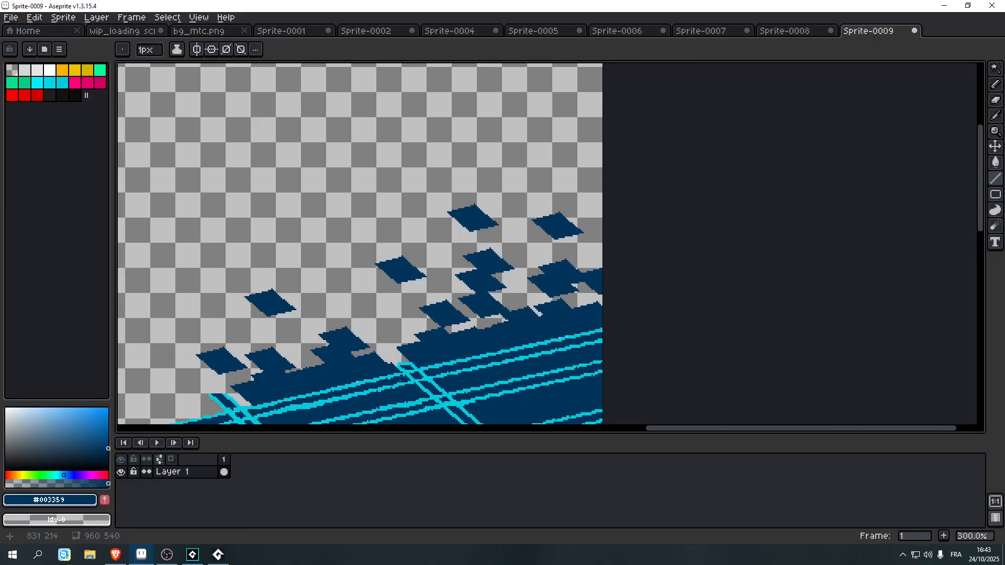
- Add a dark blue pixel to the tile edge beside the cyan corner at X 825, Y 204
scroll(408, 356, up, 5)
click(421, 360)
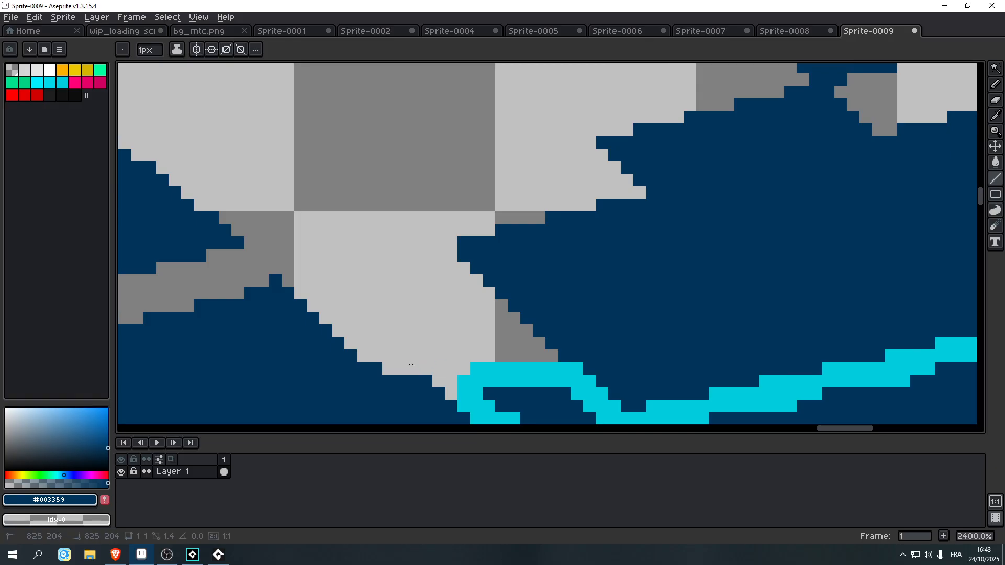
scroll(427, 382, down, 10)
- Close off the gap between the tile edge and the diagonal cyan line near X 729, Y 225, and fill it with dark blue
drag(419, 399, 472, 319)
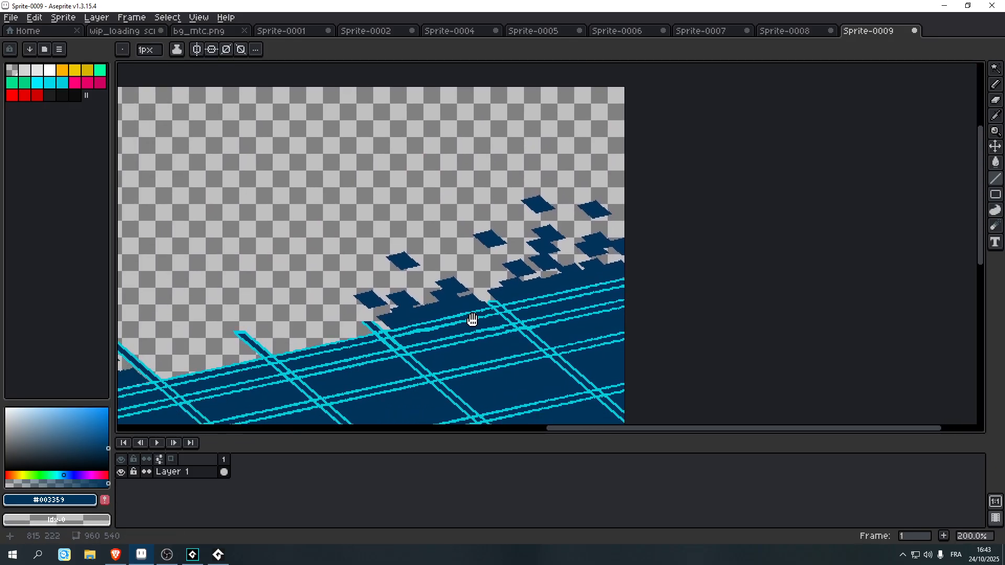
scroll(423, 329, up, 6)
click(402, 313)
drag(410, 305, 385, 319)
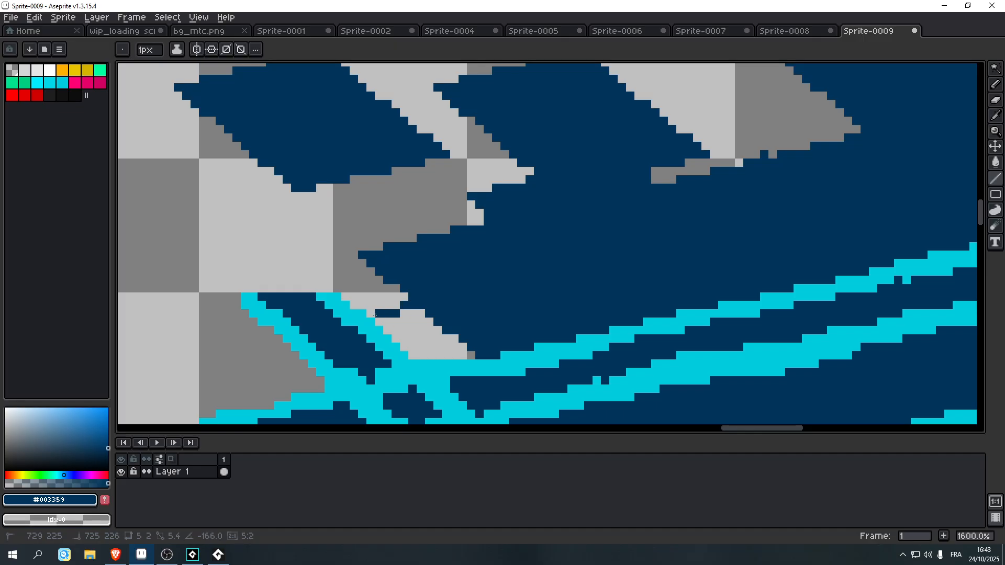
key(g)
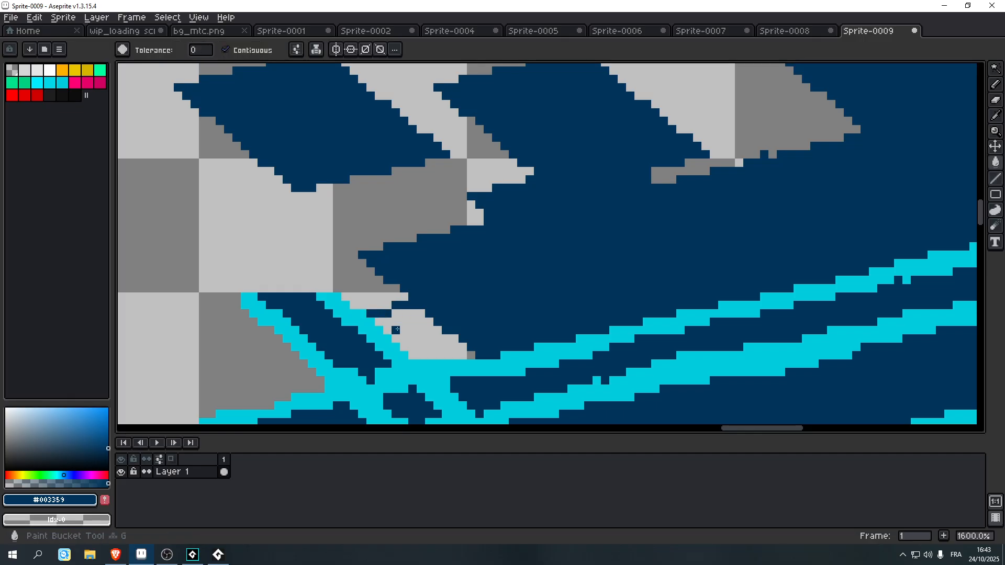
click(428, 337)
- Inspect the scattered tile edge and the upper cyan lines for remaining transparent gaps
scroll(428, 332, down, 4)
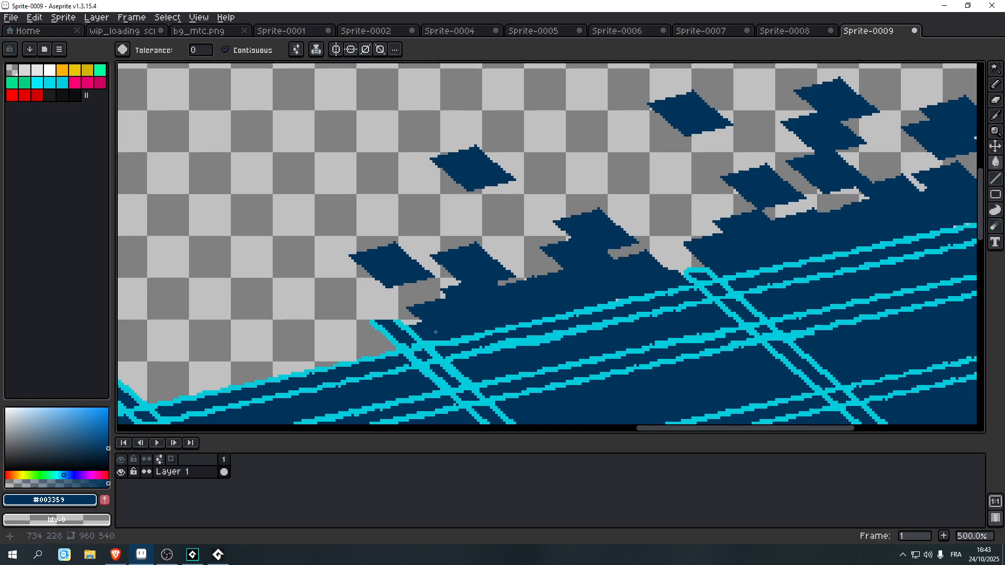
scroll(435, 332, down, 5)
scroll(457, 325, up, 4)
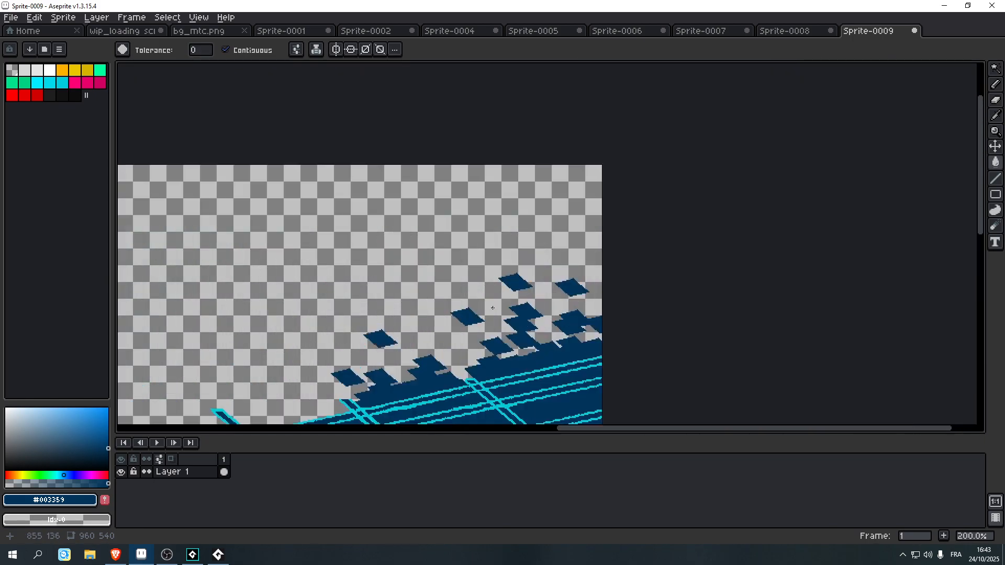
scroll(493, 308, down, 2)
scroll(512, 311, up, 4)
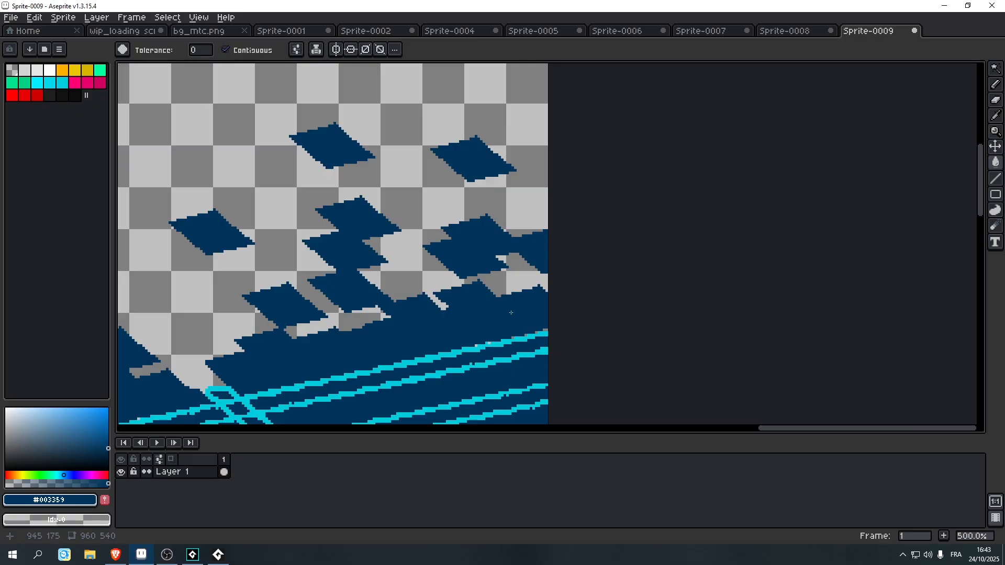
scroll(414, 304, up, 3)
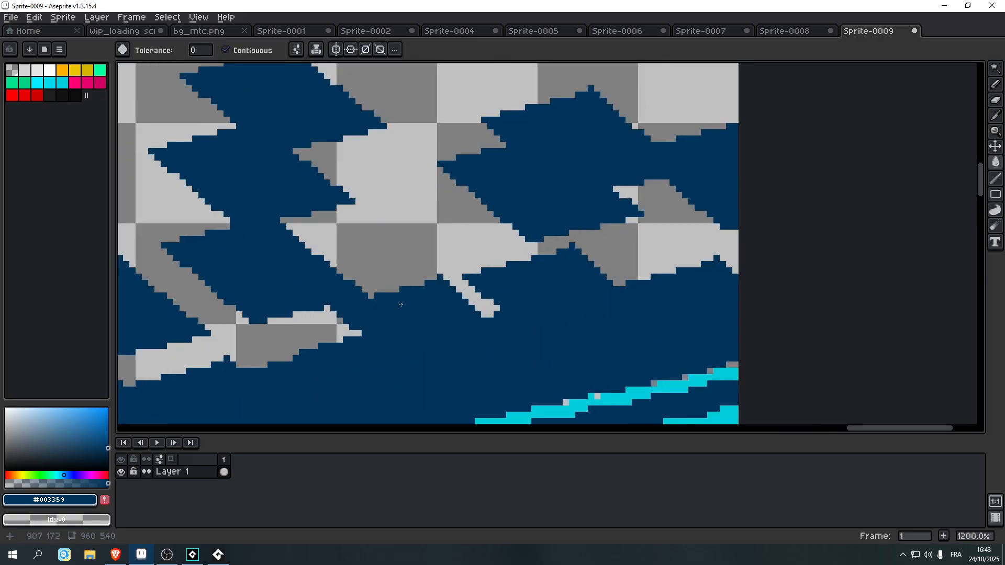
scroll(352, 305, down, 5)
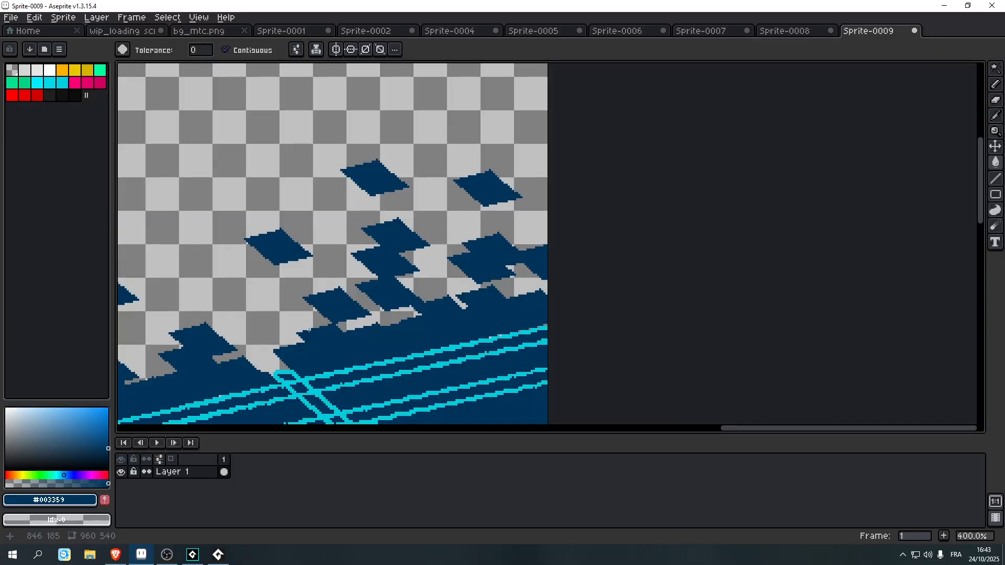
scroll(639, 298, down, 1)
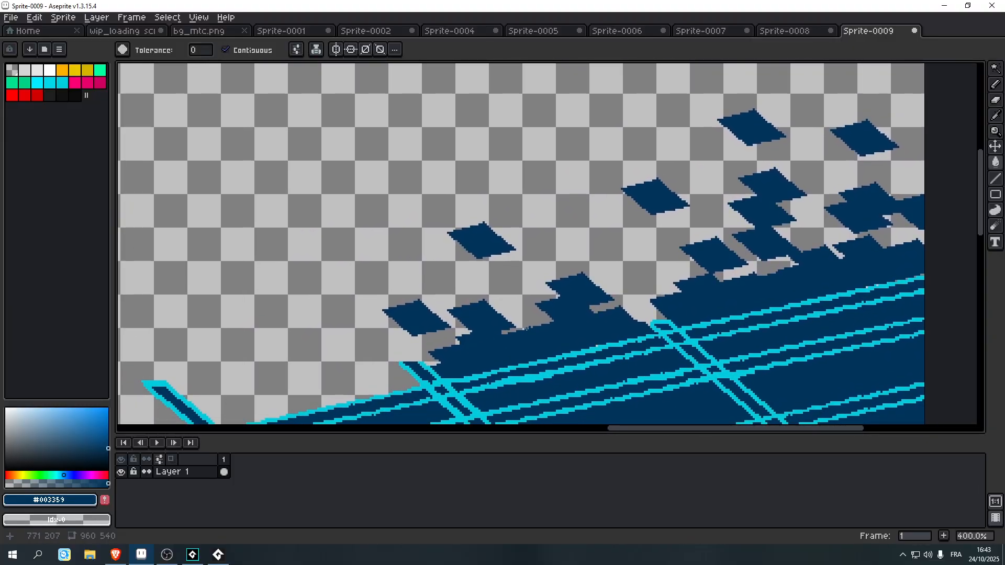
scroll(516, 334, up, 3)
scroll(547, 324, down, 2)
scroll(547, 324, right, 4)
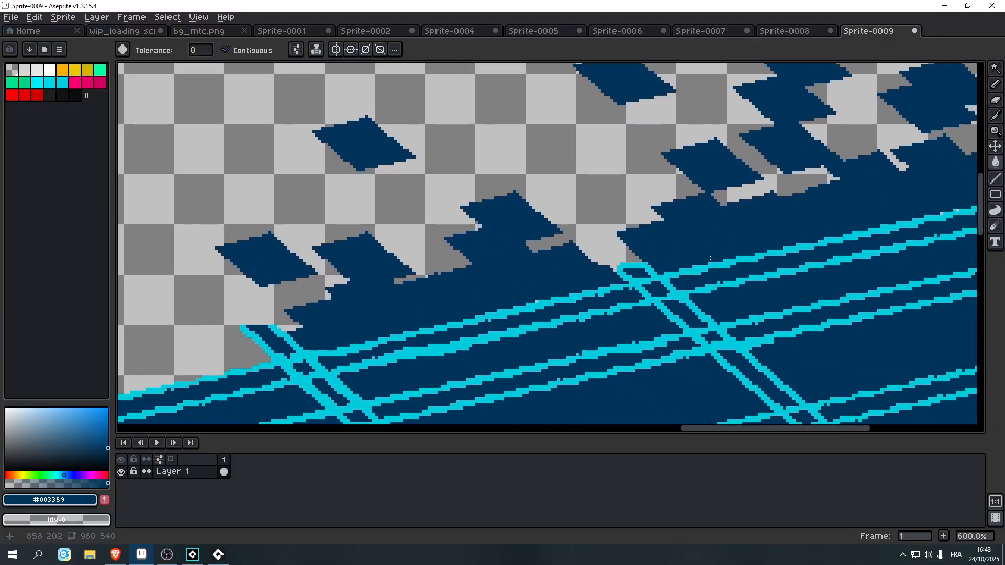
scroll(298, 395, right, 4)
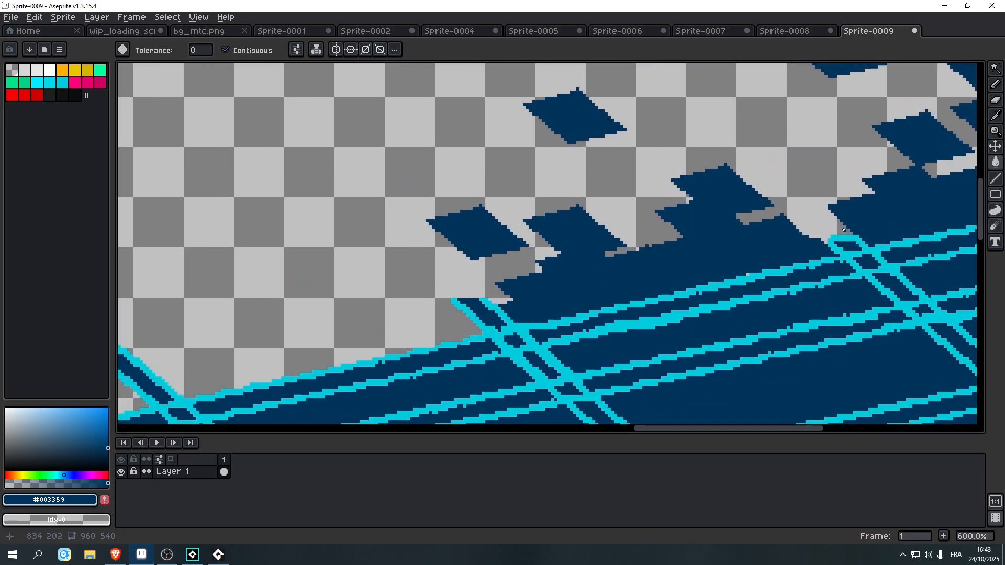
scroll(660, 283, up, 4)
scroll(659, 284, down, 1)
scroll(788, 262, up, 3)
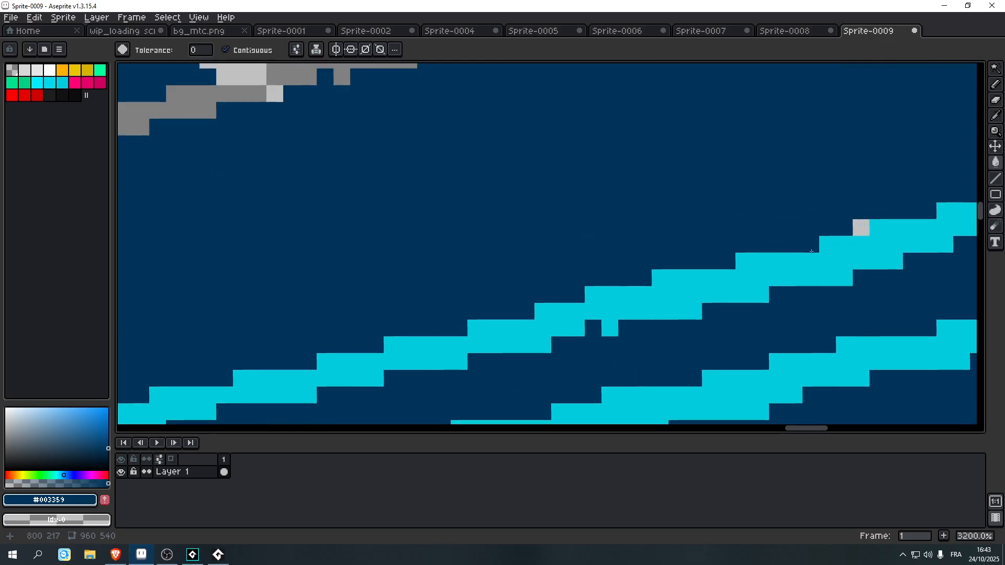
scroll(793, 229, down, 3)
drag(617, 204, 852, 234)
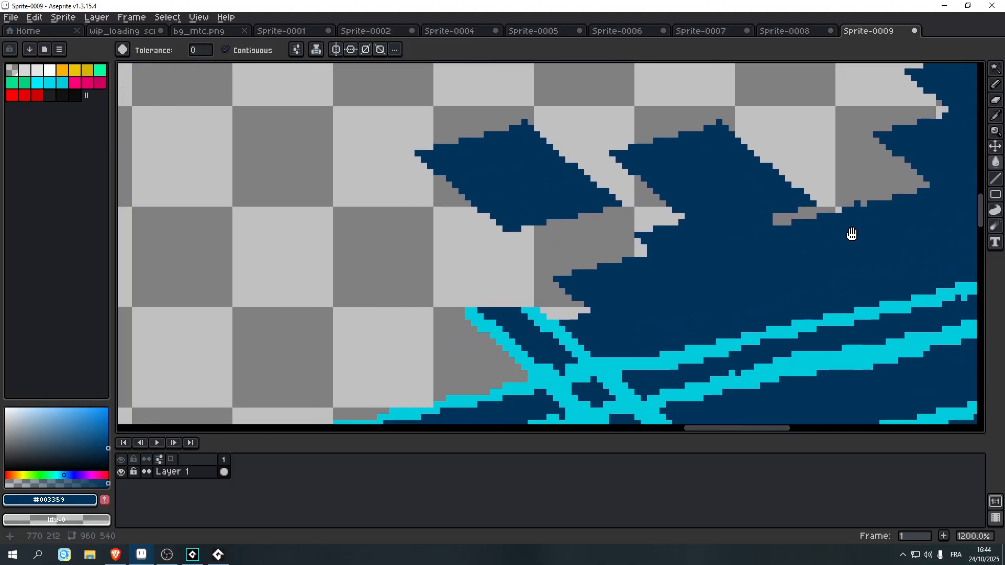
- Sample cyan #00ccdd and draw a horizontal line joining the upper ends of the two diagonal lines near X 716
scroll(386, 304, up, 5)
scroll(431, 305, down, 2)
key(i)
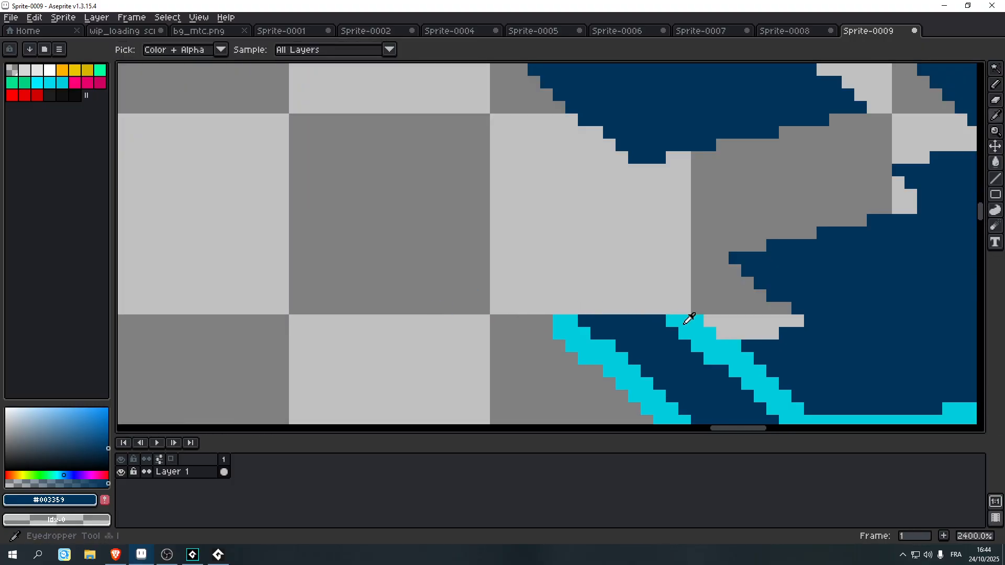
click(684, 323)
key(l)
mouse_move(573, 308)
mouse_down()
mouse_move(680, 306)
mouse_move(668, 296)
mouse_move(585, 297)
mouse_up()
scroll(585, 297, down, 8)
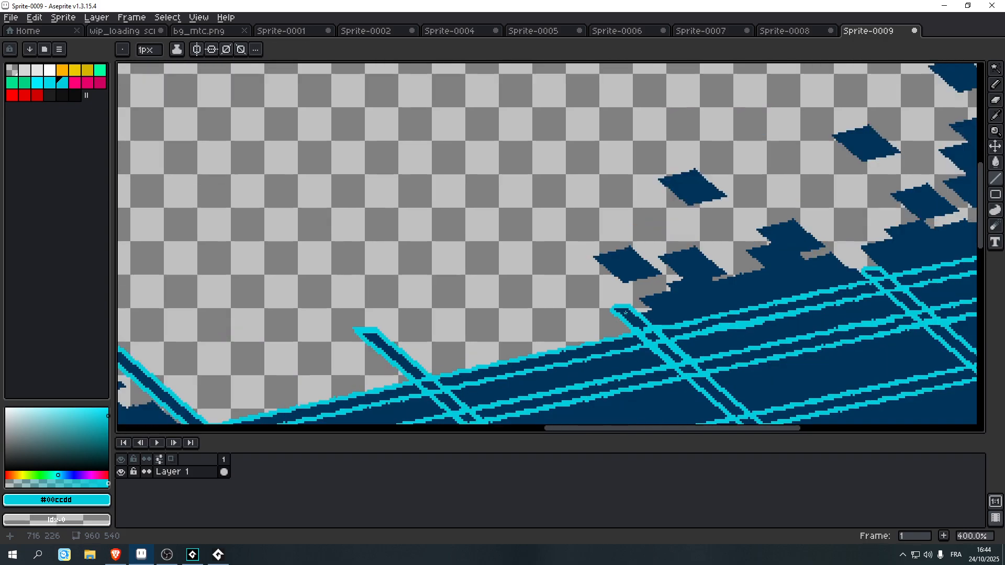
- Trim the excess cyan pixels, including the Y 233 row, from the upper end of the diagonal pair near X 590
scroll(334, 331, up, 5)
scroll(341, 332, down, 5)
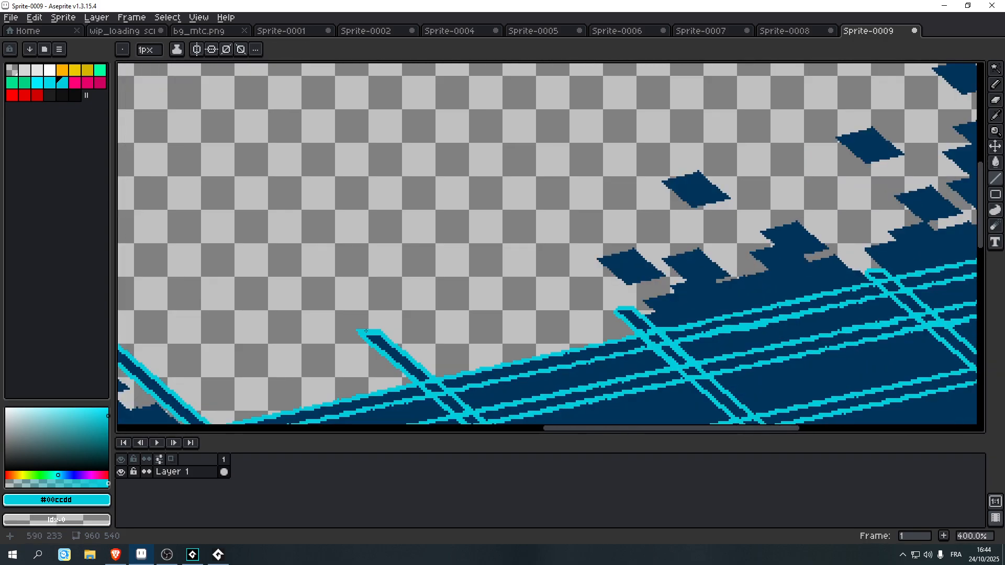
scroll(361, 330, up, 8)
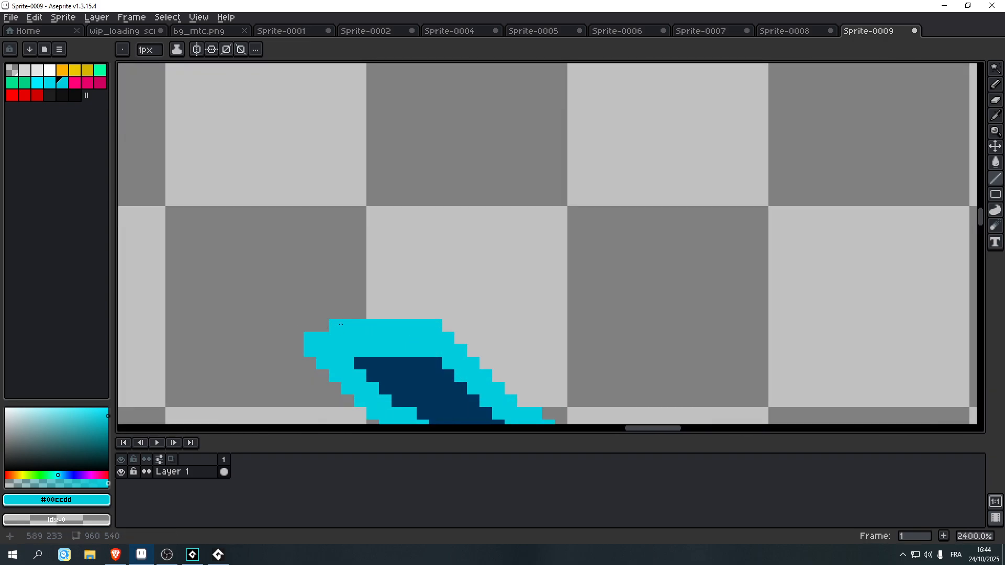
scroll(319, 331, down, 3)
scroll(326, 339, up, 4)
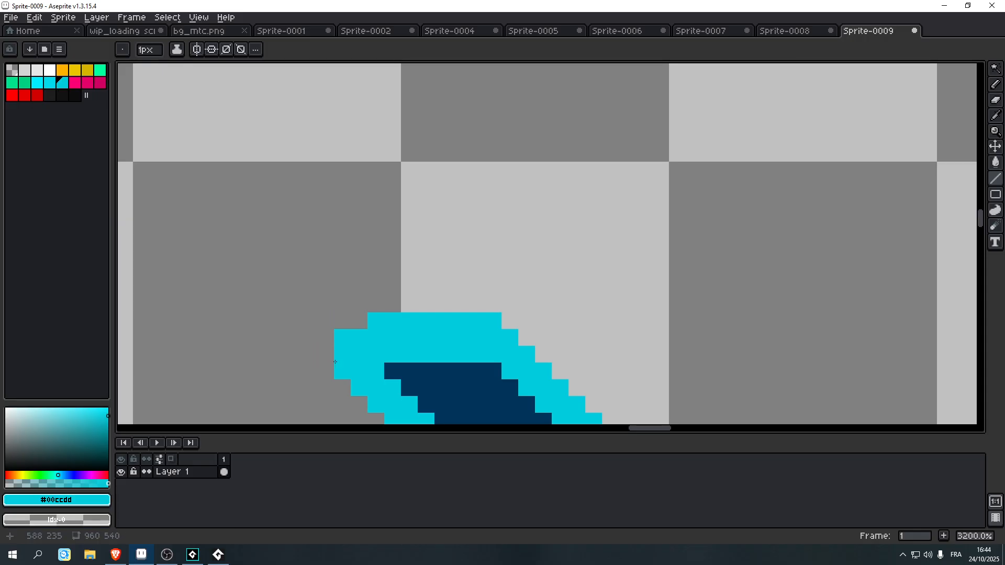
scroll(326, 340, down, 9)
drag(387, 347, 402, 340)
scroll(372, 340, up, 5)
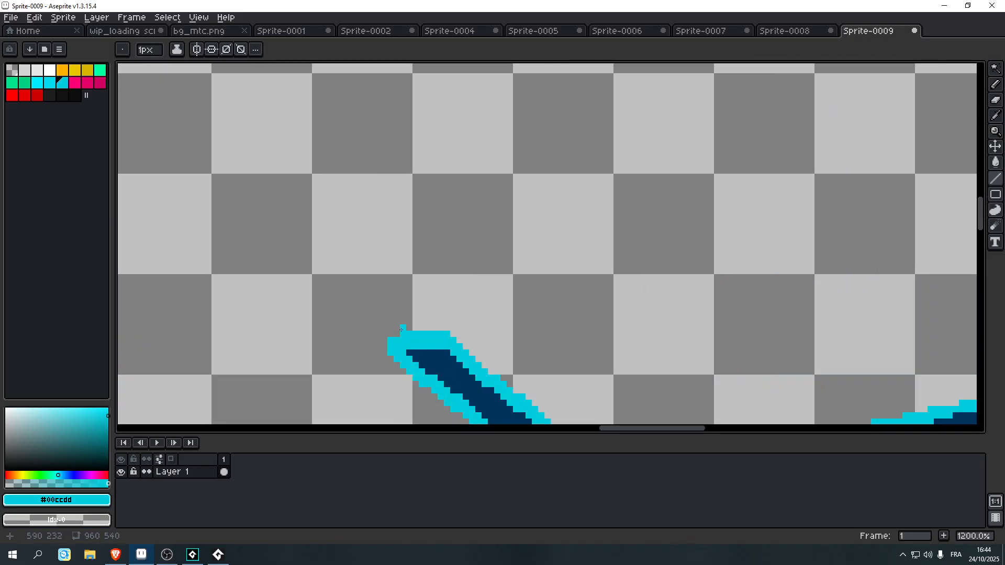
scroll(401, 329, up, 6)
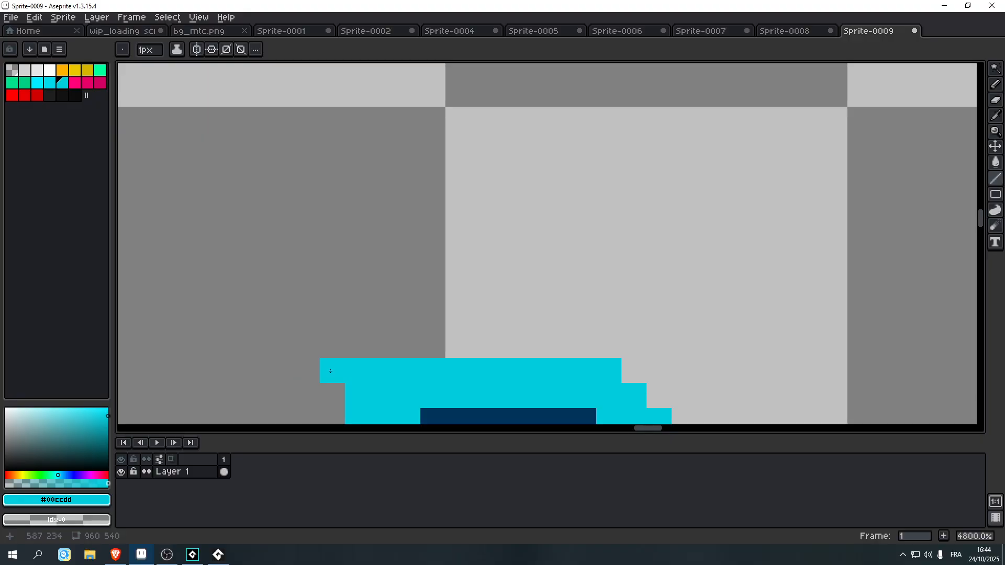
- Erase the excess cyan pixels above and beside the upper end of the diagonal pair near X 460, Y 235
scroll(384, 370, down, 9)
drag(384, 369, 612, 268)
scroll(458, 265, up, 3)
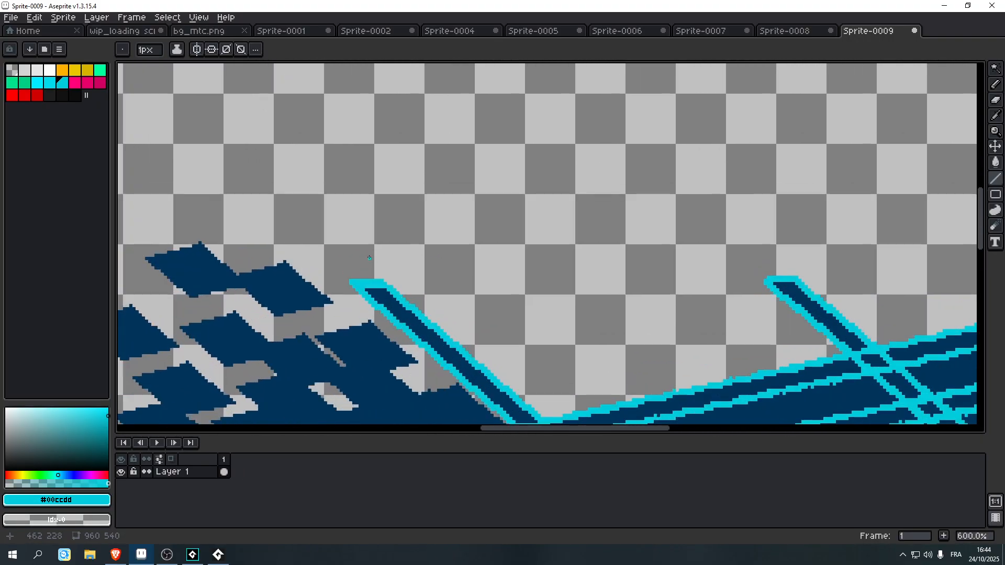
scroll(369, 258, up, 6)
mouse_move(305, 367)
mouse_down()
mouse_move(325, 331)
mouse_move(377, 330)
mouse_up()
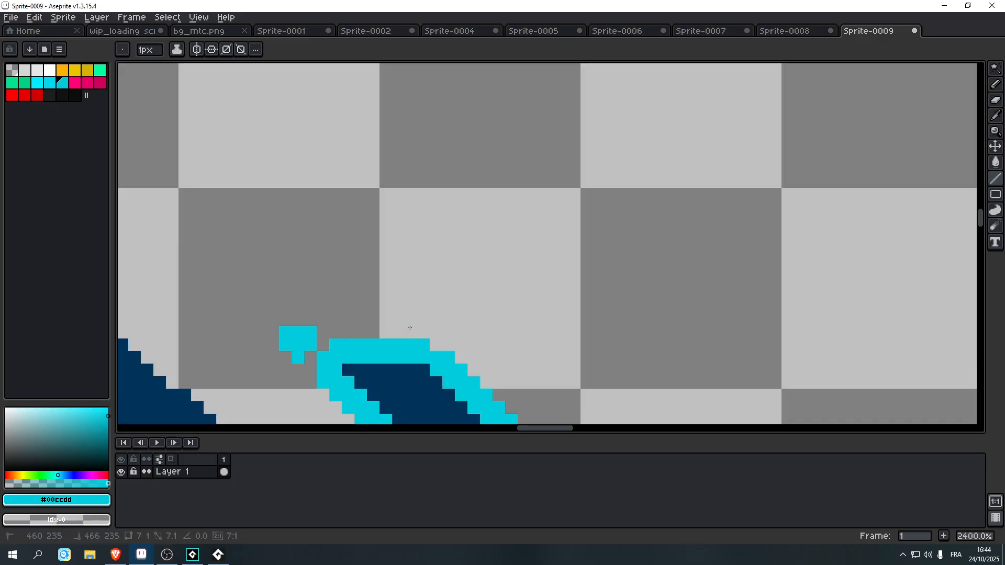
drag(298, 332, 299, 368)
mouse_move(316, 329)
mouse_down()
mouse_move(313, 348)
mouse_move(567, 255)
mouse_up()
right_click(286, 332)
right_click(286, 344)
- Erase the excess cyan pixels along the top and outer edge of the diagonal pair near X 317, Y 240
scroll(288, 344, down, 4)
scroll(152, 246, up, 8)
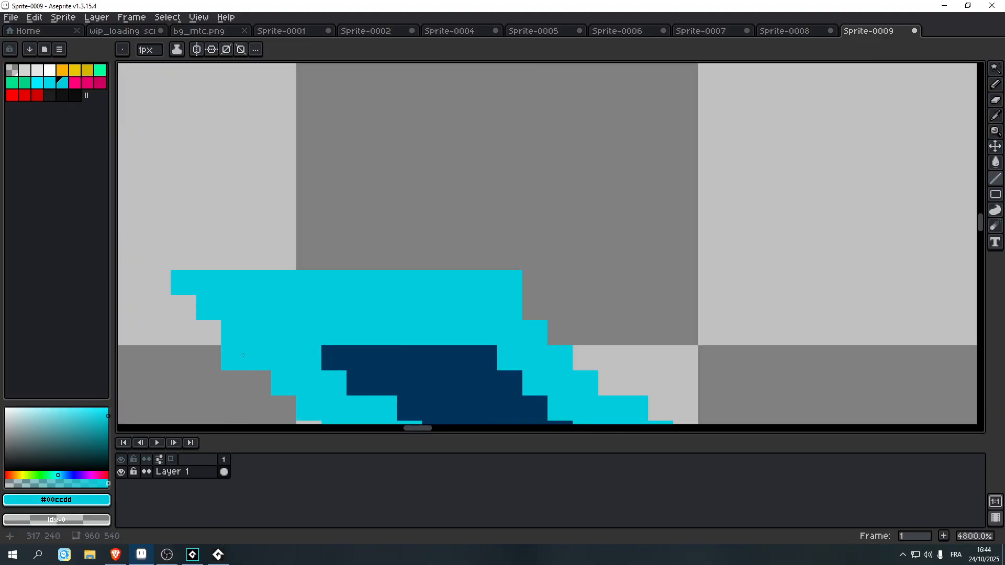
mouse_move(243, 356)
mouse_down()
mouse_move(259, 299)
mouse_move(284, 283)
mouse_move(519, 283)
mouse_up()
mouse_move(267, 273)
mouse_down()
mouse_move(244, 349)
mouse_move(216, 279)
mouse_move(238, 286)
mouse_move(215, 315)
mouse_move(204, 285)
mouse_up()
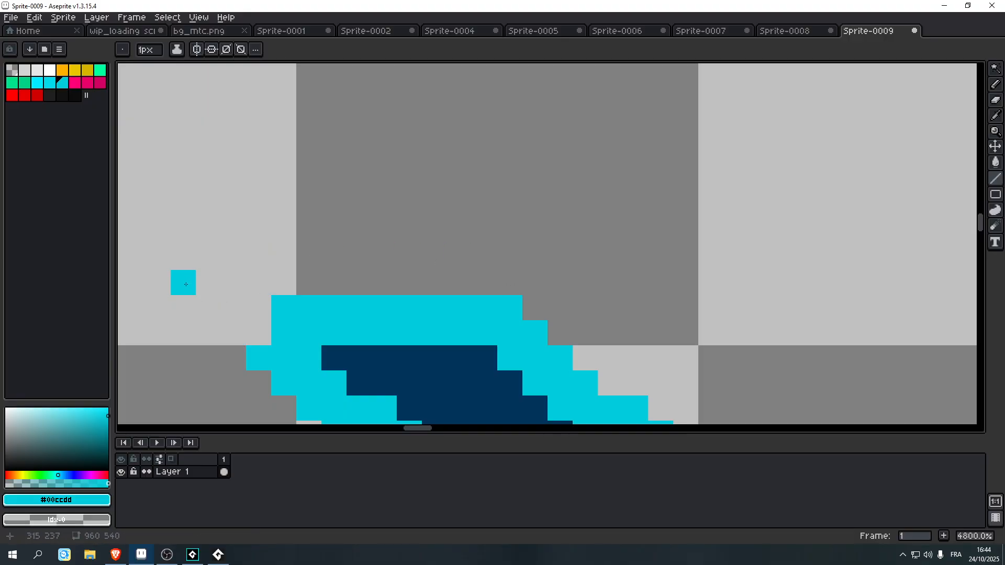
- Erase the extra cyan row at Y 239 above the diagonal pair near X 194 and complete the row at Y 240
scroll(201, 285, down, 10)
scroll(391, 271, up, 6)
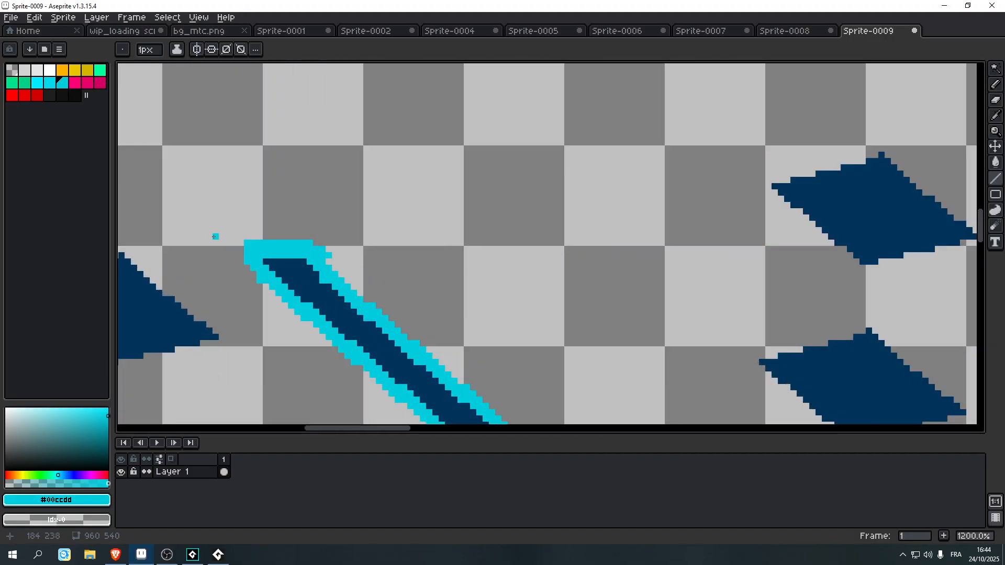
mouse_move(520, 287)
mouse_down()
mouse_move(501, 274)
mouse_move(302, 253)
mouse_up()
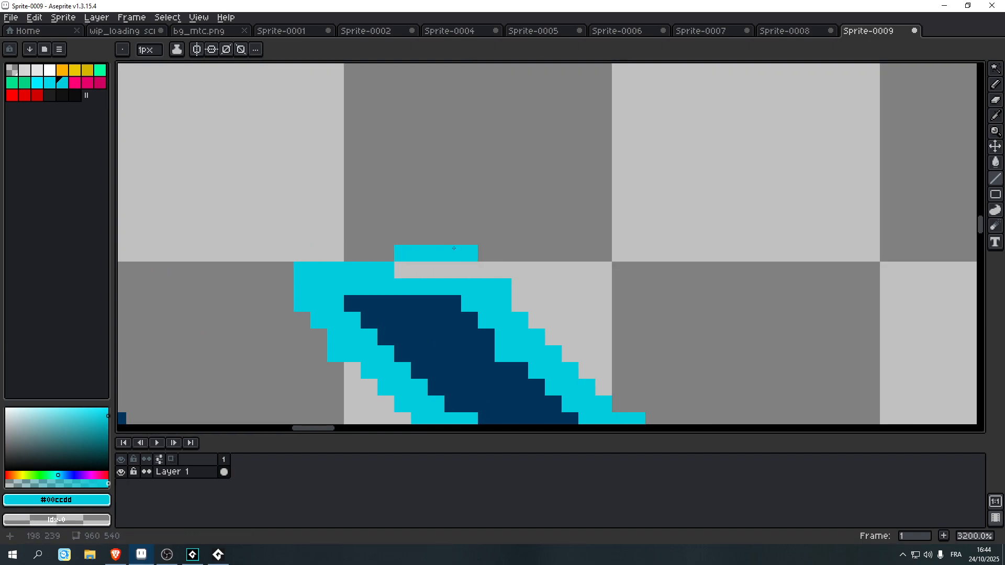
drag(454, 248, 377, 247)
drag(486, 253, 470, 253)
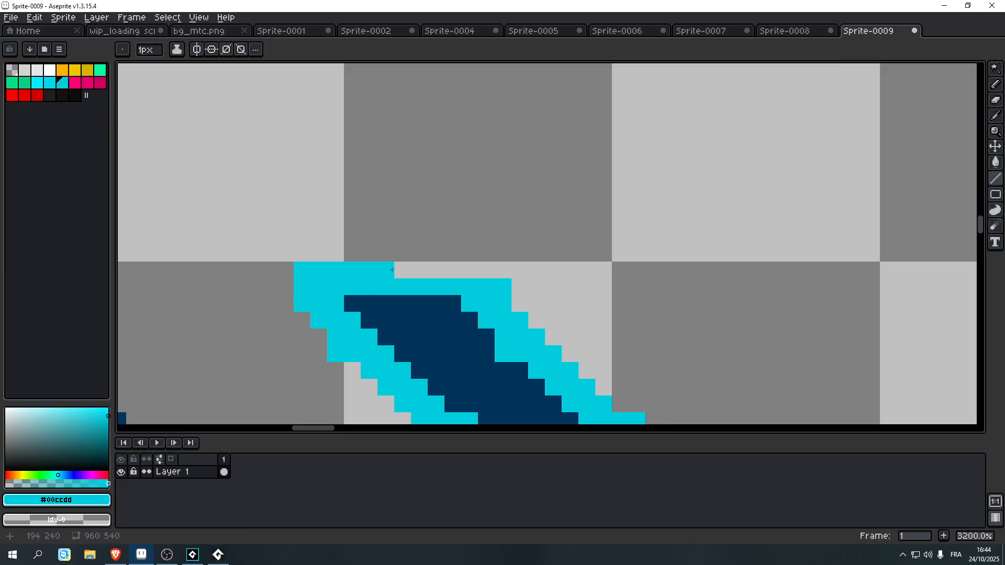
drag(393, 270, 472, 269)
- Erase the protruding cyan pixels from the outer corner around X 189, Y 241
right_click(303, 287)
right_click(319, 271)
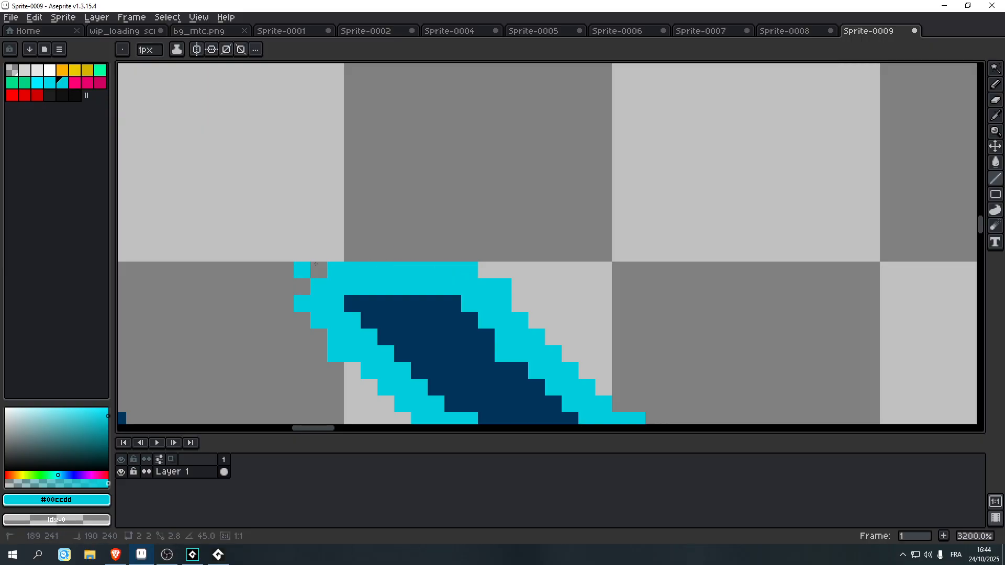
right_click(302, 270)
right_click(302, 303)
- Trim the outer edge and the Y 241 row of cyan pixels from the upper end of the diagonal pair near X 58
scroll(332, 380, down, 9)
scroll(494, 315, down, 3)
scroll(271, 348, up, 12)
mouse_move(271, 347)
mouse_down()
mouse_move(258, 245)
mouse_move(276, 233)
mouse_up()
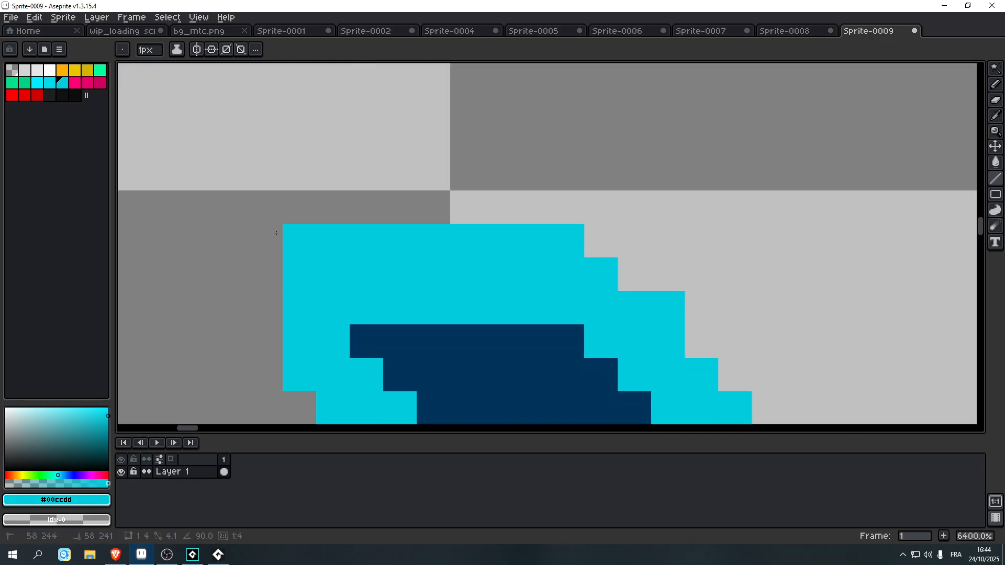
right_click(294, 257)
right_click(340, 246)
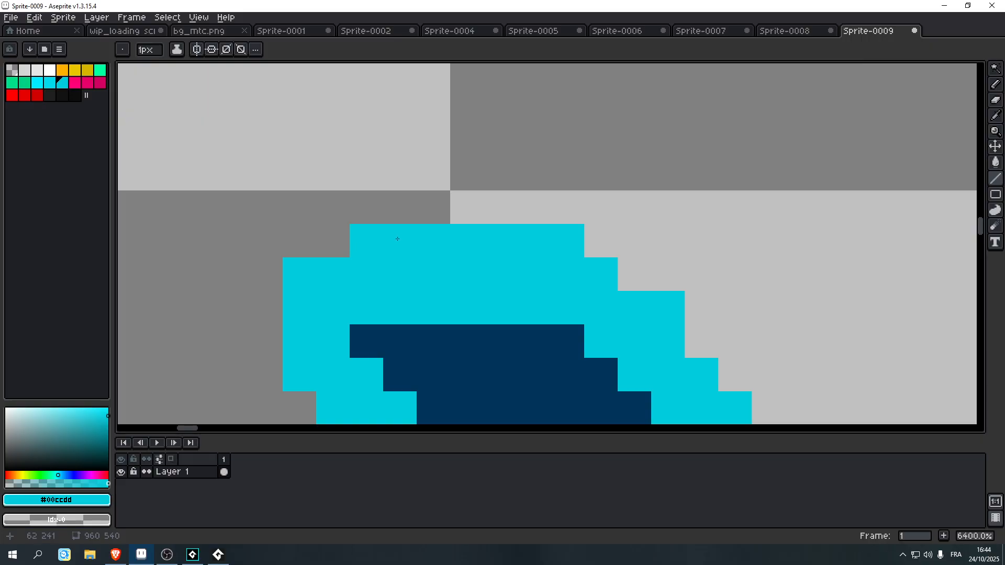
drag(369, 238, 599, 239)
click(299, 271)
- Sample dark blue #003359 and fill the transparent pixels above the cyan line around X 360, Y 312
scroll(299, 270, down, 12)
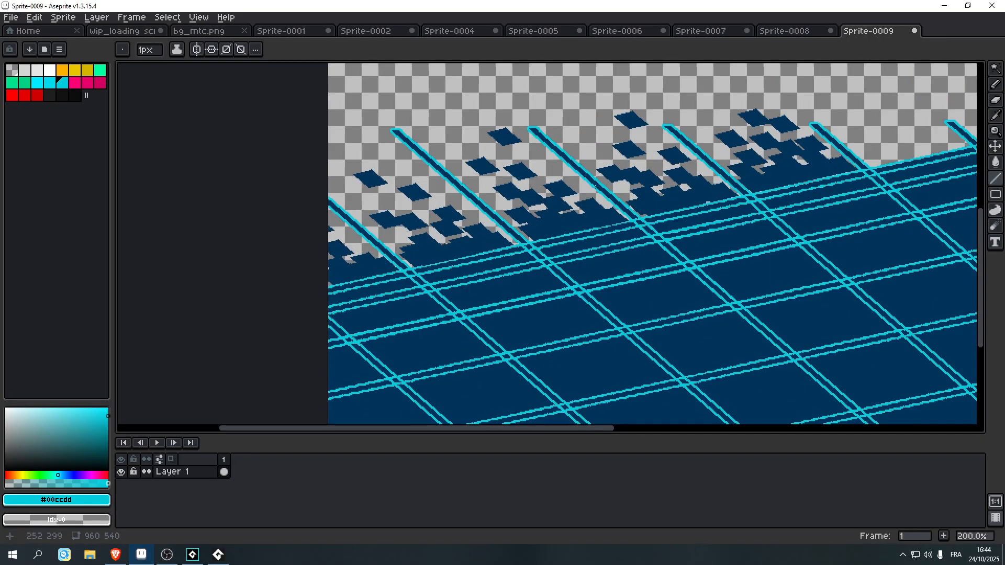
scroll(590, 190, up, 2)
scroll(265, 319, up, 8)
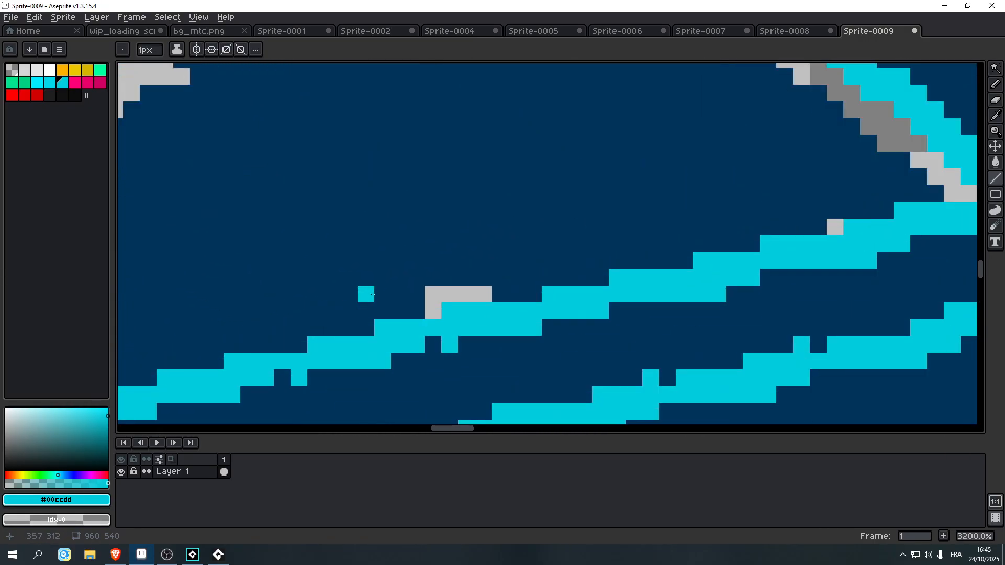
key(i)
click(445, 258)
key(b)
mouse_move(466, 294)
mouse_down()
mouse_move(484, 294)
mouse_move(434, 297)
mouse_up()
- Fill the transparent strip along the outer edge of the diagonal pair around X 388, Y 302 with dark blue #003359
scroll(498, 226, right, 5)
scroll(498, 225, up, 2)
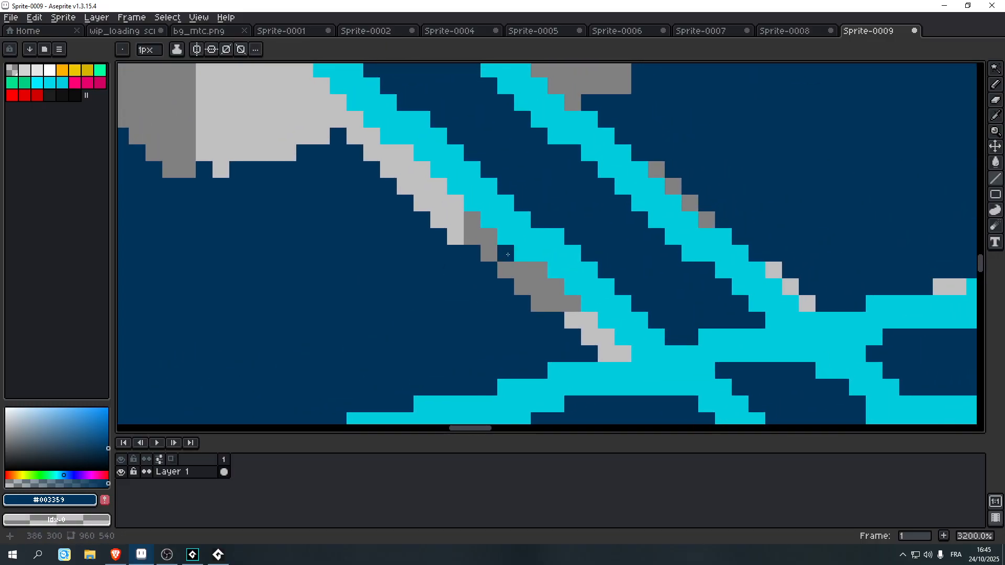
key(g)
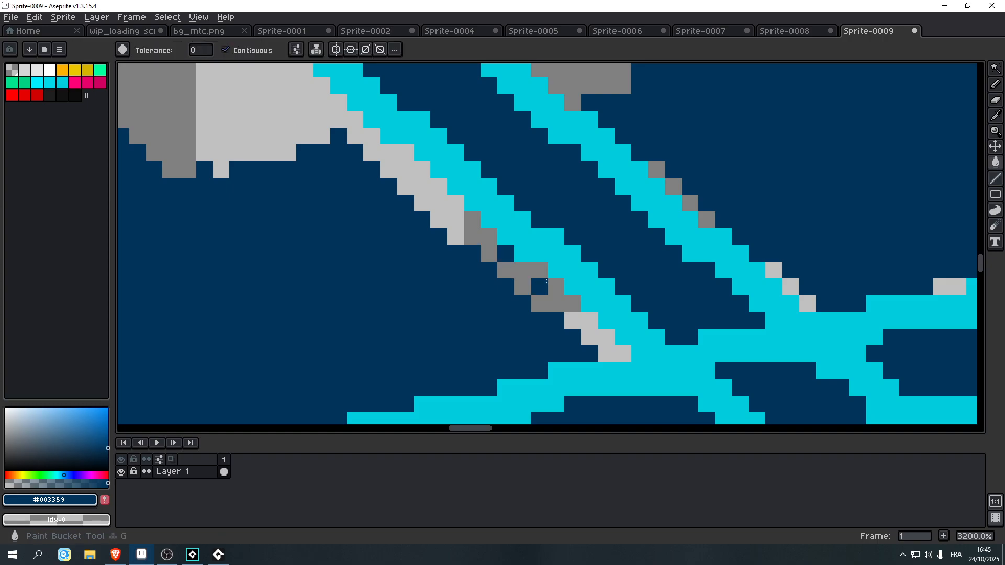
click(545, 283)
- Fill the transparent strip along the inner edge of the next diagonal pair around X 298, Y 325 and X 290, Y 318 with dark blue
scroll(546, 282, down, 3)
scroll(457, 300, up, 3)
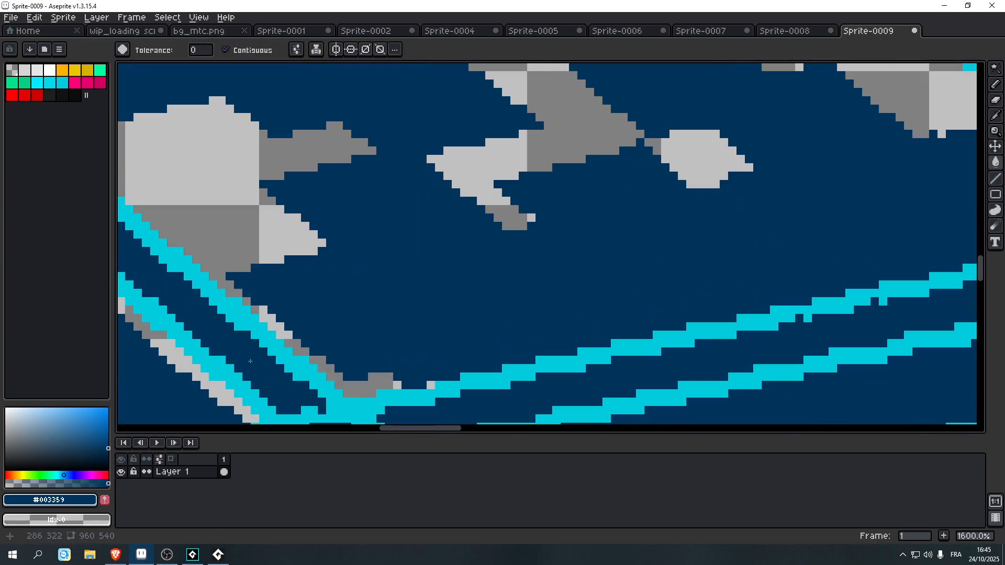
drag(388, 318, 406, 311)
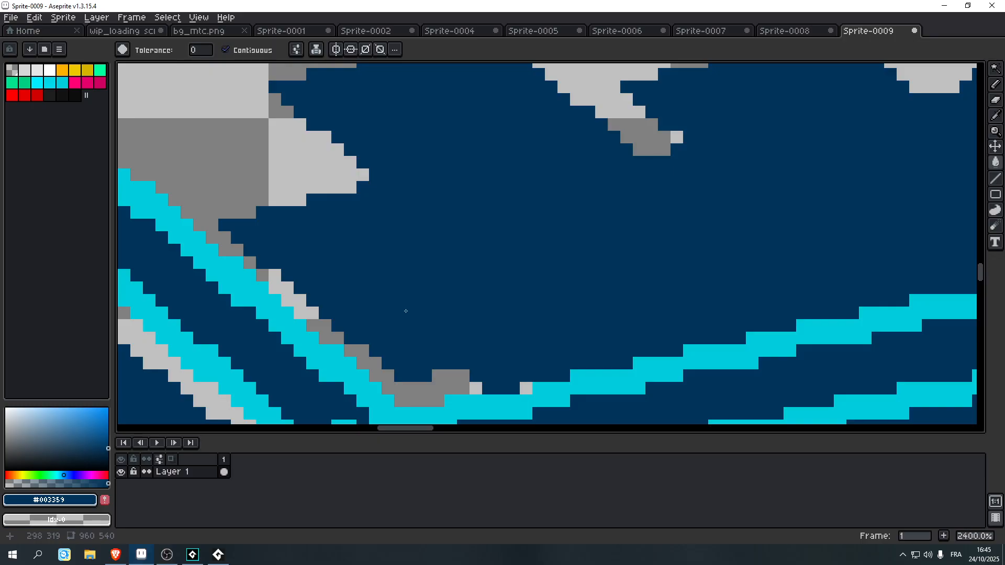
click(413, 390)
scroll(419, 366, down, 3)
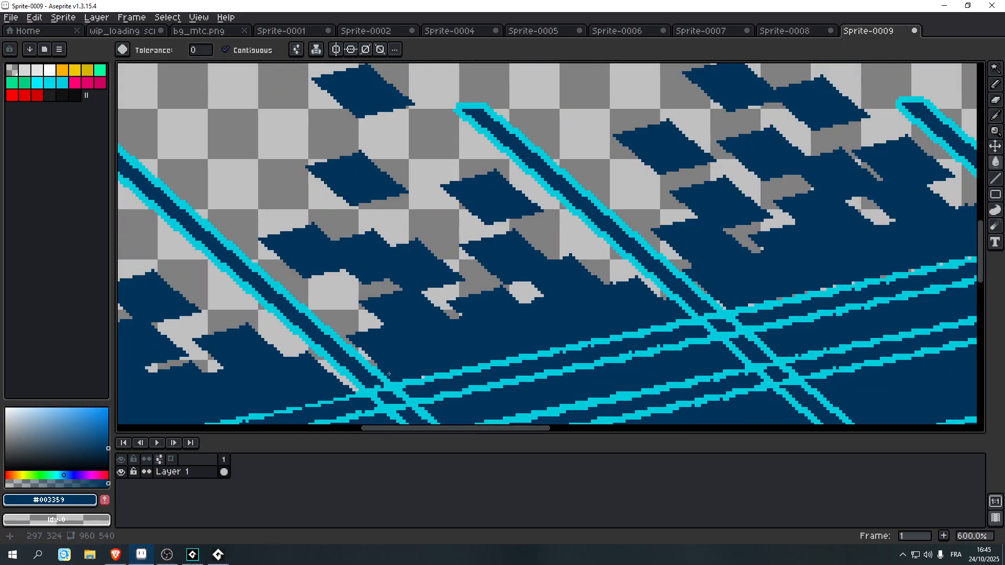
drag(471, 361, 465, 341)
scroll(466, 340, up, 4)
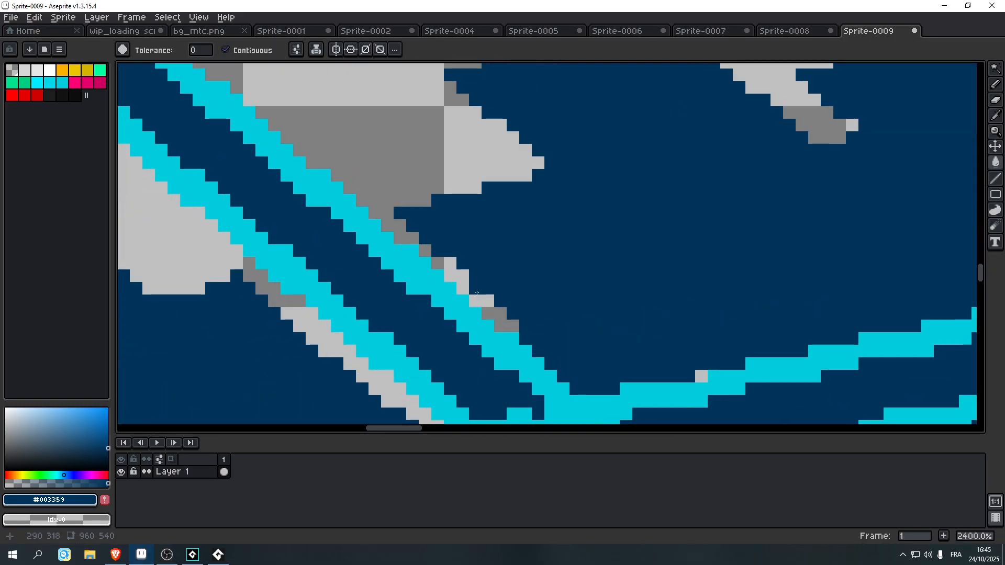
click(477, 296)
scroll(488, 314, down, 3)
scroll(488, 315, down, 2)
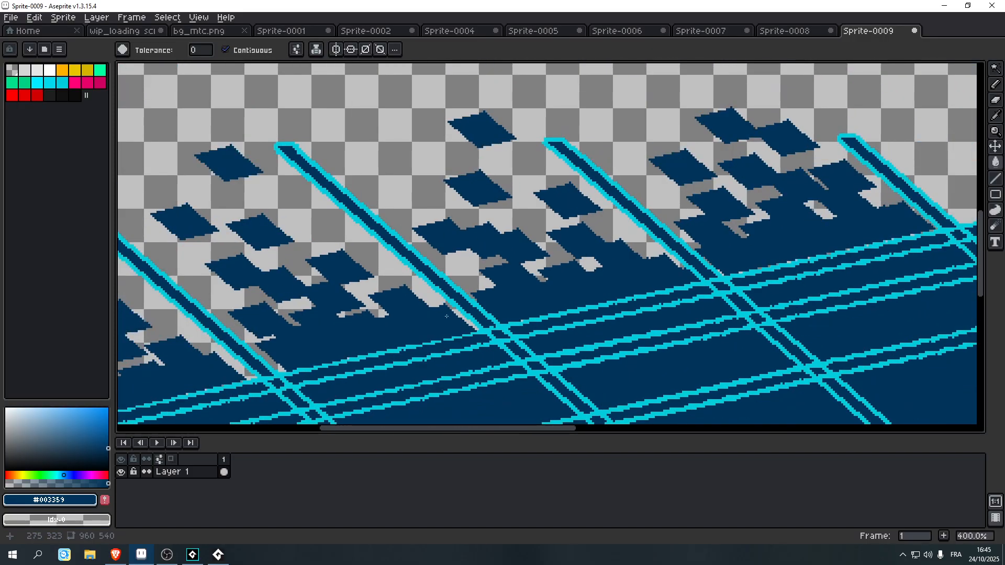
- Close off the transparent strip beside the diagonal pair near X 277, Y 320 and fill the part below it with dark blue
scroll(422, 322, up, 8)
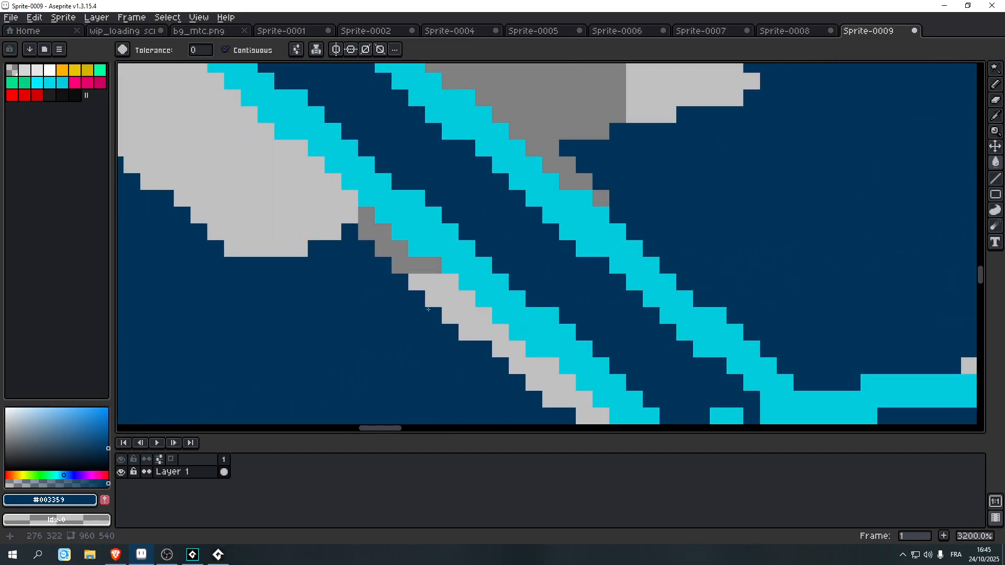
key(b)
click(427, 293)
right_click(449, 296)
click(453, 282)
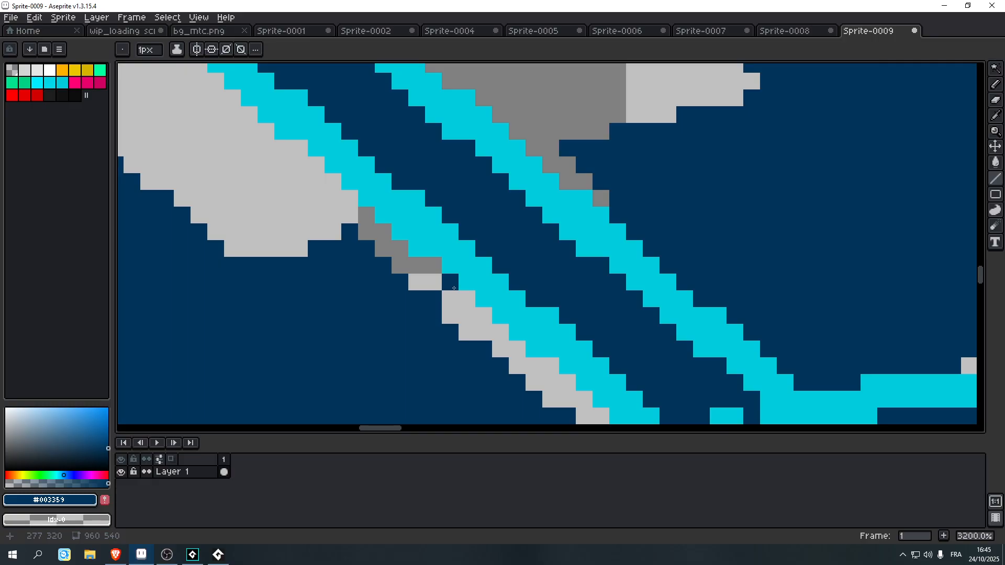
key(g)
click(454, 299)
scroll(399, 327, down, 6)
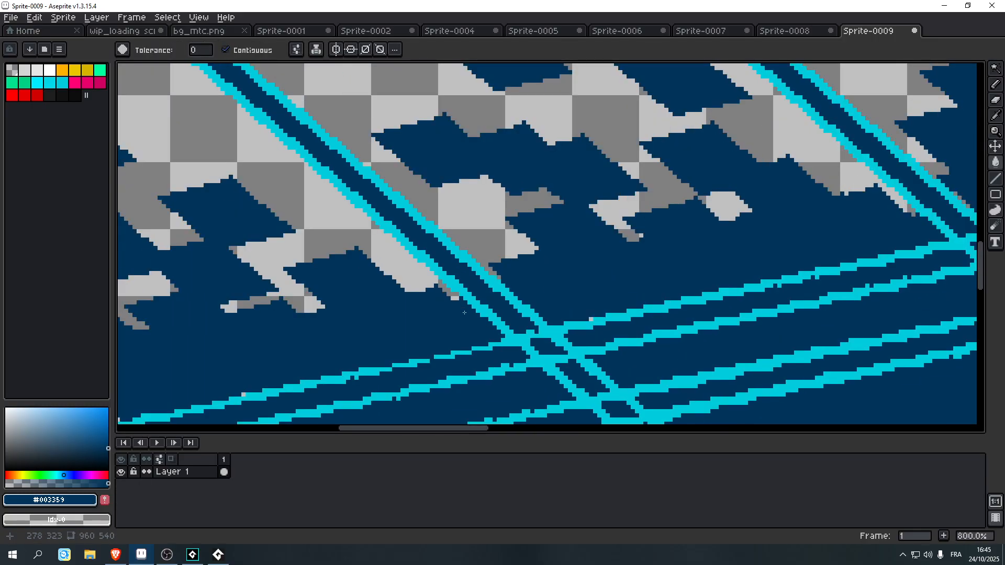
- Draw a short dark blue boundary at Y 343 near X 186 and fill the transparent strip below it
scroll(400, 327, up, 6)
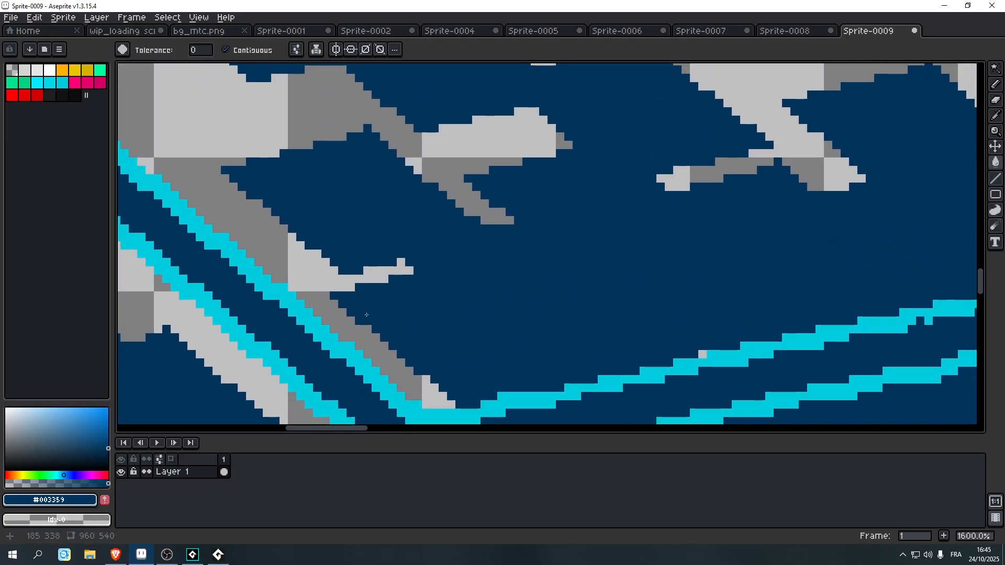
scroll(372, 336, up, 1)
key(b)
click(368, 333)
click(366, 333)
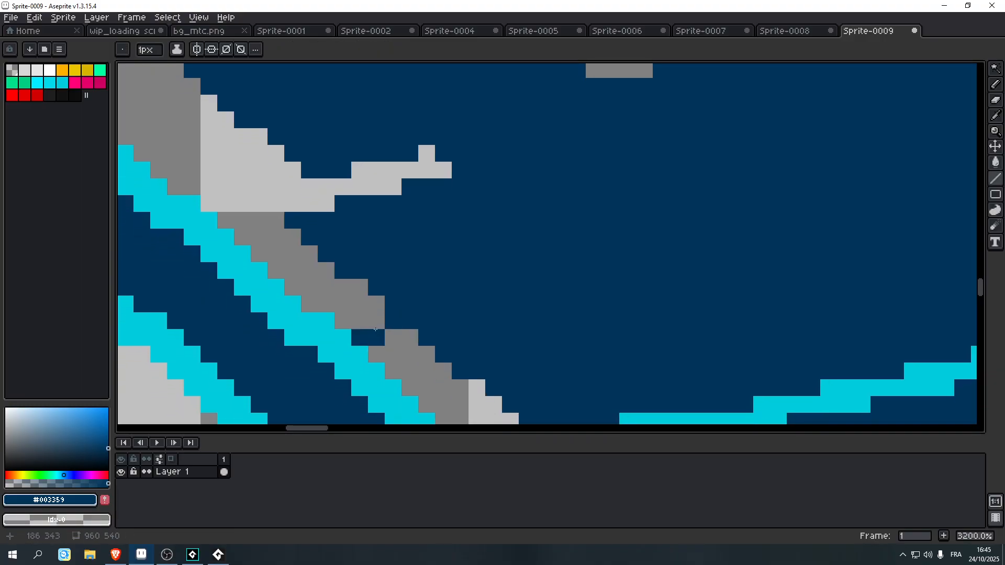
key(g)
click(409, 359)
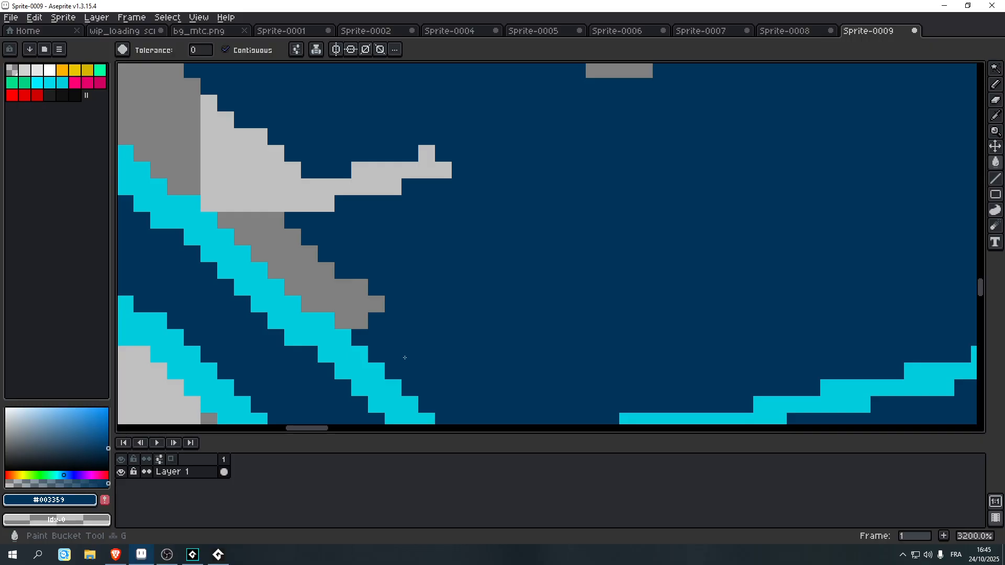
scroll(408, 360, down, 7)
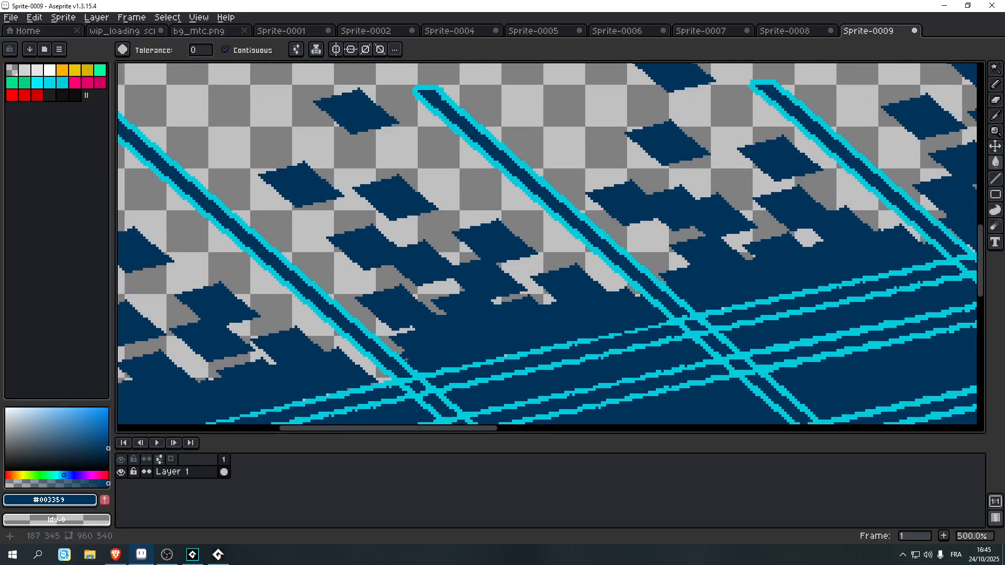
- Draw a dark blue boundary across the transparent strip near X 170, Y 345 and fill the part below it
scroll(384, 355, up, 7)
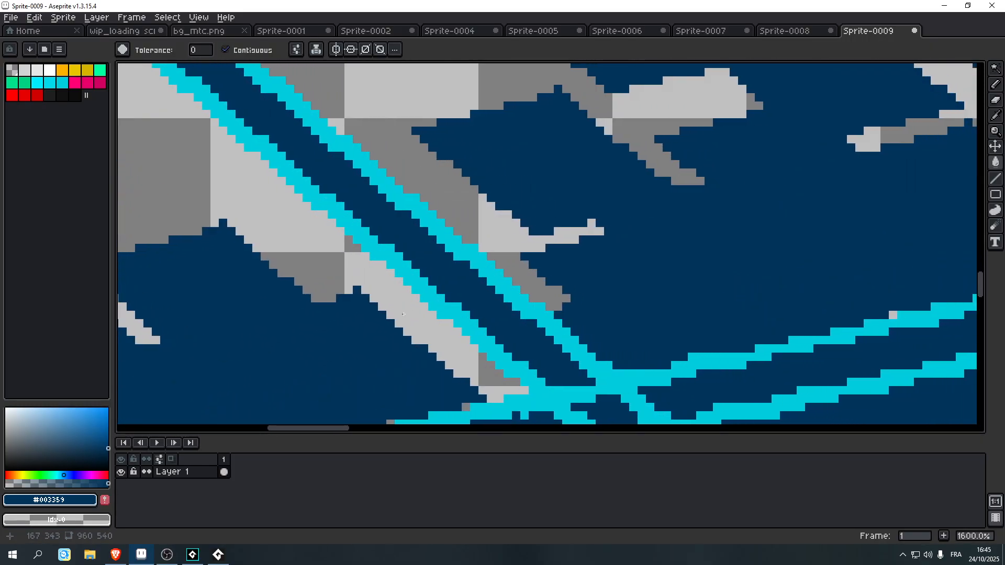
key(b)
scroll(419, 321, up, 1)
mouse_move(410, 348)
mouse_down()
mouse_move(482, 333)
mouse_move(478, 320)
mouse_up()
key(g)
click(482, 352)
scroll(482, 356, down, 4)
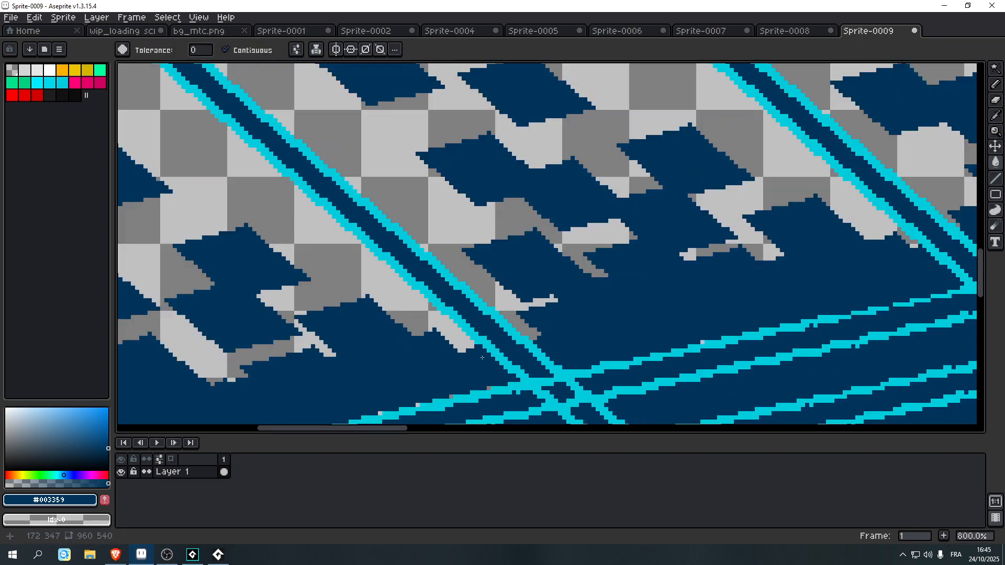
- Draw a dark blue boundary at about Y 369 near X 75 and fill the transparent strip beneath it beside the diagonal pair
drag(448, 371, 539, 304)
drag(397, 332, 414, 314)
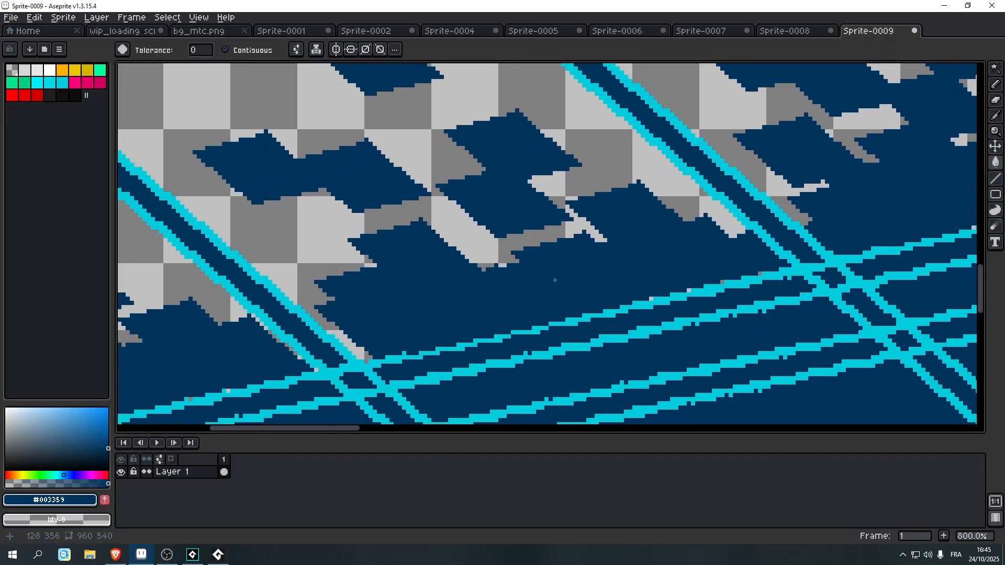
scroll(404, 294, up, 5)
click(366, 303)
key(b)
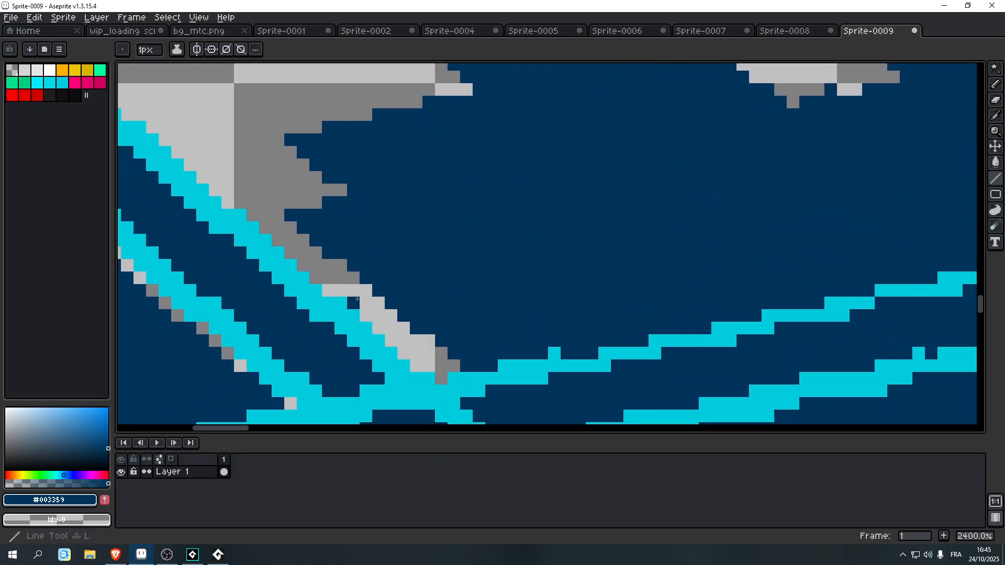
scroll(389, 297, up, 3)
click(367, 310)
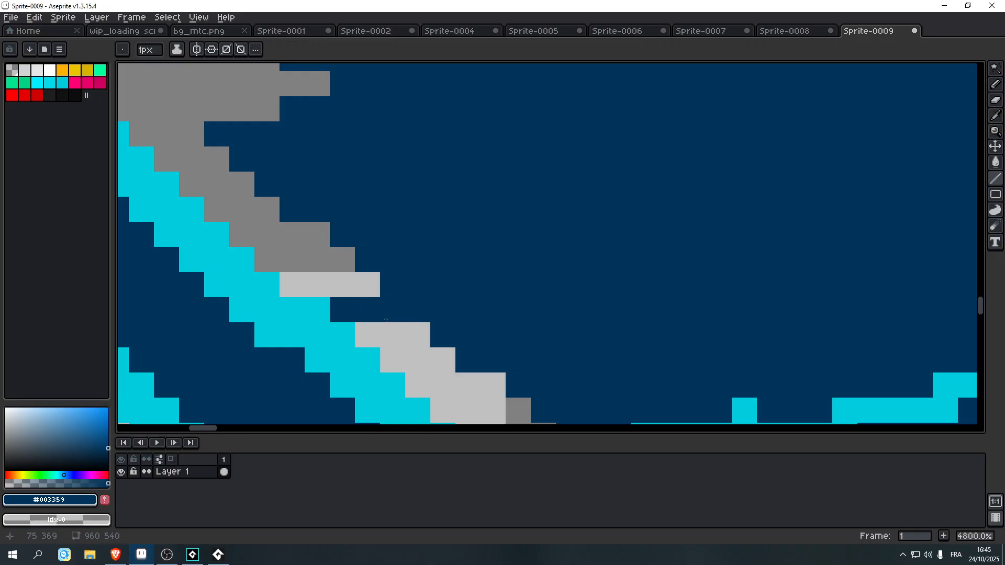
key(g)
click(409, 344)
scroll(409, 345, down, 8)
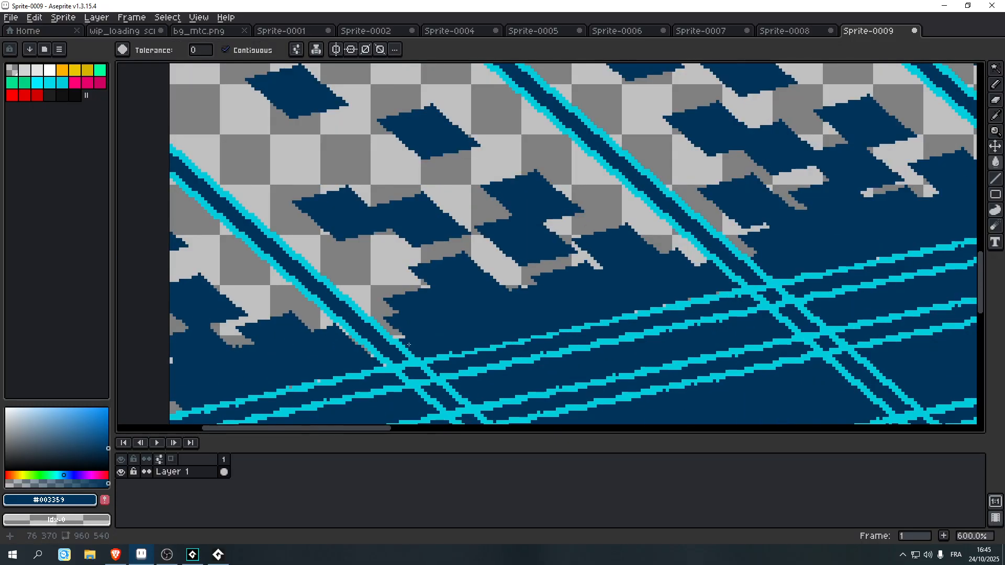
- Paint over the single transparent pixels along the outer edge of the diagonal pair from about X 53, Y 365 to X 68, Y 377 in dark blue
scroll(374, 349, up, 4)
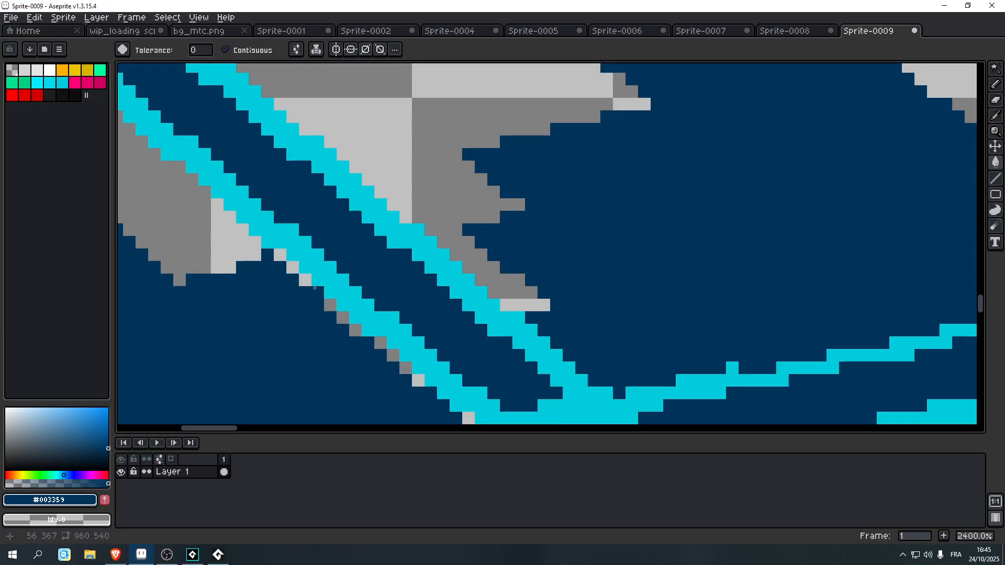
key(b)
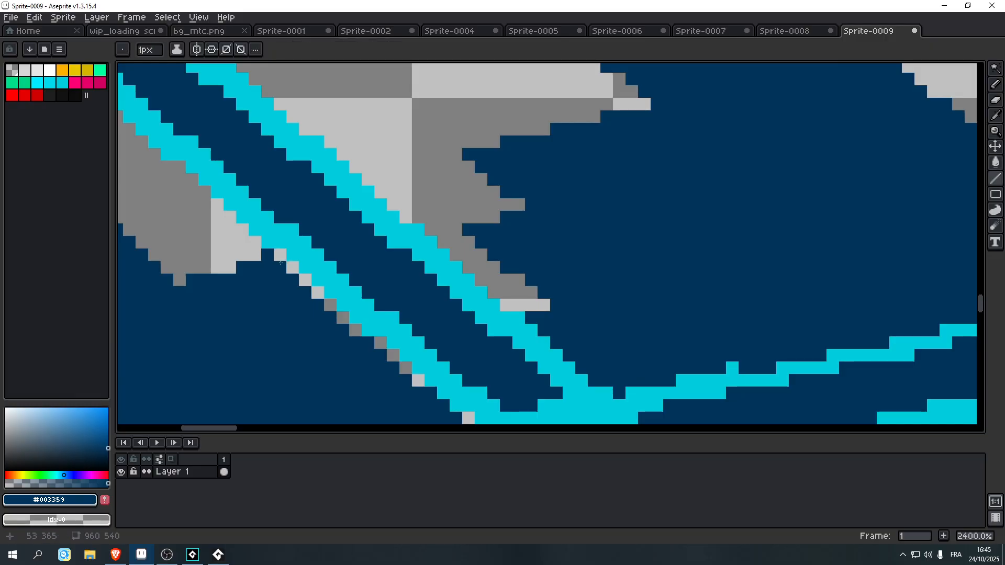
mouse_move(282, 255)
mouse_down()
mouse_move(419, 381)
mouse_move(336, 305)
mouse_move(301, 246)
mouse_up()
click(377, 339)
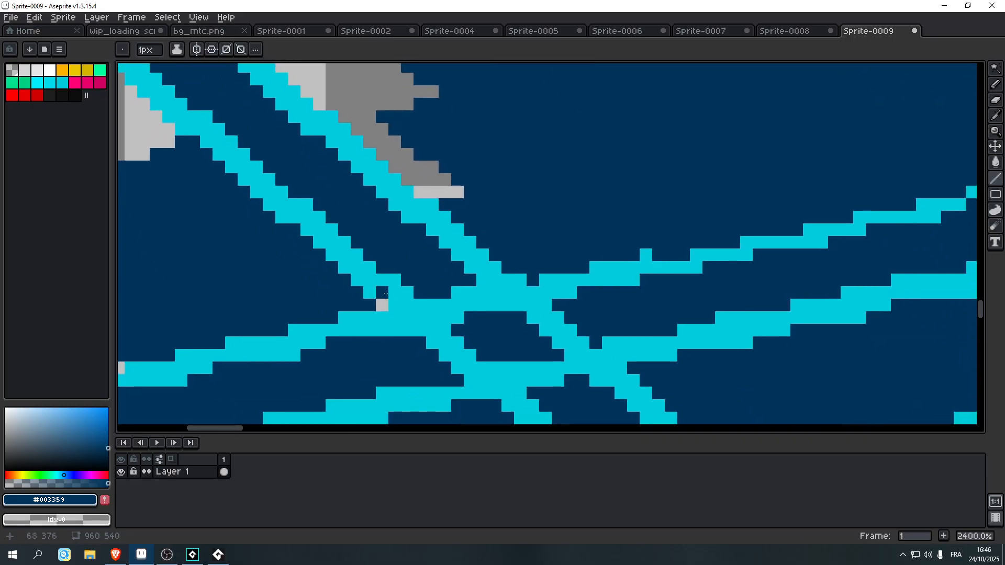
scroll(422, 254, down, 5)
scroll(330, 321, up, 3)
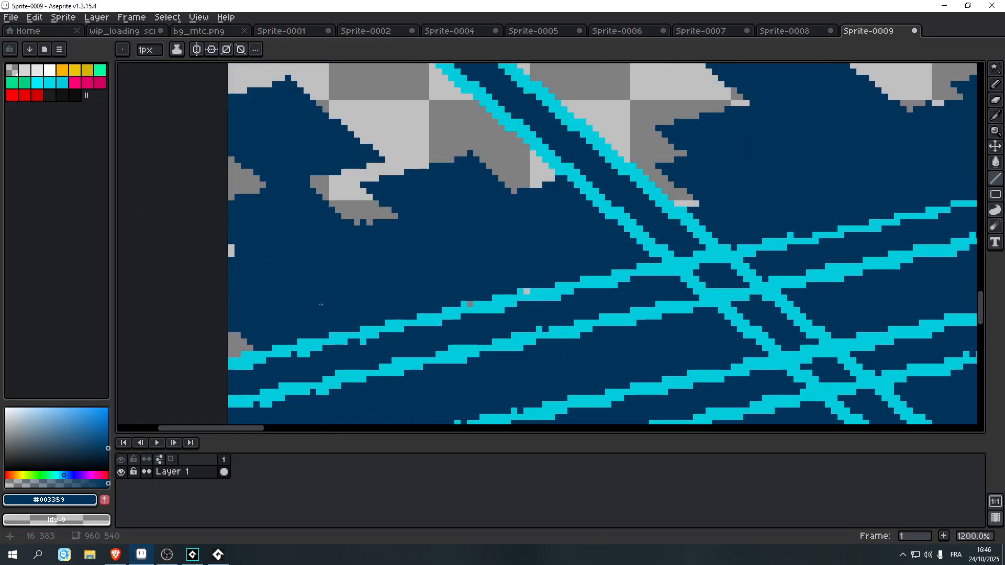
- Fill the transparent patch at the canvas's outer edge around Y 389, above the cyan line, with dark blue
key(g)
click(326, 343)
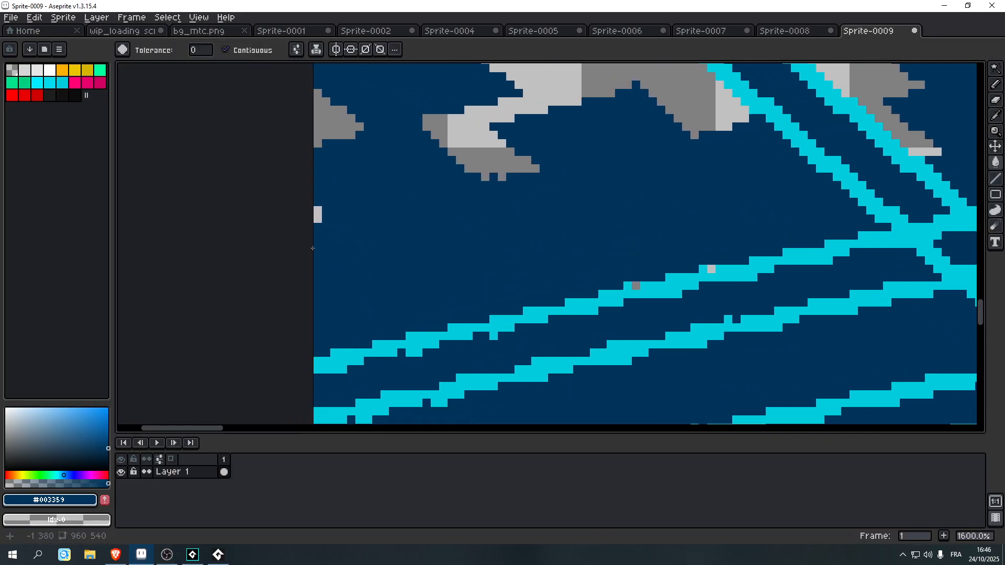
scroll(374, 266, down, 7)
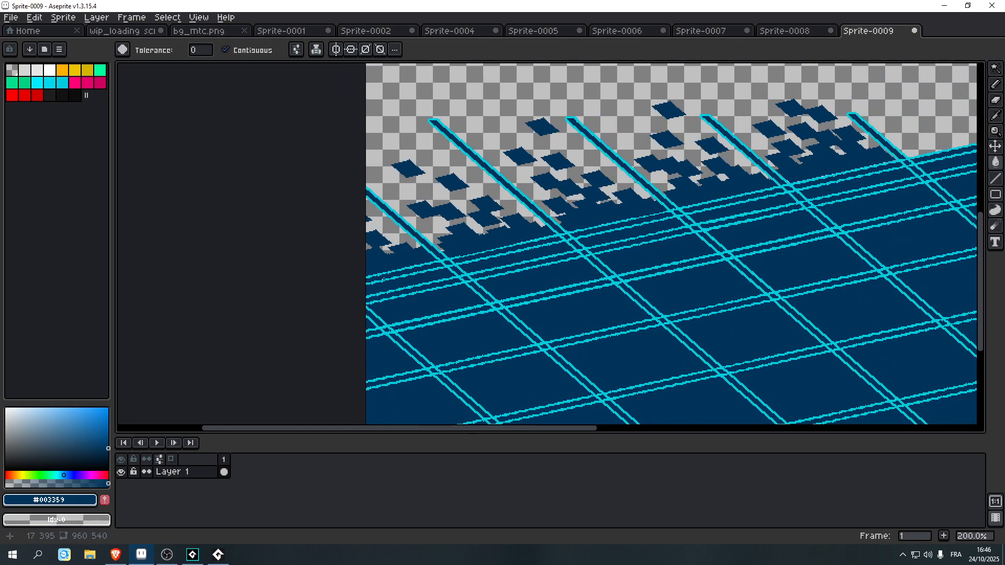
- Sample cyan #00ccdd and fill the two transparent pixels in the cyan line near X 38, Y 384 and X 46, Y 382
scroll(485, 249, up, 3)
scroll(469, 246, up, 5)
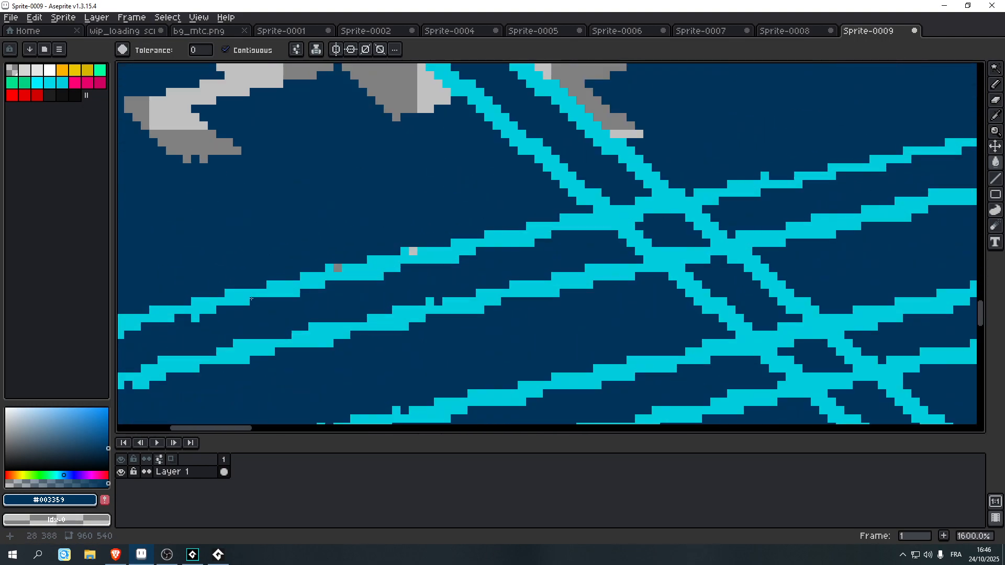
scroll(335, 272, up, 5)
key(i)
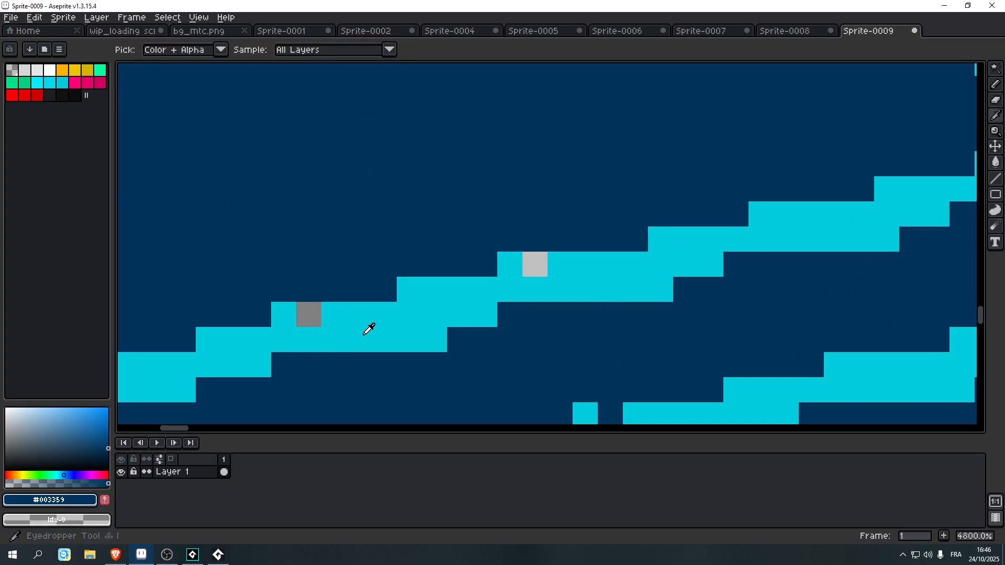
click(367, 329)
key(b)
click(315, 313)
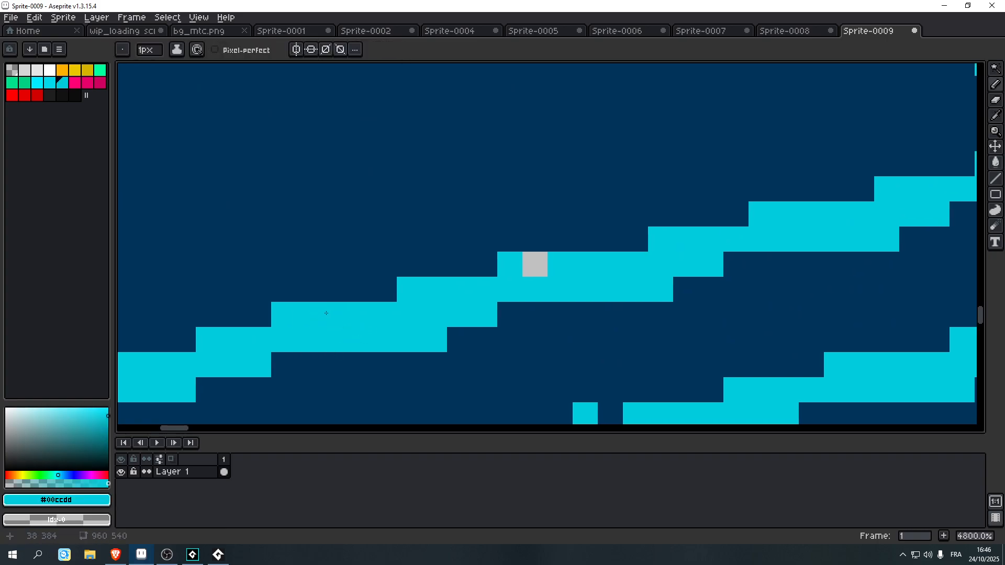
click(535, 264)
- Thicken the thin stretch of the upper cyan line from about X 89, Y 373 to X 130 with cyan #00ccdd
scroll(529, 269, down, 4)
drag(610, 278, 365, 321)
drag(515, 289, 381, 292)
key(l)
mouse_move(364, 328)
mouse_down()
mouse_move(612, 286)
mouse_move(703, 255)
mouse_up()
scroll(435, 316, up, 3)
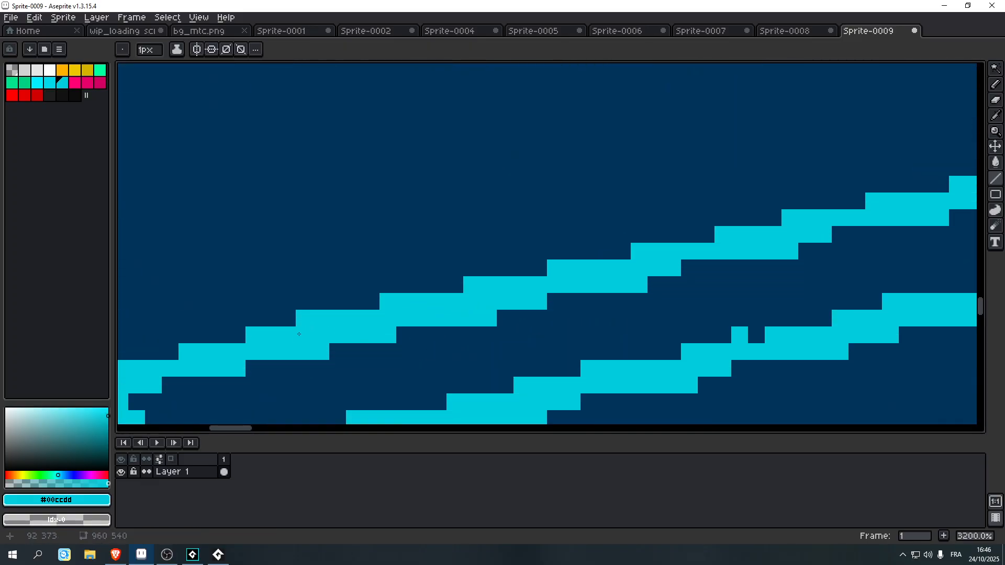
scroll(410, 327, down, 1)
drag(890, 236, 501, 344)
right_click(502, 344)
click(524, 294)
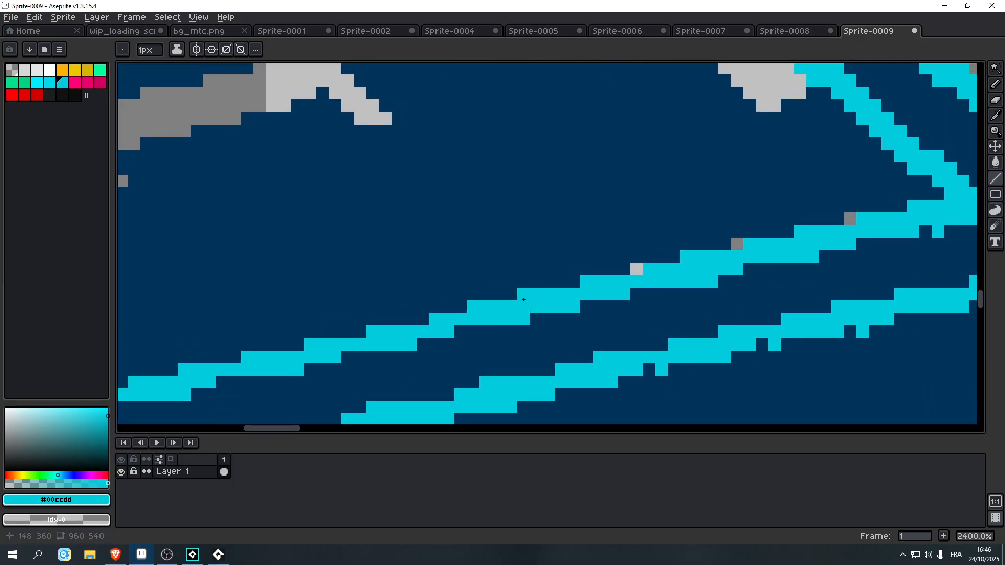
- Fill the transparent pixels on the upper cyan line near X 157, 165 and 174, and the notches under the line below, with cyan
click(637, 268)
click(737, 245)
click(850, 219)
click(762, 344)
click(851, 332)
click(649, 370)
scroll(663, 363, down, 4)
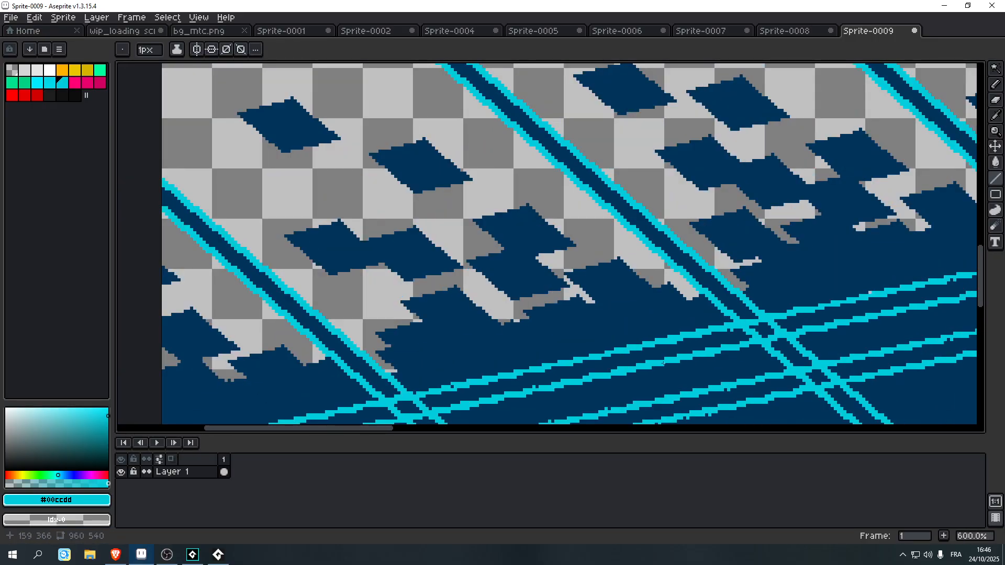
drag(630, 365, 623, 197)
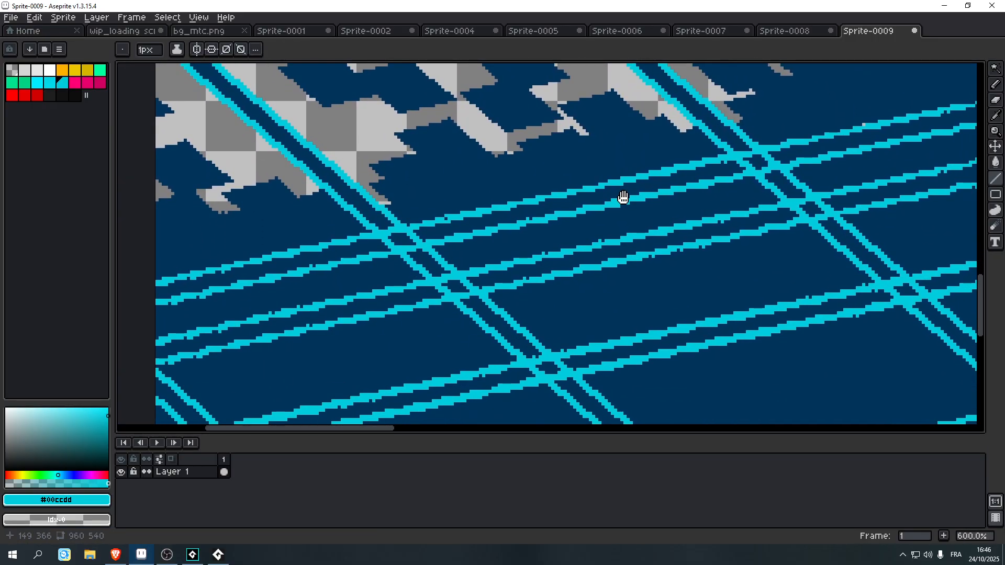
scroll(623, 197, up, 4)
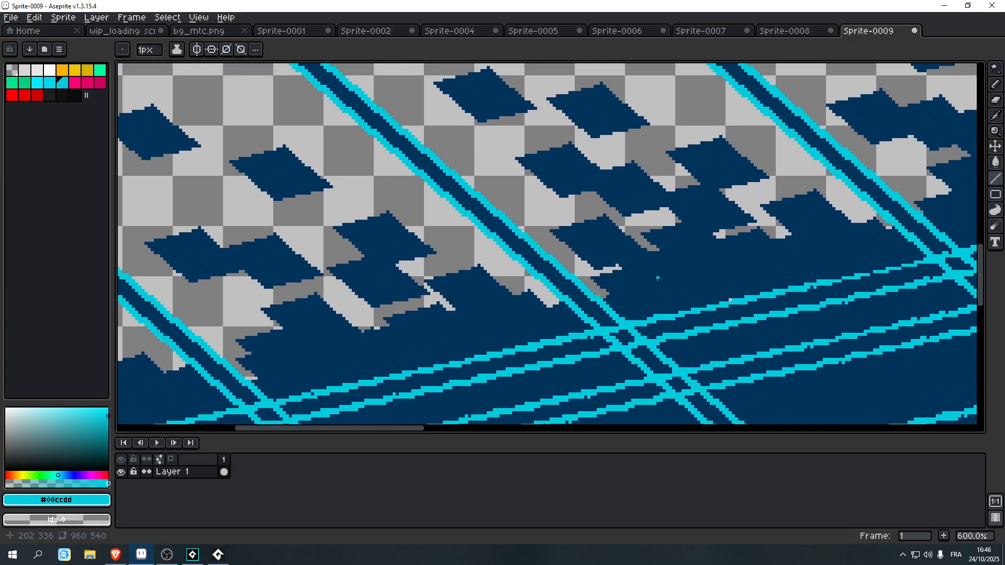
drag(663, 297, 321, 296)
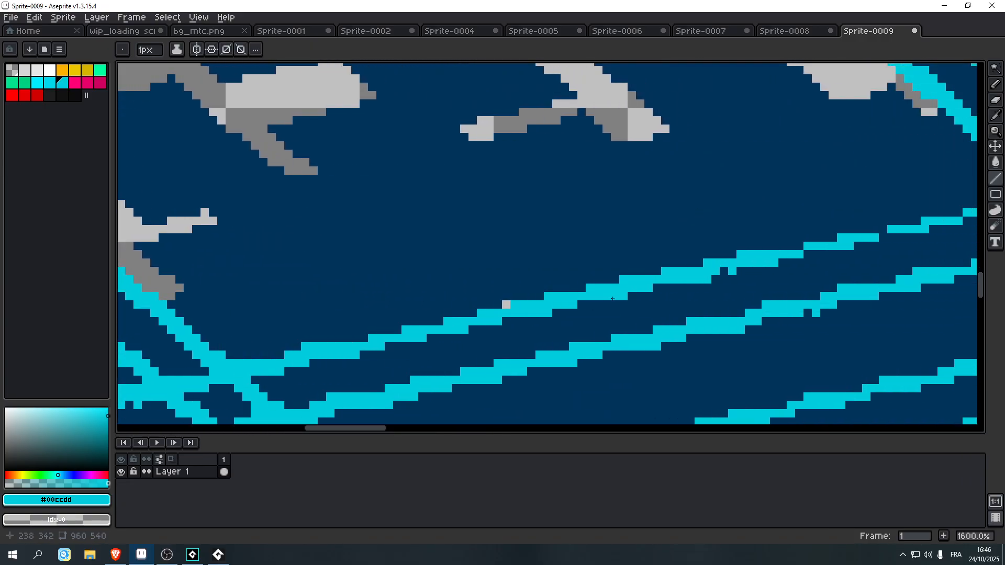
- Fill the stray transparent pixel on the upper cyan line near X 225, Y 343 with cyan
scroll(647, 285, up, 3)
scroll(745, 260, down, 3)
drag(746, 259, 439, 348)
drag(542, 318, 754, 276)
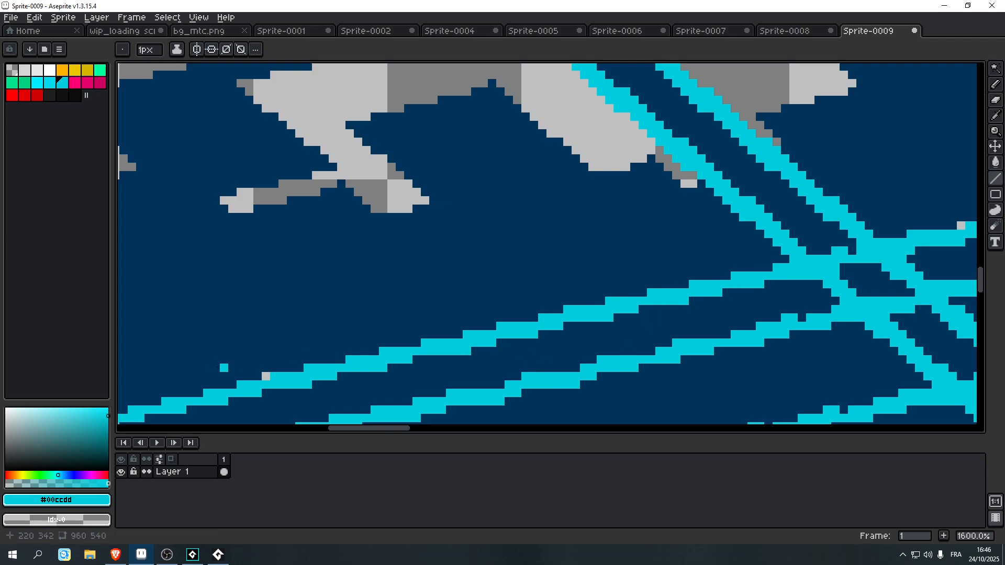
click(266, 377)
- Sample dark blue #003359 and bucket-fill the transparent pixels under the diagonal cyan line near X 497, Y 273
scroll(345, 371, down, 3)
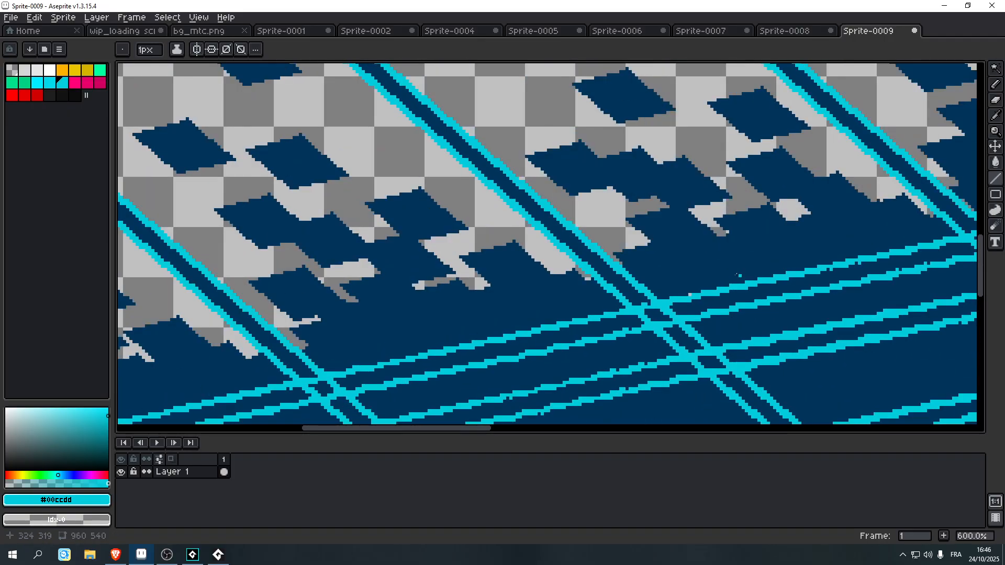
scroll(429, 403, up, 5)
scroll(430, 403, down, 10)
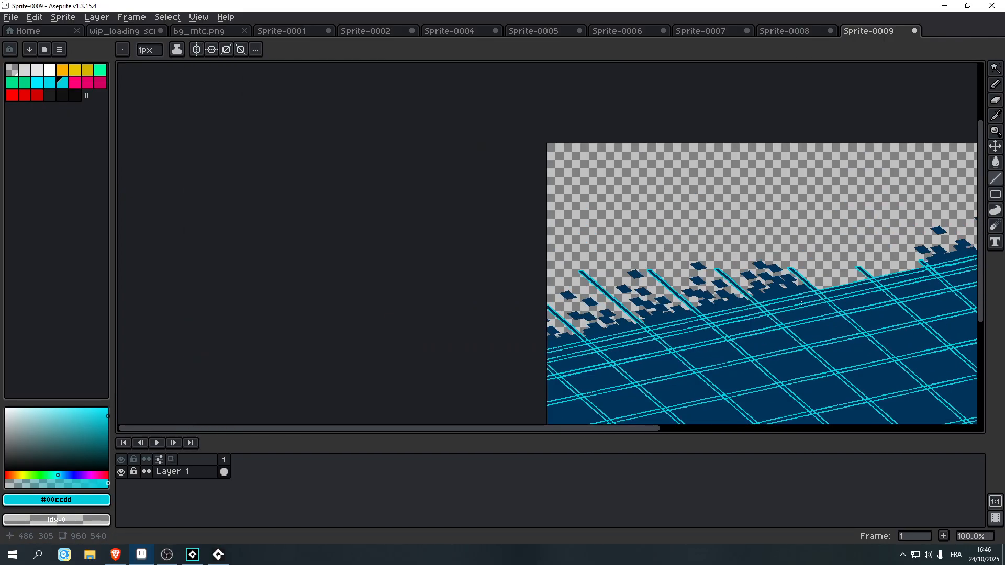
drag(802, 302, 658, 276)
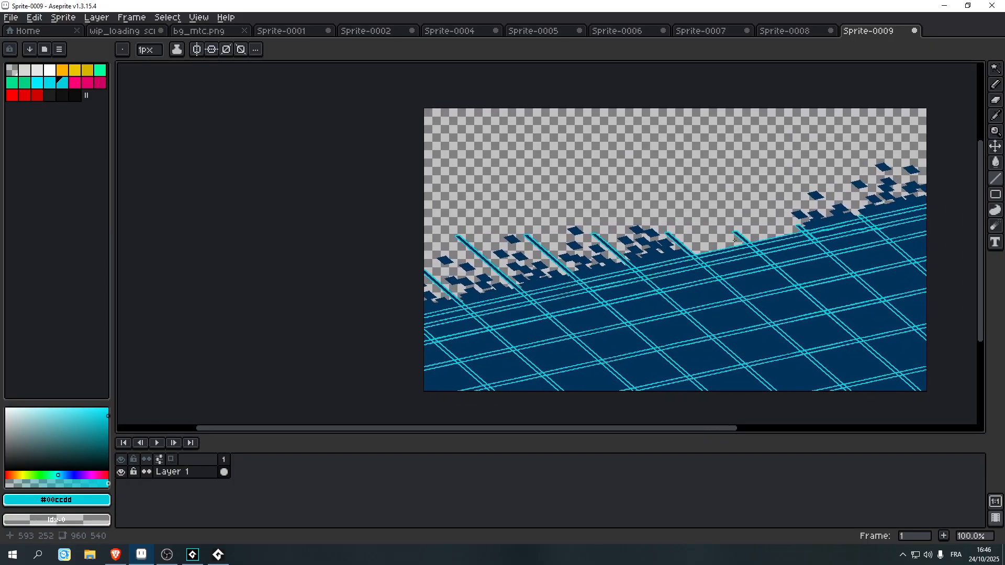
scroll(724, 250, up, 8)
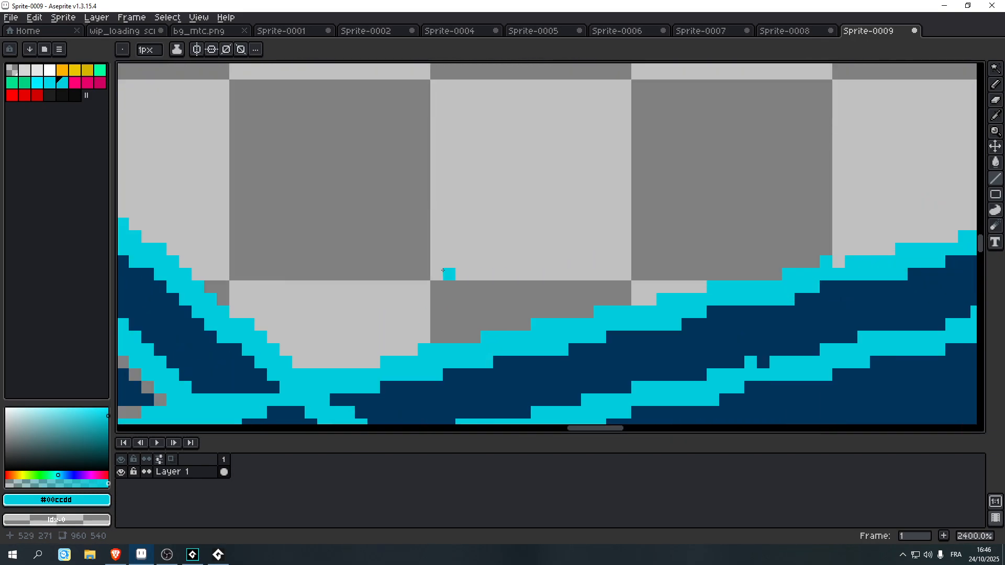
scroll(443, 270, down, 2)
scroll(330, 280, up, 6)
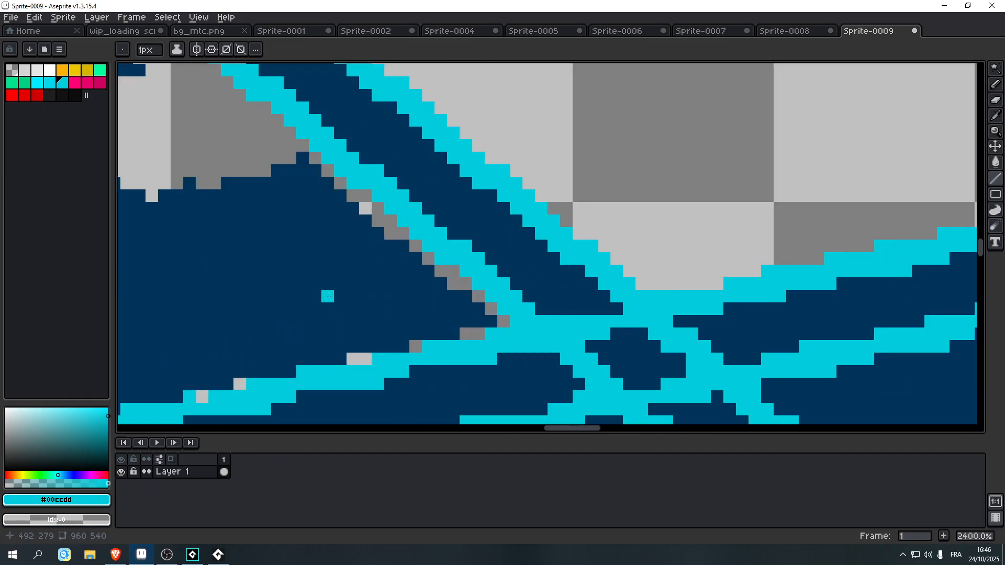
key(i)
click(332, 291)
drag(332, 292, 576, 237)
key(g)
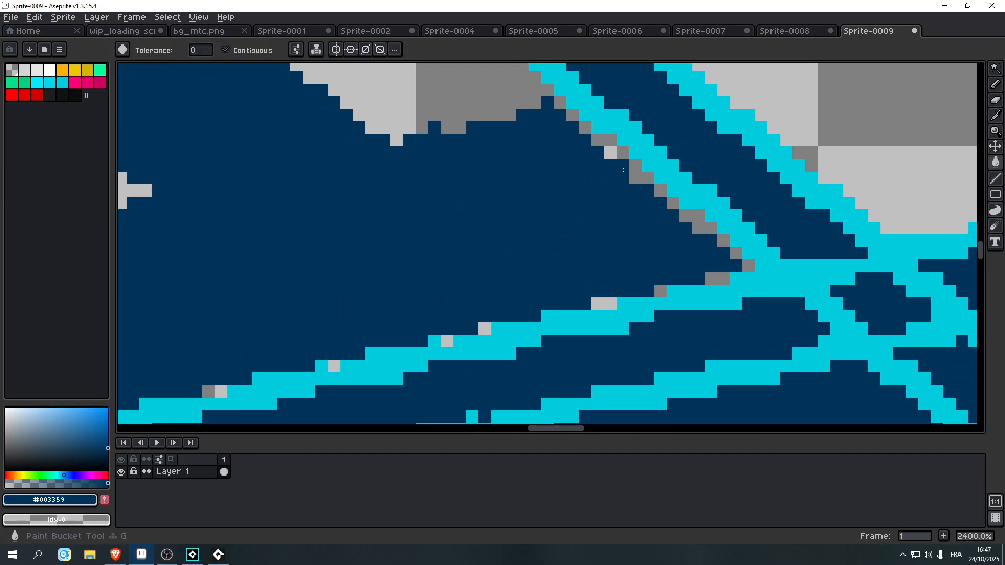
click(629, 168)
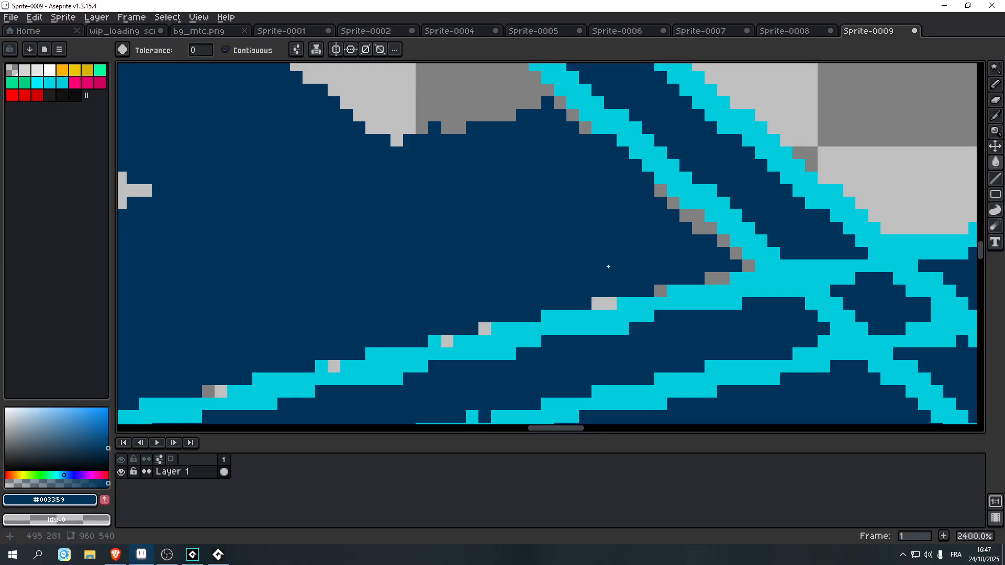
- Paint the transparent pixels under the diagonal cyan line dark blue with the pencil, from about X 499, Y 275 to X 506, Y 281
key(b)
scroll(637, 236, up, 2)
drag(662, 184, 521, 244)
click(544, 204)
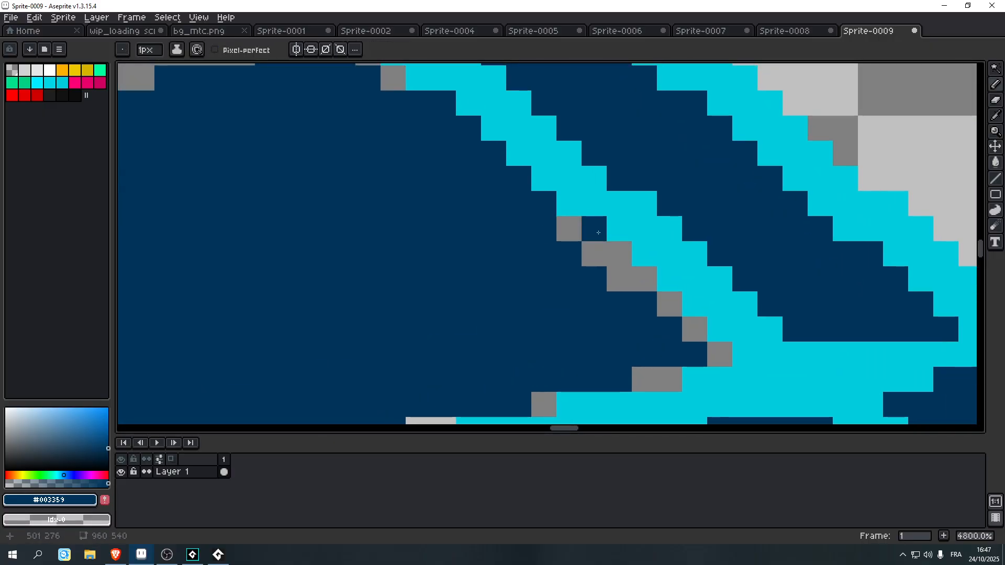
click(575, 231)
click(601, 251)
click(618, 256)
click(621, 277)
click(643, 281)
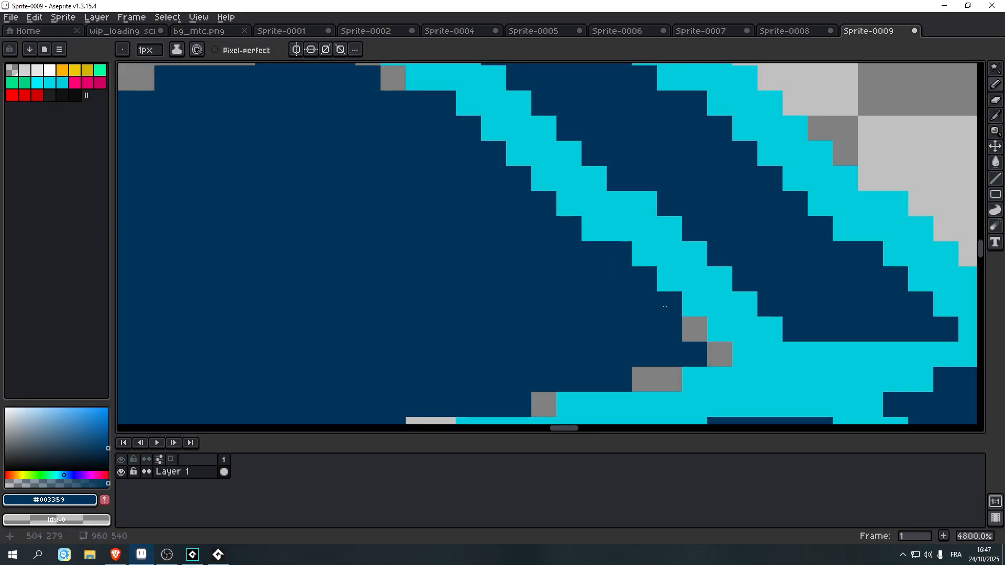
click(695, 329)
click(720, 354)
- Paint the transparent pixels above the long cyan line dark blue, from about X 504, Y 282 to X 485, Y 286
click(670, 379)
click(644, 380)
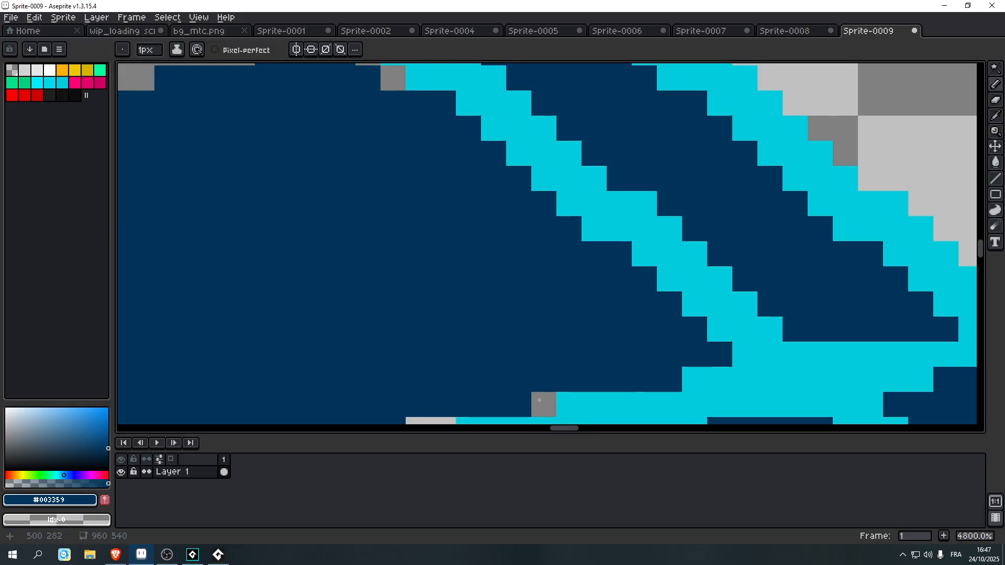
click(554, 394)
drag(450, 373, 655, 140)
click(597, 222)
click(572, 222)
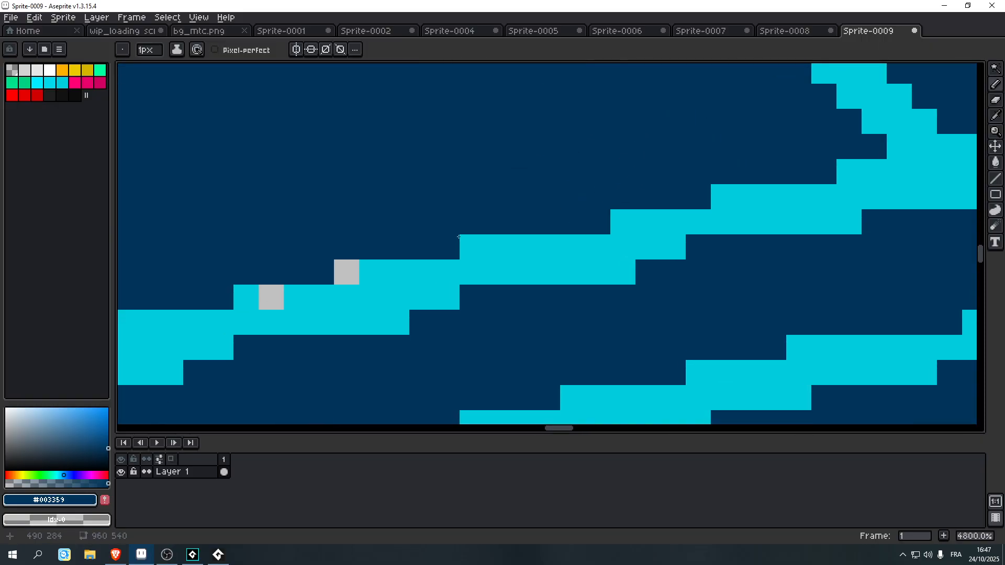
click(346, 272)
- Sample cyan #00ccdd and fill the transparent pixels in the long line near X 482, Y 287 and X 473, Y 289
drag(333, 279, 442, 282)
alt+click(445, 312)
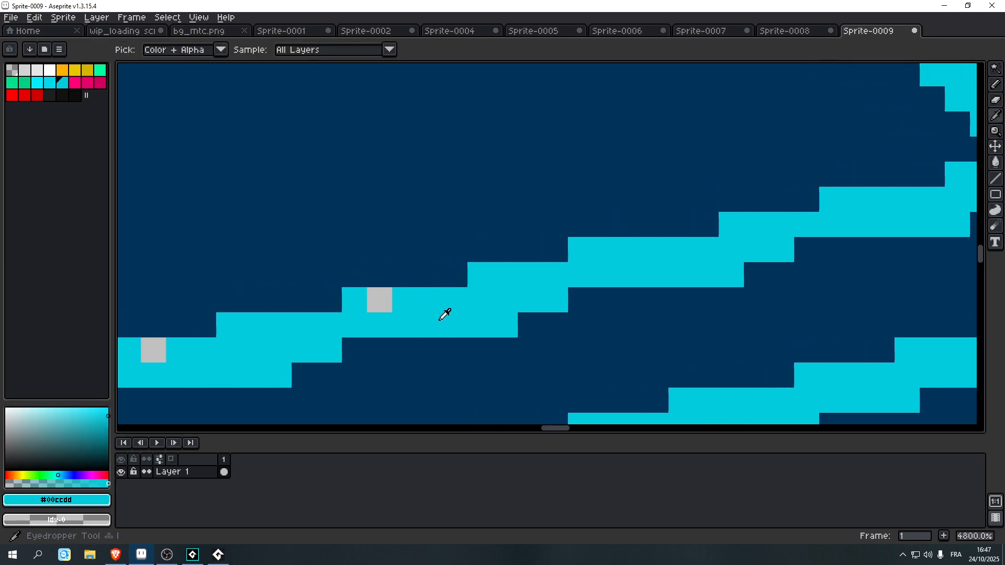
click(380, 300)
click(153, 350)
- Fill the transparent pixels on the cyan line's upper edge near X 463, Y 291 and X 455, Y 293 with cyan
scroll(374, 256, down, 4)
mouse_move(374, 256)
mouse_down()
mouse_move(552, 285)
mouse_move(698, 269)
mouse_move(617, 287)
mouse_up()
scroll(602, 300, up, 3)
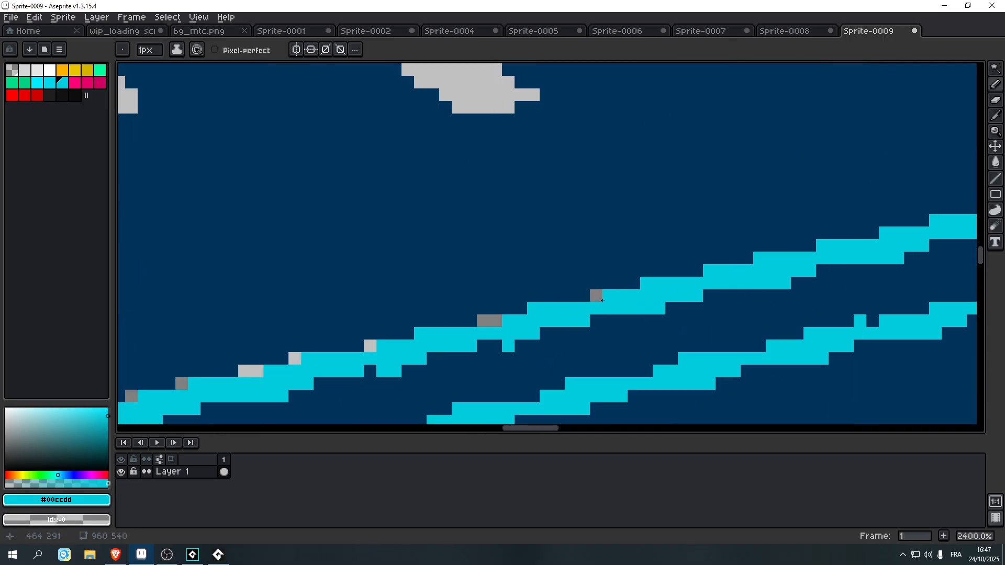
click(597, 296)
click(495, 320)
mouse_move(504, 326)
mouse_down()
mouse_move(653, 269)
mouse_move(658, 256)
mouse_up()
click(524, 301)
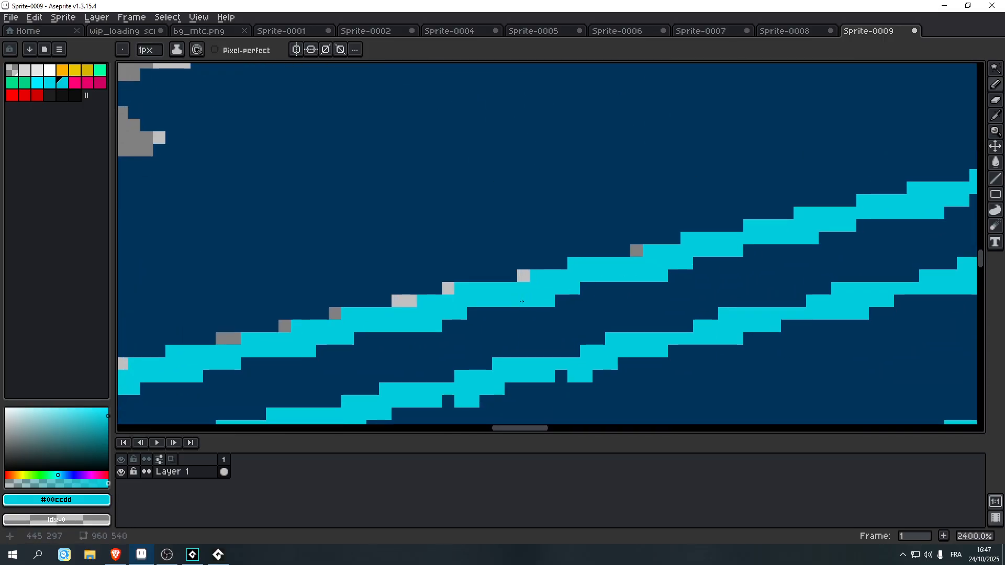
- Sample dark blue #003359 and paint the remaining transparent pixels above the cyan line, between about X 413, Y 302 and X 454, Y 293
drag(423, 319, 633, 291)
drag(455, 318, 646, 369)
alt+click(414, 280)
drag(413, 279, 465, 275)
drag(349, 295, 387, 332)
drag(436, 370, 462, 395)
drag(558, 383, 575, 383)
drag(688, 358, 675, 357)
click(739, 345)
click(788, 333)
drag(849, 320, 854, 320)
click(902, 308)
drag(961, 298, 613, 286)
click(623, 283)
click(733, 257)
- Start exporting the sprite at 100% with its output folder set to EMC\other event asset
scroll(729, 256, down, 6)
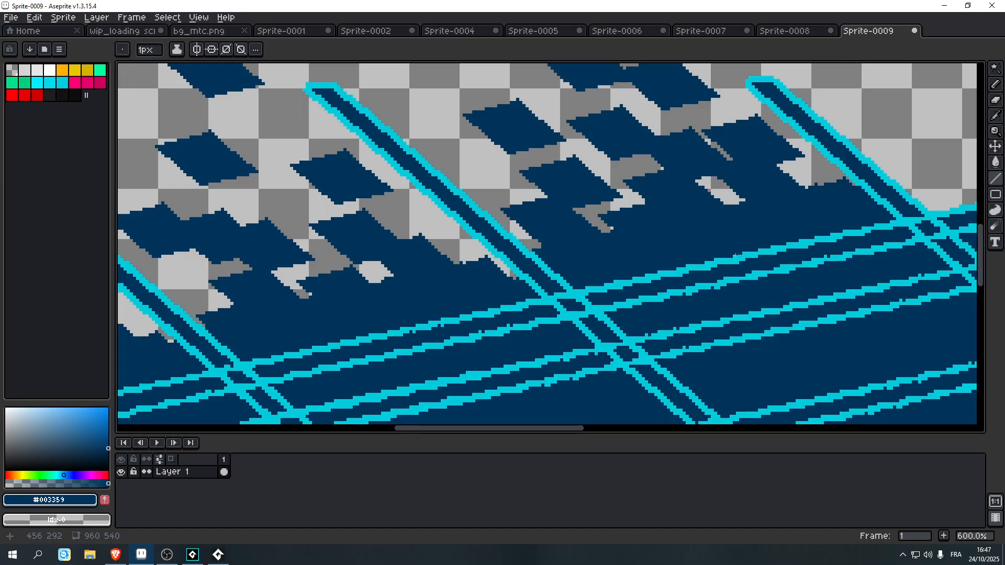
scroll(610, 255, down, 7)
scroll(295, 270, up, 4)
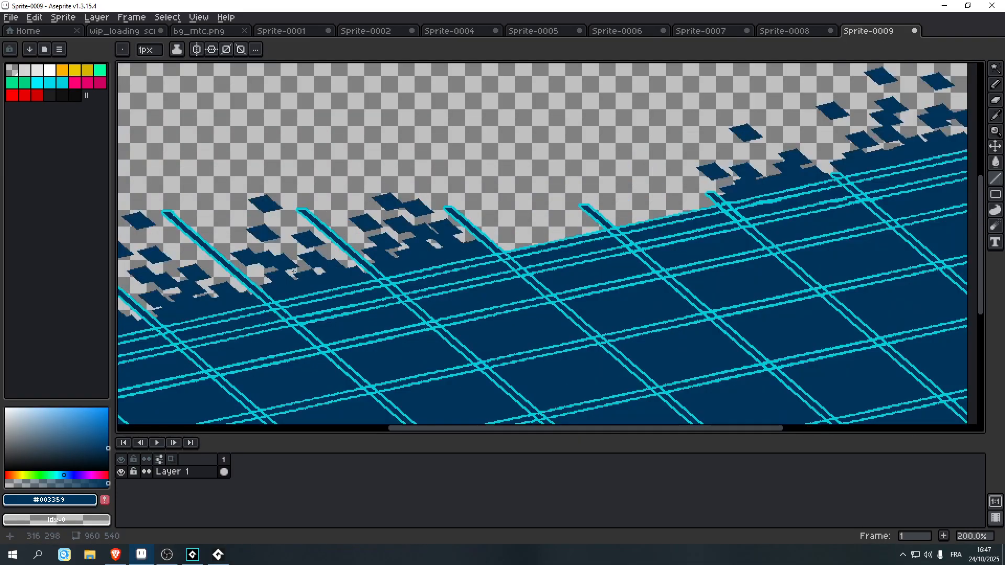
scroll(294, 271, down, 1)
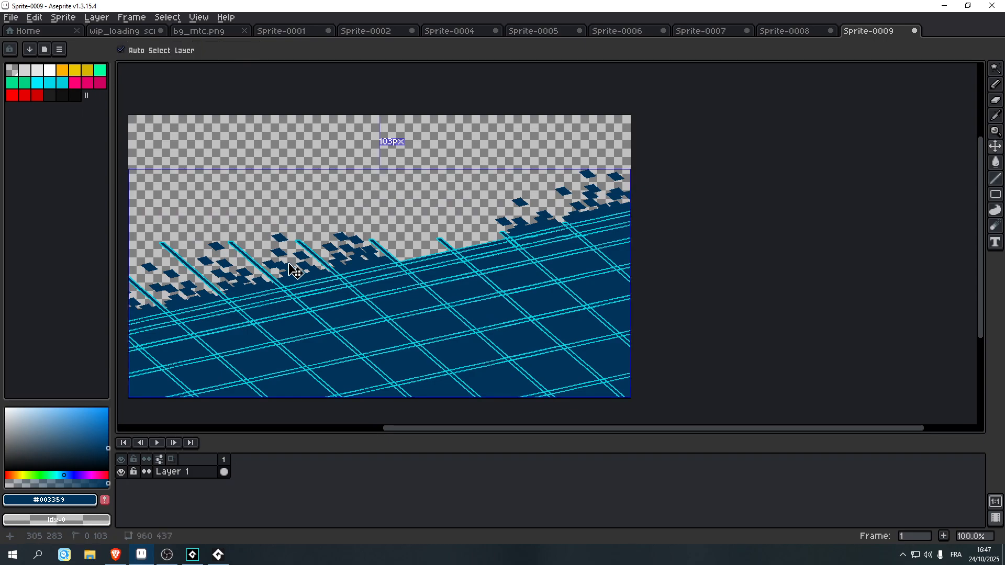
click(10, 18)
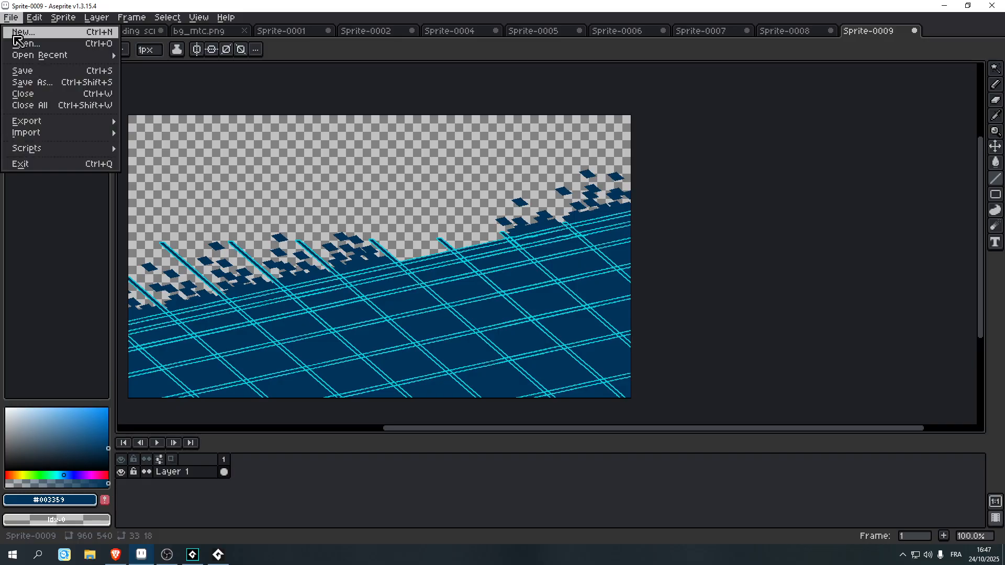
mouse_move(57, 126)
click(154, 123)
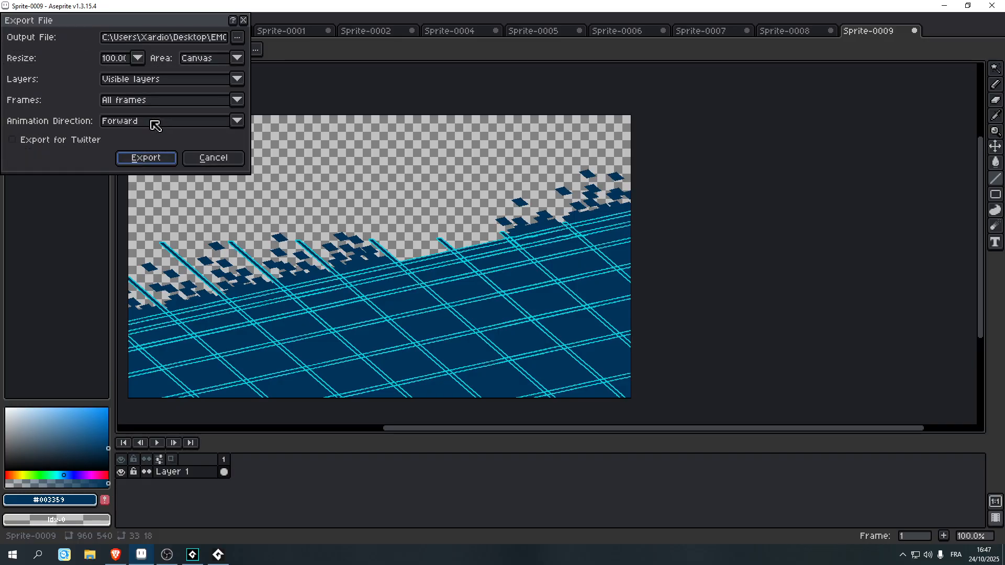
click(240, 40)
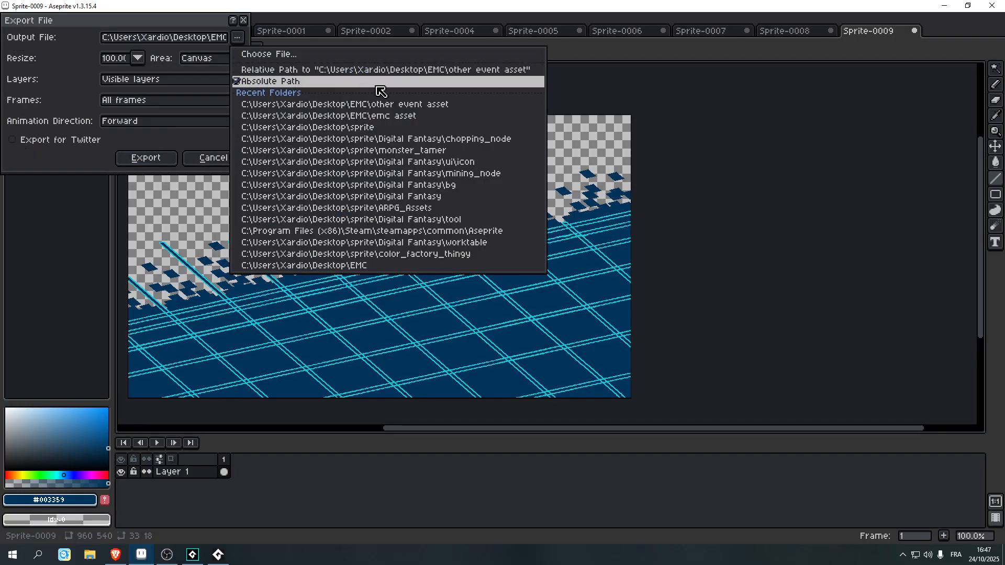
click(334, 104)
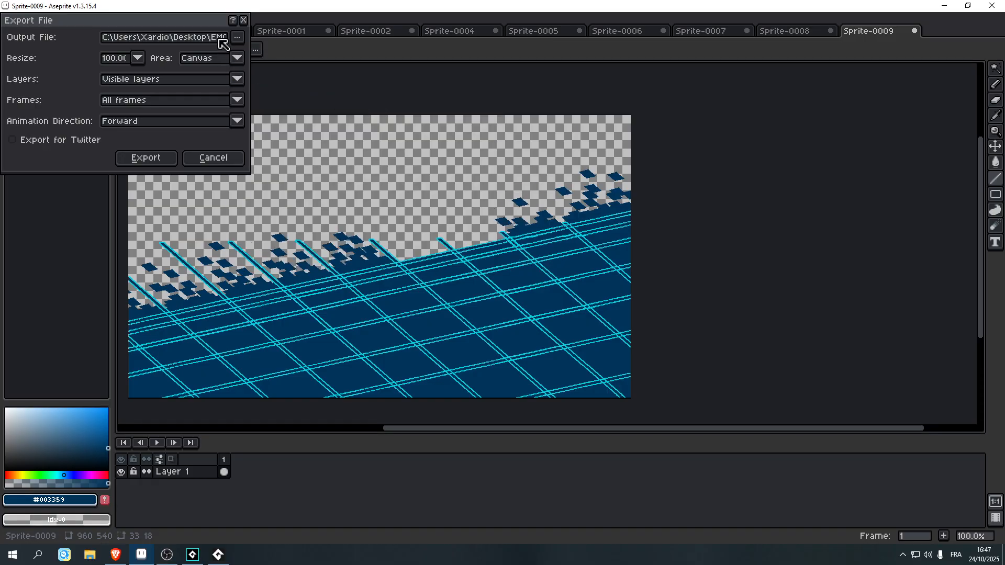
- Choose the existing foreground image as the output file and export the cleaned-up sprite
click(238, 38)
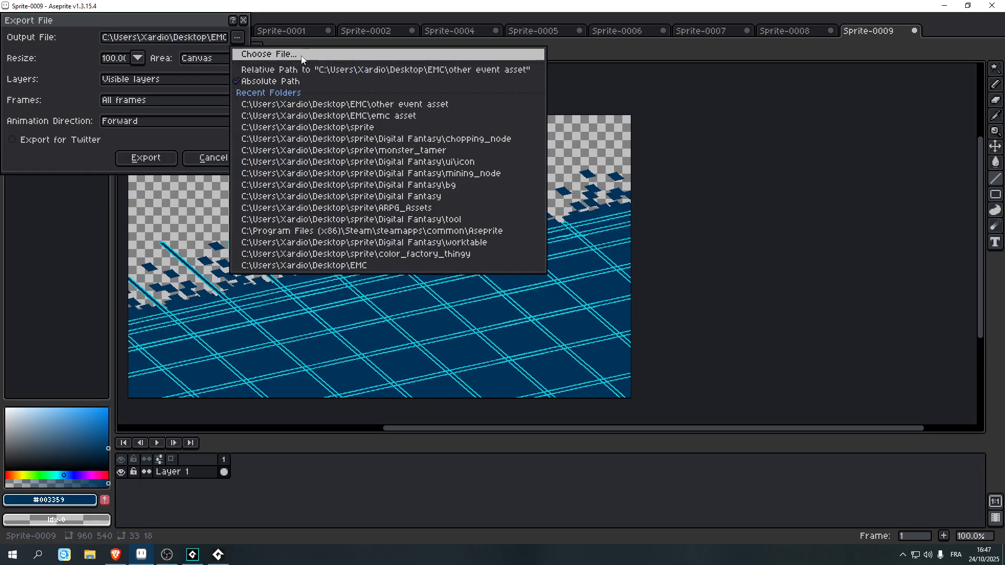
click(307, 54)
click(285, 203)
click(498, 300)
click(528, 278)
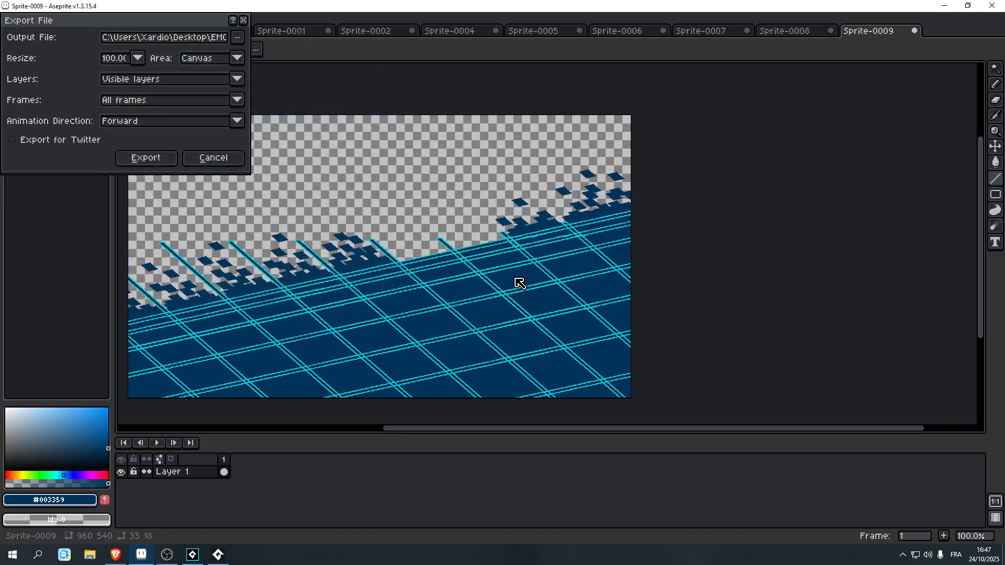
click(155, 157)
- Switch to GameMaker and import the newly exported image into the s_forward_bg sprite
click(218, 555)
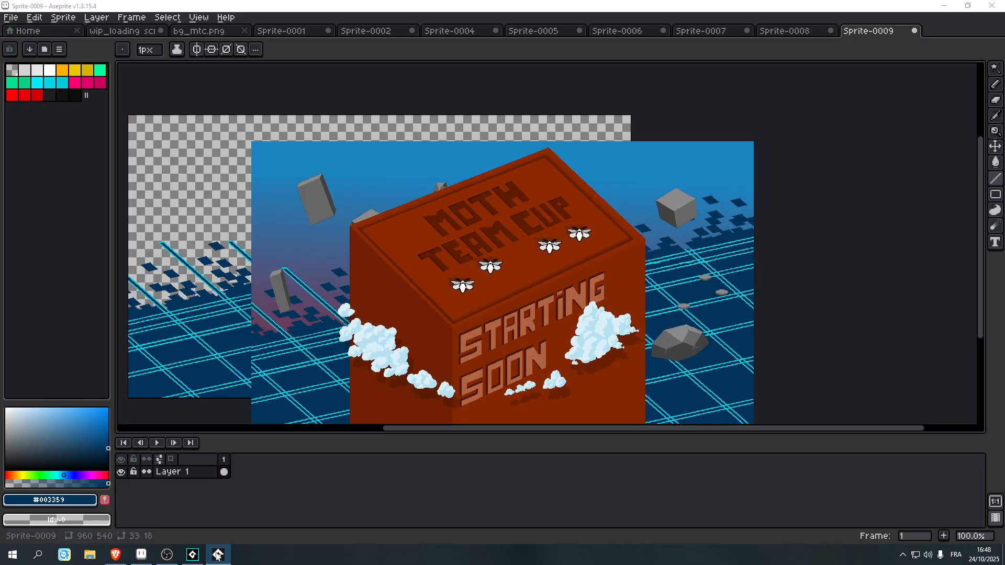
click(194, 555)
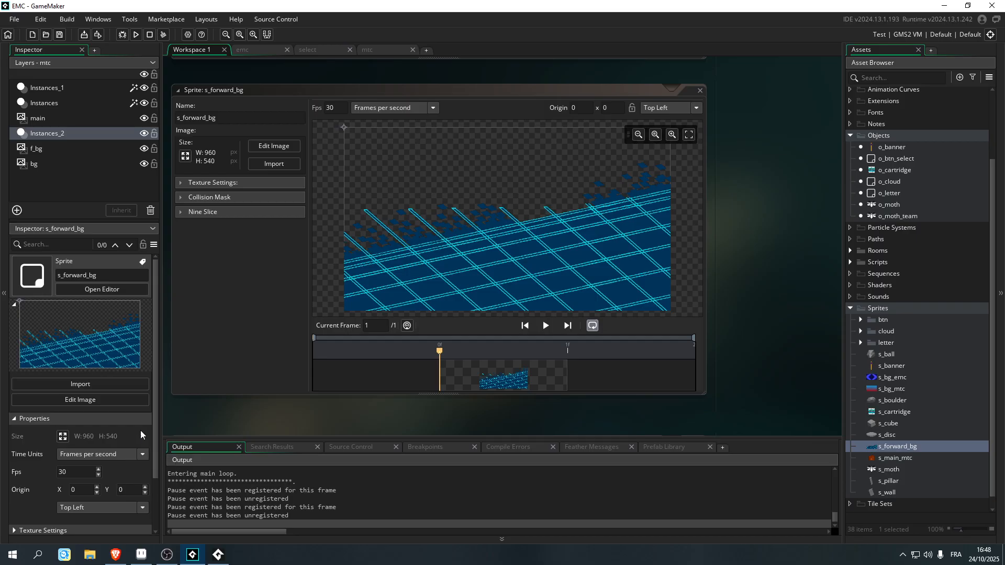
click(274, 163)
click(419, 251)
click(653, 351)
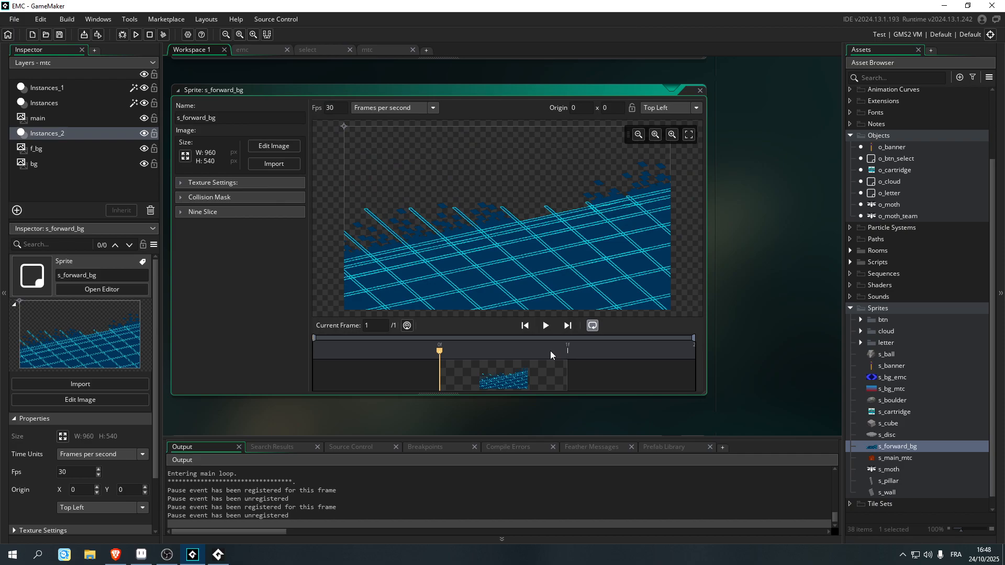
- Run the project again to check the updated foreground in the mtc room
click(217, 558)
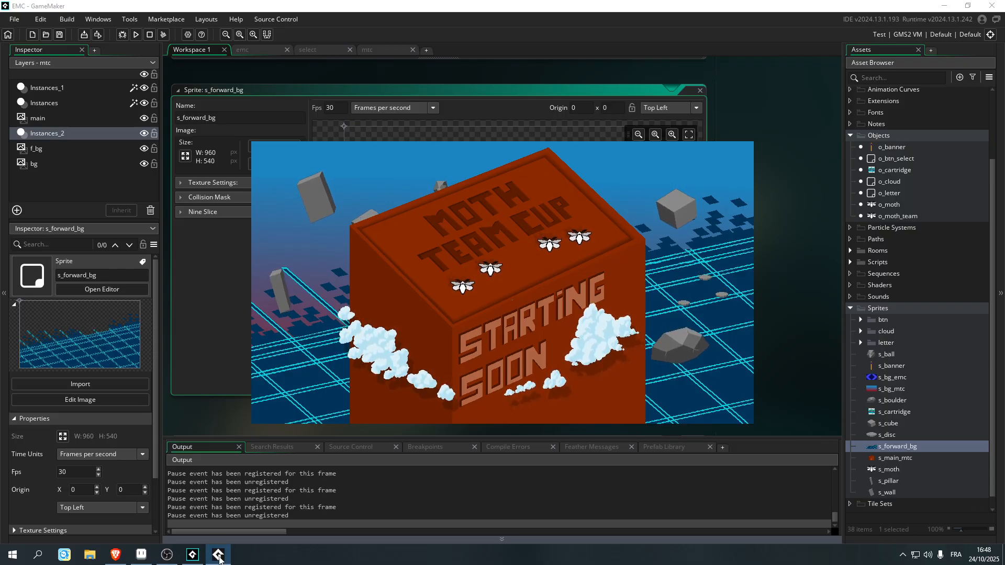
click(796, 346)
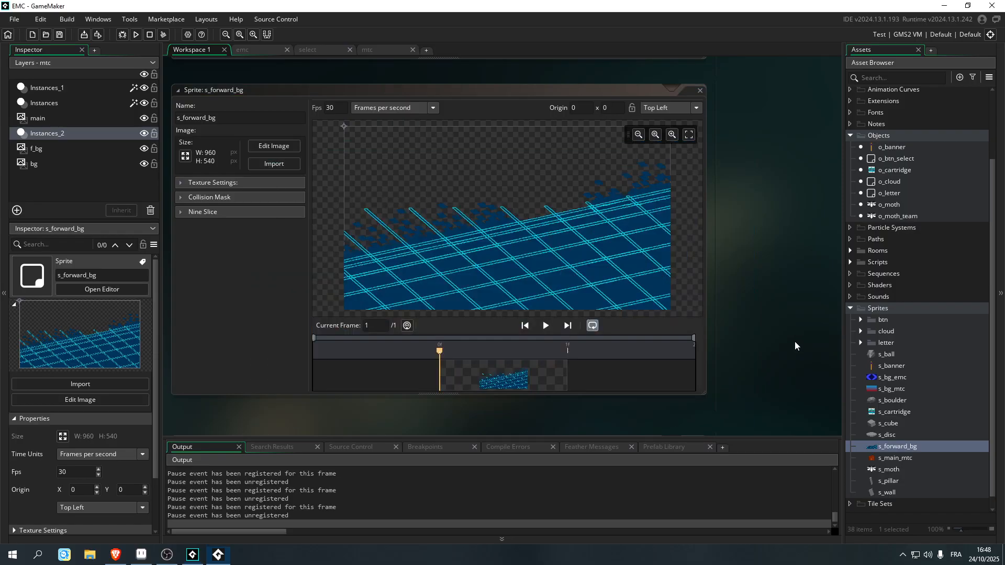
click(135, 36)
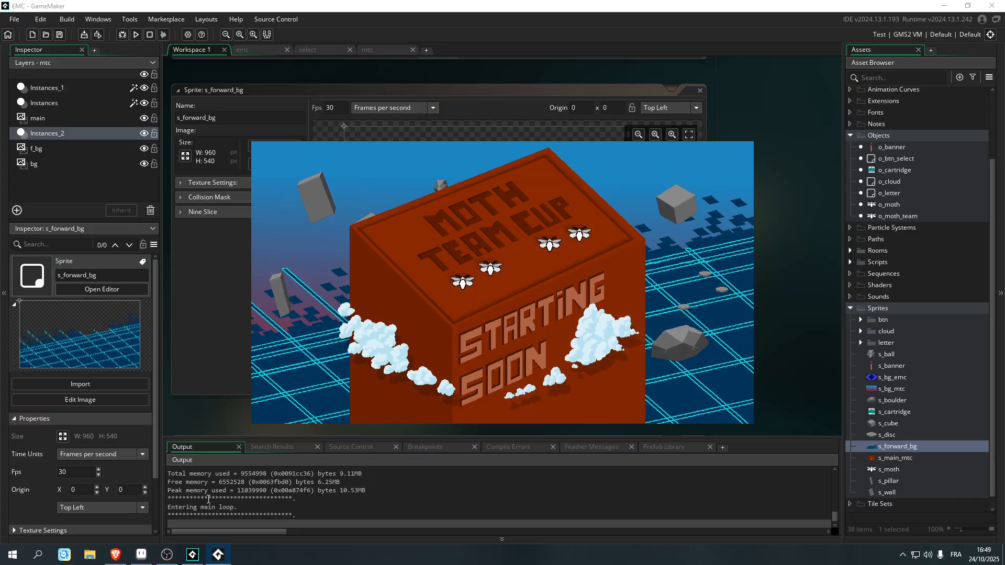
- Move the select room to the start of the room order and close the Room Manager
click(850, 309)
click(850, 337)
click(850, 337)
click(850, 337)
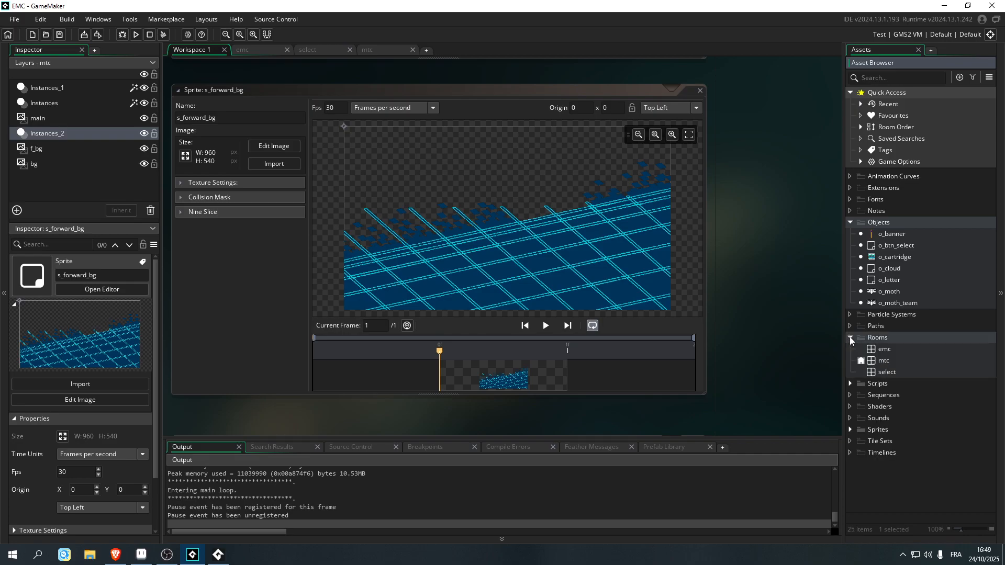
click(861, 361)
click(731, 384)
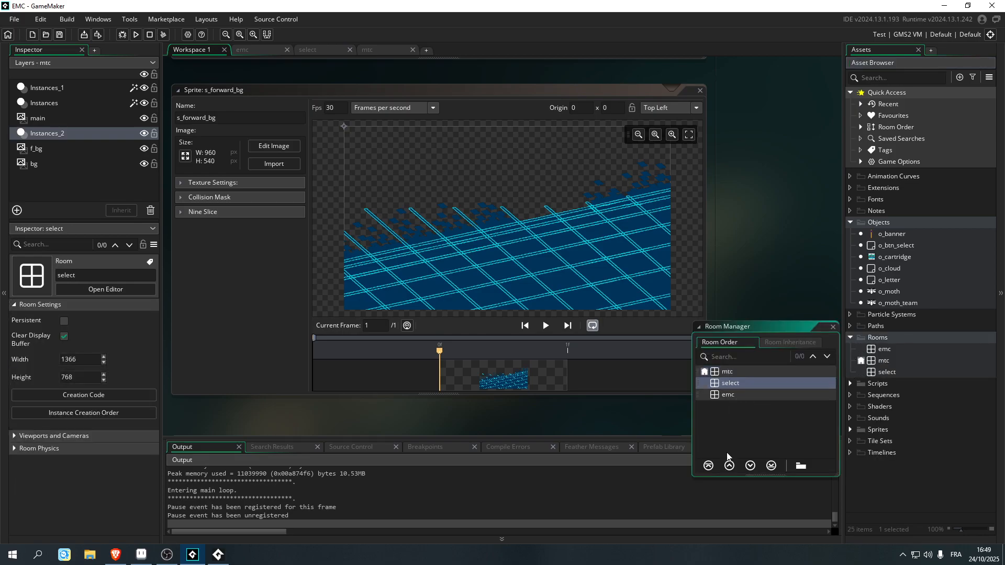
click(709, 466)
click(833, 326)
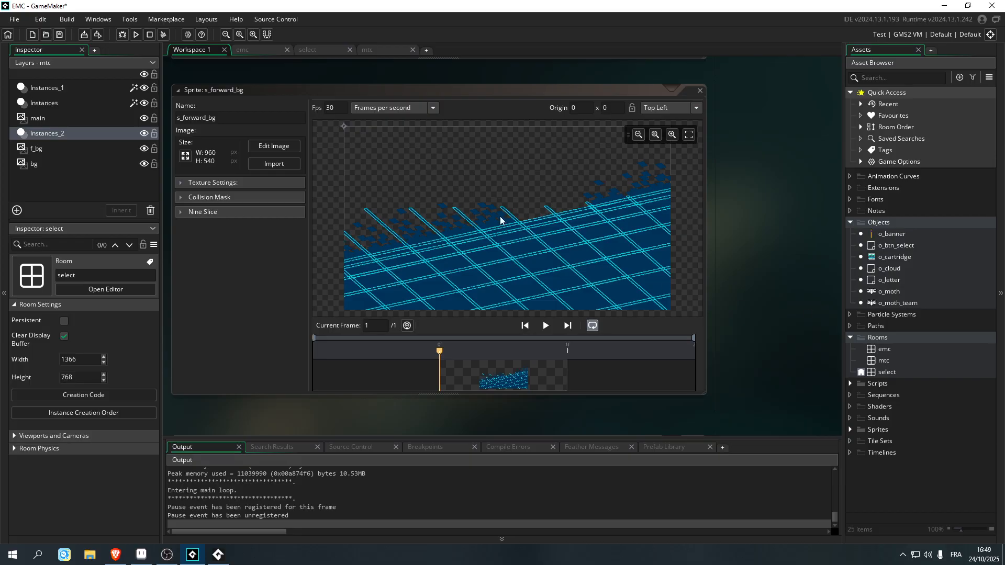
- Run the project and open the EMC loading screen from the selection room
click(136, 35)
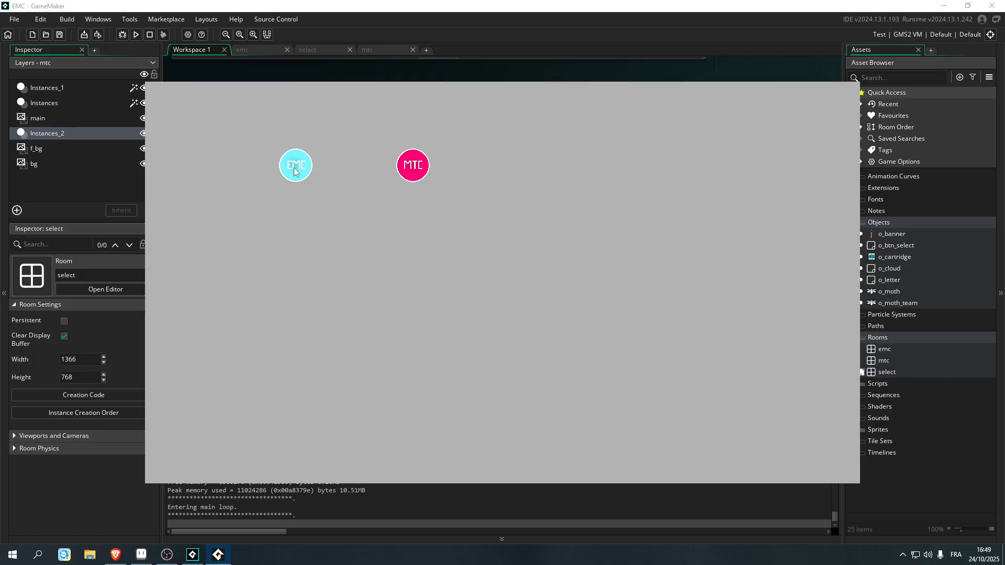
click(295, 171)
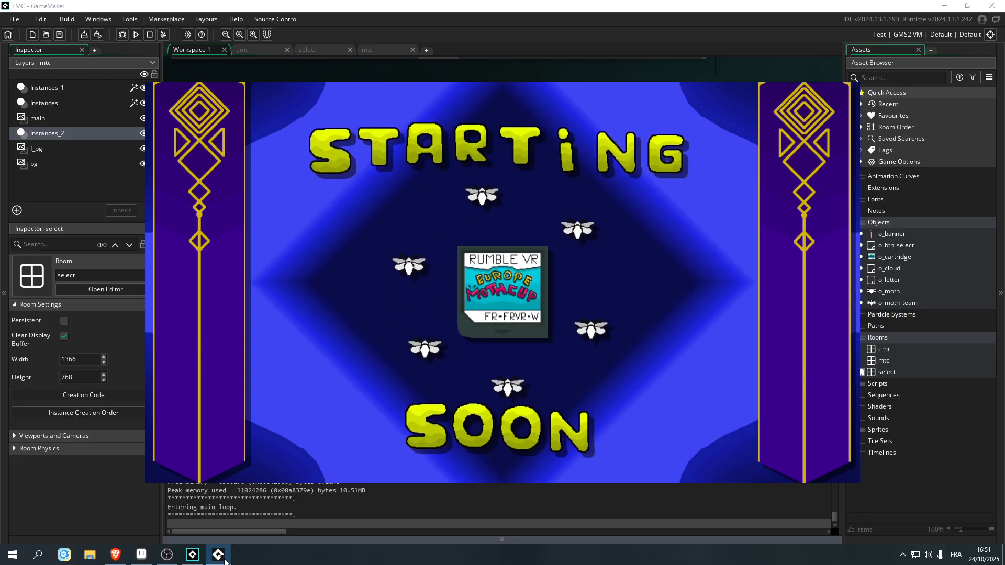
- Close the running EMC loading screen game window to end the test run
mouse_move(224, 553)
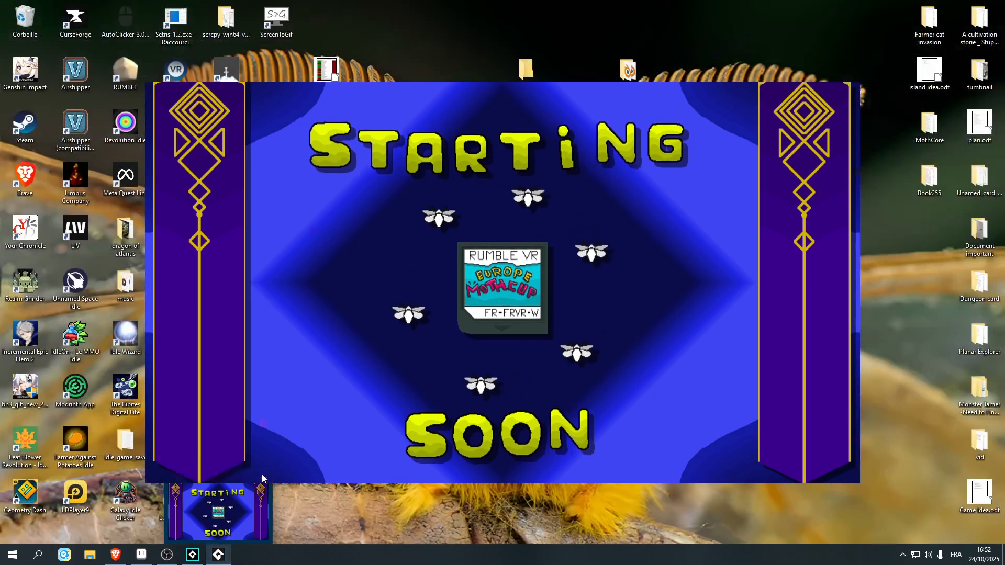
click(264, 475)
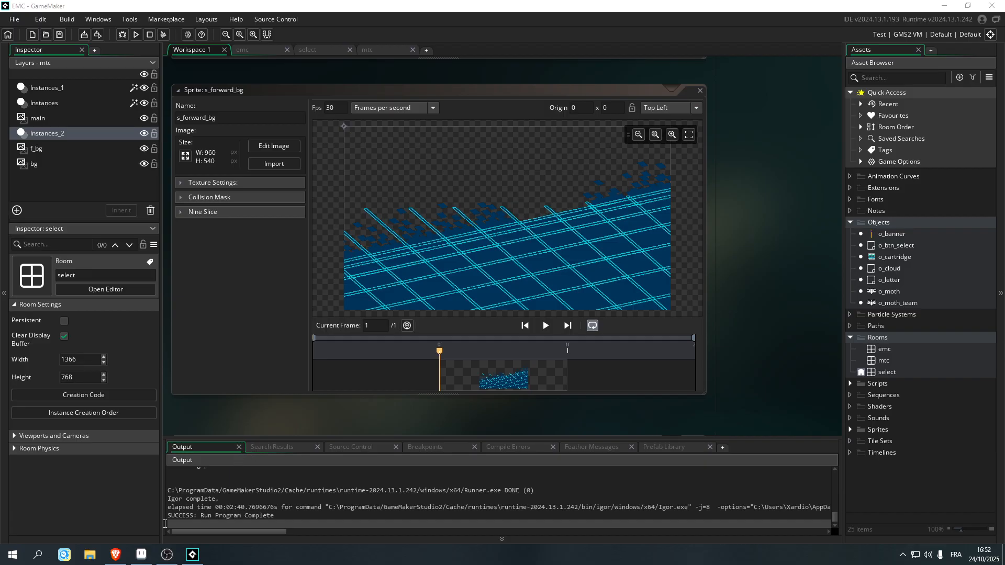
click(119, 557)
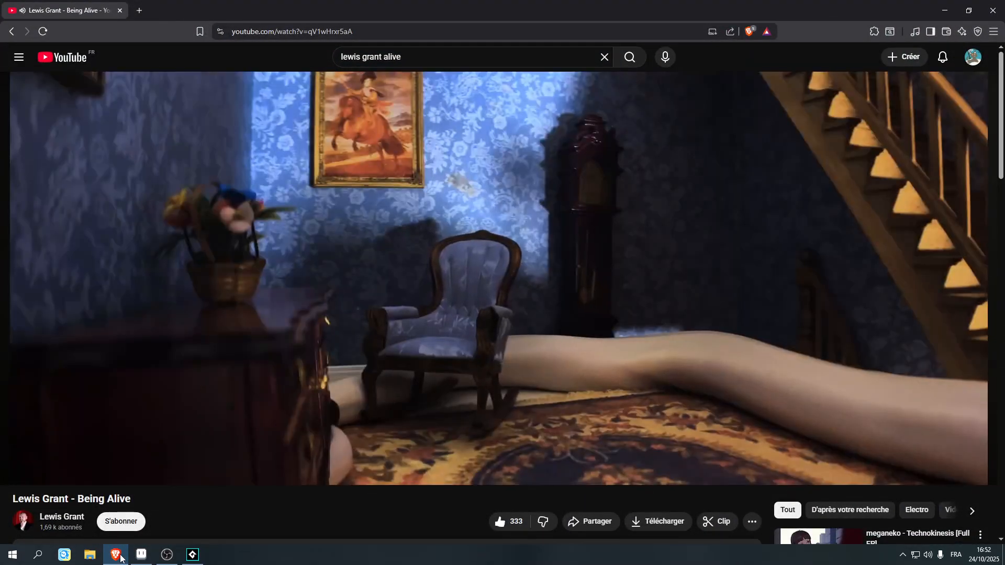
click(123, 557)
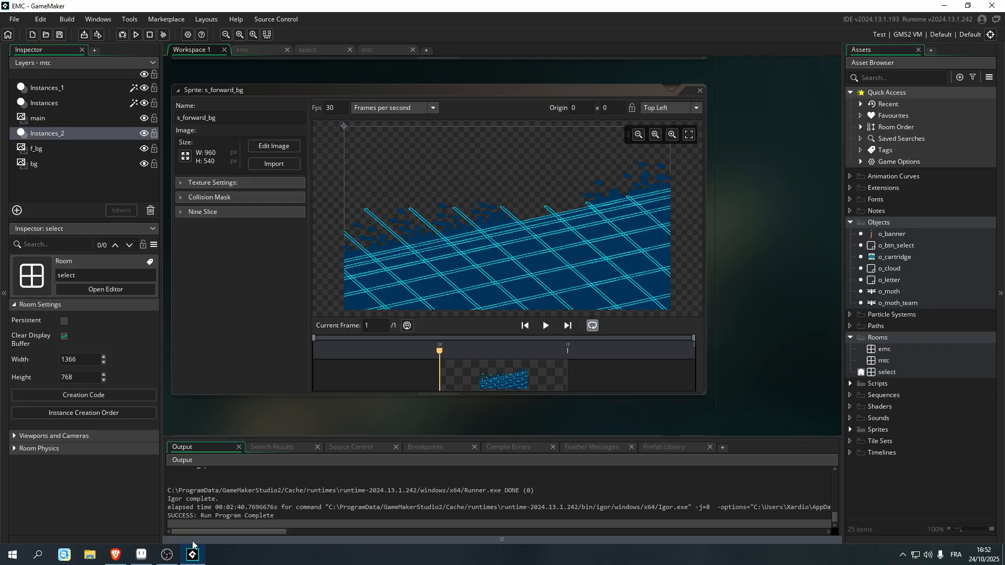
click(167, 557)
click(168, 557)
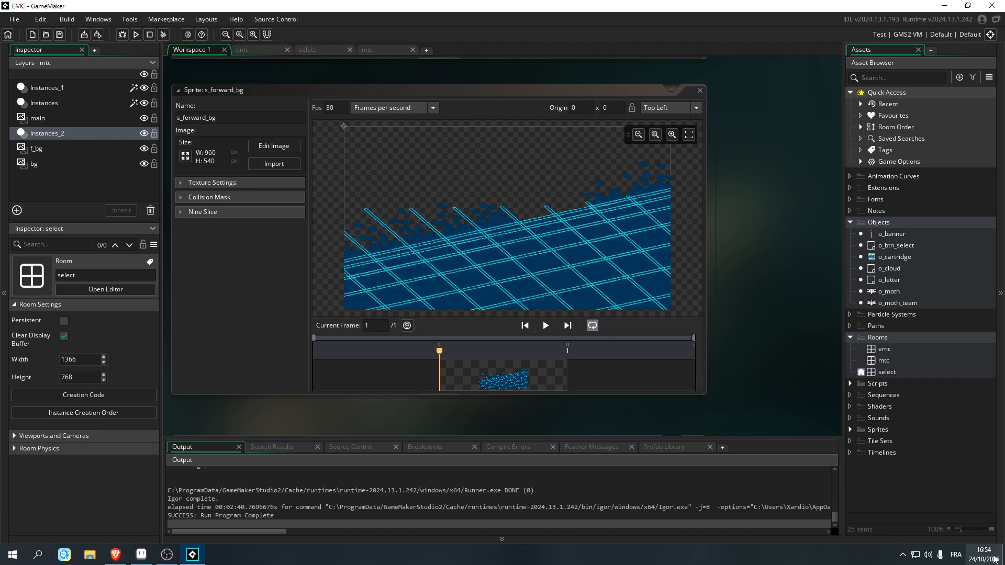
- Open the system calendar, browse the months between September 2025 and January 2026, and close it
click(978, 555)
scroll(946, 378, down, 3)
scroll(946, 378, down, 1)
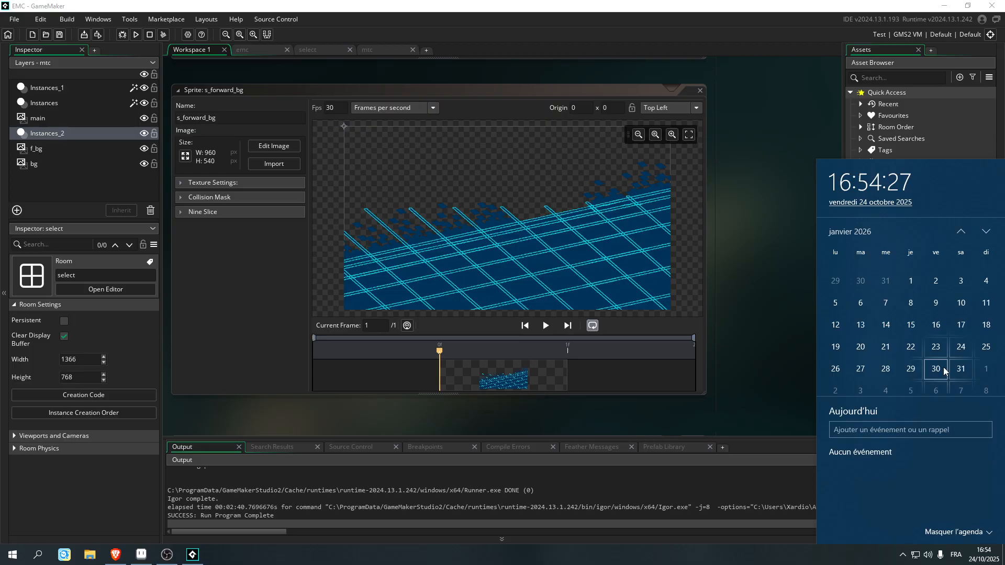
scroll(943, 367, up, 2)
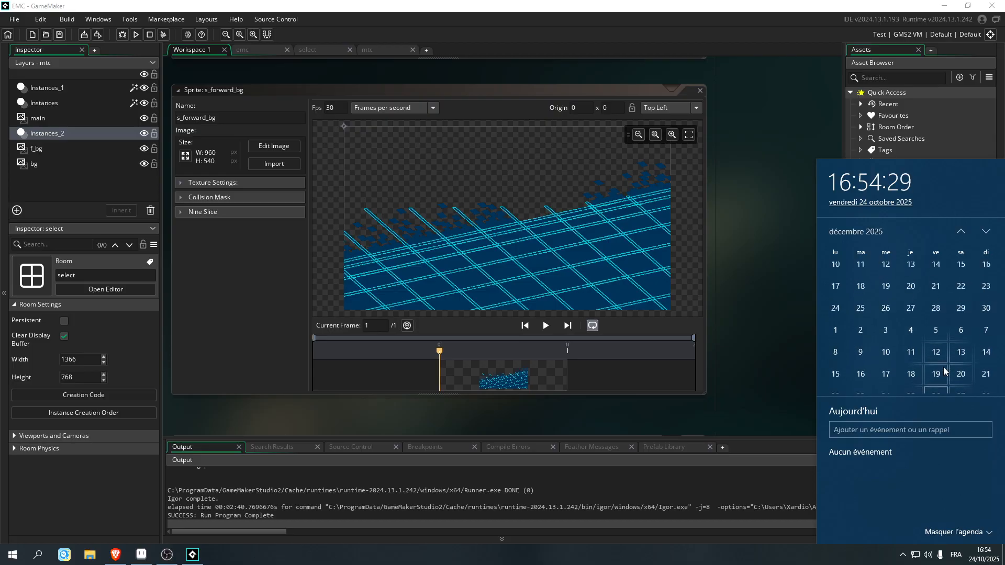
scroll(943, 366, up, 2)
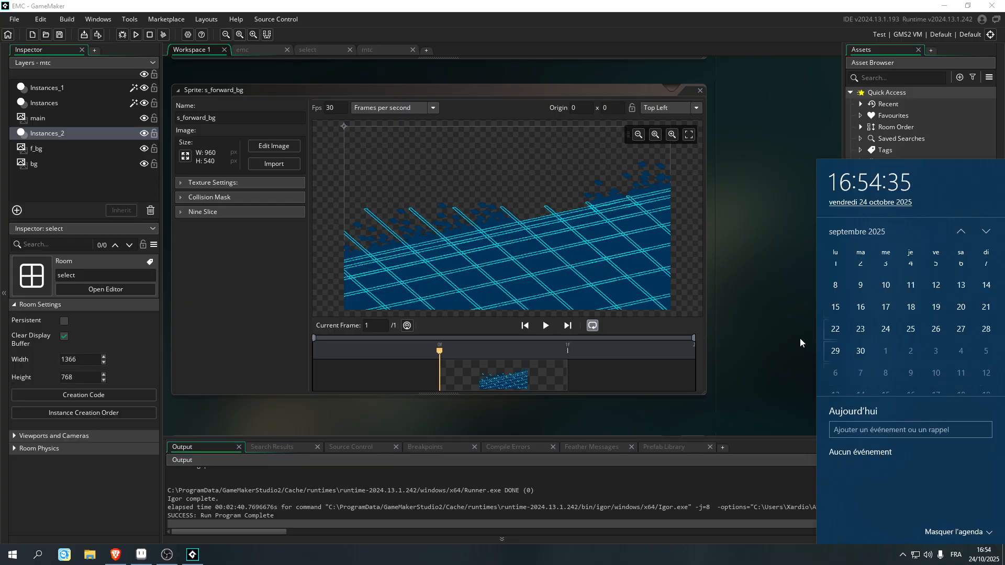
click(781, 321)
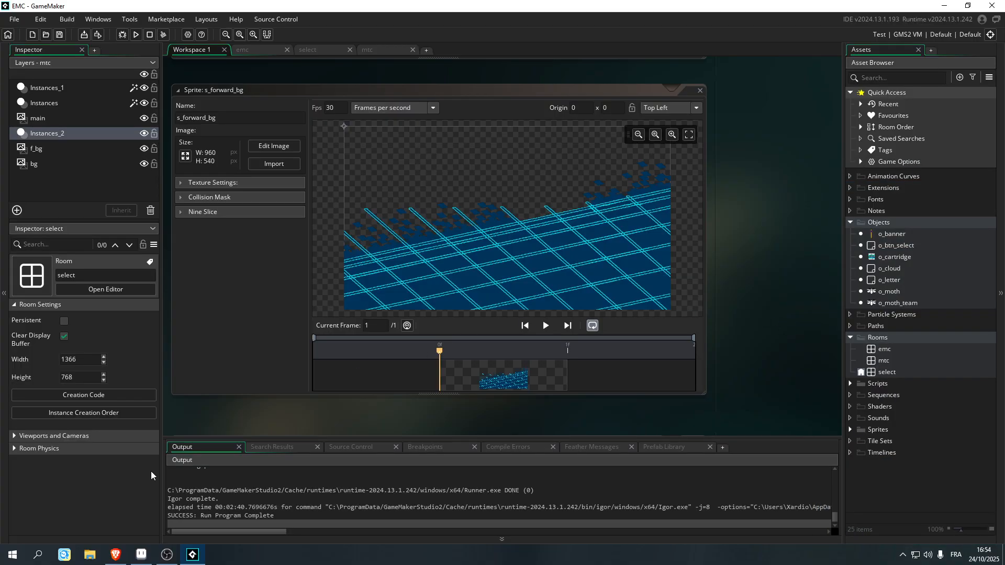
click(167, 554)
click(166, 554)
click(141, 553)
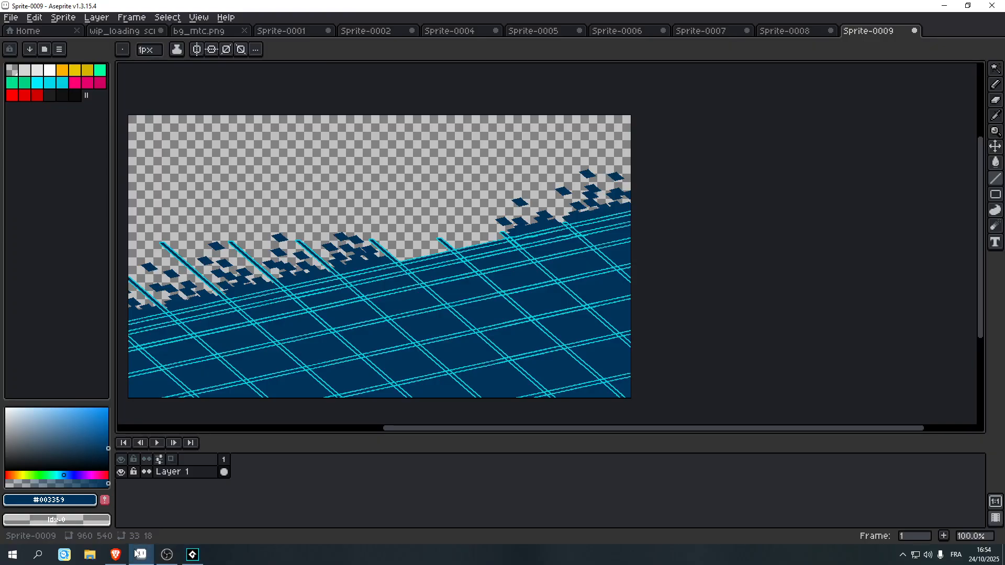
click(117, 554)
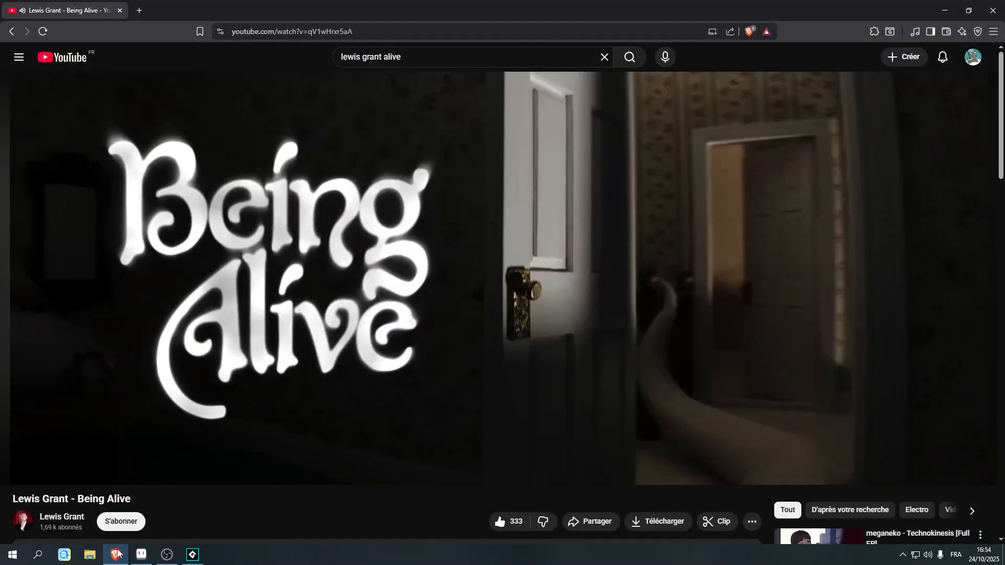
click(117, 554)
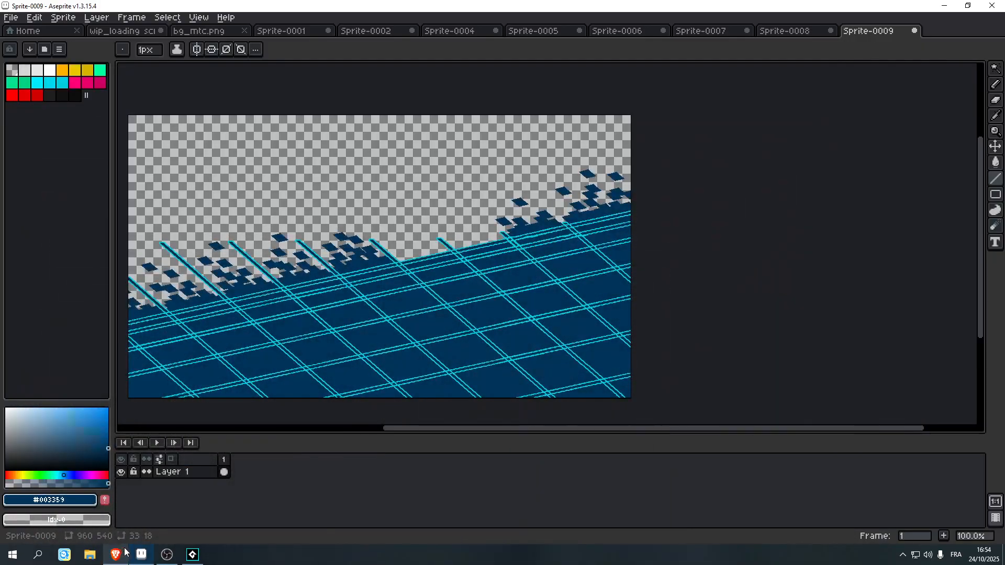
- Switch to OBS to view the scenes and streaming controls
click(166, 558)
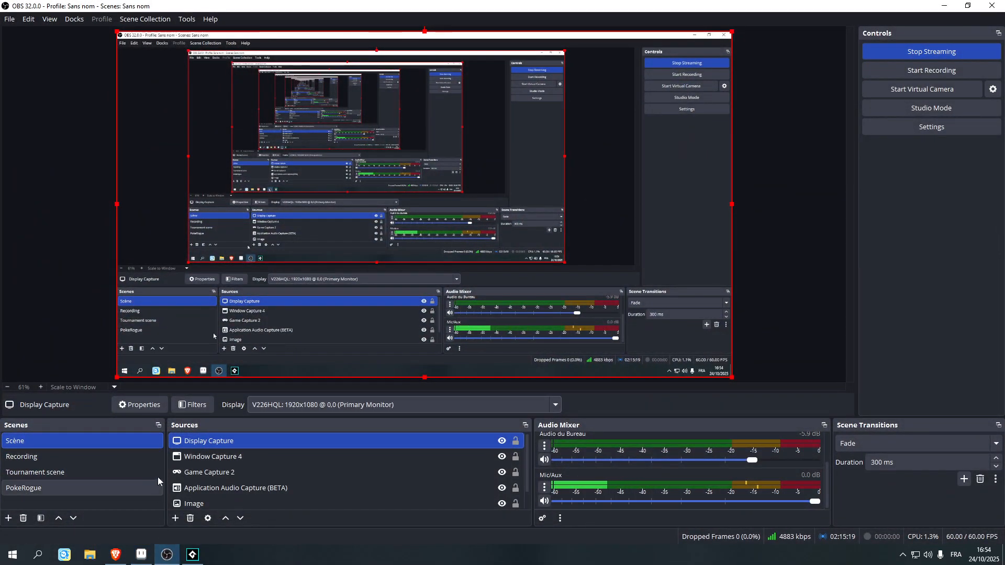